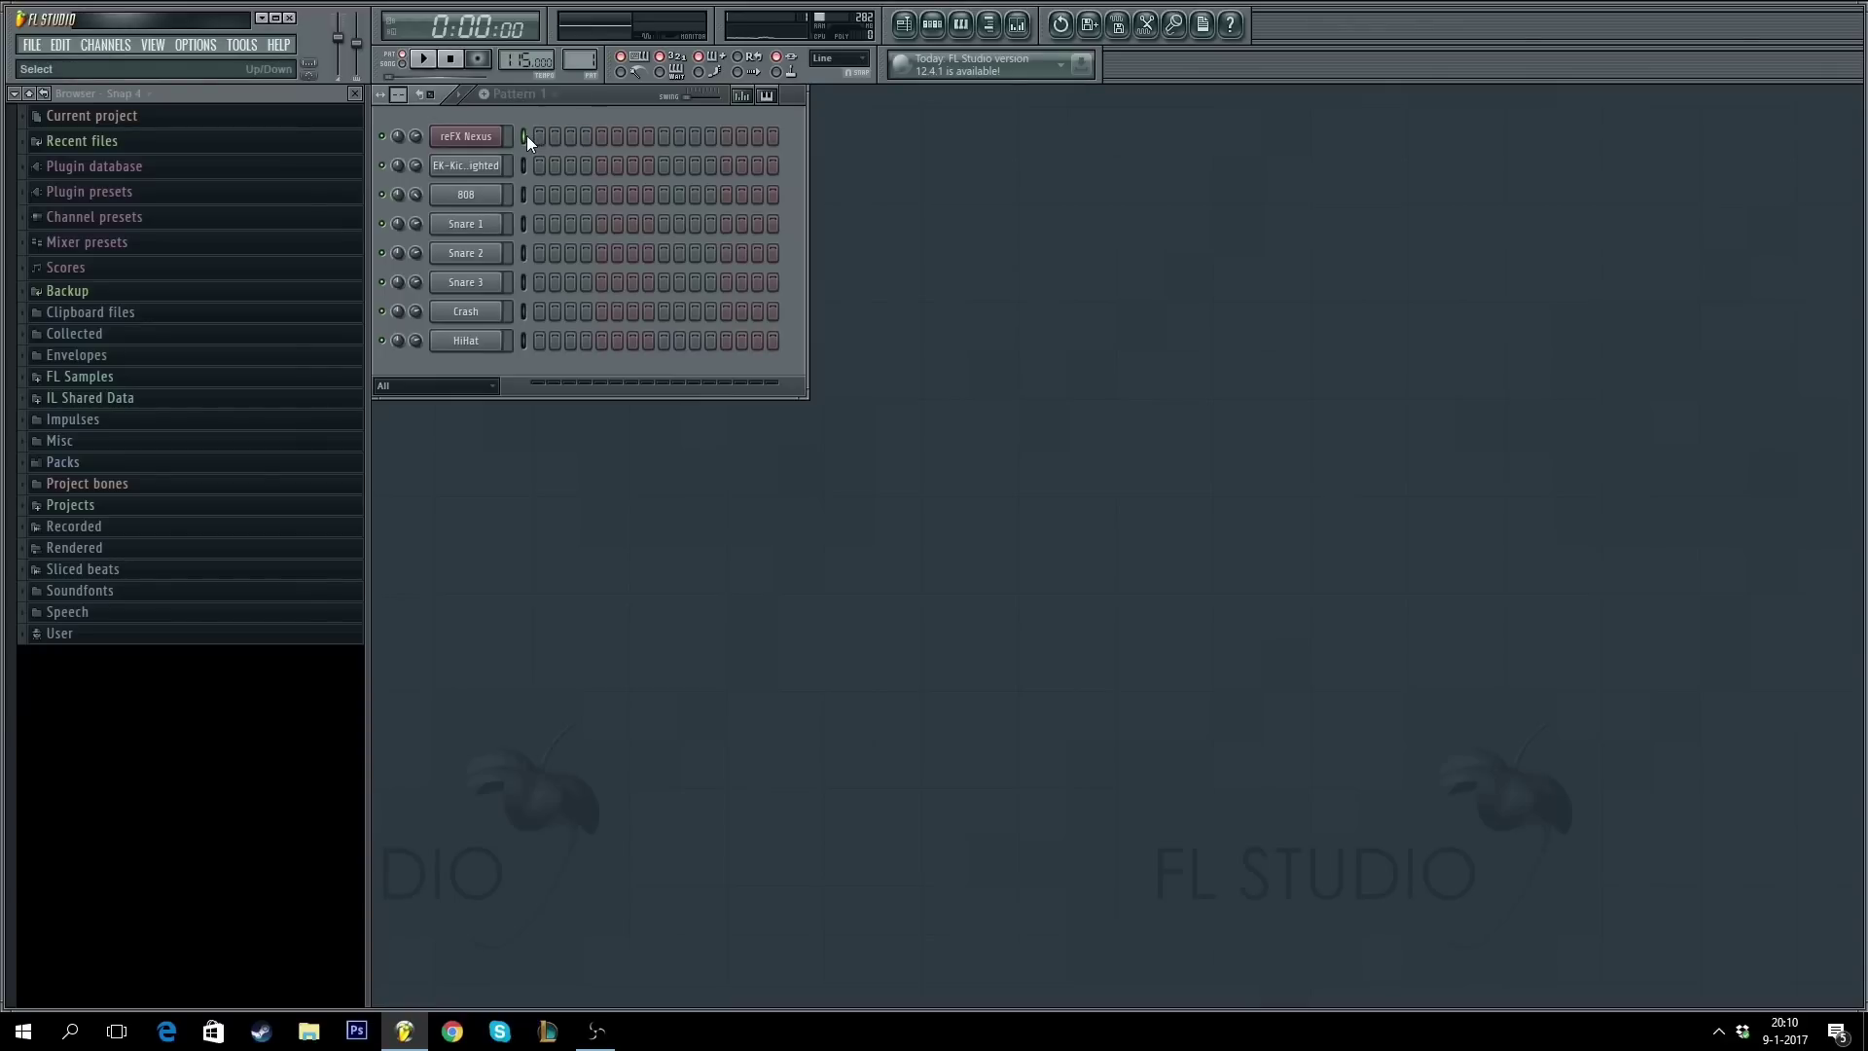
- Inspect the preset and categories in the reFX Nexus channel's plugin, and close its window
left_click(498, 138)
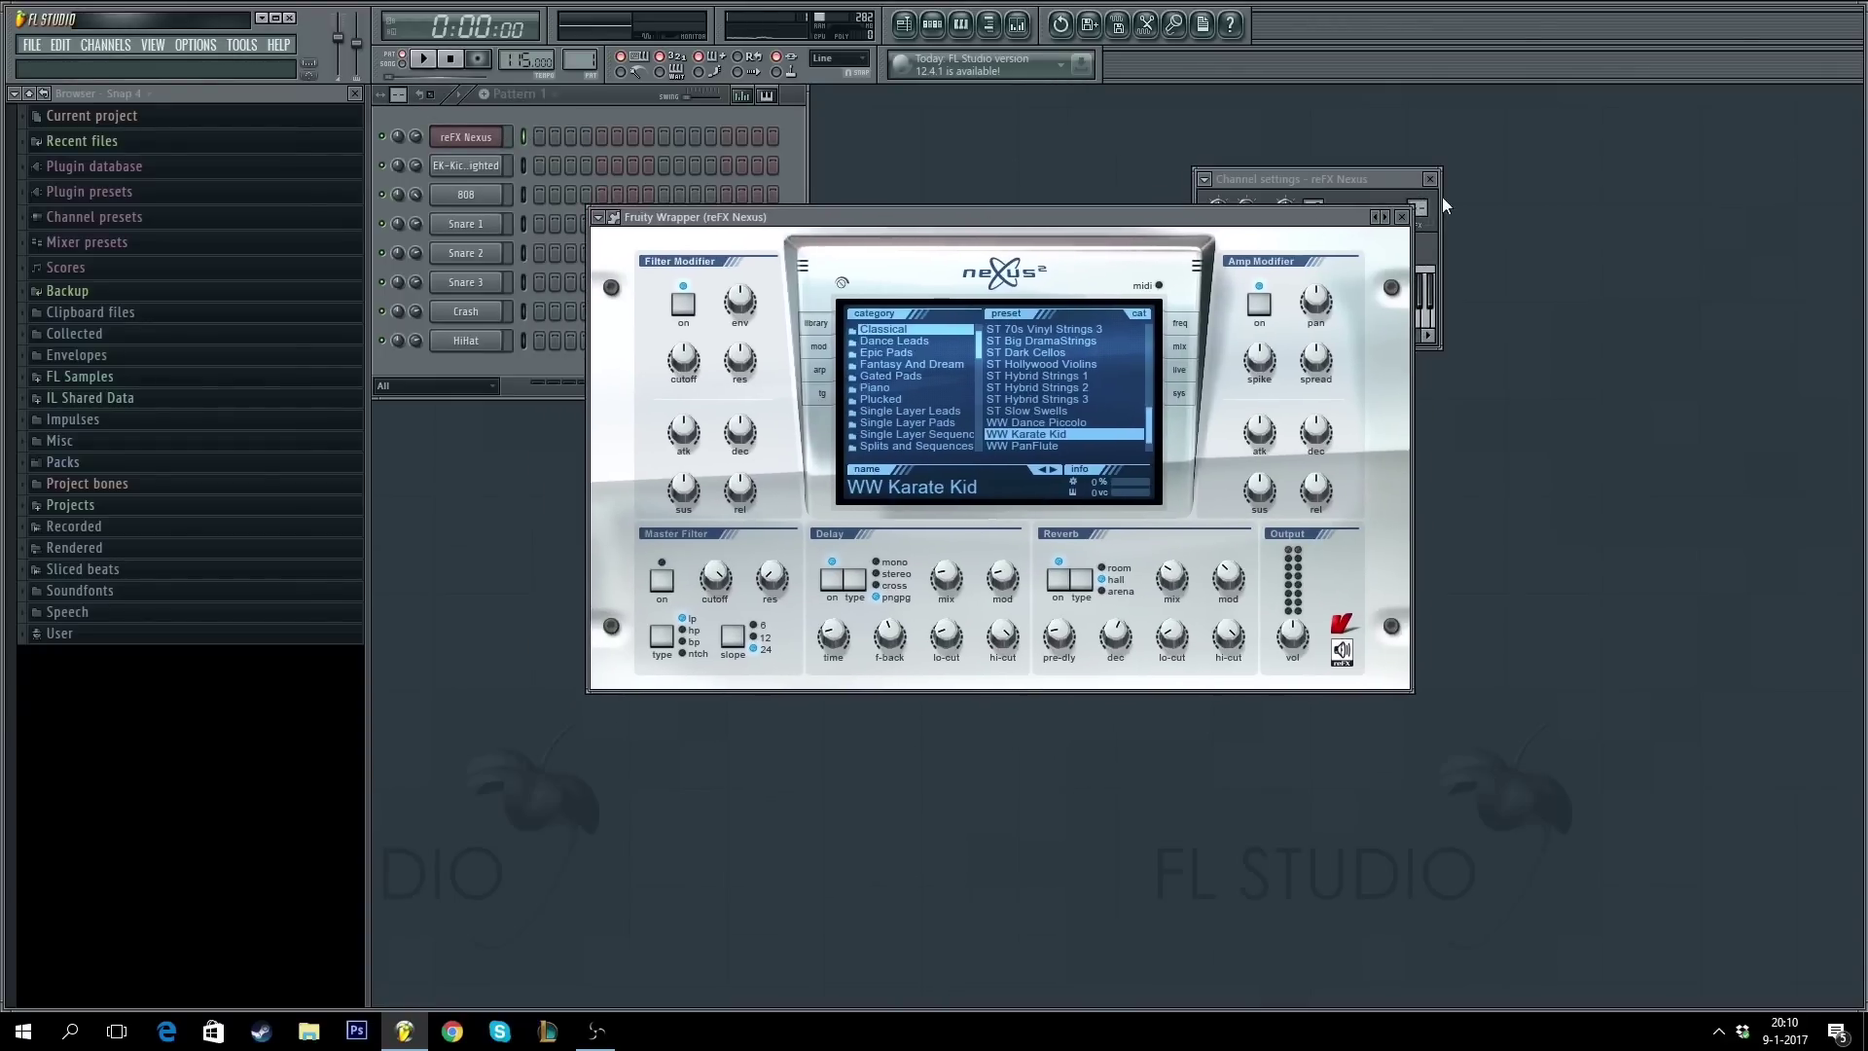
left_click(1432, 180)
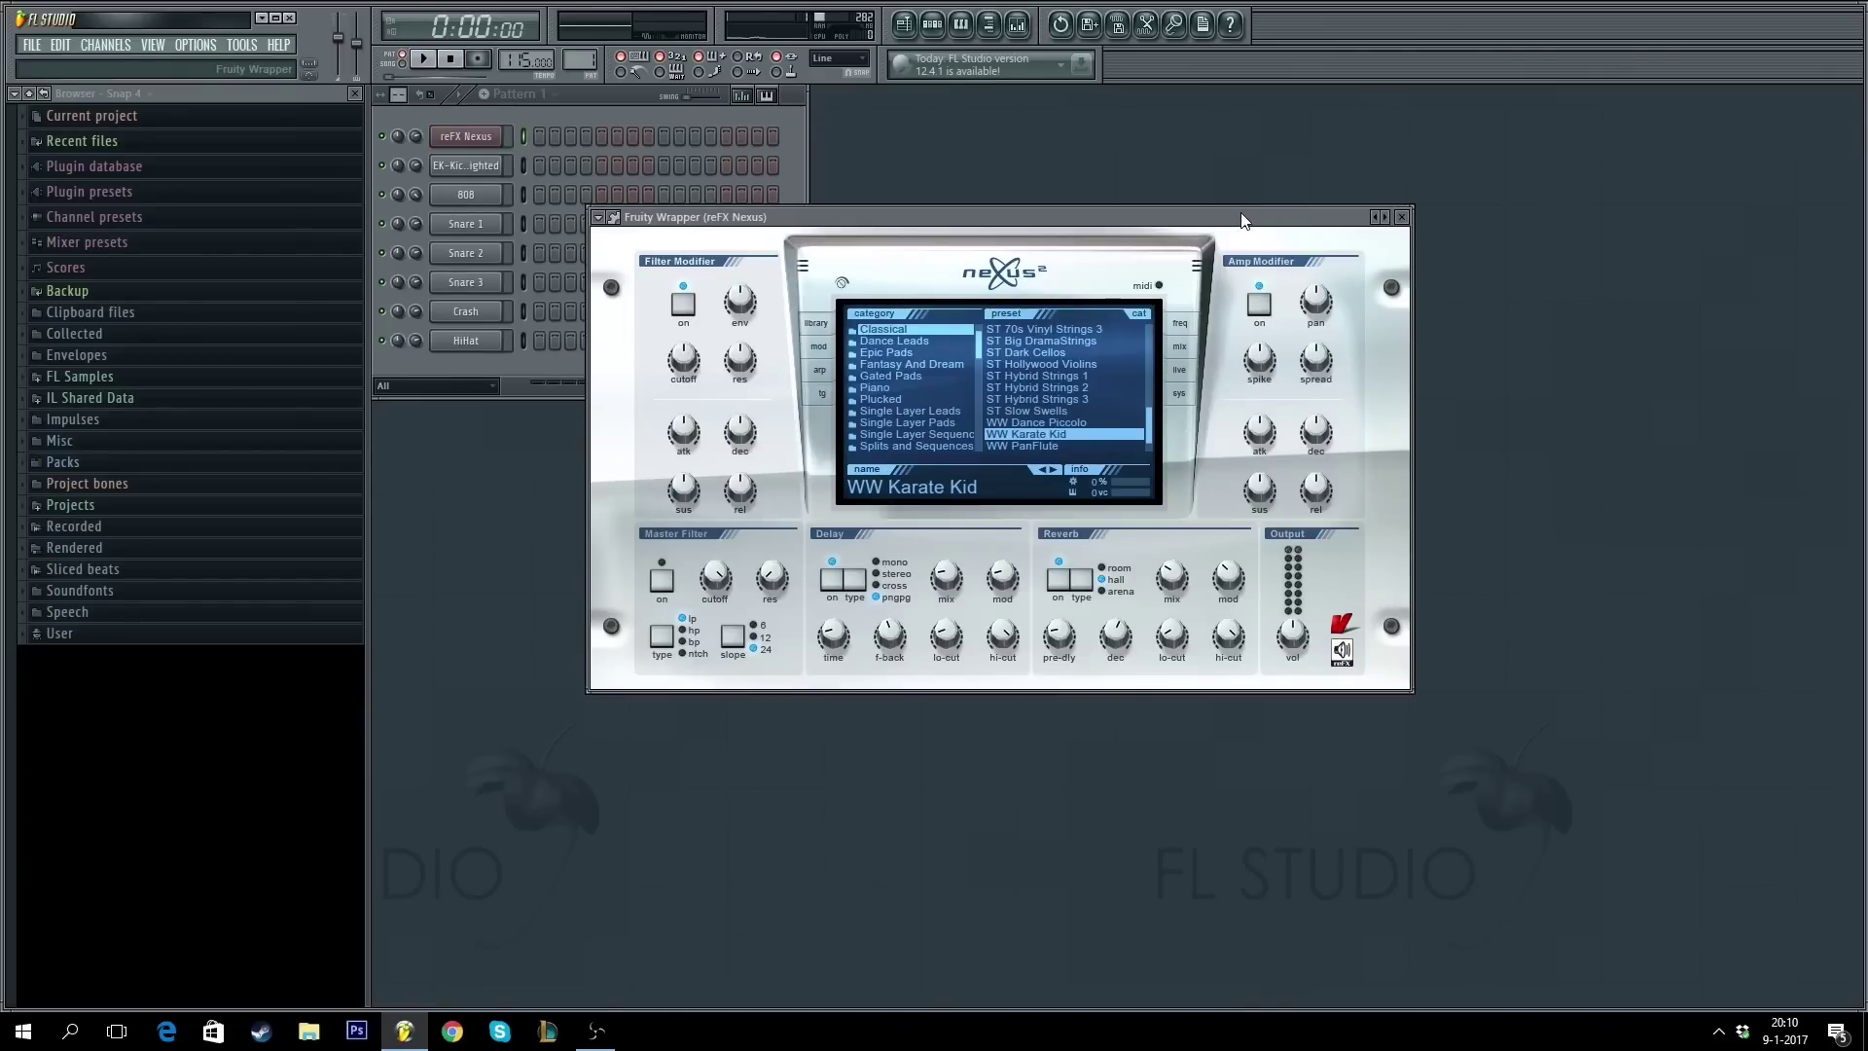
mouse_move(1241, 220)
left_mouse_down()
mouse_move(1255, 244)
mouse_move(1224, 227)
left_mouse_up()
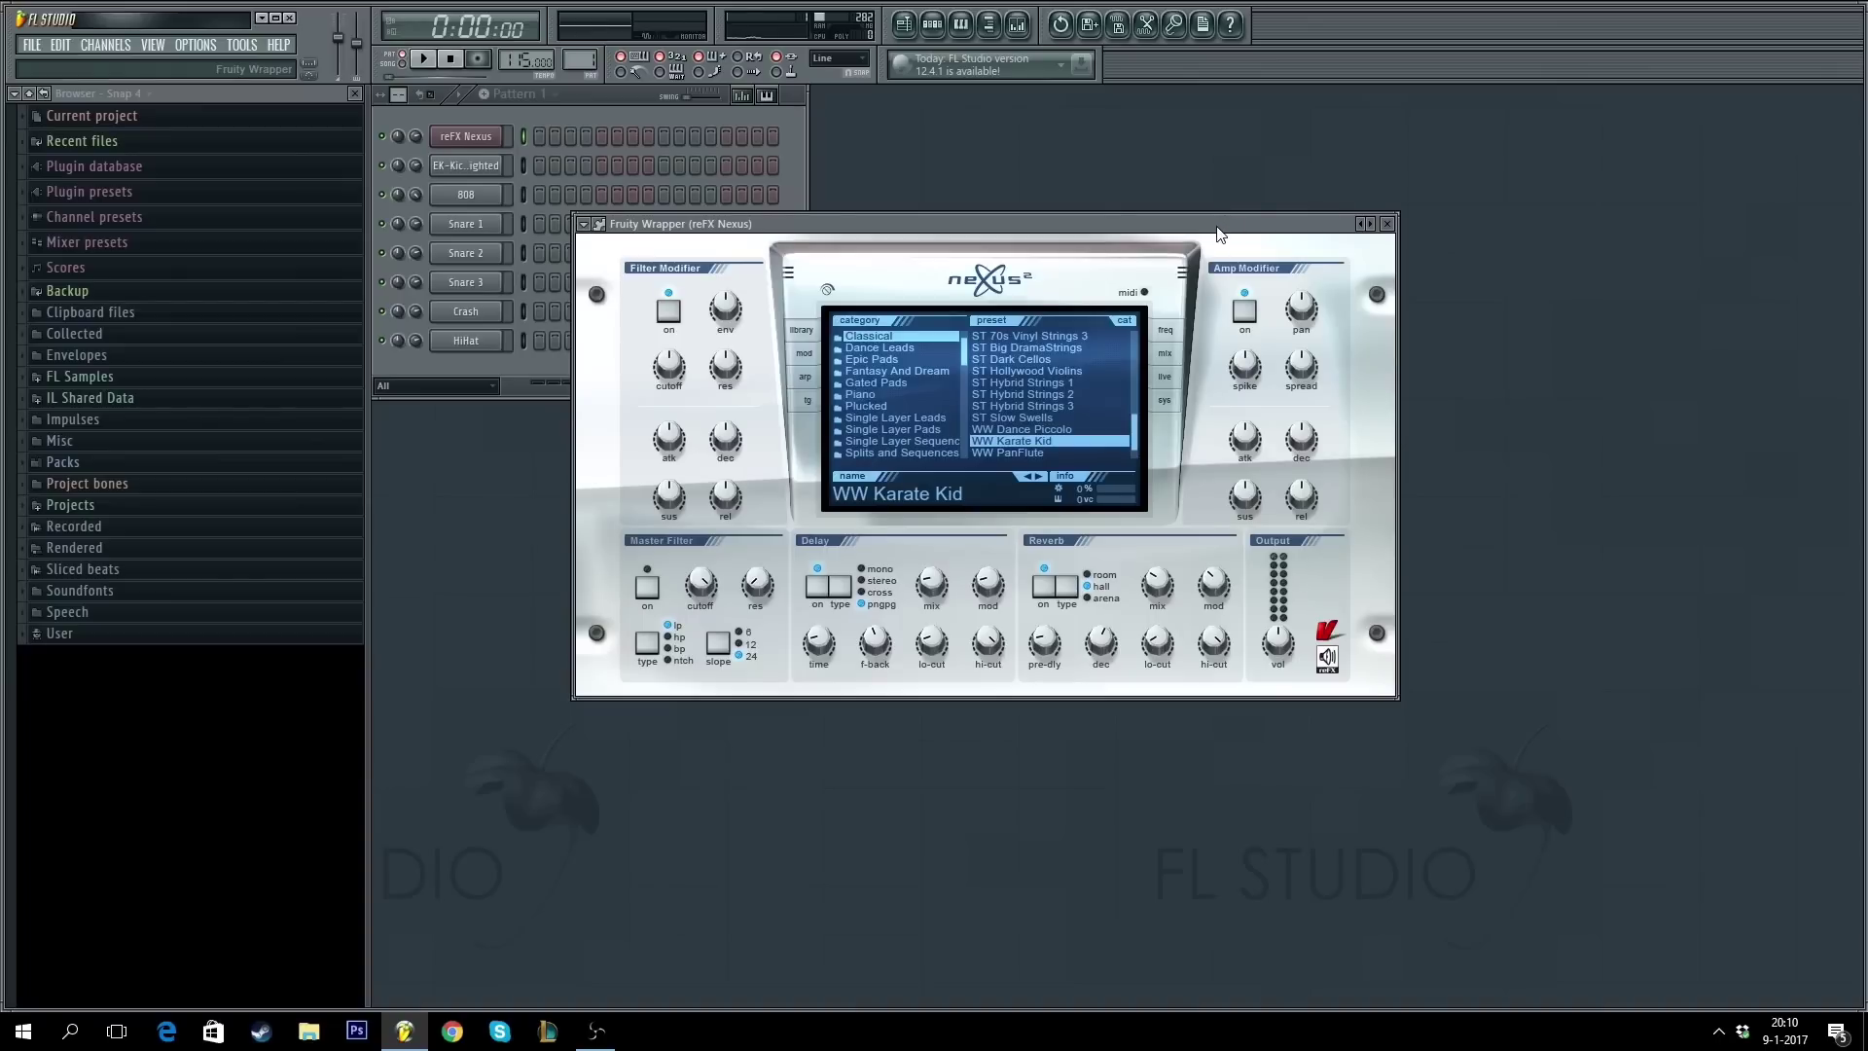
mouse_move(1216, 234)
left_mouse_down()
mouse_move(1165, 230)
mouse_move(1186, 237)
left_mouse_up()
scroll(915, 355, "up", 1)
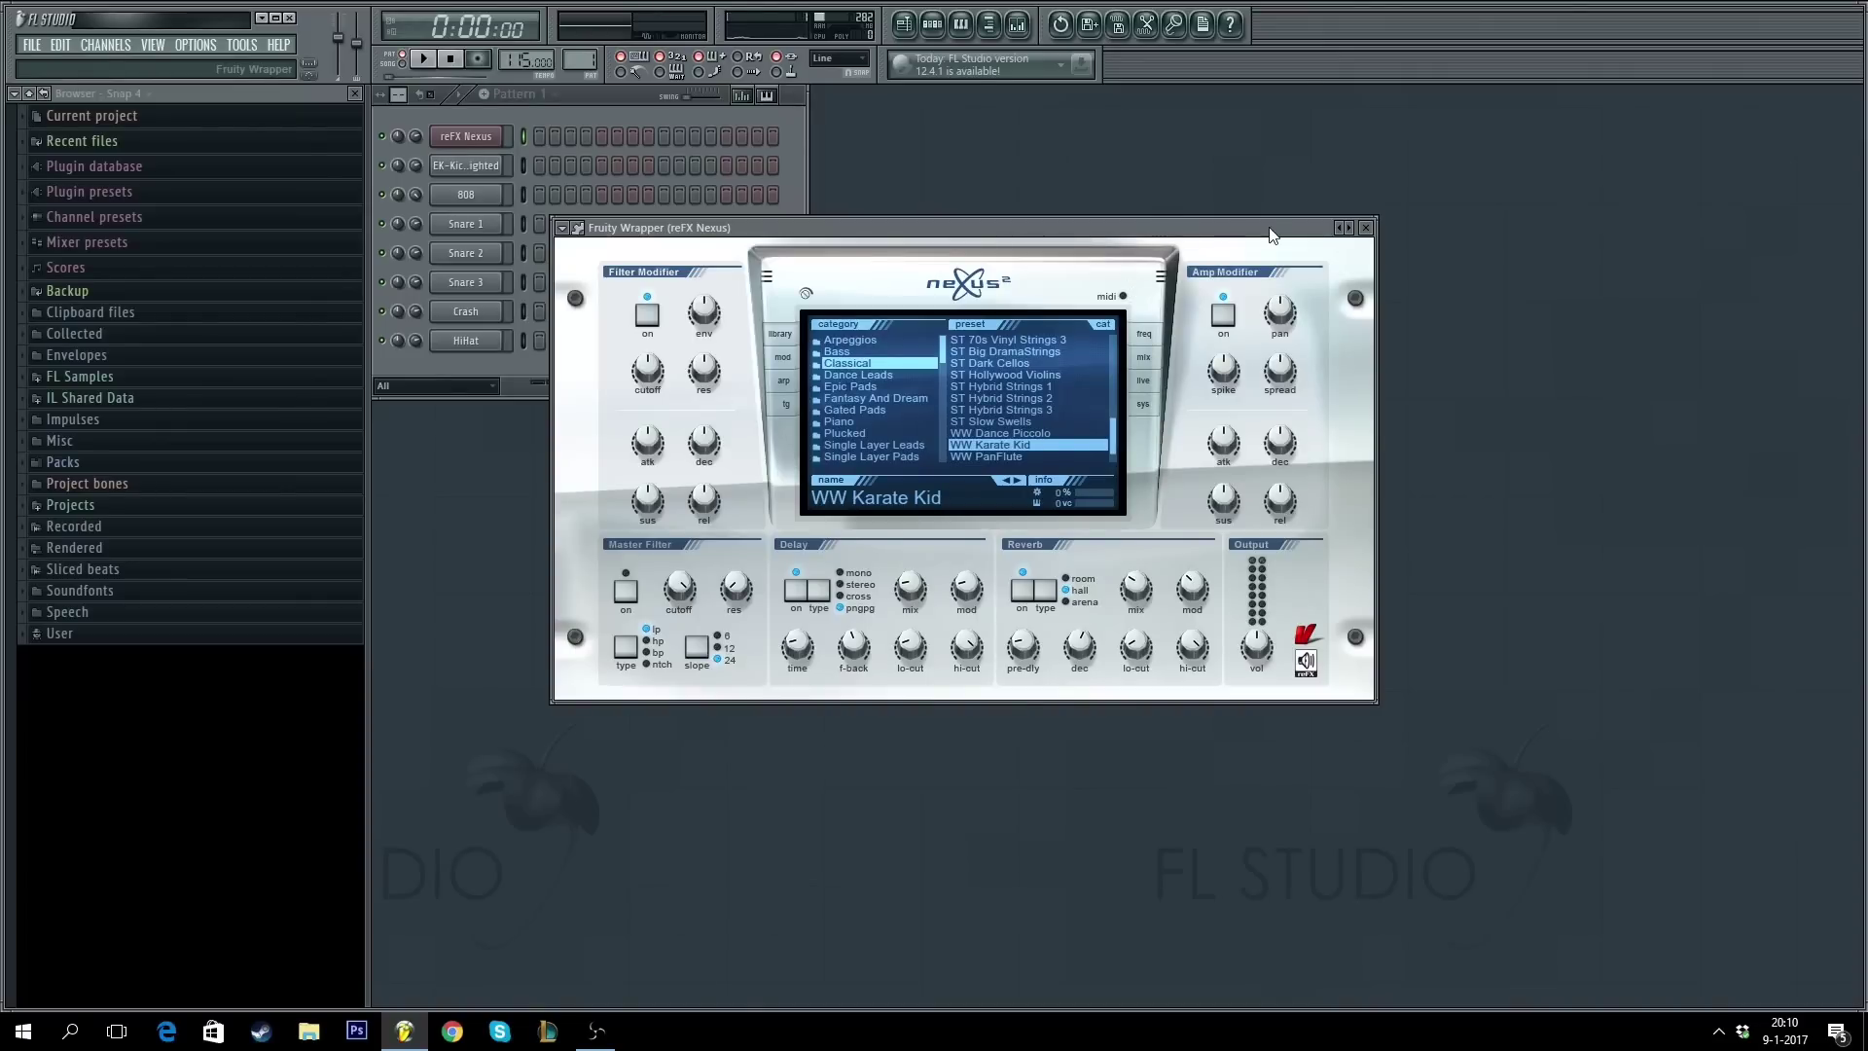
left_click(1365, 228)
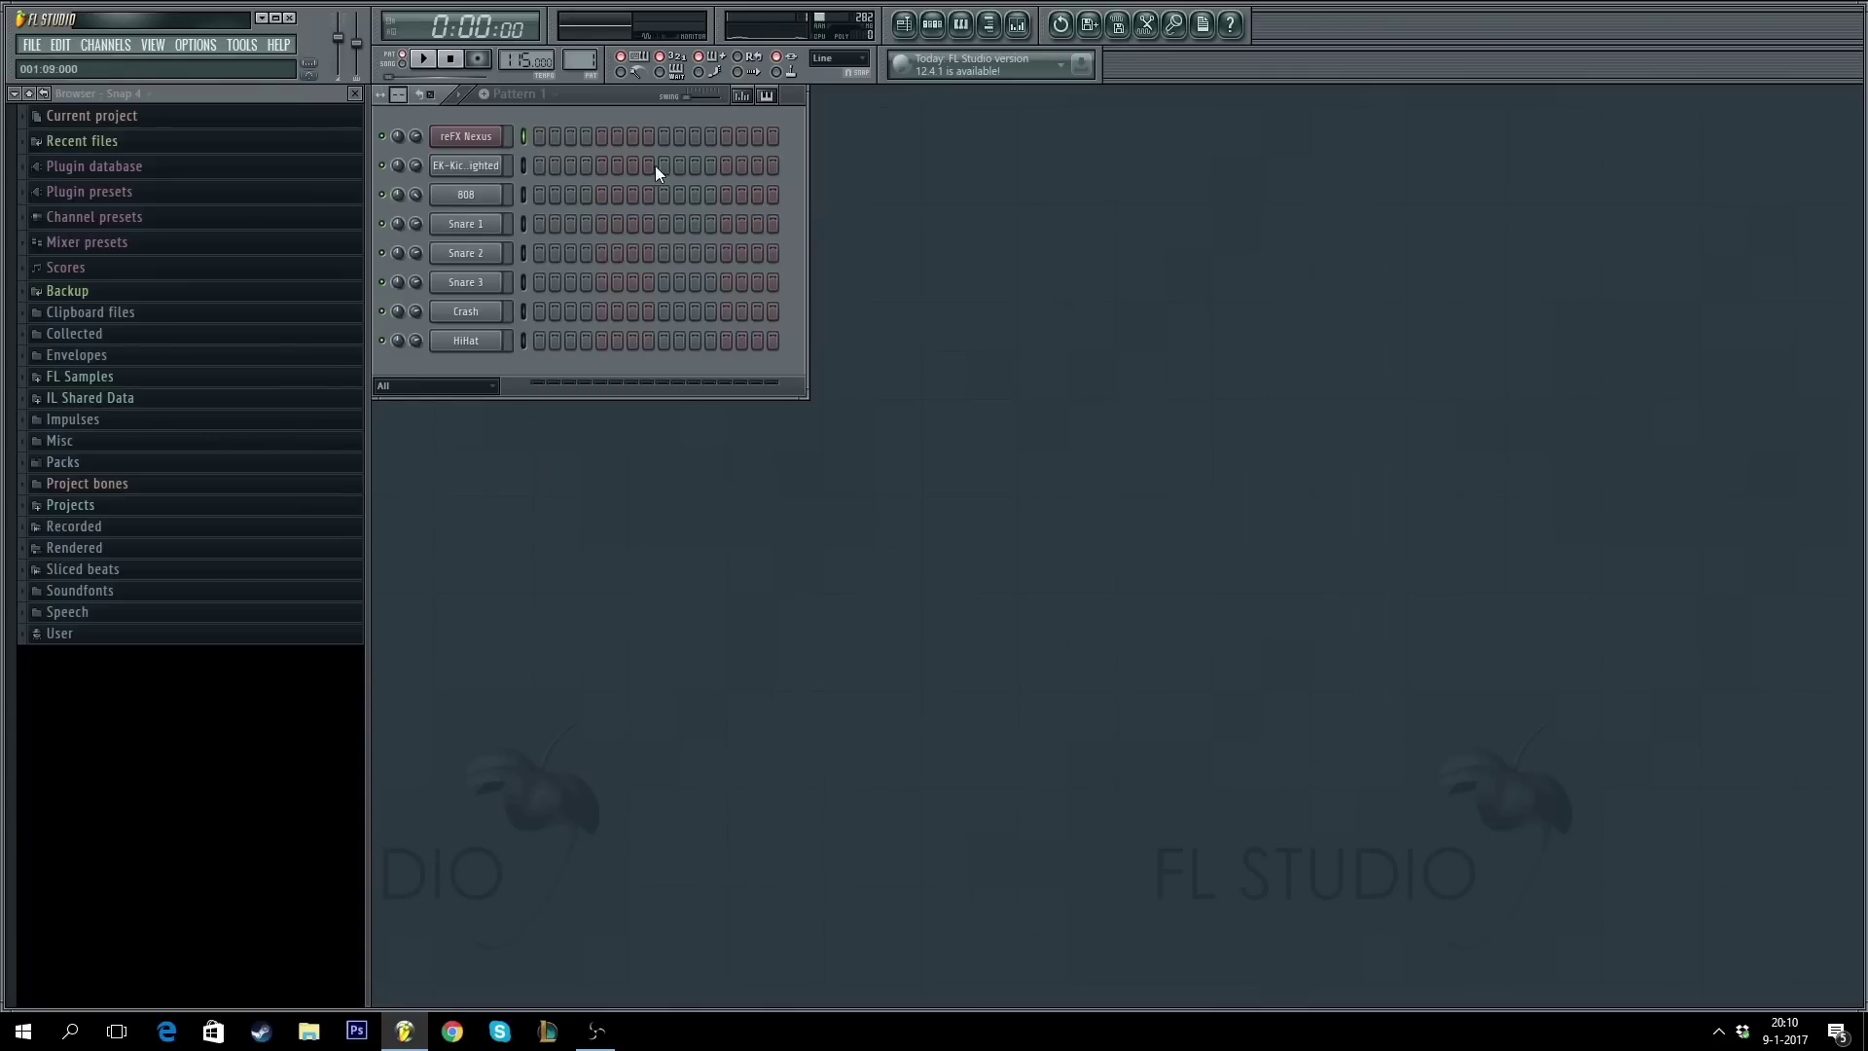
- Review the channel settings and samples of the EK-Kick-Weighted, 808 and Snare 1 channels
left_click(504, 166)
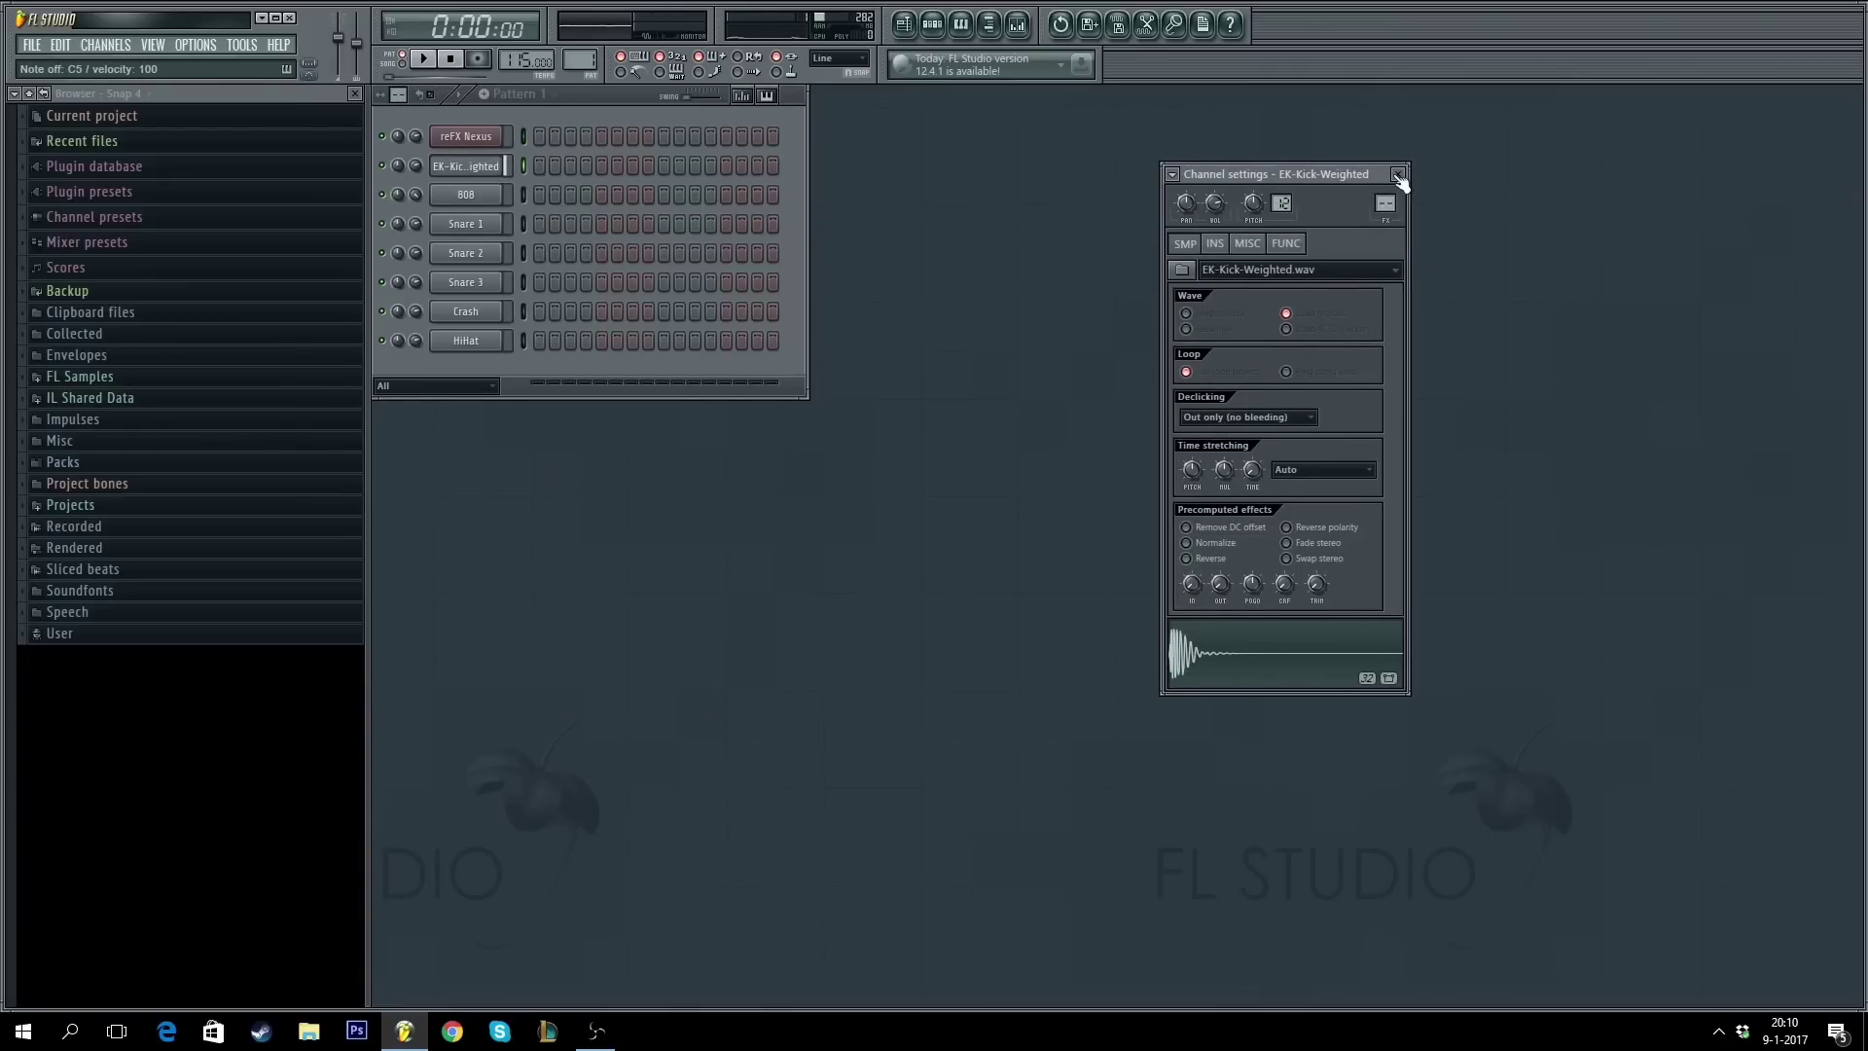
key("Escape")
left_click(504, 195)
left_click_drag(1311, 179, 1341, 171)
left_click(1439, 166)
left_click(504, 224)
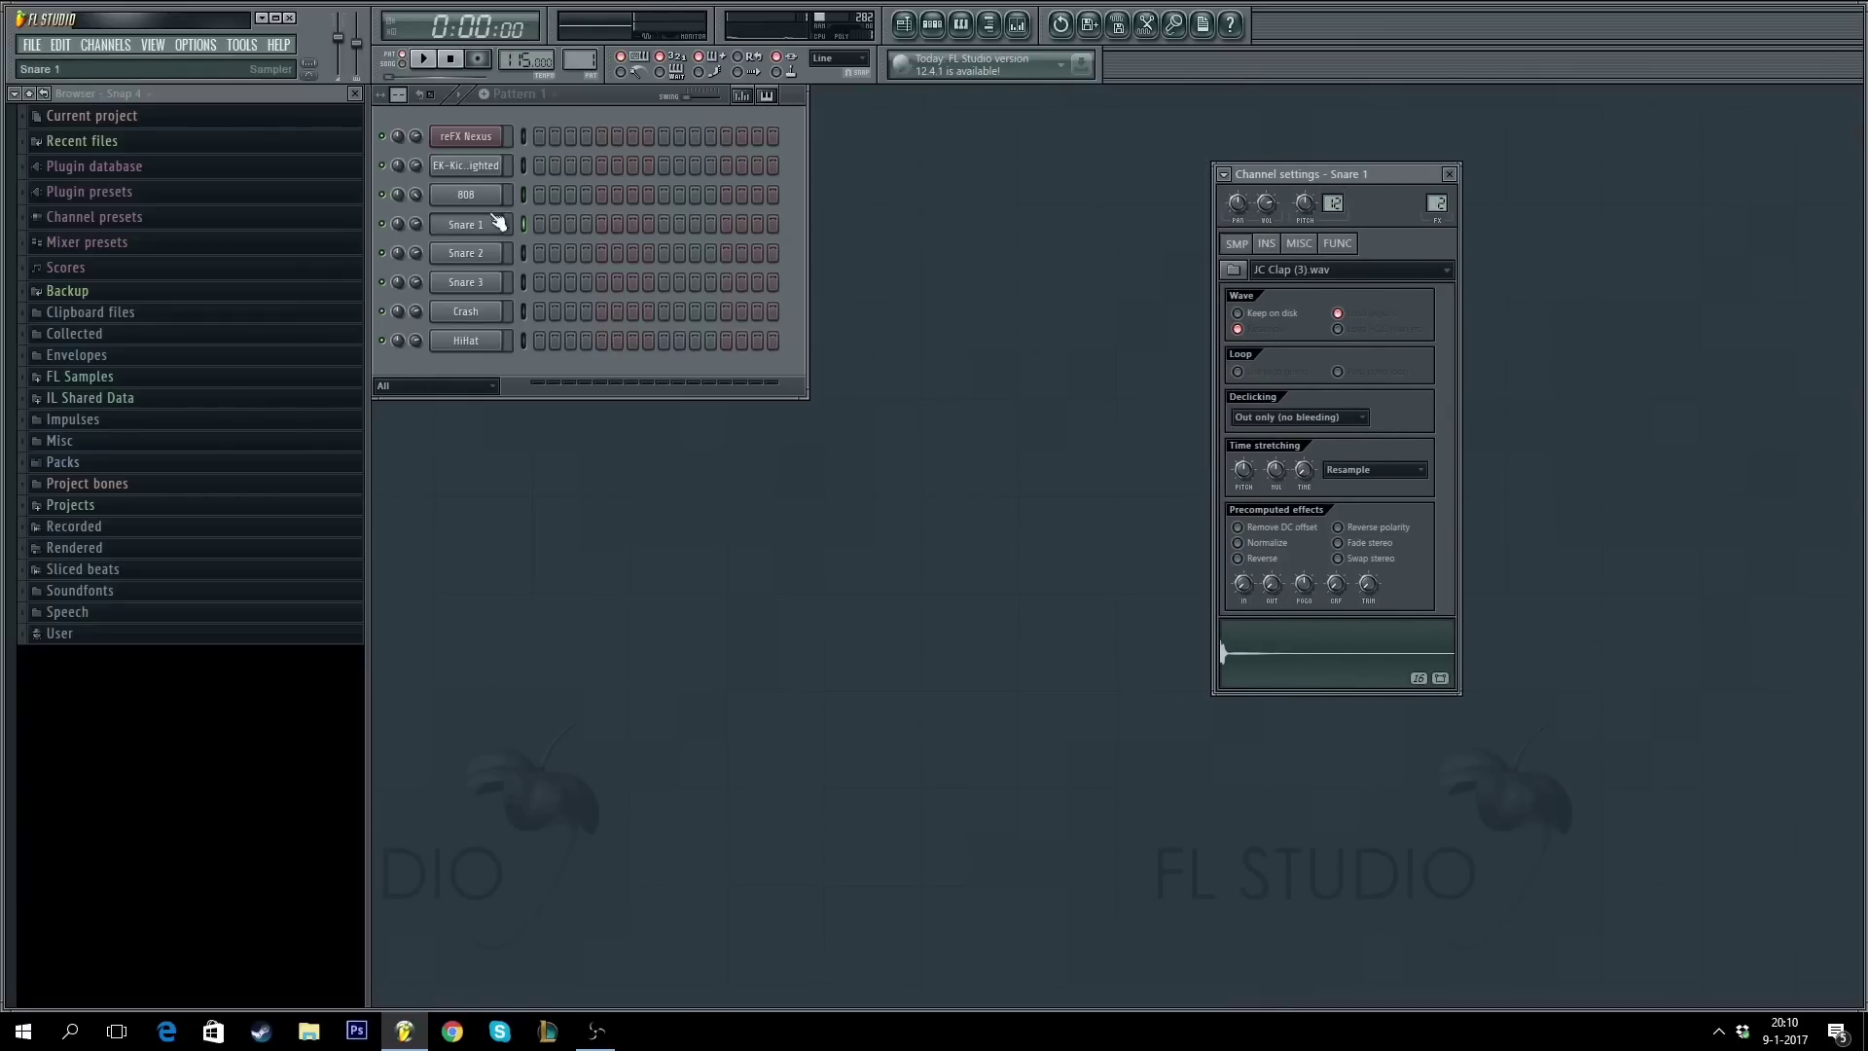
left_click(1442, 173)
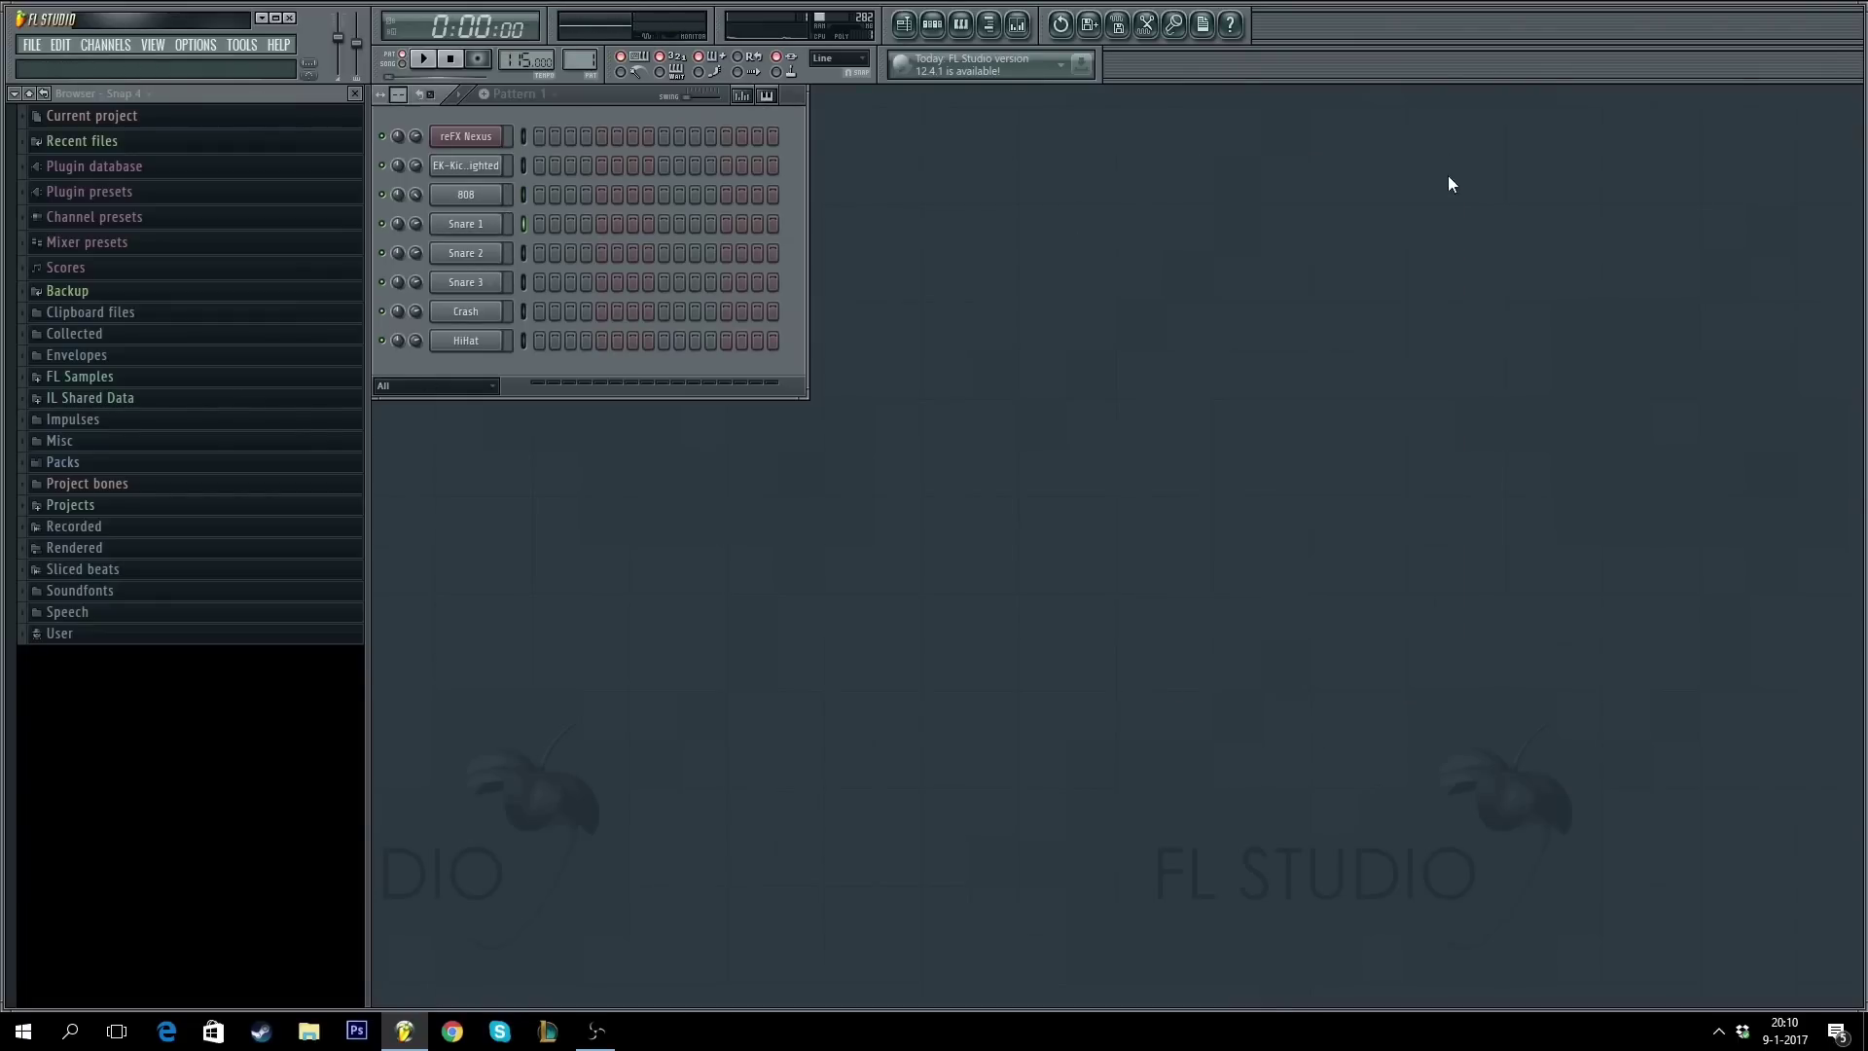
- Review the channel settings and samples of the Crash and HiHat channels
left_click(506, 314)
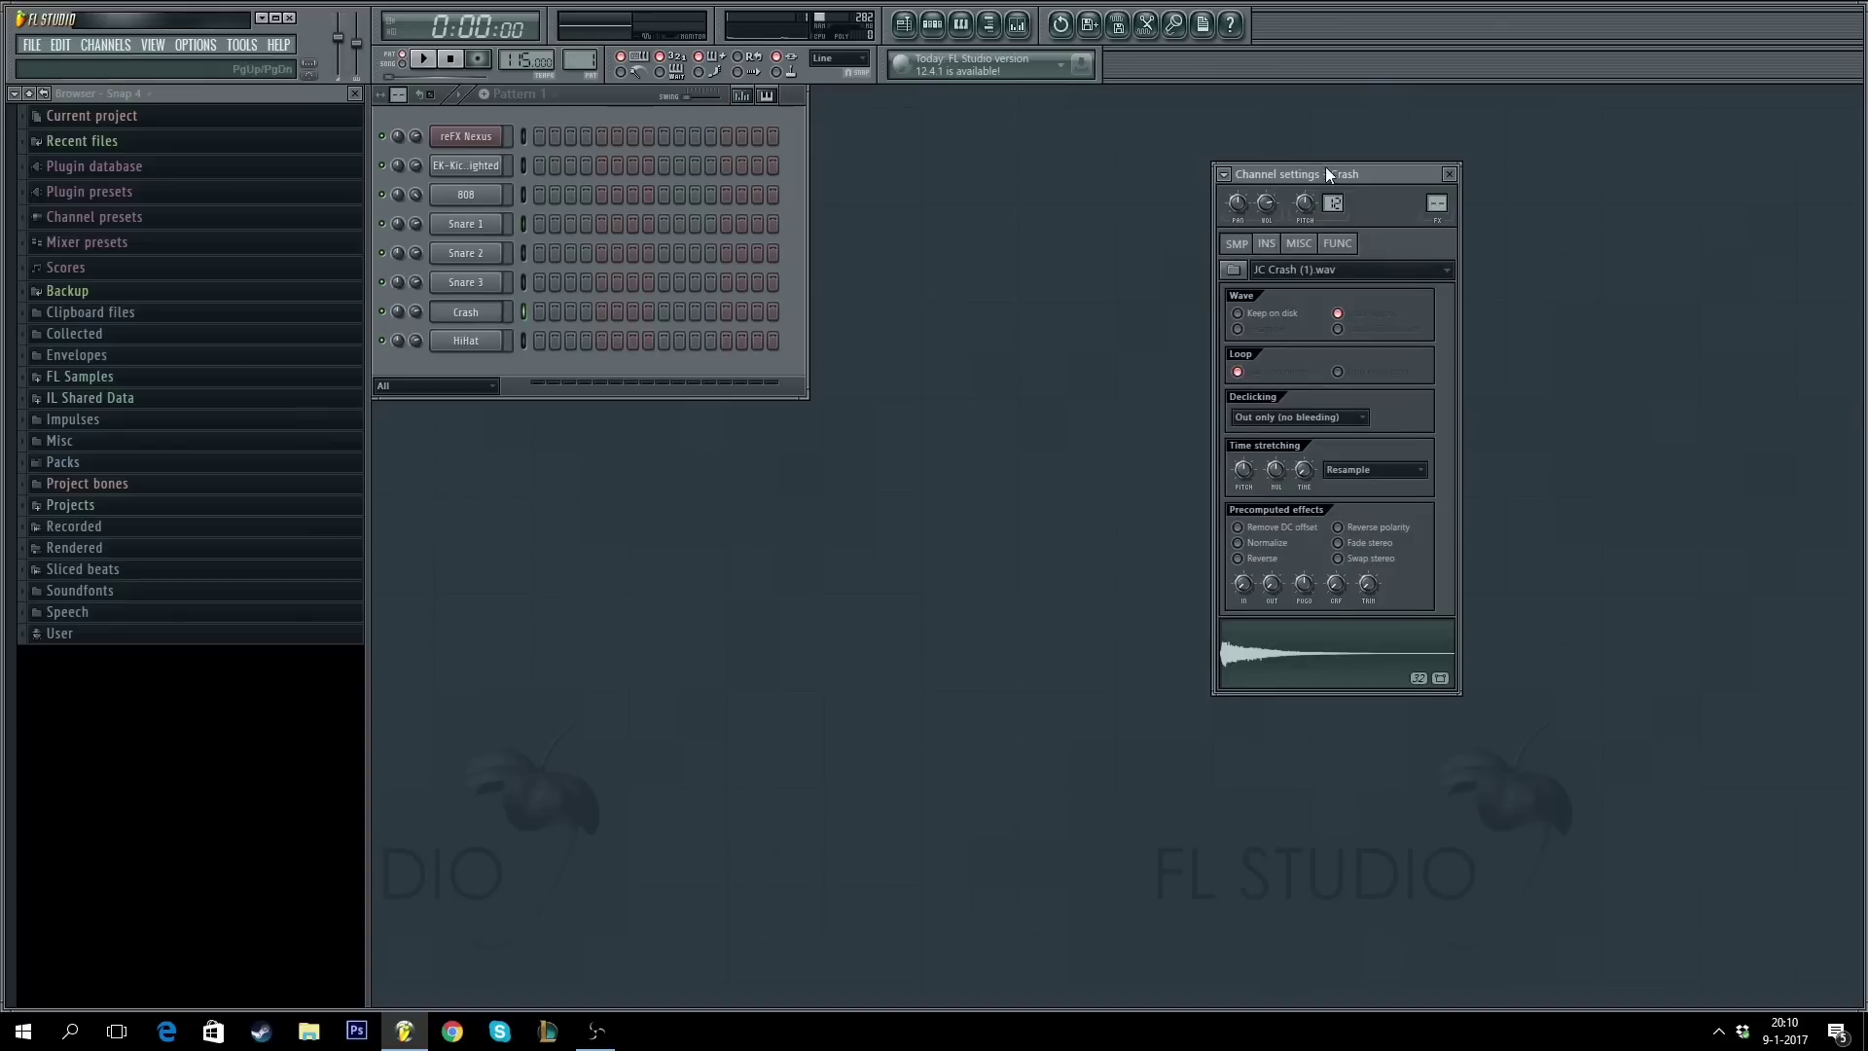
left_click_drag(1386, 168, 1428, 161)
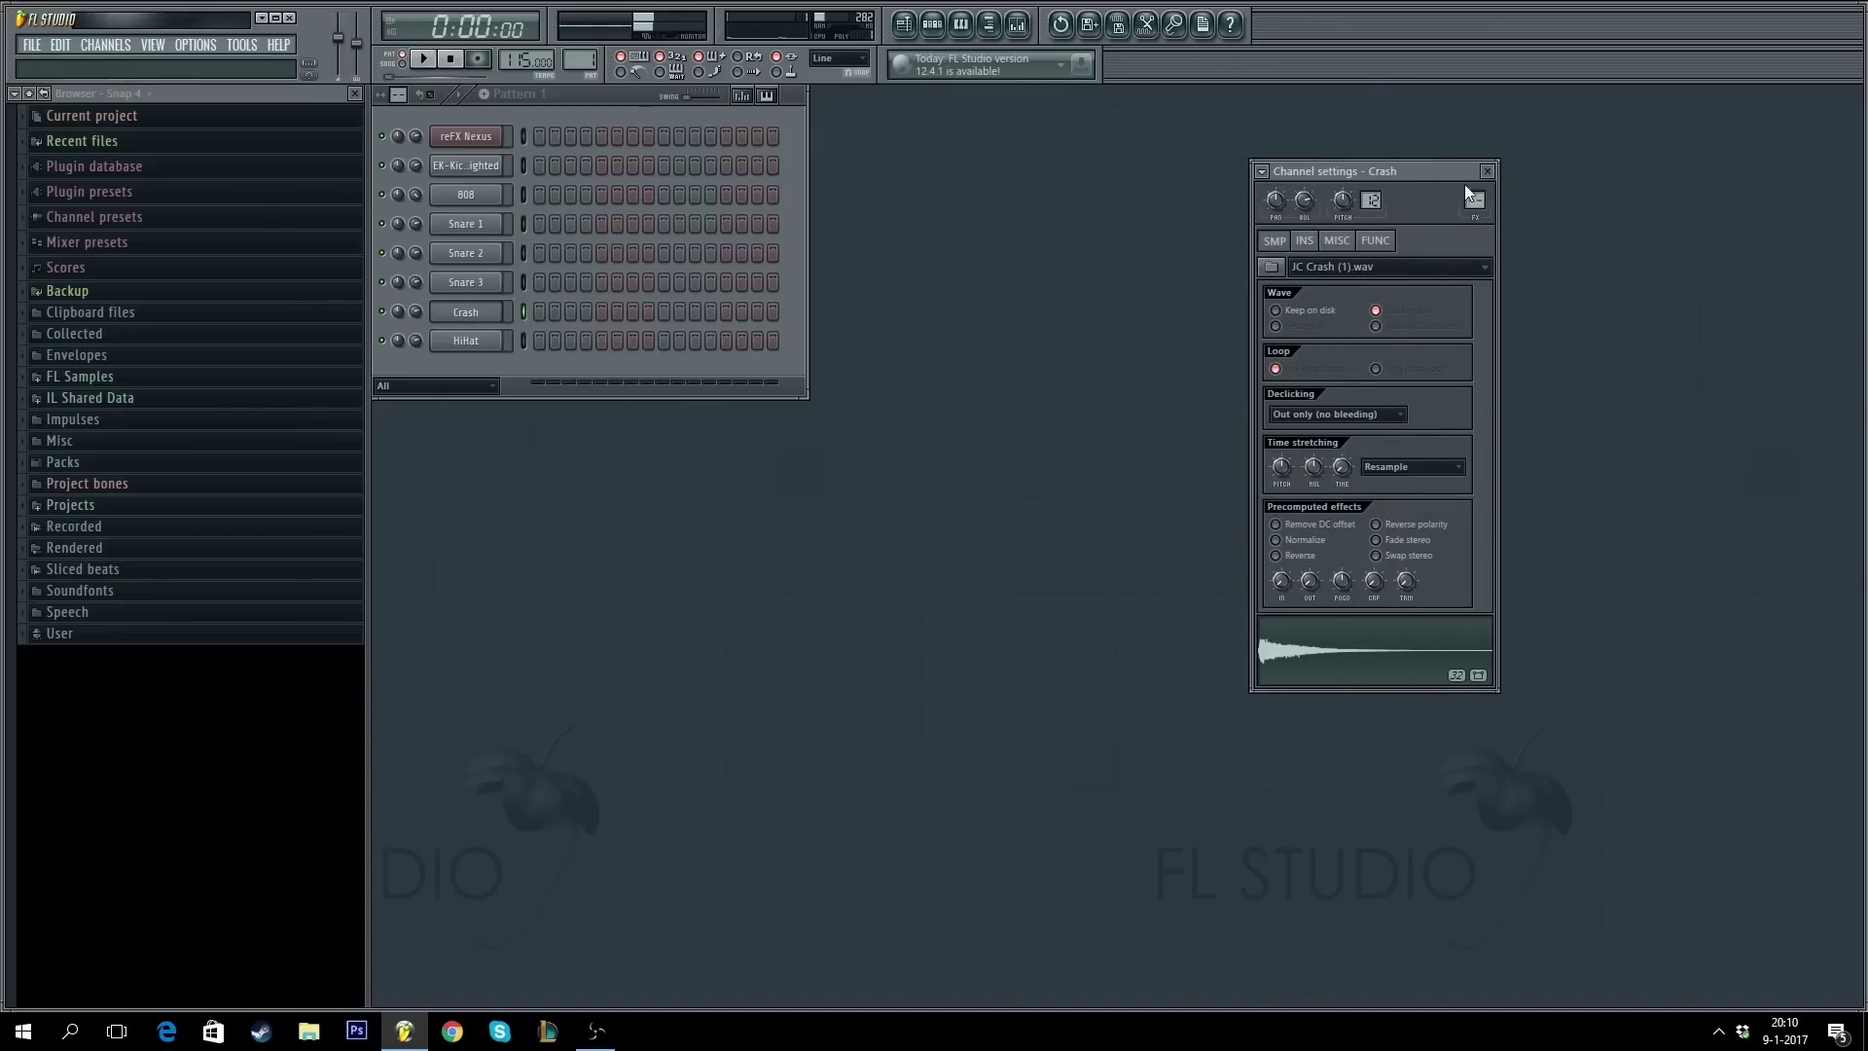
left_click(1486, 171)
left_click(475, 342)
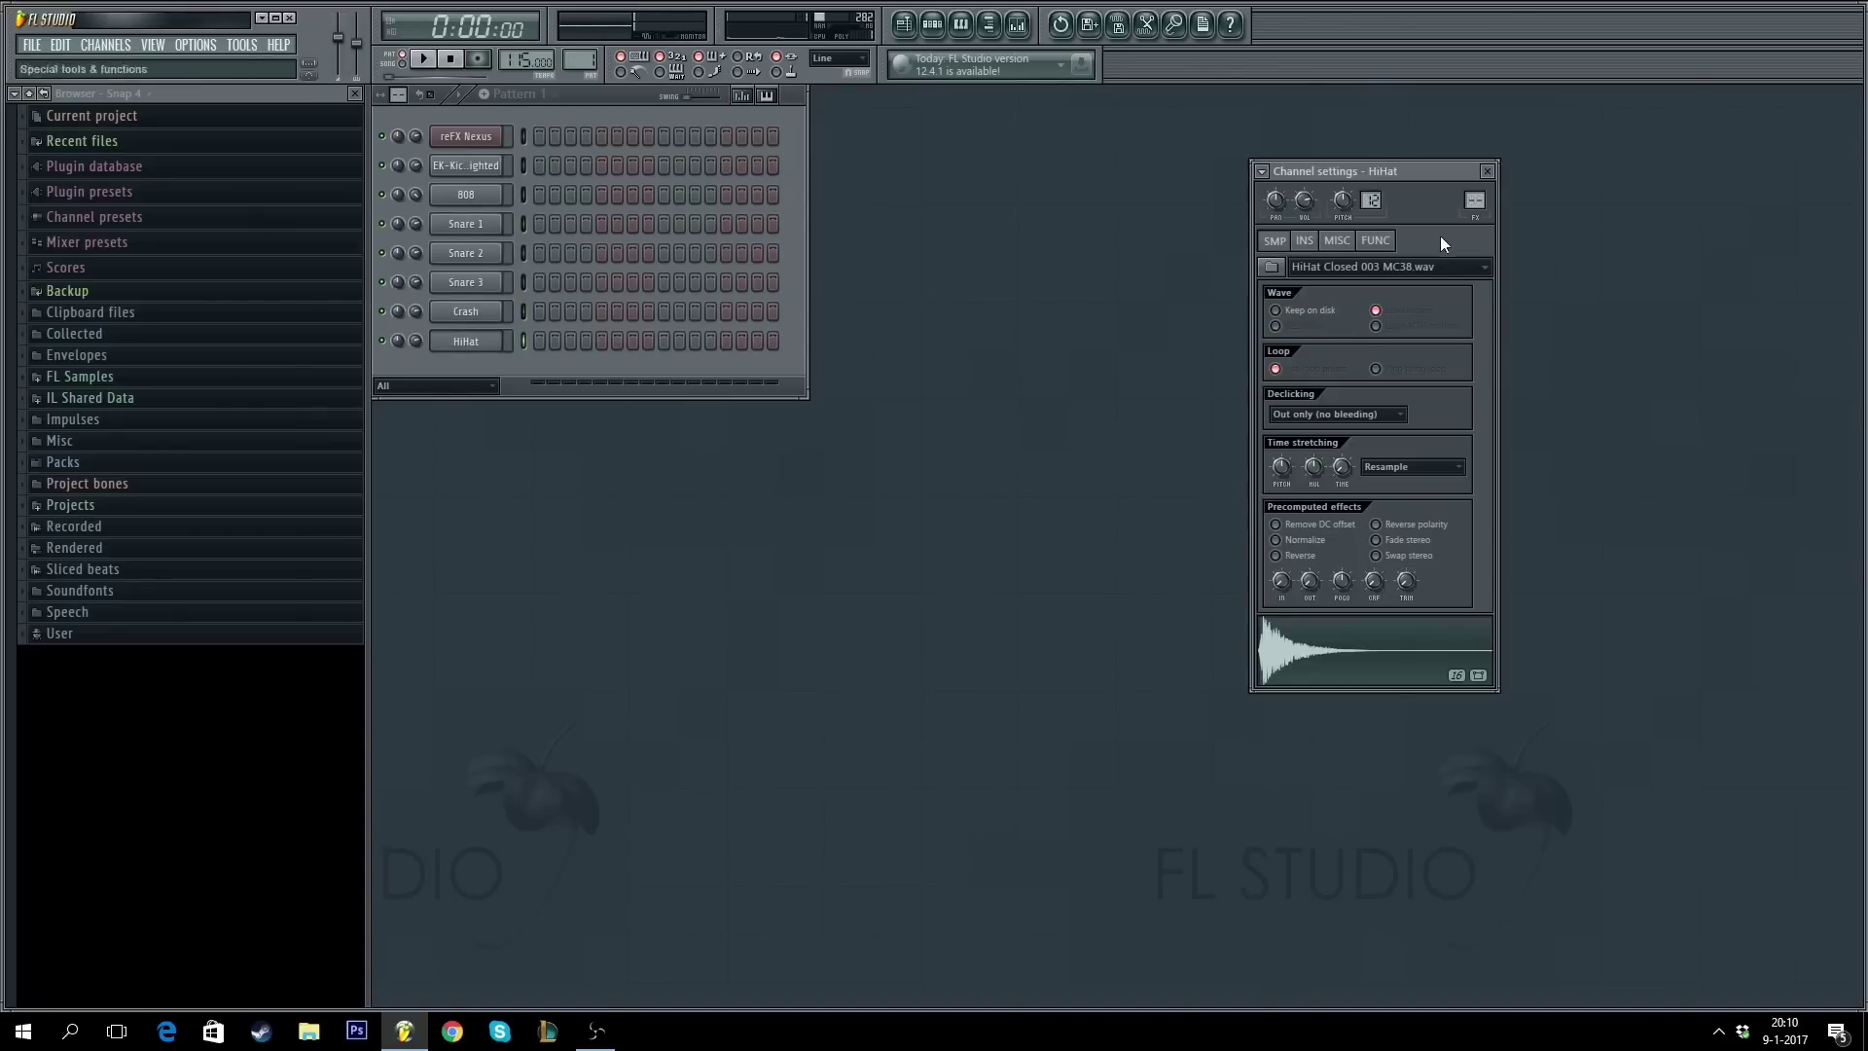
left_click(1487, 171)
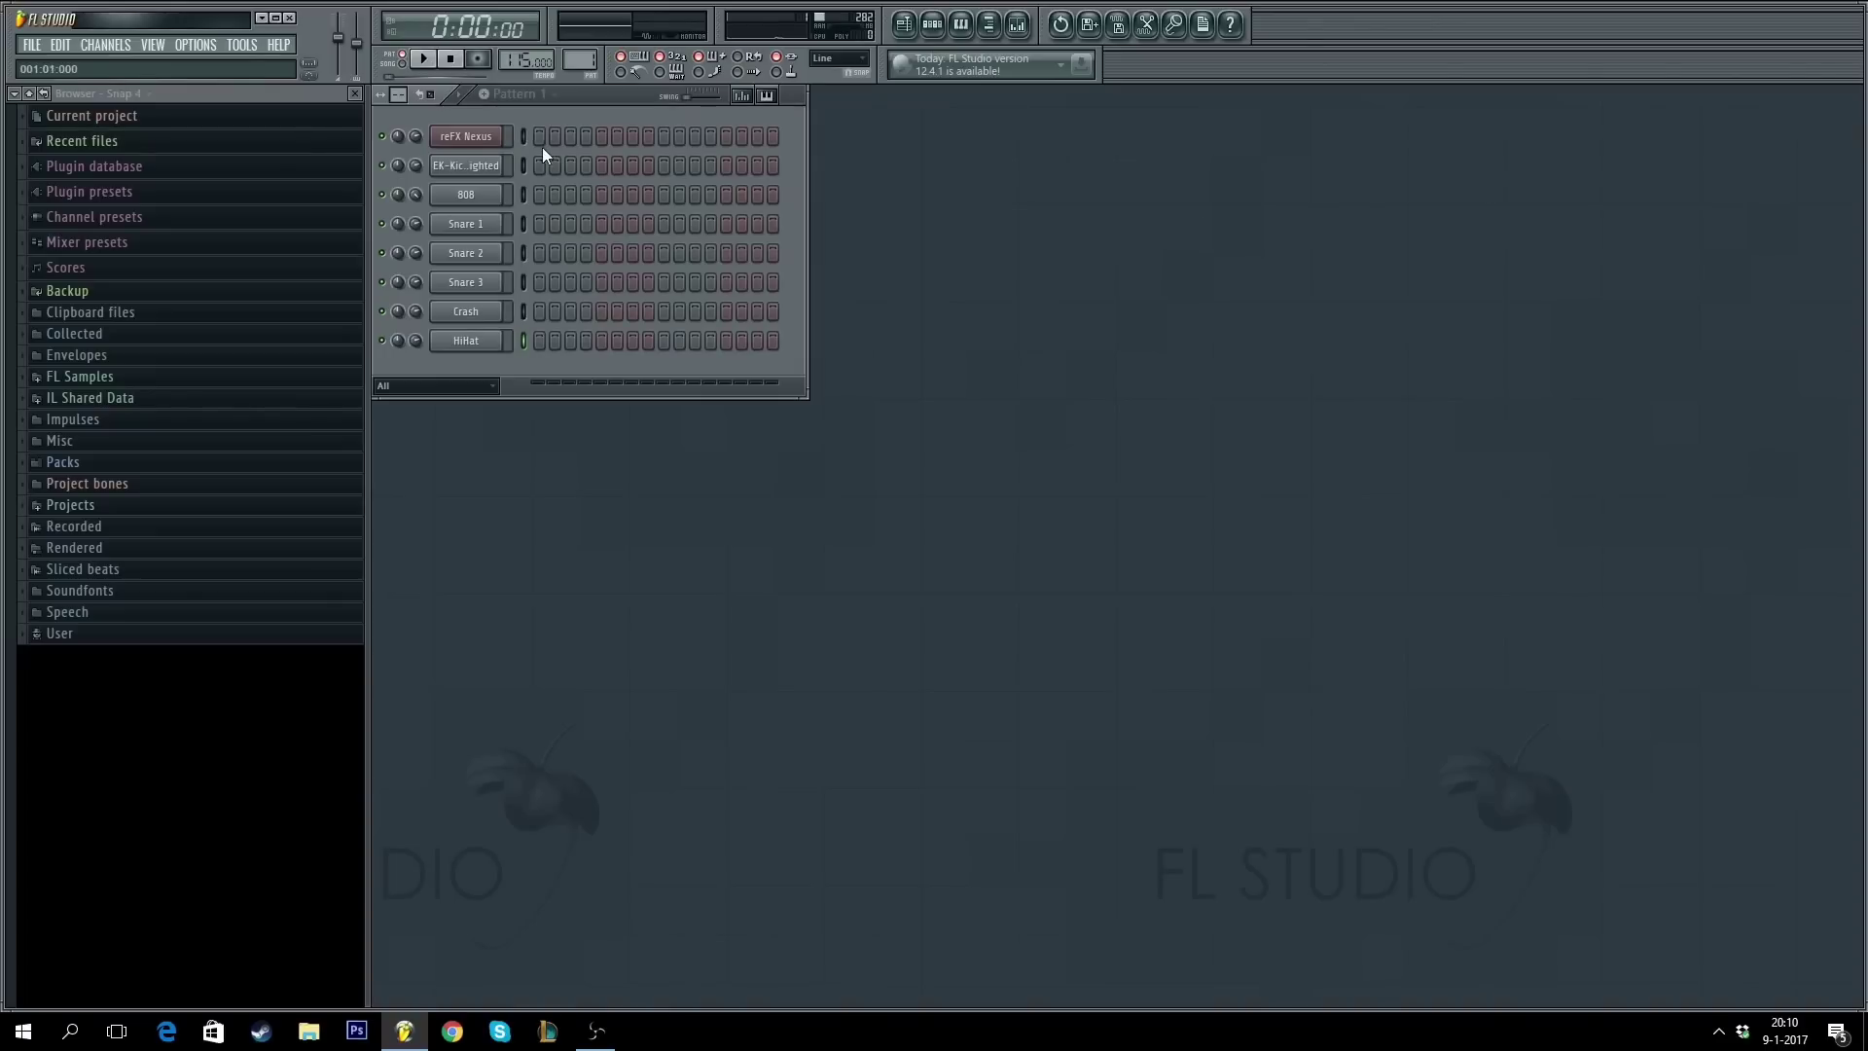
- Enter four consecutive one-beat notes F5, A#5, F#5 and A#5 in bar 1 of the reFX Nexus piano roll
left_click(965, 27)
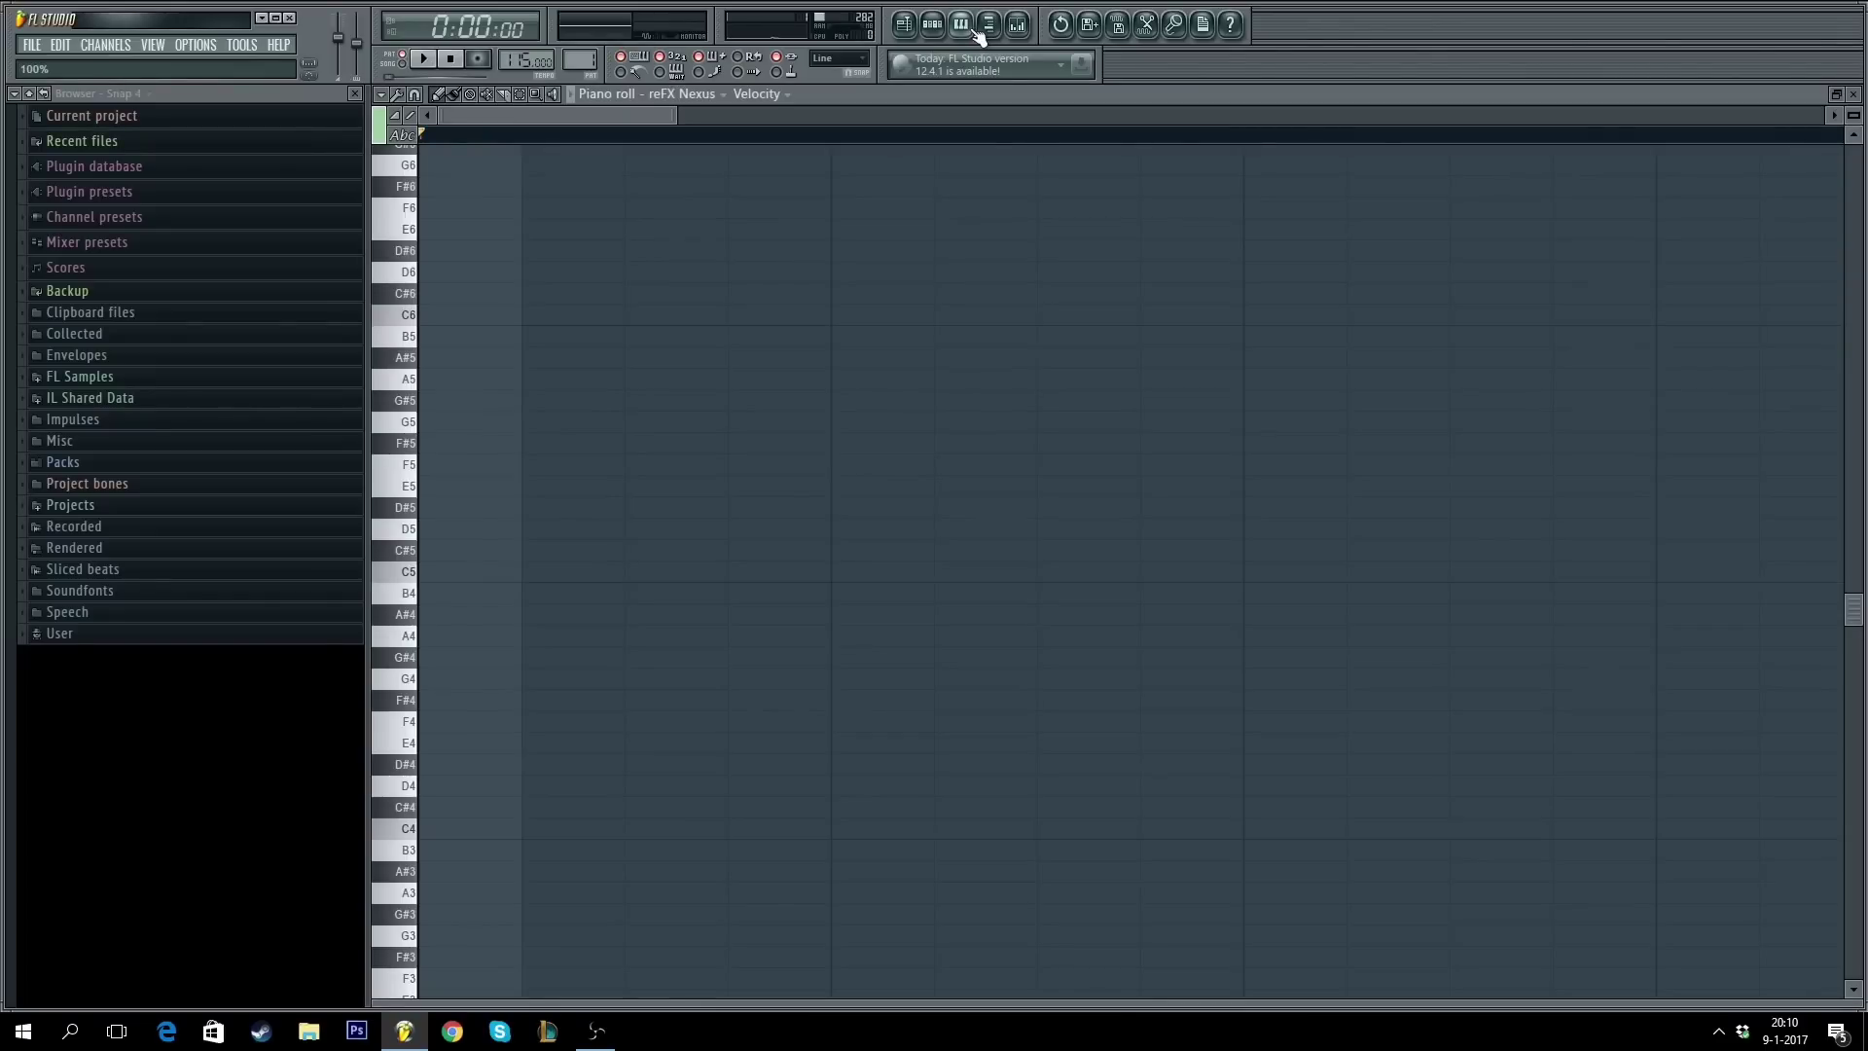
scroll(731, 117, "down", 6)
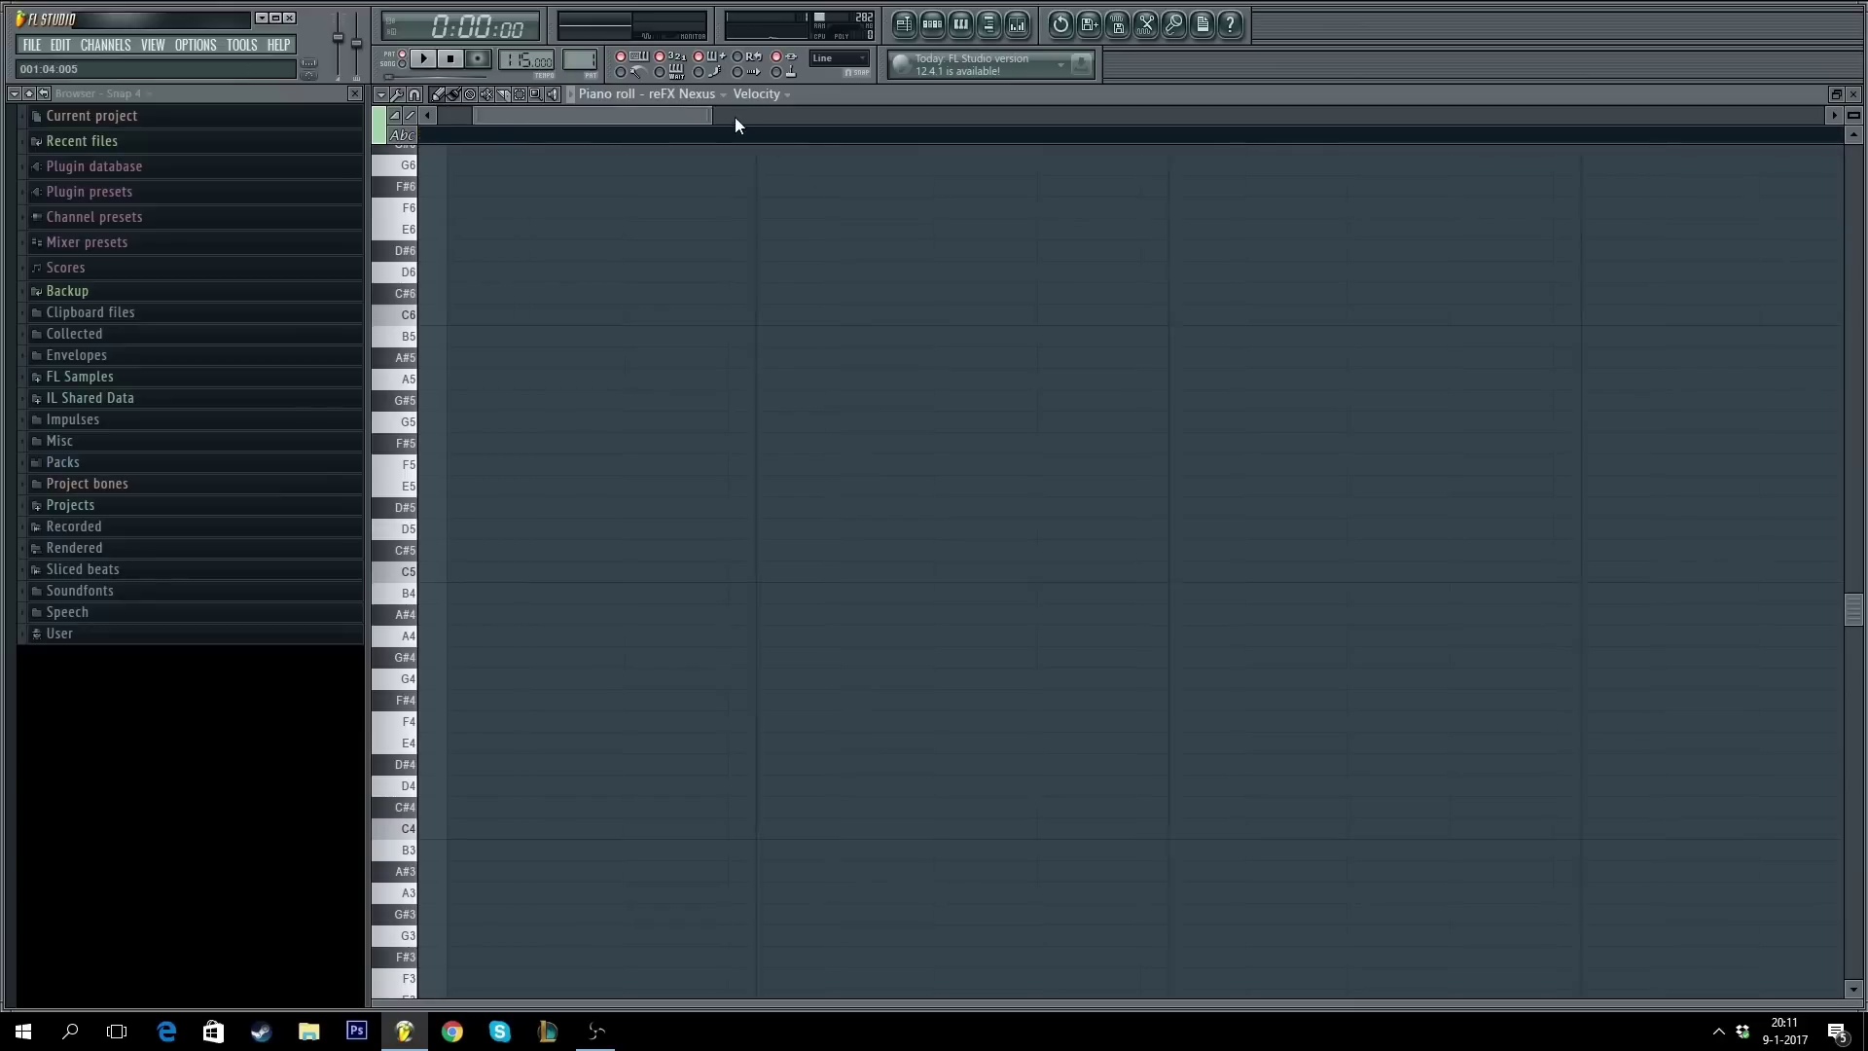
scroll(720, 133, "down", 4)
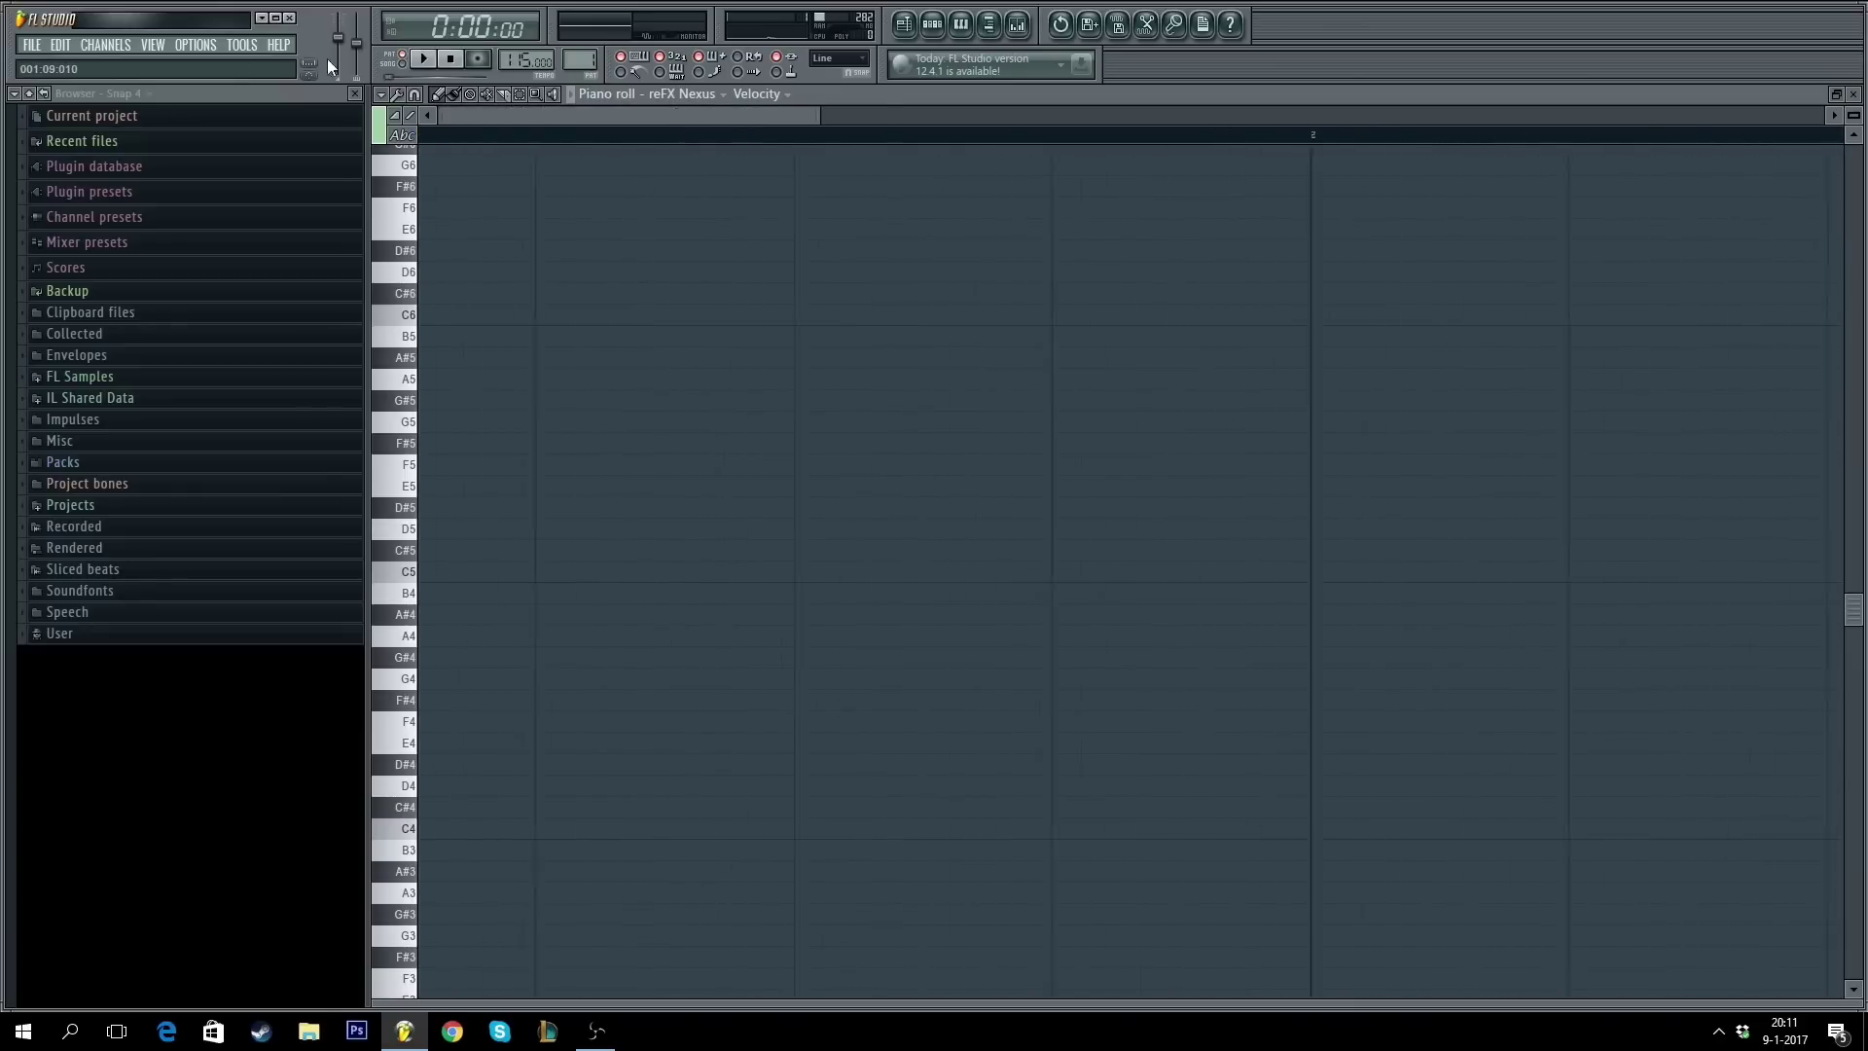
scroll(547, 399, "up", 3)
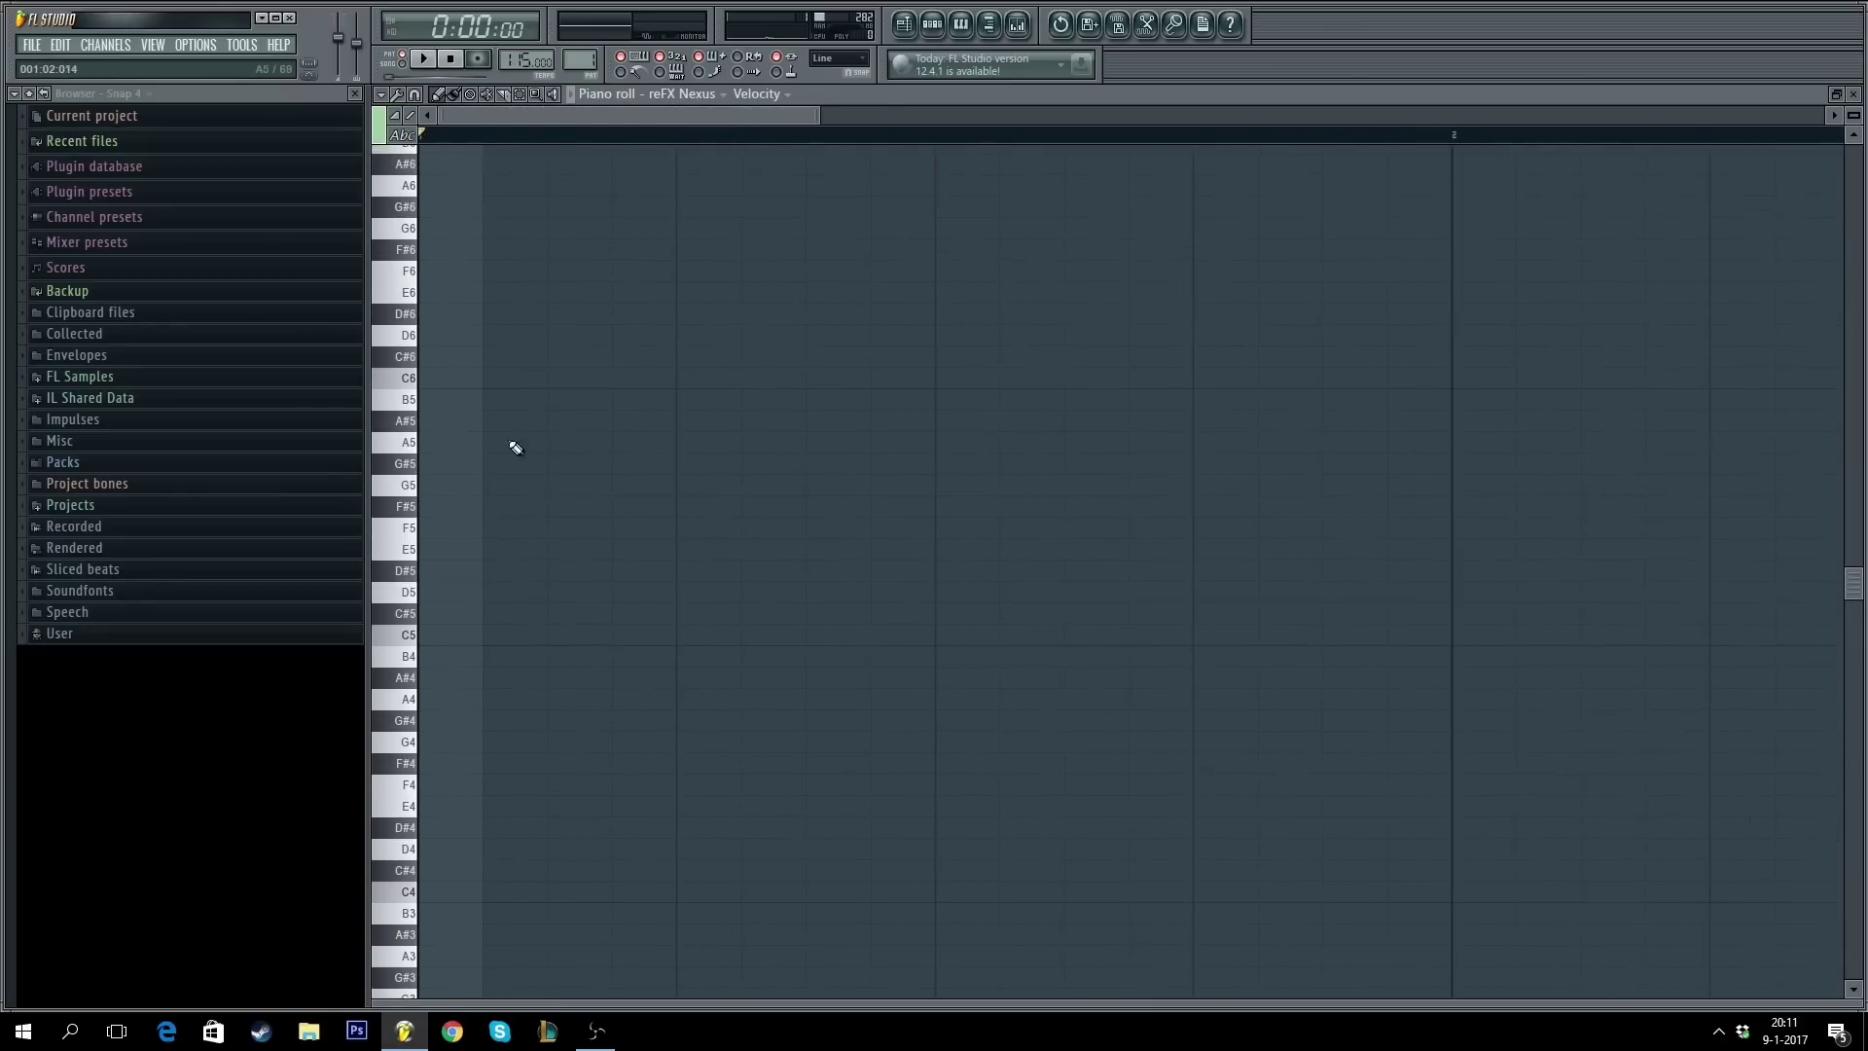
left_click(438, 523)
scroll(778, 350, "down", 3)
scroll(843, 347, "down", 1)
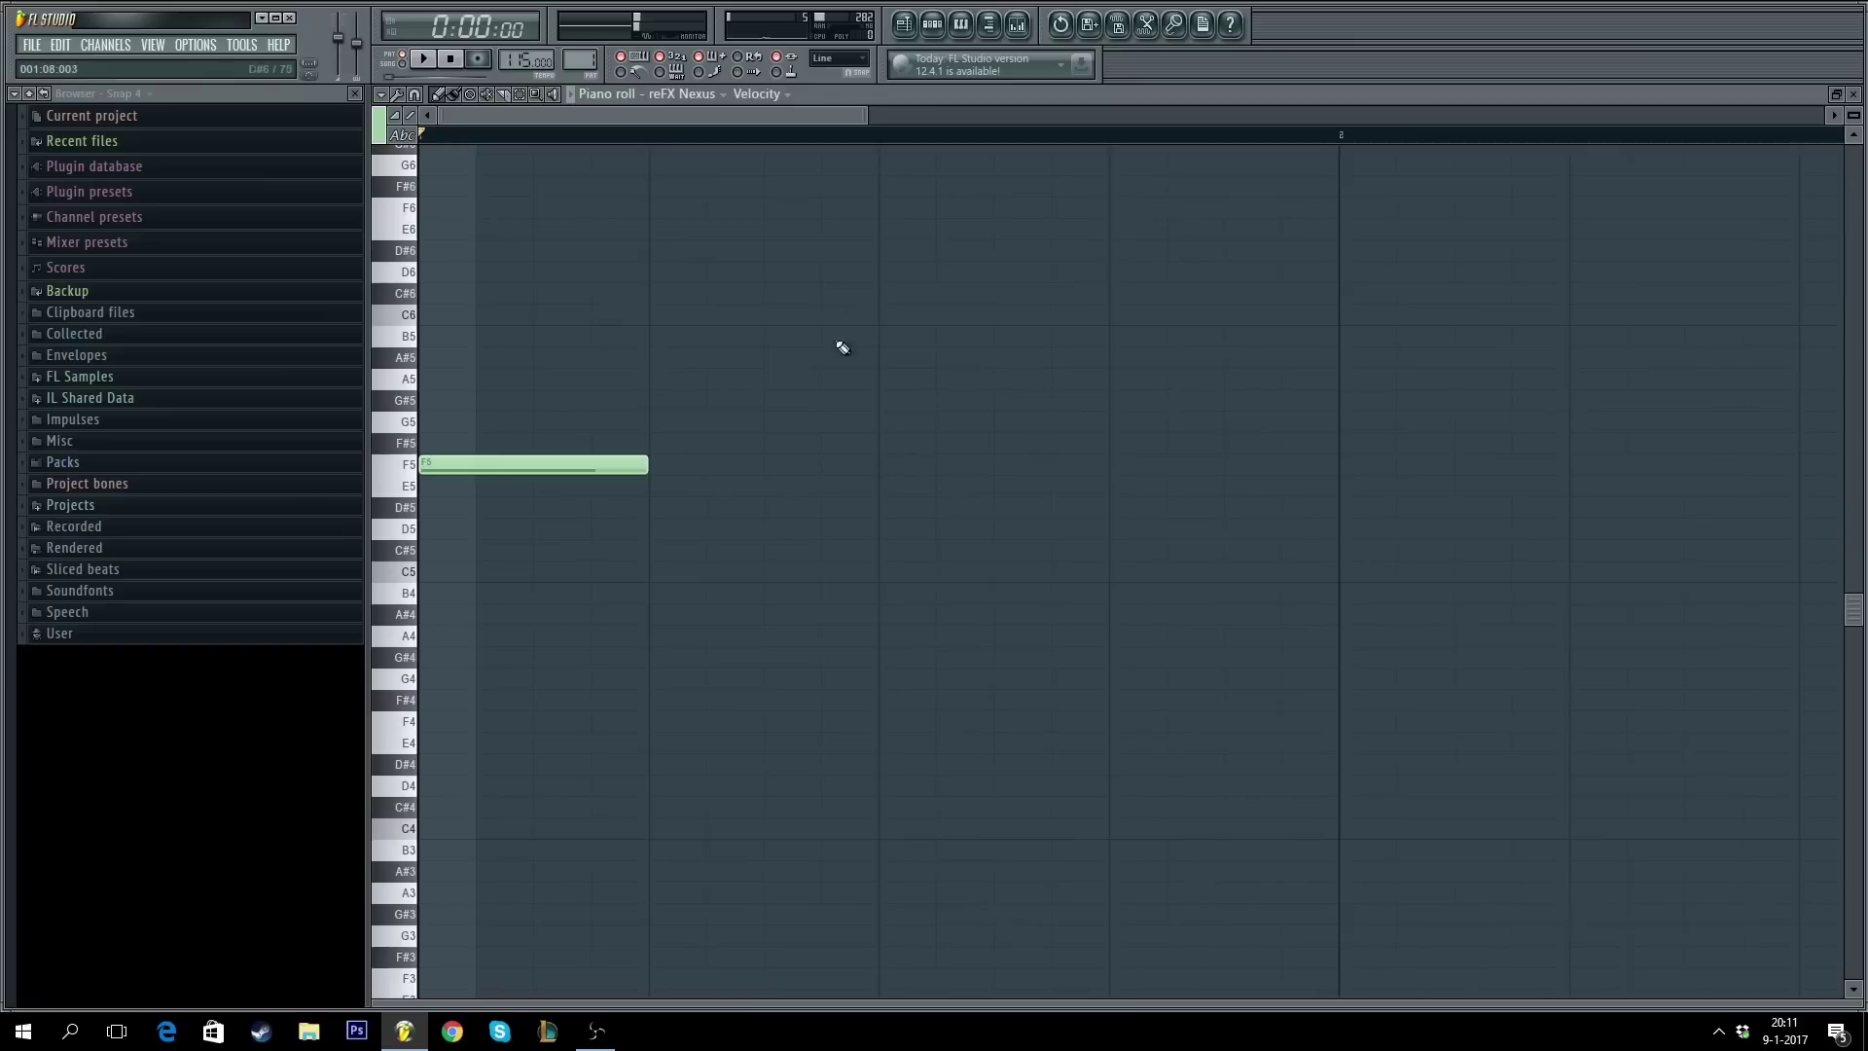
left_click(652, 357)
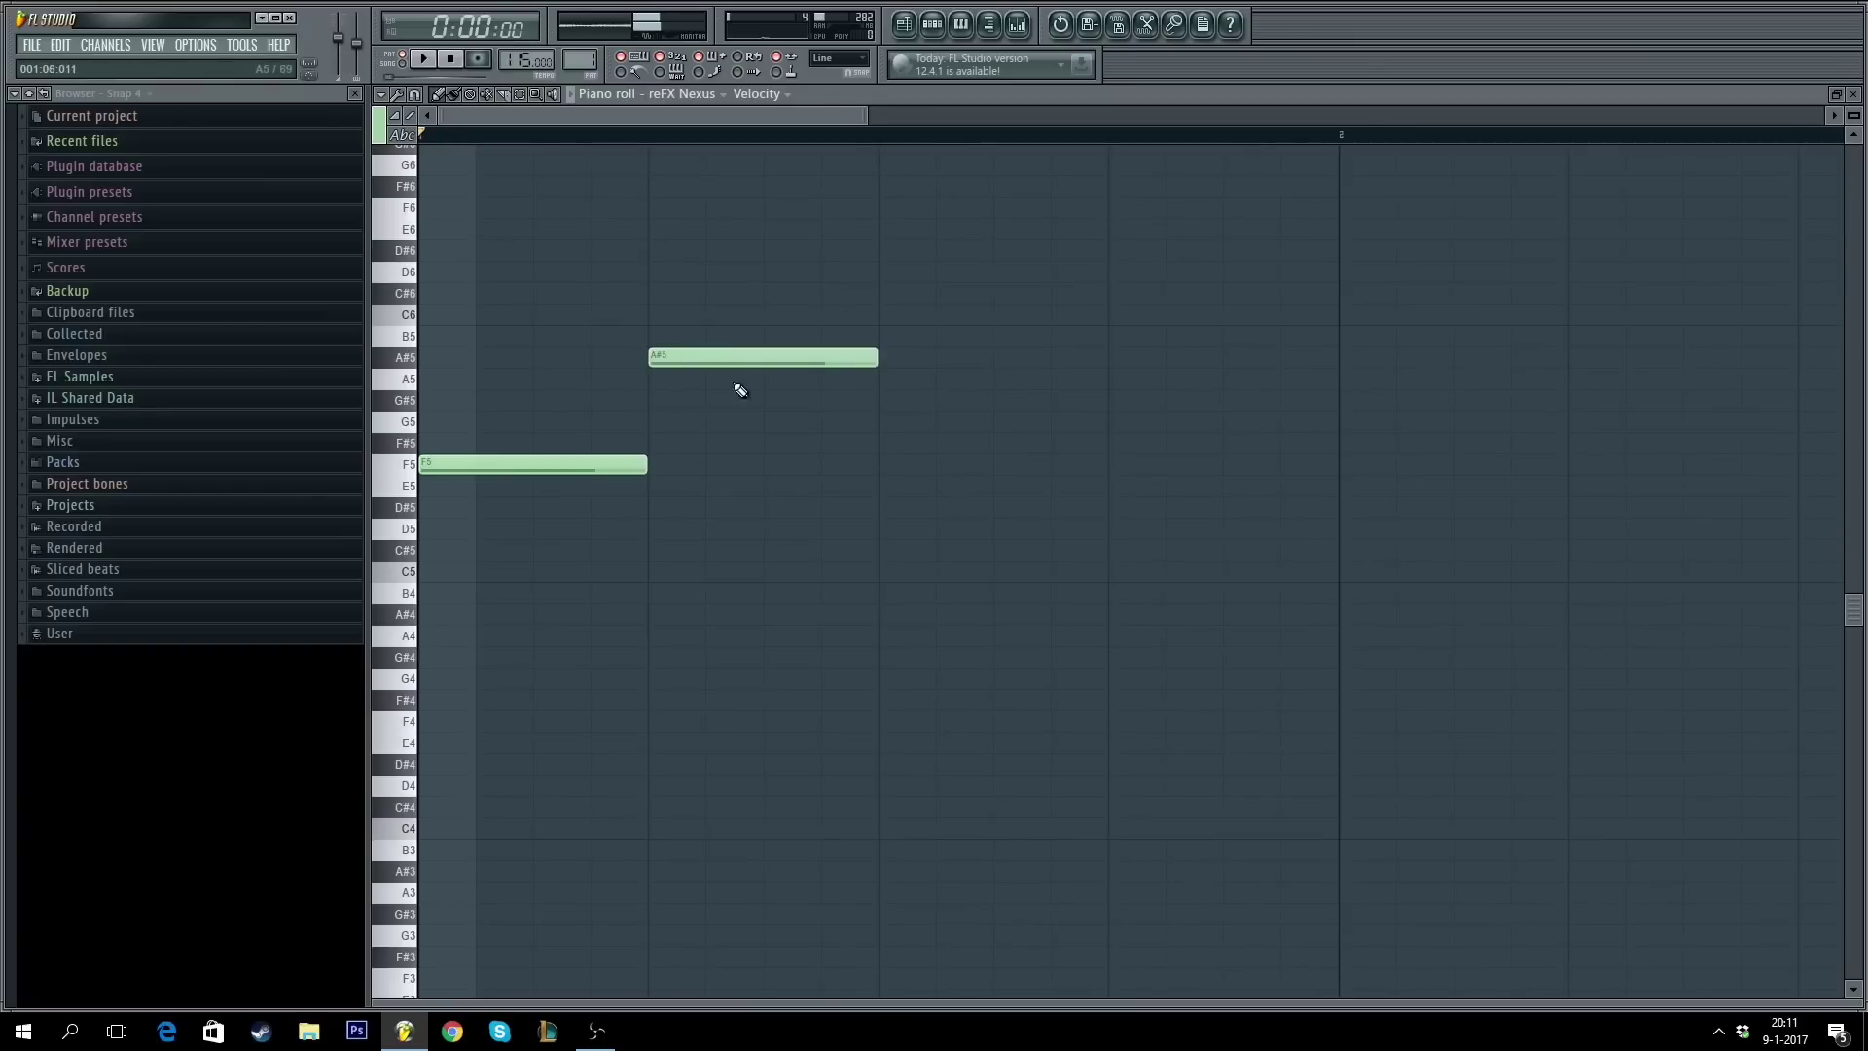
left_click(883, 443)
left_click(1115, 355)
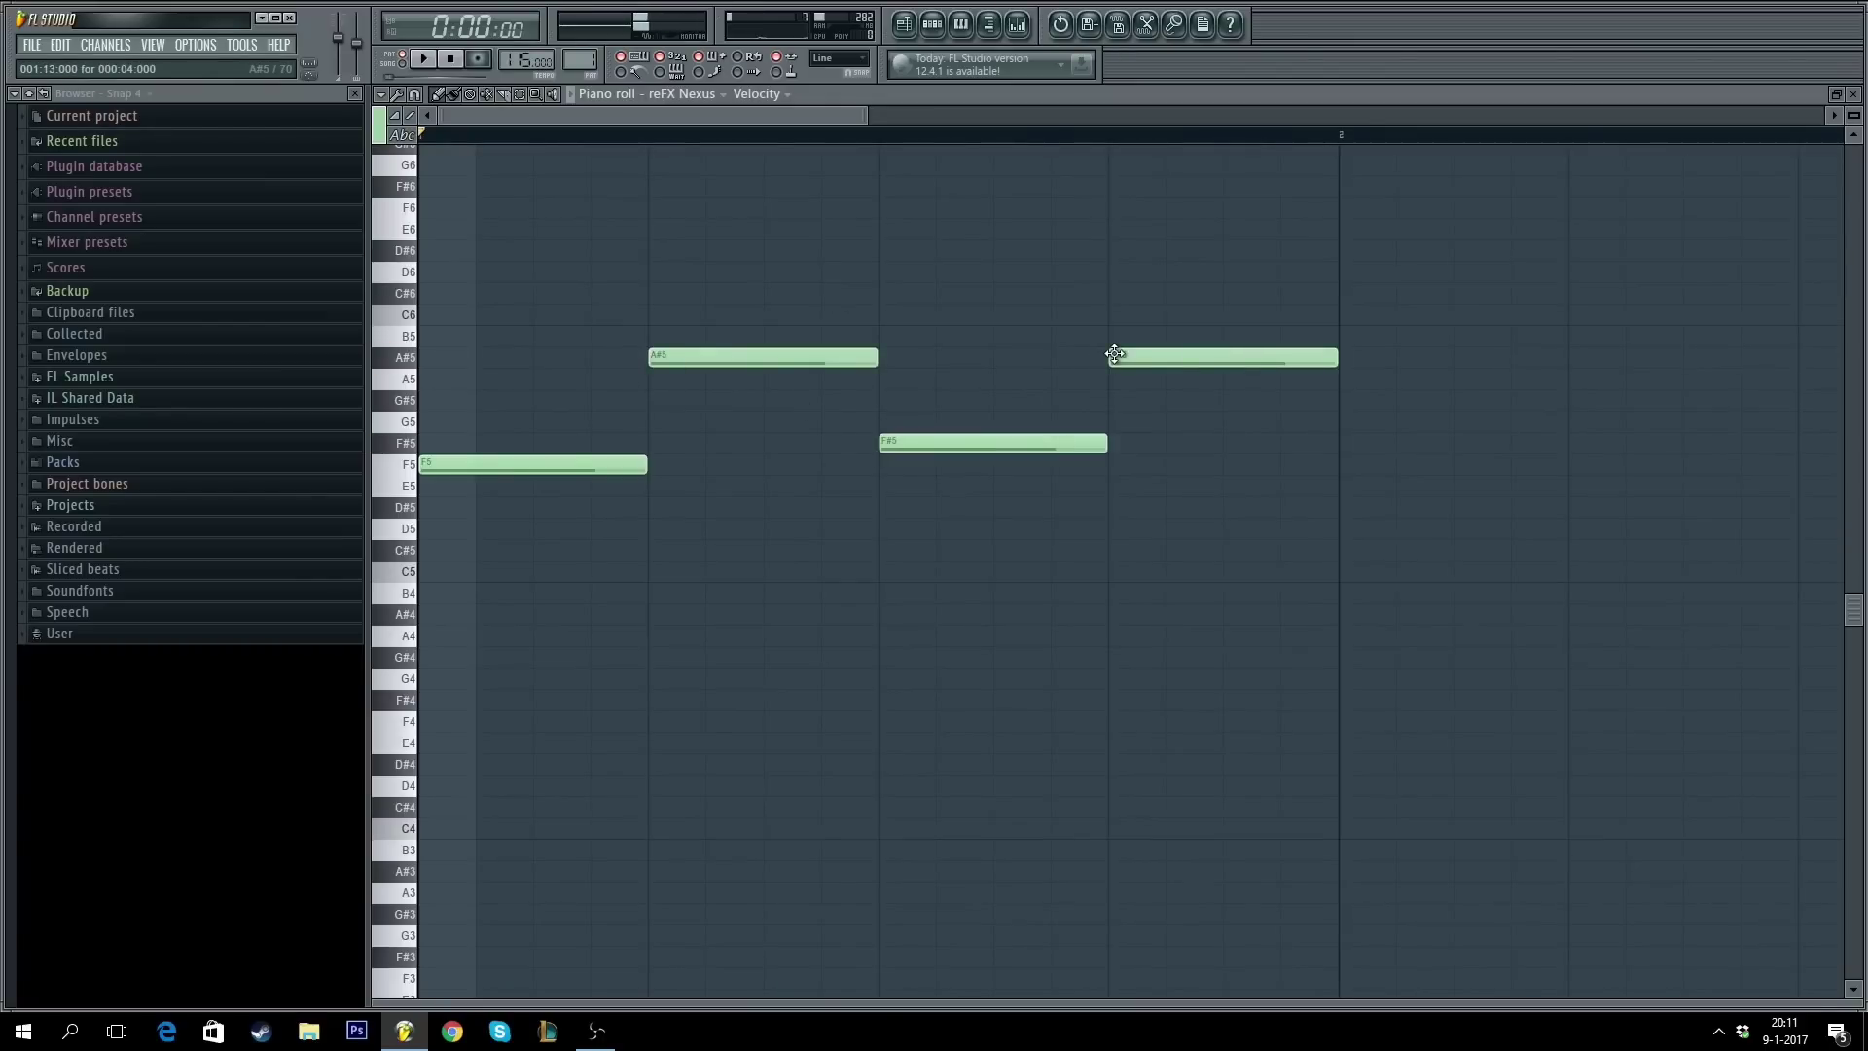
- Listen to the melody and move all four notes up one octave, starting on F6
key("space")
scroll(775, 137, "down", 2)
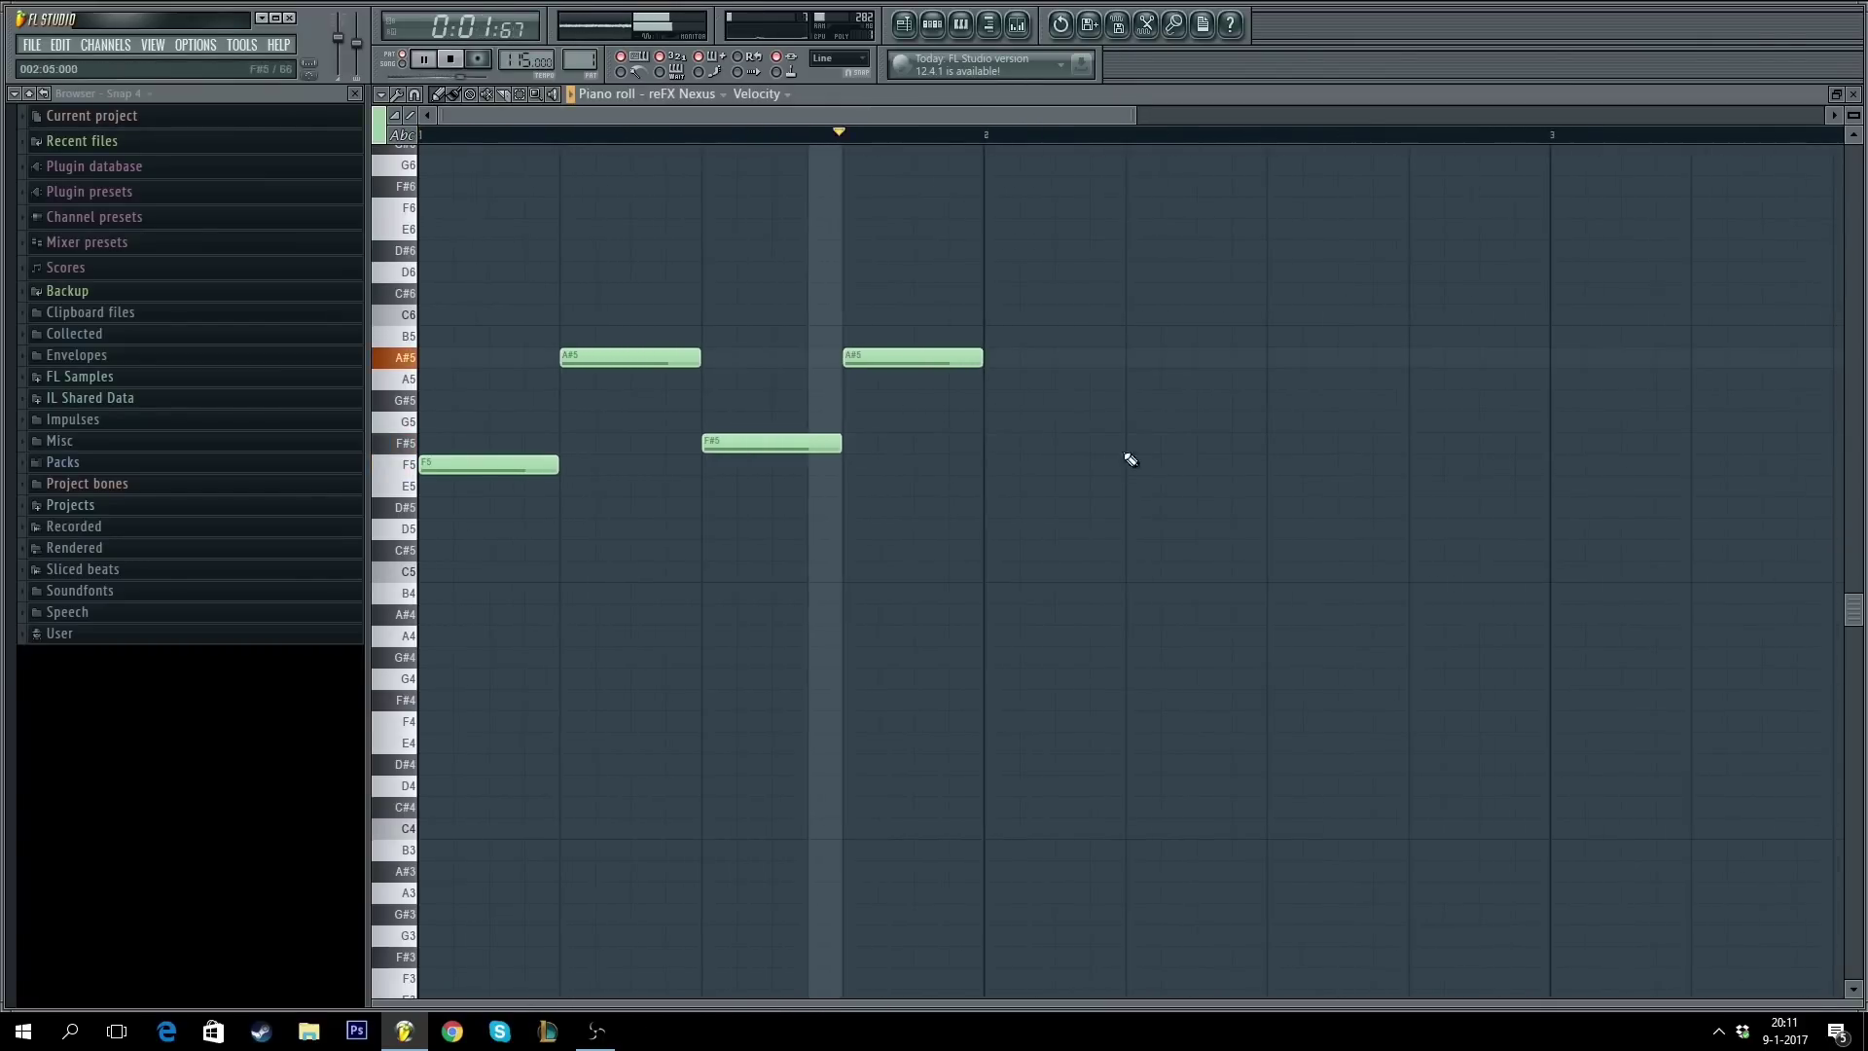
scroll(739, 496, "up", 4)
left_click_drag(1127, 465, 526, 564)
key("space")
left_click_drag(480, 717, 444, 461)
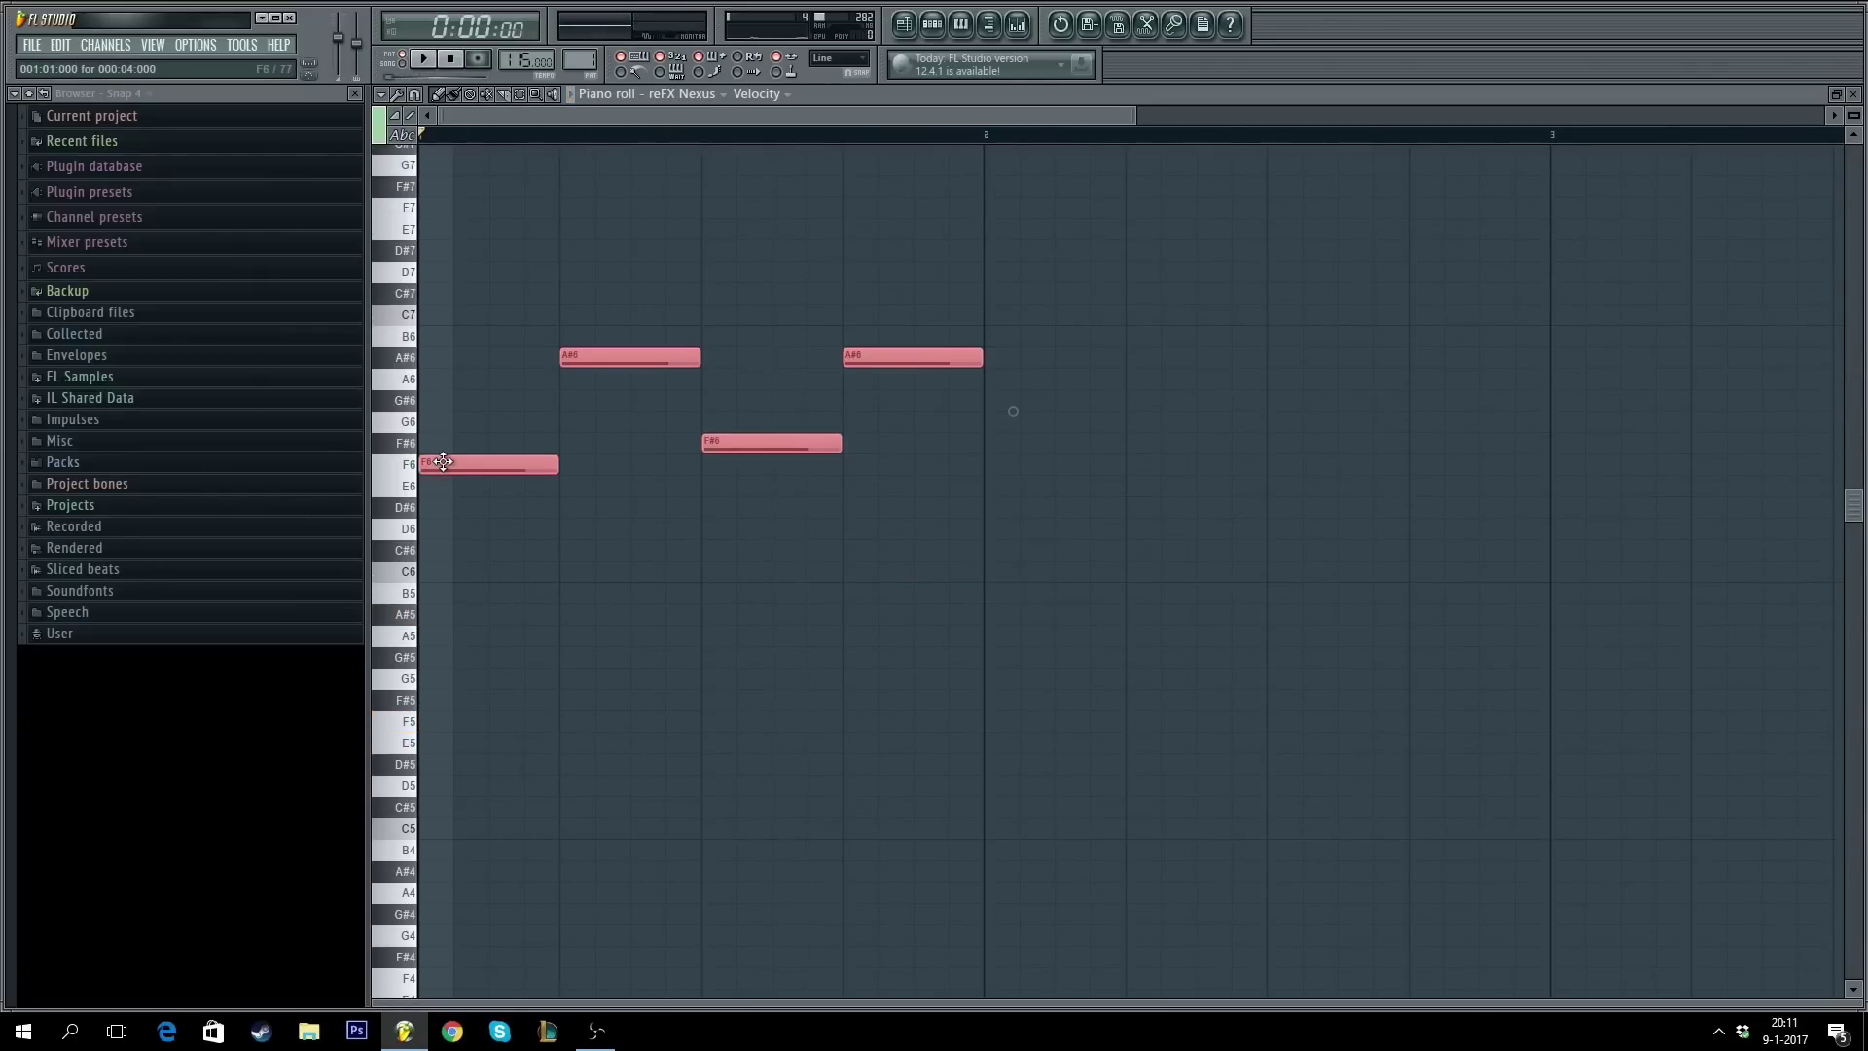
left_click(732, 309)
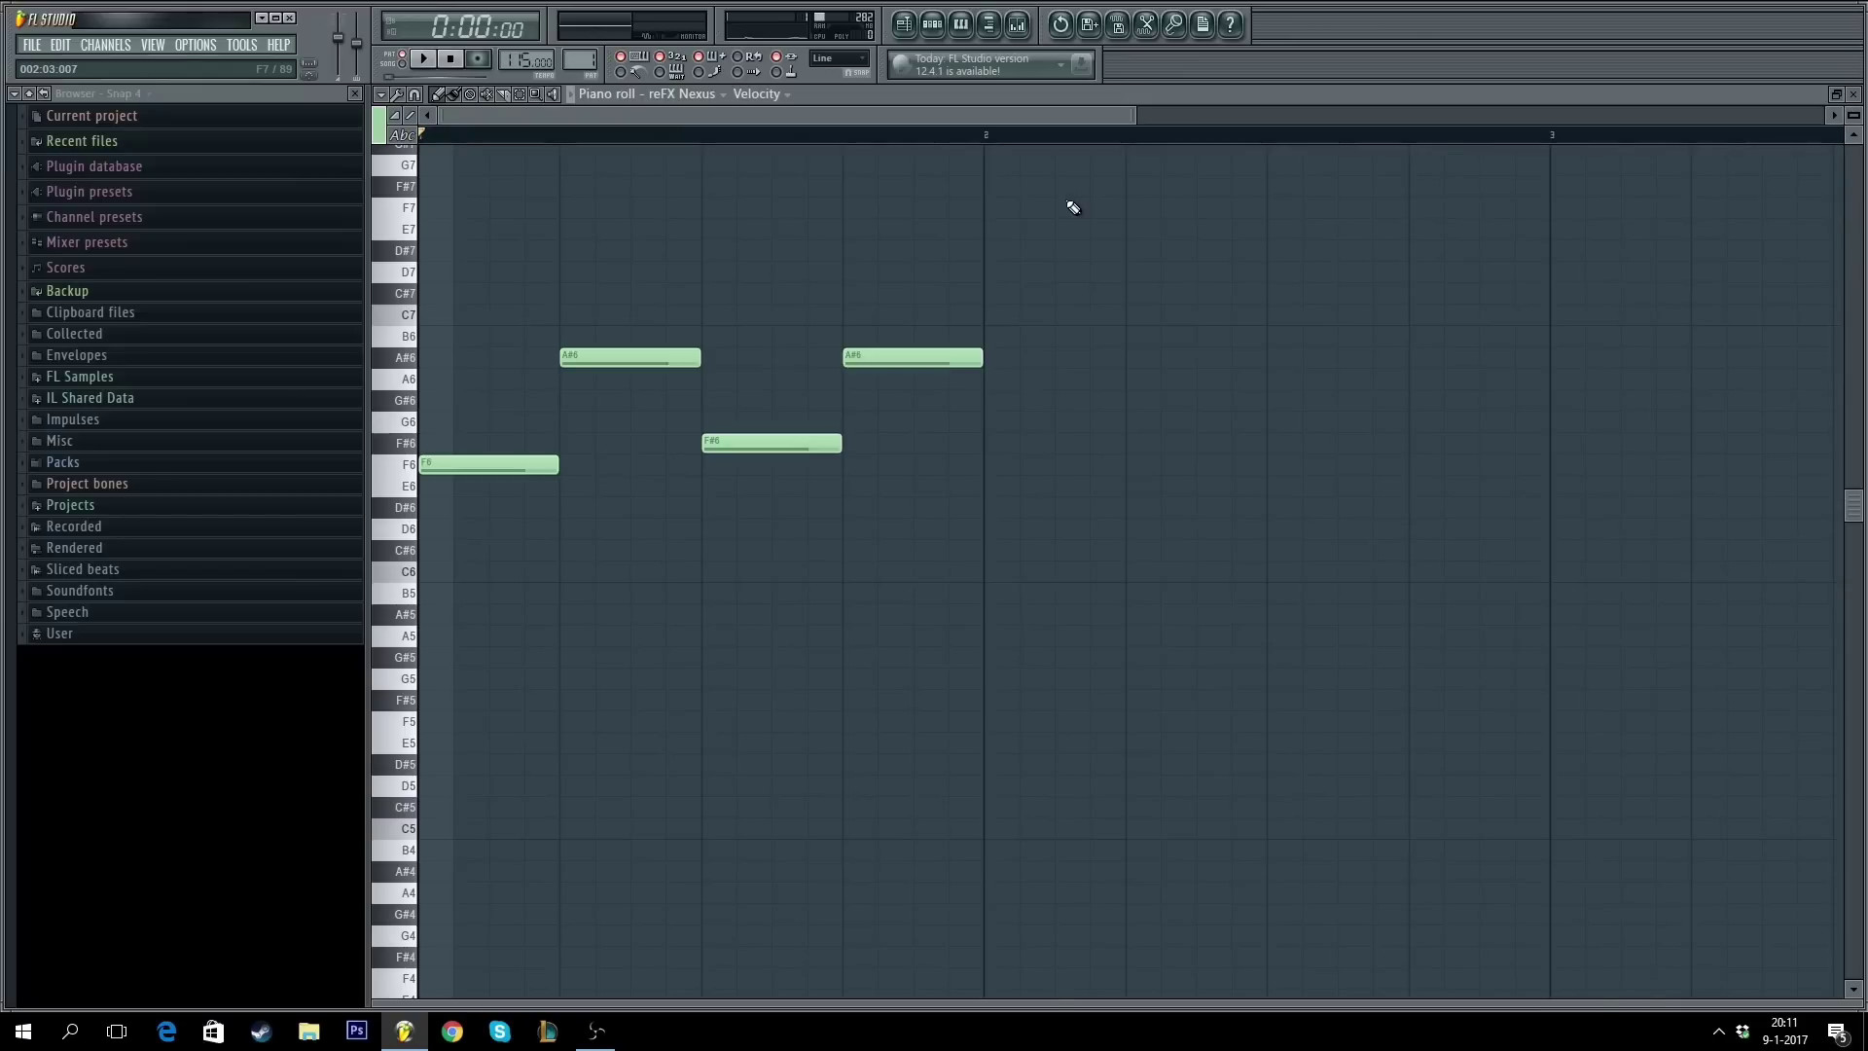
- Play the pattern while adjusting the reverb in reFX Nexus, stop playback and close the plugin and channel settings windows
key("space")
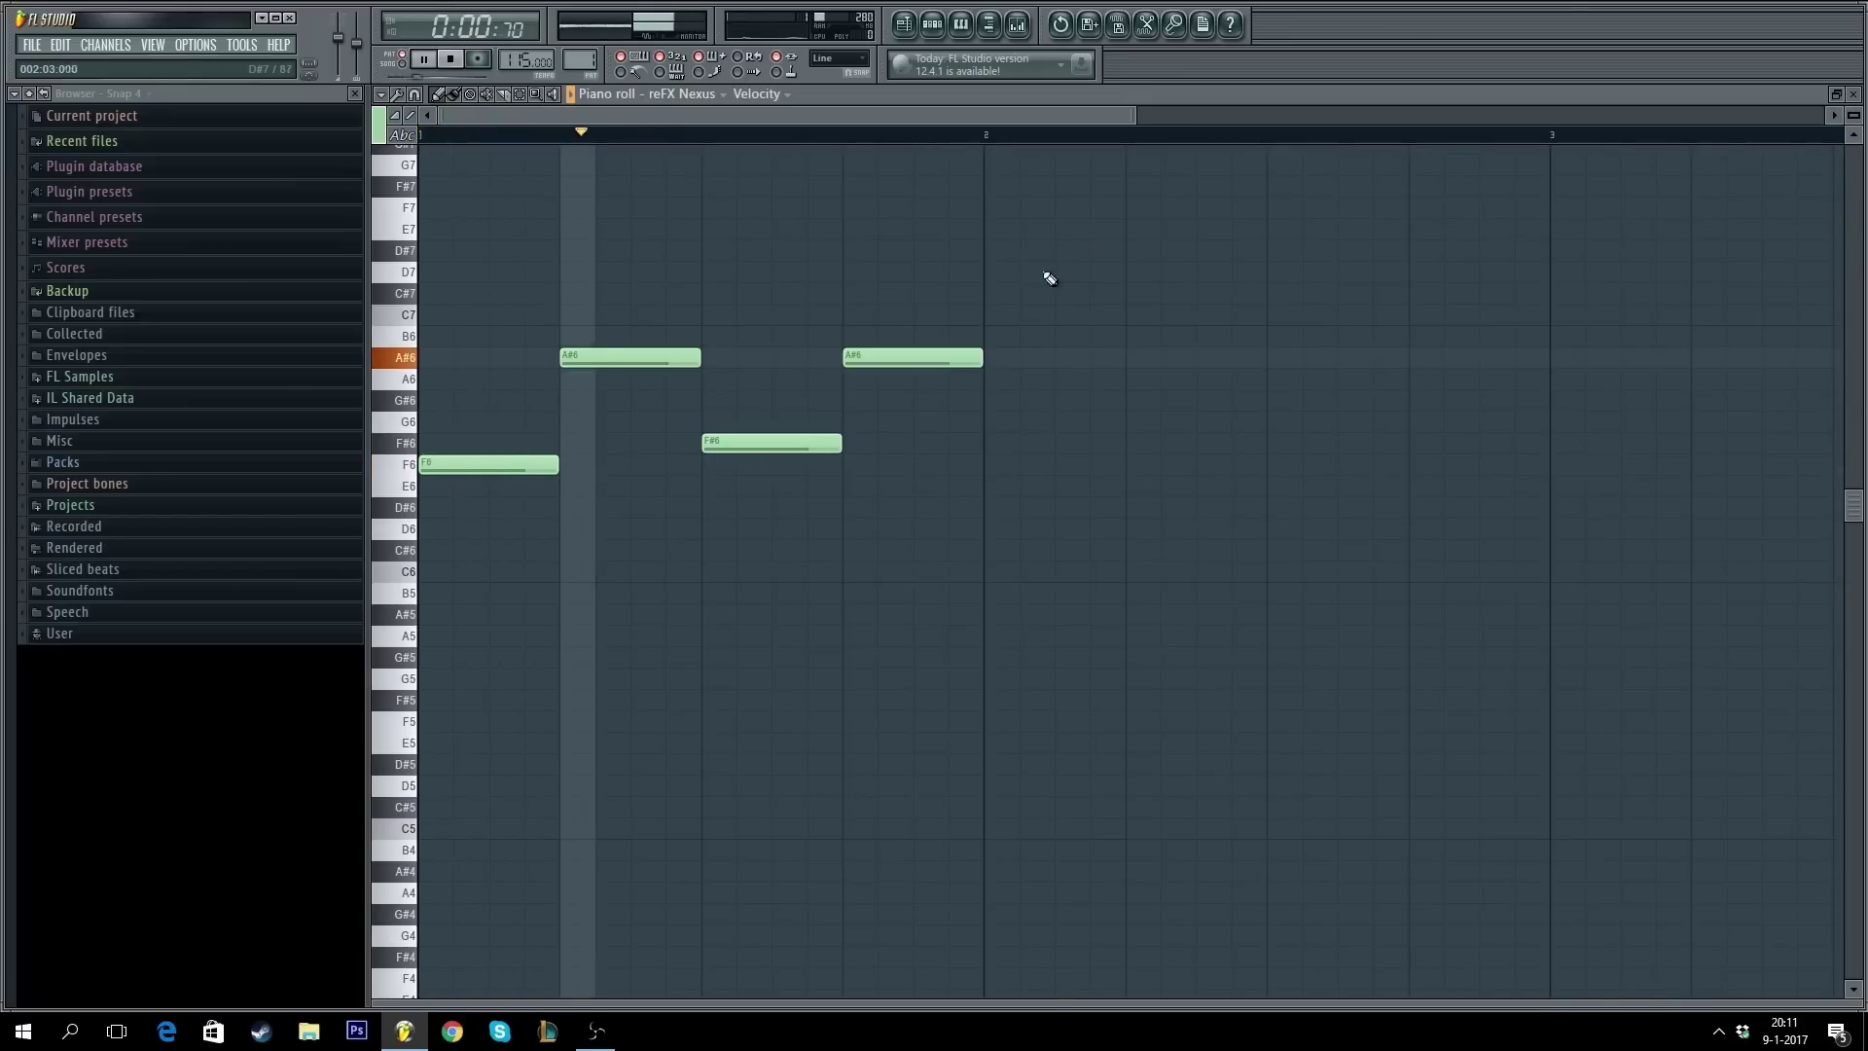
key("F7")
left_click(466, 137)
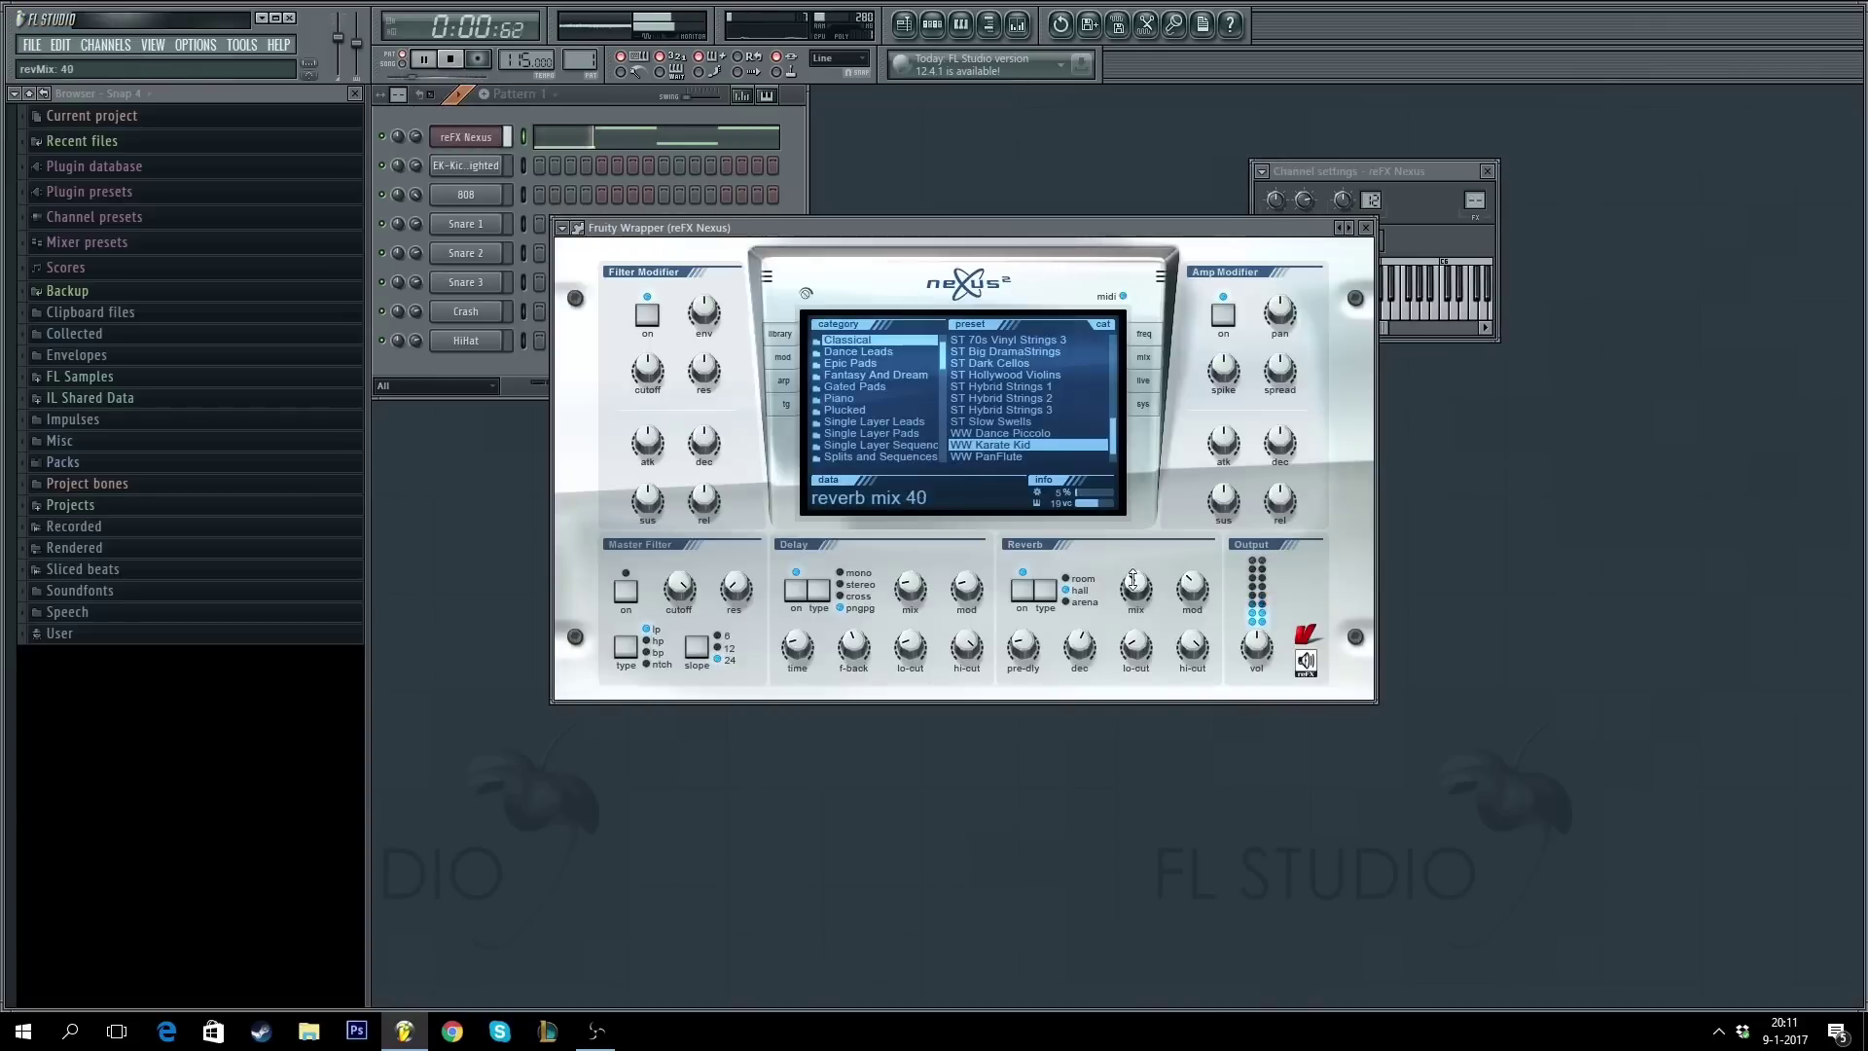
left_click_drag(1082, 650, 1105, 637)
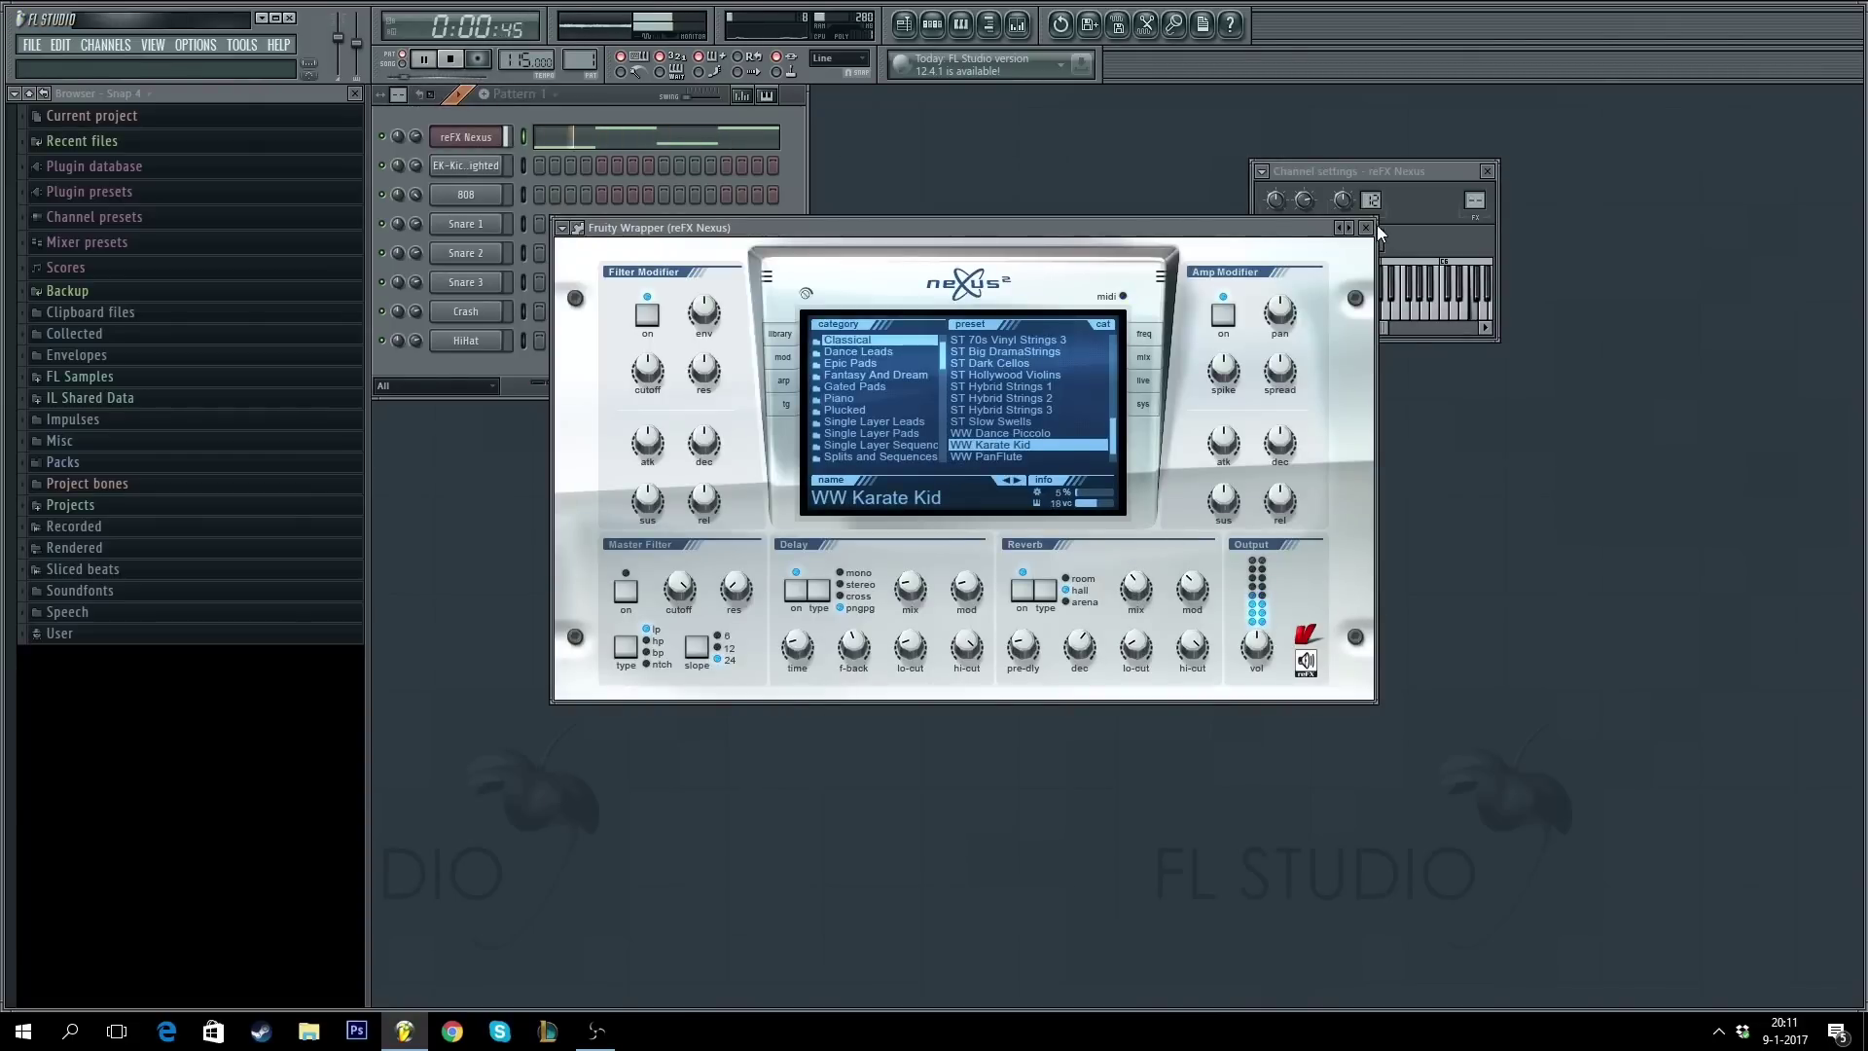
left_click(451, 66)
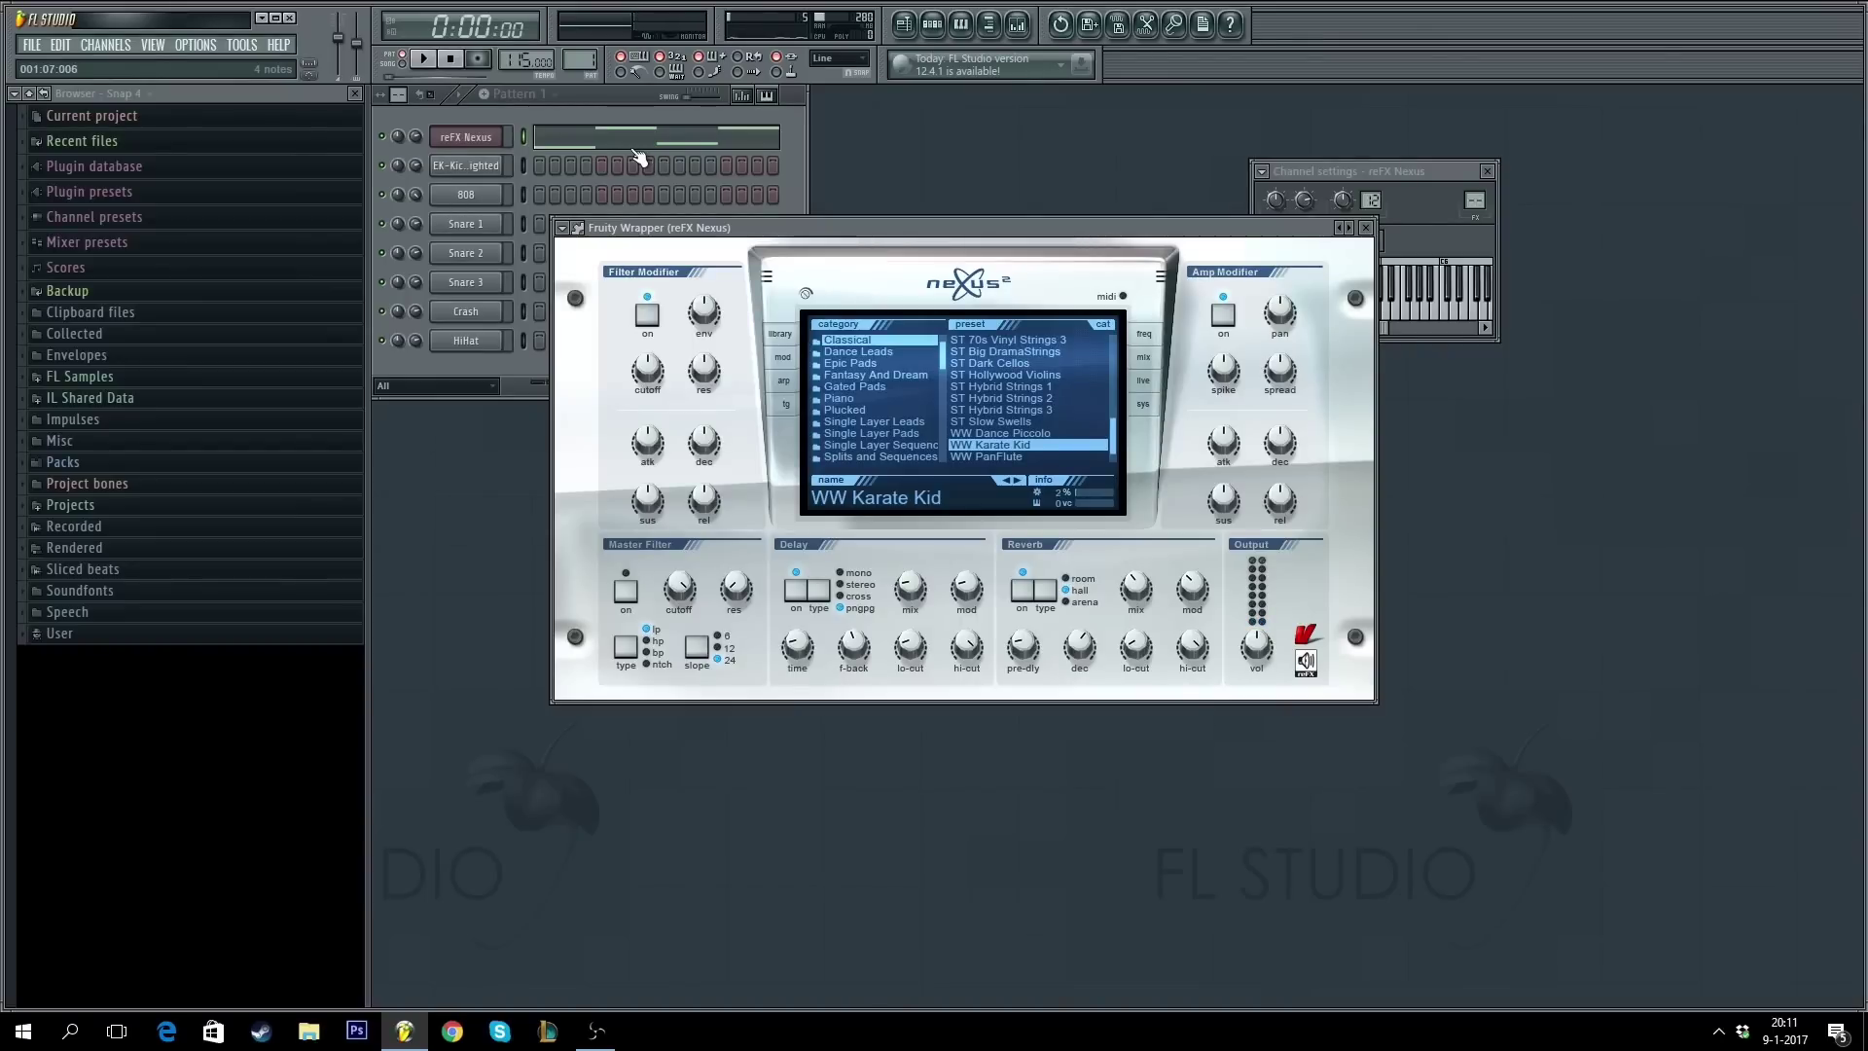
left_click(1364, 227)
left_click(1487, 171)
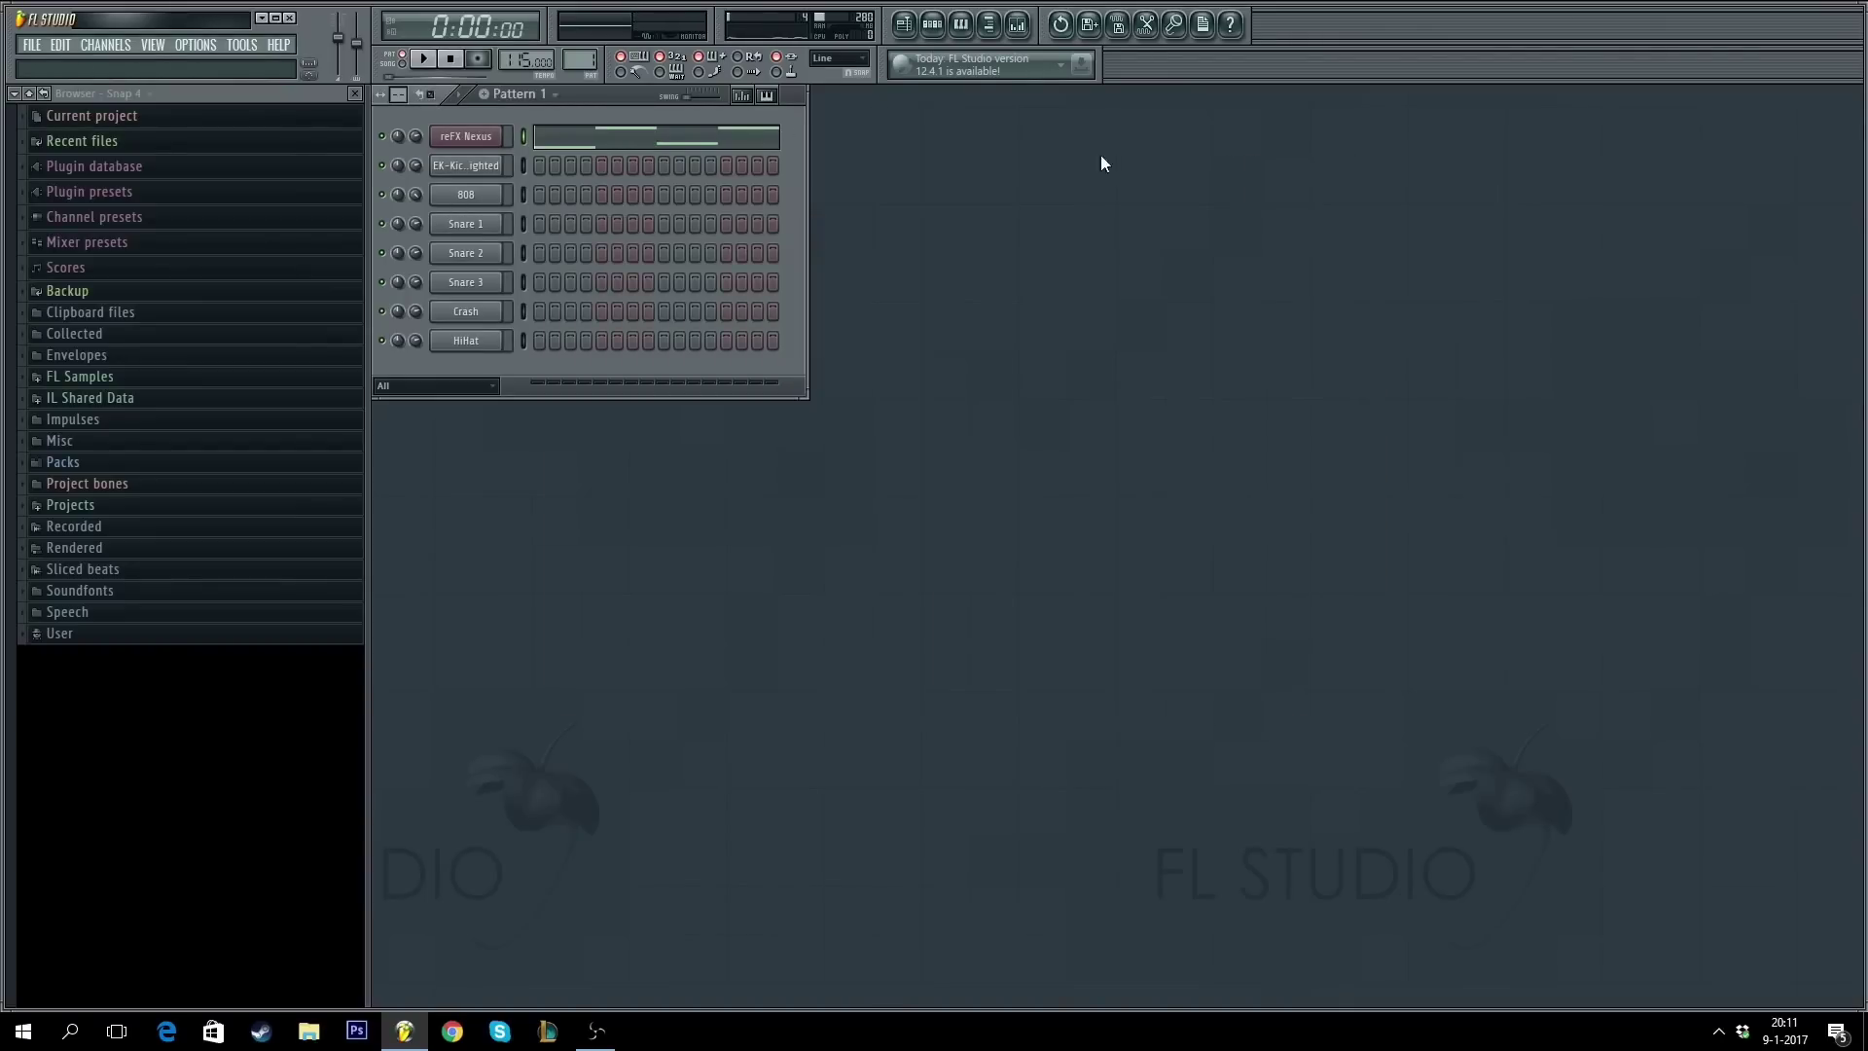
- Duplicate the four-note reFX Nexus melody so it also fills bars 2 and 3 of the piano roll
left_click(633, 134)
scroll(688, 159, "down", 5)
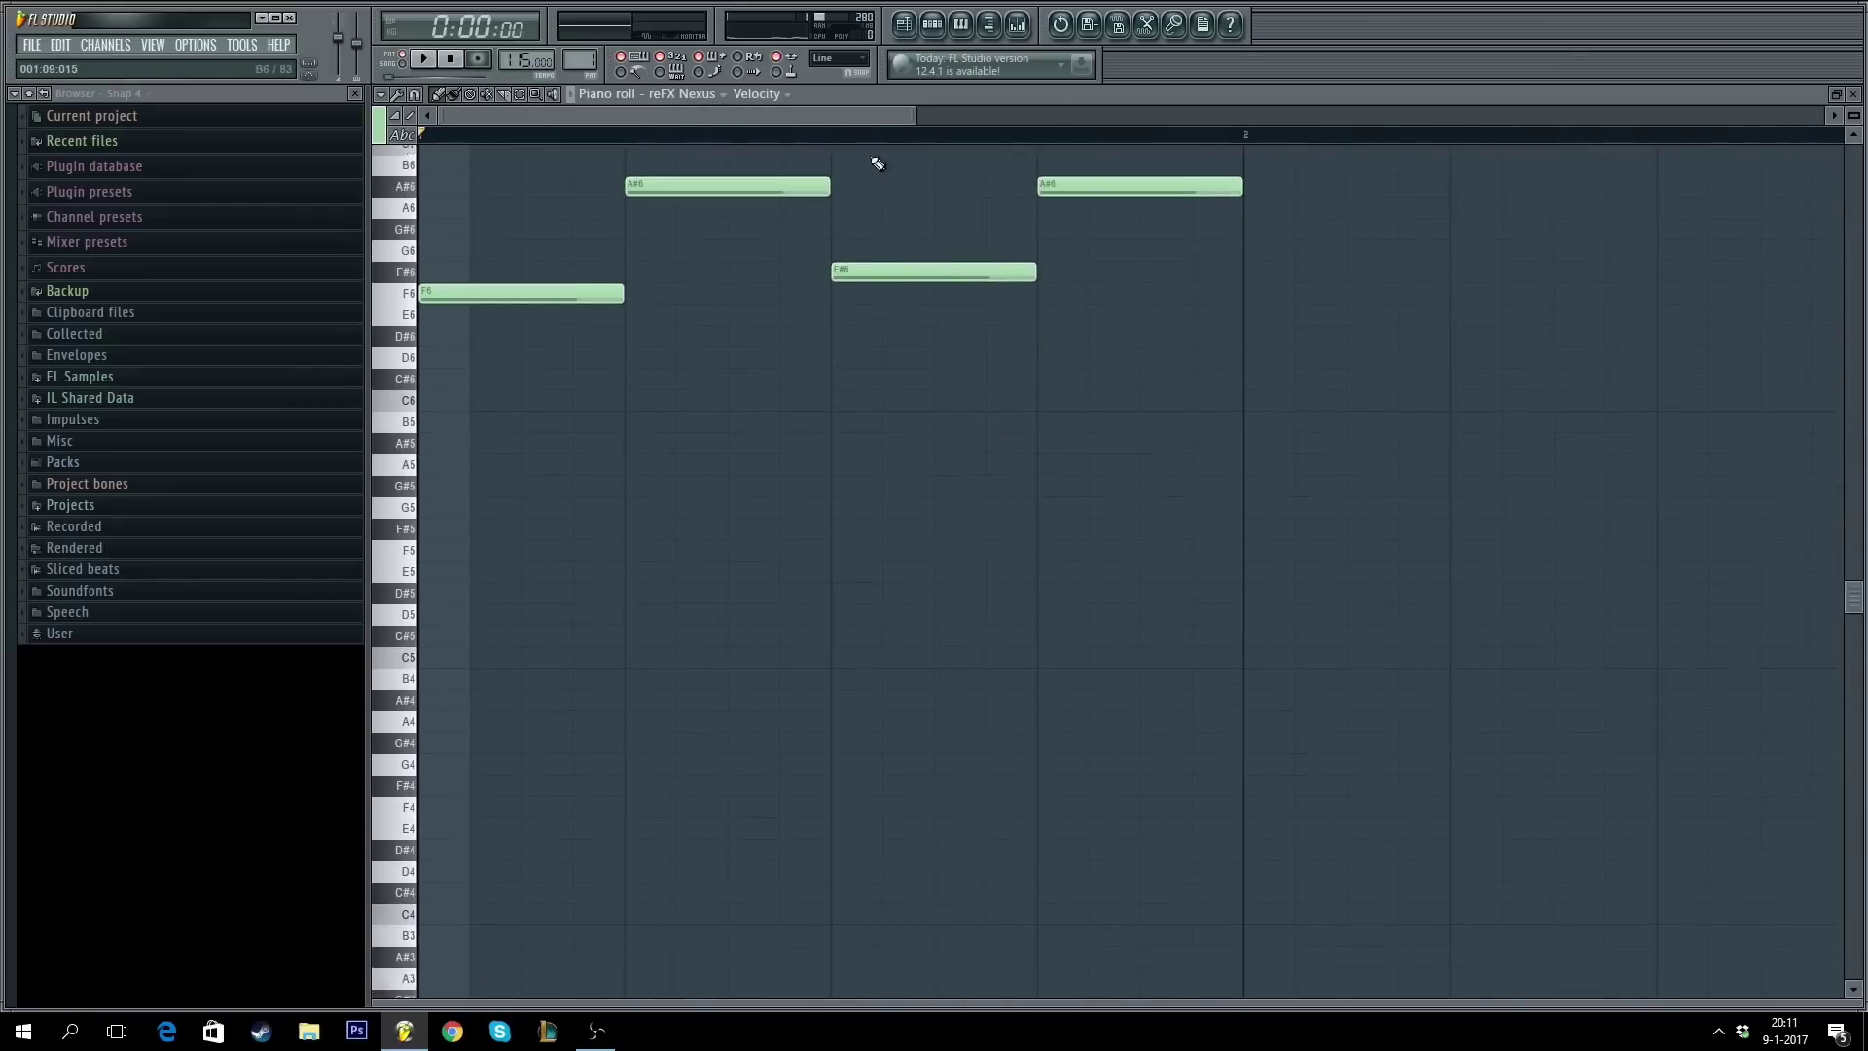
scroll(888, 137, "down", 4)
scroll(826, 333, "up", 1)
key("ctrl+a")
key("ctrl+b")
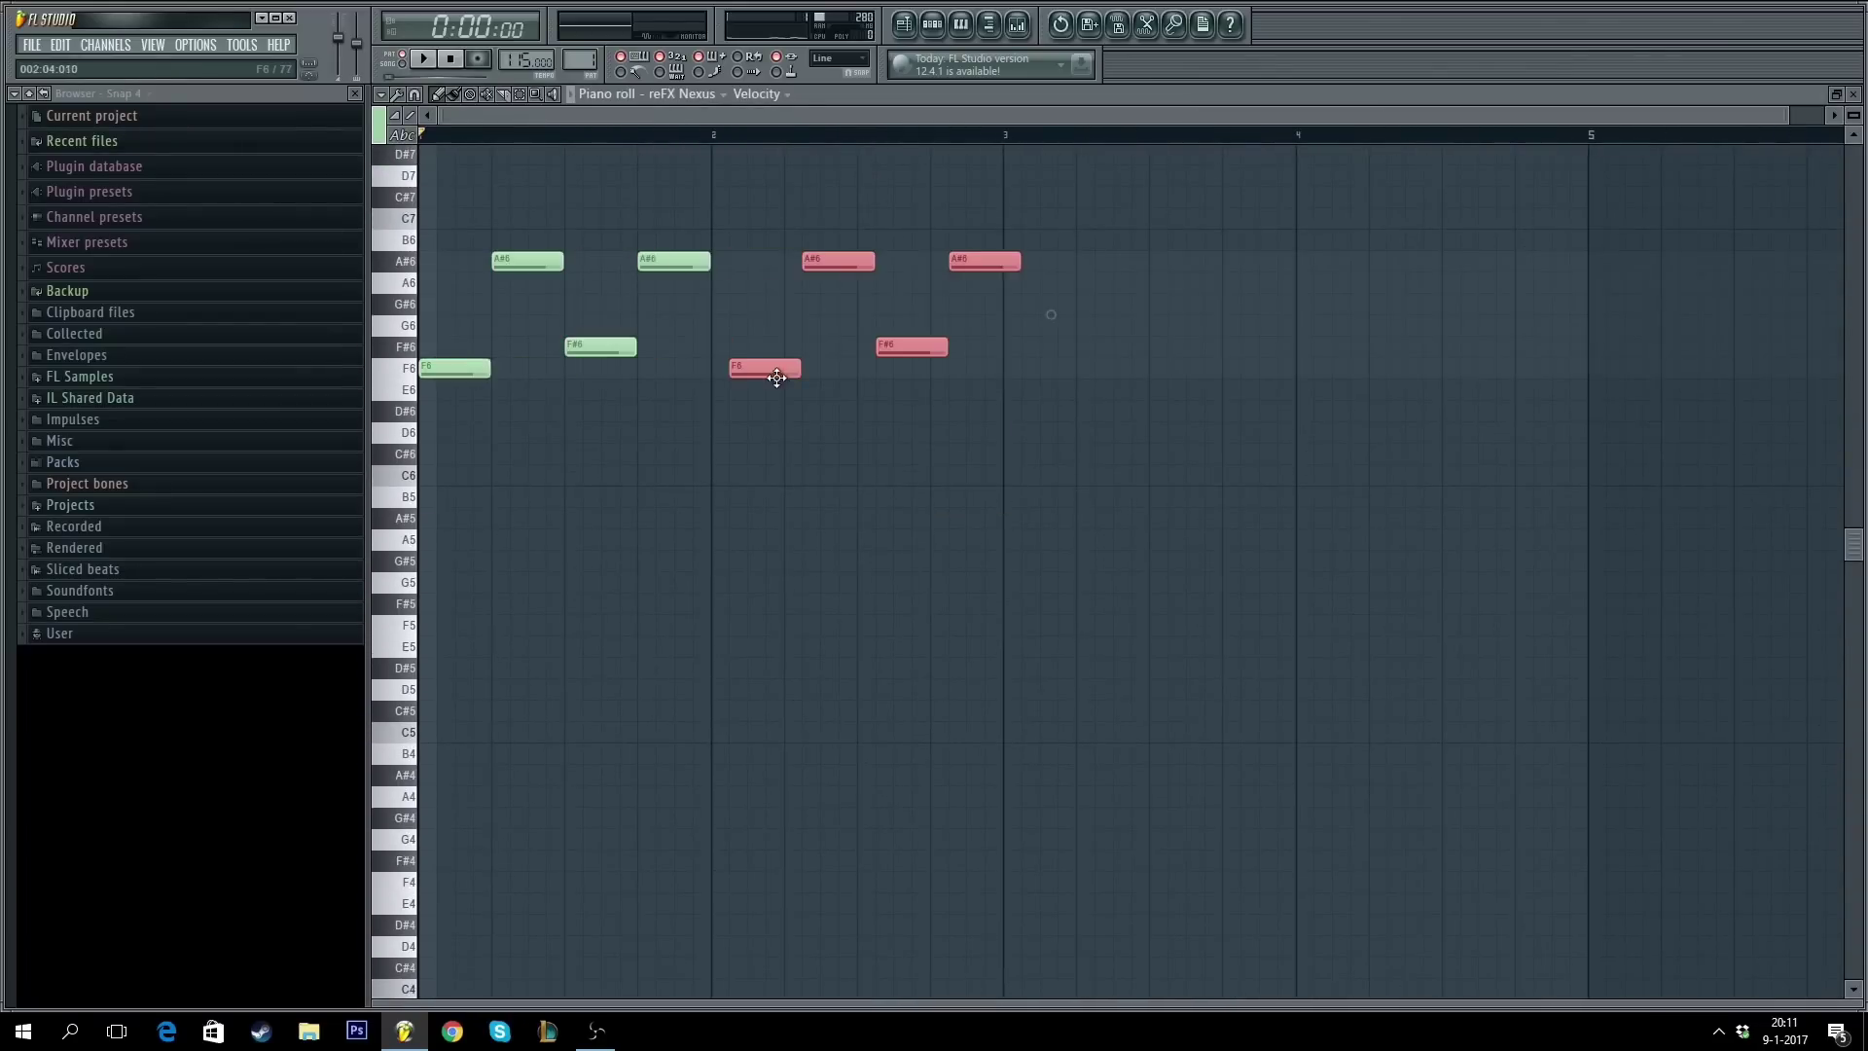
key("space")
mouse_move(771, 373)
left_mouse_down()
mouse_move(738, 371)
mouse_move(1060, 374)
mouse_move(1014, 373)
mouse_move(1035, 374)
mouse_move(694, 210)
mouse_move(735, 371)
left_mouse_up()
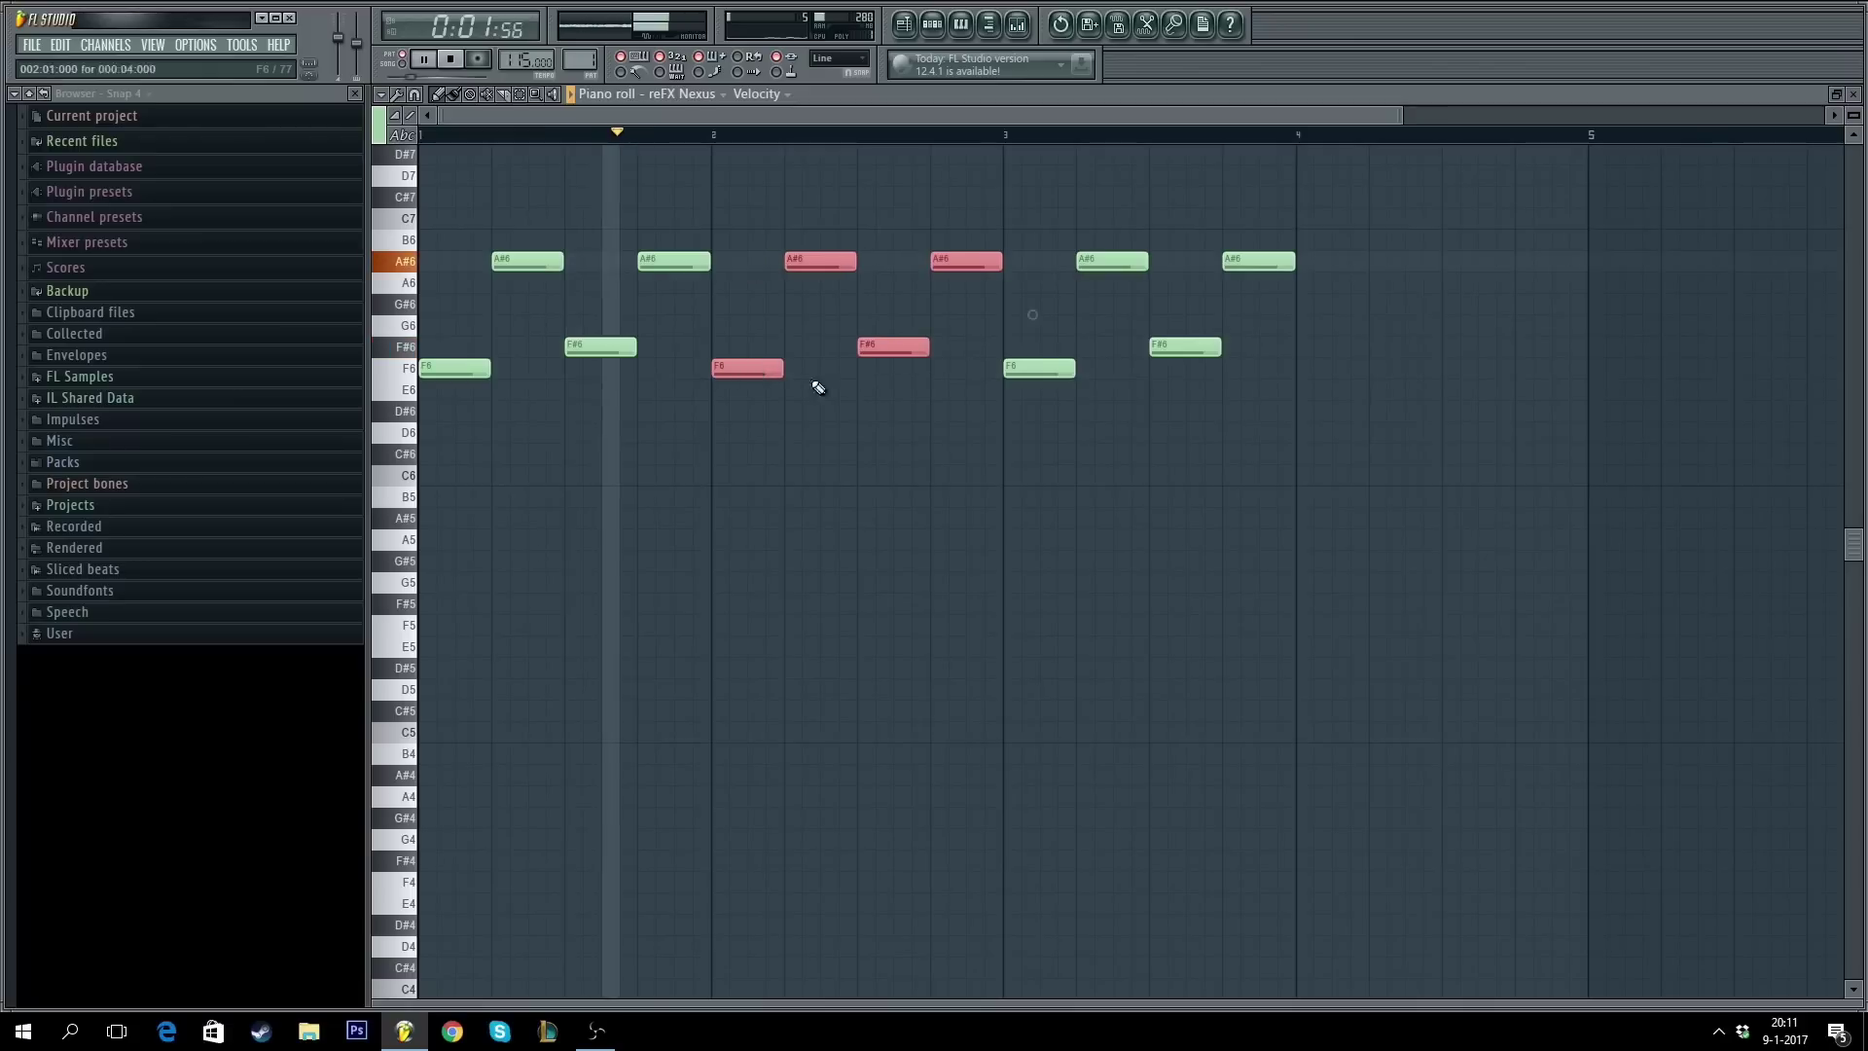
- Copy the bar 3 notes into bar 4, stop playback and return to the channel list
left_click_drag(1022, 230, 1325, 457)
left_click_drag(1026, 371, 1308, 371)
key("space")
left_click(1051, 197)
key("F7")
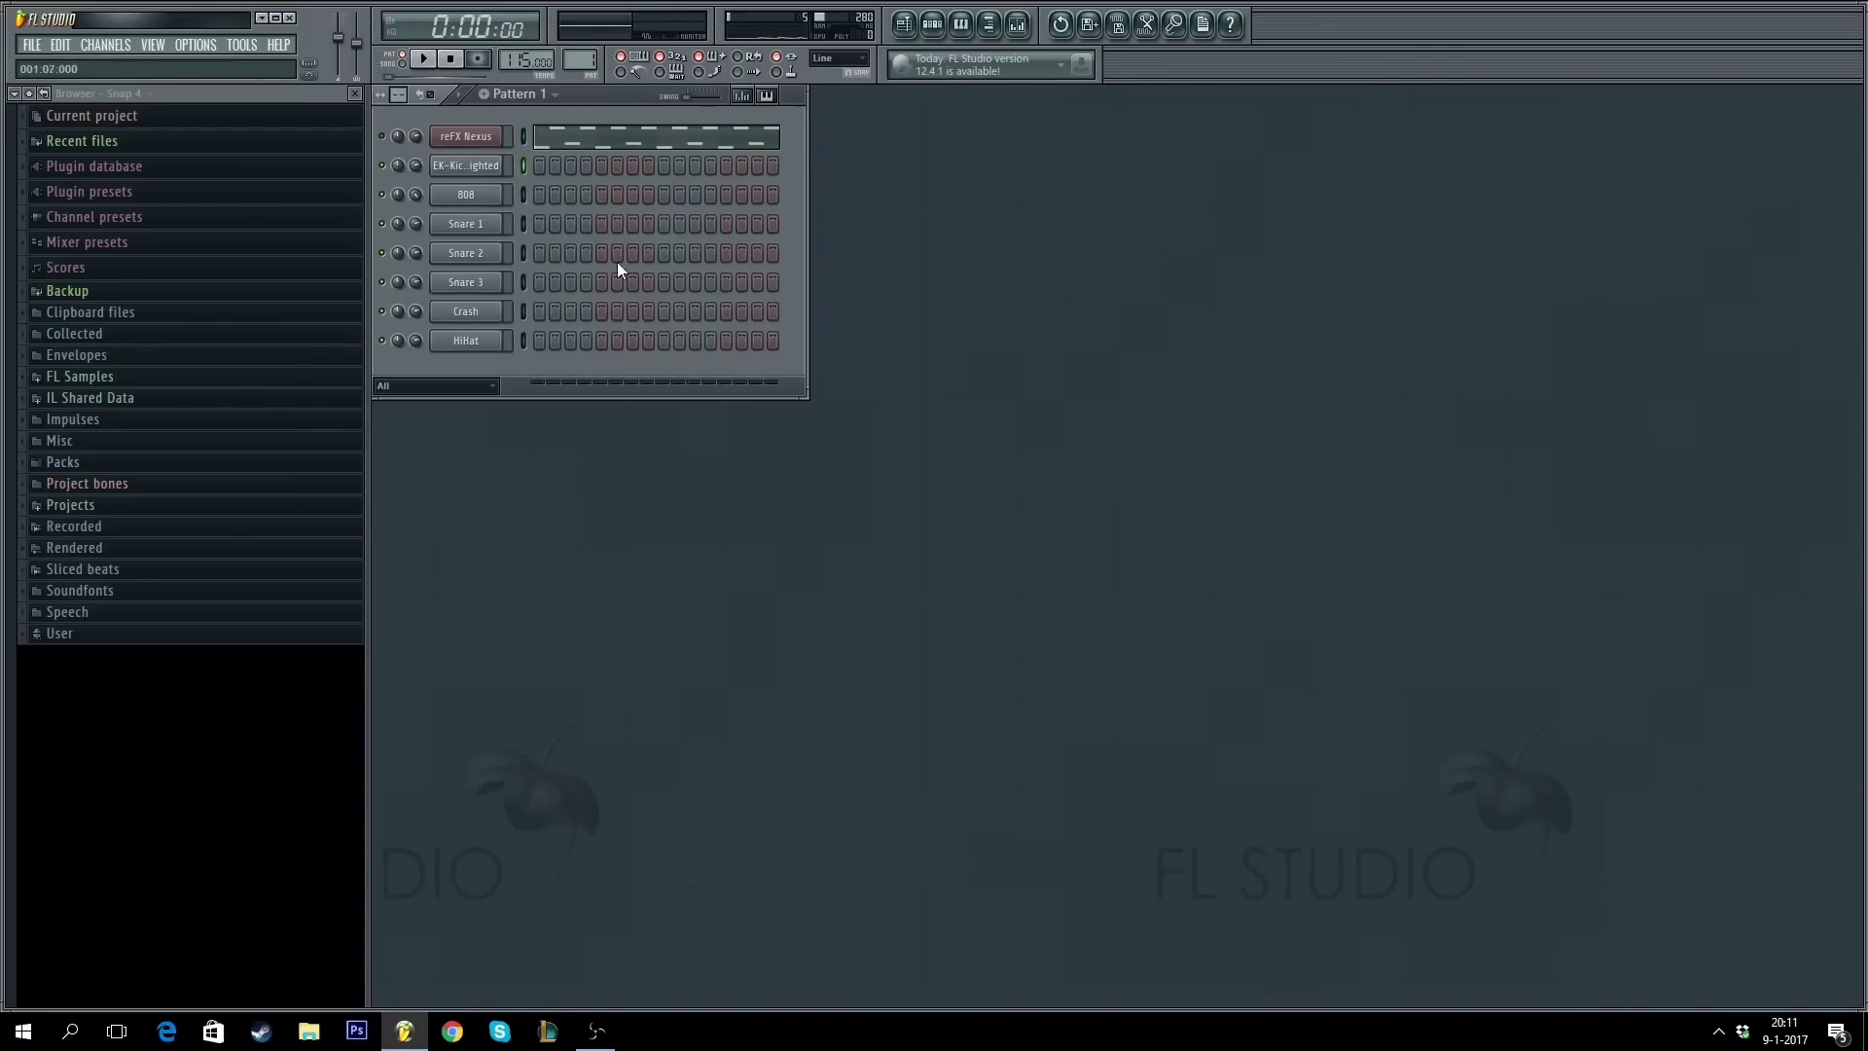
- Open the piano roll of the EK-Kick-Weighted channel and place a C5 note at the start of bar 1
left_click(477, 166)
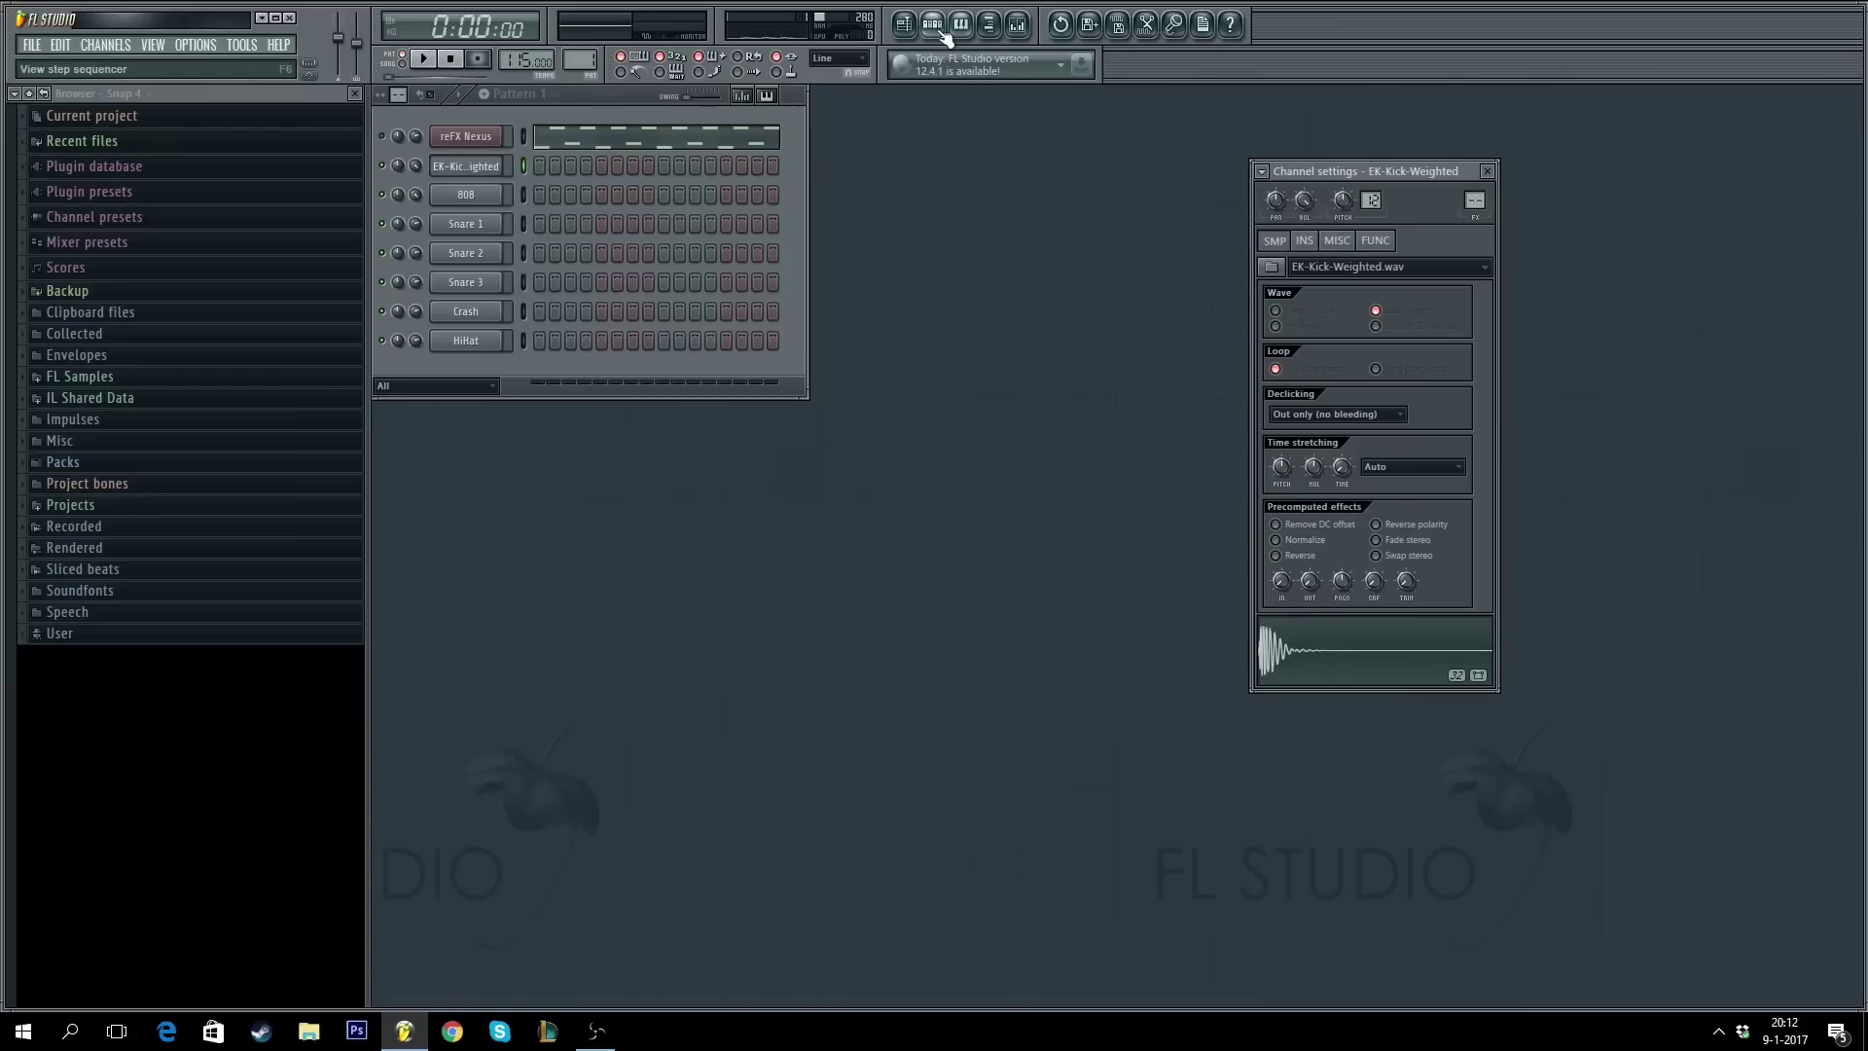
left_click(976, 26)
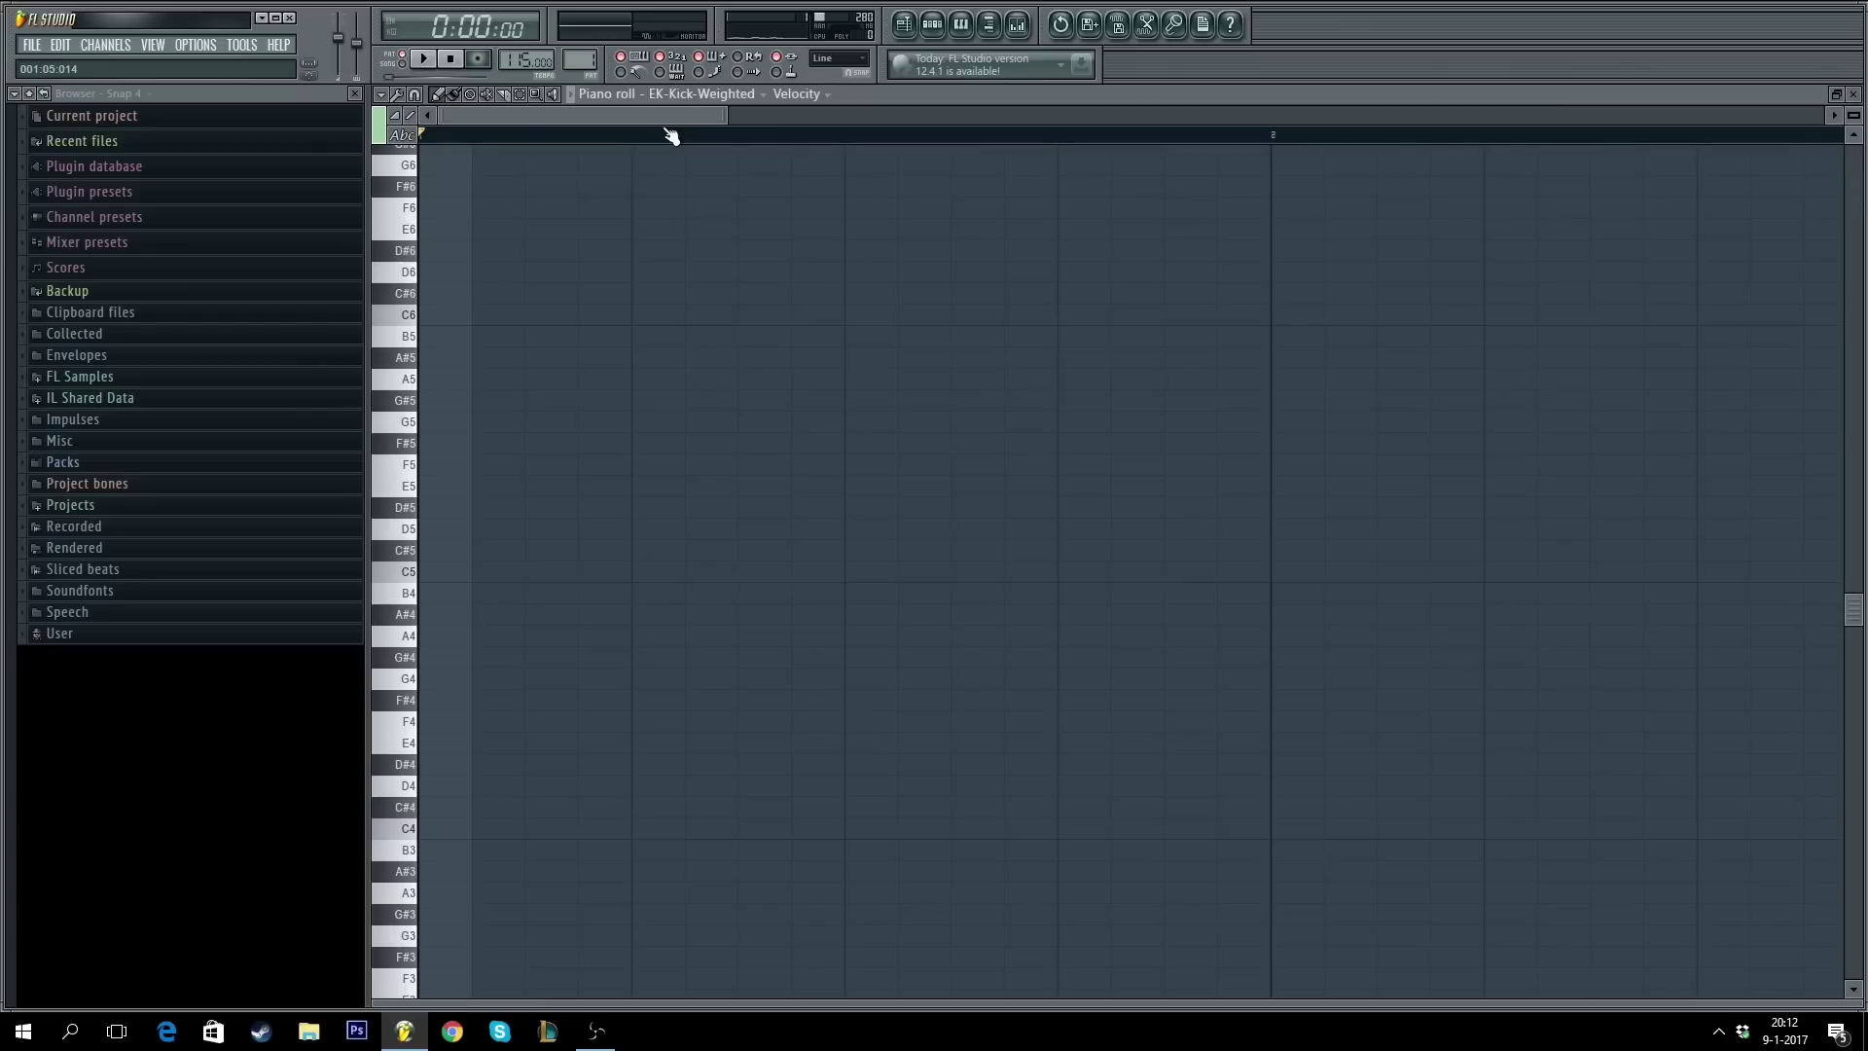
scroll(669, 134, "down", 1)
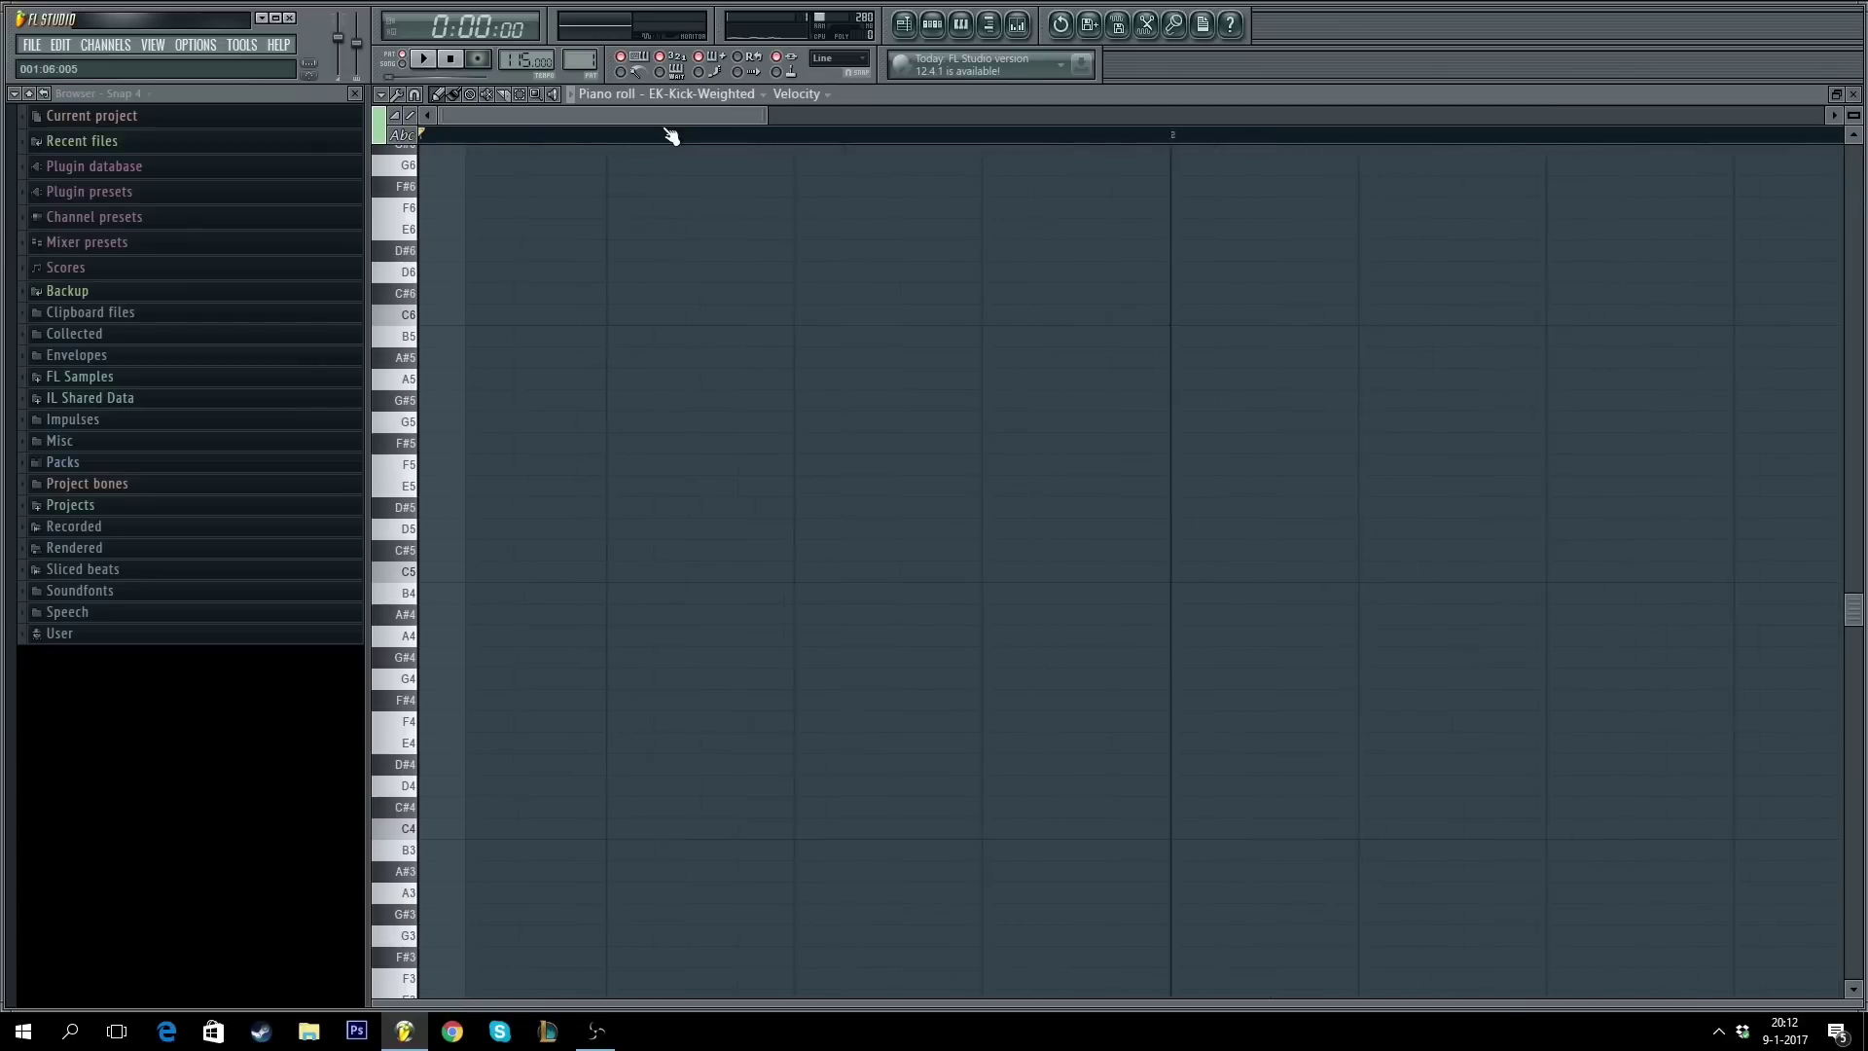
scroll(669, 134, "up", 2)
scroll(475, 363, "down", 4)
scroll(477, 360, "up", 3)
scroll(617, 137, "down", 4)
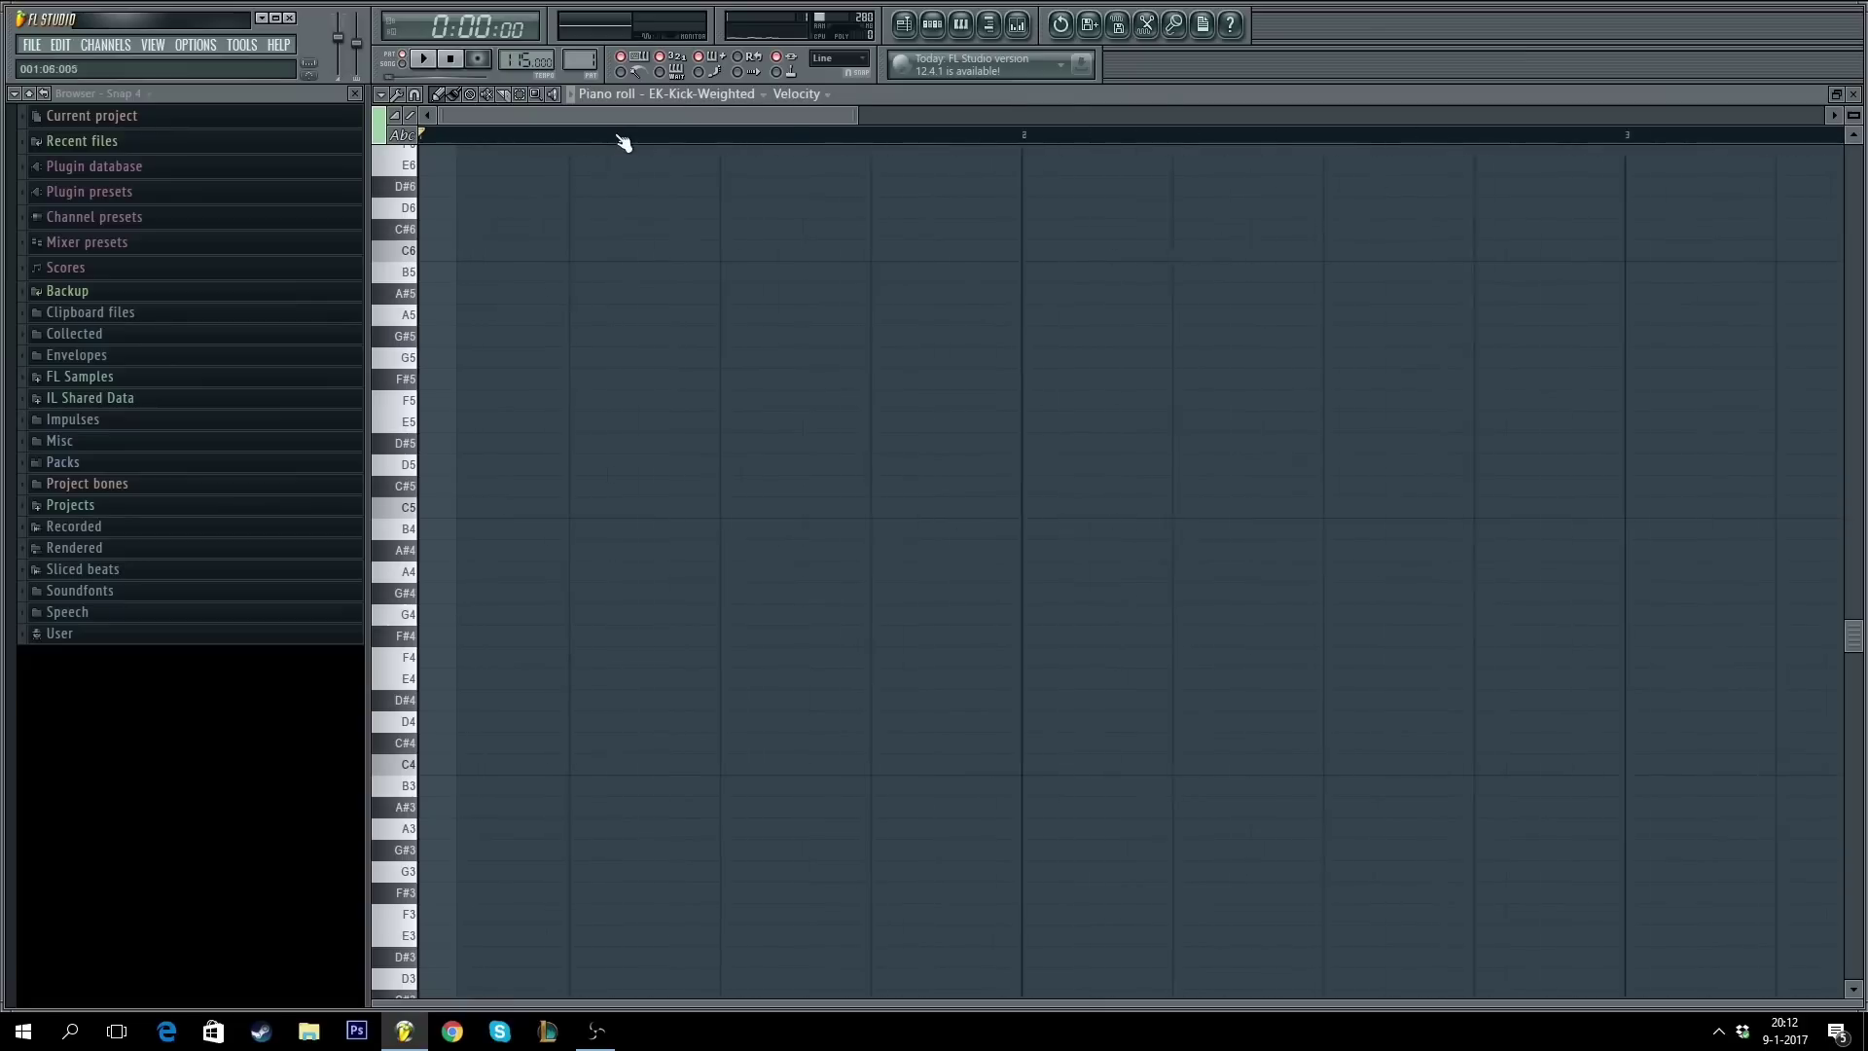
left_click(429, 507)
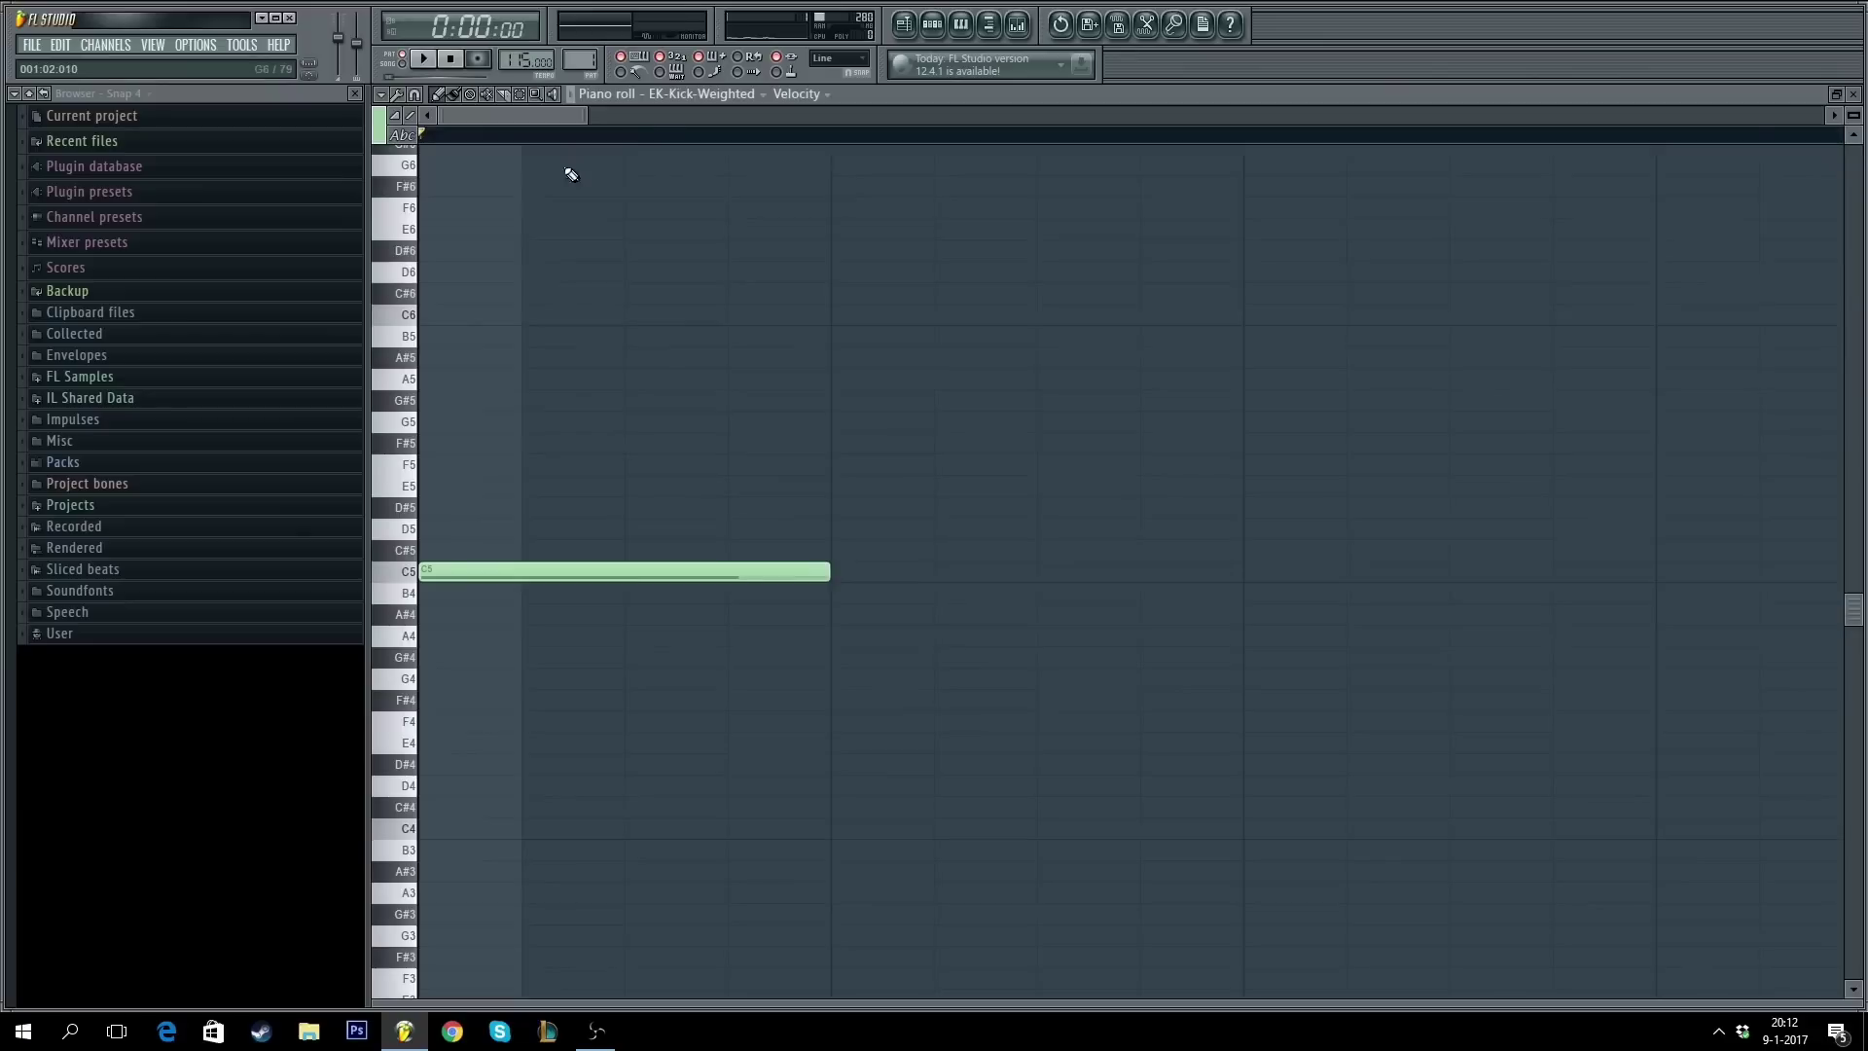
- Add C5 kick notes at step 13 of bar 1 and steps 5 and 11 of bar 2 while the pattern plays, and stop playback
key("ctrl+z")
key("space")
left_click(764, 574)
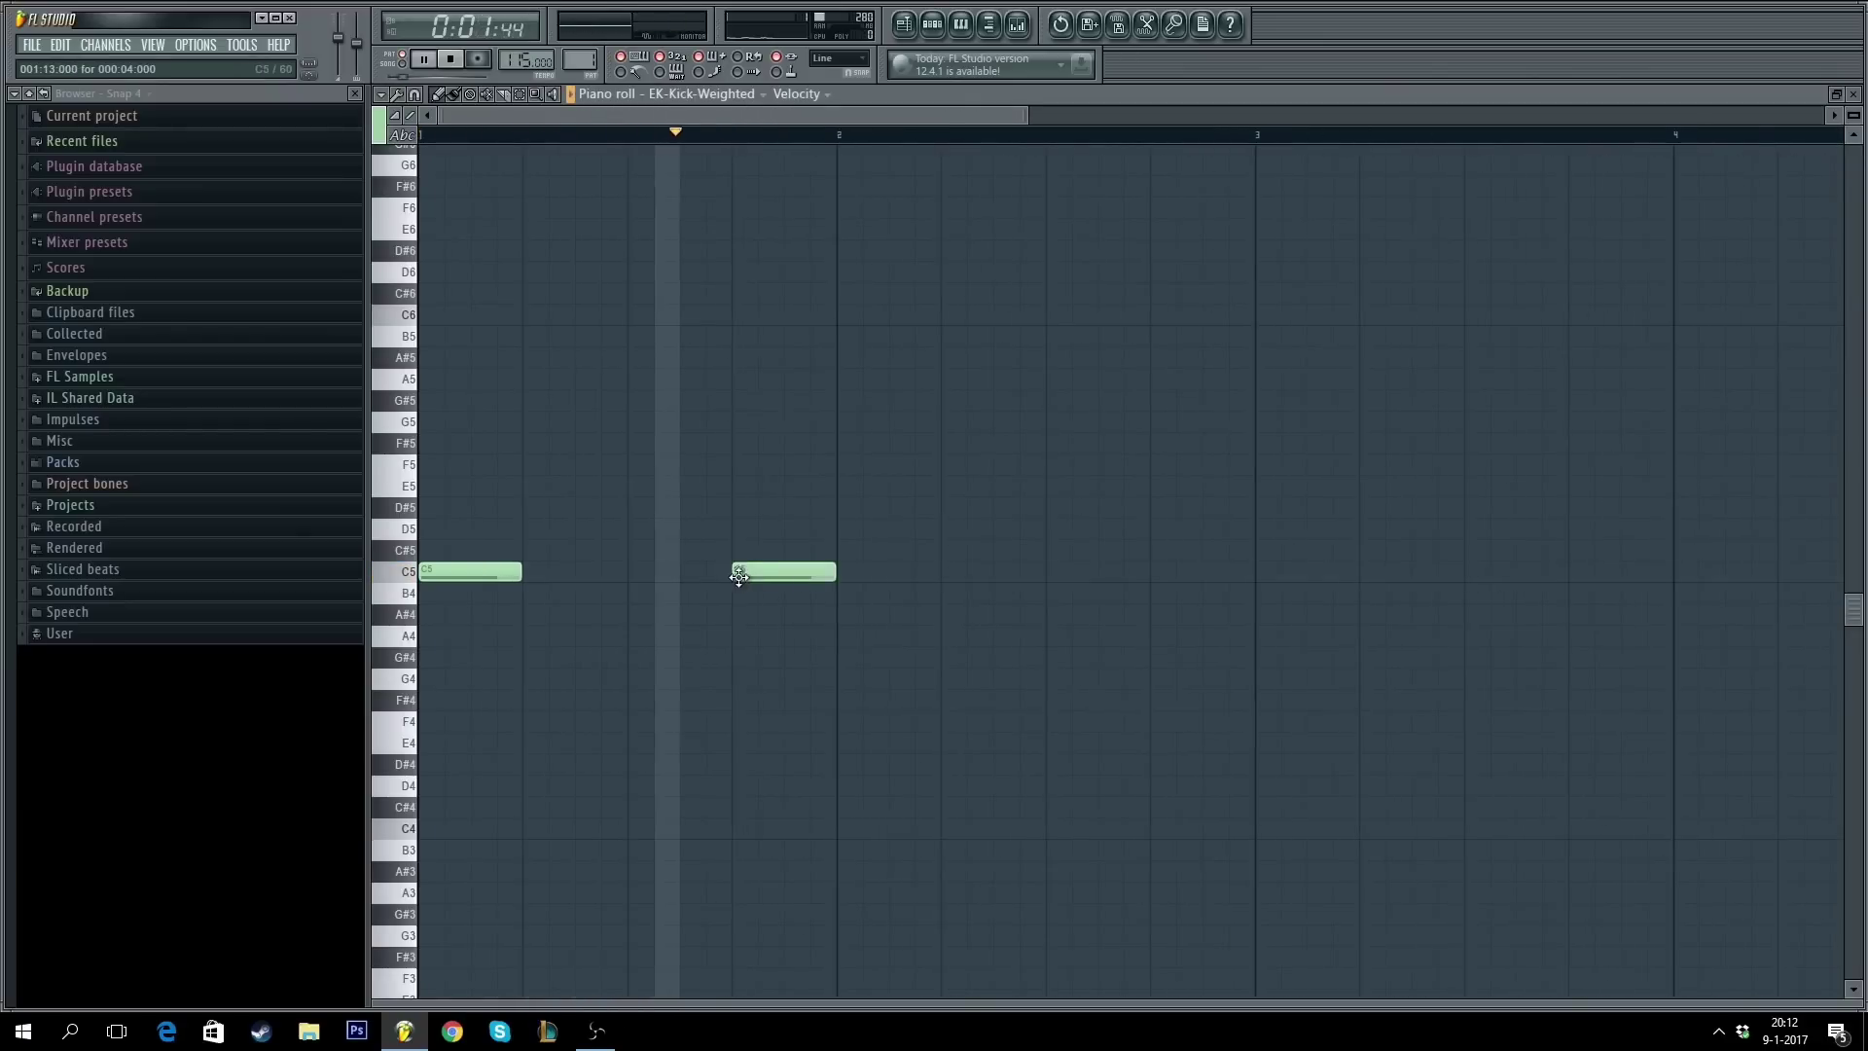
left_click(944, 572)
left_click(1104, 572)
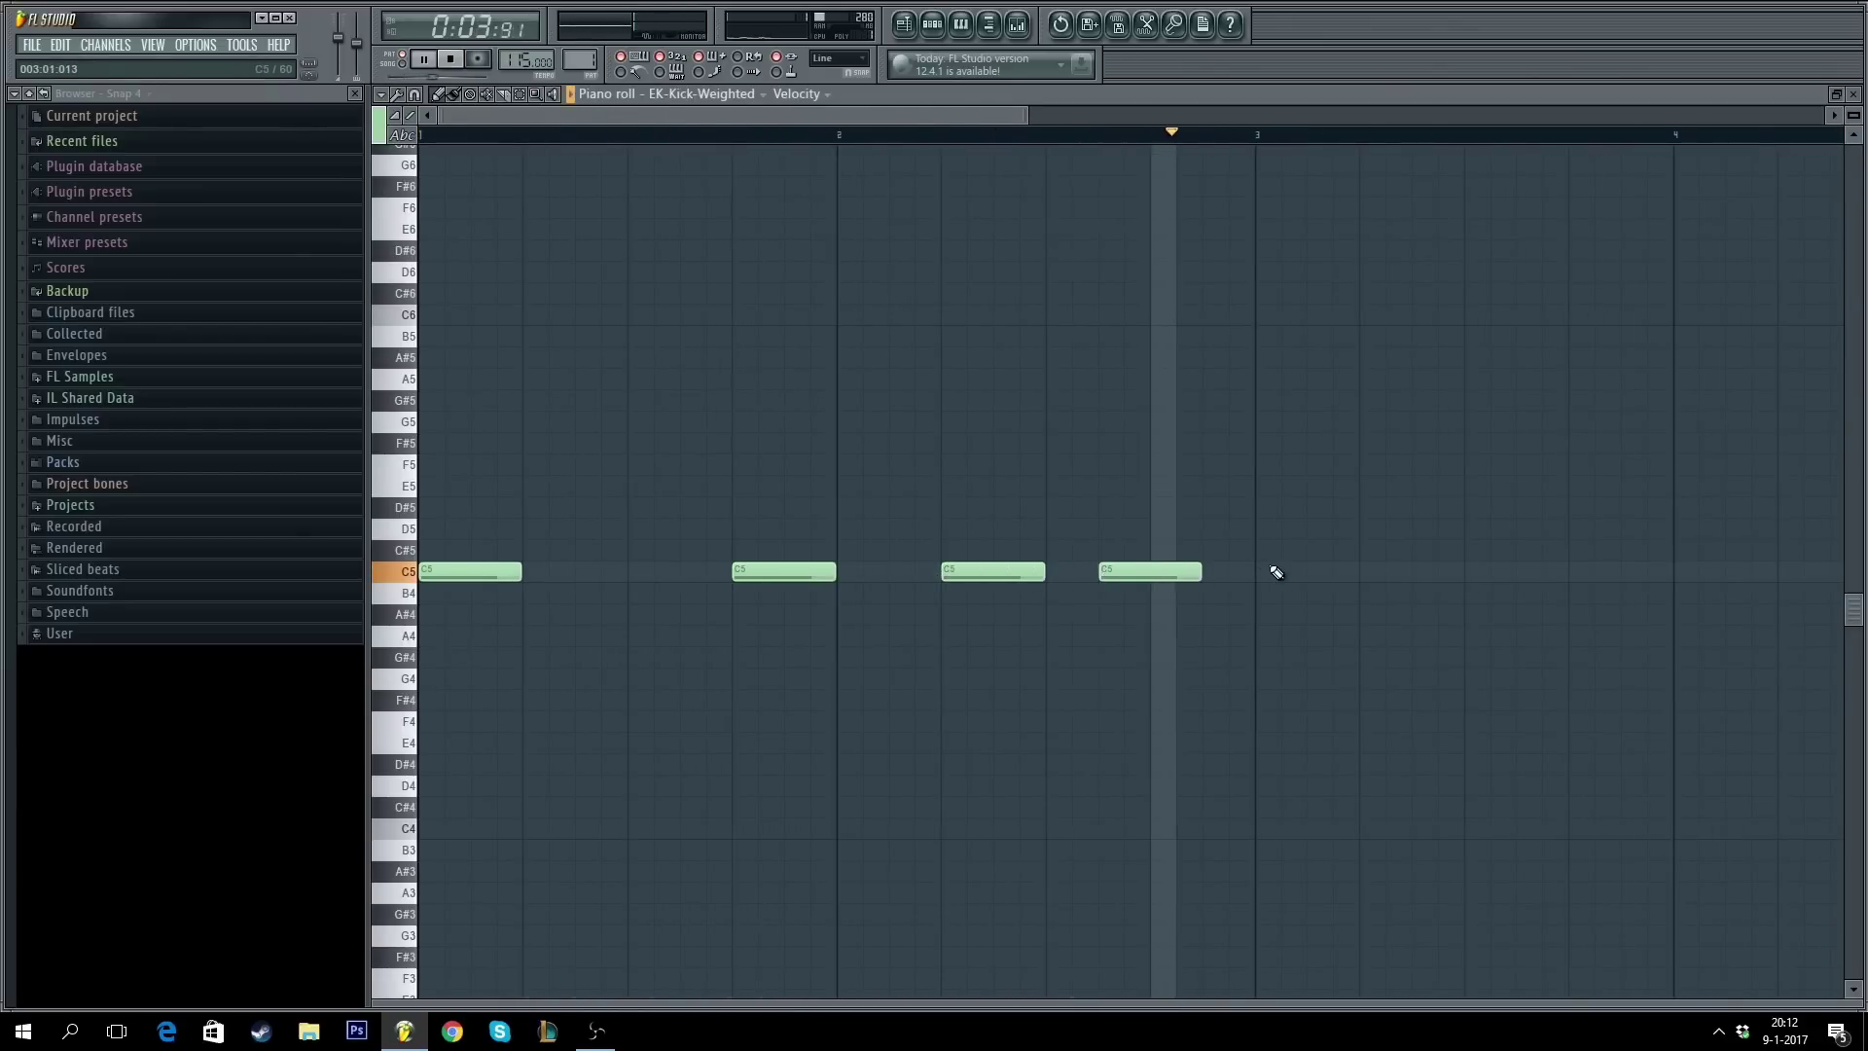
key("space")
- Duplicate the two-bar kick pattern so it also fills bars 3 and 4, and return to the channel list
scroll(1064, 146, "down", 4)
key("ctrl+a")
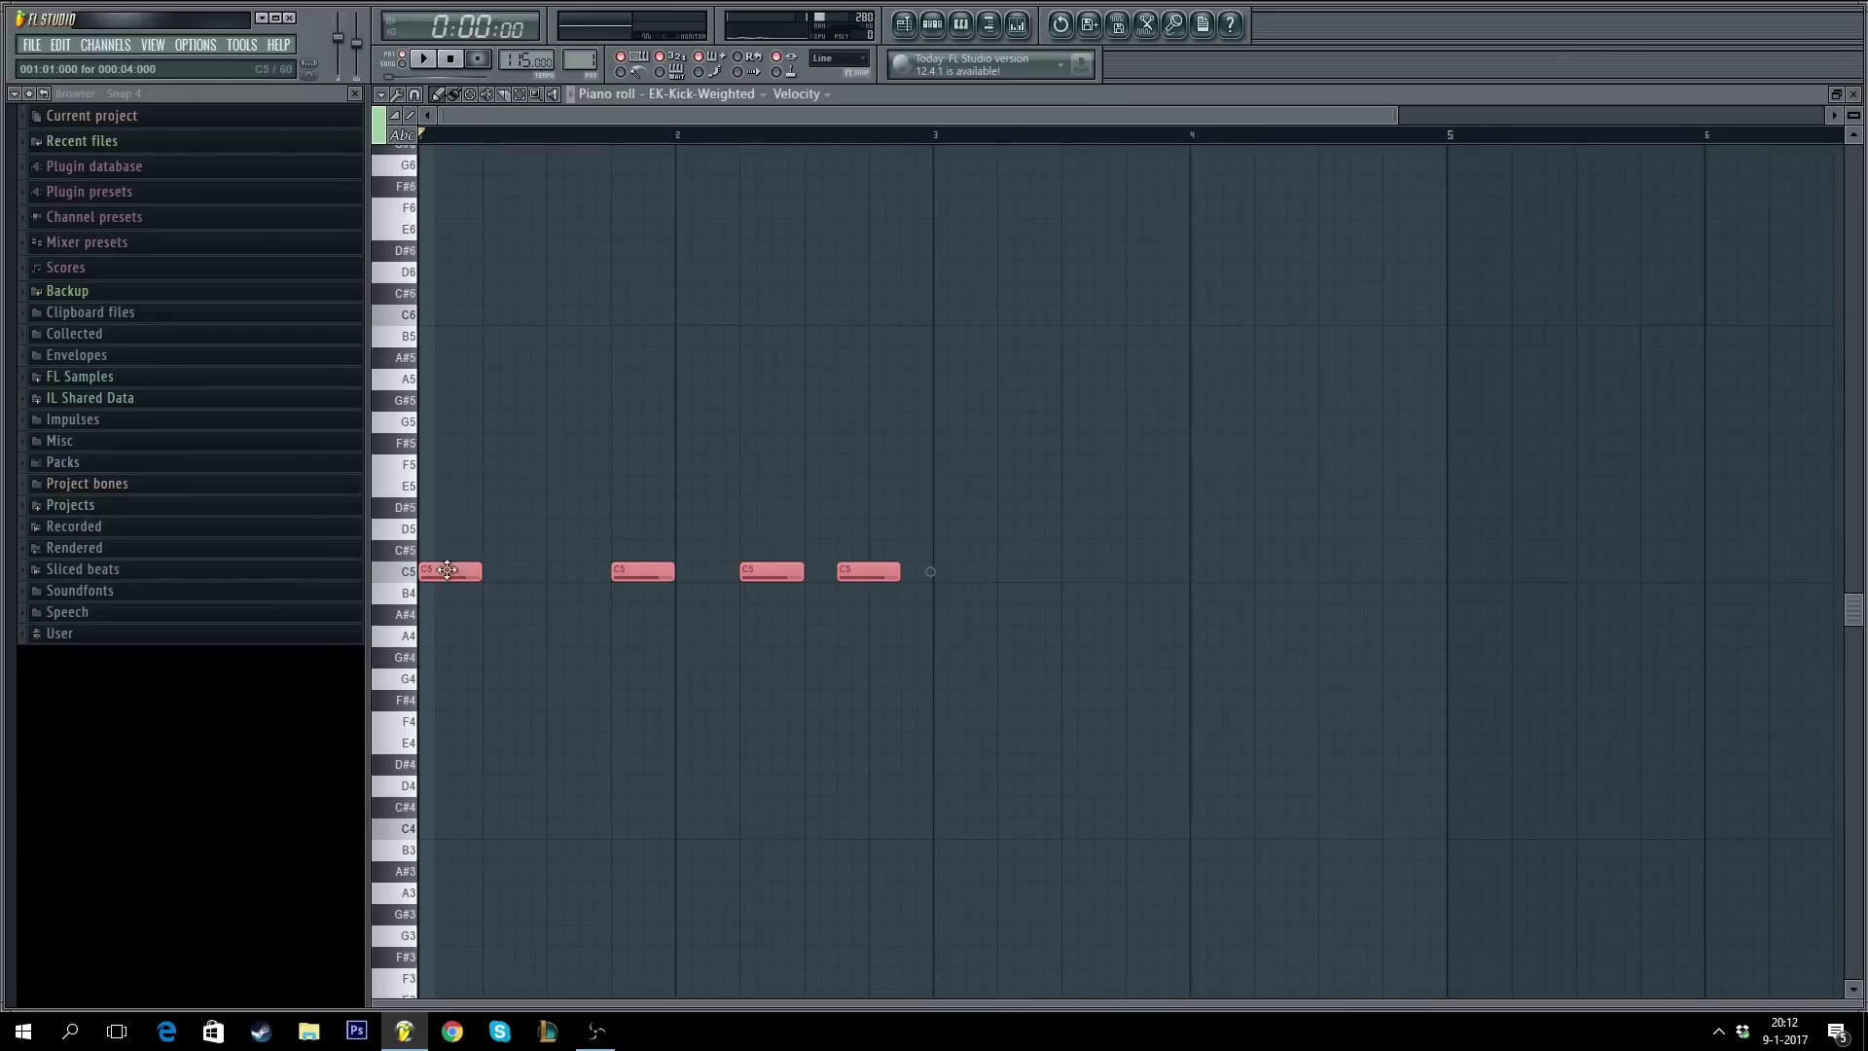
key("ctrl+b")
left_click(982, 499)
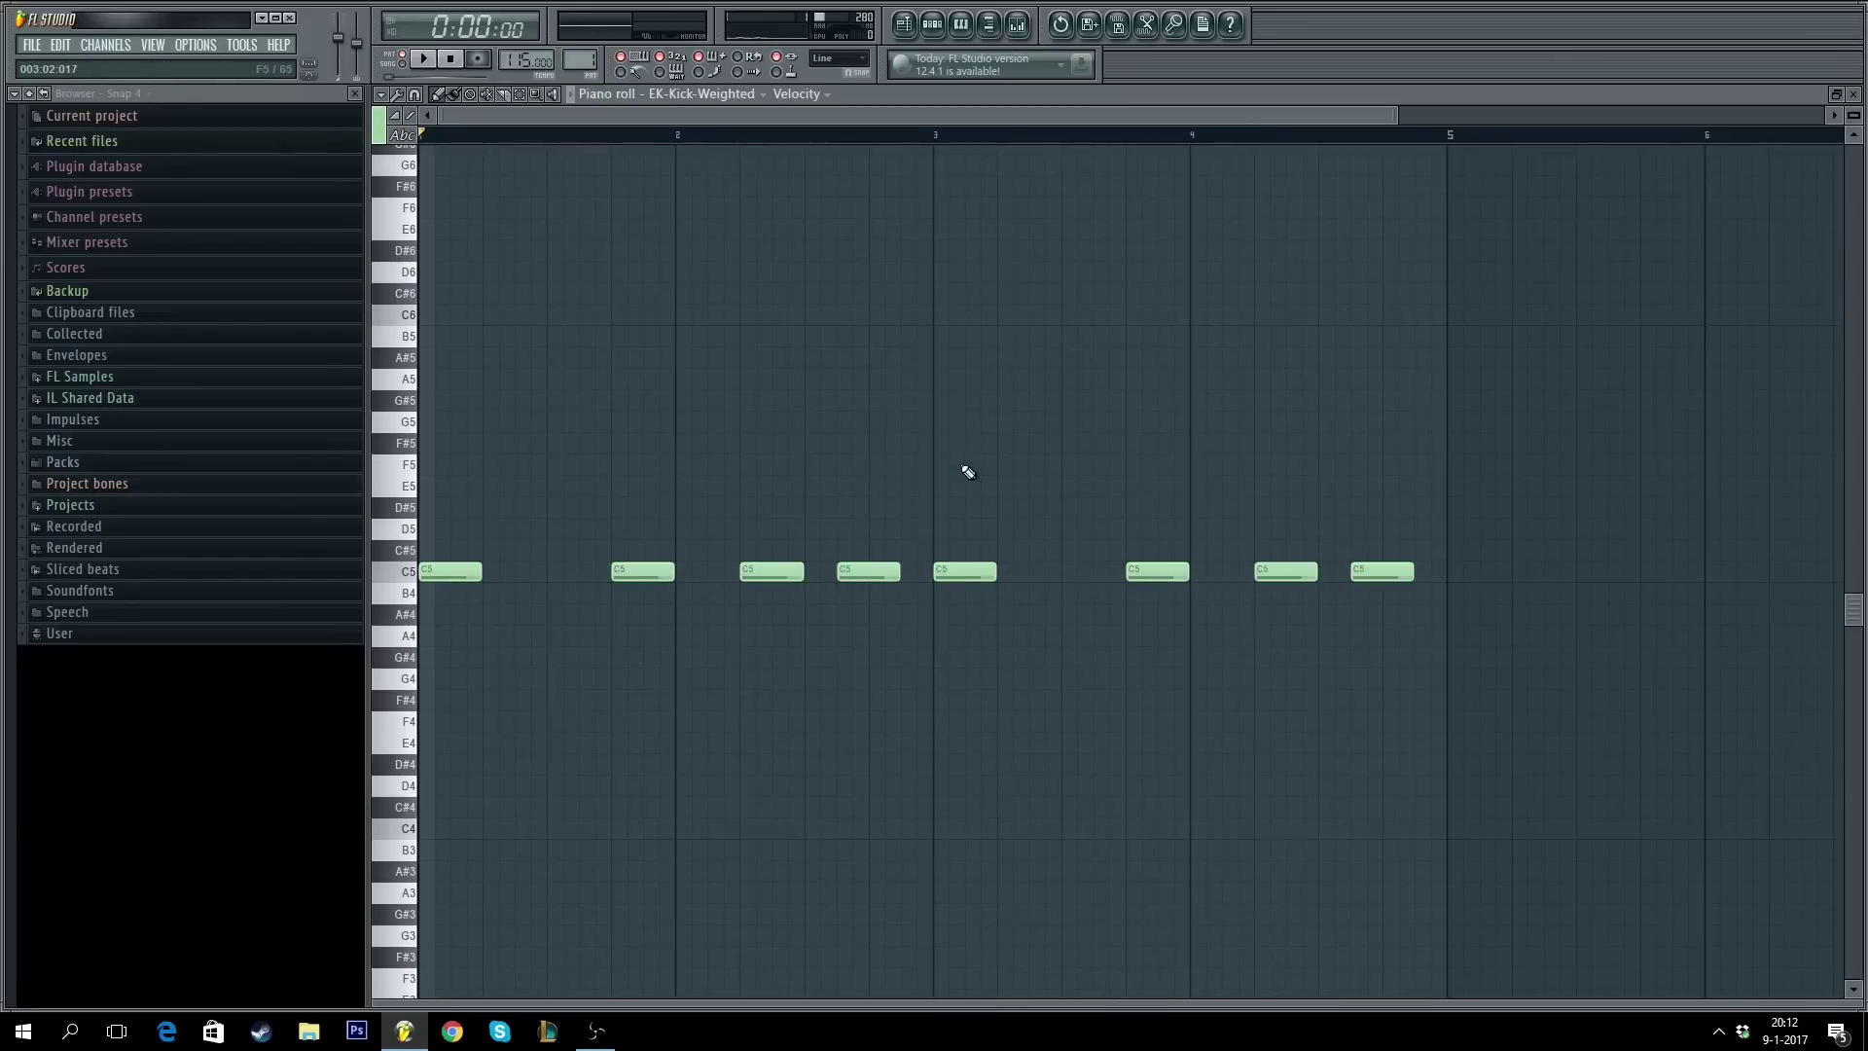
left_click(1853, 94)
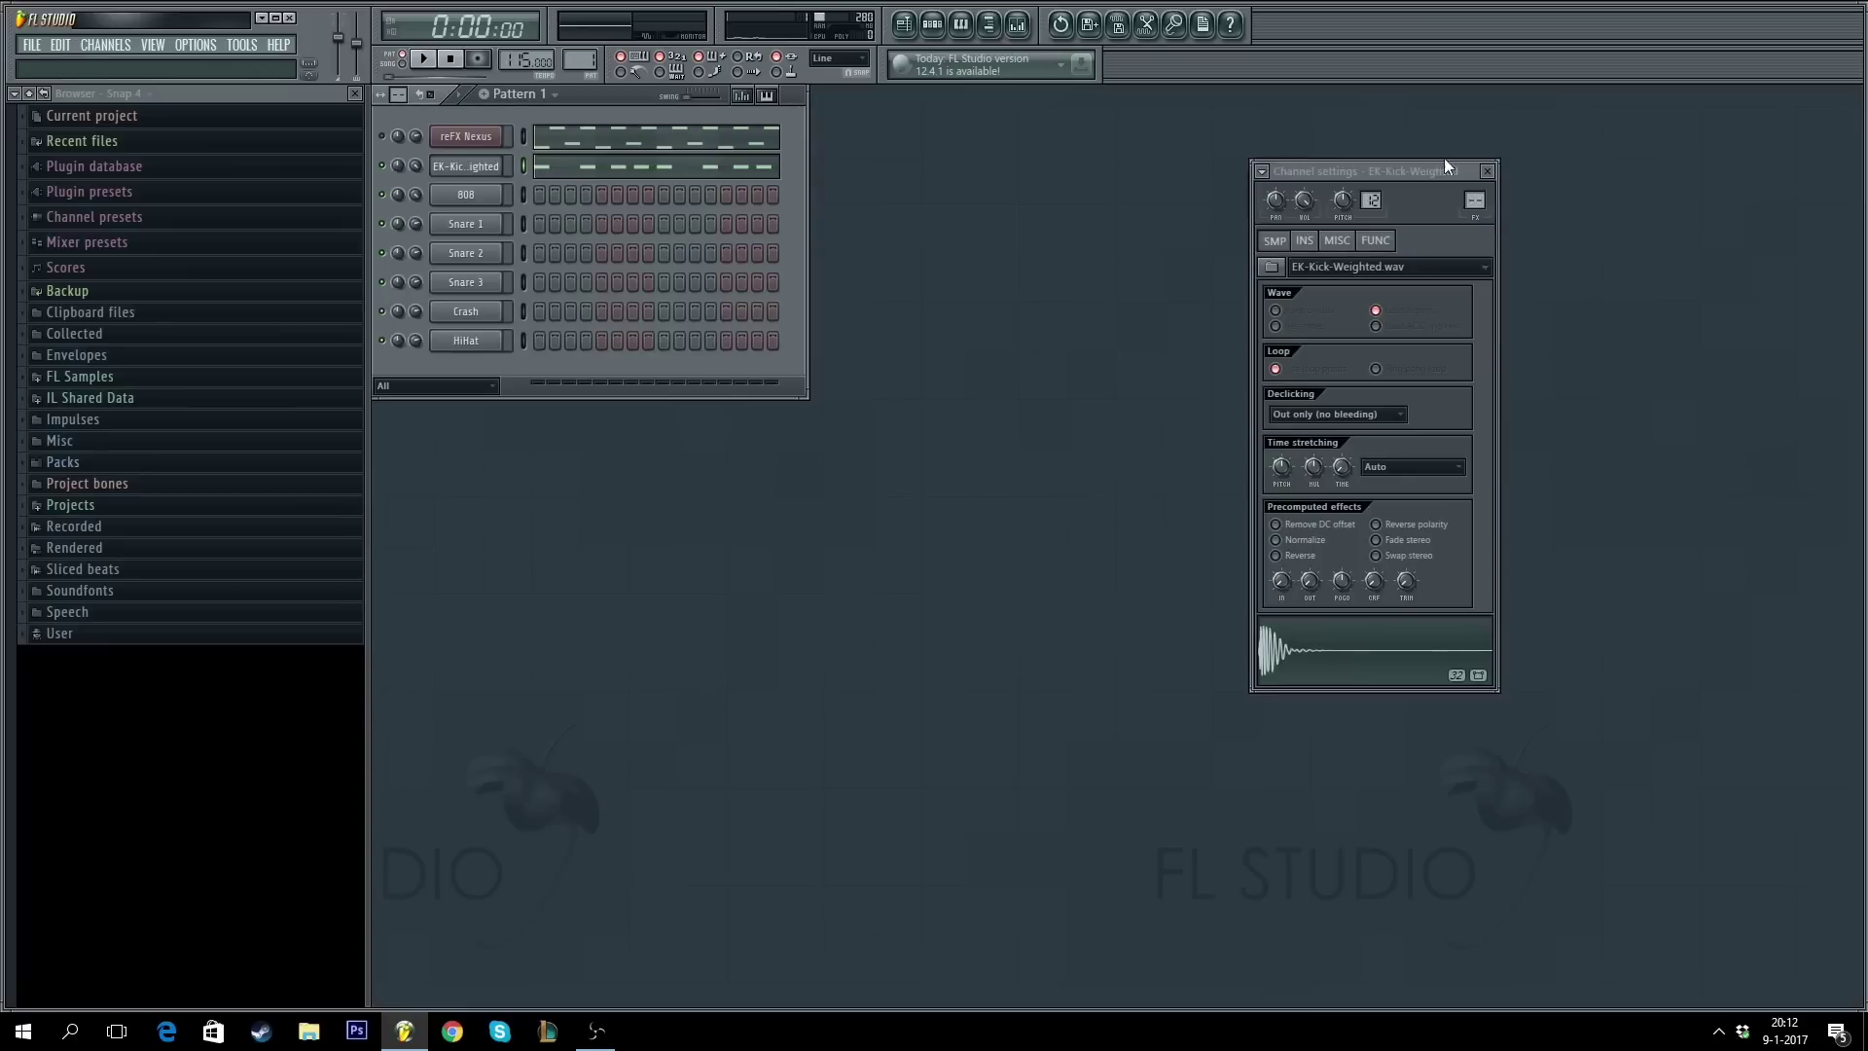
- Paste the kick notes into the 808 channel and open its piano roll
left_click(524, 195)
key("ctrl+v")
right_click(384, 195)
key("Escape")
key("space")
left_click(563, 197)
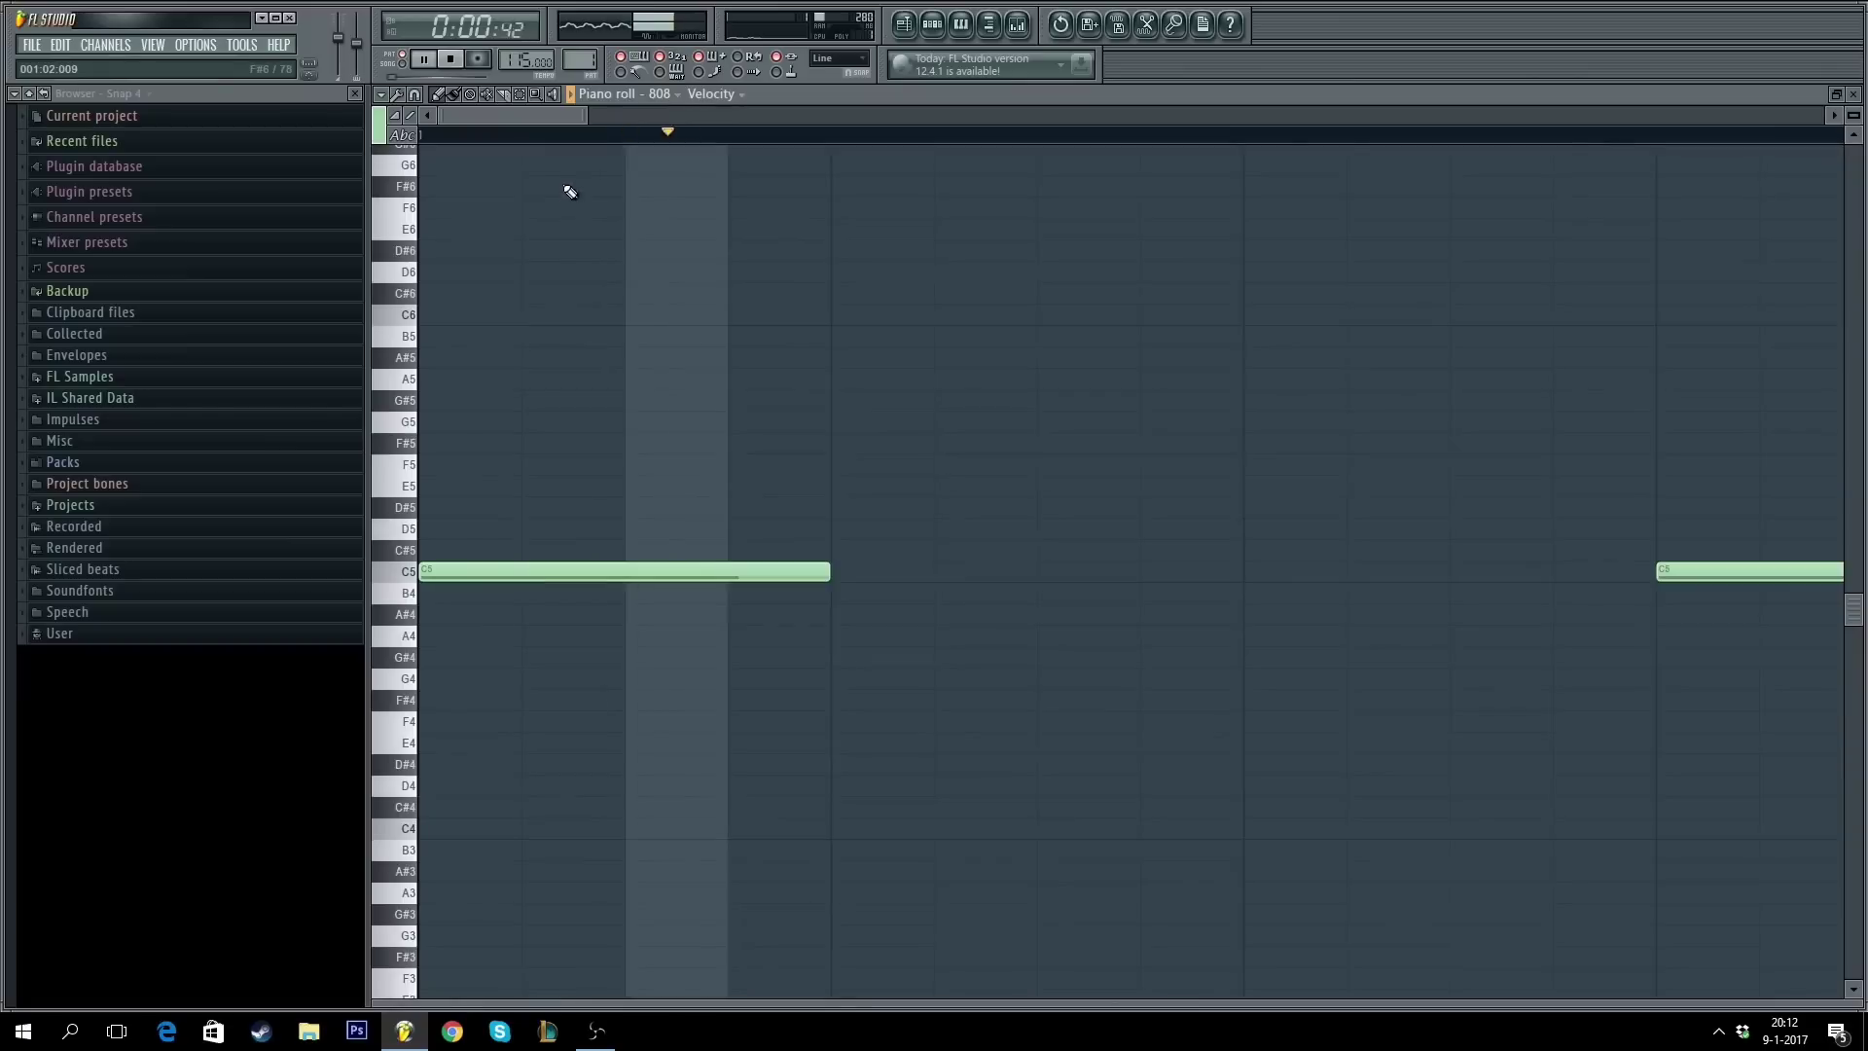
- Lengthen the 808 notes so each reaches the next one and the last reaches the end of bar 4, and return to the channel list
scroll(546, 491, "down", 2)
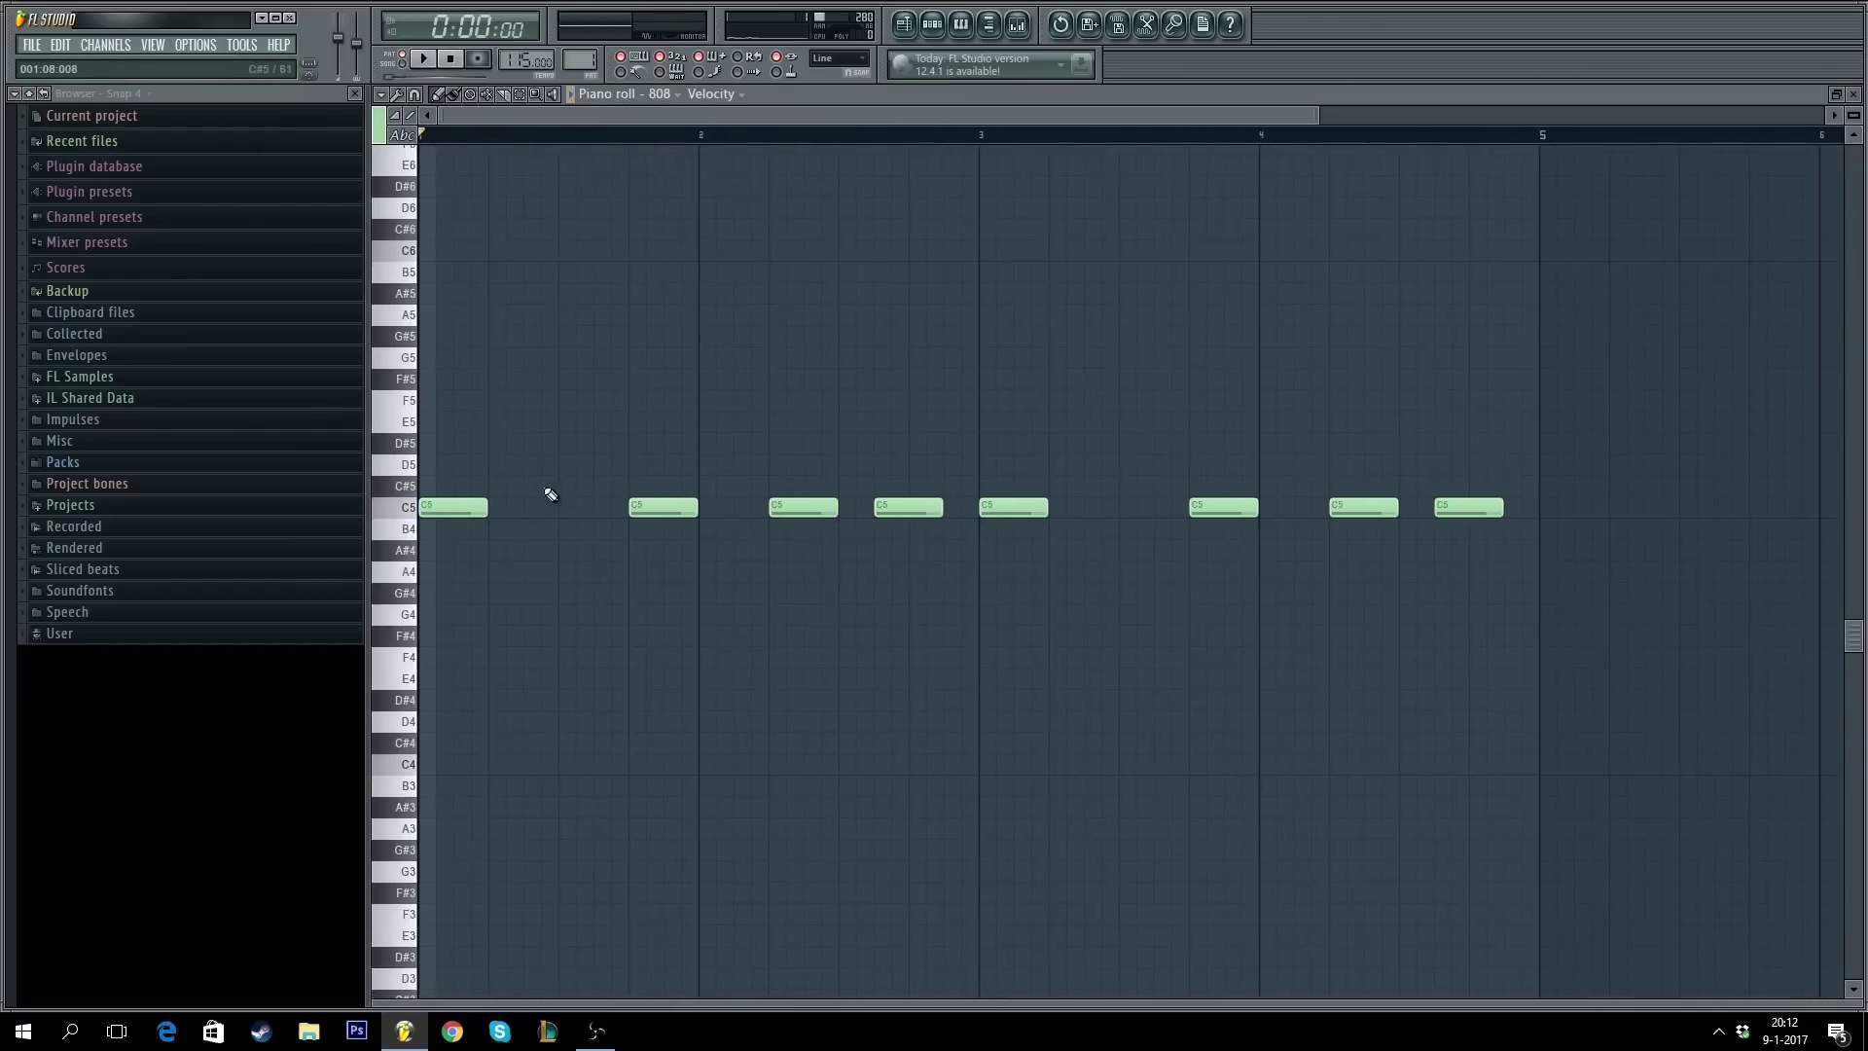
left_click_drag(483, 507, 1540, 509)
key("space")
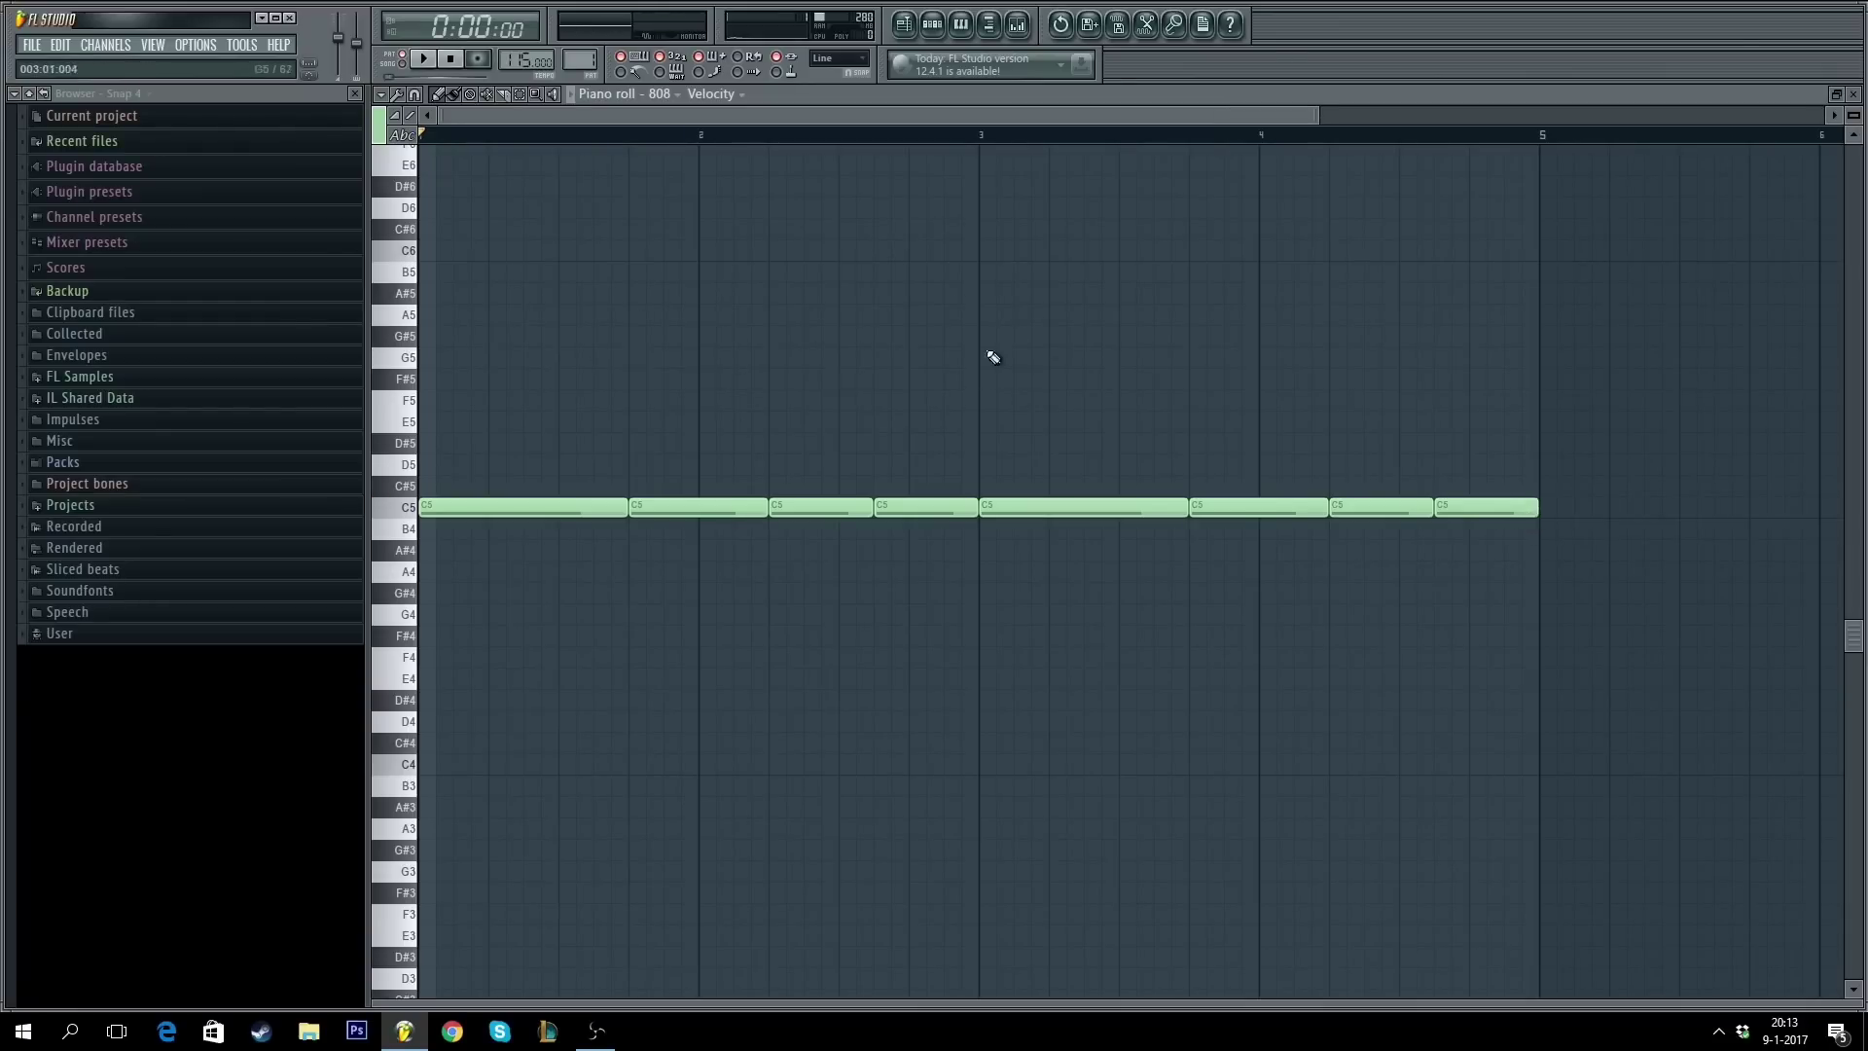
key("F7")
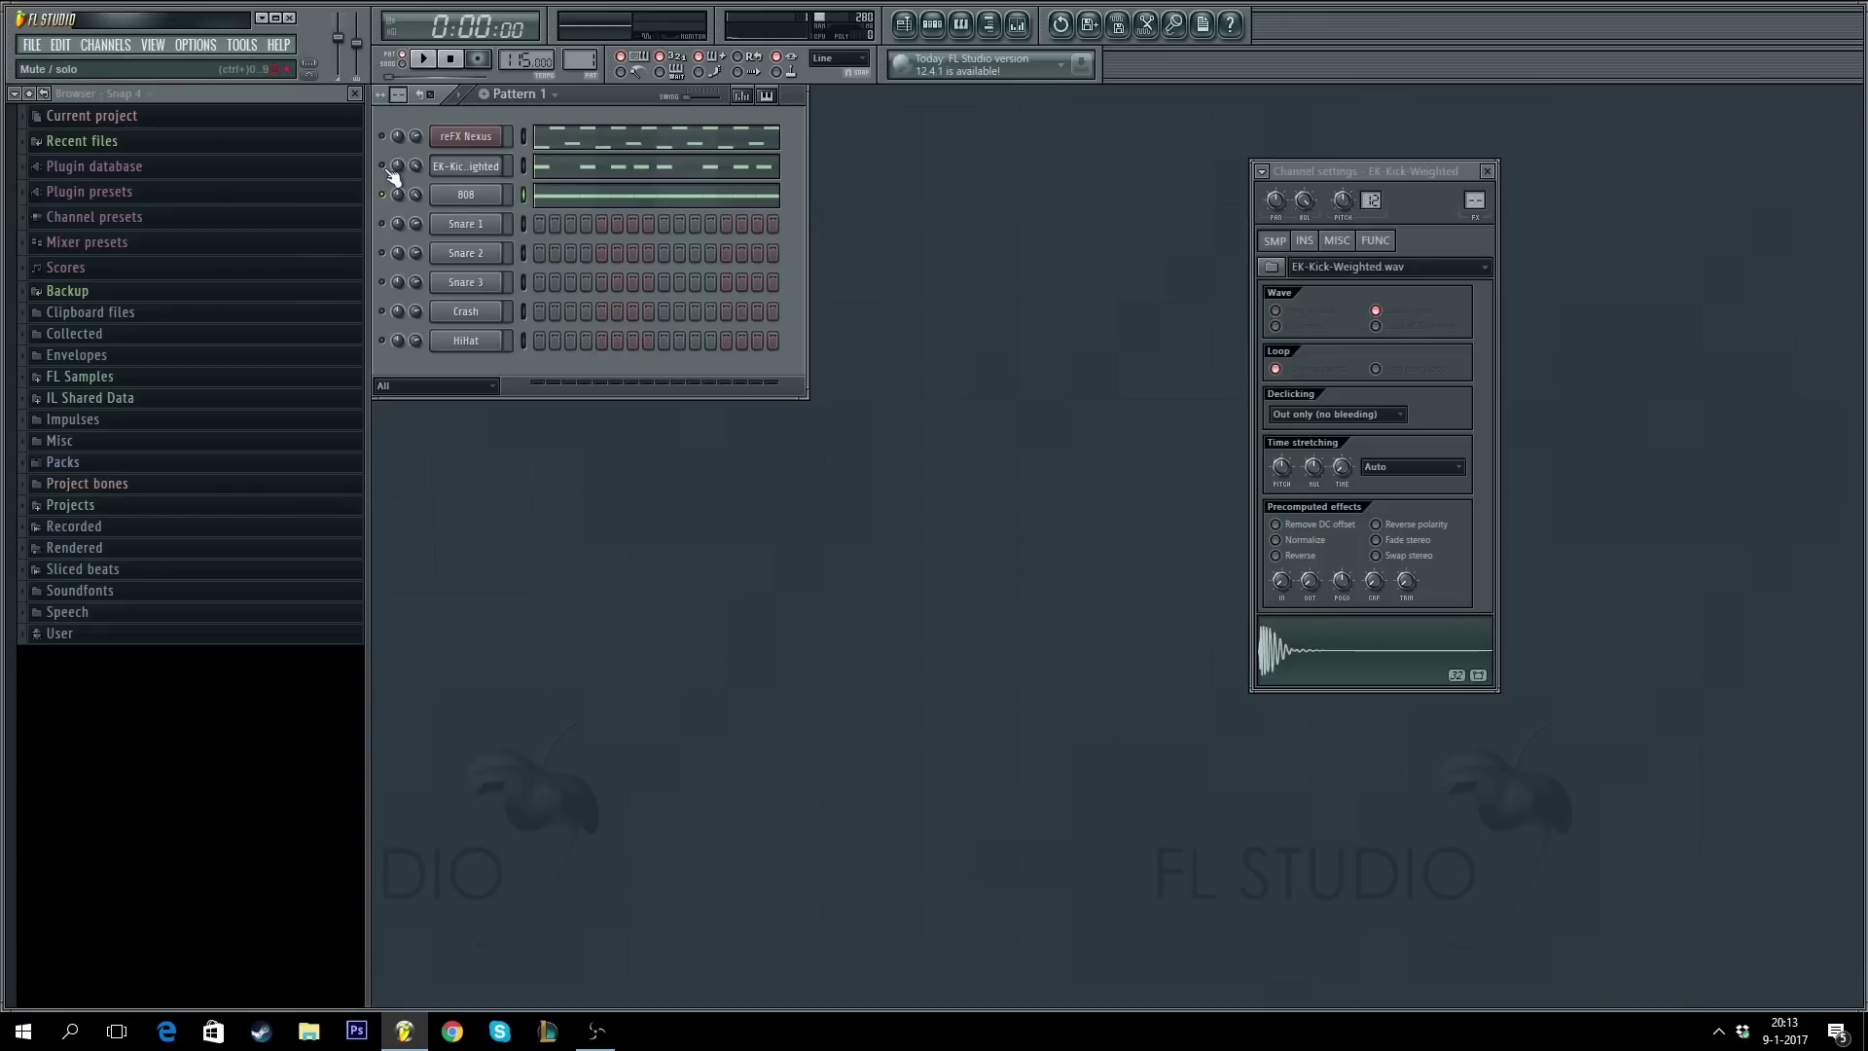
- Play the pattern, remove the final 808 note and extend the one before it to the end of bar 4
key("space")
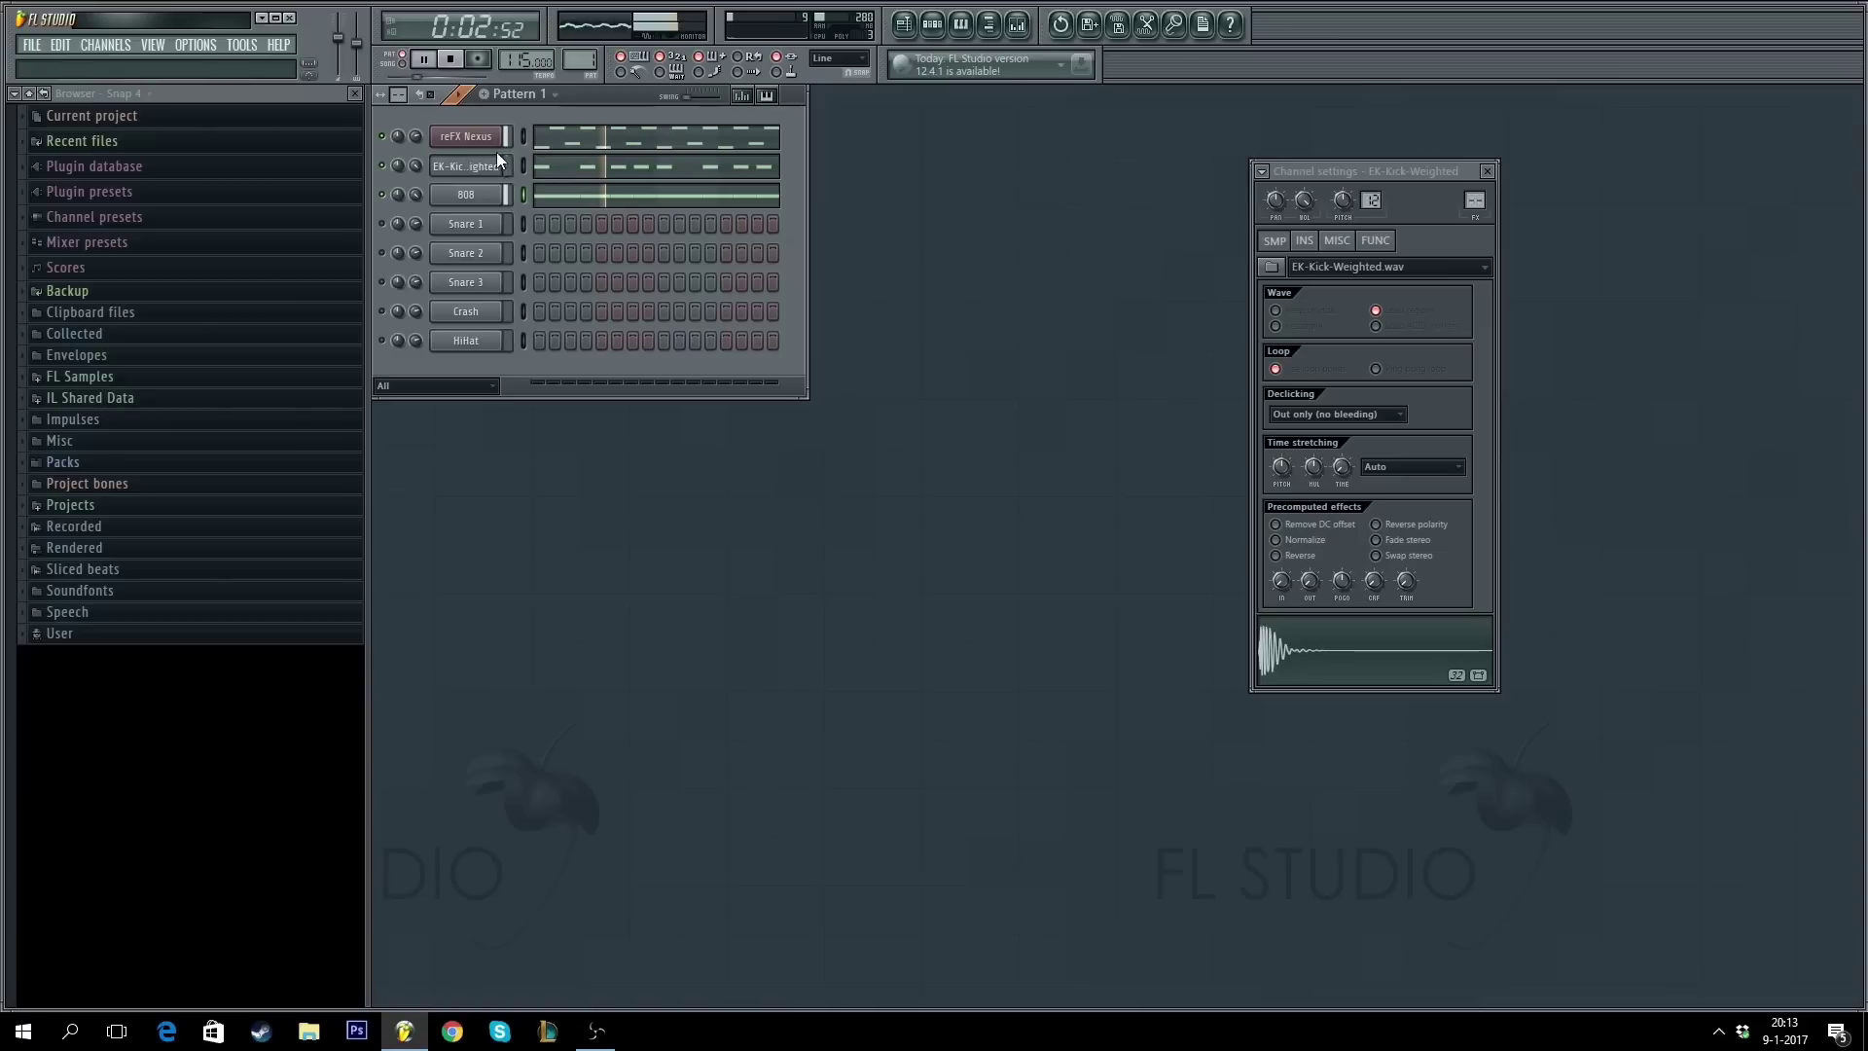
left_click(674, 193)
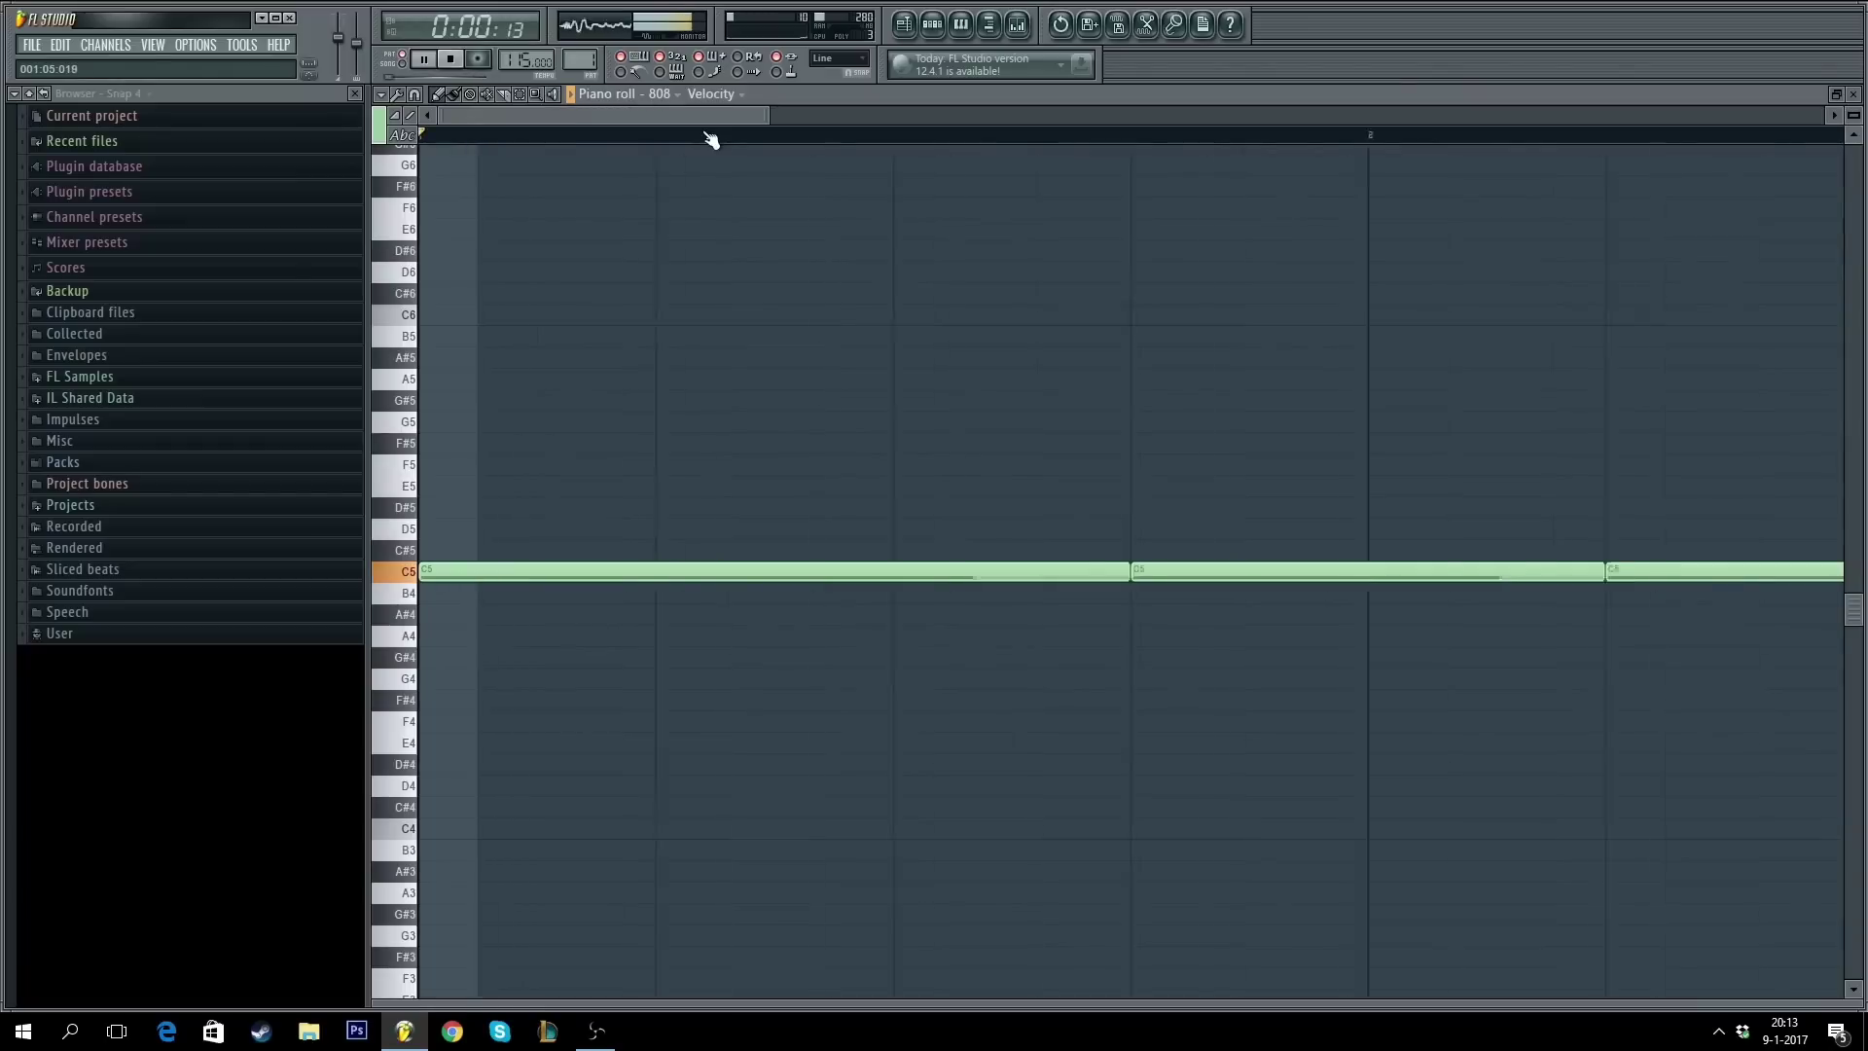
scroll(711, 140, "down", 5)
key("space")
left_click_drag(1059, 574, 1125, 576)
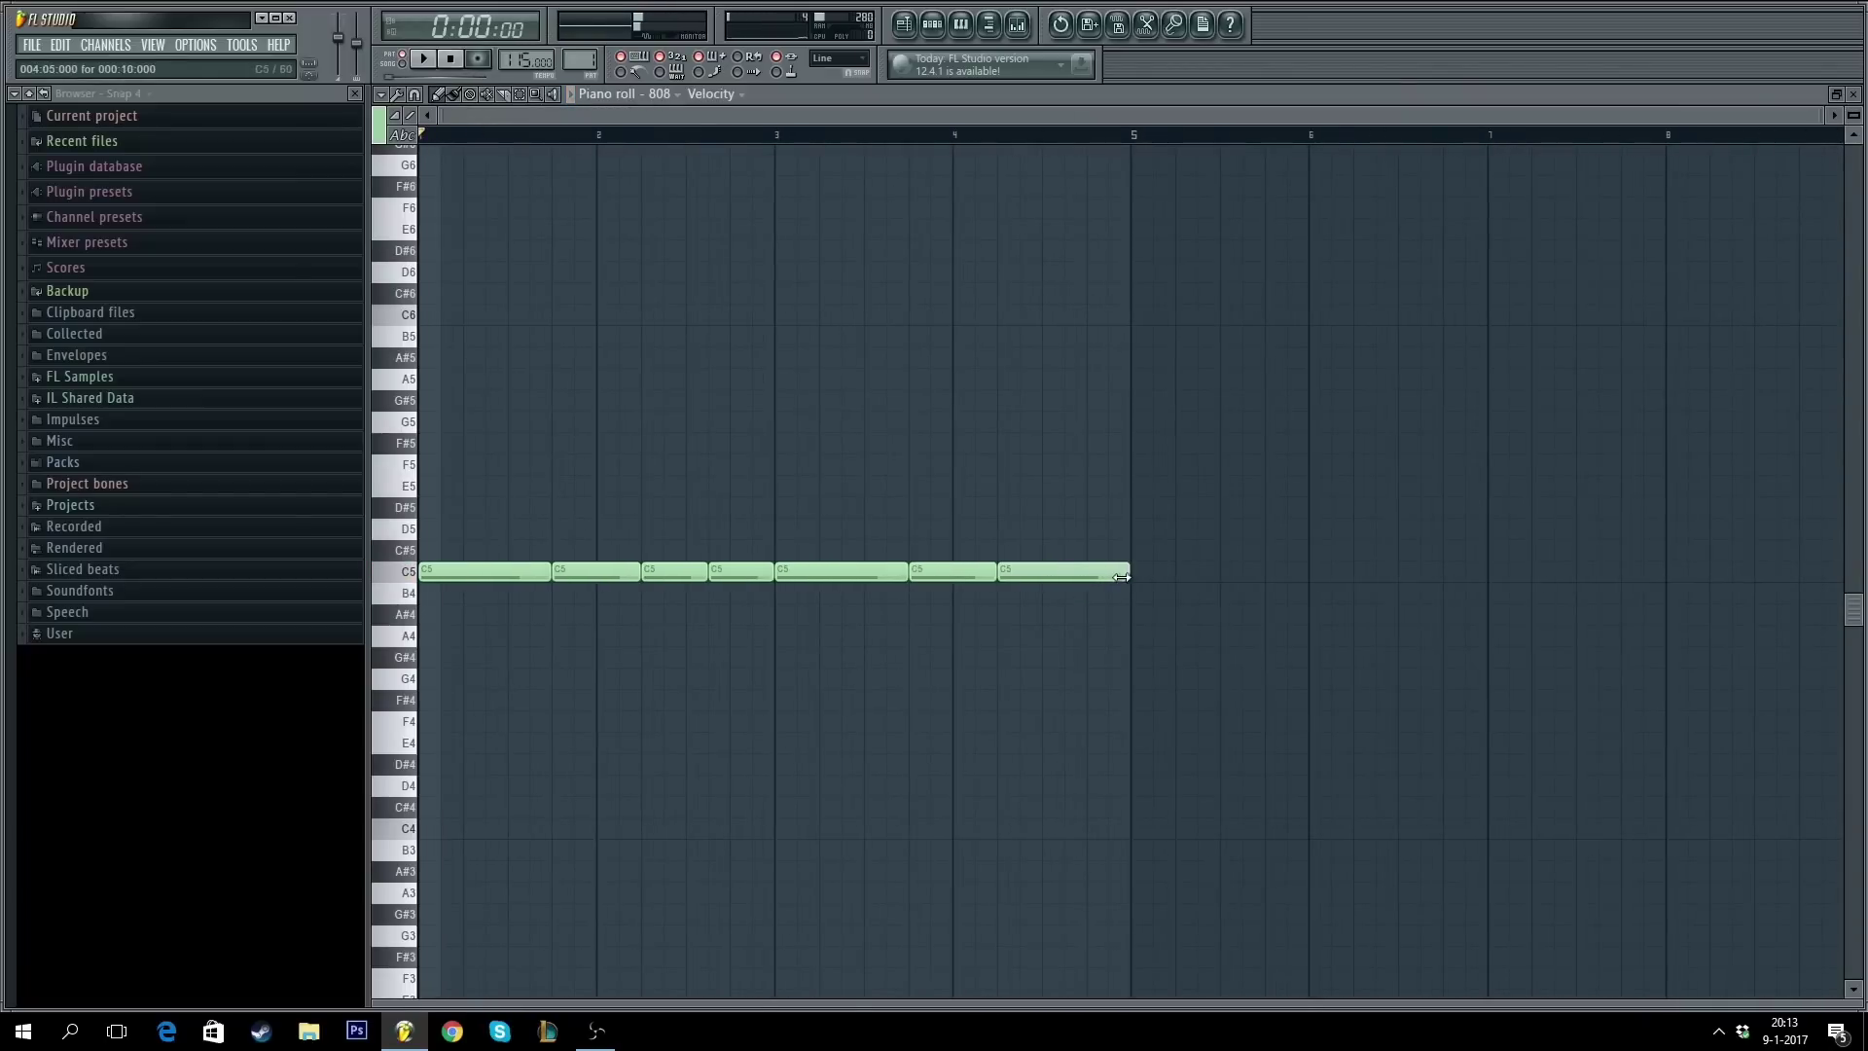
key("Escape")
- Delete the last kick note in bar 4 of the EK-Kick-Weighted piano roll and return to the channel list
left_click(753, 134)
scroll(753, 135, "down", 3)
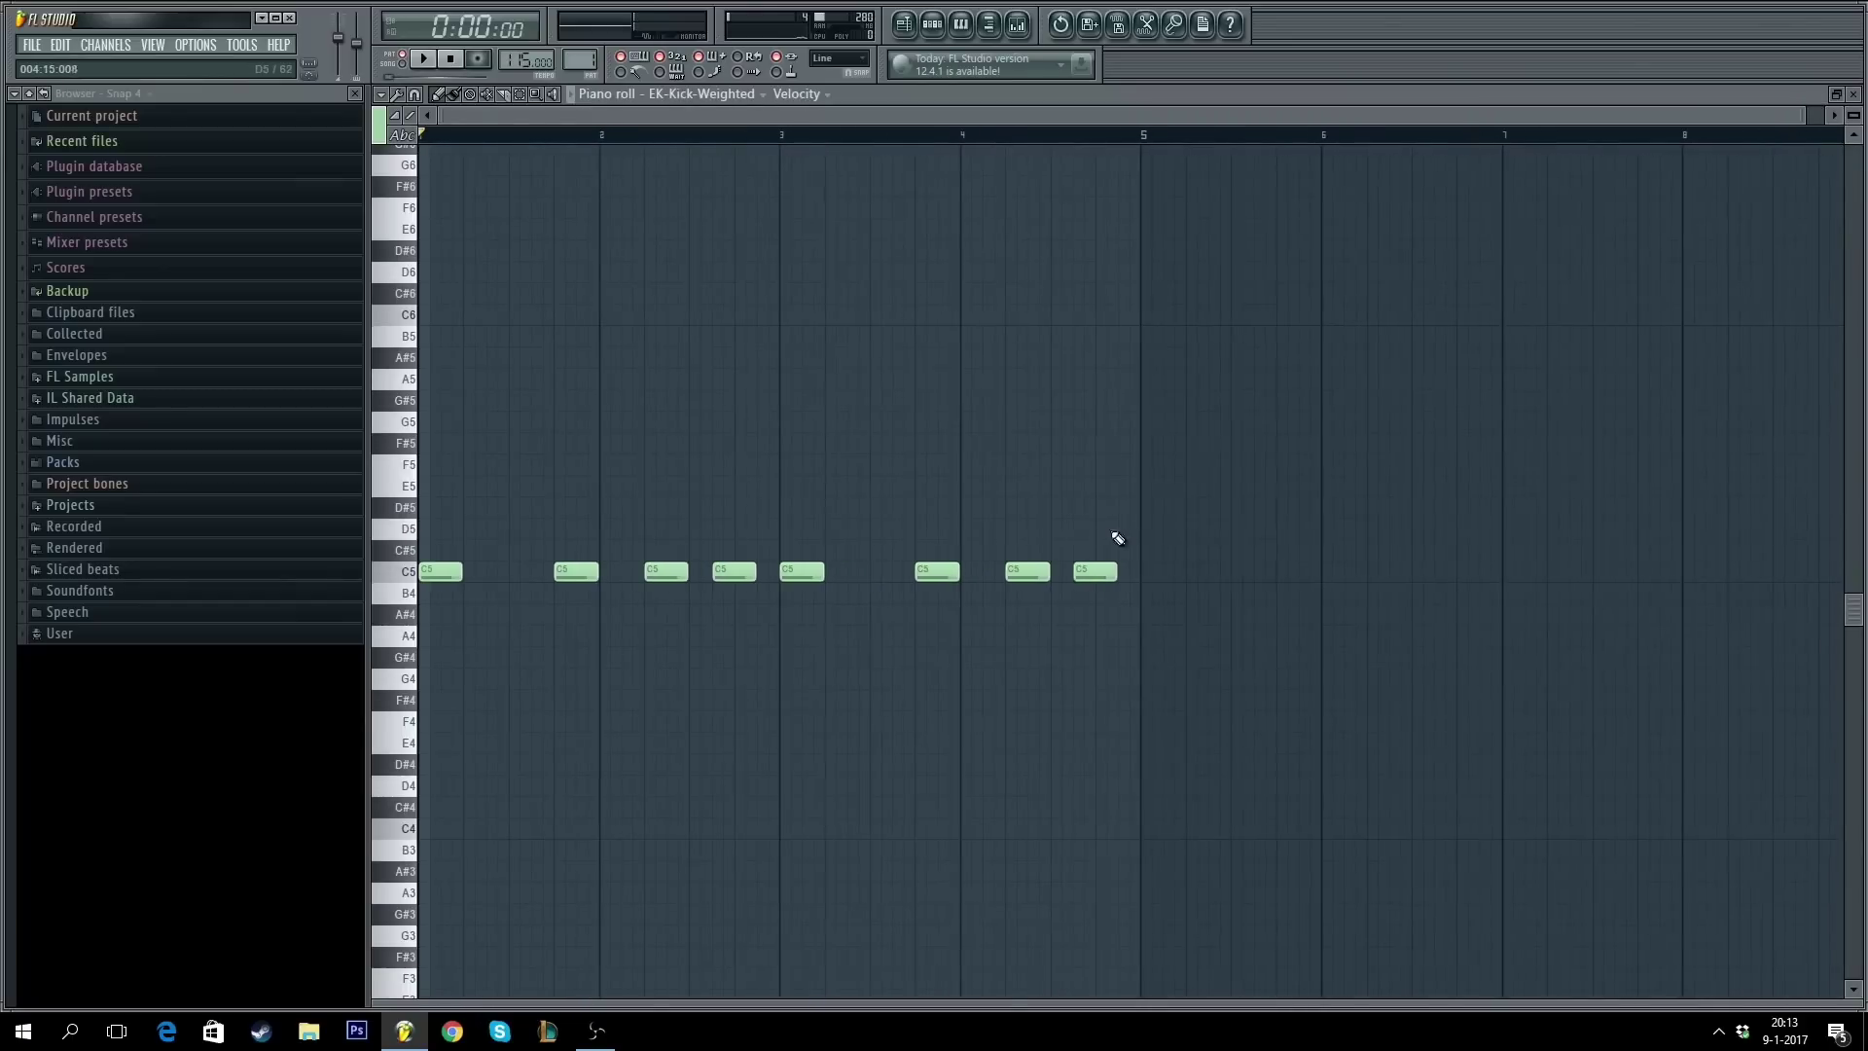
right_click(1090, 572)
key("Escape")
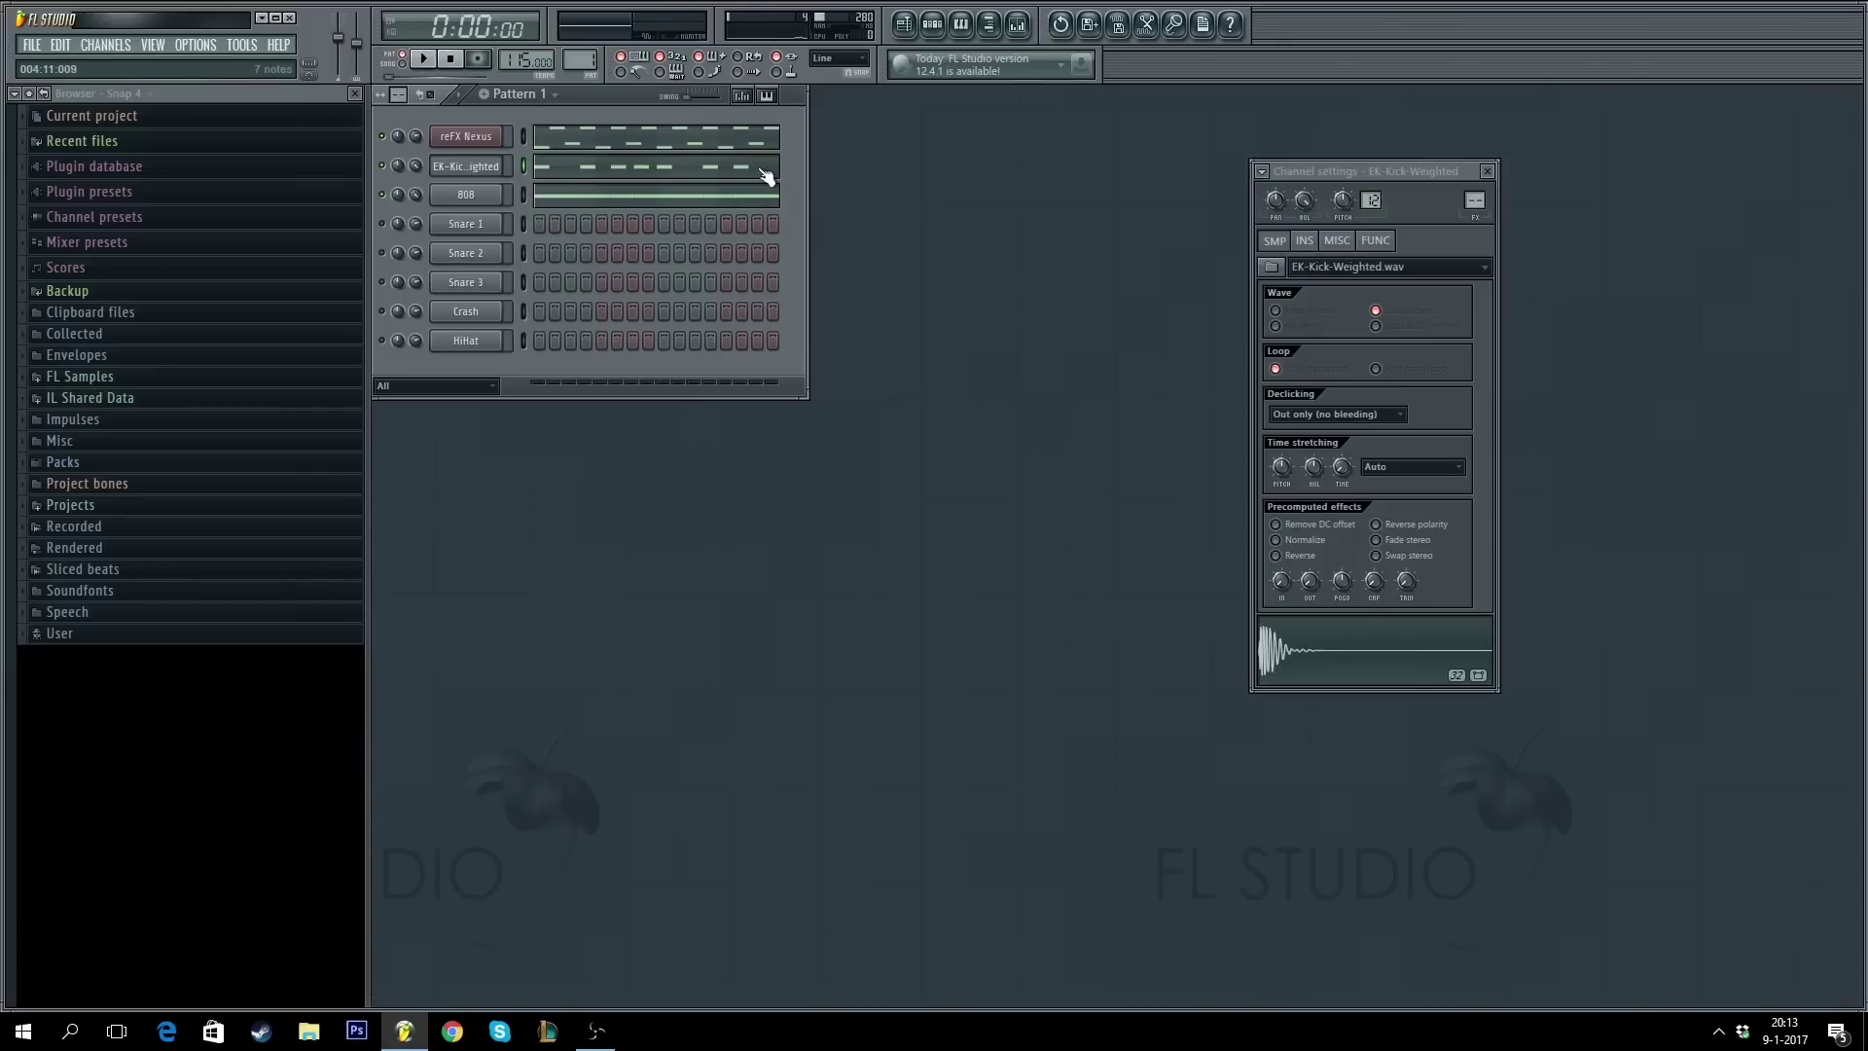
- Select the 808 channel and route it to mixer insert 5, showing the mixer
left_click(521, 195)
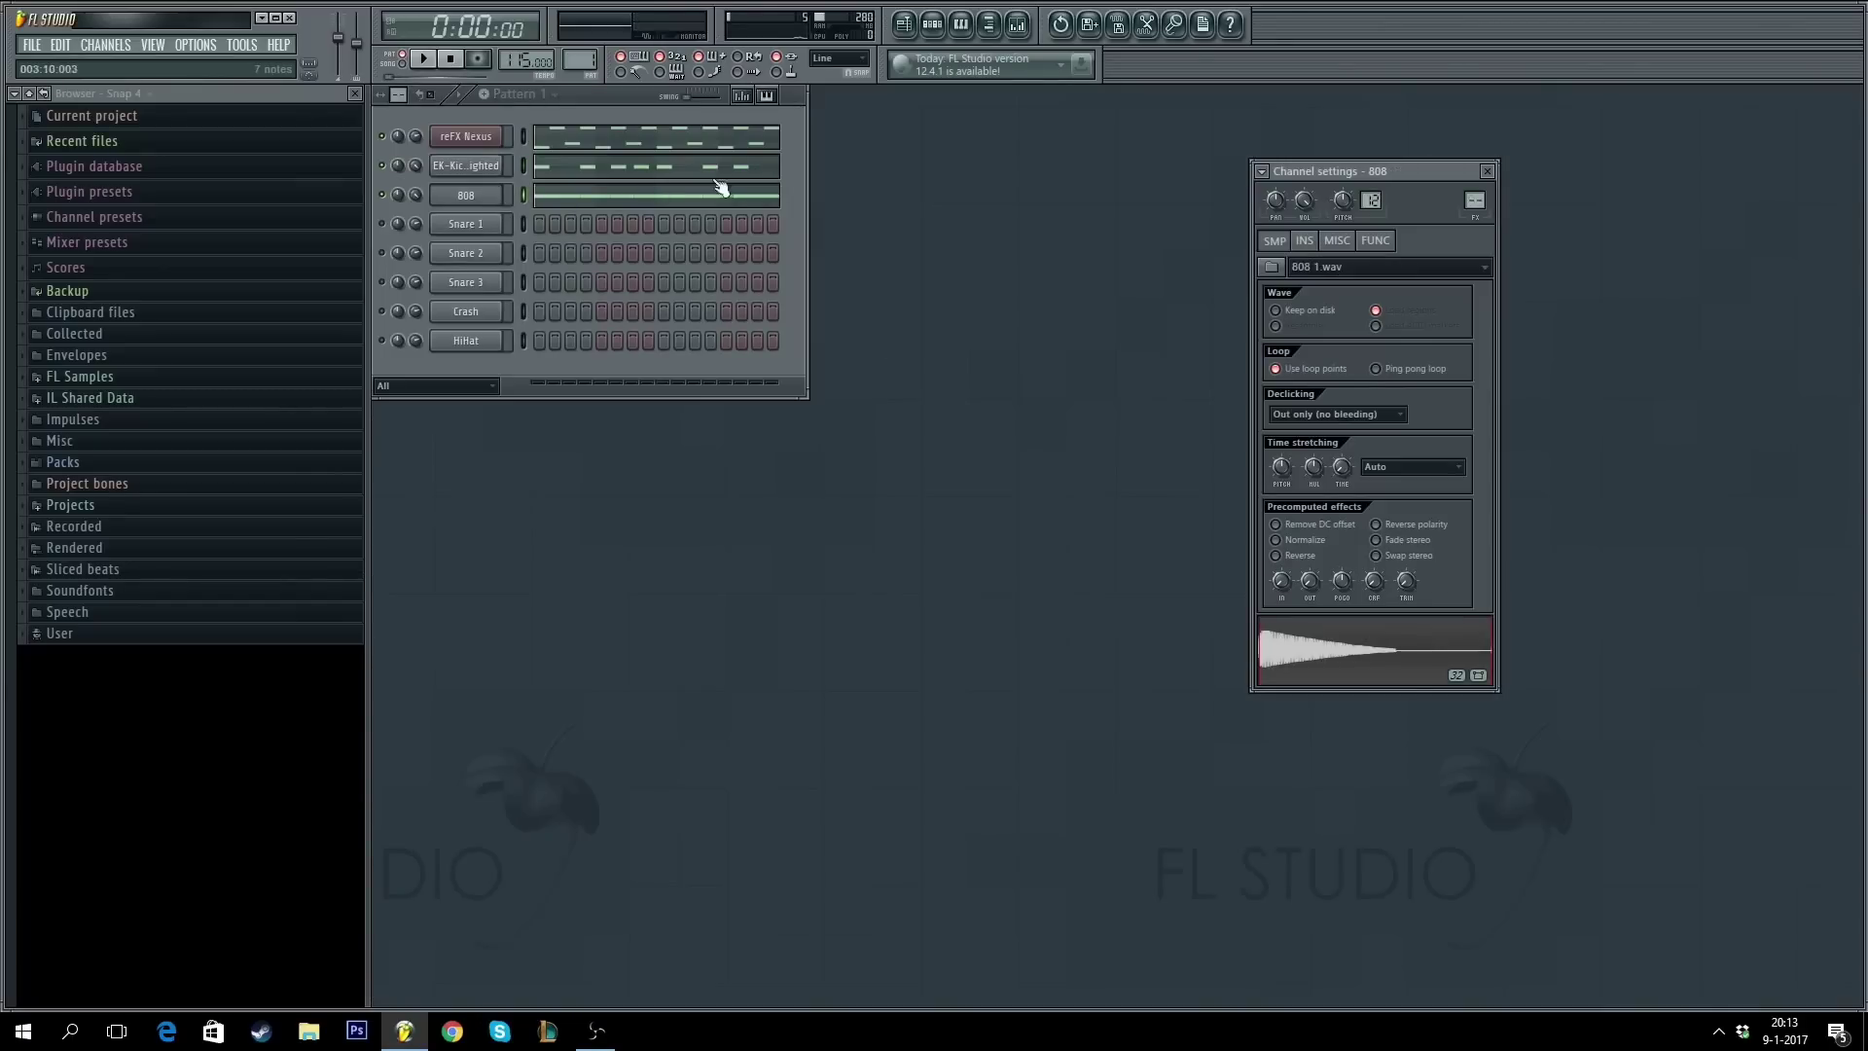
left_click(1016, 26)
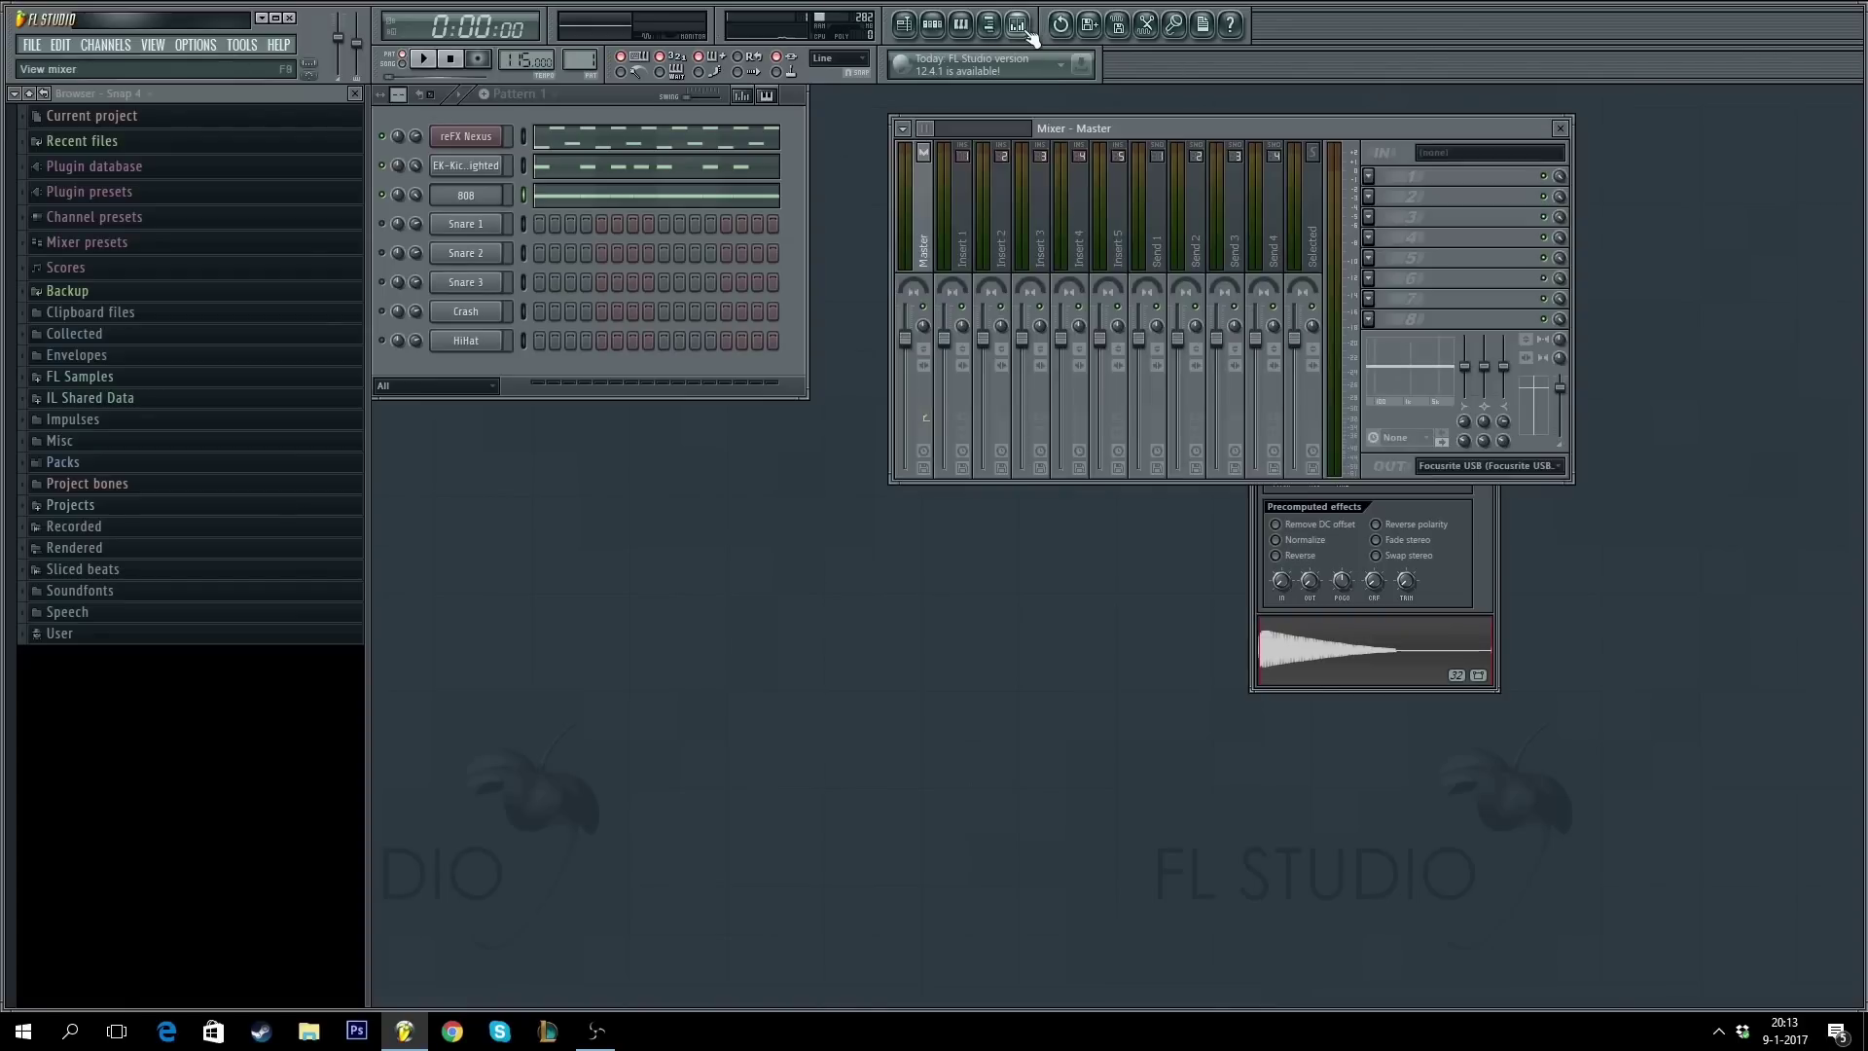
left_click(1016, 26)
left_click(1262, 171)
left_click(1306, 206)
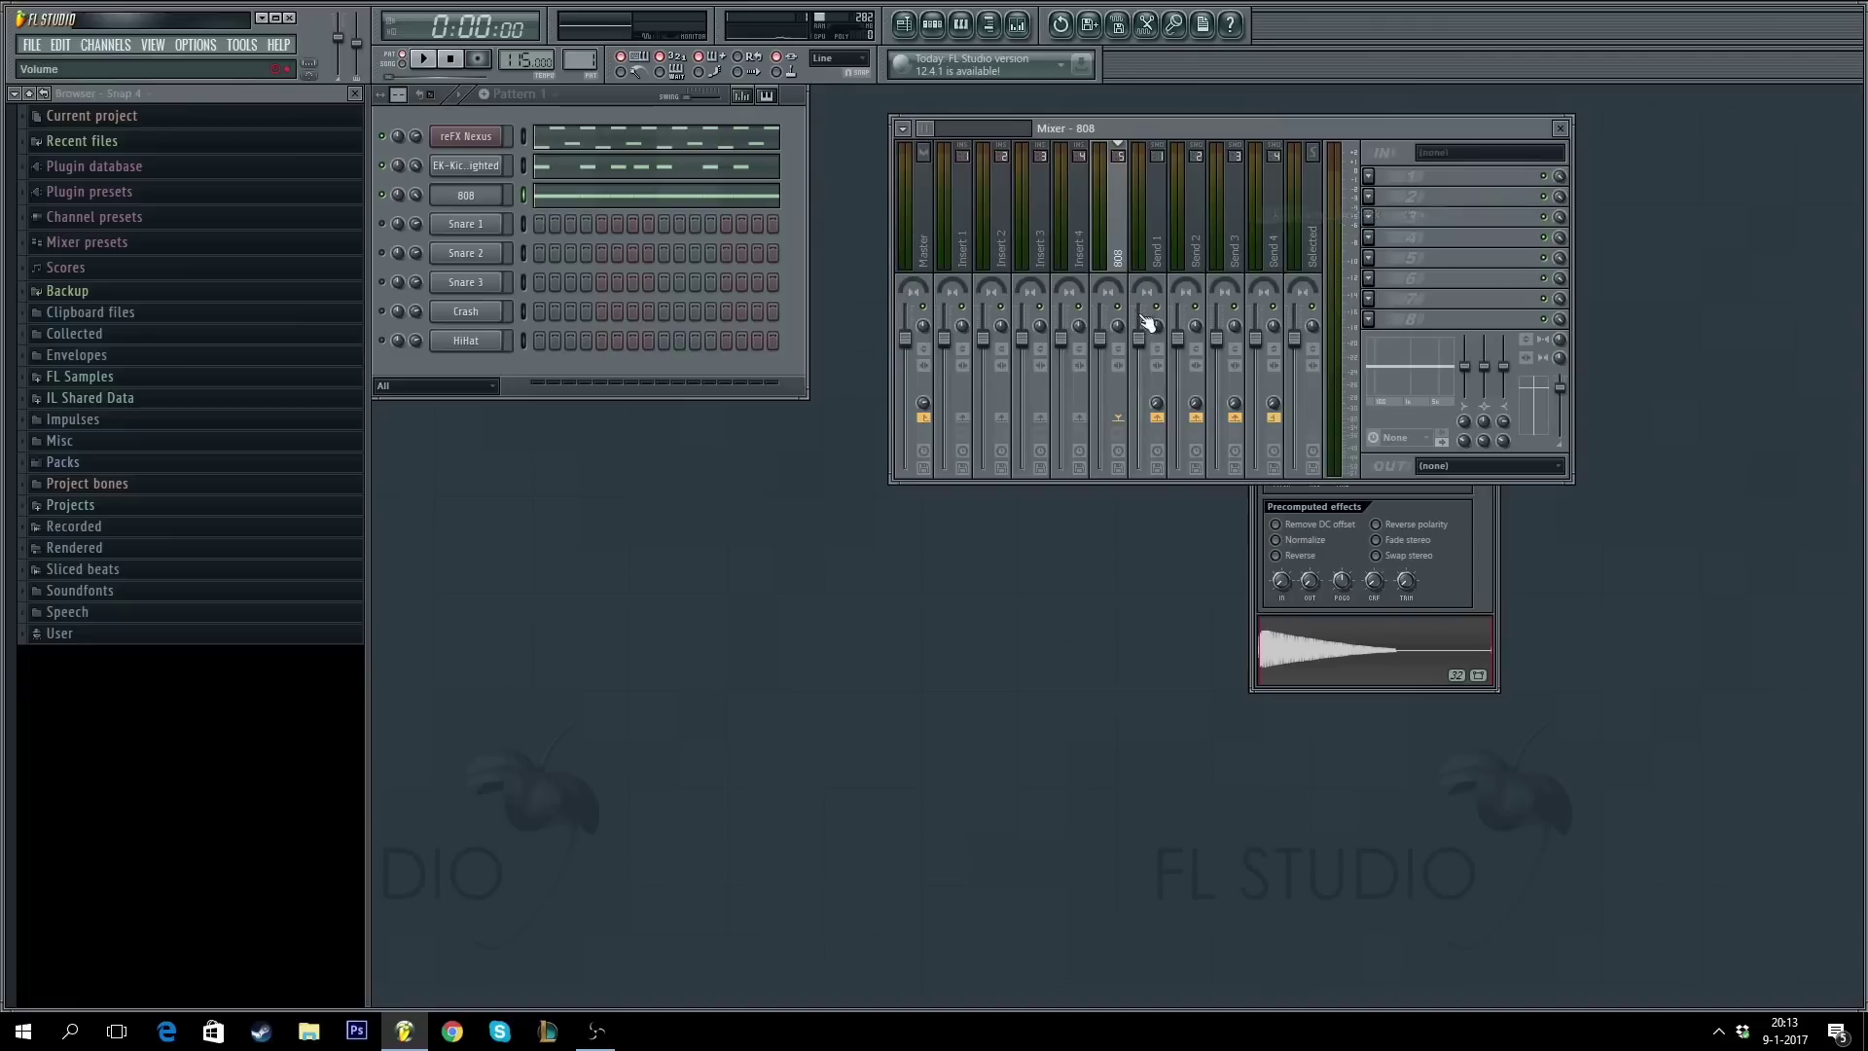
- Load Fruity Parametric EQ 2 into the first effect slot of the 808 mixer track and close the open windows
left_click(1365, 181)
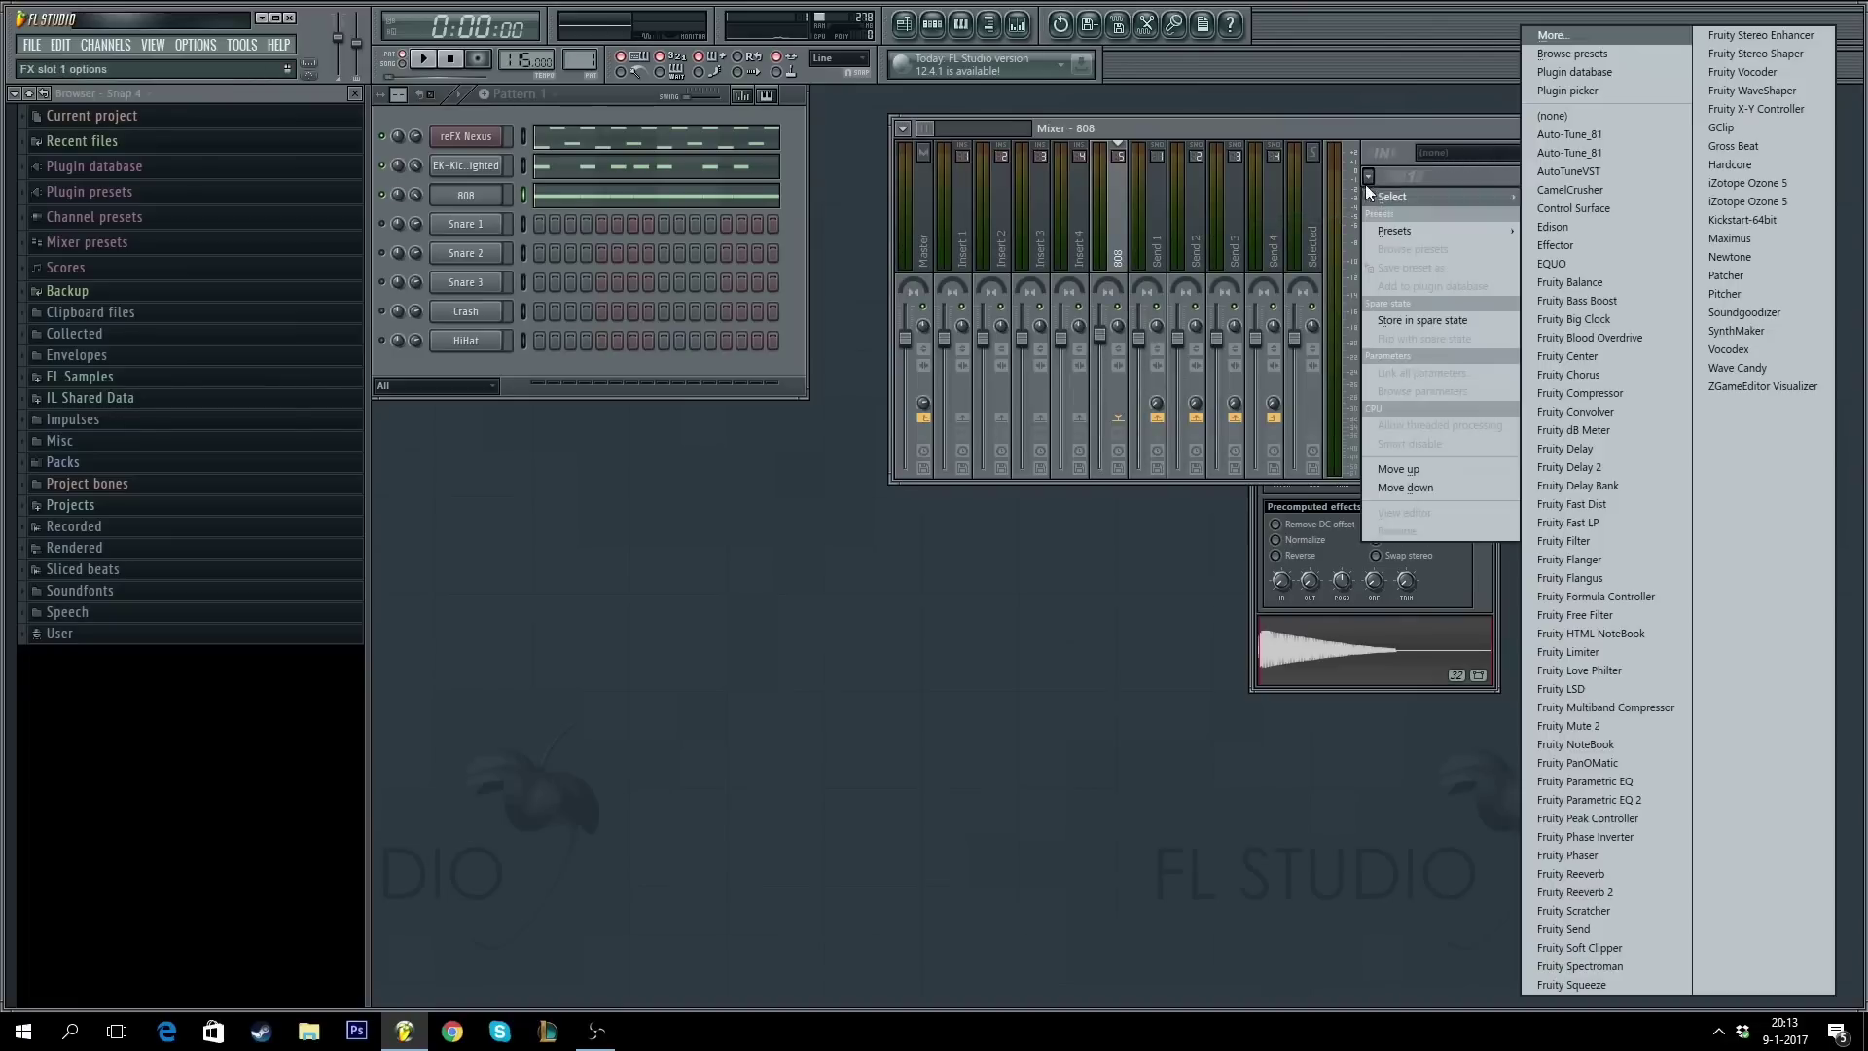
left_click(1651, 798)
key("Escape")
key("Escape")
key("Escape")
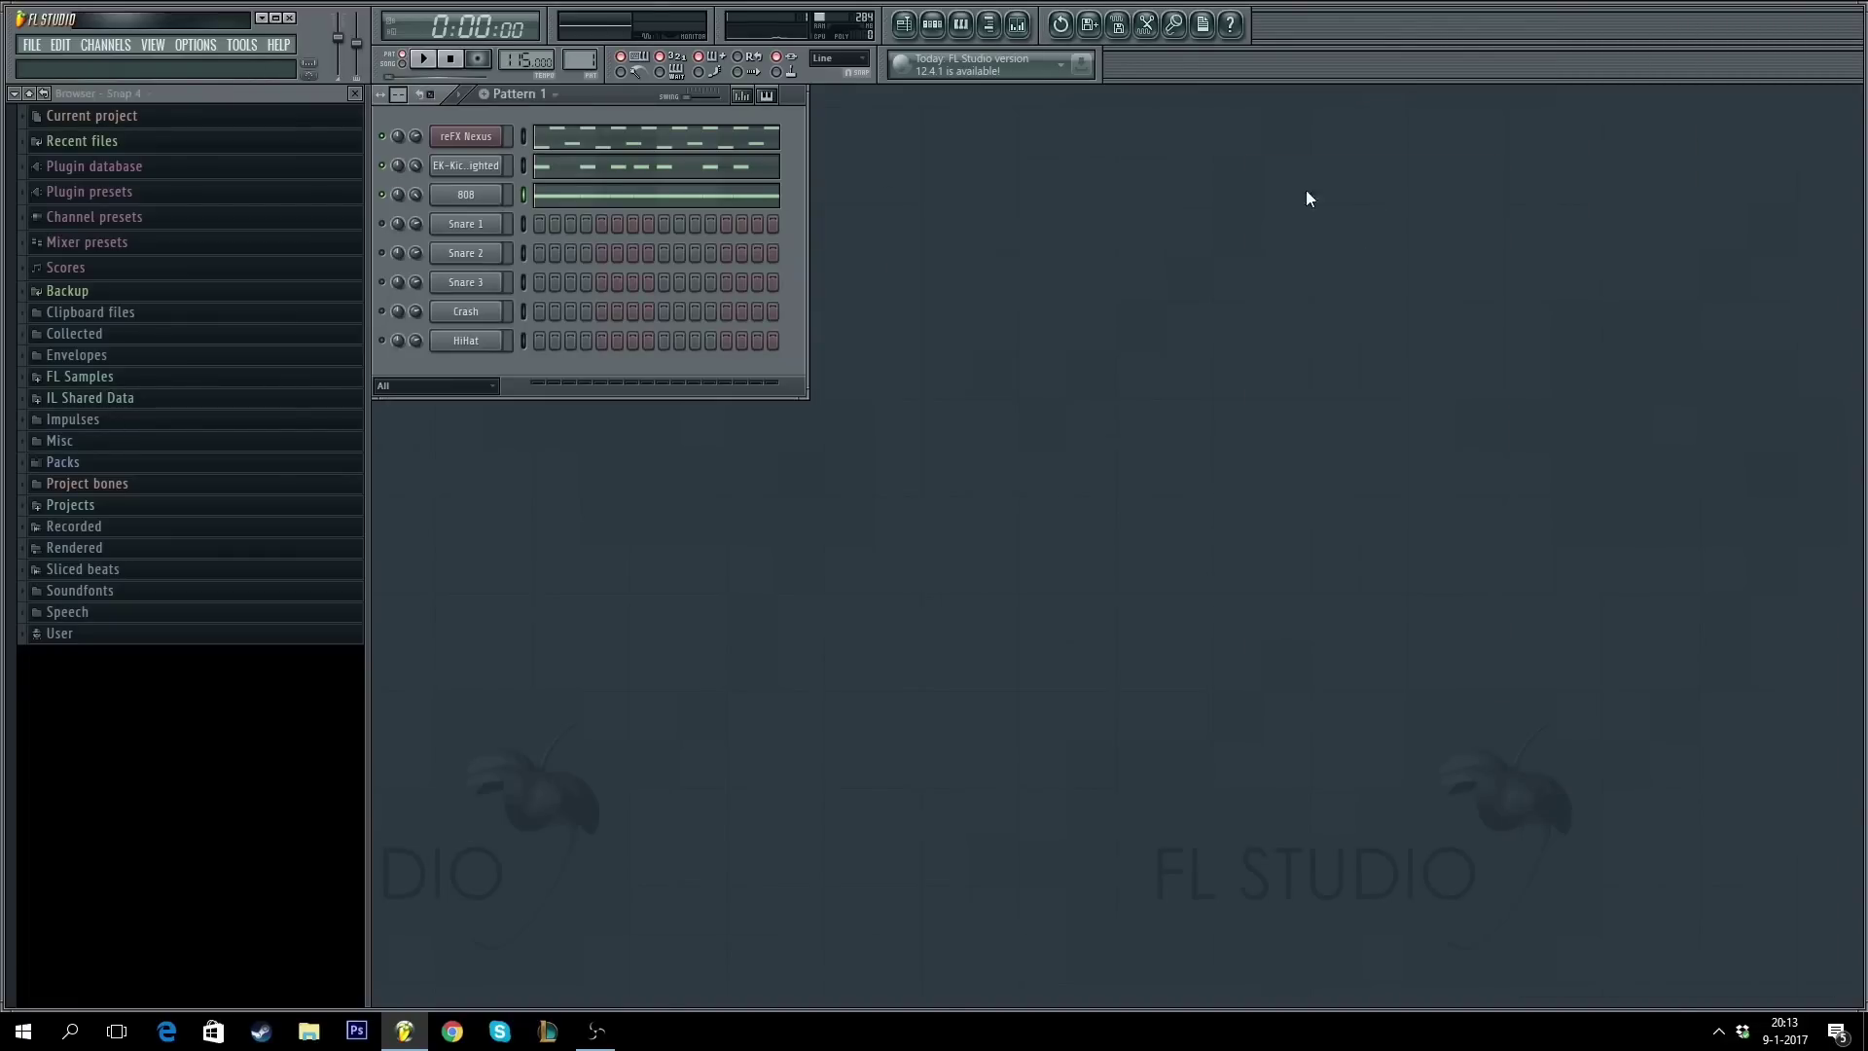
- Reopen the 808 mixer track and load Fruity Blood Overdrive in the first effect slot in place of Fruity Parametric EQ 2
left_click(486, 194)
left_click_drag(1381, 173, 1278, 172)
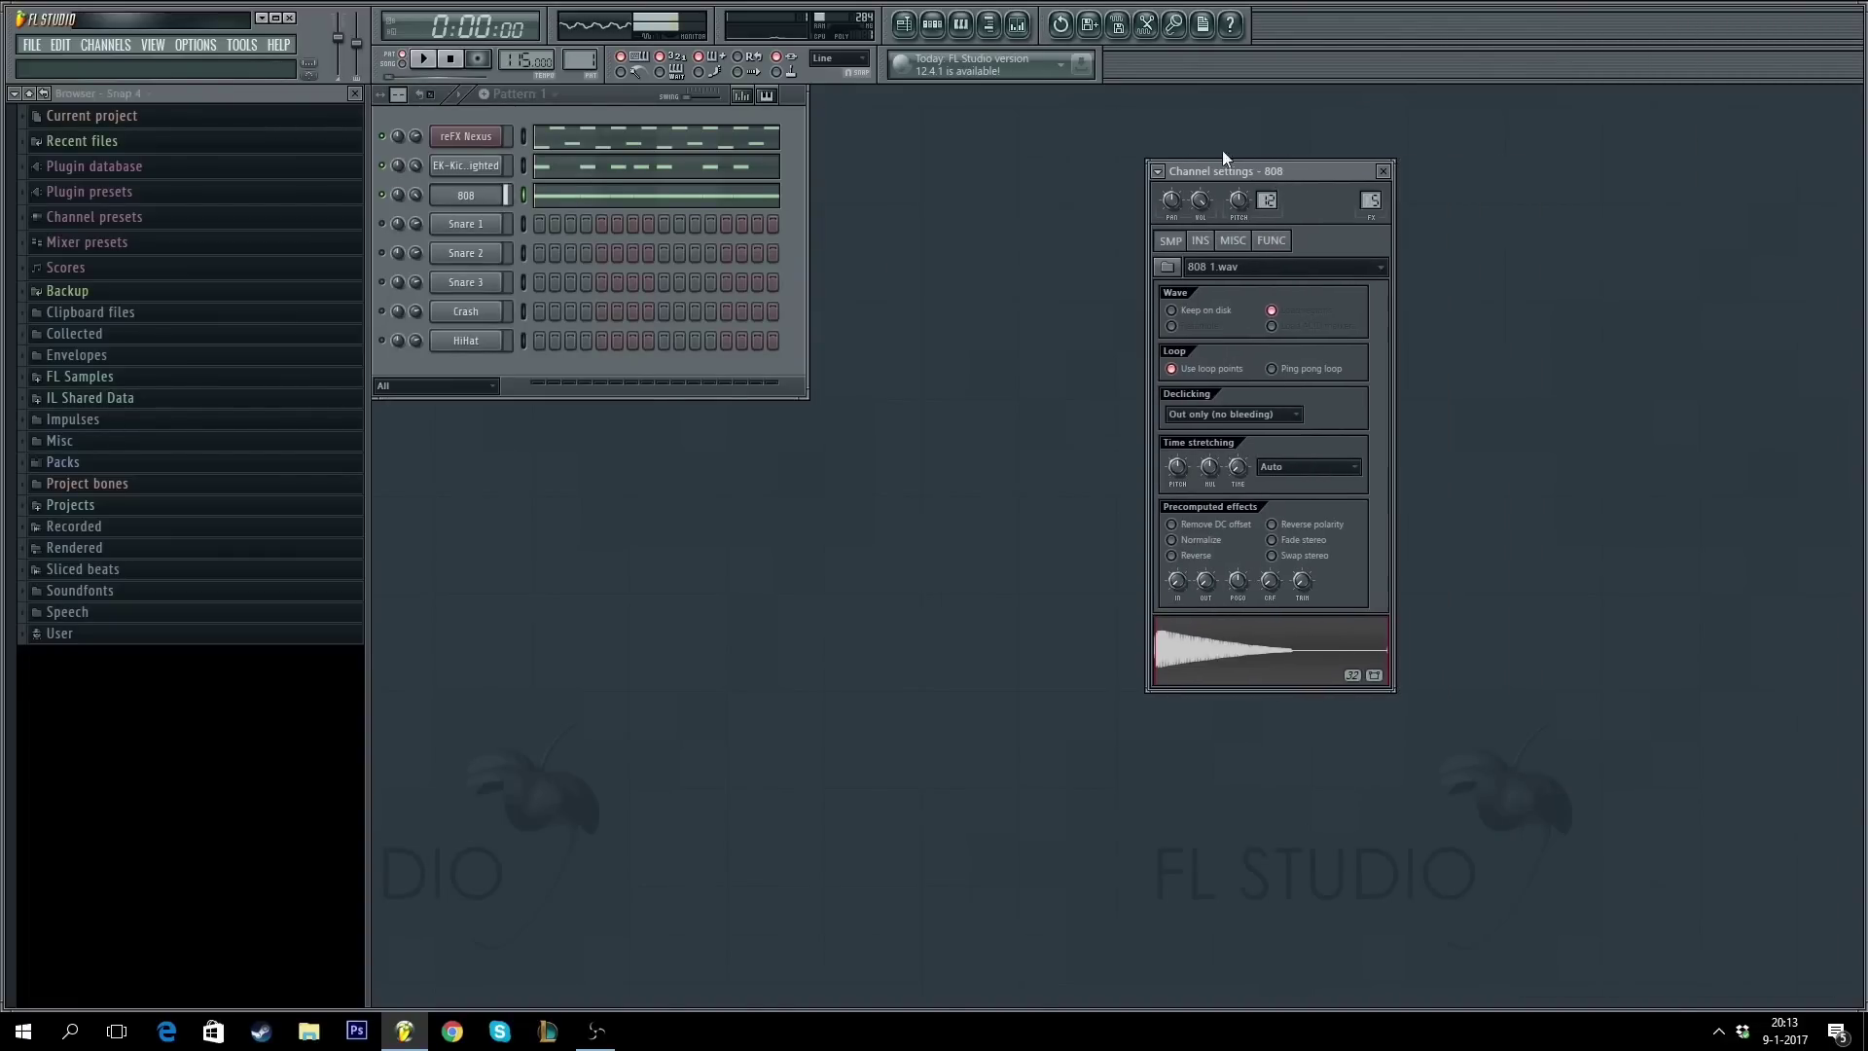
left_click(1016, 23)
left_click(1421, 176)
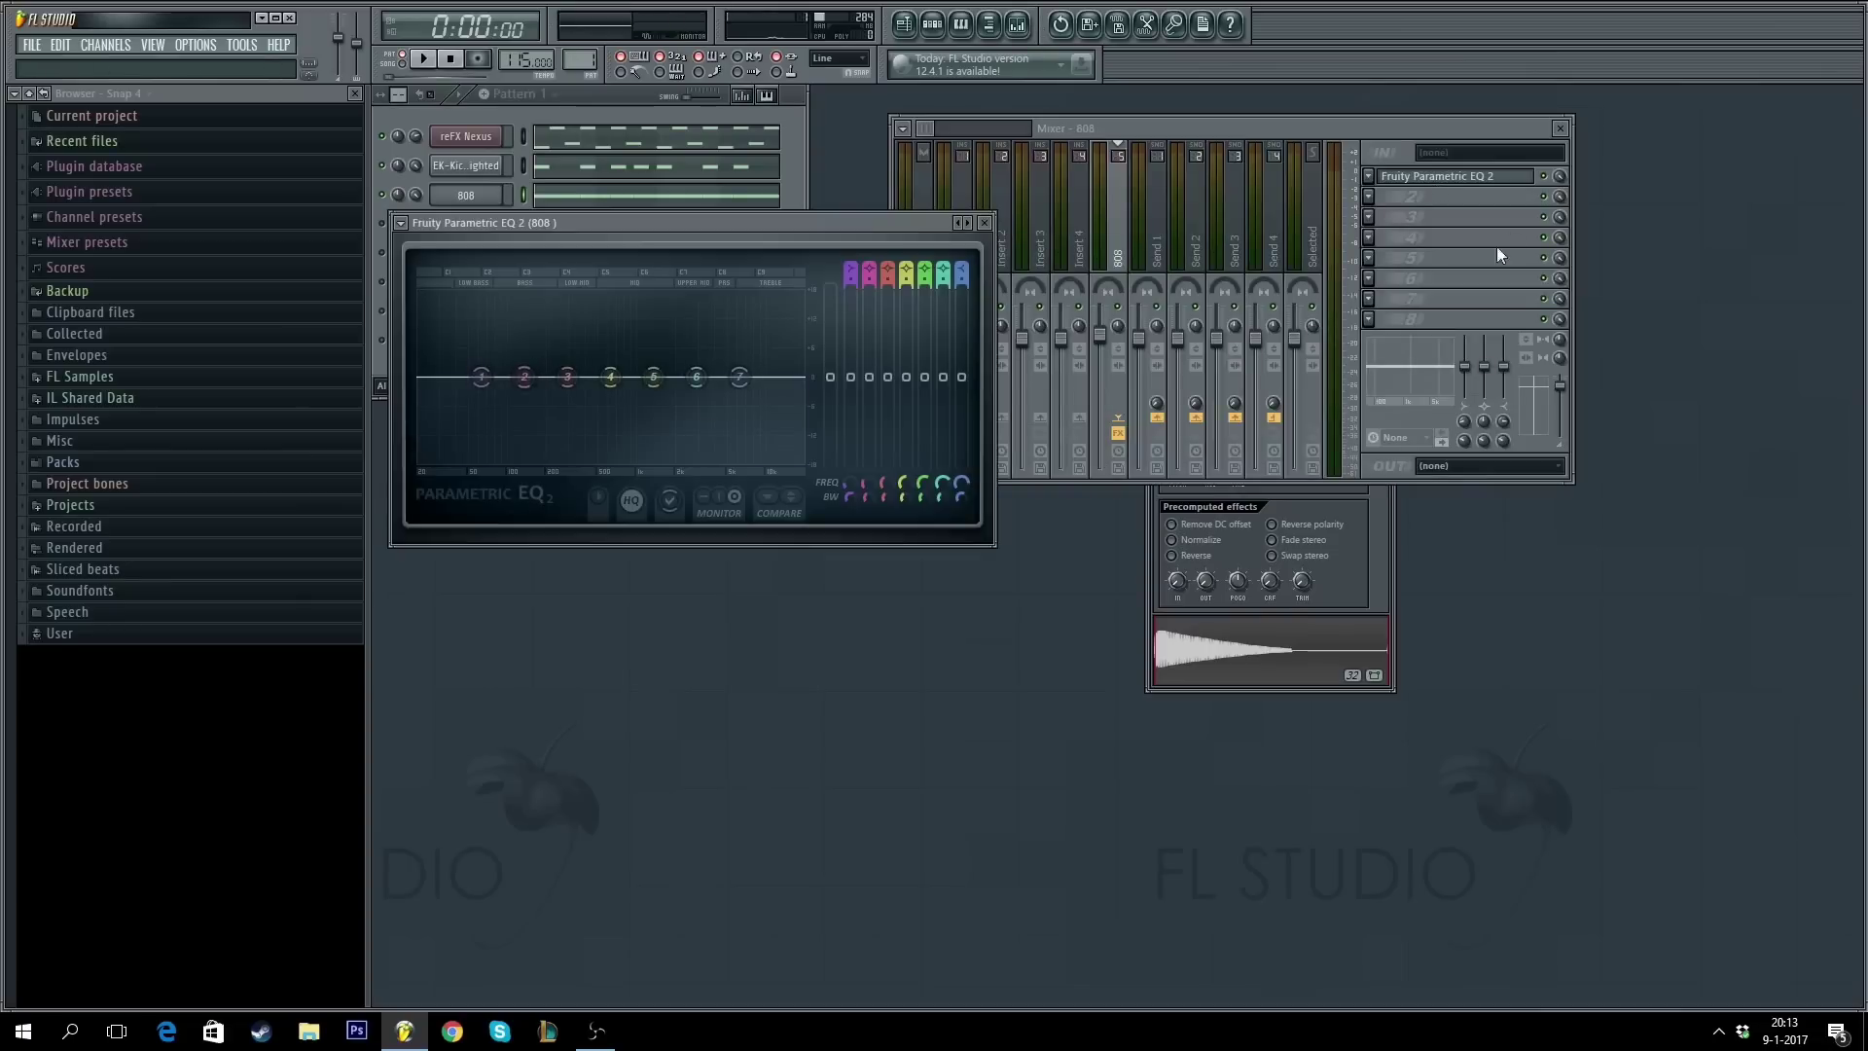
left_click(1369, 176)
mouse_move(1403, 195)
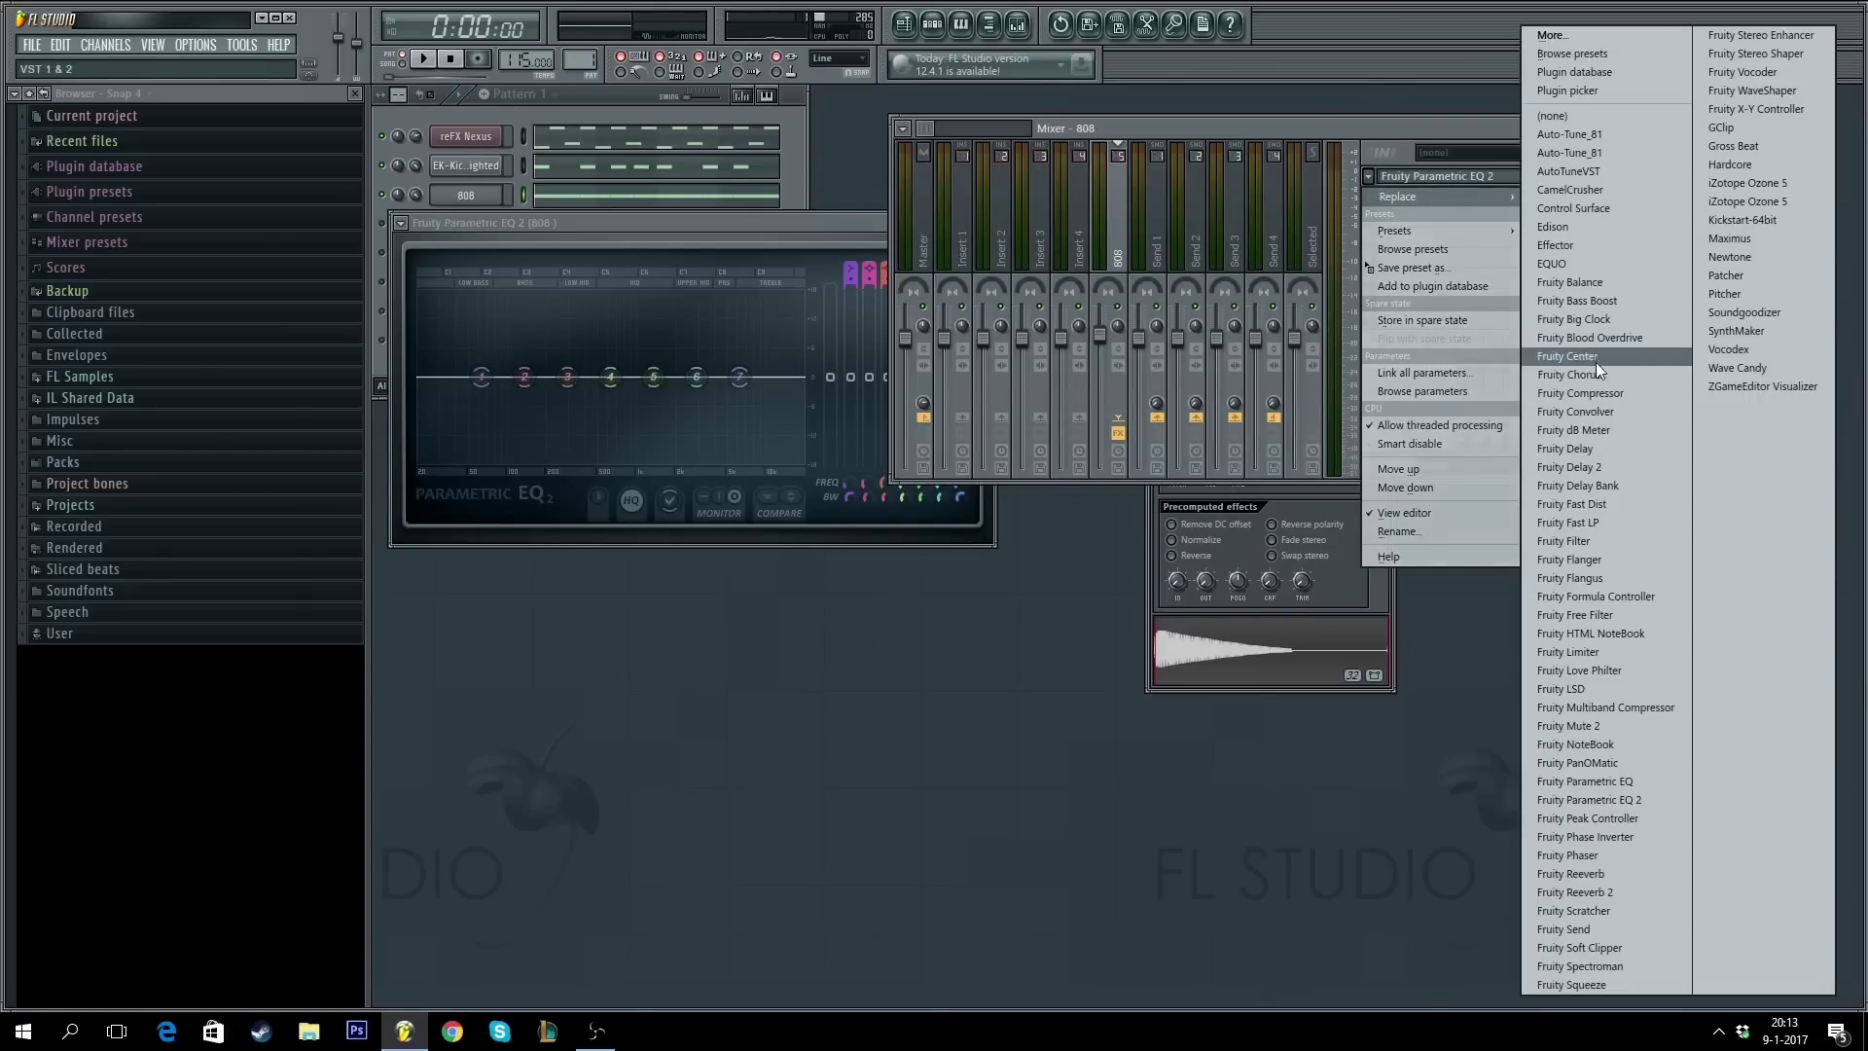
left_click(1603, 340)
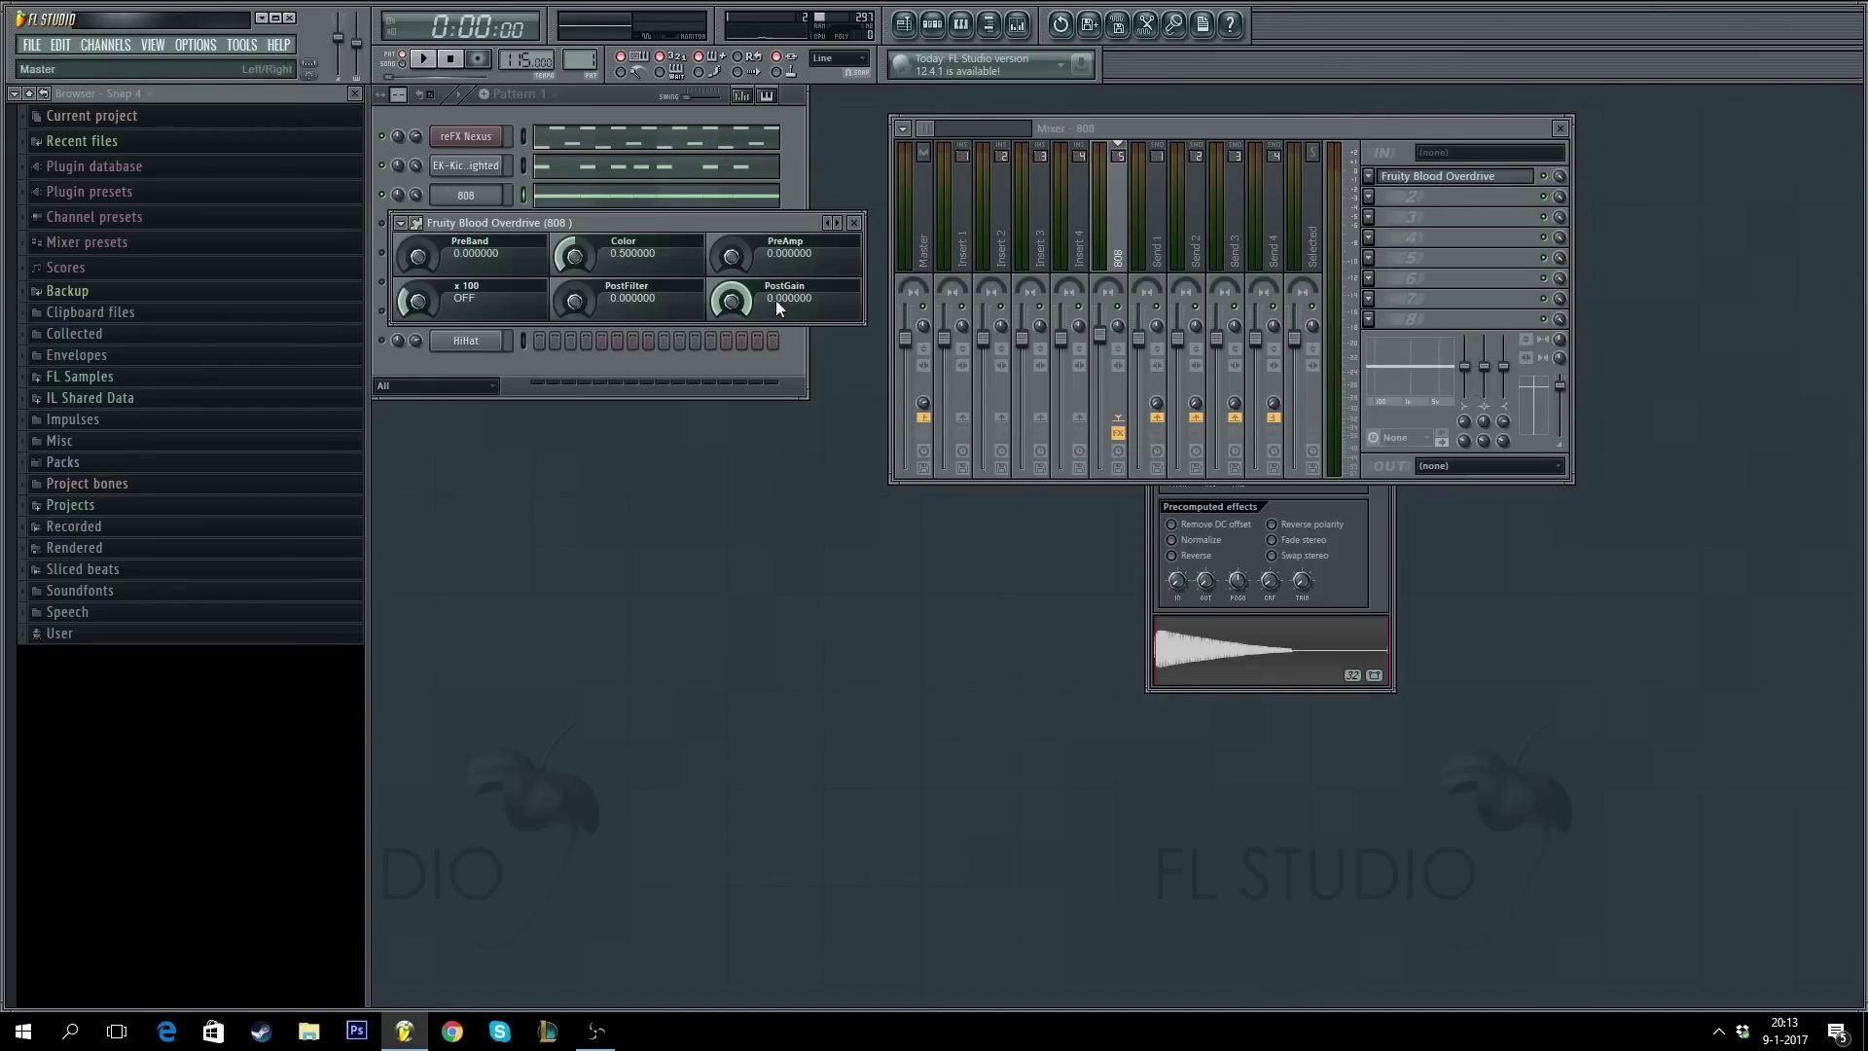
- In Fruity Blood Overdrive, lower PostGain to about -0.535, switch x100 on and set Color to about 0.738
left_click_drag(737, 282, 737, 300)
left_click_drag(418, 302, 418, 290)
left_click_drag(574, 255, 574, 241)
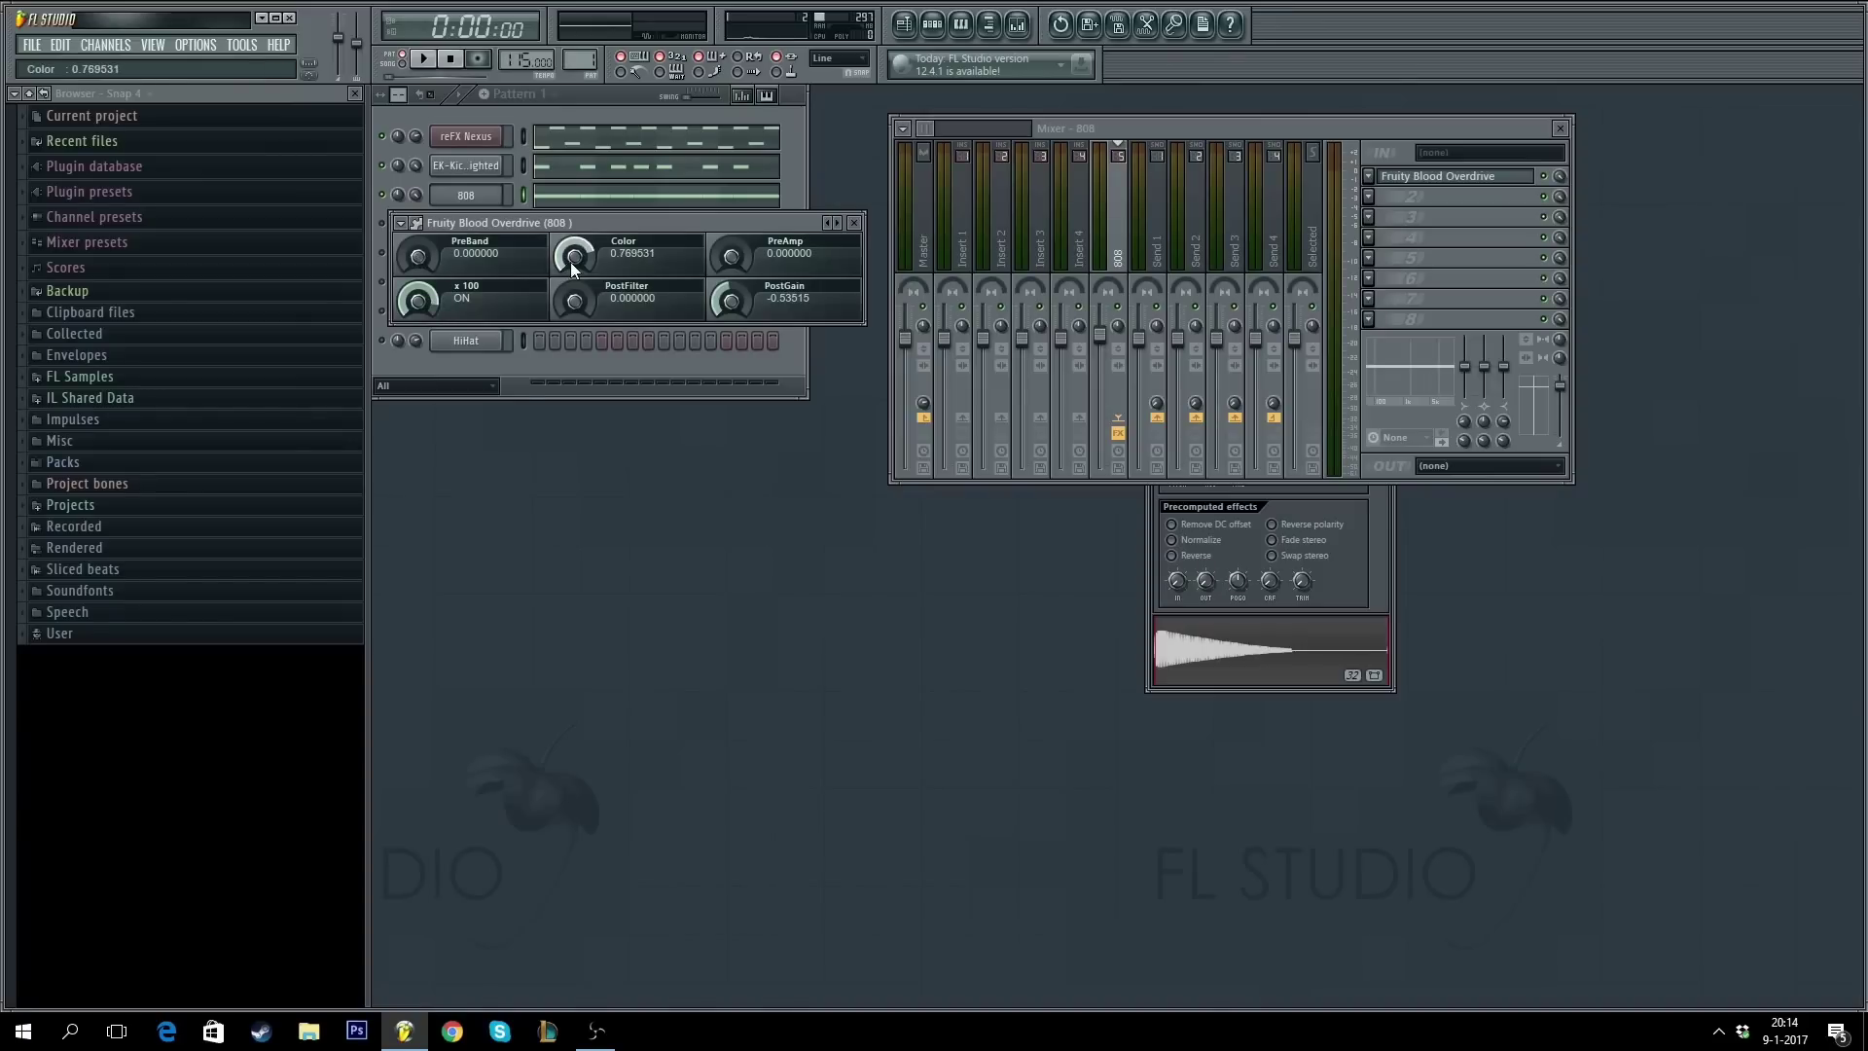
left_click_drag(588, 254, 588, 264)
- Raise the overdrive's PreAmp to about 0.12 while sounding an 808 note to check the distortion
left_click_drag(780, 223, 854, 331)
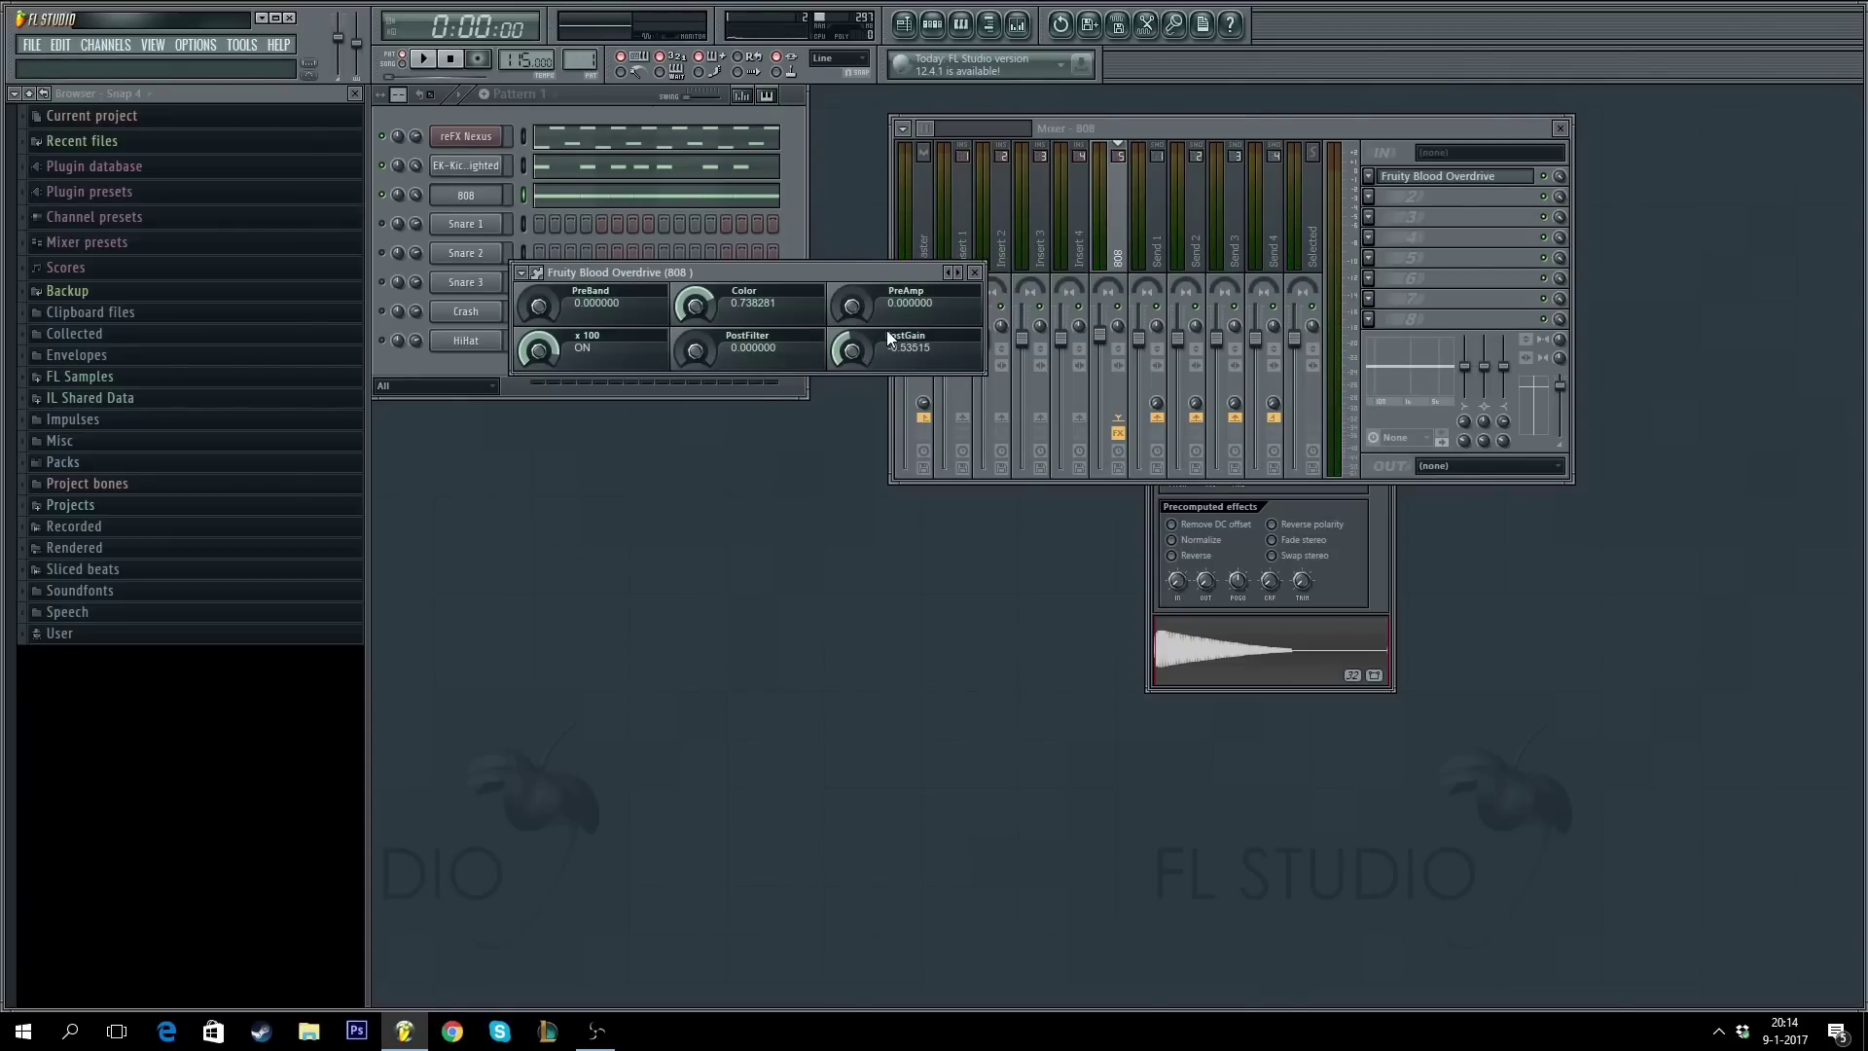
left_click_drag(838, 313, 849, 286)
mouse_move(848, 305)
left_mouse_down()
mouse_move(849, 323)
mouse_move(849, 263)
mouse_move(848, 299)
left_mouse_up()
scroll(854, 306, "down", 3)
key("z")
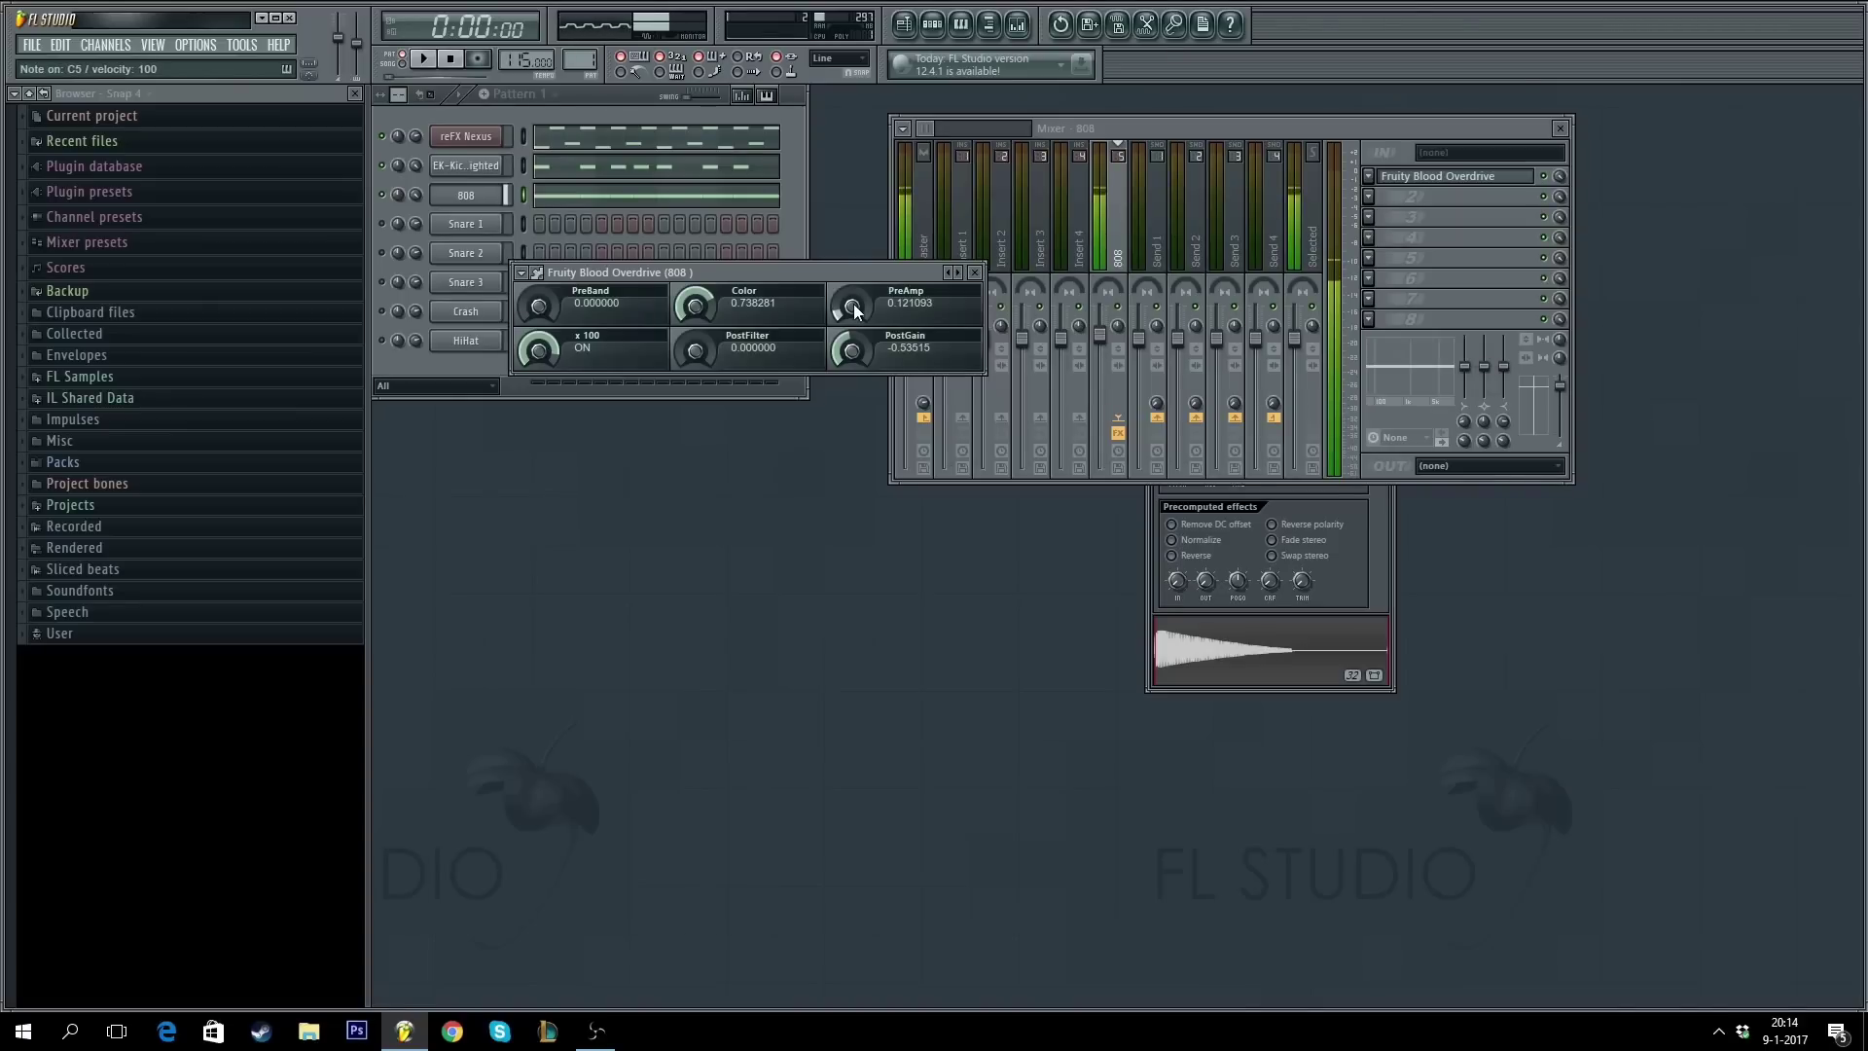
scroll(854, 303, "up", 1)
- Add Fruity Parametric EQ 2 to the 808 track's second effect slot and slightly boost its band 1 low shelf
left_click(1370, 207)
left_click(1625, 790)
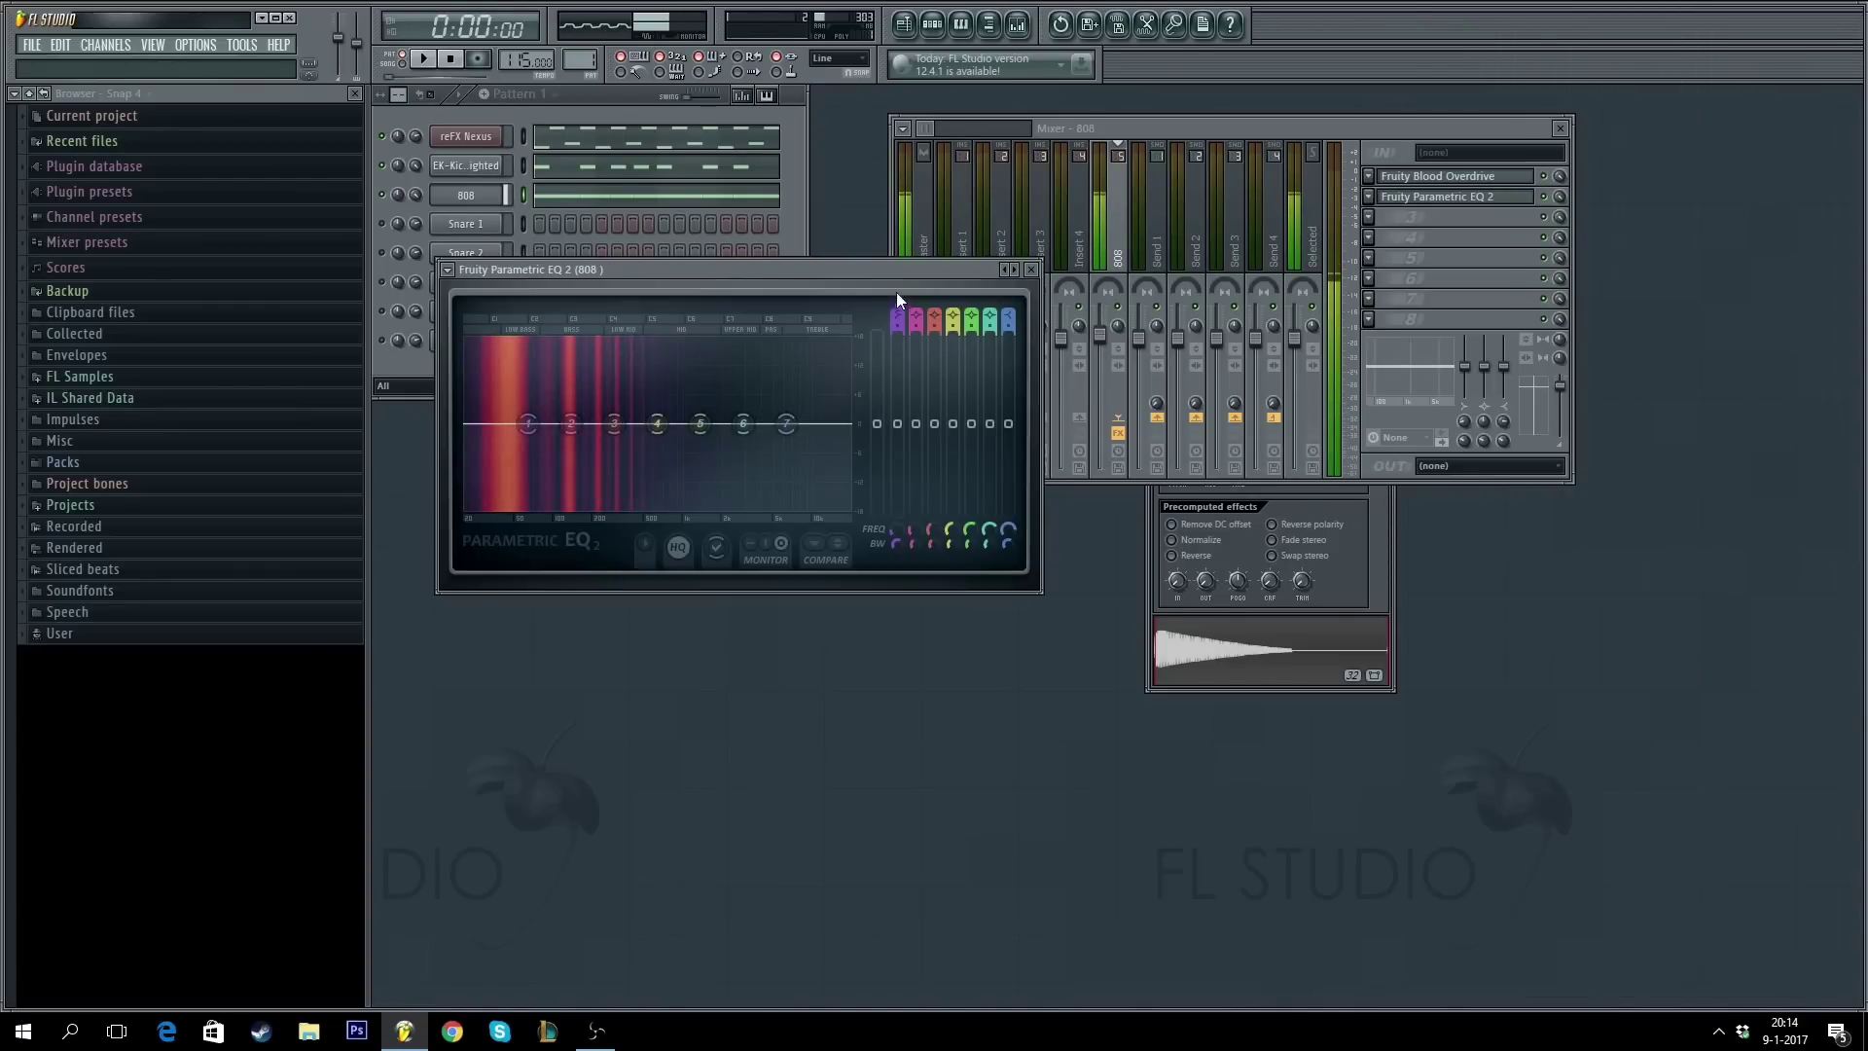
left_click_drag(886, 271, 953, 270)
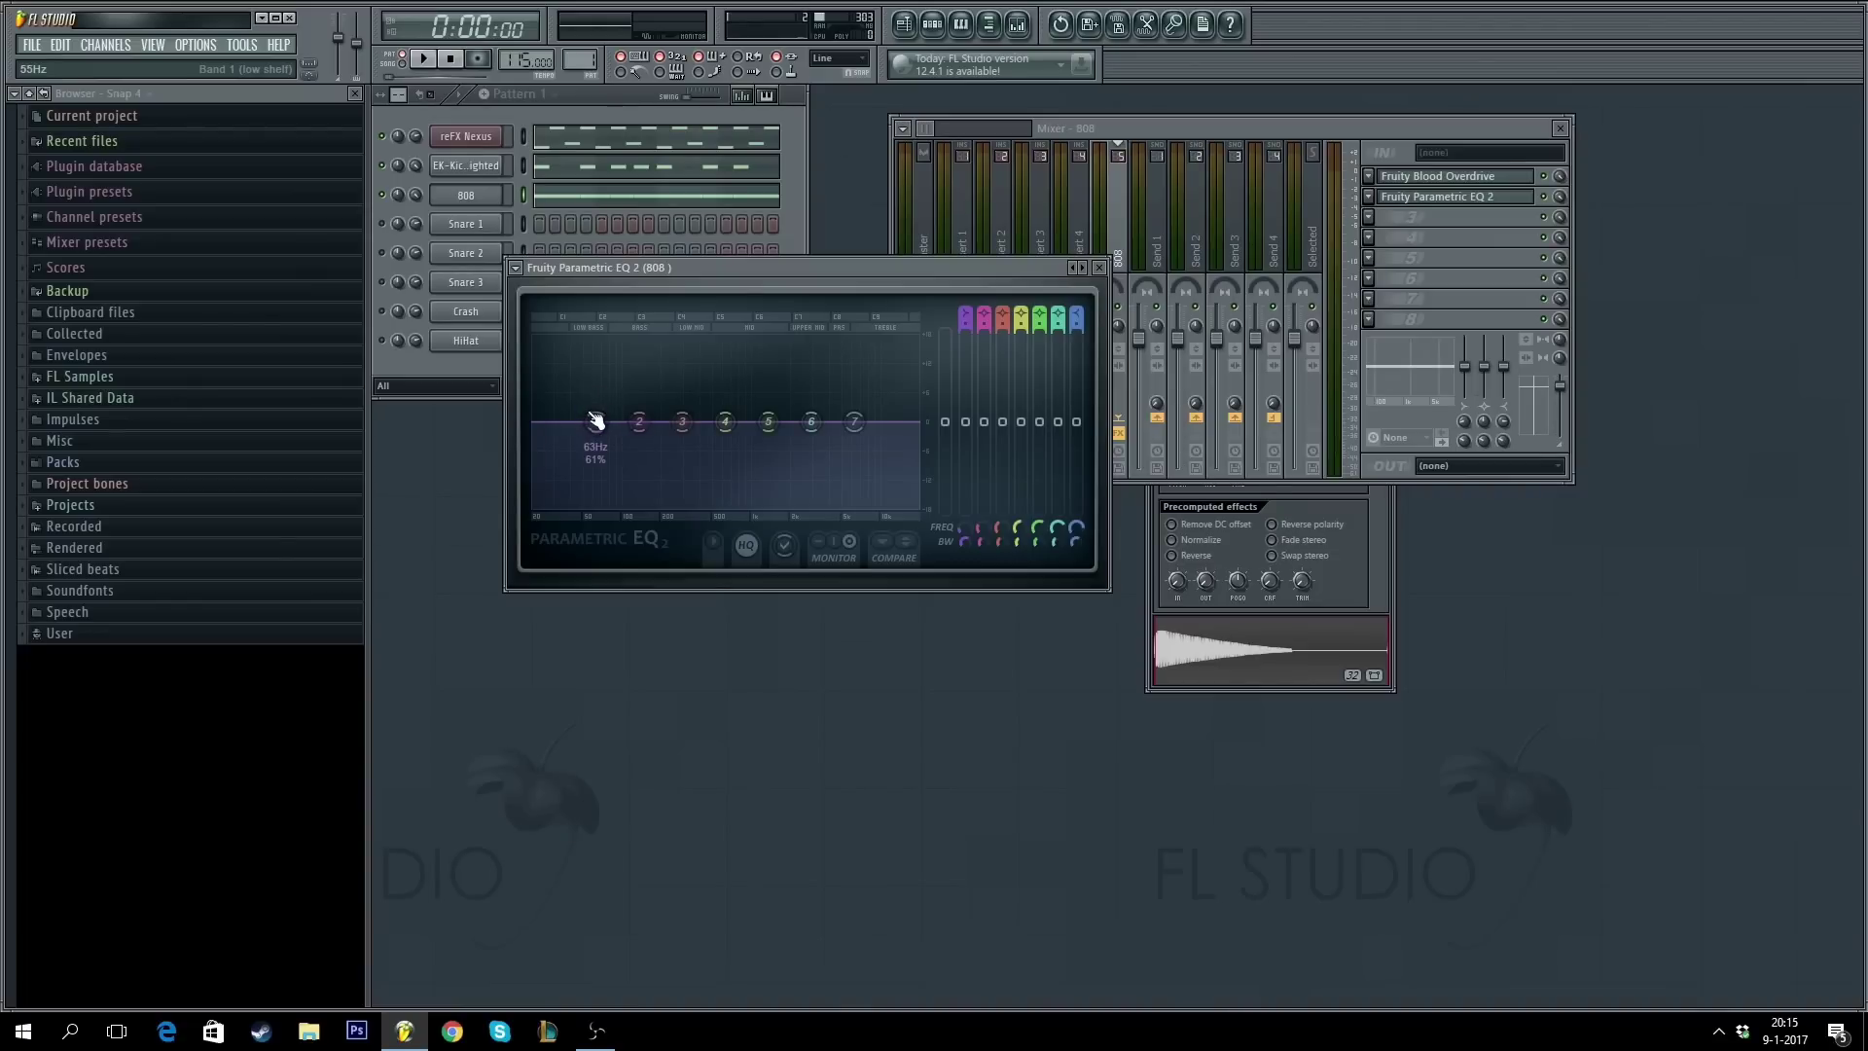
left_click_drag(595, 422, 614, 409)
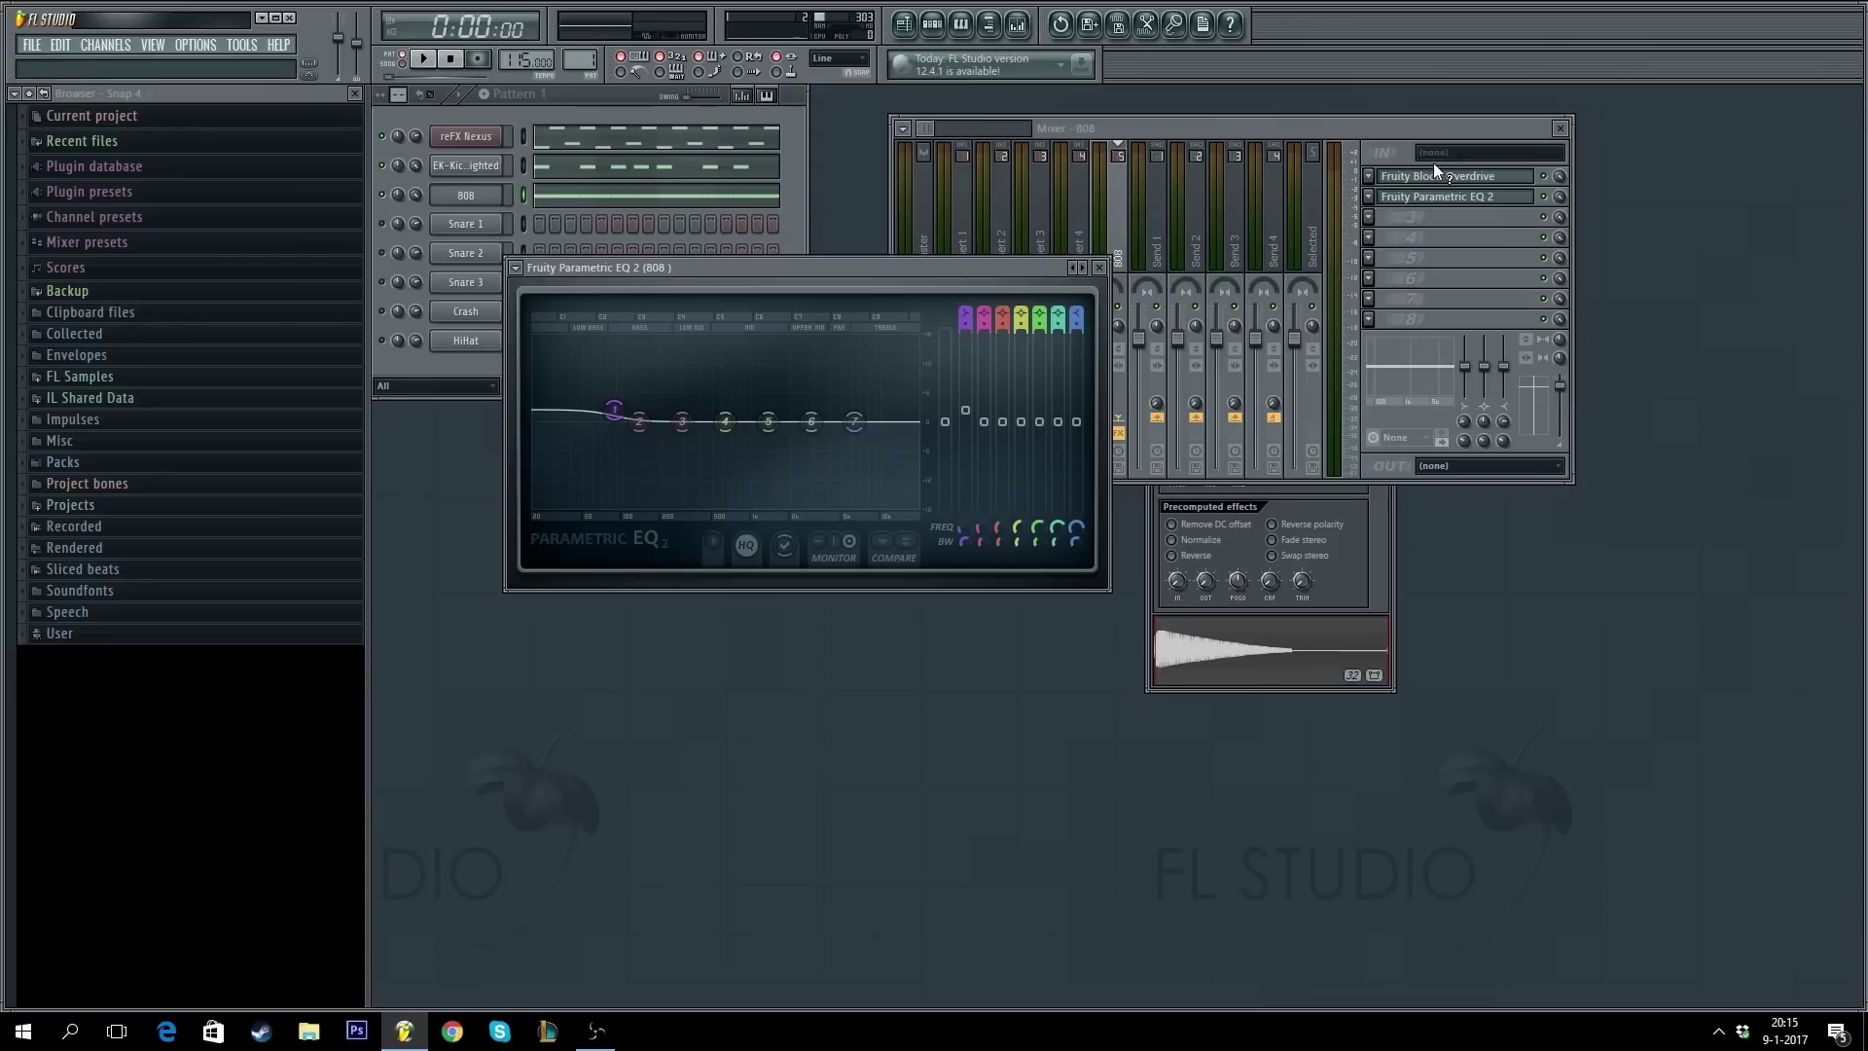
left_click_drag(615, 413, 616, 404)
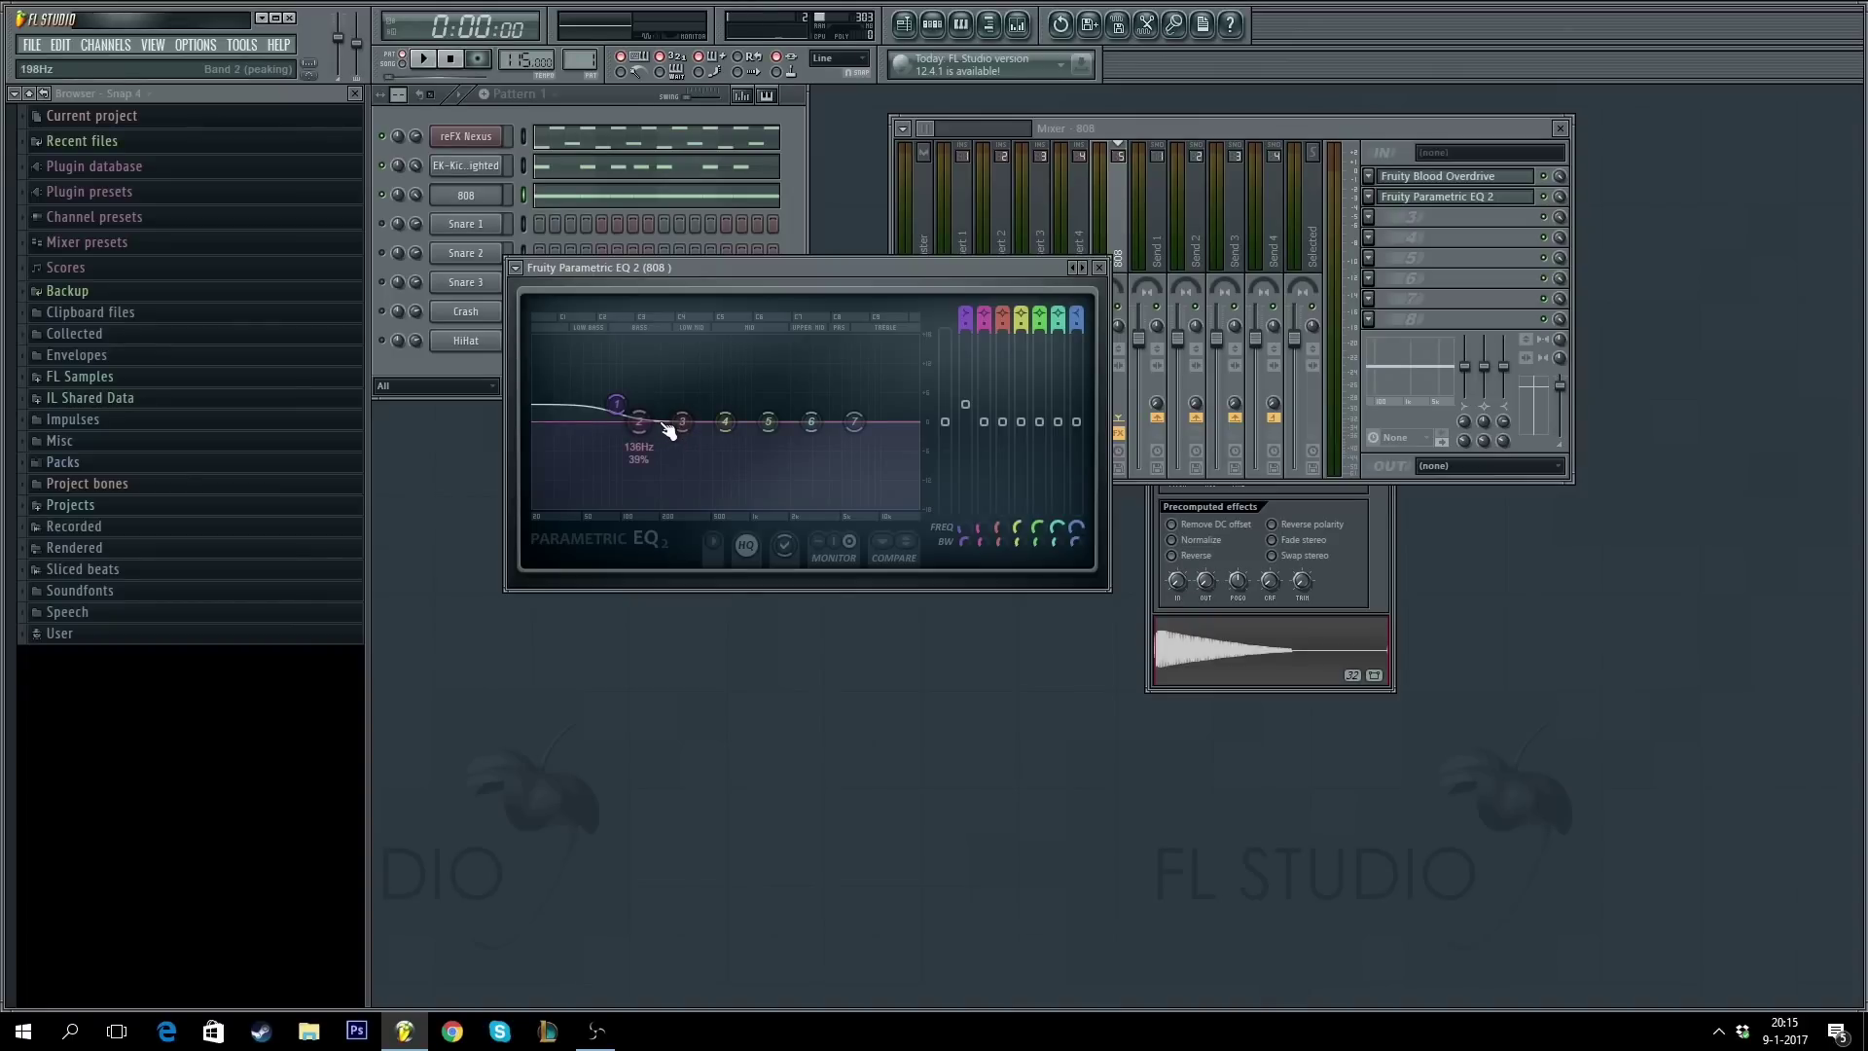
- Shape the 808's Fruity Parametric EQ 2 with slight boosts on bands 2 to 4 and a band 1 low-shelf boost at about 90 Hz
left_click_drag(856, 268, 874, 288)
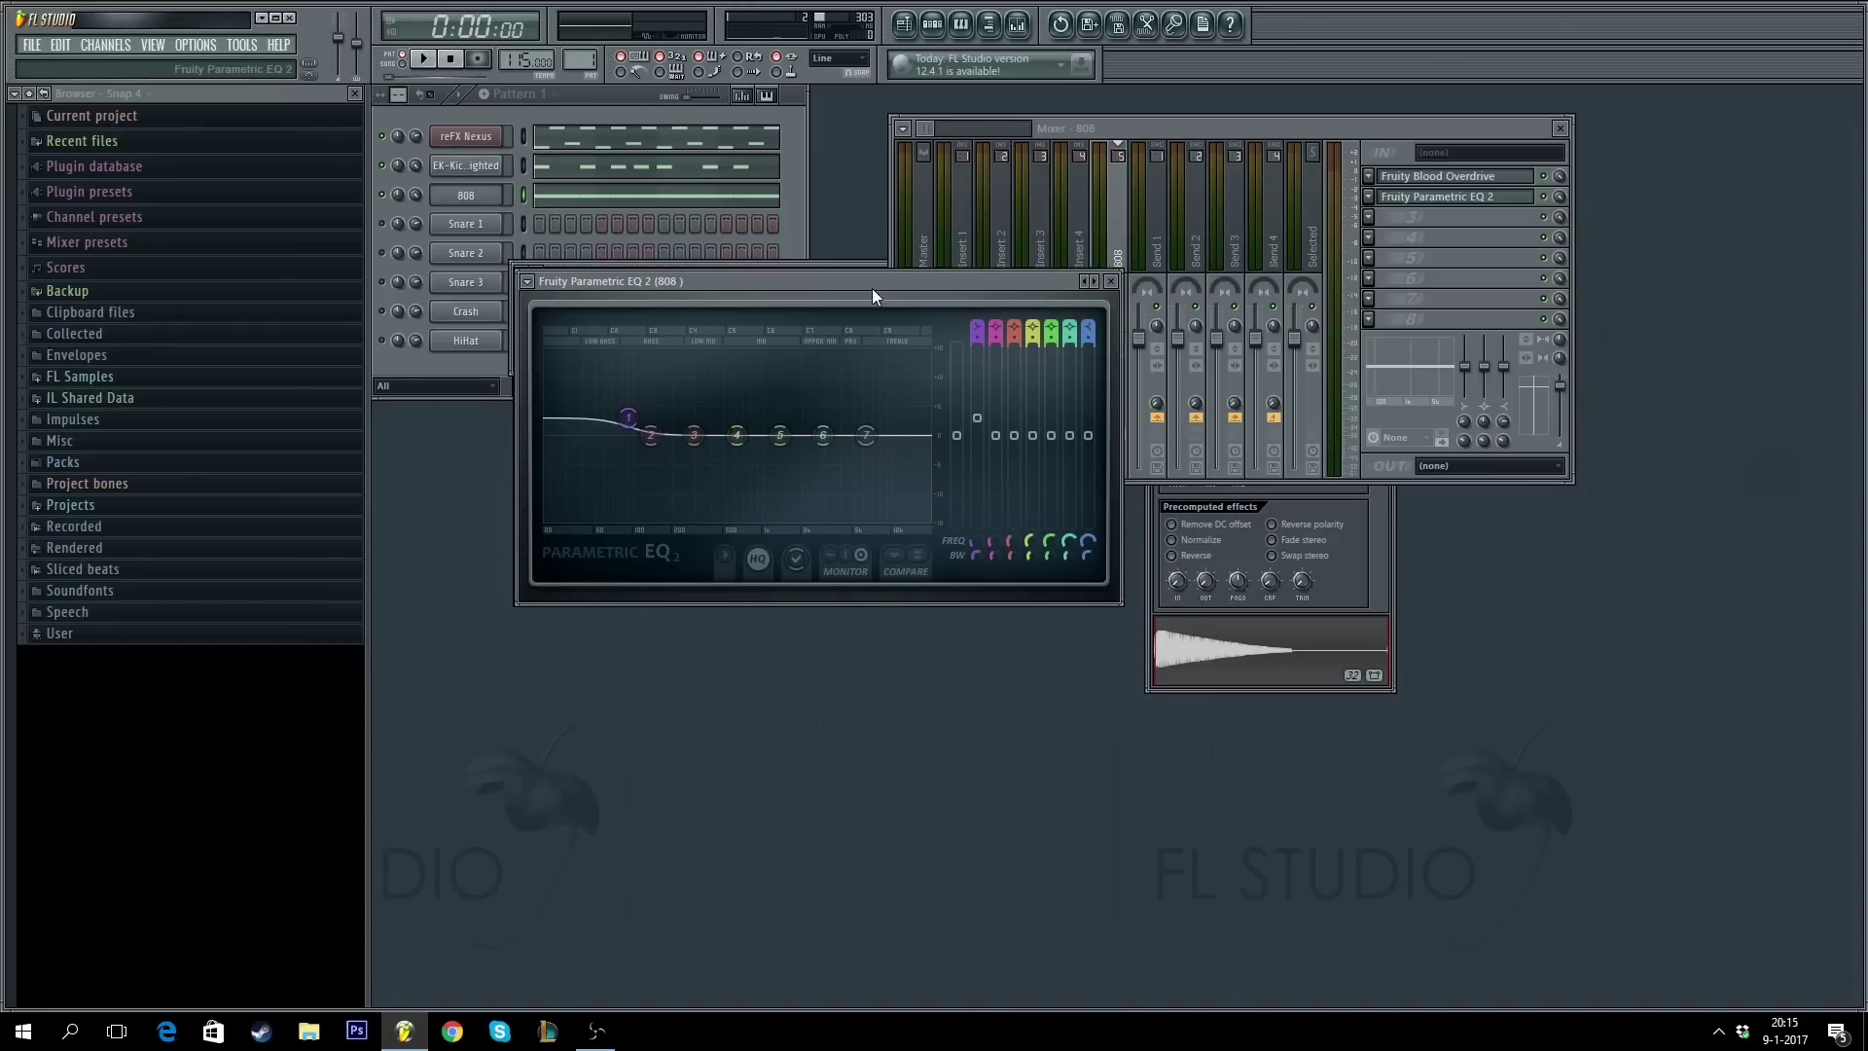
left_click_drag(656, 441, 743, 433)
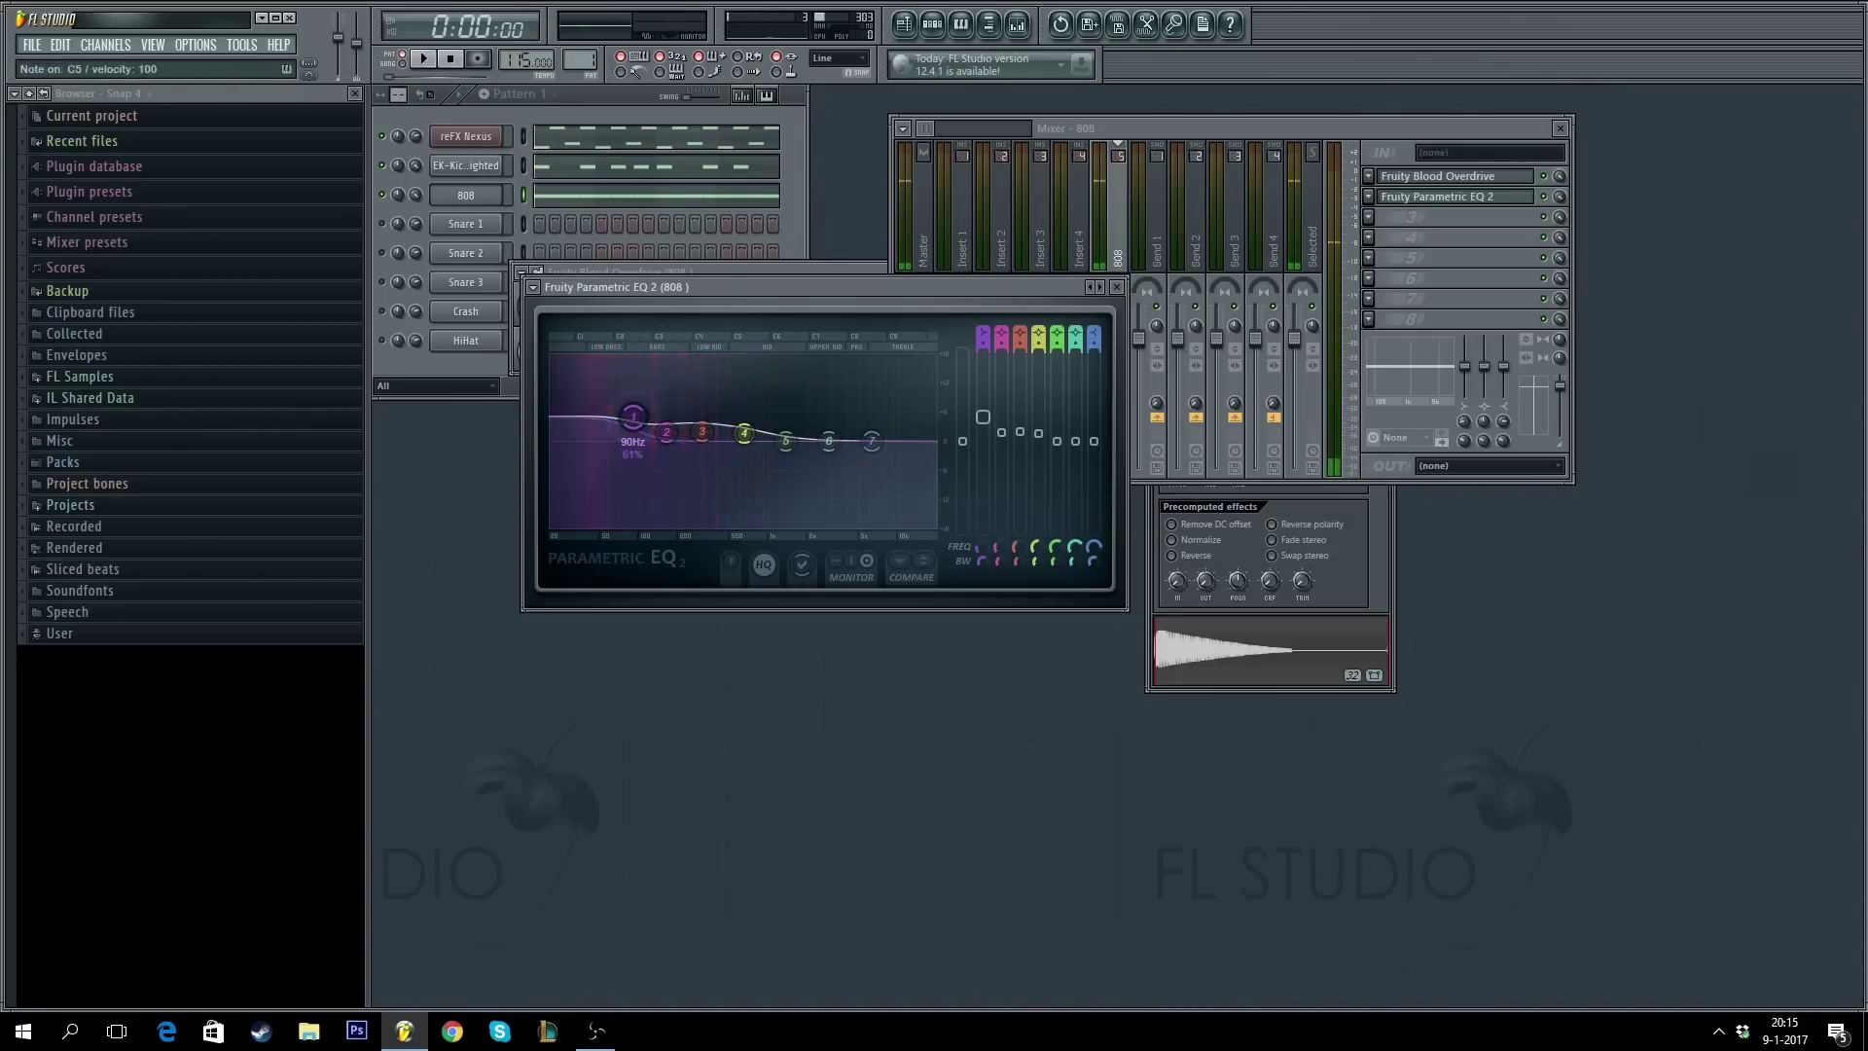
left_click_drag(634, 421, 634, 417)
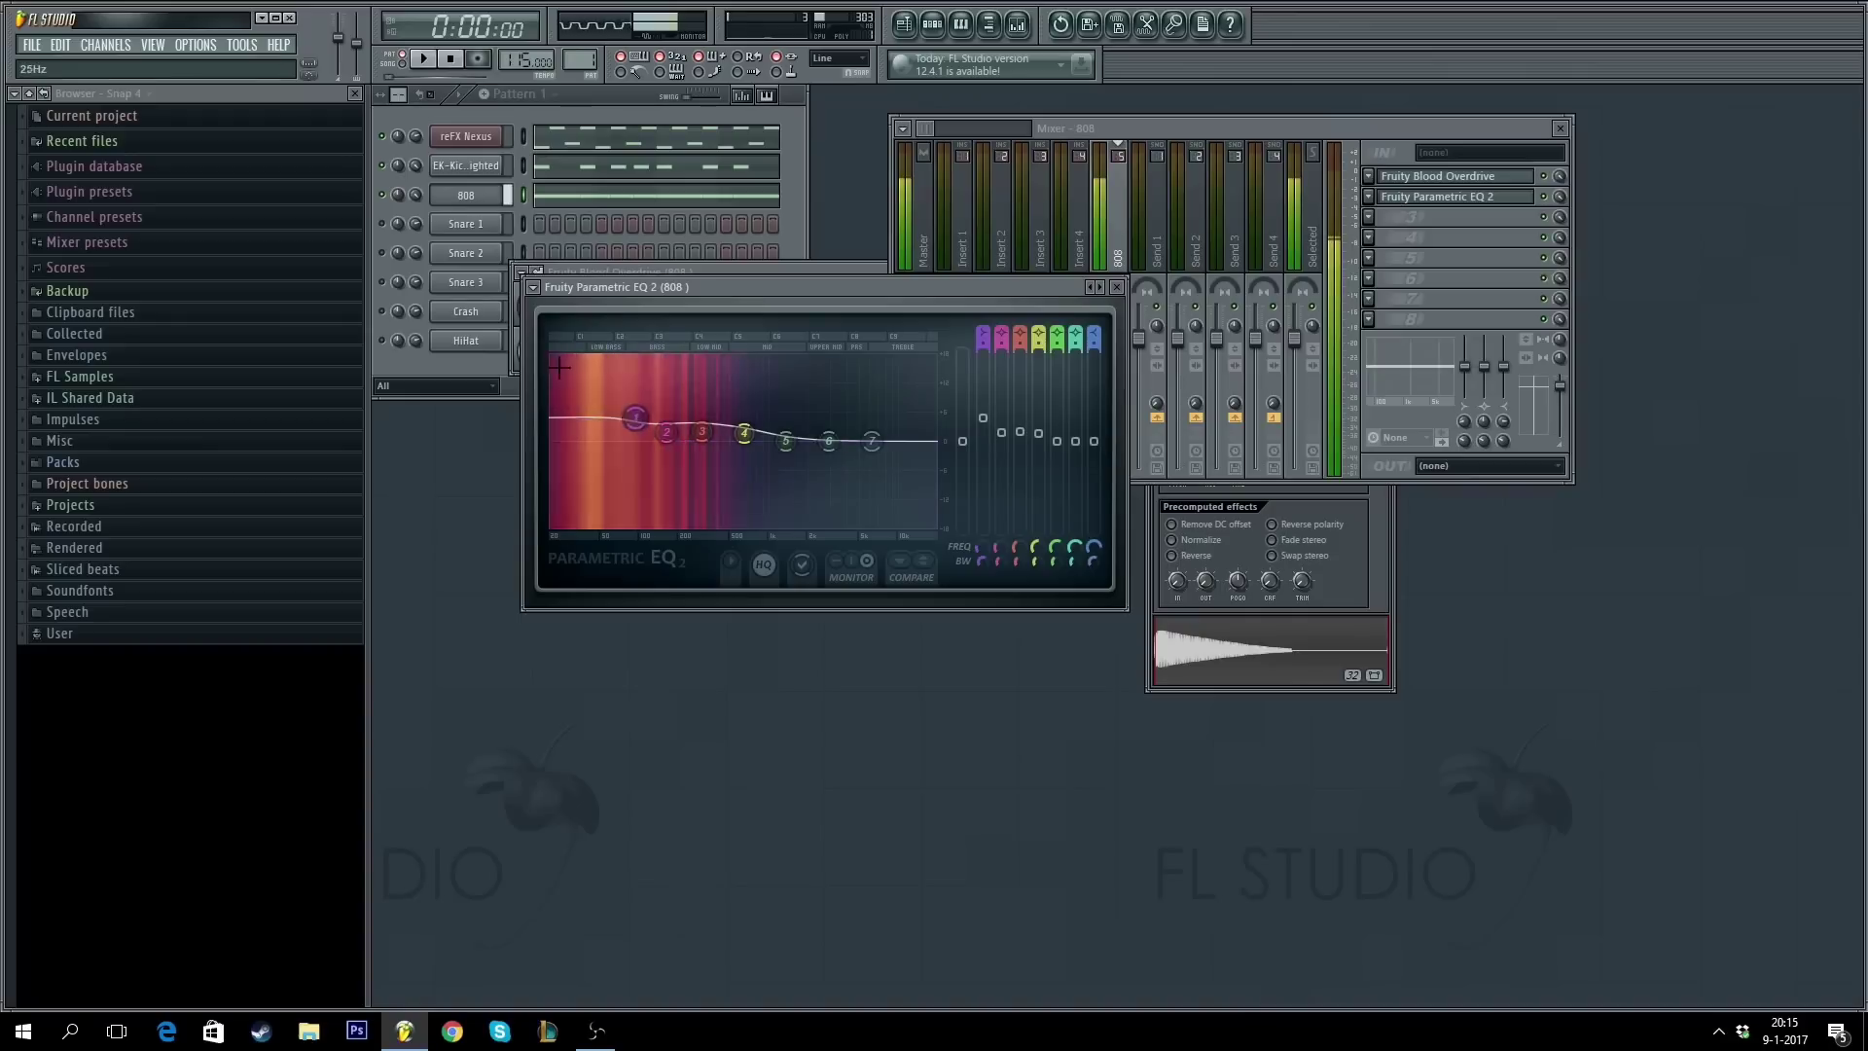
left_click(1193, 125)
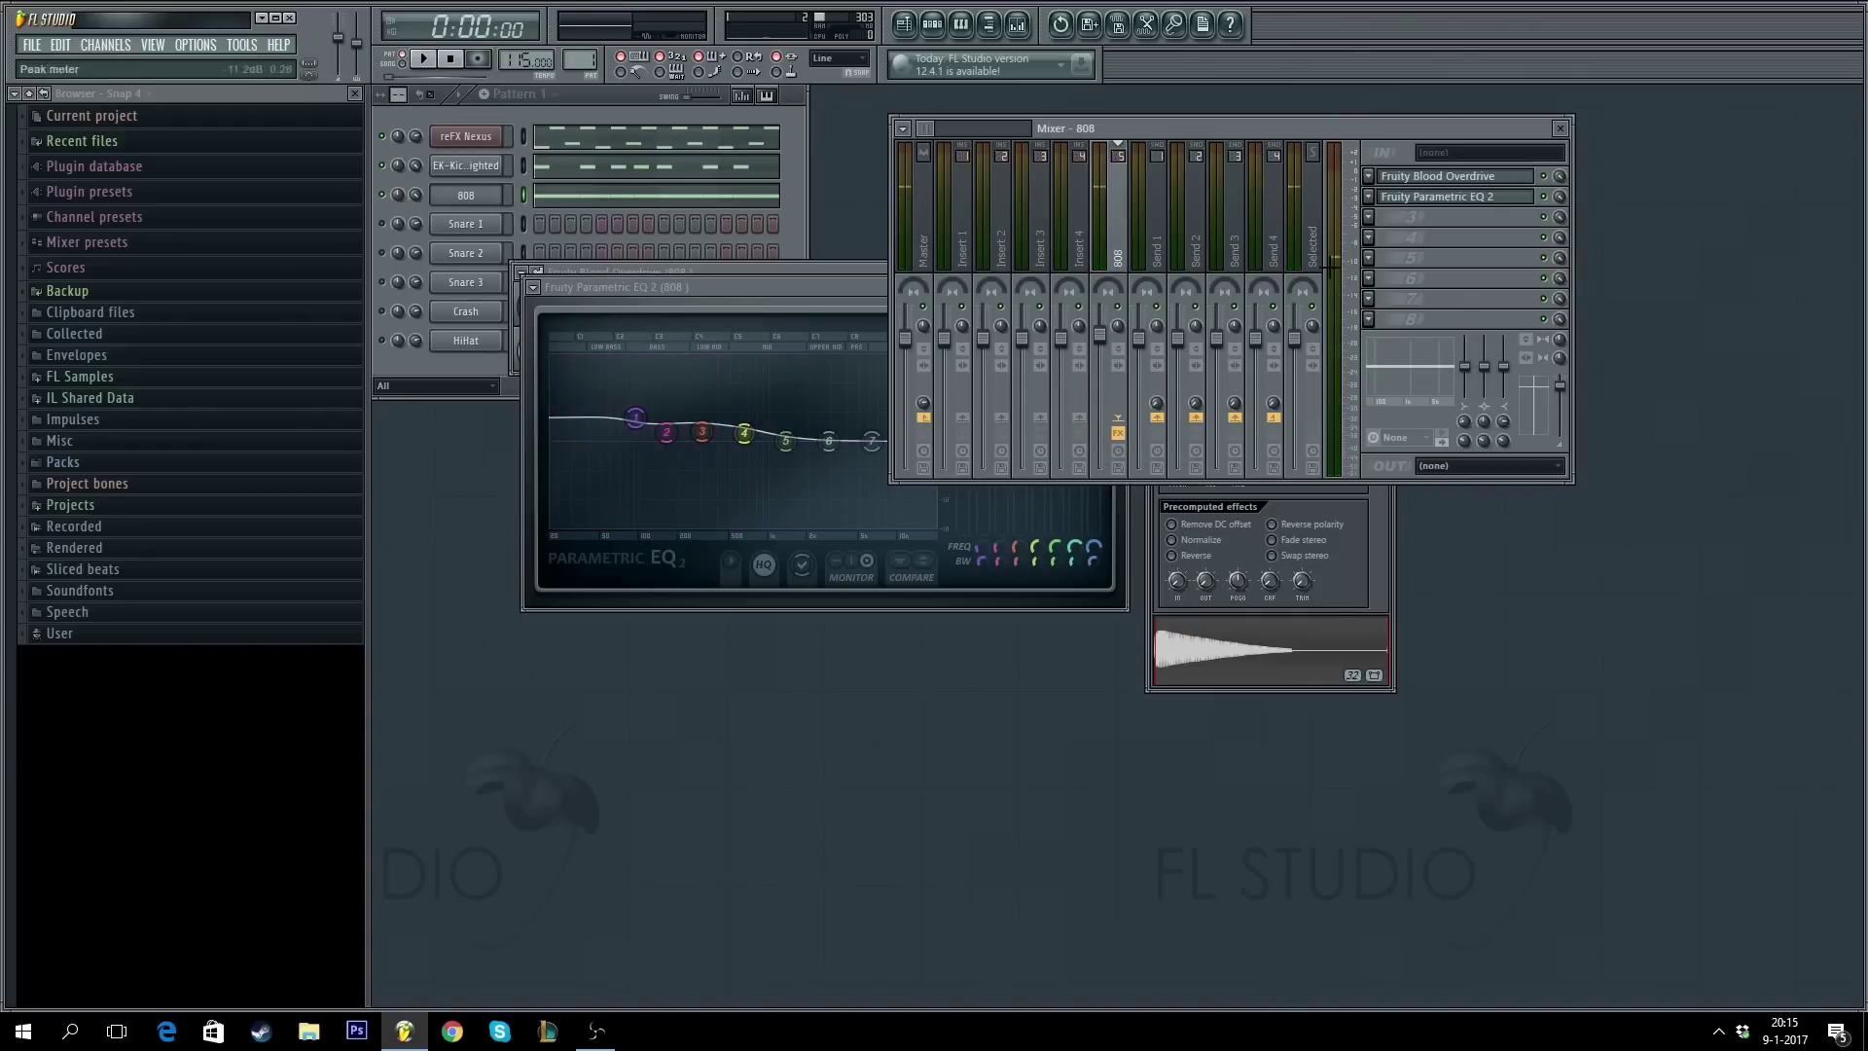
left_click(837, 286)
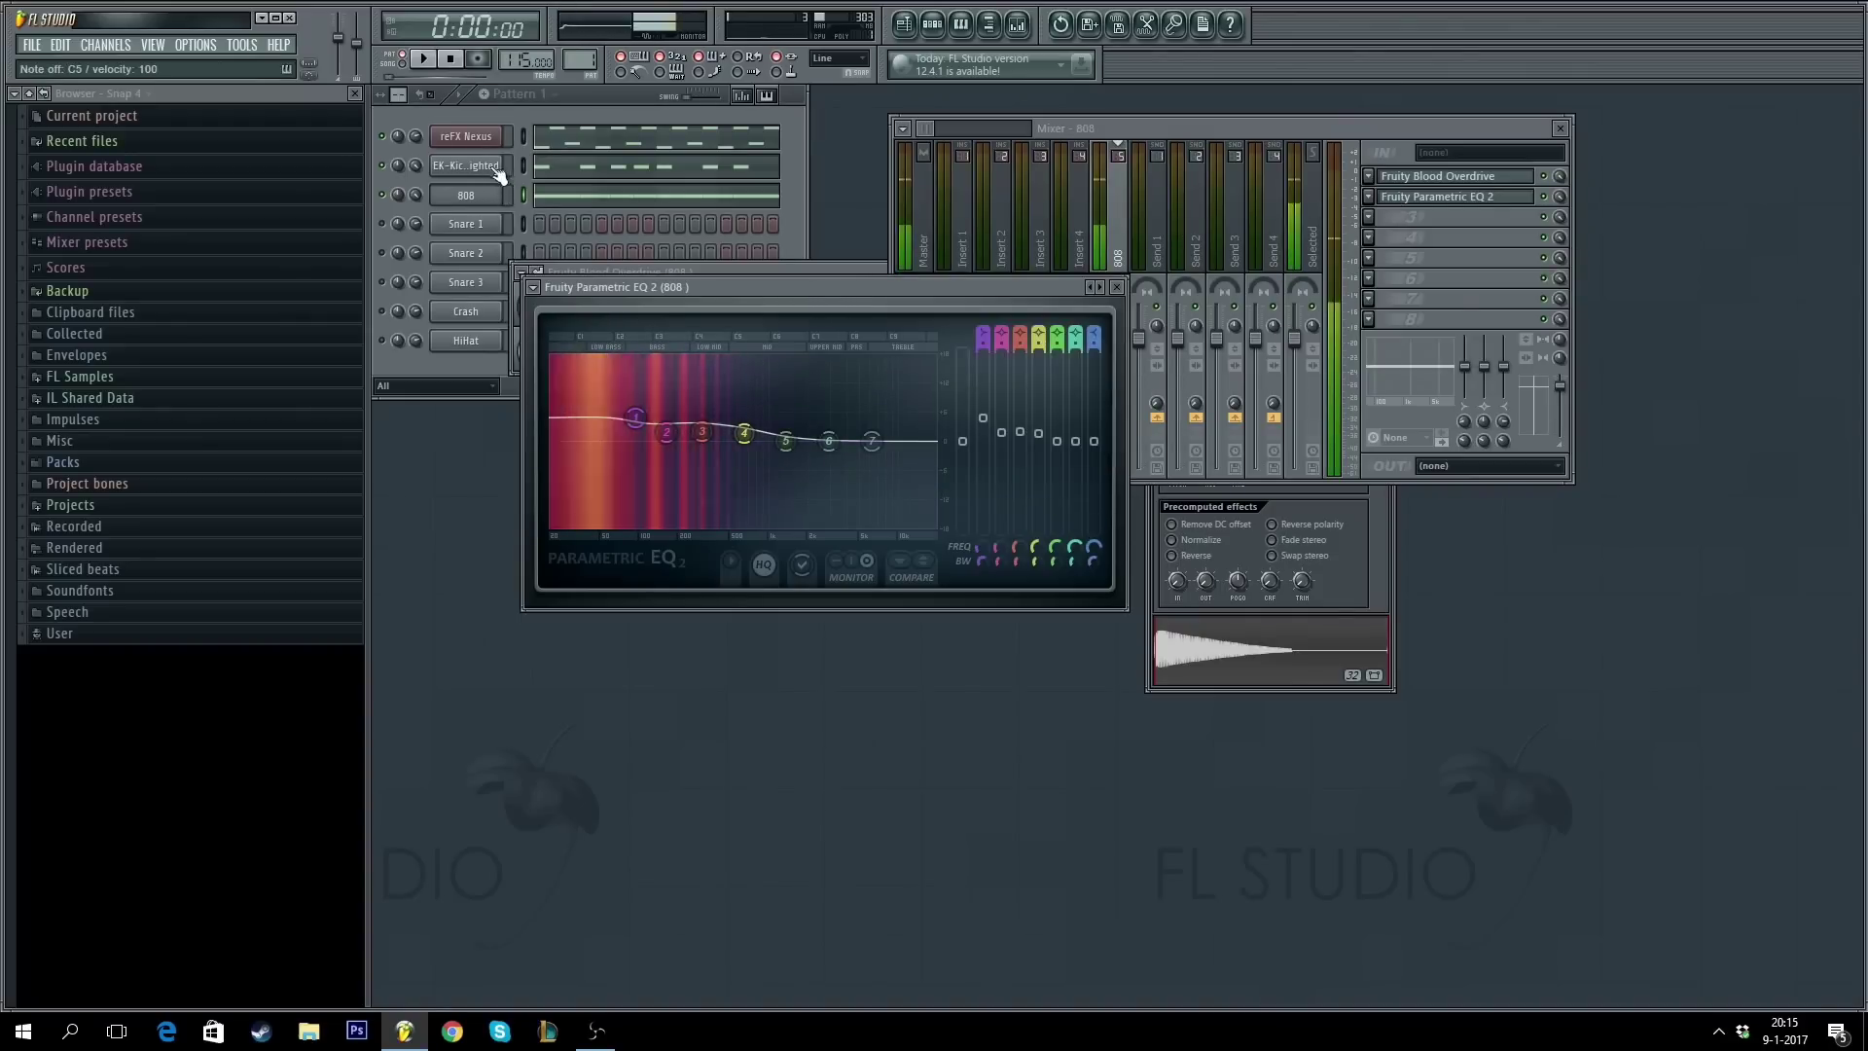
- Check the kick channel against the 808 and reopen the 808 track's Fruity Parametric EQ 2
left_click(467, 168)
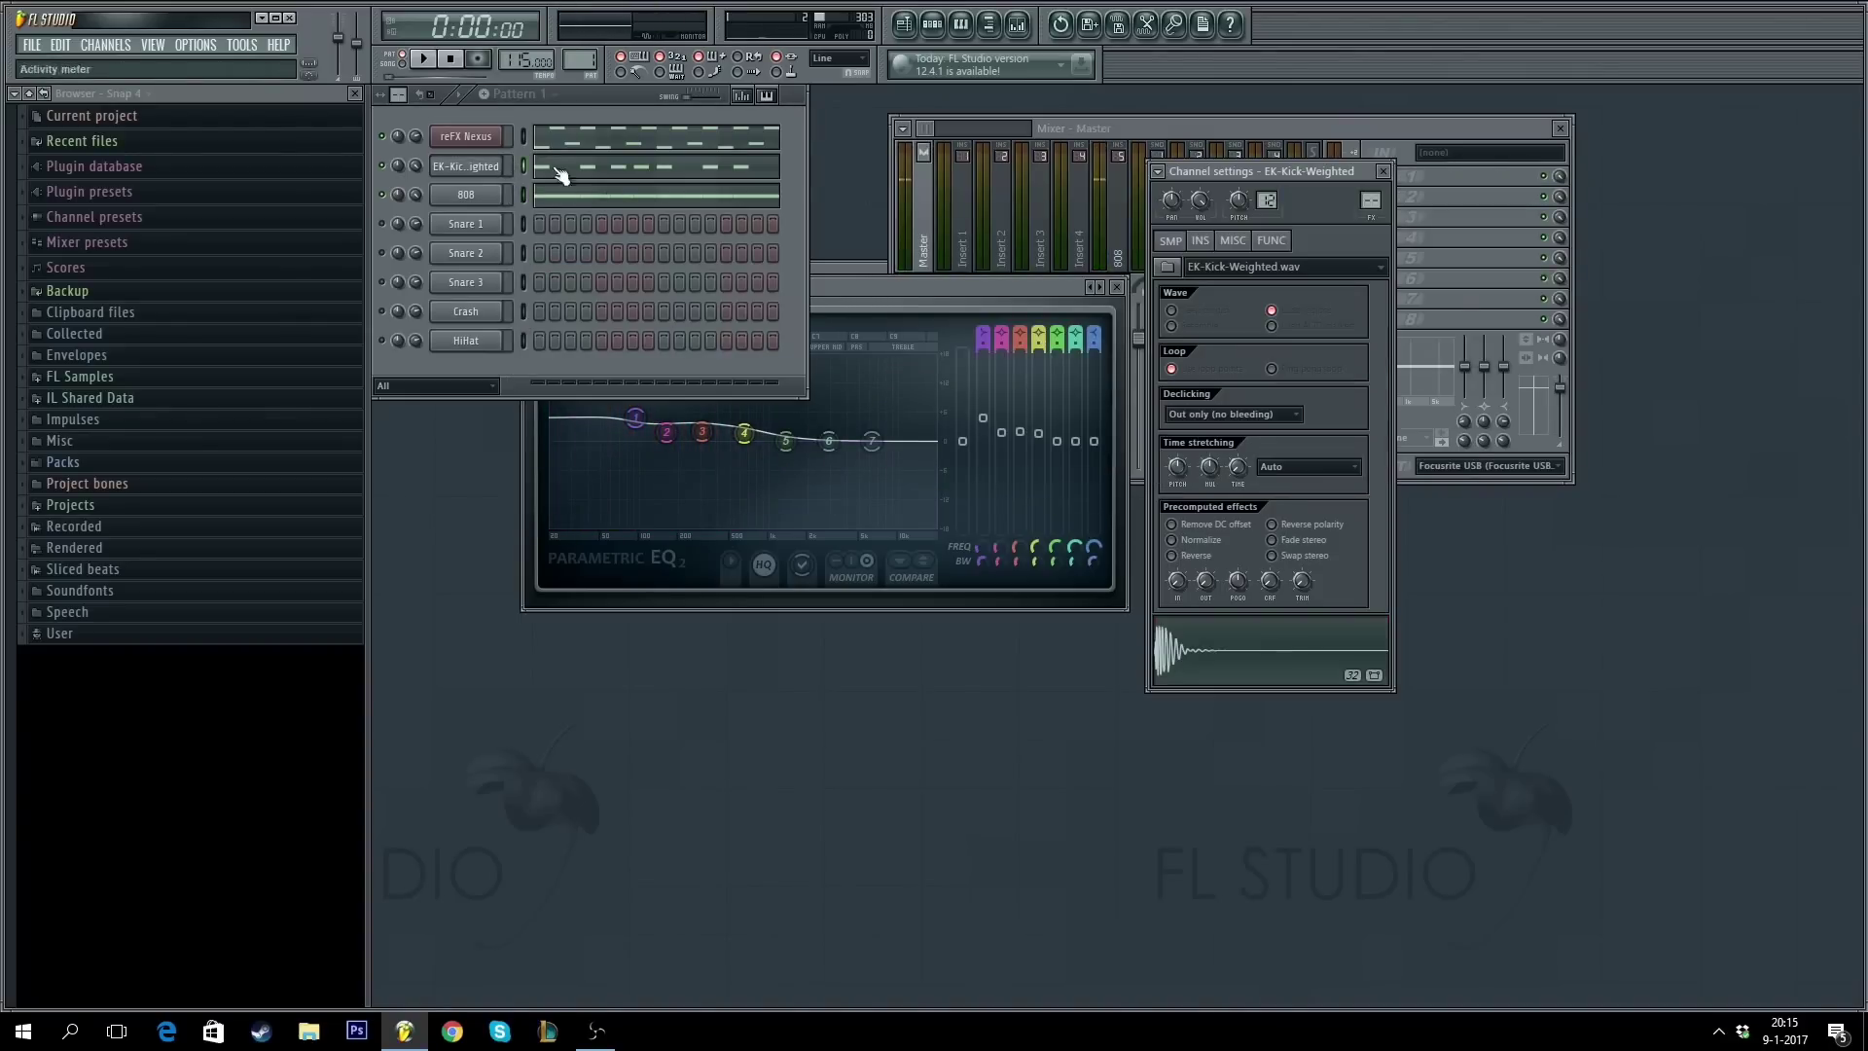
left_click(1383, 195)
left_click(484, 222)
left_click(1455, 196)
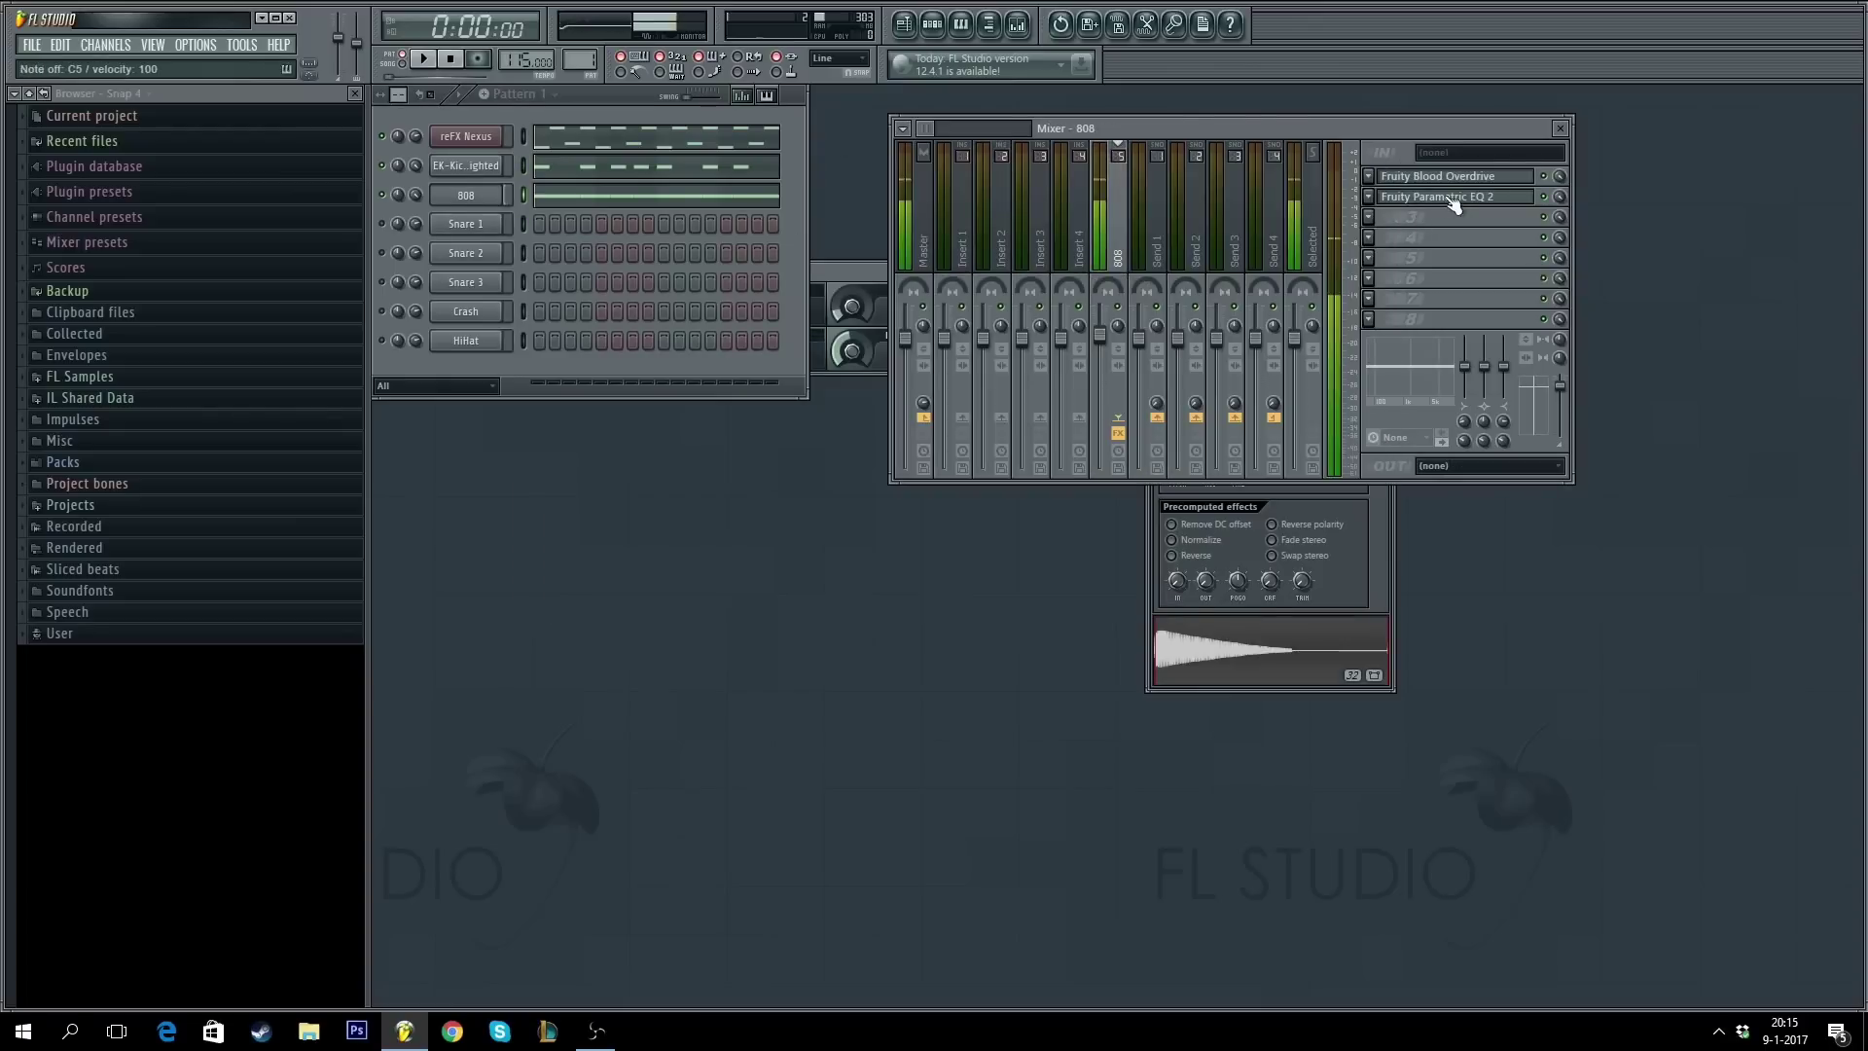
left_click(1498, 198)
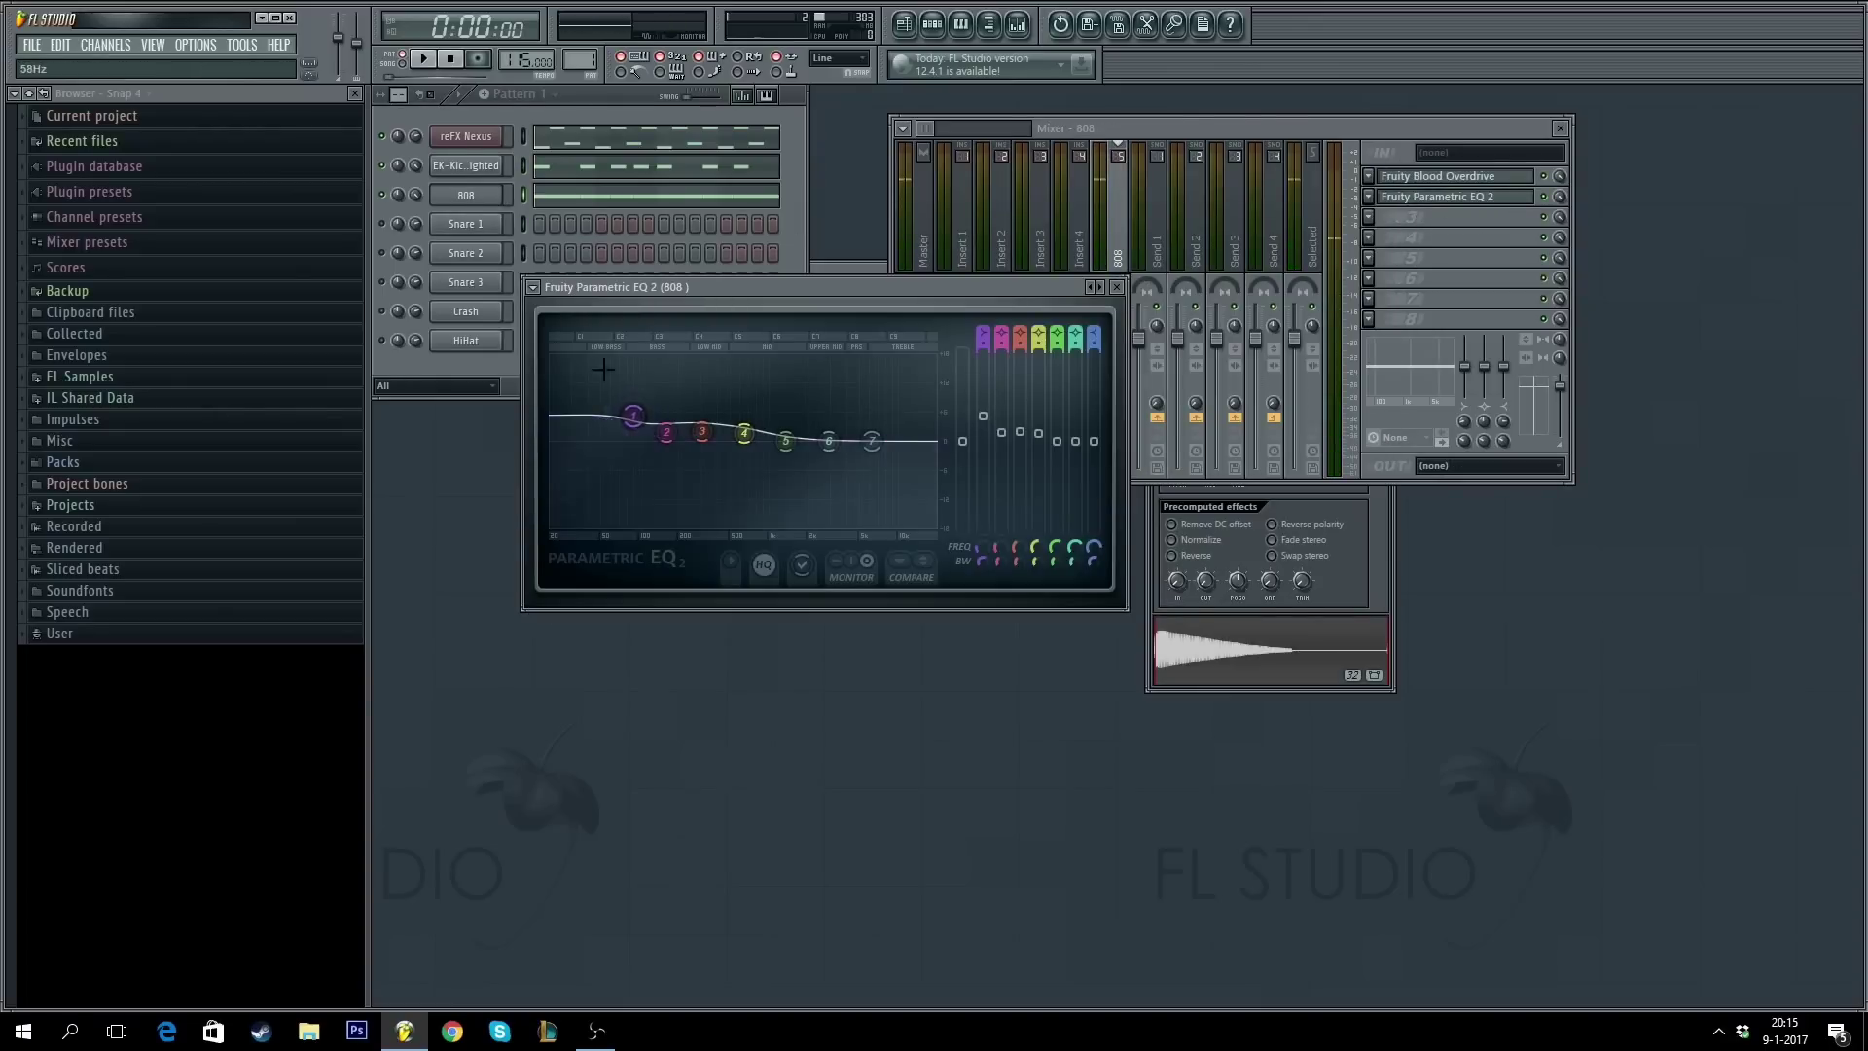
- Assign the EK-Kick-Weighted channel to a free mixer track and close its channel settings
left_click(466, 166)
left_click(1118, 185)
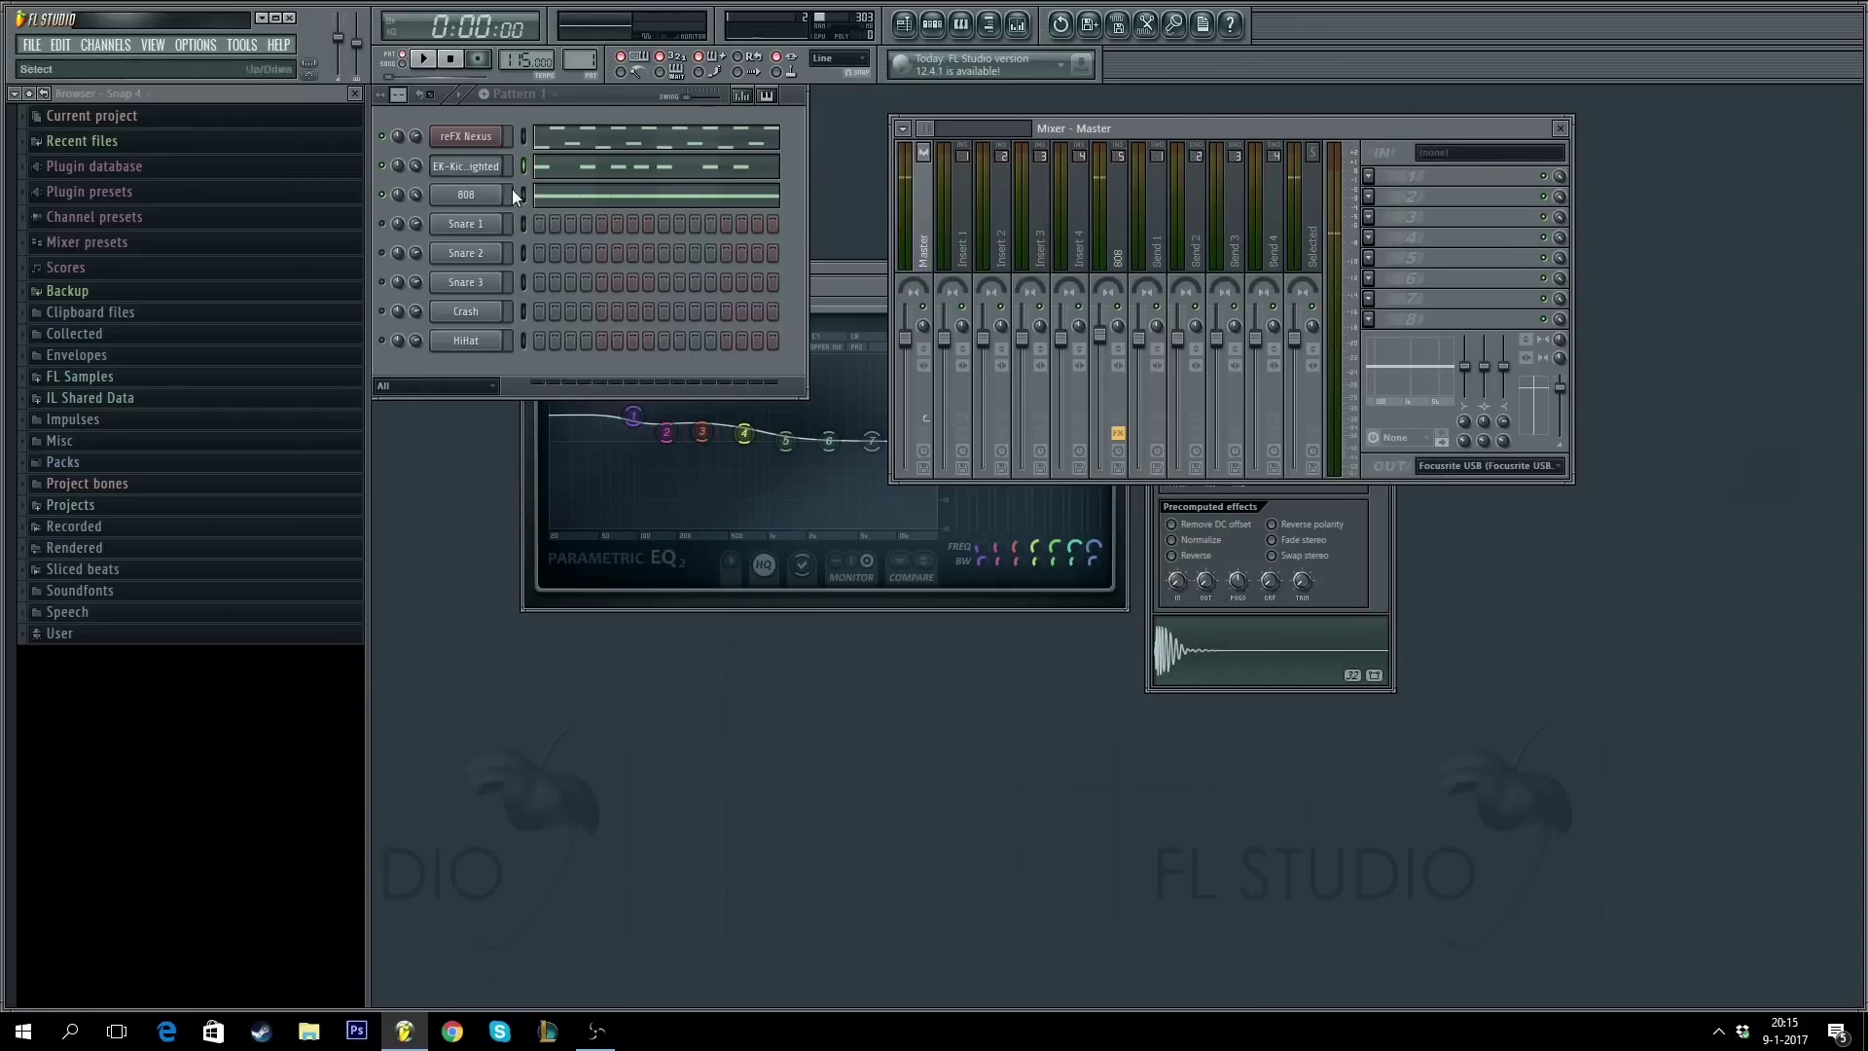
left_click(489, 167)
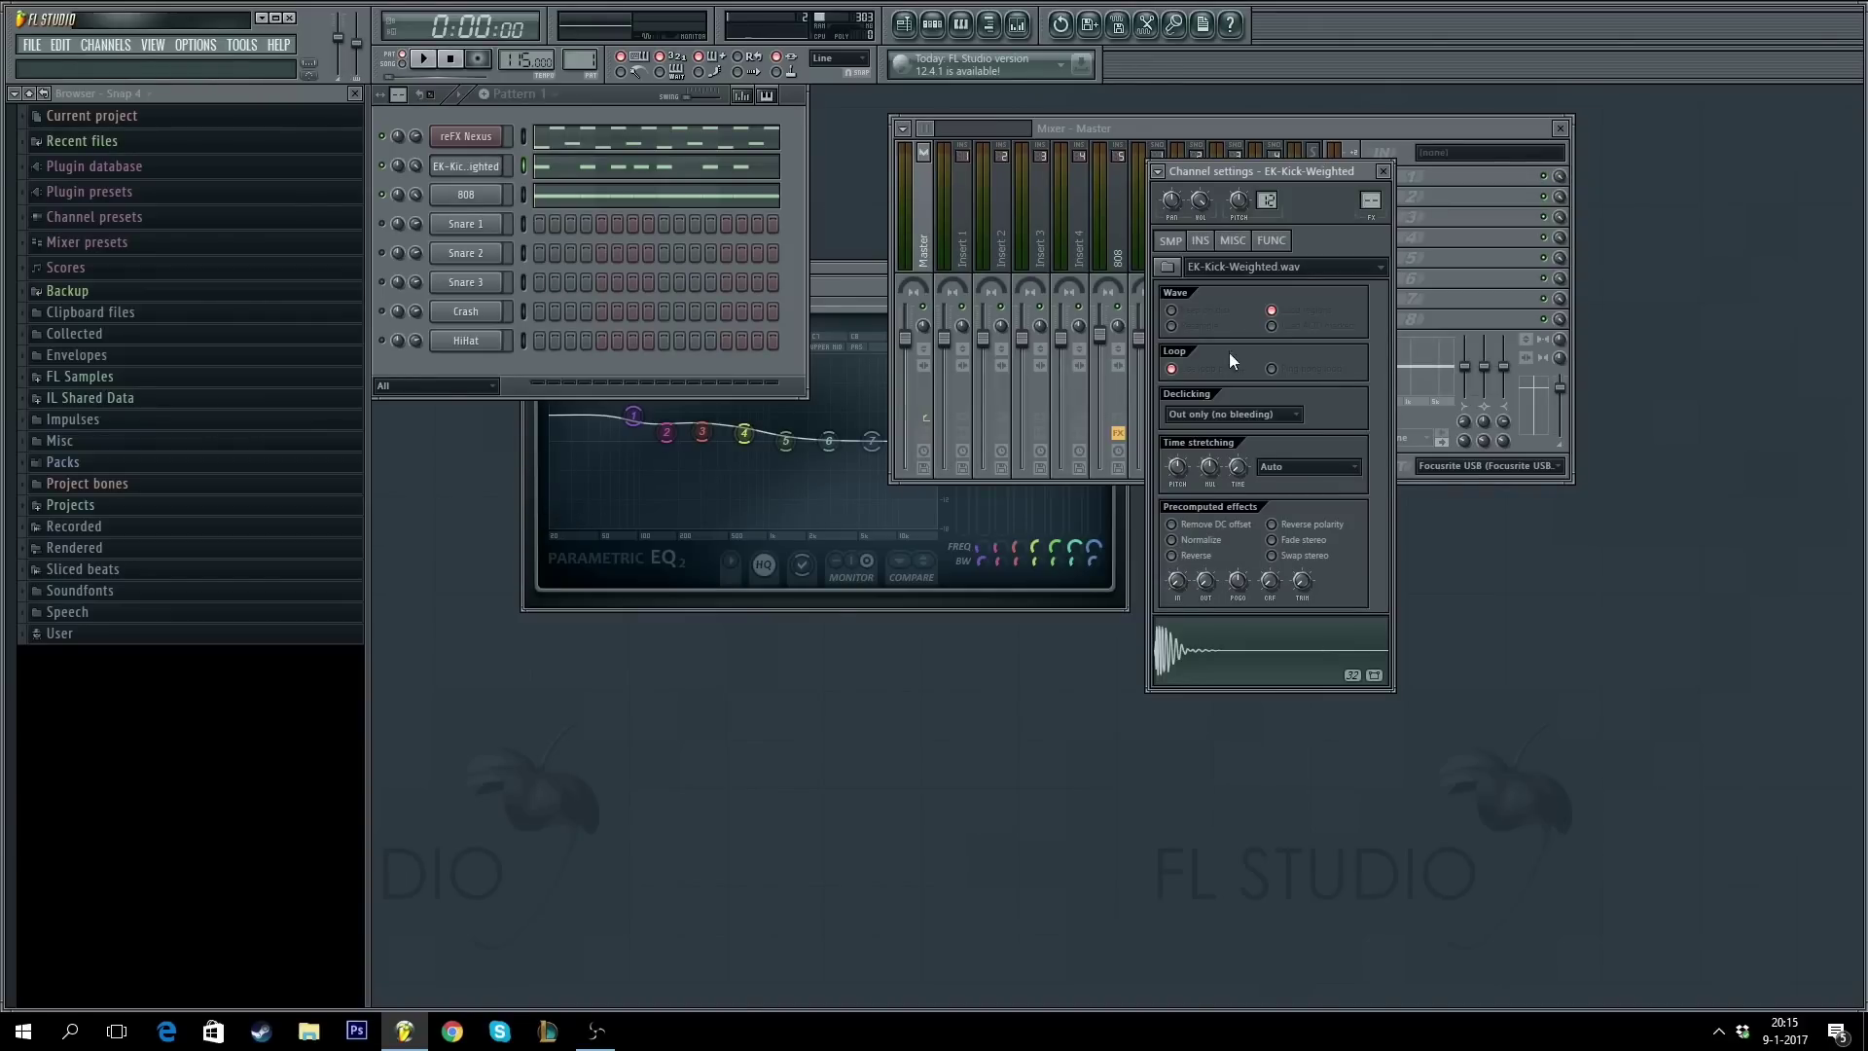
left_click(477, 167)
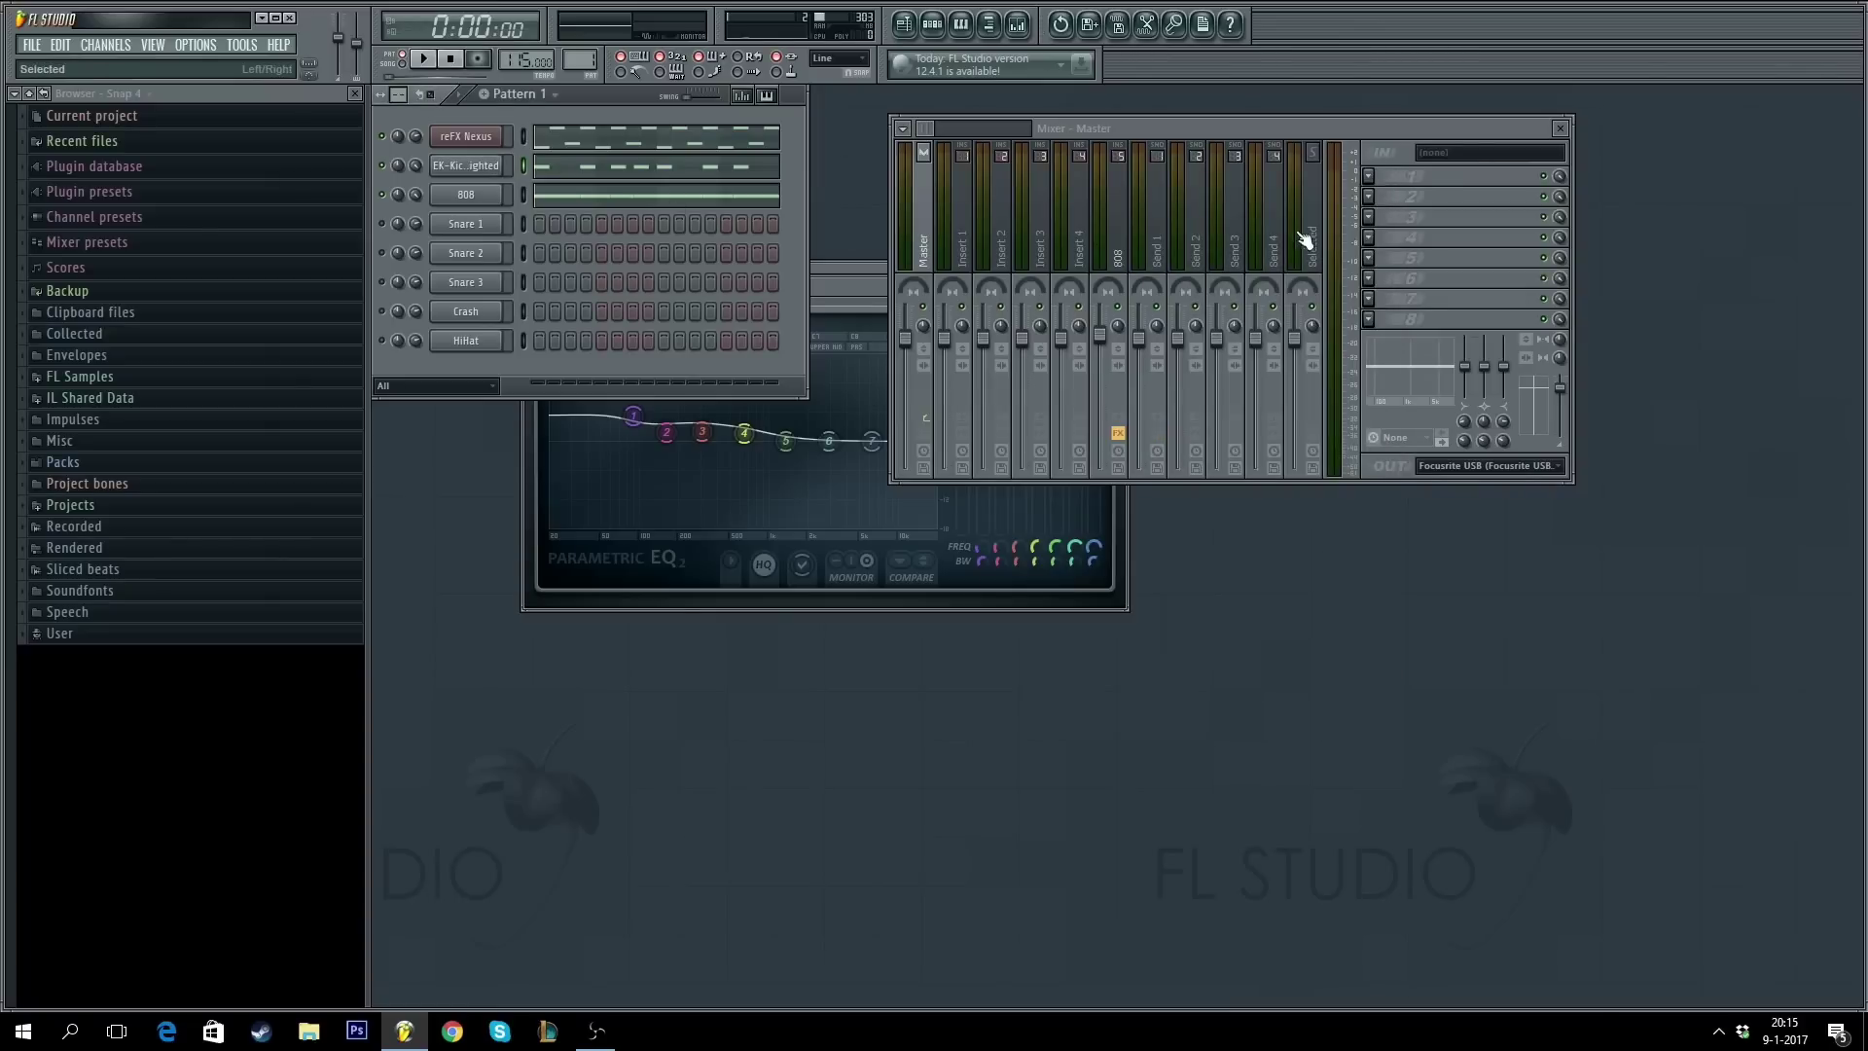
left_click(477, 168)
left_click(1158, 172)
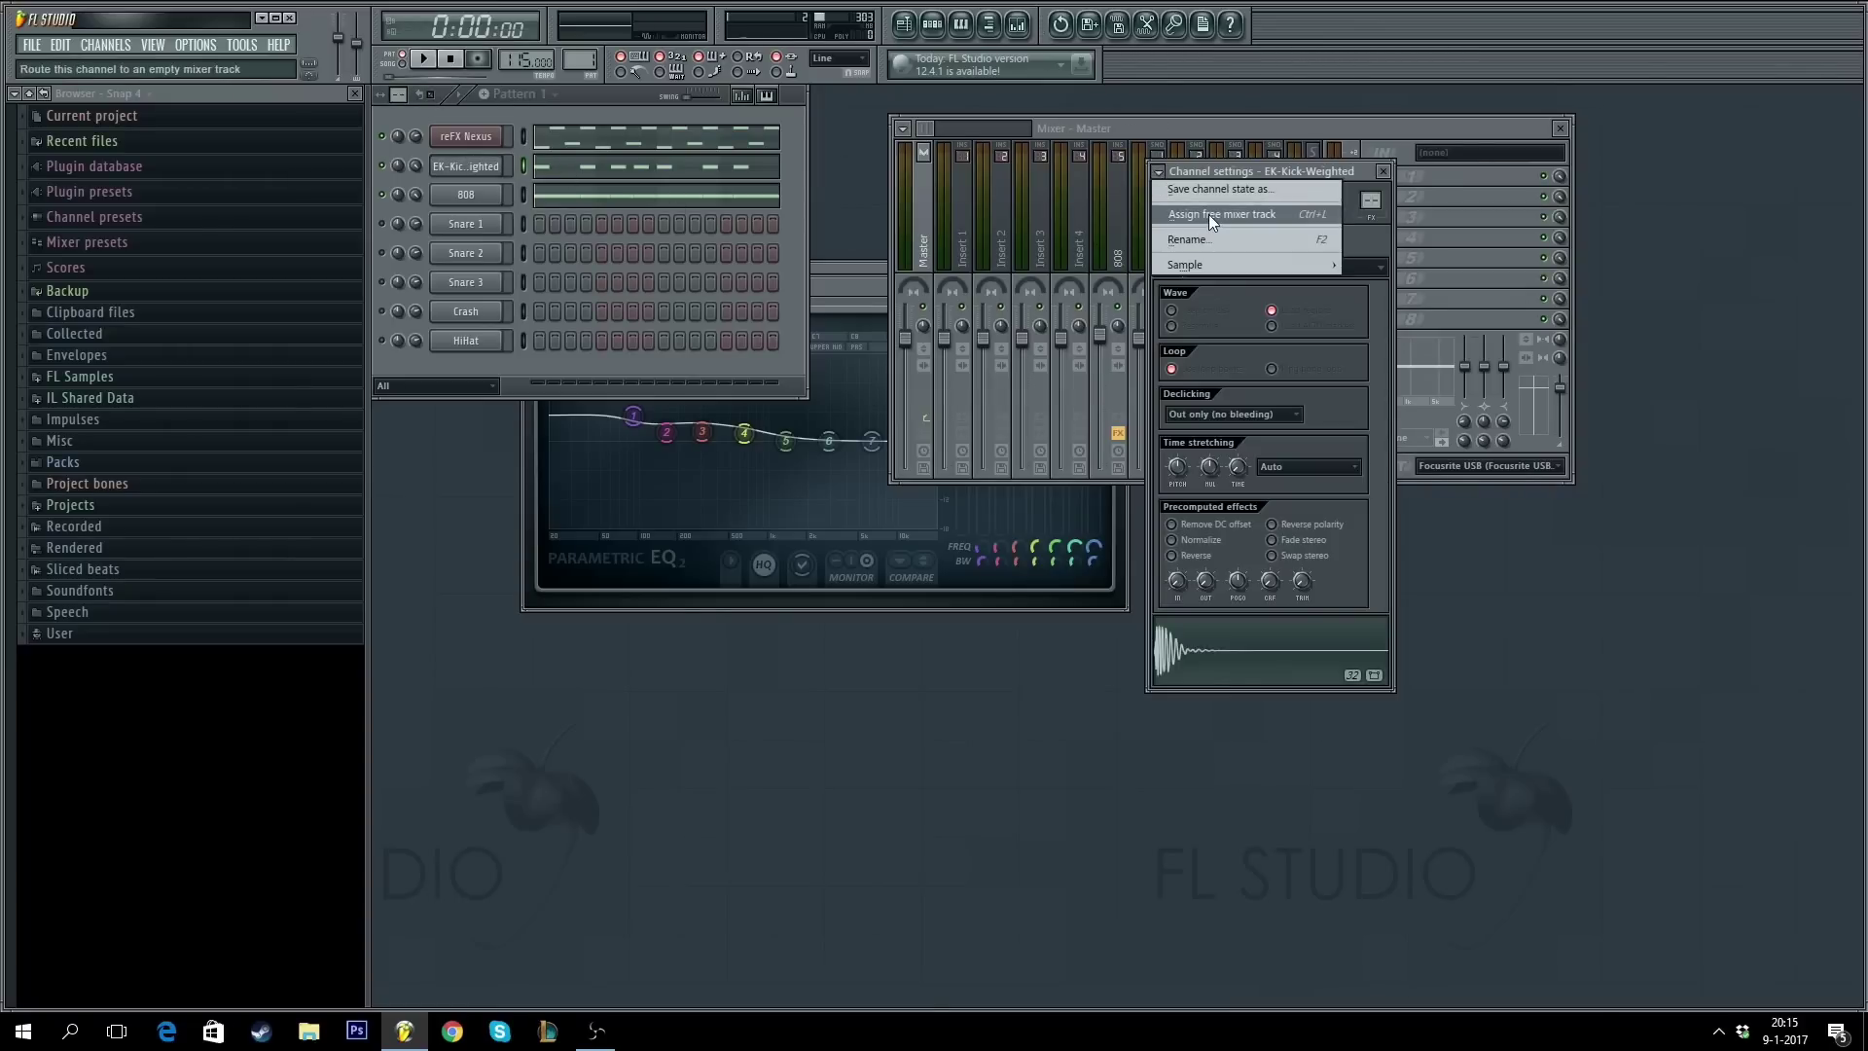
left_click(1209, 214)
left_click(1380, 541)
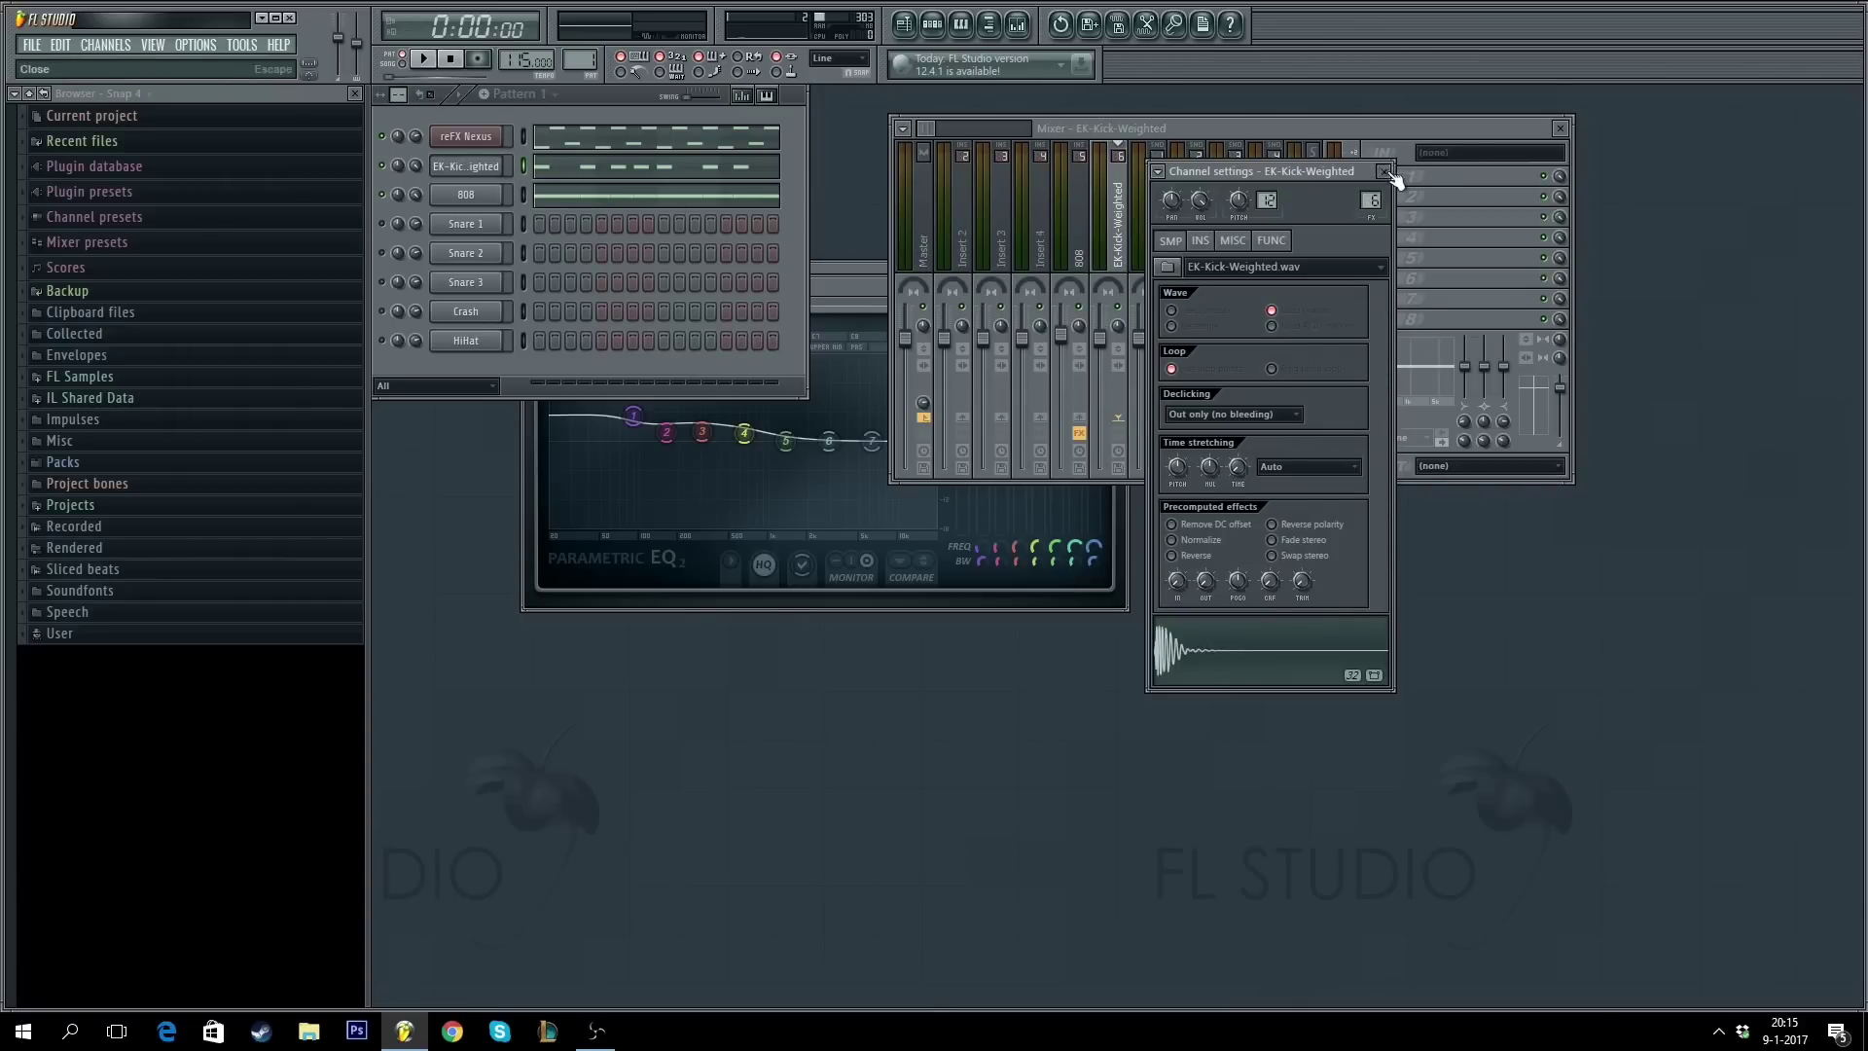
left_click(1389, 168)
- Close the 808 track's Fruity Parametric EQ 2 and Fruity Blood Overdrive windows
left_click(880, 278)
left_click(1116, 287)
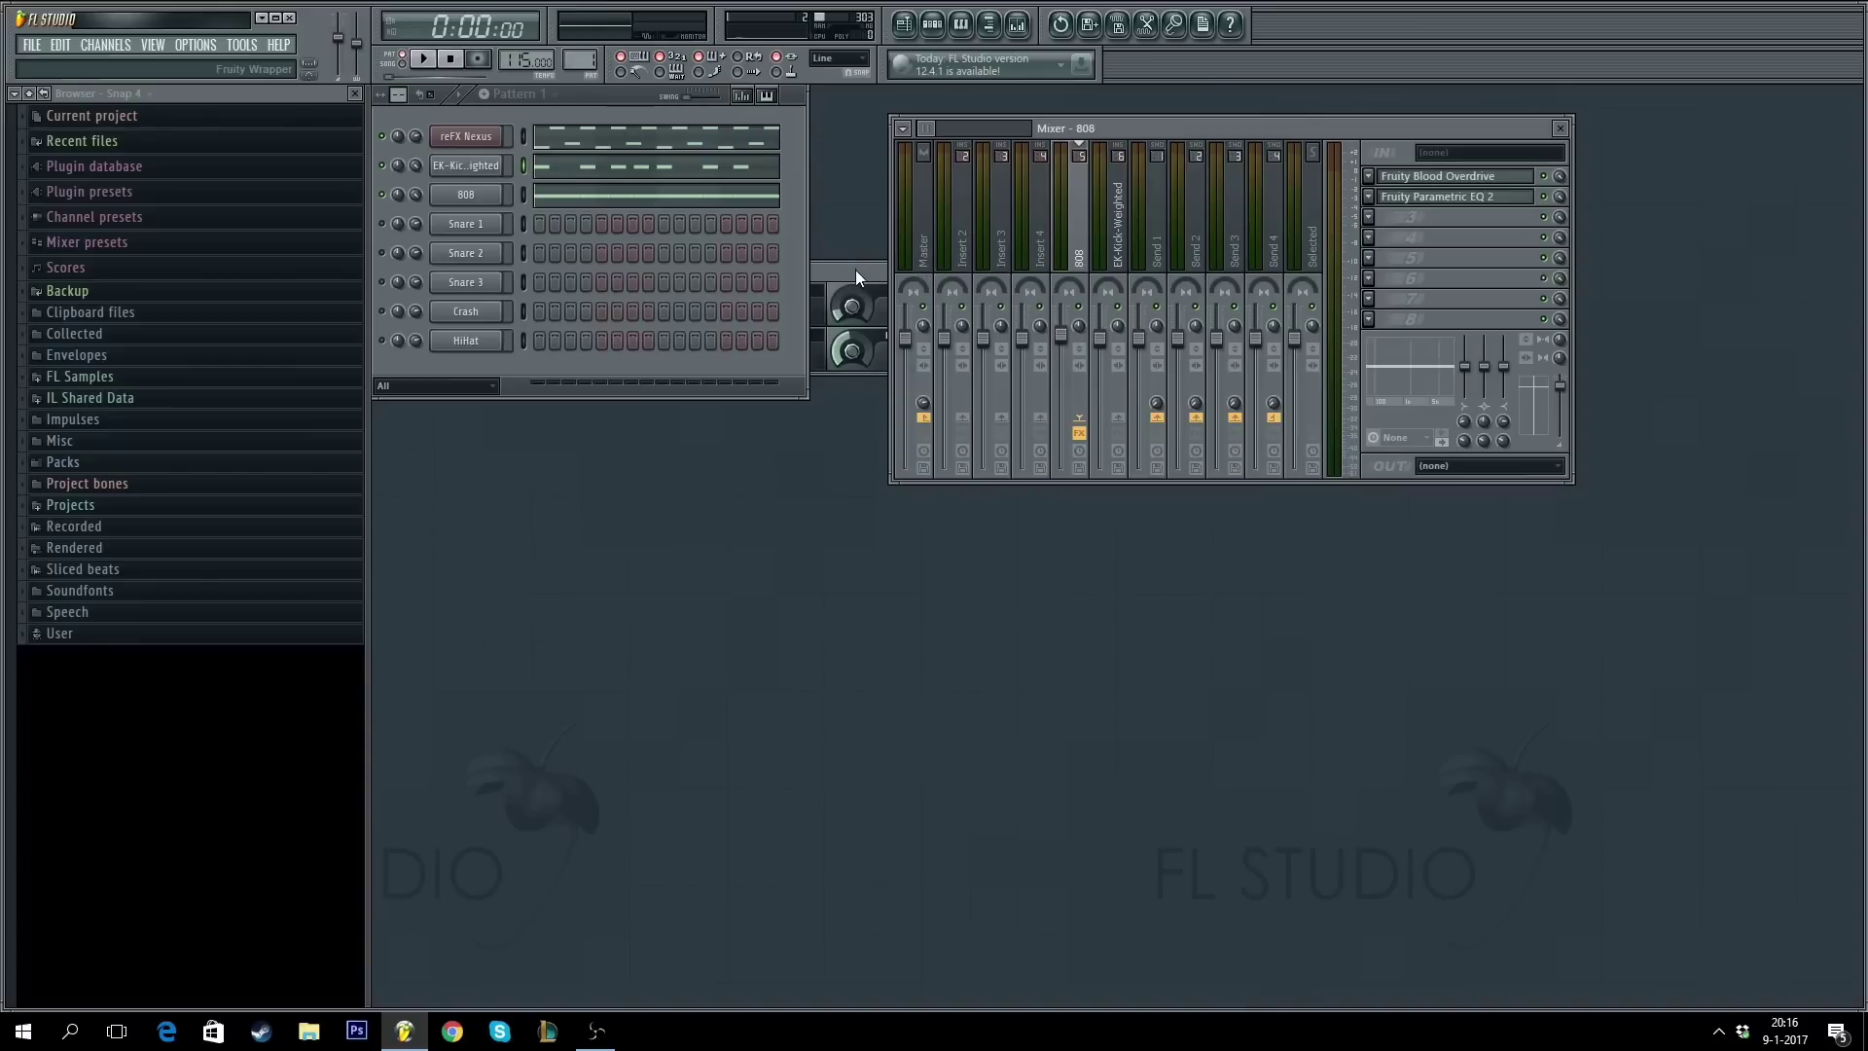
left_click(855, 273)
left_click(976, 273)
- Sidechain the EK-Kick-Weighted mixer track to the 808 track
left_click(1122, 255)
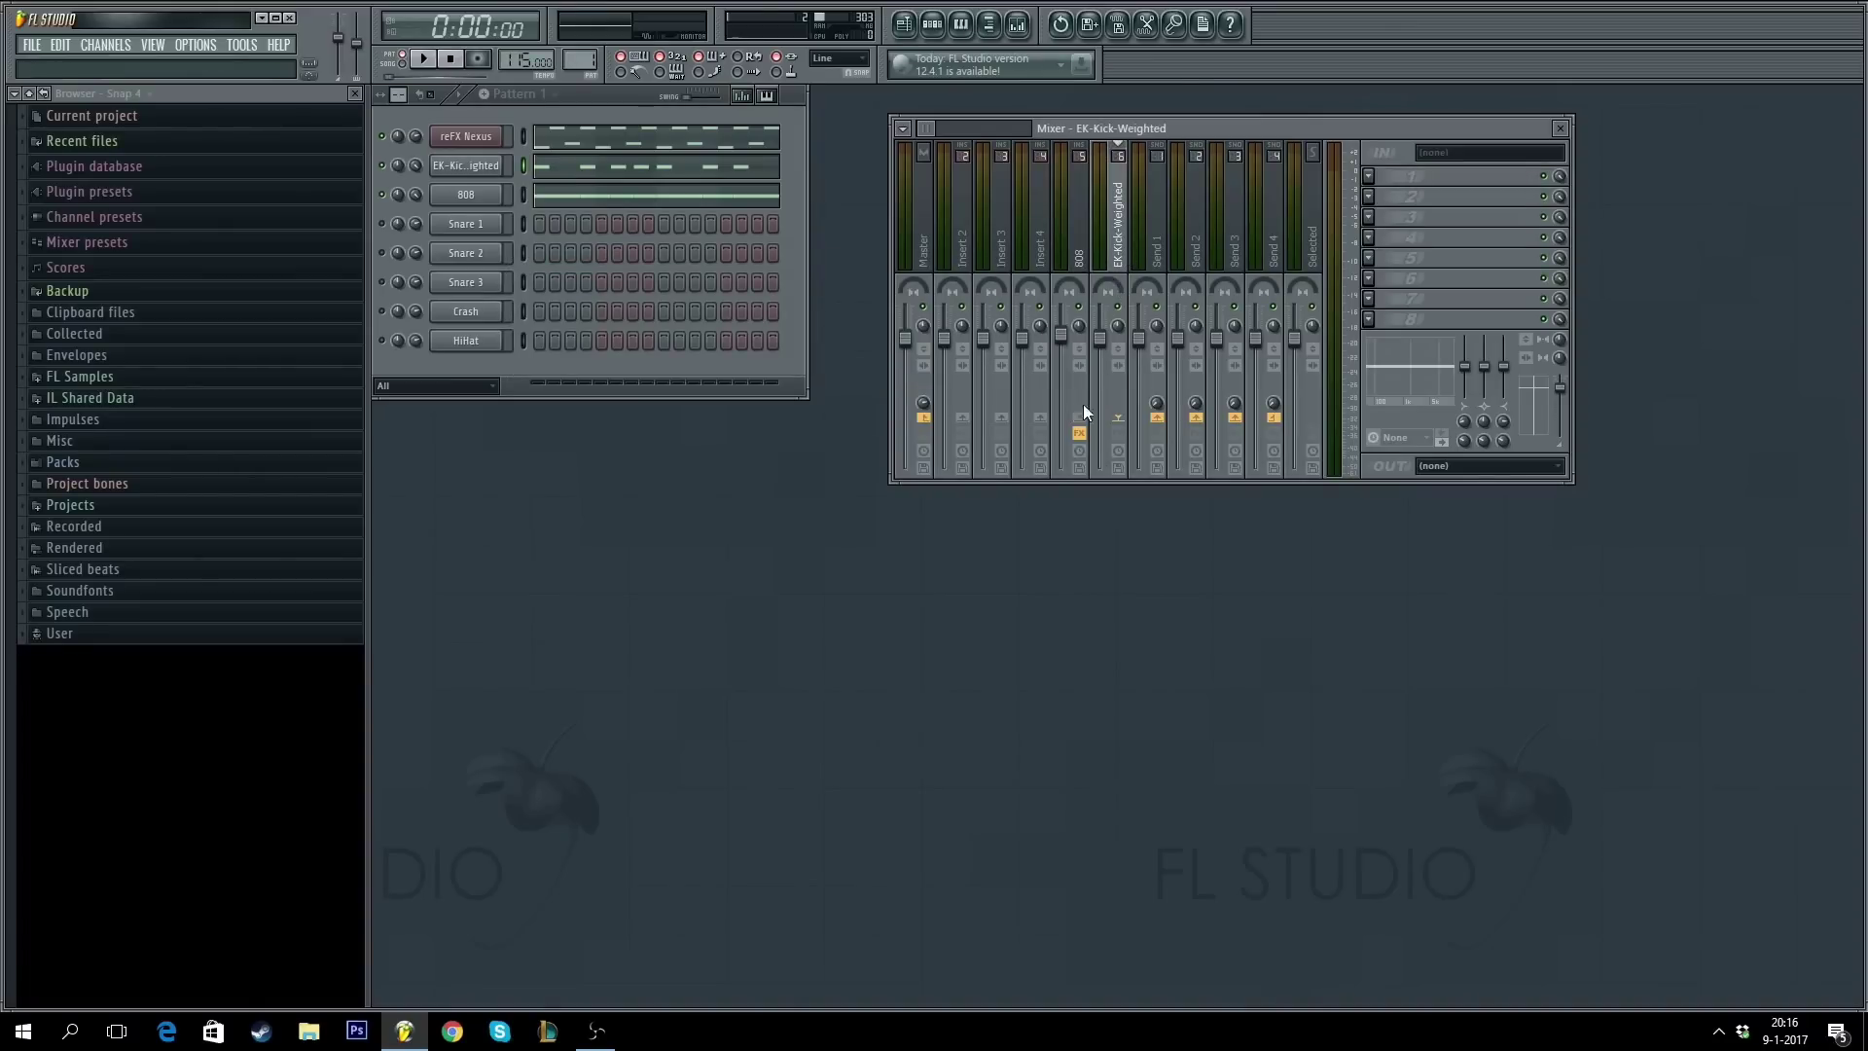
left_click(1087, 239)
left_click(1122, 235)
left_click(491, 168)
left_click(490, 167)
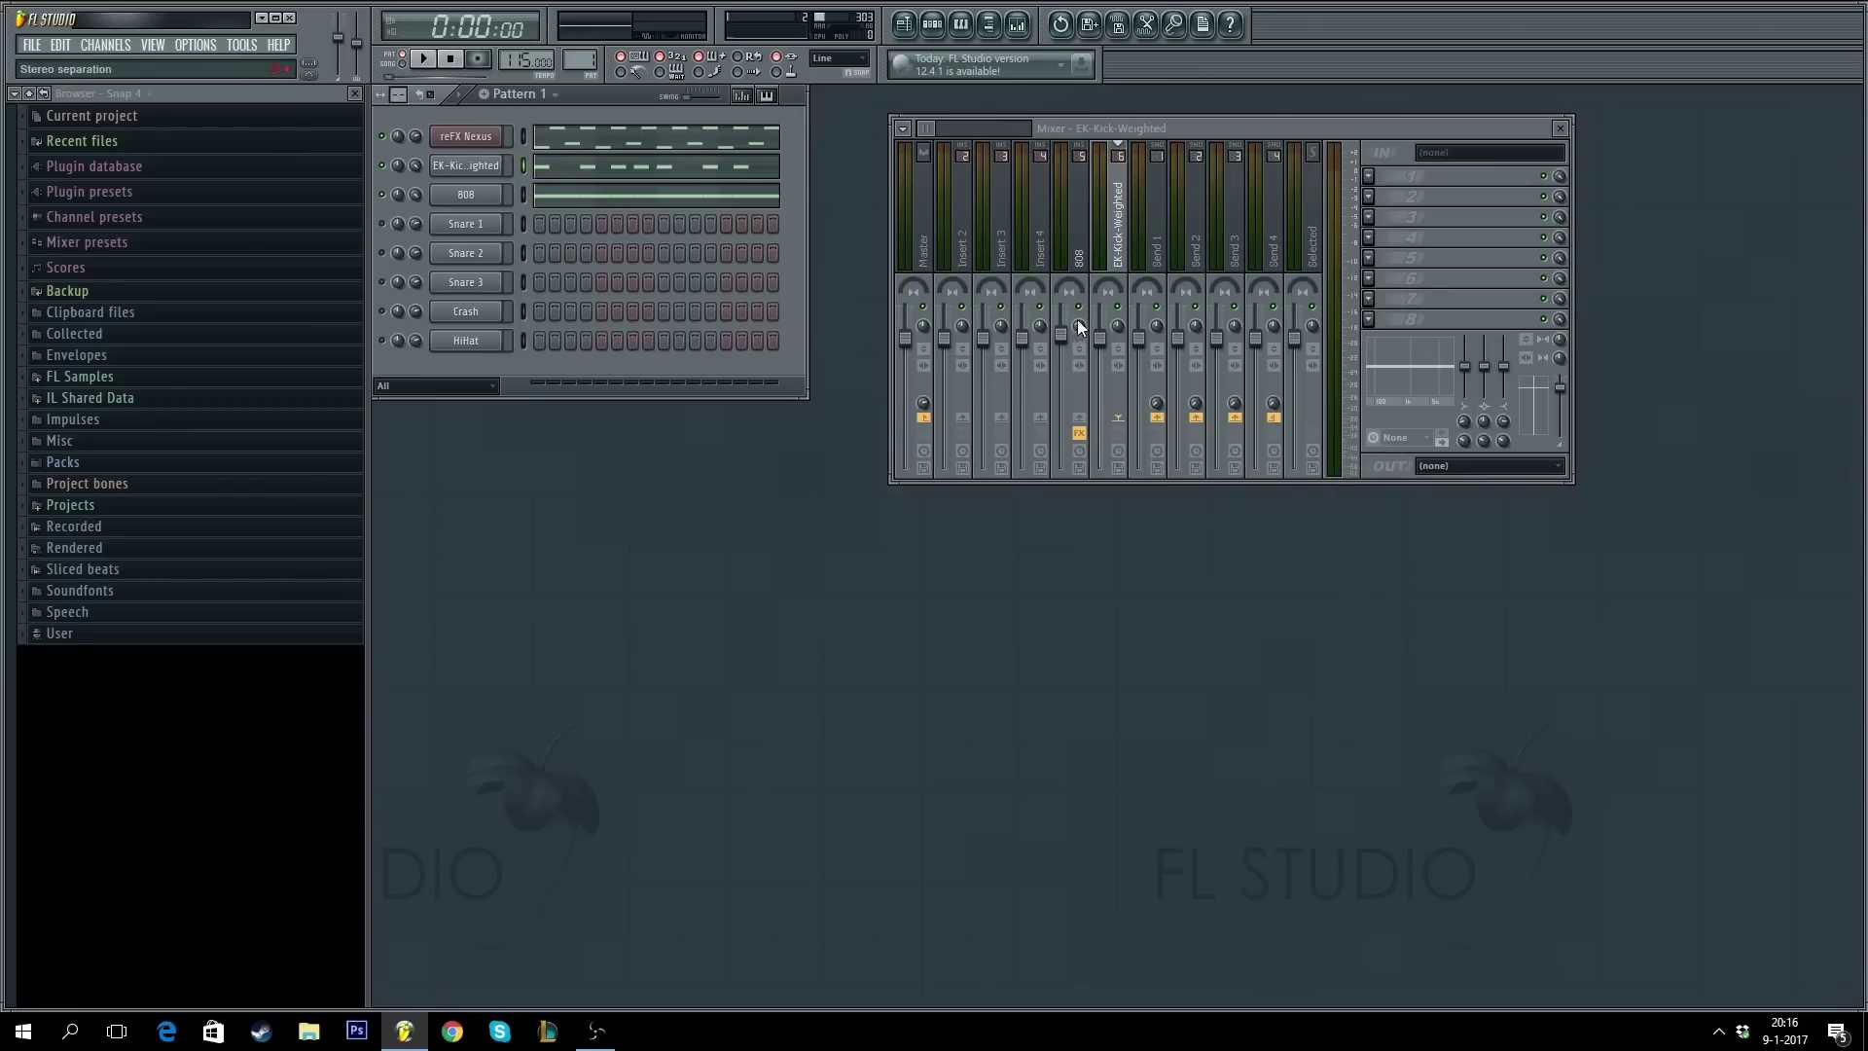
right_click(1081, 425)
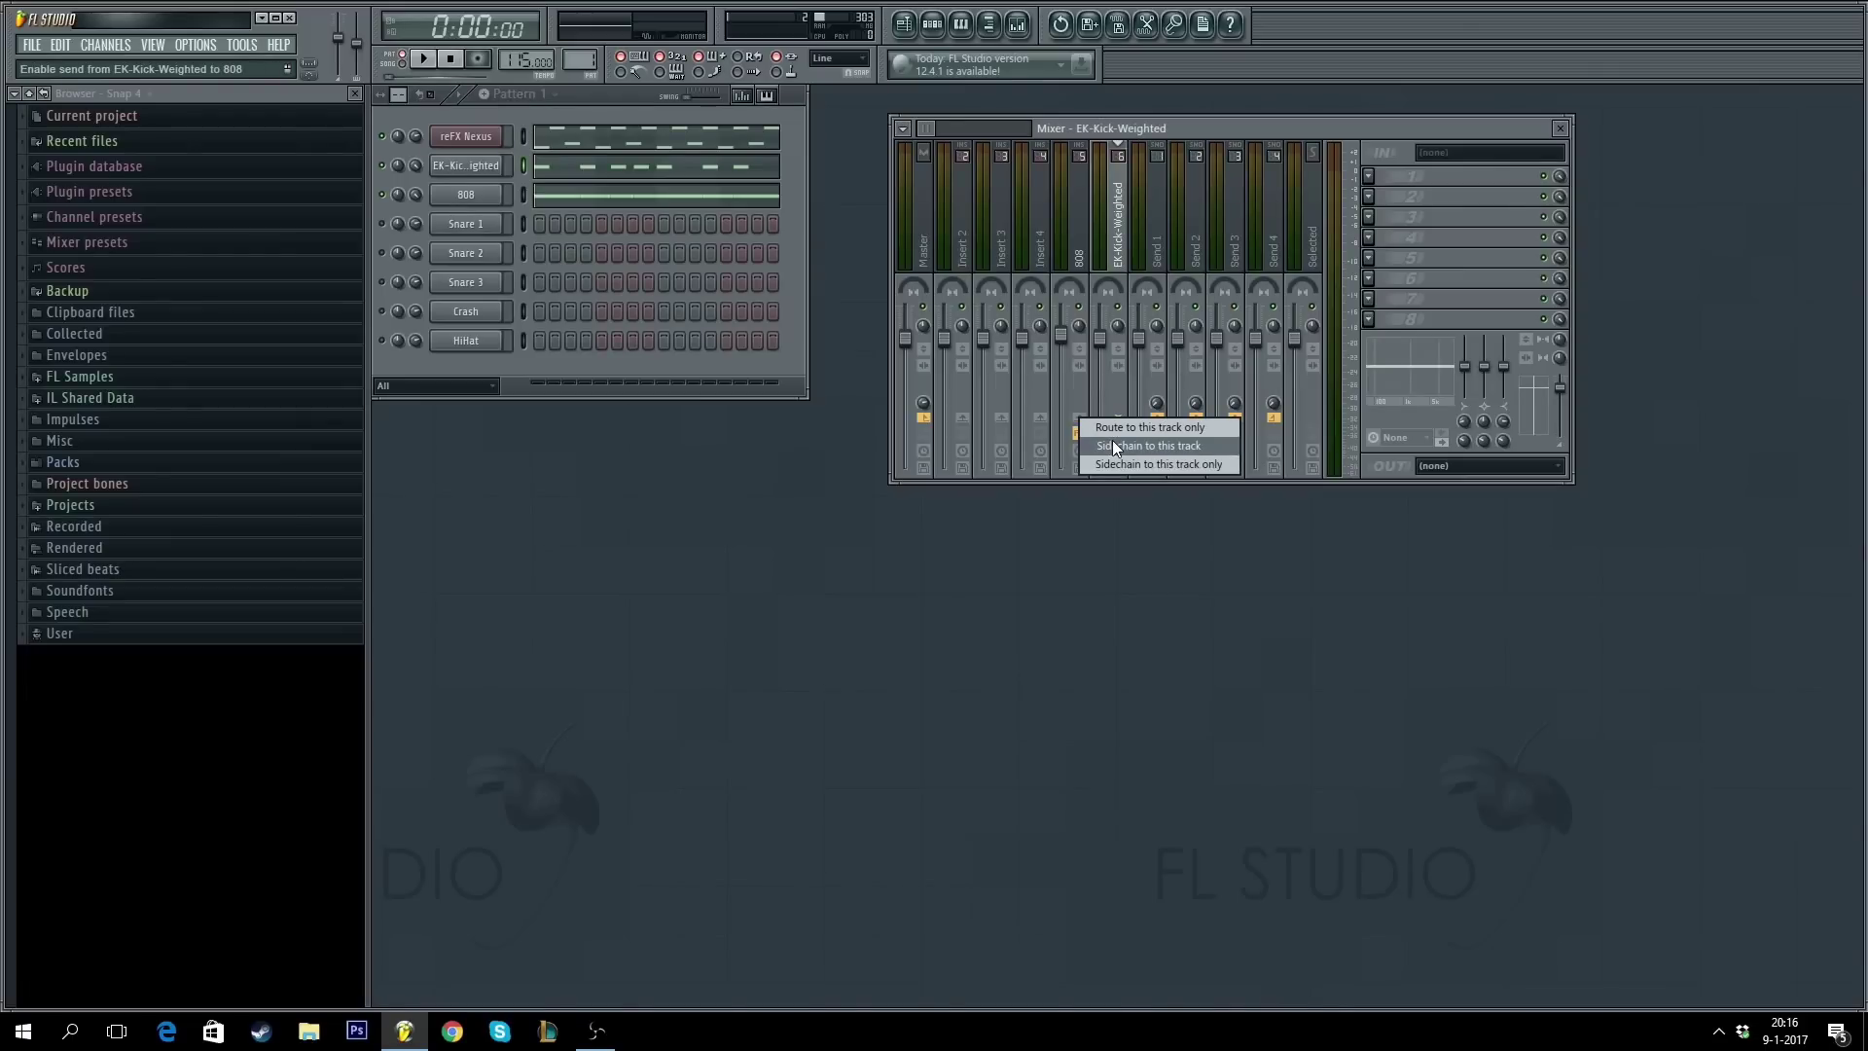
left_click(1206, 446)
- Load Fruity Limiter in the 808 track's eighth effect slot and place its window below the effect slots
left_click(1080, 258)
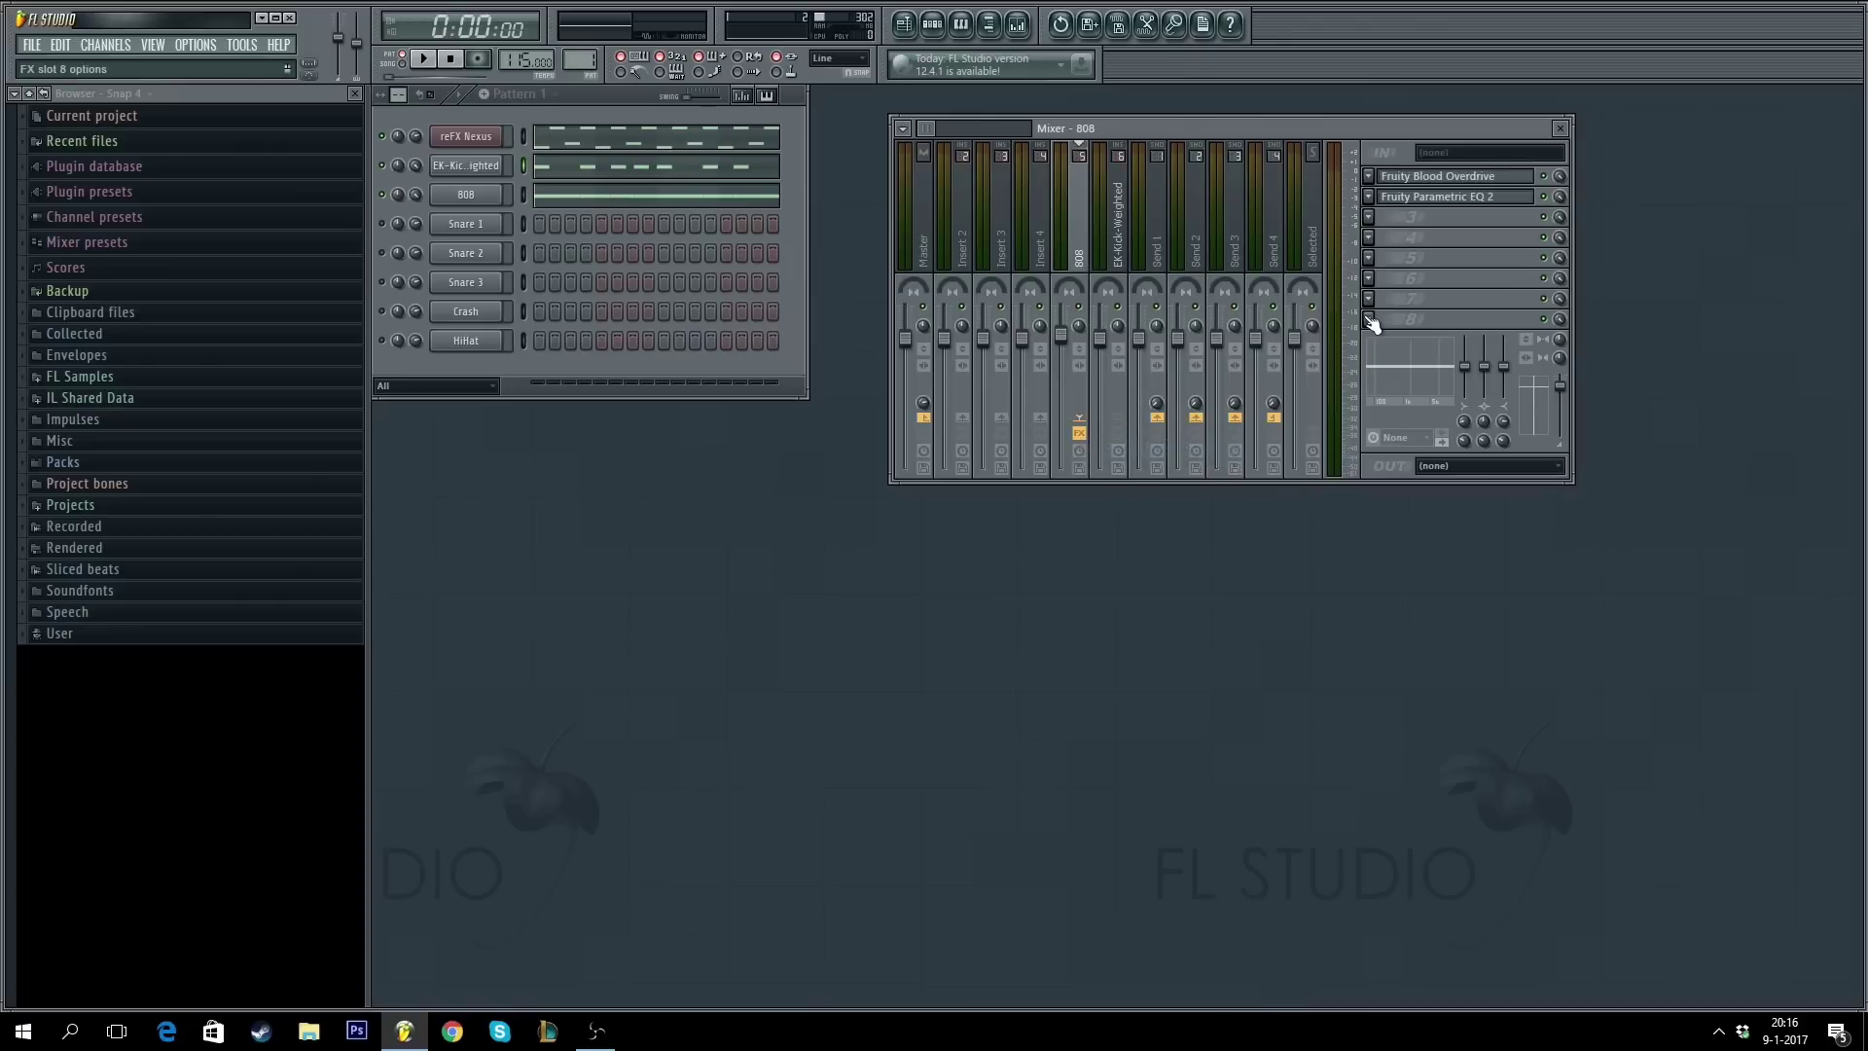
left_click(1368, 319)
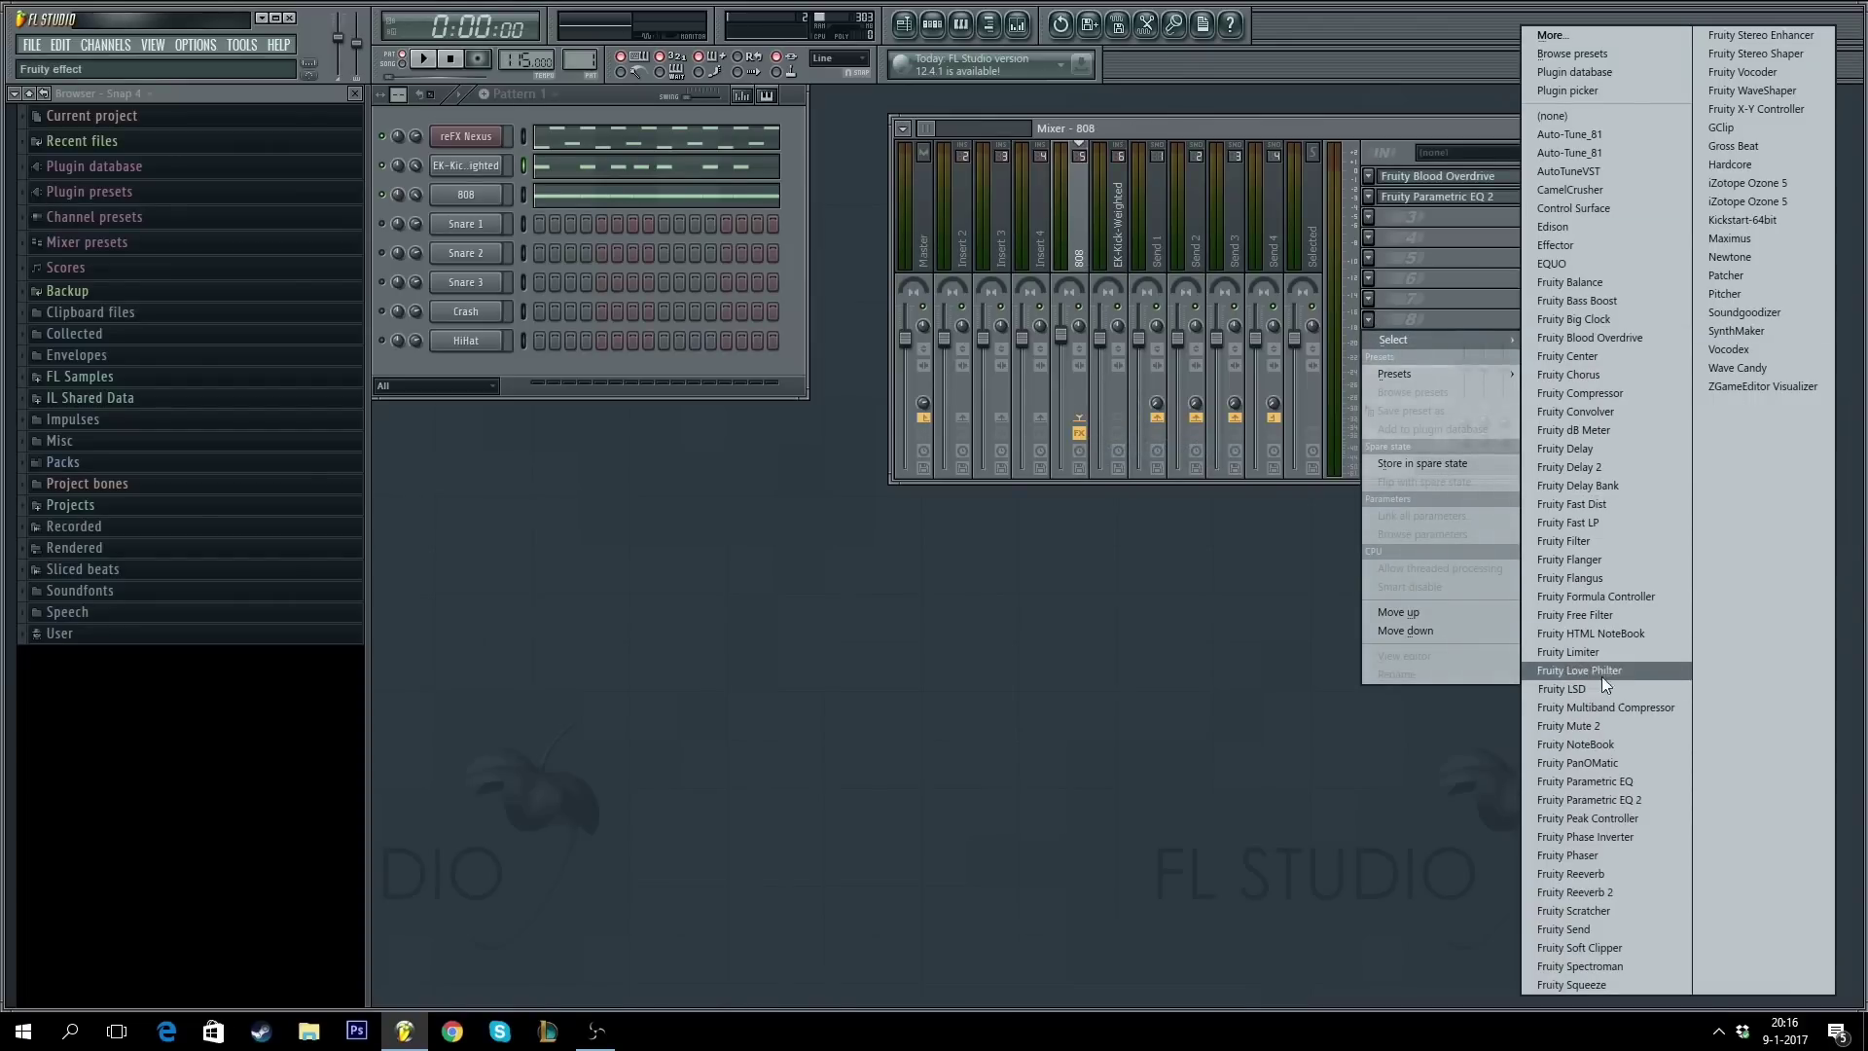
left_click(1598, 651)
left_click_drag(1188, 563, 1148, 360)
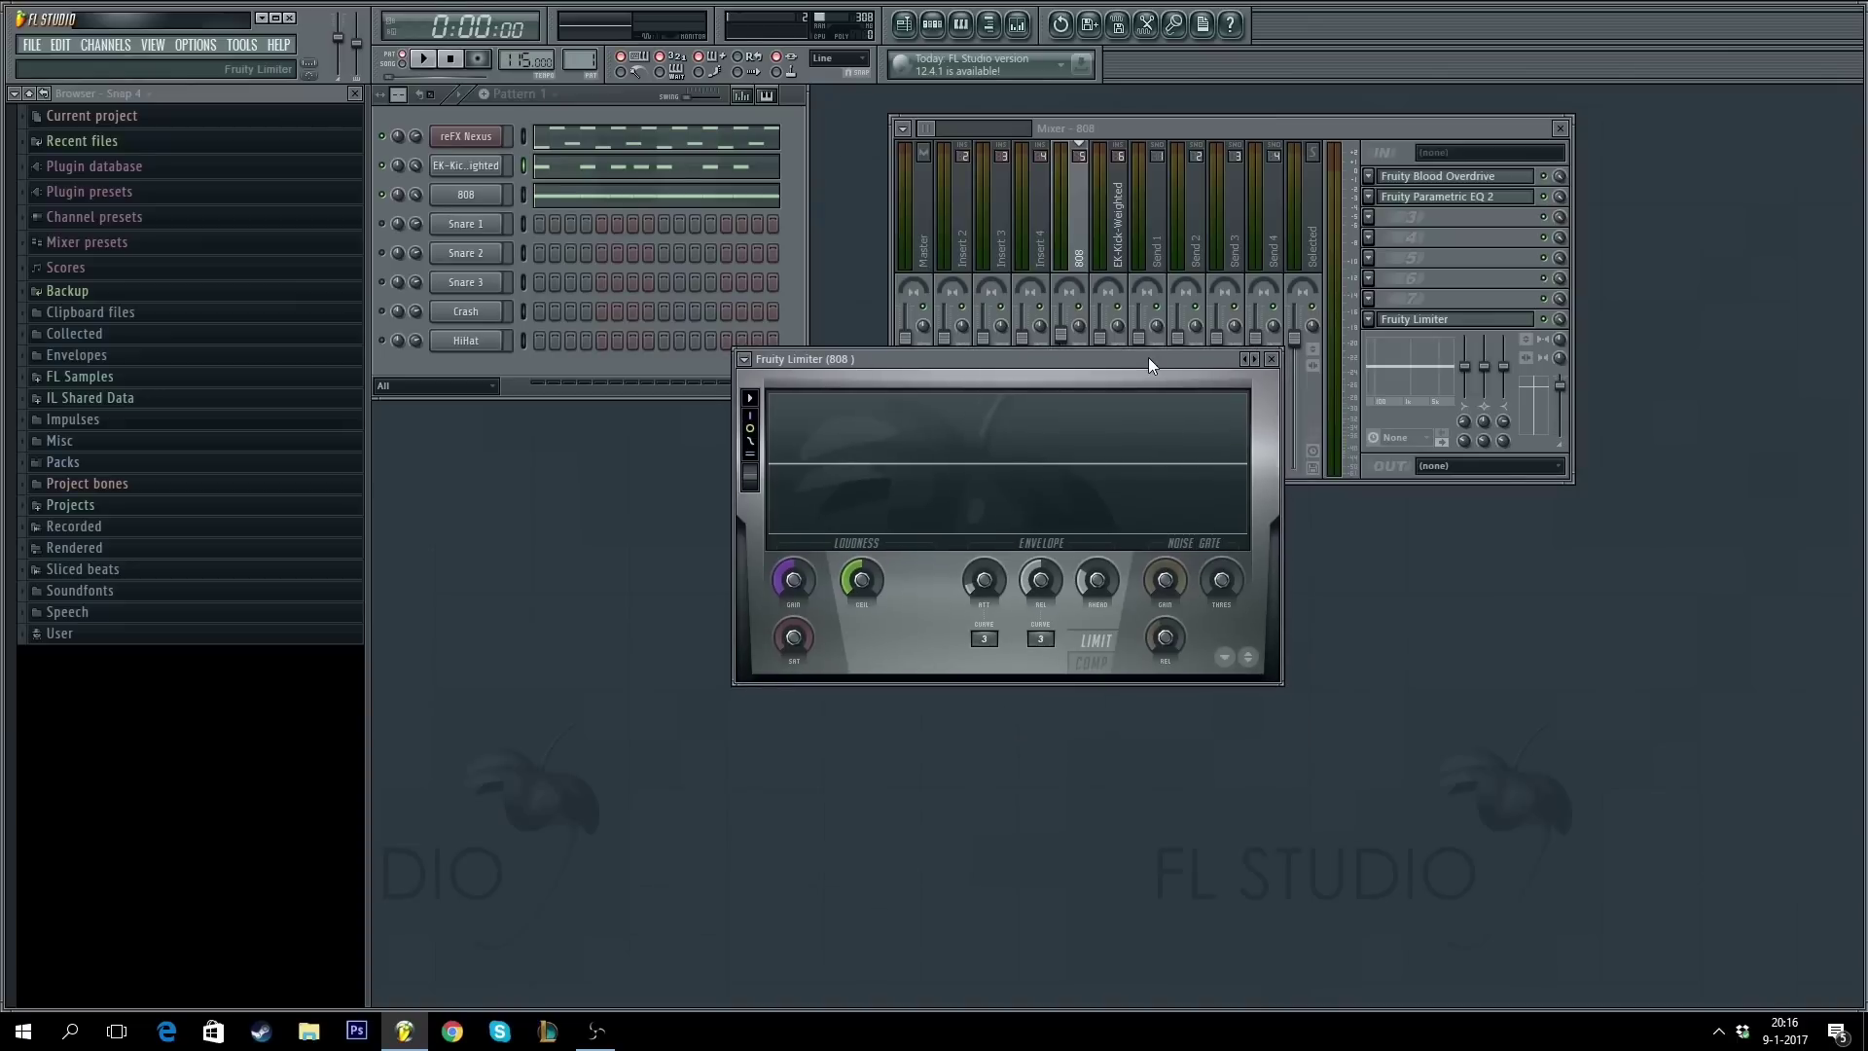
- Set up Fruity Limiter as a compressor with sidechain input 1, a low threshold and a ratio of about 3.9:1
left_click(1091, 663)
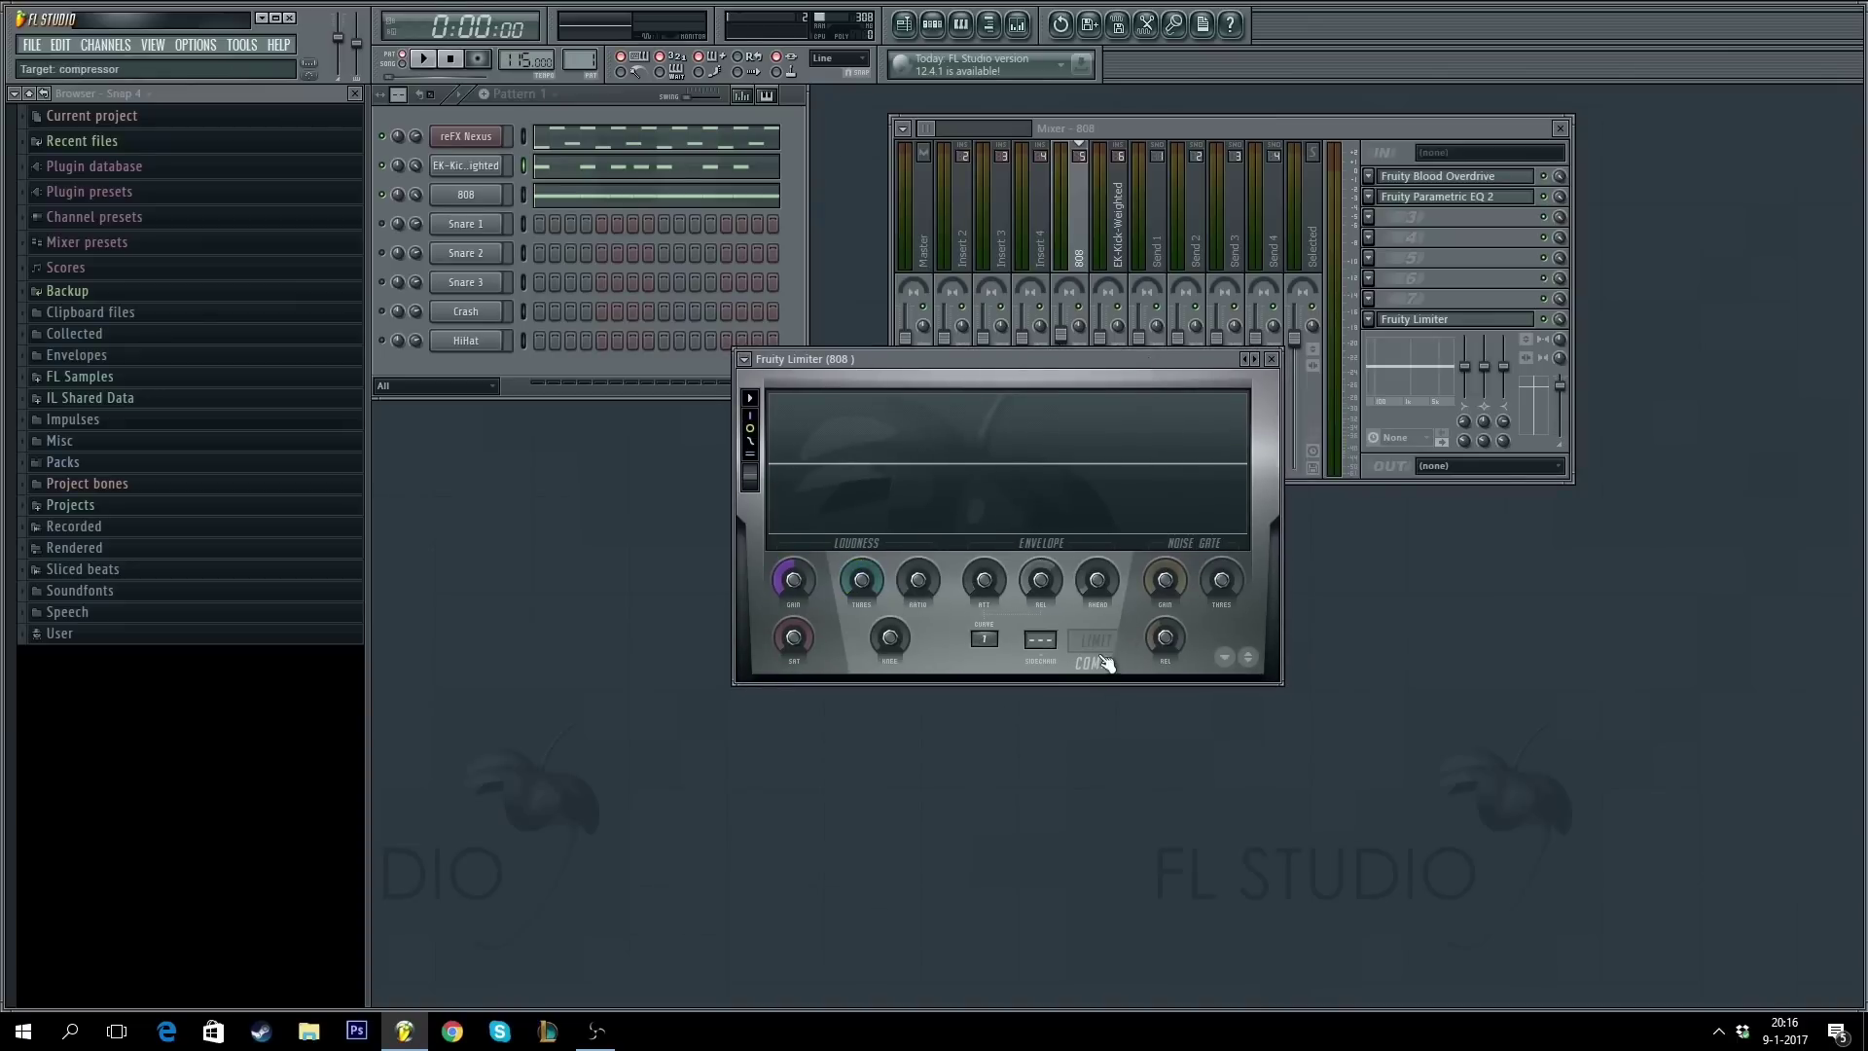
left_click(1096, 641)
left_click(1099, 666)
left_click_drag(1020, 358, 1040, 337)
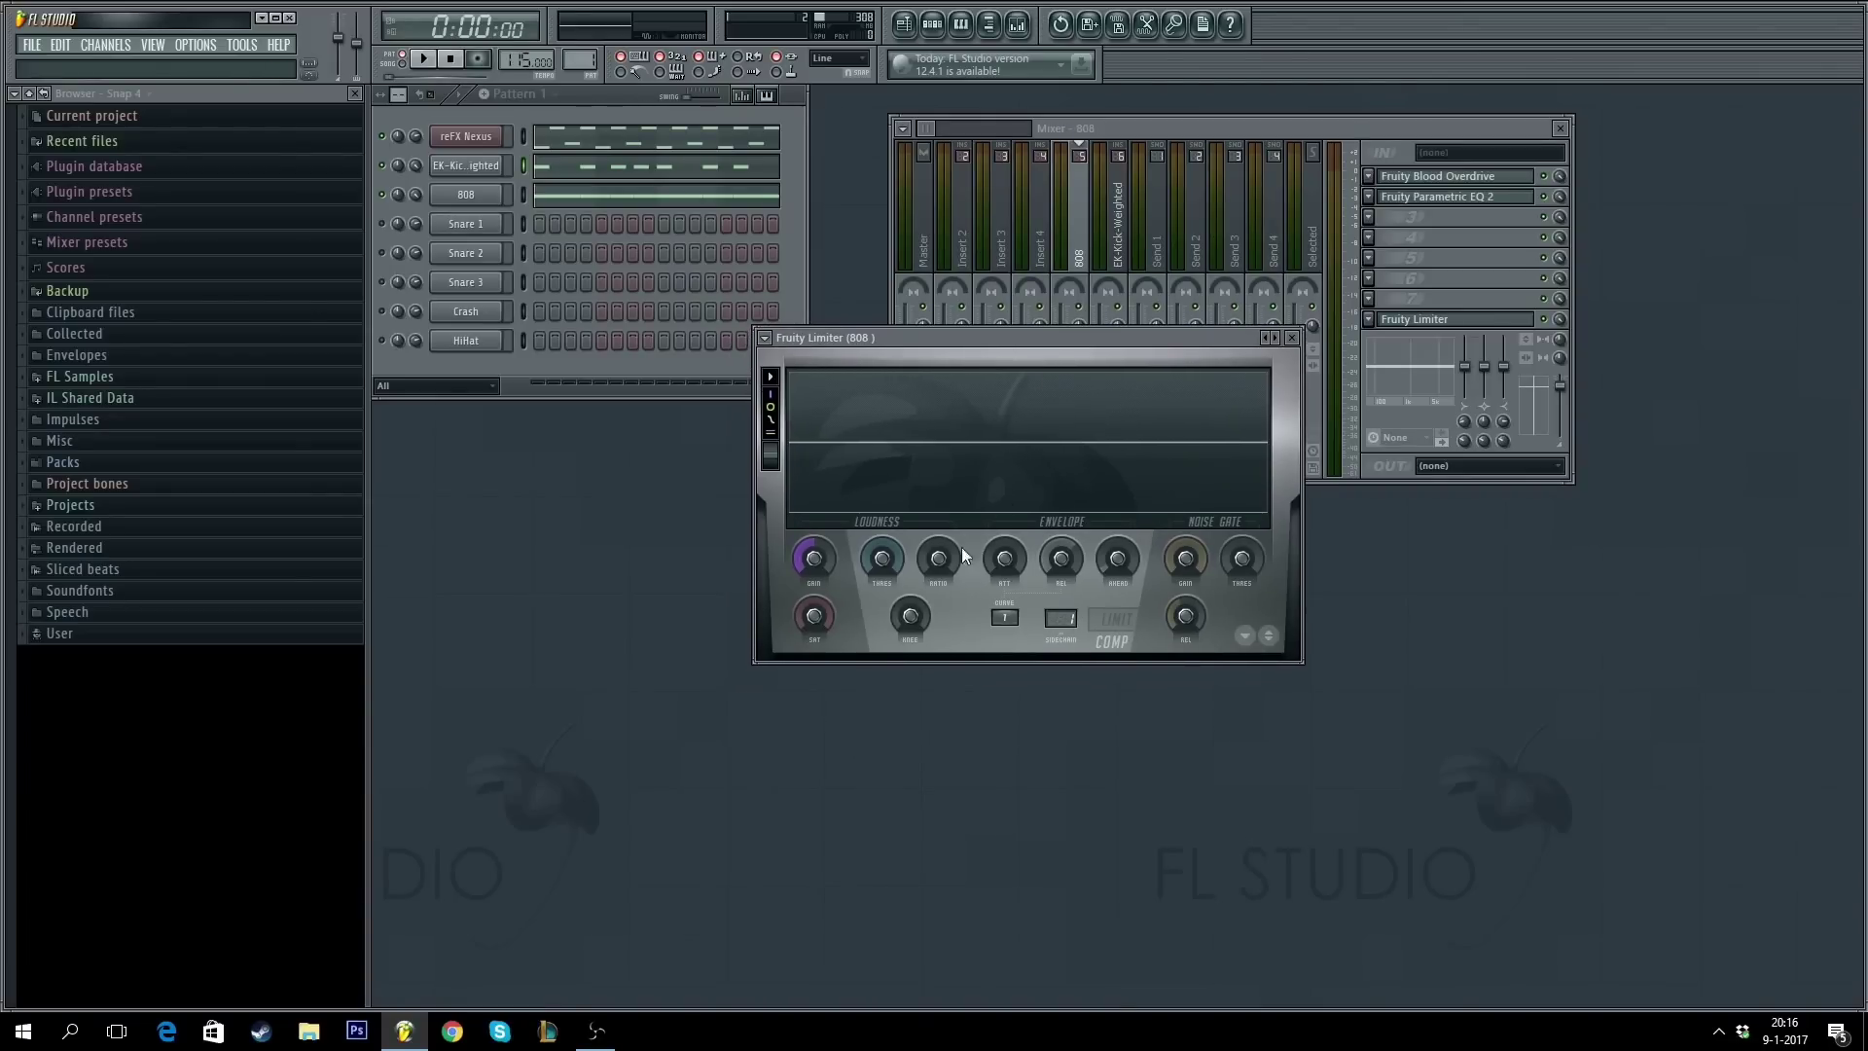
left_click_drag(887, 561, 939, 543)
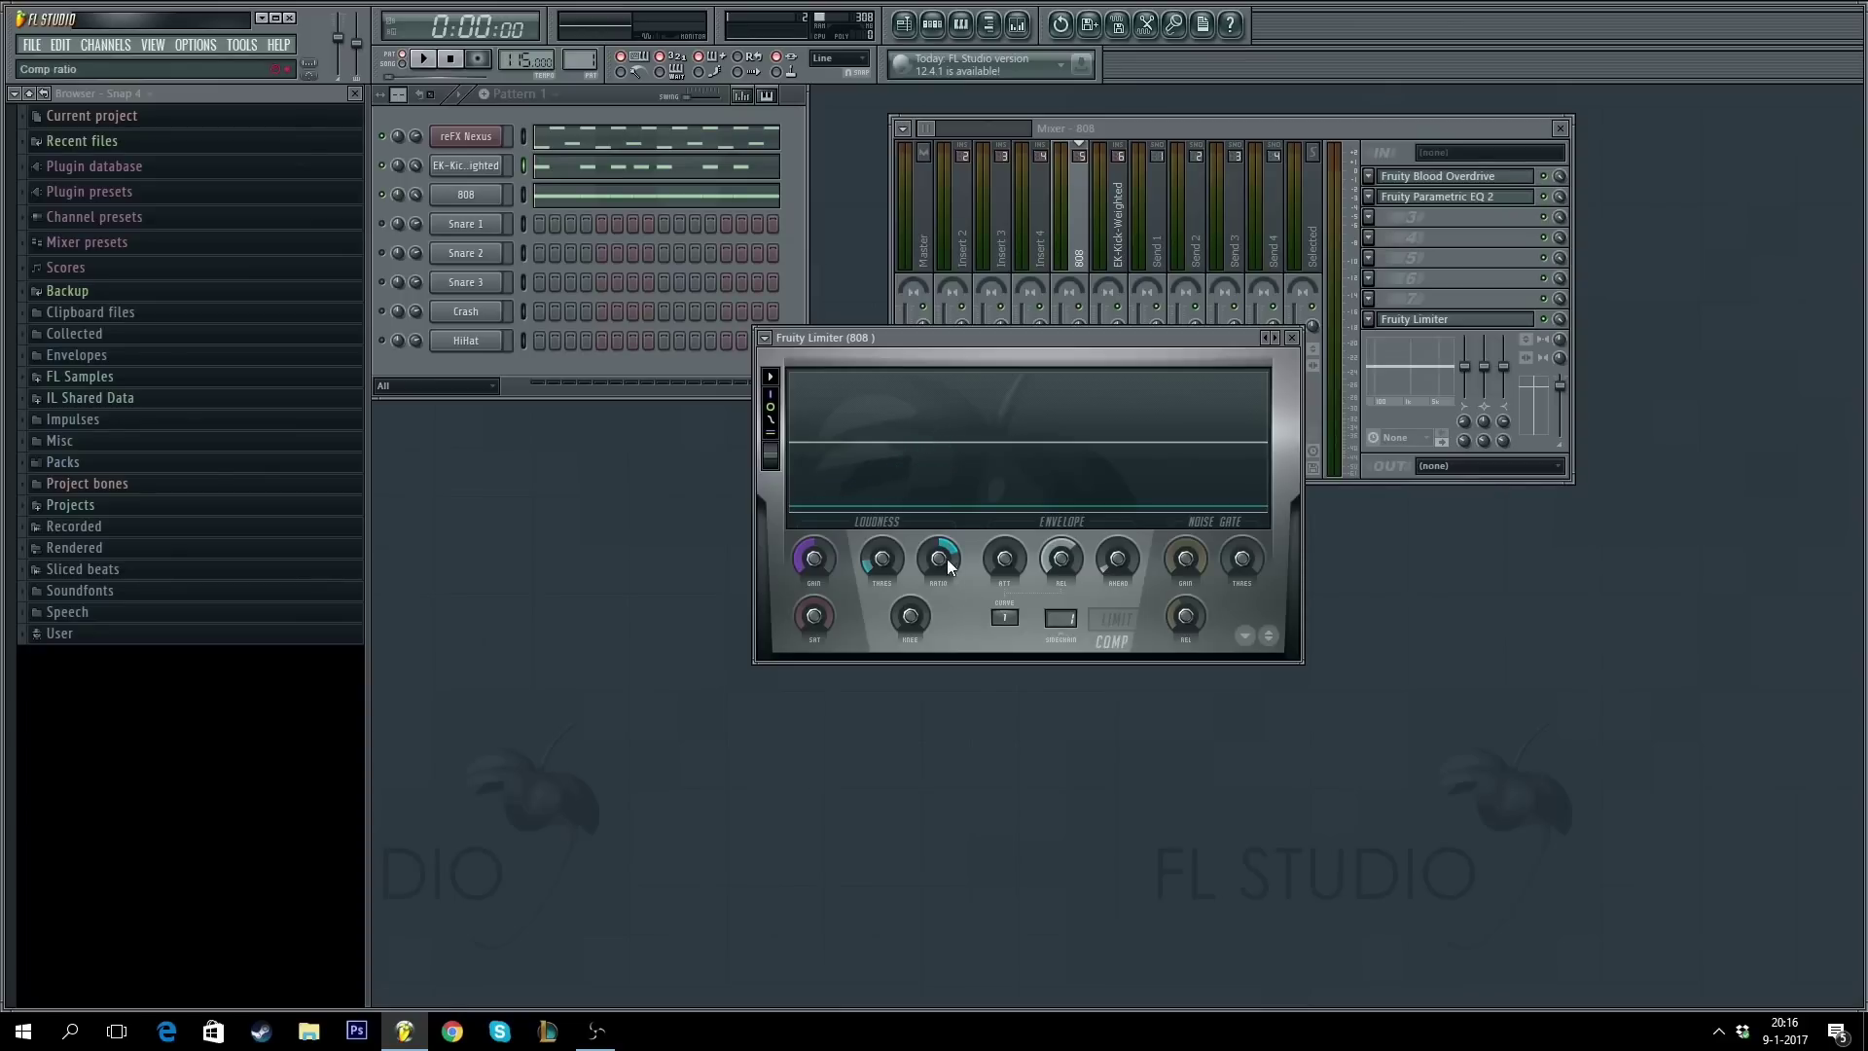
- Play the pattern to check how the kick ducks the 808 through Fruity Limiter
key("space")
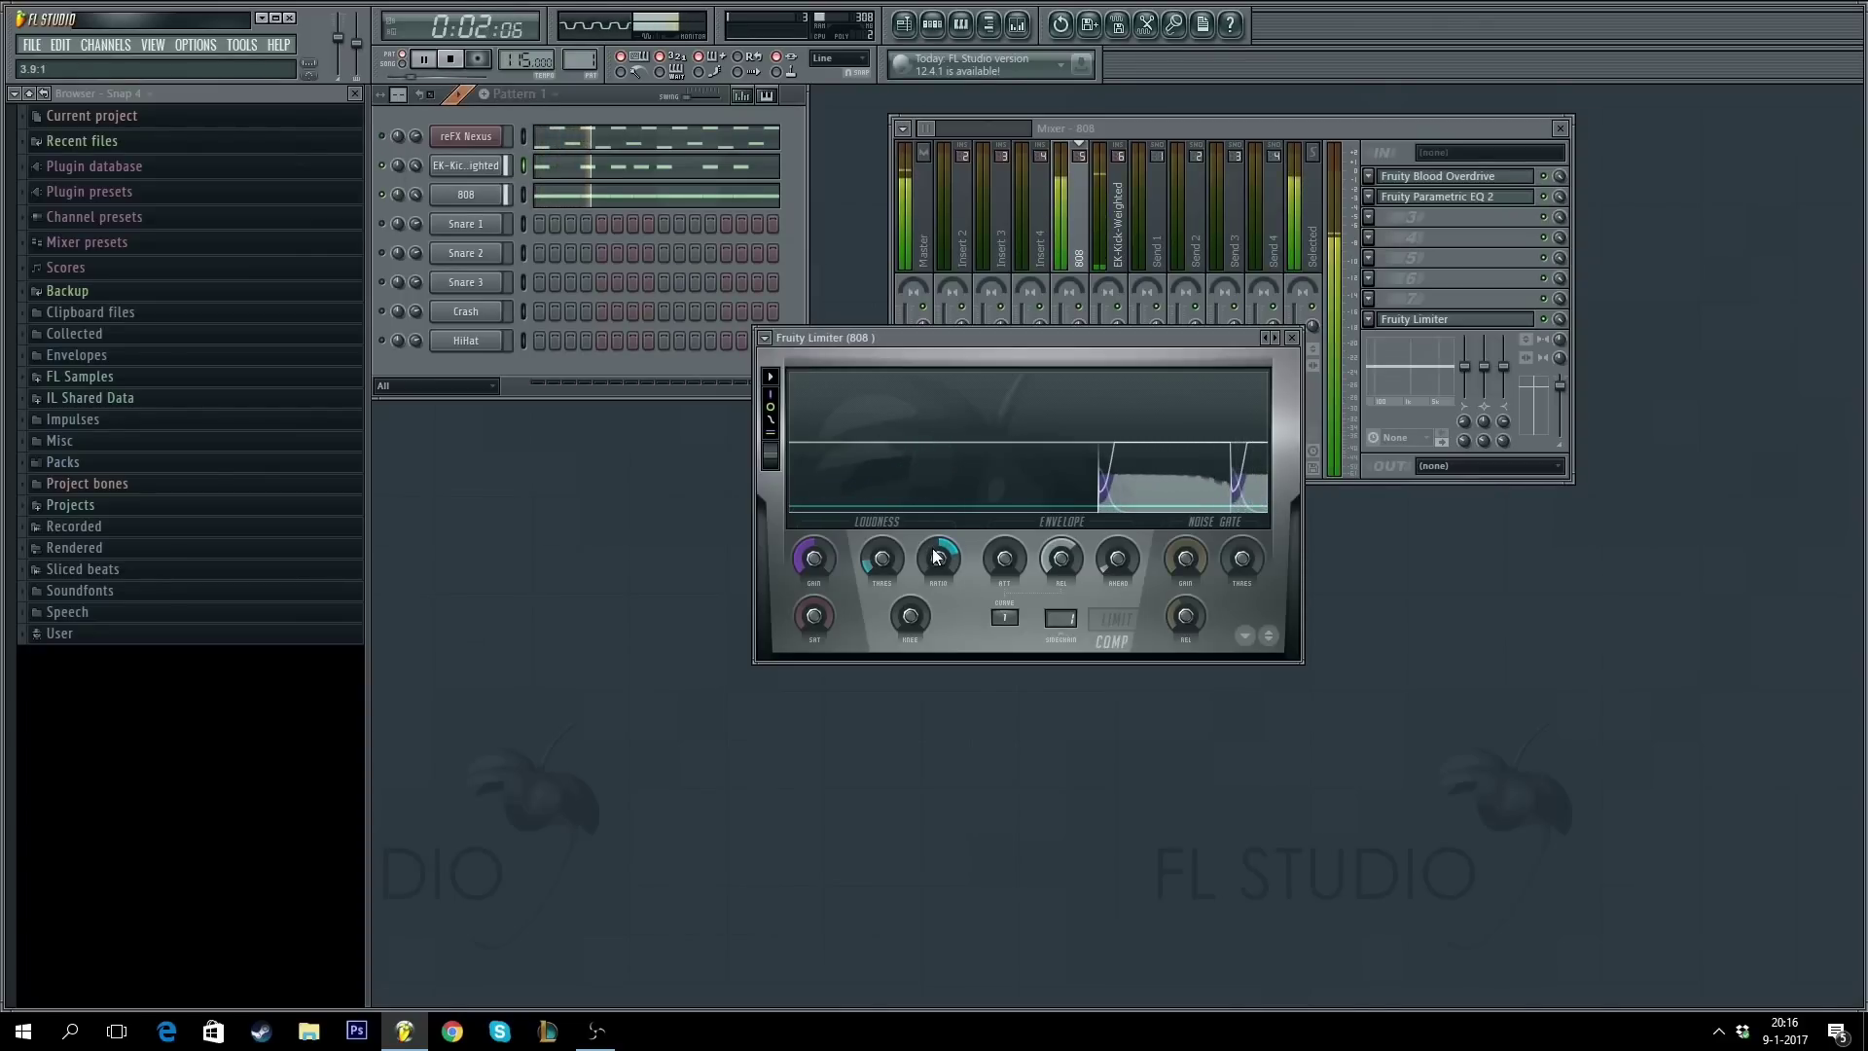
left_click(1553, 327)
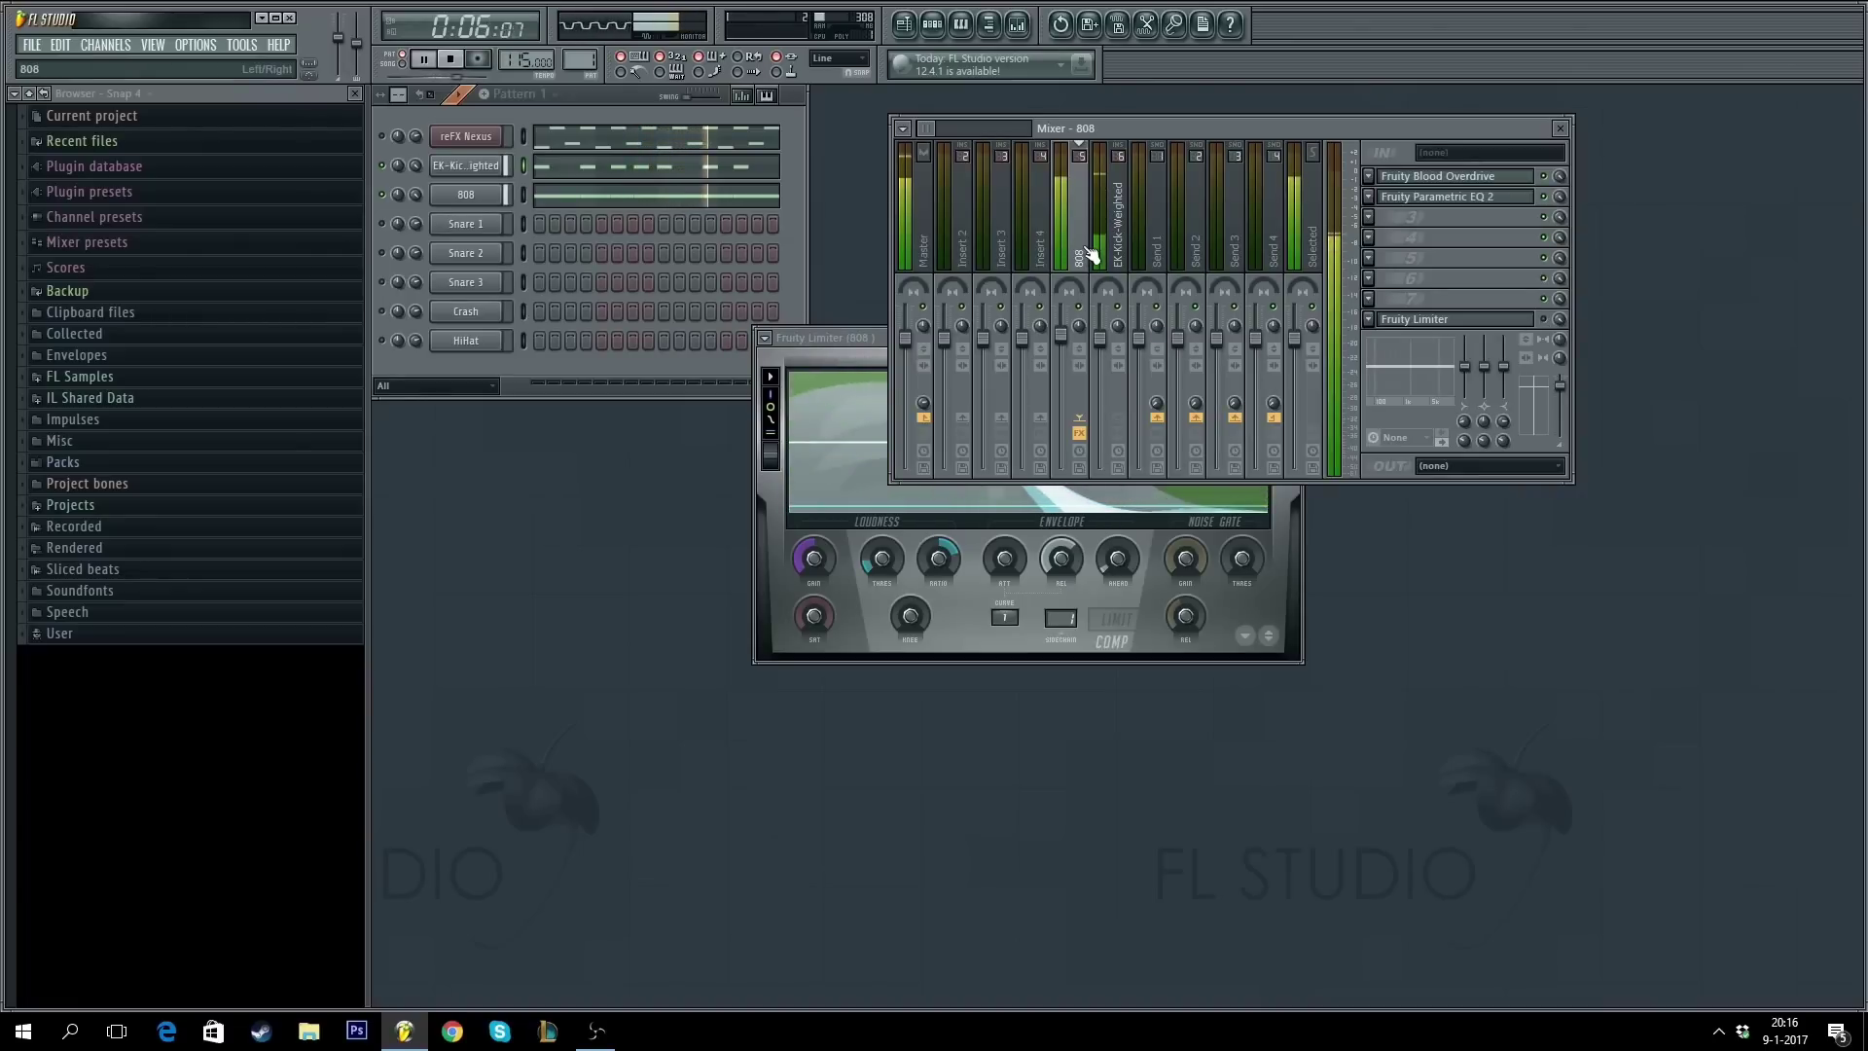
key("space")
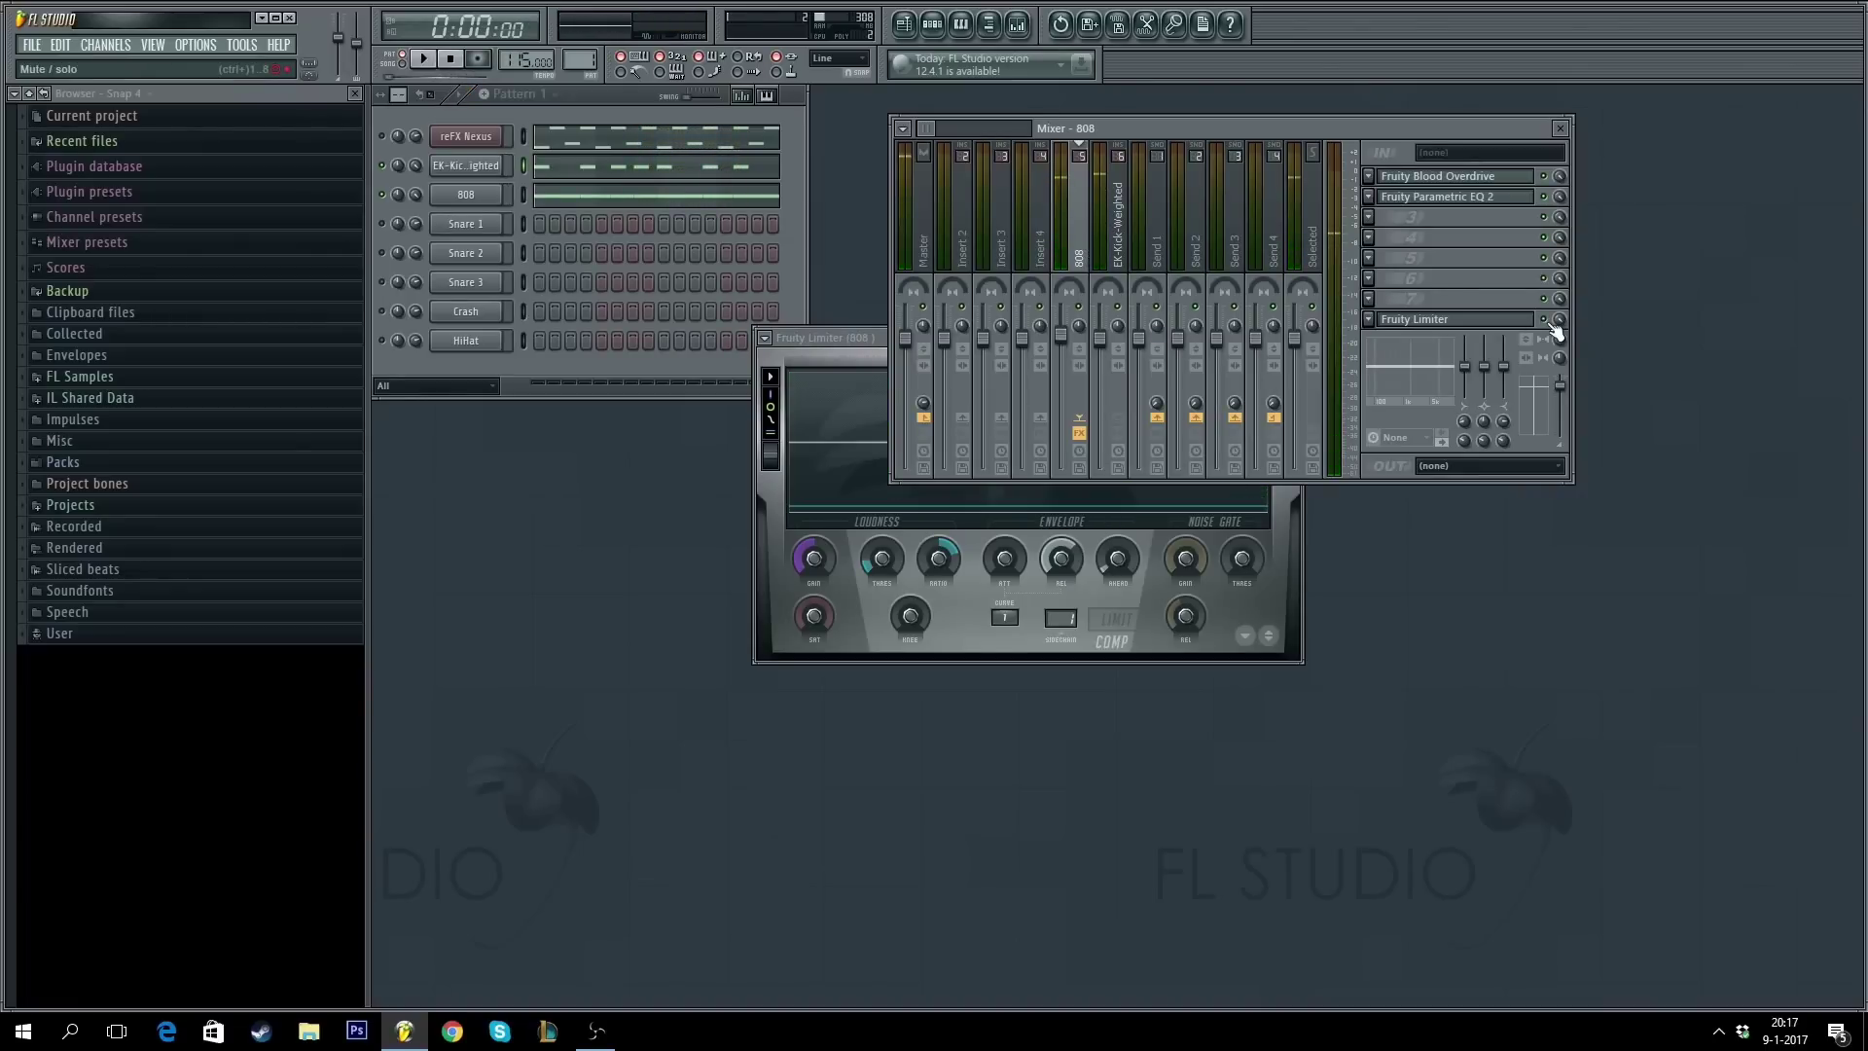
key("space")
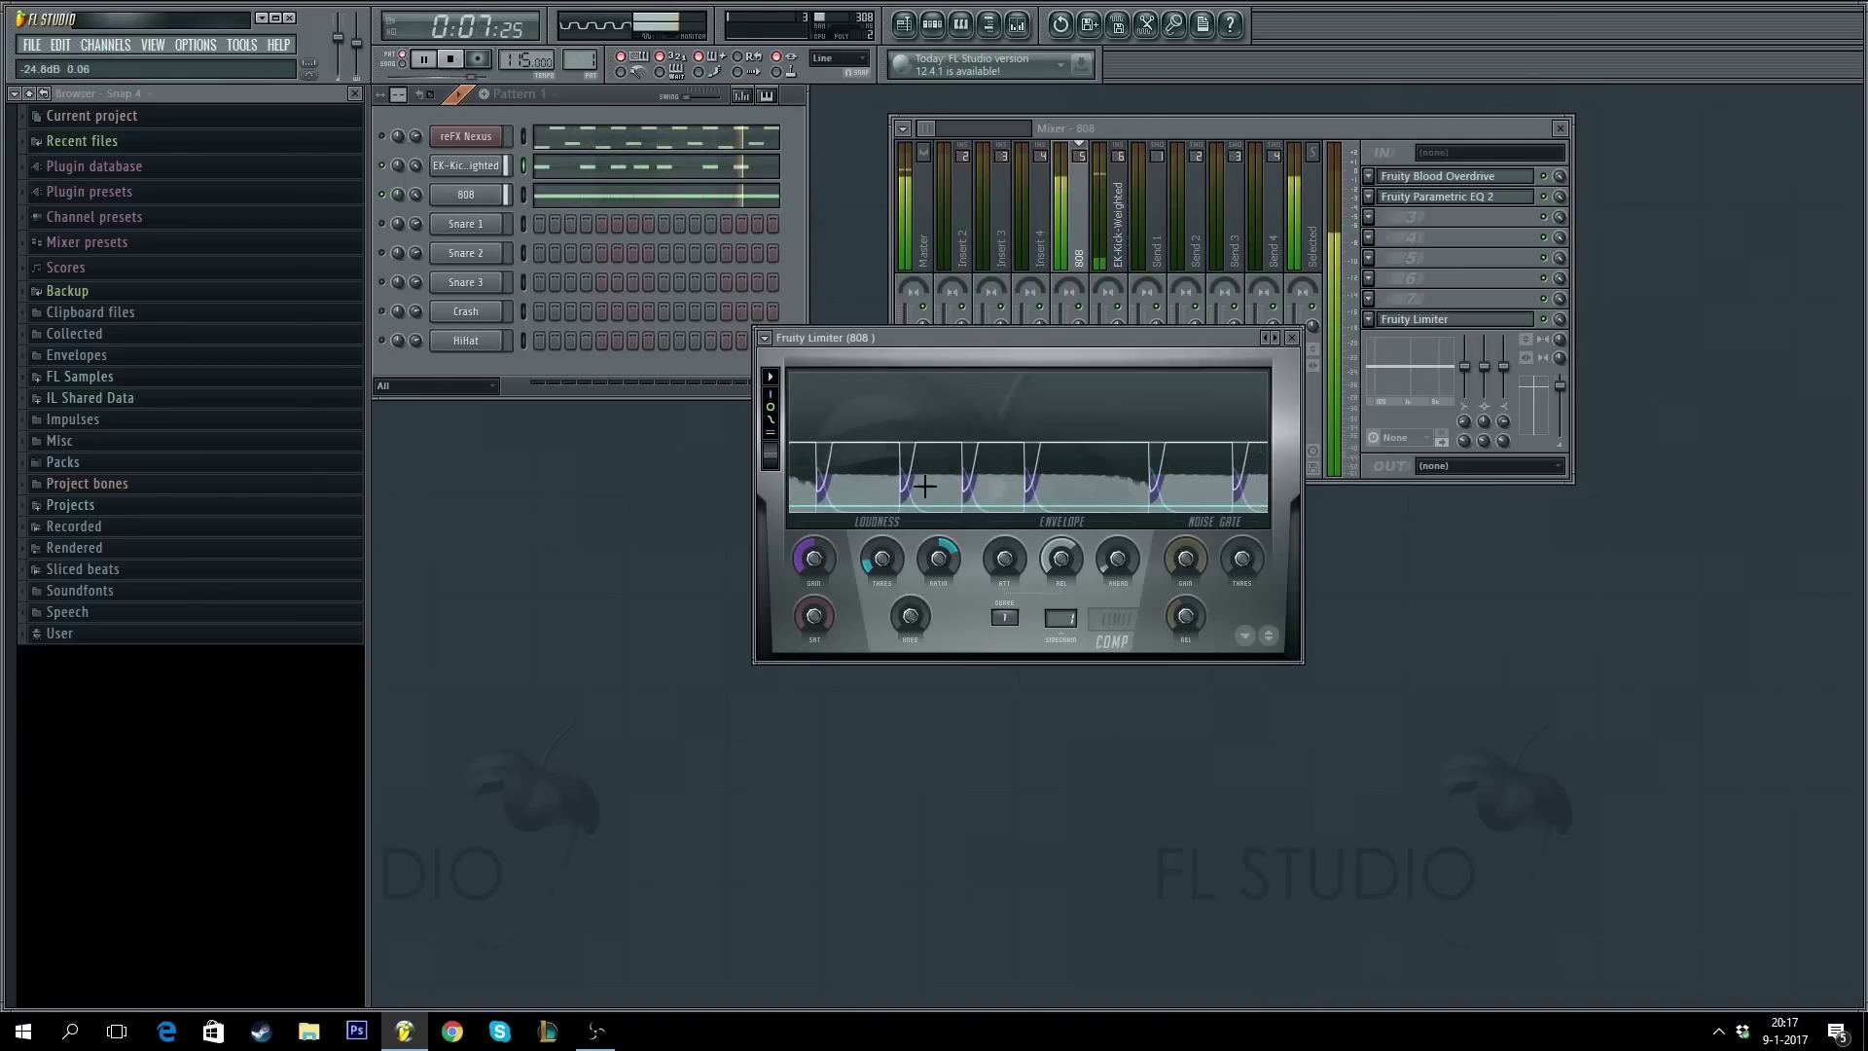
- Add Fruity Parametric EQ 2 to the kick track's first effect slot and gently boost its lower bands, with band 1 at about 91 Hz
left_click(1134, 222)
left_click(1368, 177)
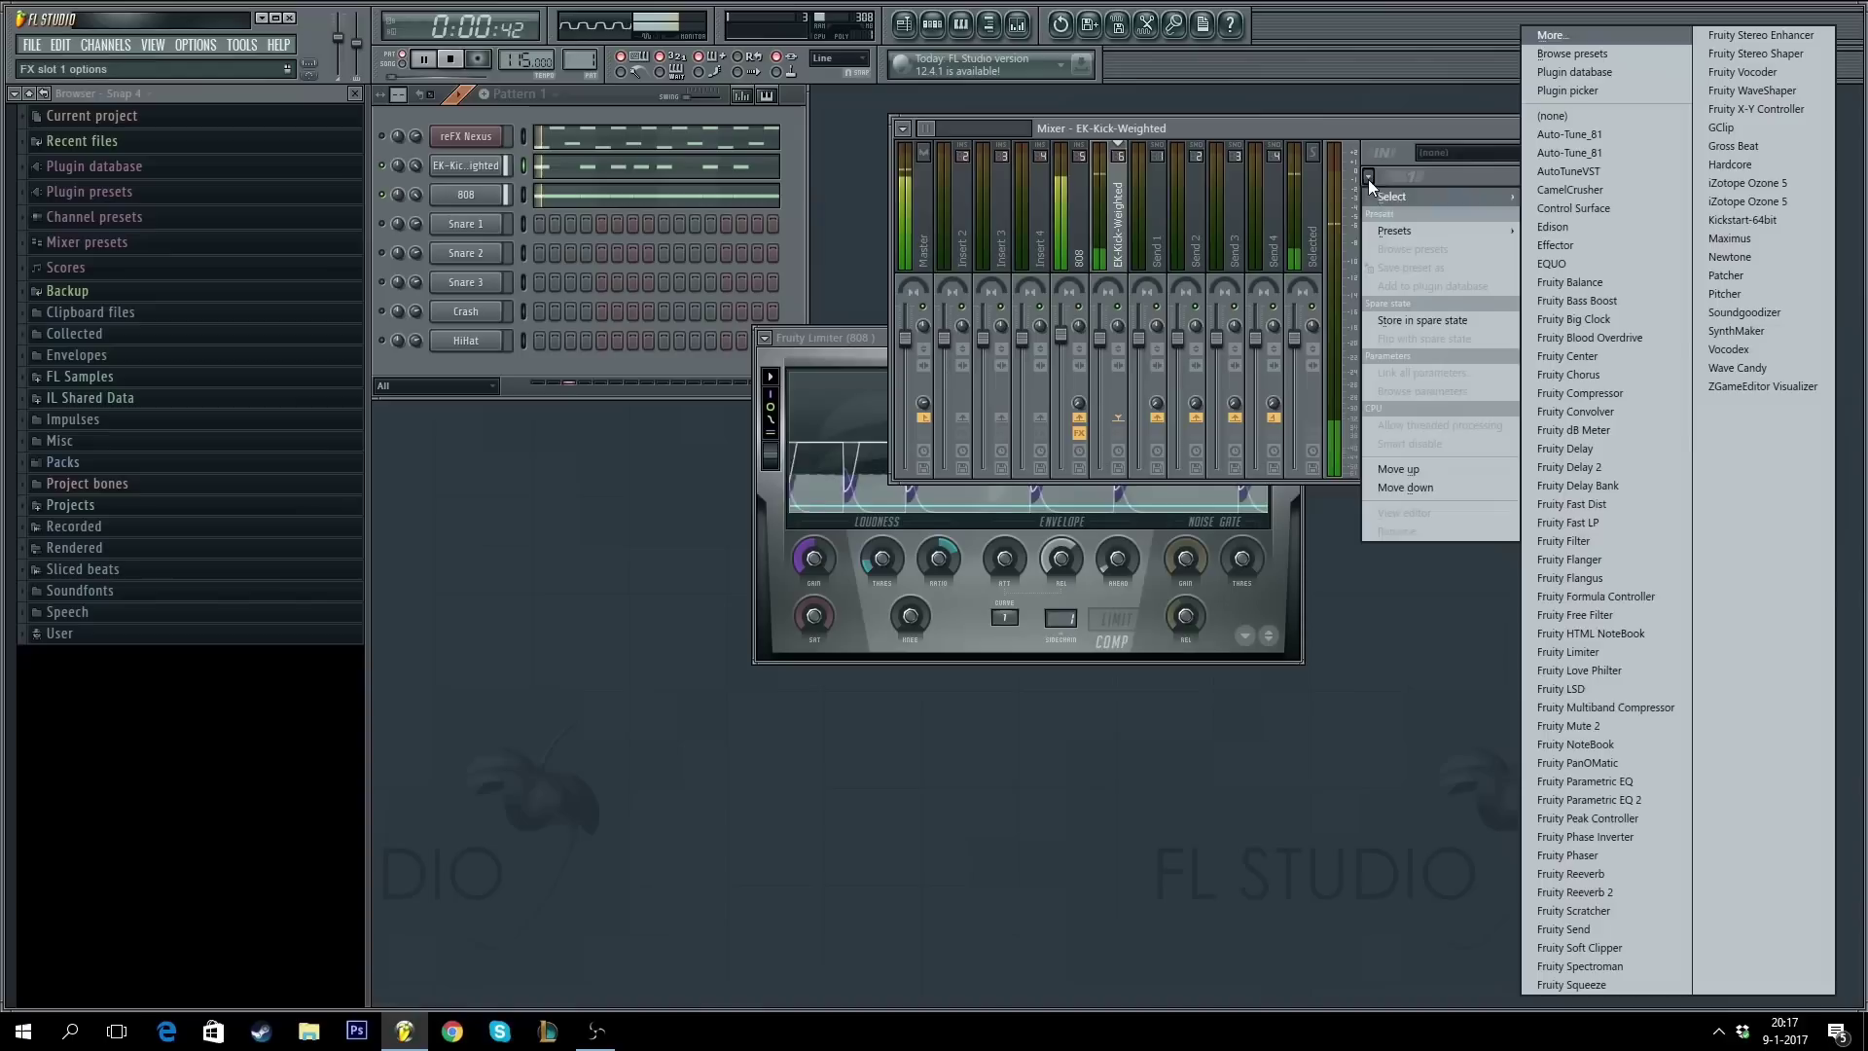
left_click(1656, 800)
left_click_drag(483, 376, 646, 376)
left_click_drag(490, 366, 500, 367)
key("space")
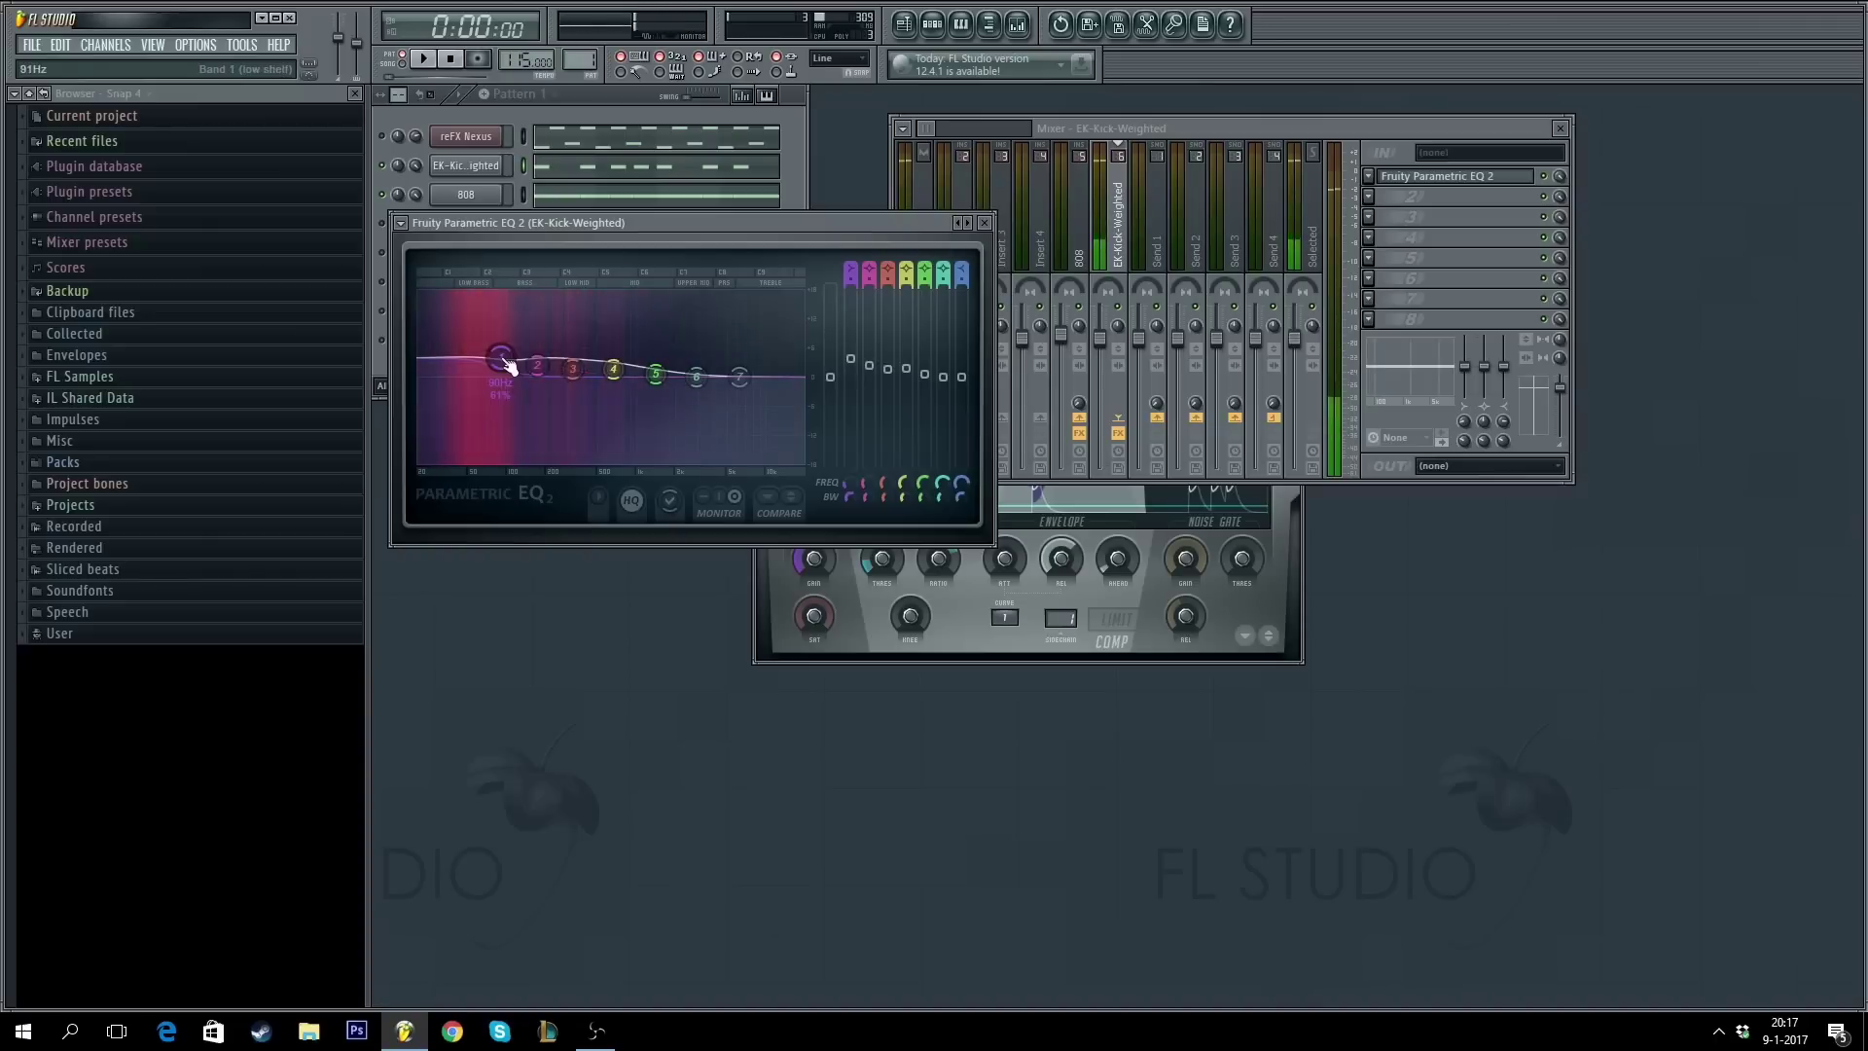
- Play the pattern and recheck the equalizer curves of the kick and 808 tracks
left_click(984, 222)
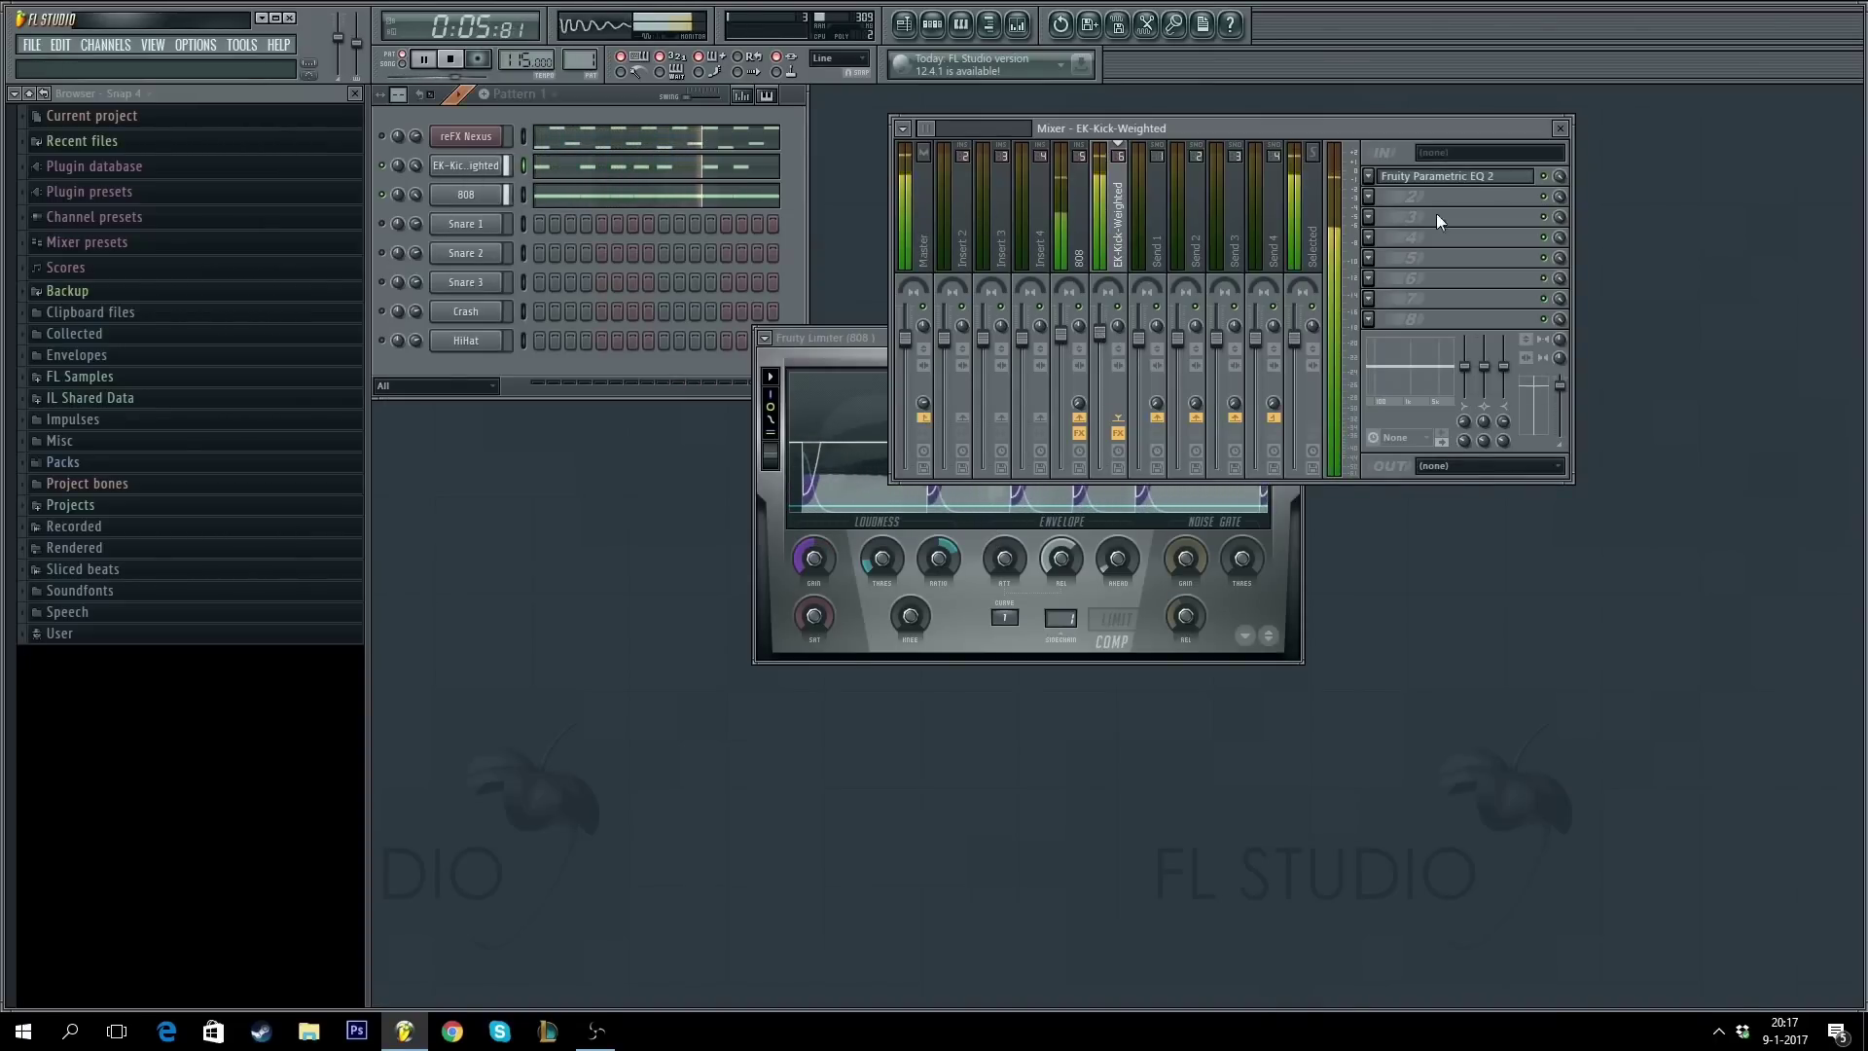
left_click(1445, 176)
key("space")
left_click(466, 194)
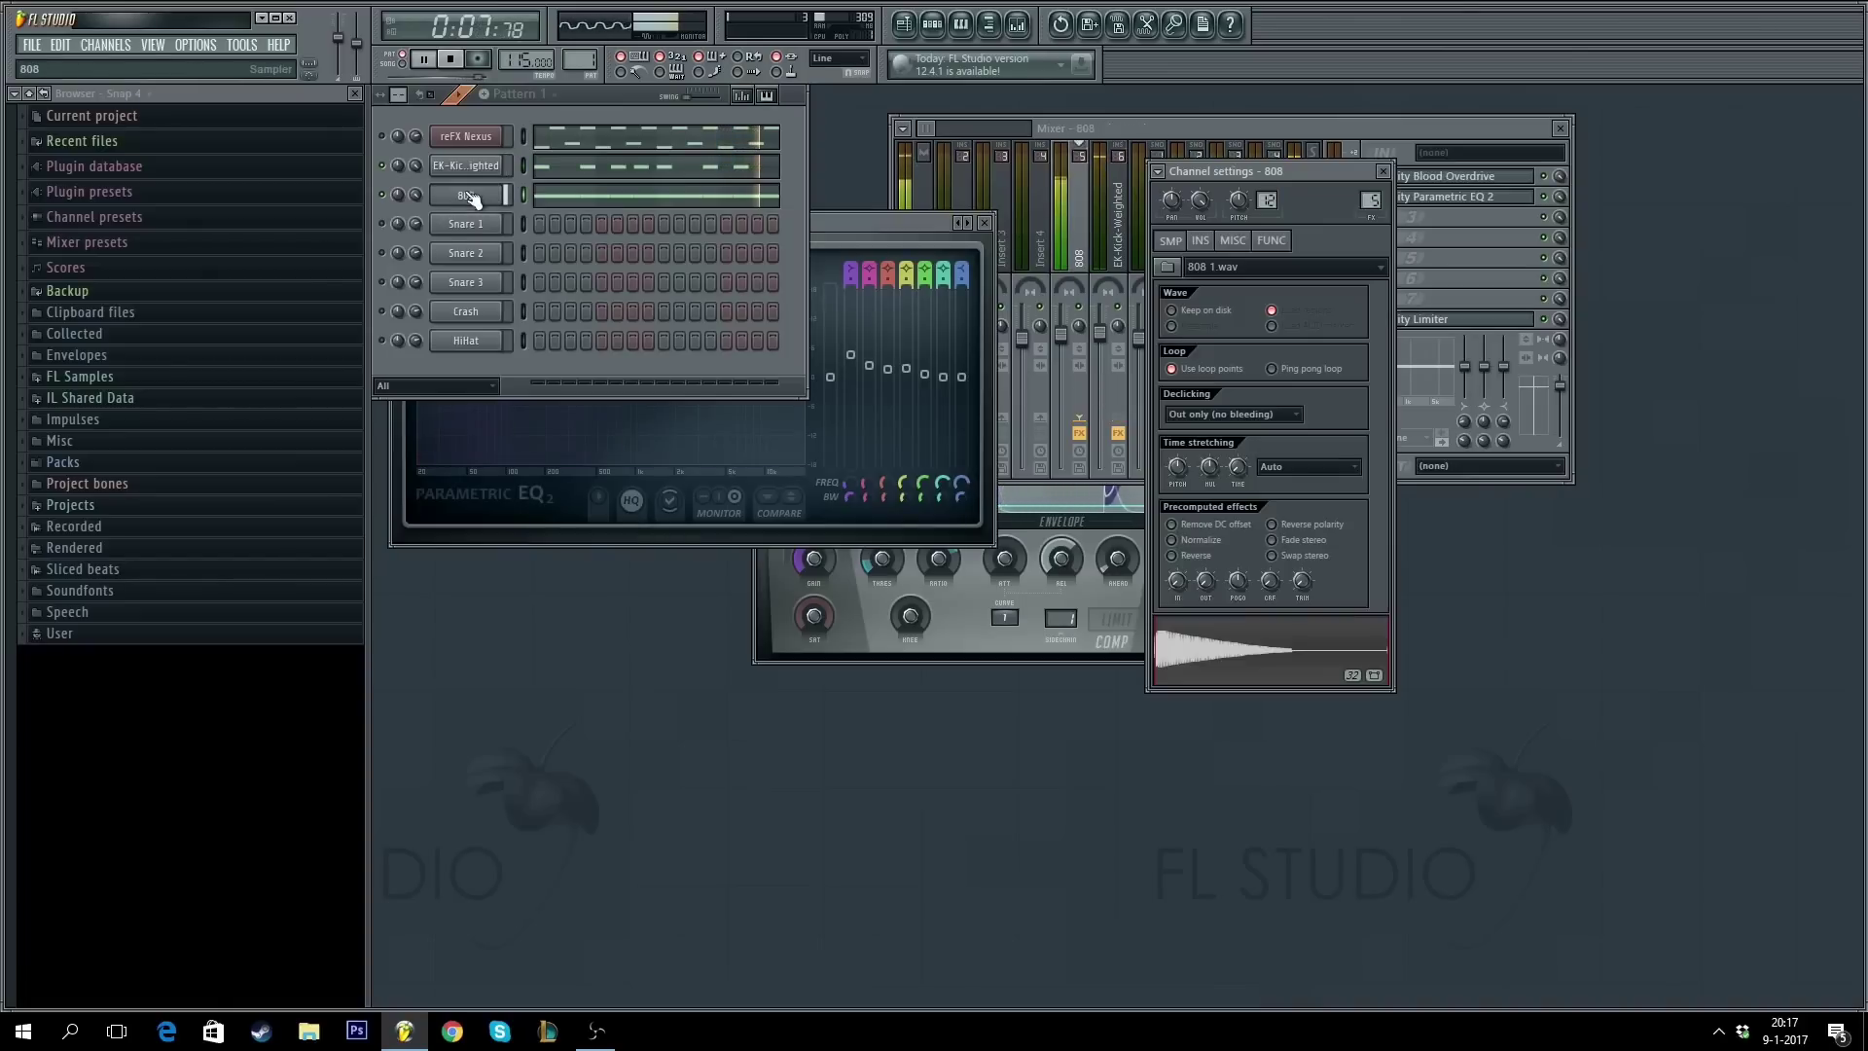
left_click(1198, 132)
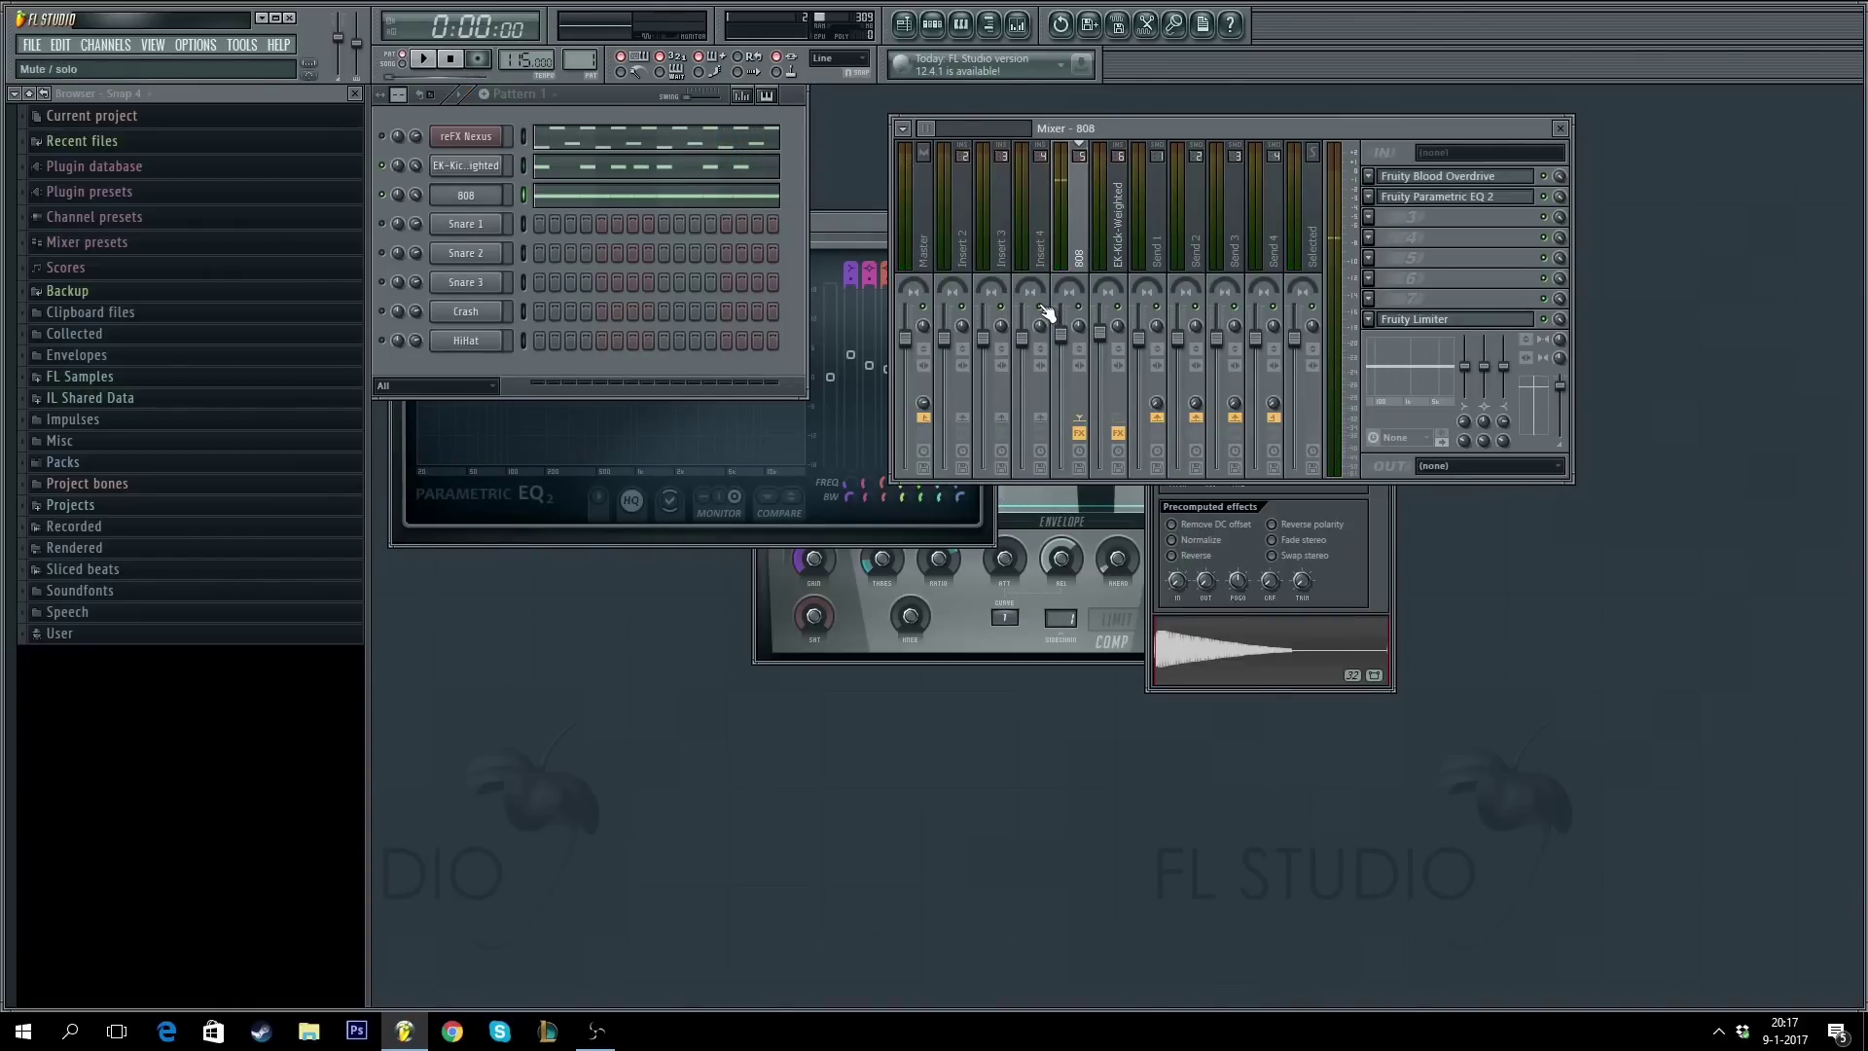
left_click(1494, 200)
key("space")
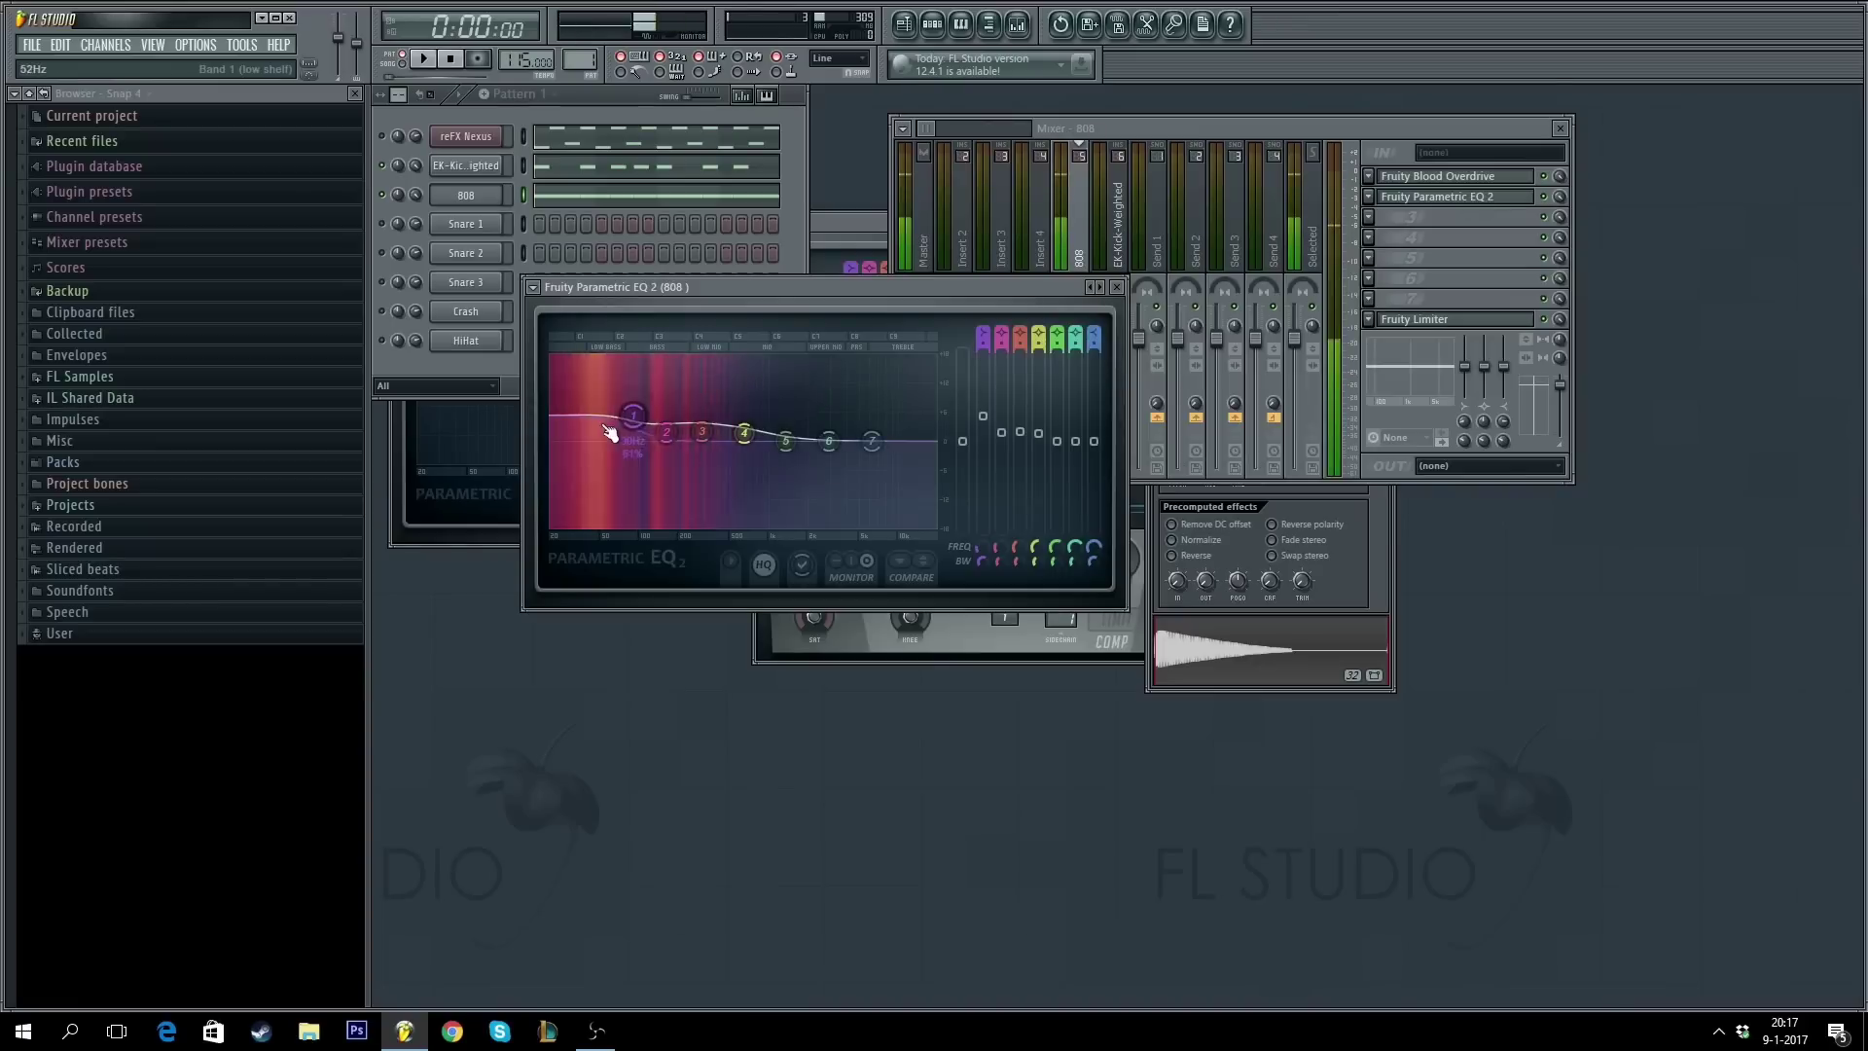
- Raise the 808 mixer track's level slightly during playback, and close the overdrive and mixer windows
left_click(1455, 176)
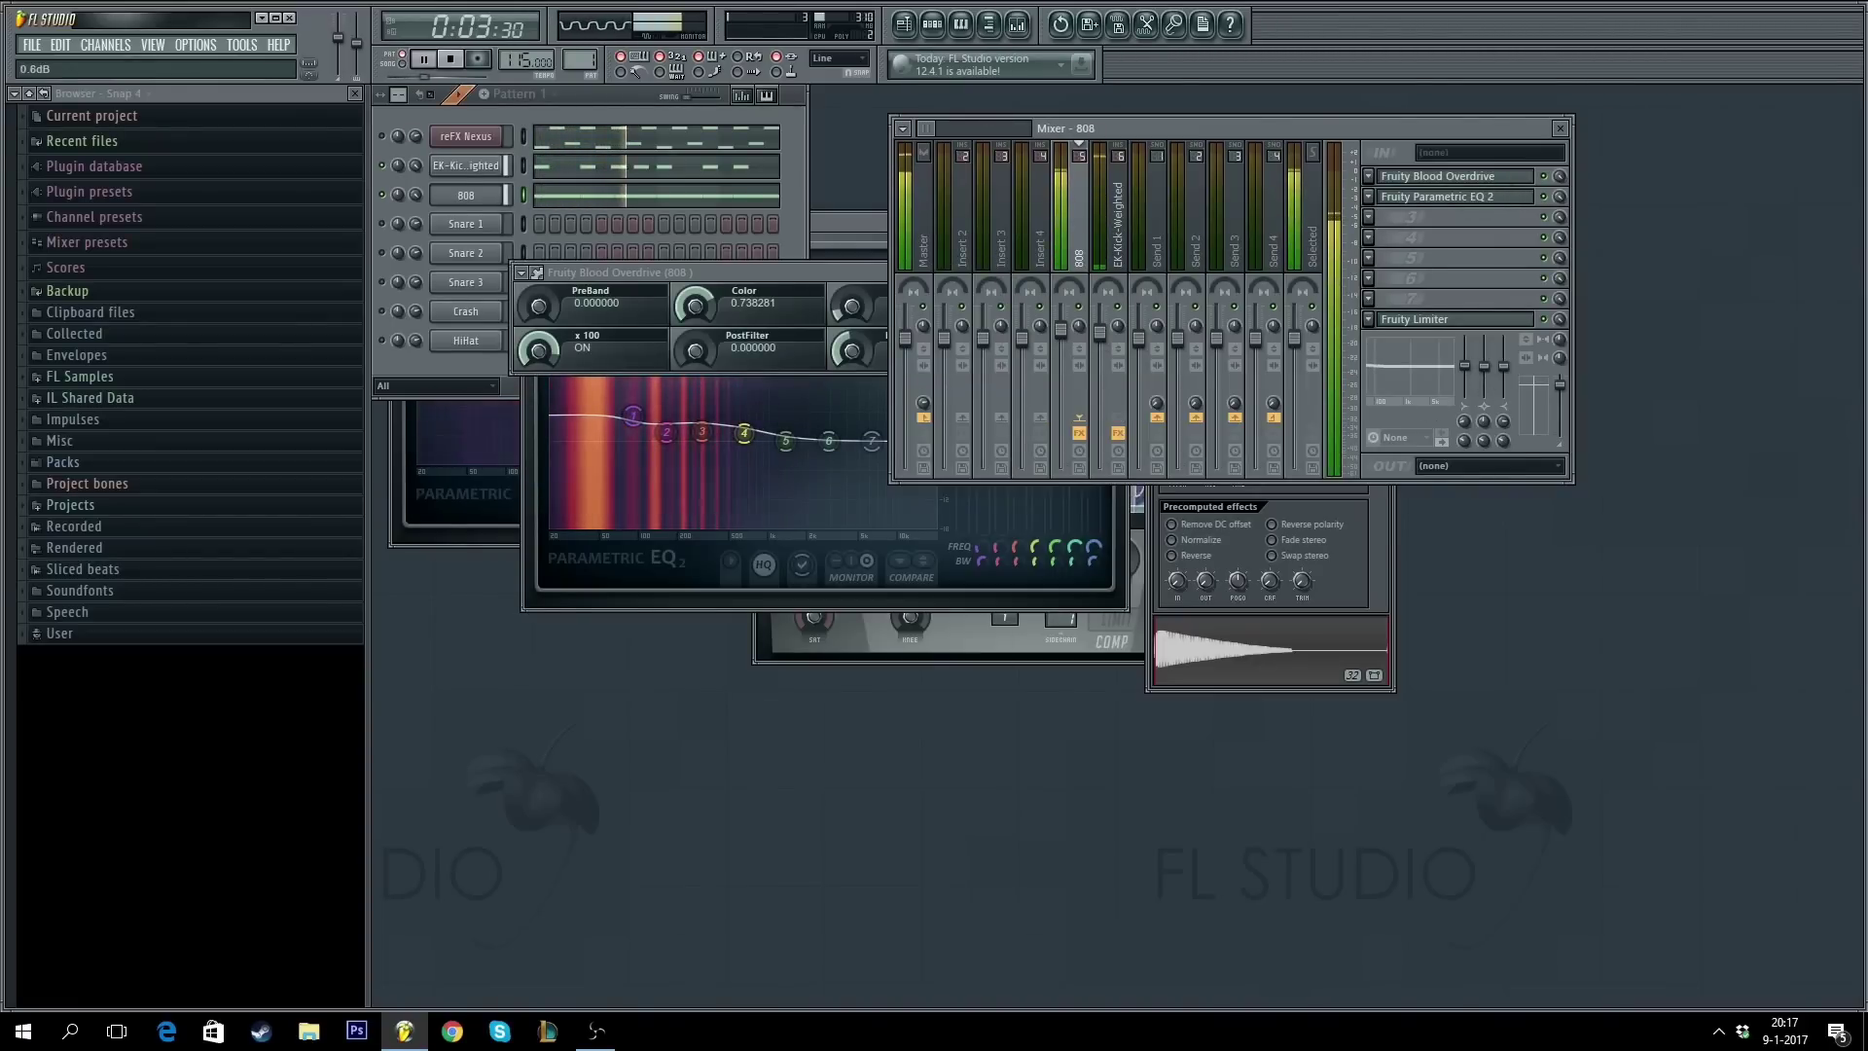
key("Escape")
key("Escape")
key("Escape")
key("Escape")
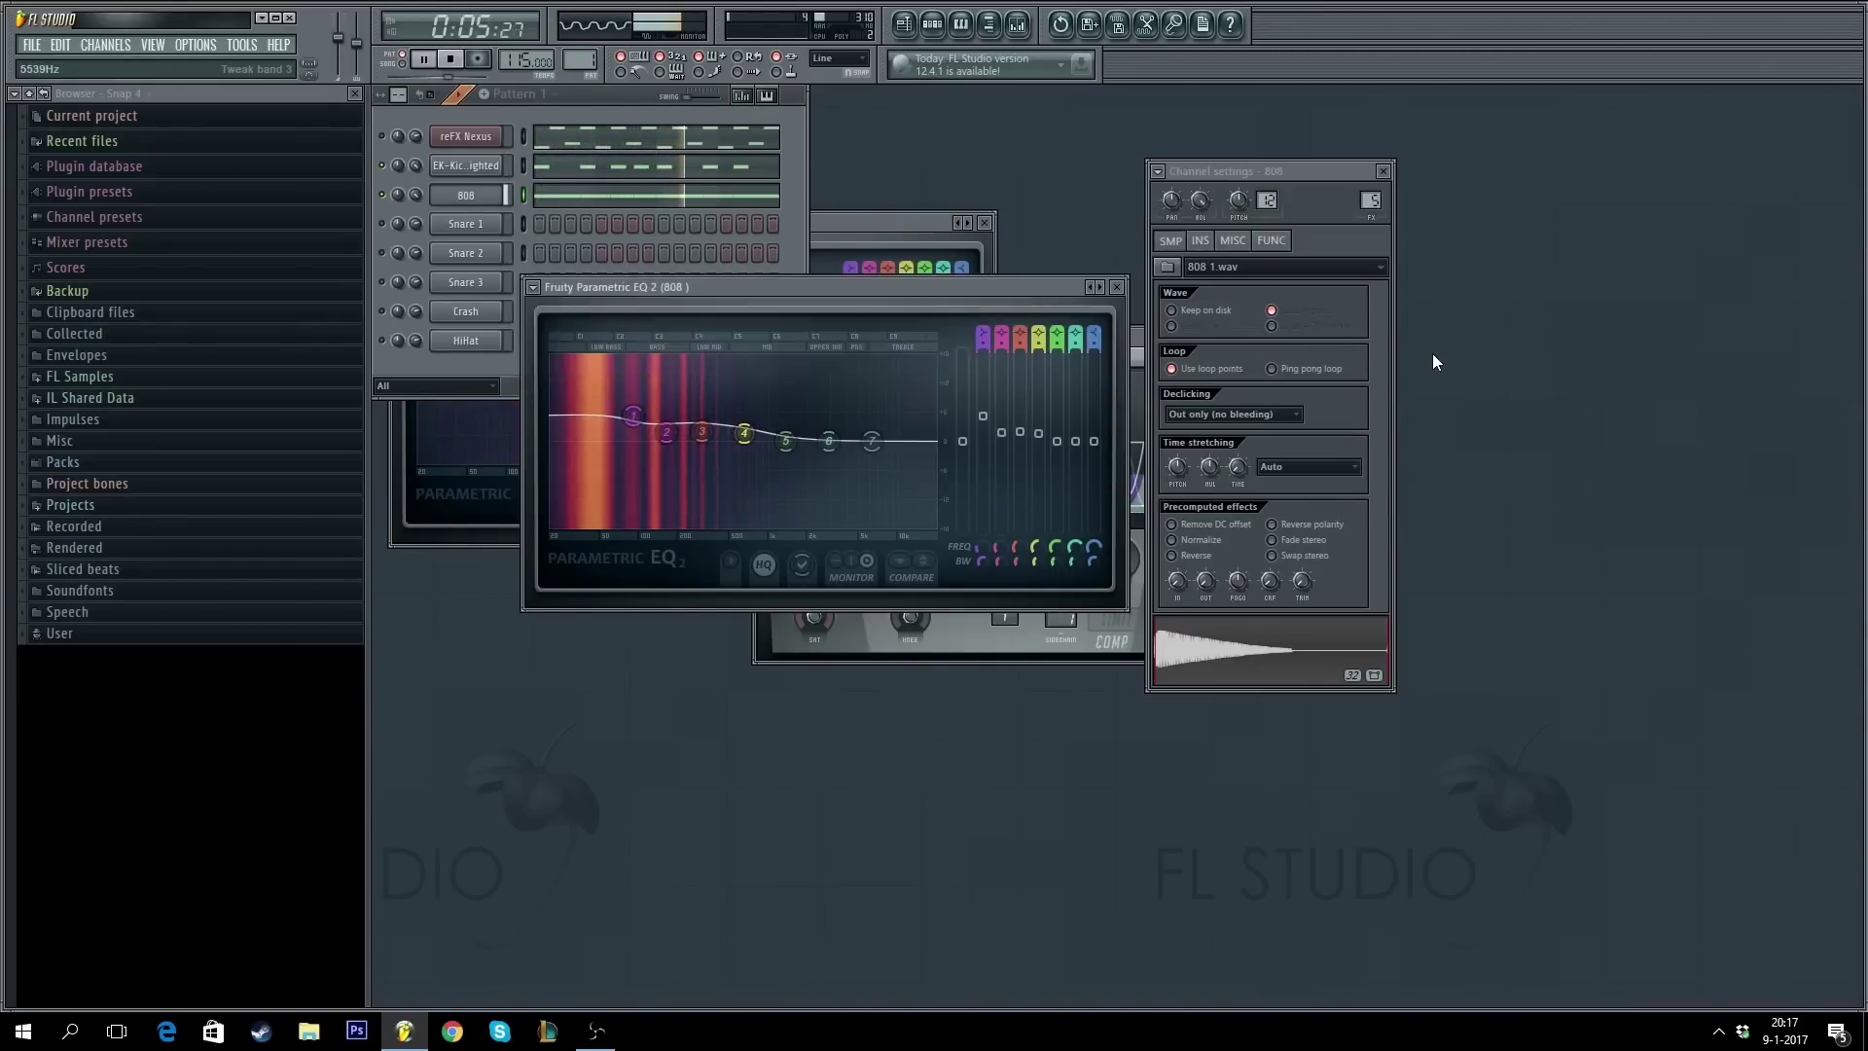
- Close the open equalizer and limiter windows and restart the pattern's playback
left_click(984, 223)
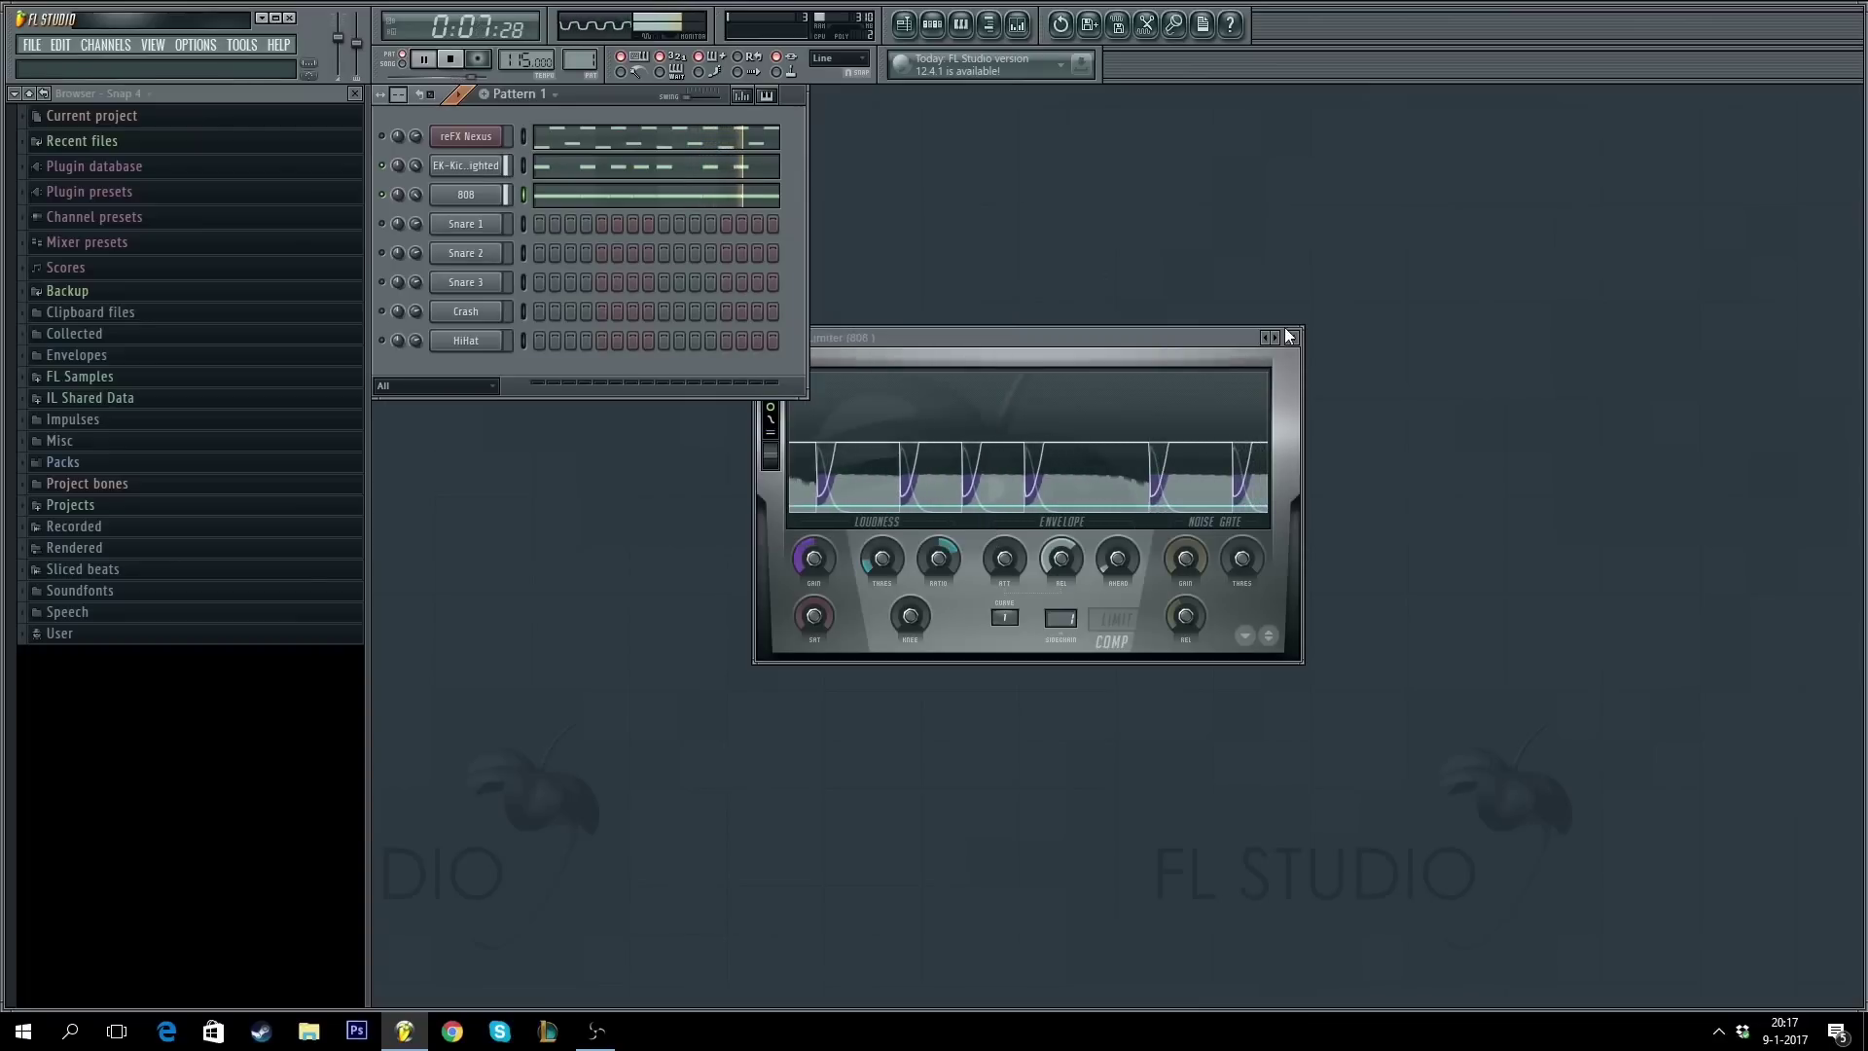
left_click(1291, 336)
key("space")
key("space")
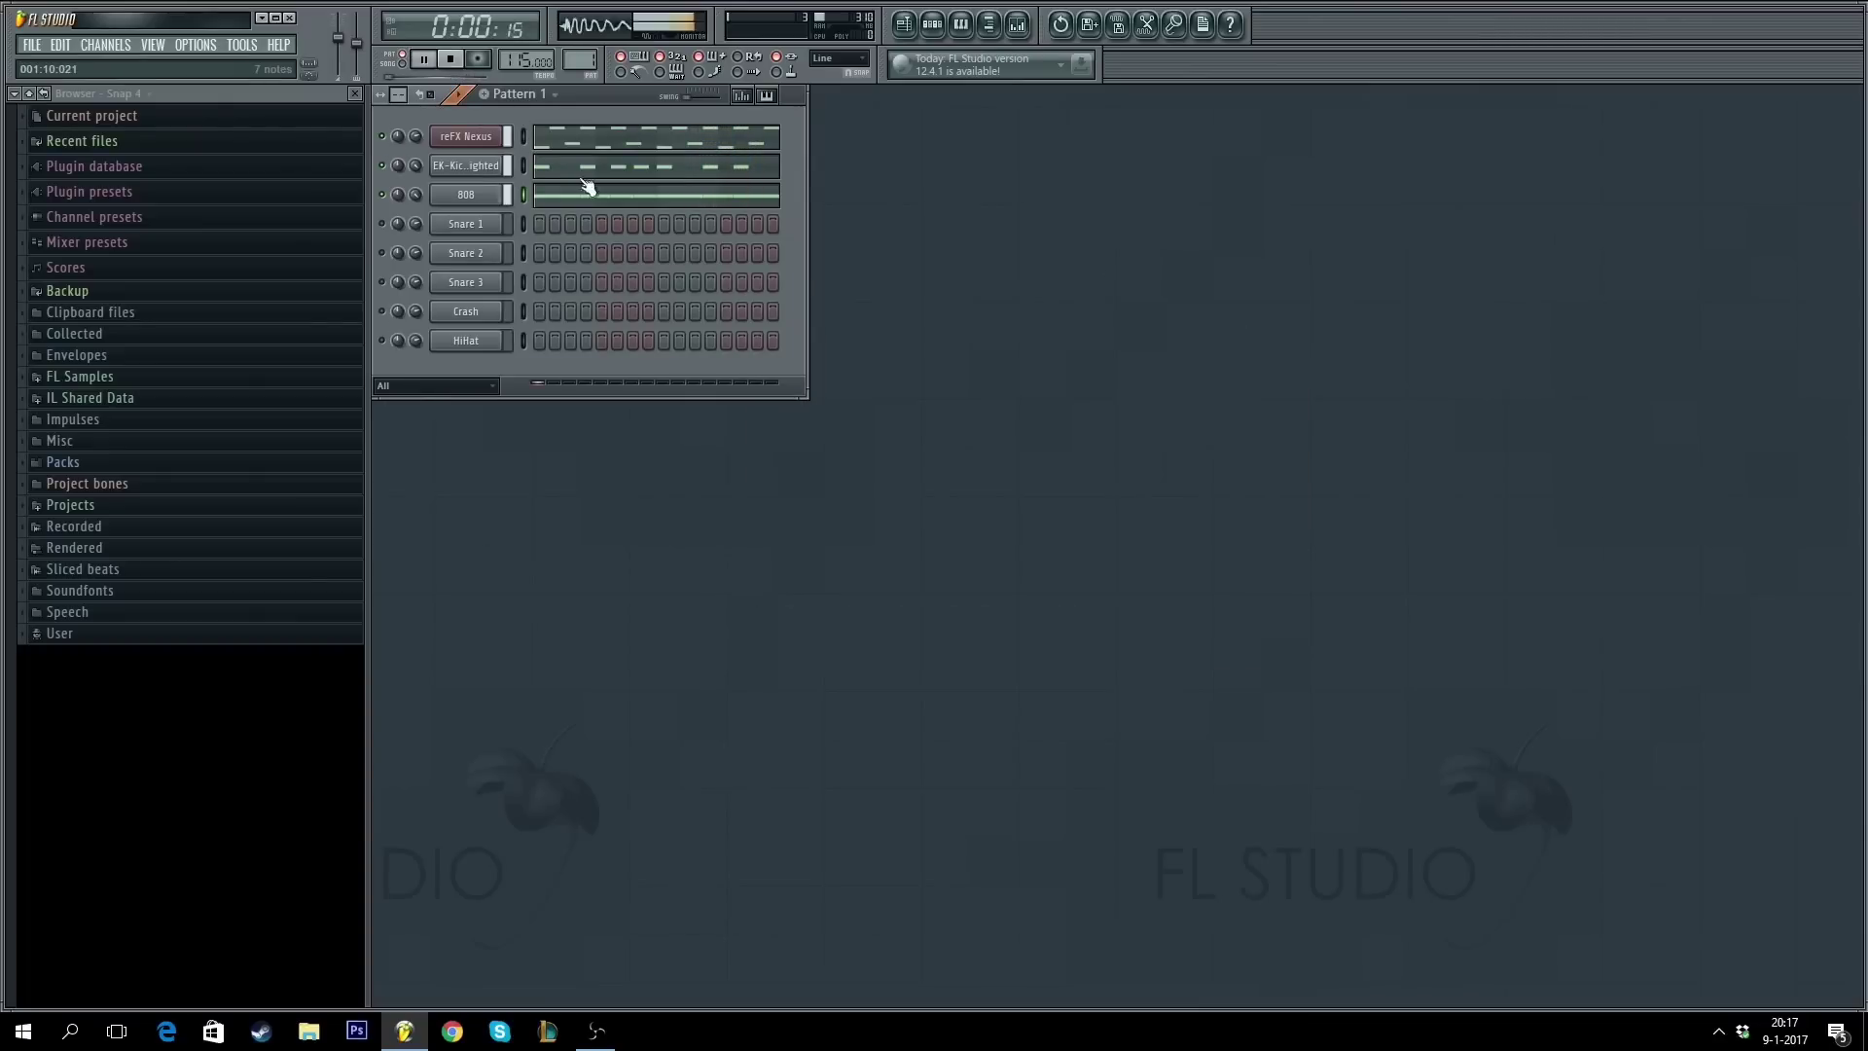
- Open the 808's channel settings and play the pattern to hear the bass against the kick
left_click(467, 195)
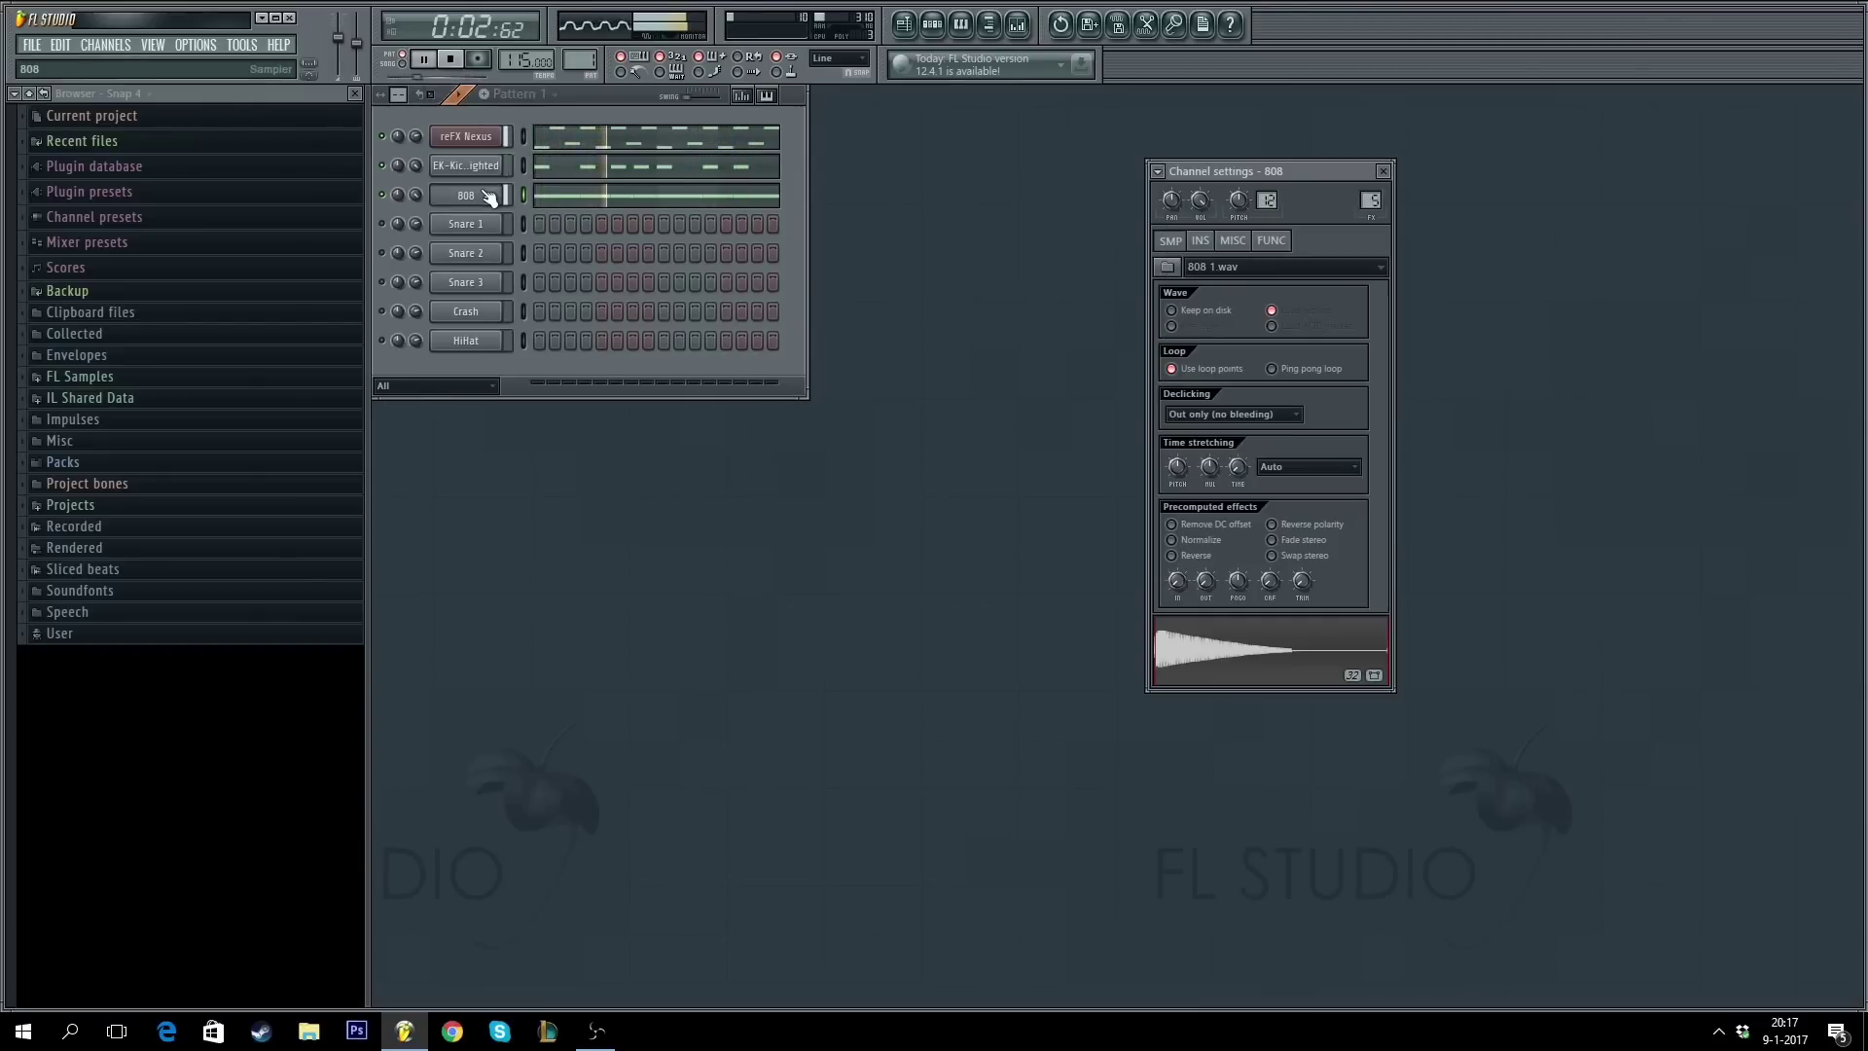
key("space")
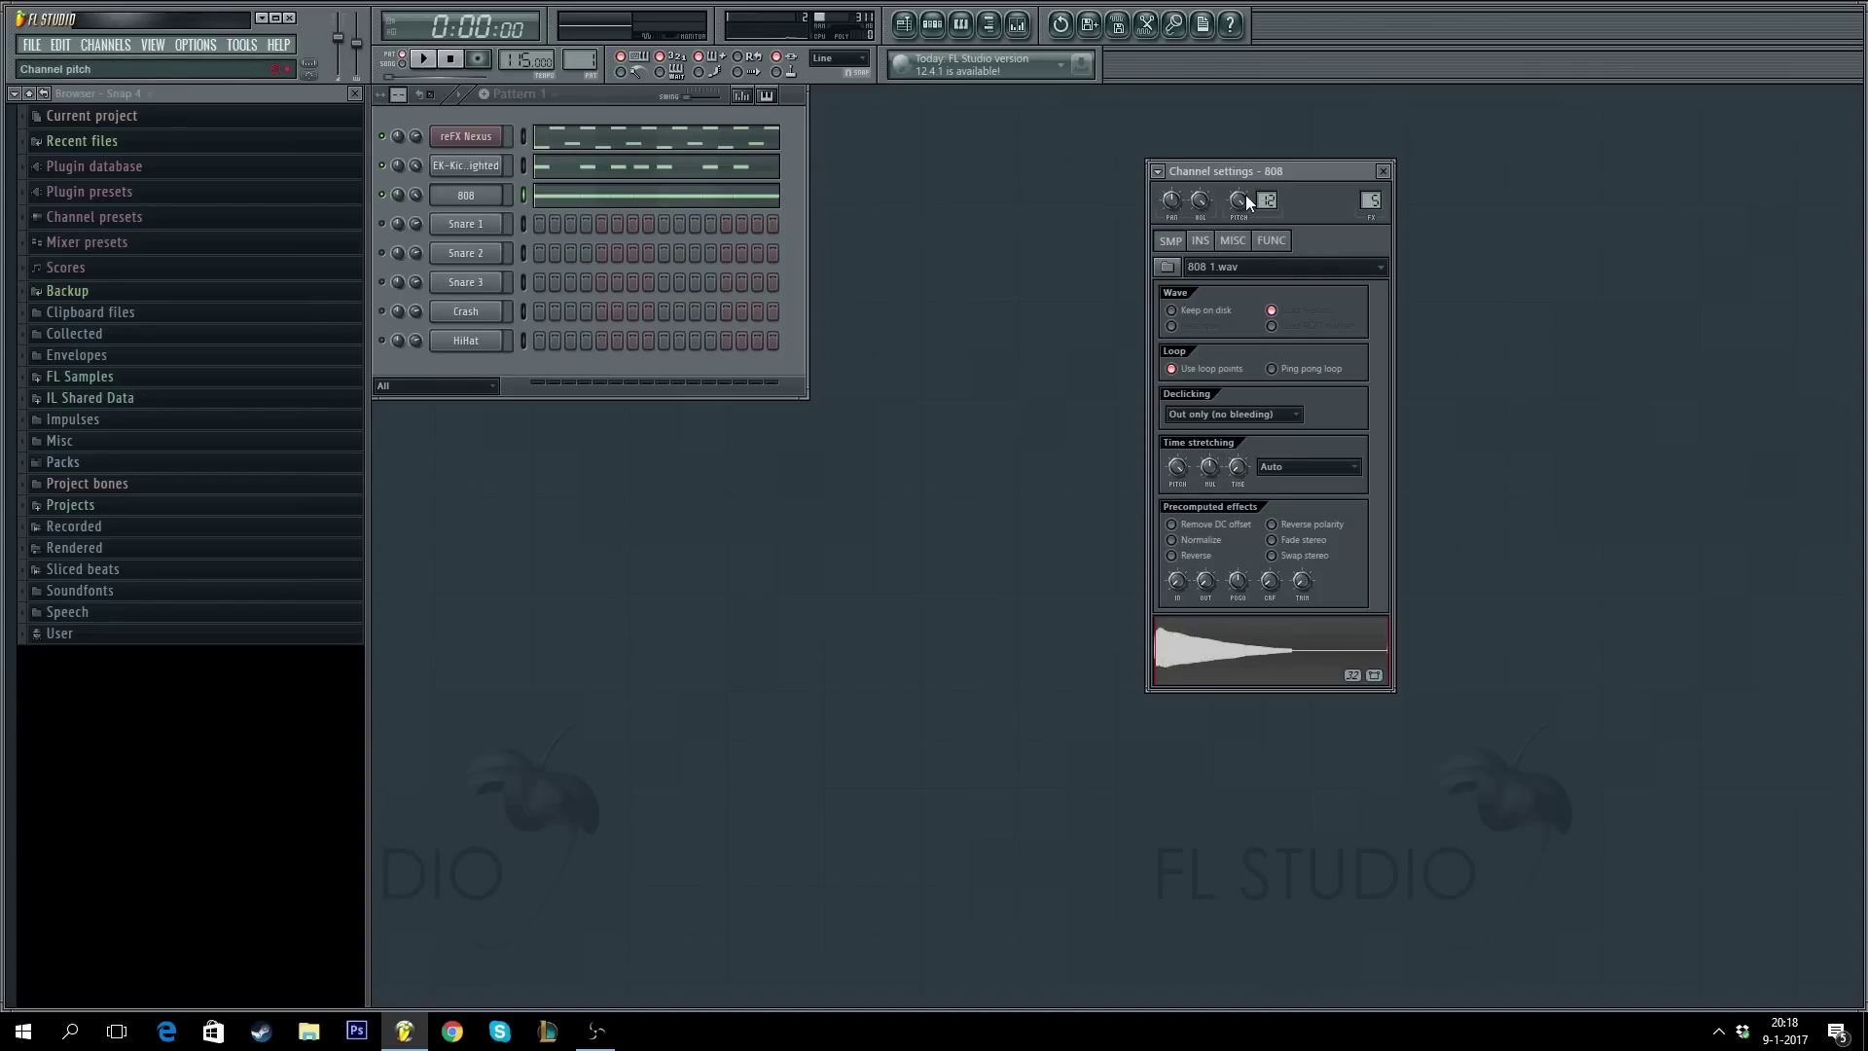
key("space")
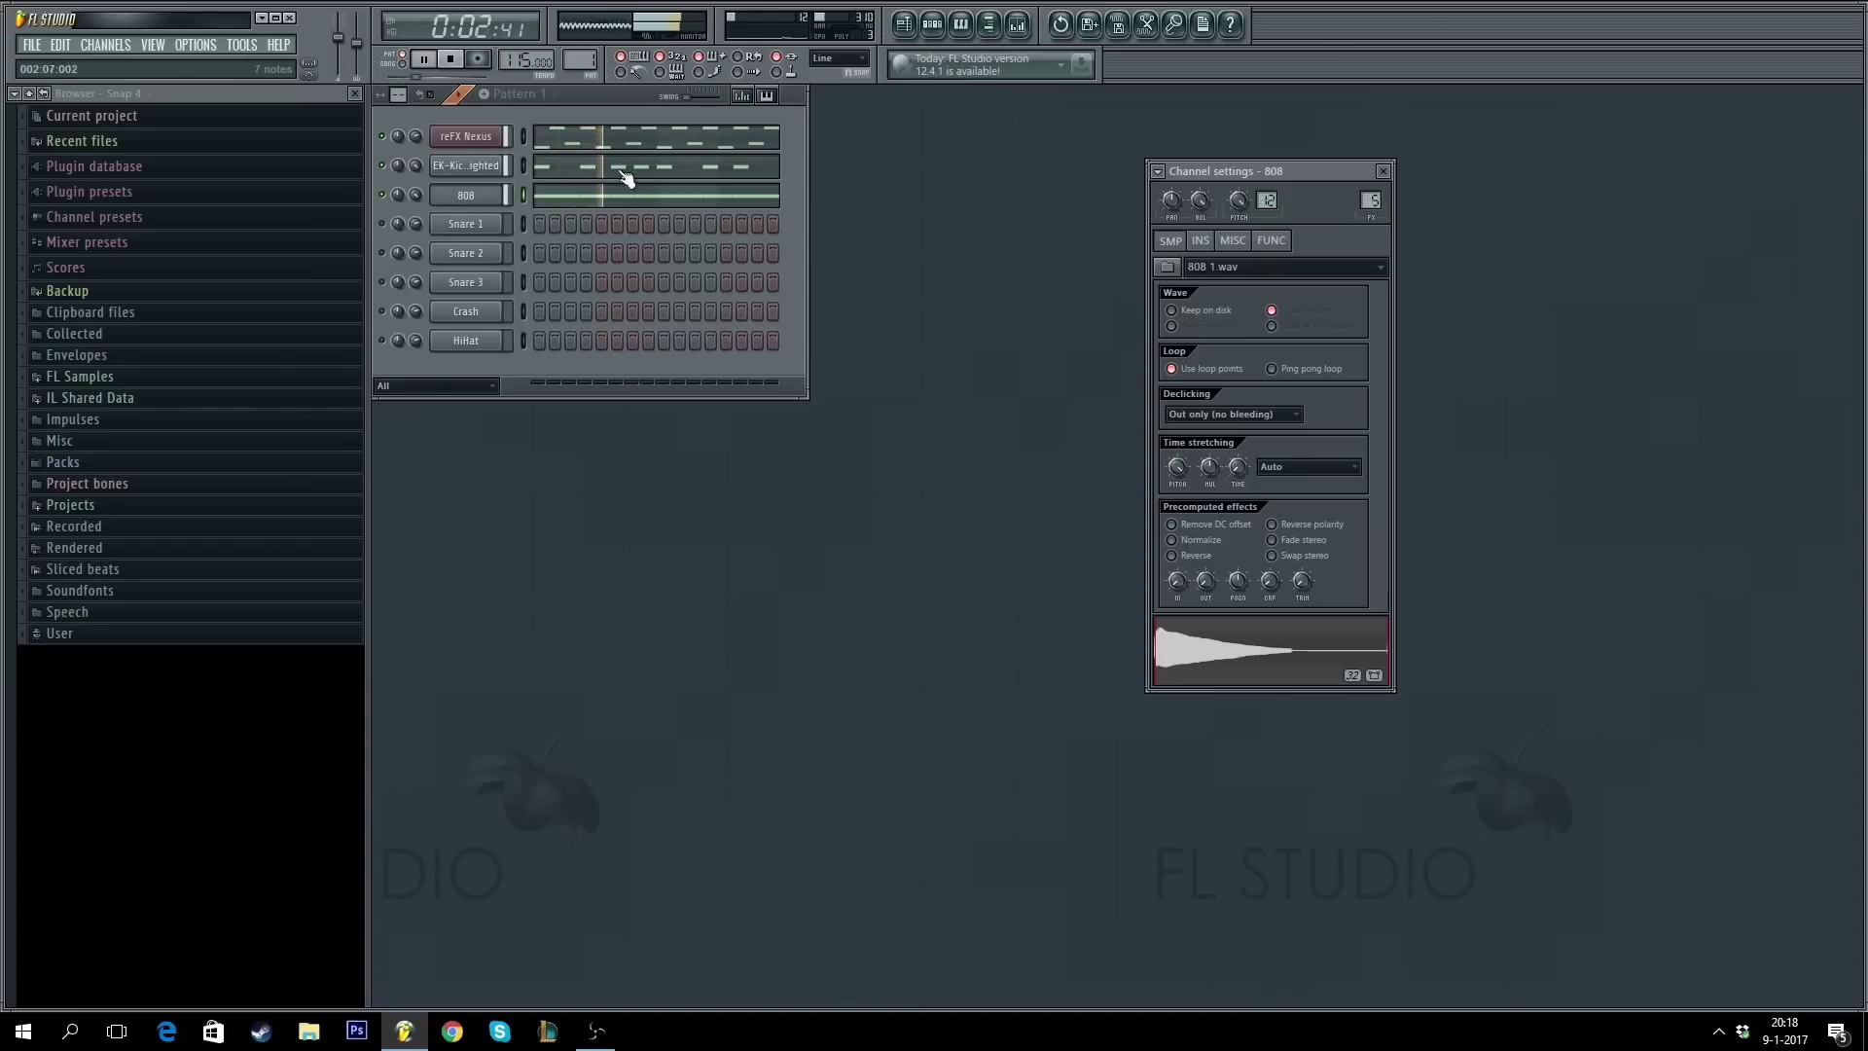
key("space")
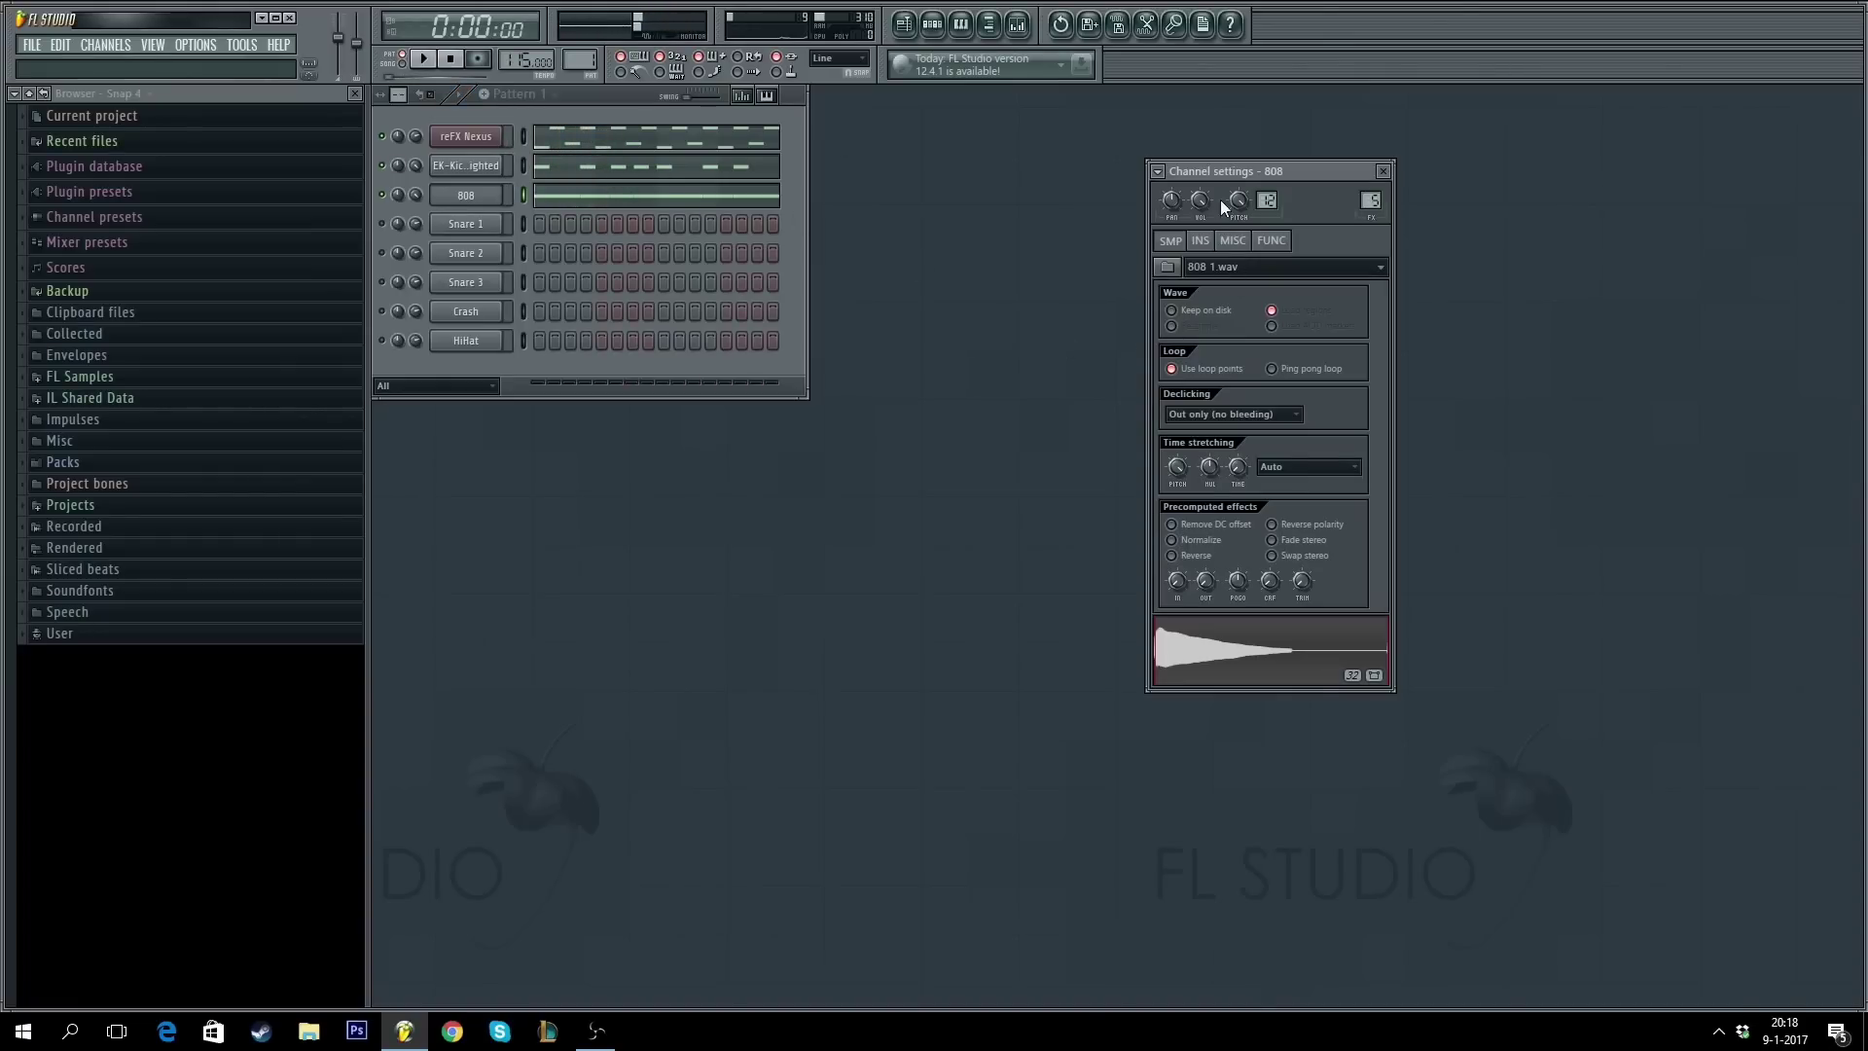
- Set the 808 sample's time-stretching pitch shift to +1200 cents, checking its notes in the piano roll along the way
scroll(1183, 469, "up", 1)
left_click_drag(1181, 468, 1179, 455)
left_click(1181, 464)
left_click(638, 208)
key("F7")
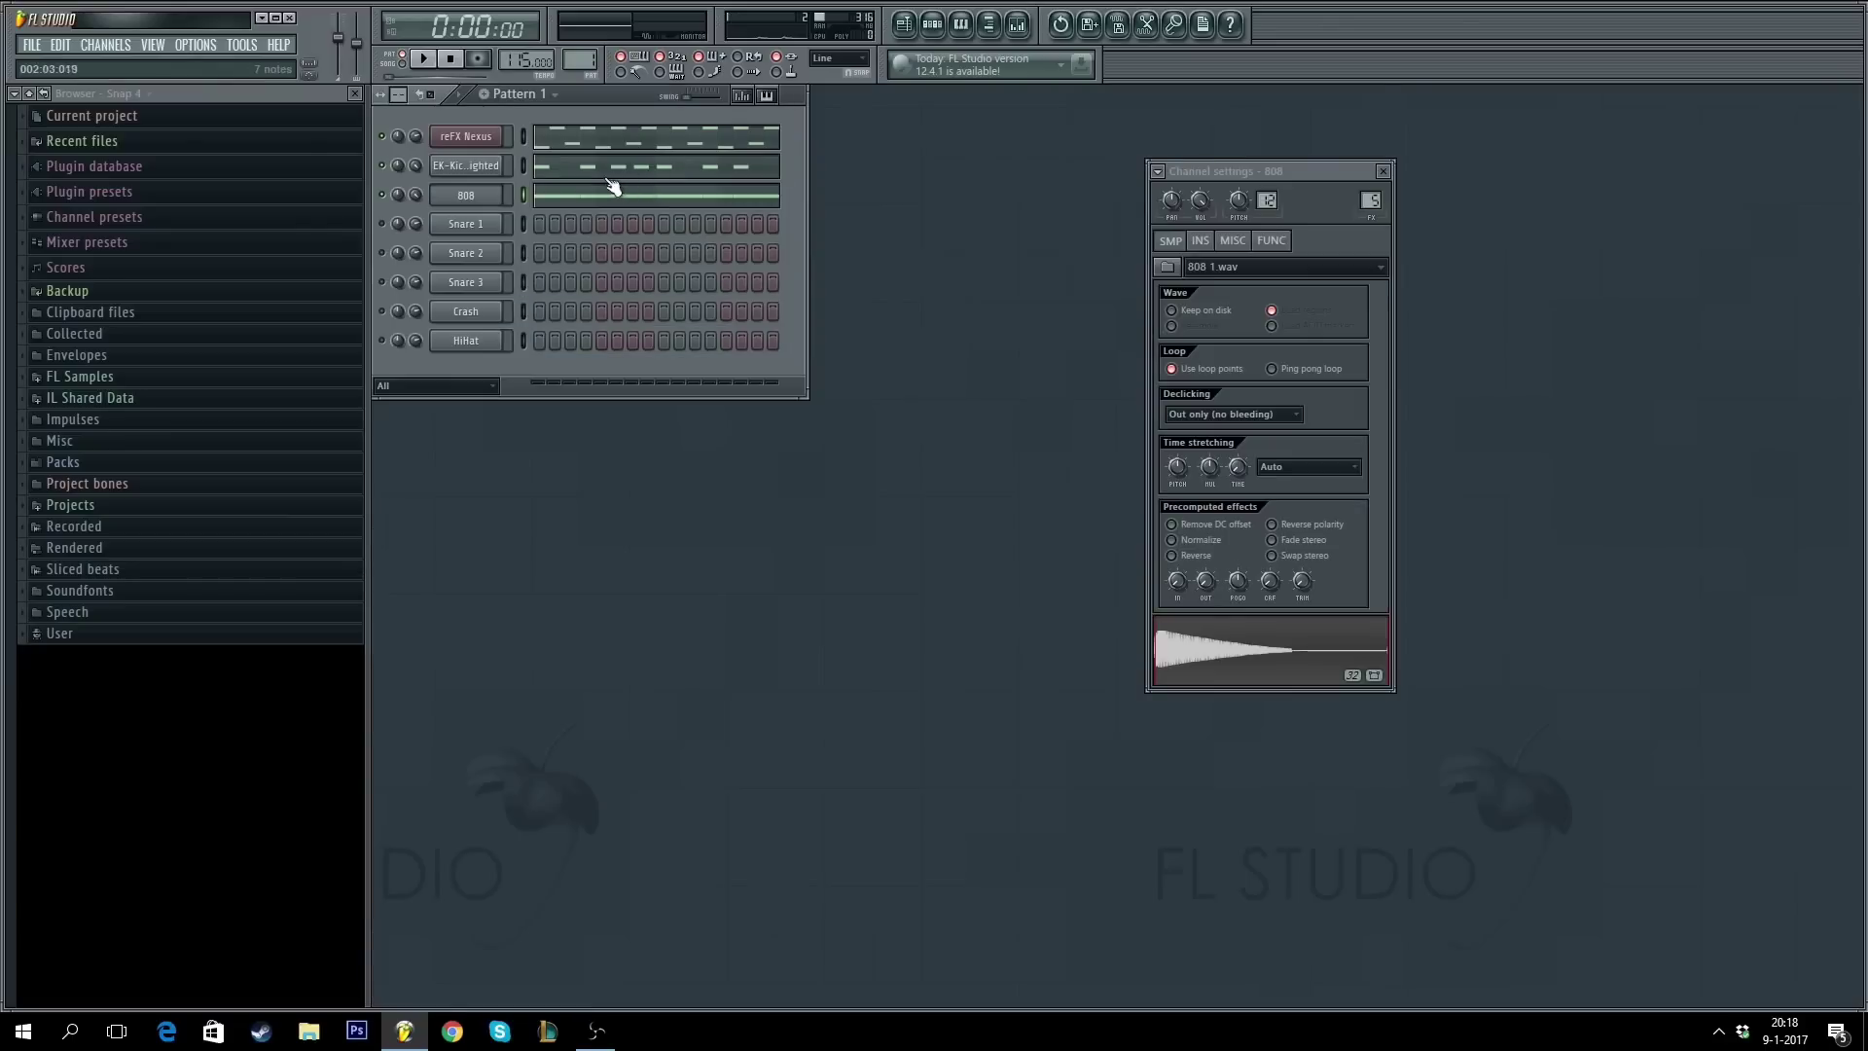
left_click(590, 197)
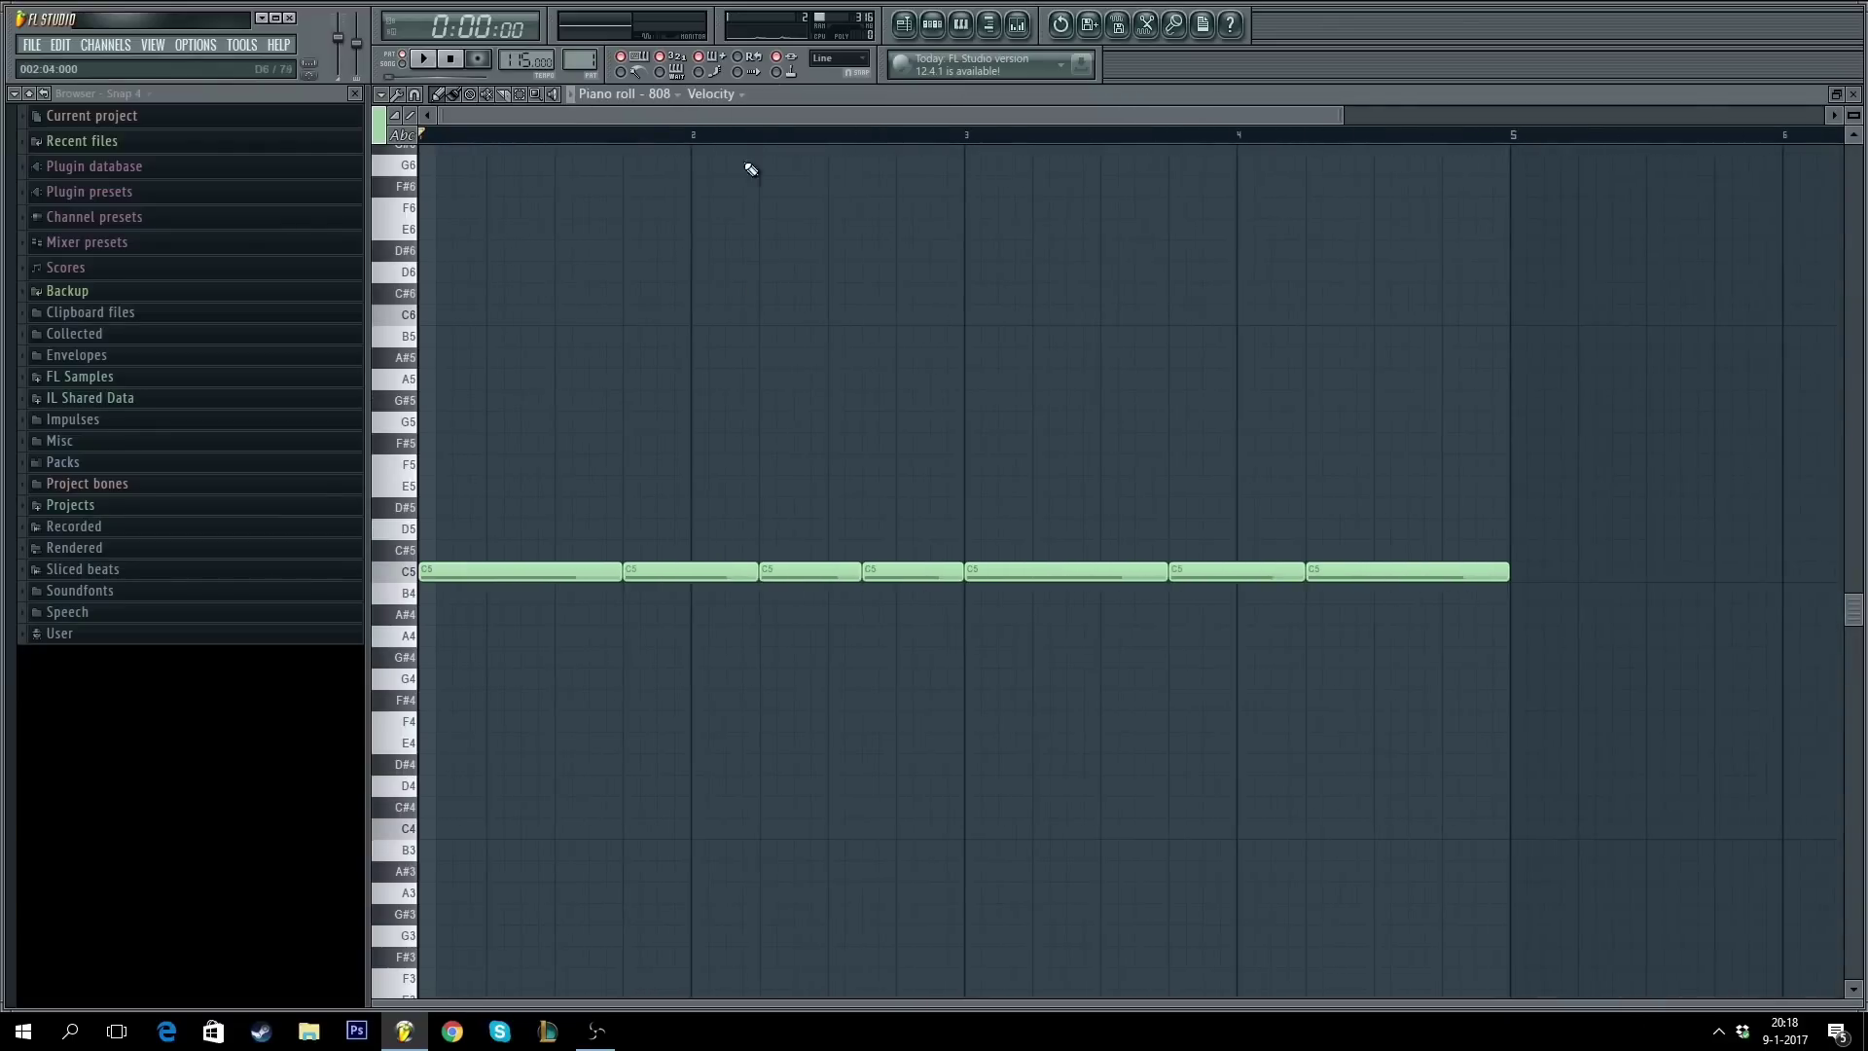
key("F7")
left_click(651, 214)
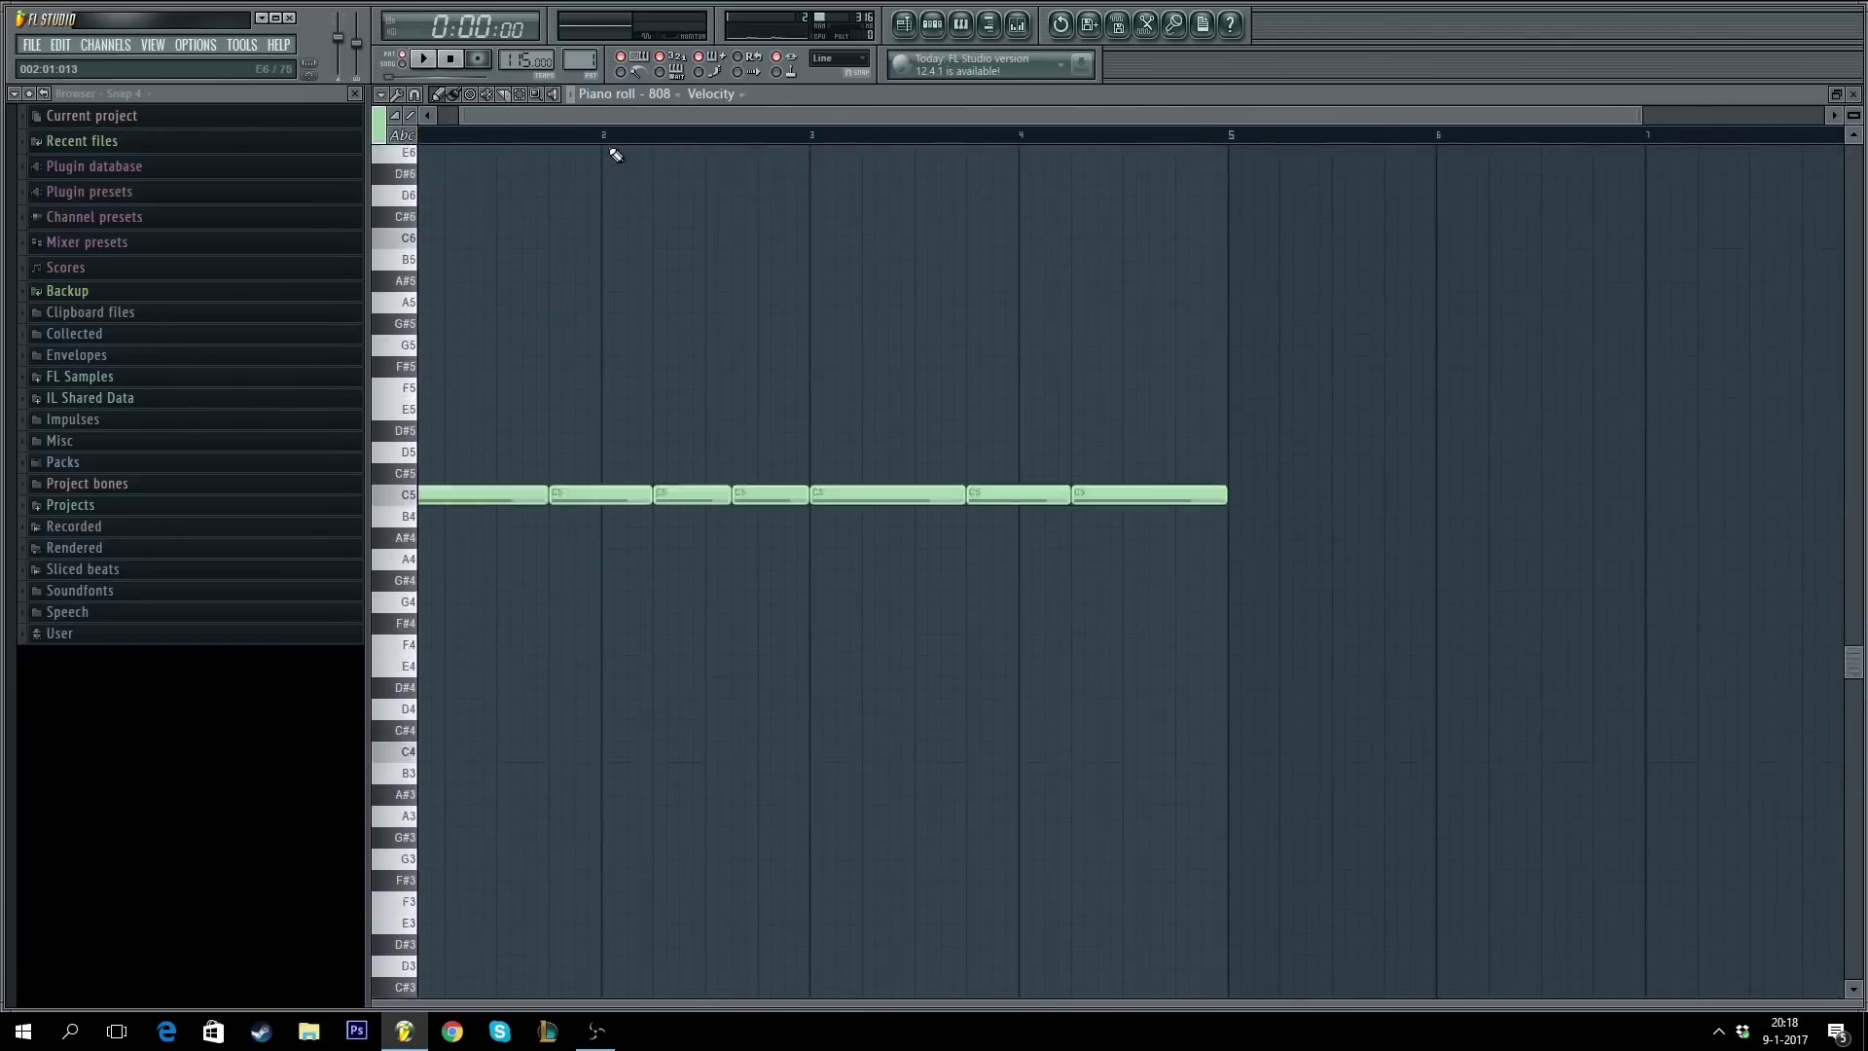
key("space")
key("space")
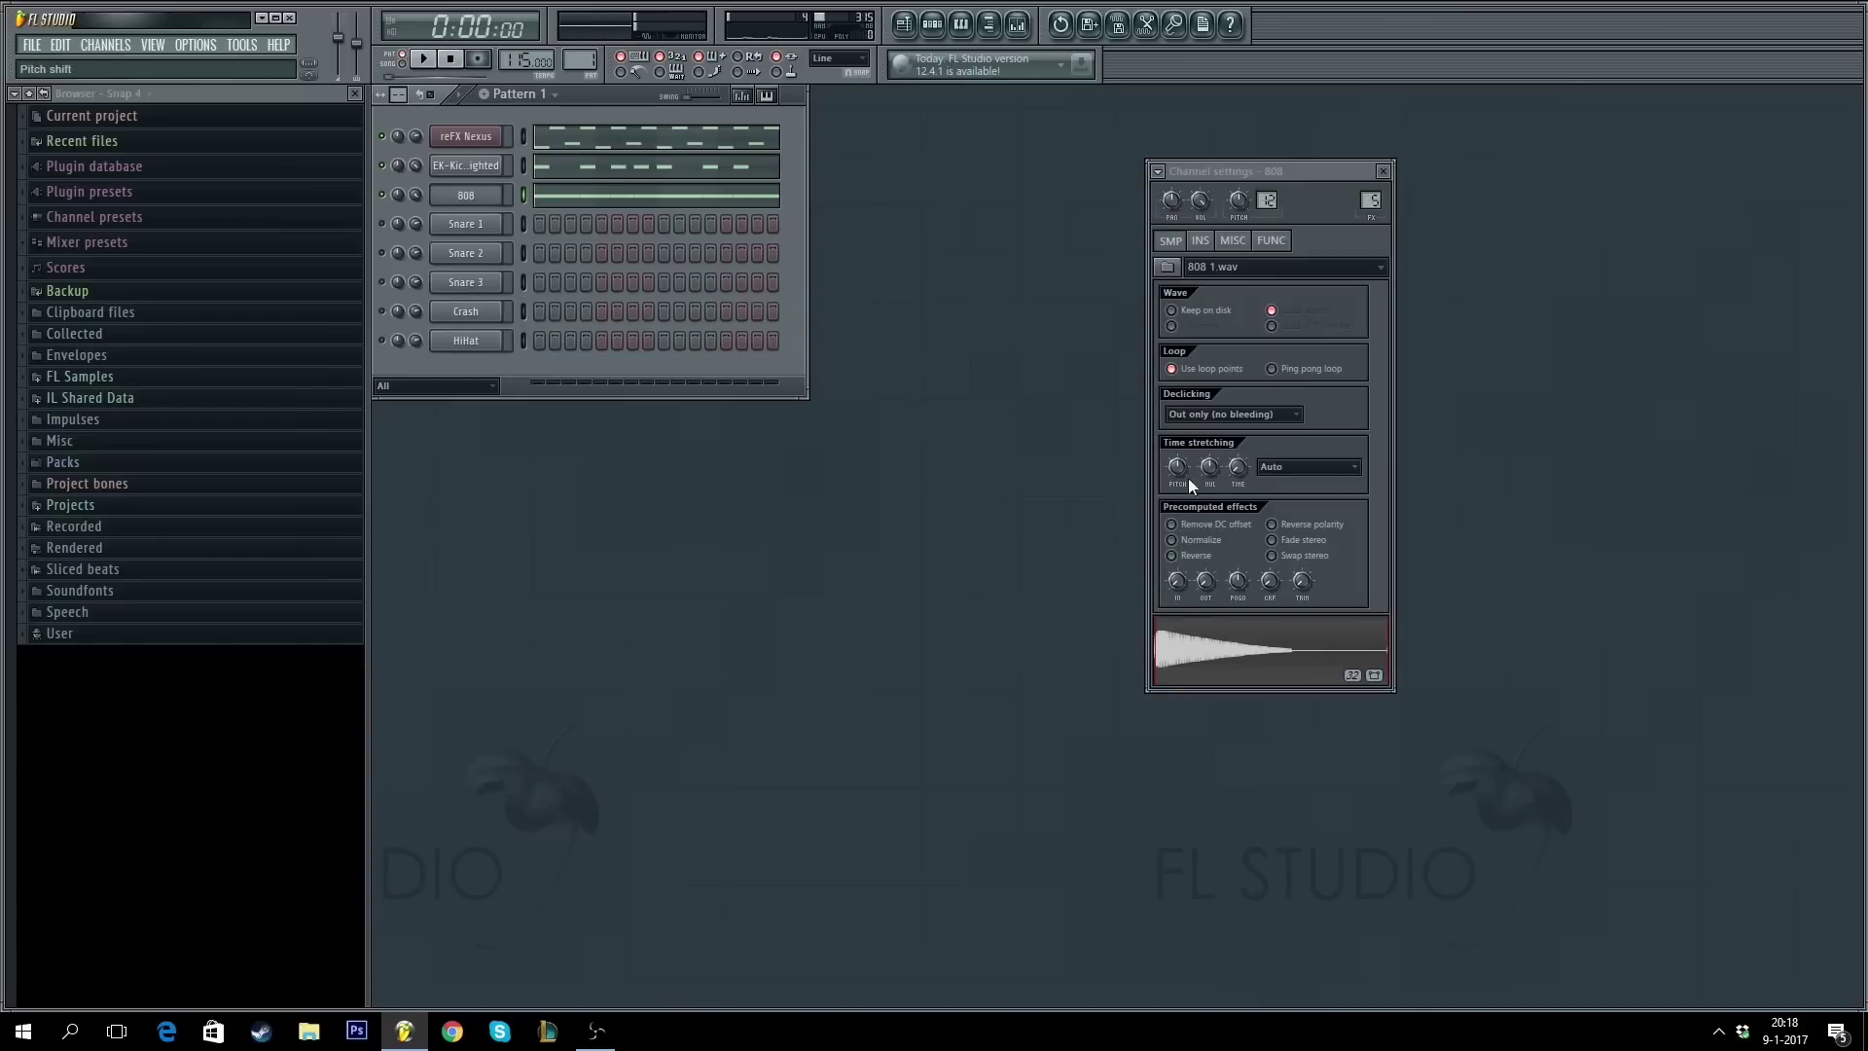
left_click(1188, 477)
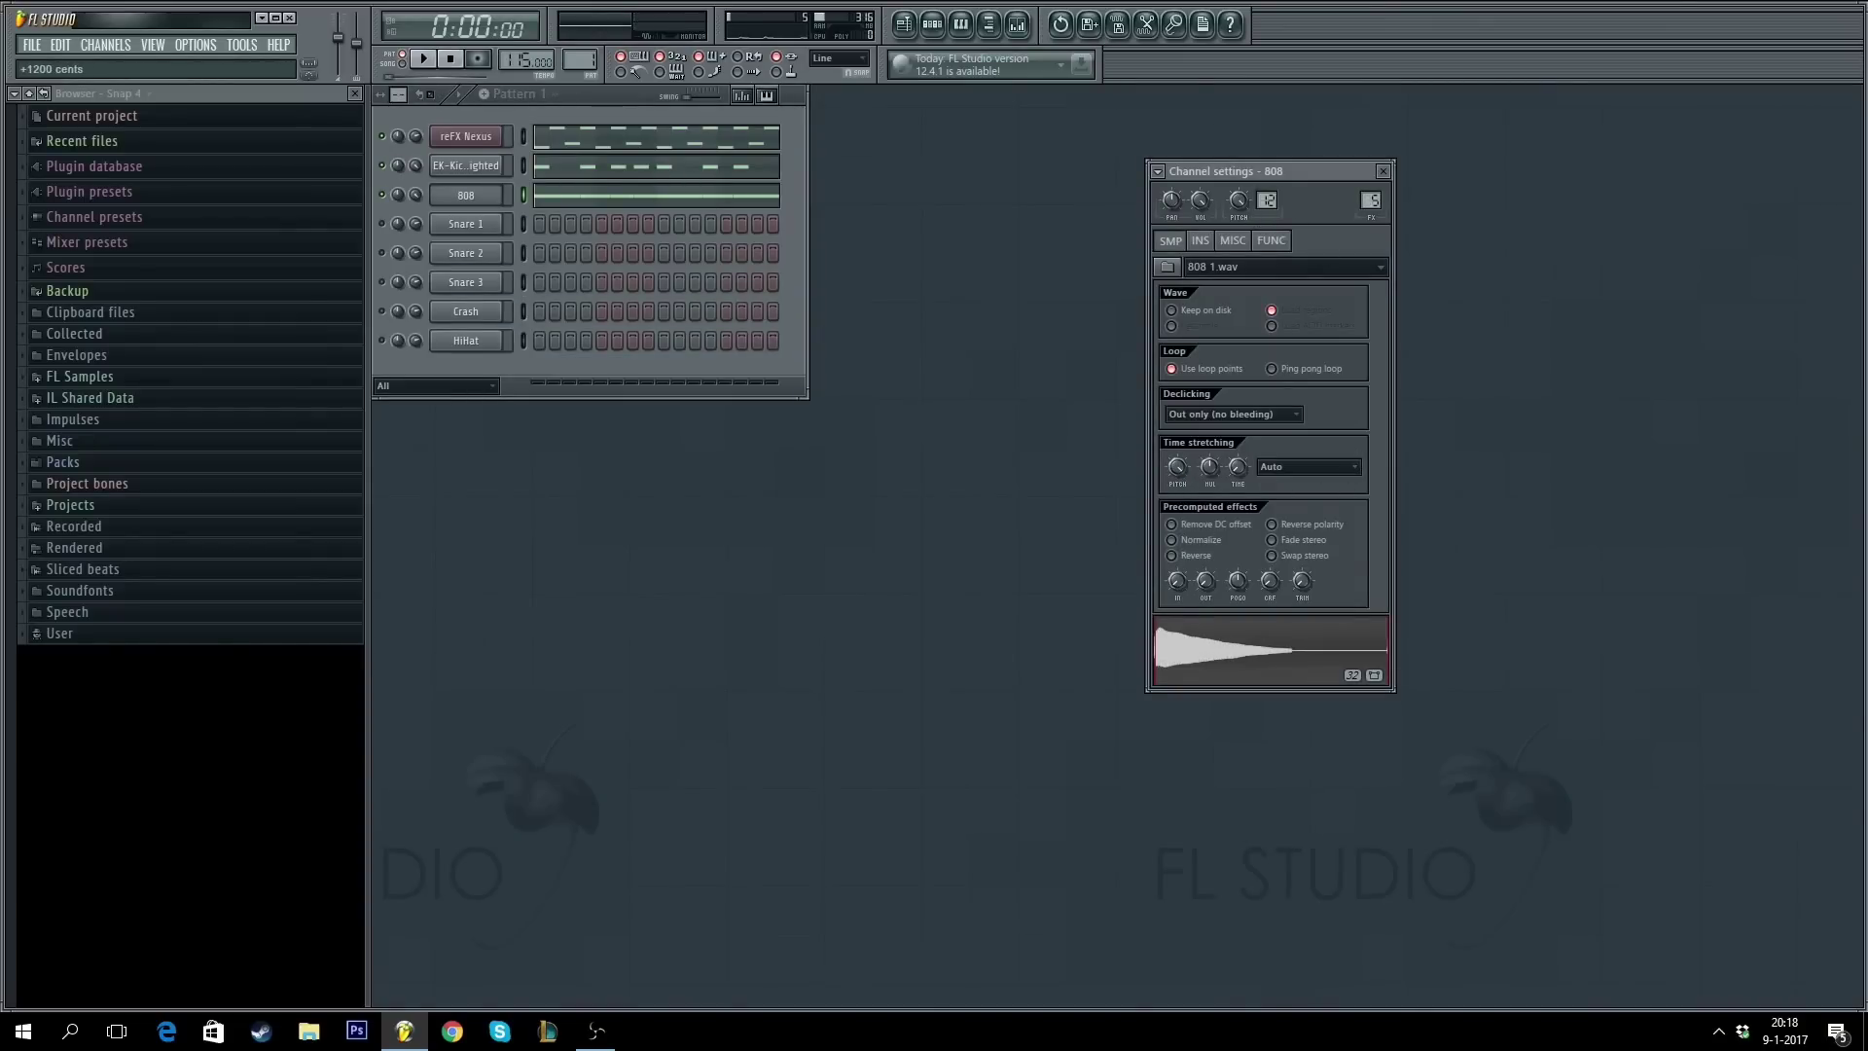
- Replace the 808's second C5 note with an F5 note ending where the next C5 note starts, and listen to it
left_click(670, 199)
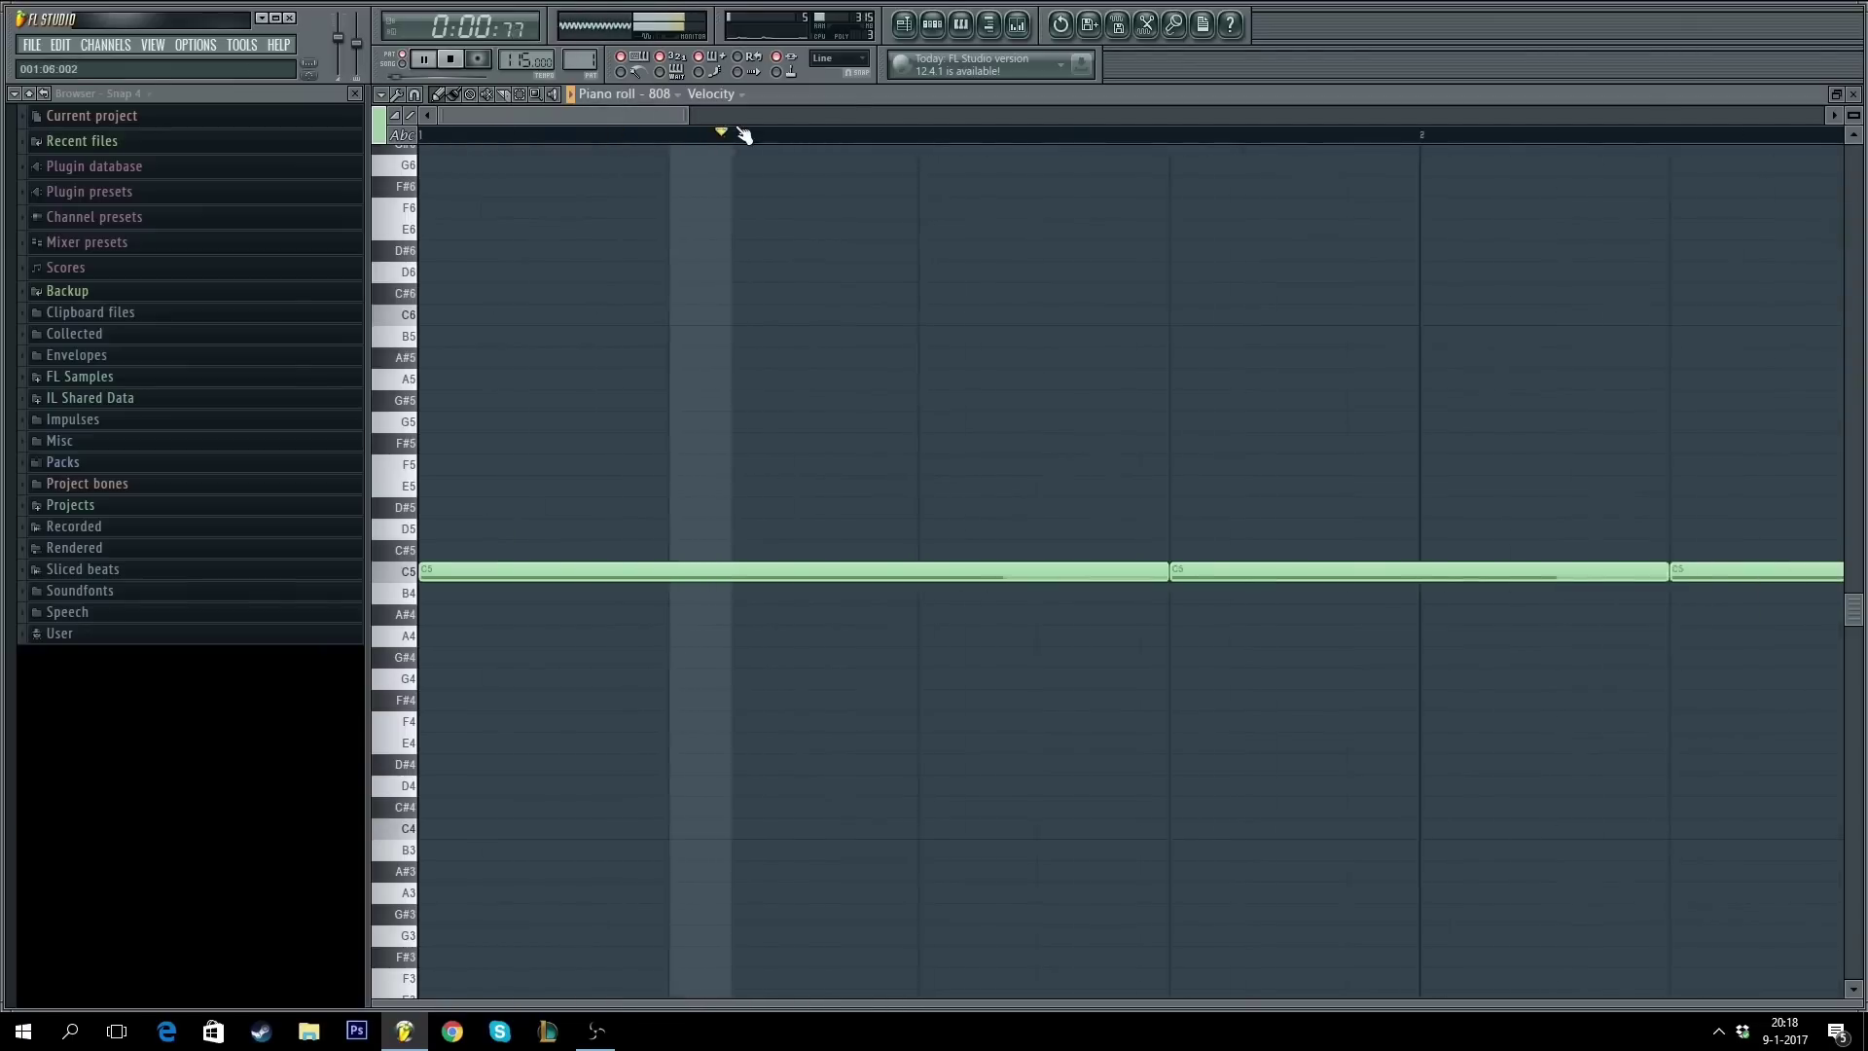
left_click_drag(405, 424, 389, 458)
right_click(658, 570)
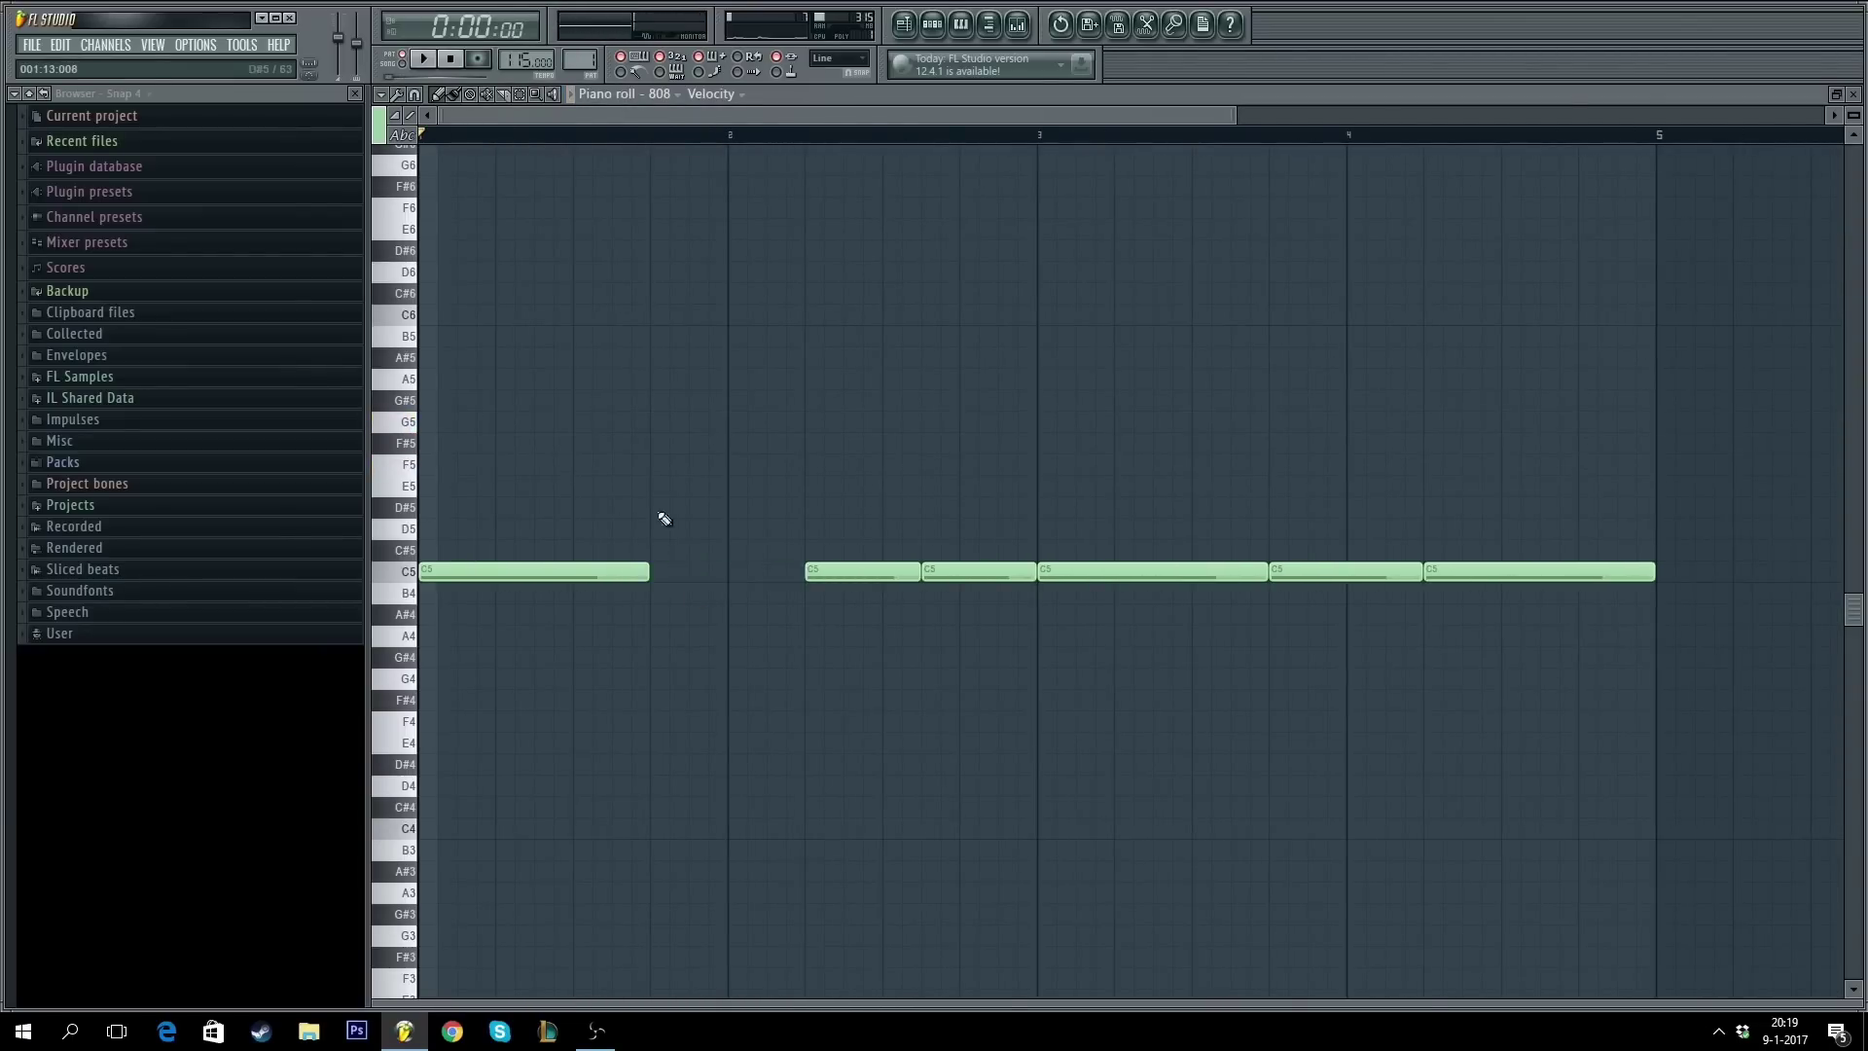
key("space")
left_click(672, 465)
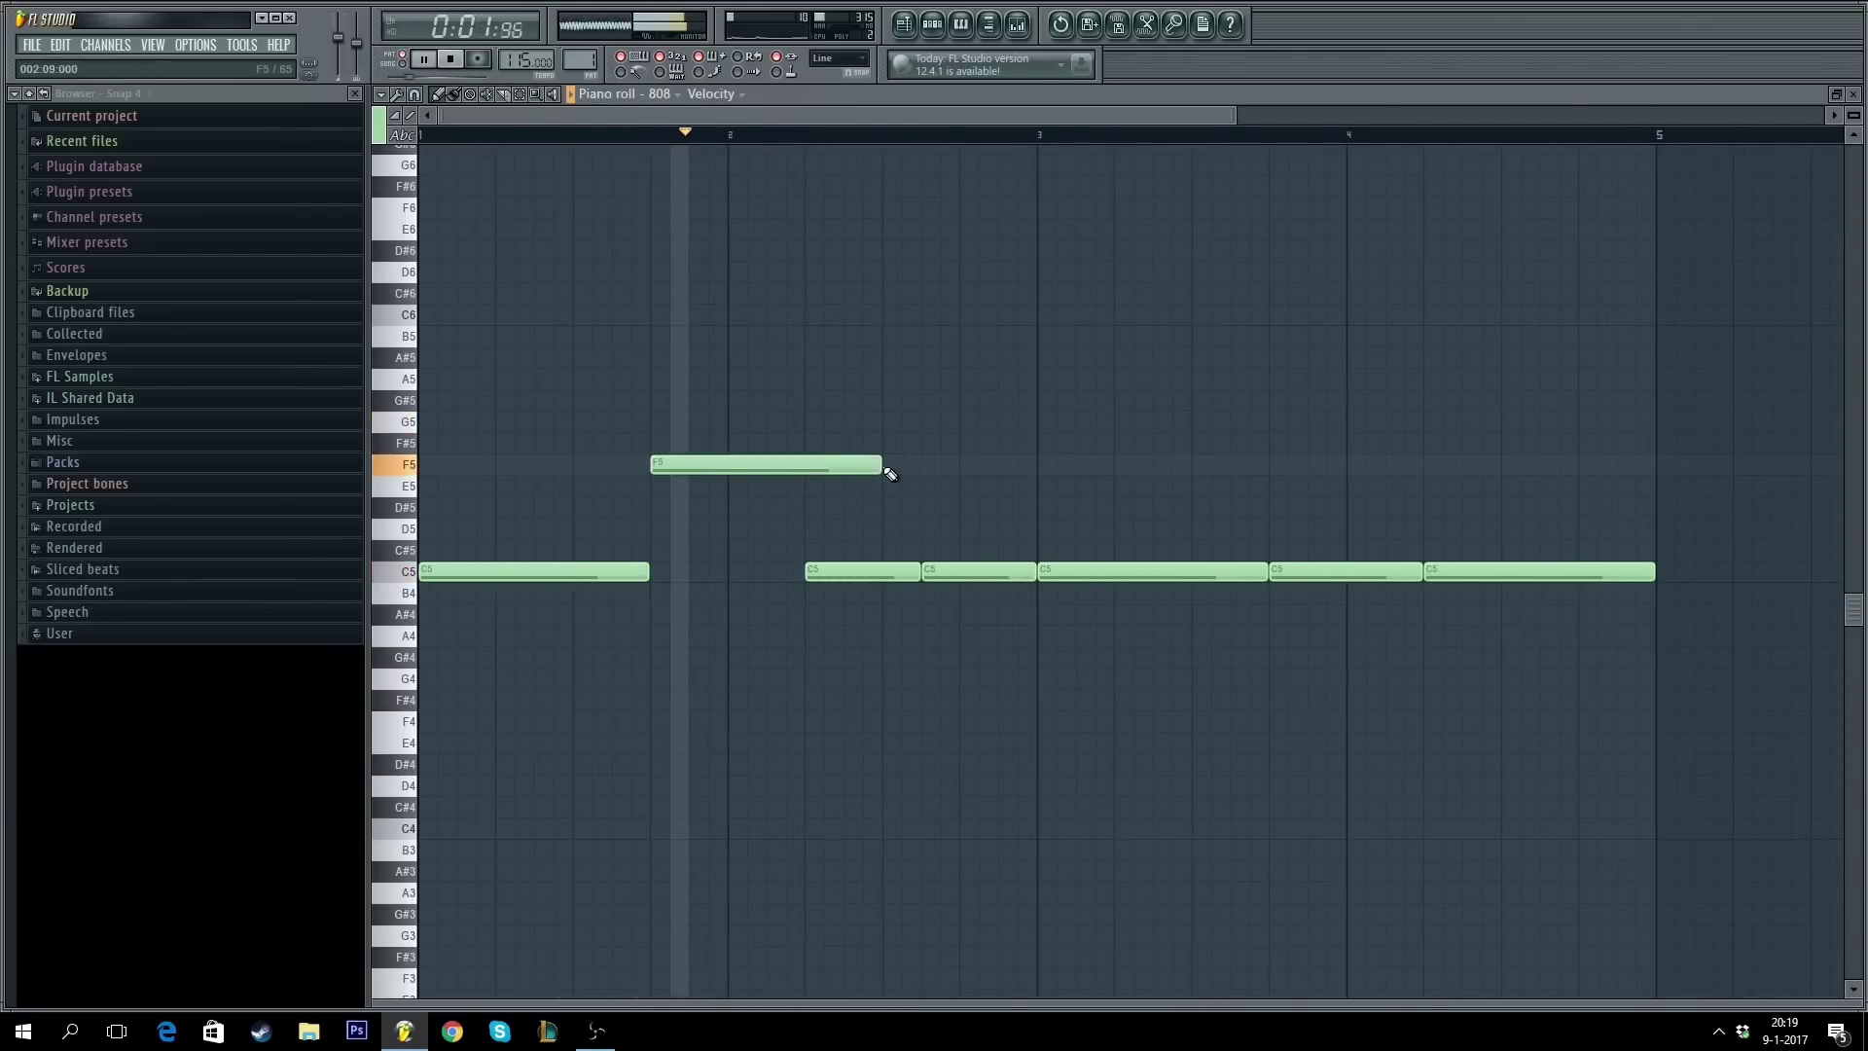
left_click_drag(882, 467, 821, 468)
key("space")
key("space")
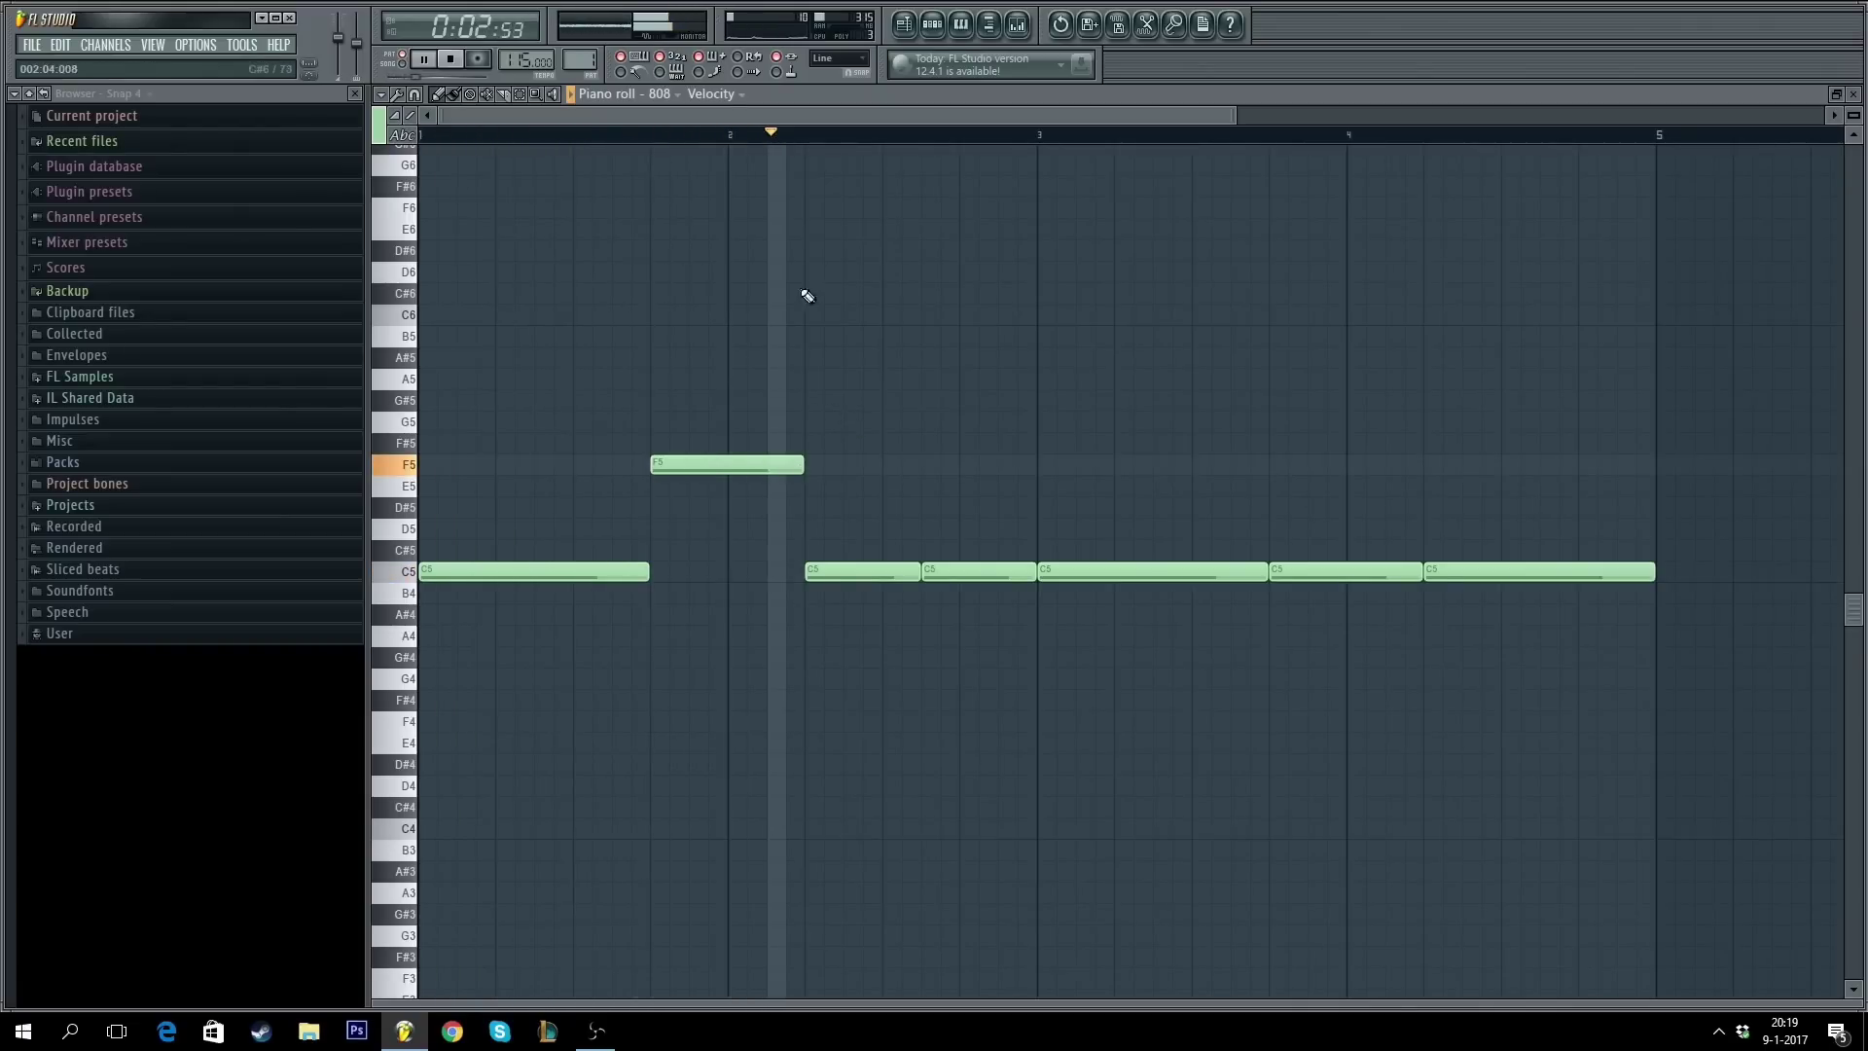
key("space")
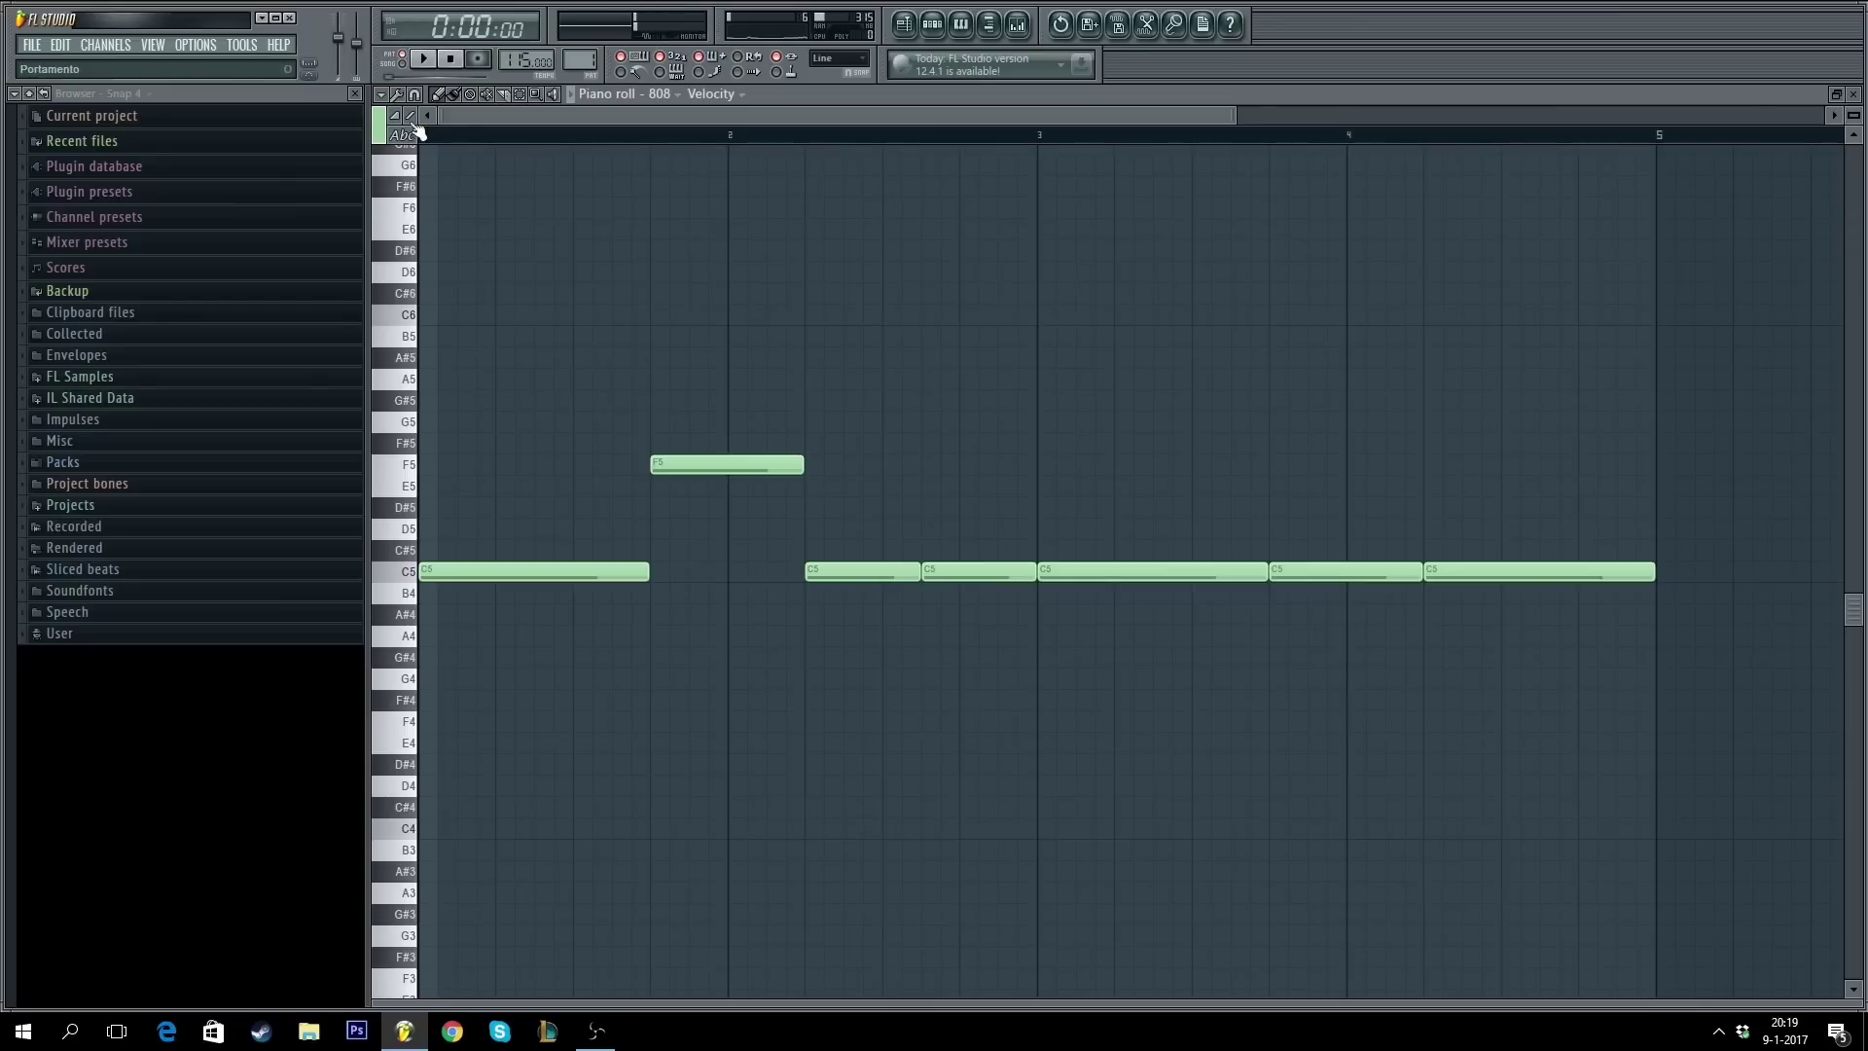
- Add a short F5 slide note in bar 3 that ends together with the C5 note starting that bar
left_click(1134, 443)
mouse_move(1245, 445)
left_mouse_down()
mouse_move(1243, 465)
mouse_move(1266, 464)
mouse_move(1210, 466)
mouse_move(1268, 466)
left_mouse_up()
key("space")
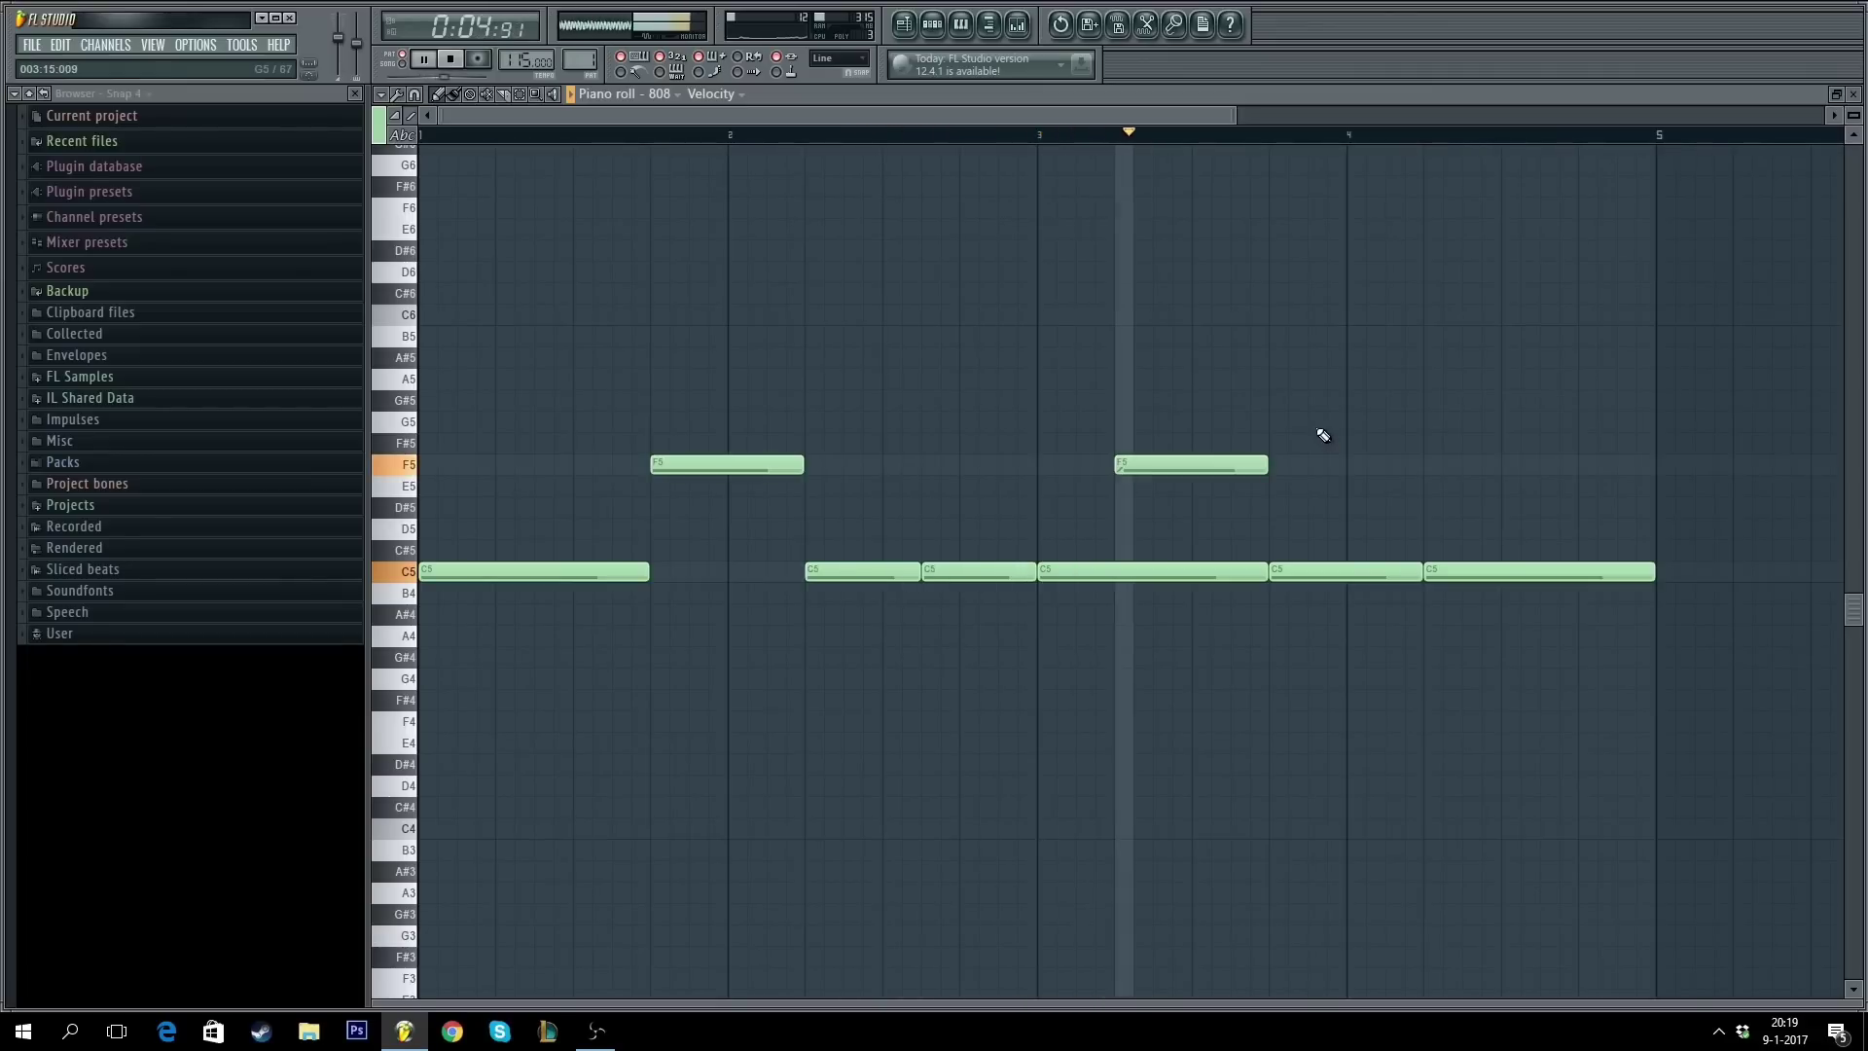
key("space")
left_click_drag(1266, 455, 1191, 465)
right_click(1191, 465)
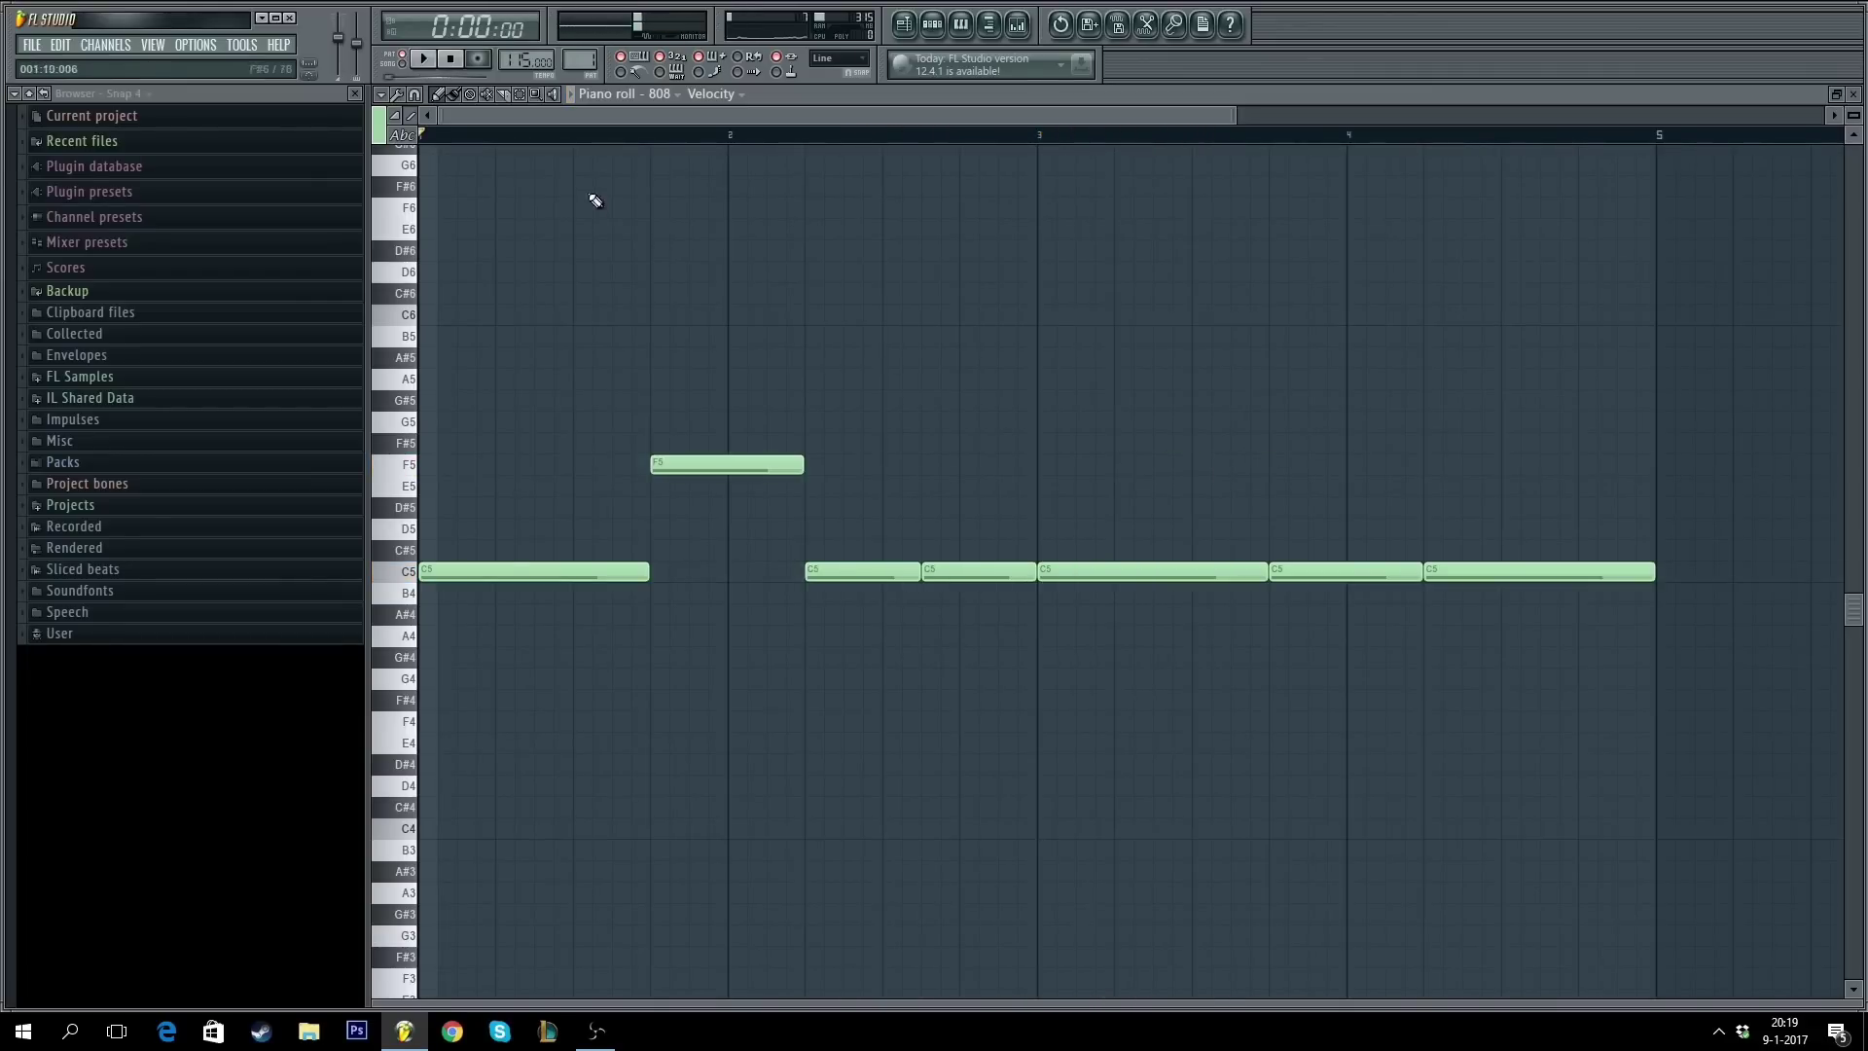
left_click(1195, 465)
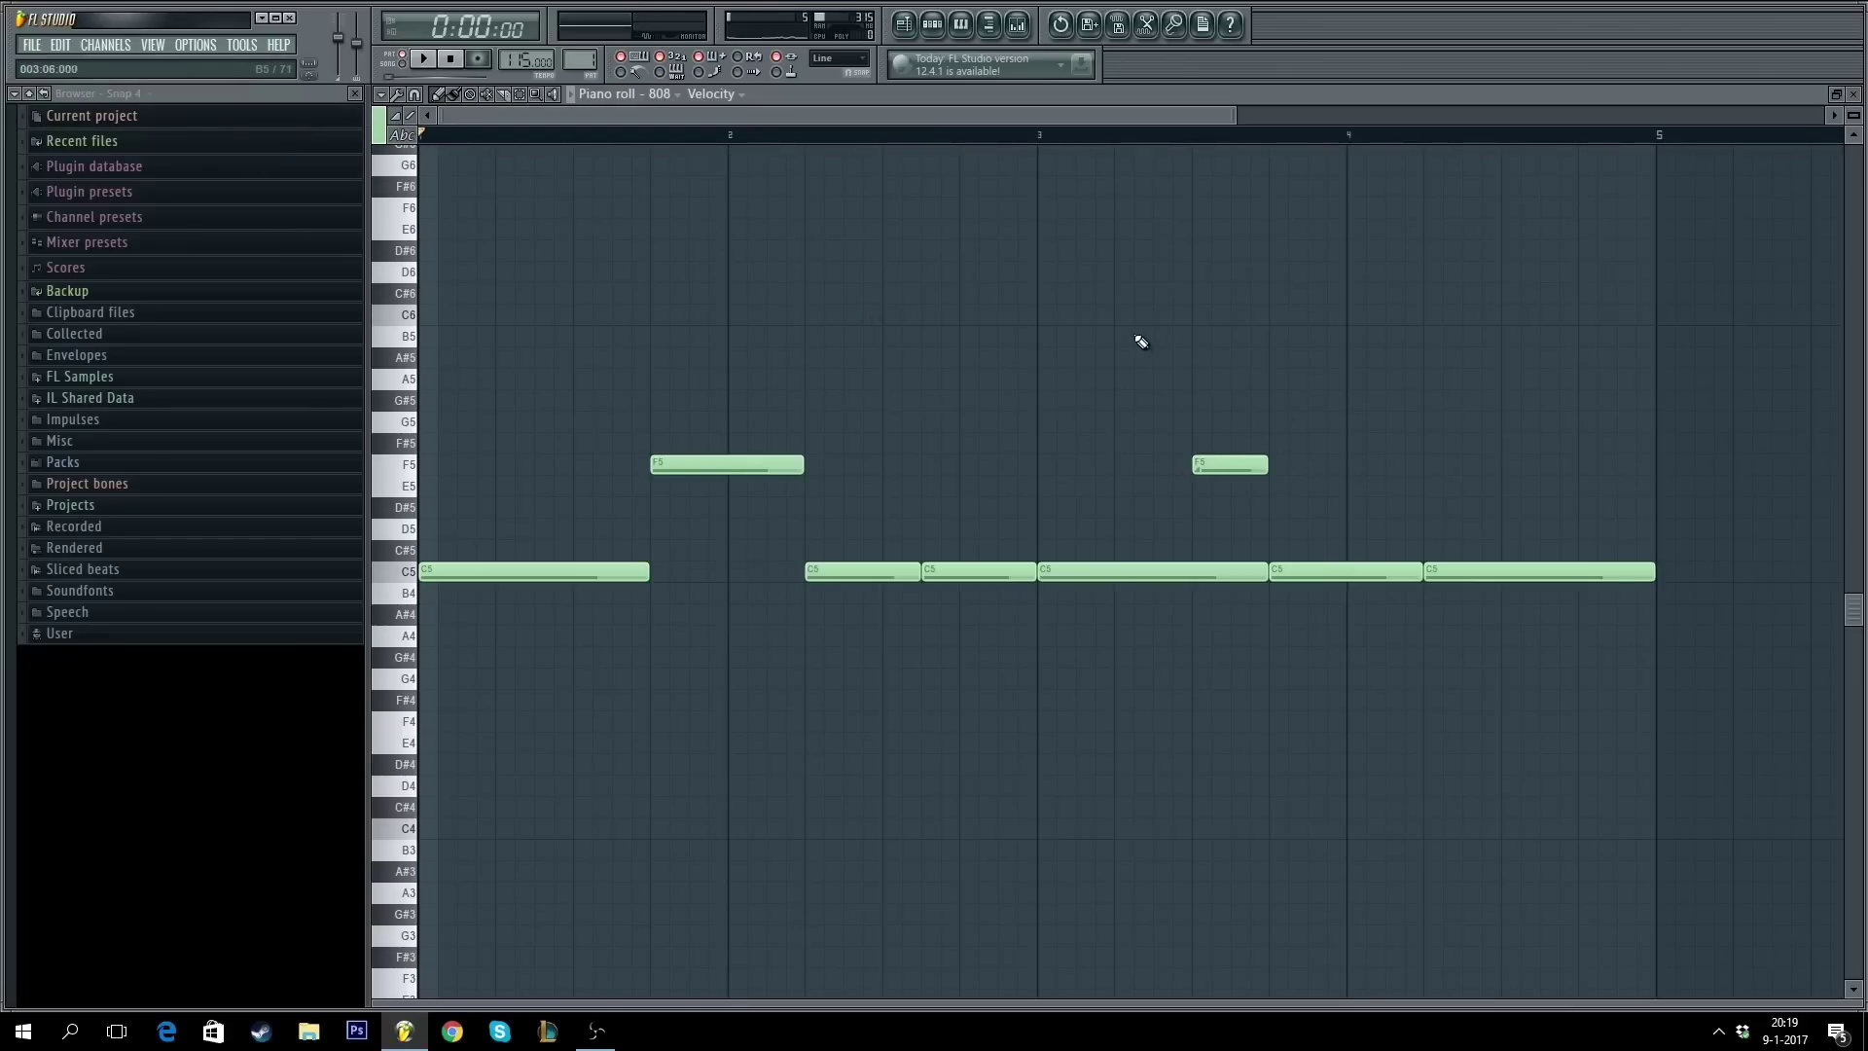
- Look over the 808's channel settings and reopen its notes in the piano roll
key("F7")
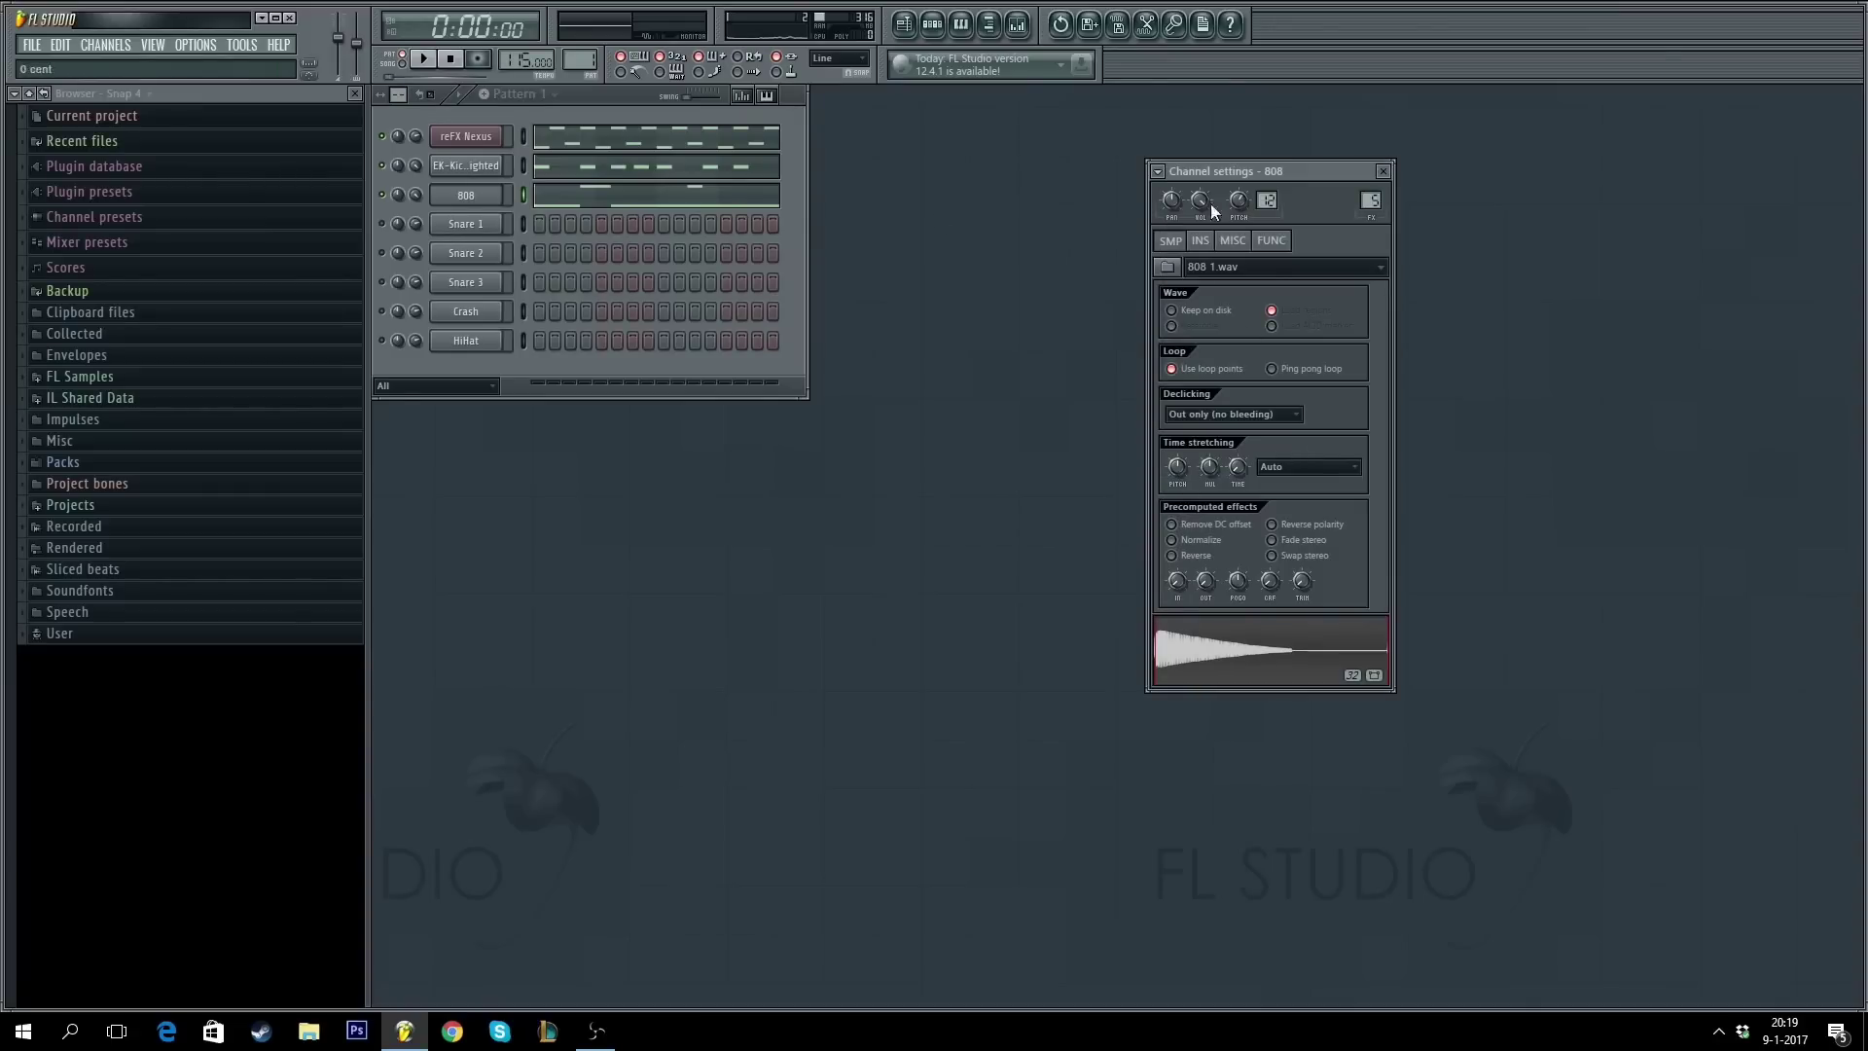
left_click(548, 195)
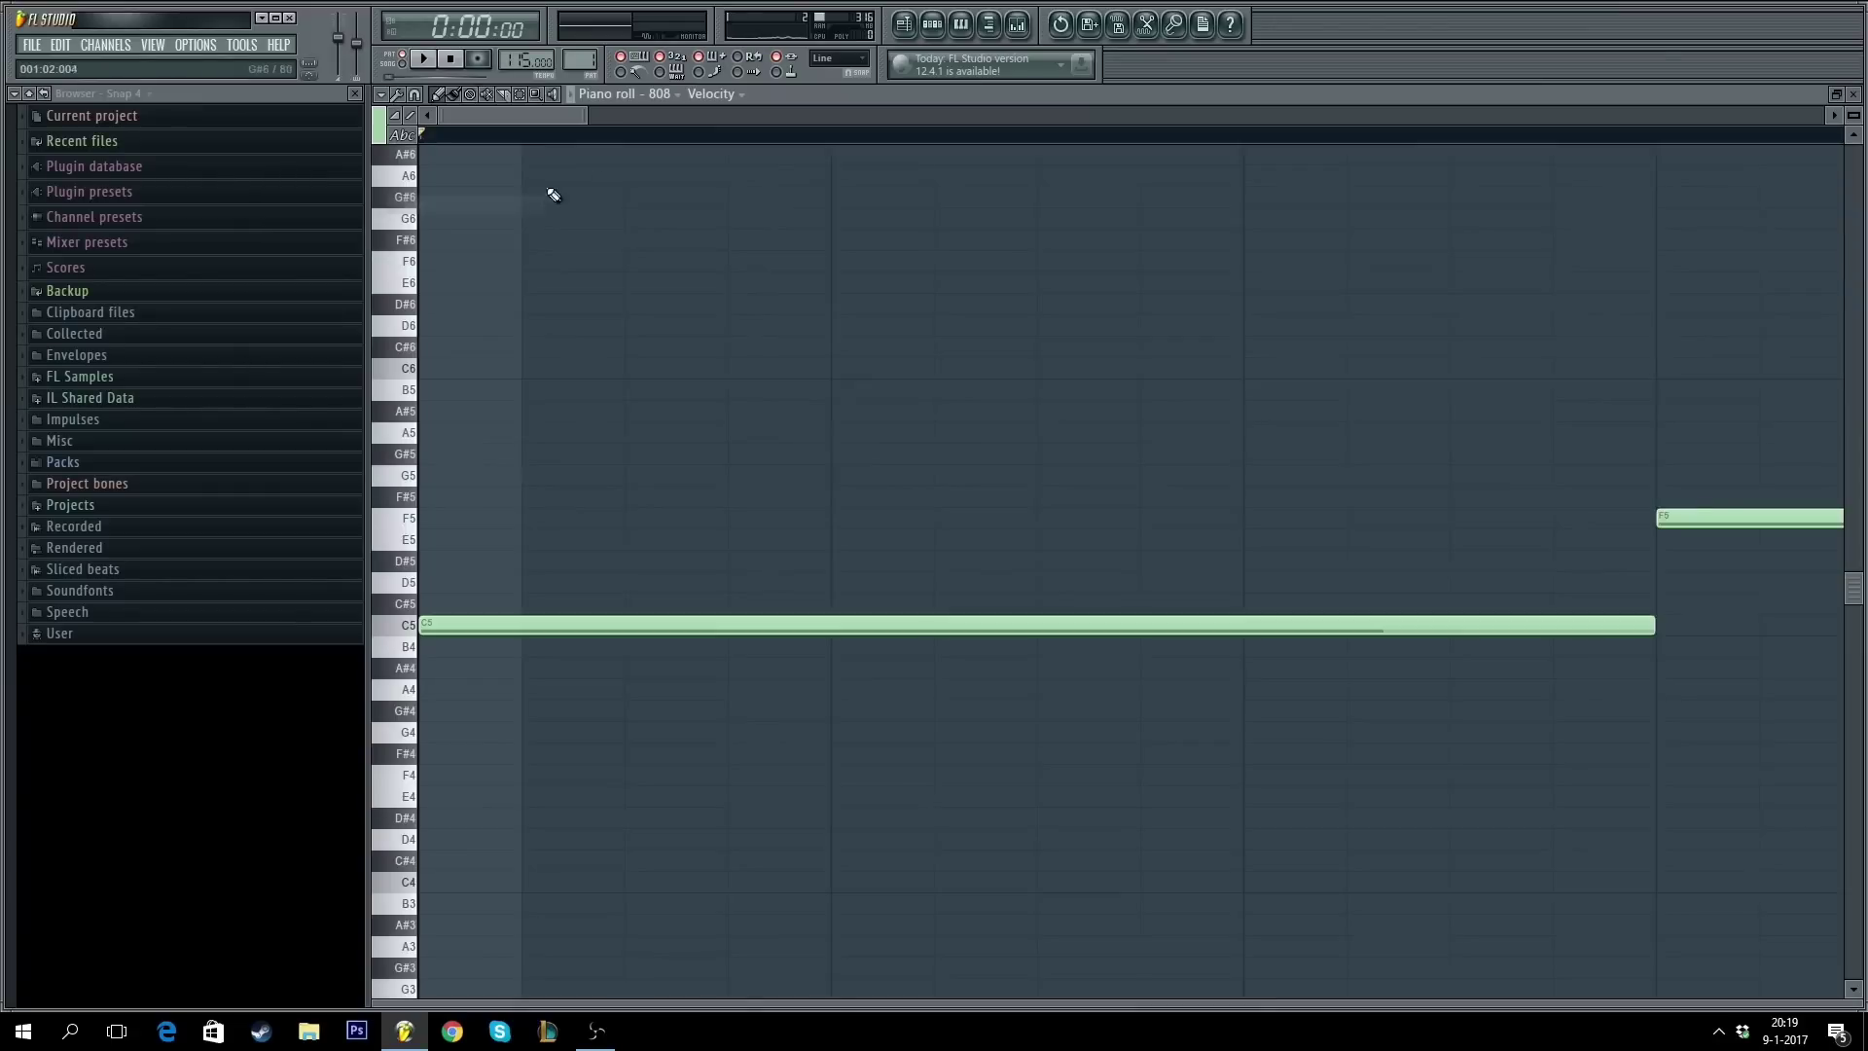
key("F7")
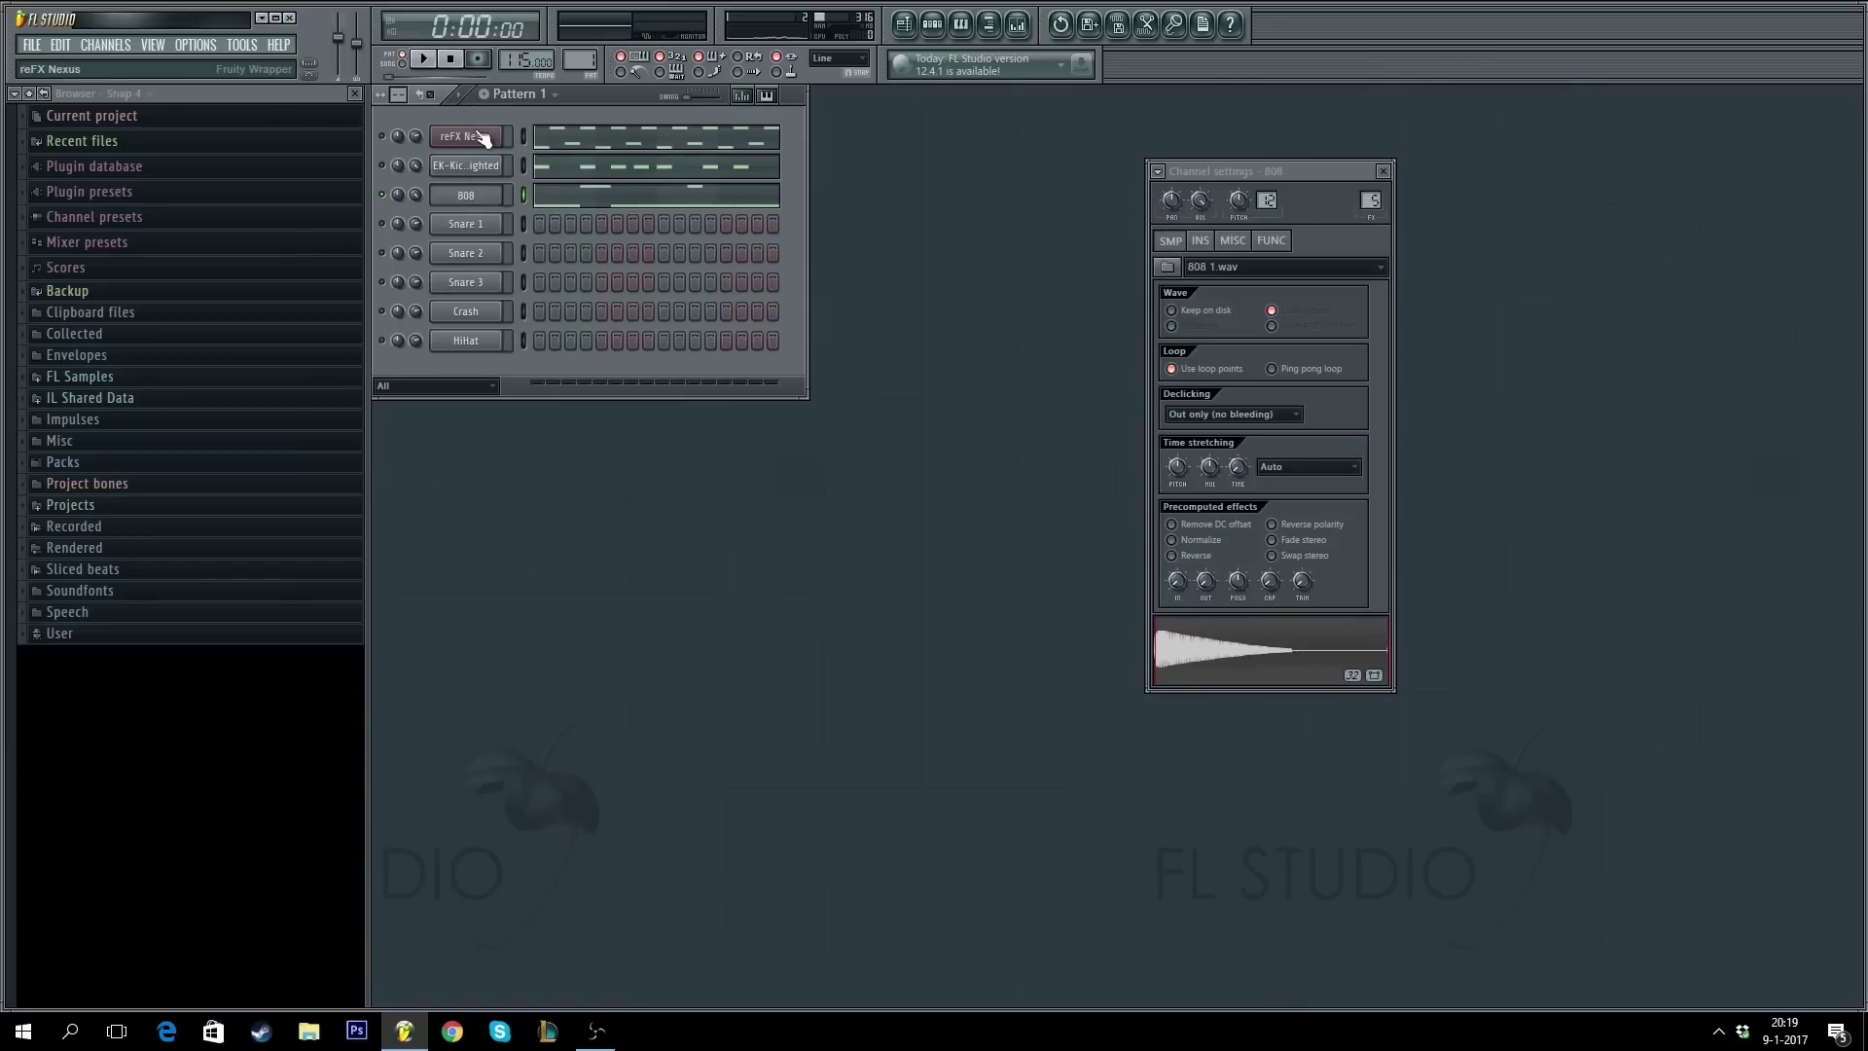
left_click(490, 205)
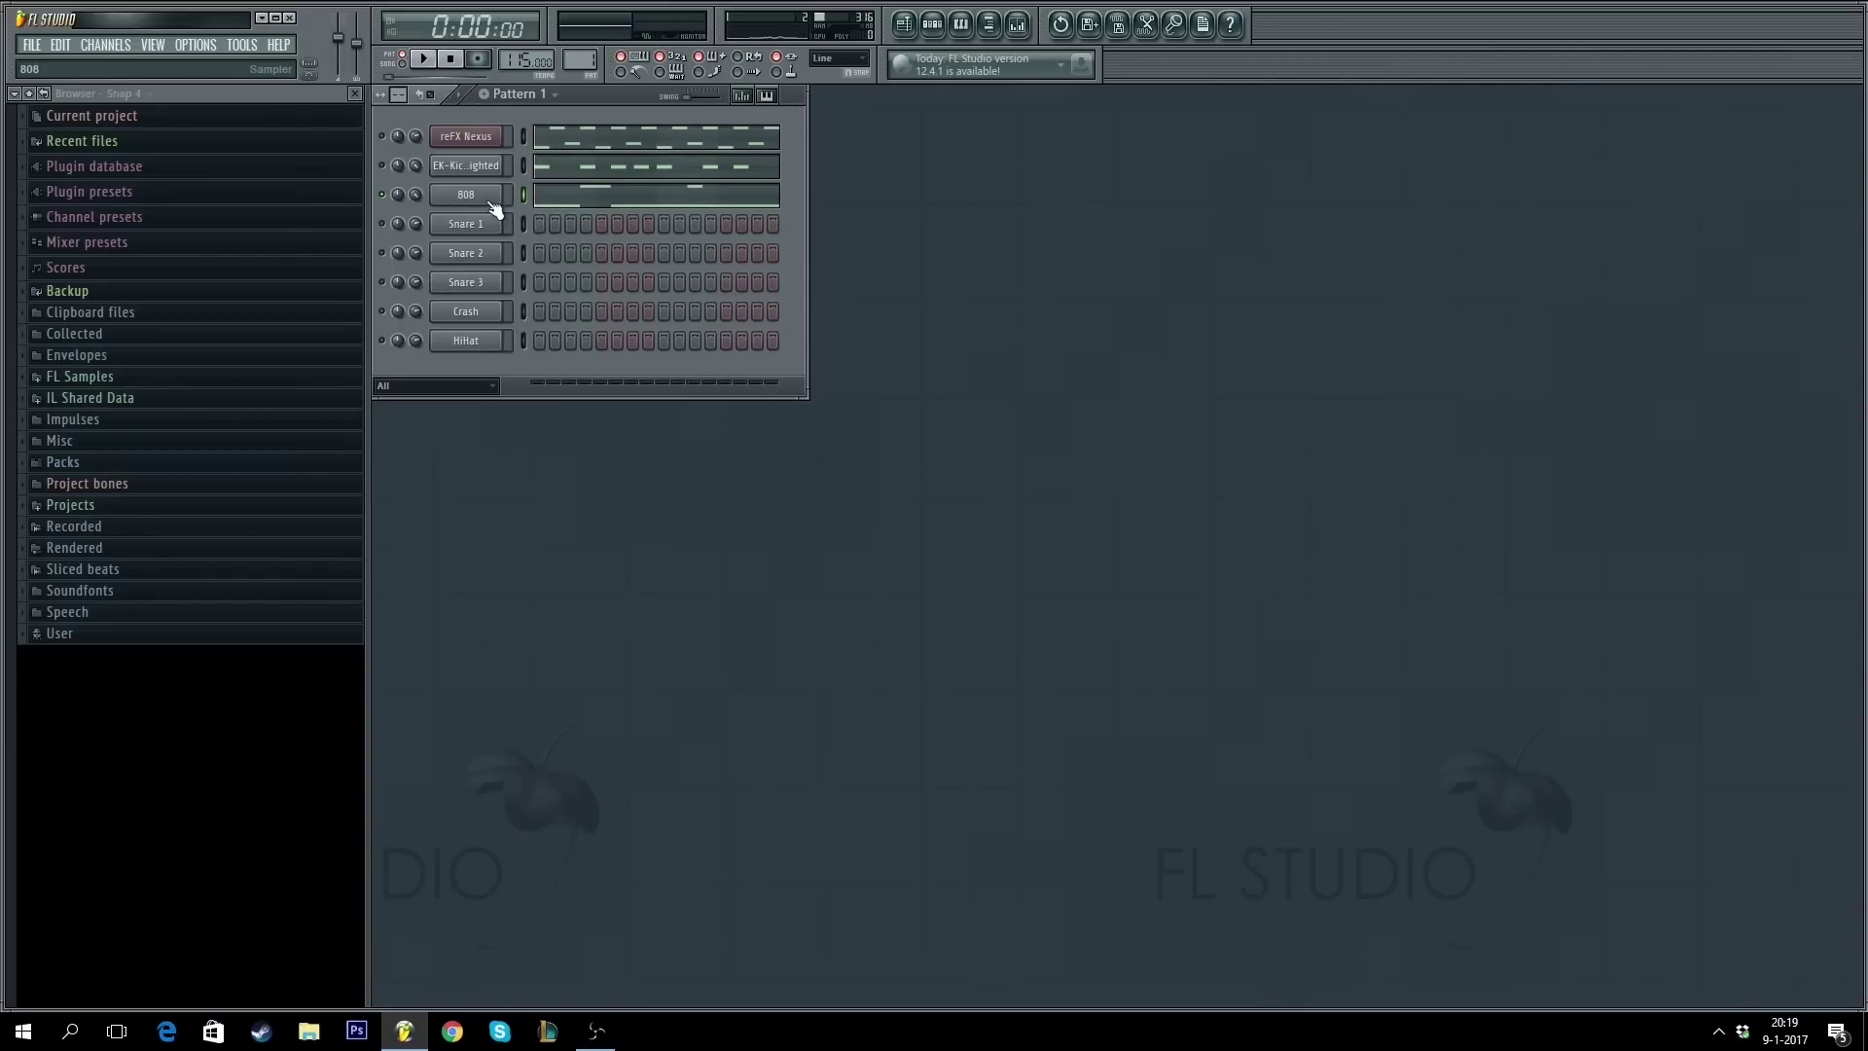
left_click(589, 202)
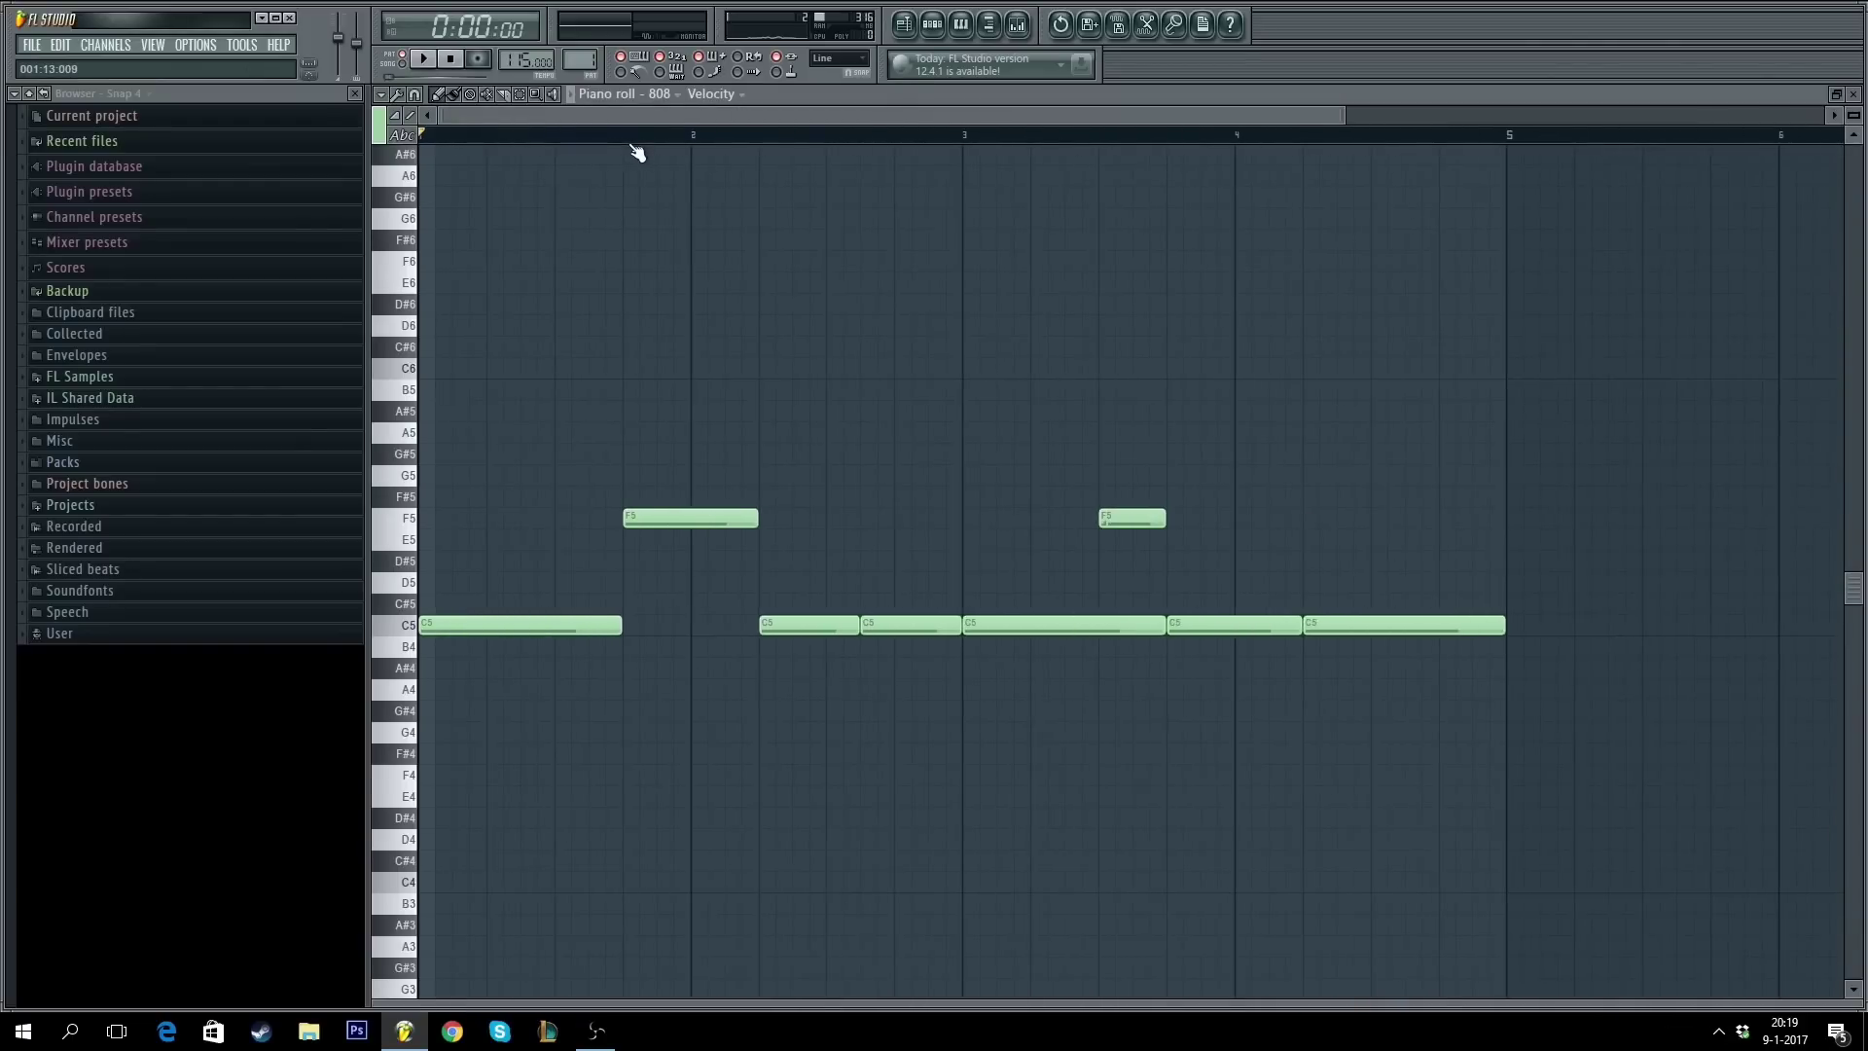
- Play the 808 from the start of bar 3 to hear the slide into F5
left_click_drag(681, 141, 986, 162)
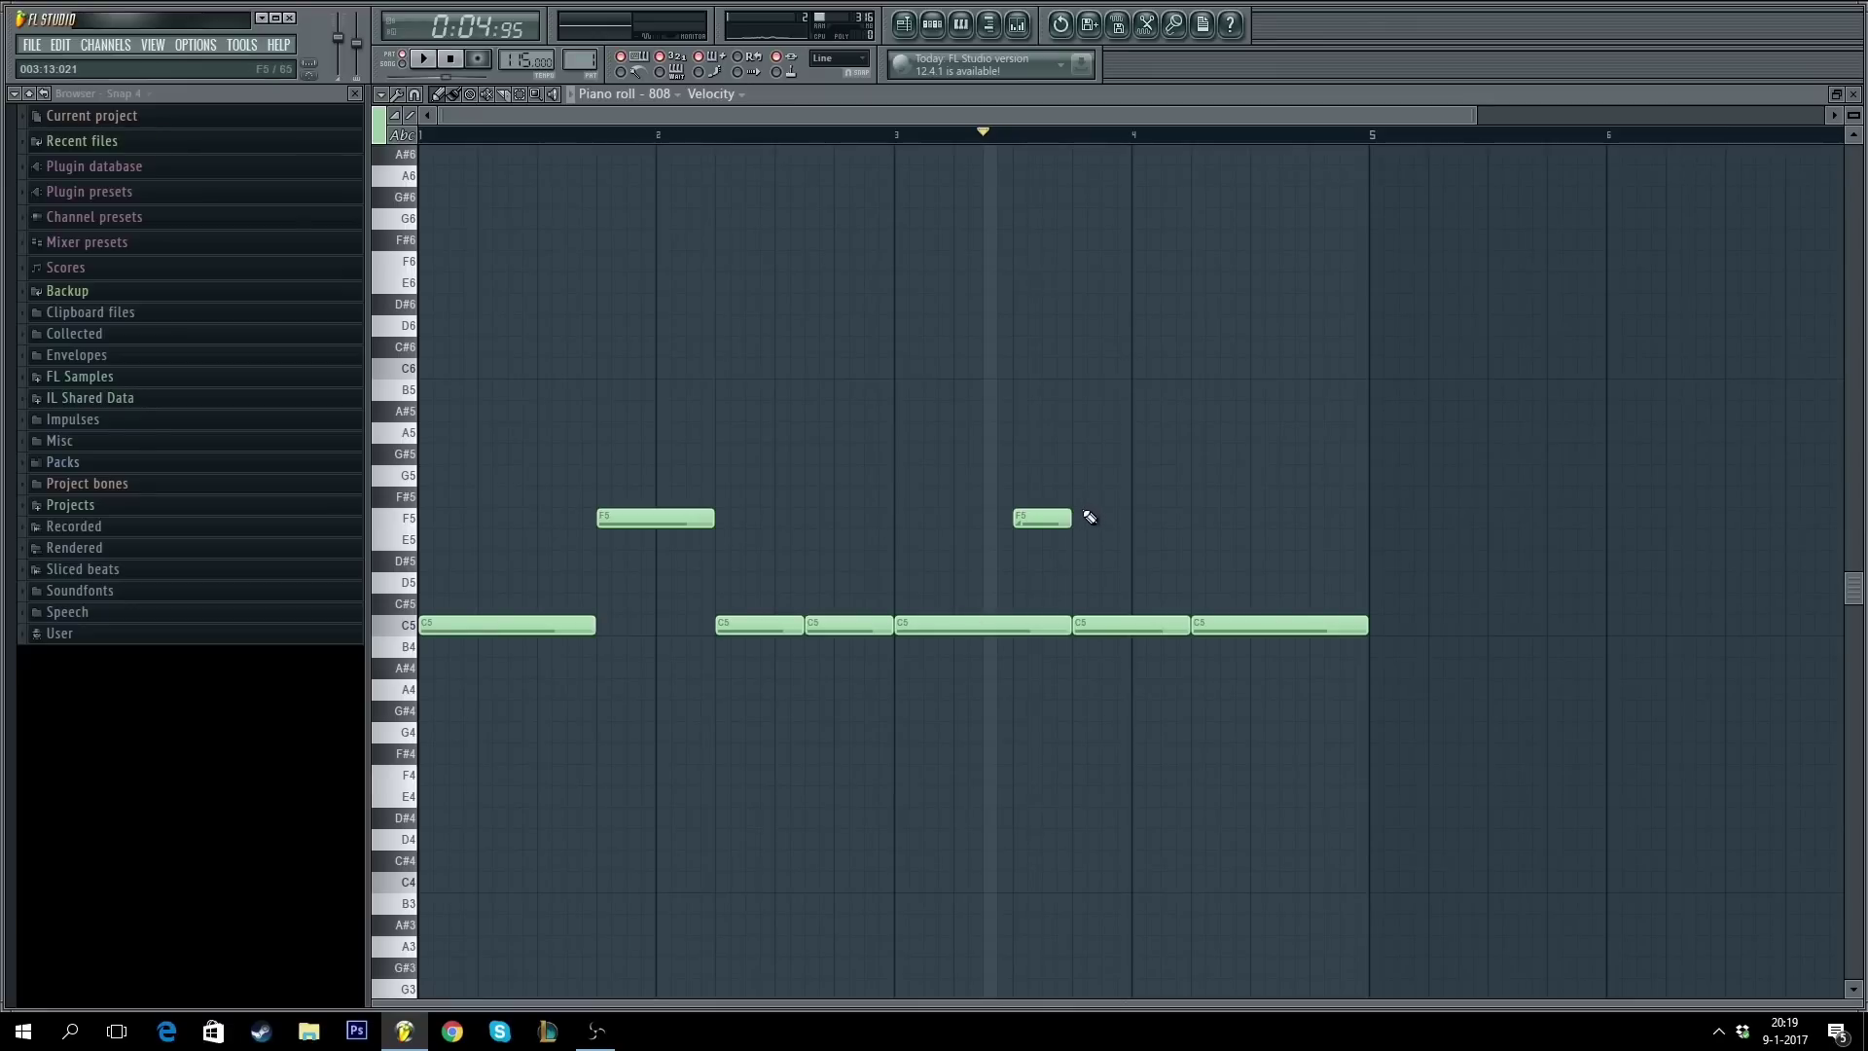
left_click(913, 156)
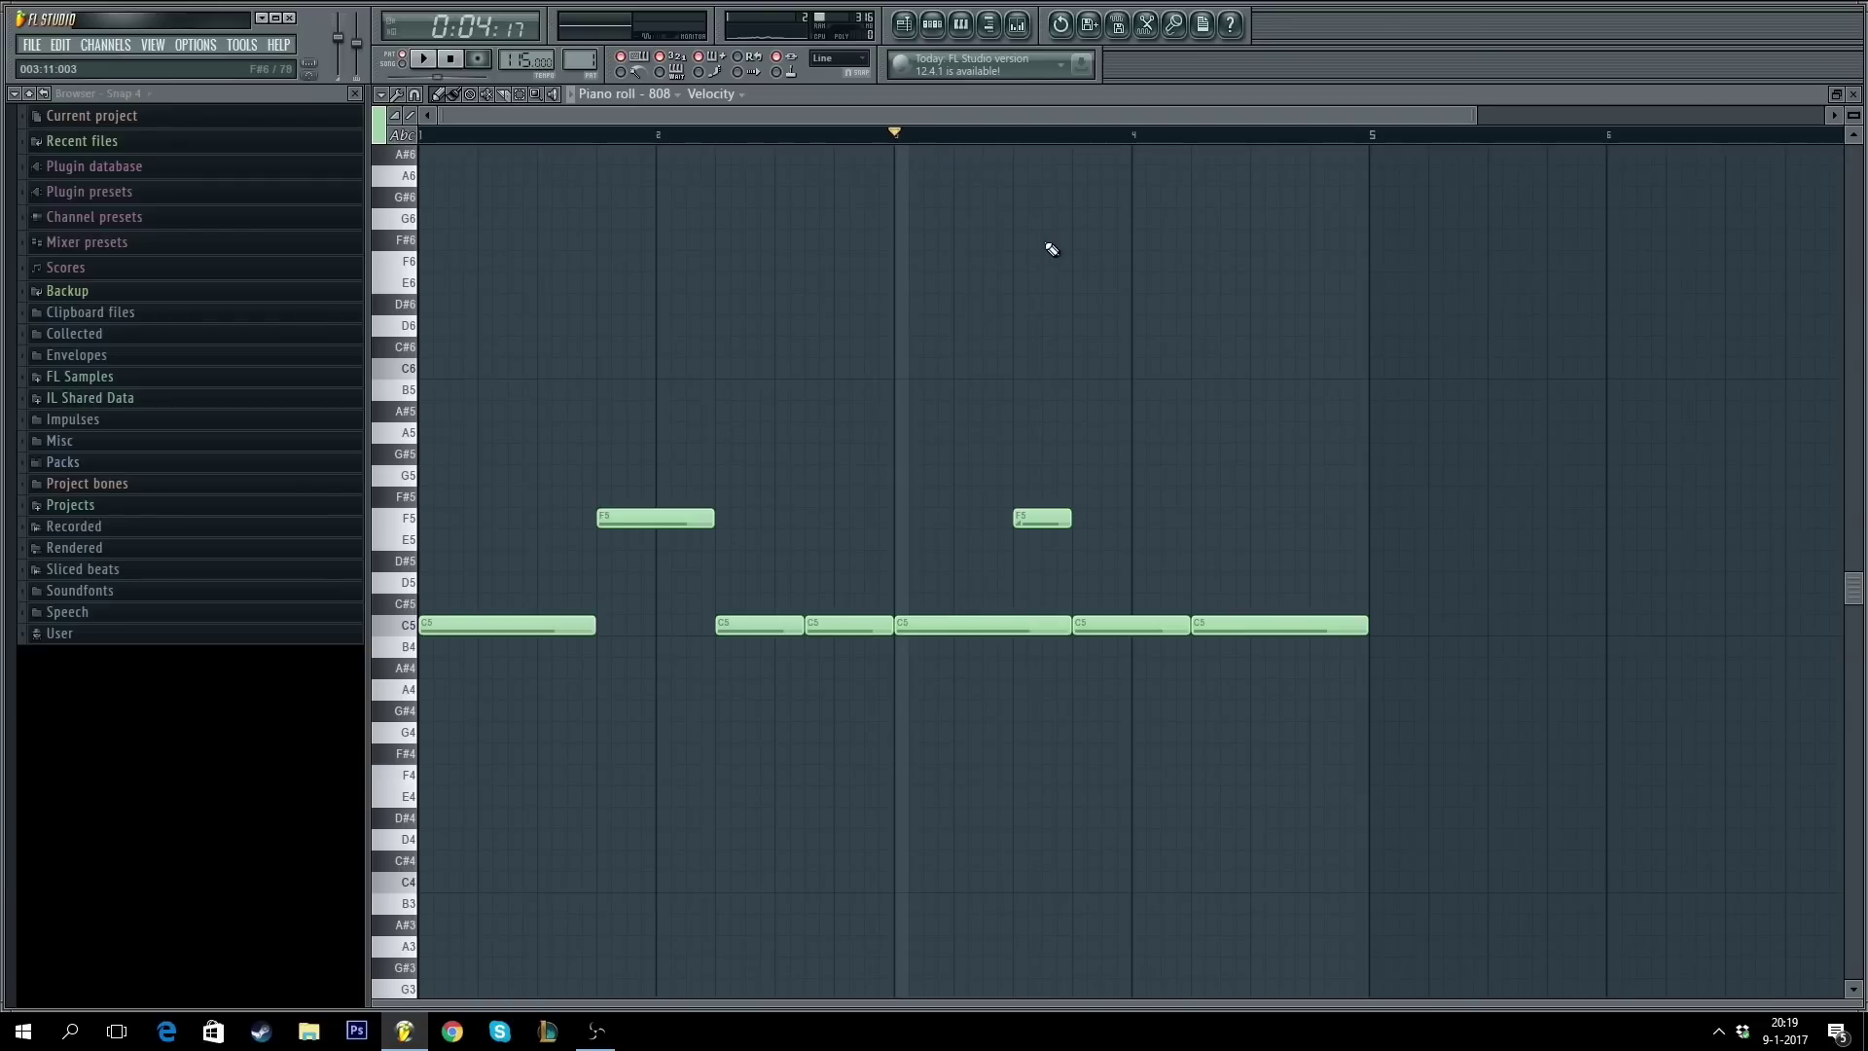
key("space")
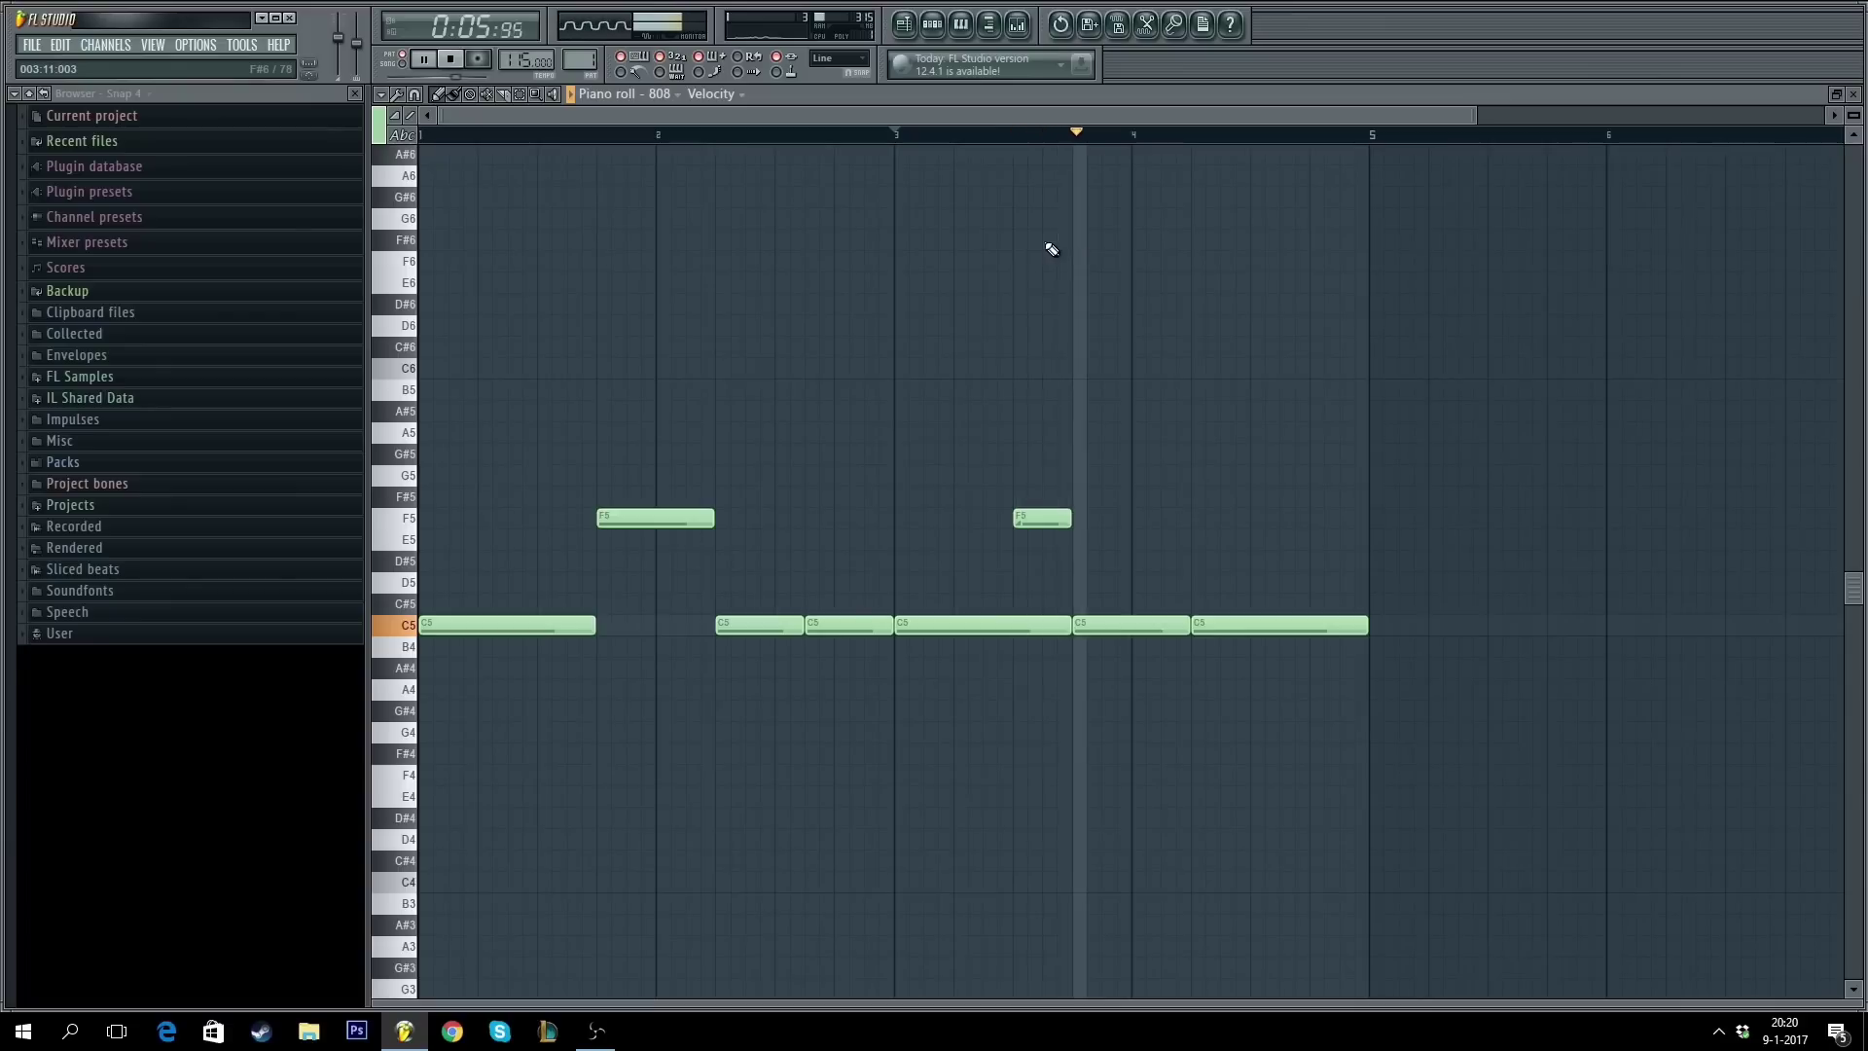
key("space")
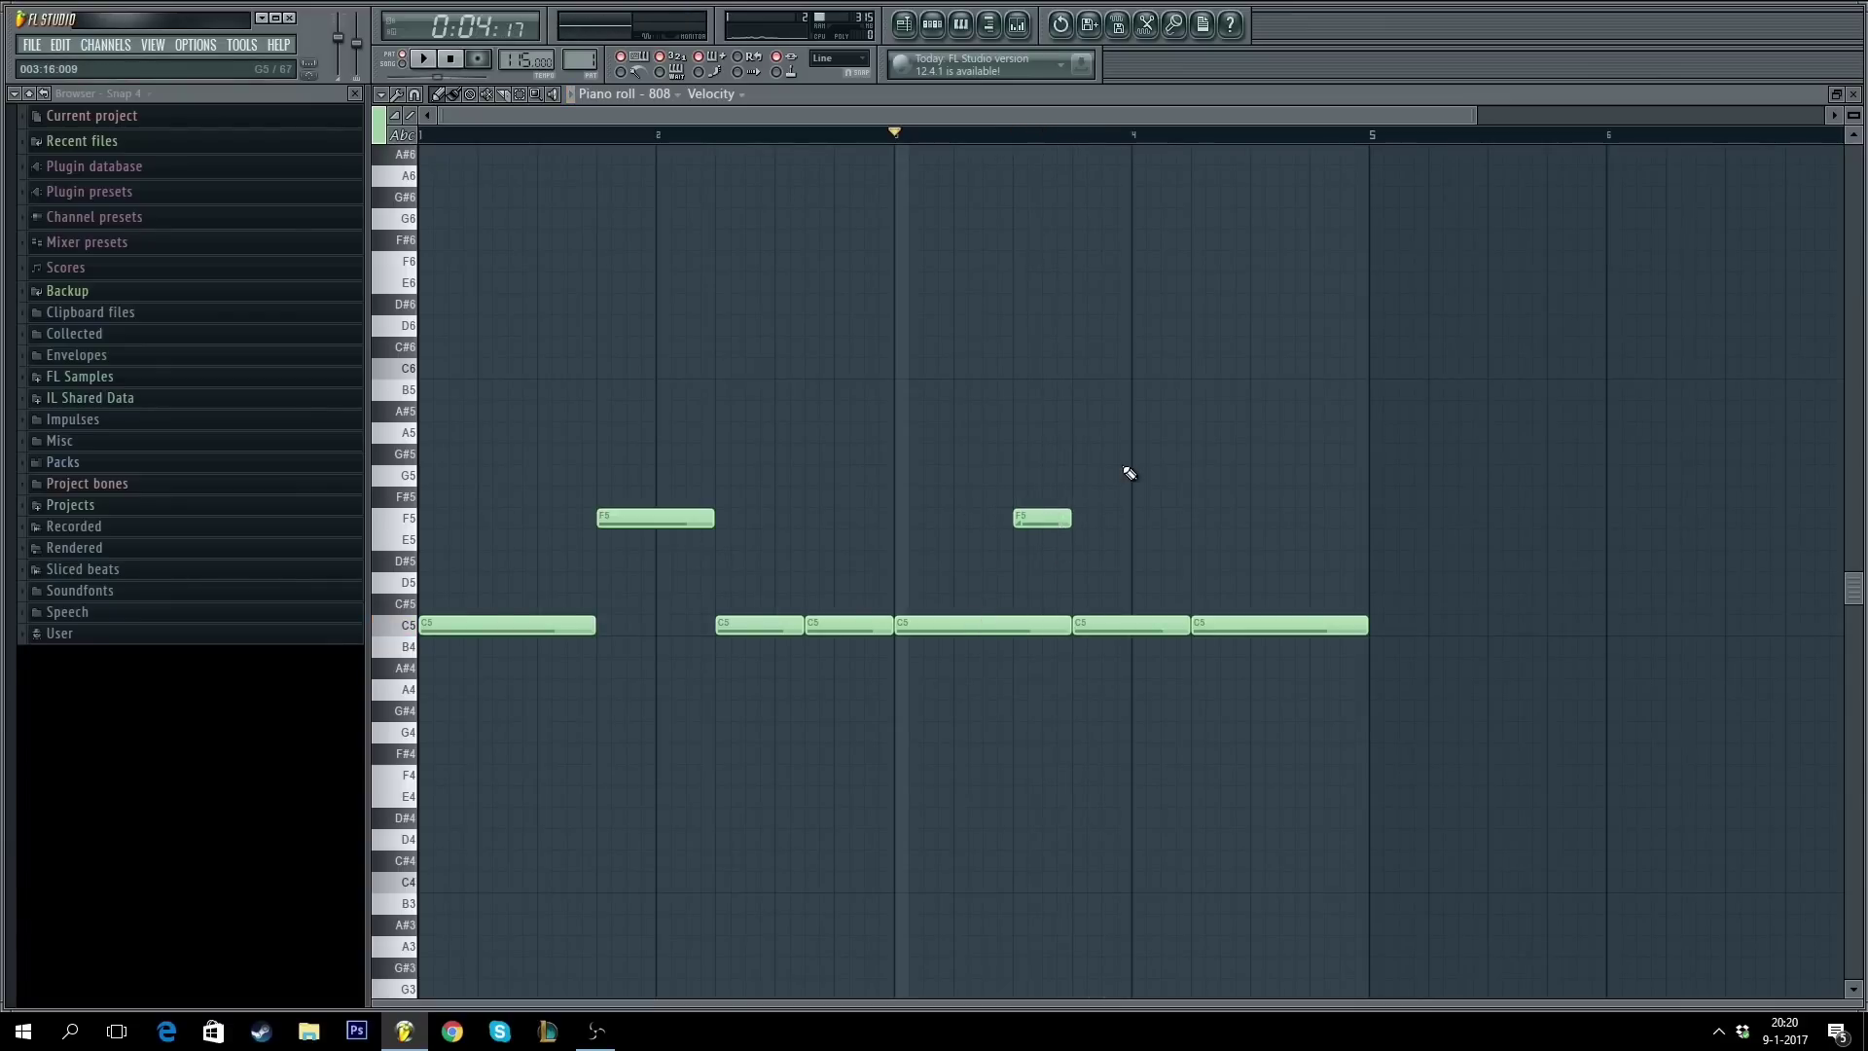
key("space")
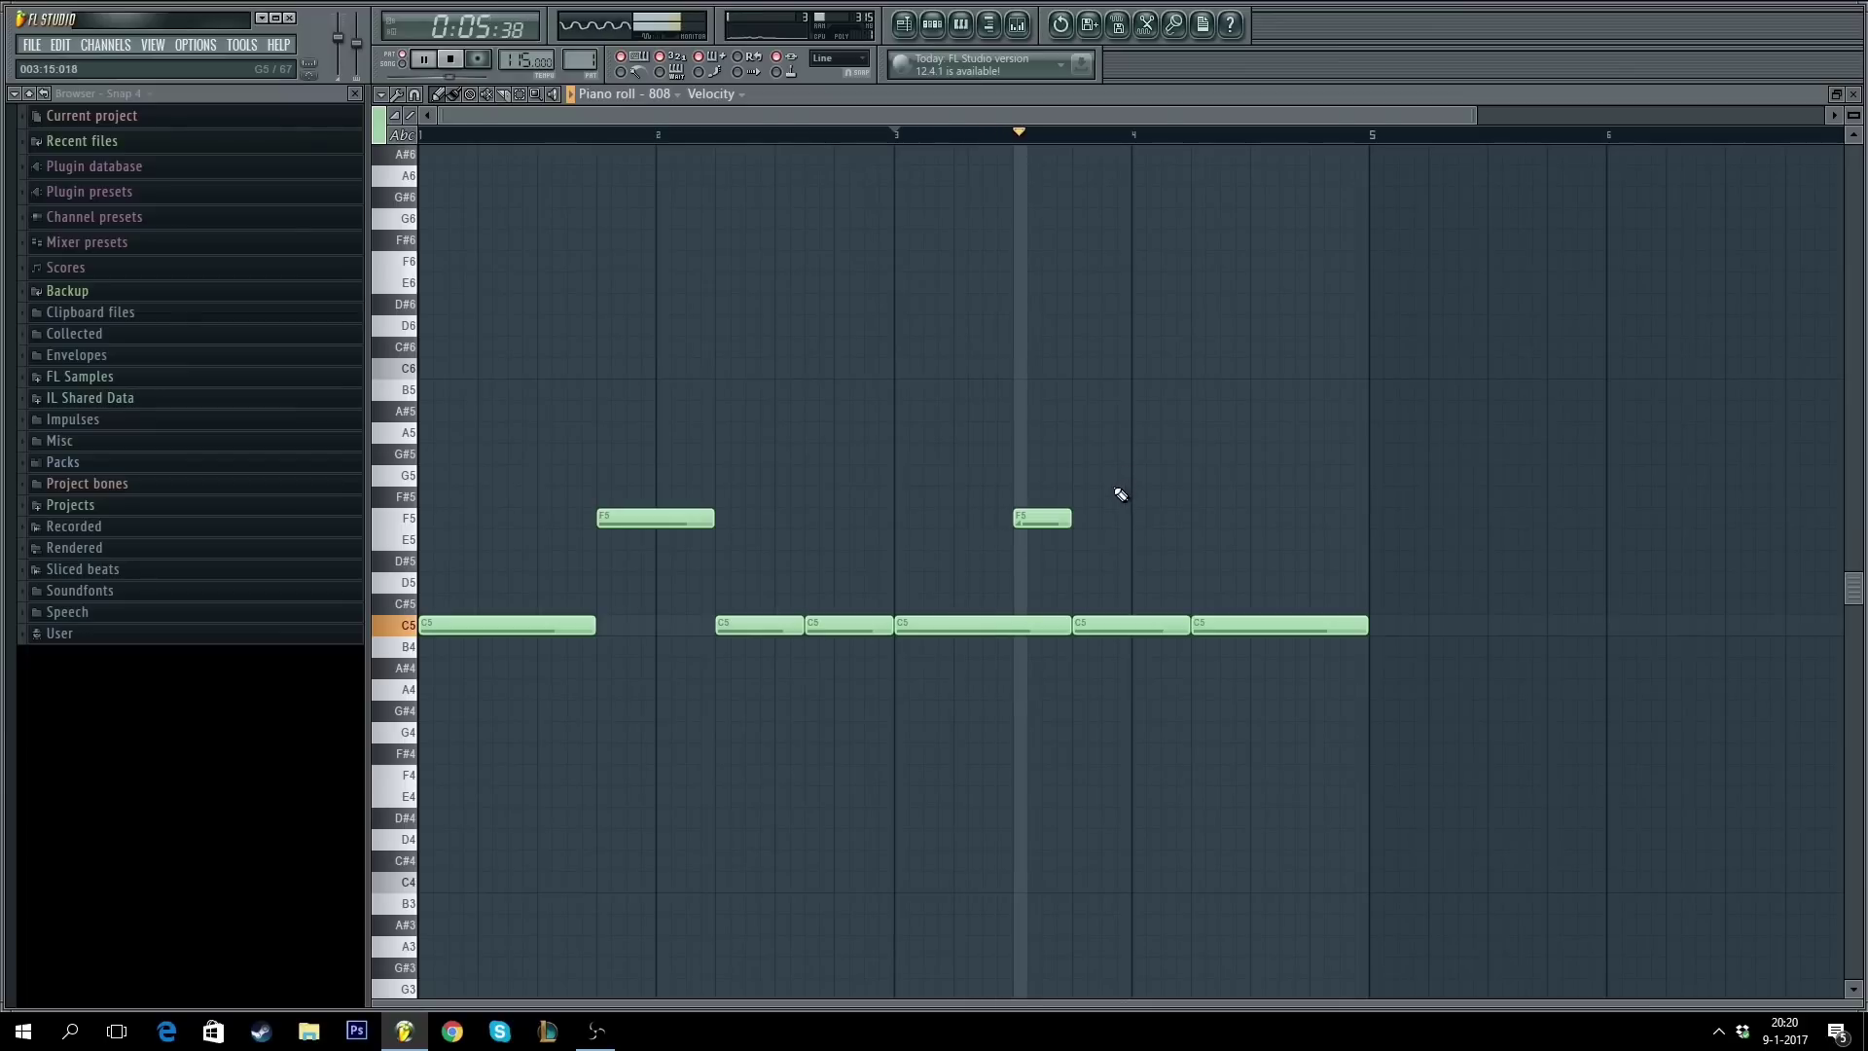
- Inspect the note properties of the C5 note right after the slide, and close the dialog and piano roll
mouse_move(1092, 632)
left_mouse_down()
mouse_move(1093, 522)
mouse_move(1105, 632)
left_mouse_up()
double_click(1082, 628)
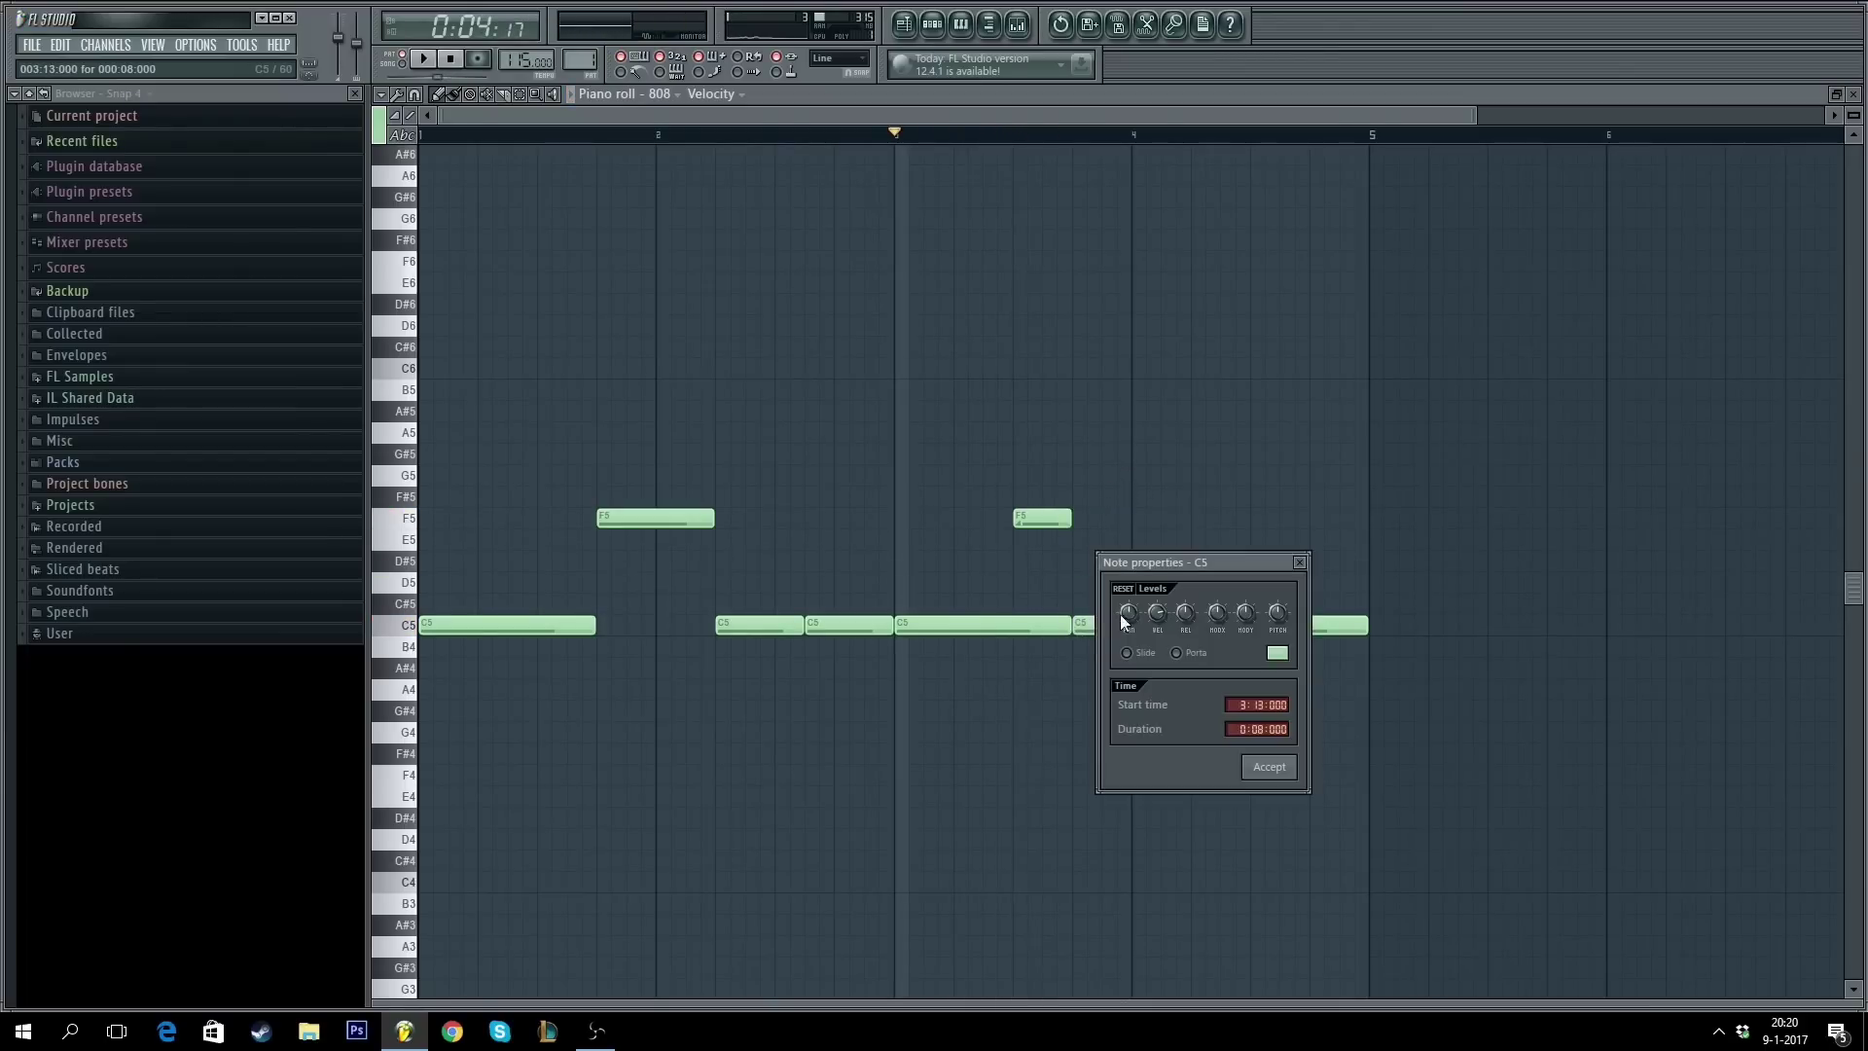
left_click(1268, 765)
key("Escape")
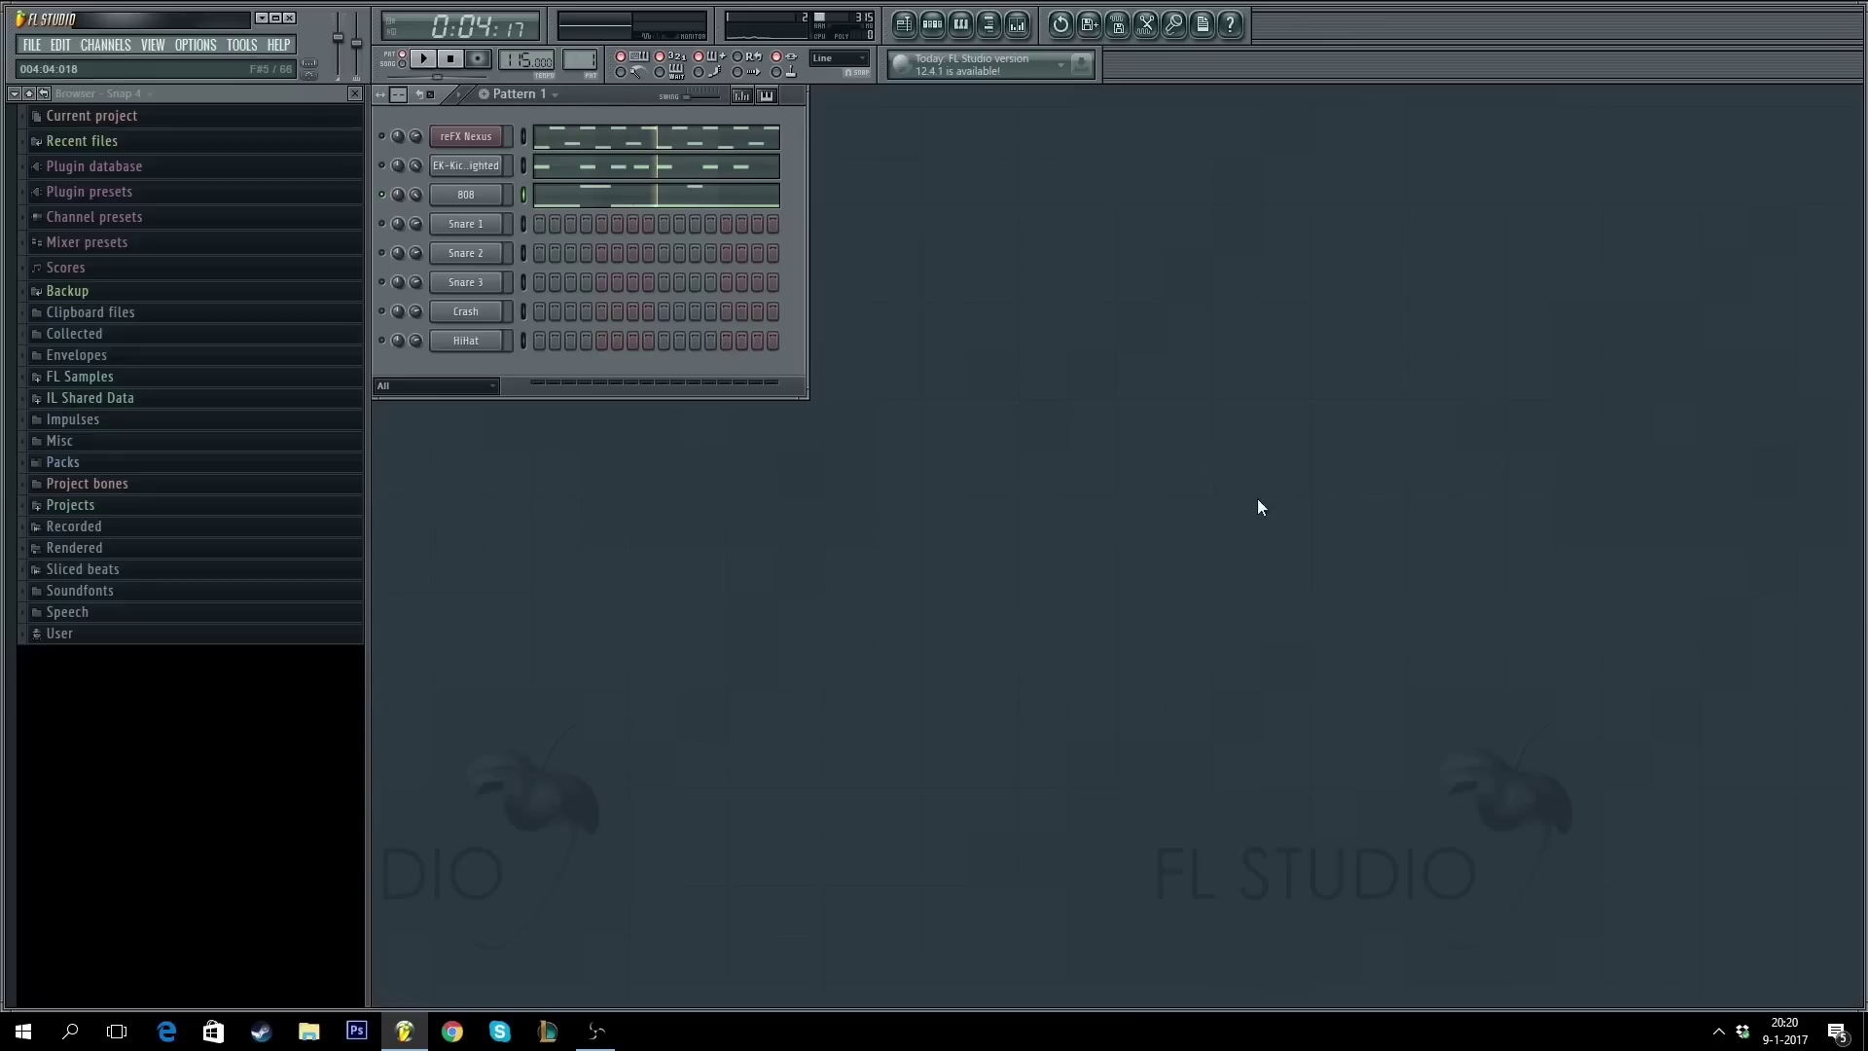
- Play the whole pattern from the beginning while following the 808's notes in the piano roll
left_click(466, 195)
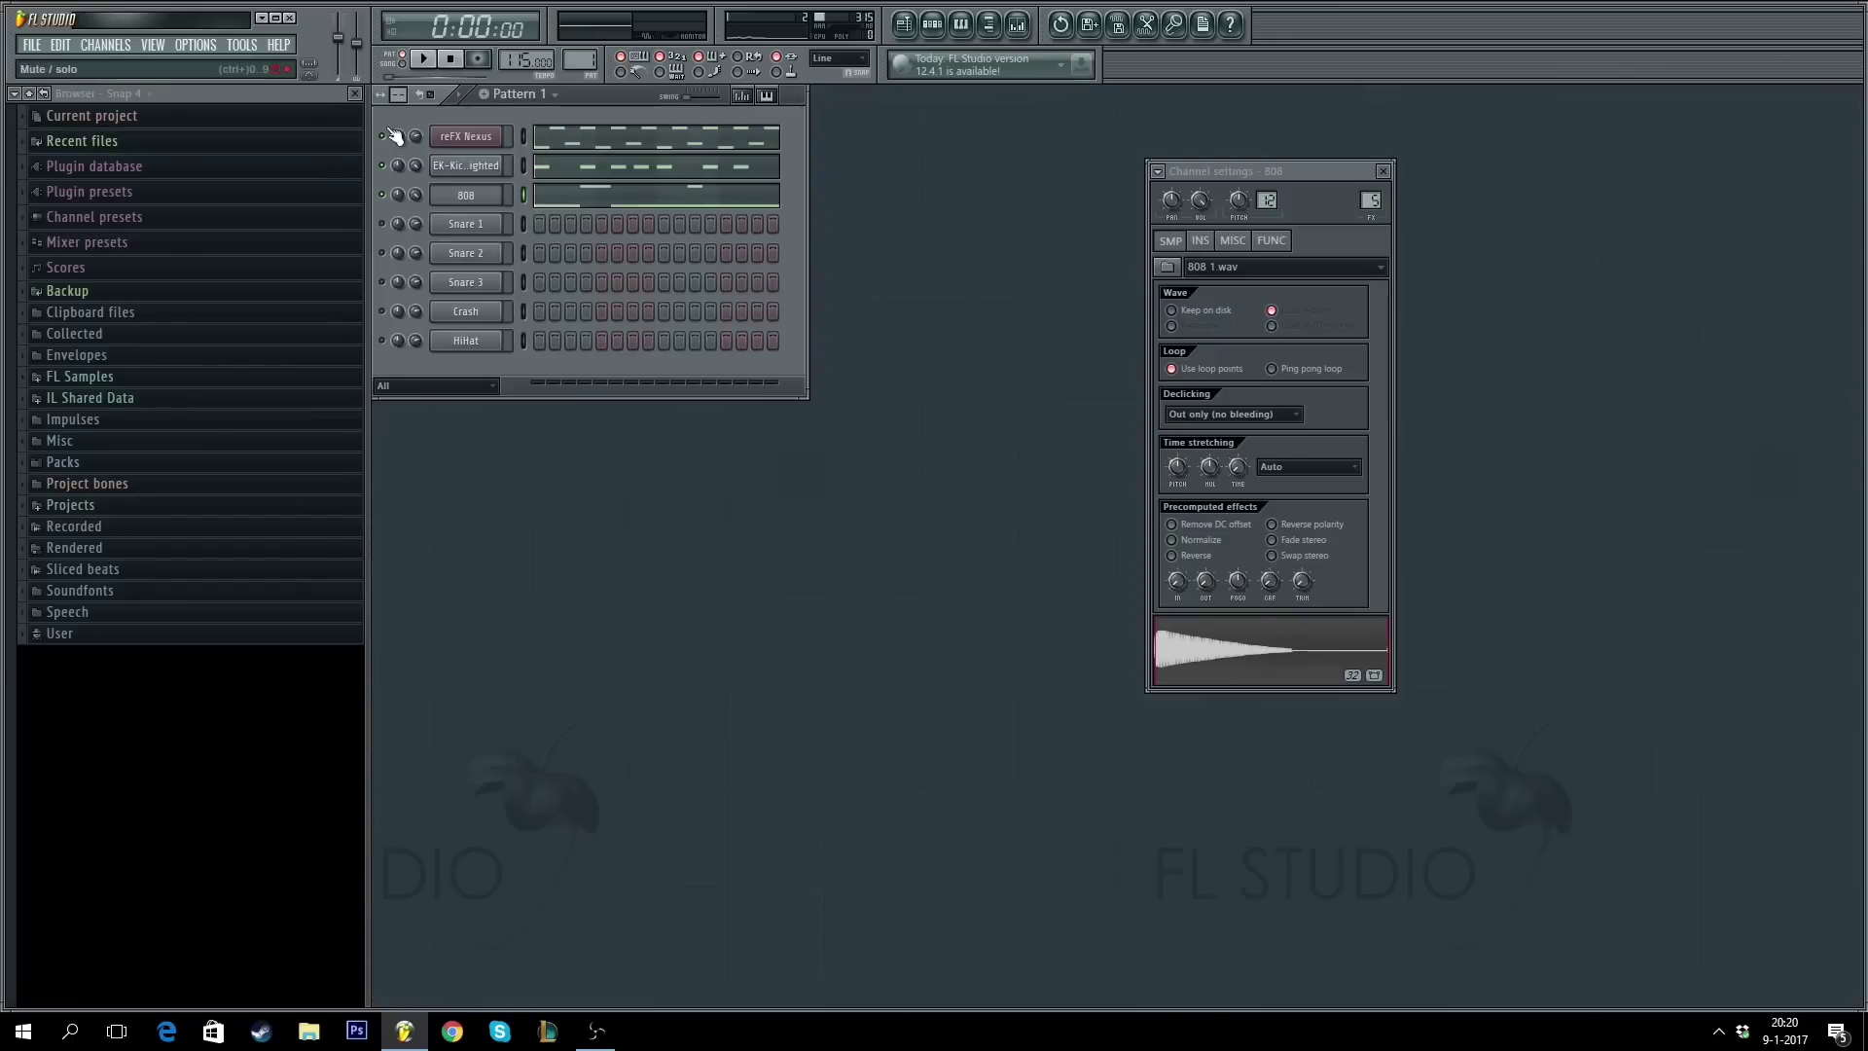
key("space")
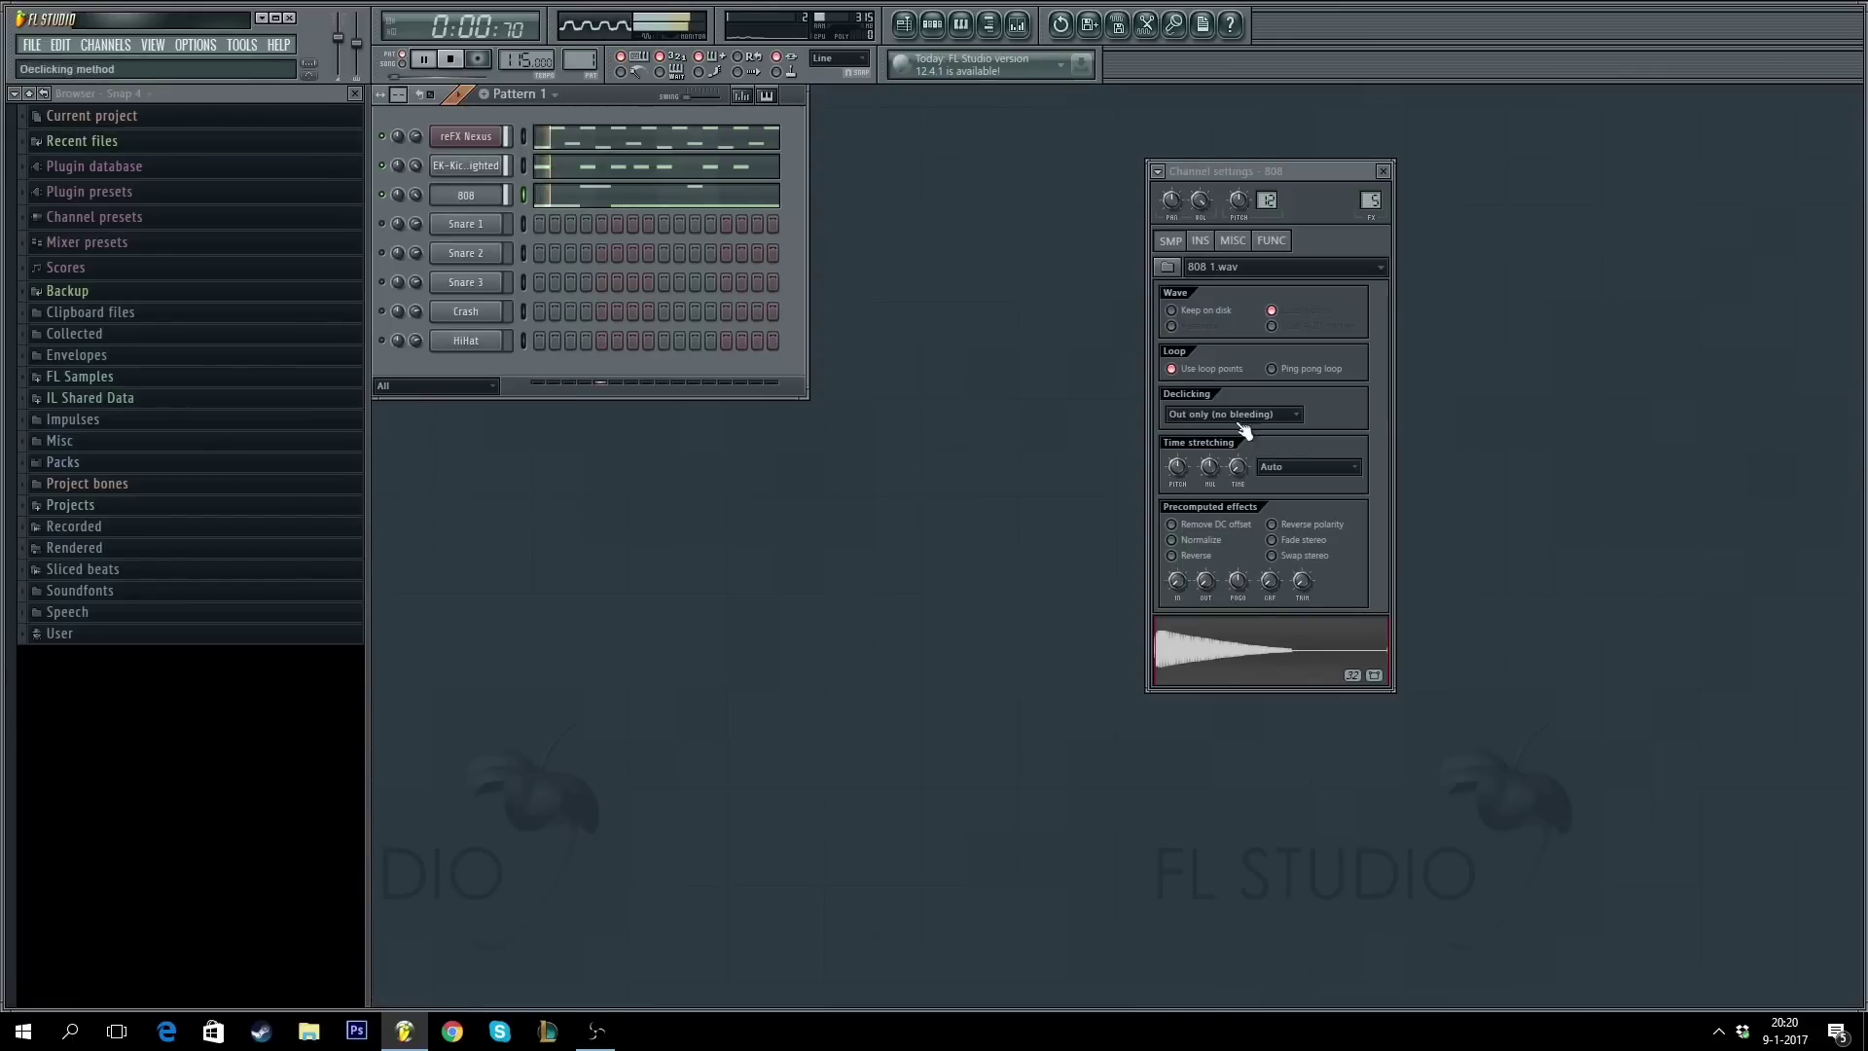
left_click(658, 196)
scroll(715, 143, "down", 2)
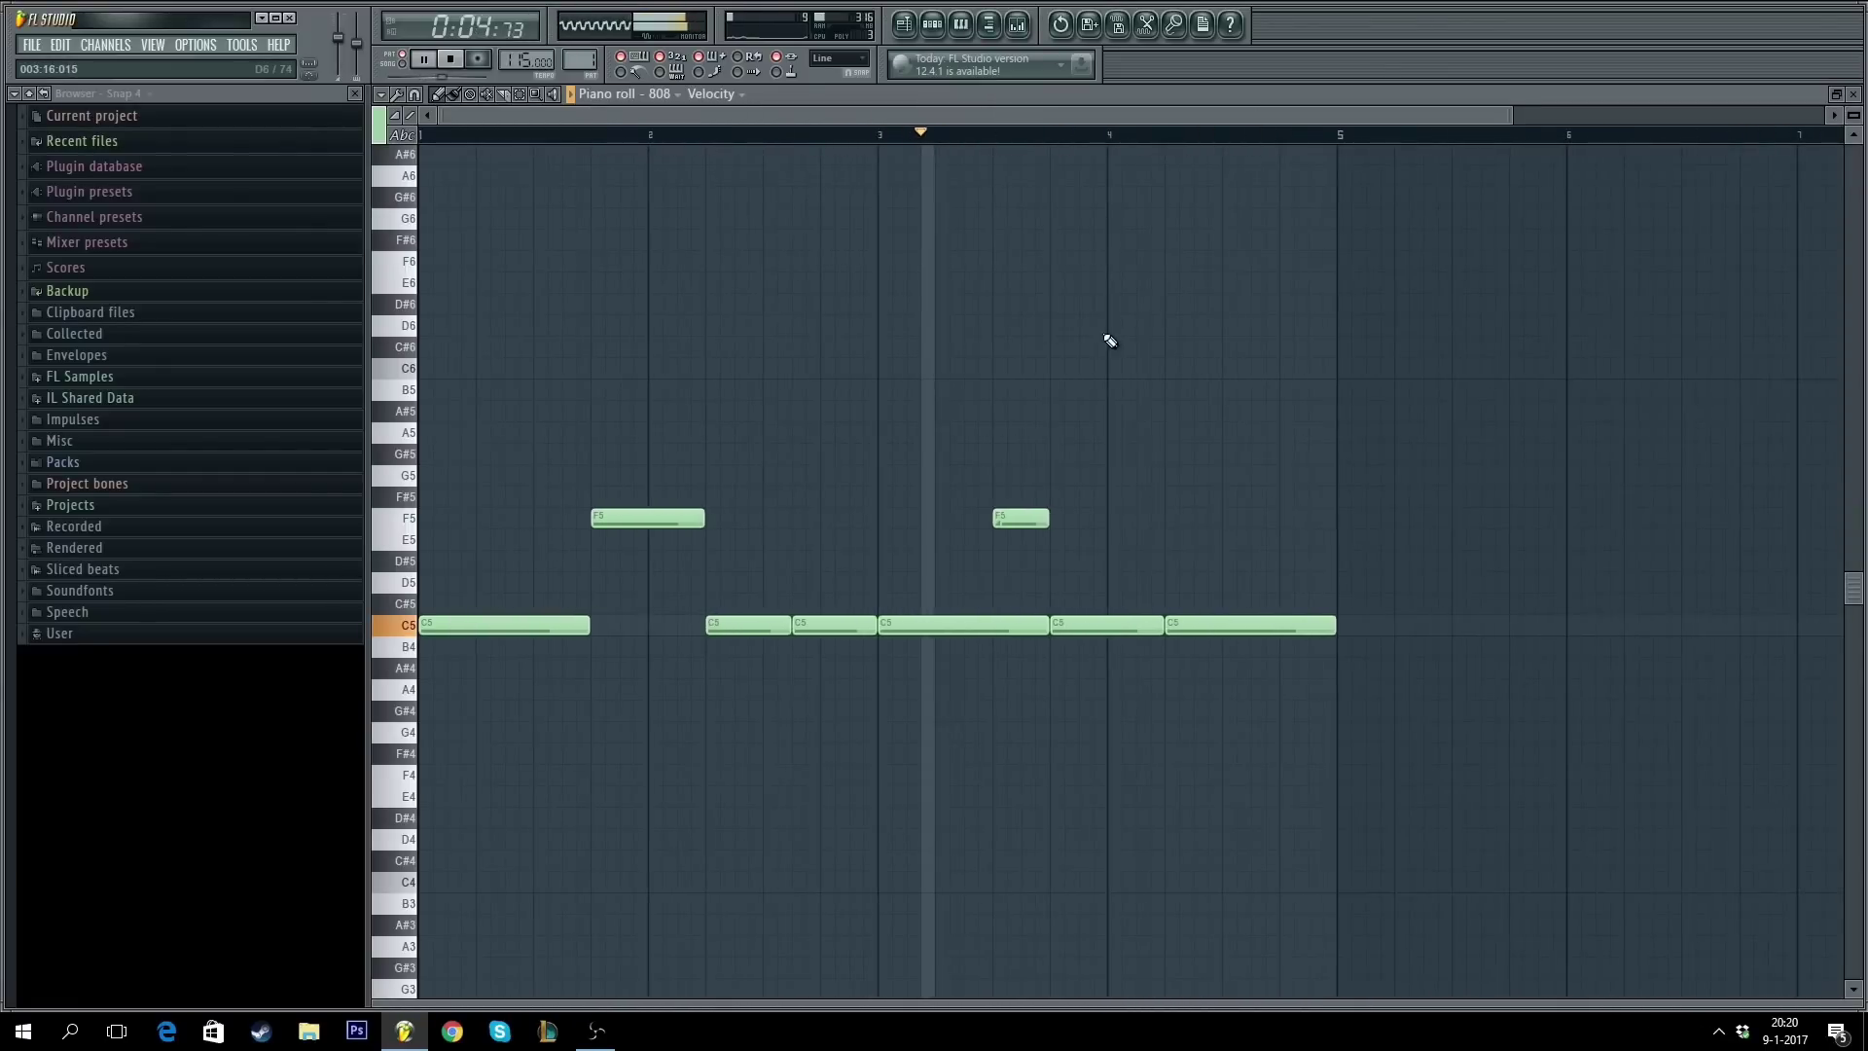
key("space")
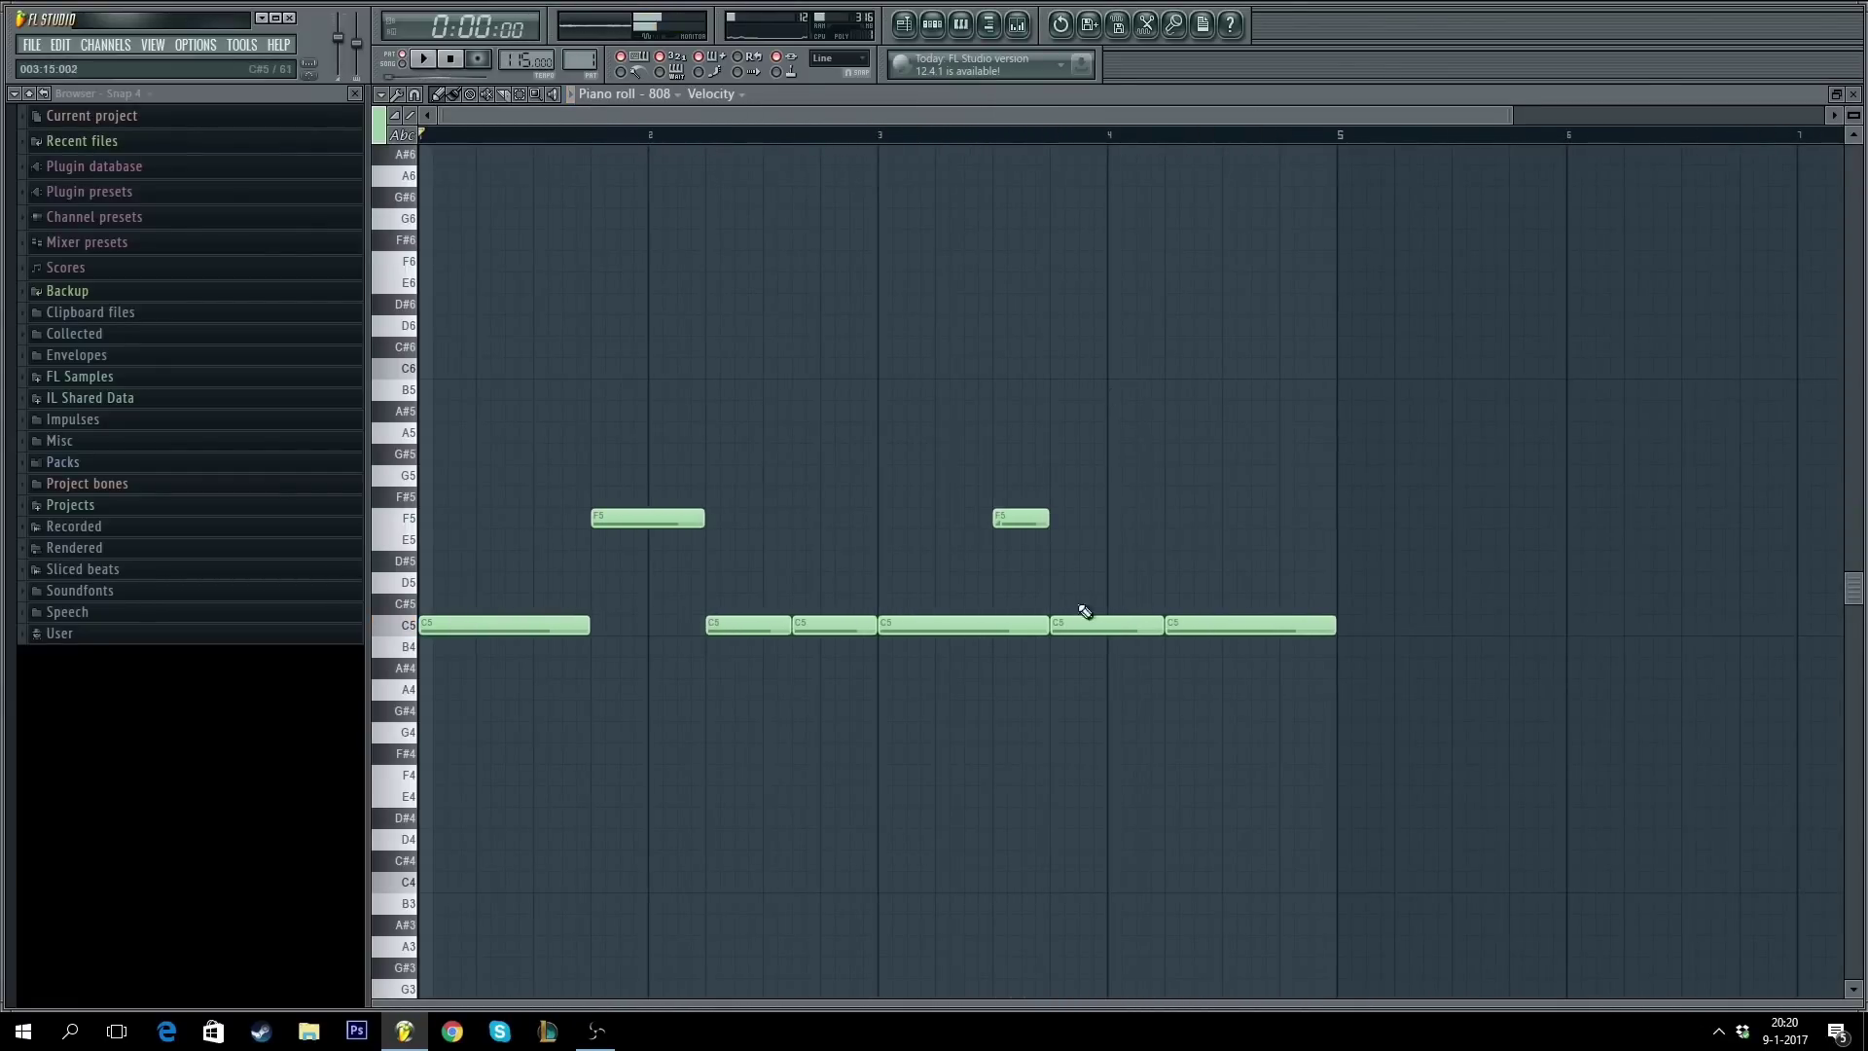
- In bar 3 of the 808, move the slide and its C5 note's end two steps earlier, add a two-step C6 note, and raise the following C5 to F5
left_click_drag(1041, 521, 1013, 521)
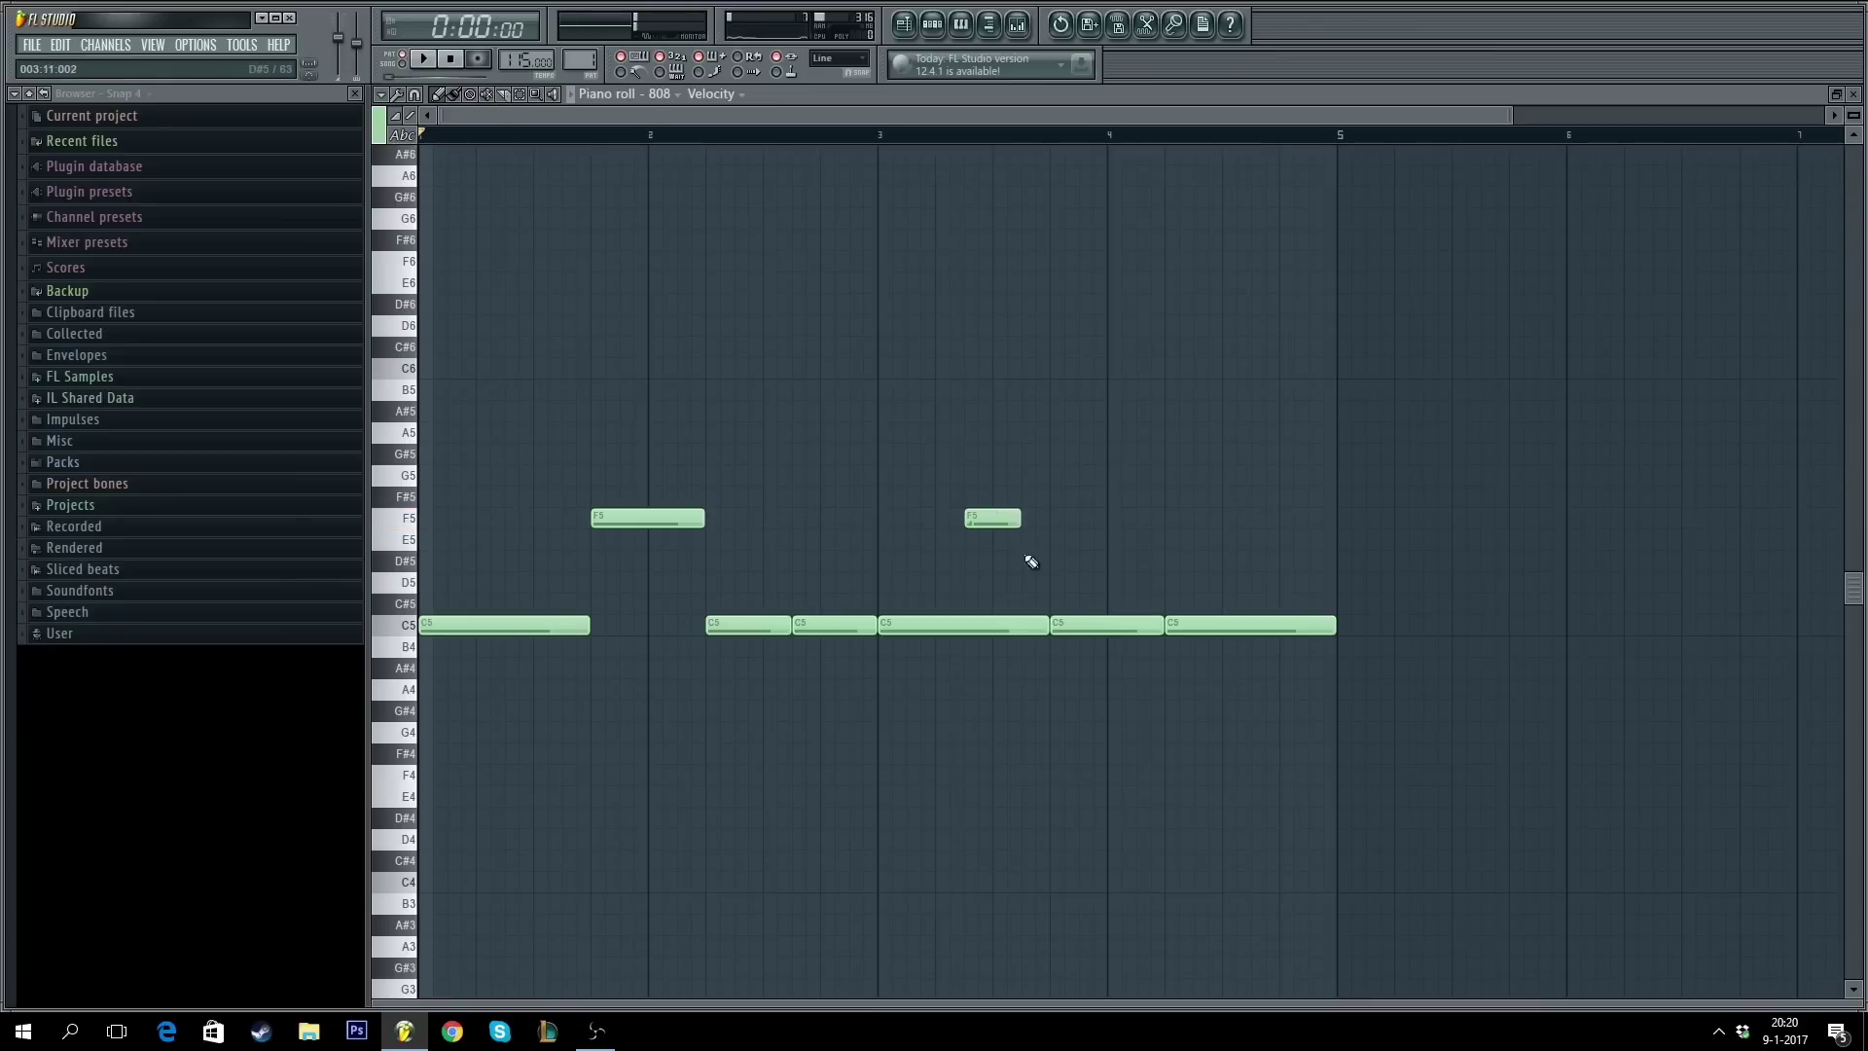
left_click_drag(1045, 624, 1019, 623)
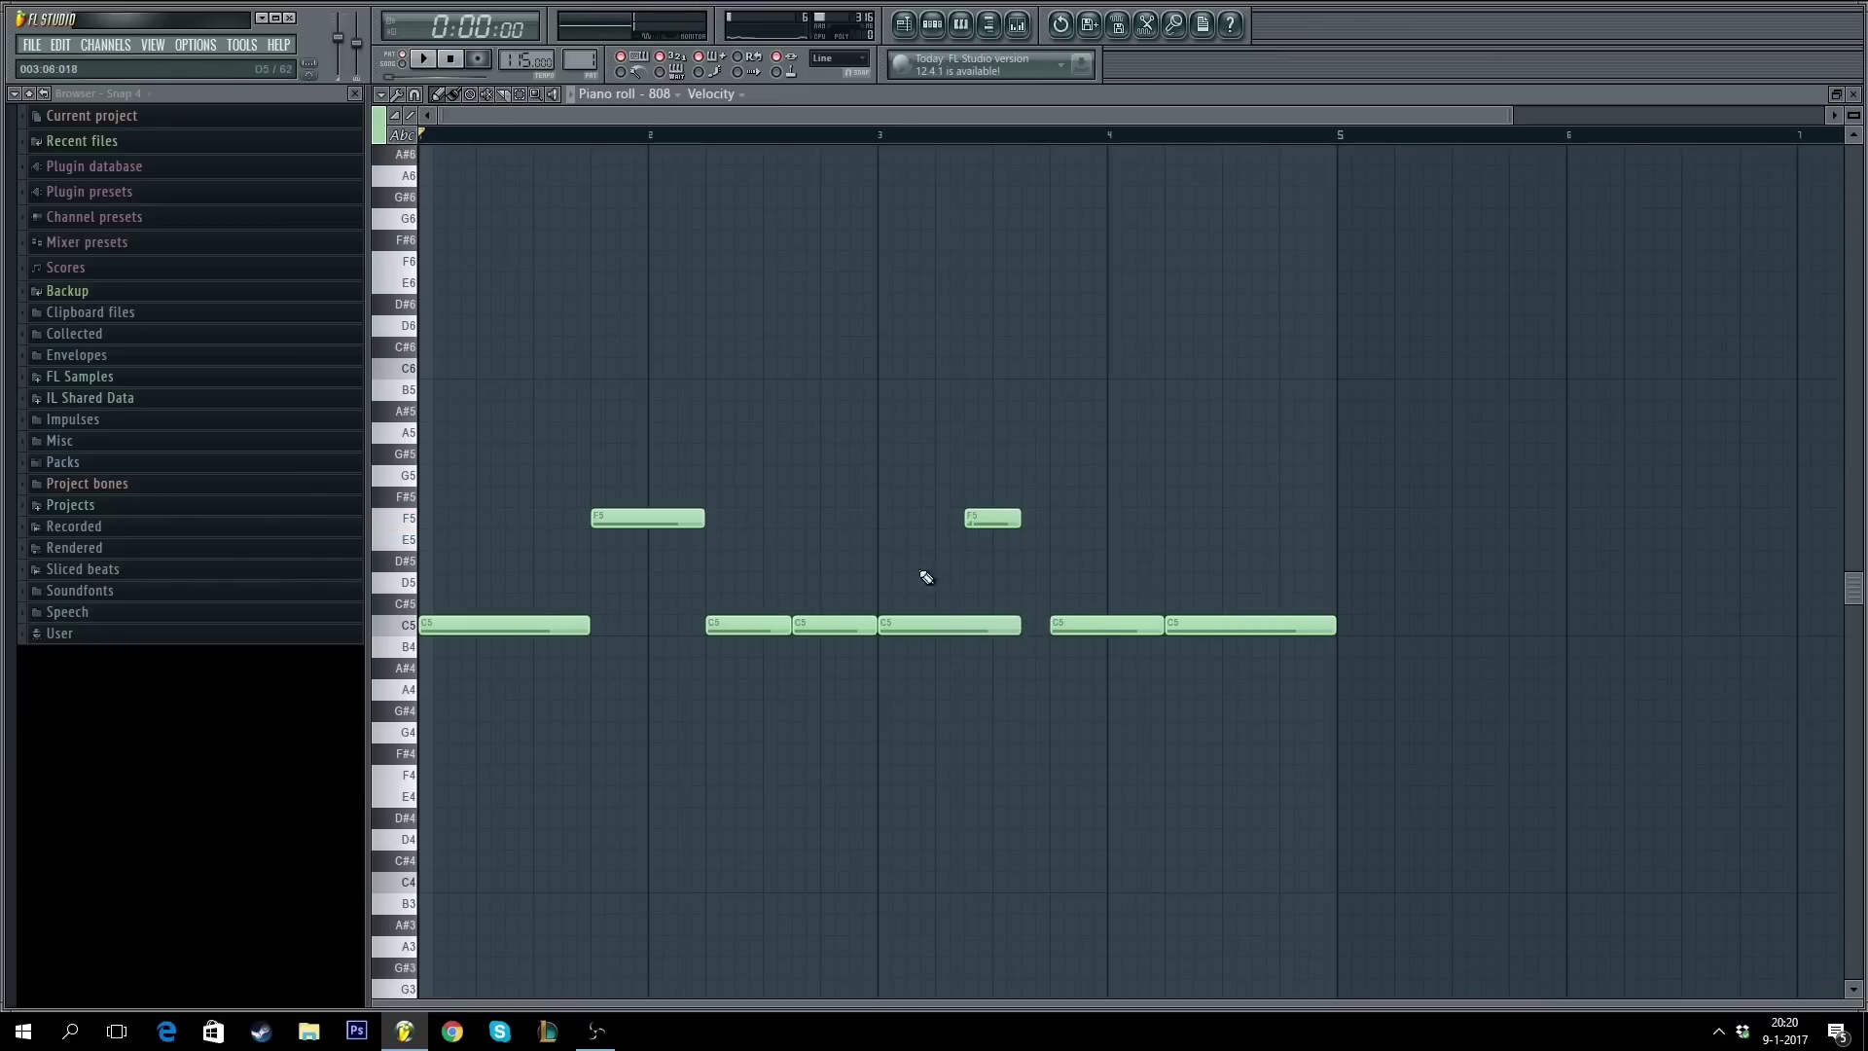
left_click(1039, 370)
left_click_drag(1120, 378, 1046, 378)
left_click_drag(1079, 606, 1080, 500)
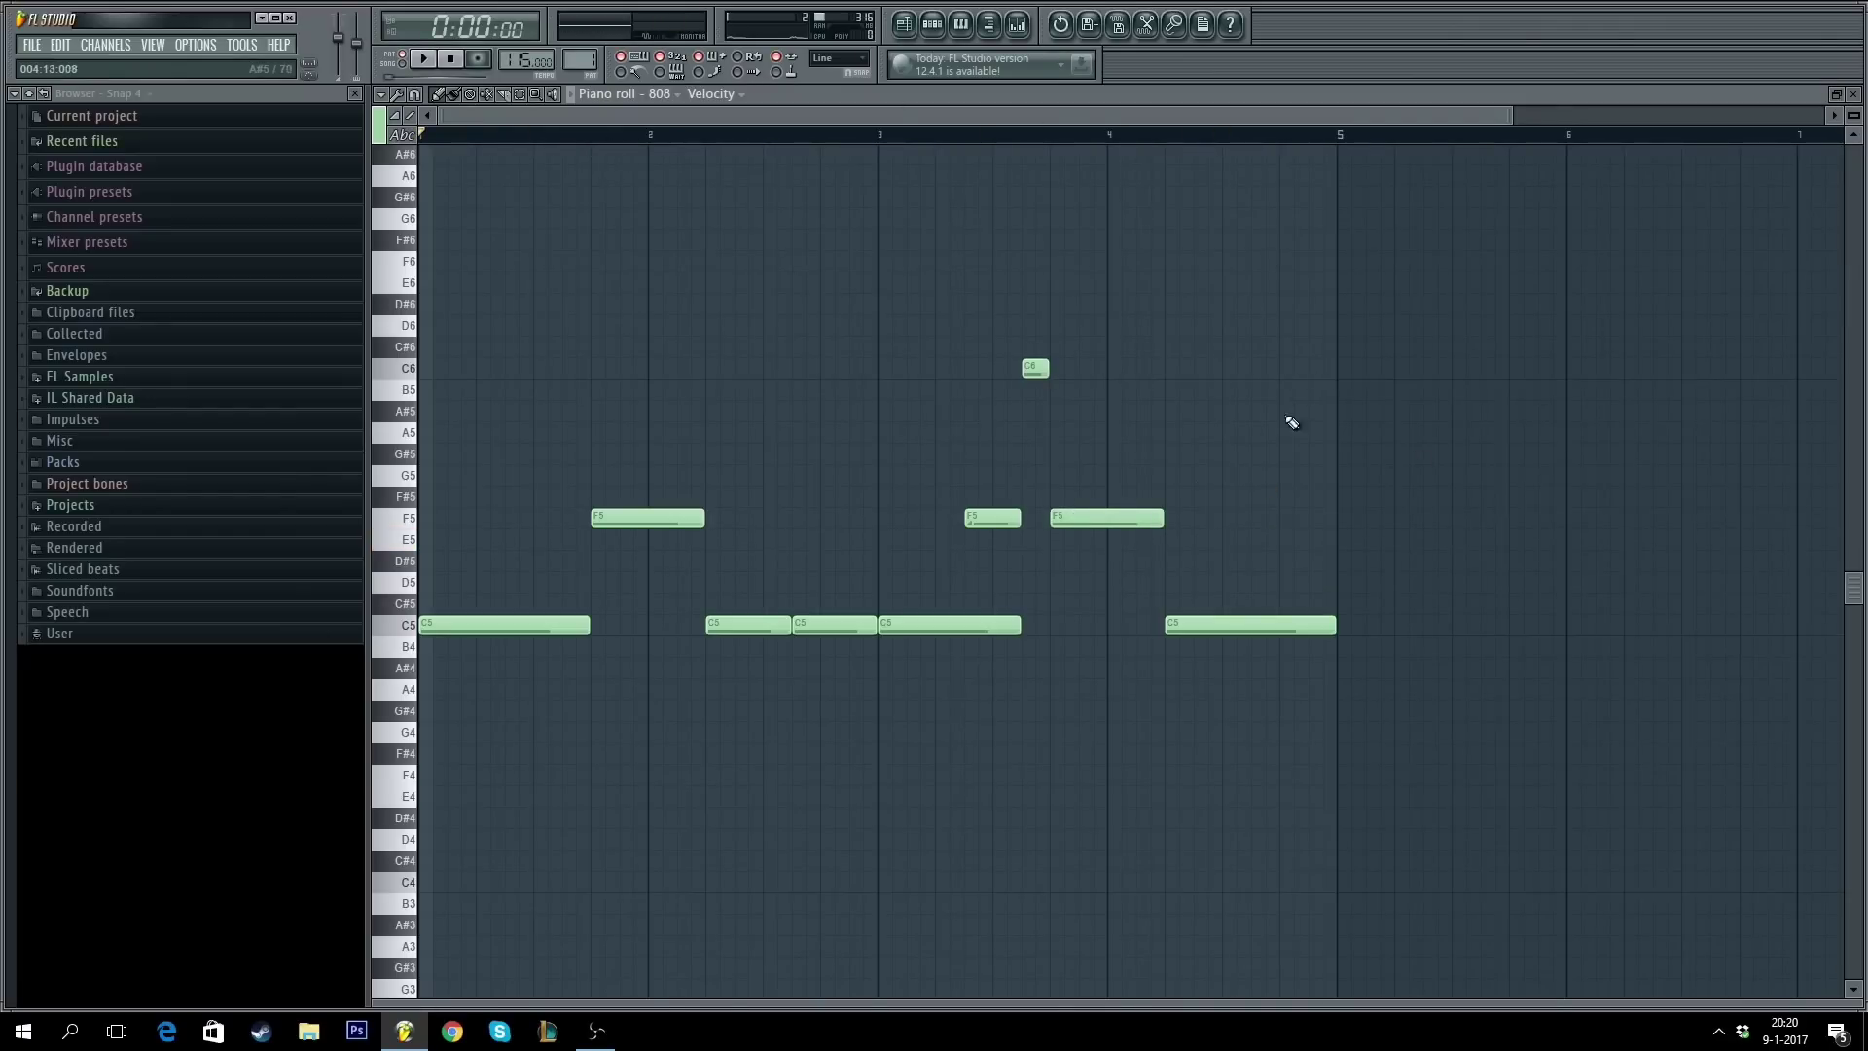
- Add a two-step C5 note to the kick at step 11 of bar 3, directly before the existing kick note
key("F7")
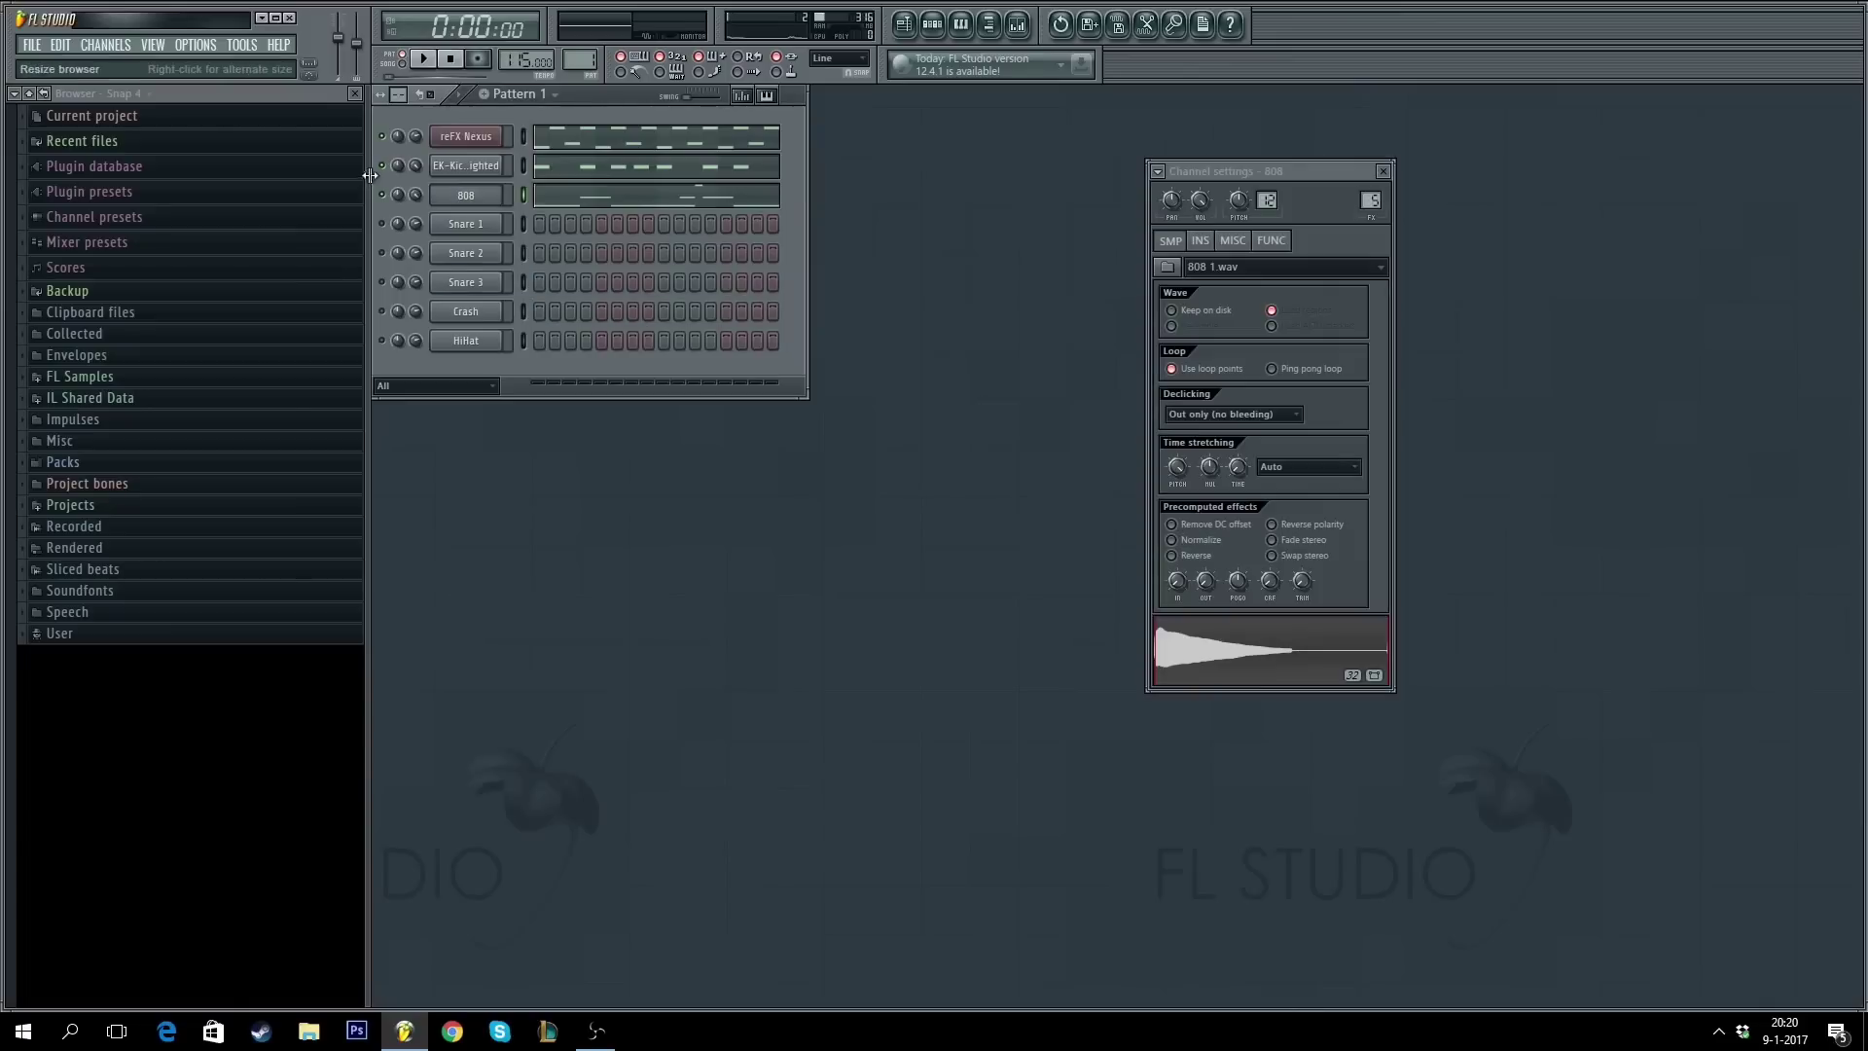
left_click(732, 177)
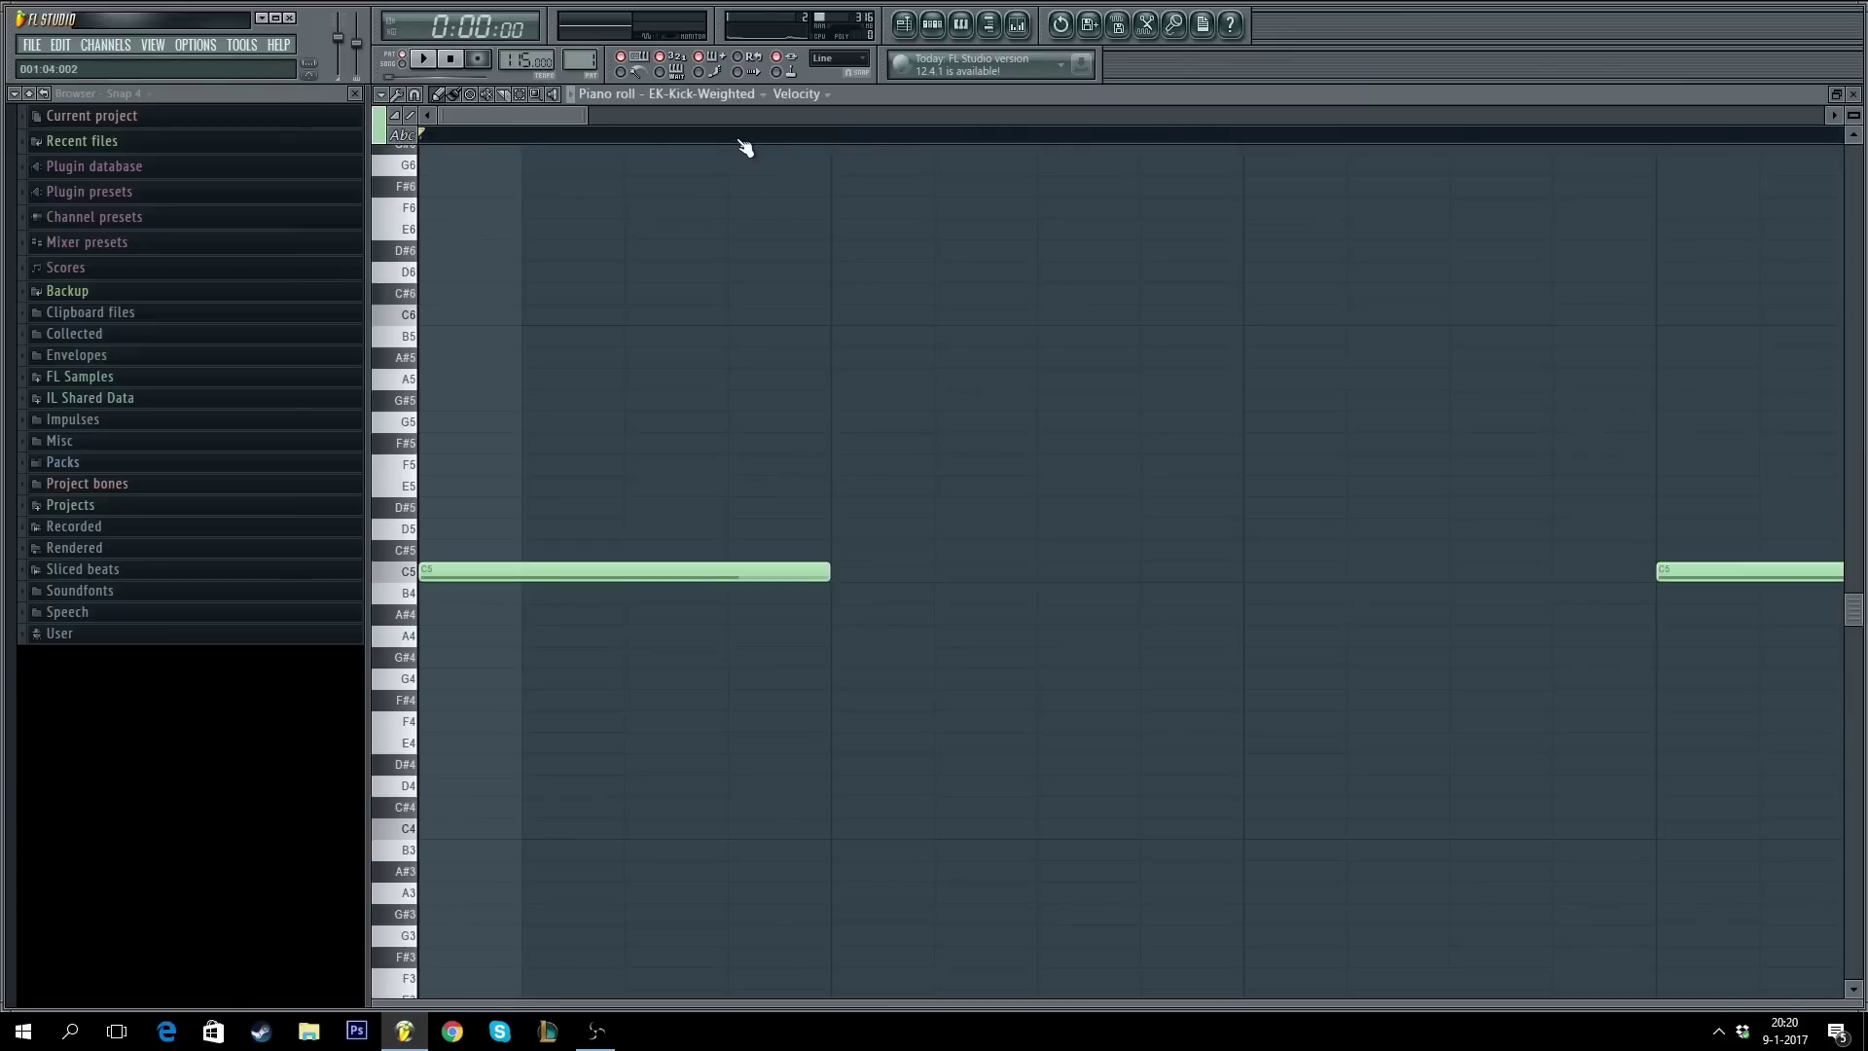
key("space")
scroll(743, 146, "down", 4)
key("F7")
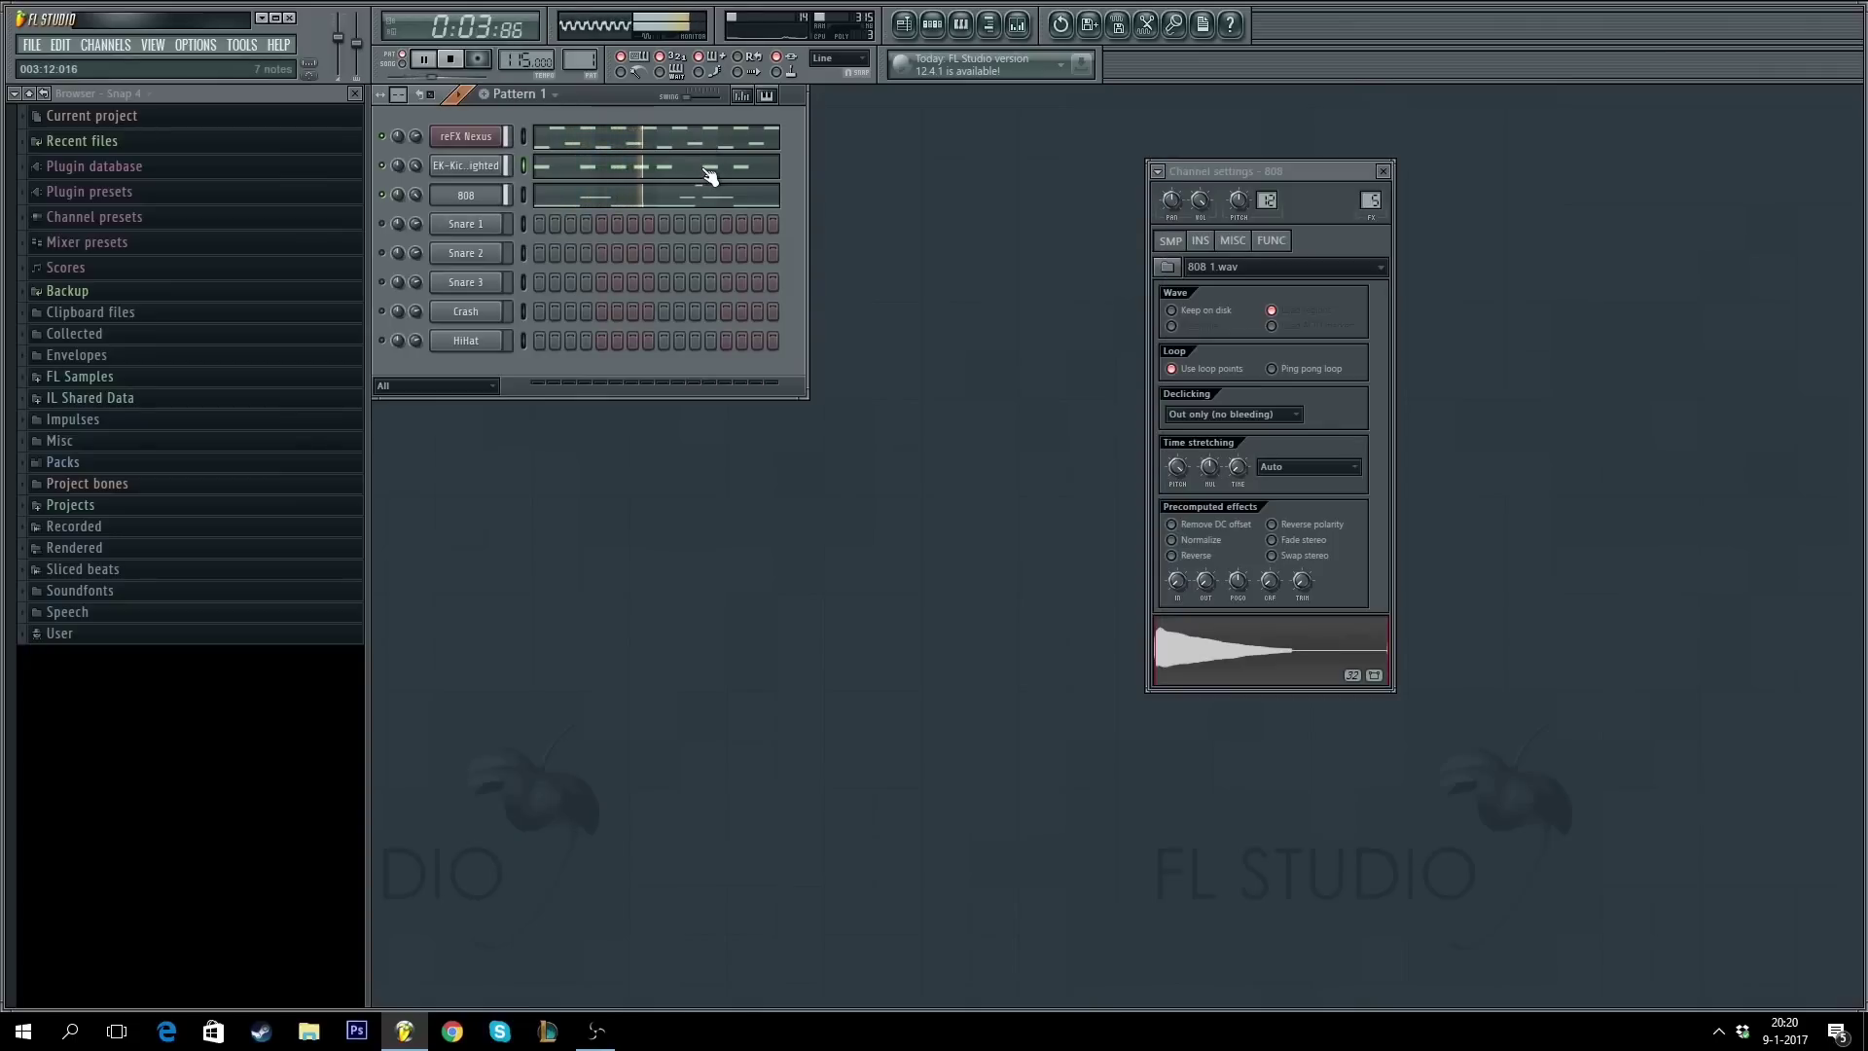
left_click(725, 175)
scroll(763, 137, "down", 6)
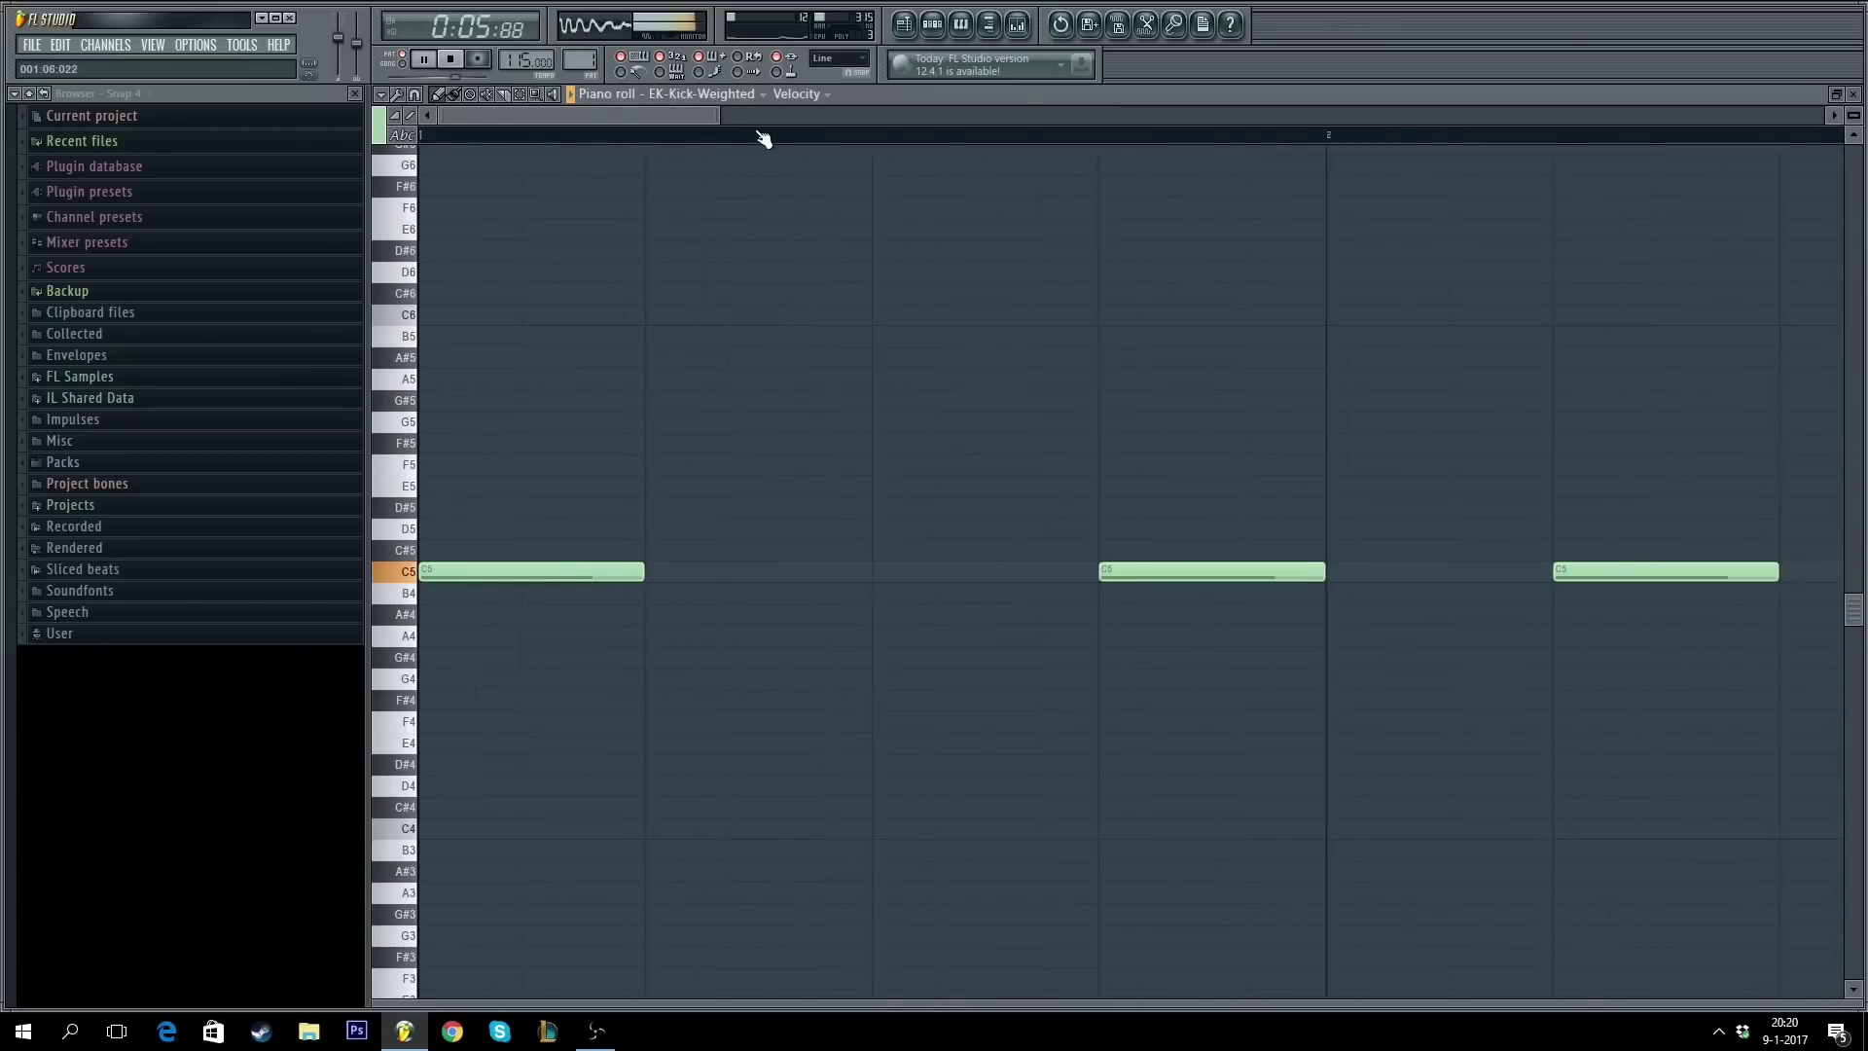
key("space")
left_click(917, 446)
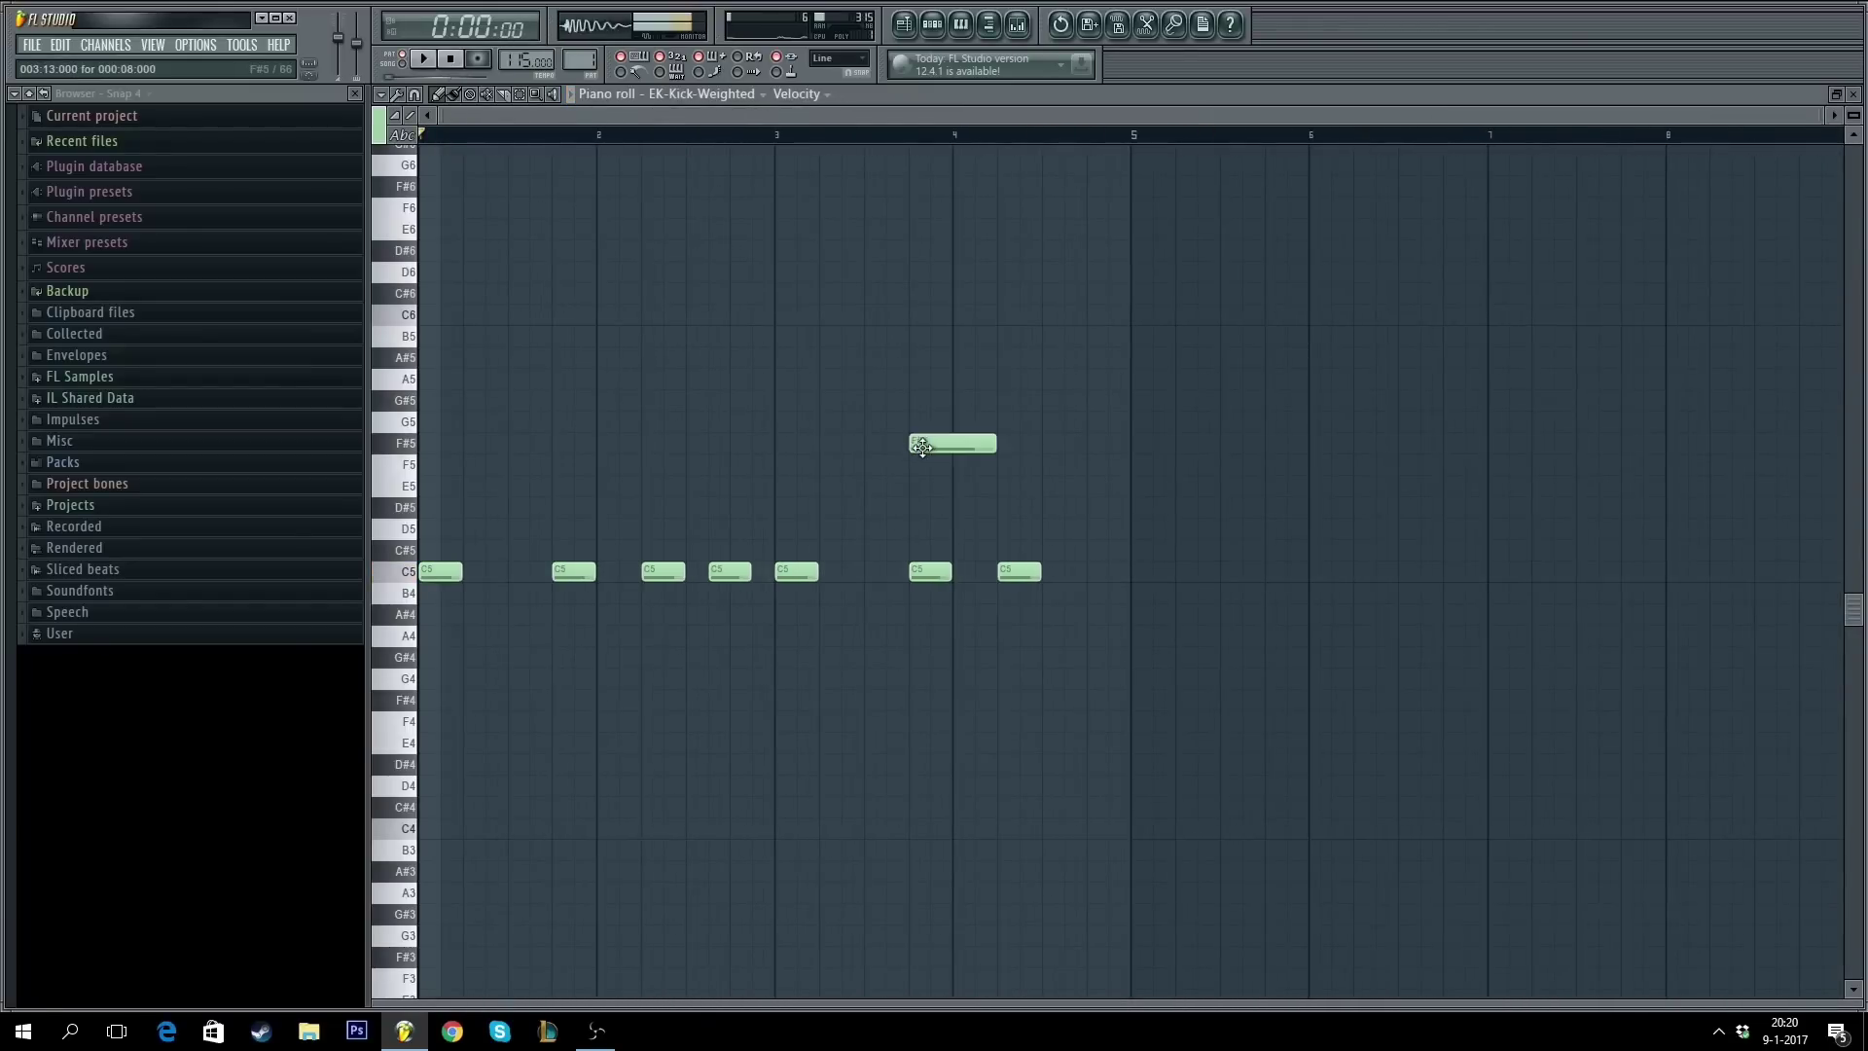
left_click_drag(978, 444, 905, 445)
left_click_drag(895, 446, 892, 575)
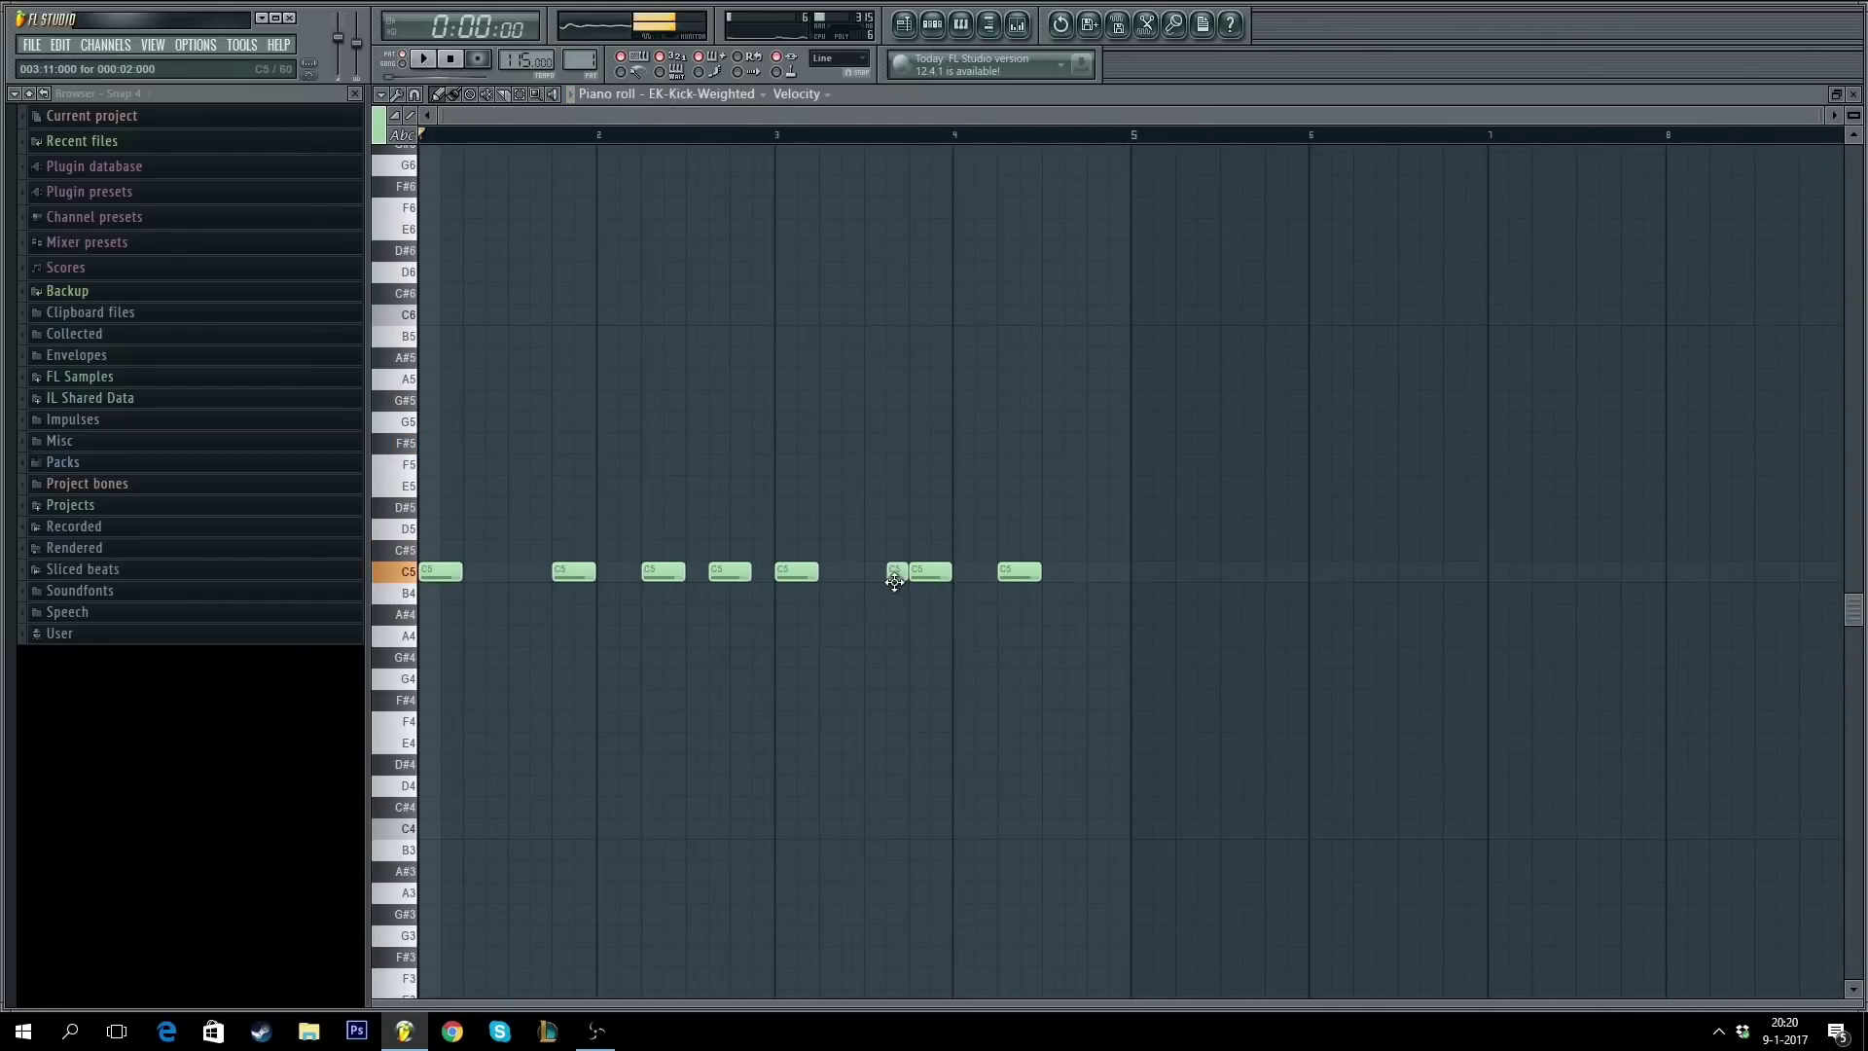
- Transpose all of the kick's notes down to A#4 and clear the selection
key("ctrl+a")
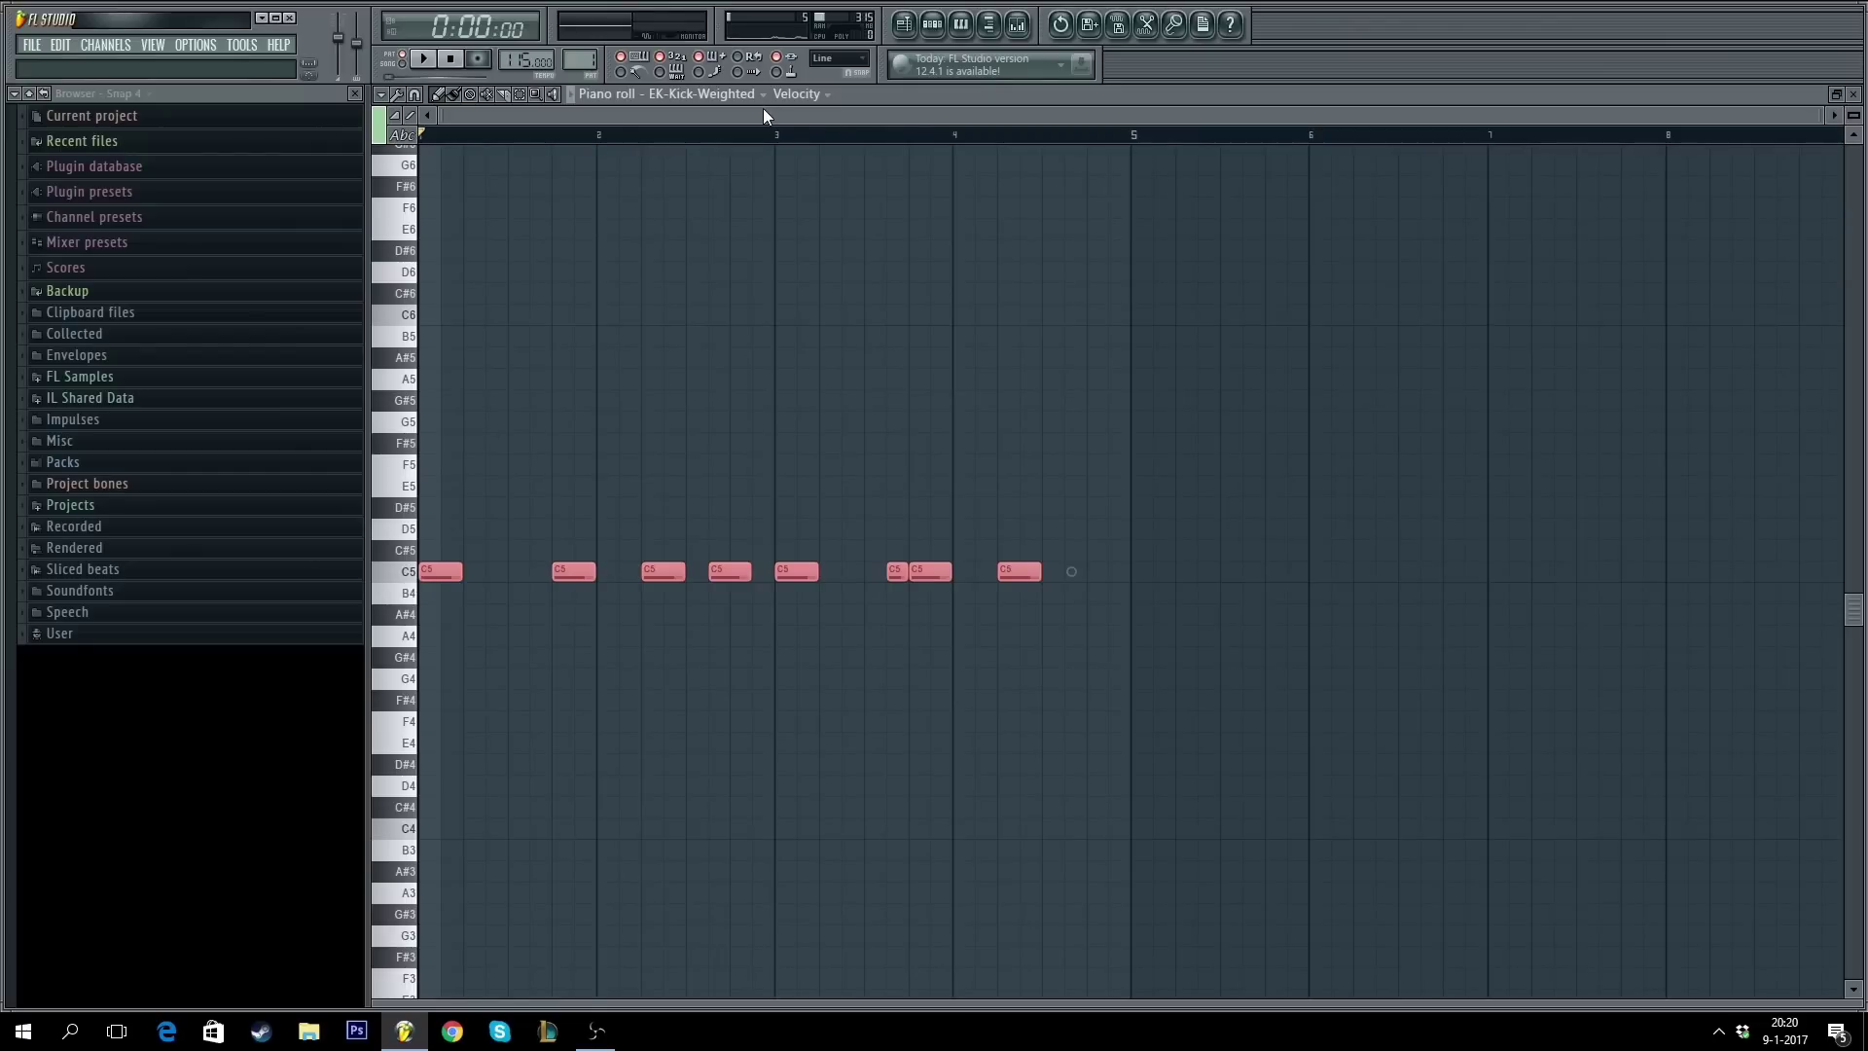
left_click(395, 615)
left_click_drag(421, 581, 437, 610)
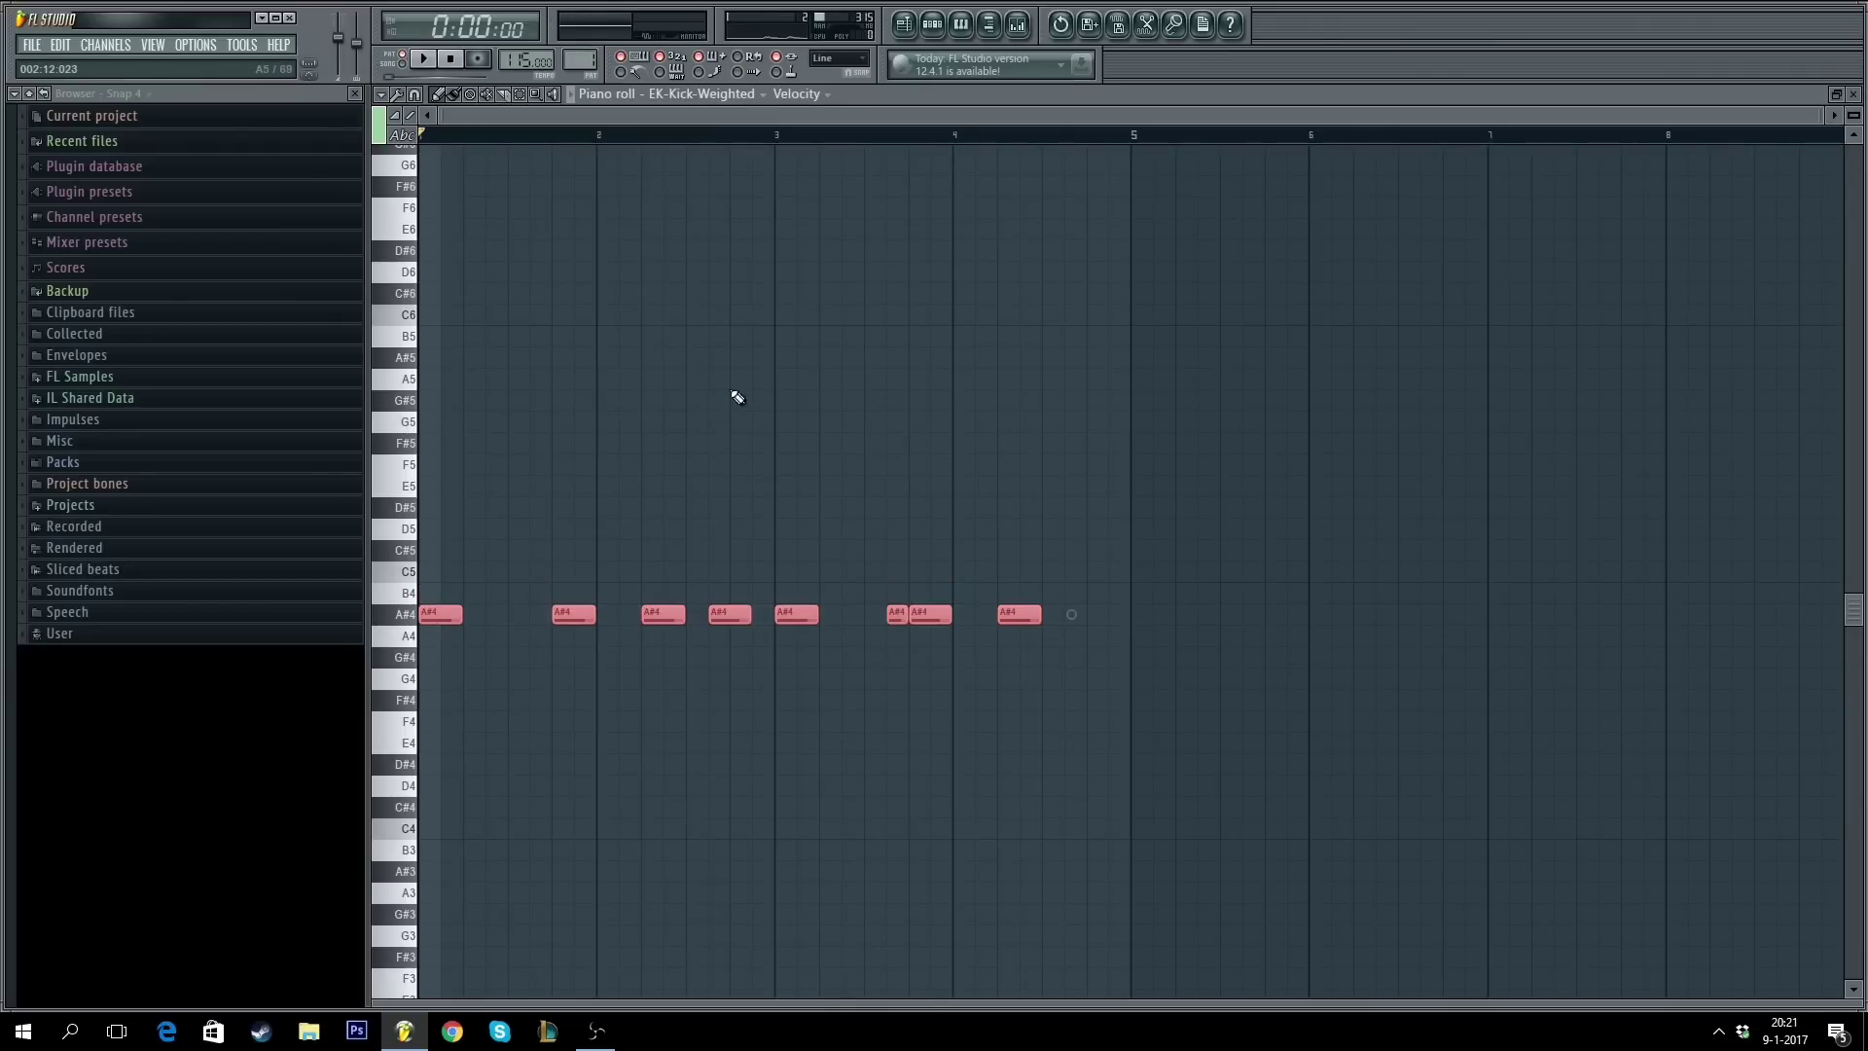
left_click(724, 337)
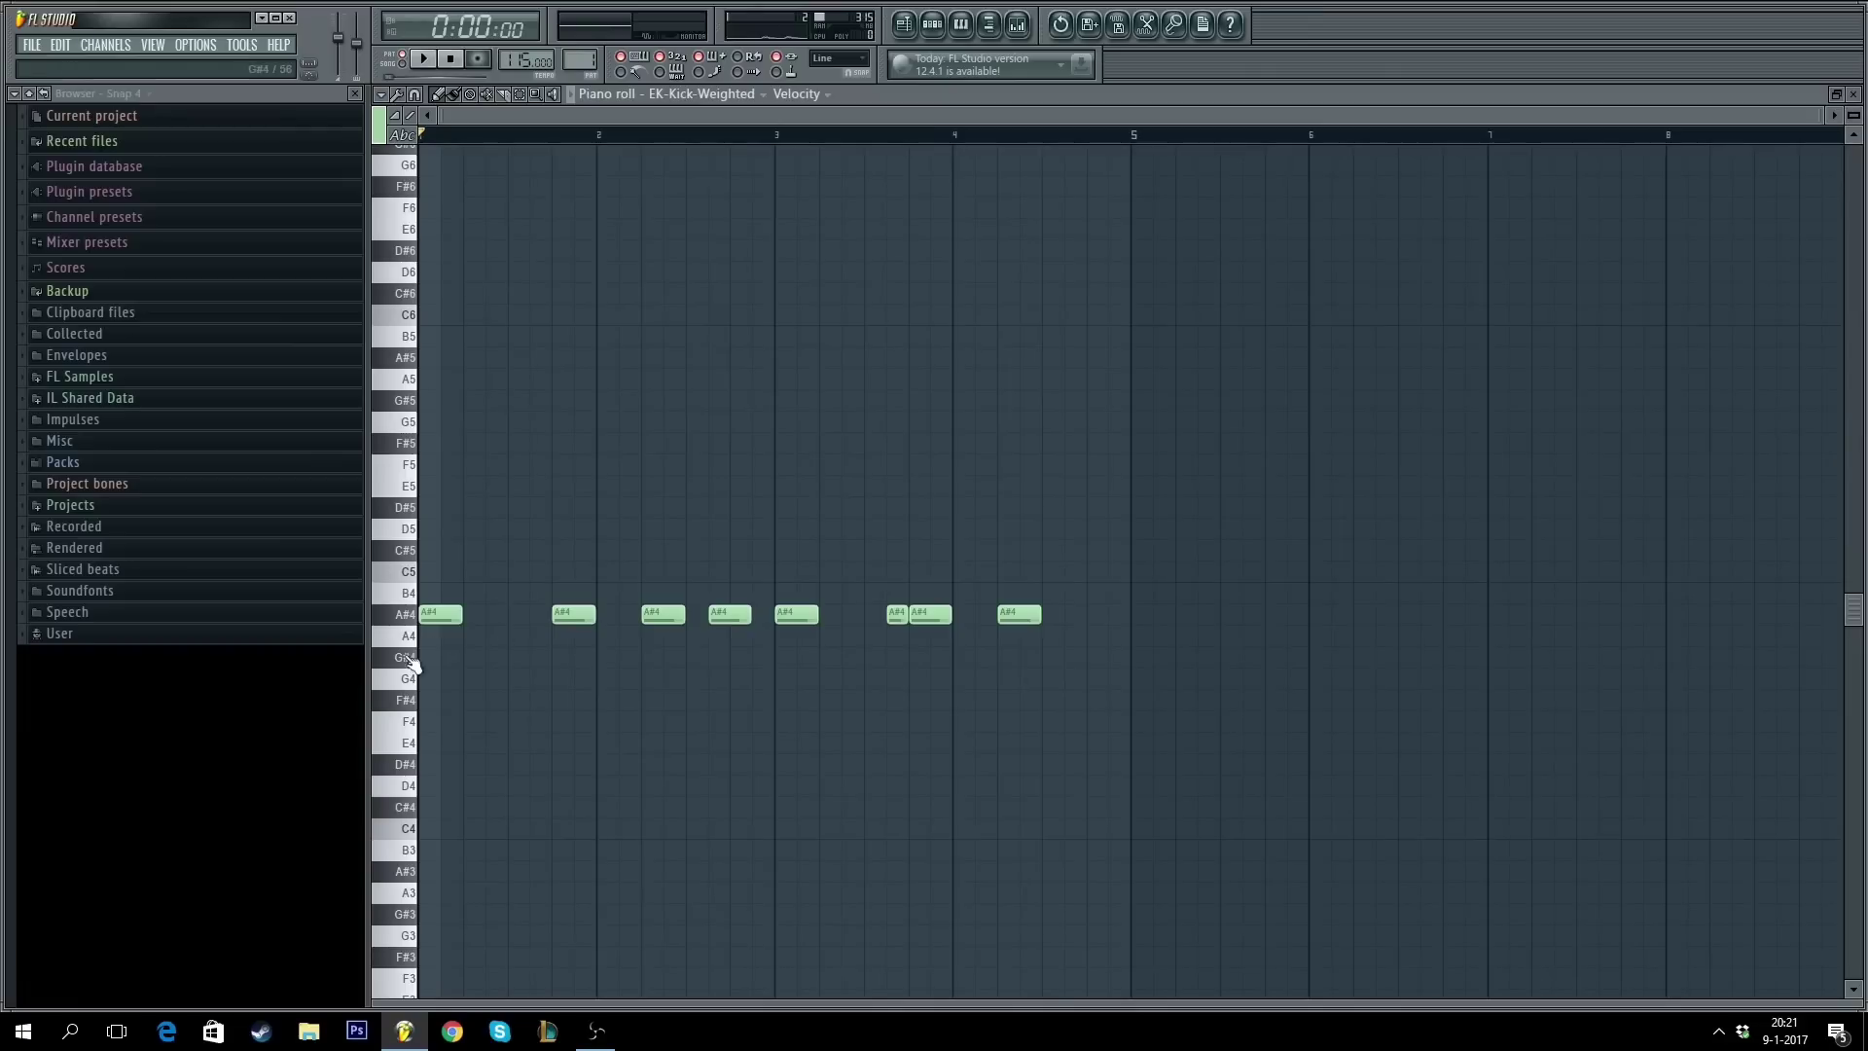
- Play the pattern while following the edited 808 notes in the piano roll, and close the piano roll
key("space")
key("F7")
left_click(604, 195)
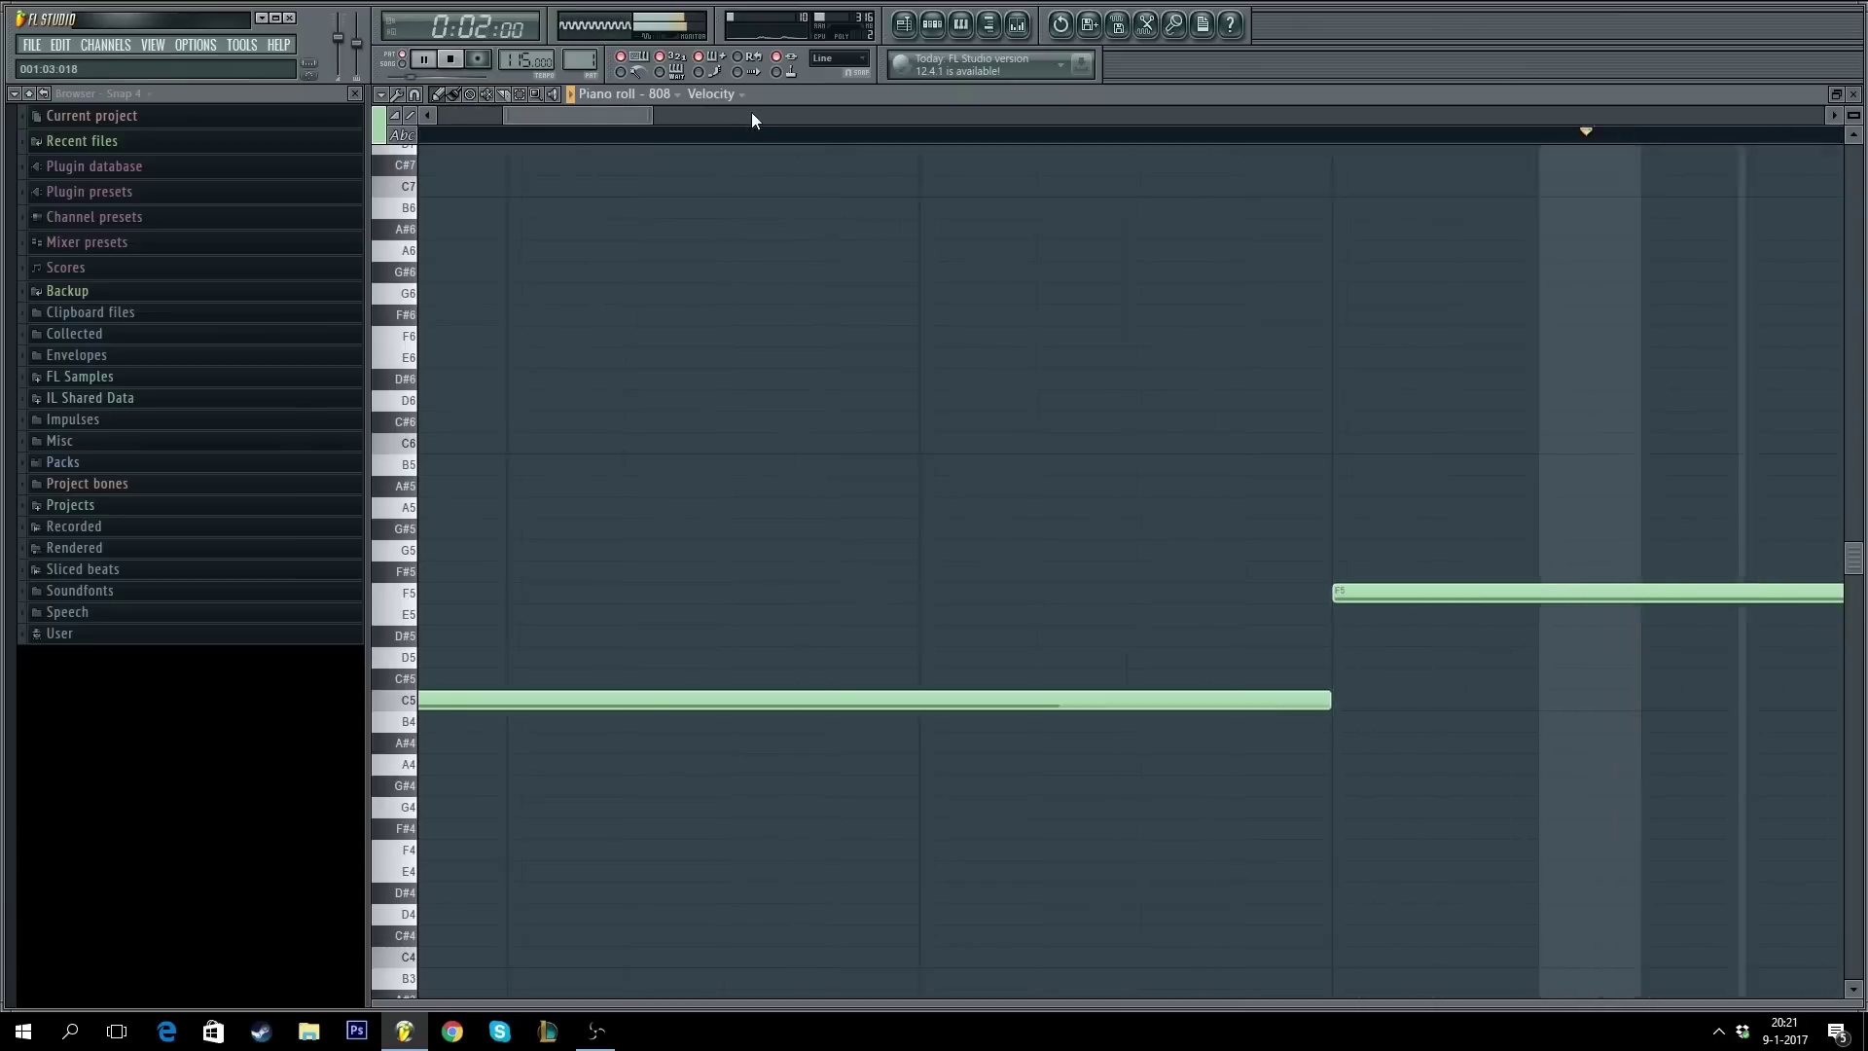
scroll(783, 151, "down", 2)
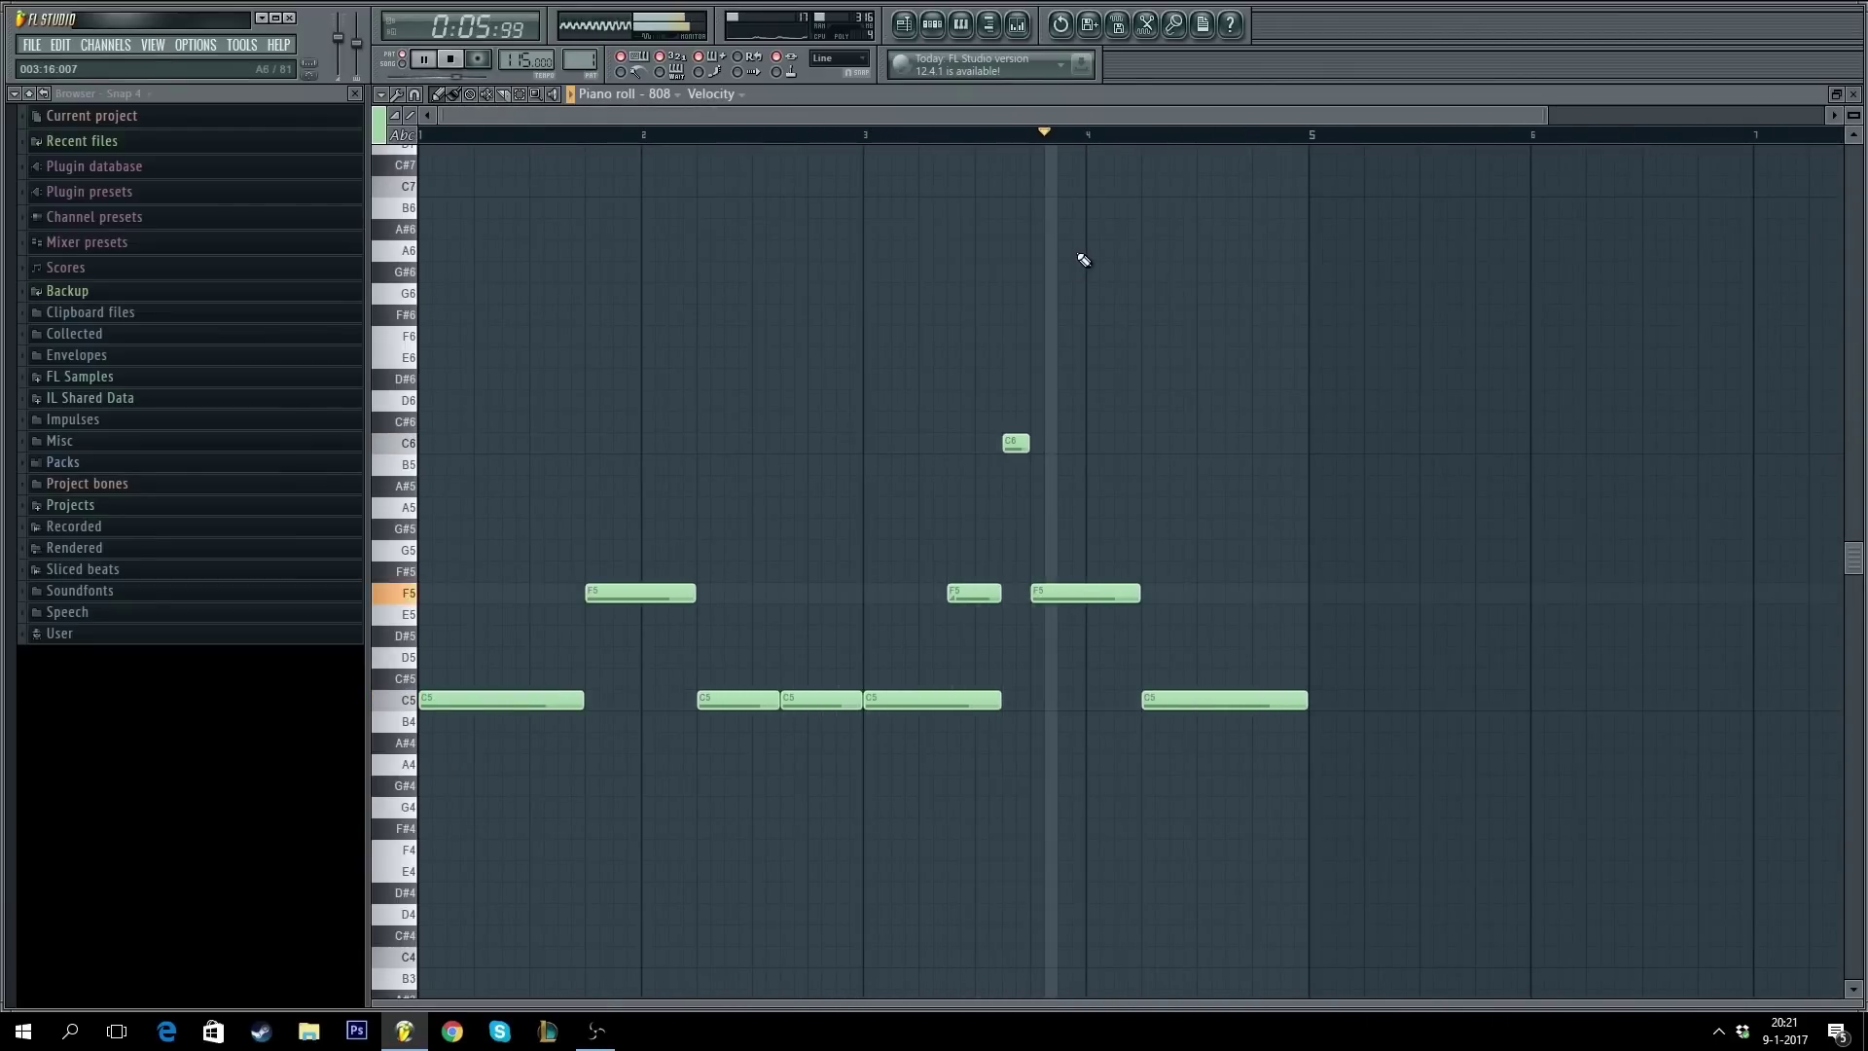
key("space")
key("F7")
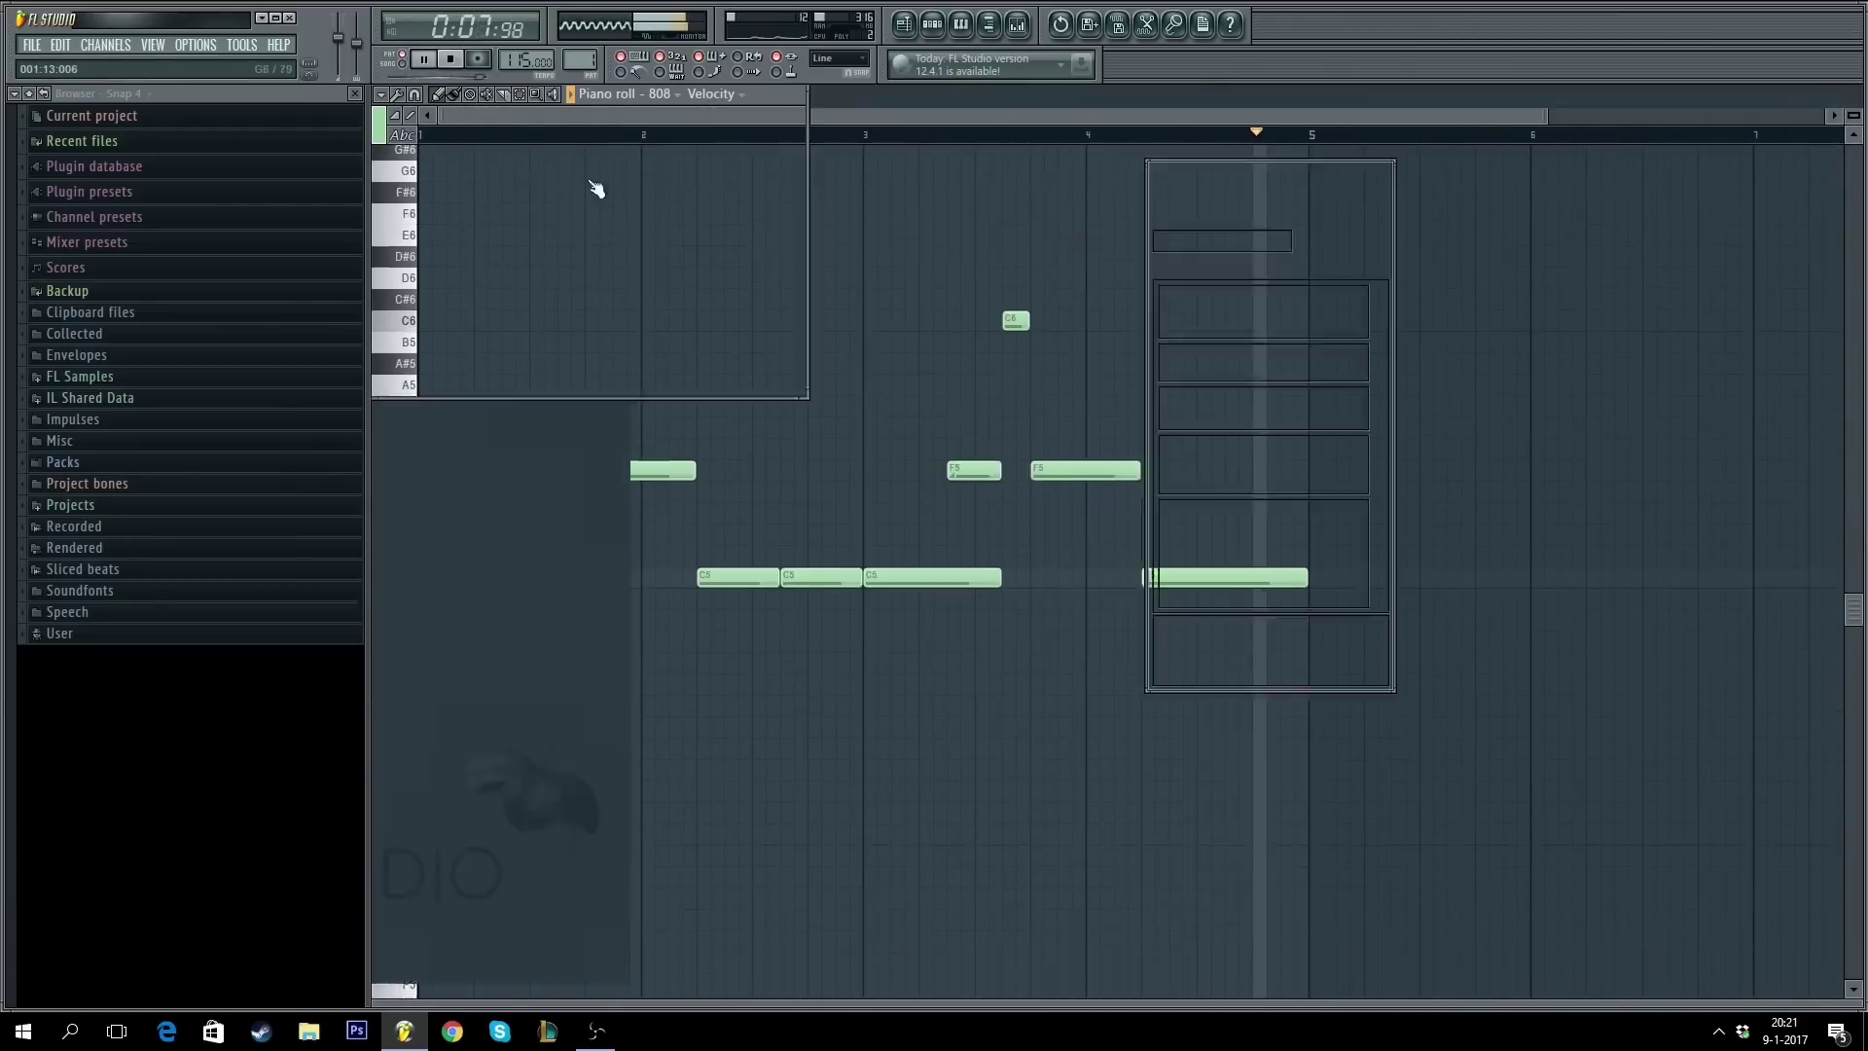
- Open the 808's channel settings and listen to the pattern again from the beginning
left_click(492, 204)
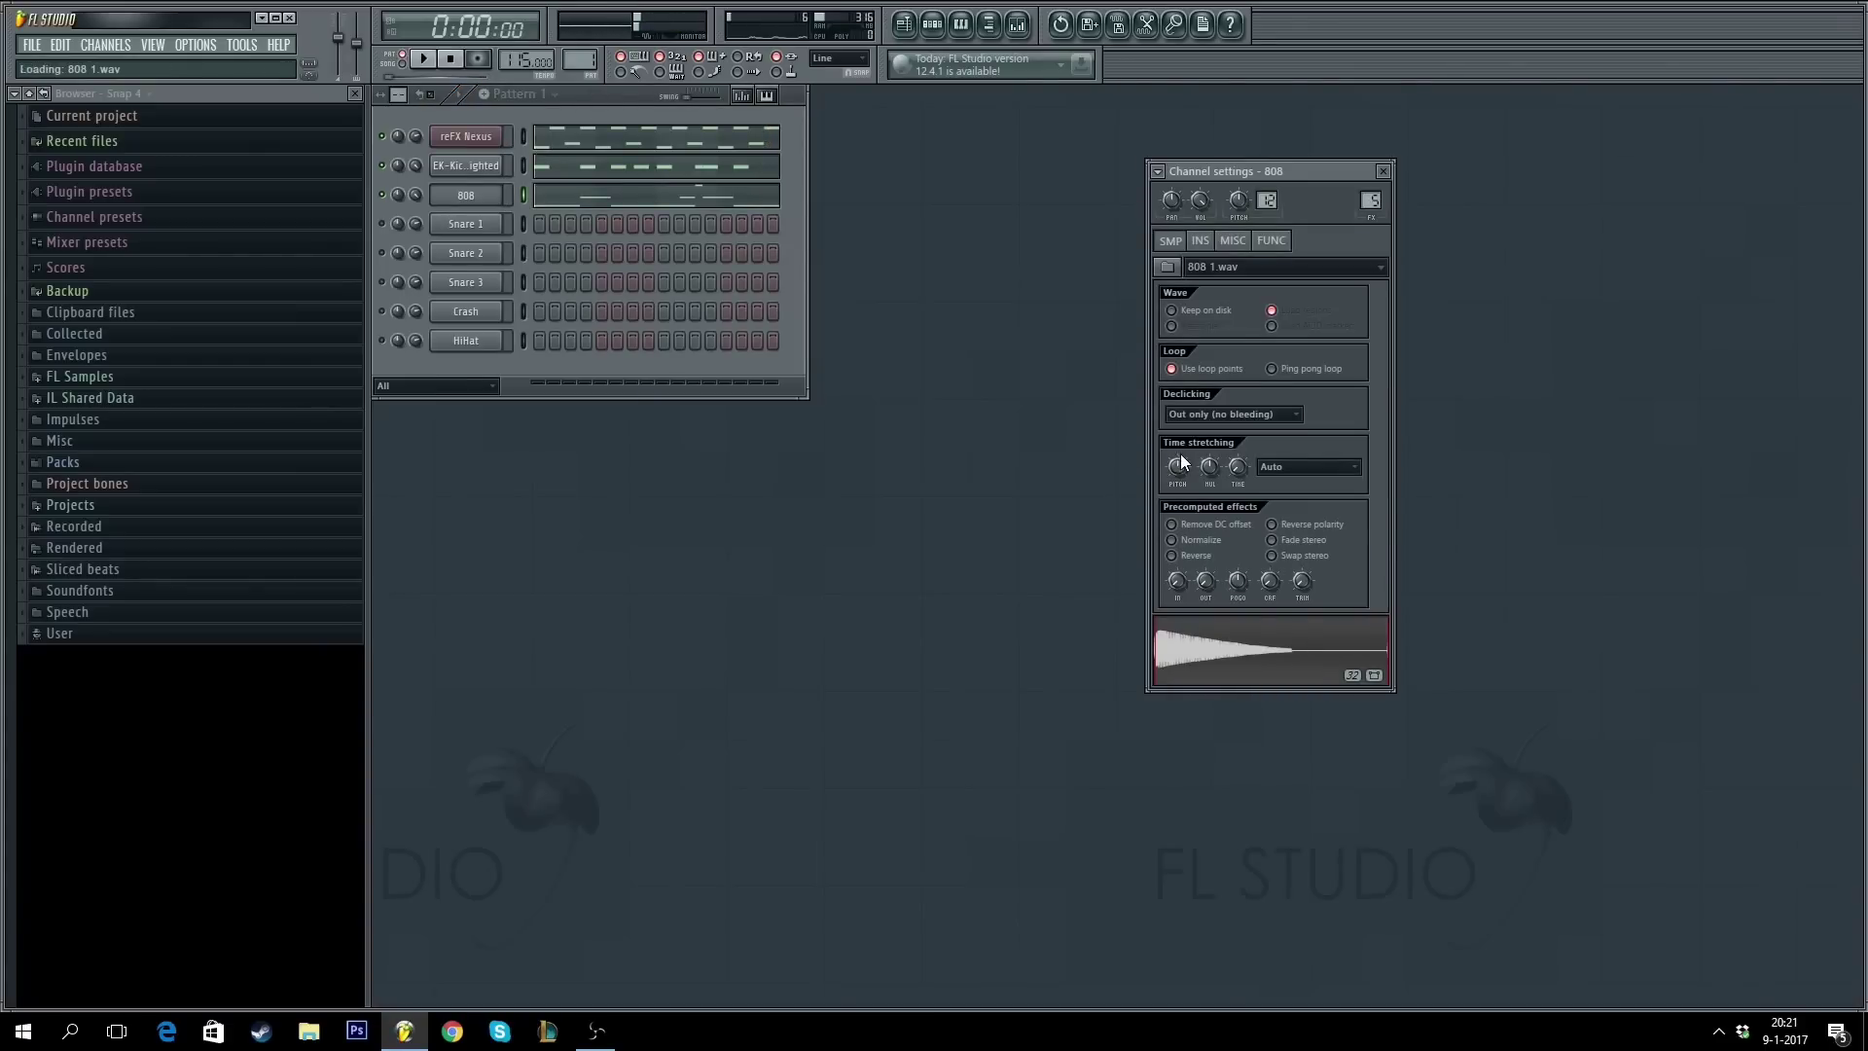
key("space")
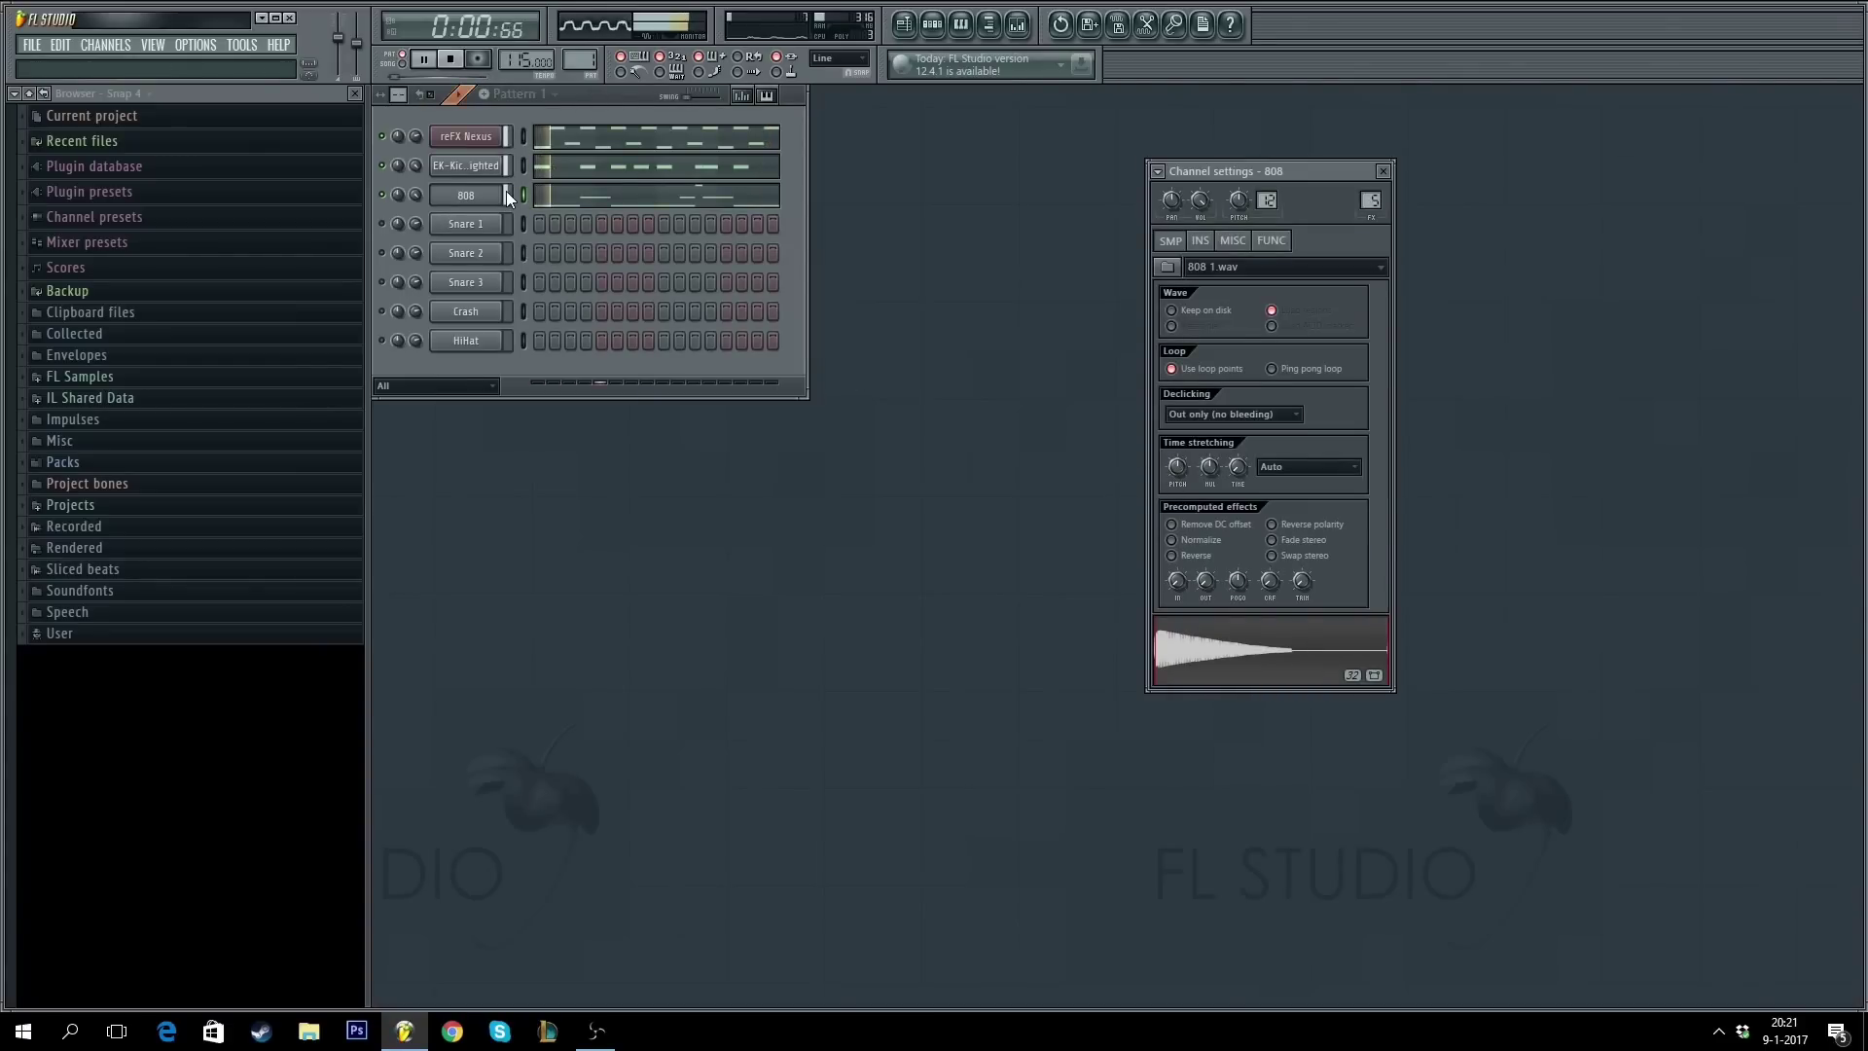
left_click_drag(504, 191, 504, 200)
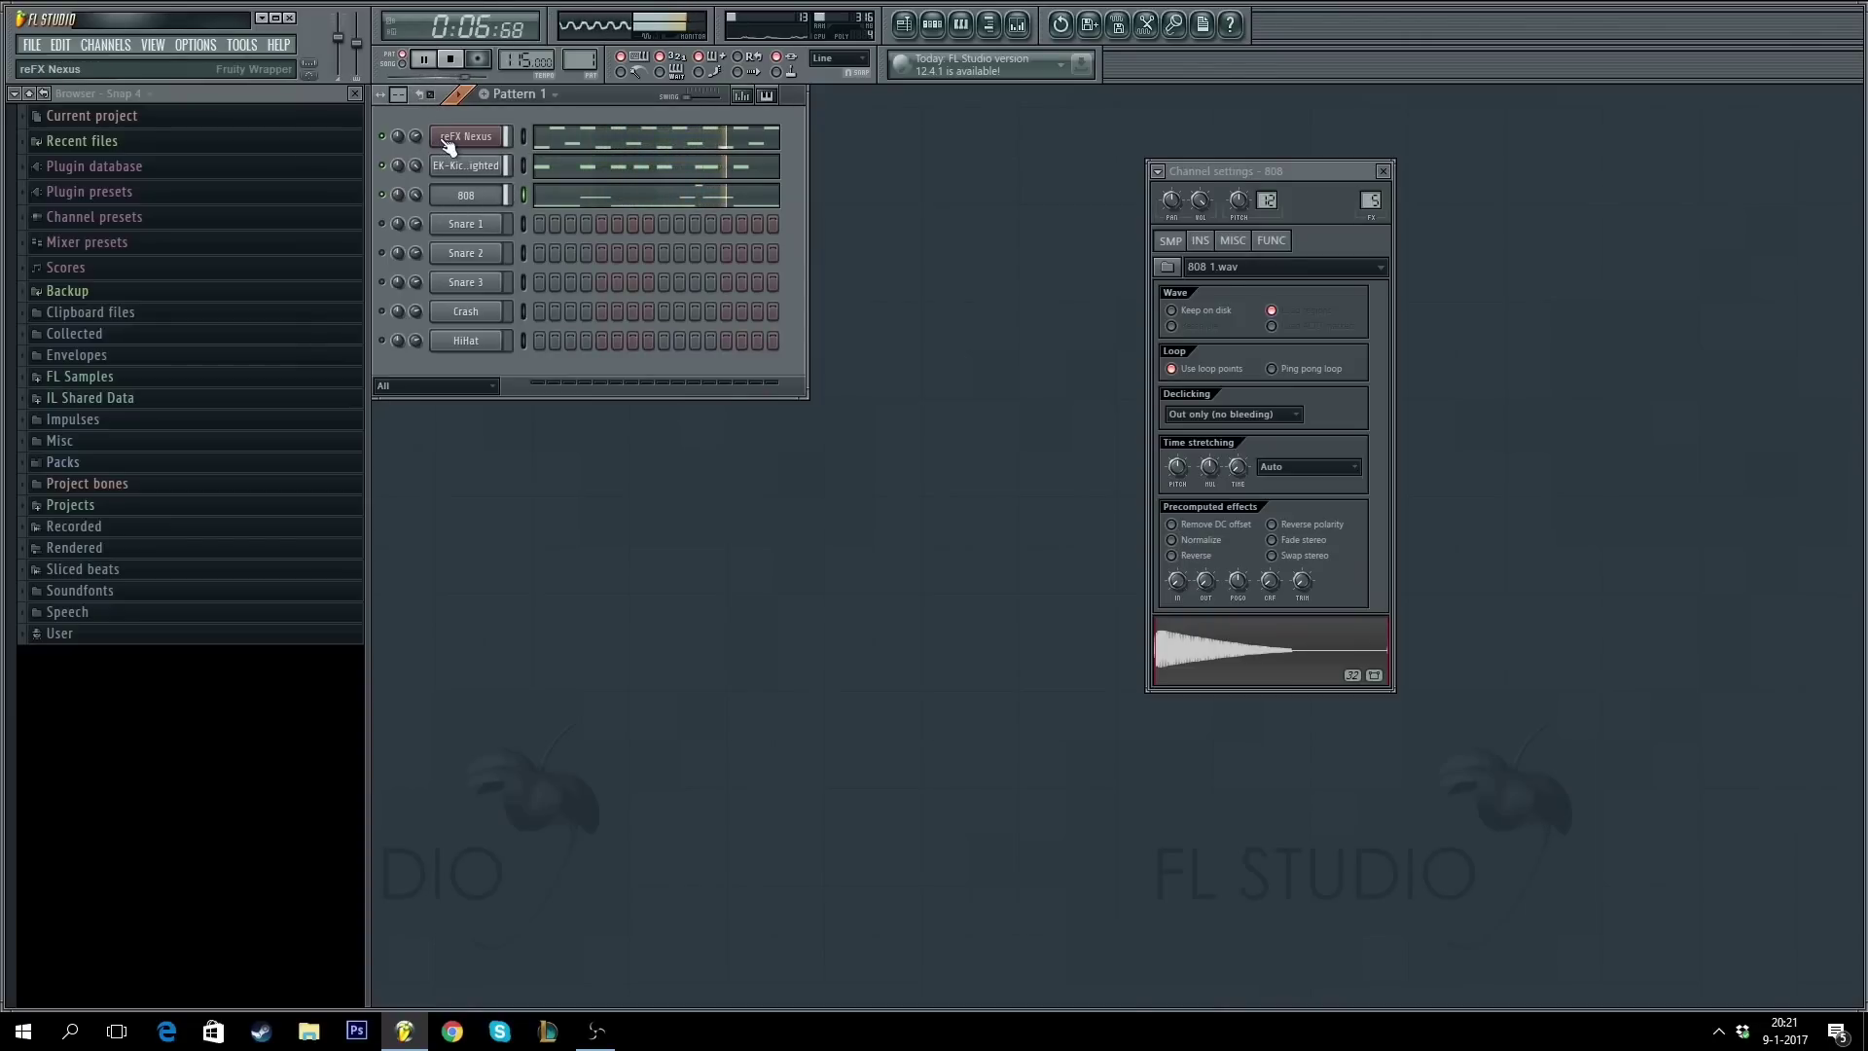
key("space")
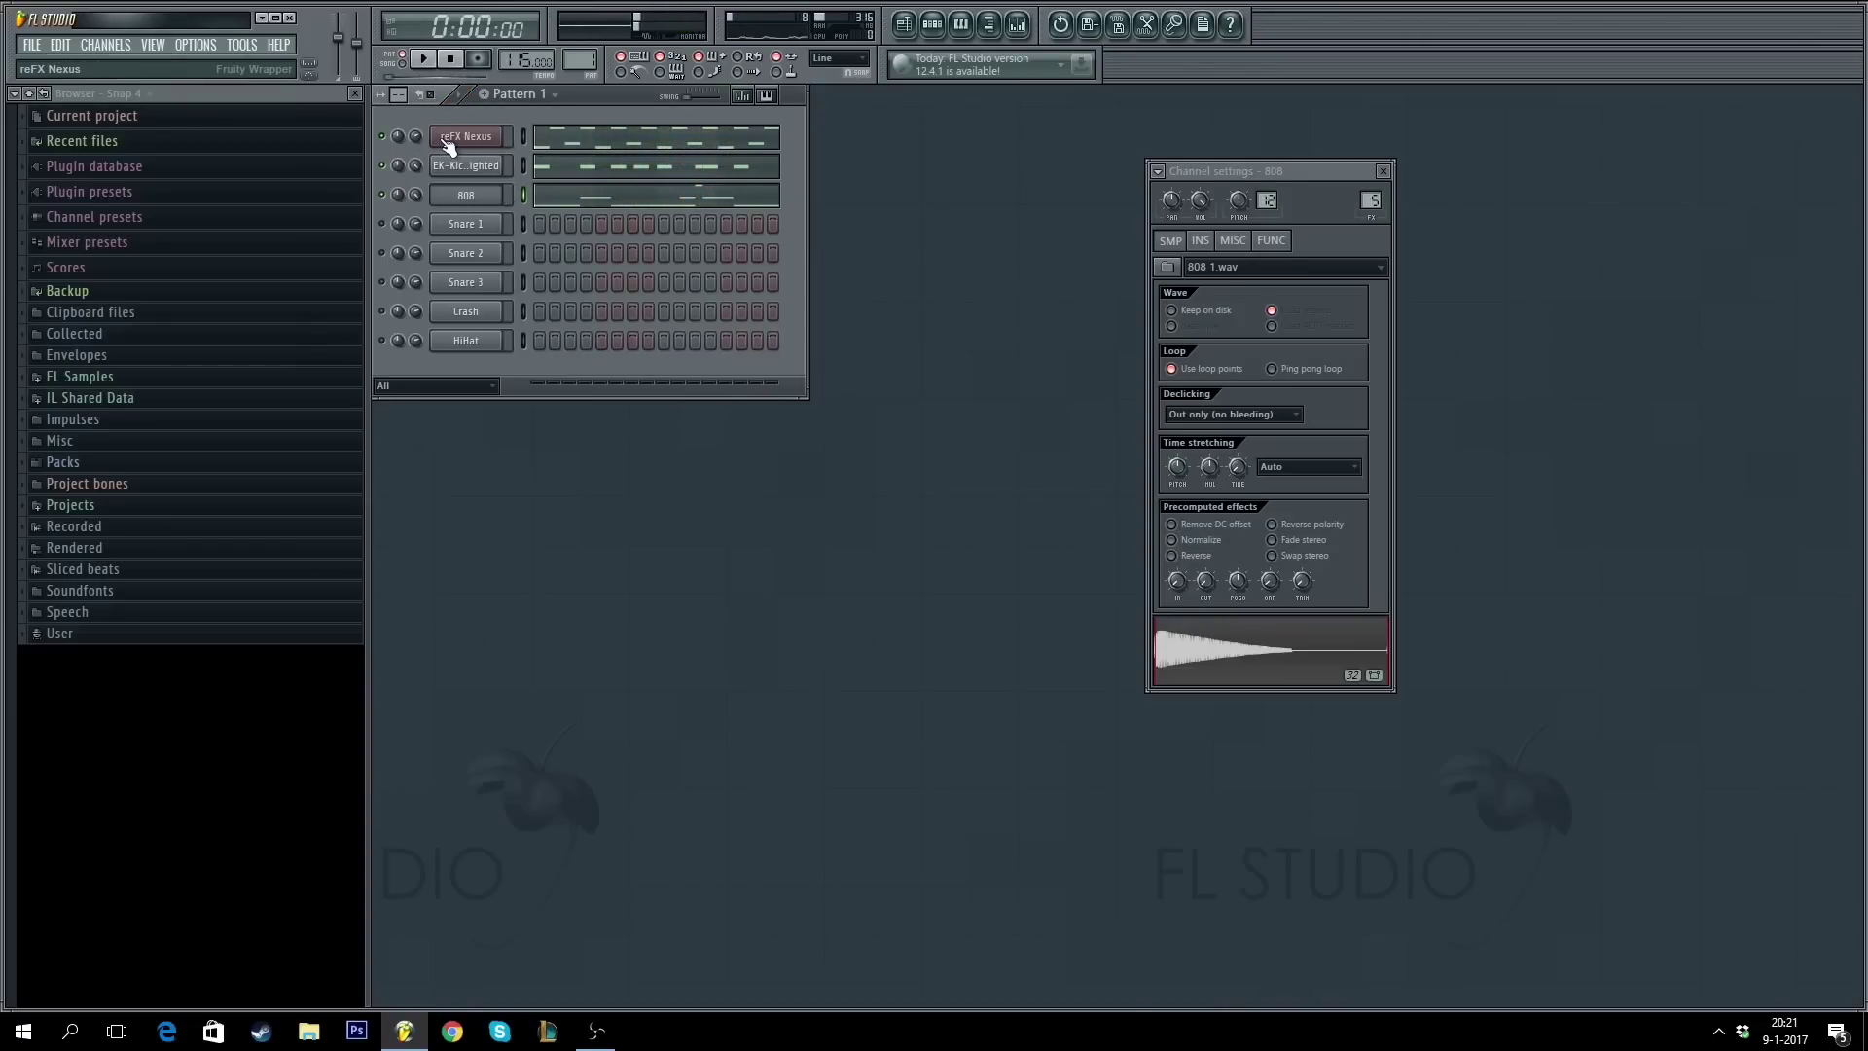
- Route the reFX Nexus channel to the free mixer track right after the kick's and close its plugin and settings windows
left_click(453, 146)
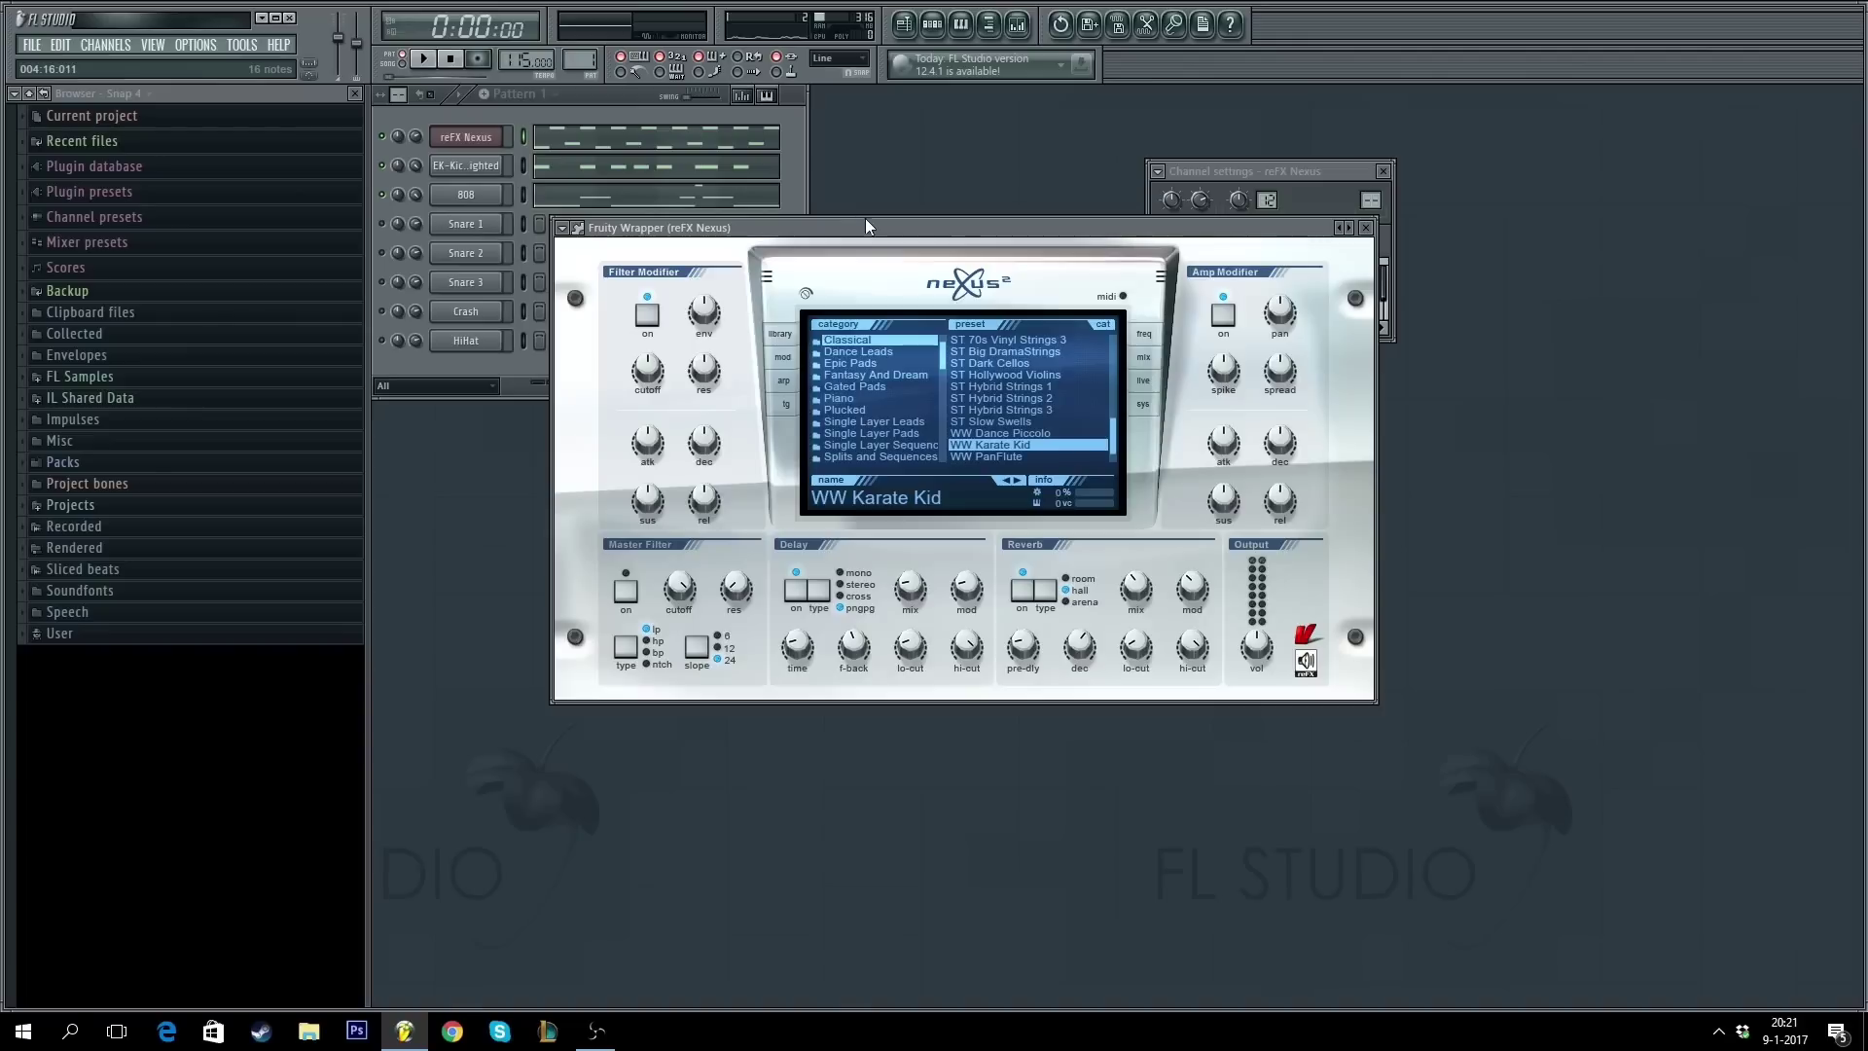
left_click(1018, 26)
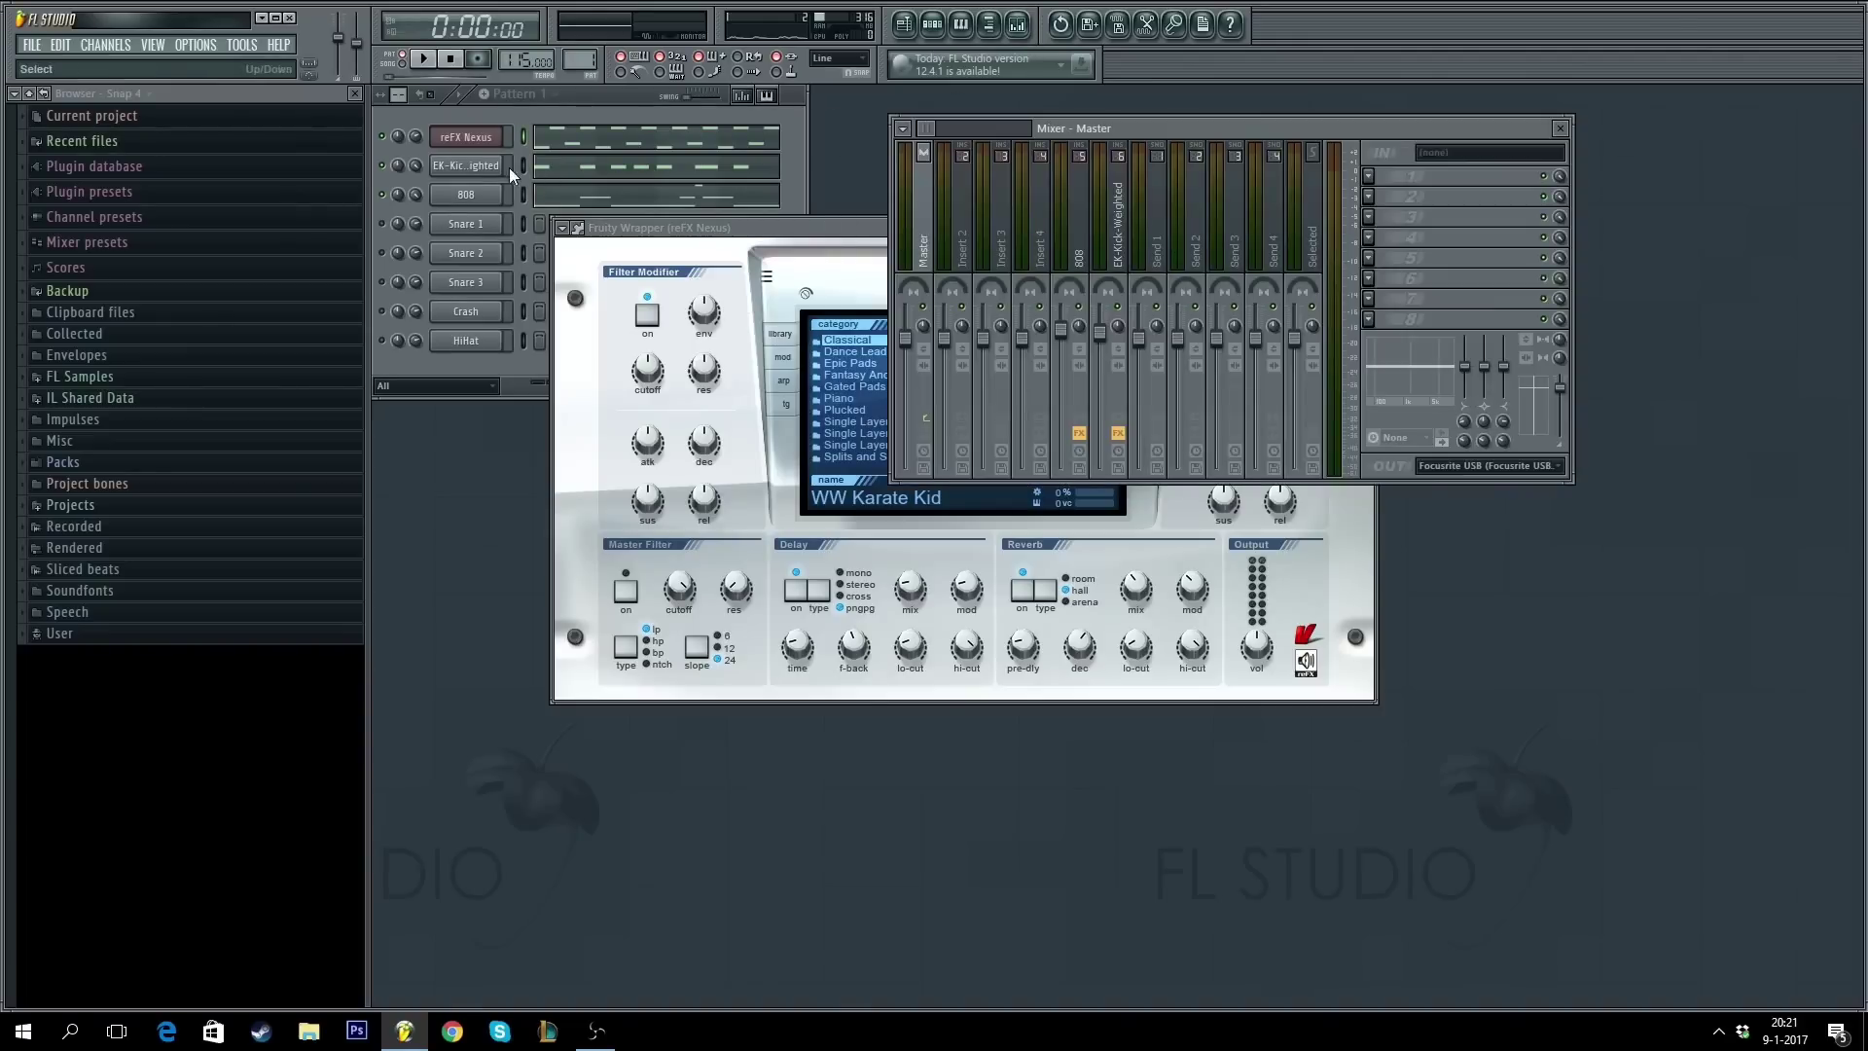
left_click(477, 167)
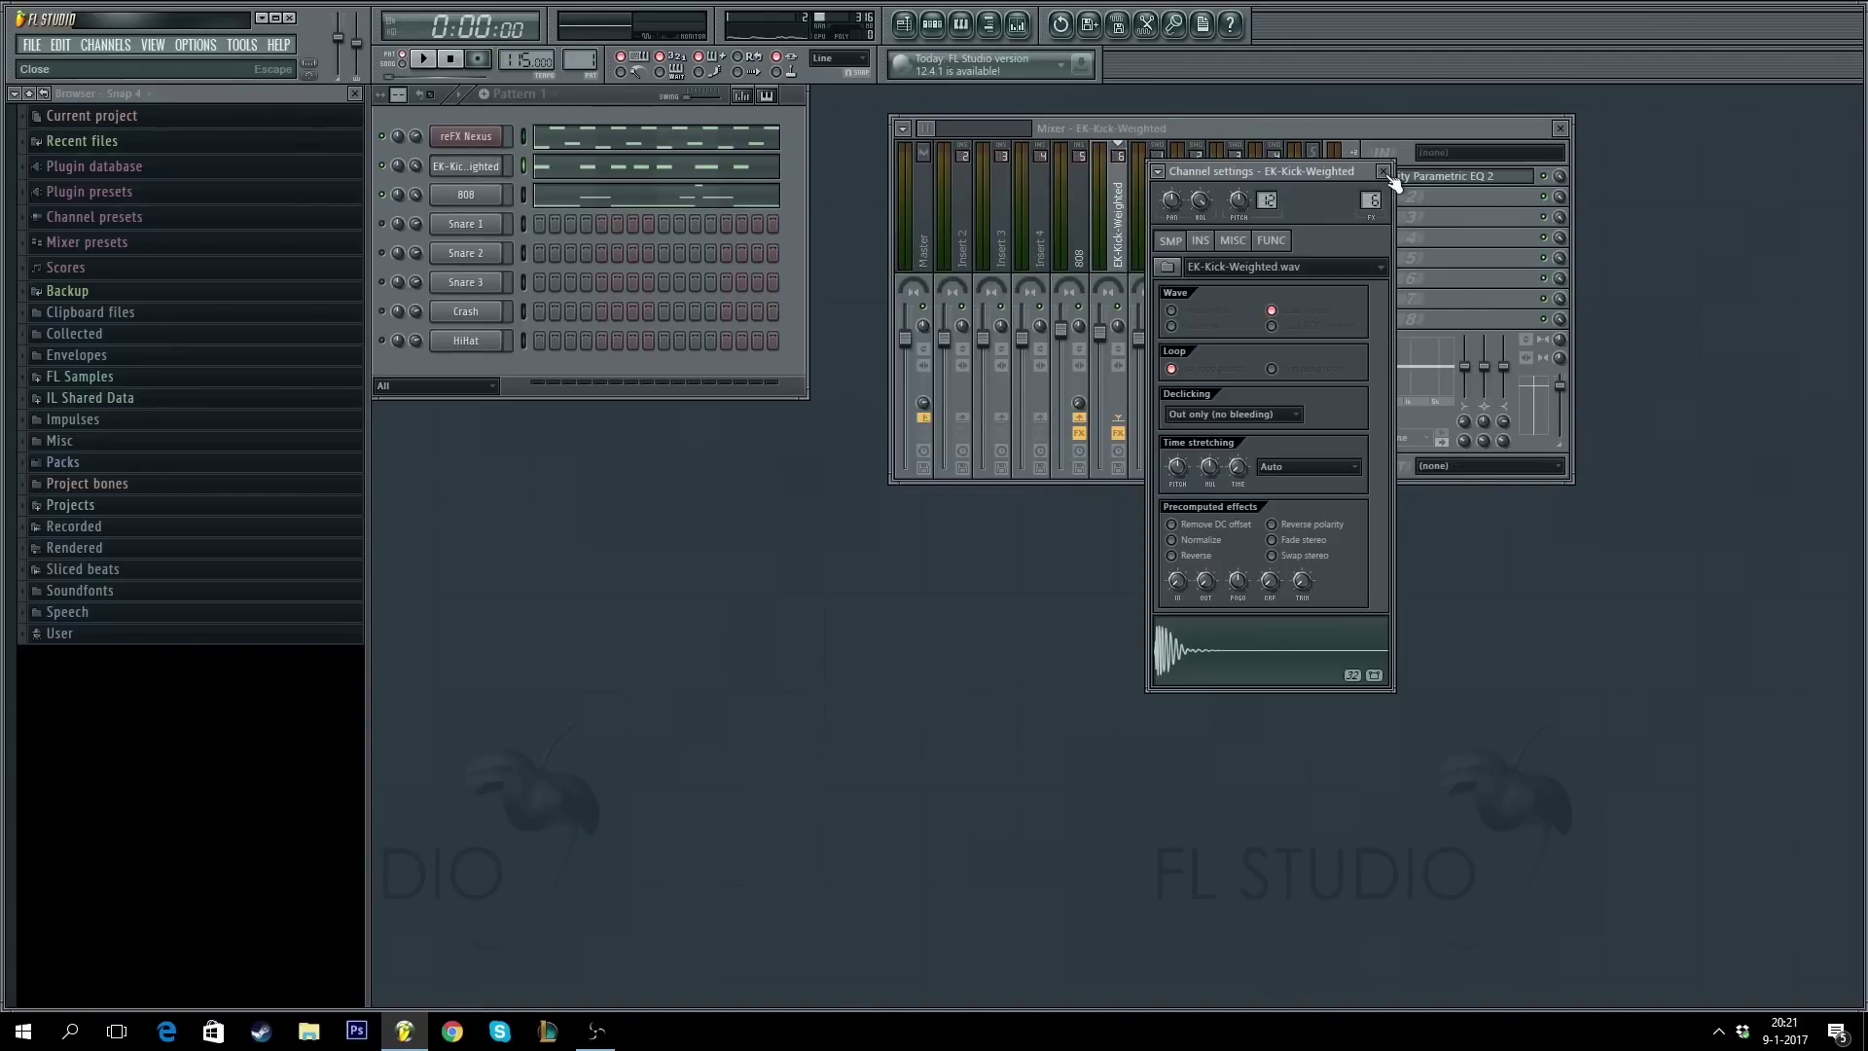
left_click(1382, 173)
left_click(481, 136)
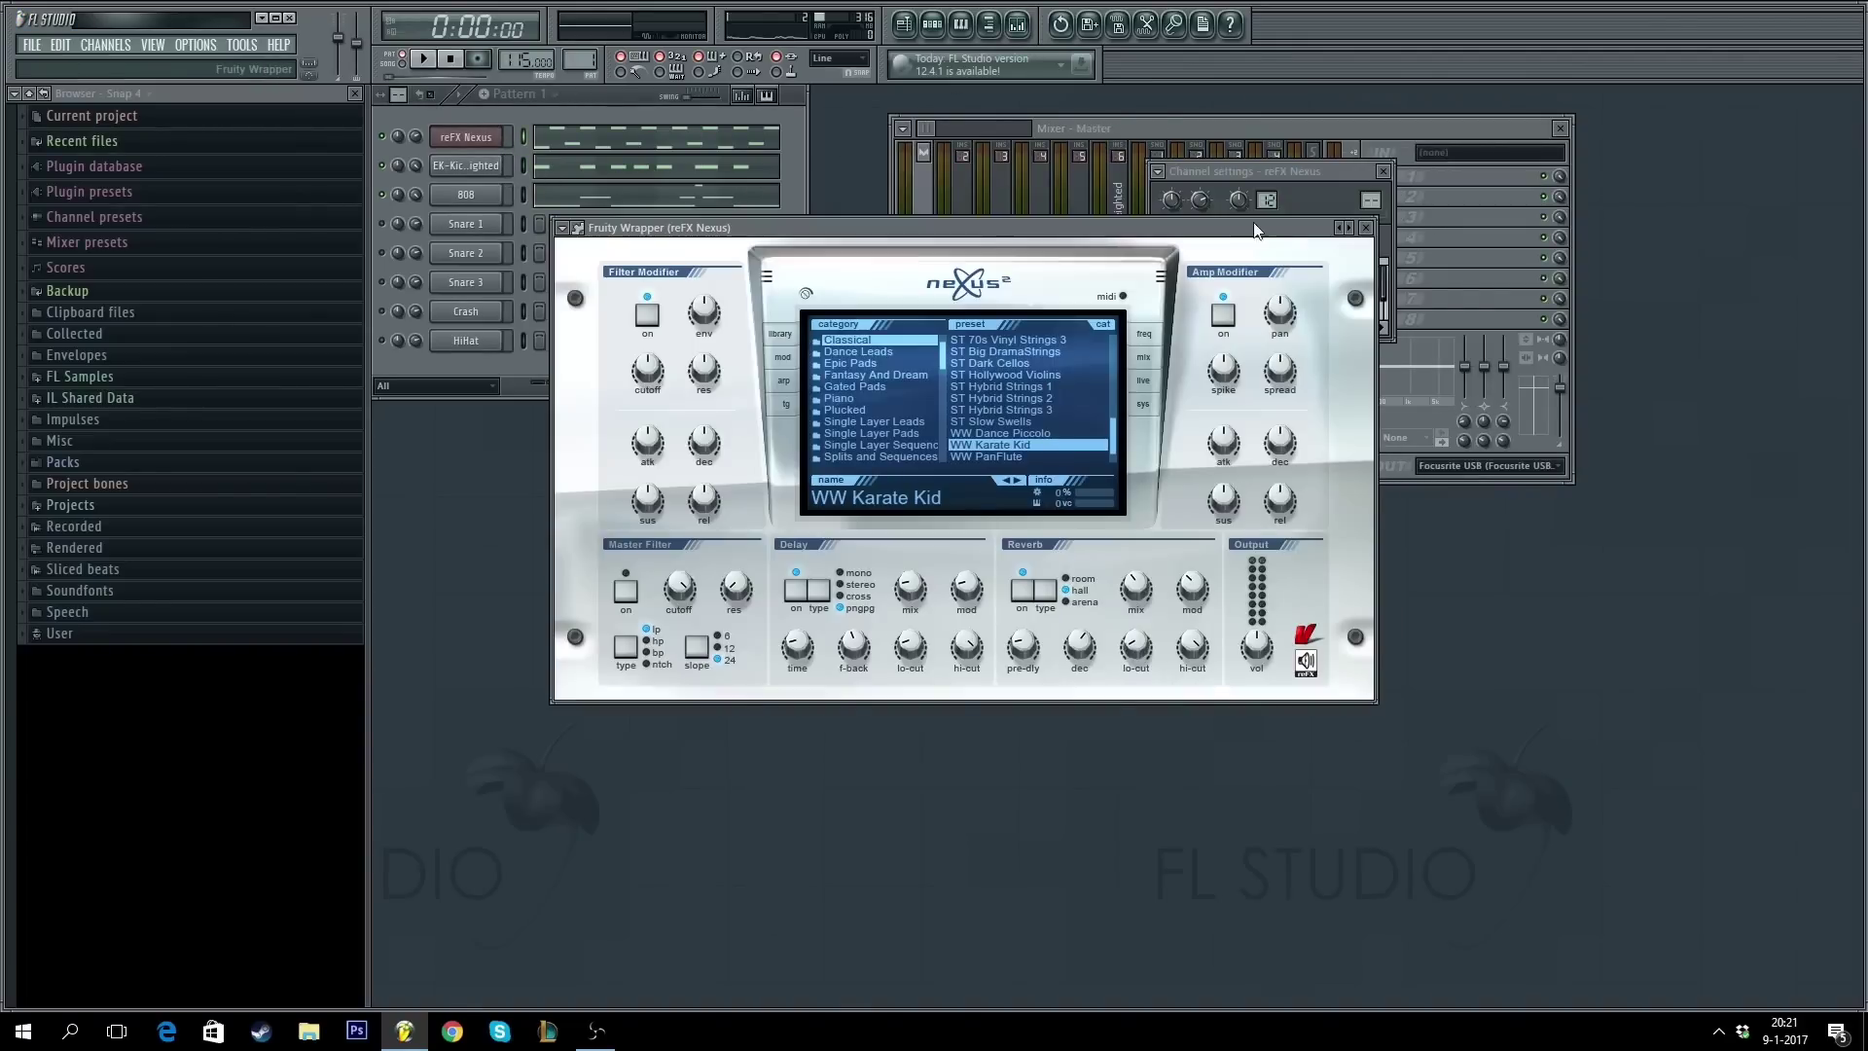
left_click(1366, 227)
left_click(1173, 191)
left_click(1201, 216)
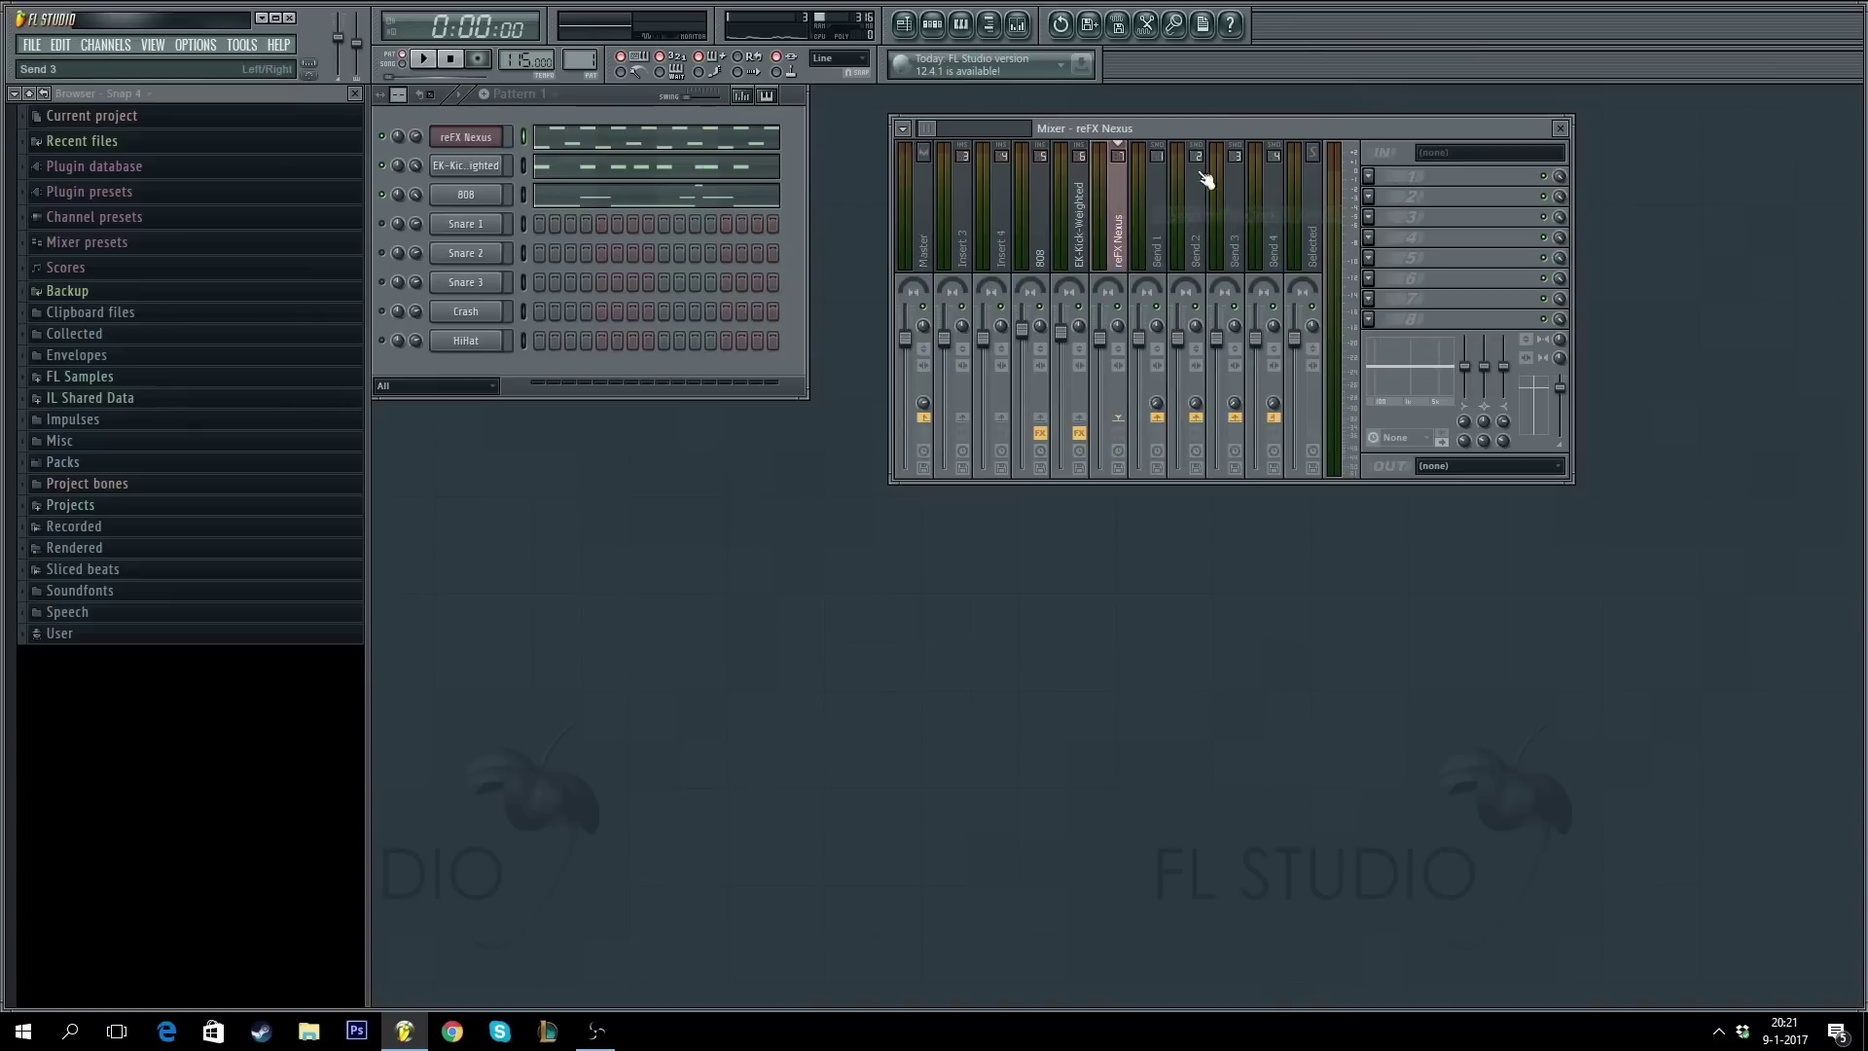
- Sidechain the EK-Kick-Weighted mixer track to the reFX Nexus track
left_click(1080, 200)
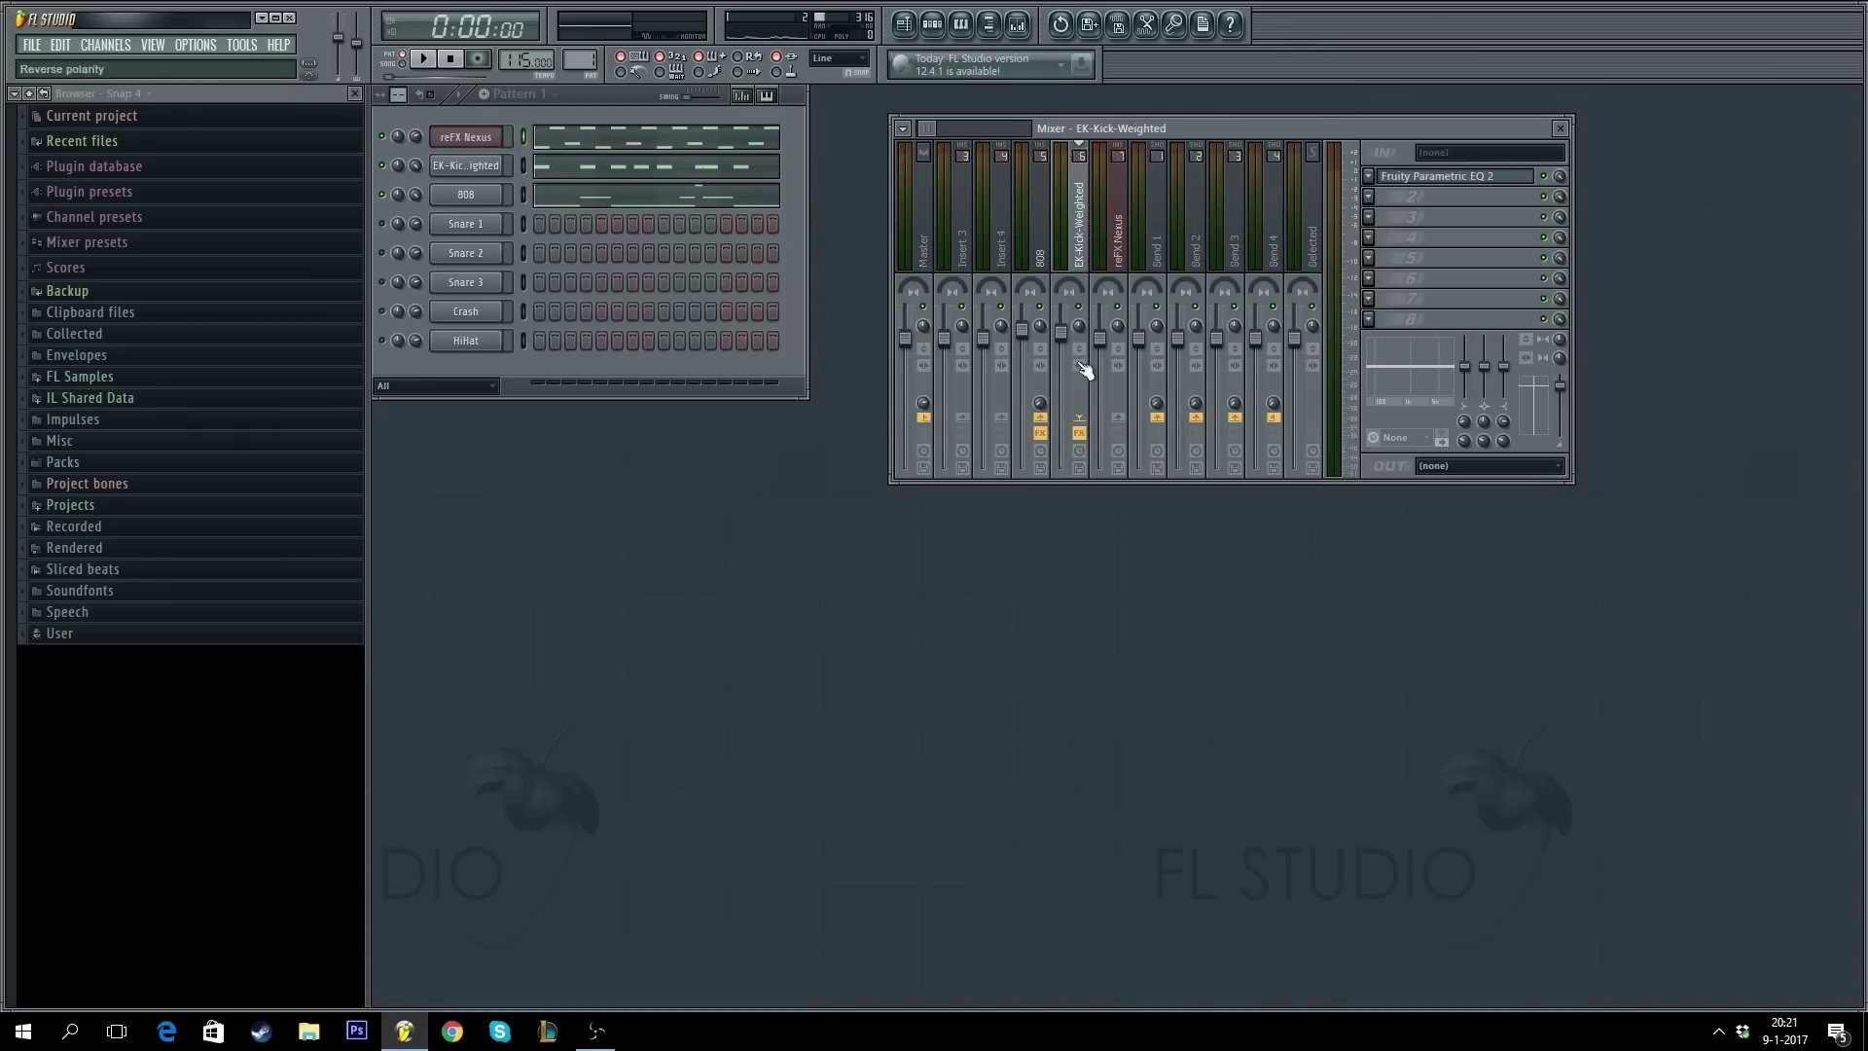
right_click(1118, 422)
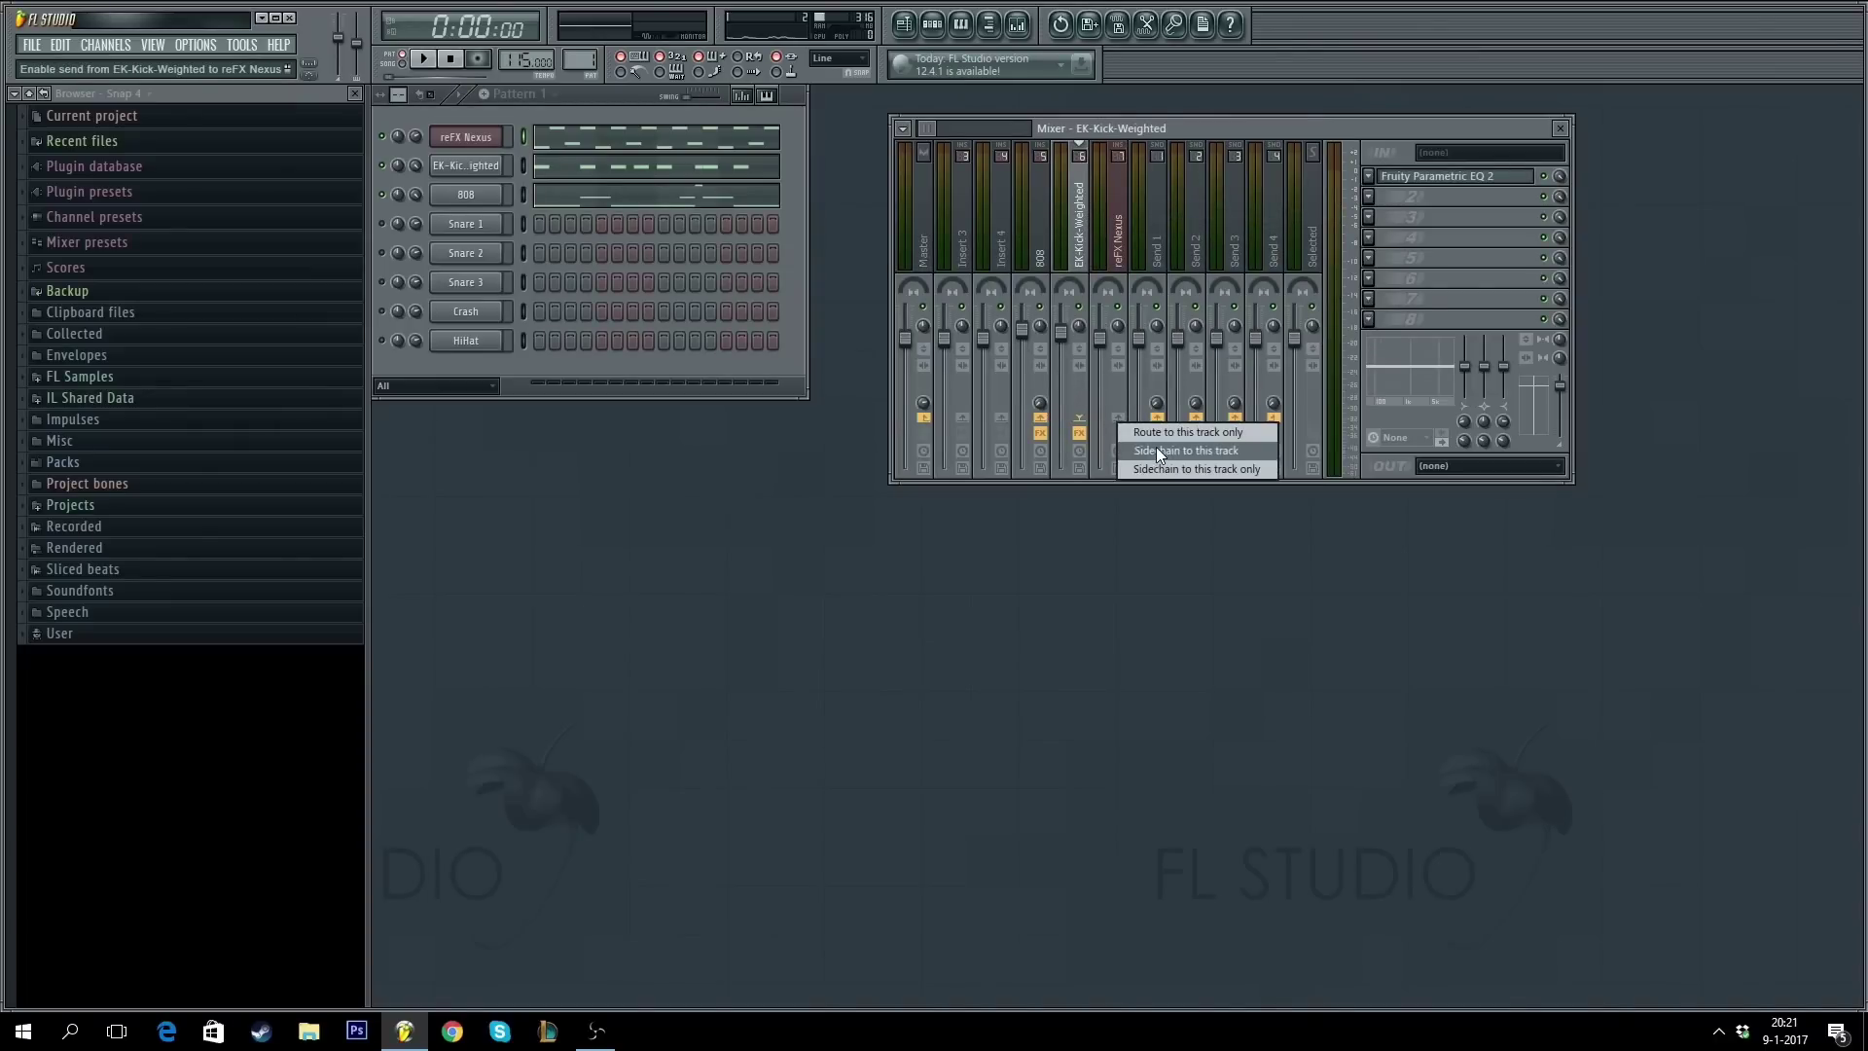
left_click(1158, 450)
- Load Fruity Limiter in the last effect slot of the reFX Nexus track and switch it to compressor mode
left_click(1369, 321)
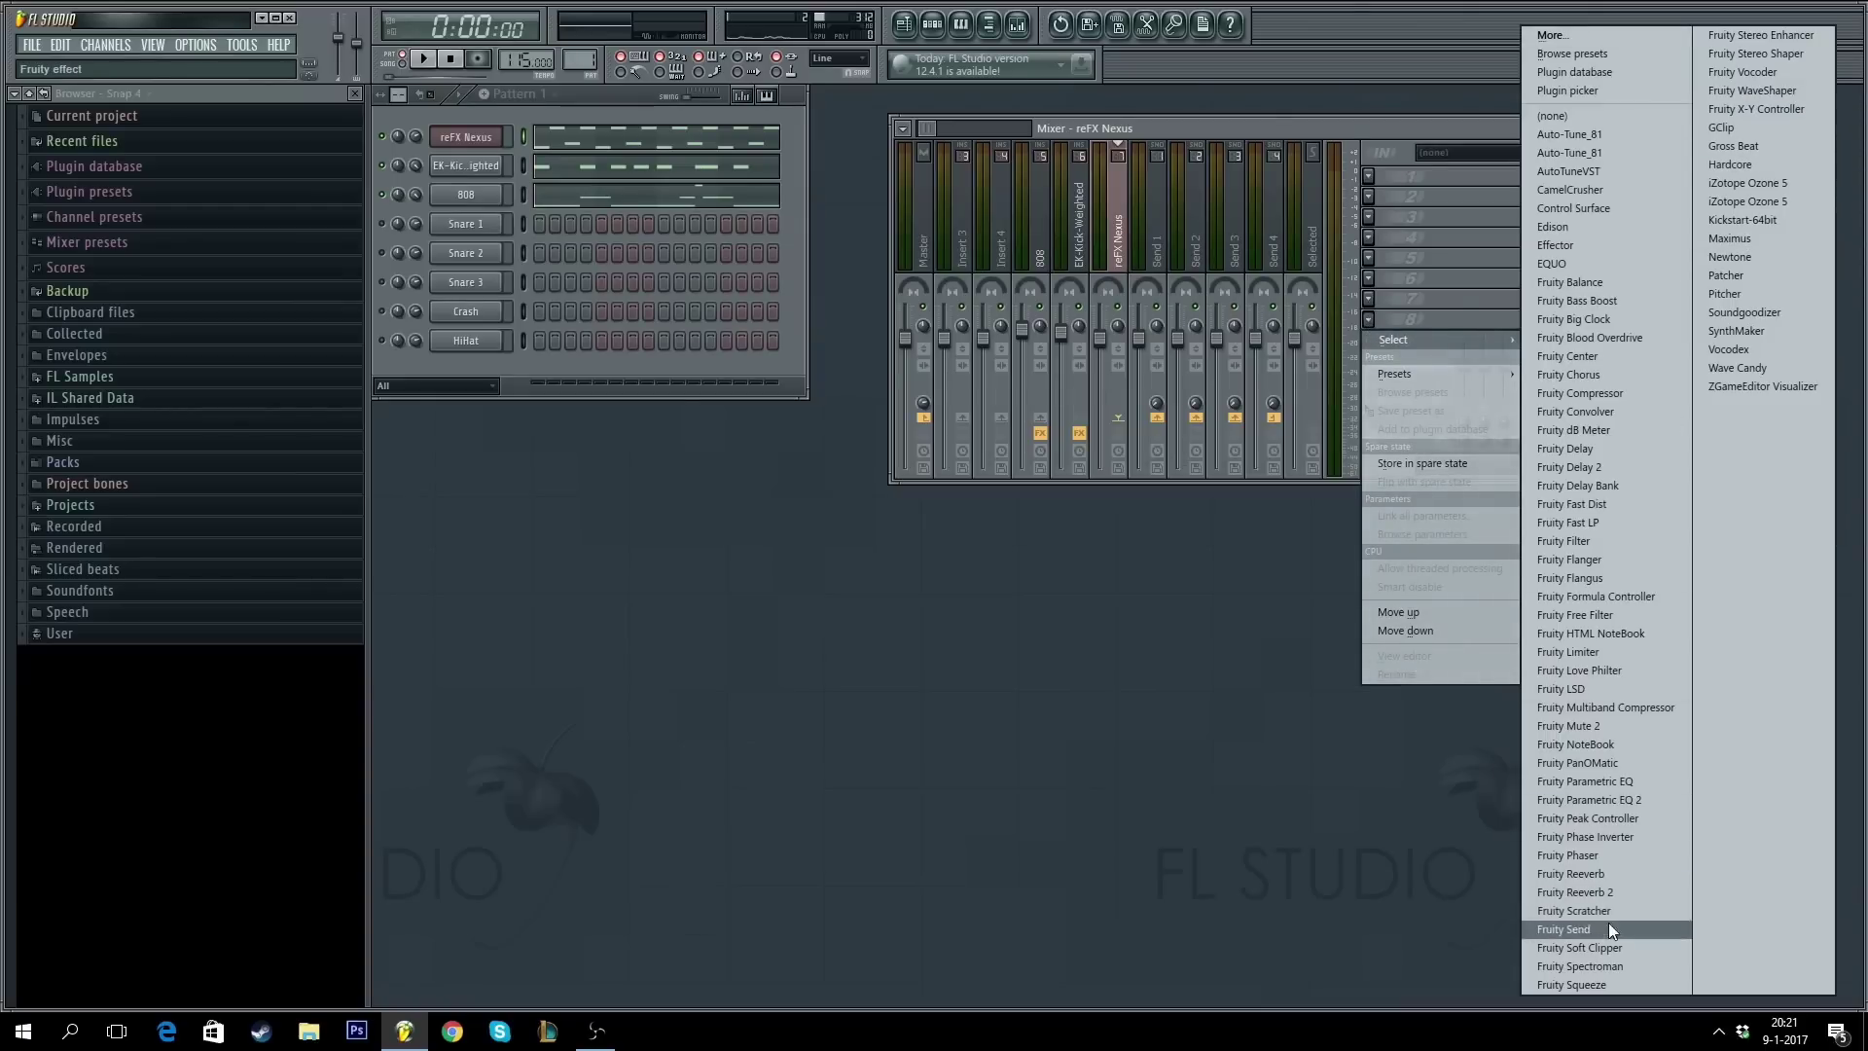
left_click(1581, 652)
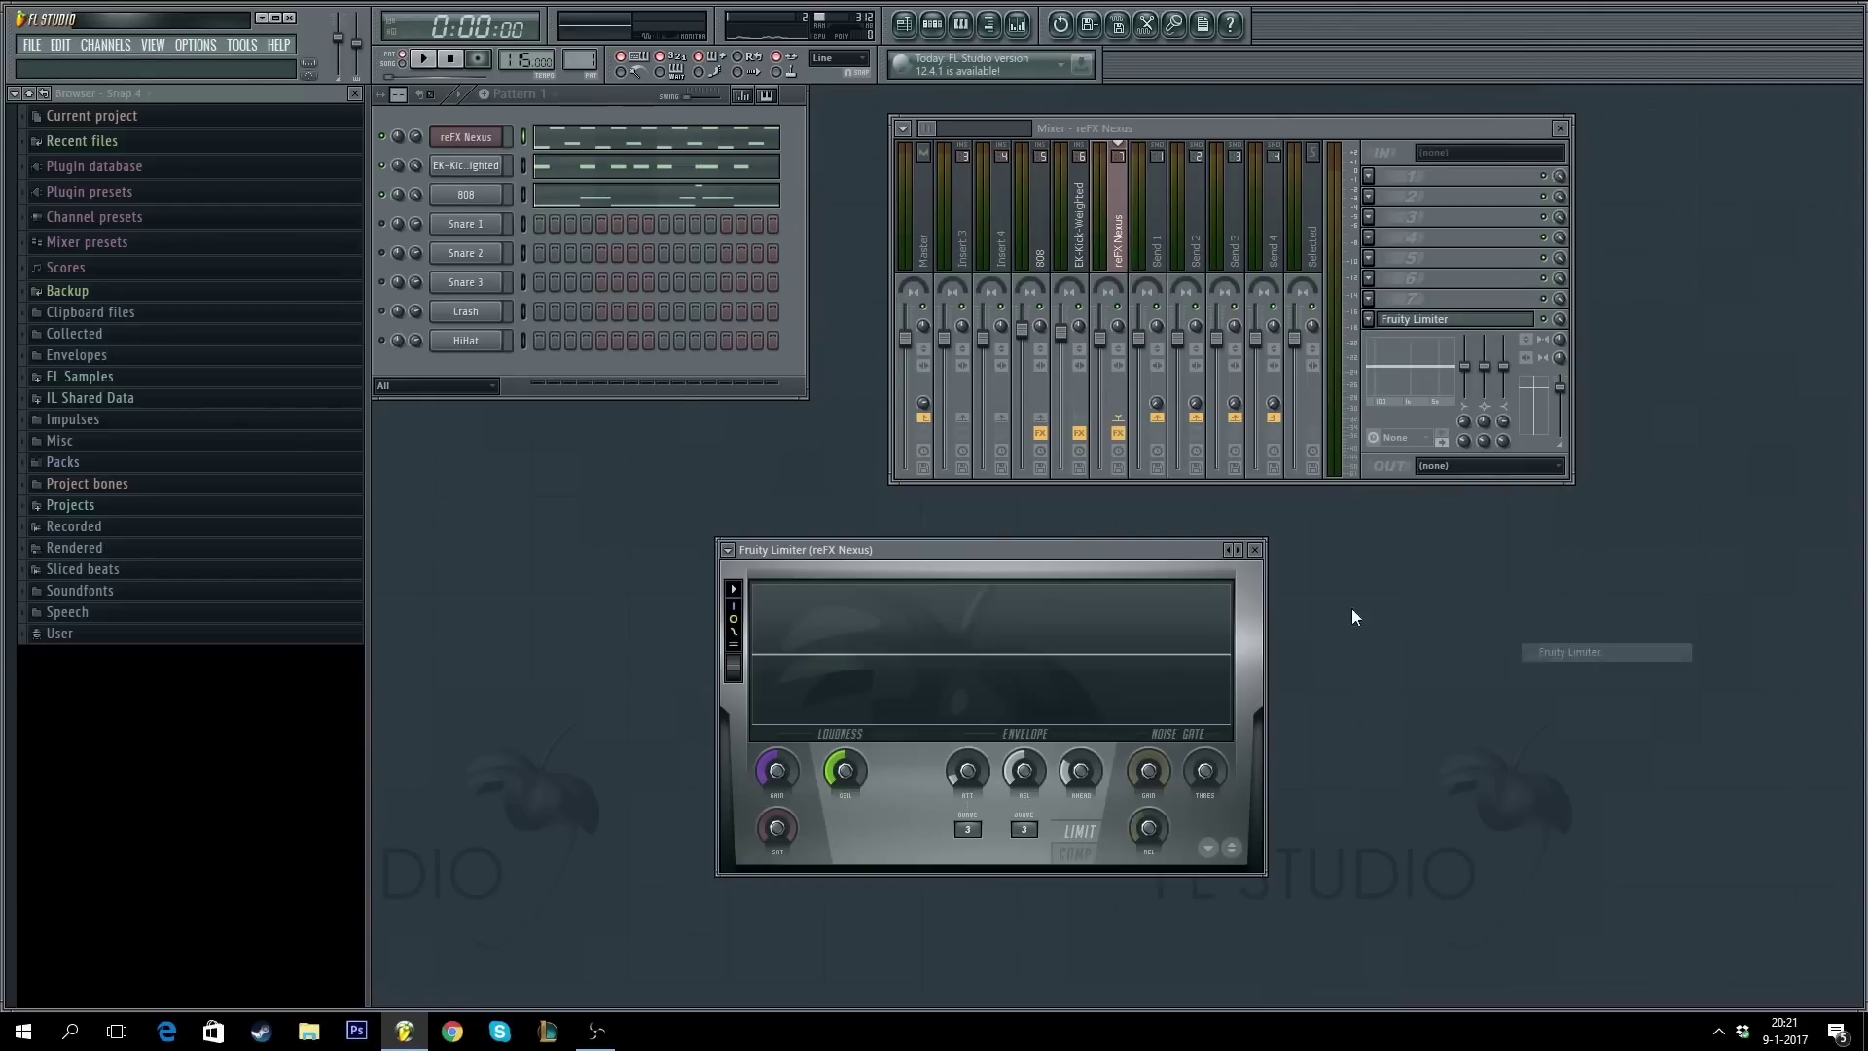
left_click_drag(983, 545, 949, 263)
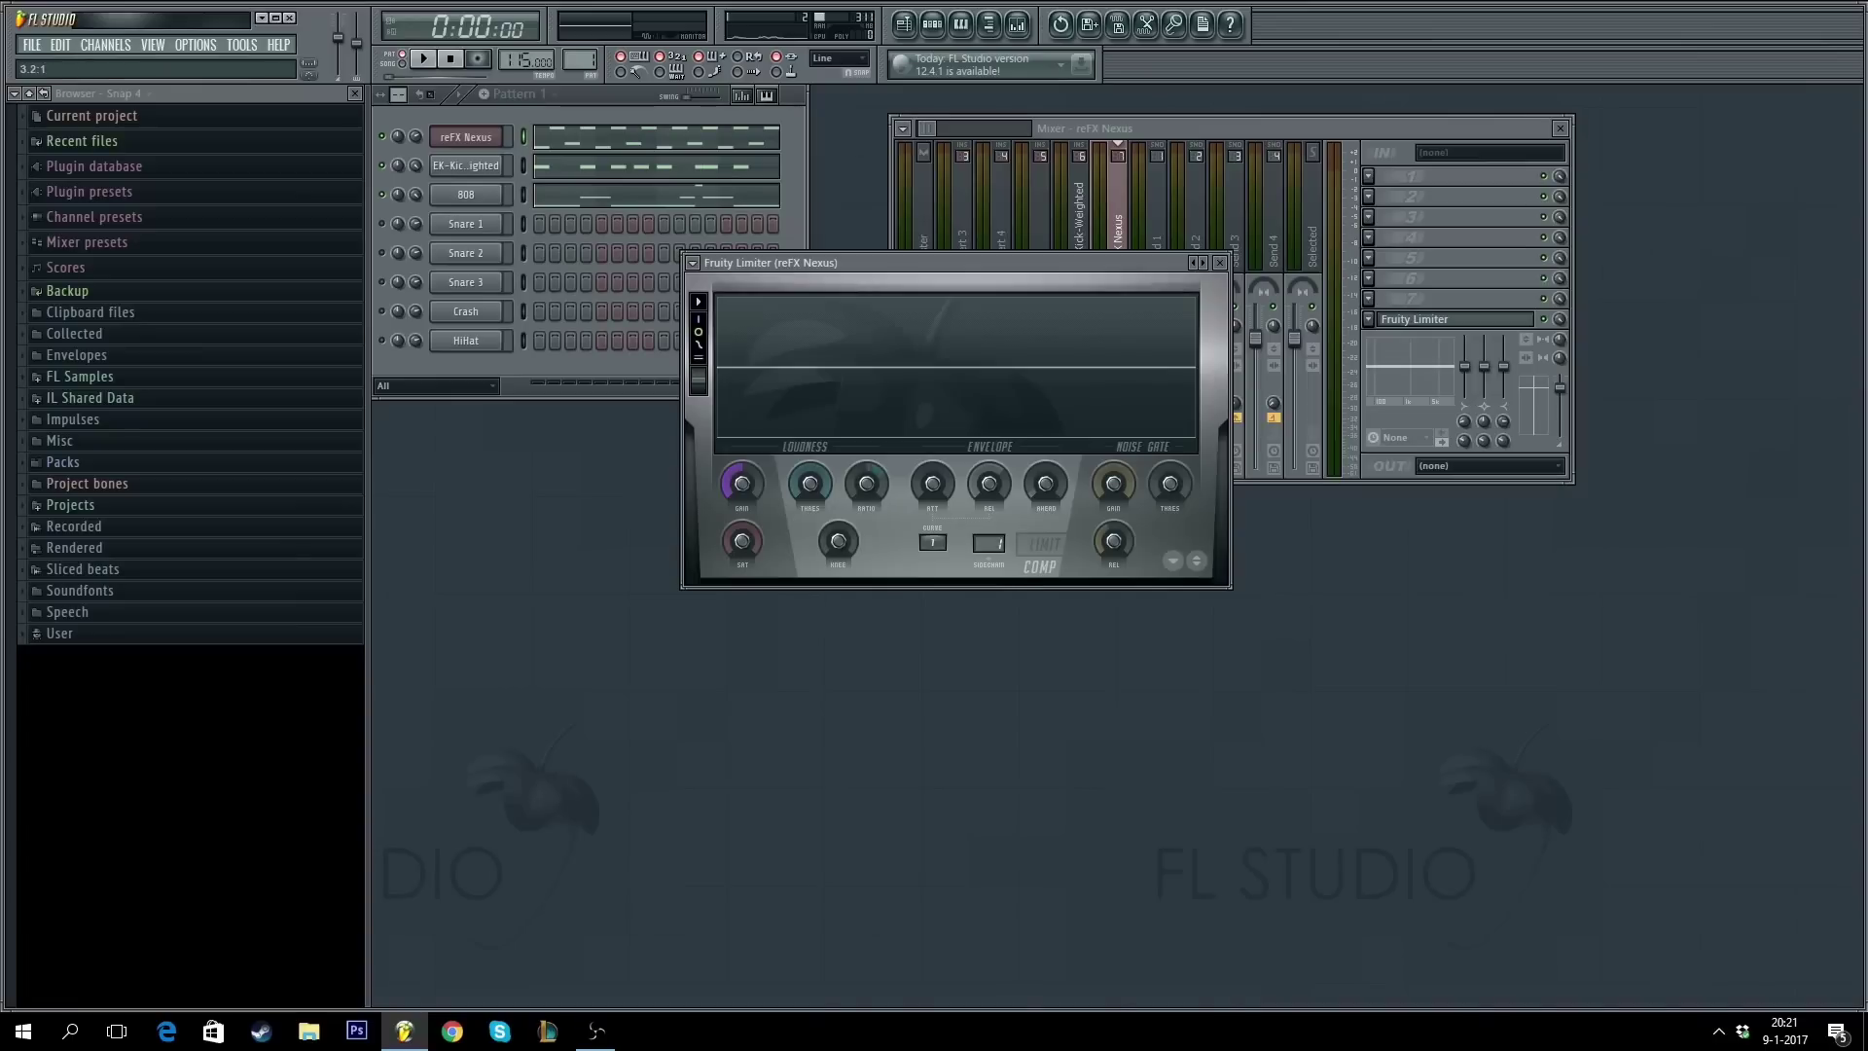
- Lower the Nexus compressor's threshold, raise its ratio, and fine-tune the threshold while the pattern plays
left_click_drag(809, 483, 866, 462)
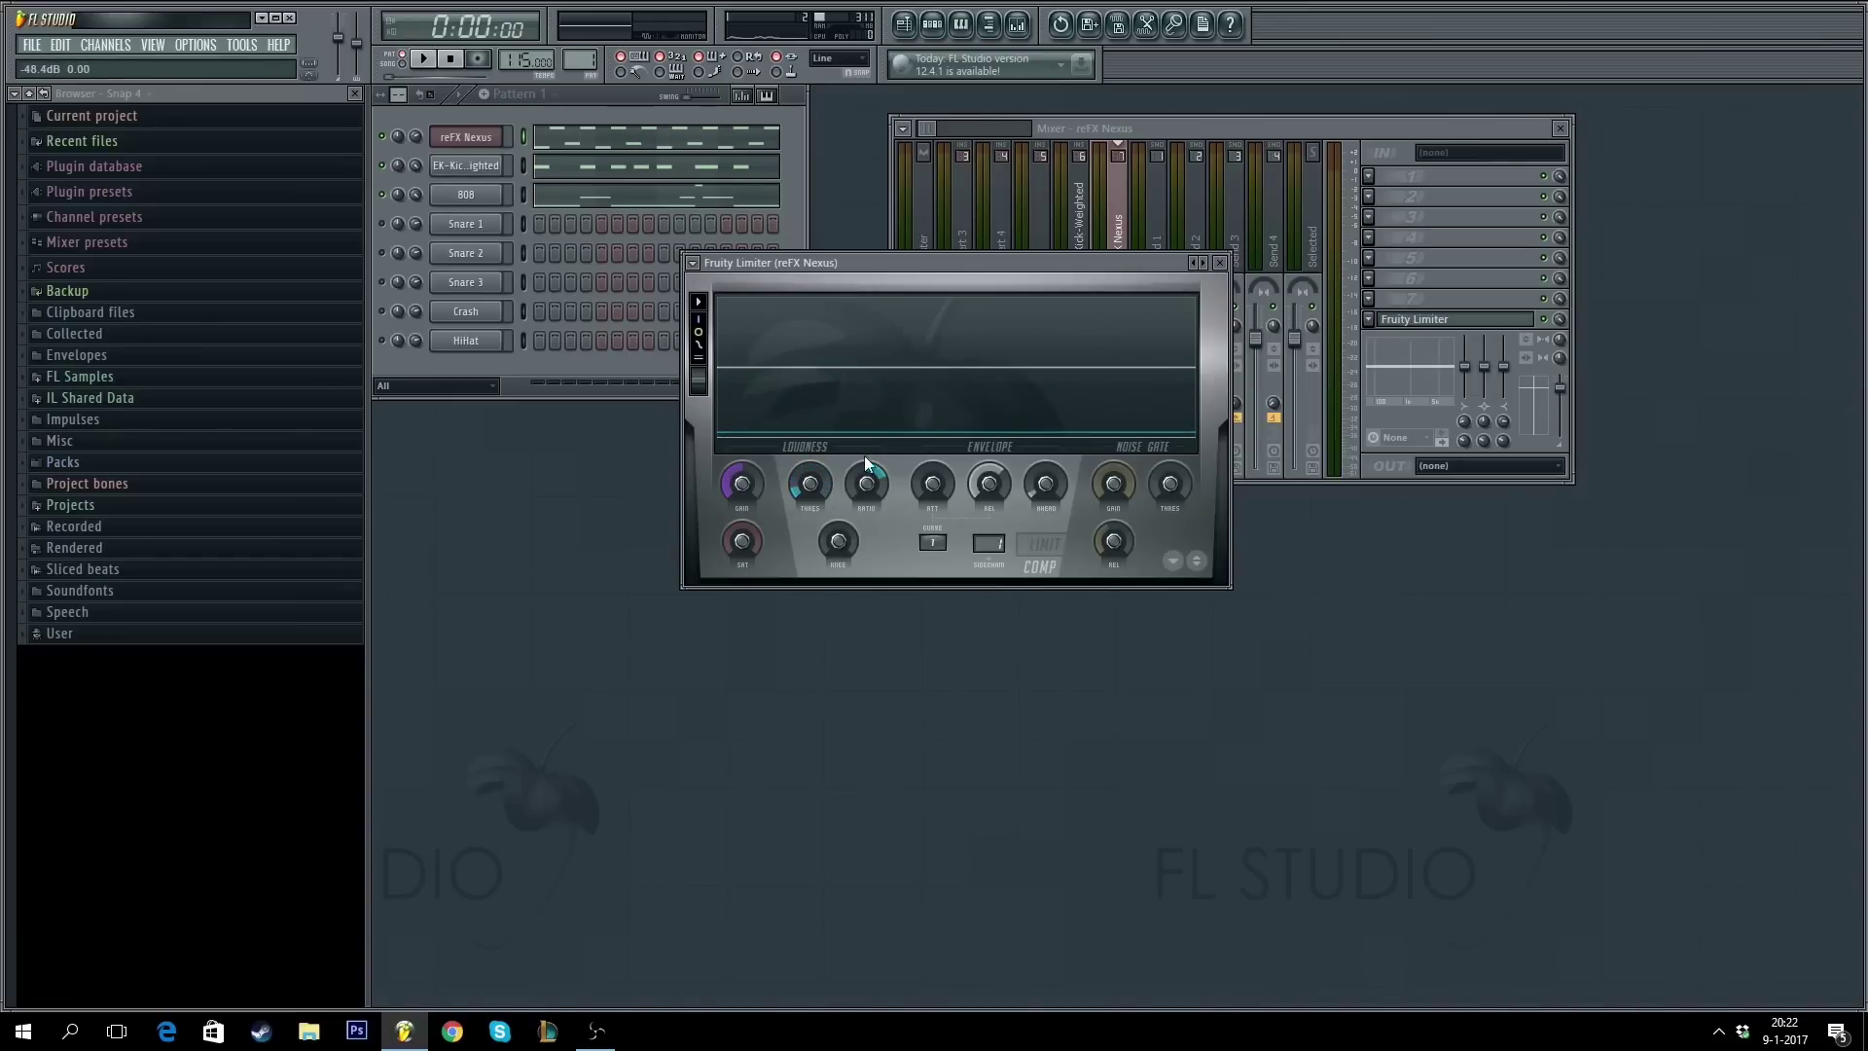
left_click_drag(842, 482, 840, 481)
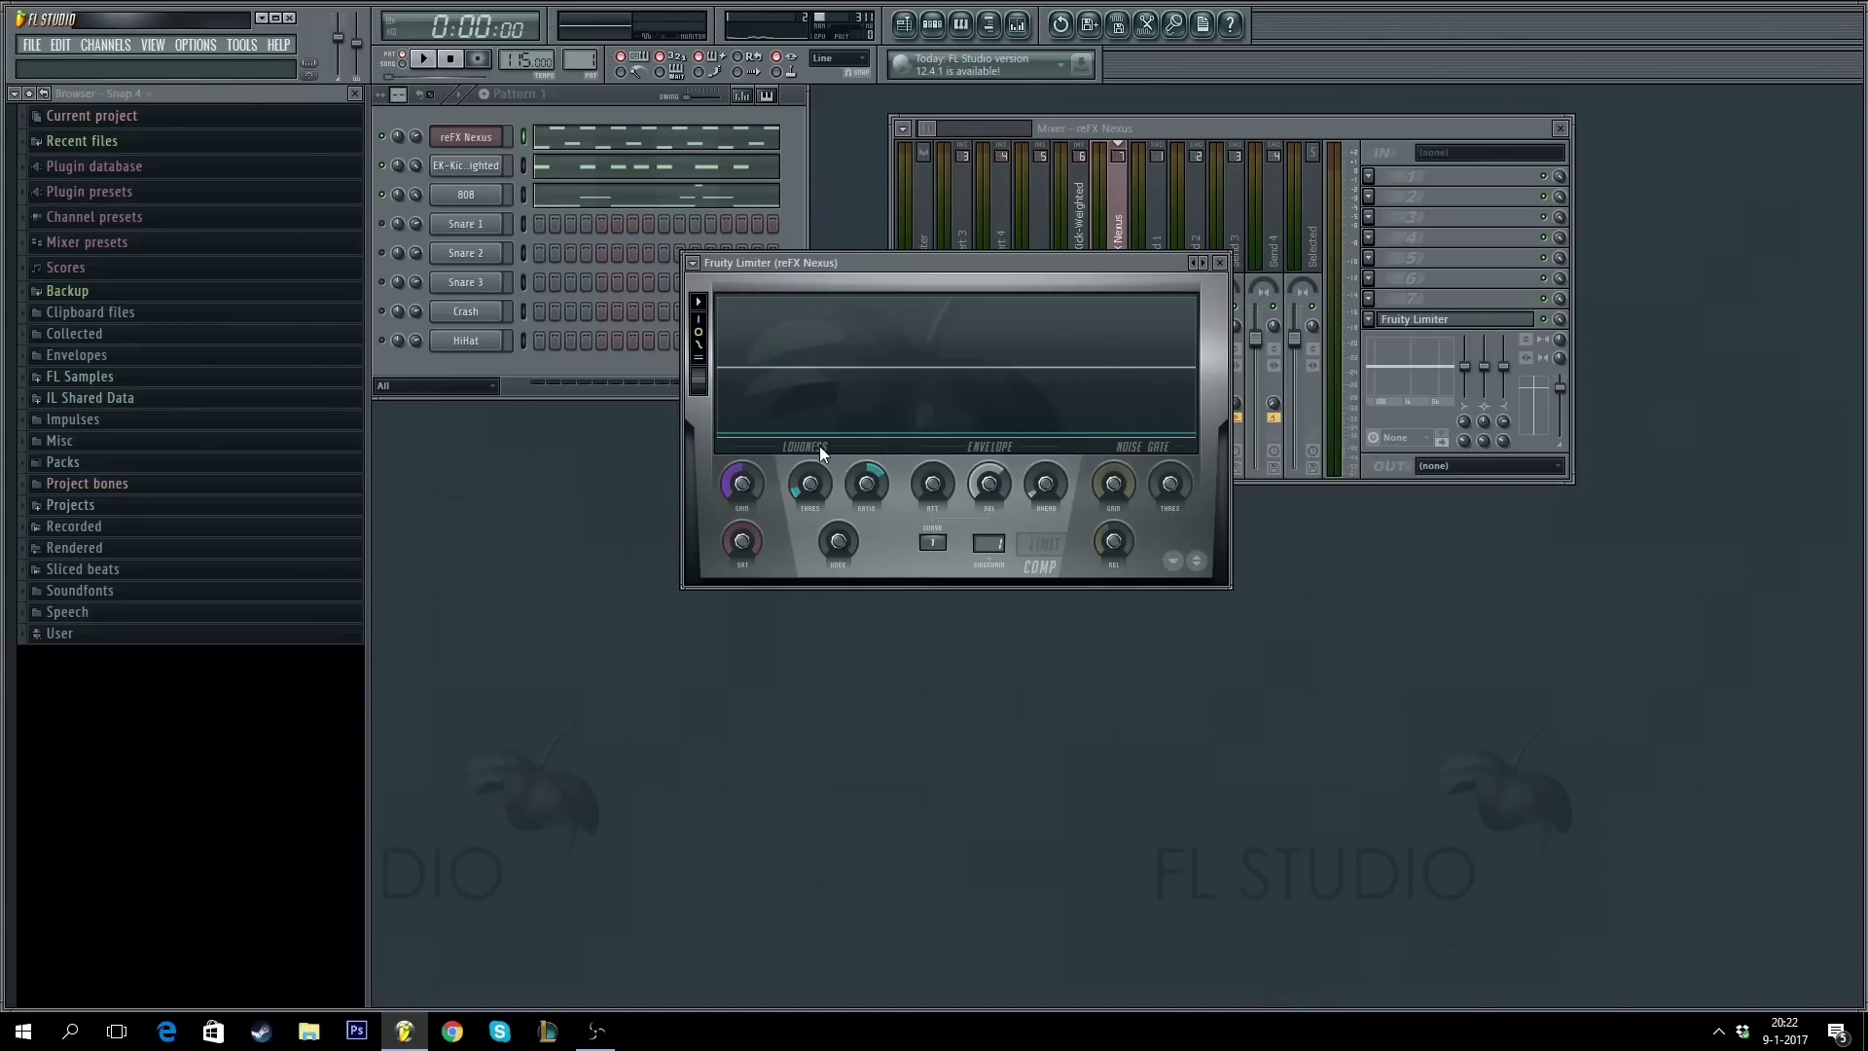
left_click_drag(879, 480, 880, 479)
key("space")
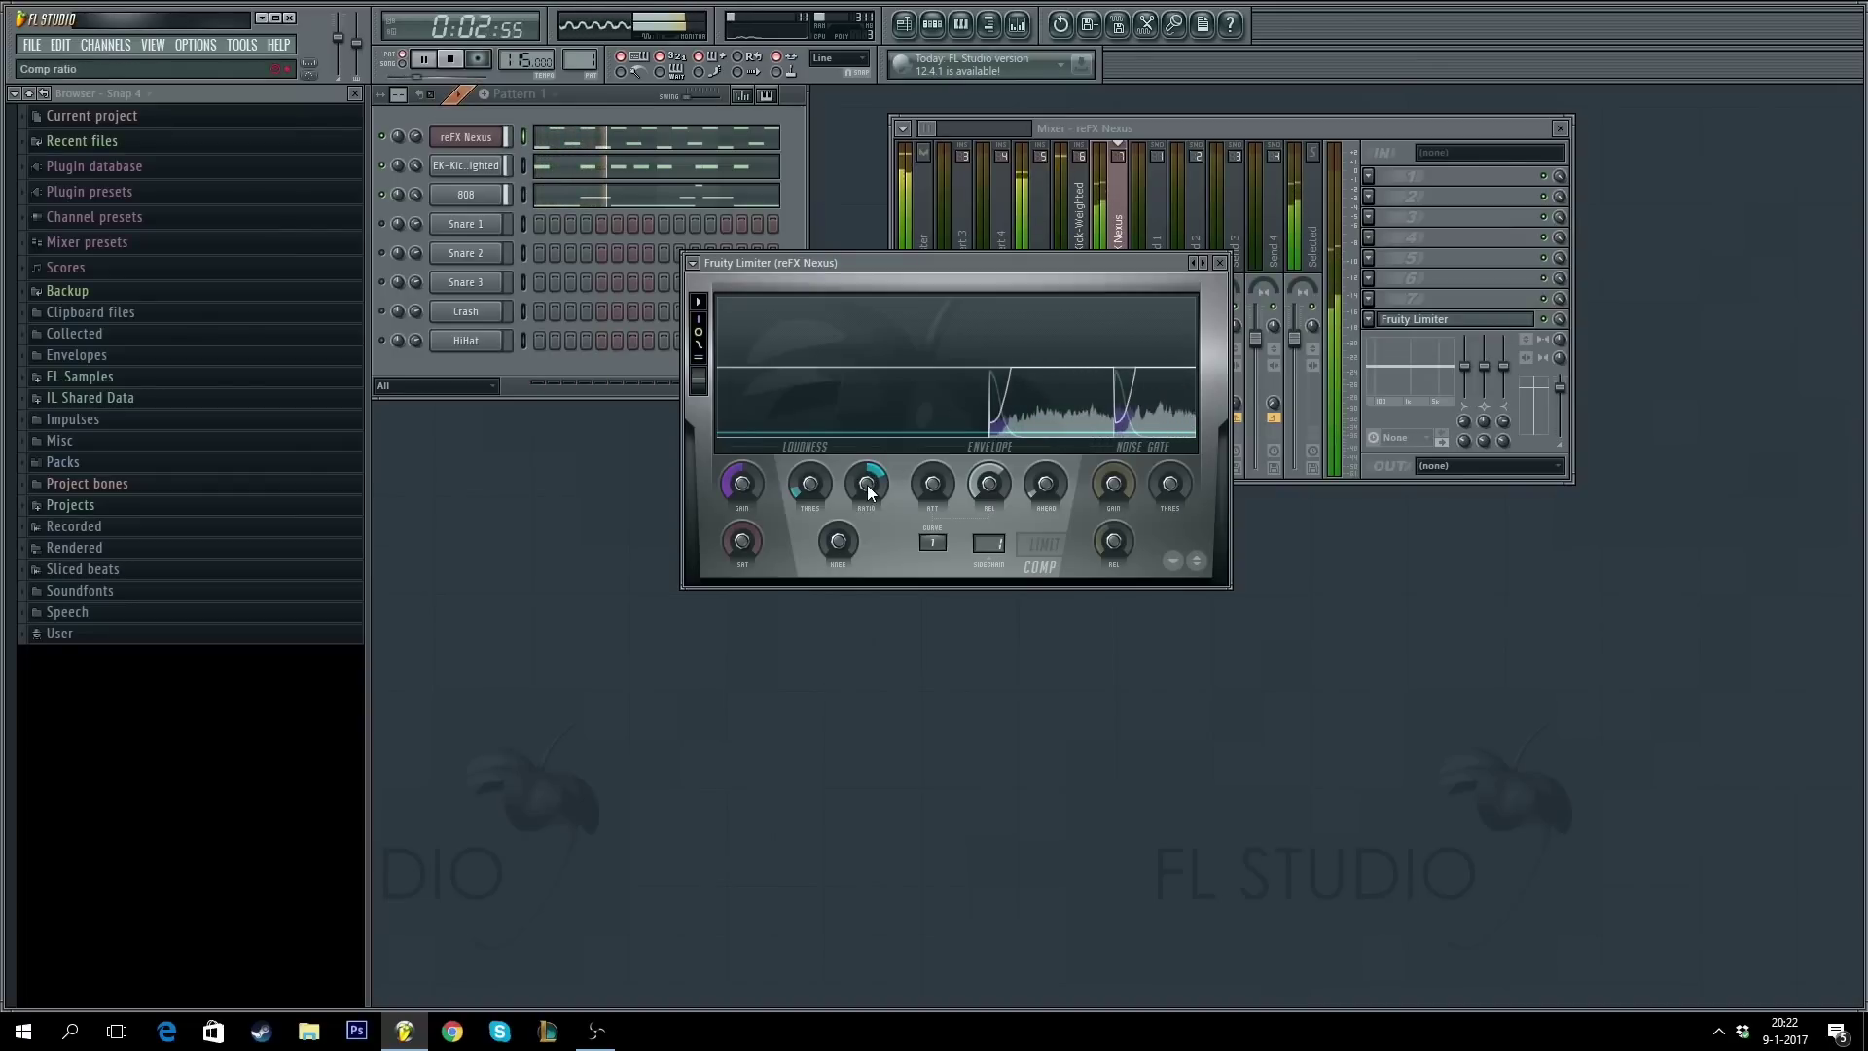
left_click_drag(810, 483, 810, 530)
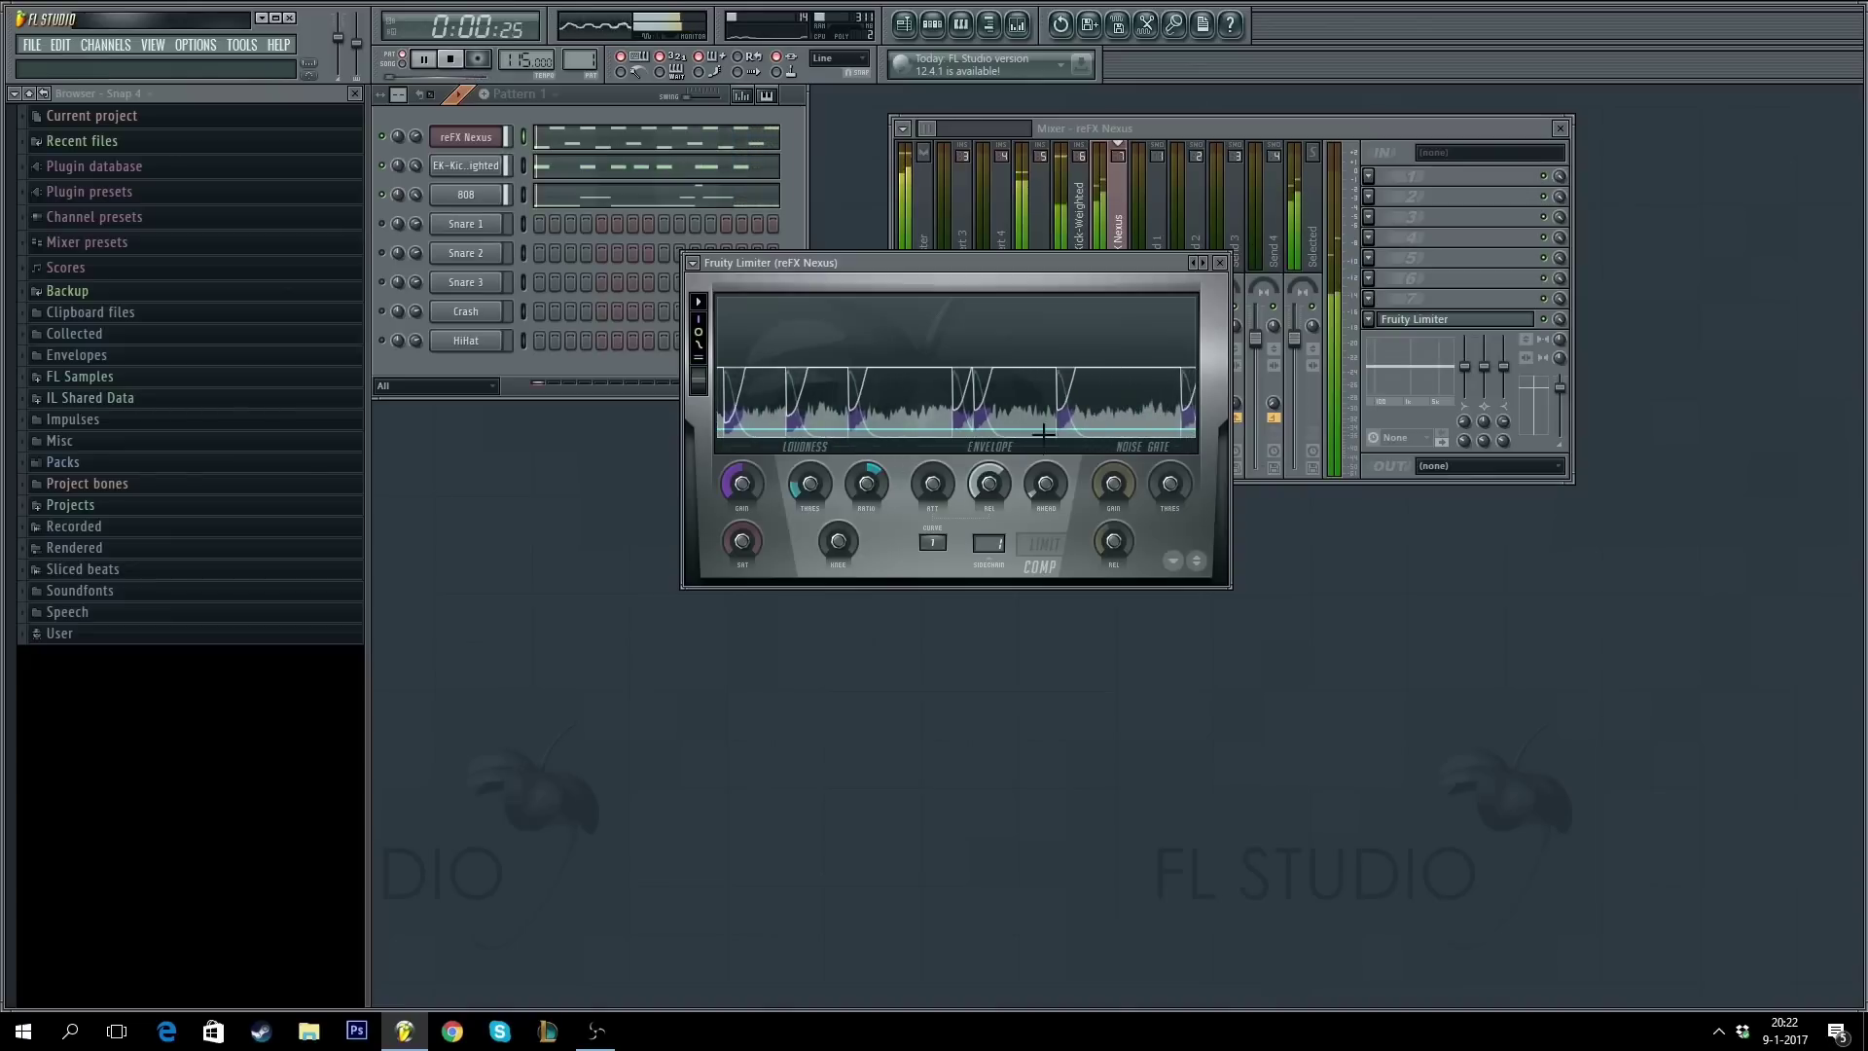
- Boost the high band of the Nexus mixer track's equalizer by about 2.6 dB and reopen the Nexus channel
left_click(1506, 369)
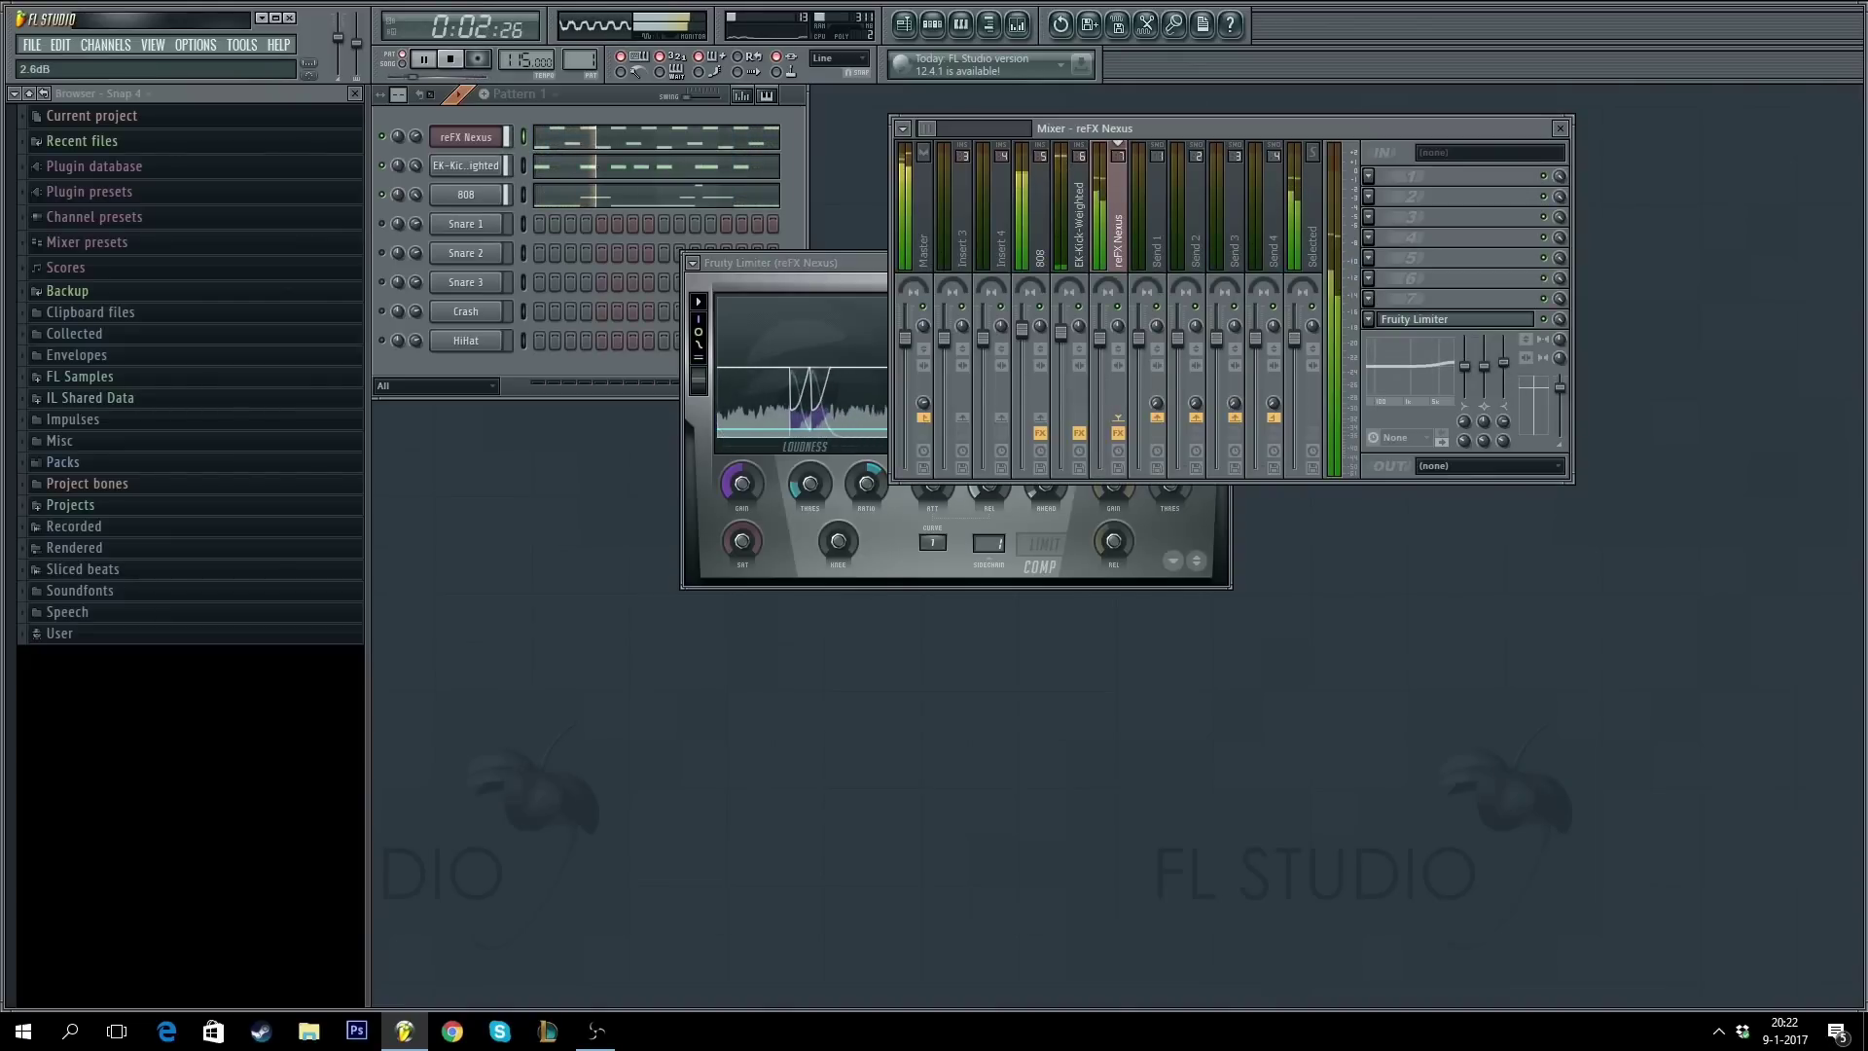
left_click(466, 138)
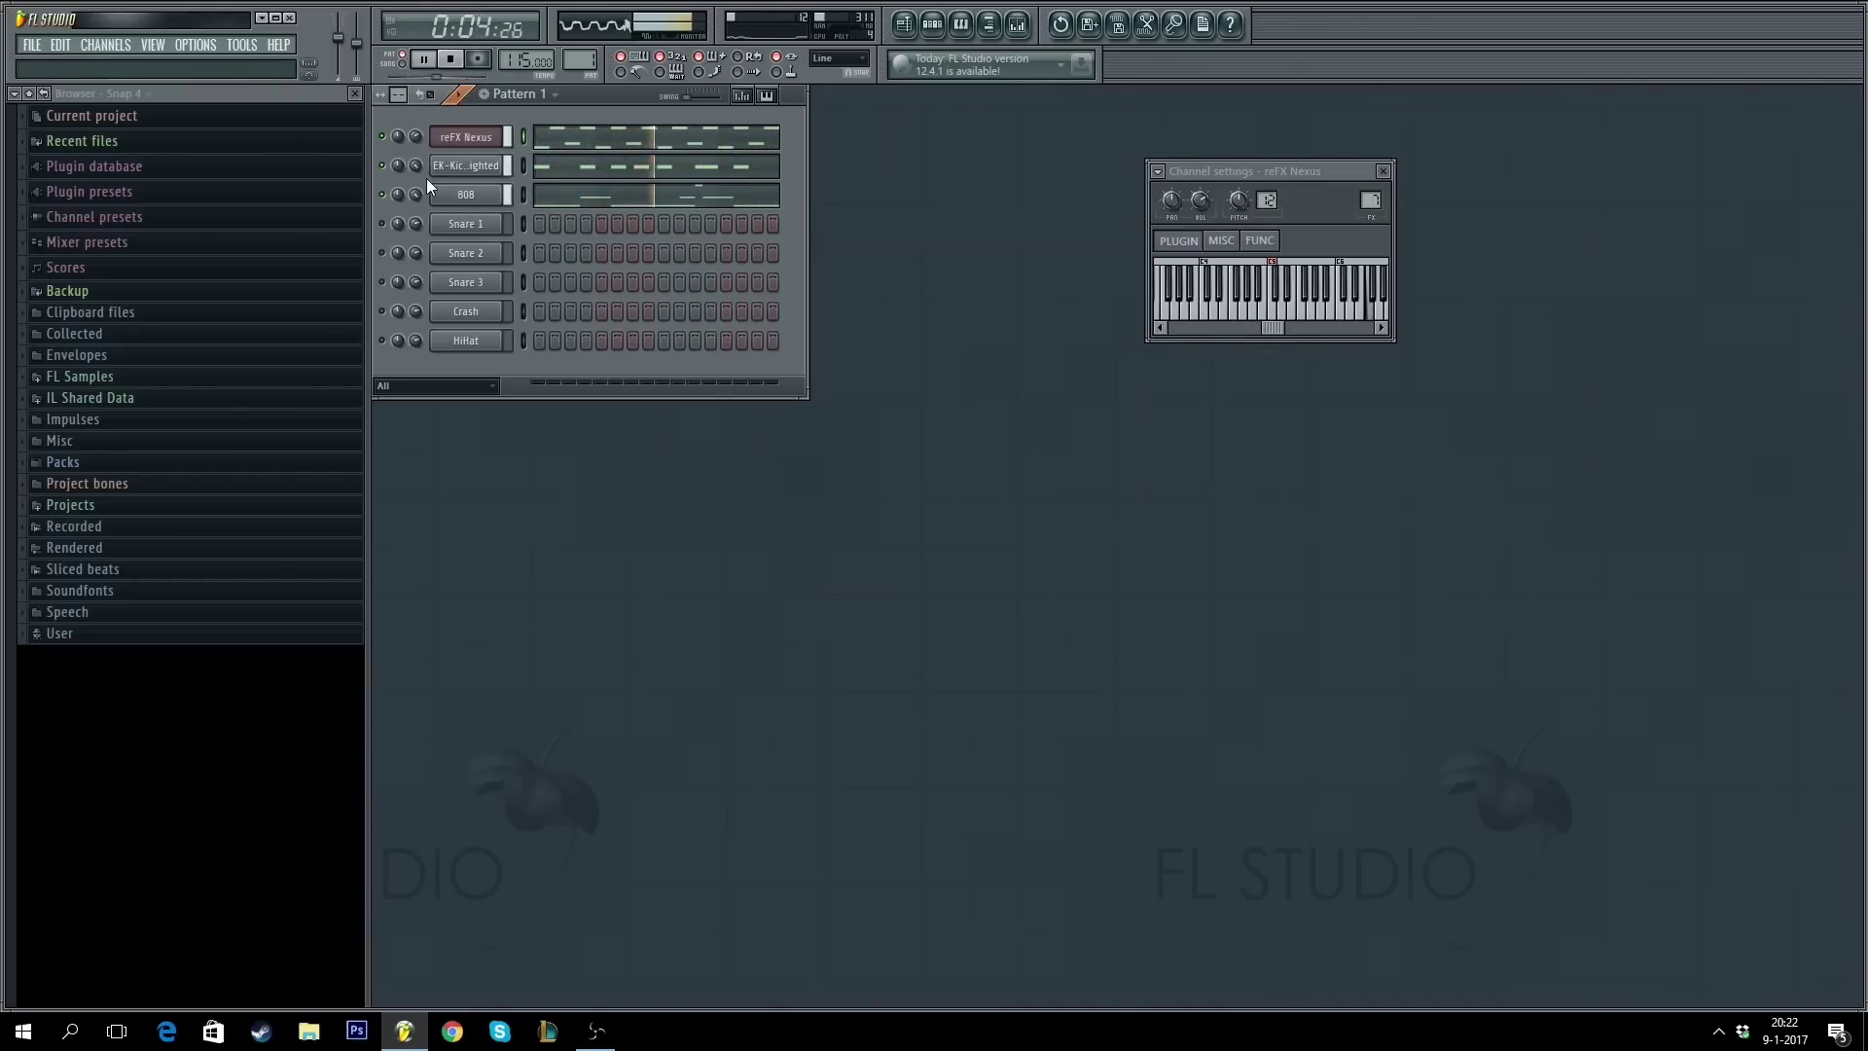
- Audition the current pattern with melody, kick and 808, and stop playback
key("space")
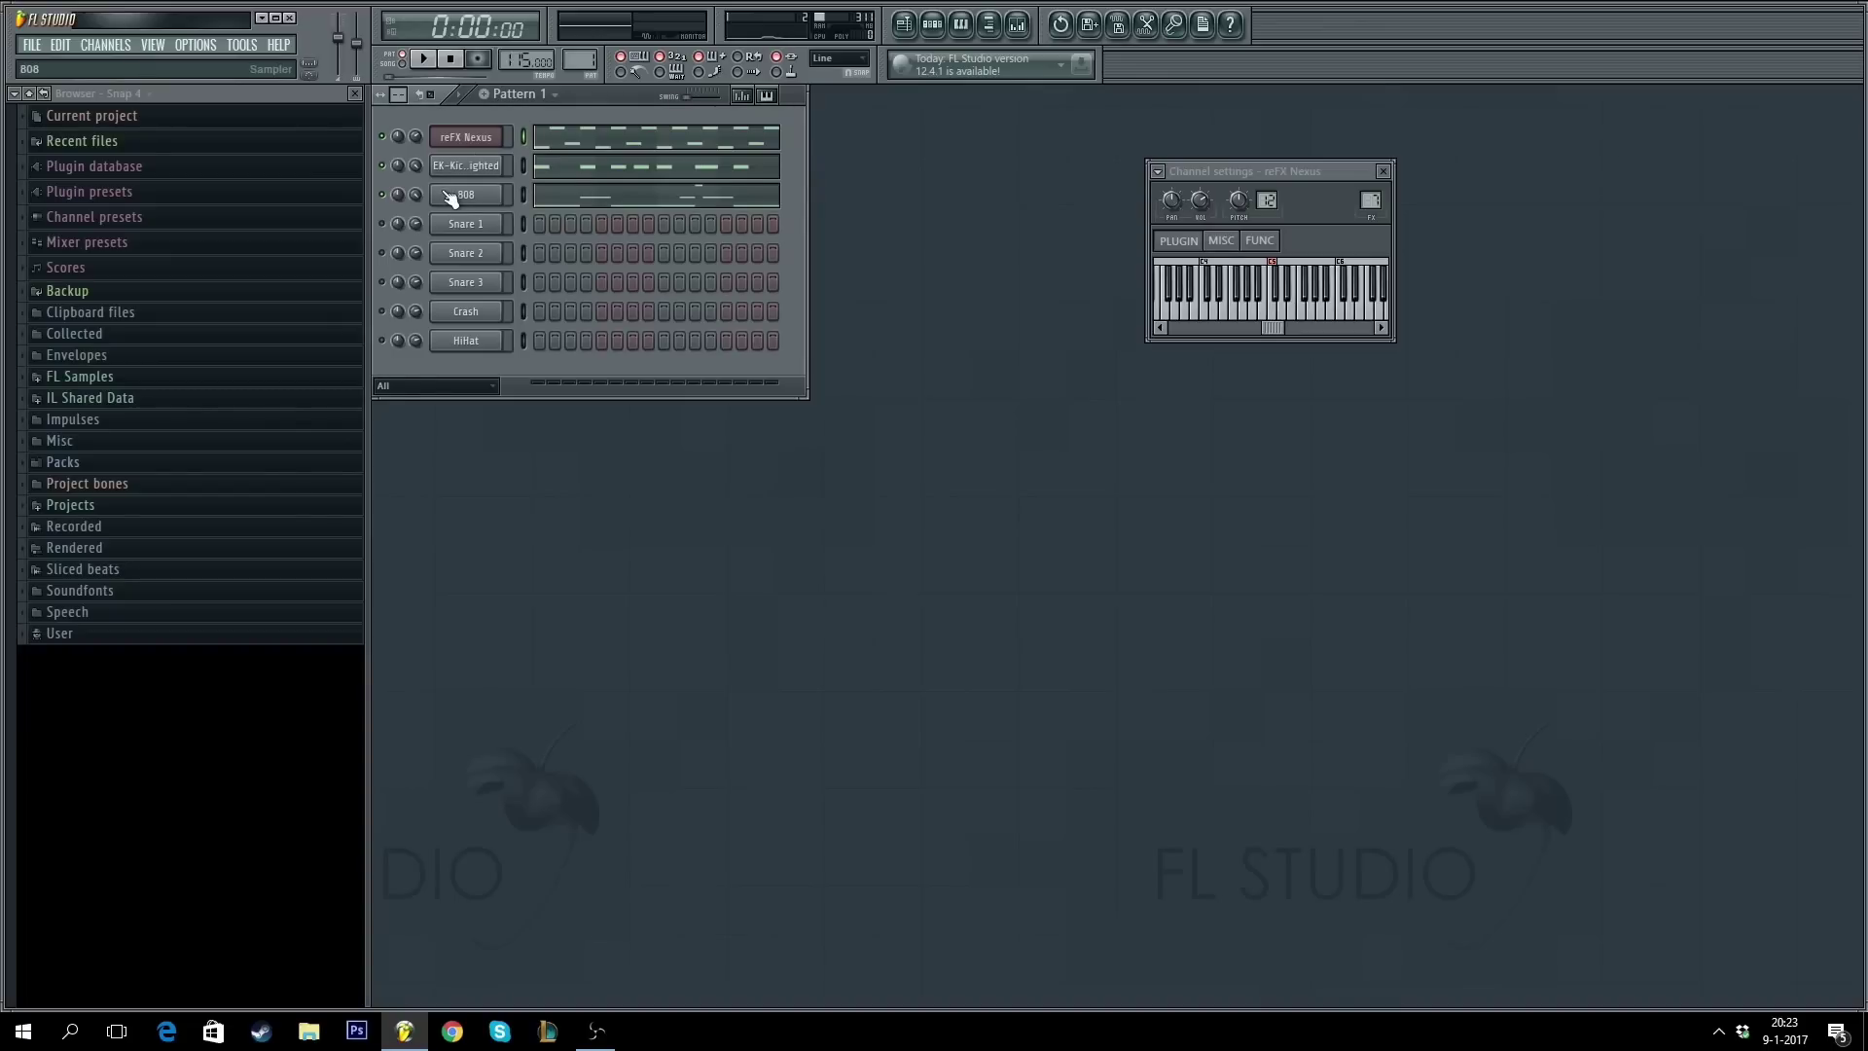
key("space")
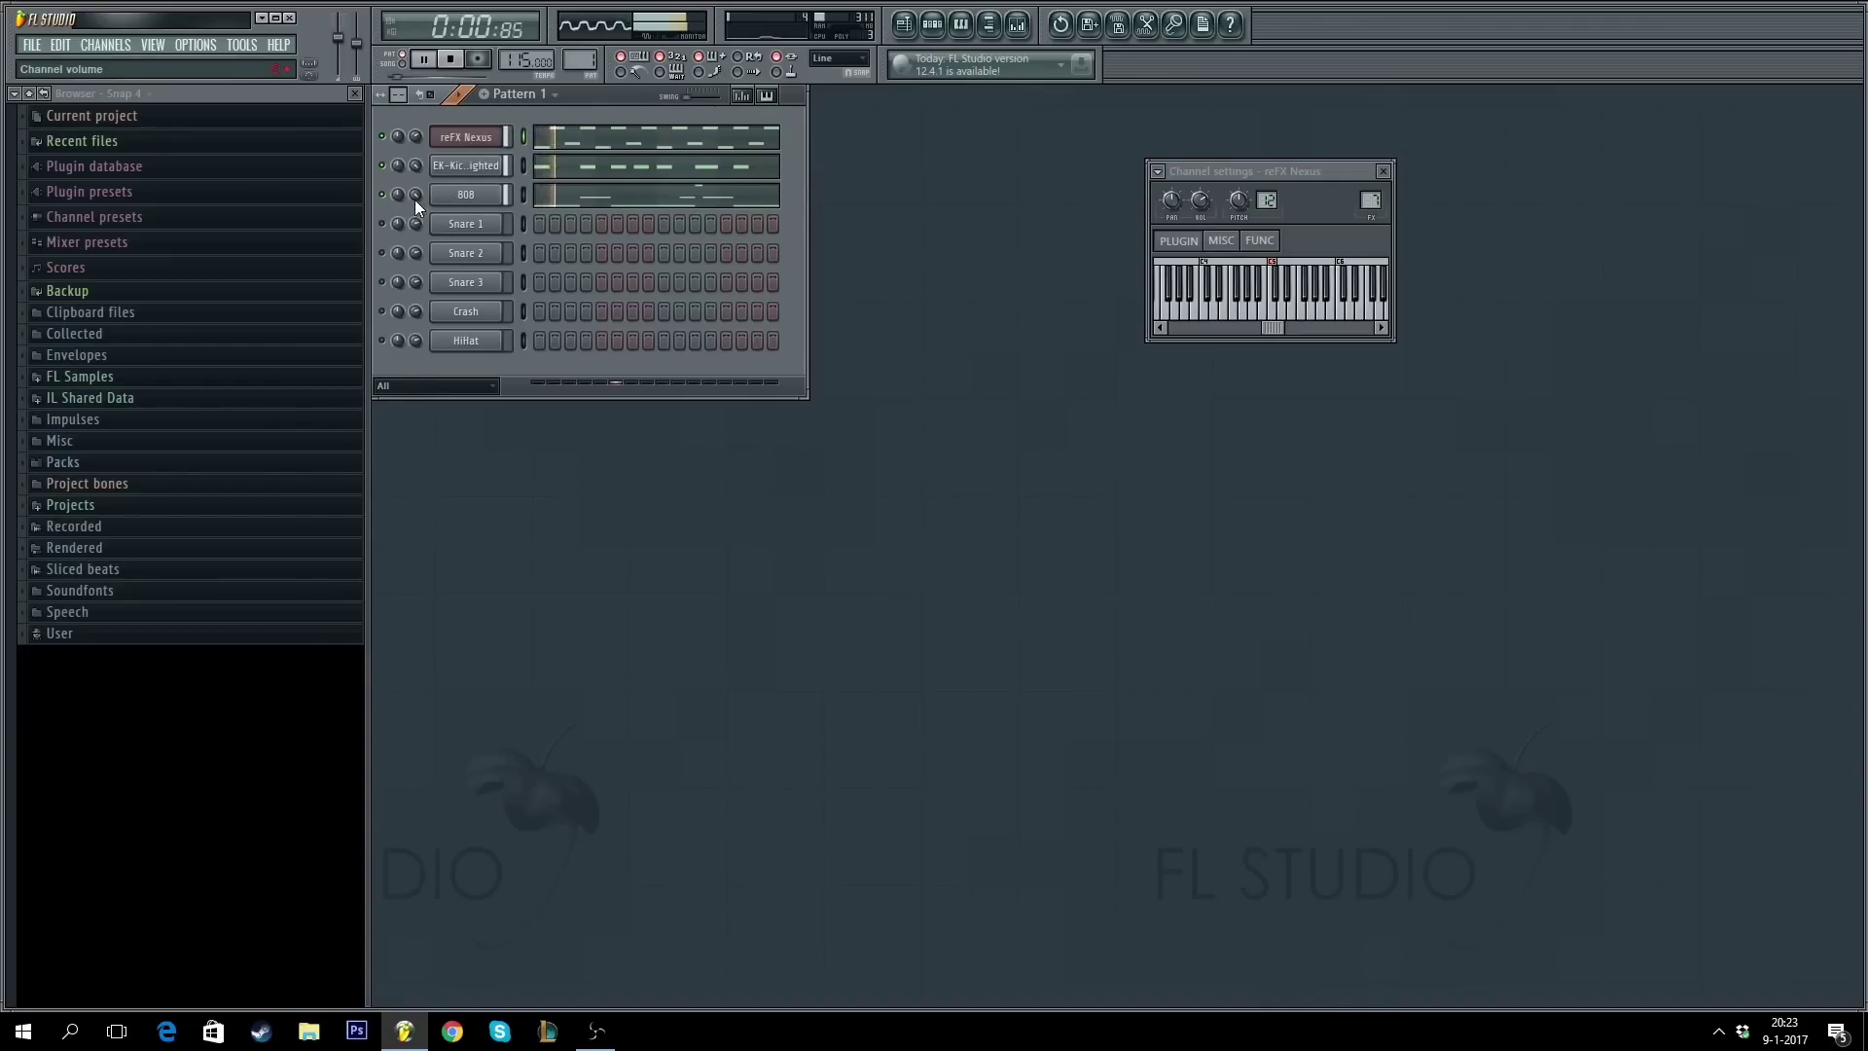
key("space")
- Solo the Snare 1 channel, route it to mixer track 2 and raise that track's fader slightly
right_click(399, 230)
key("Escape")
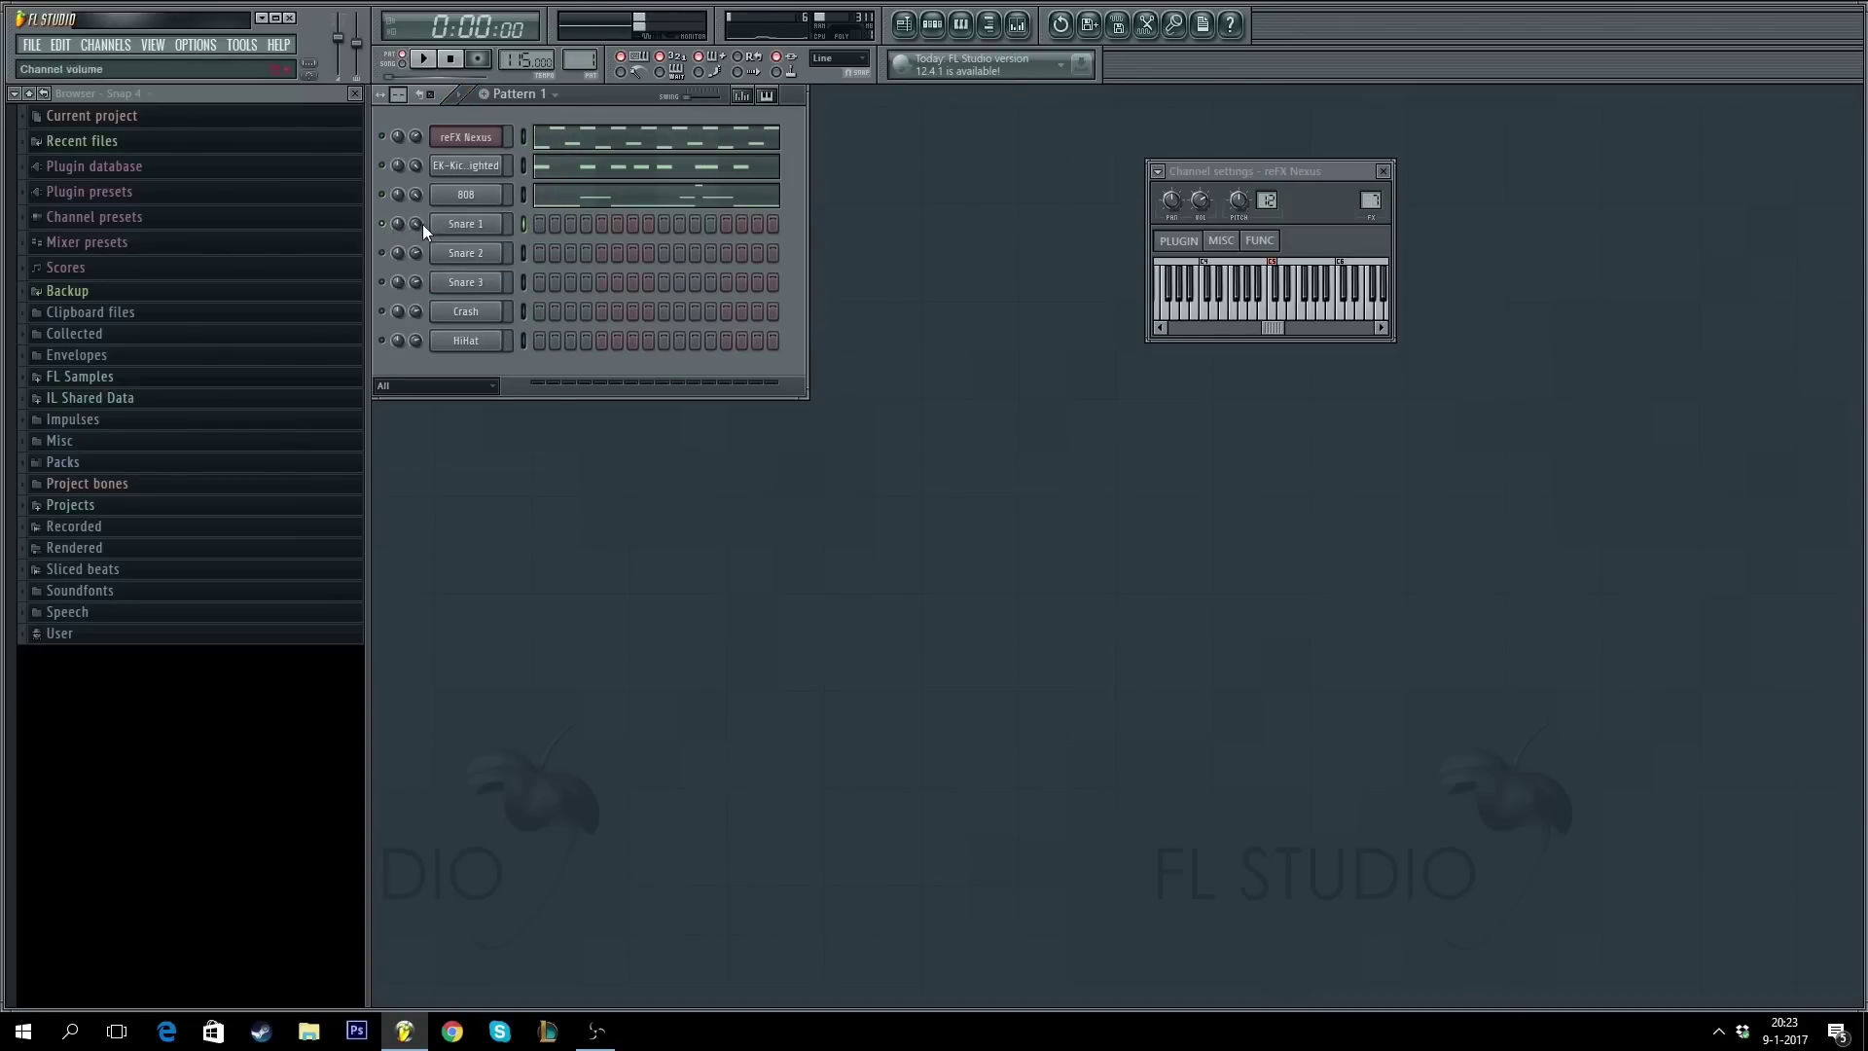
left_click(457, 224)
left_click(1018, 24)
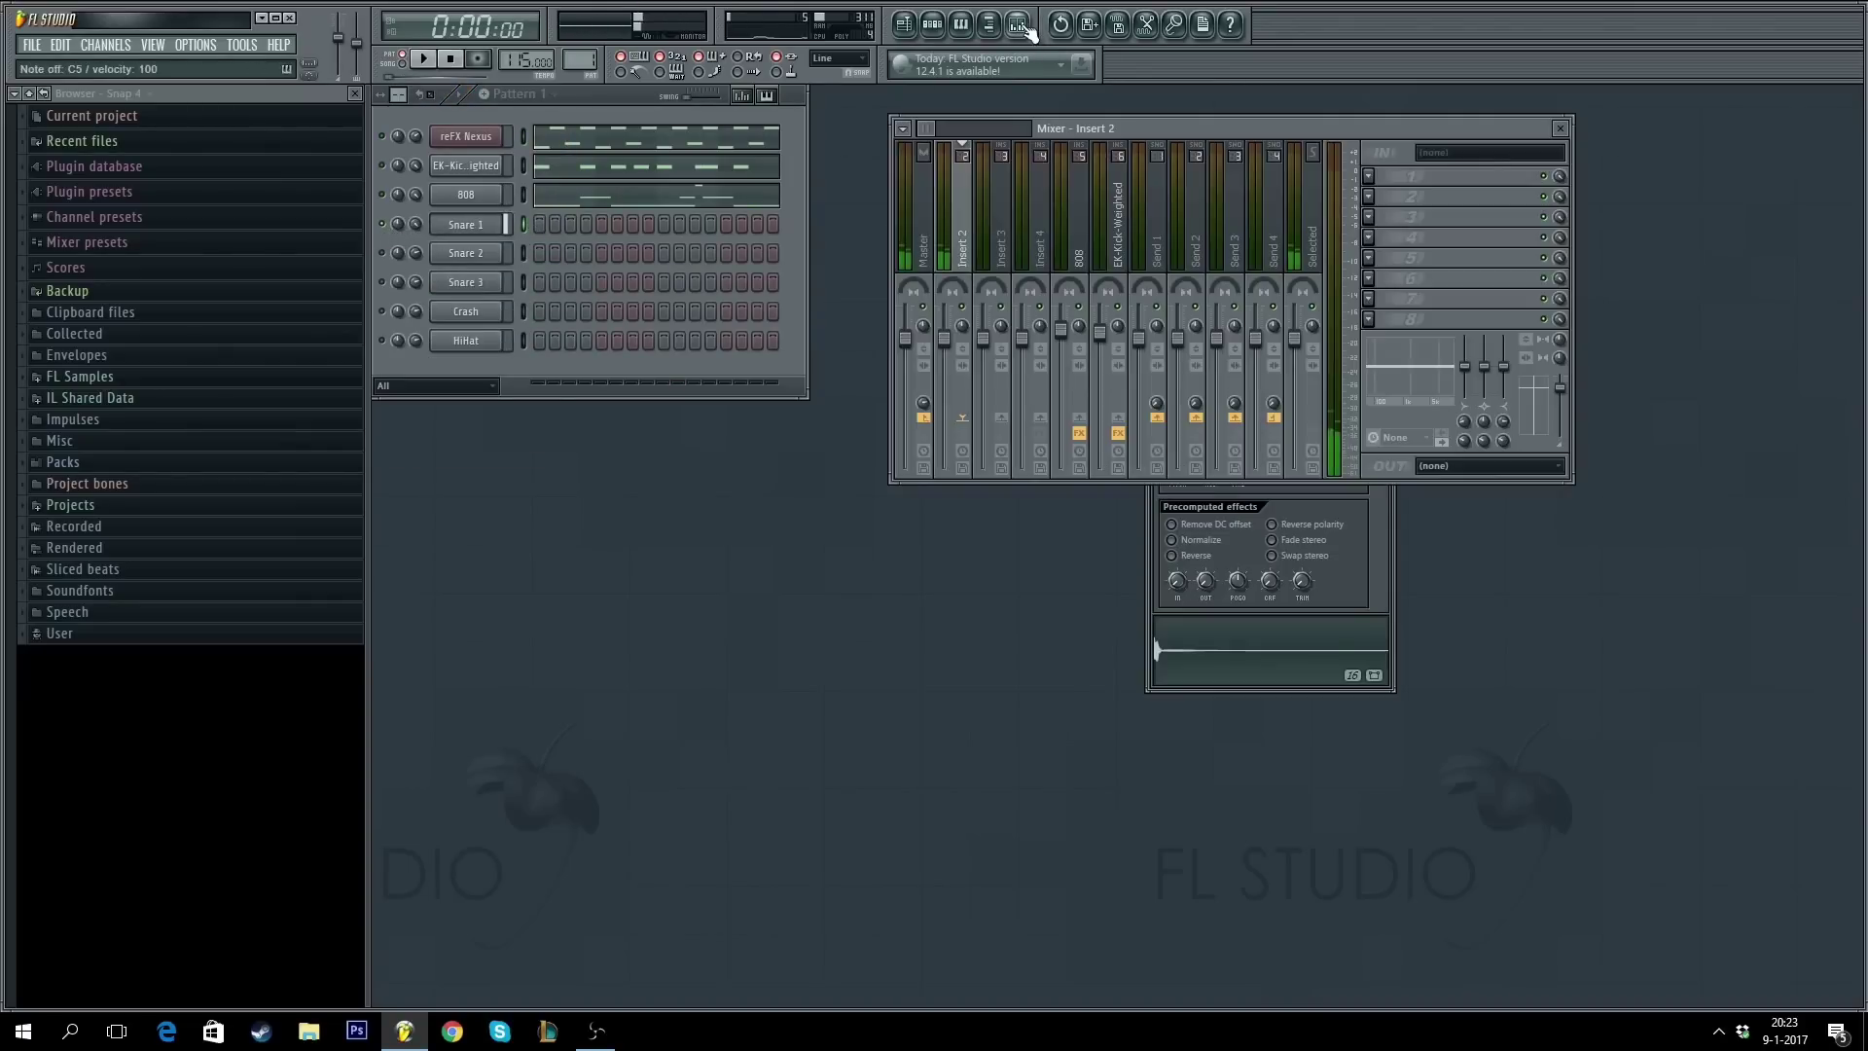
key("F9")
left_click(1164, 180)
left_click(1184, 212)
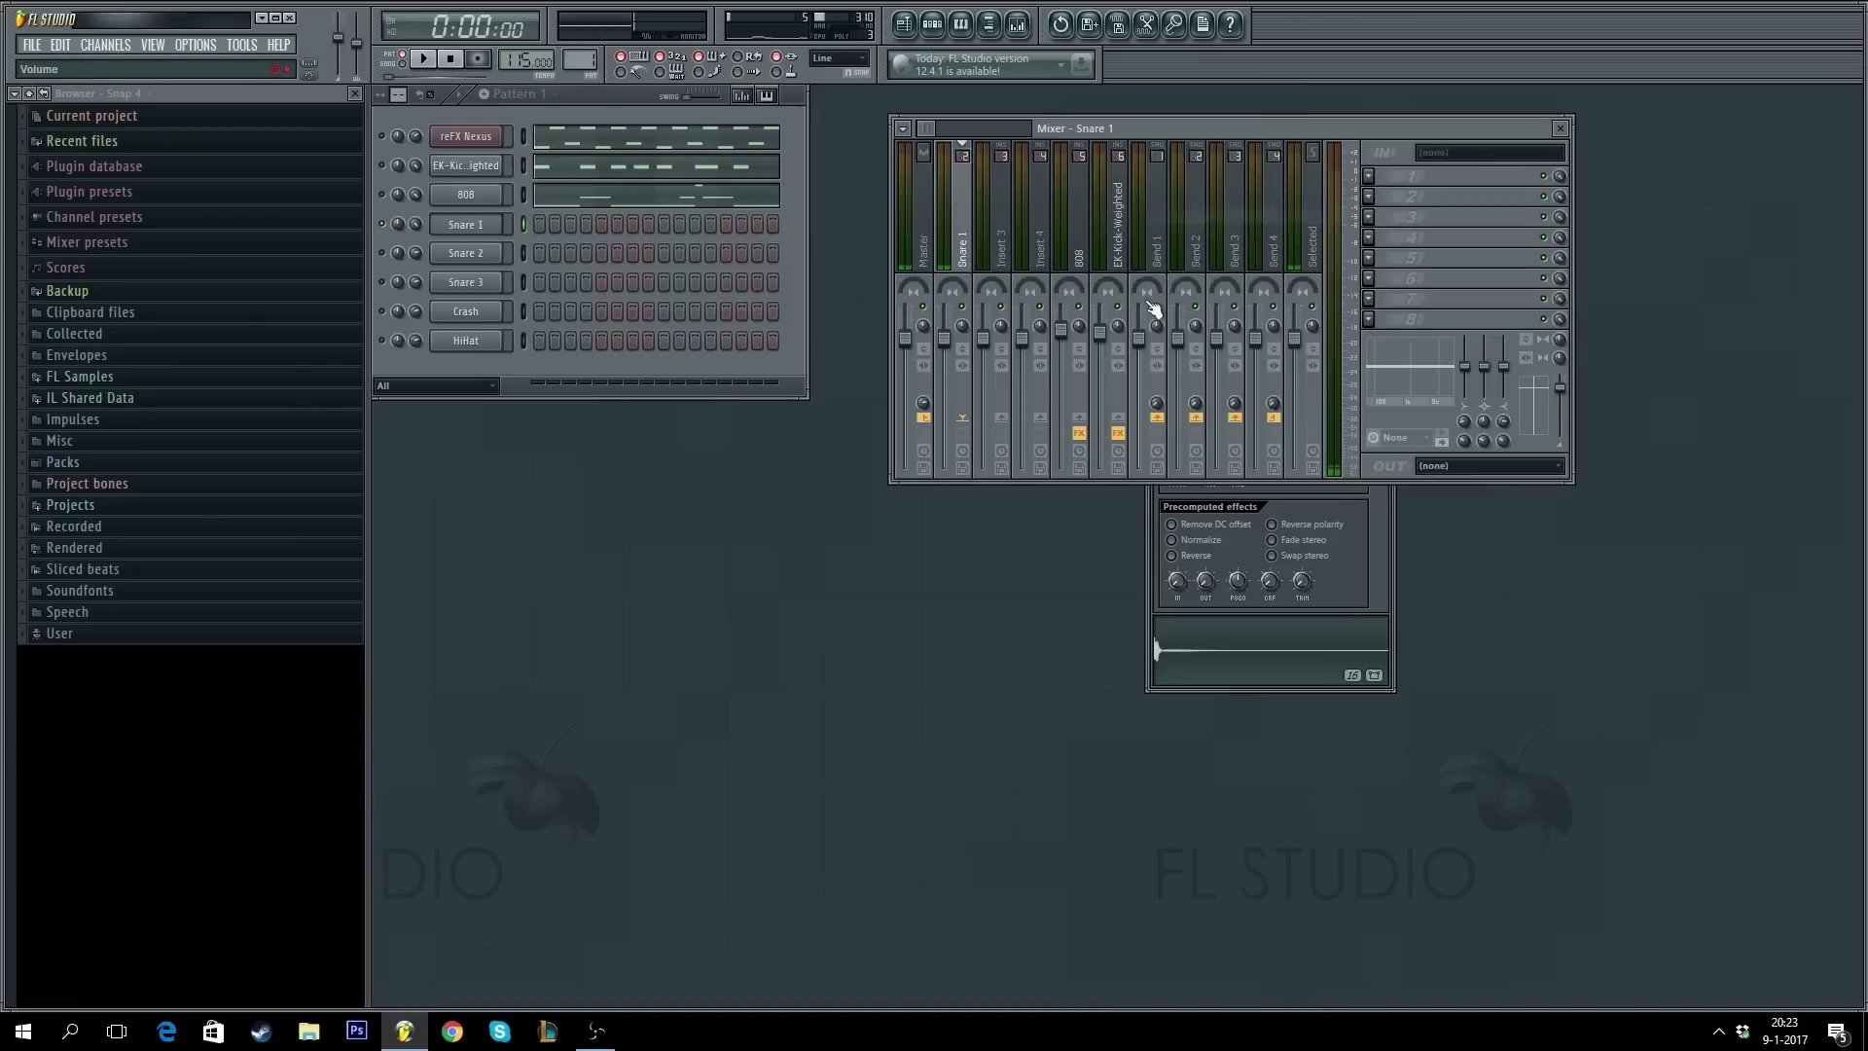
left_click_drag(951, 342, 950, 326)
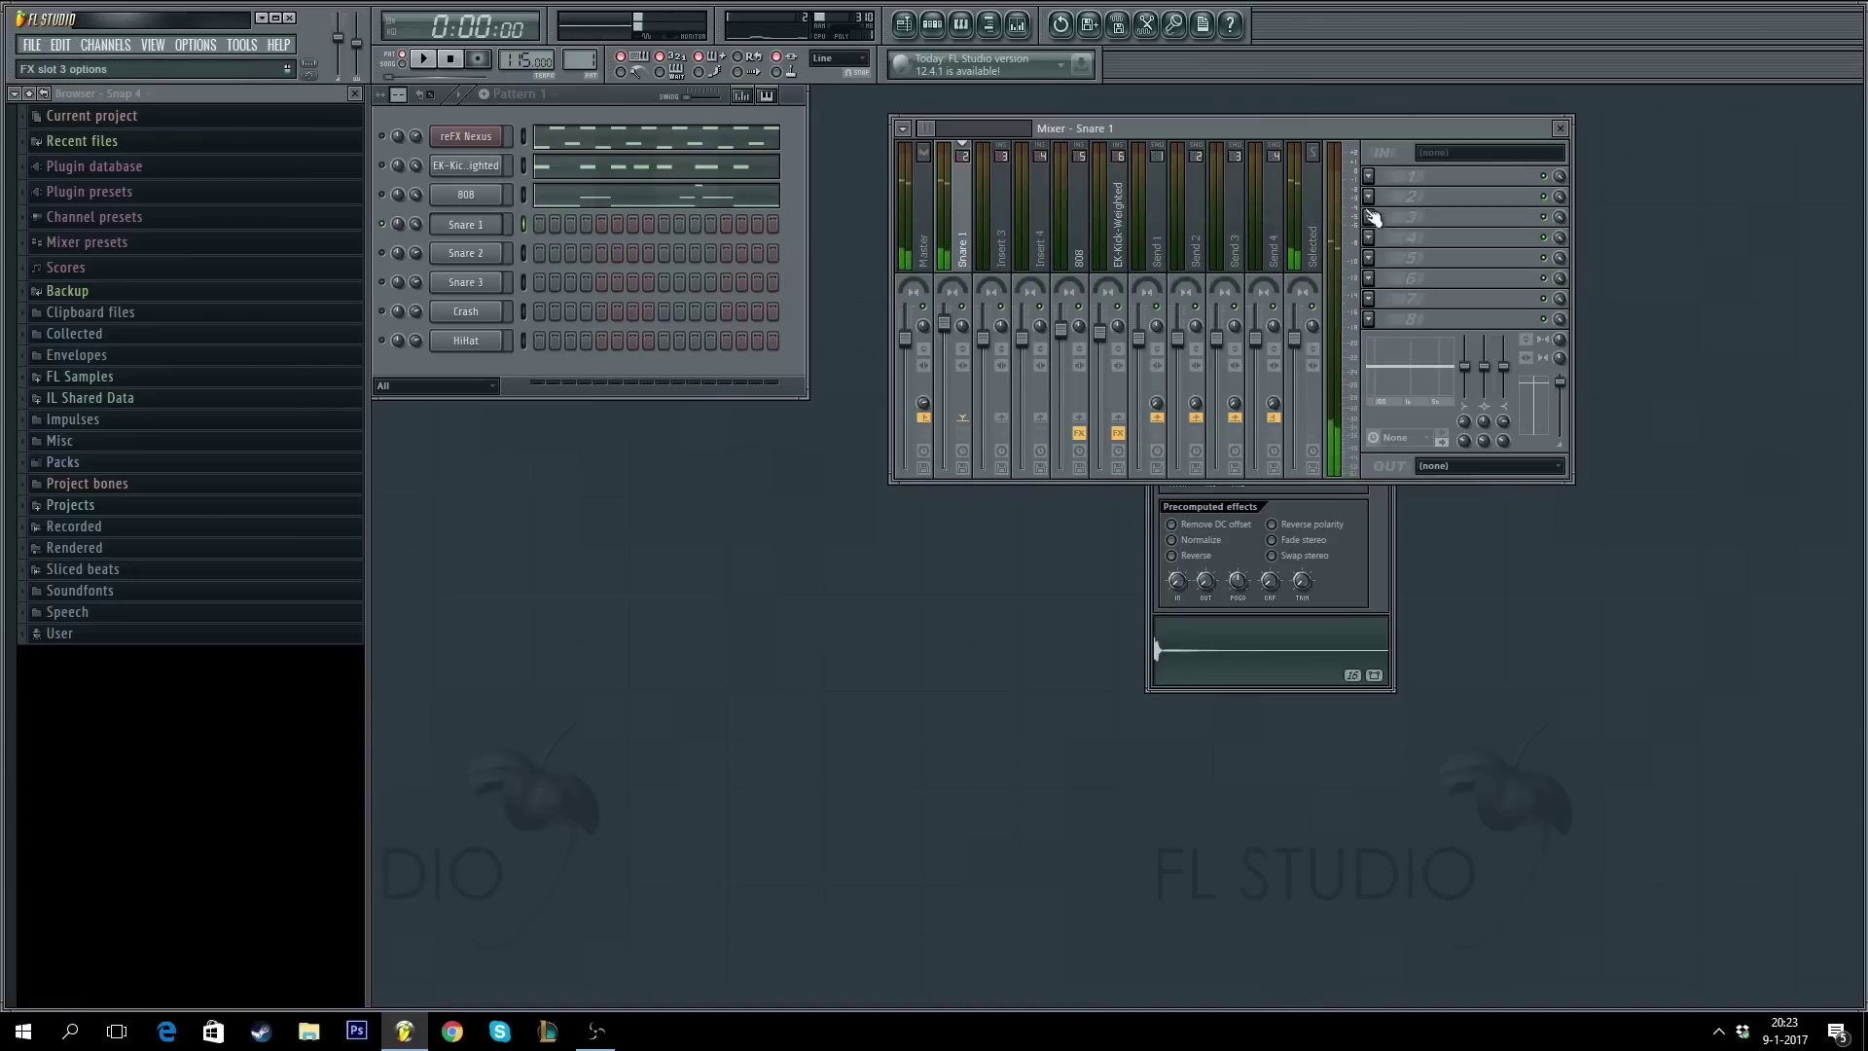
- Load Fruity Reeverb 2 in the first effect slot of the Snare 1 track and set its wet level to 61%
left_click(1369, 176)
left_click(1603, 892)
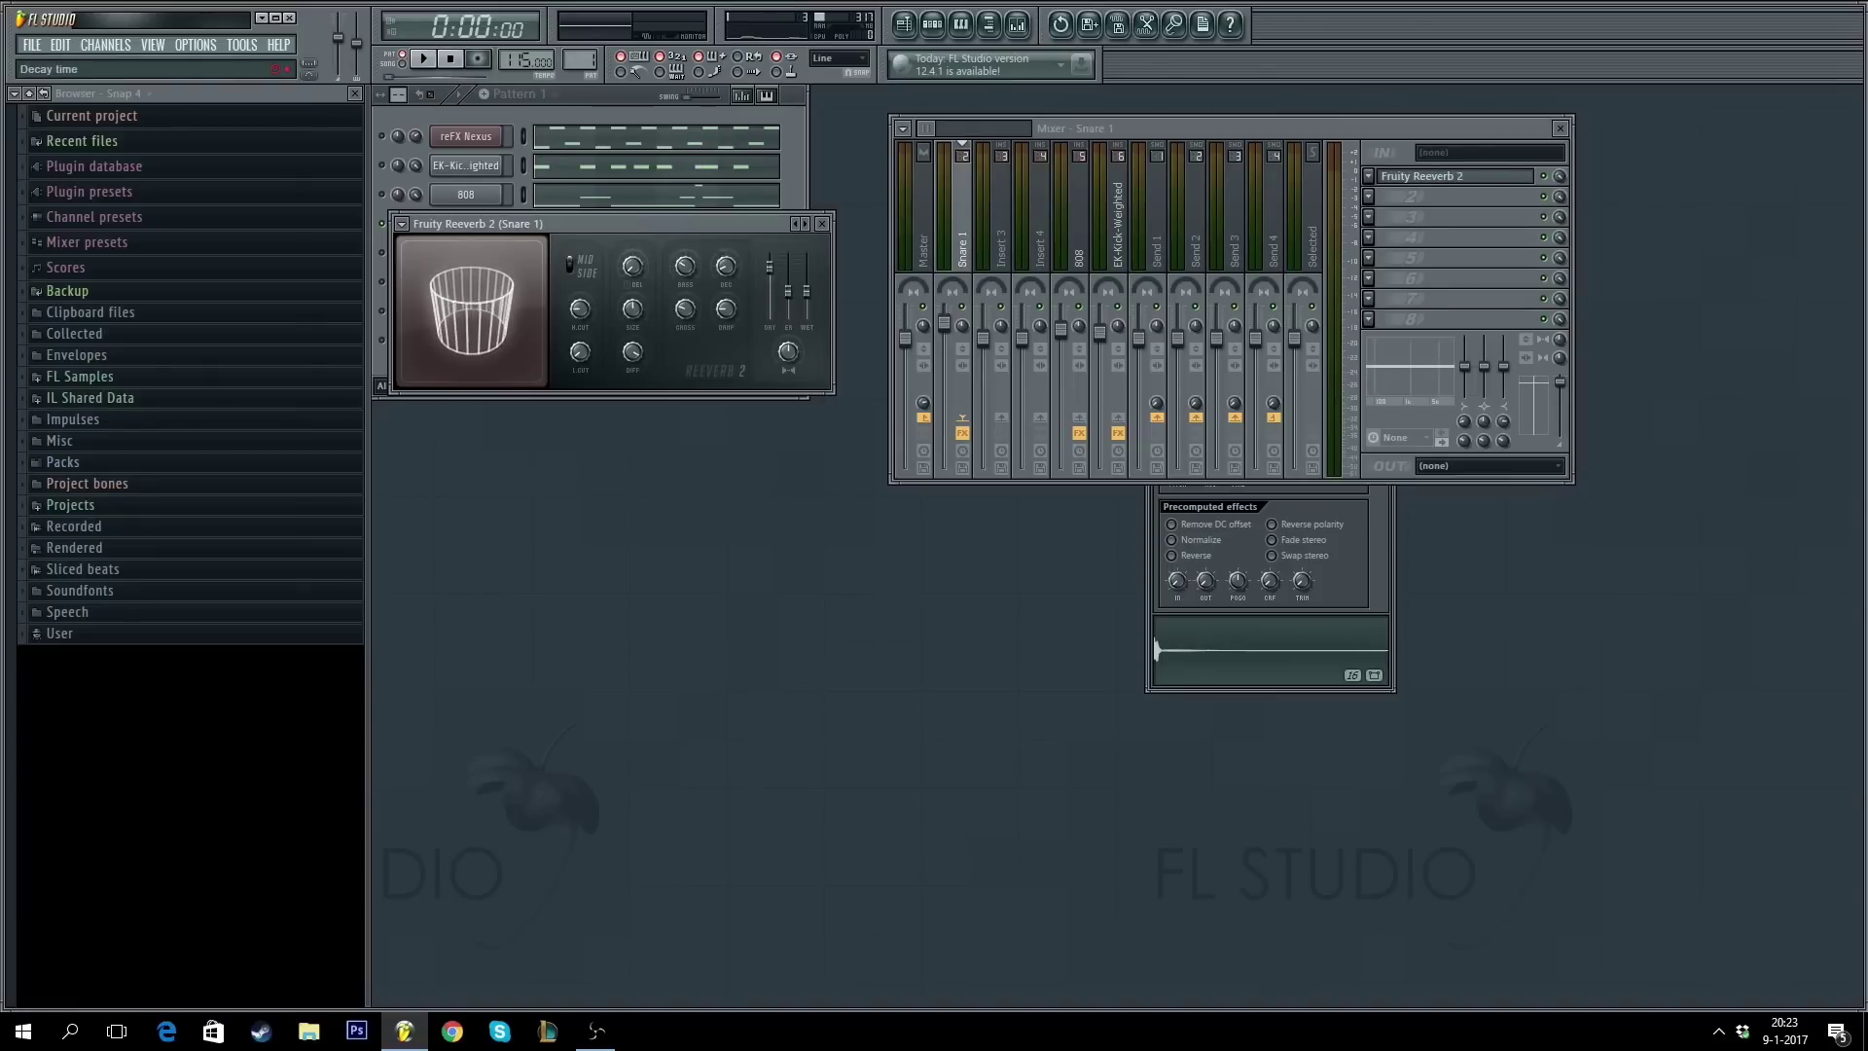
left_click_drag(808, 302, 811, 291)
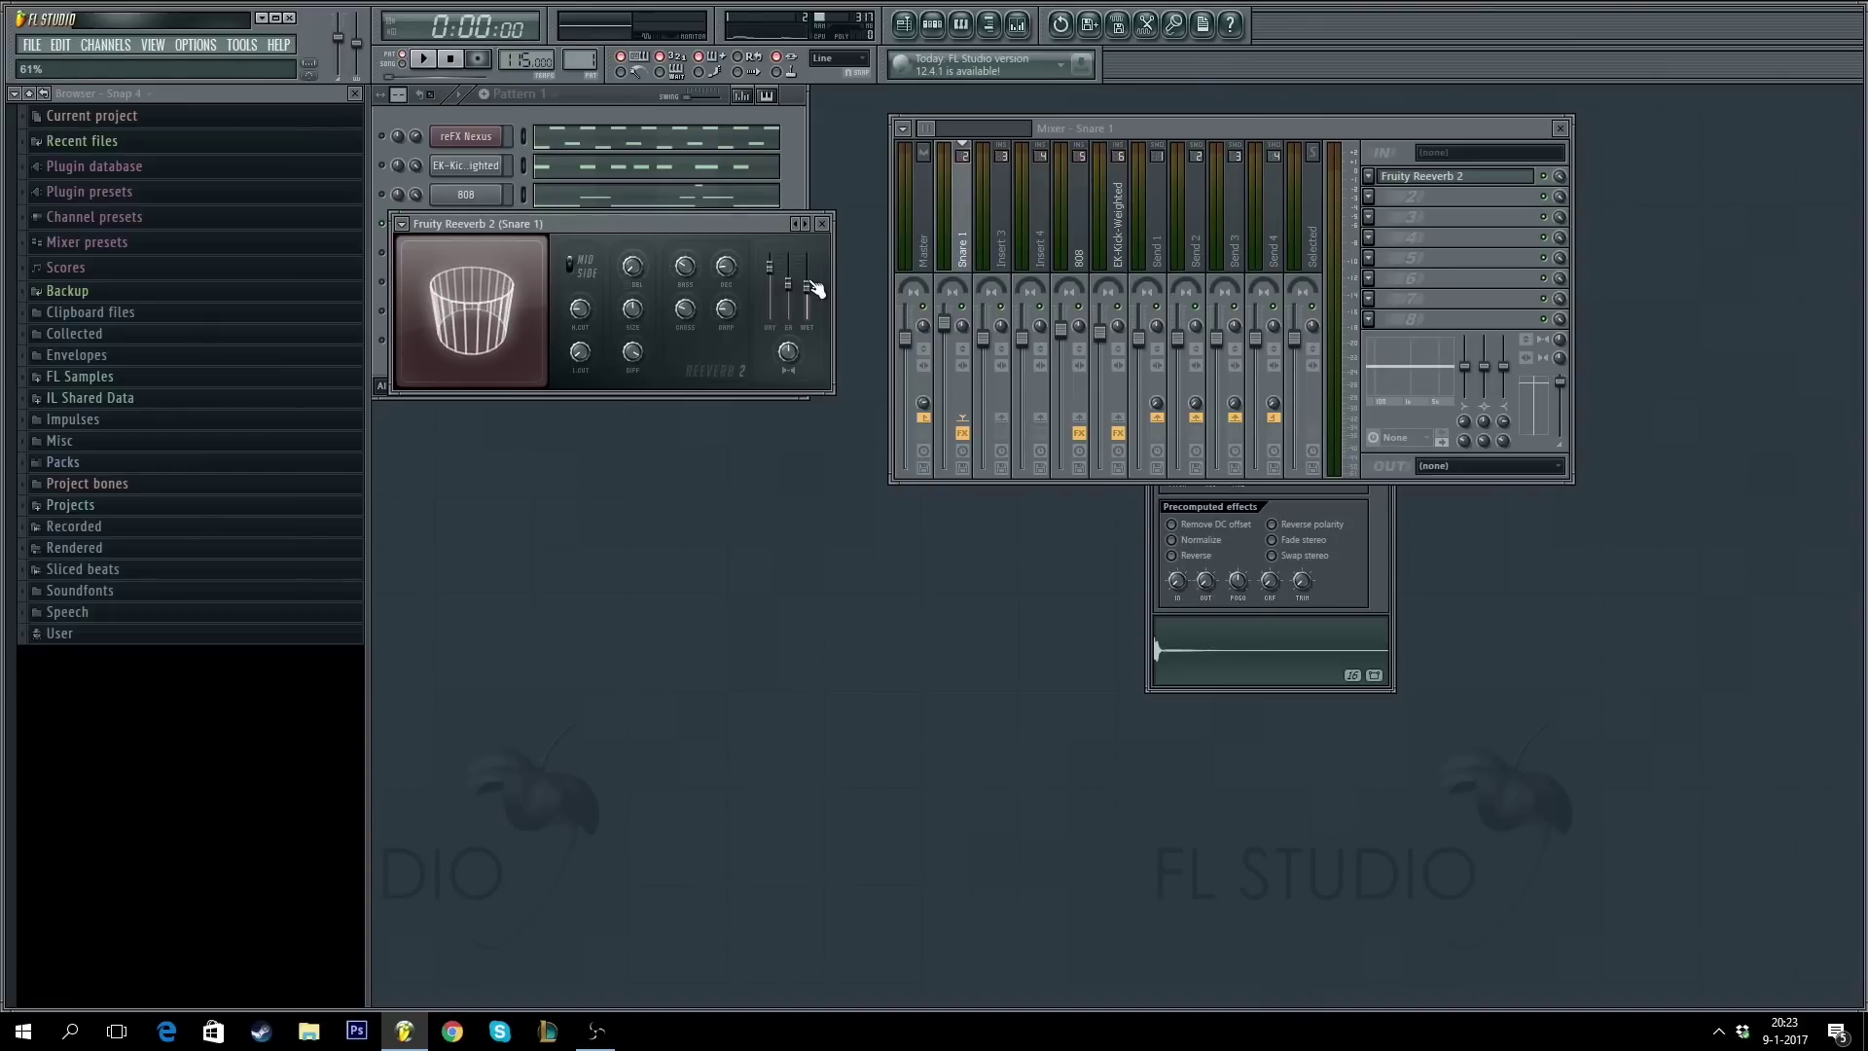
- Load Soundgoodizer in the second effect slot of the Snare 1 mixer track
left_click(1399, 197)
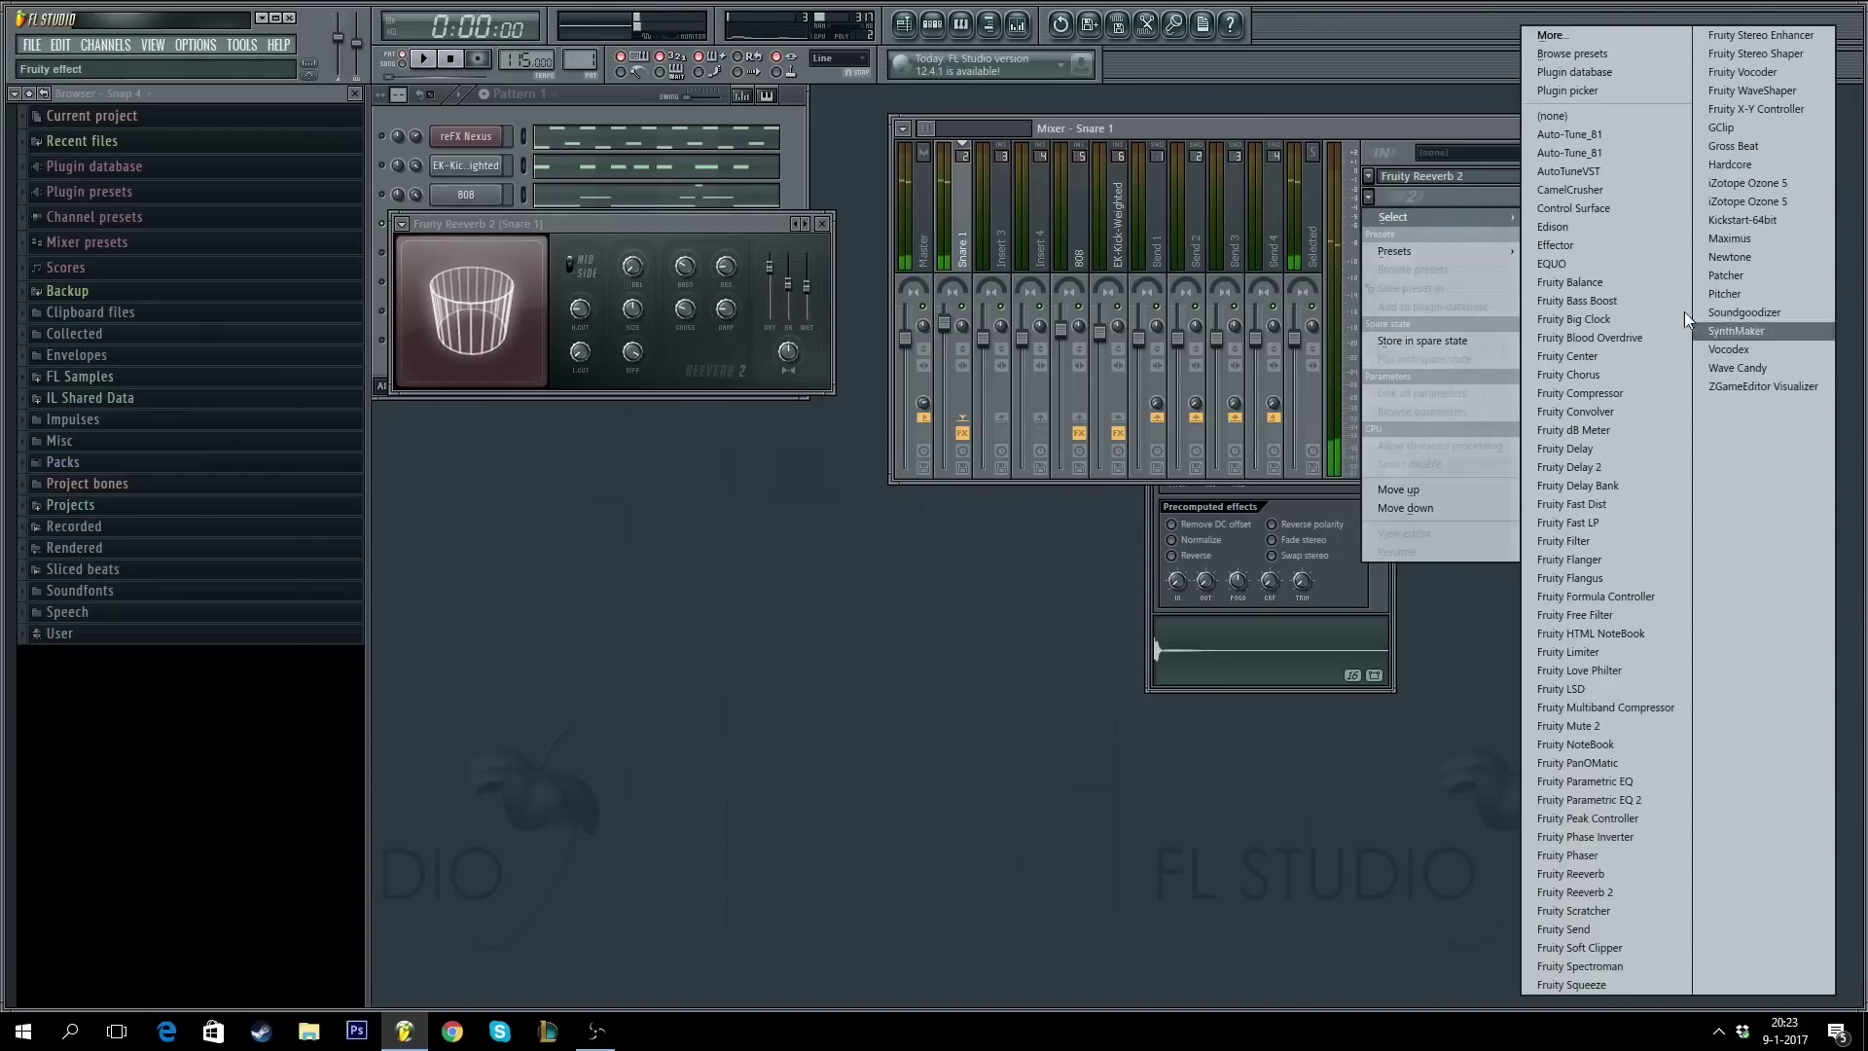
key("Escape")
key("Escape")
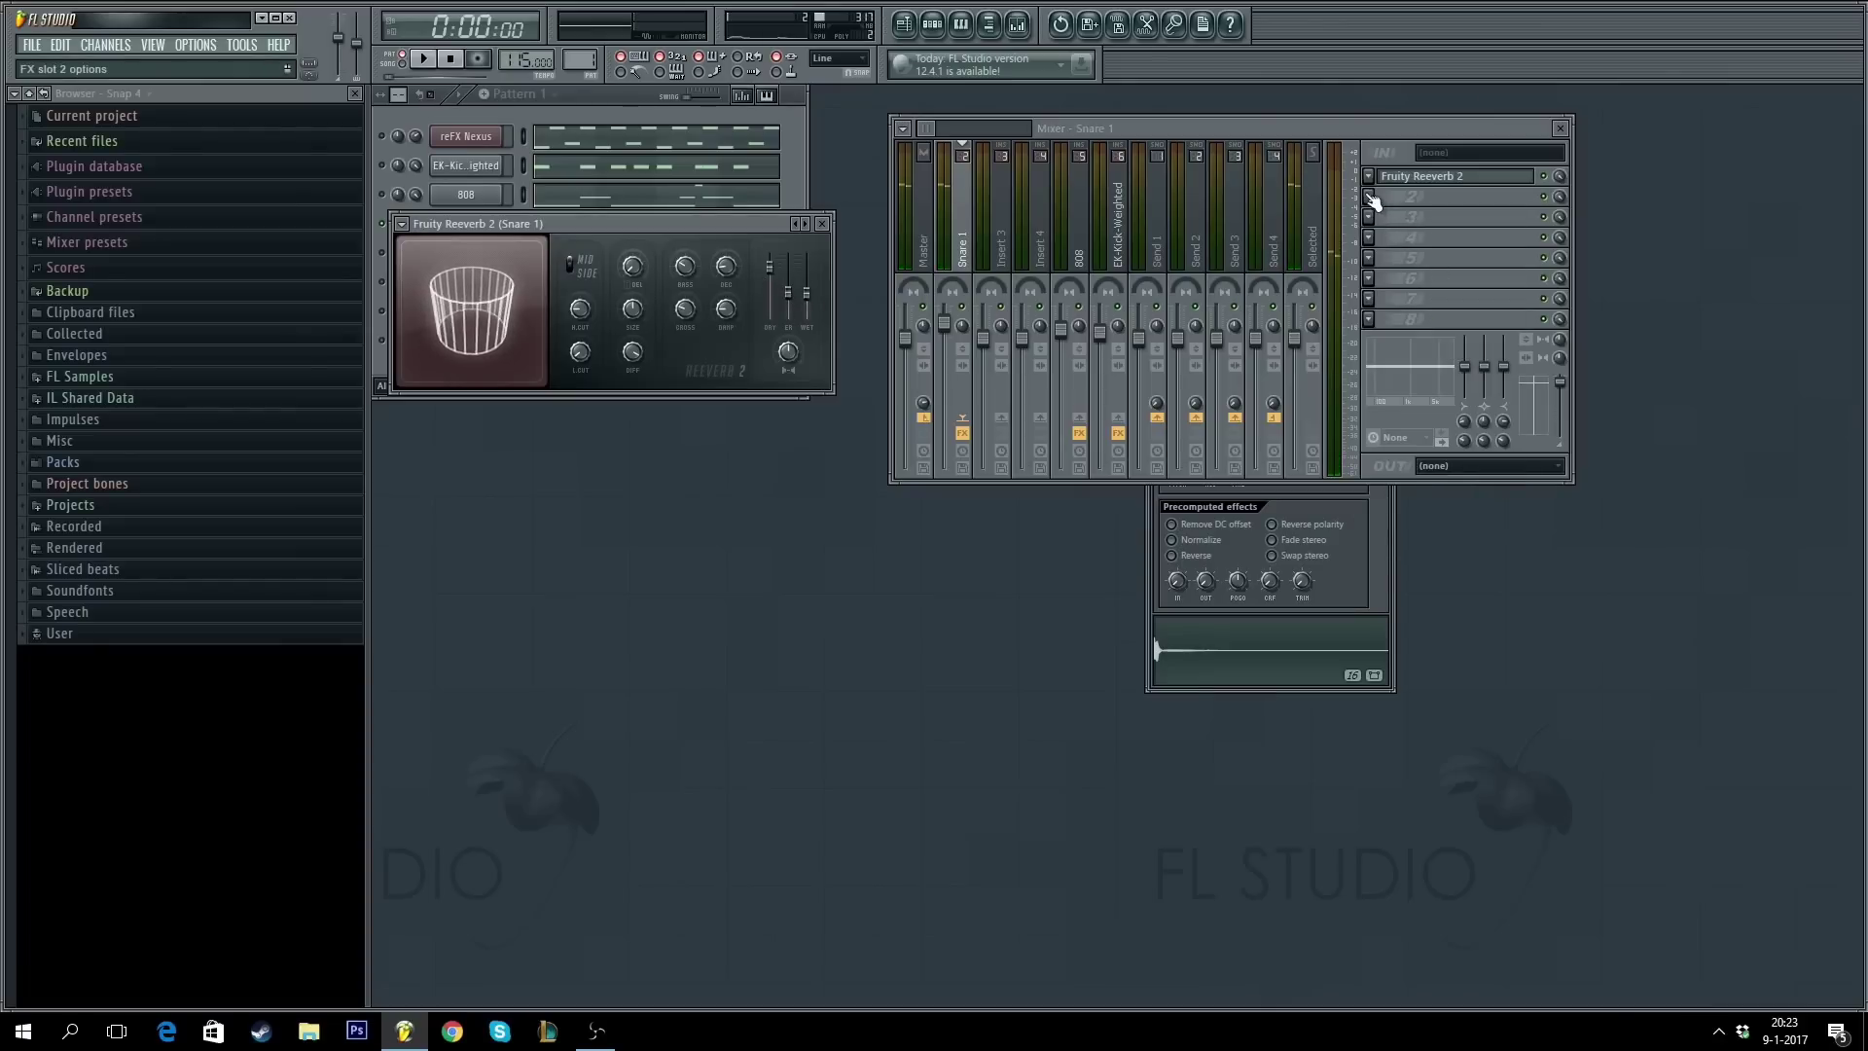
left_click(1364, 193)
left_click(1788, 313)
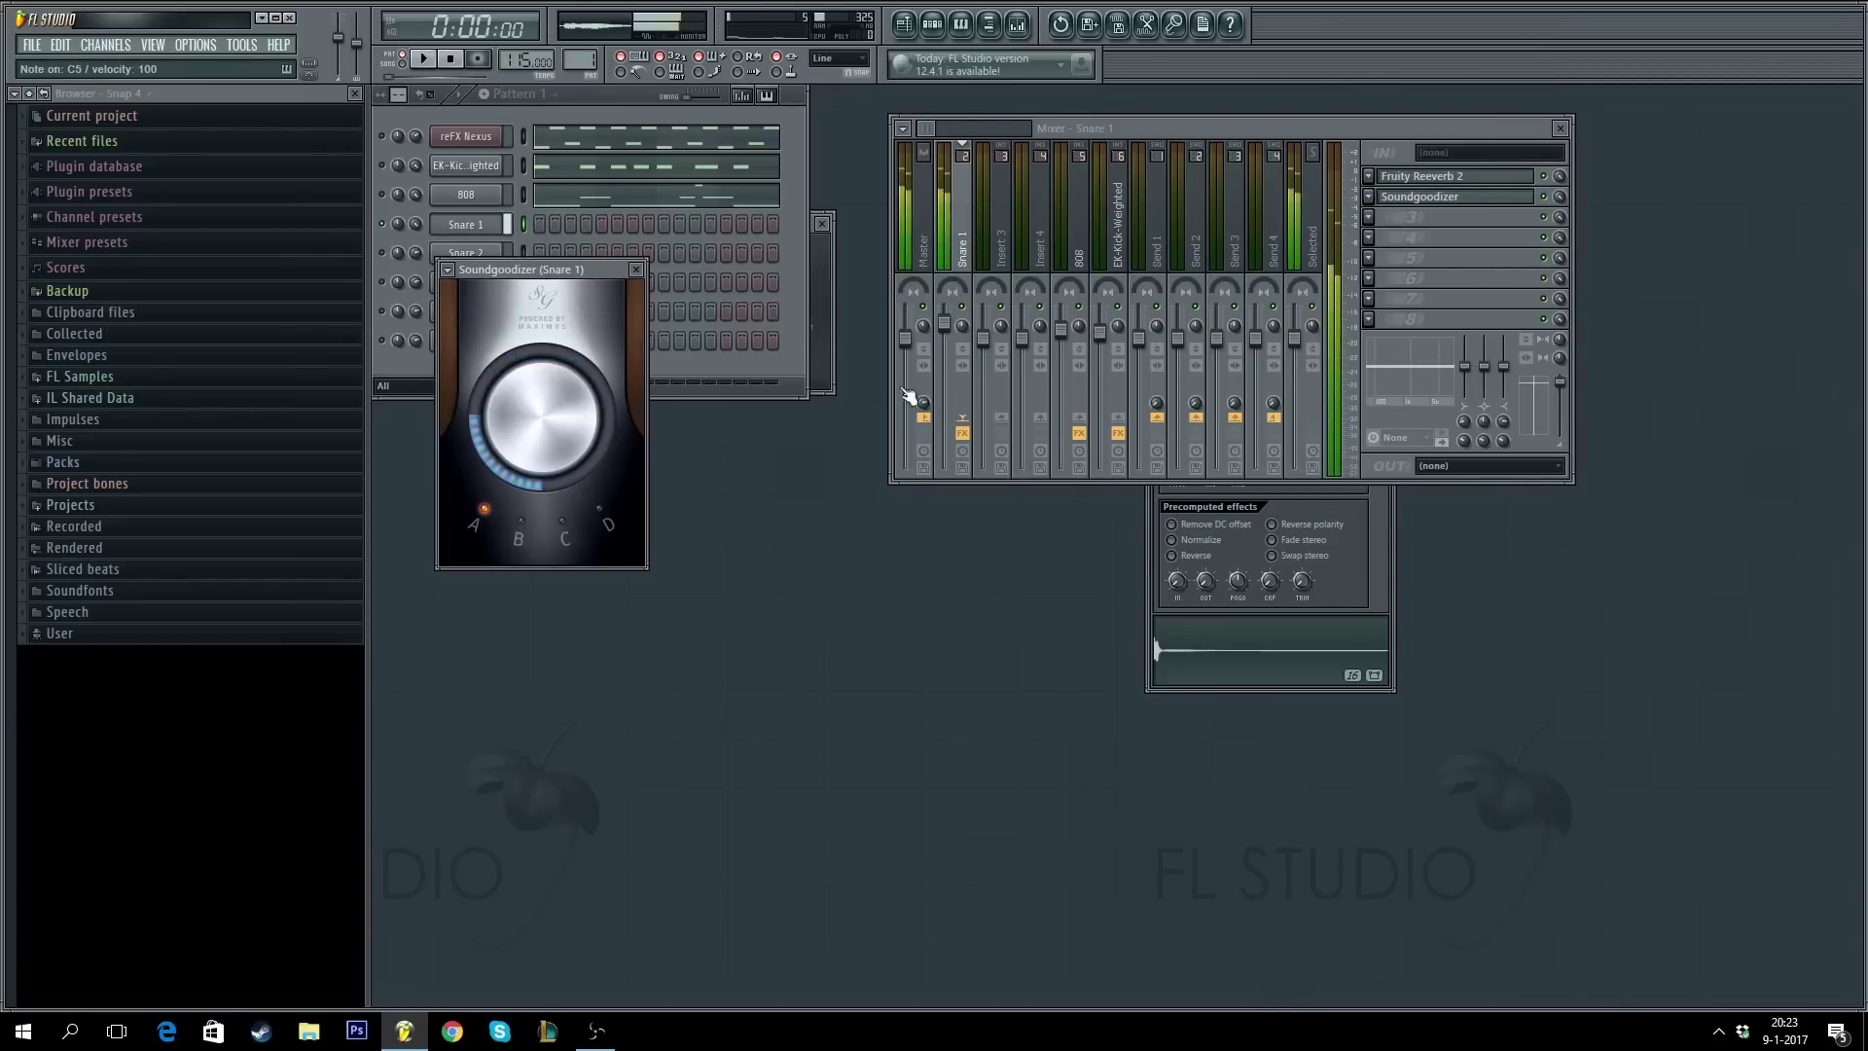
- Load Fruity Parametric EQ 2 in the third slot of the Snare 1 track, with a steep high-pass on band 1 and a slight band 6 boost
left_click(1368, 217)
left_click(1611, 800)
left_click_drag(791, 471, 791, 463)
scroll(944, 371, "down", 4)
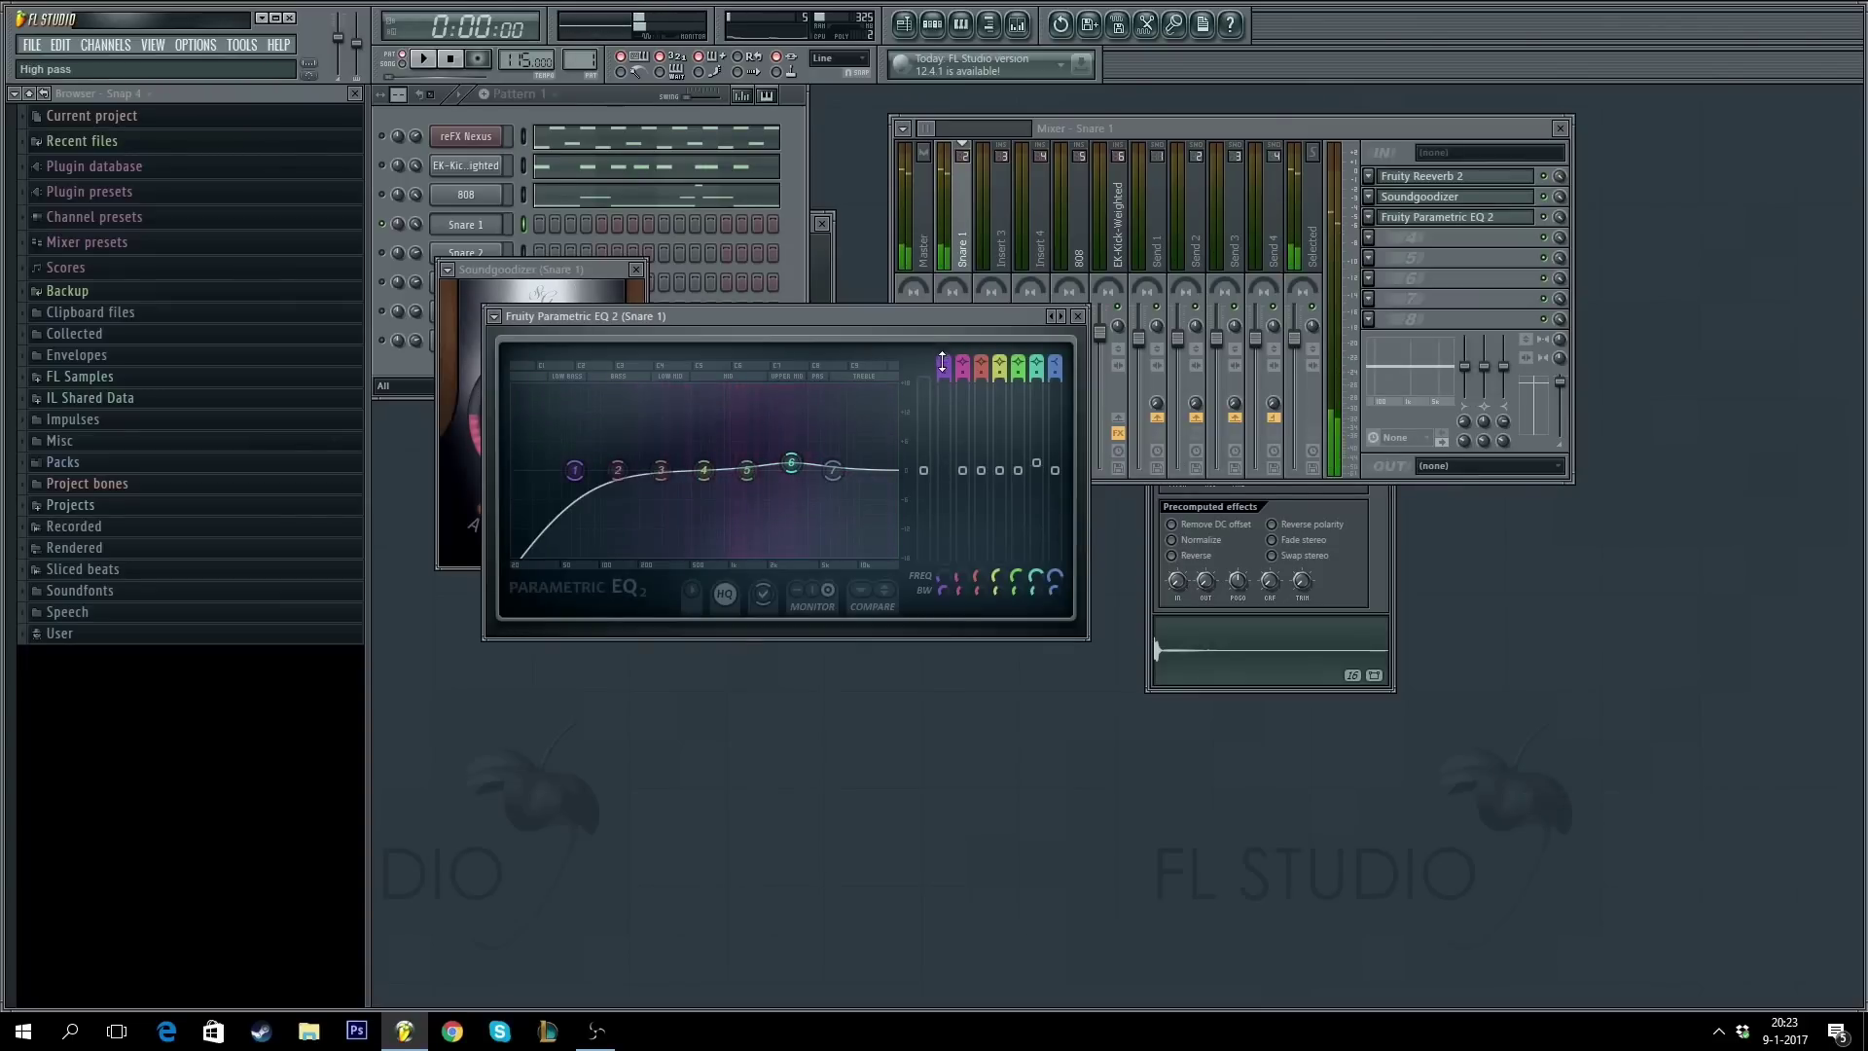
mouse_move(575, 471)
left_mouse_down()
mouse_move(552, 471)
mouse_move(581, 476)
left_mouse_up()
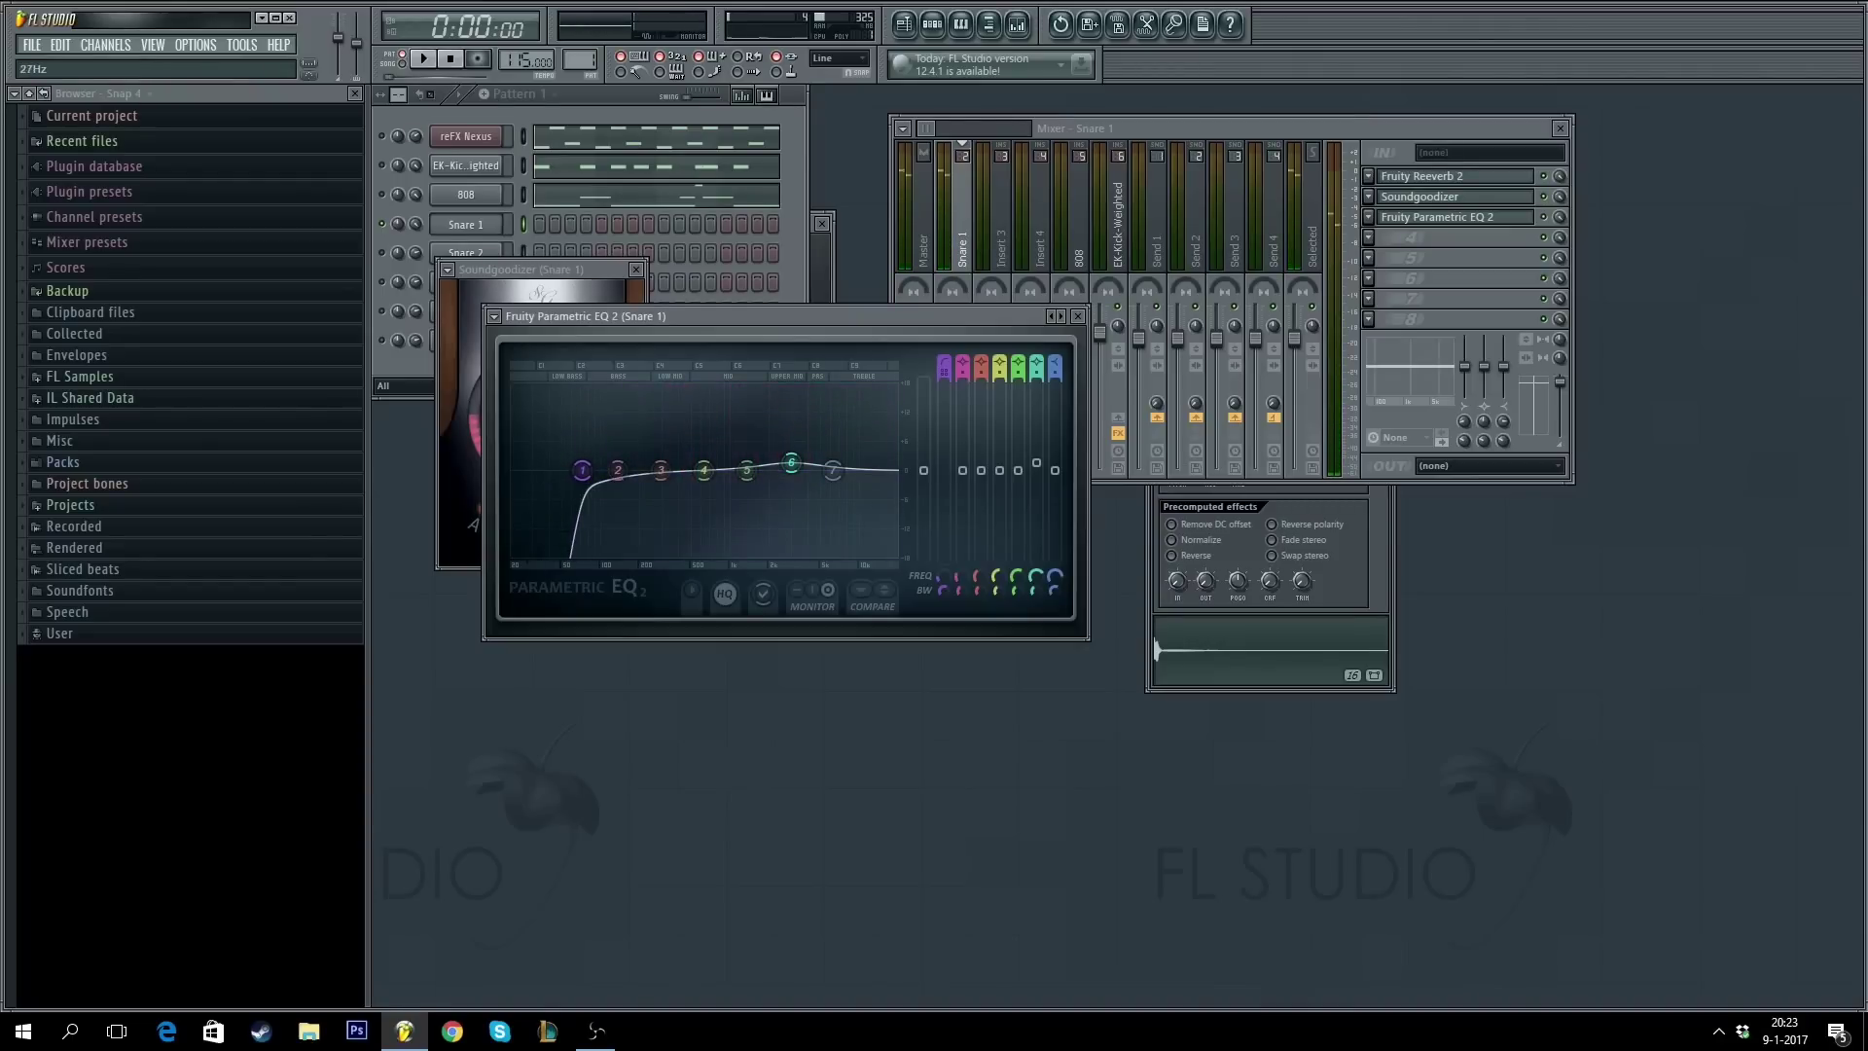
- Nudge the Snare 1 equalizer's high-pass cutoff up and boost bands 5 to 7, with band 6 near 3.3 kHz
left_click_drag(894, 325, 895, 319)
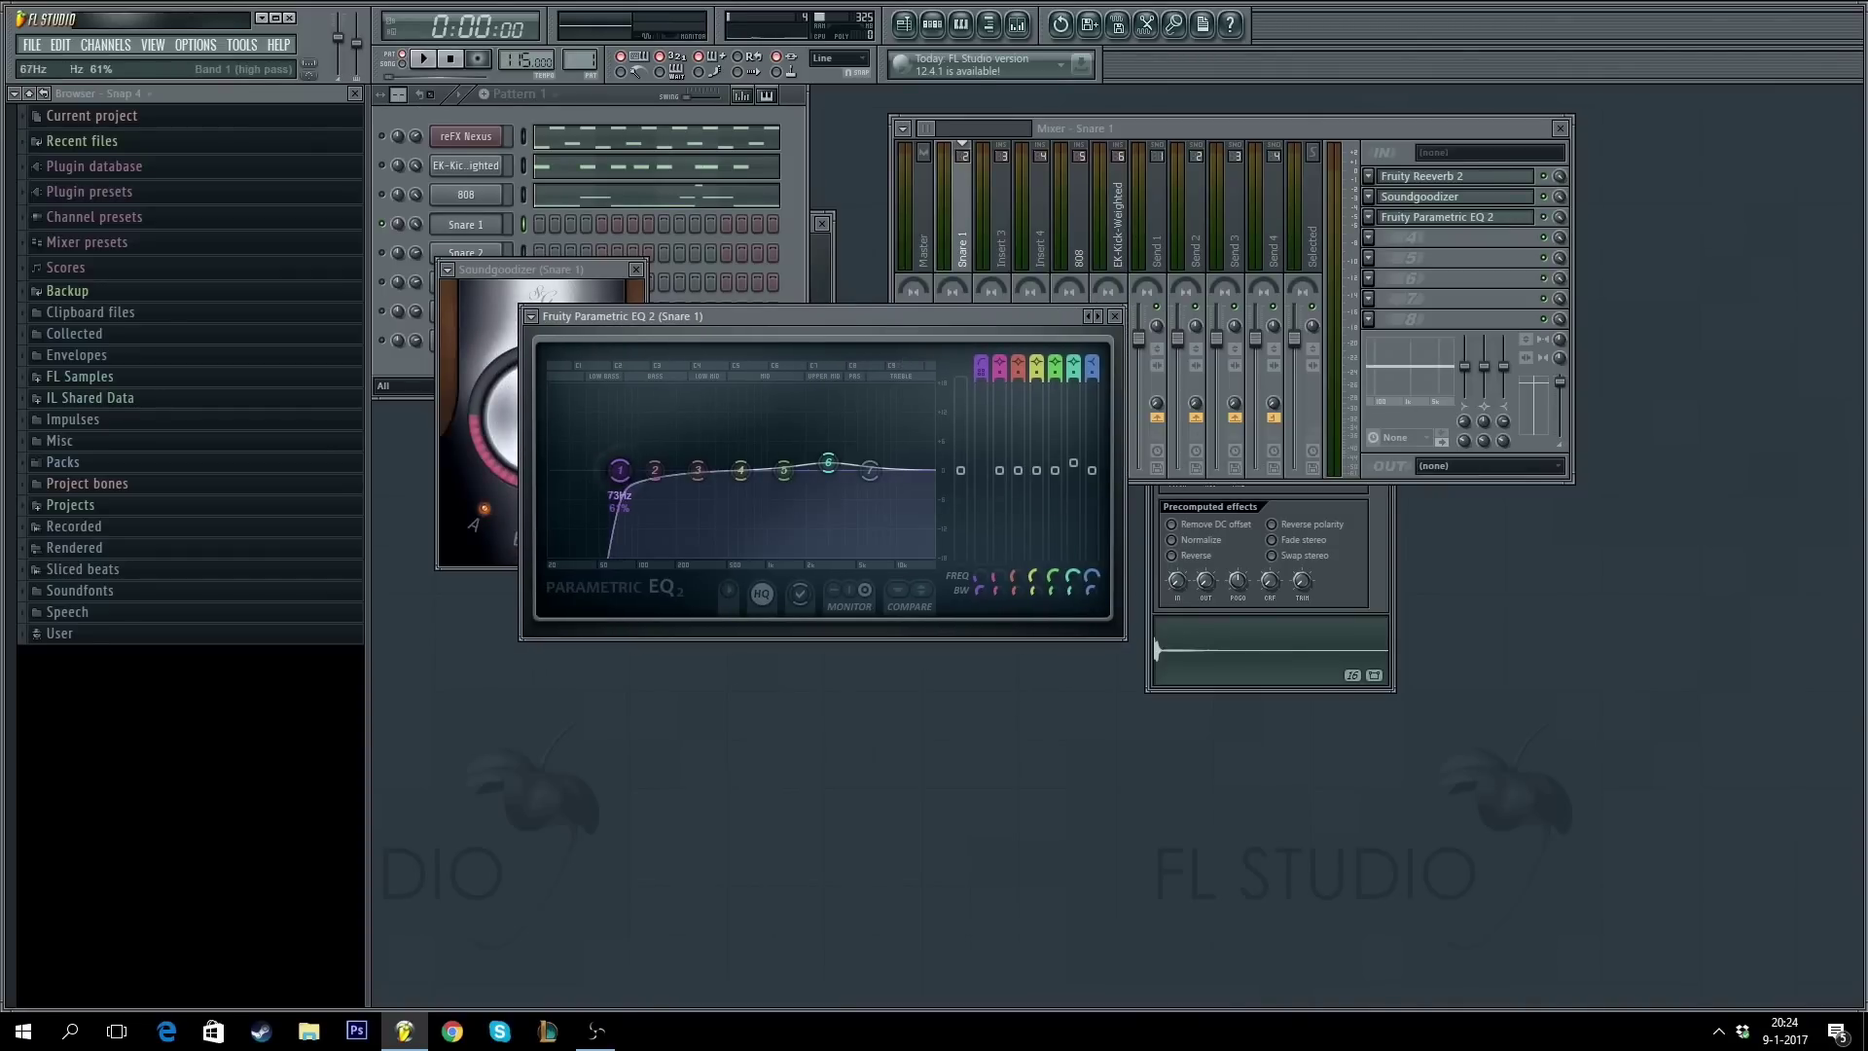
left_click_drag(618, 475, 626, 474)
key("z")
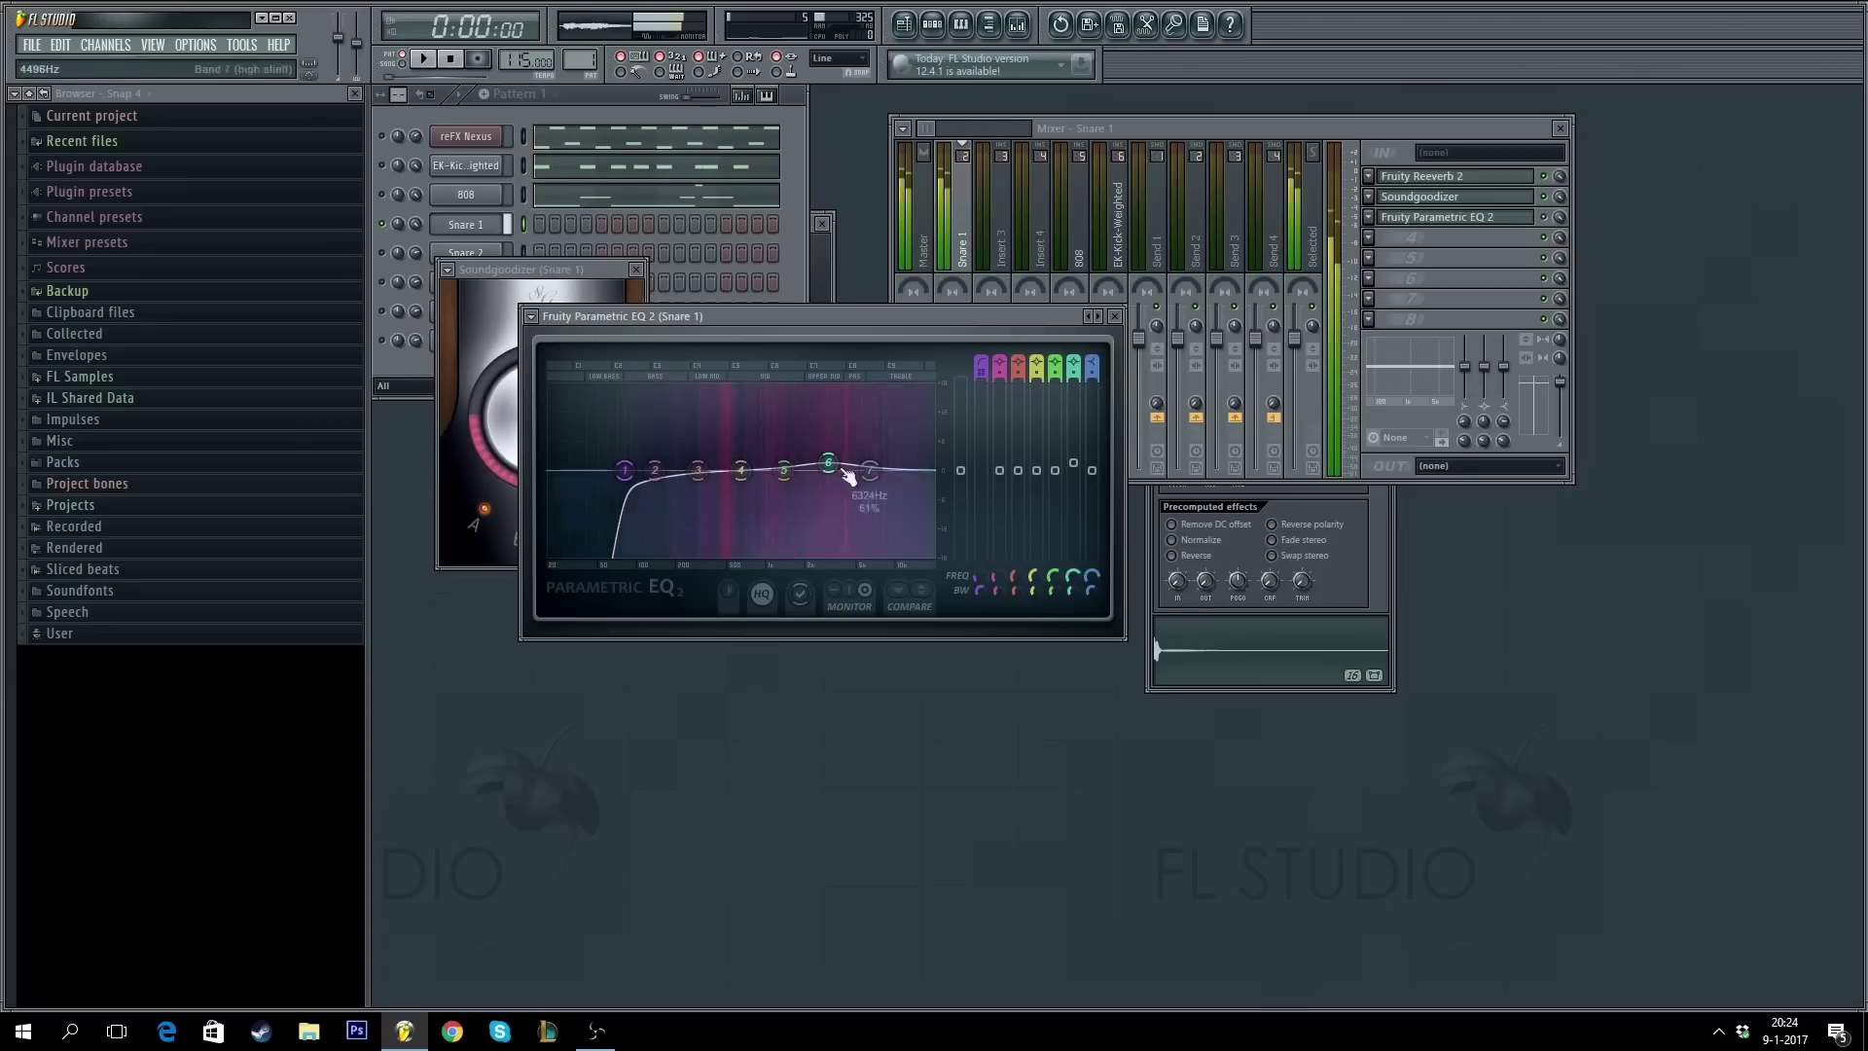
left_click_drag(783, 470, 832, 458)
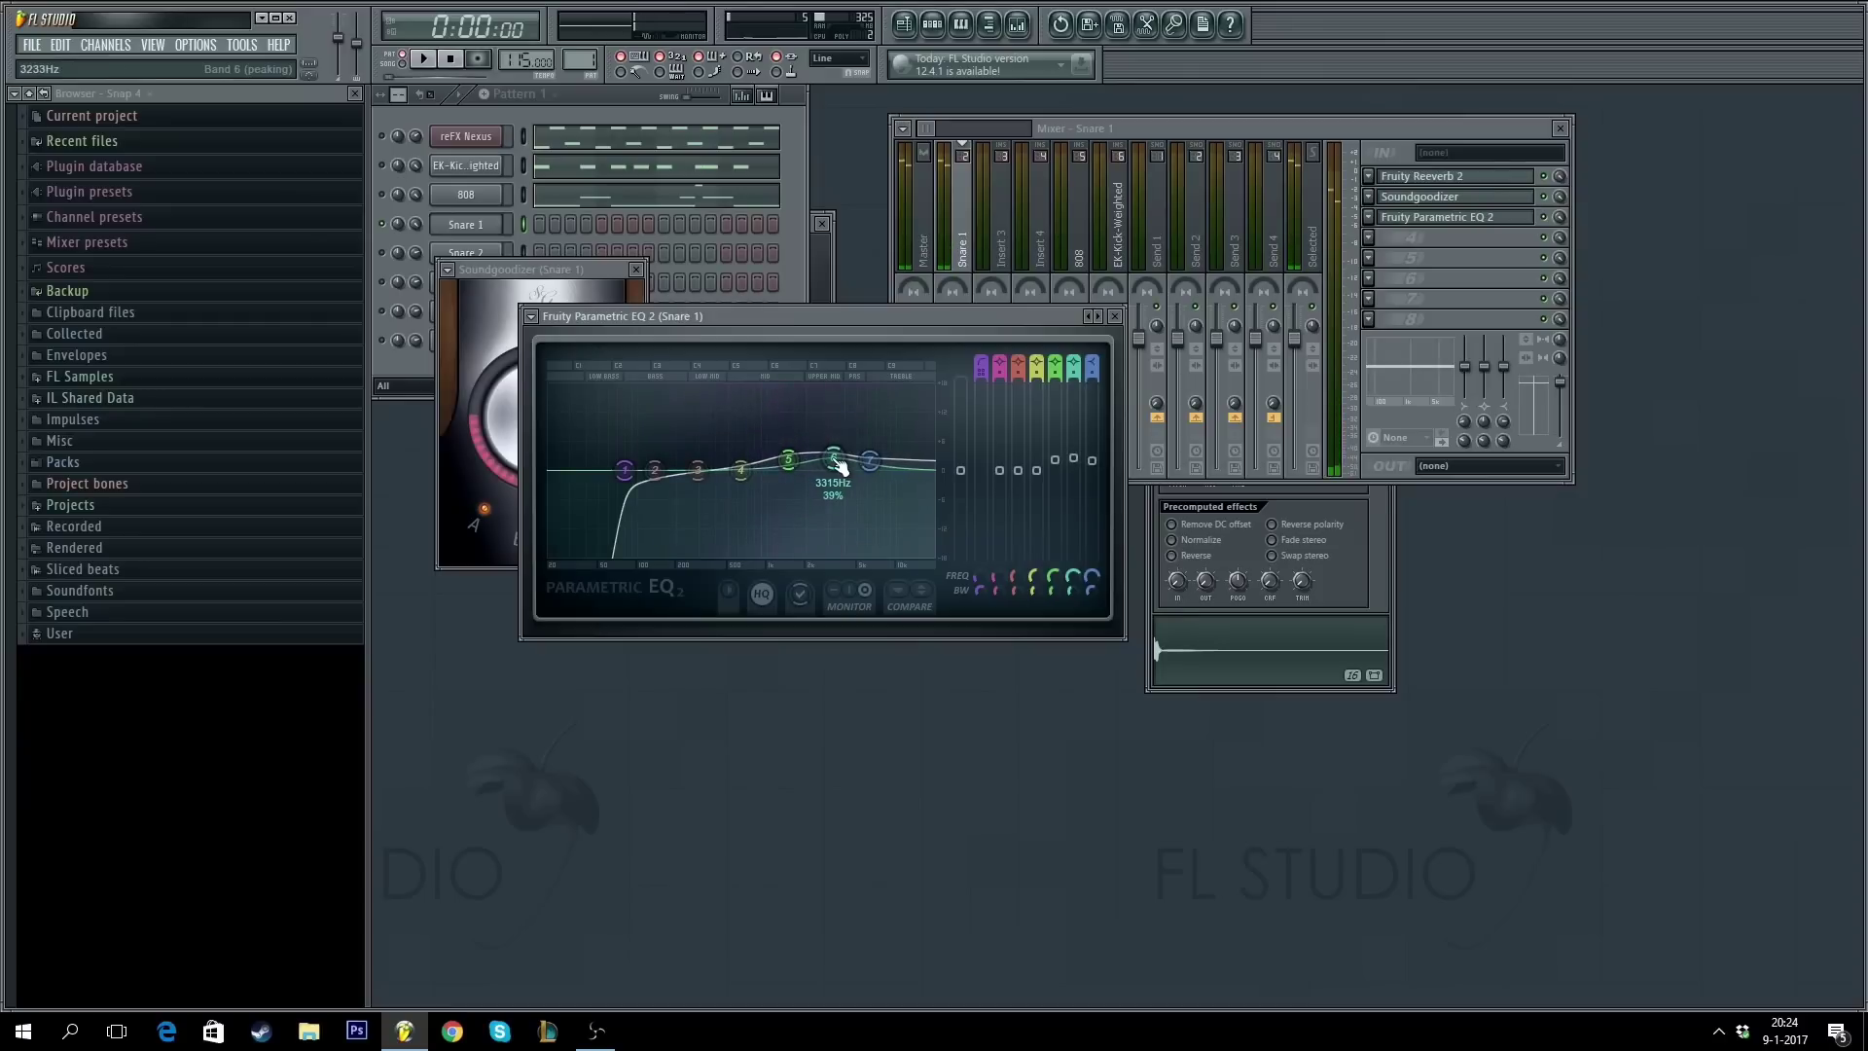
left_click(1115, 316)
key("Escape")
key("Escape")
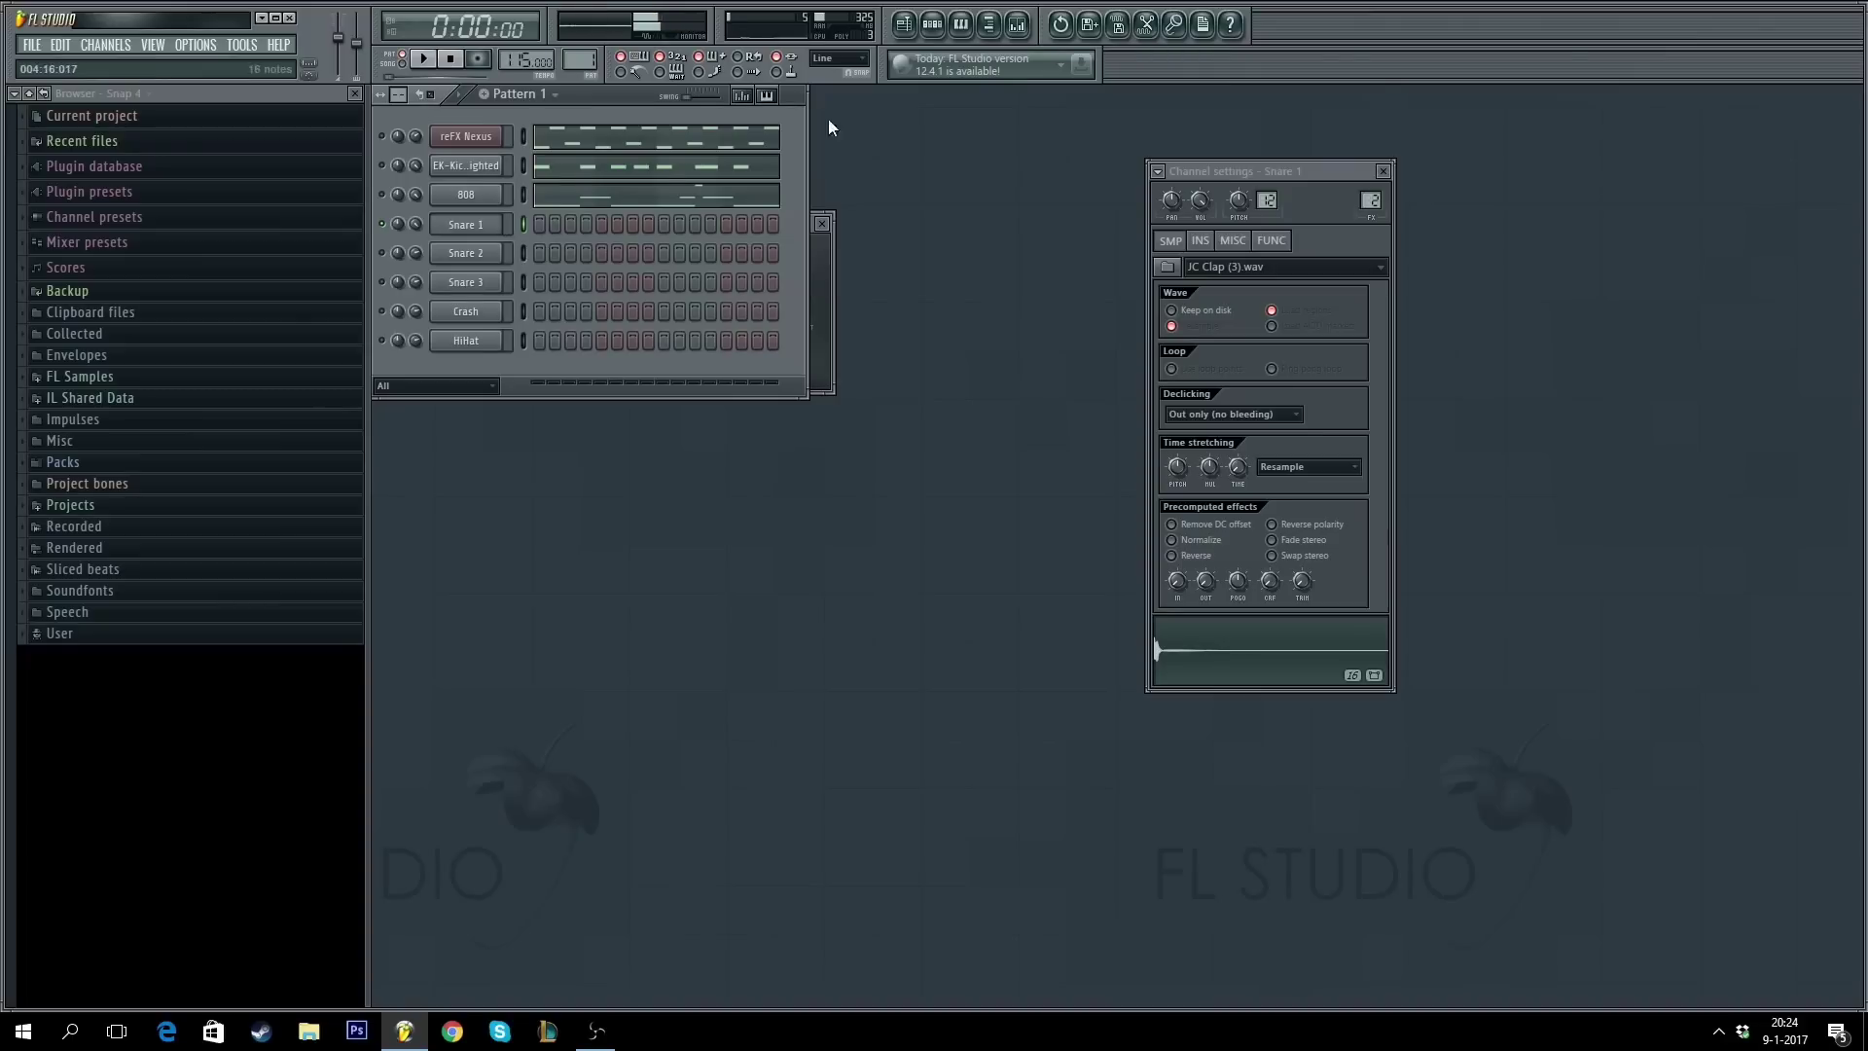
- Reopen Fruity Reeverb 2 on the Snare 1 mixer track and turn down its reverb levels
left_click(1018, 25)
left_click(1459, 177)
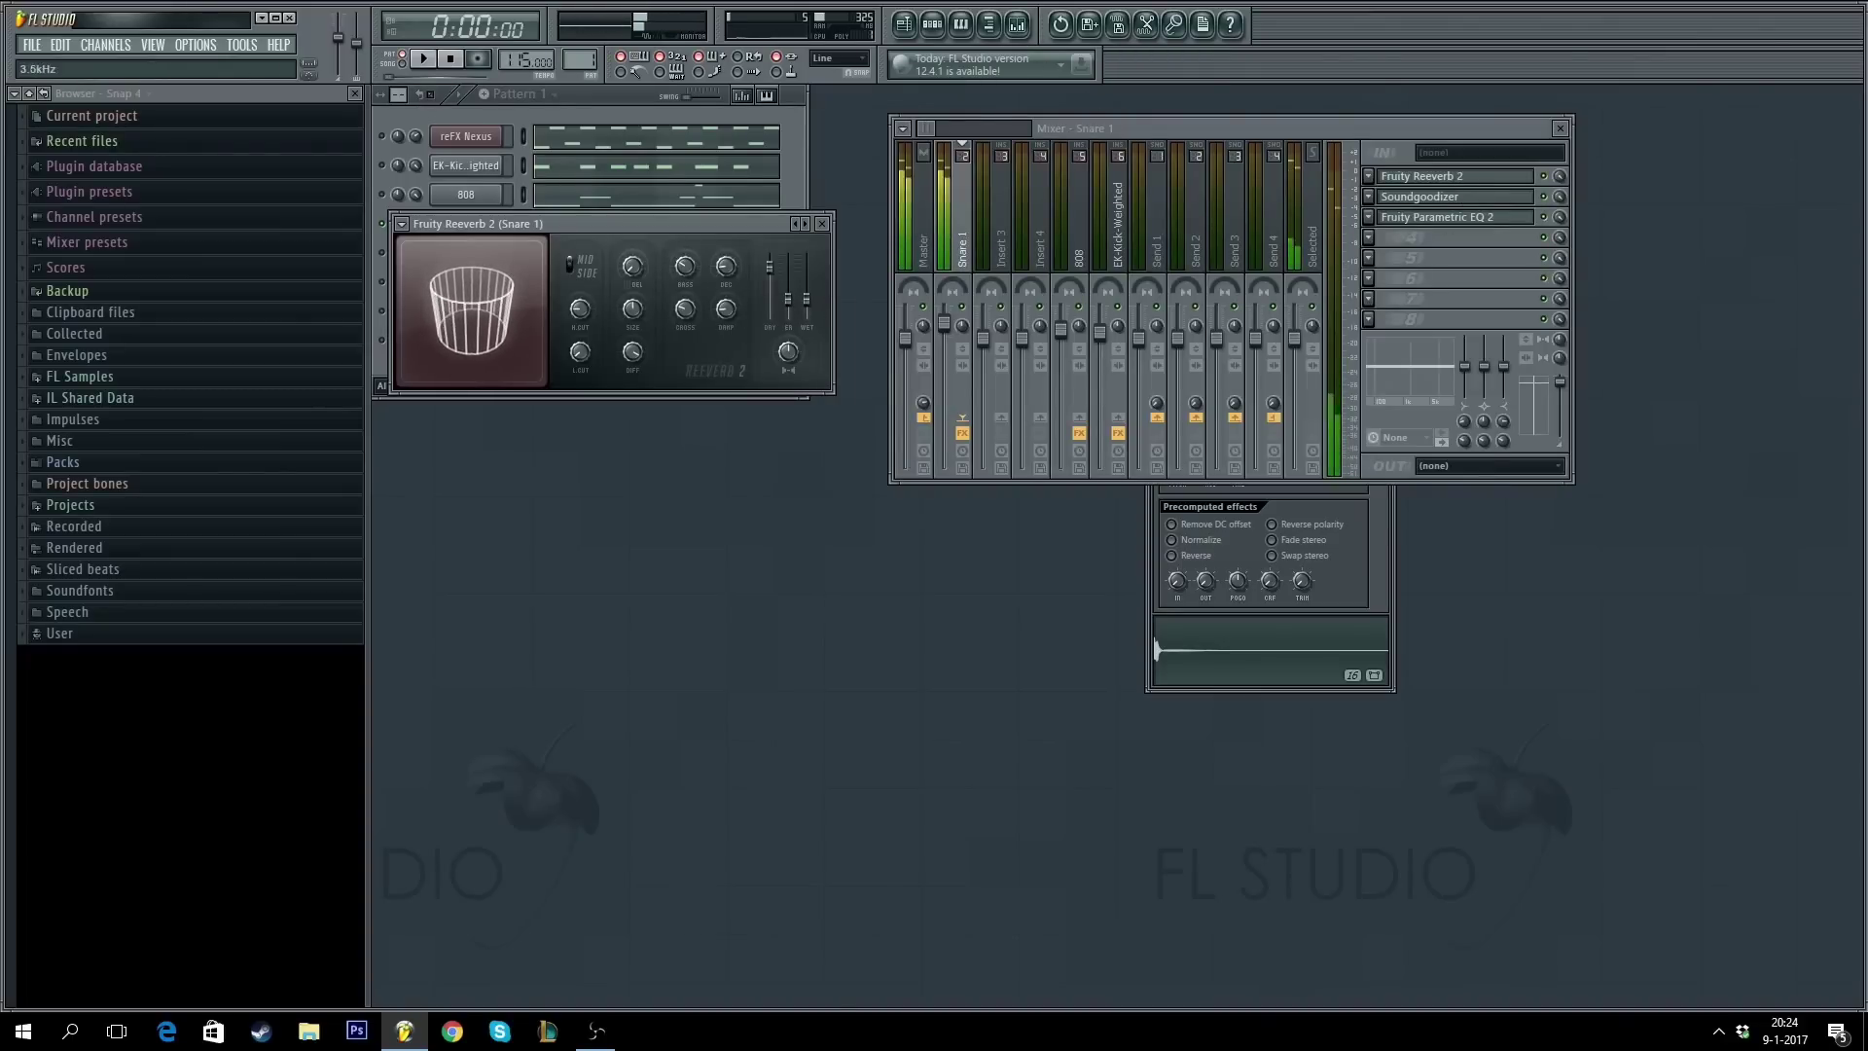
key("Escape")
key("Escape")
- Place a C5 note on the third beat of each of the four bars in Snare 1's piano roll
key("F7")
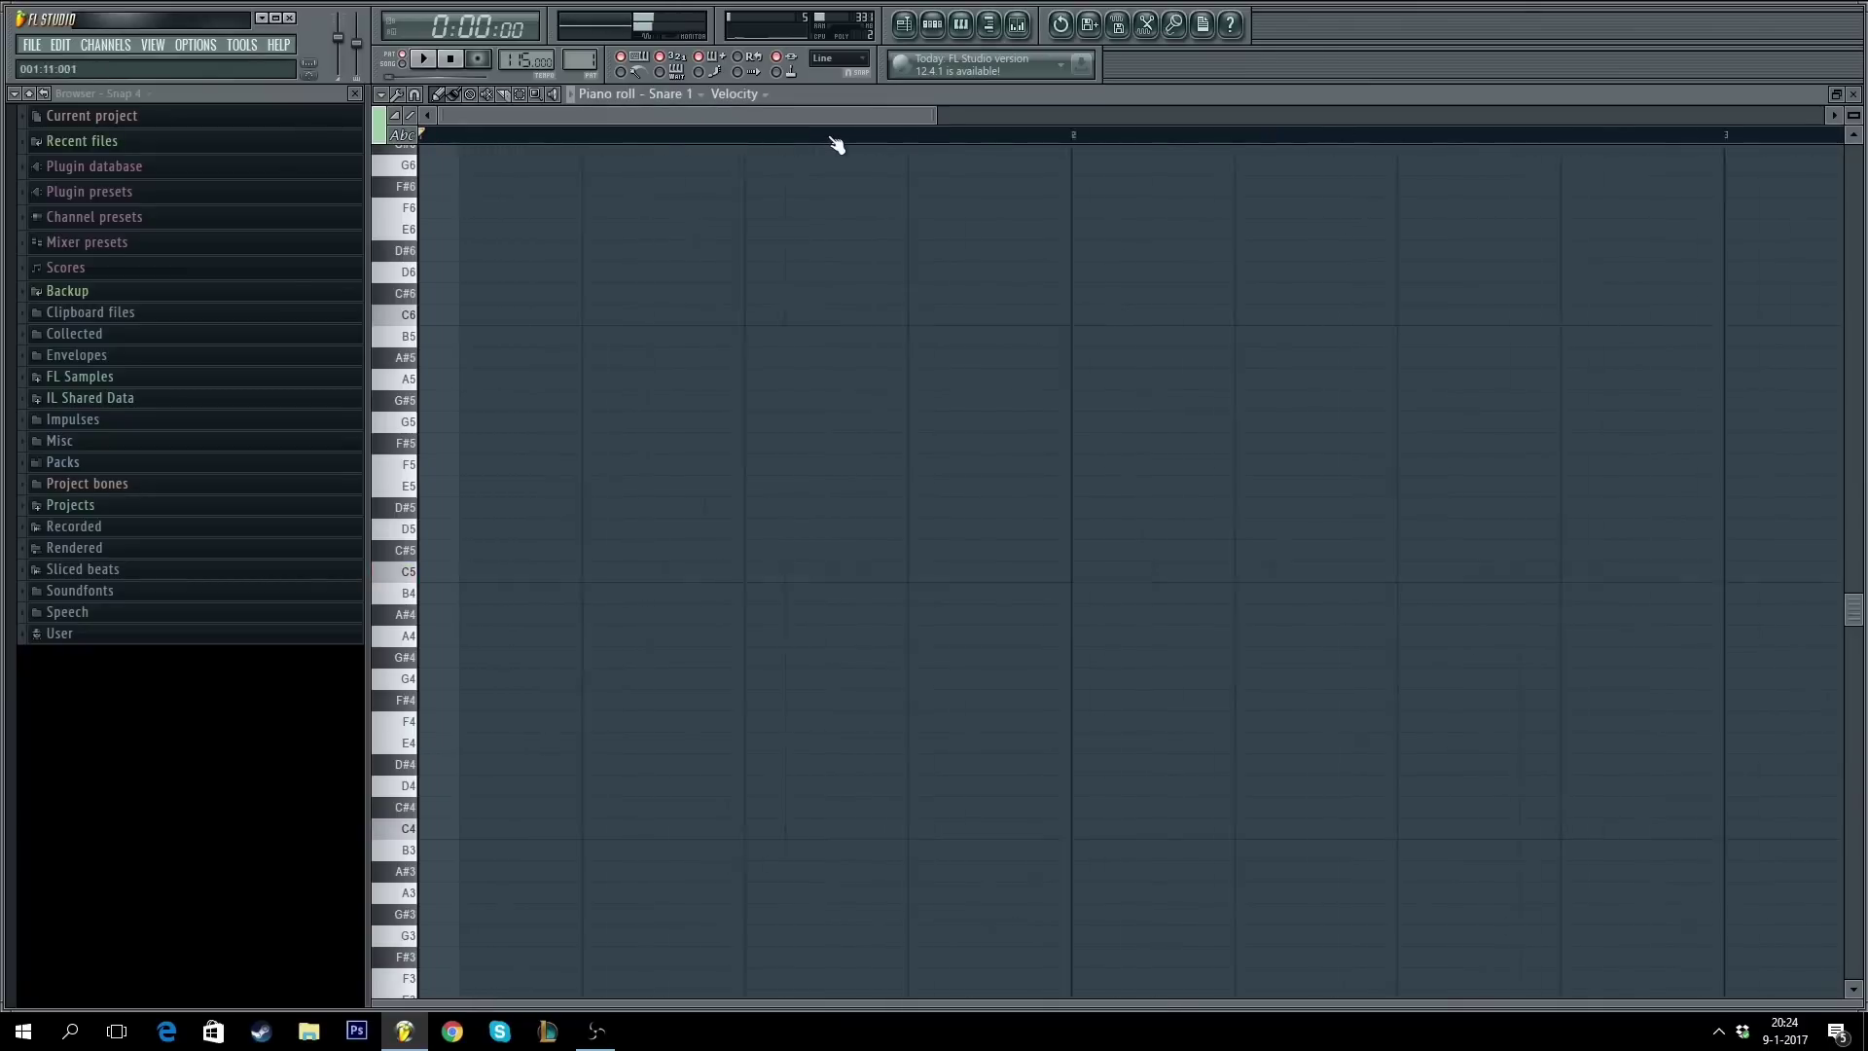
left_click(646, 579)
left_click(886, 580)
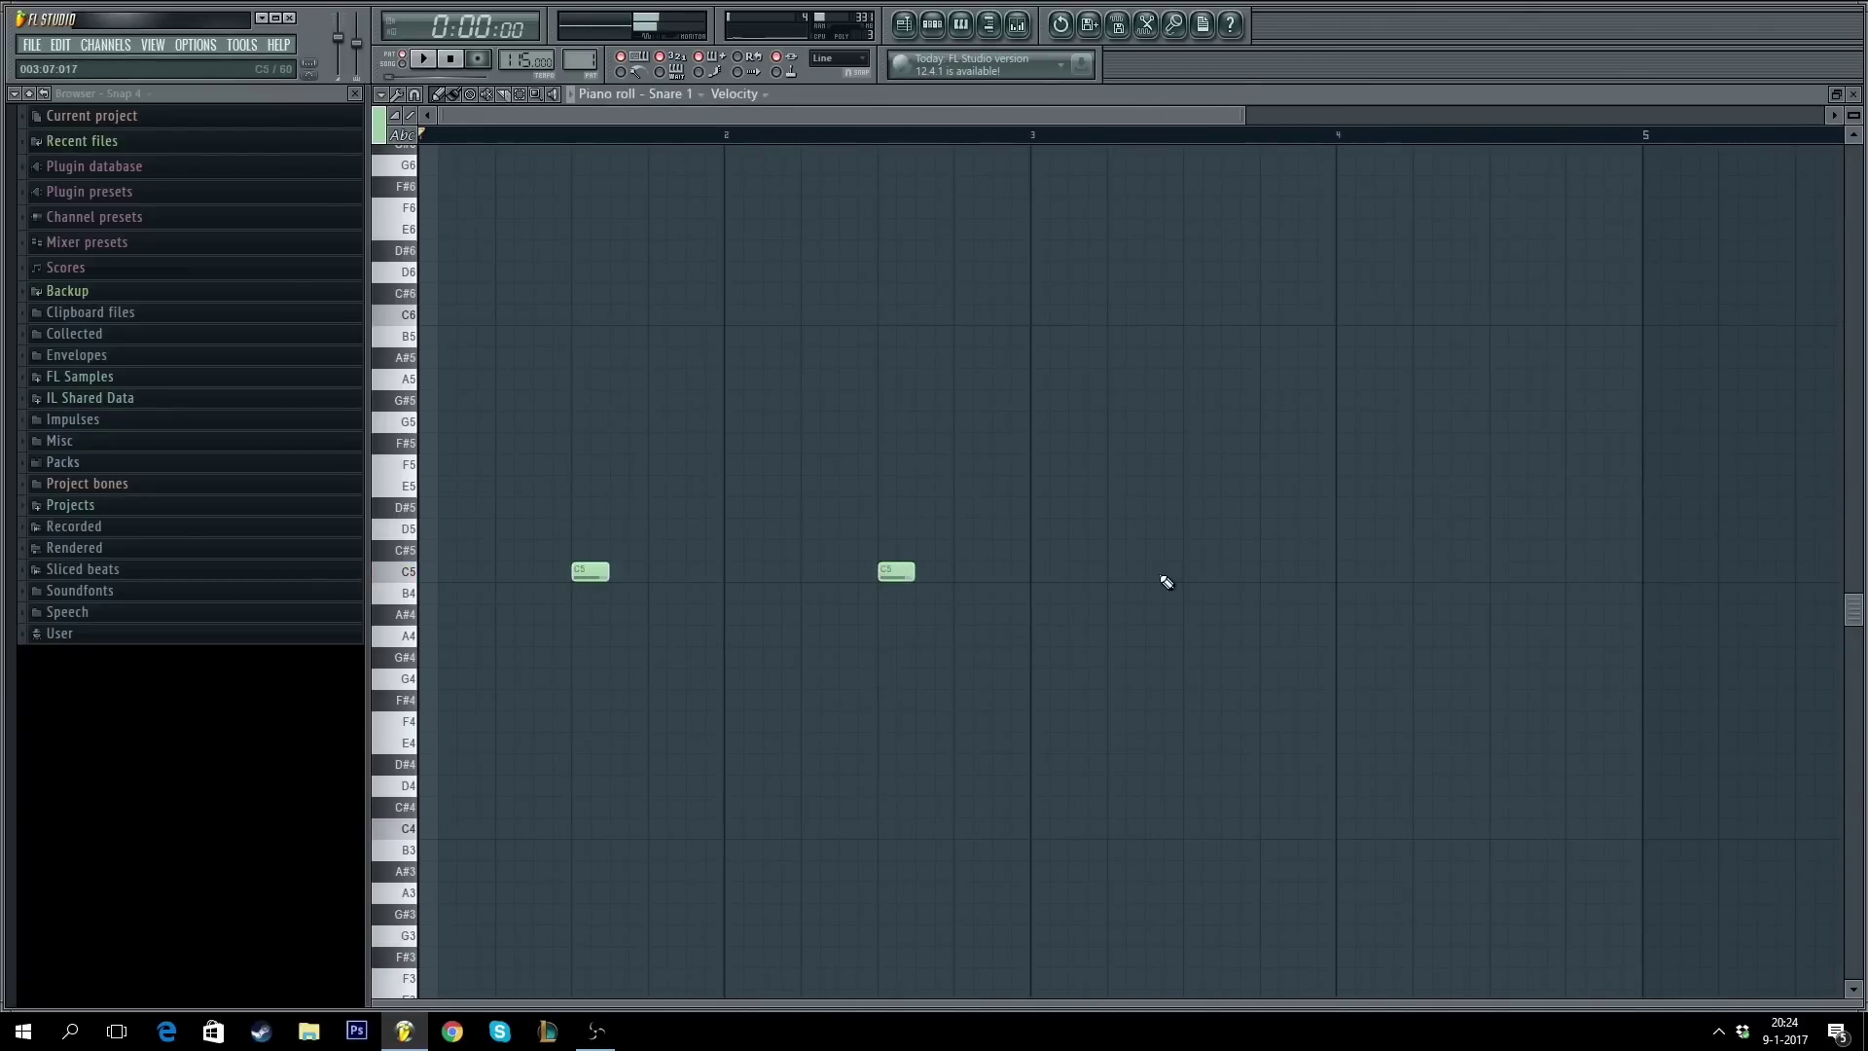
left_click(1194, 581)
left_click(1480, 574)
key("F7")
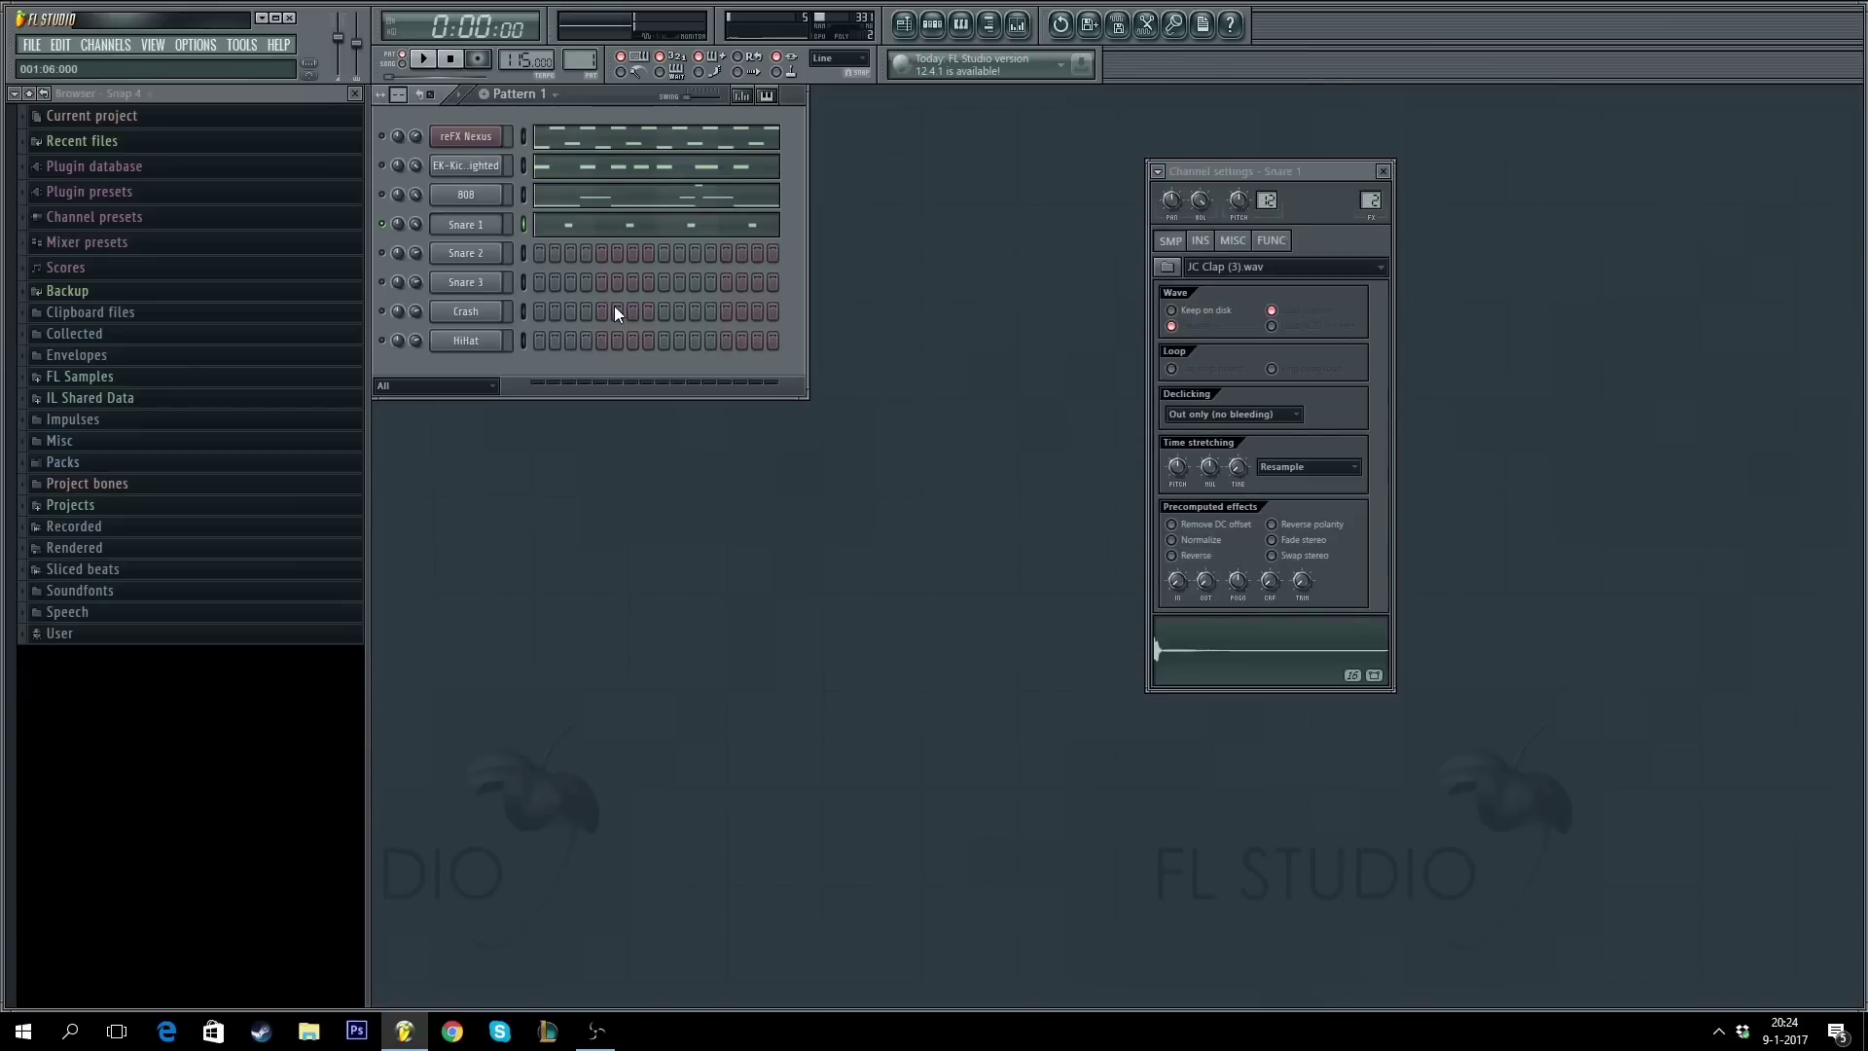
- Raise the Snare 1 mixer fader to 115% (3.3 dB) while the full pattern plays
key("space")
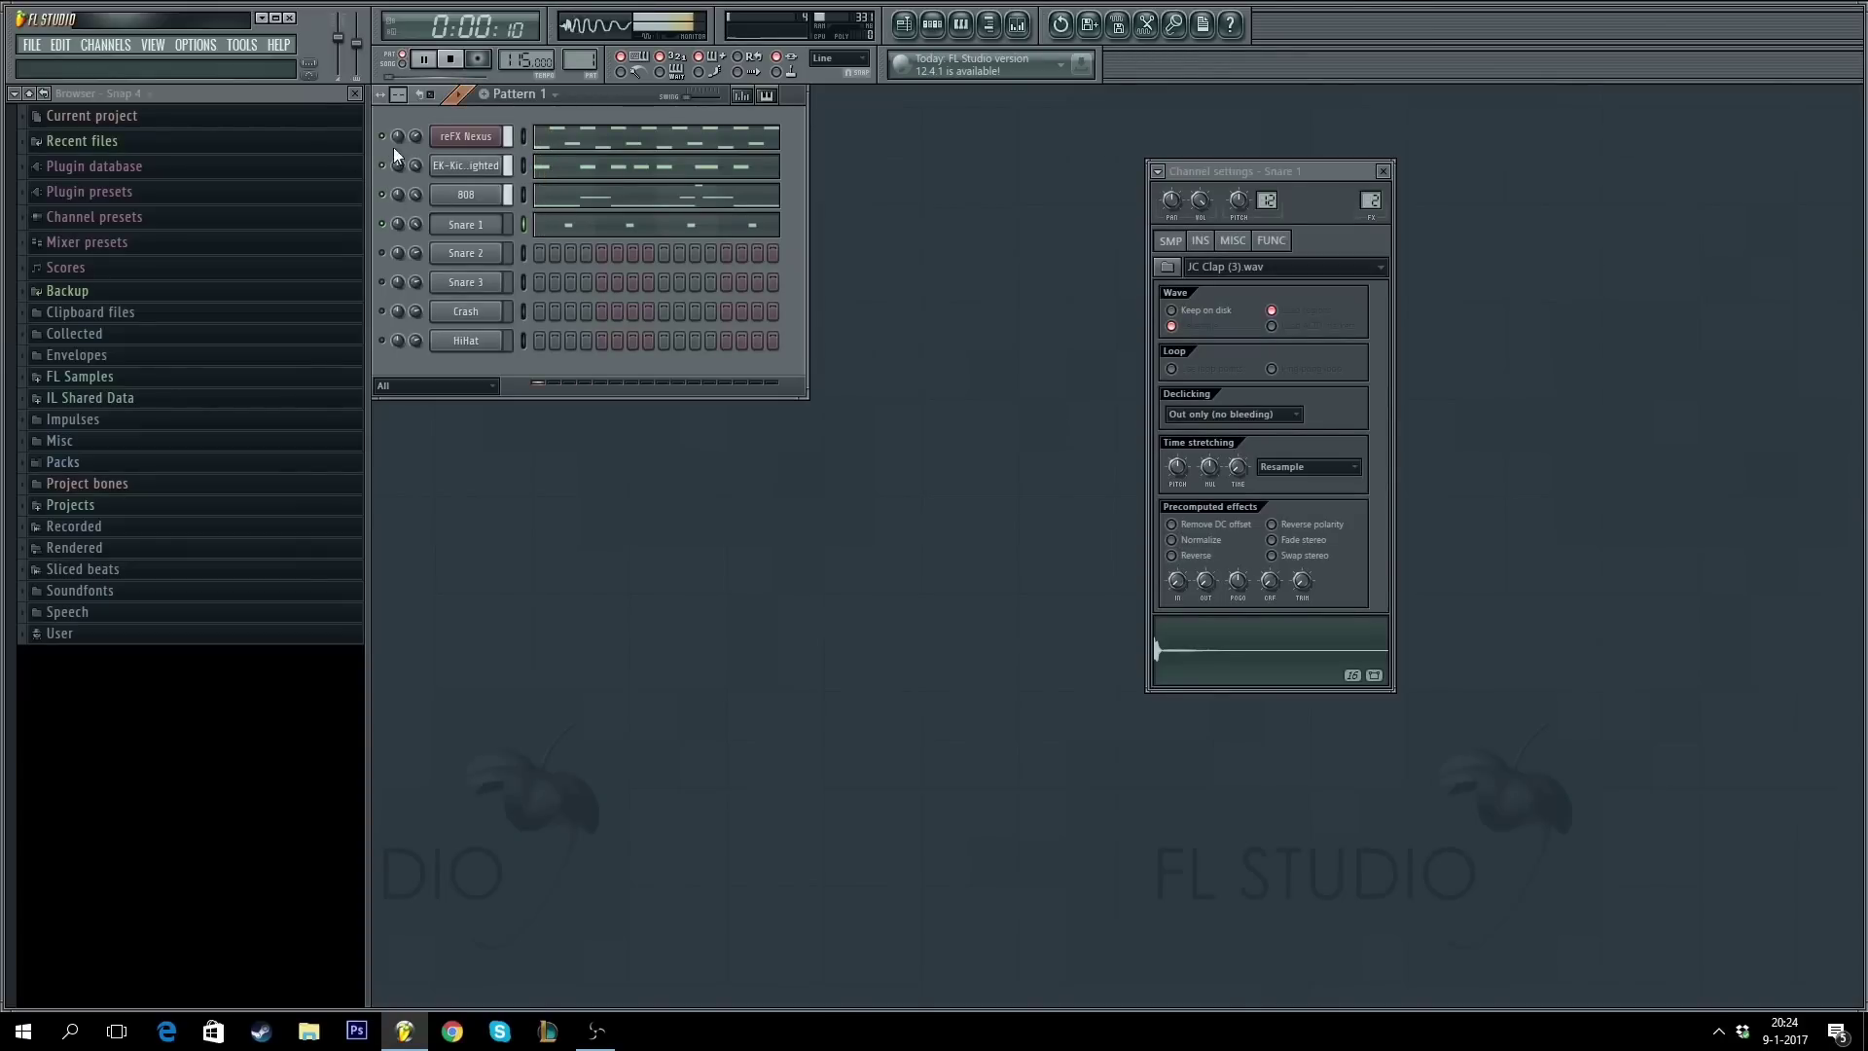
left_click(471, 228)
left_click(1019, 25)
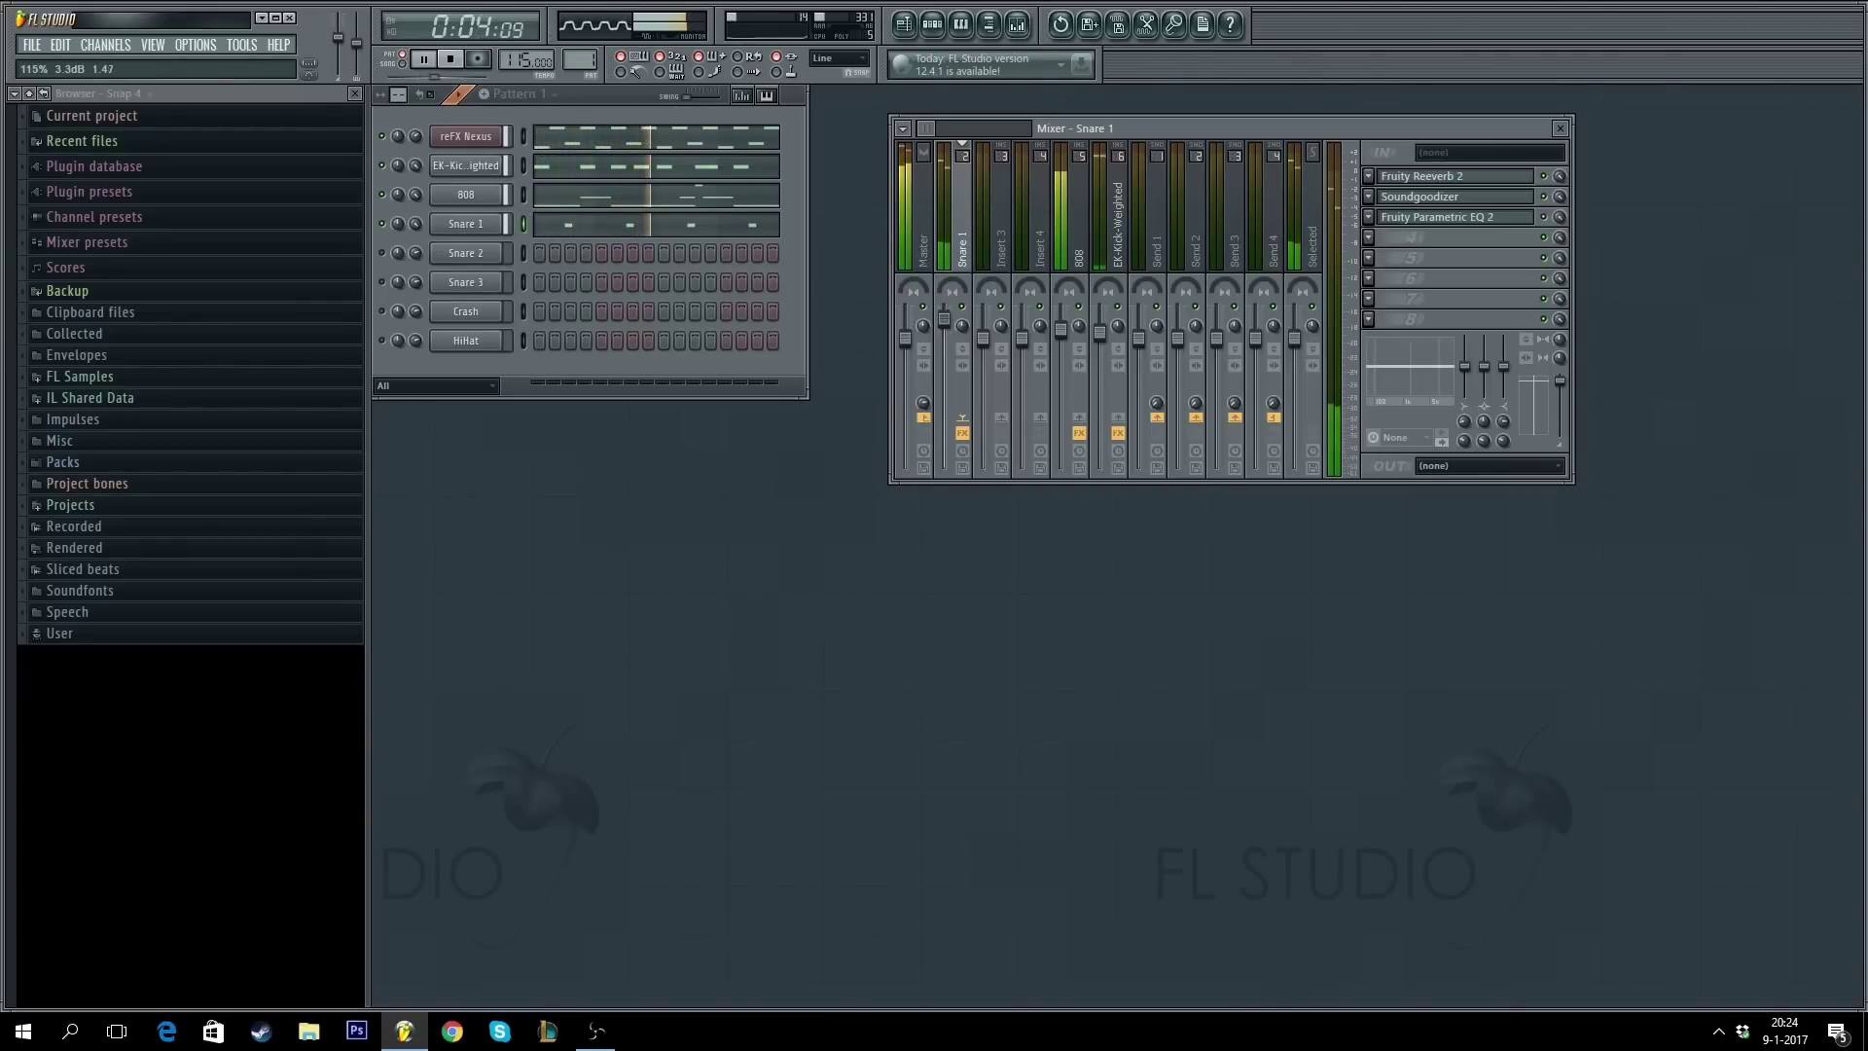
key("F9")
key("space")
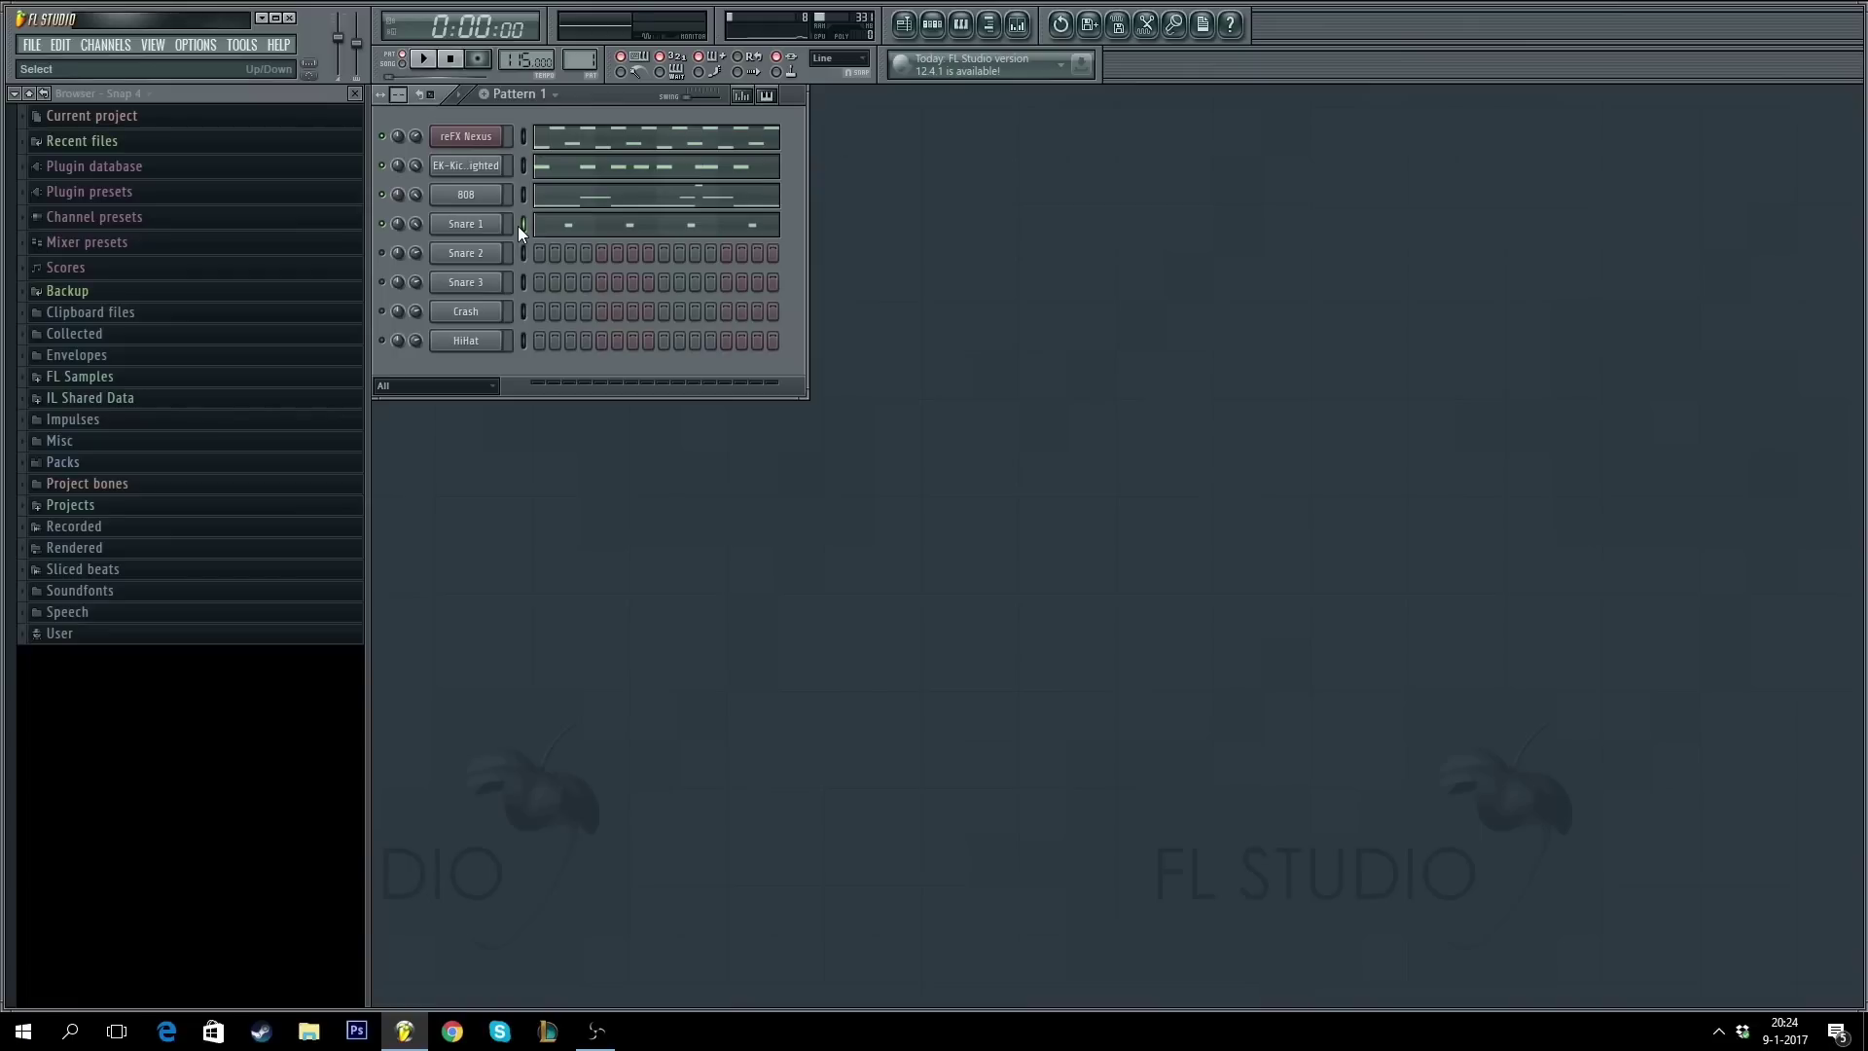
- Copy the Snare 1 notes into the Snare 2 channel and open the Snare 2 channel settings
left_click(524, 251)
key("ctrl+v")
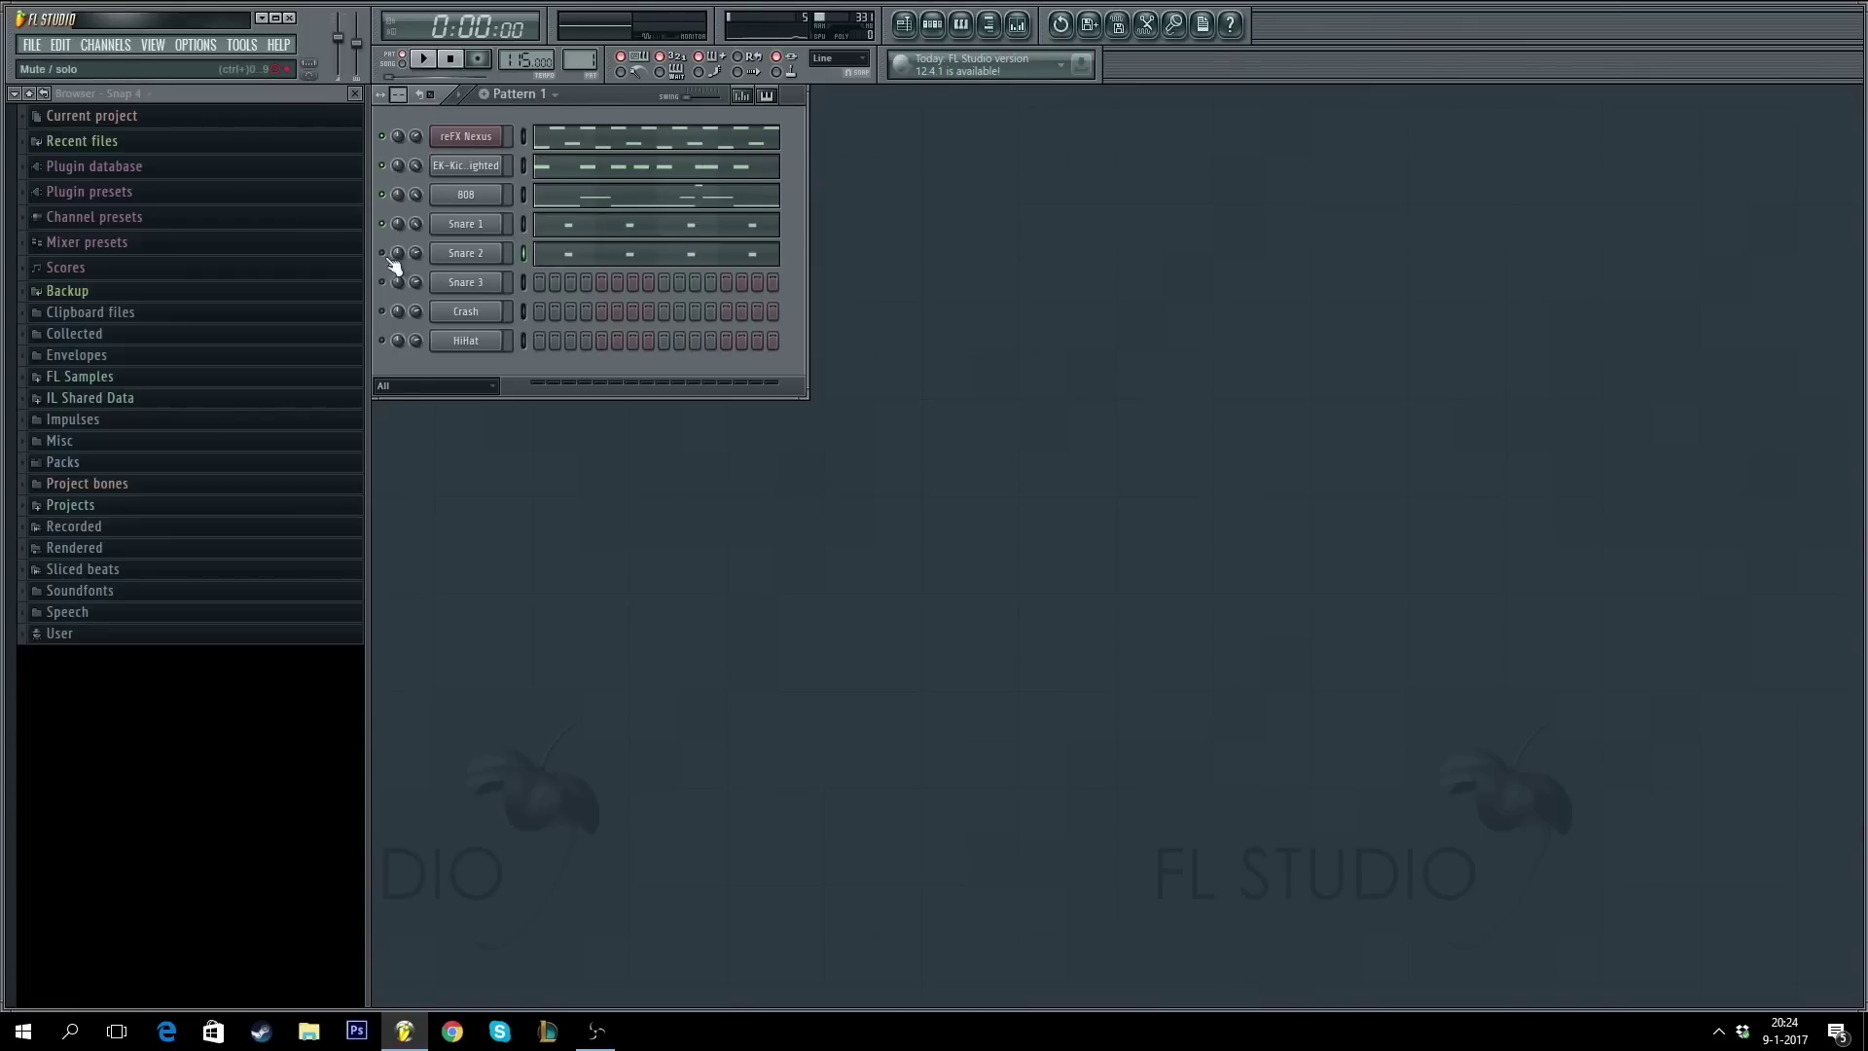
left_click(458, 255)
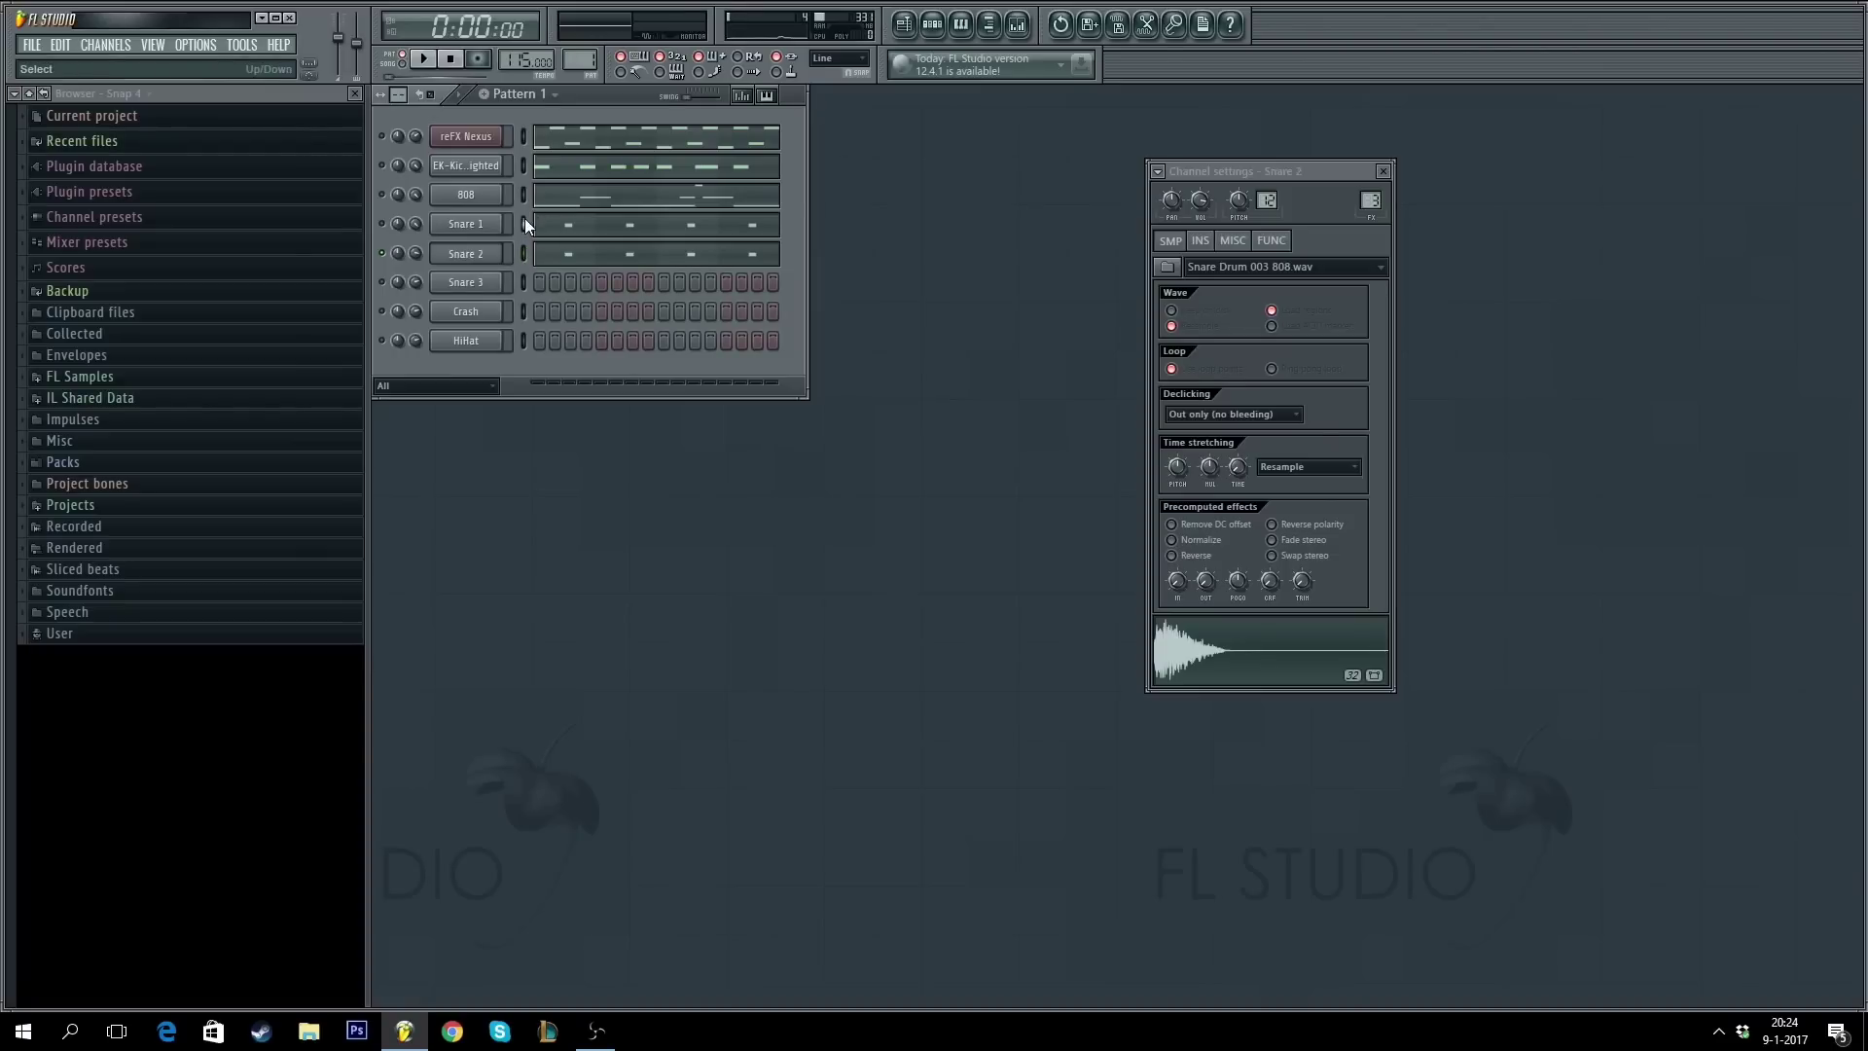
- Route Snare 2 to mixer track 3 and load Fruity Reeverb 2 in its second effect slot with a reduced wet level
left_click(526, 257)
left_click(1017, 23)
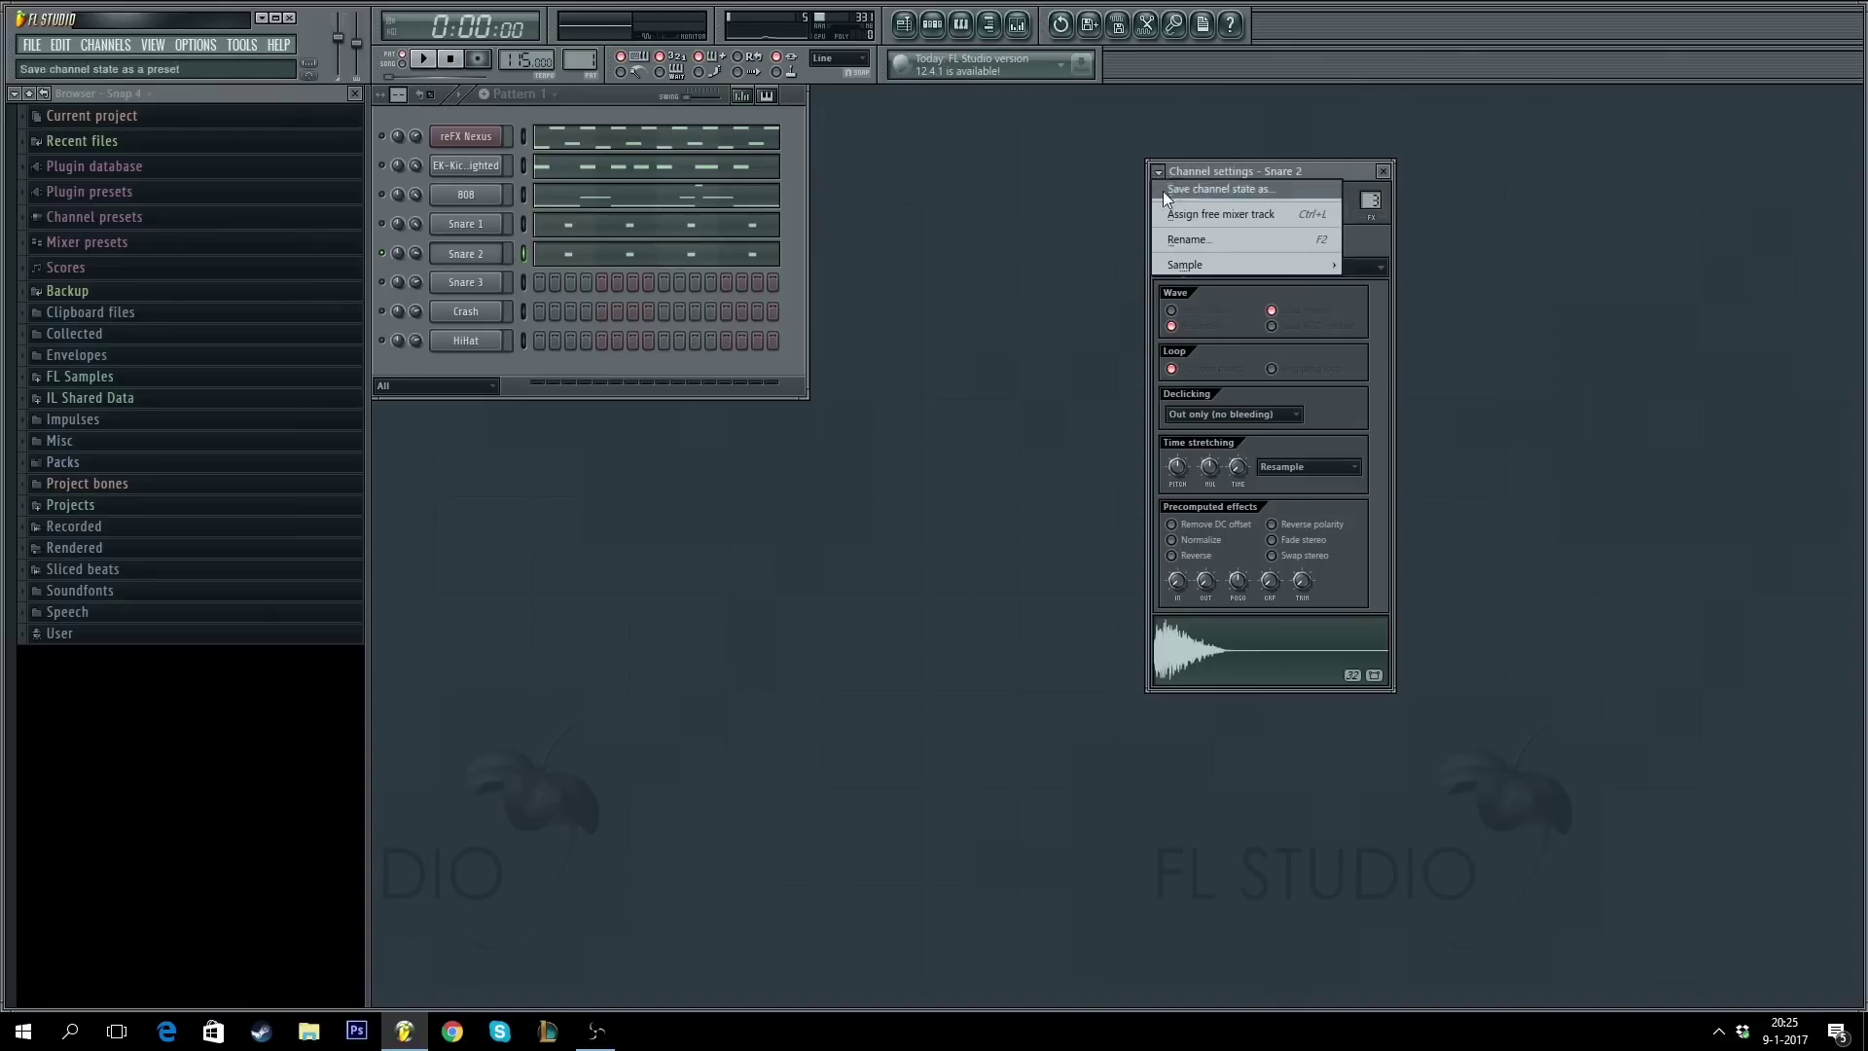
left_click(1405, 196)
left_click(1615, 893)
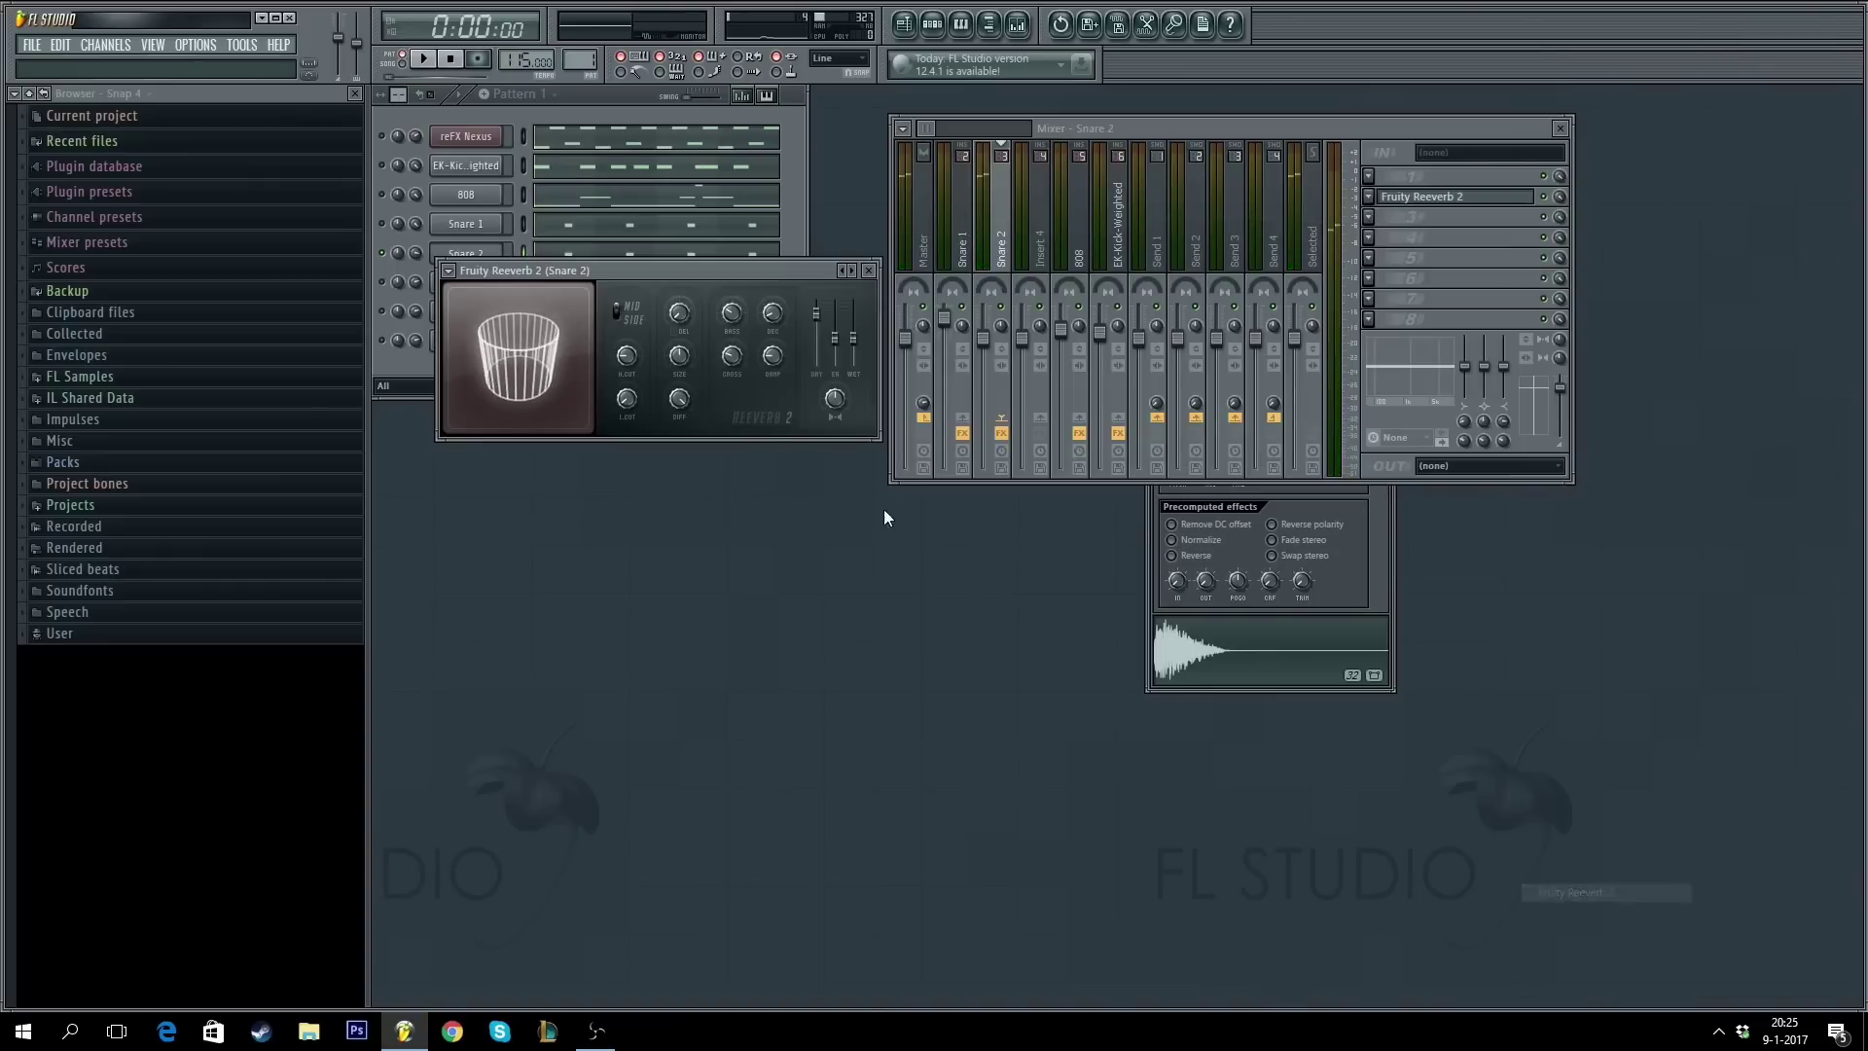
left_click_drag(853, 336, 854, 351)
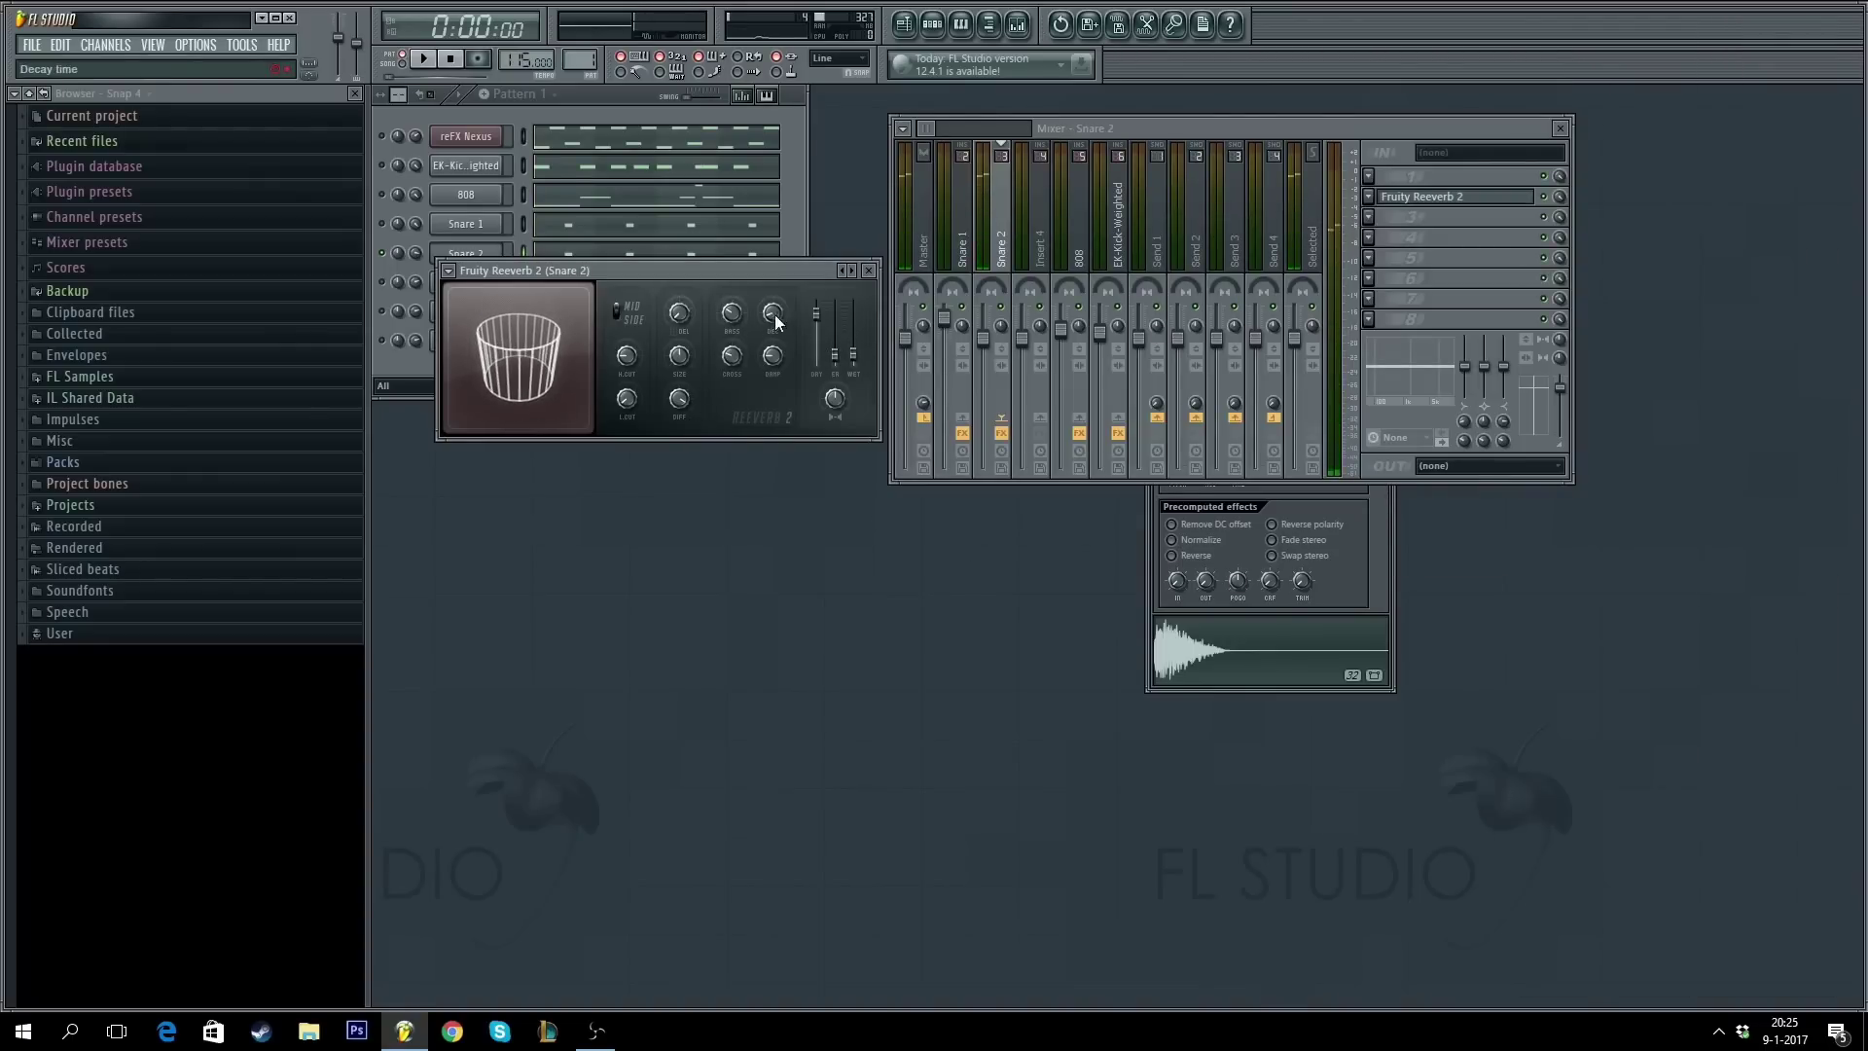
key("Escape")
key("Escape")
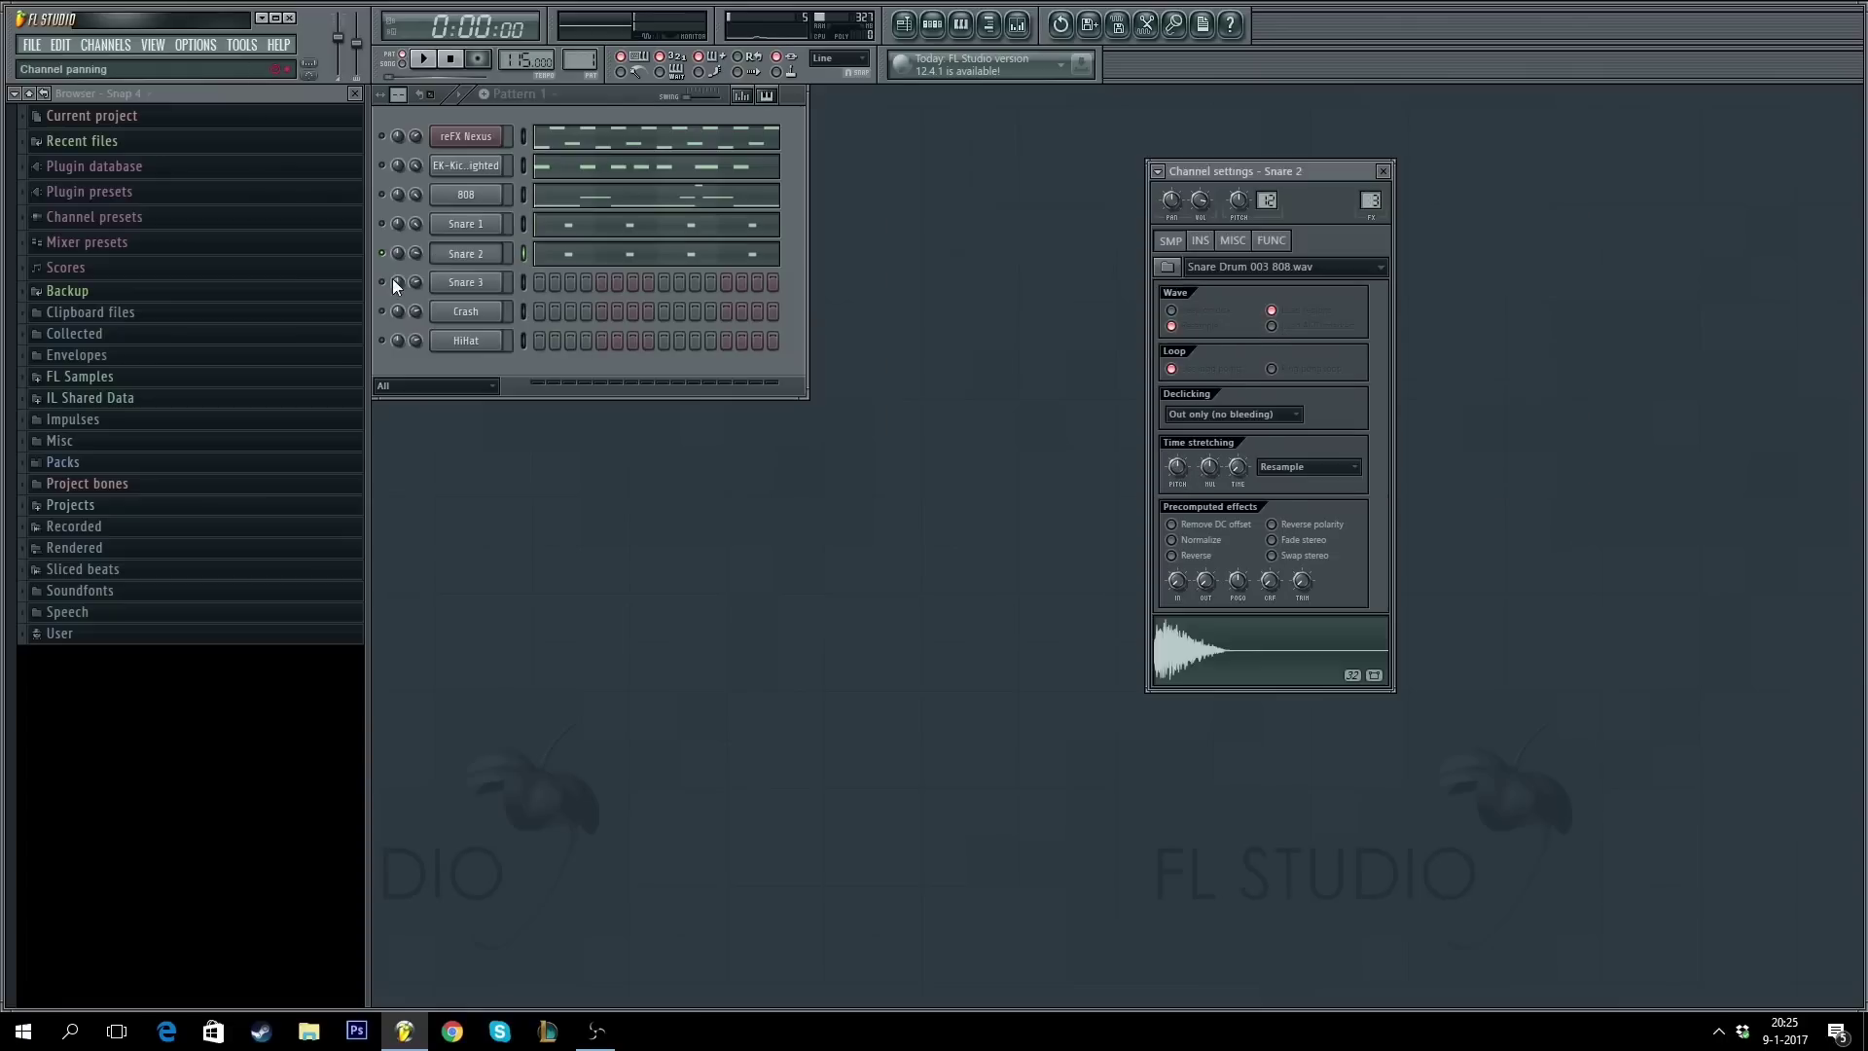
- Paste the same snare notes into the Snare 3 channel and solo it
right_click(387, 281)
left_click(441, 290)
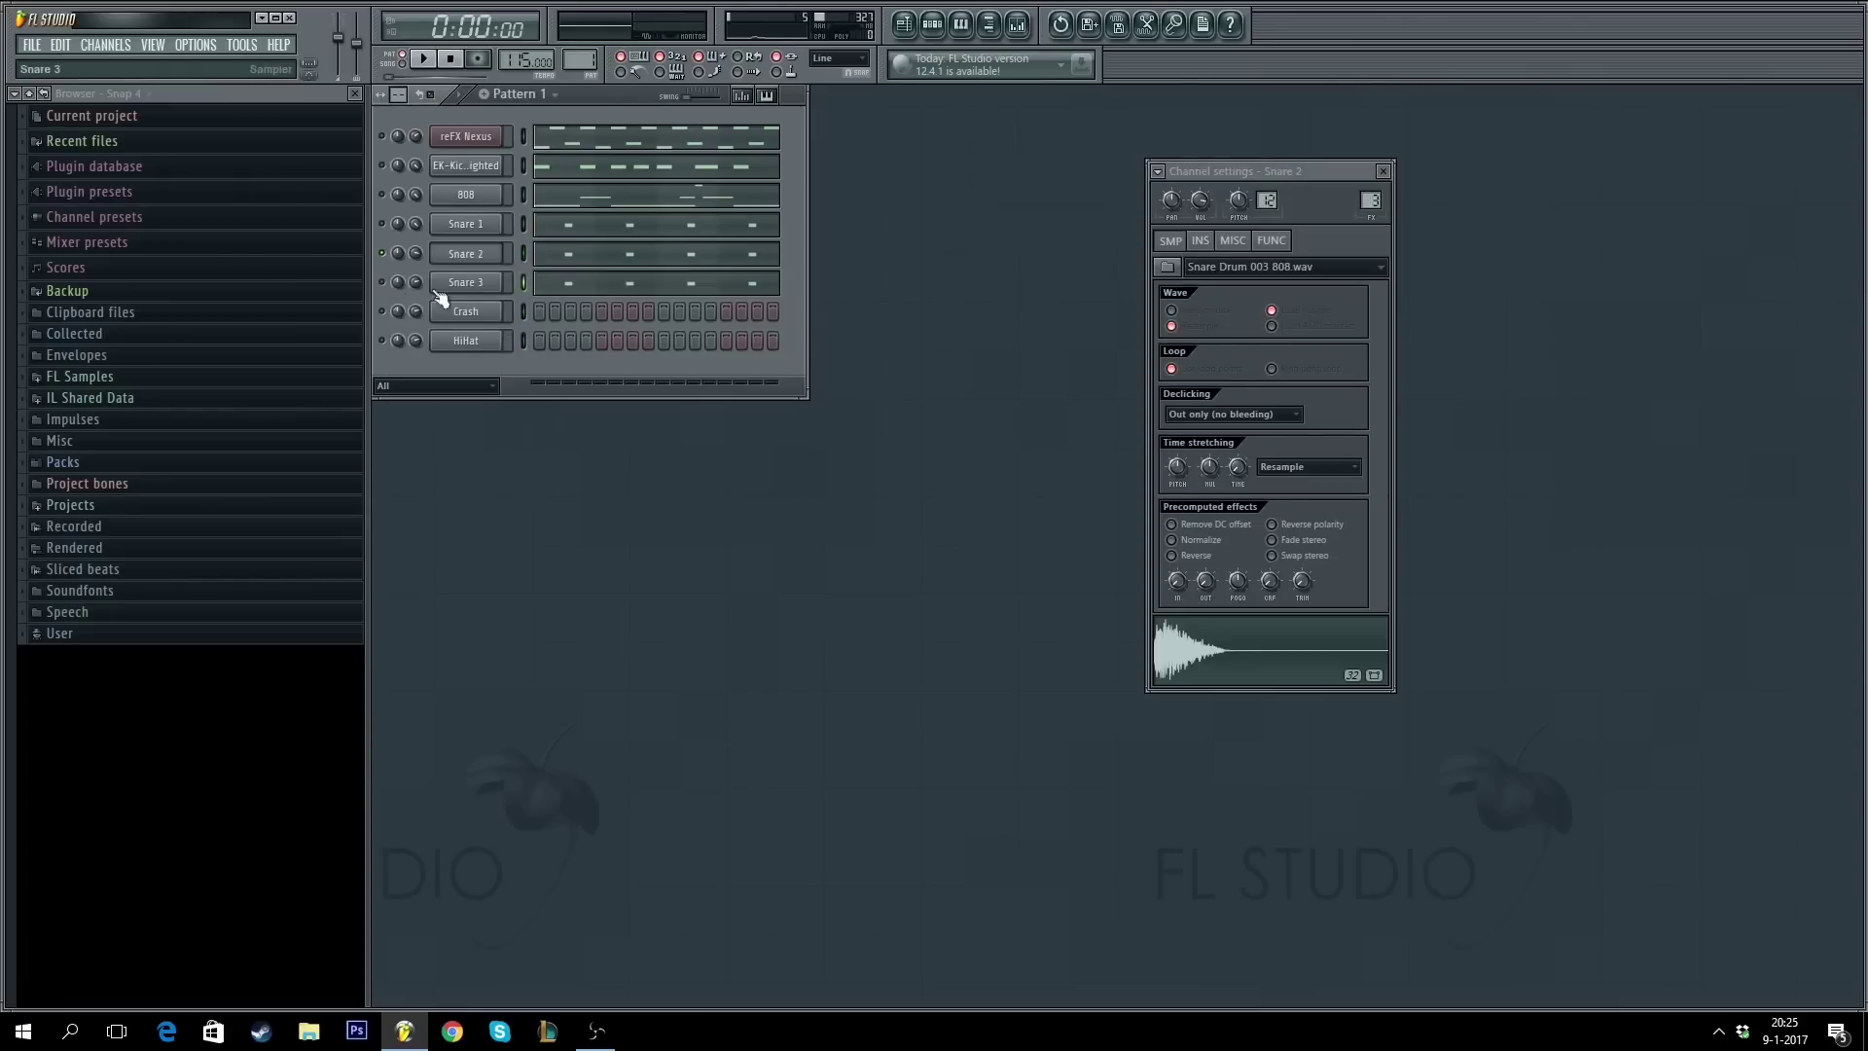
right_click(385, 281)
left_click(410, 290)
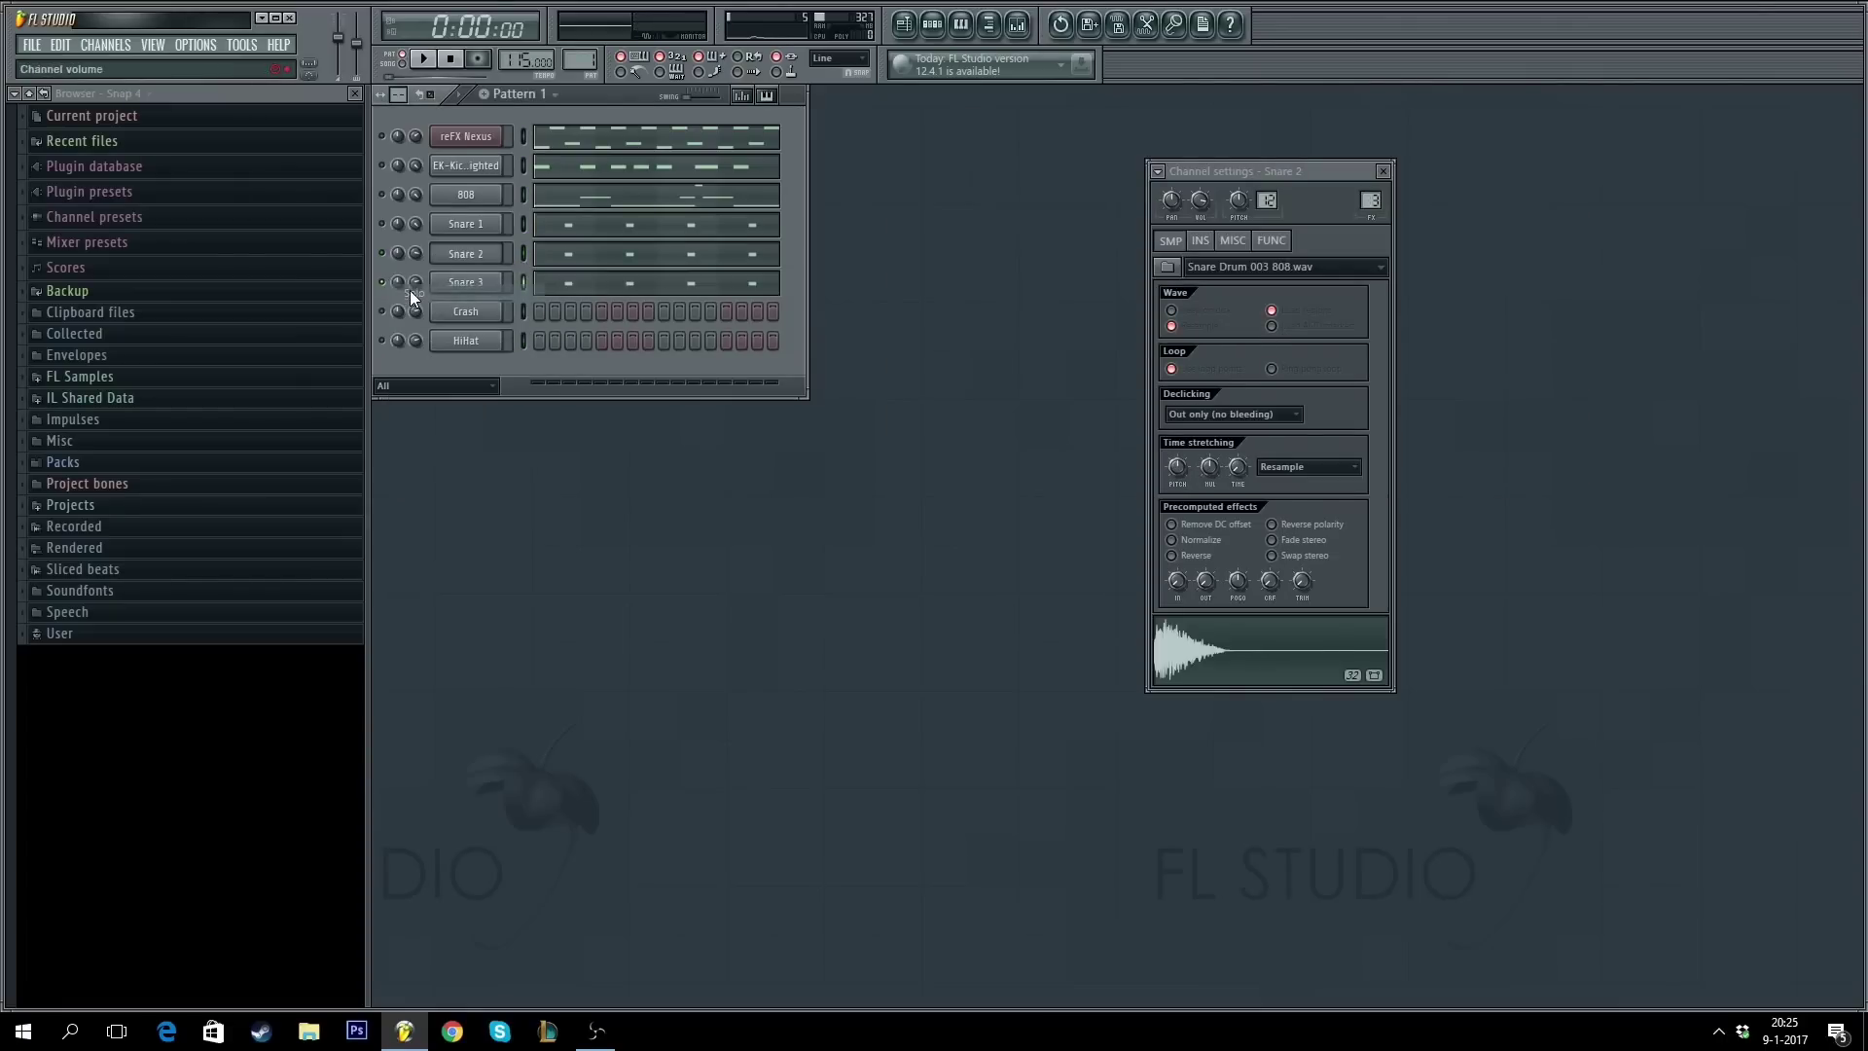
- Play the pattern with Snare 1 unmuted alongside Snare 3 and raise Snare 3's channel volume to 100%
double_click(1369, 198)
key("space")
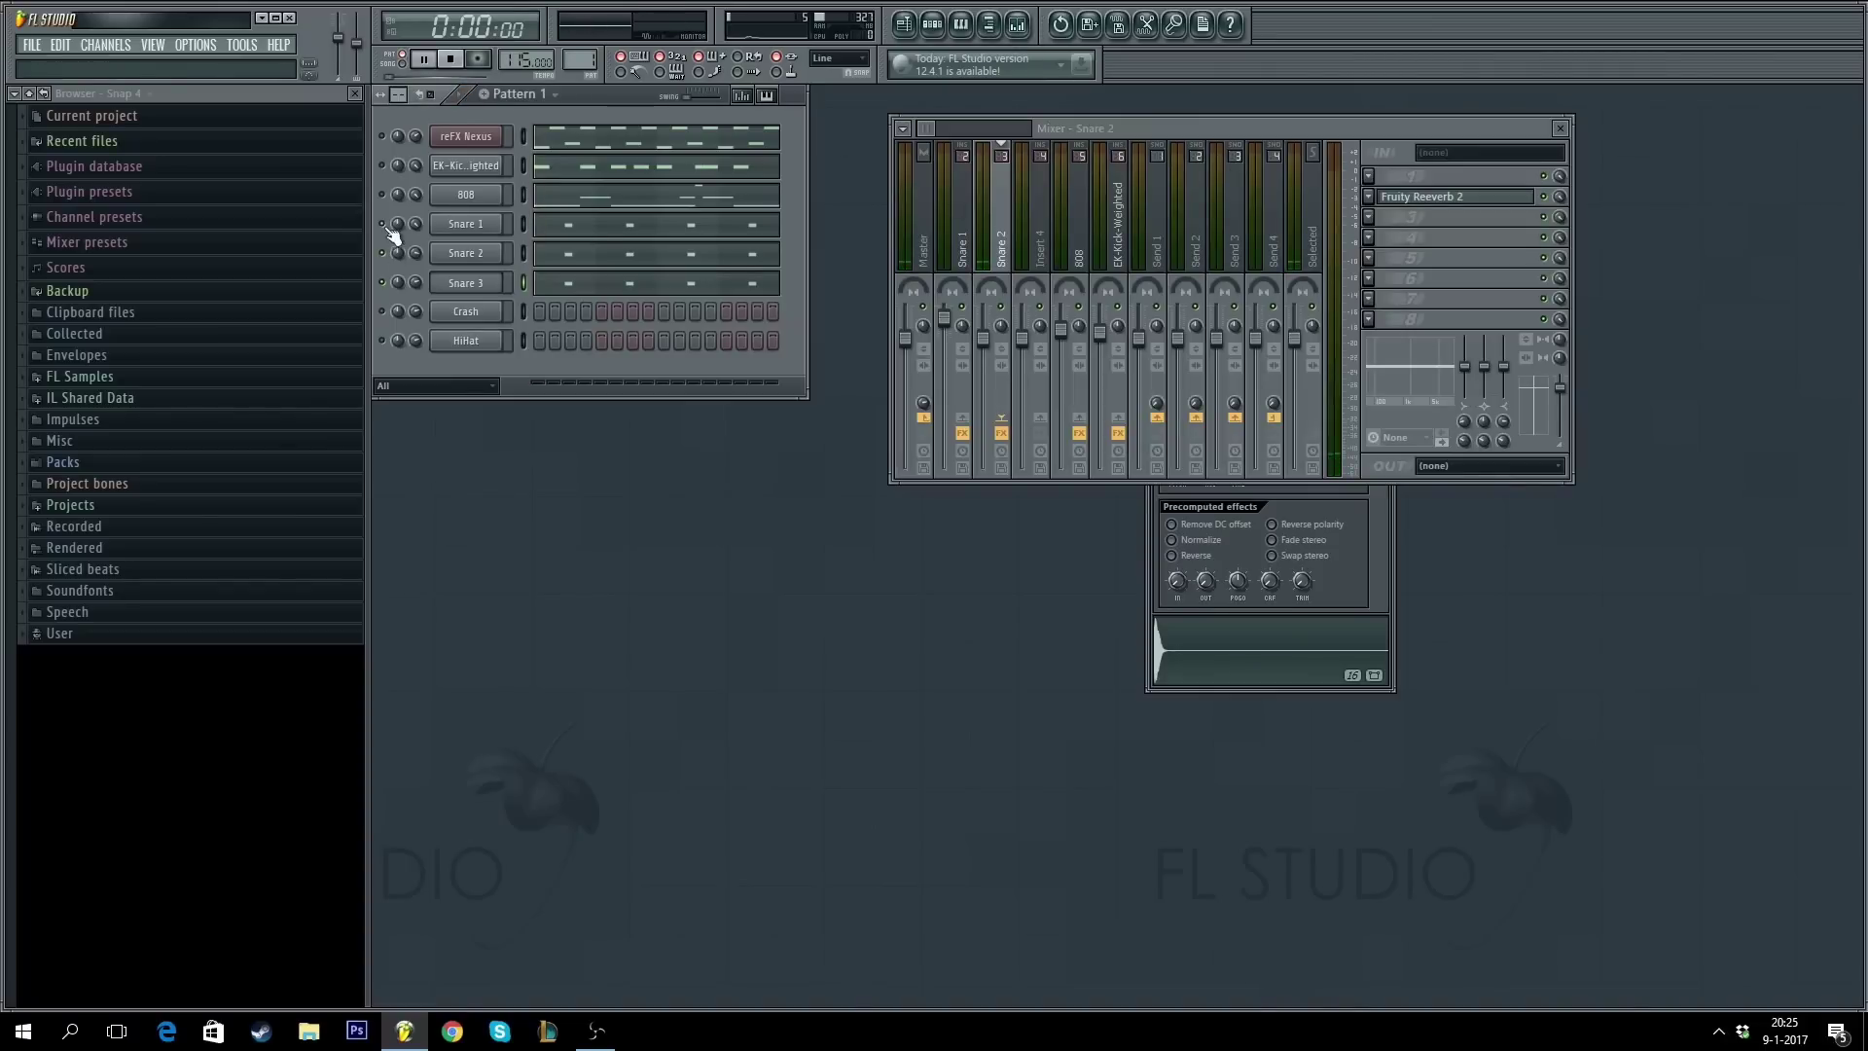
left_click(390, 226)
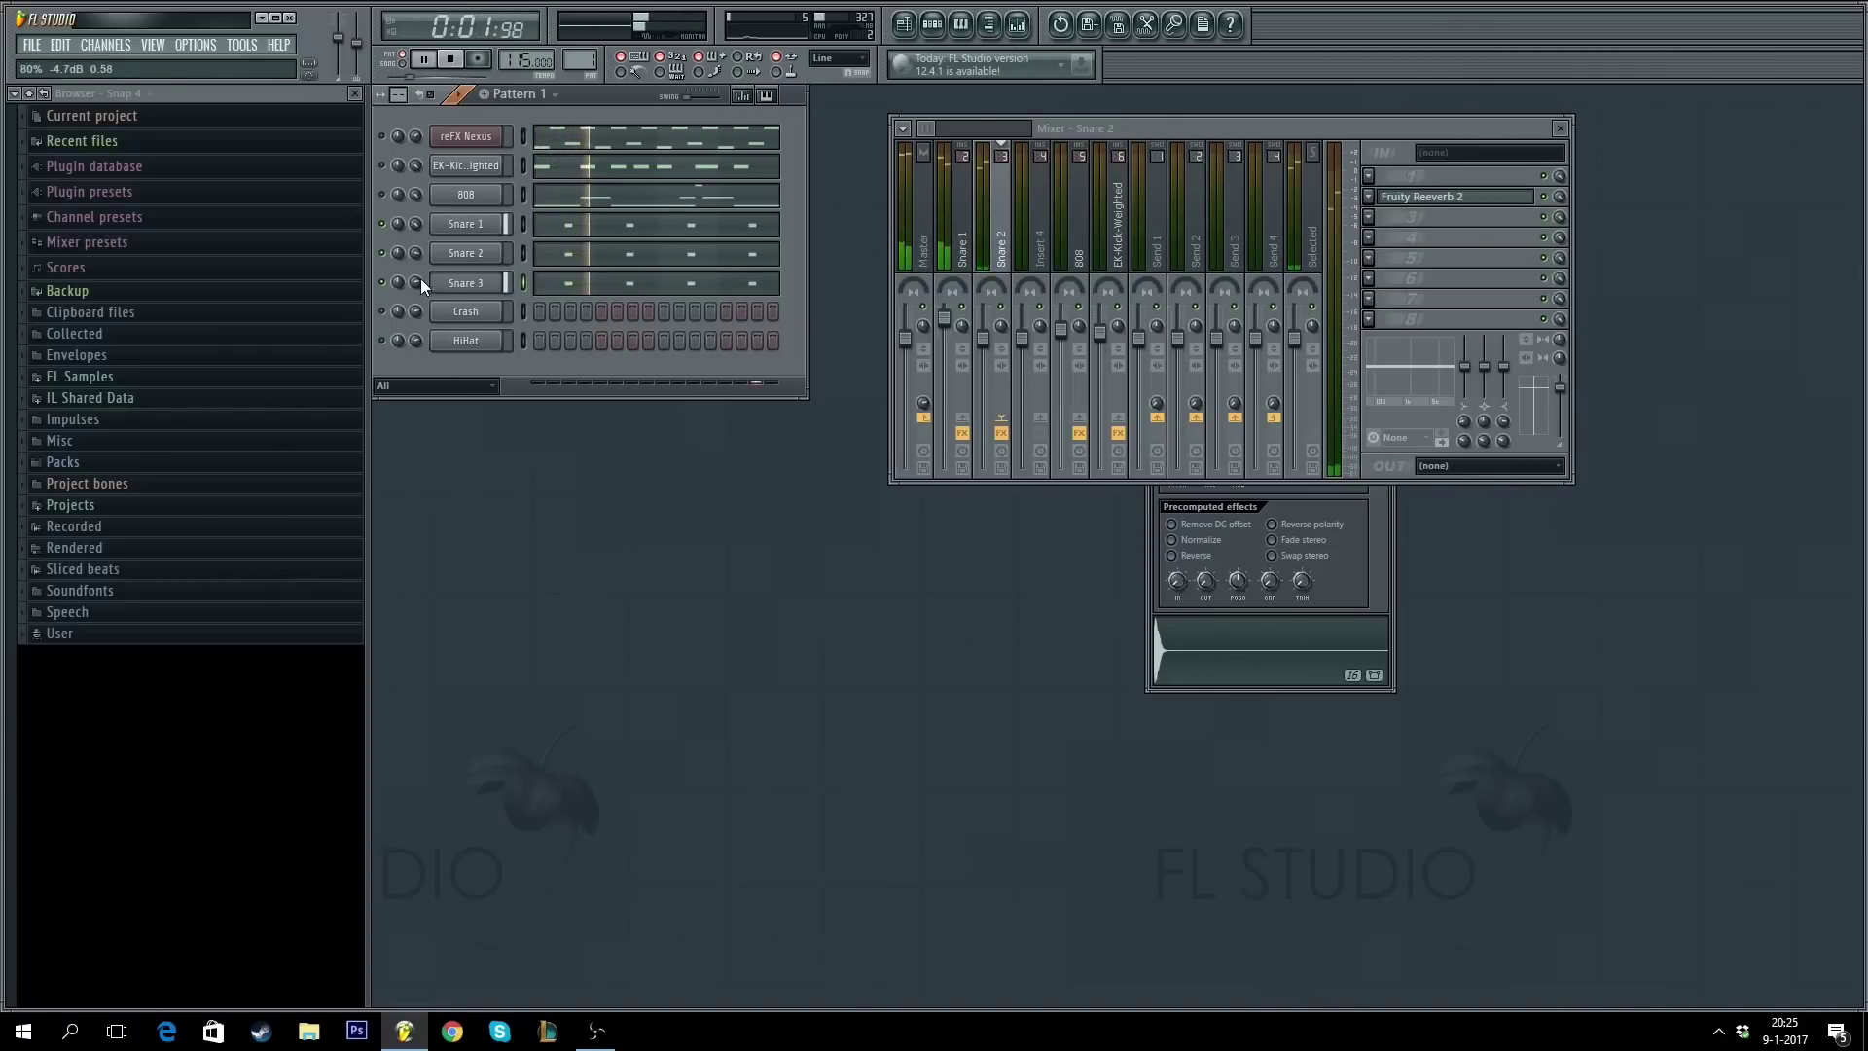
left_click_drag(421, 278, 420, 239)
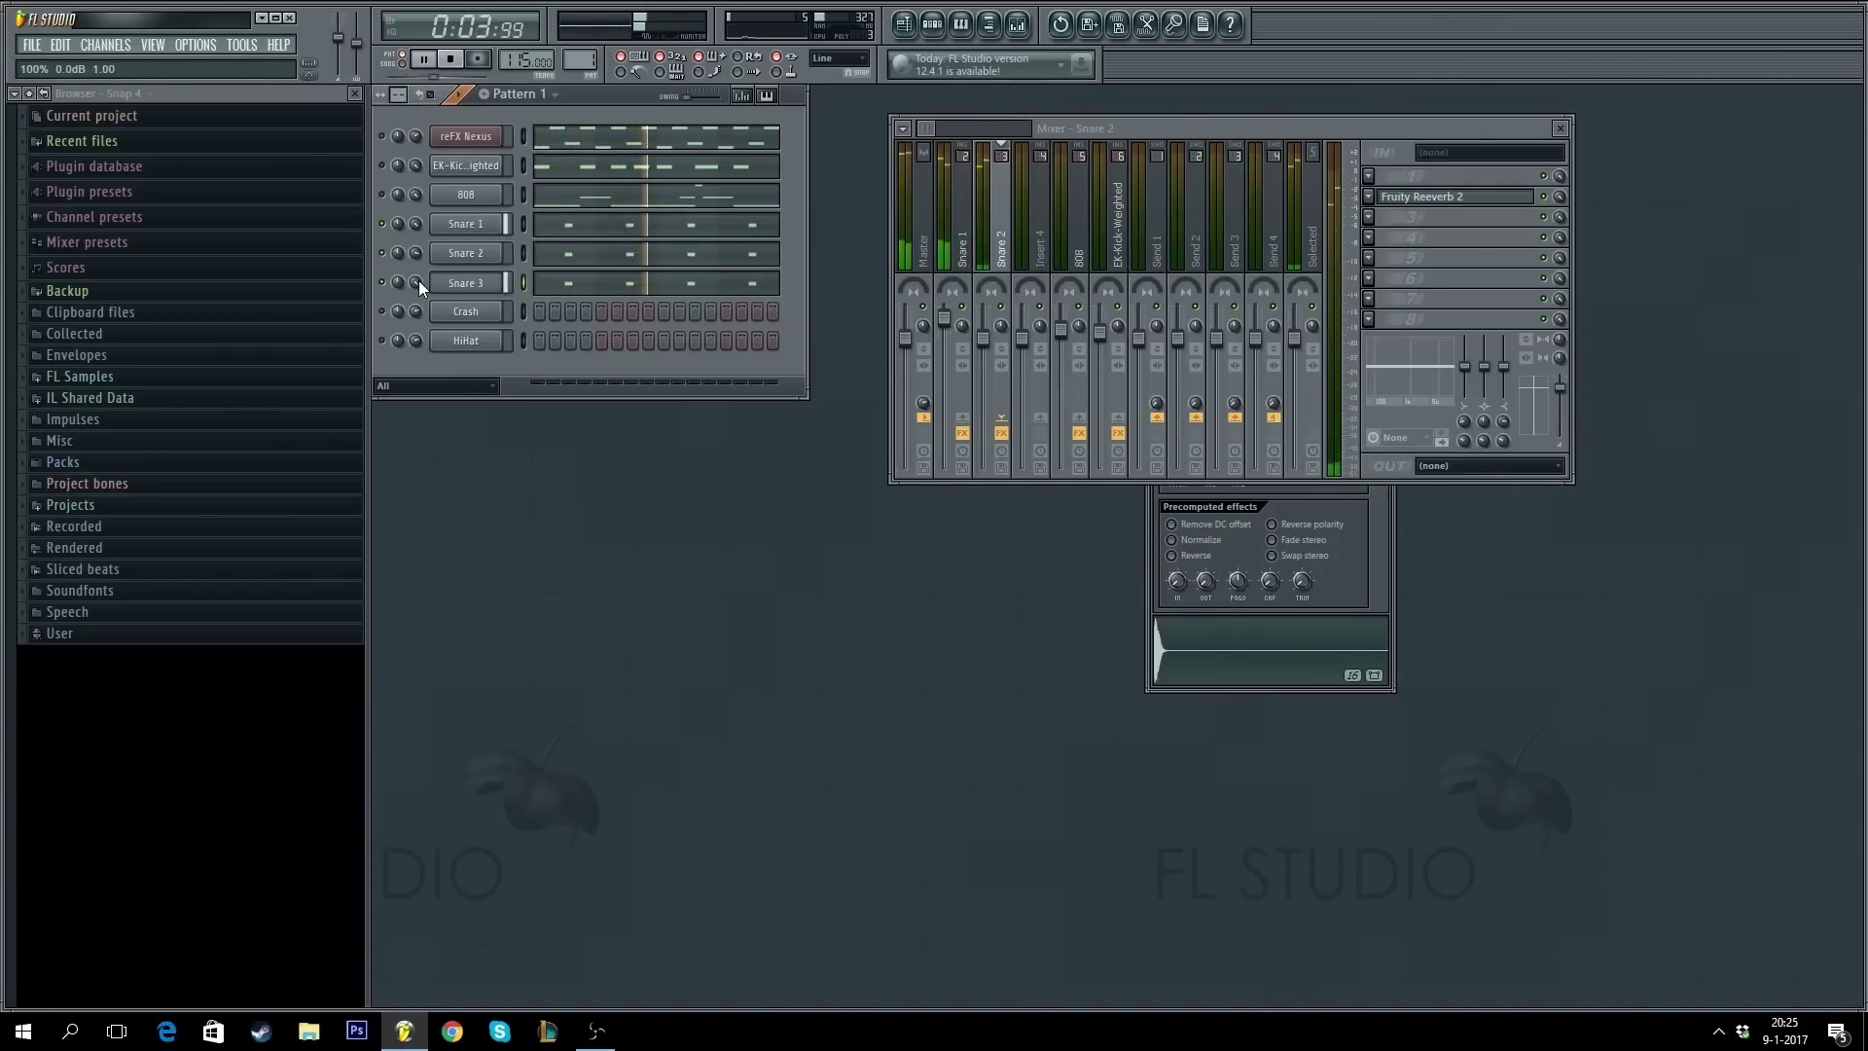
- Lower Snare 3's channel volume to 93% and play the pattern with the melody, kick, 808 and all snares unmuted
left_click_drag(418, 280, 418, 283)
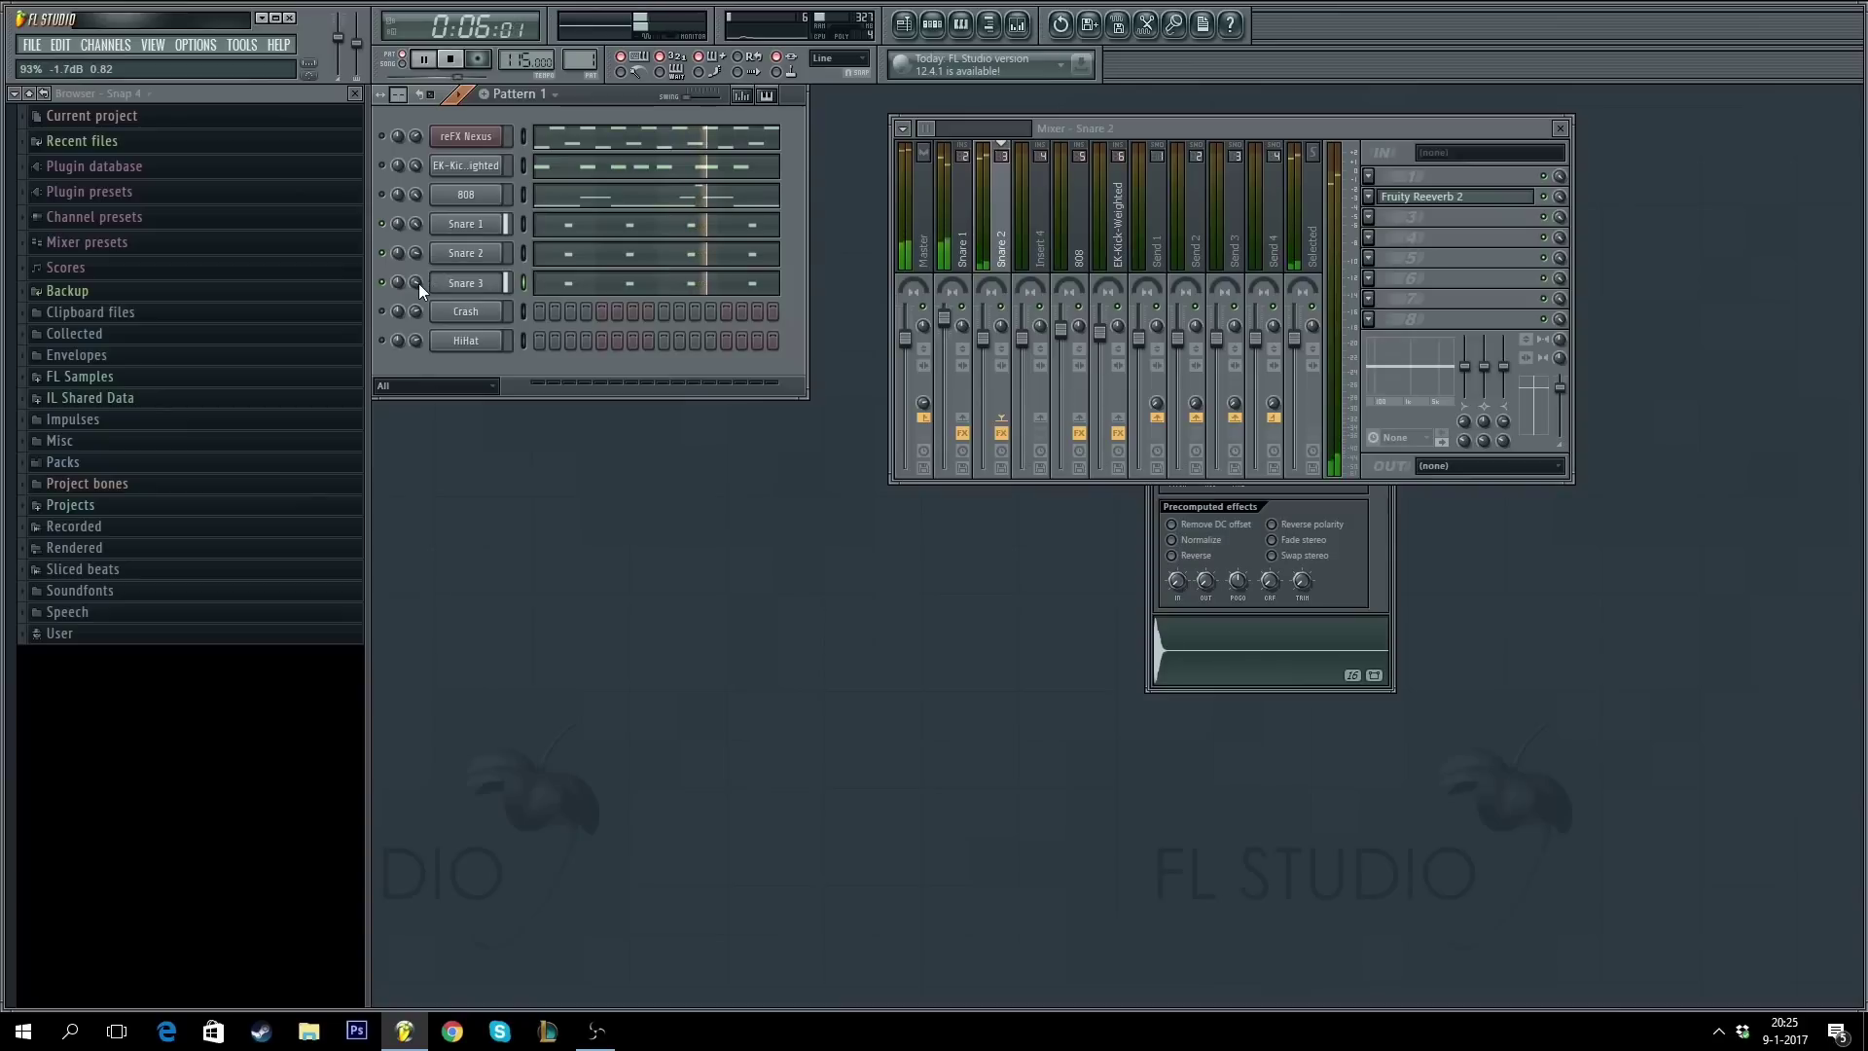
key("space")
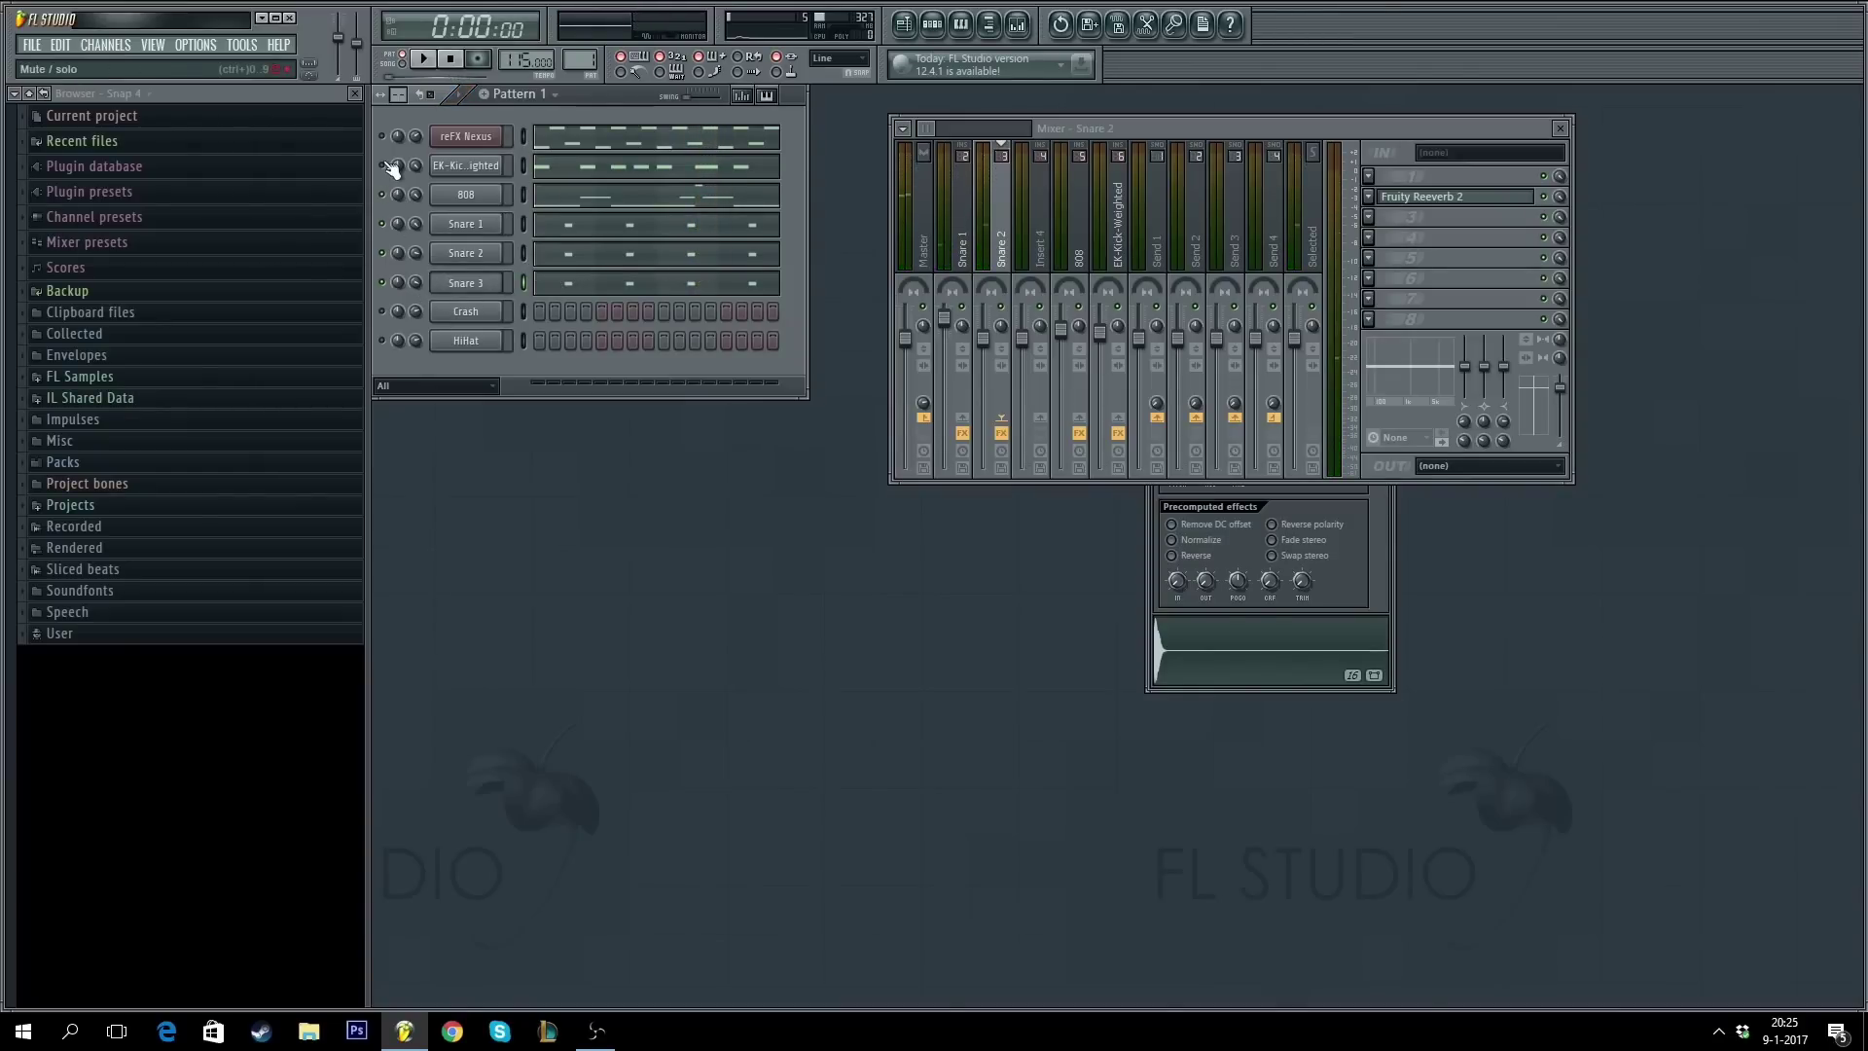
key("space")
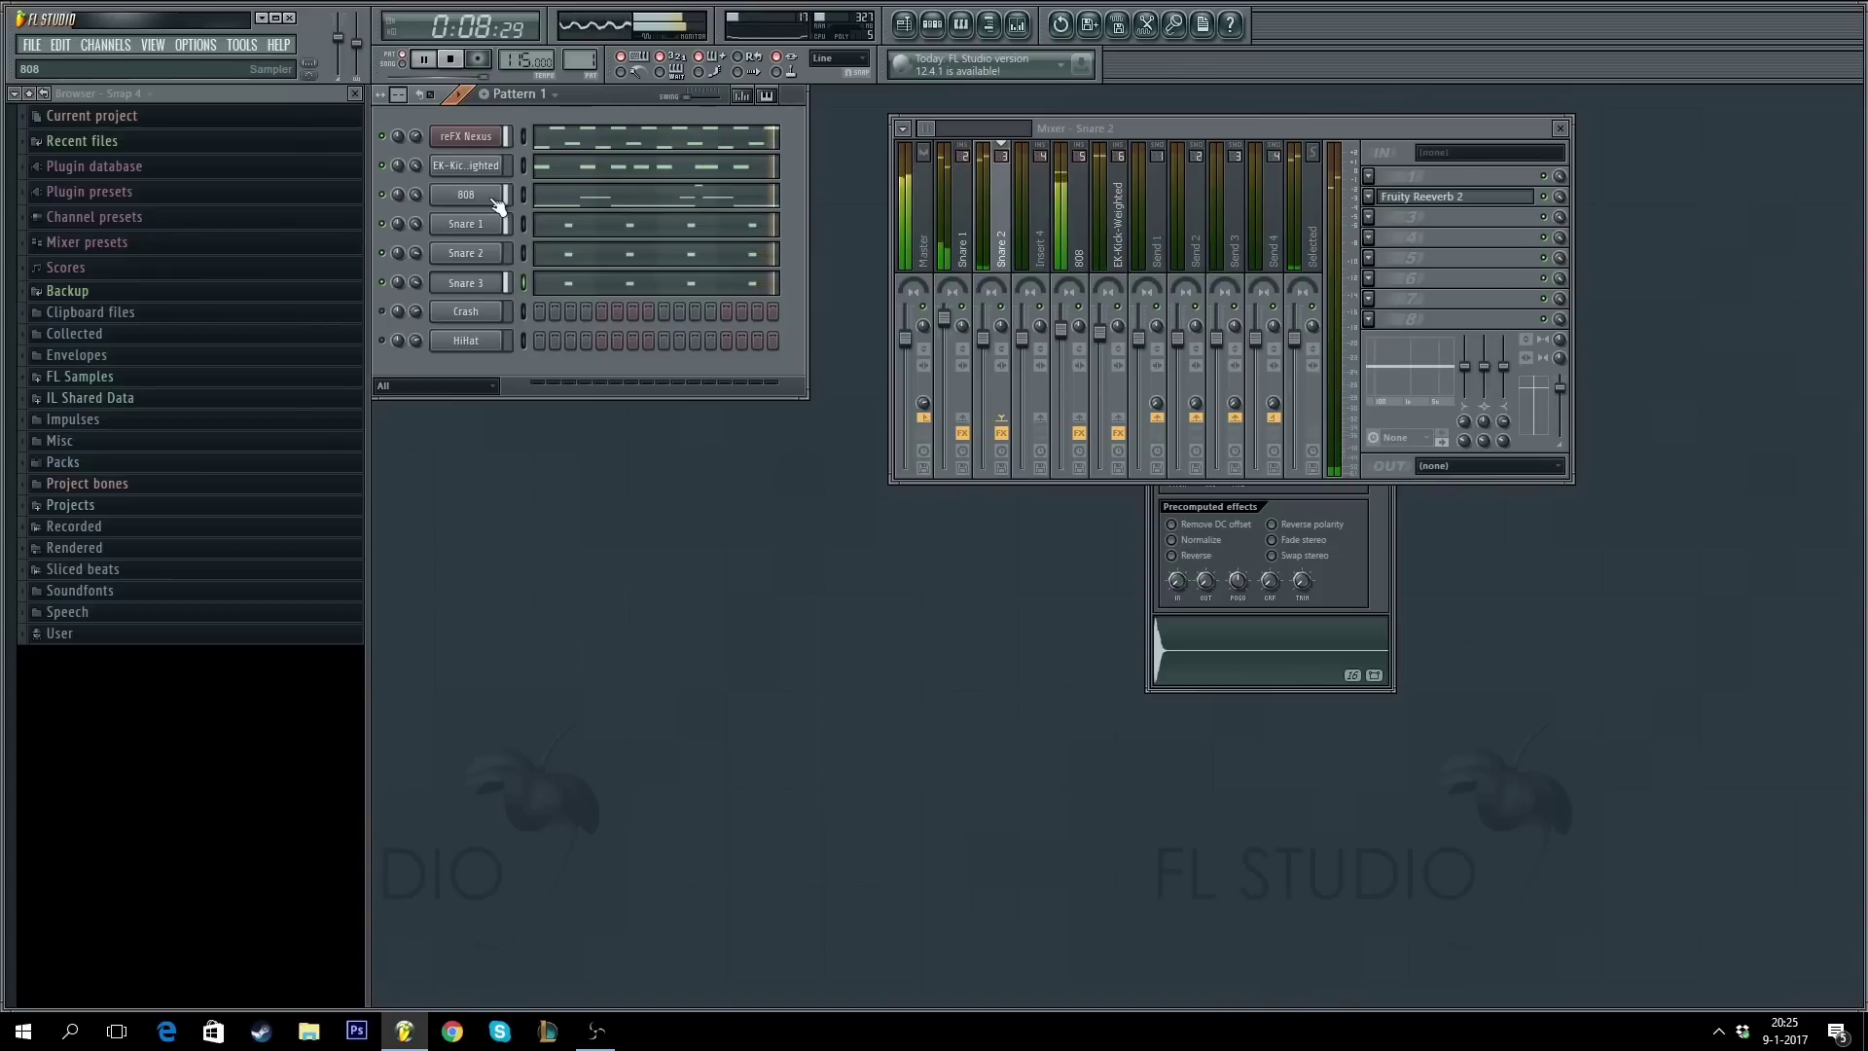
key("space")
- Bring the Snare 3 channel settings into view and close the mixer
left_click(487, 282)
left_click(1489, 200)
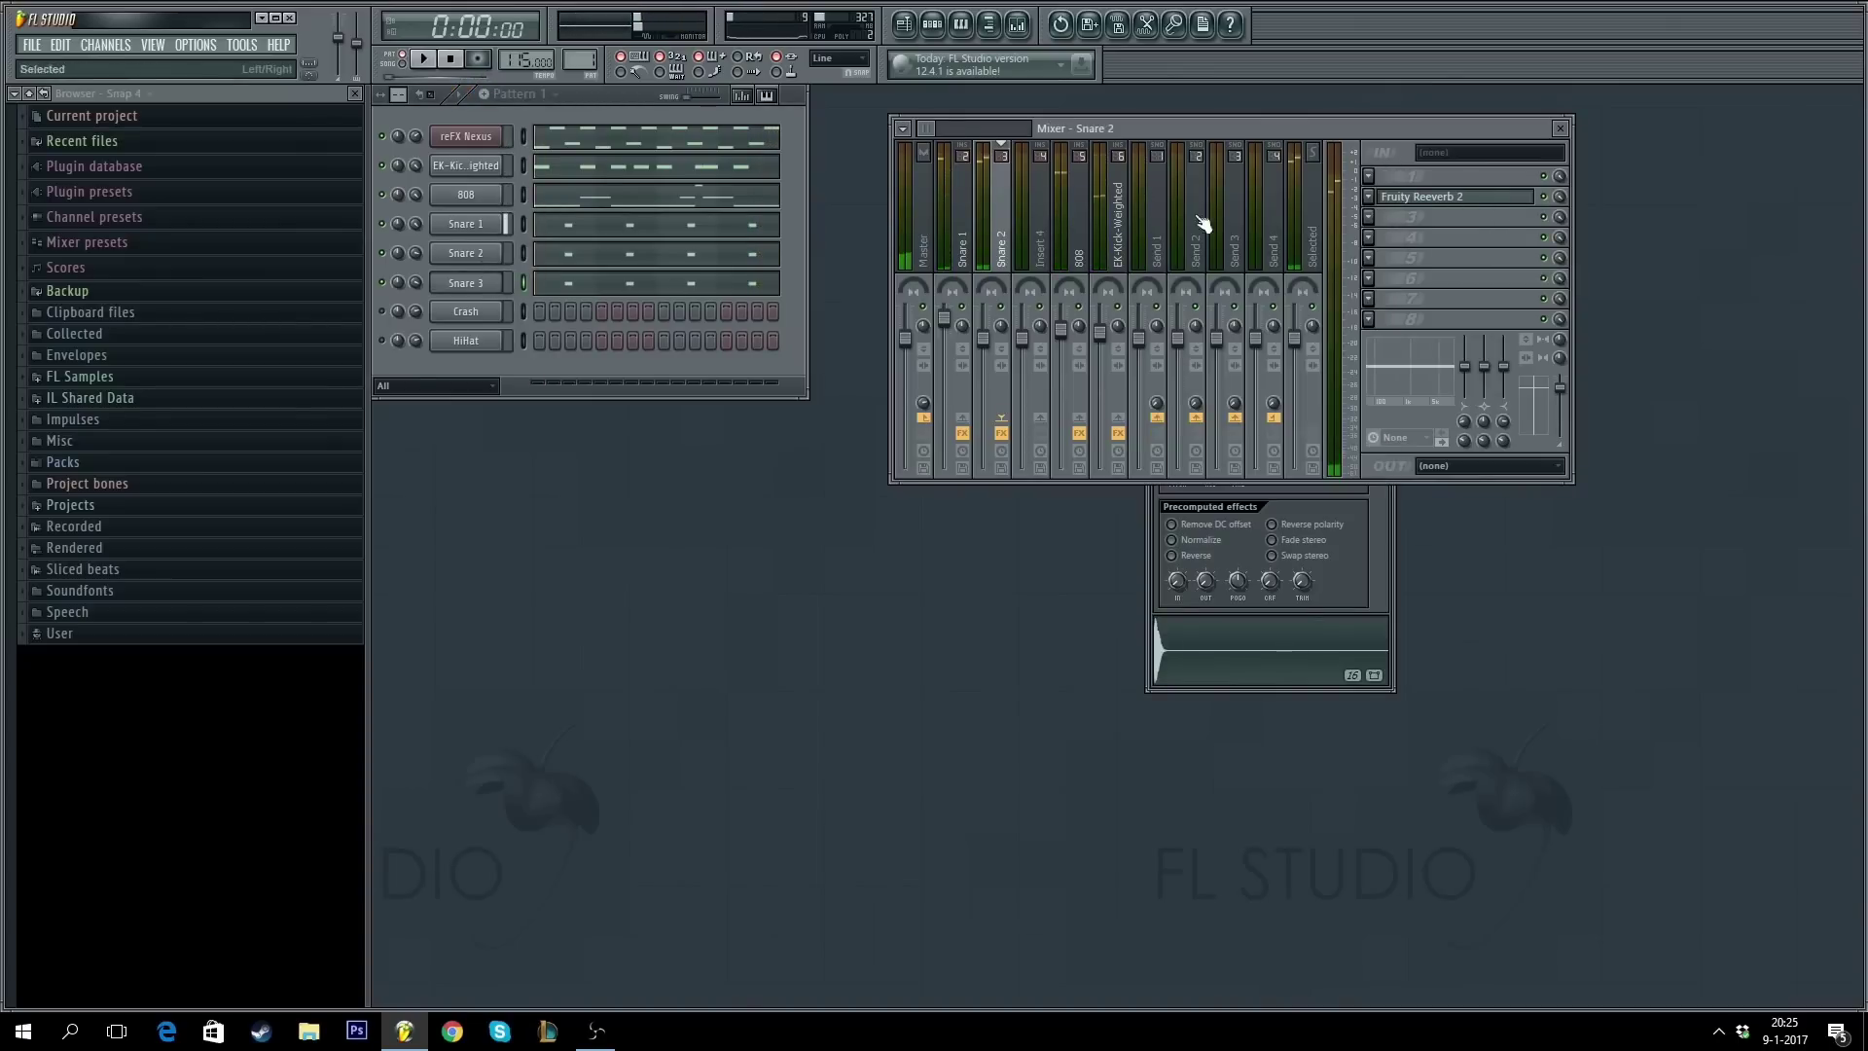
left_click(466, 226)
left_click(1455, 176)
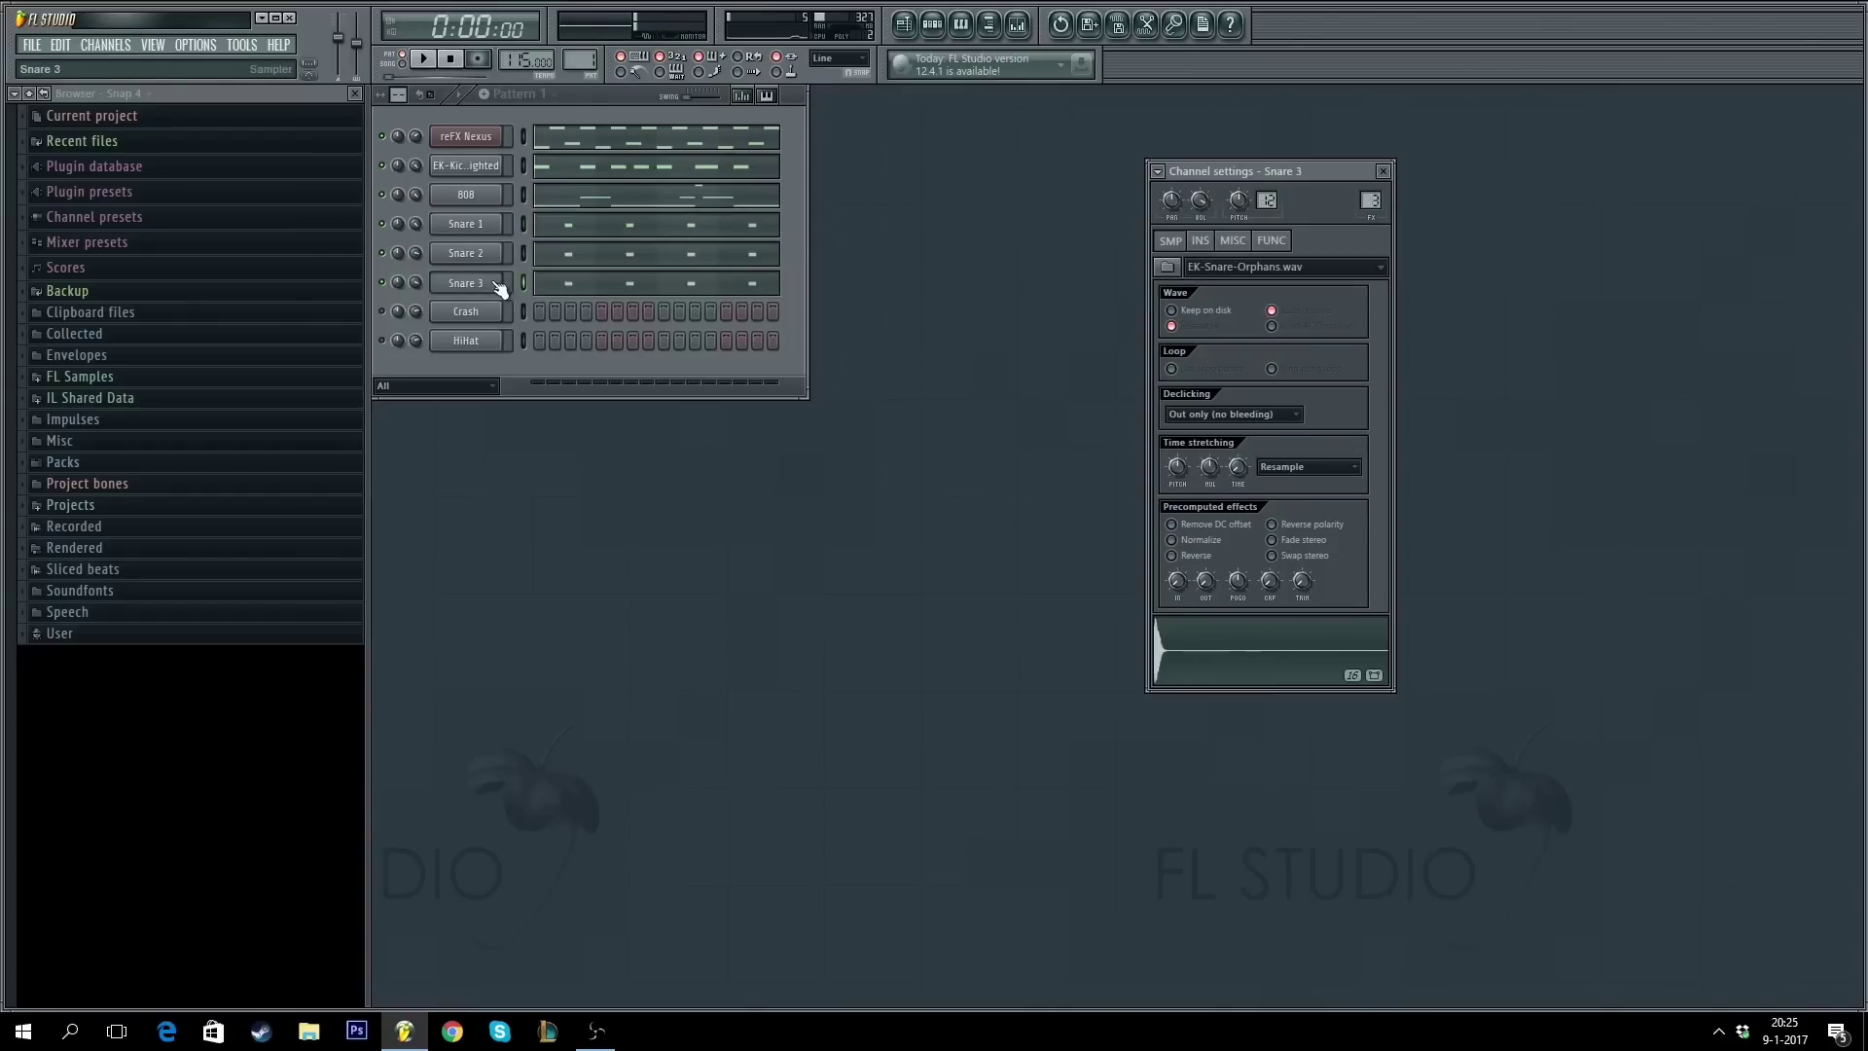
left_click(619, 237)
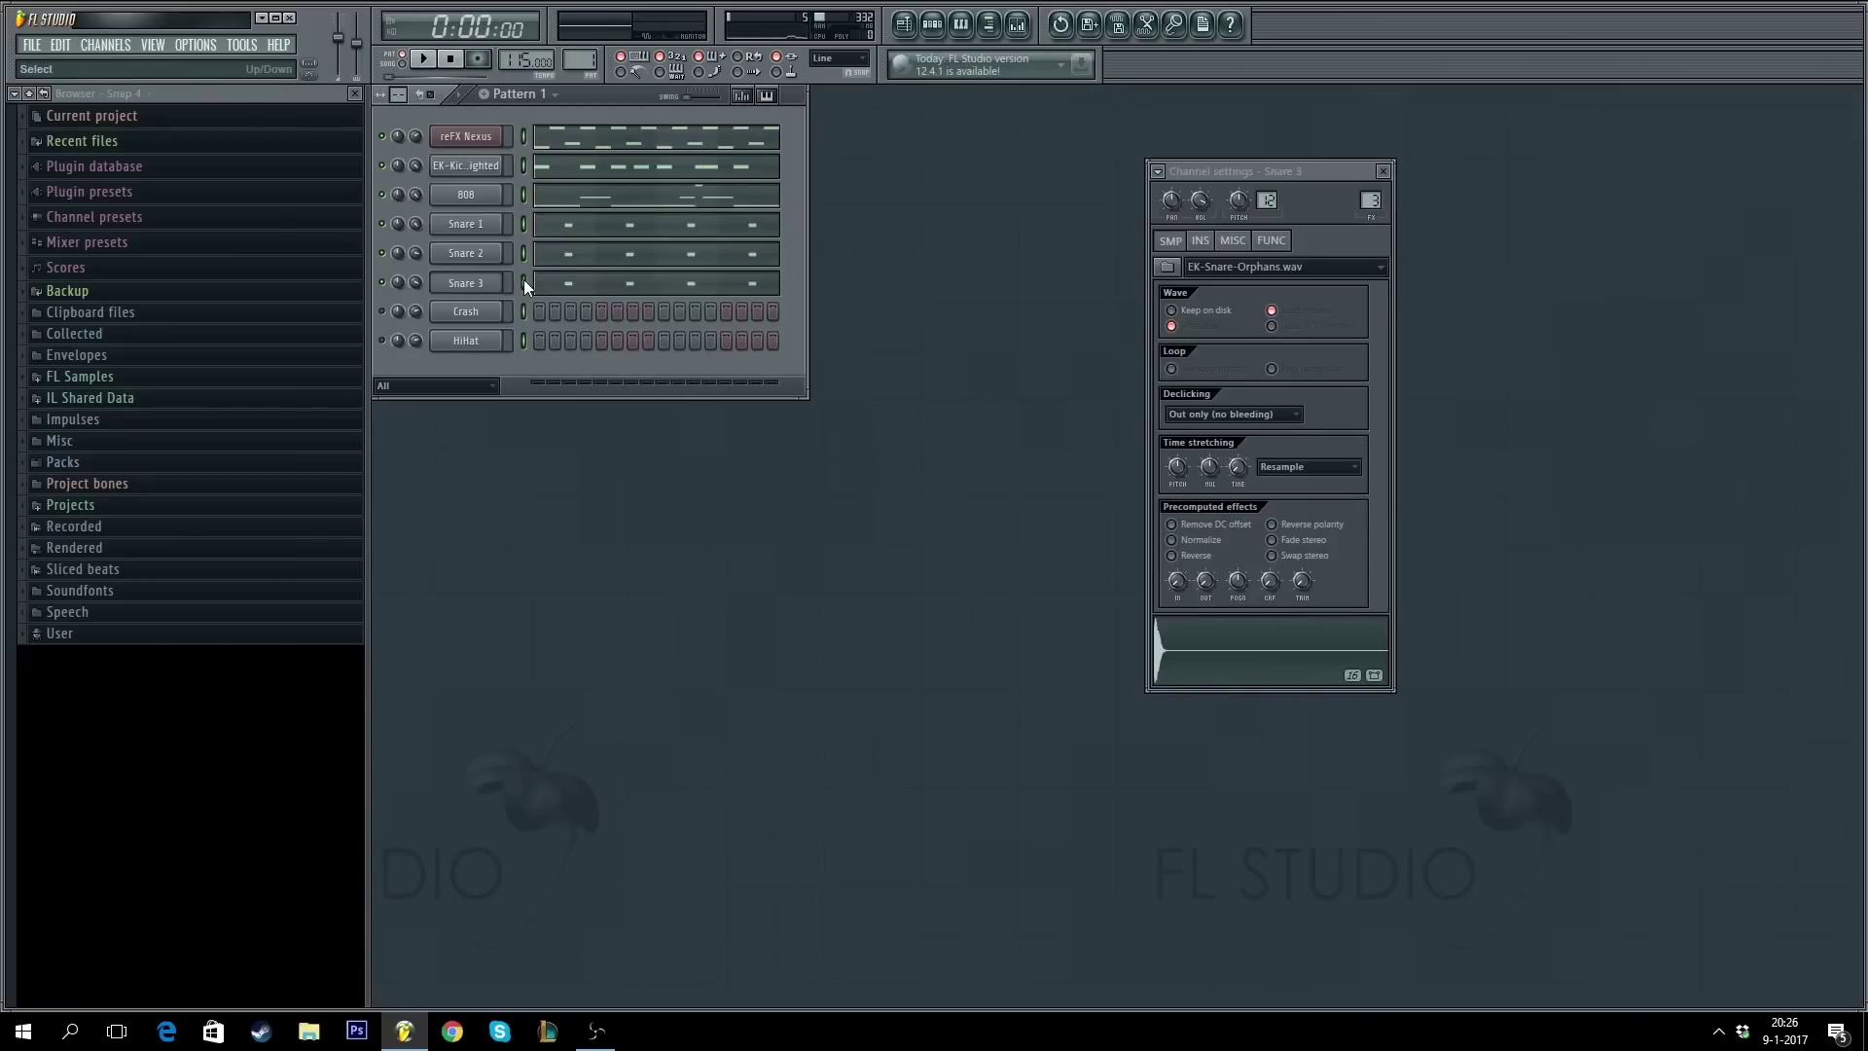
- Select only the Snare 3 channel, audition its sound and open its notes in the piano roll
left_click(523, 281)
key("q")
key("q")
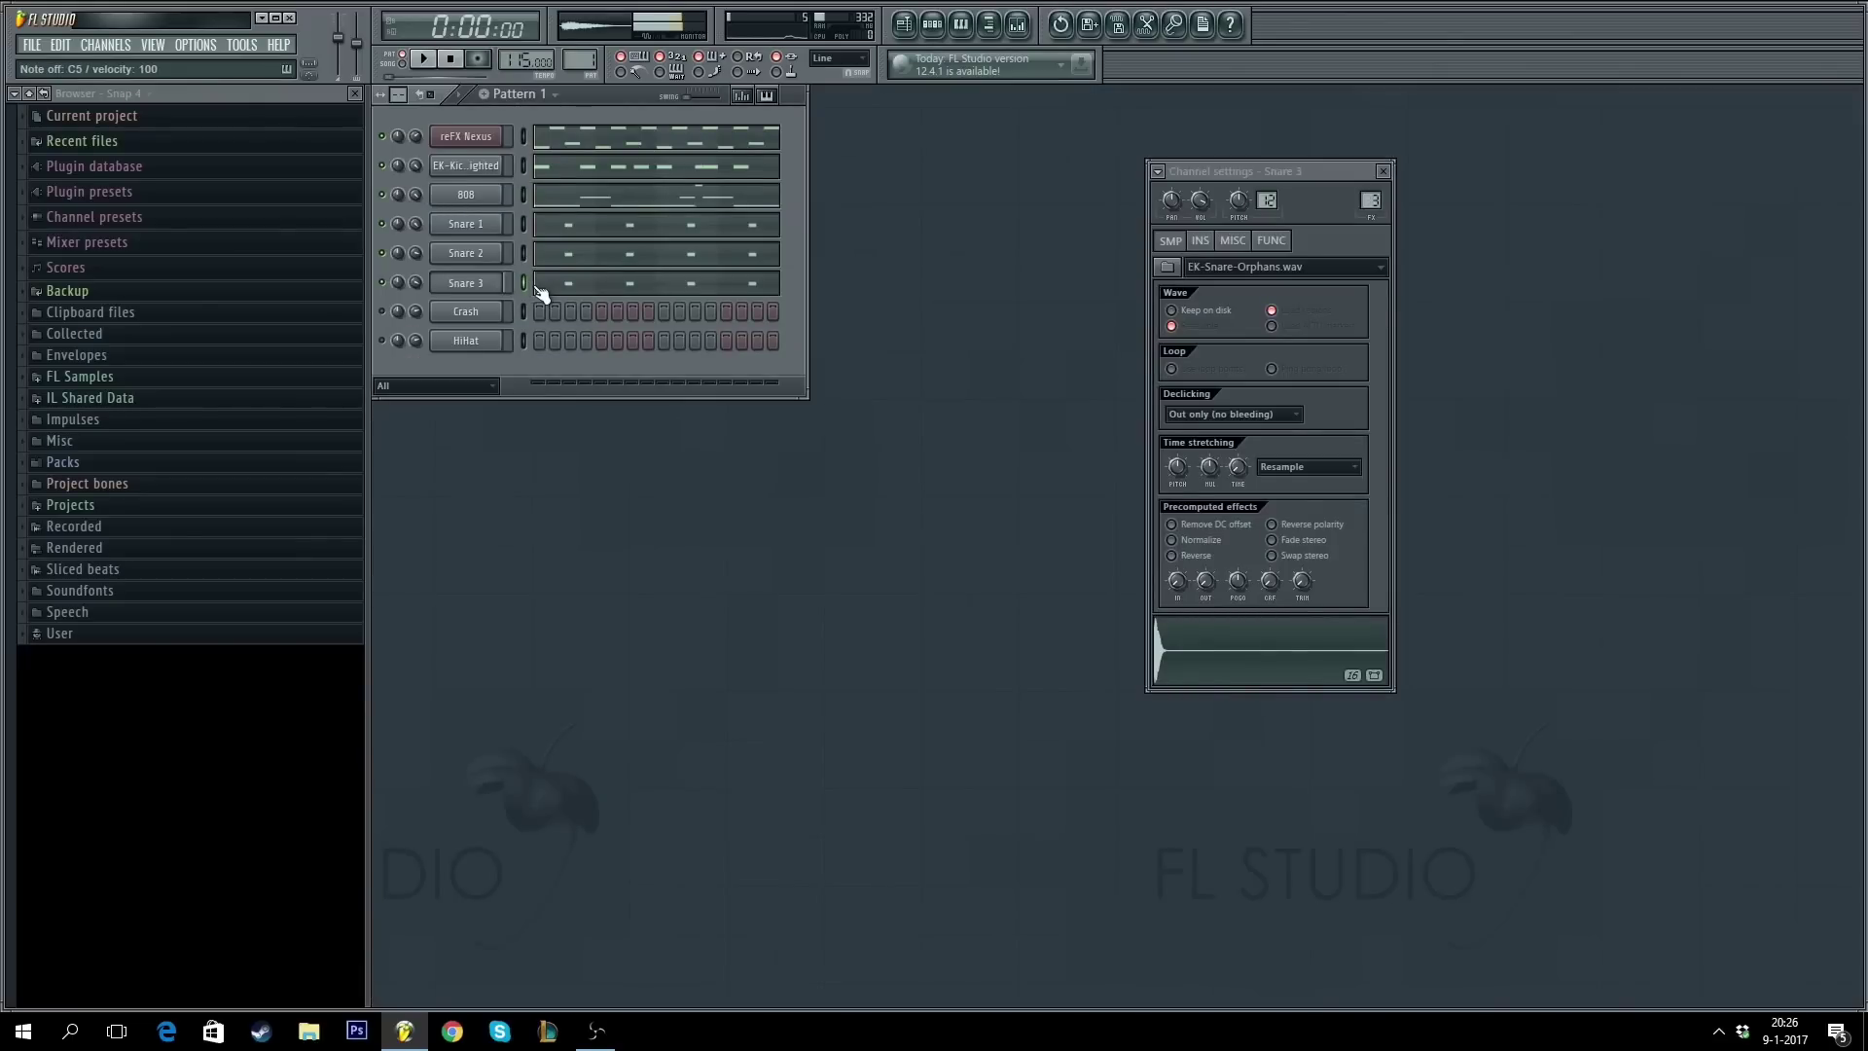
left_click(540, 292)
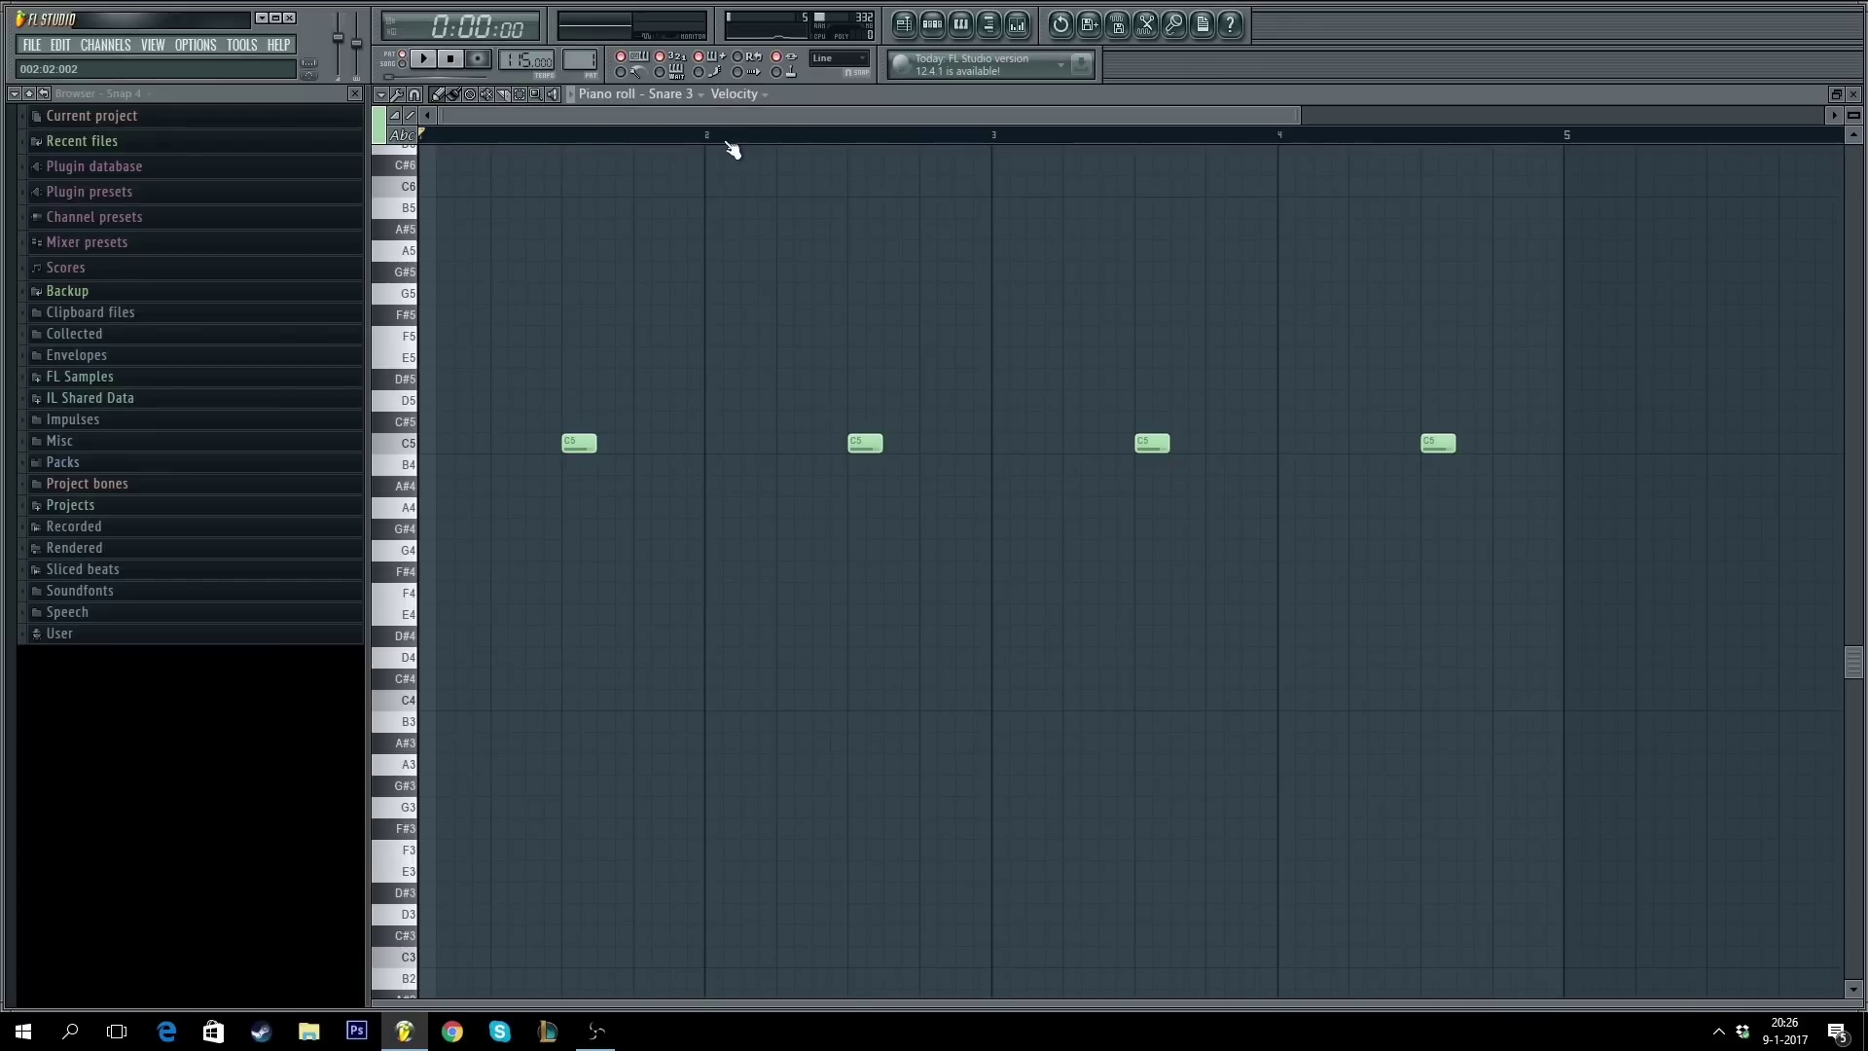
key("F7")
key("F7")
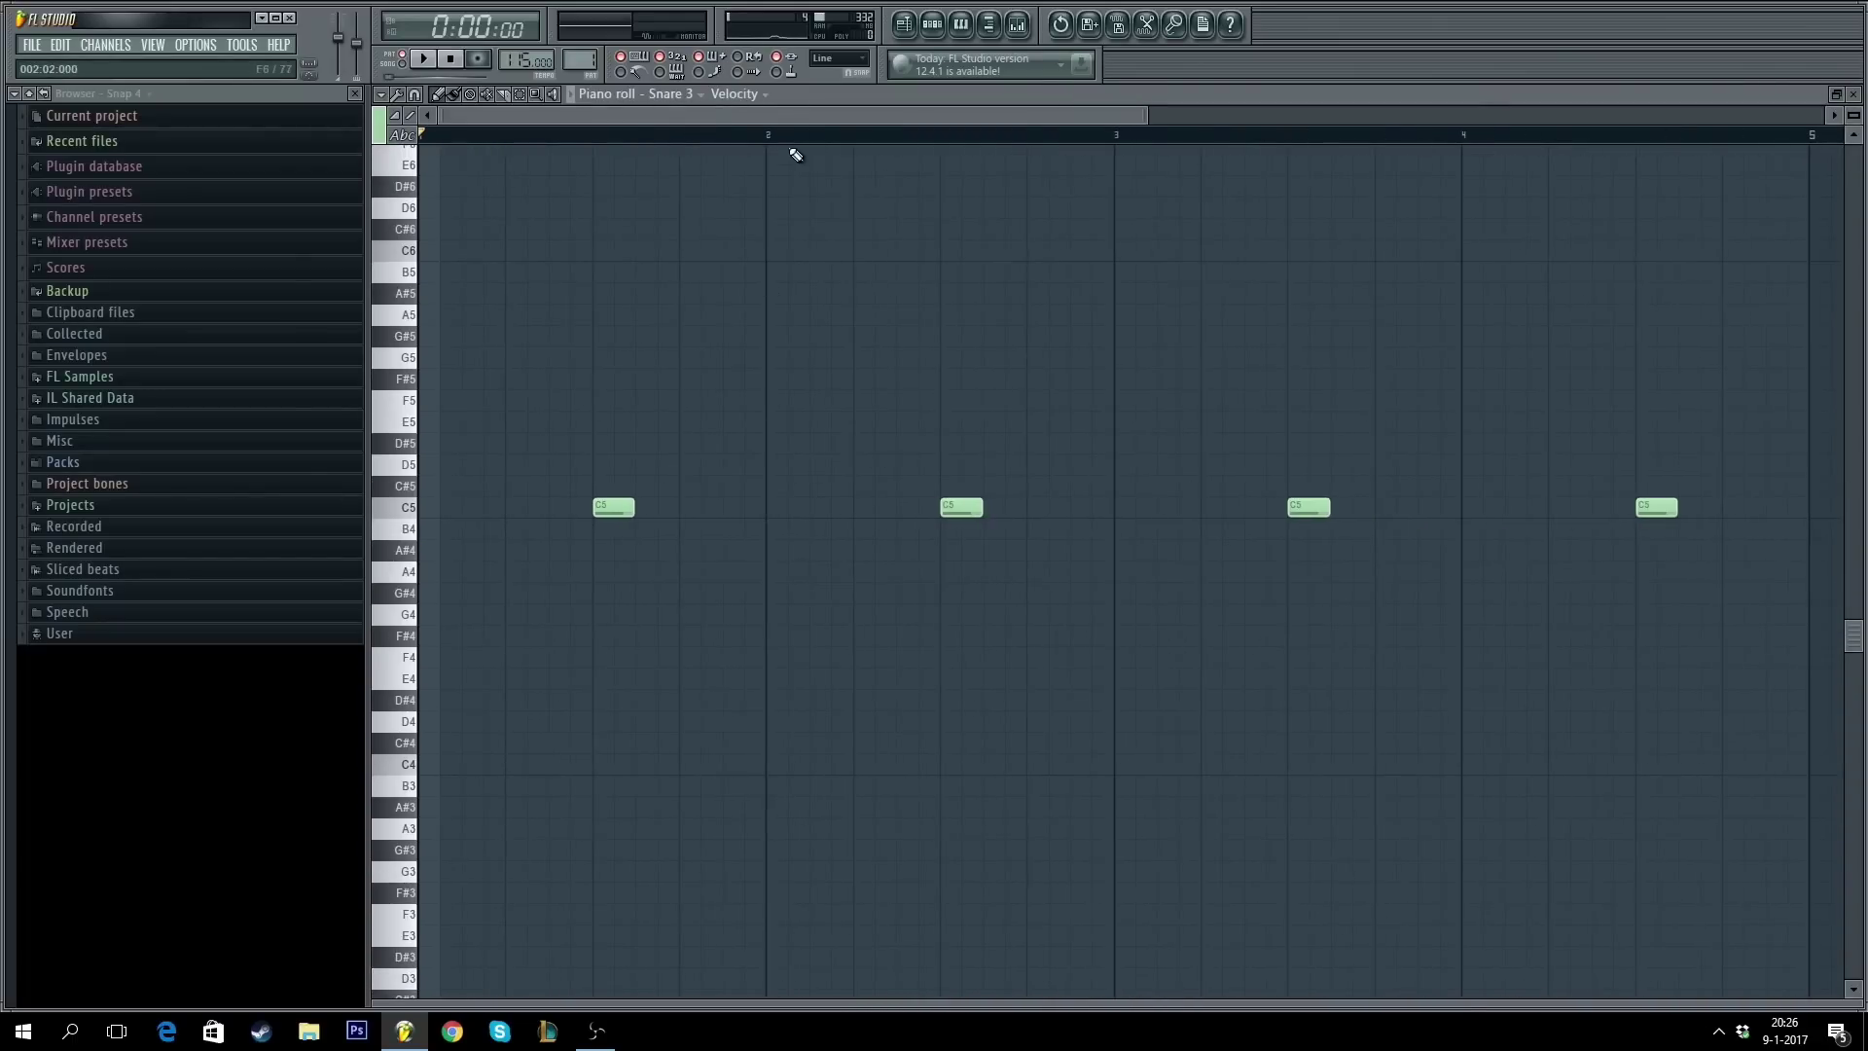
- Try extra C5 snare notes around the start of bar 2 during playback, keeping only the one at 2:03
left_click(699, 507)
right_click(716, 507)
key("space")
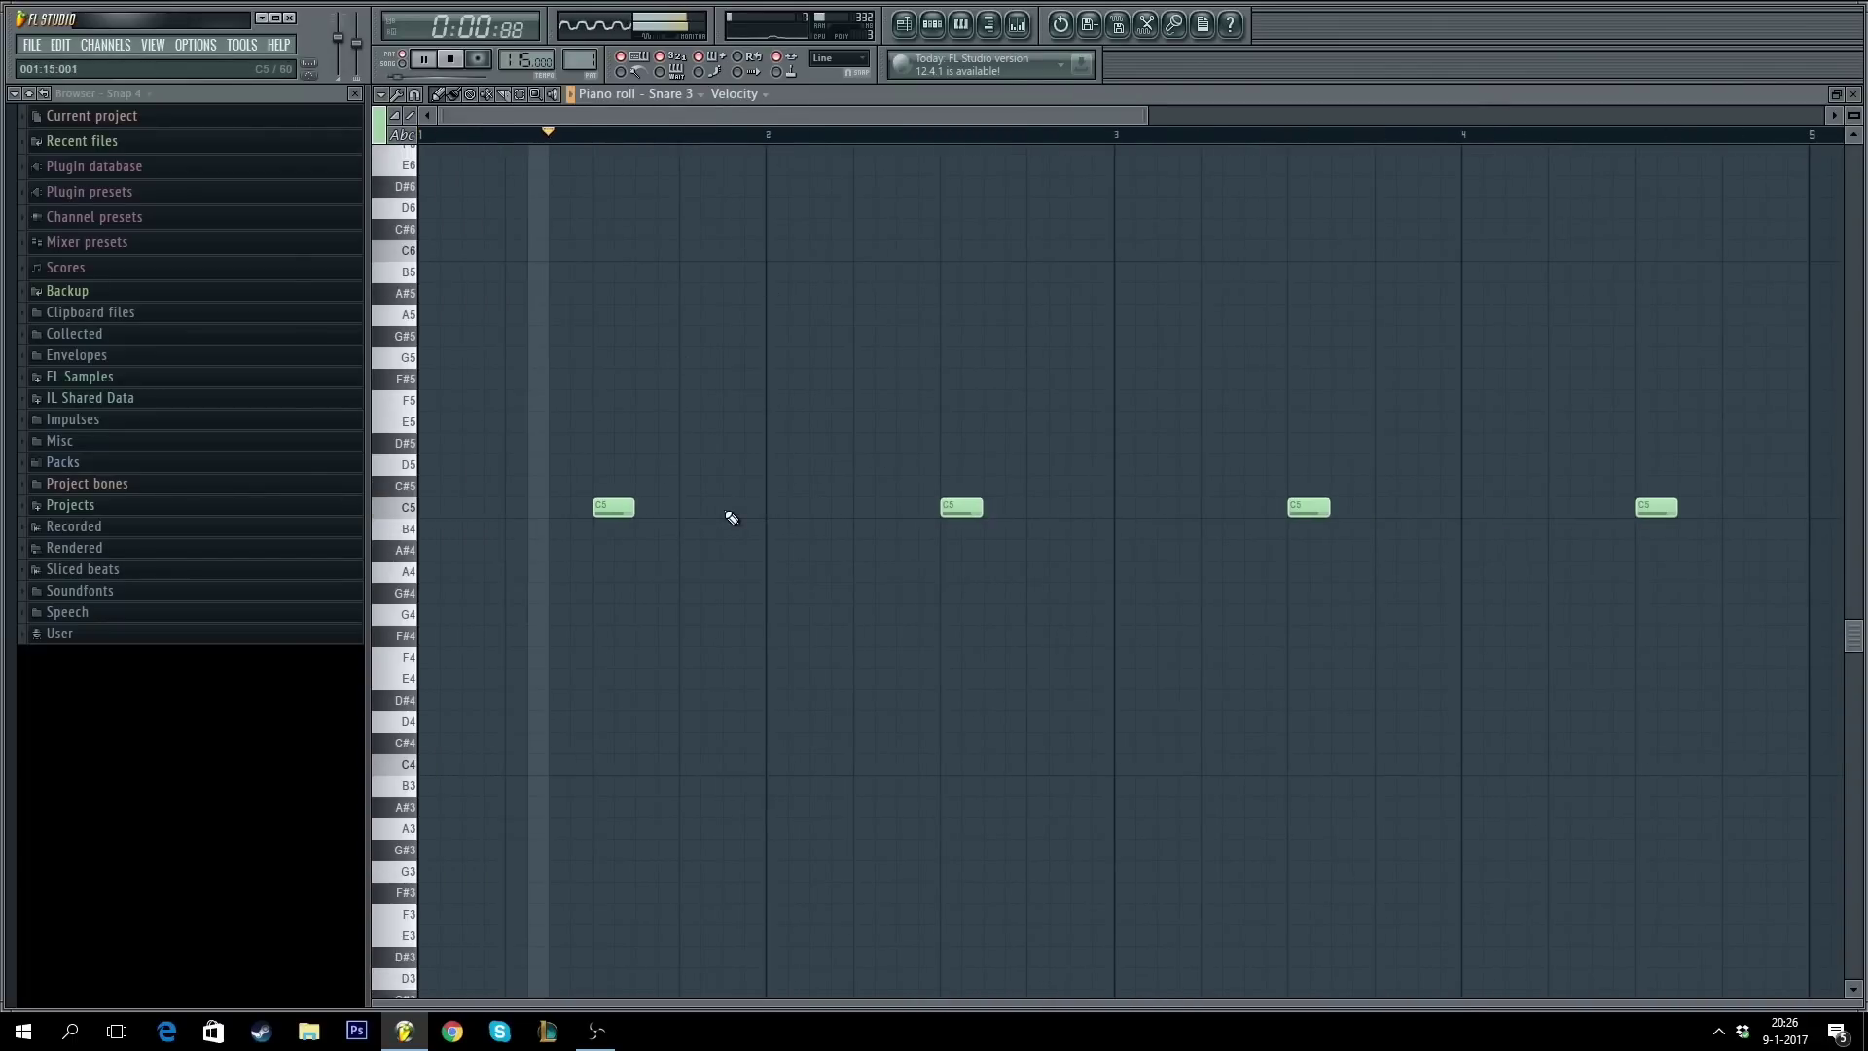
left_click(732, 507)
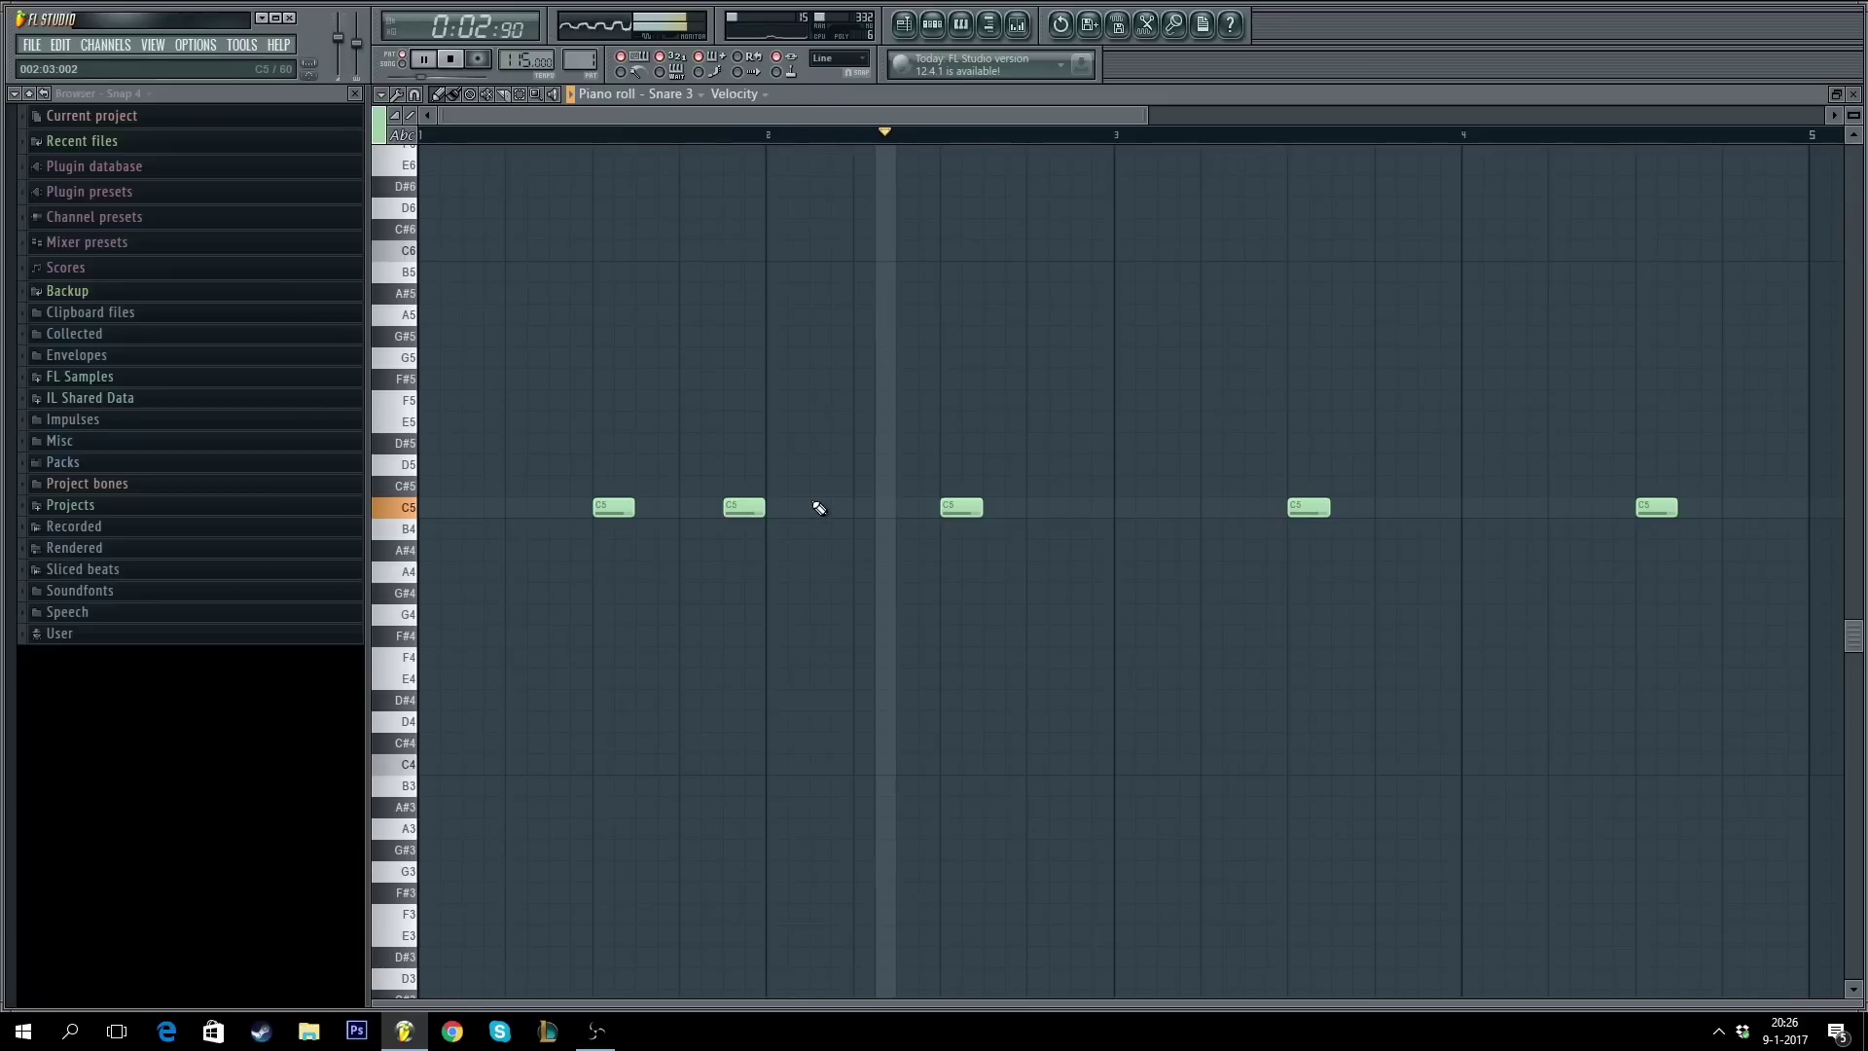
key("space")
left_click(809, 507)
key("space")
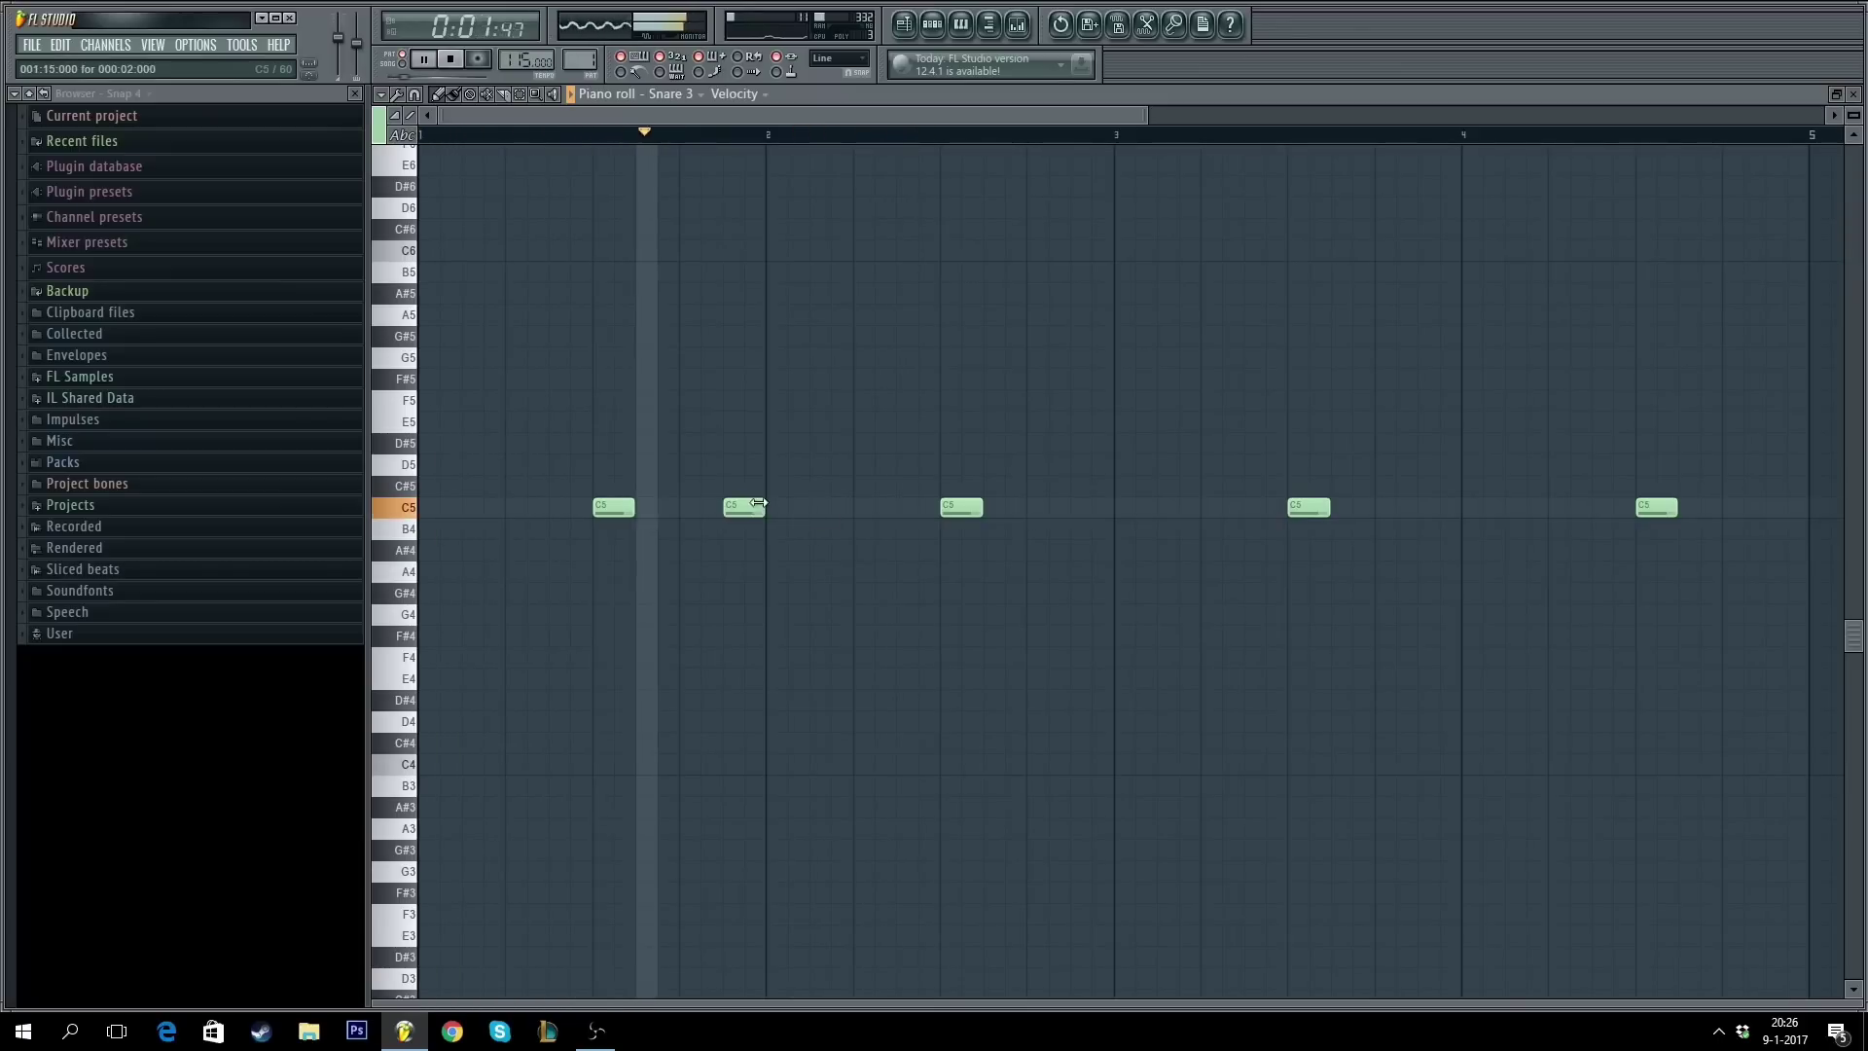
right_click(744, 507)
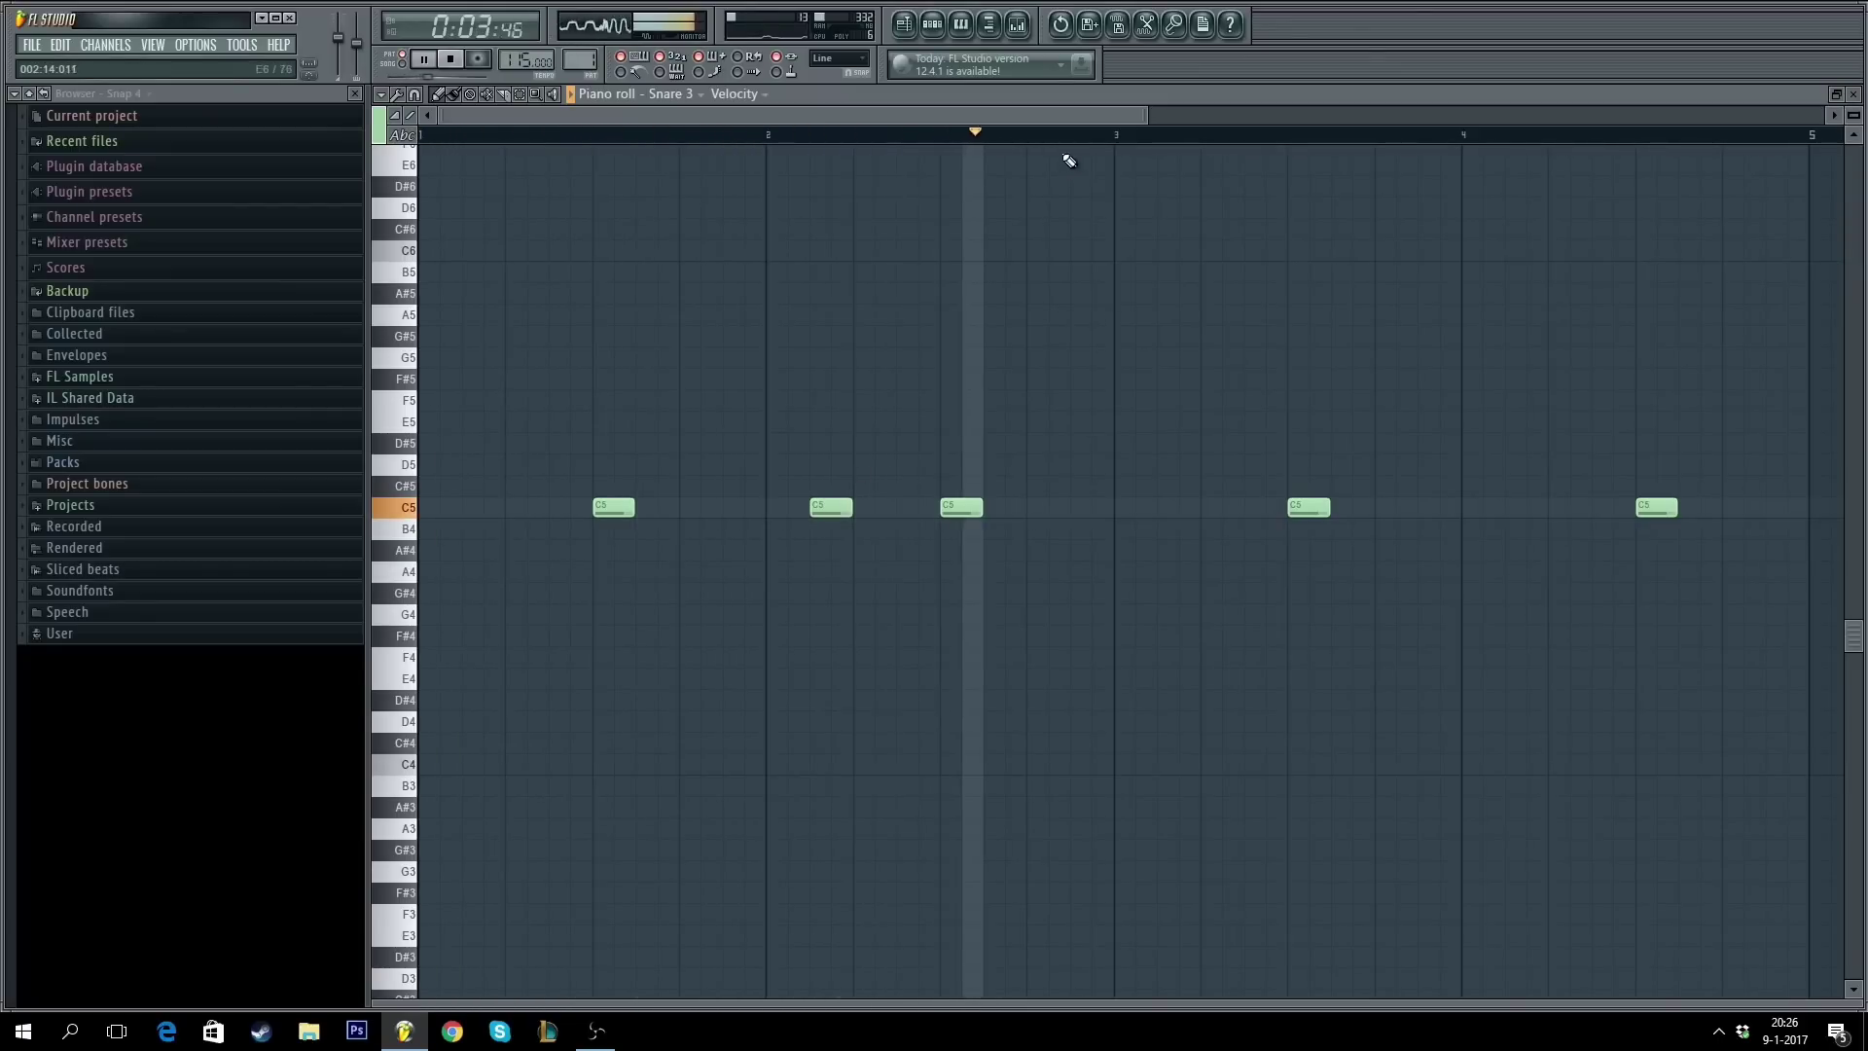
- Add a C5 note at 3:07, directly before the third snare hit, and check its note properties
scroll(1073, 156, "down", 3)
scroll(1073, 156, "down", 1)
left_click(1251, 250)
key("space")
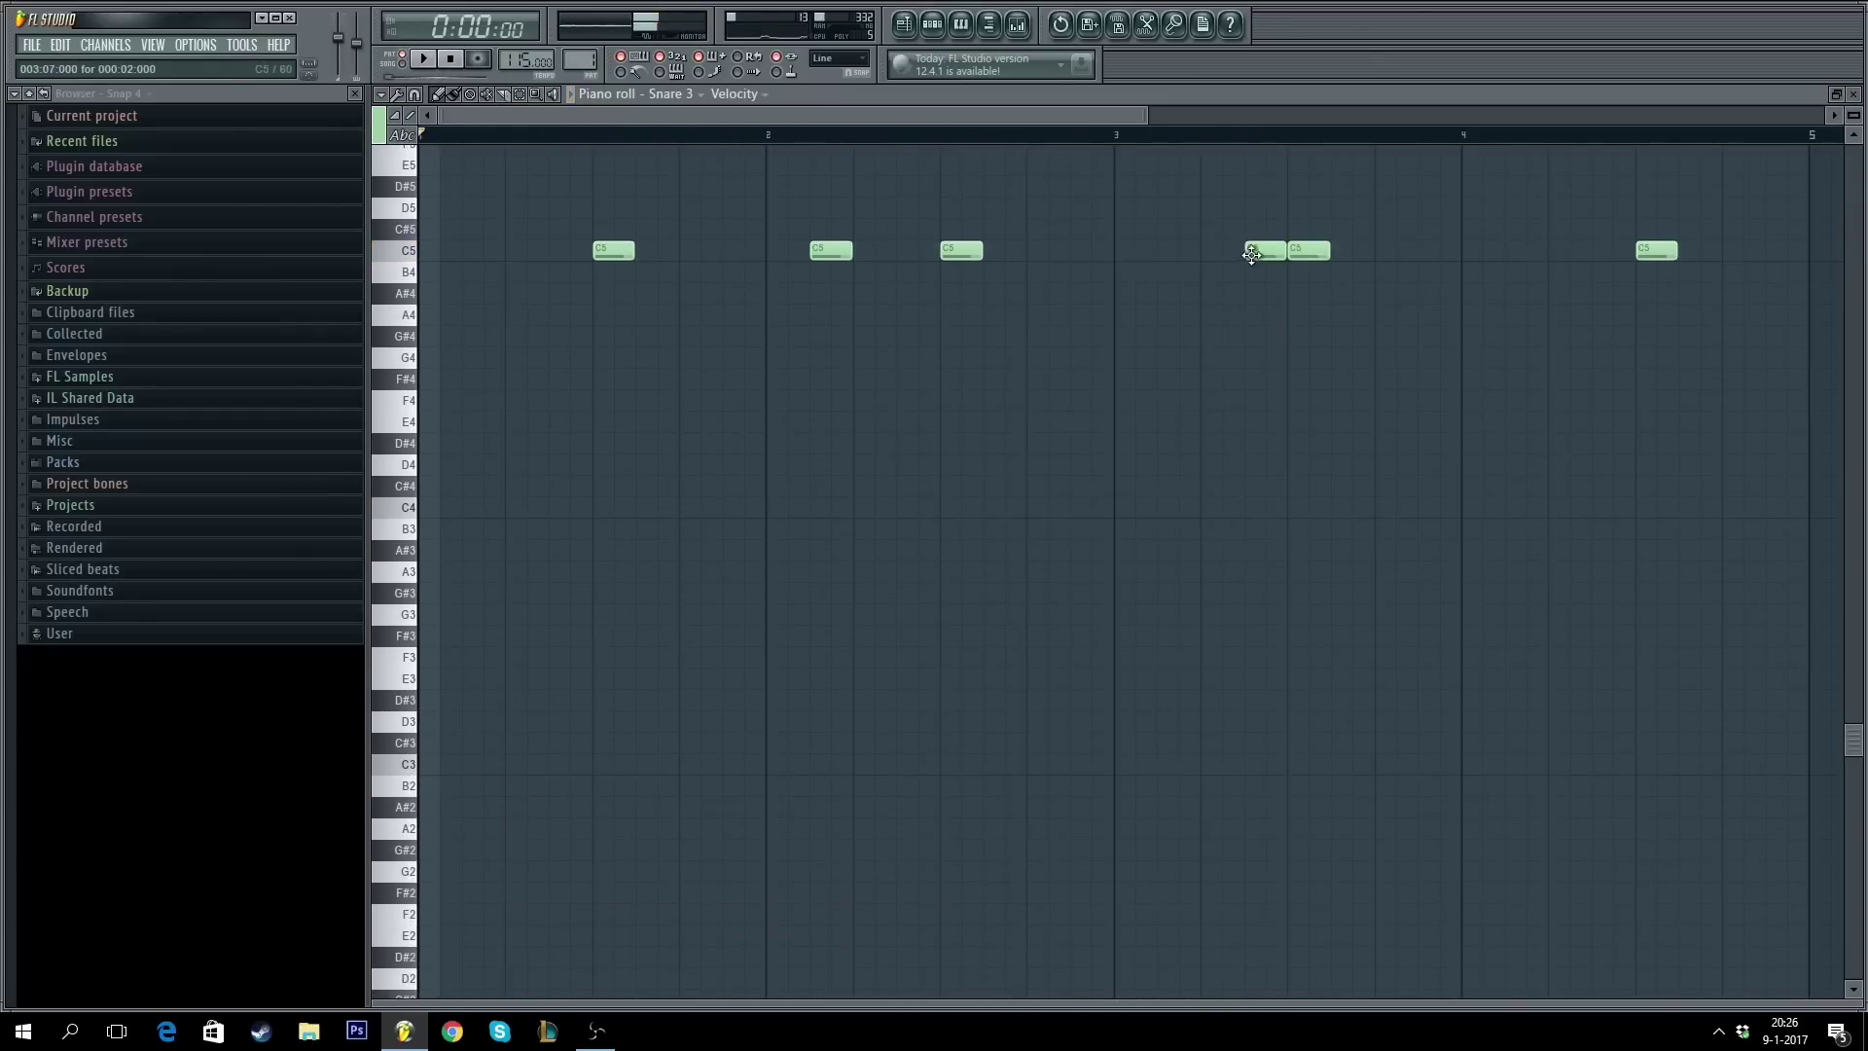
scroll(1228, 158, "down", 3)
scroll(1227, 158, "up", 5)
scroll(1234, 146, "down", 2)
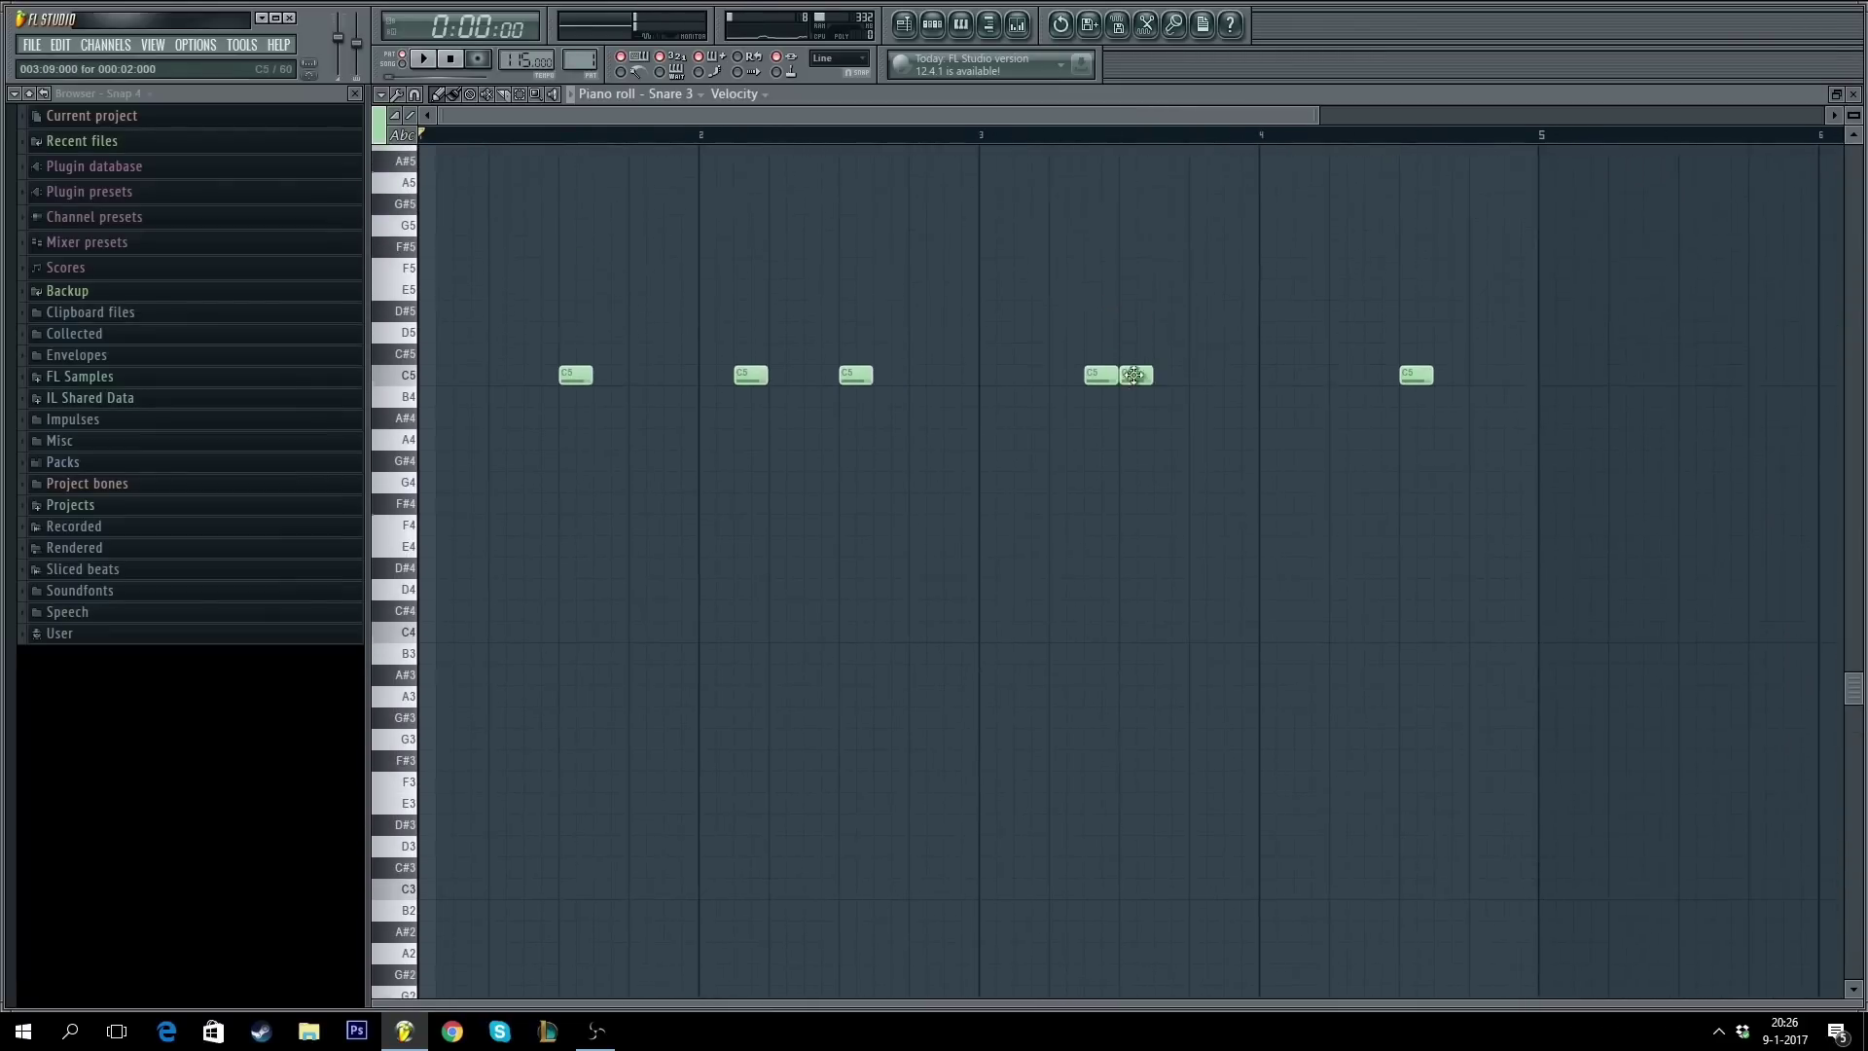
double_click(1098, 380)
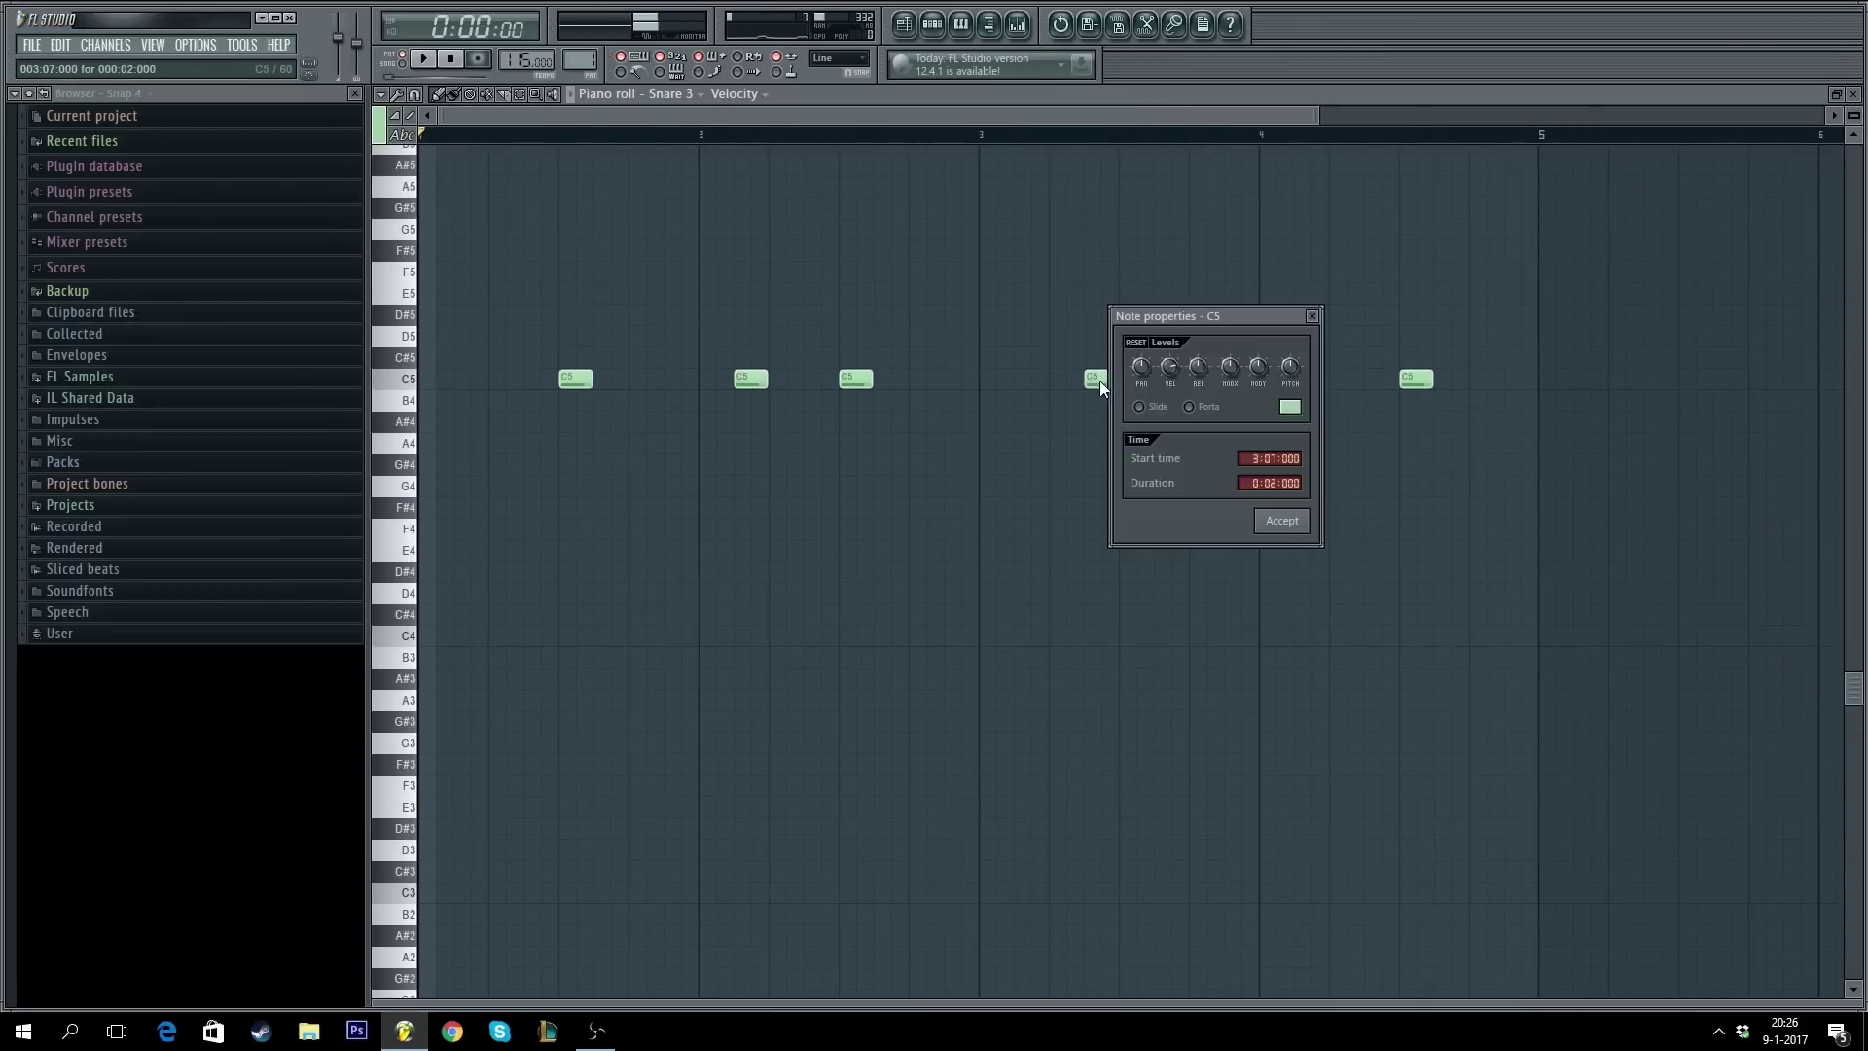
left_click(1290, 529)
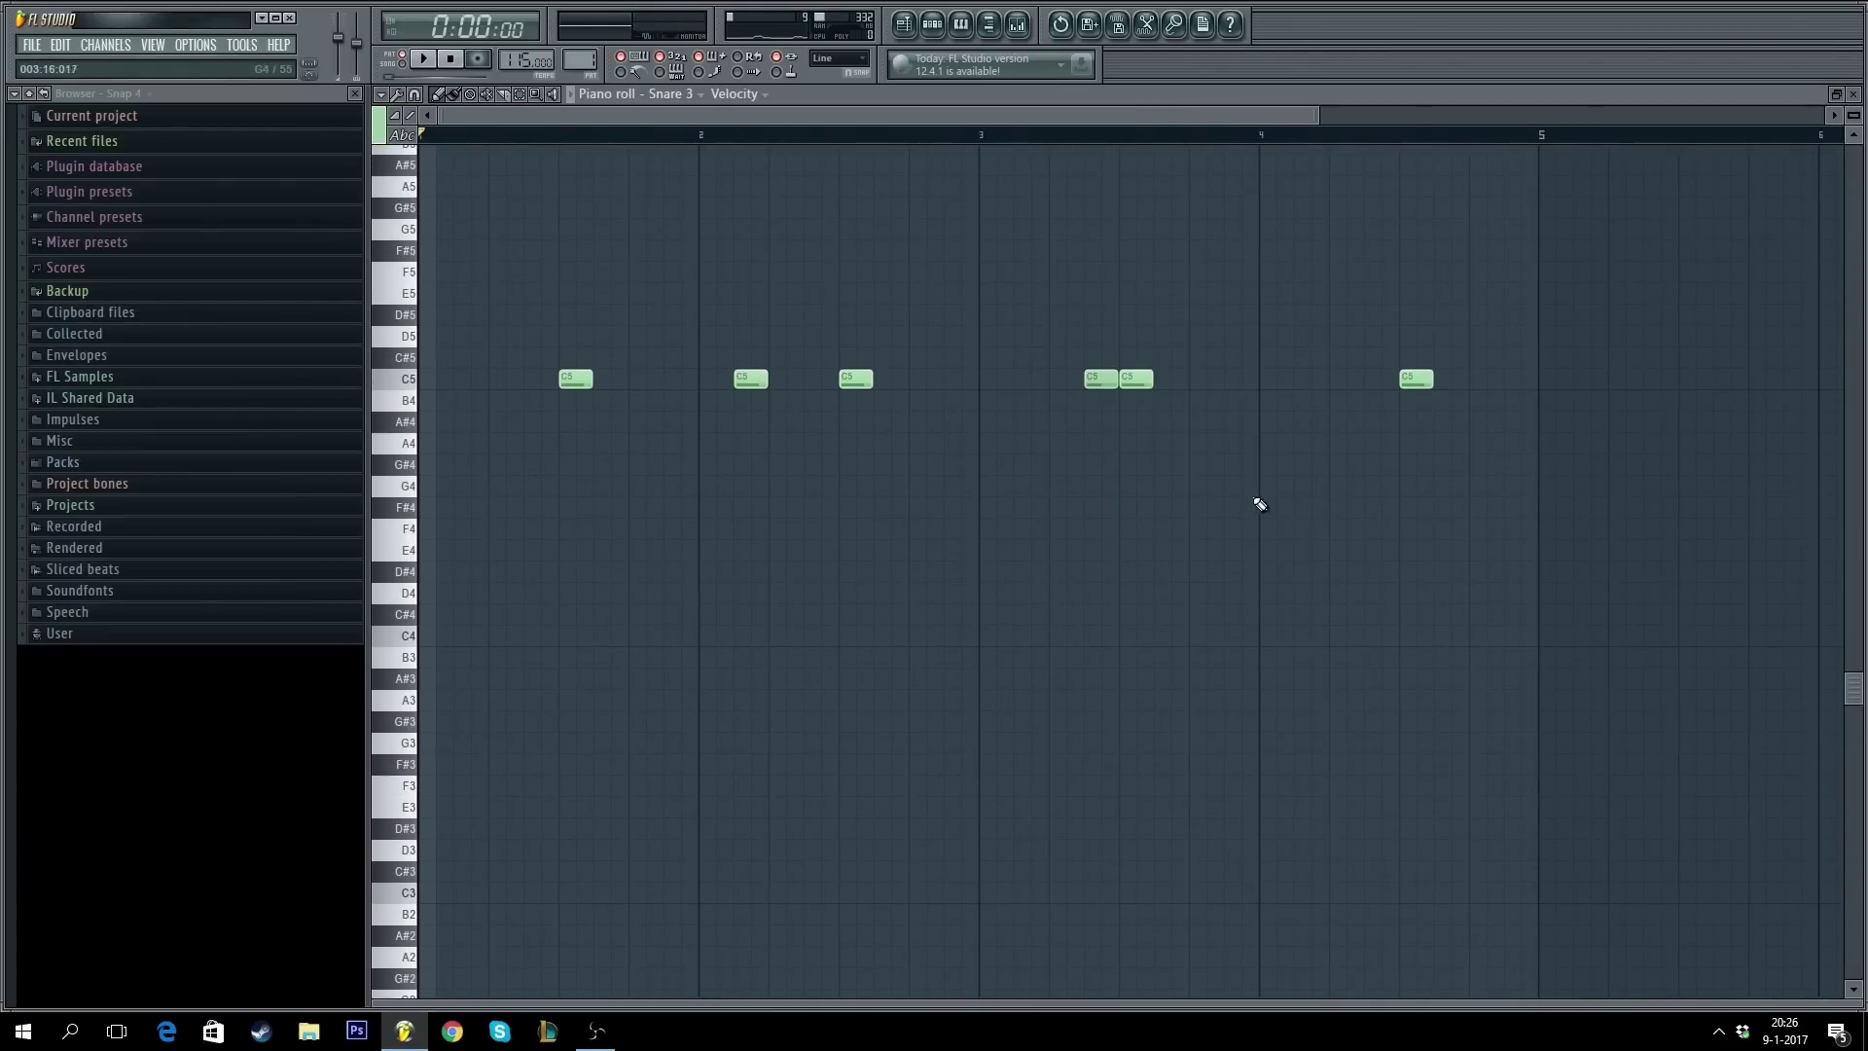
- Play the pattern and add C5 notes at 3:15 and 4:03 to the Snare 3 part
key("space")
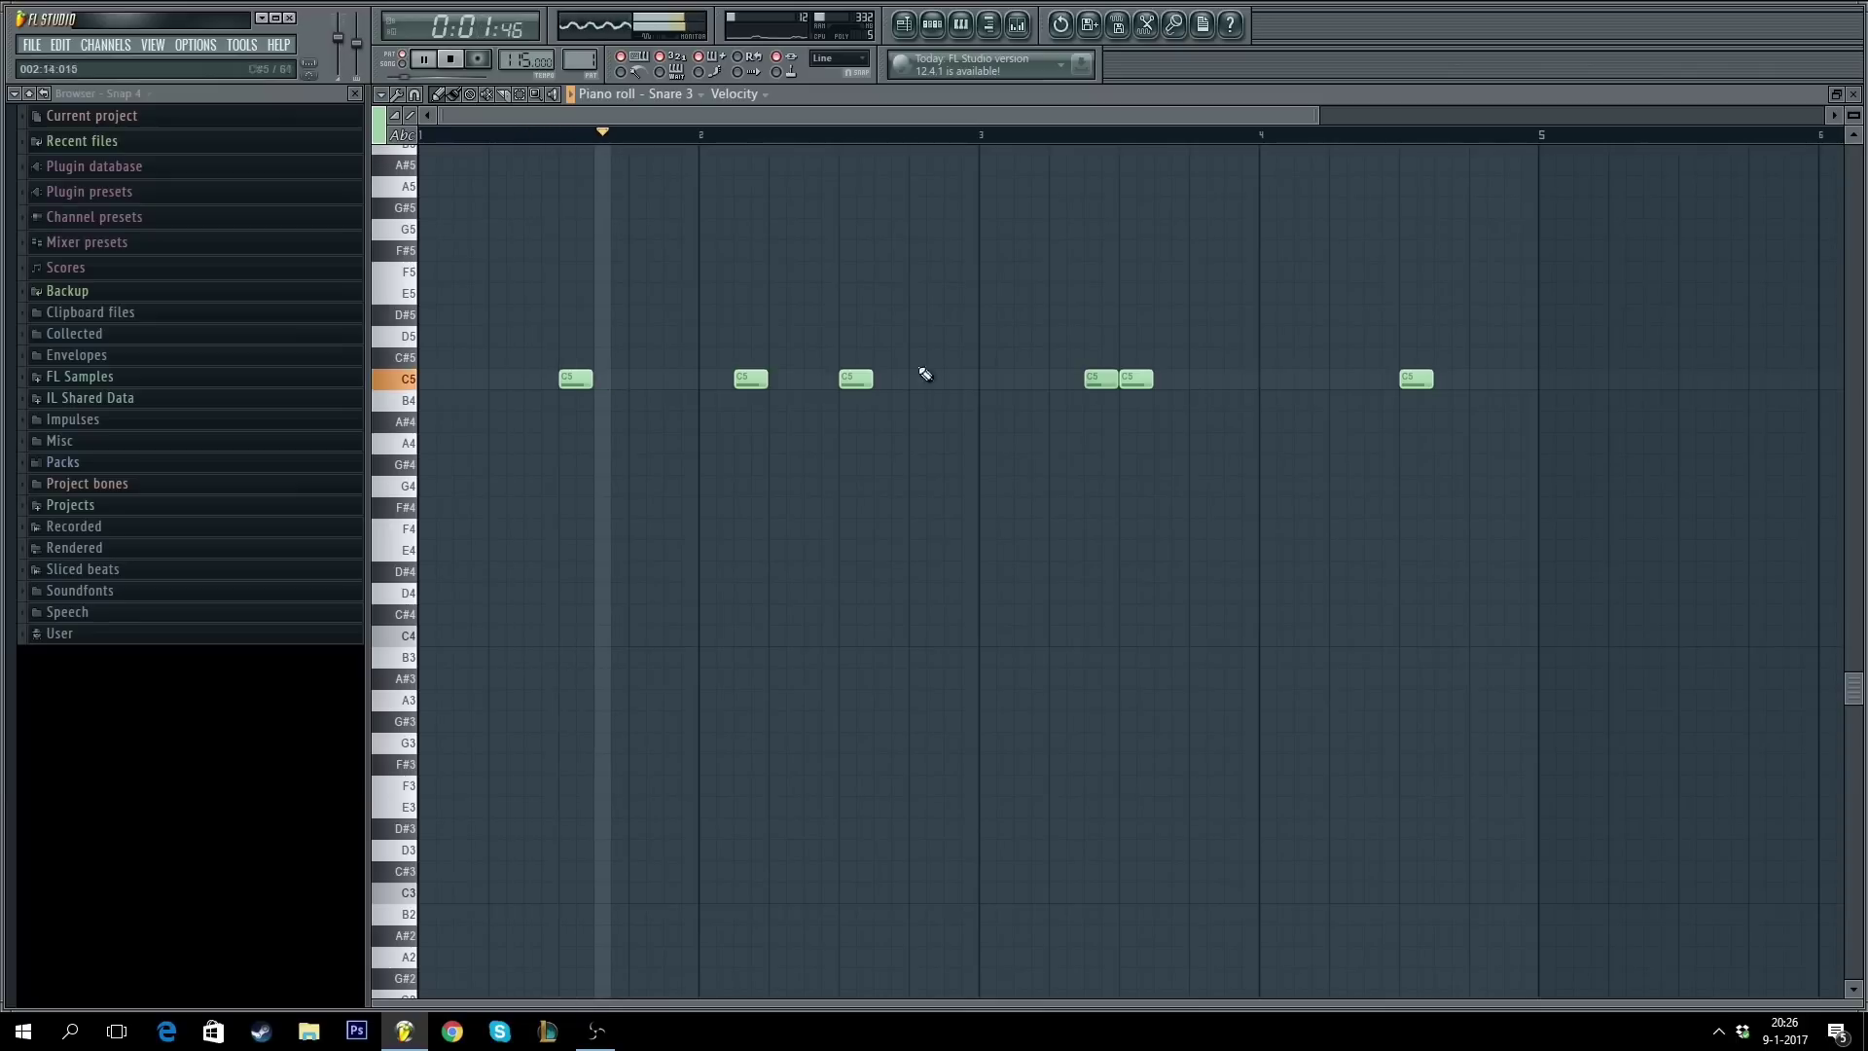
left_click(784, 379)
left_click_drag(784, 379, 1236, 380)
left_click(1309, 378)
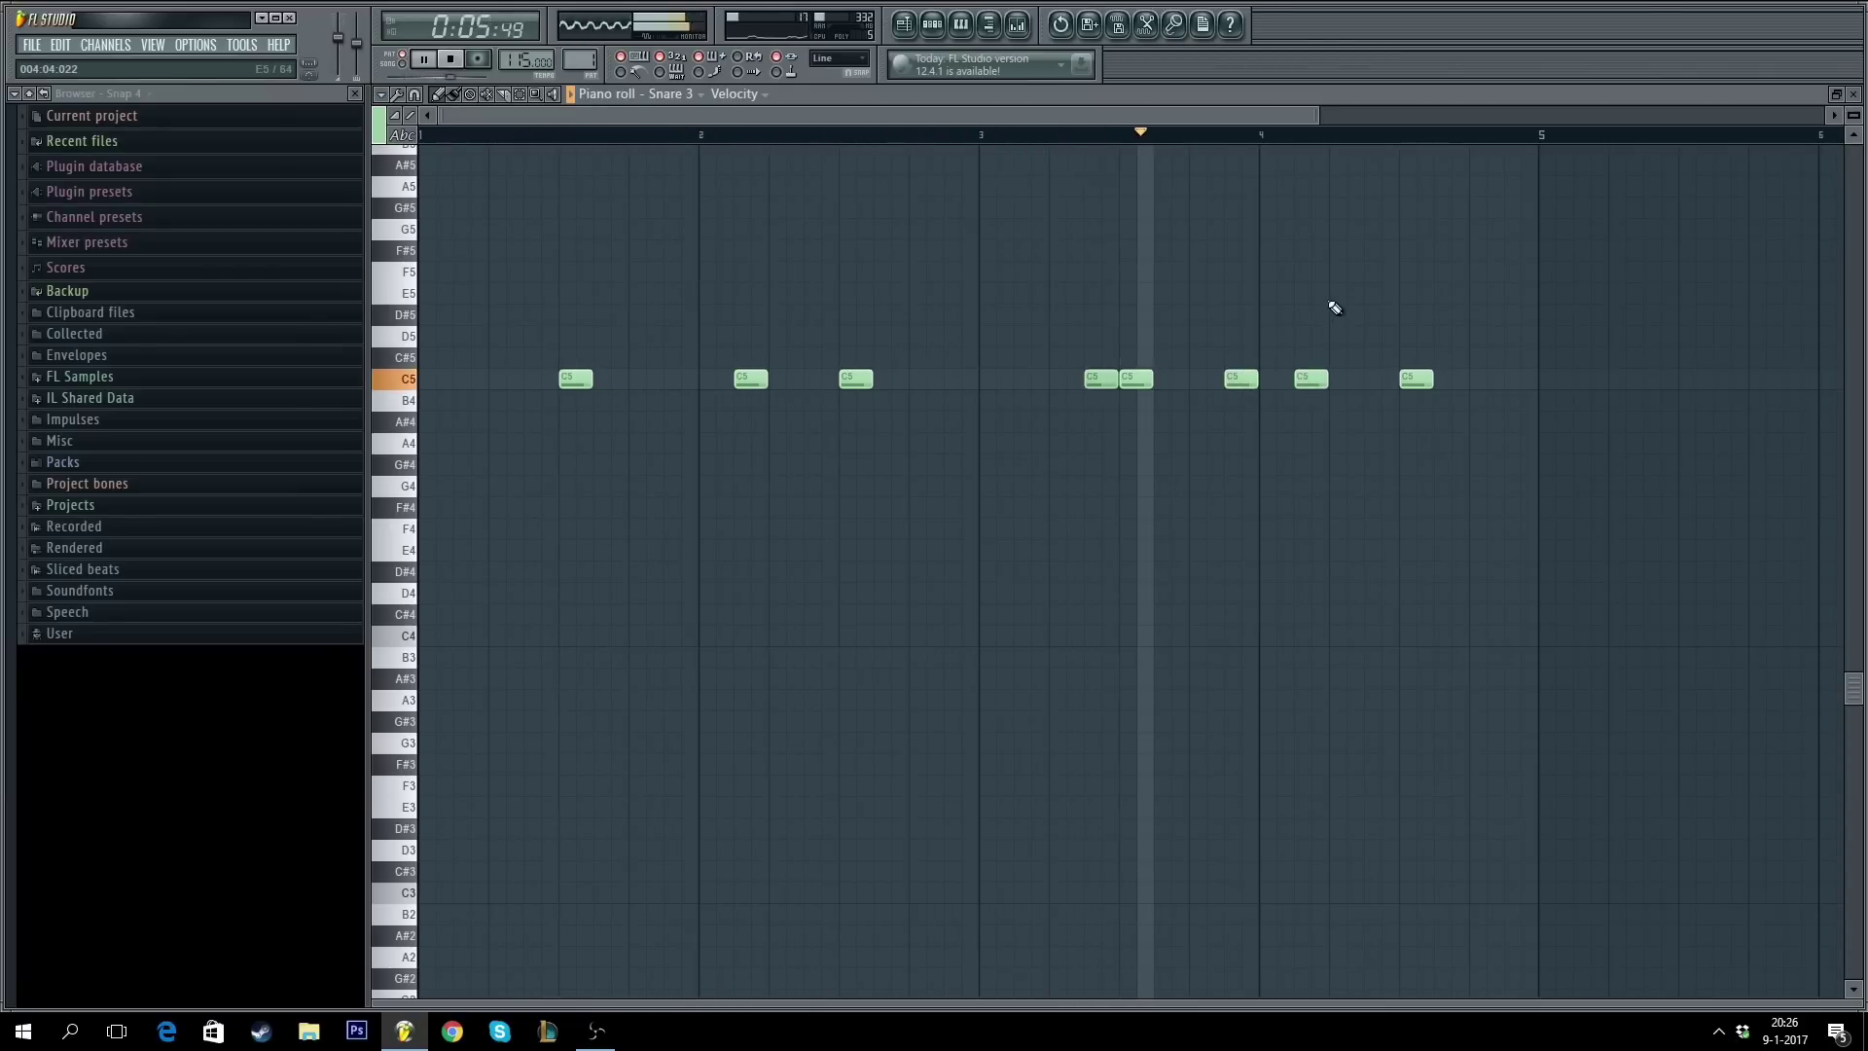
- Restart playback of the Snare 3 notes from near the start of bar 3 to hear the second half
key("space")
double_click(1096, 383)
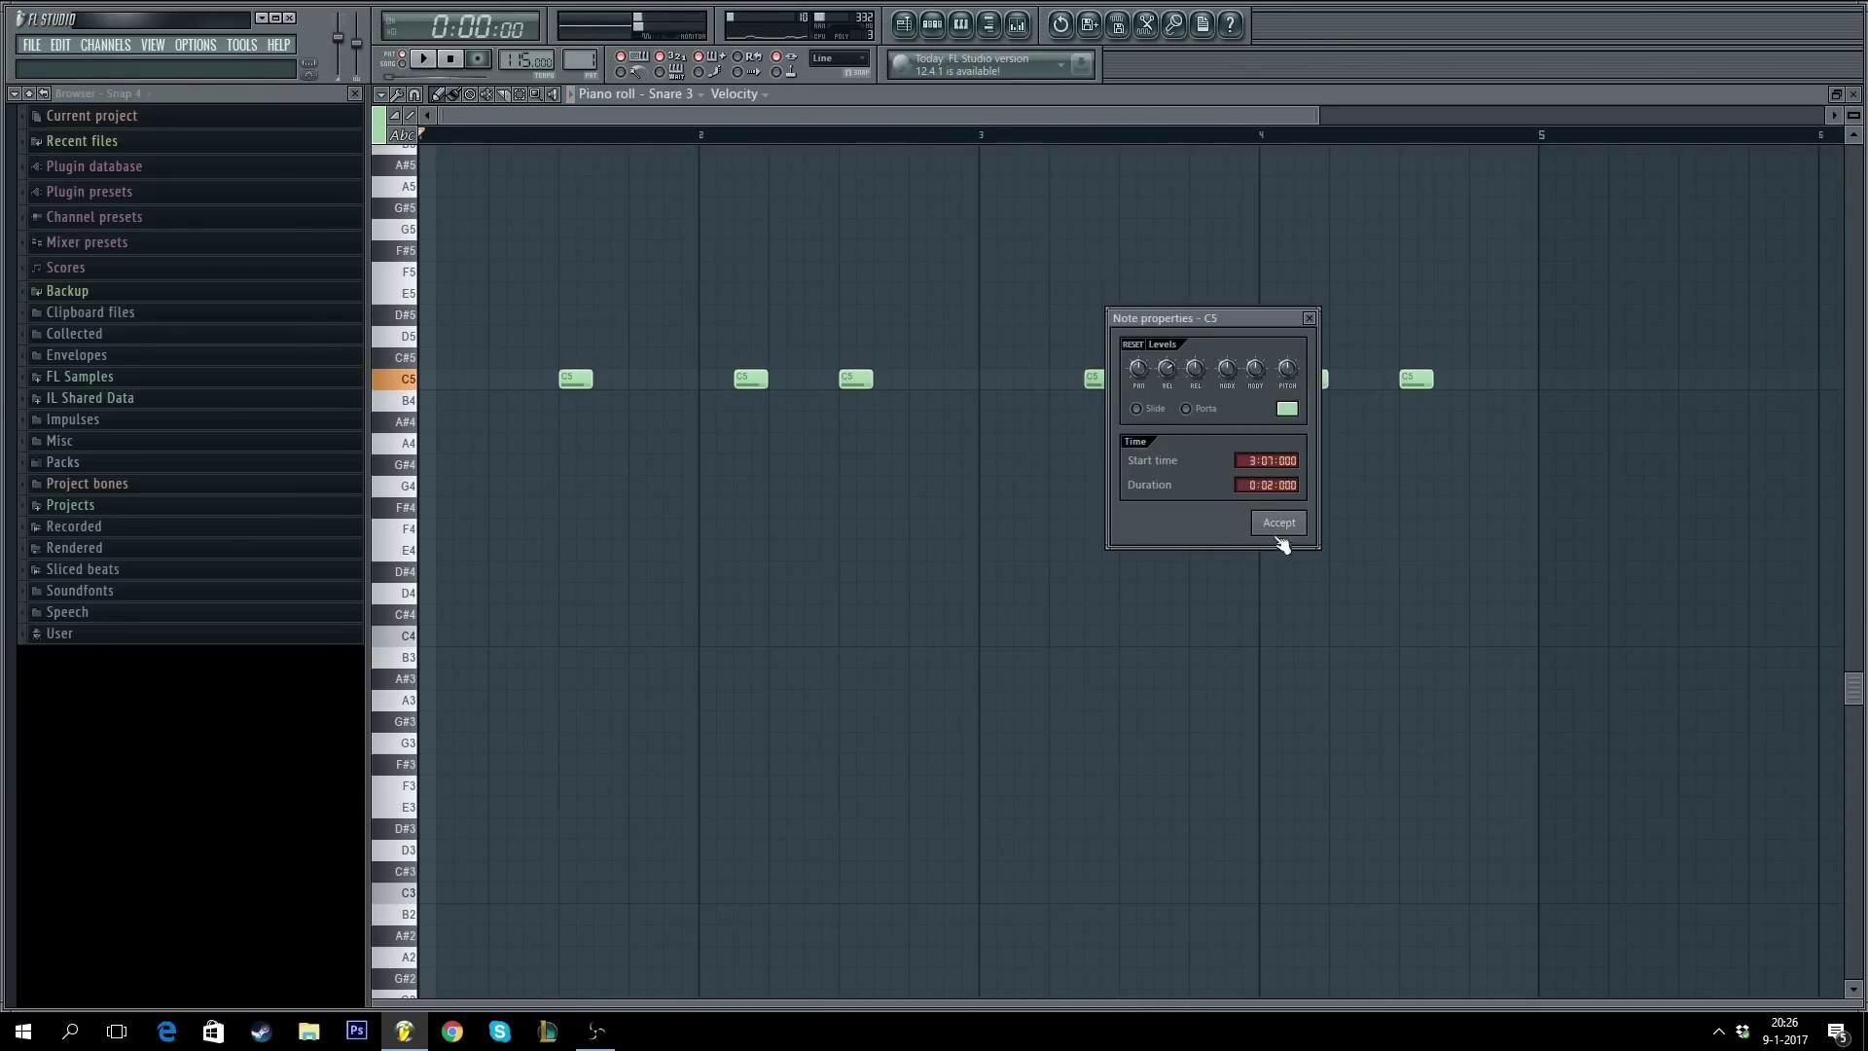
left_click(1278, 522)
left_click(1002, 134)
key("space")
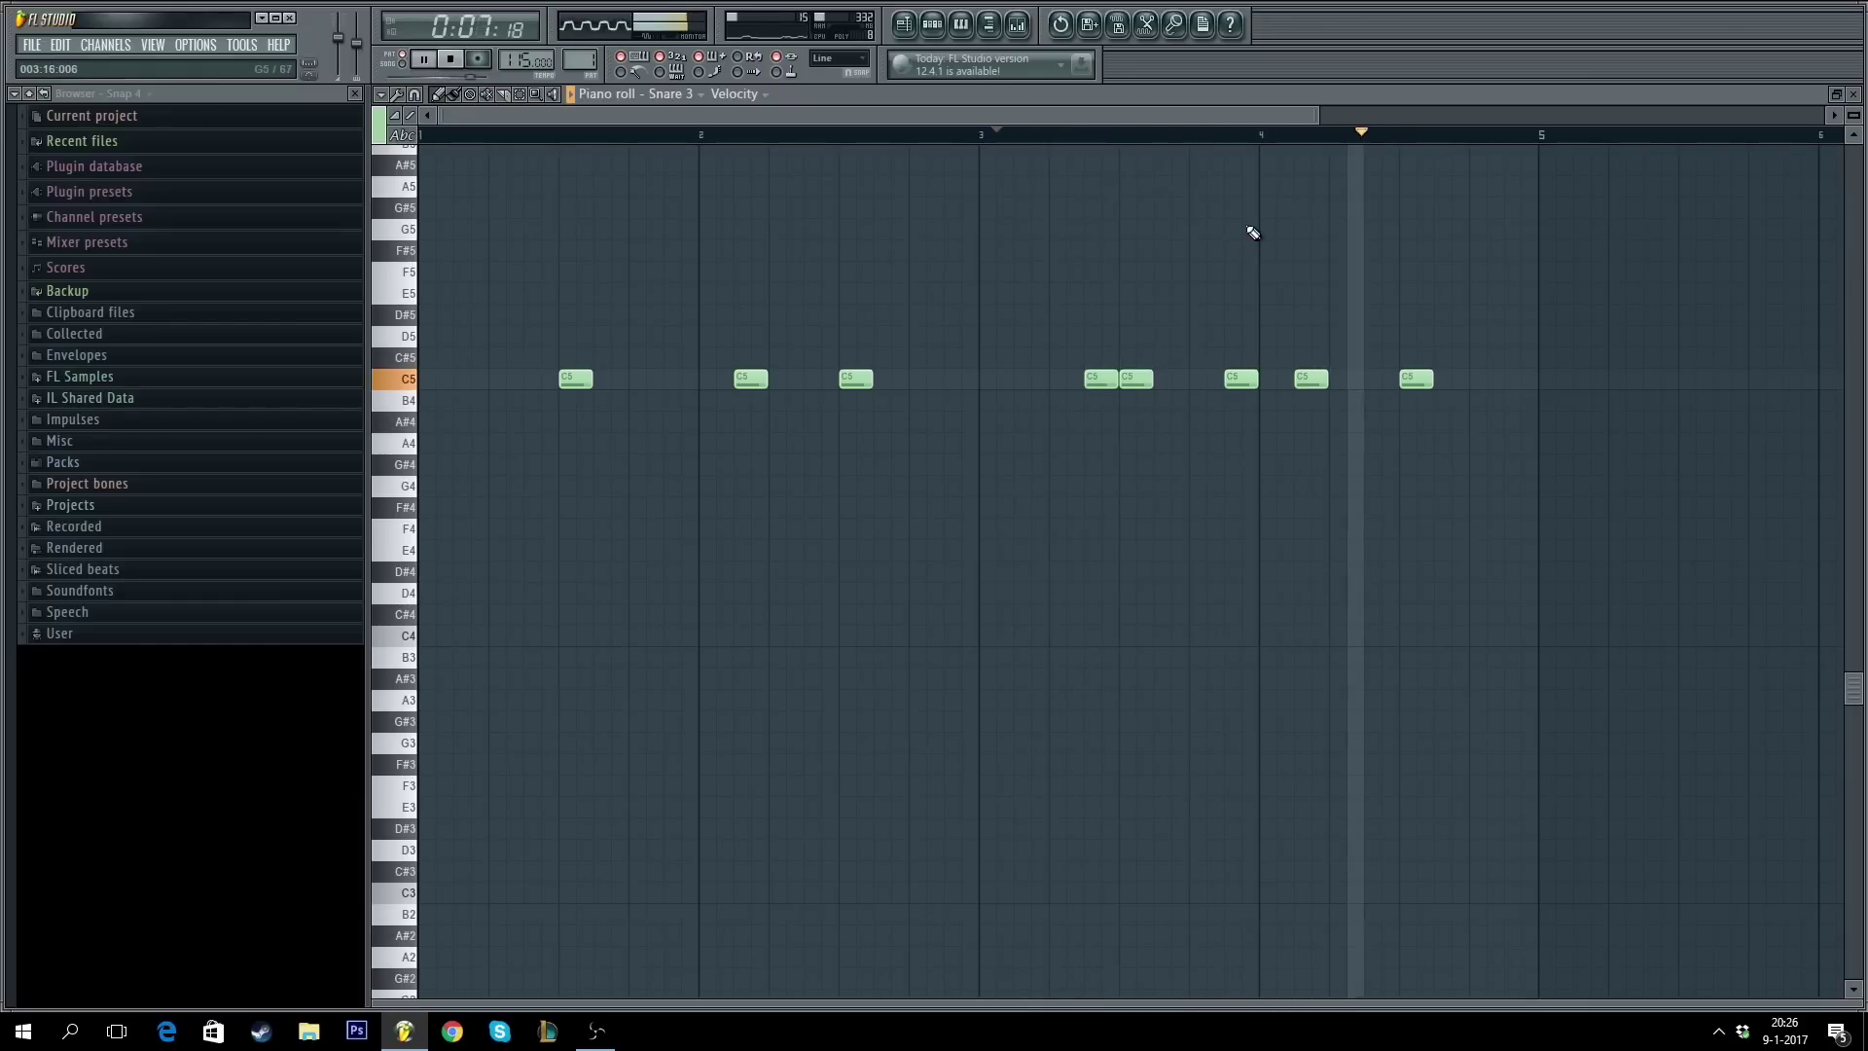
- Add two C5 snare notes, each two steps long, on steps 11 and 15 of bar 4 in Snare 3
left_click(1467, 380)
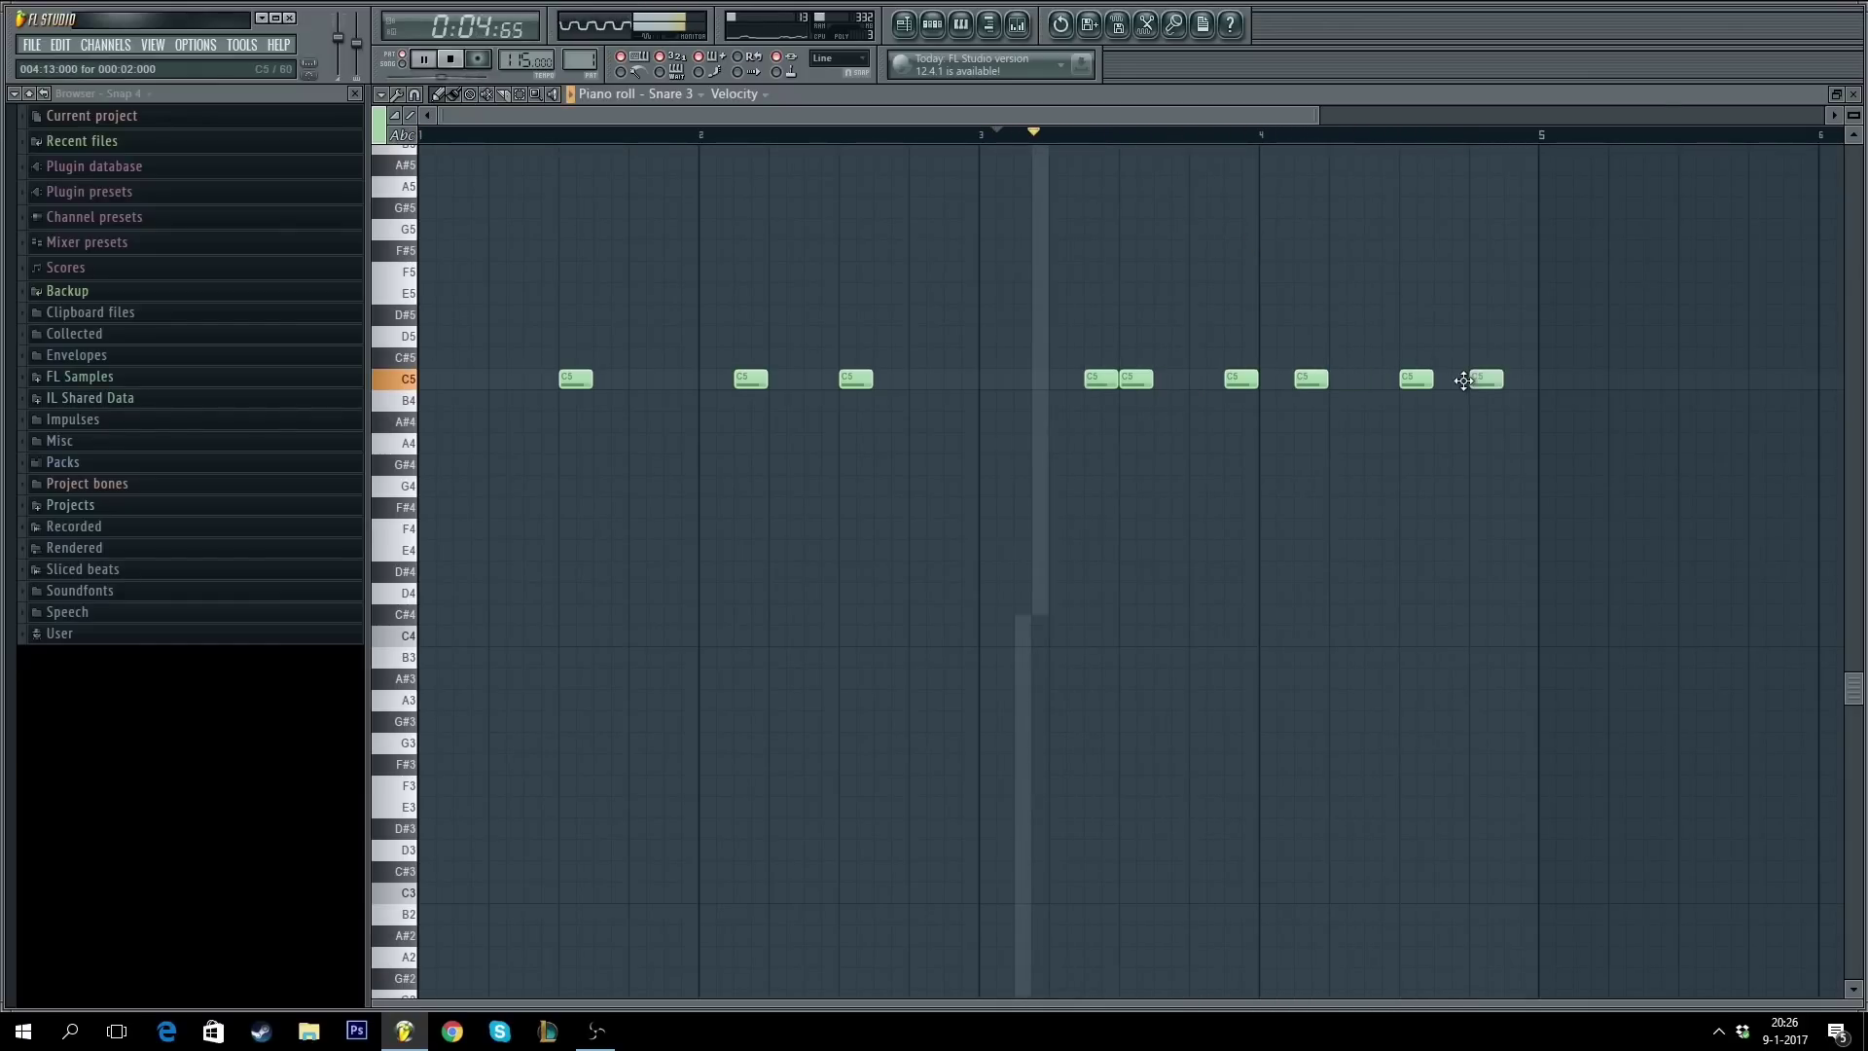
left_click_drag(1480, 379, 1462, 380)
left_click(1521, 379)
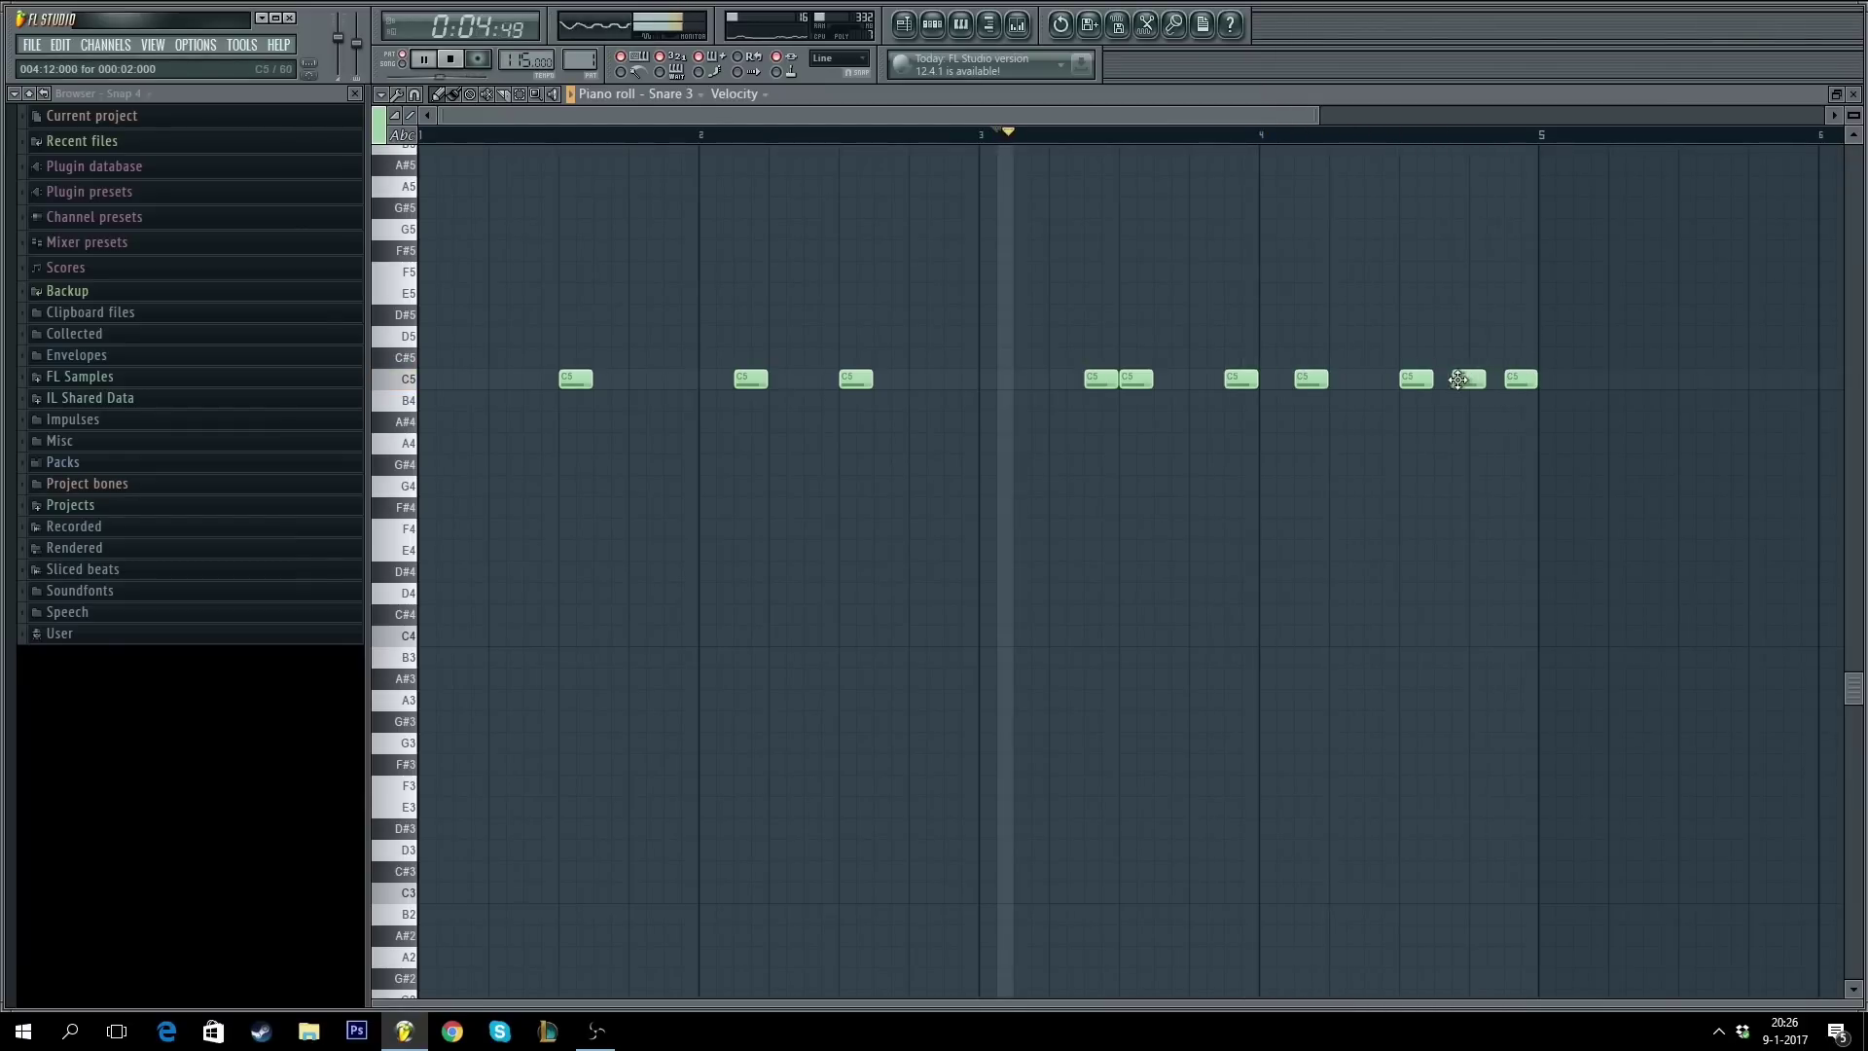
left_click_drag(1459, 380, 1441, 379)
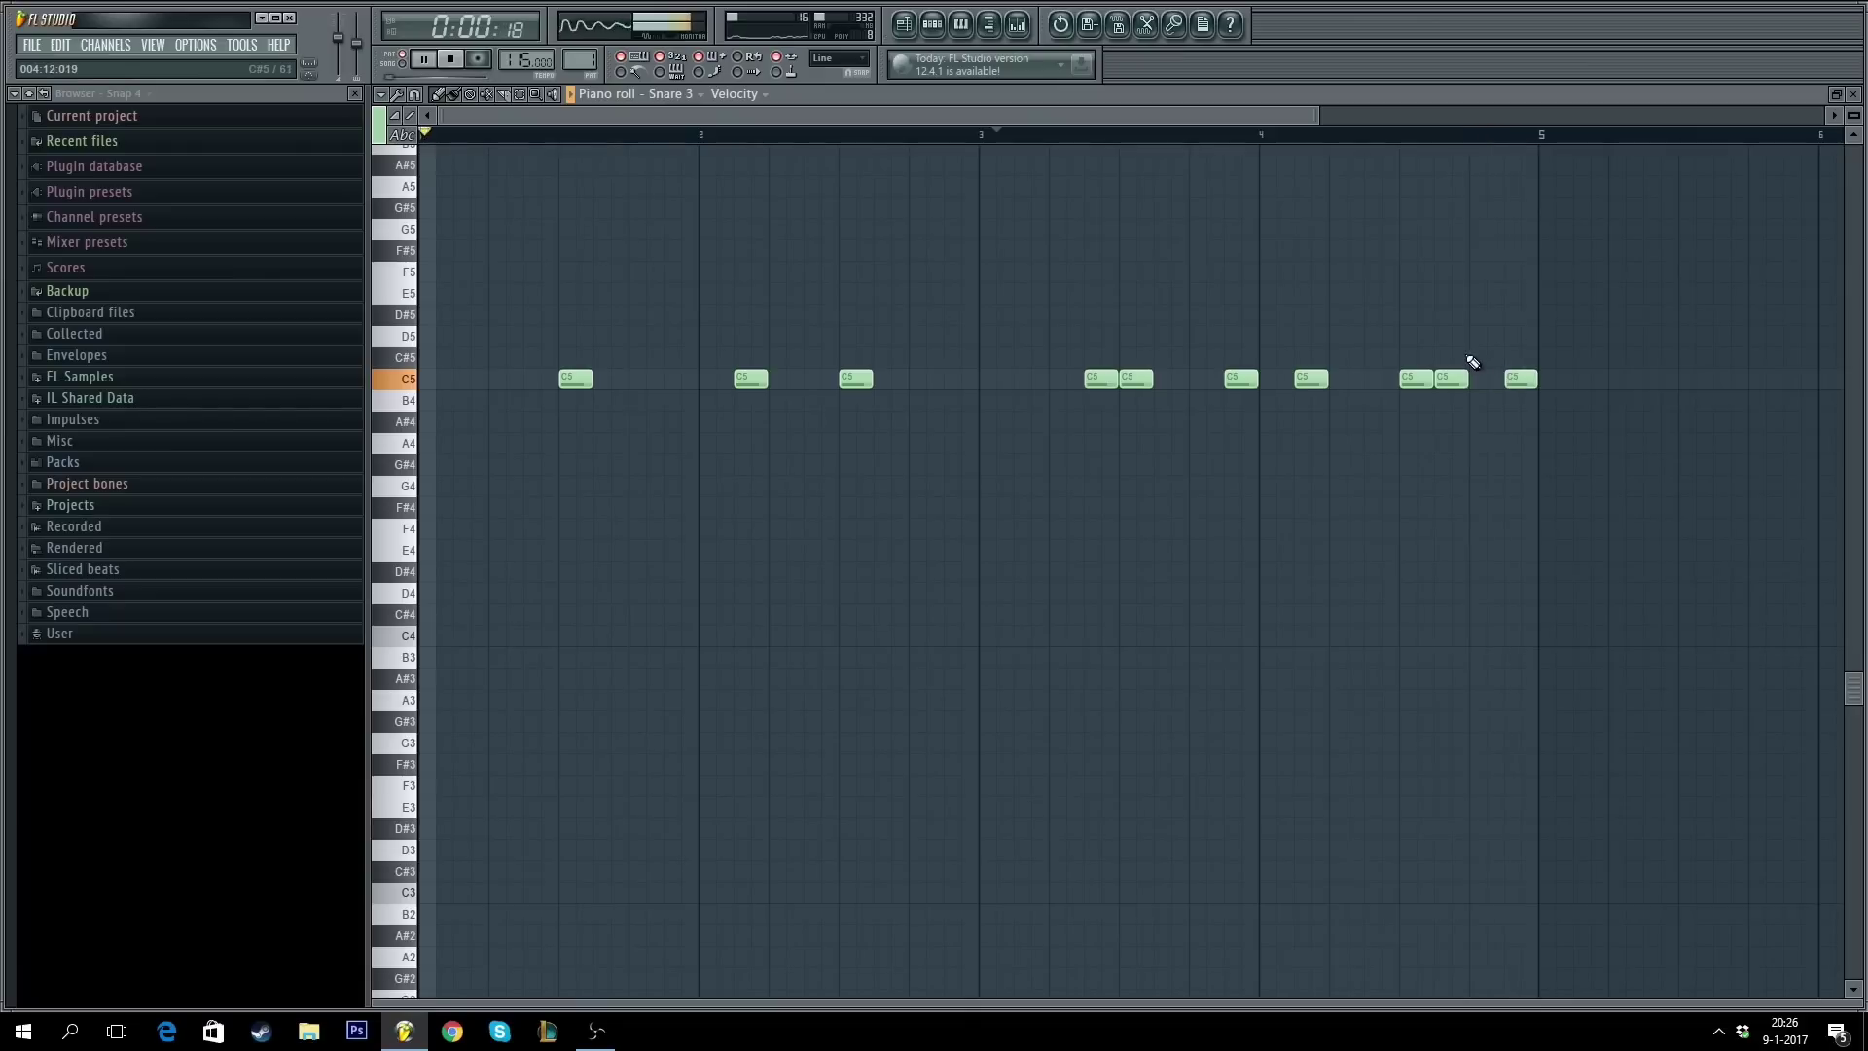
key("space")
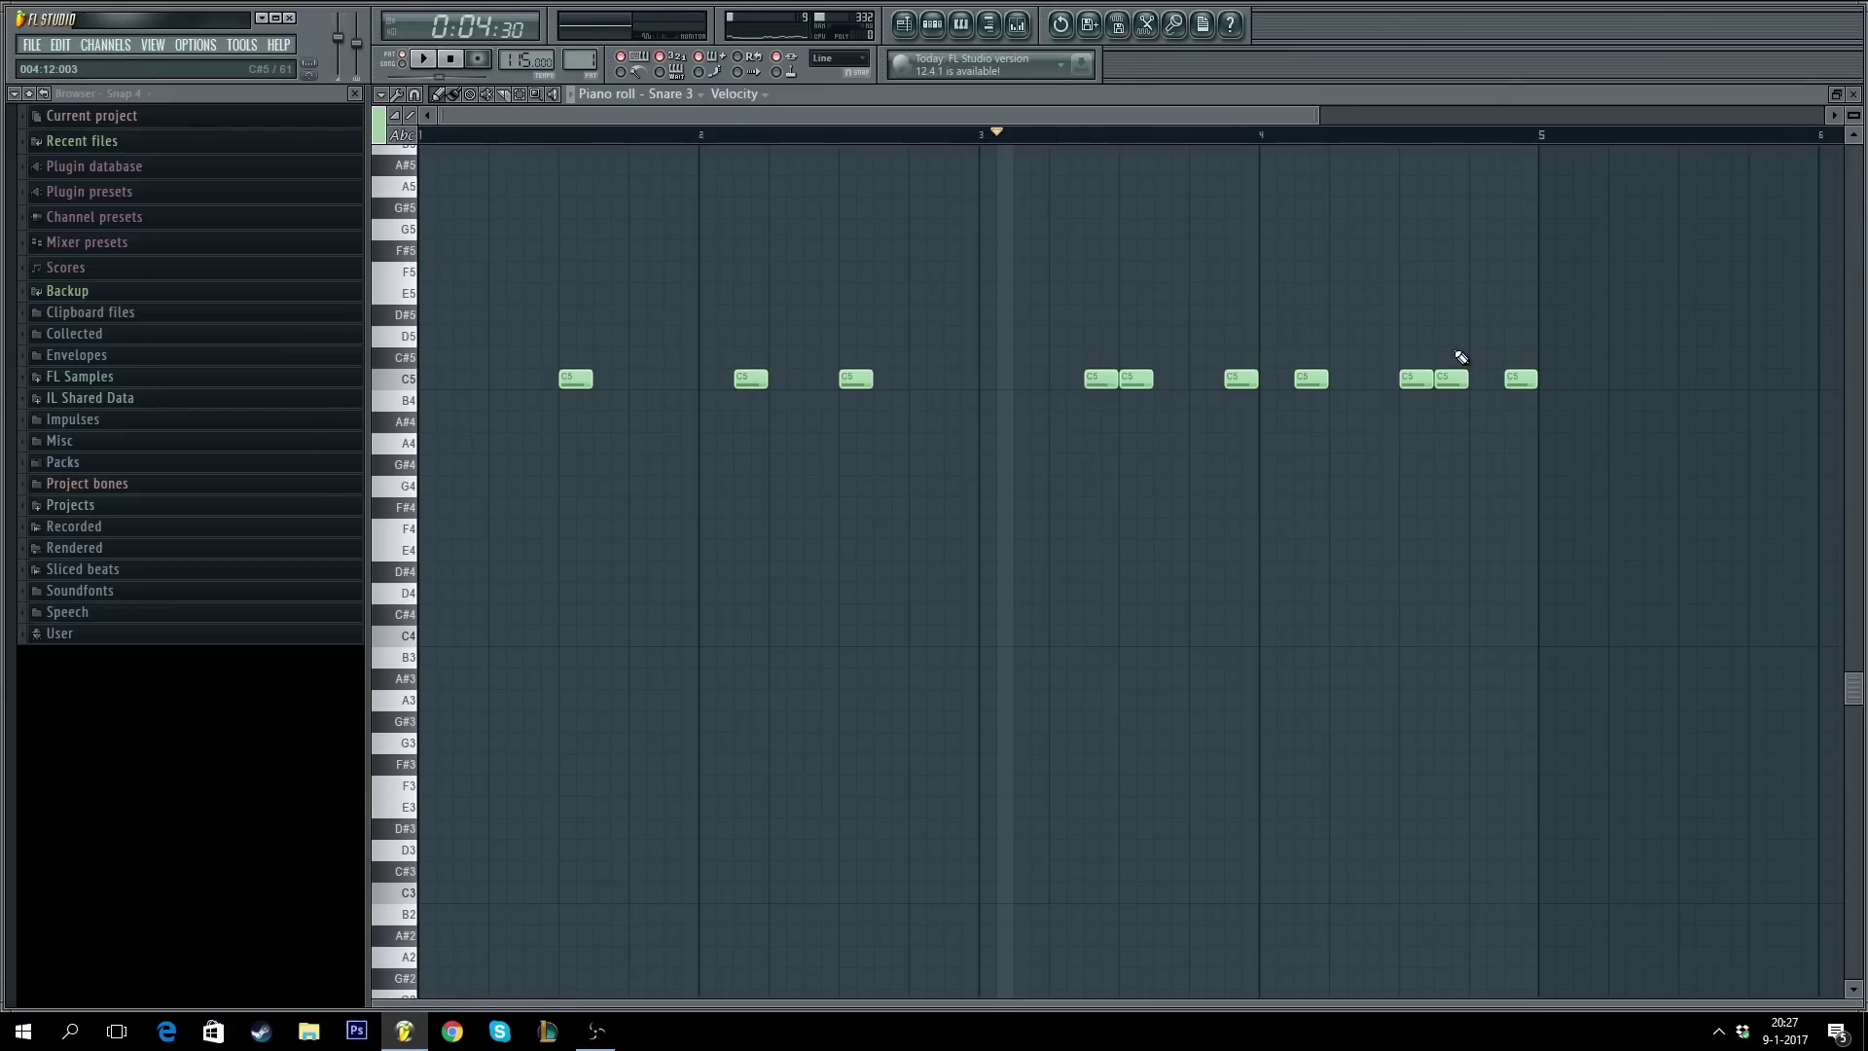
- Close the Snare 3 piano roll and play the whole pattern from the beginning
left_click(1853, 94)
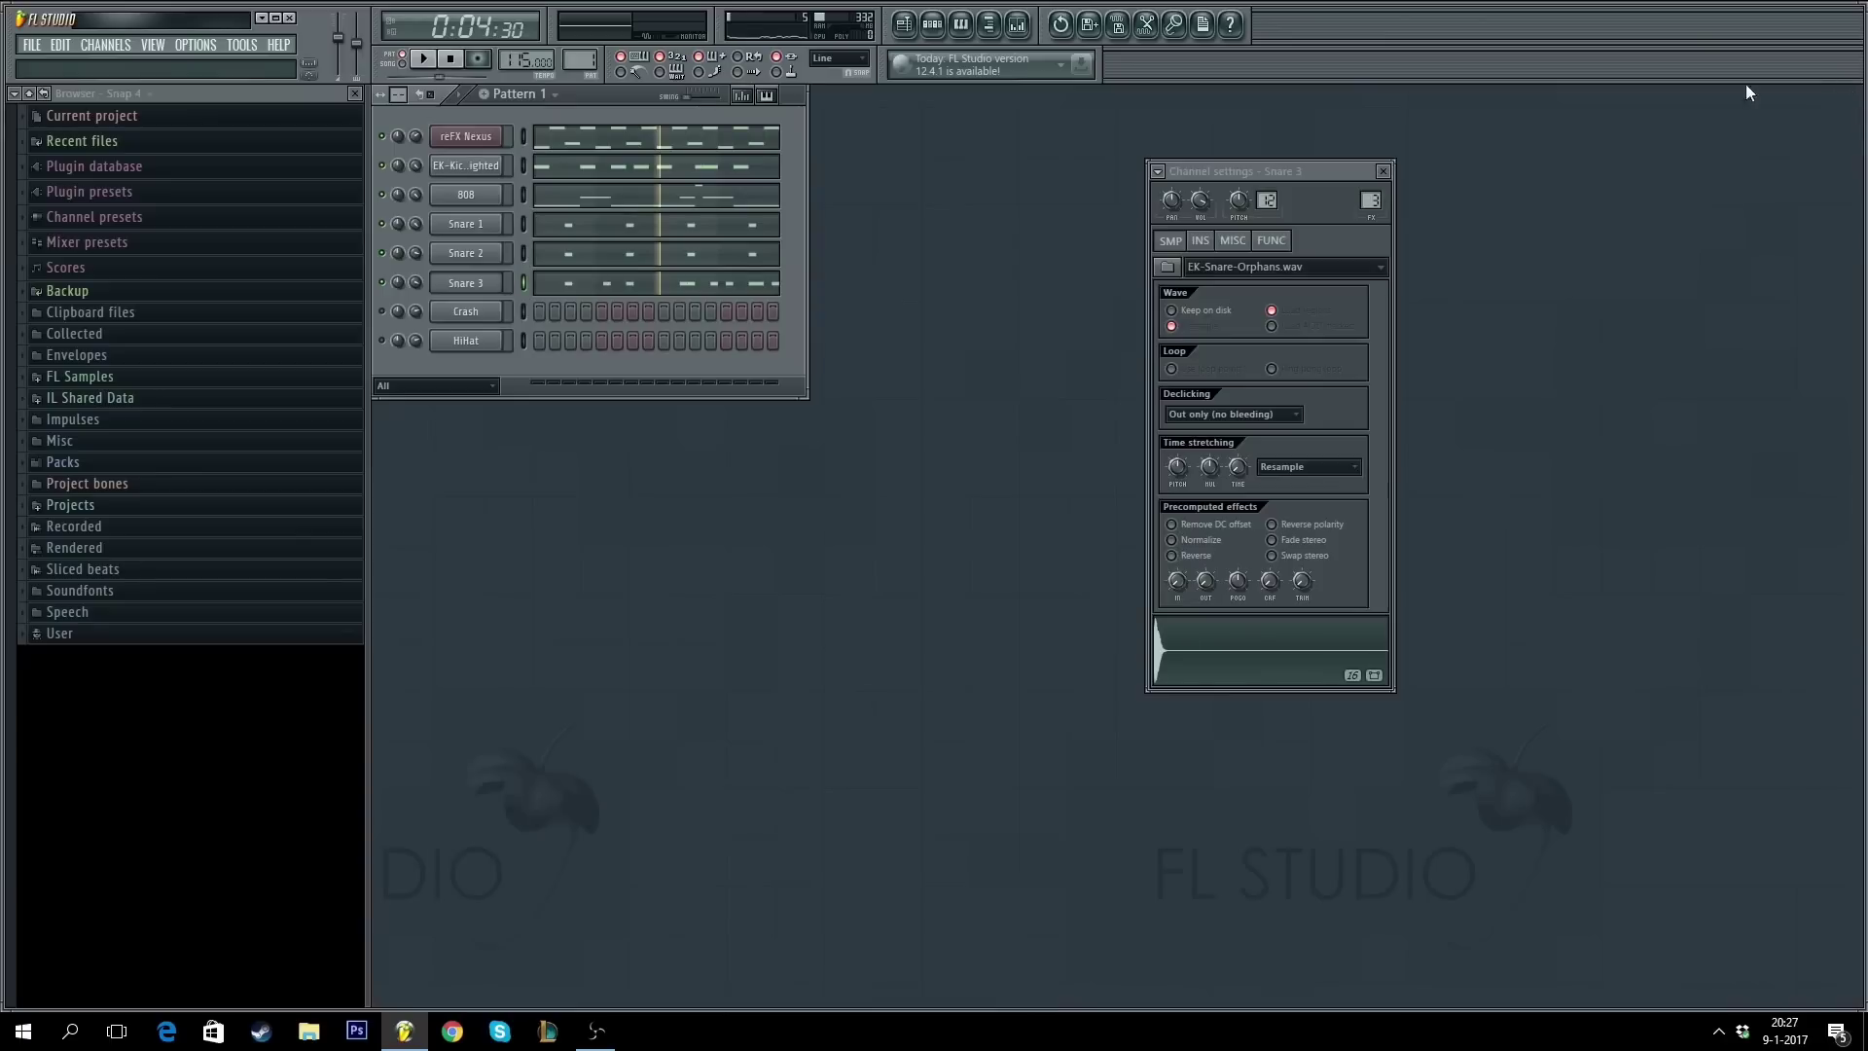
left_click(523, 284)
key("space")
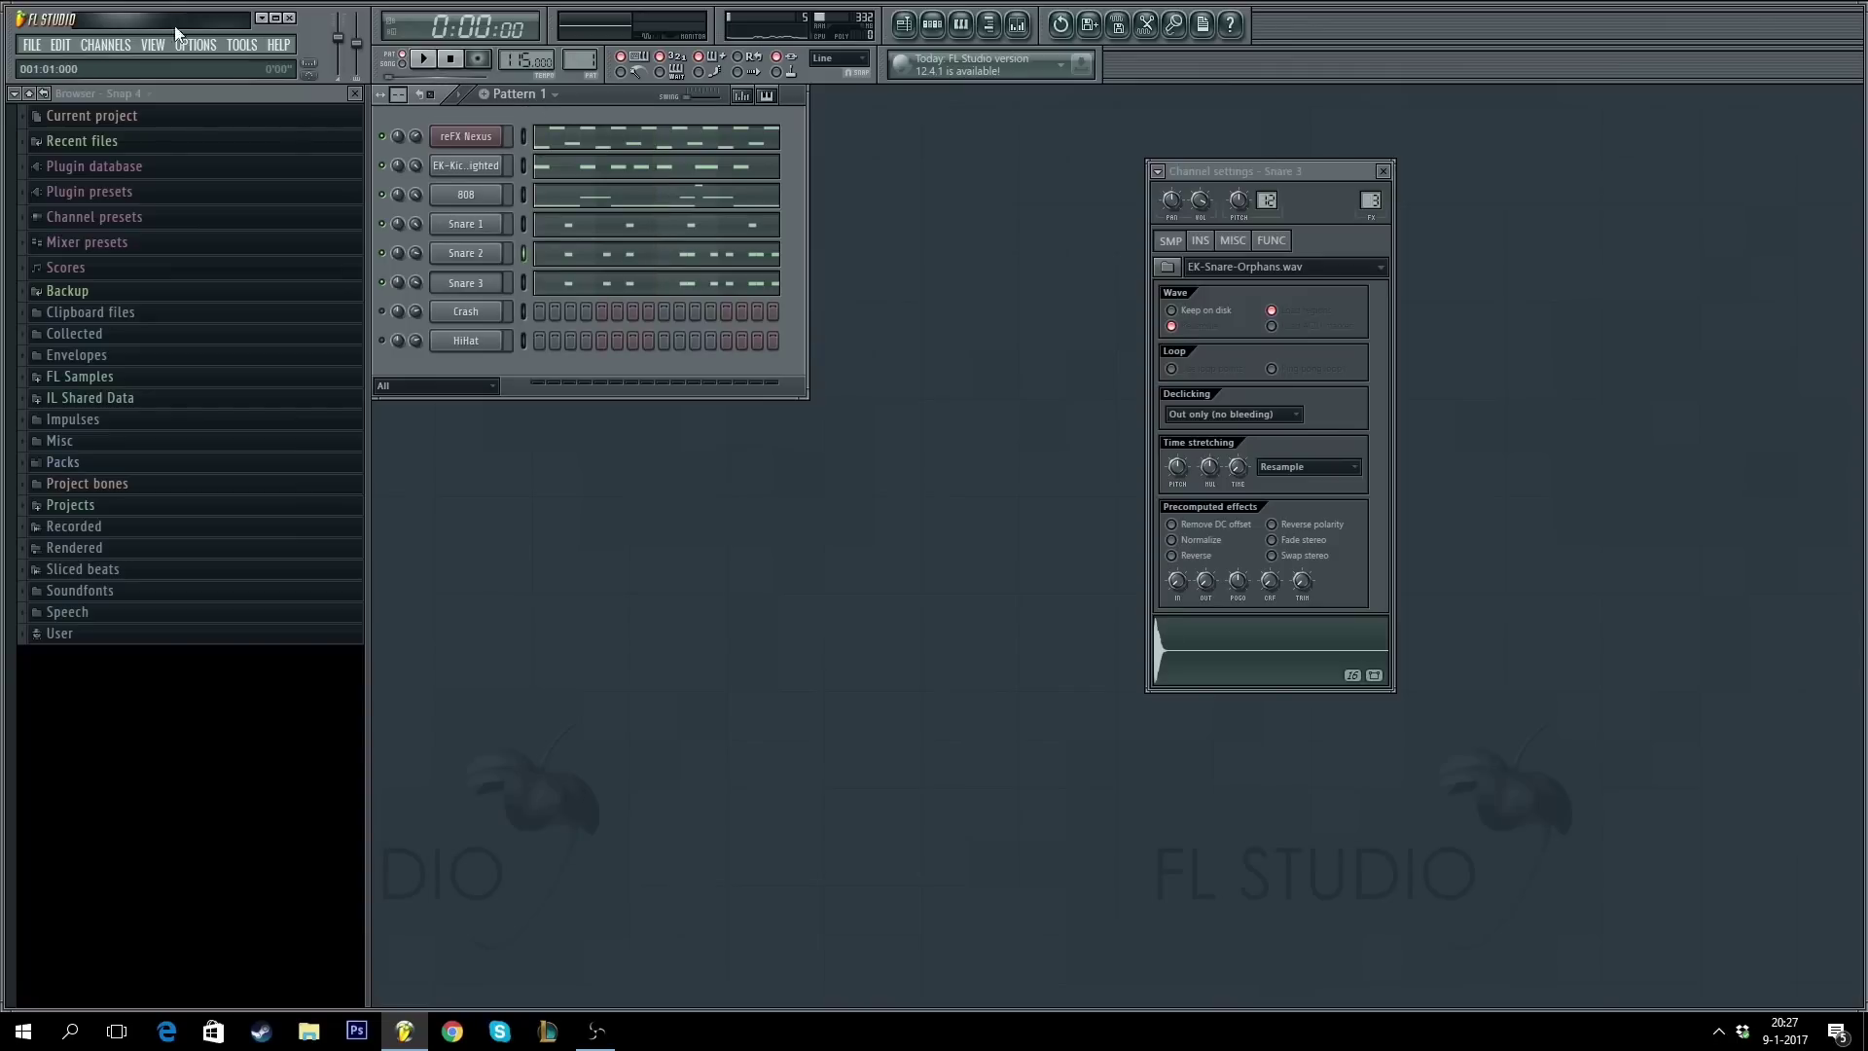
key("space")
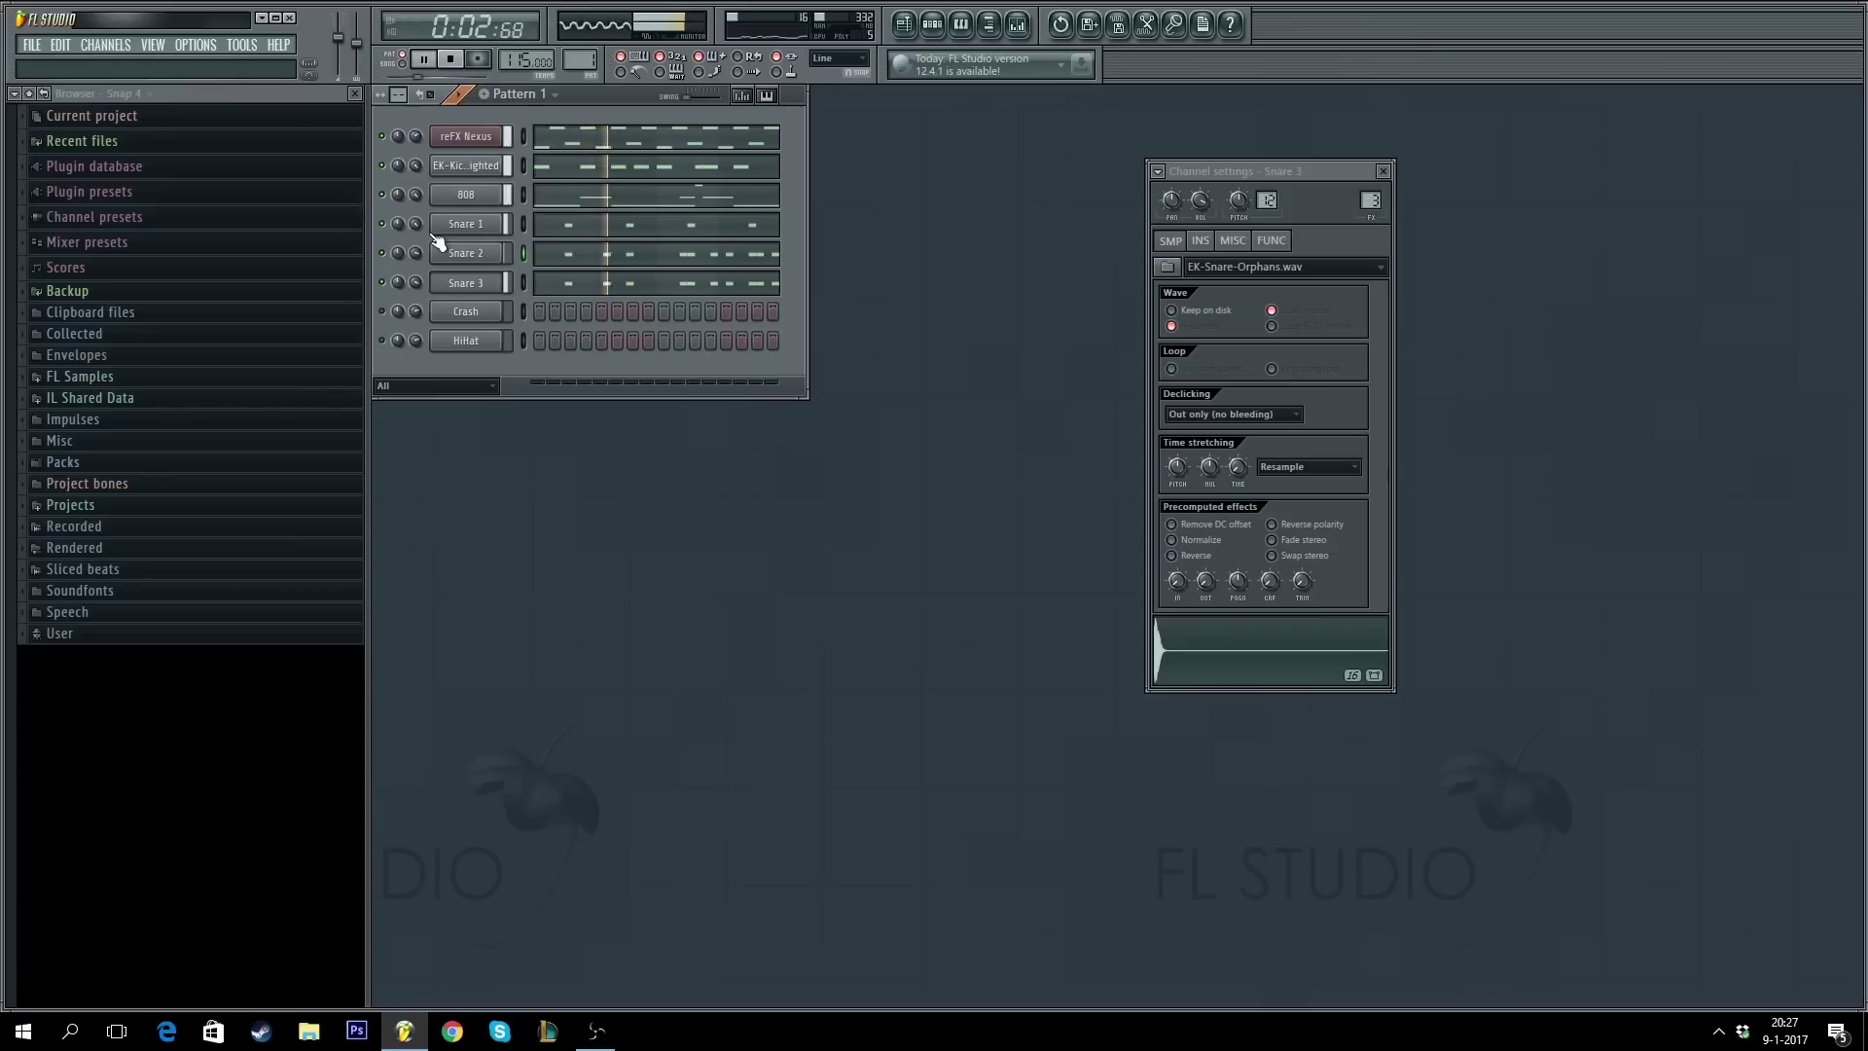
key("space")
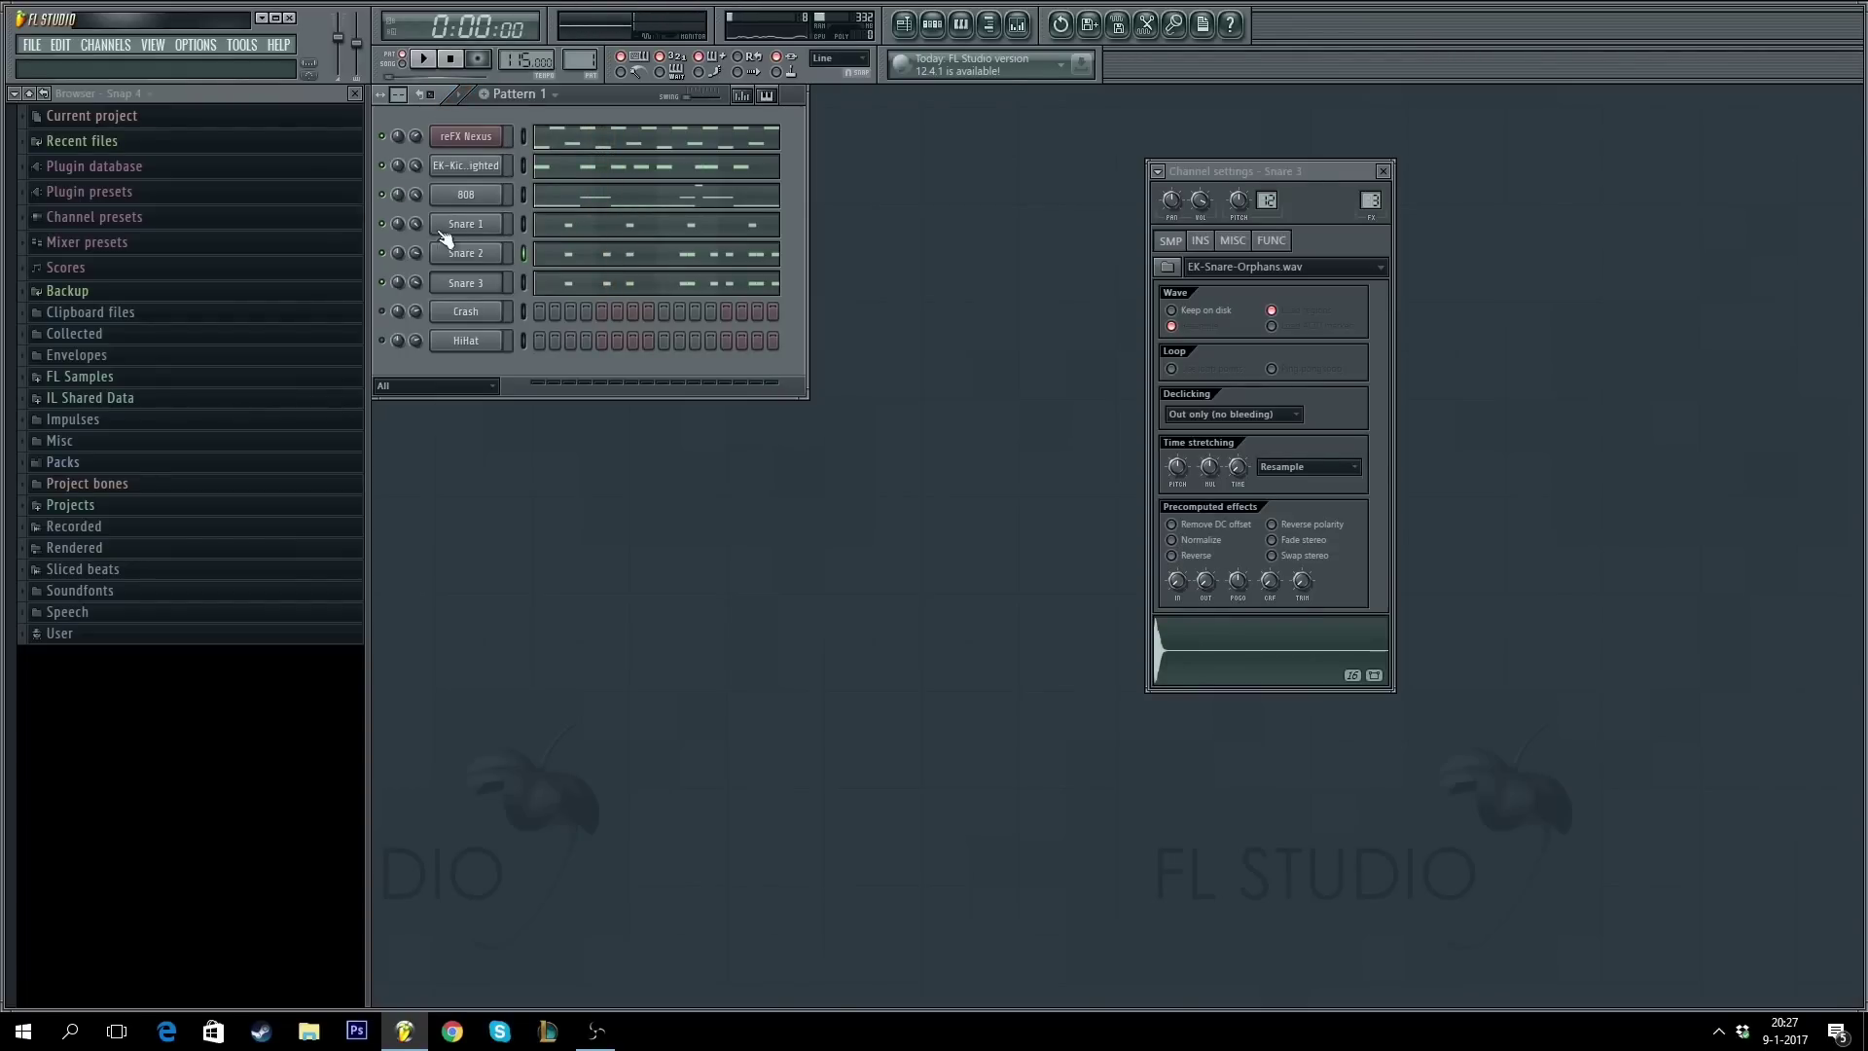
- Close the Snare 3 channel settings, then select the HiHat channel and open its settings
left_click(1382, 171)
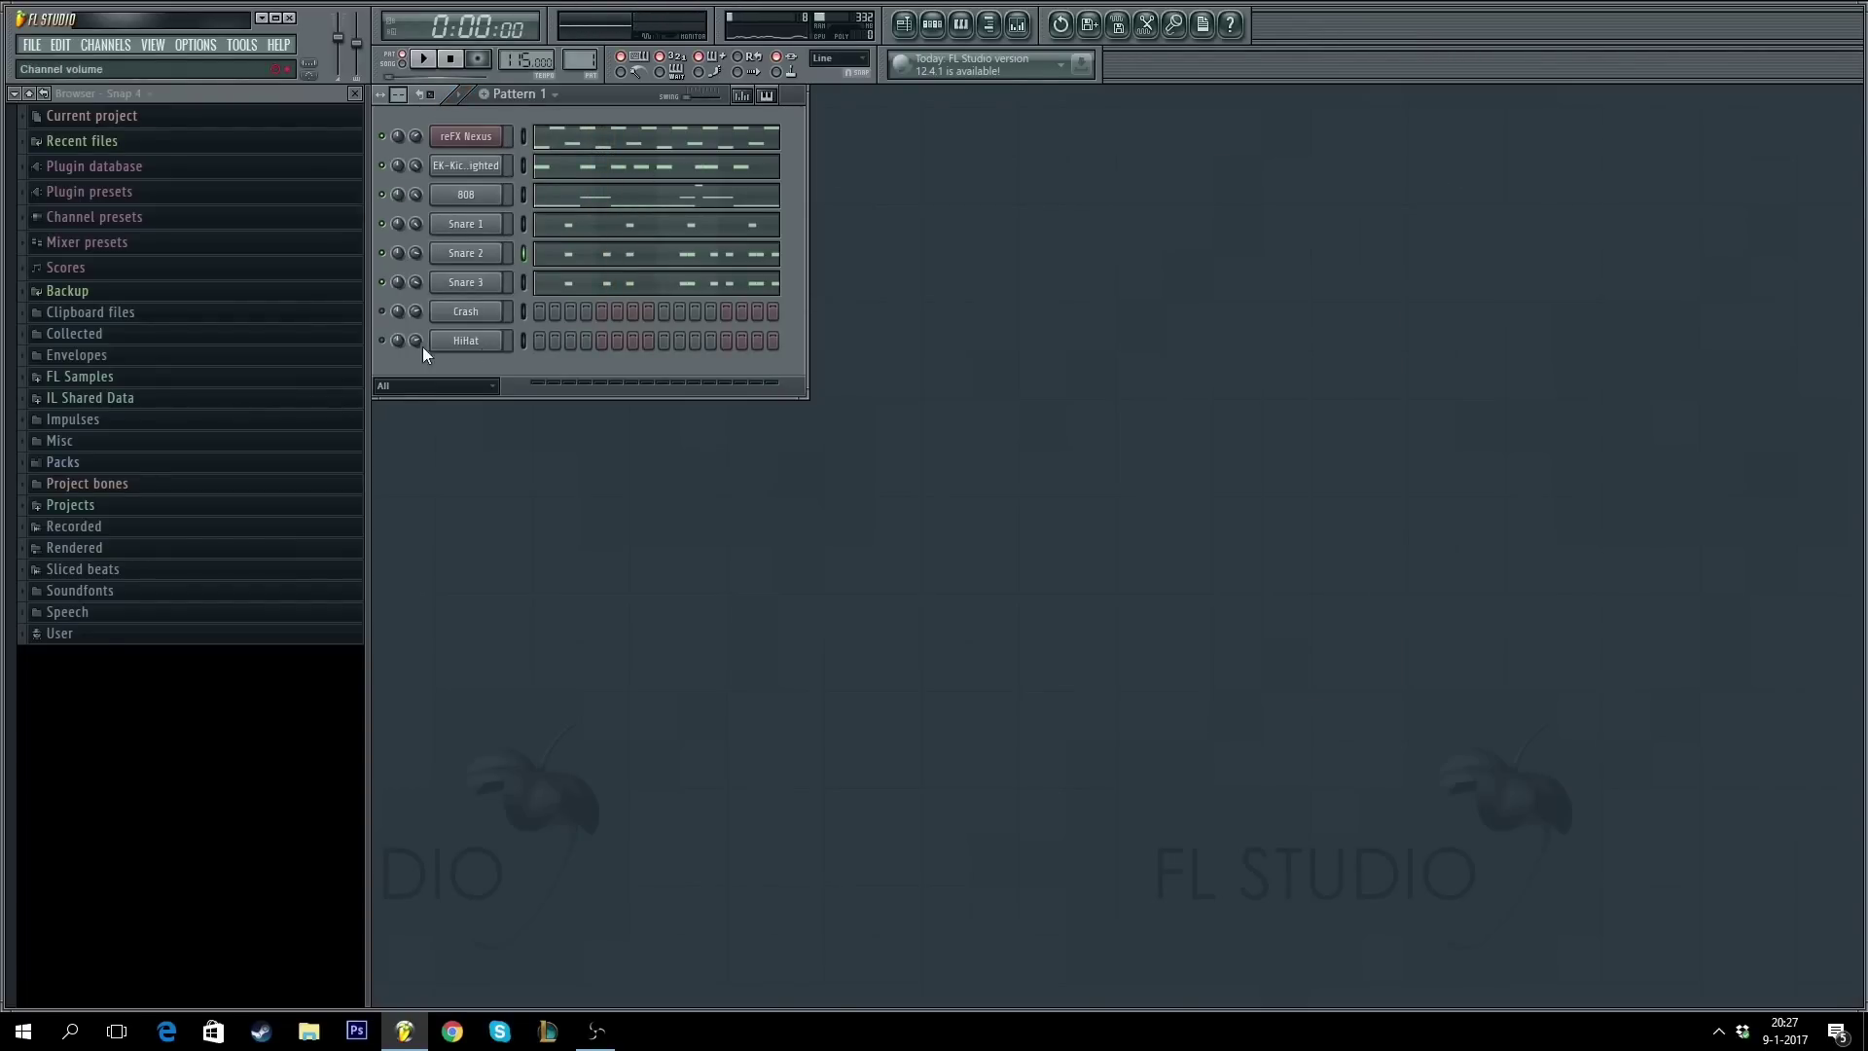
left_click(522, 340)
left_click(492, 342)
left_click(1018, 24)
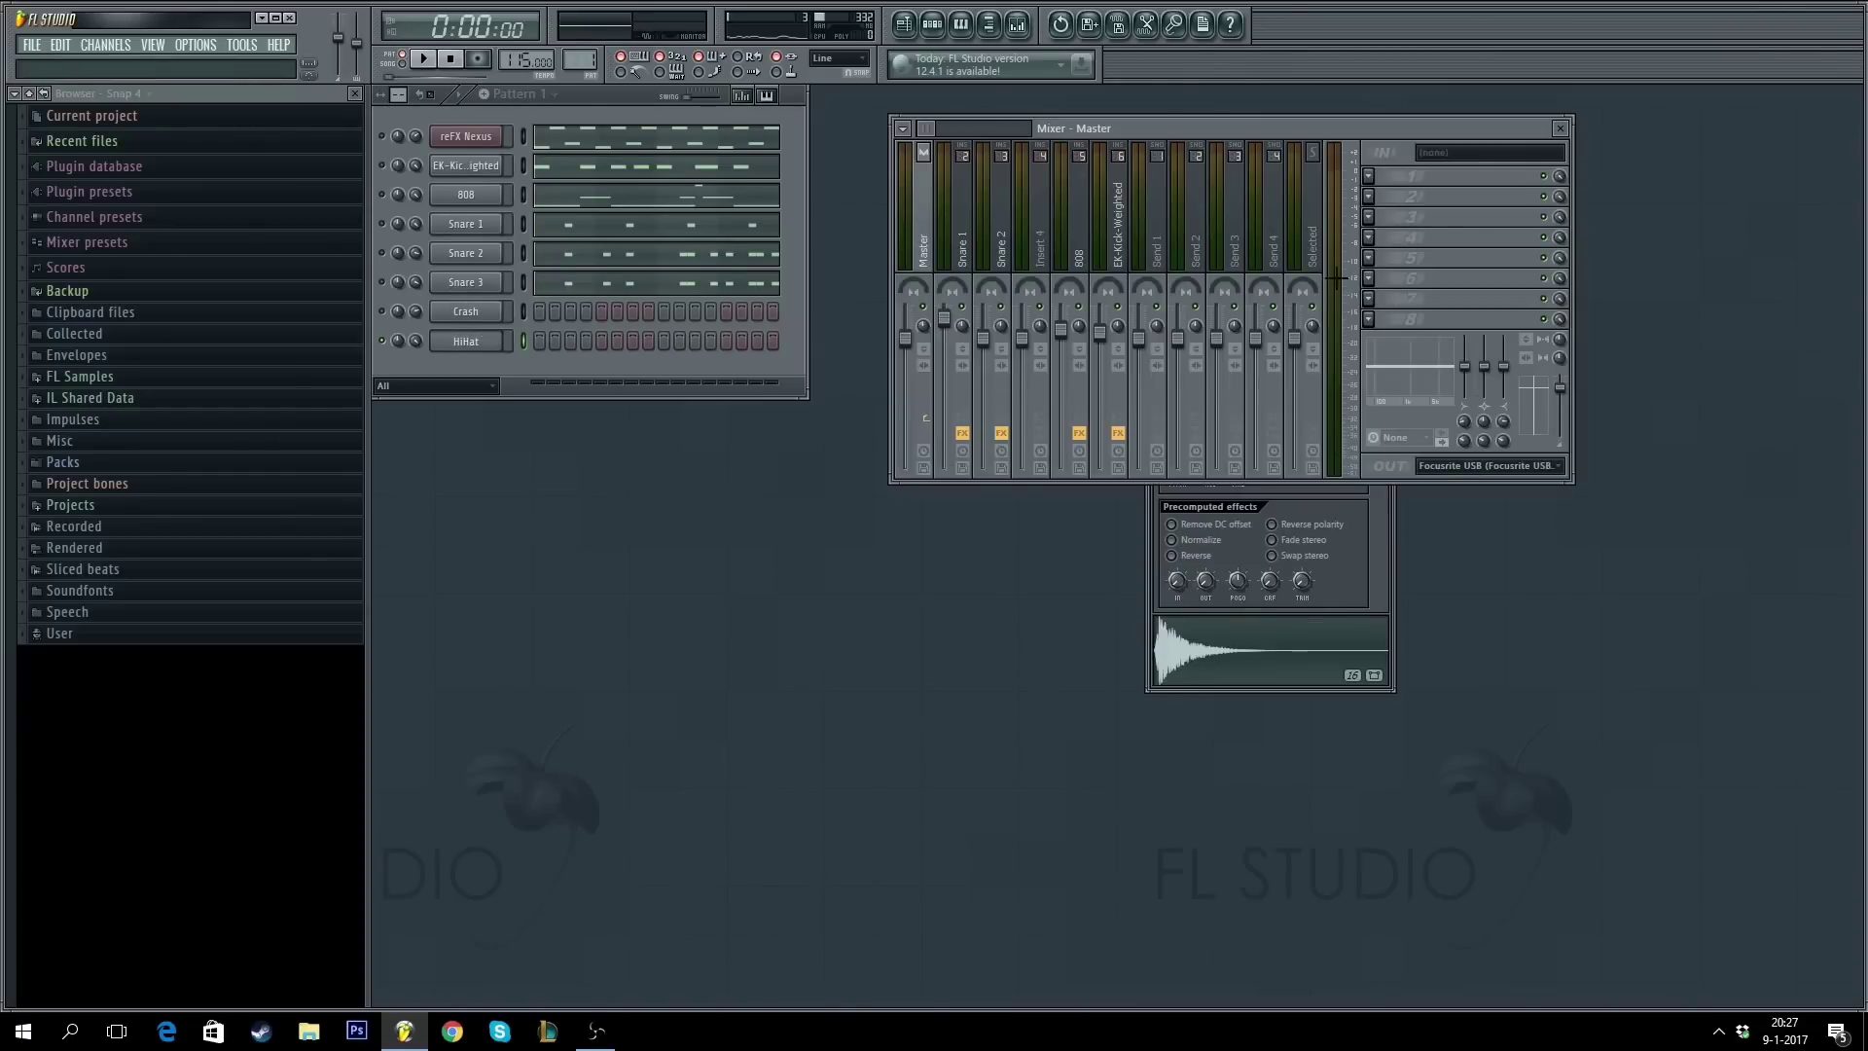
key("F9")
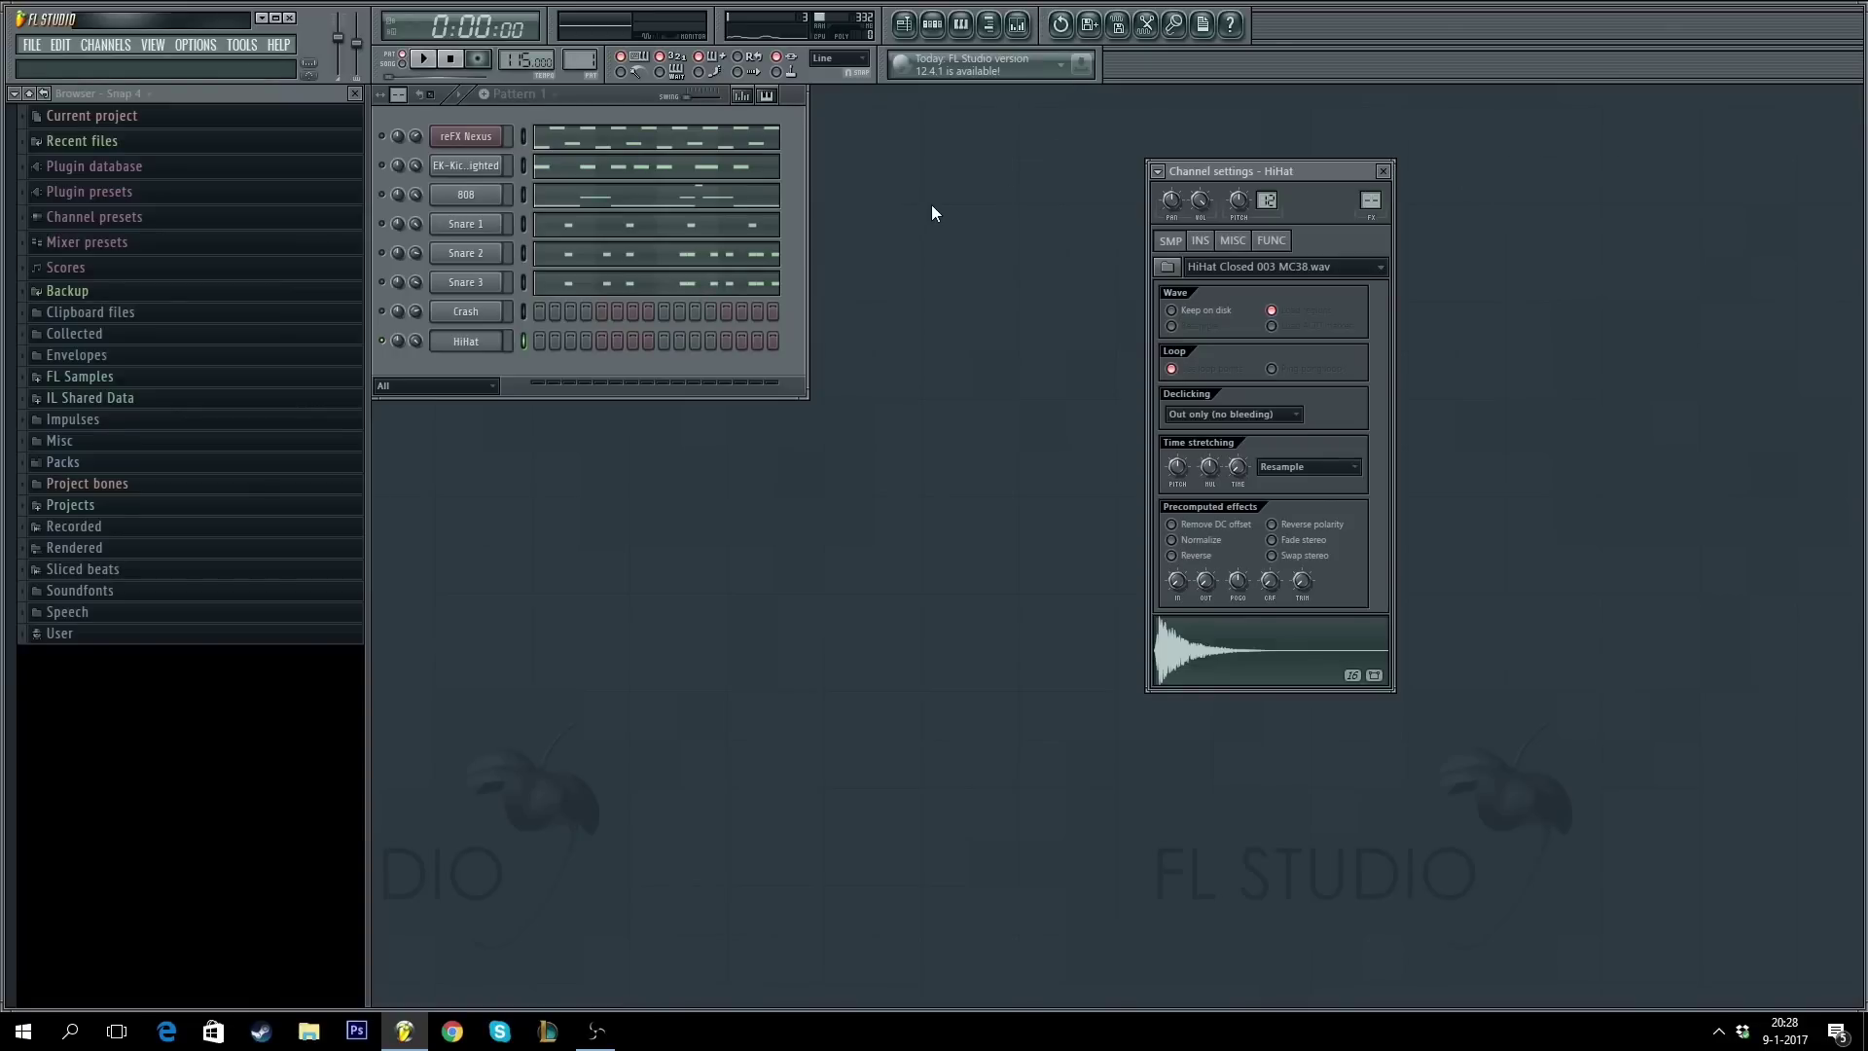
- Draw a C5 note at the start of bar 1 in the HiHat piano roll and shorten it to 12 ticks
key("F7")
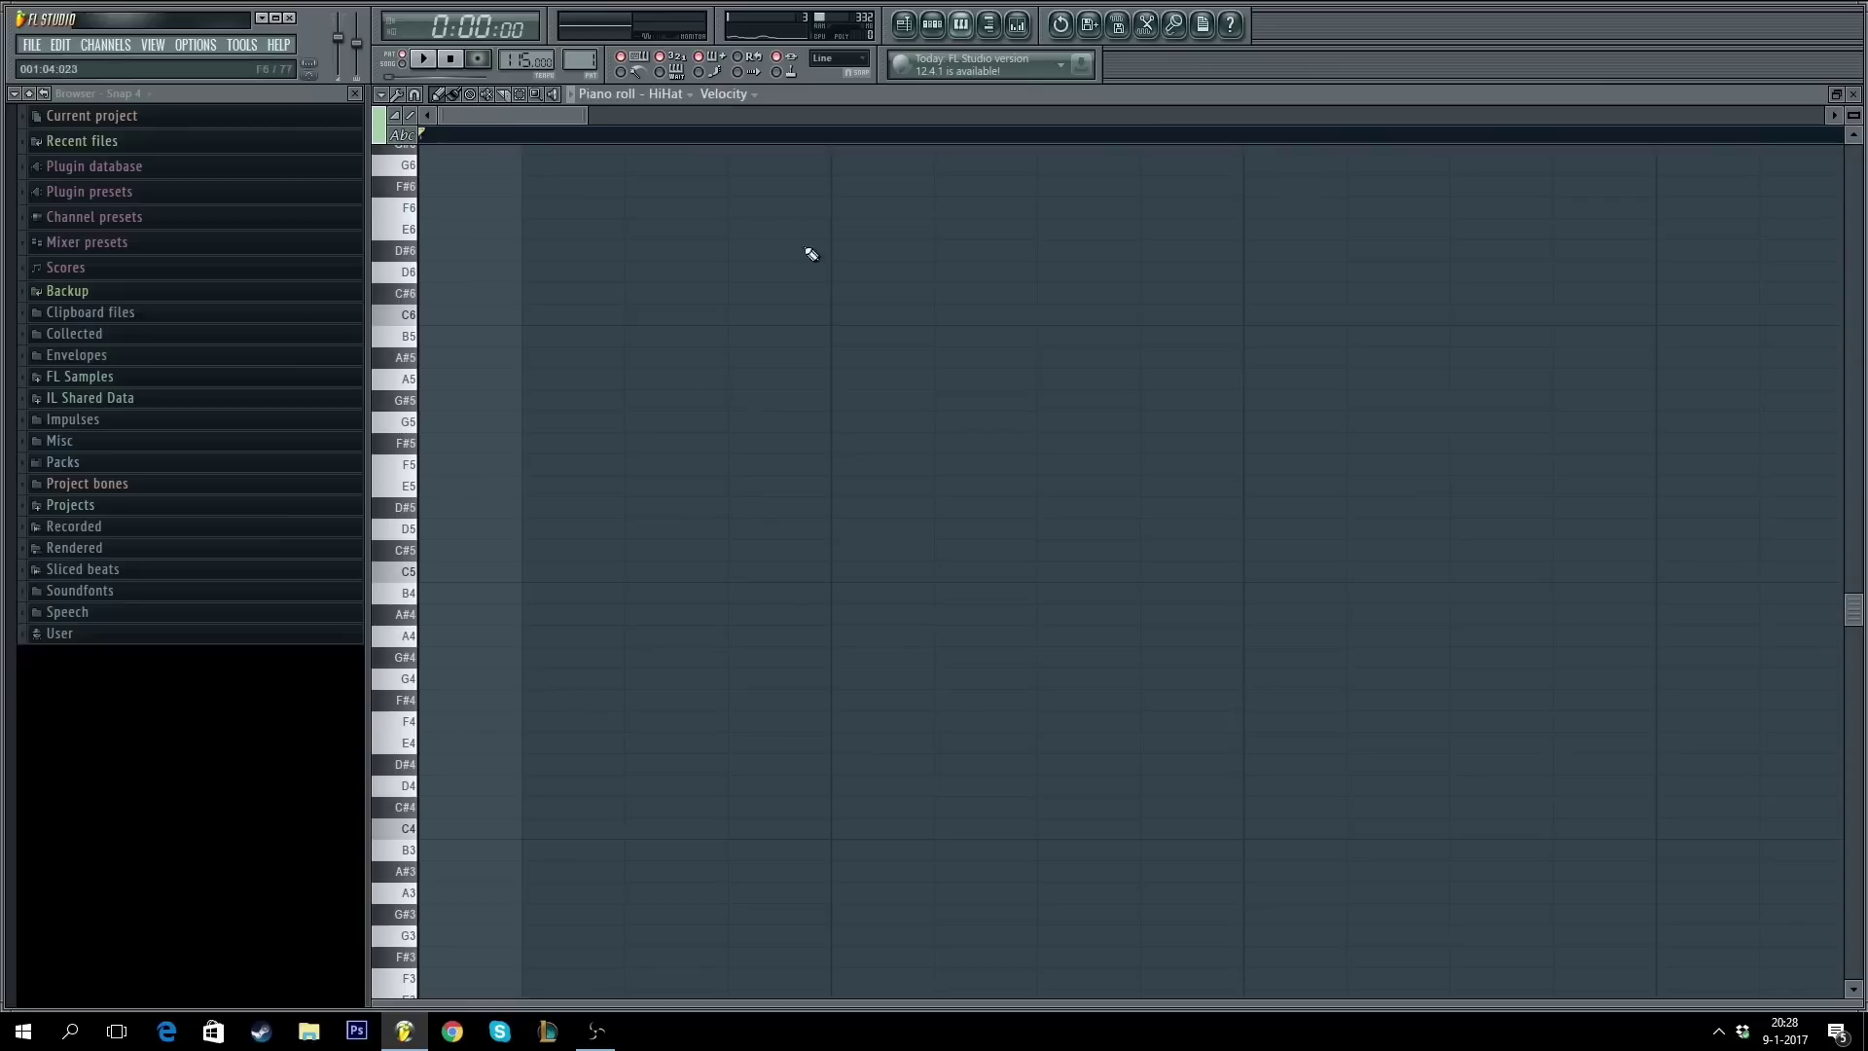
left_click(426, 571)
left_click_drag(612, 571, 498, 576)
scroll(487, 131, "up", 3)
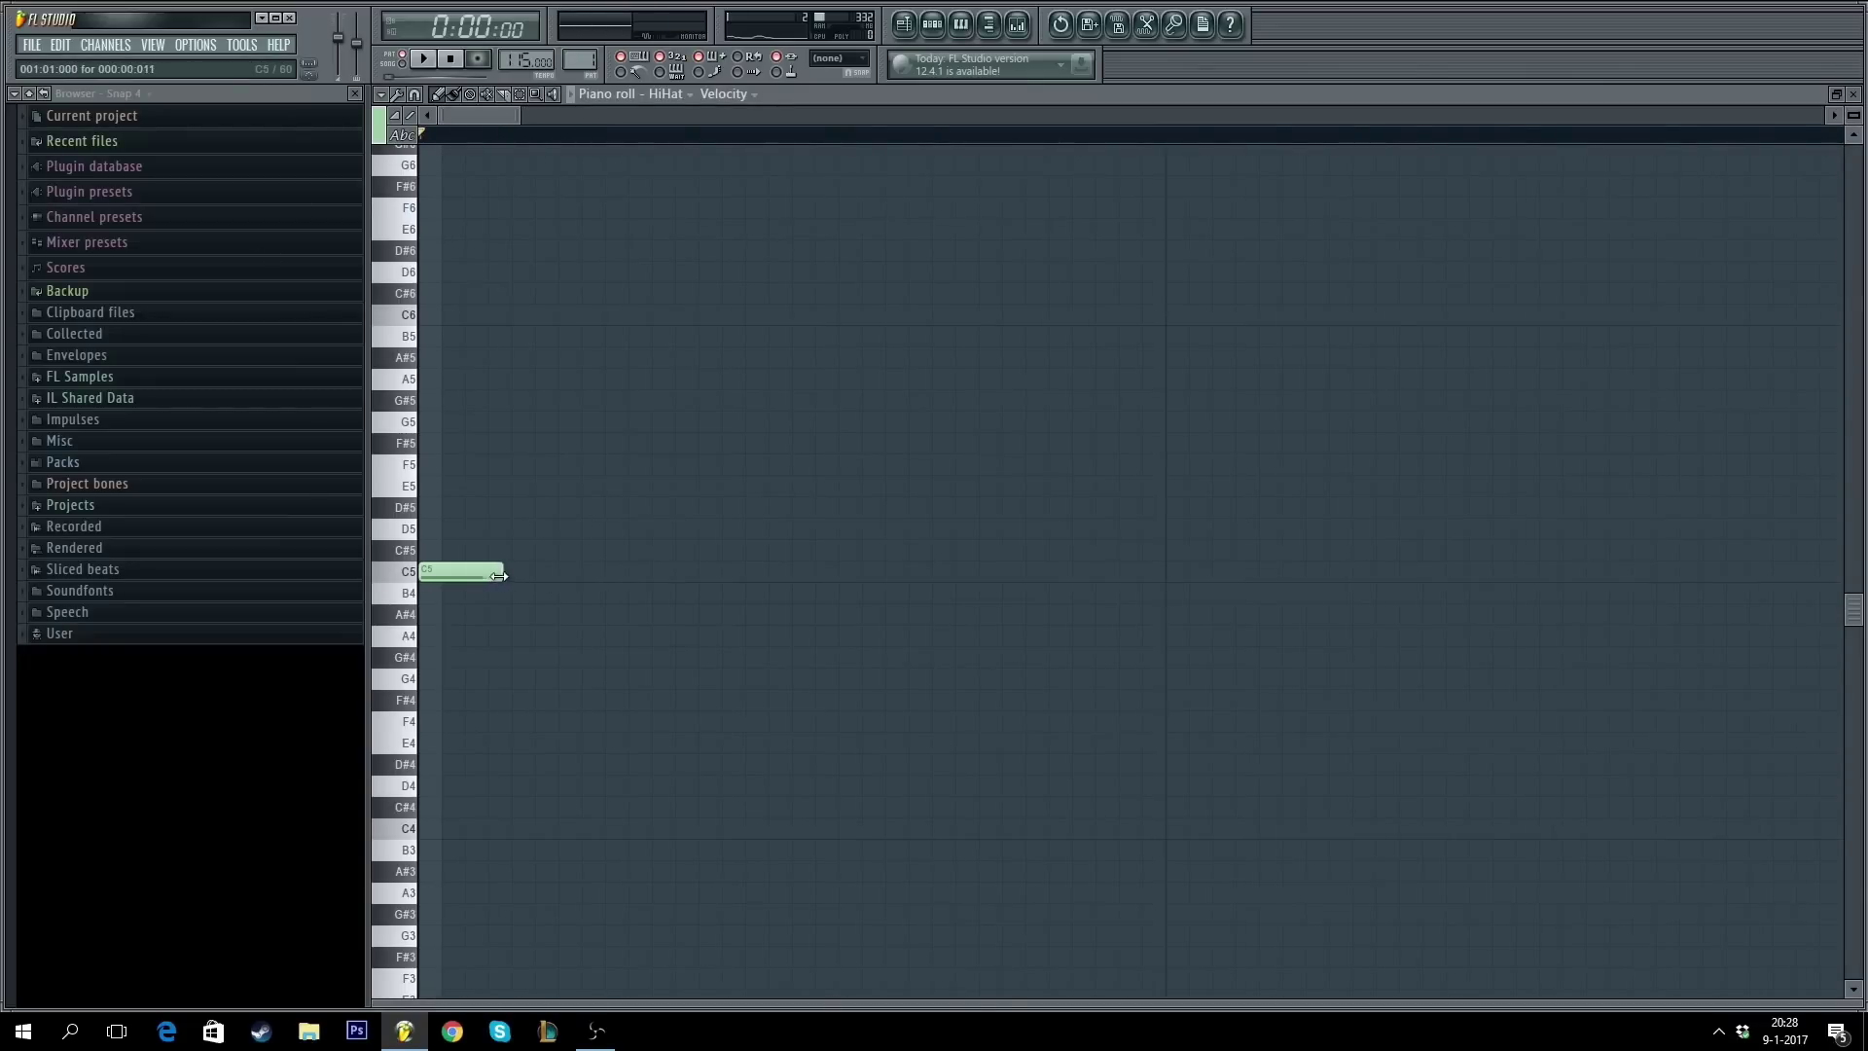
- Add eight more 12-tick C5 hi-hat notes back to back, with the last one starting on step 5 of bar 1
left_click(520, 573)
left_click(617, 573)
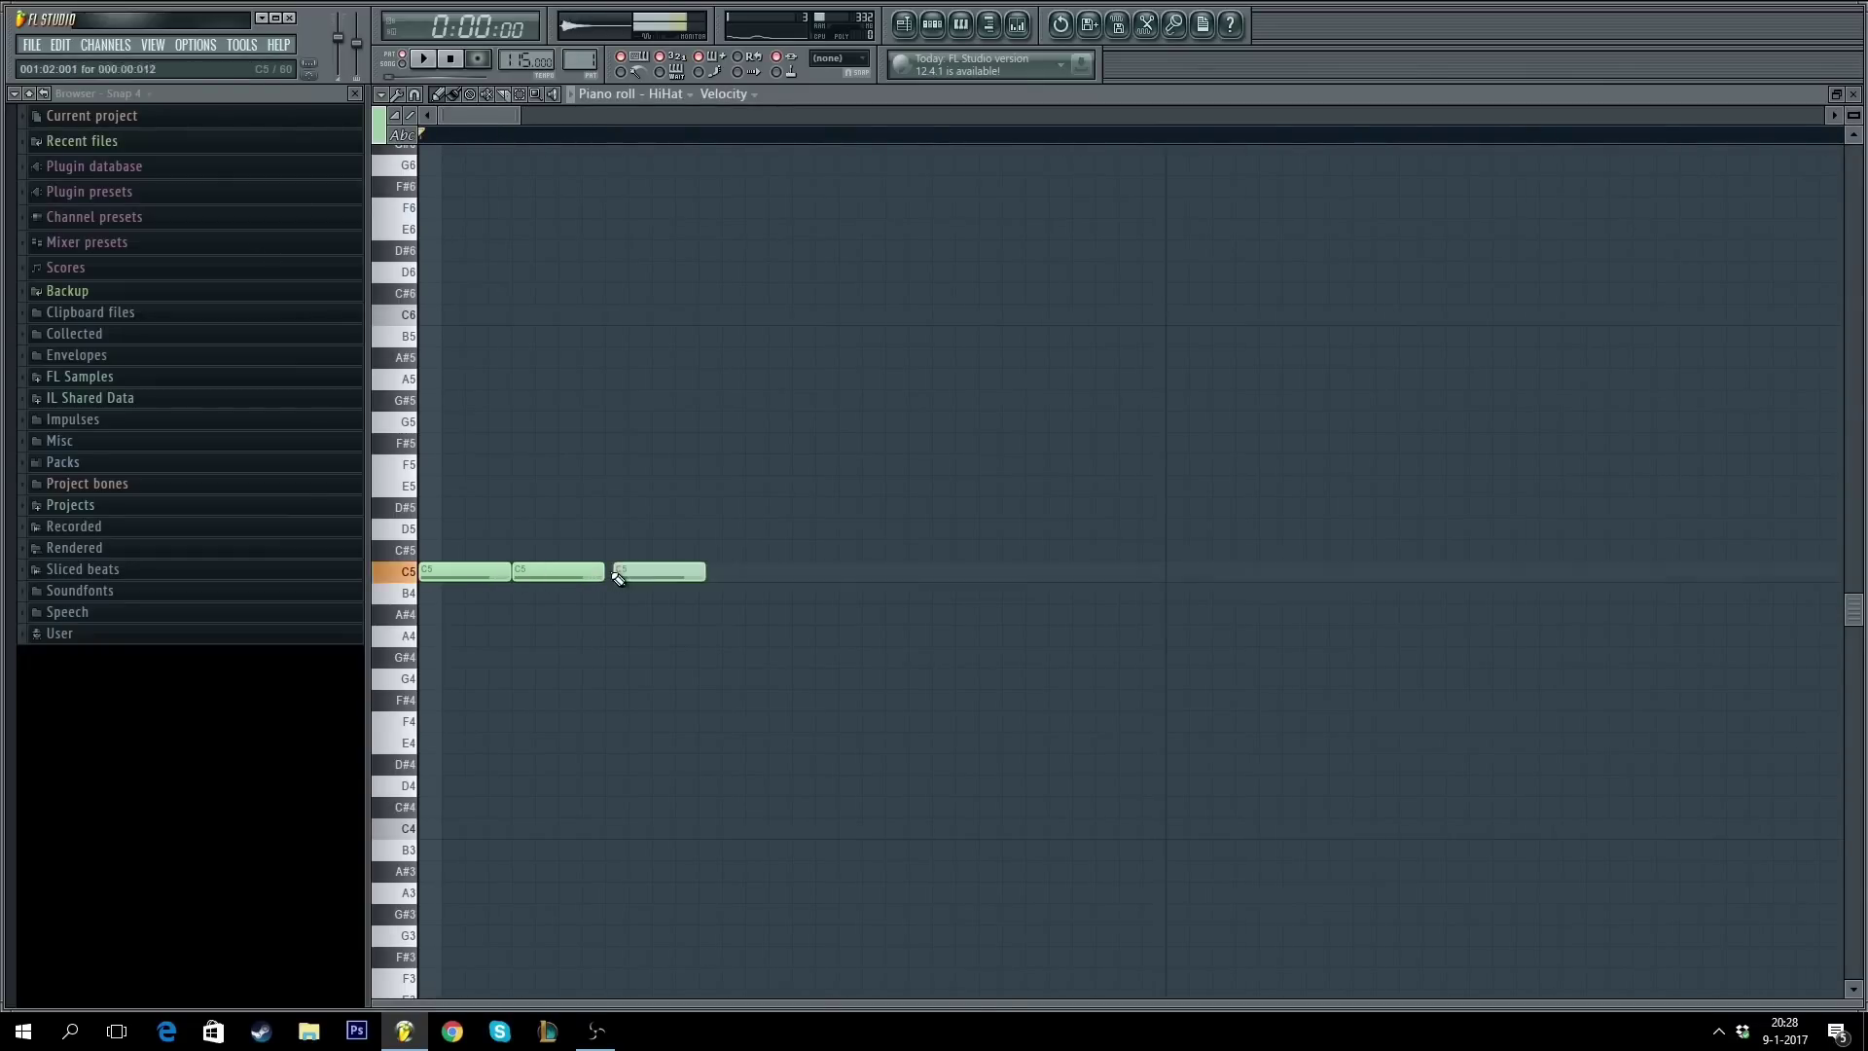
left_click(711, 573)
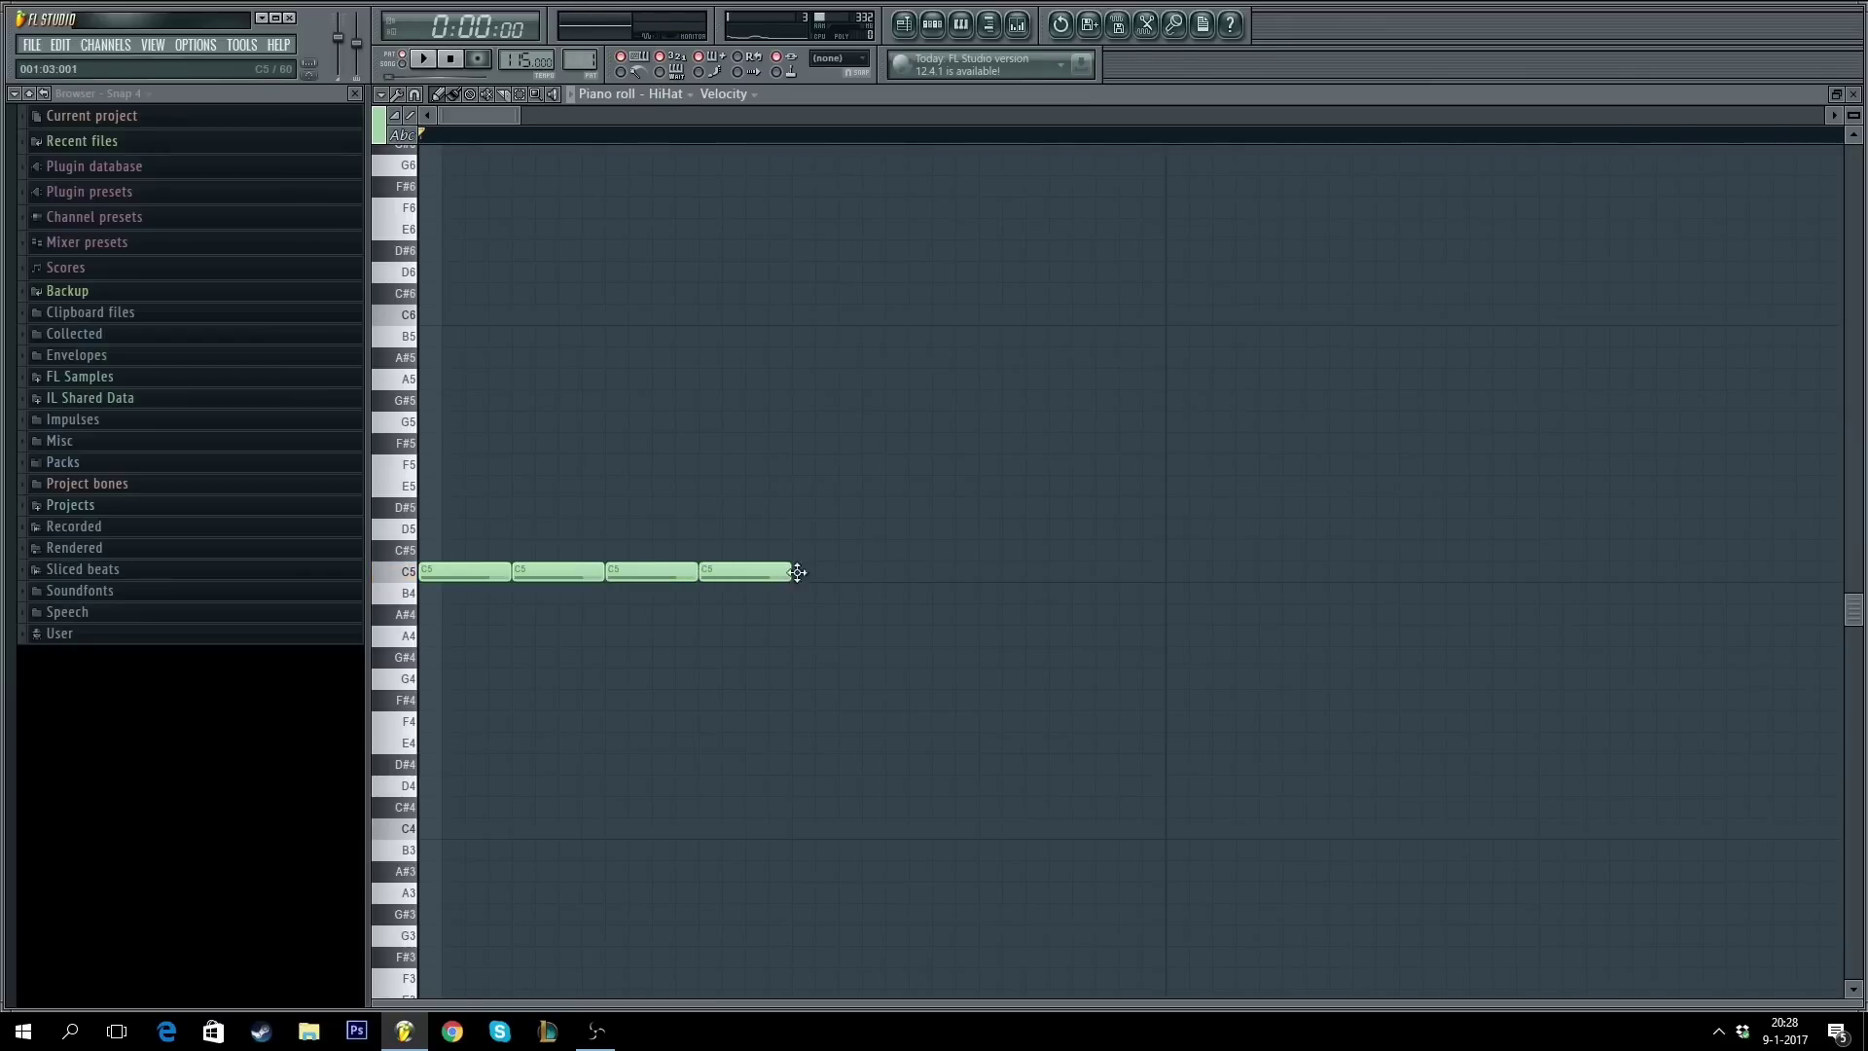
left_click(804, 573)
left_click(895, 573)
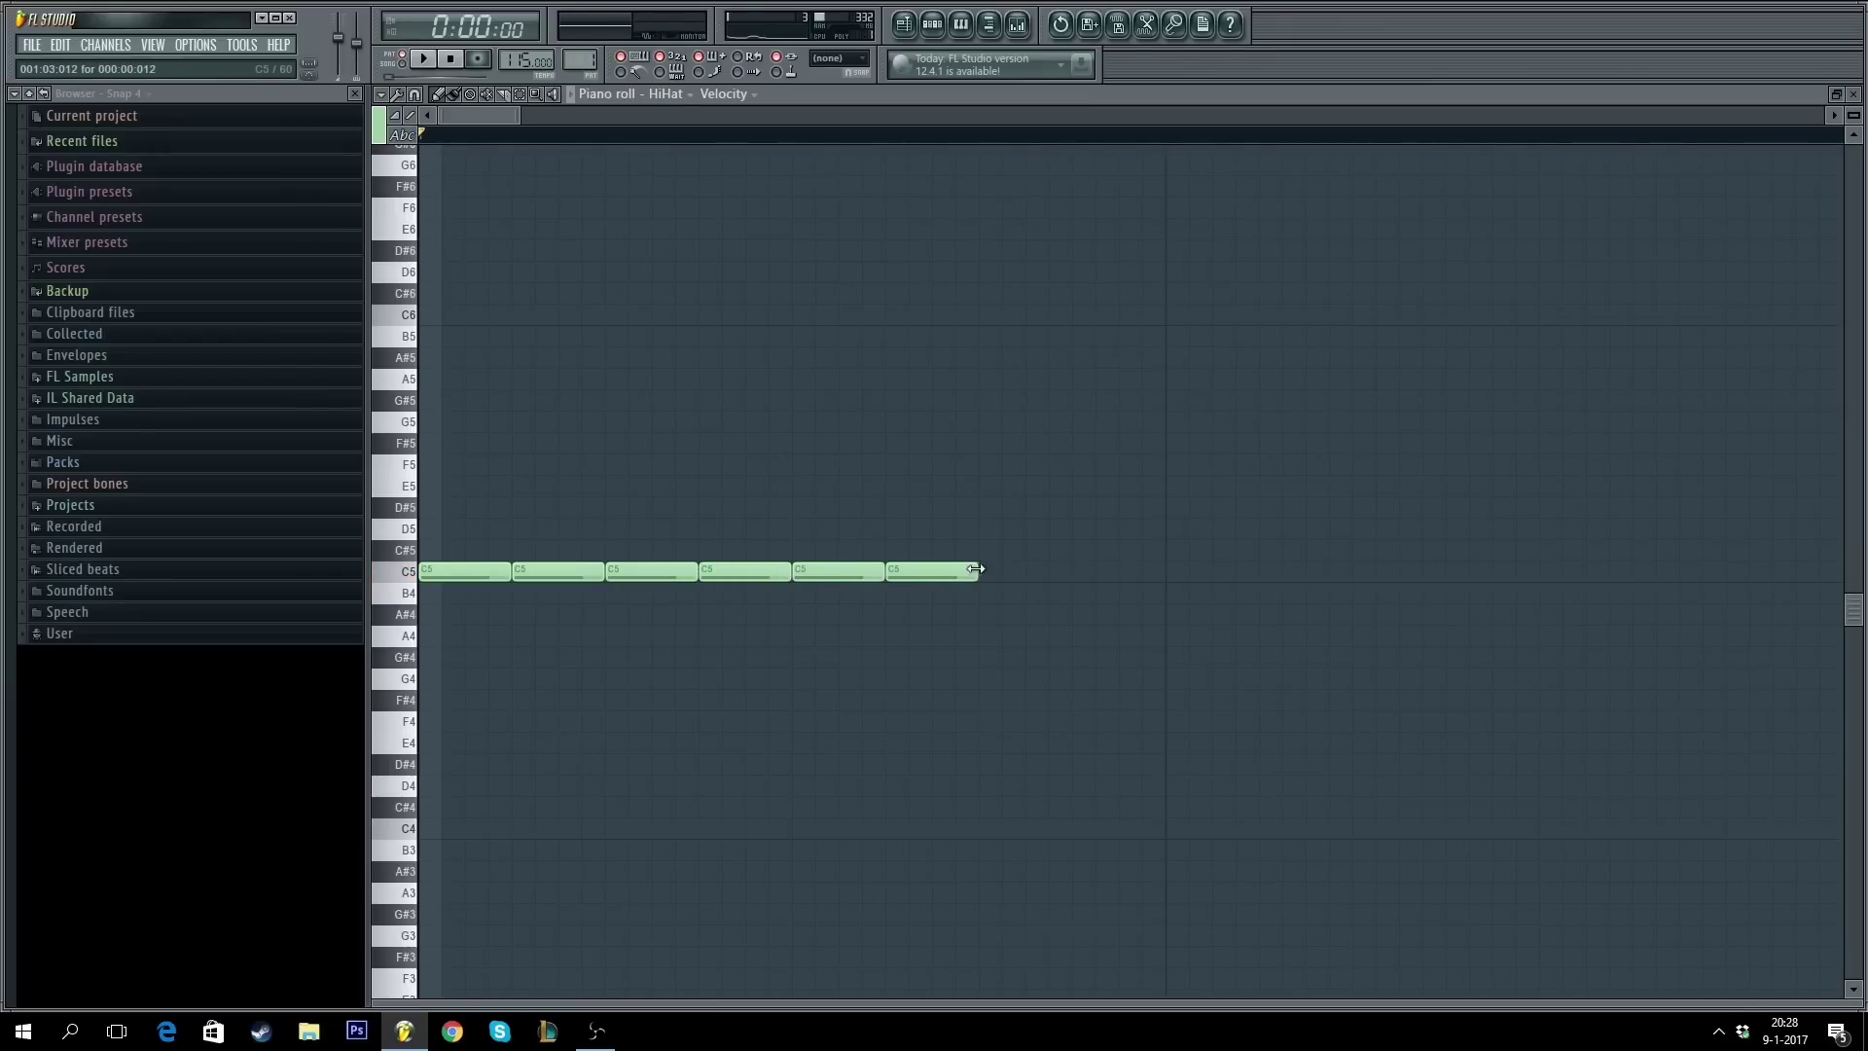
left_click(987, 573)
left_click(1078, 573)
left_click_drag(1163, 572, 1256, 572)
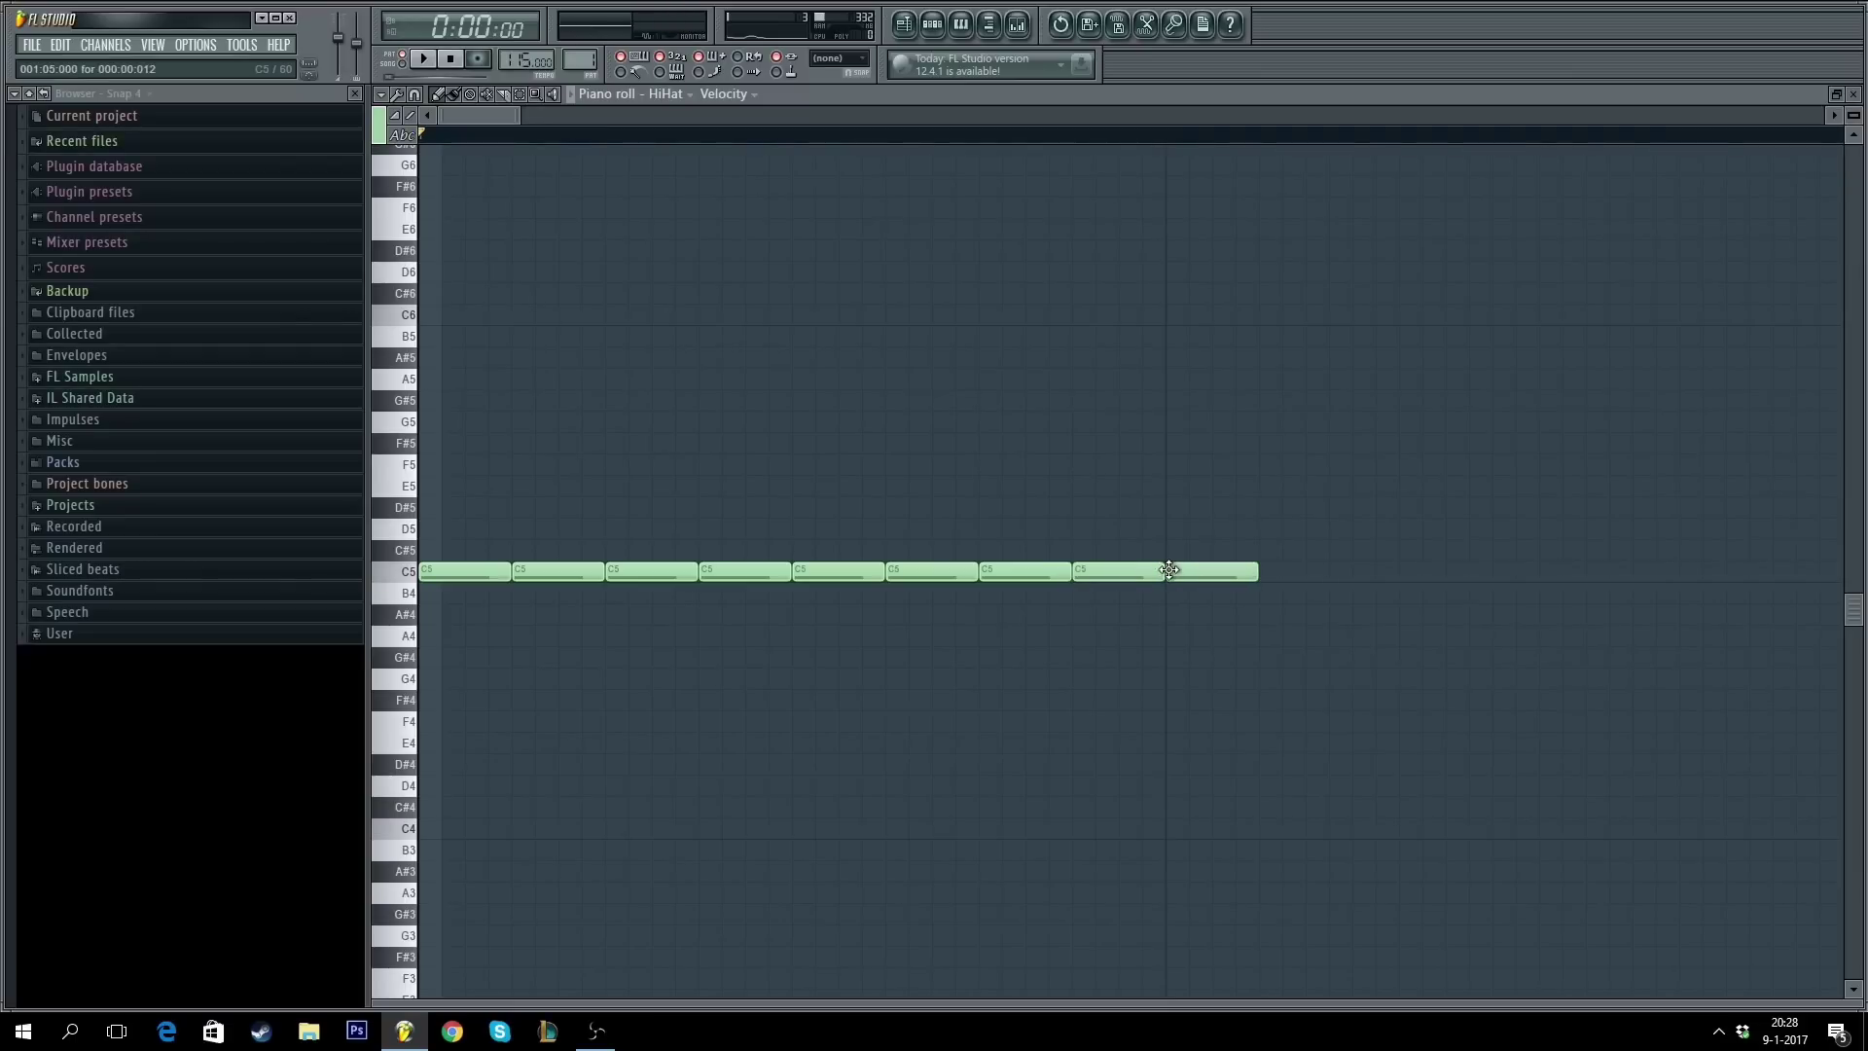
- Play the fast hi-hat roll at the start of bar 1 together with the rest of the pattern
scroll(805, 123, "right", 5)
scroll(806, 137, "down", 3)
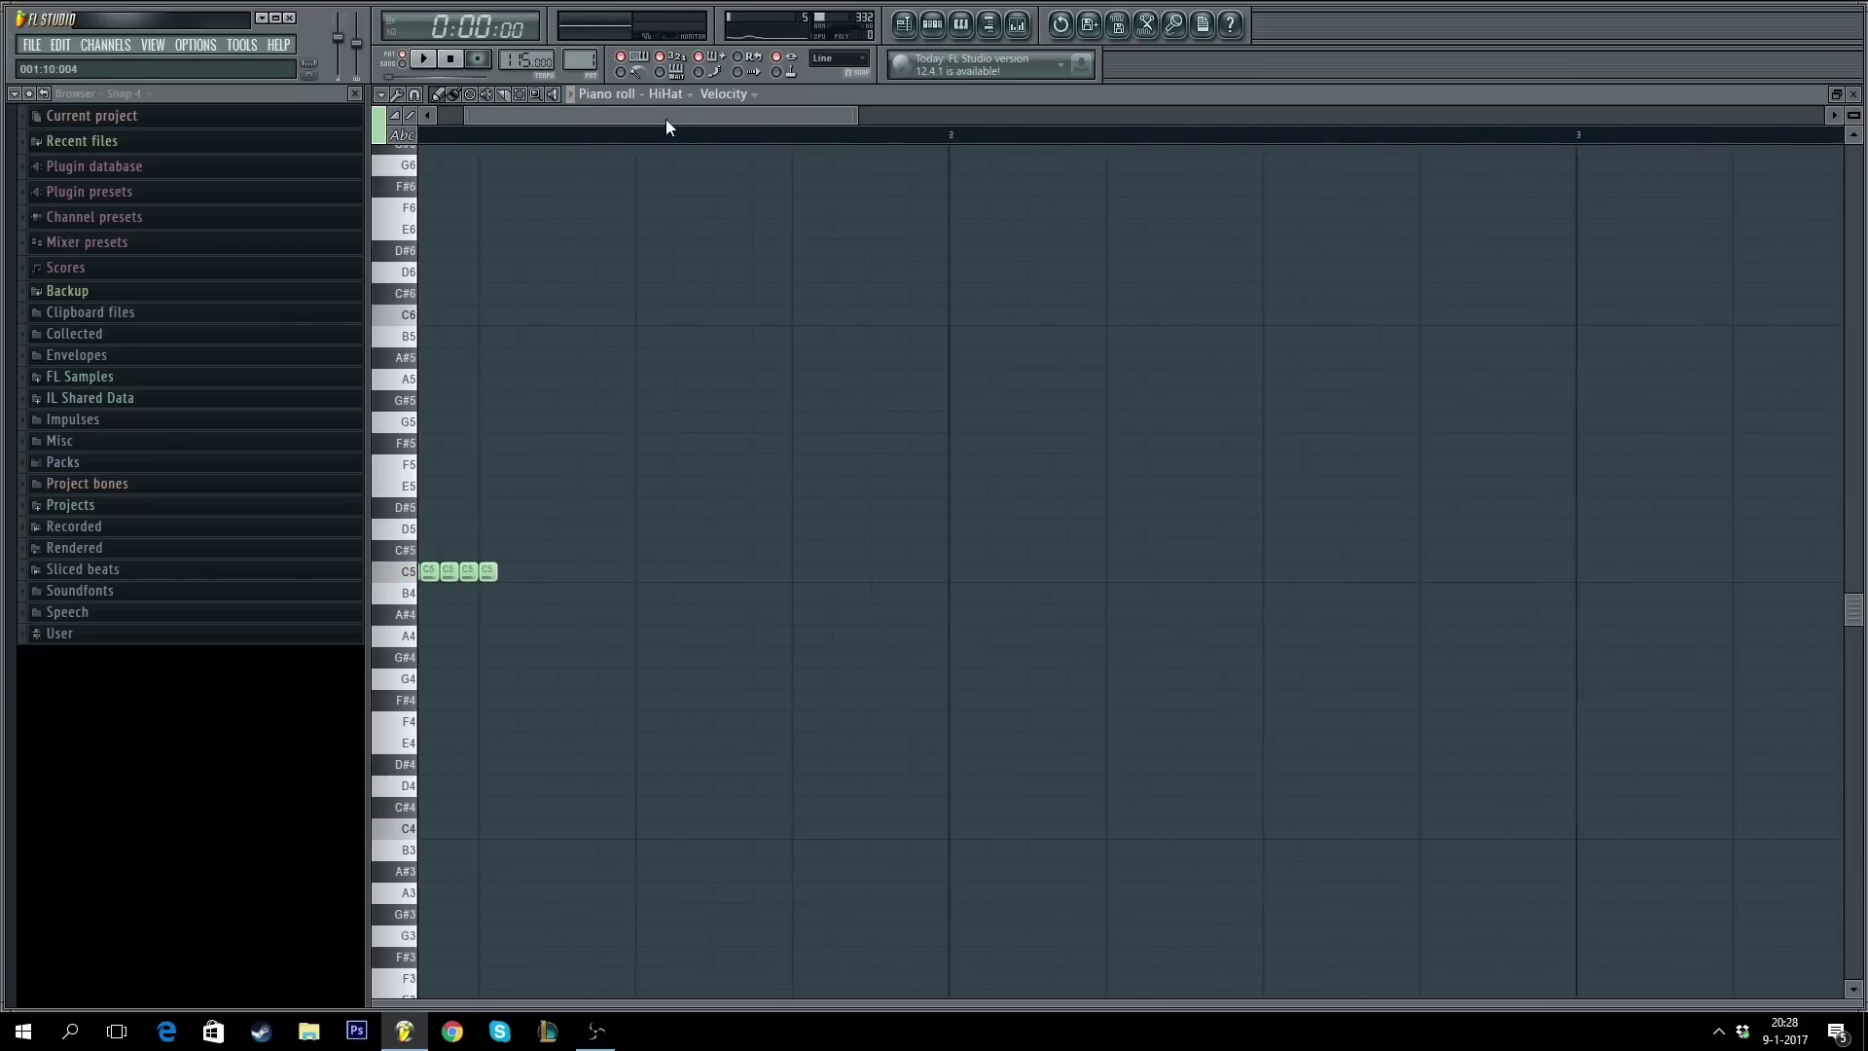
key("F7")
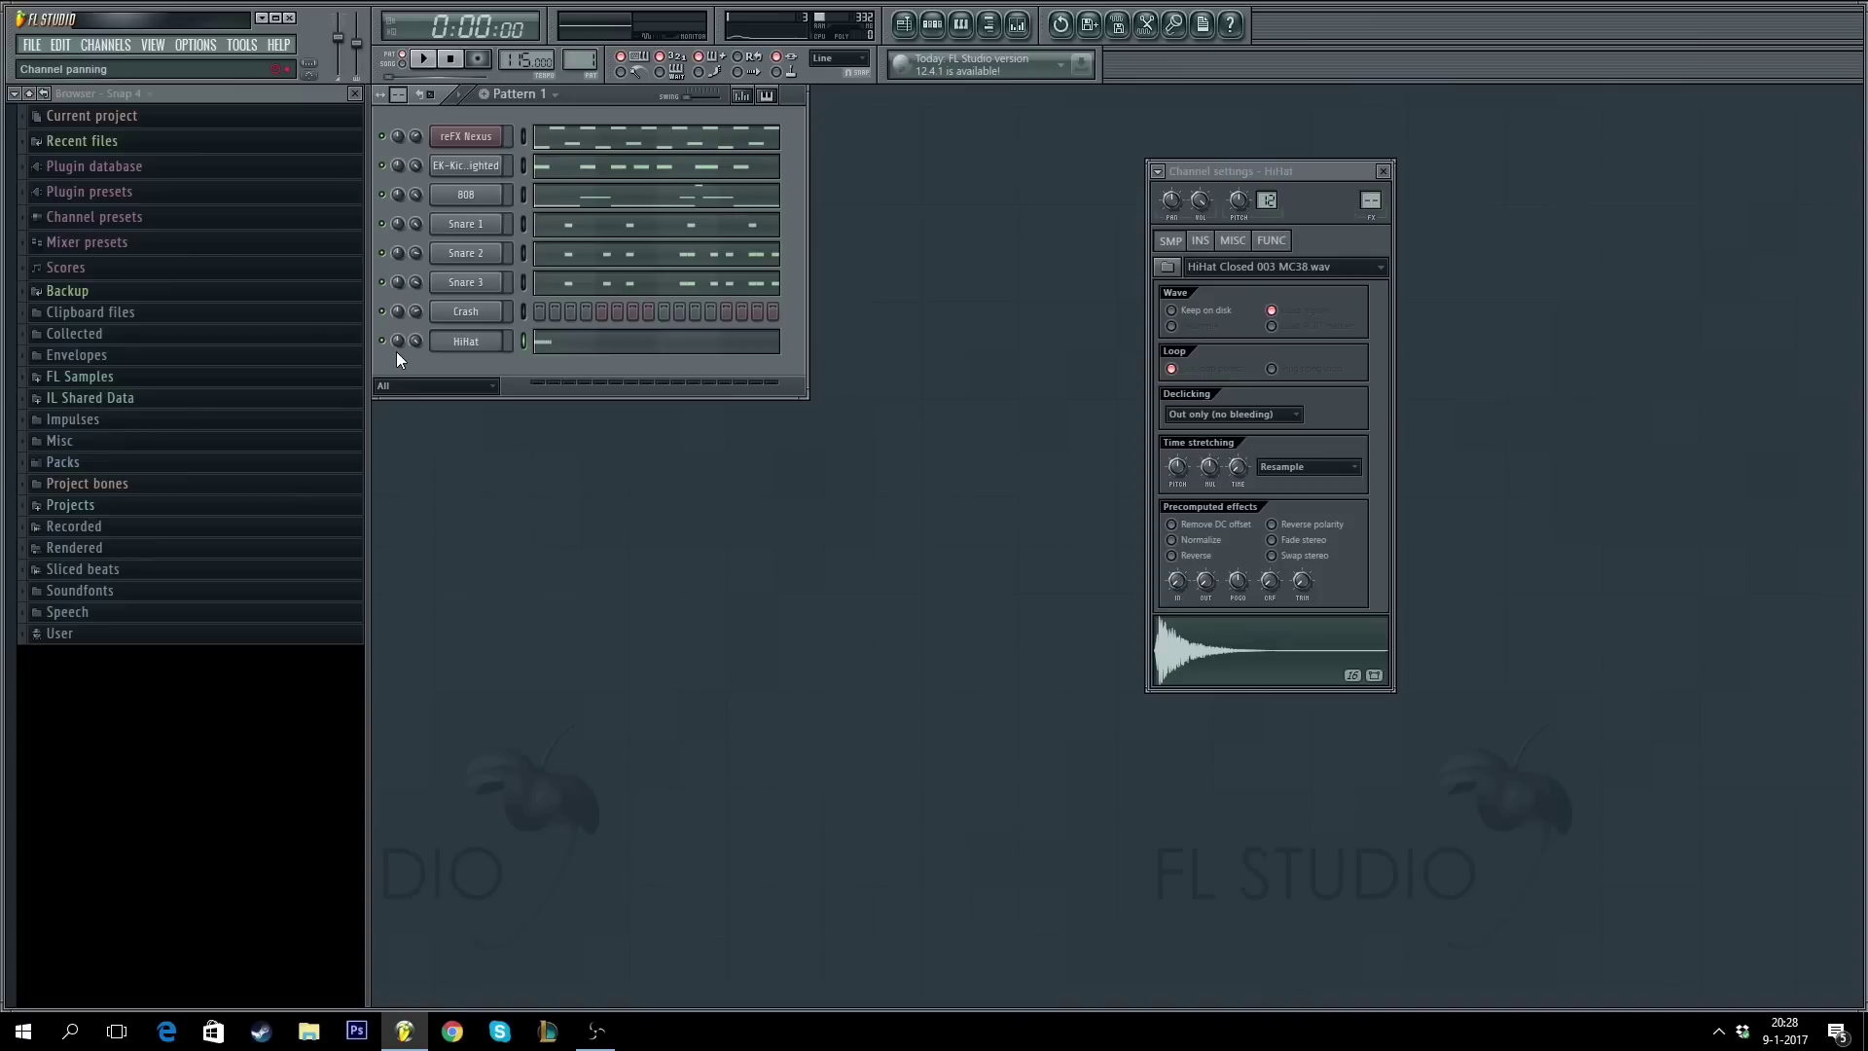
left_click(611, 347)
scroll(655, 133, "down", 3)
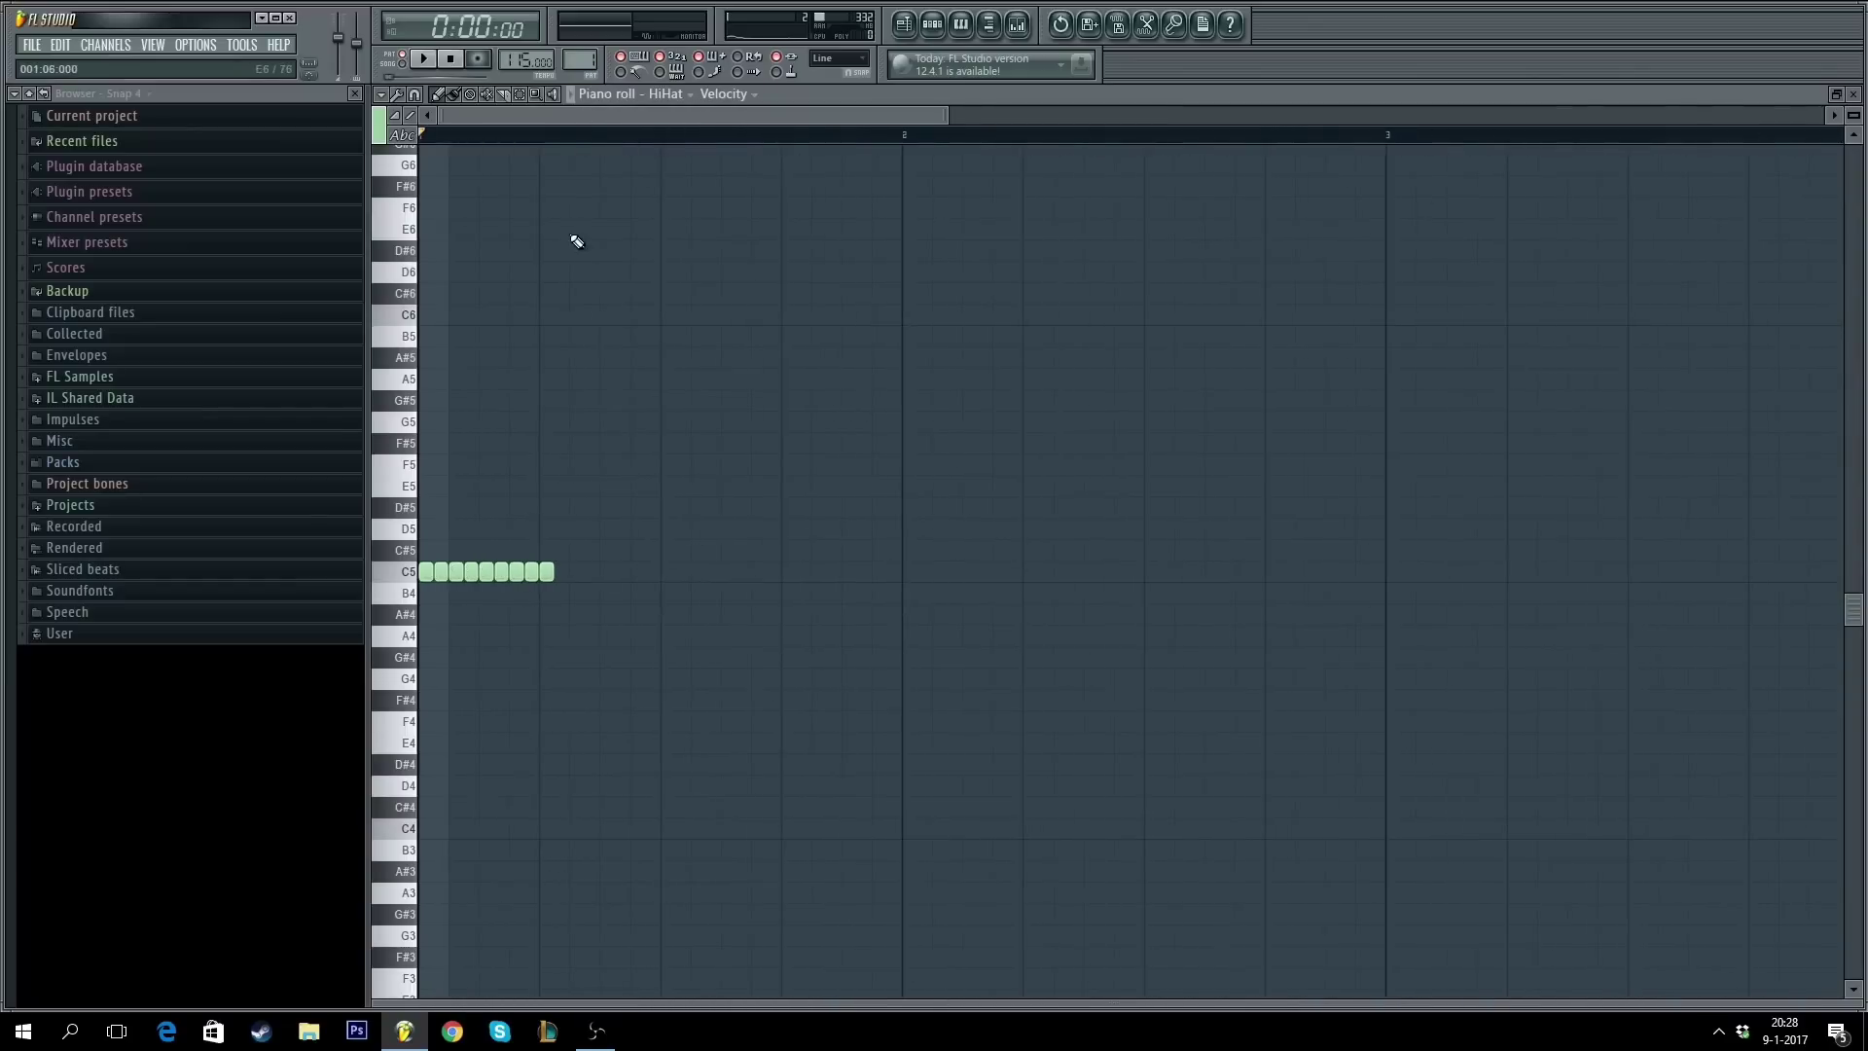
key("F7")
key("space")
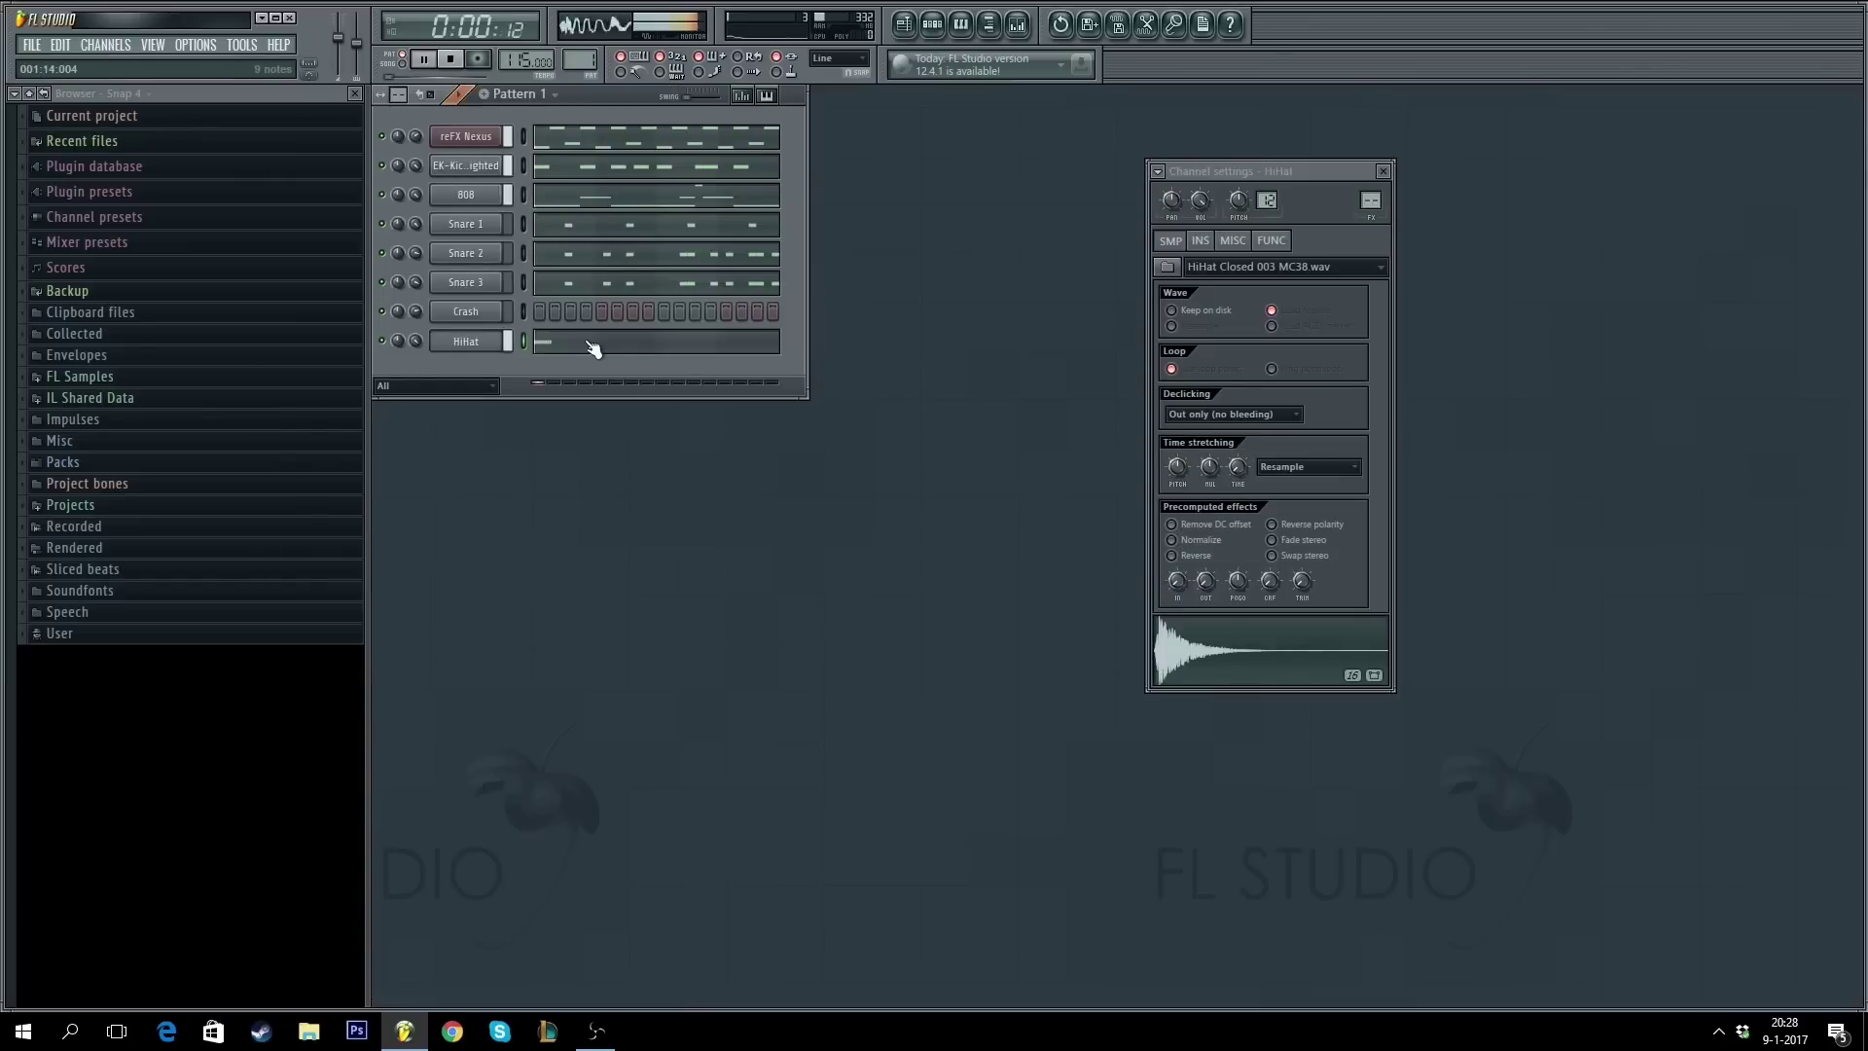
left_click(594, 348)
scroll(700, 137, "down", 3)
key("space")
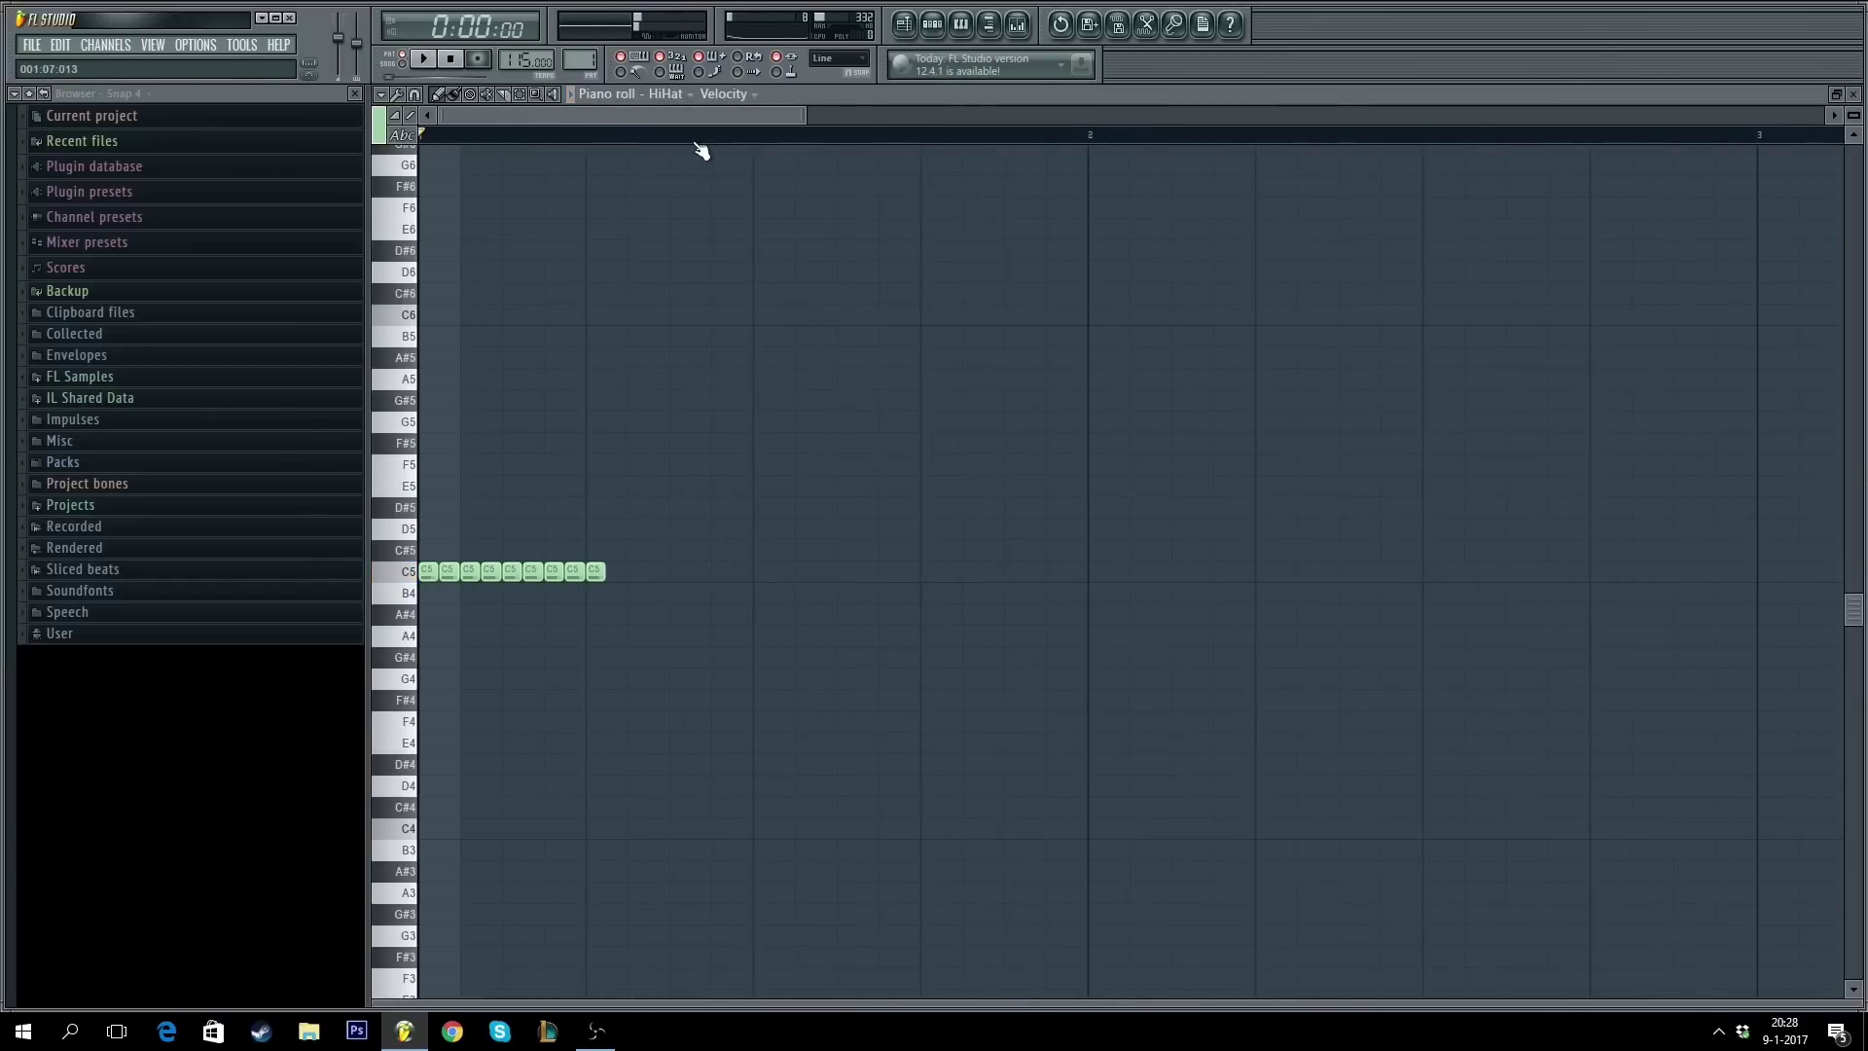
key("F7")
left_click(605, 354)
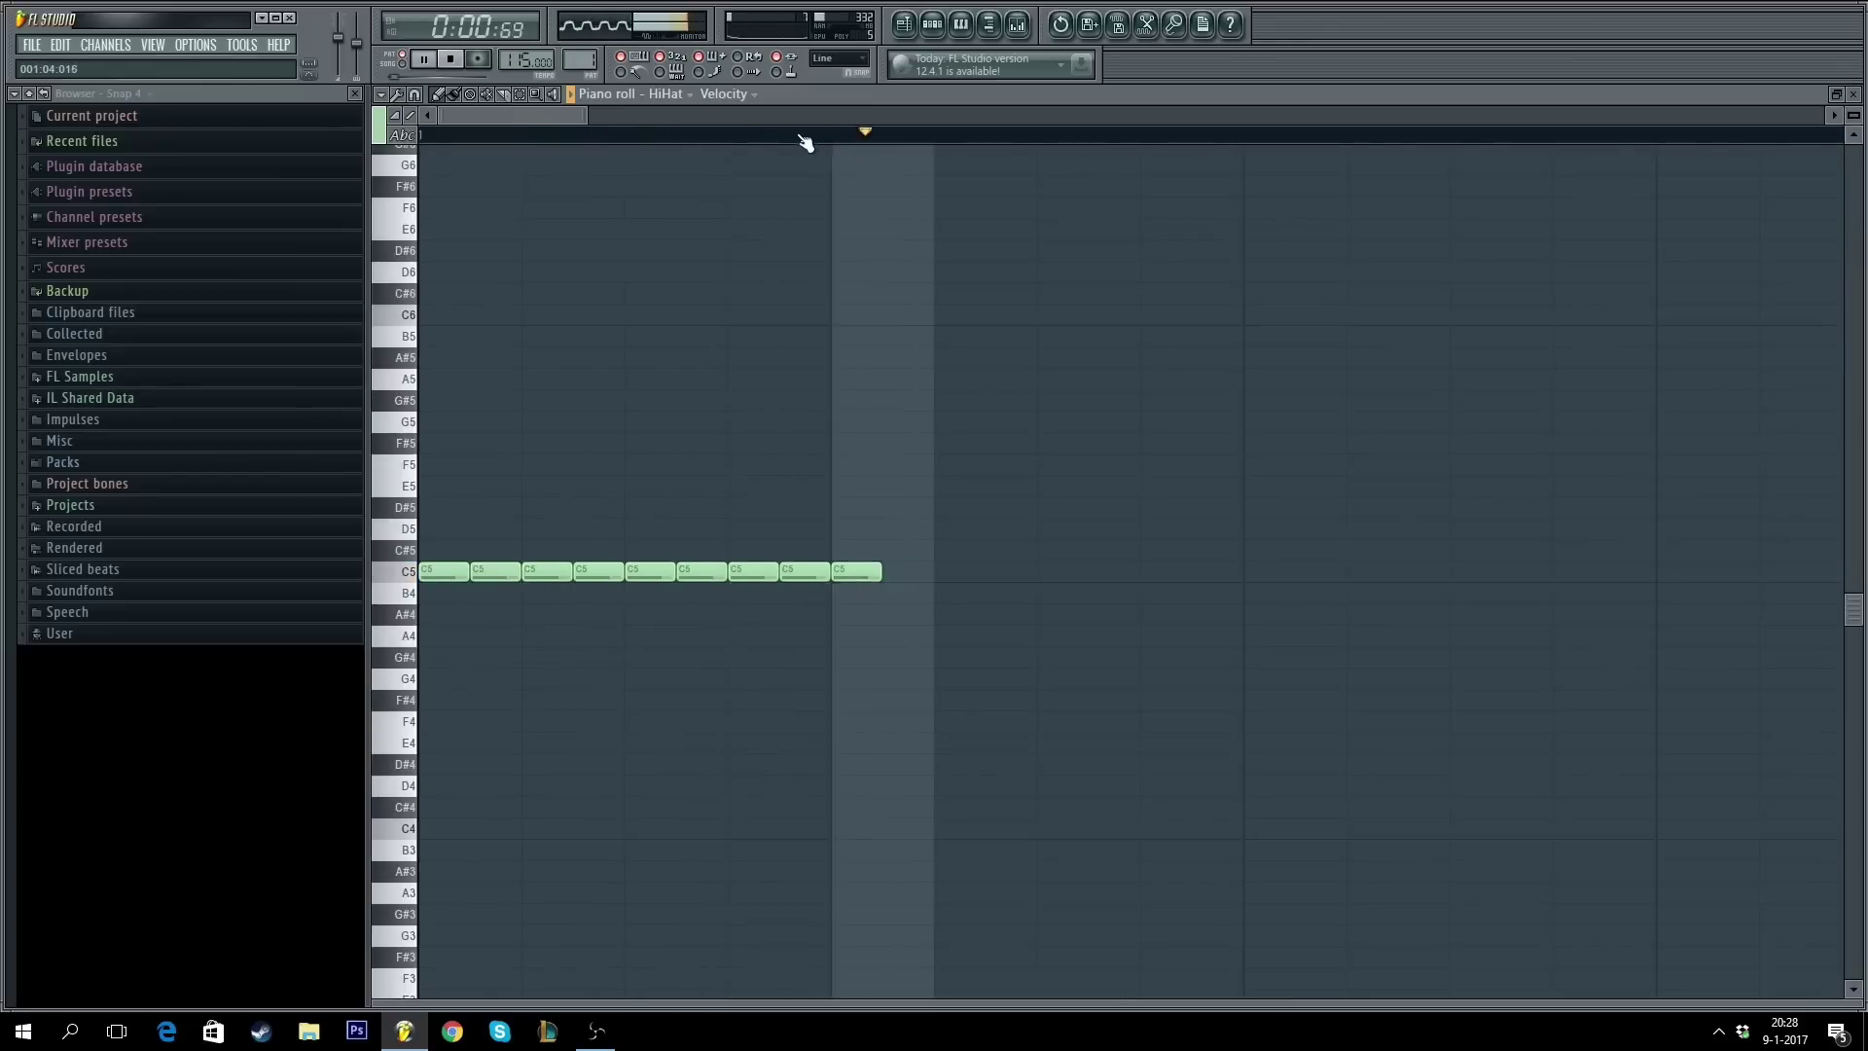
scroll(806, 138, "down", 3)
key("space")
key("F7")
- Add 12-tick C5 hi-hat notes in bar 1 on steps 7, 9, 11, 13, 14, 15 and 16
left_click(596, 349)
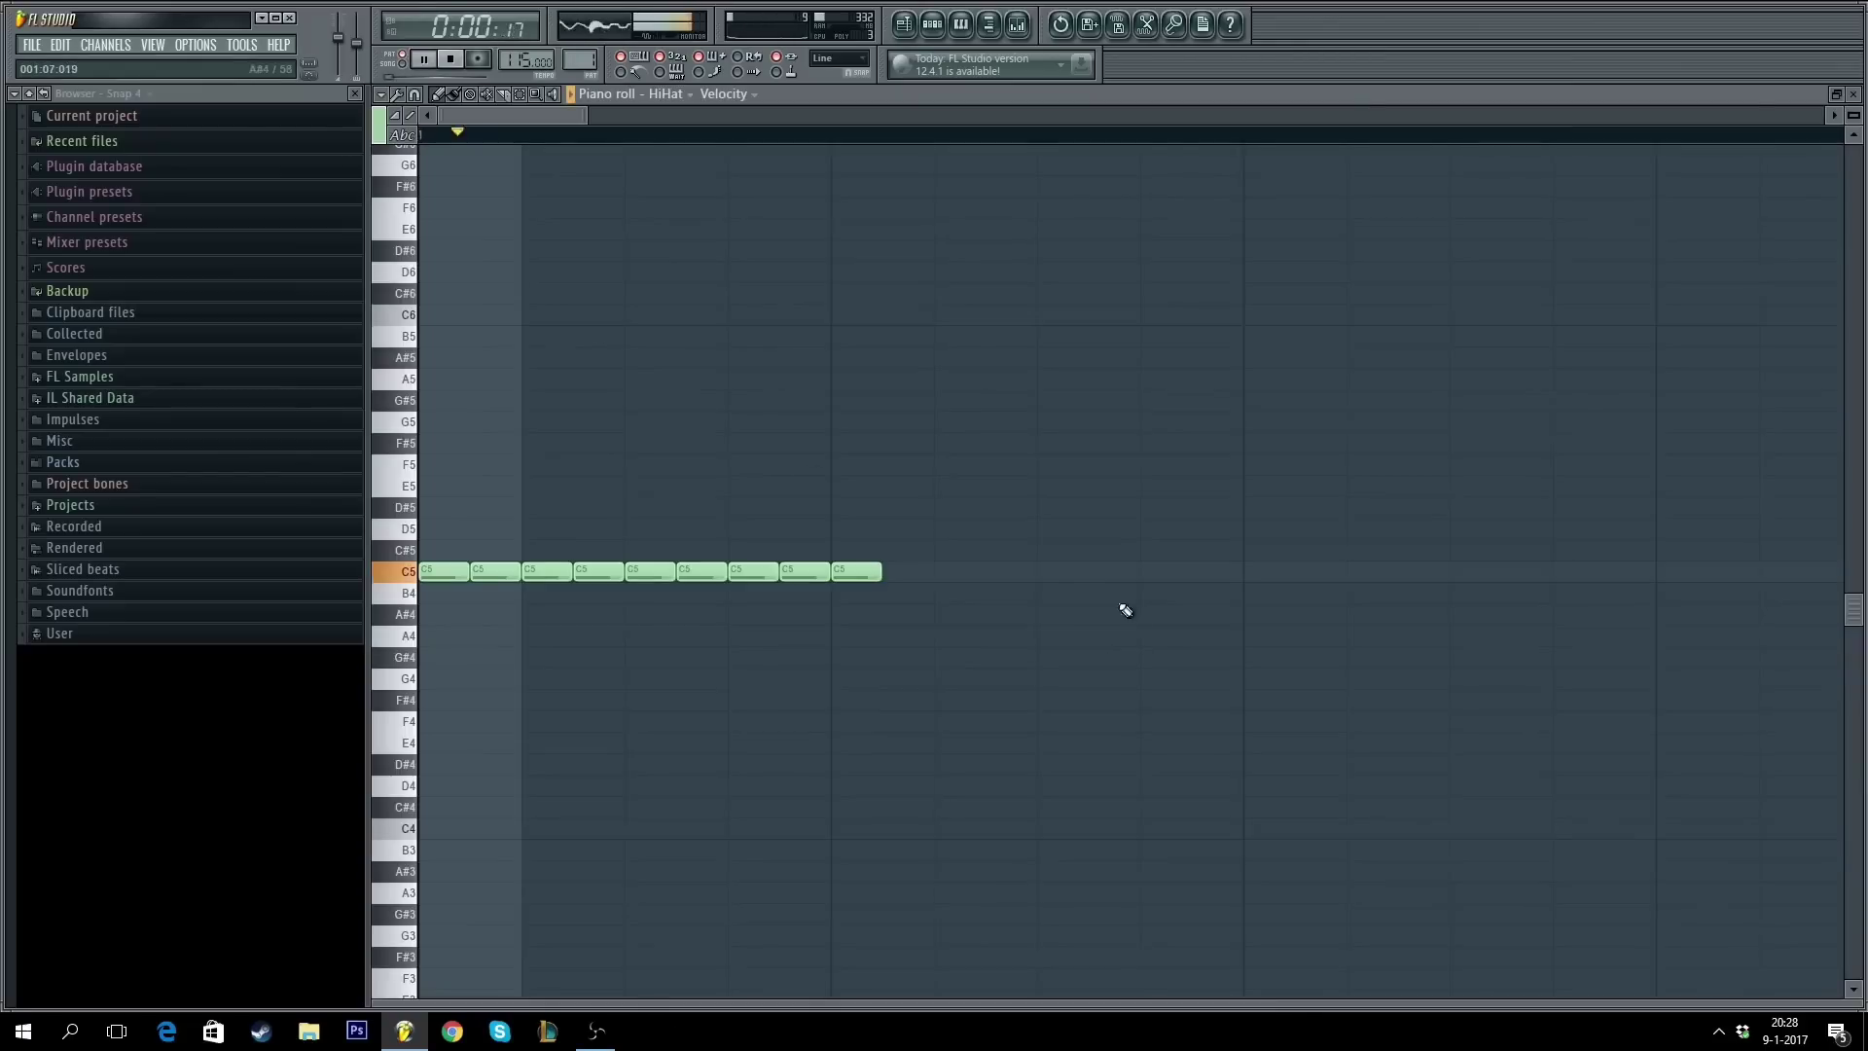
left_click(1051, 571)
scroll(891, 151, "down", 3)
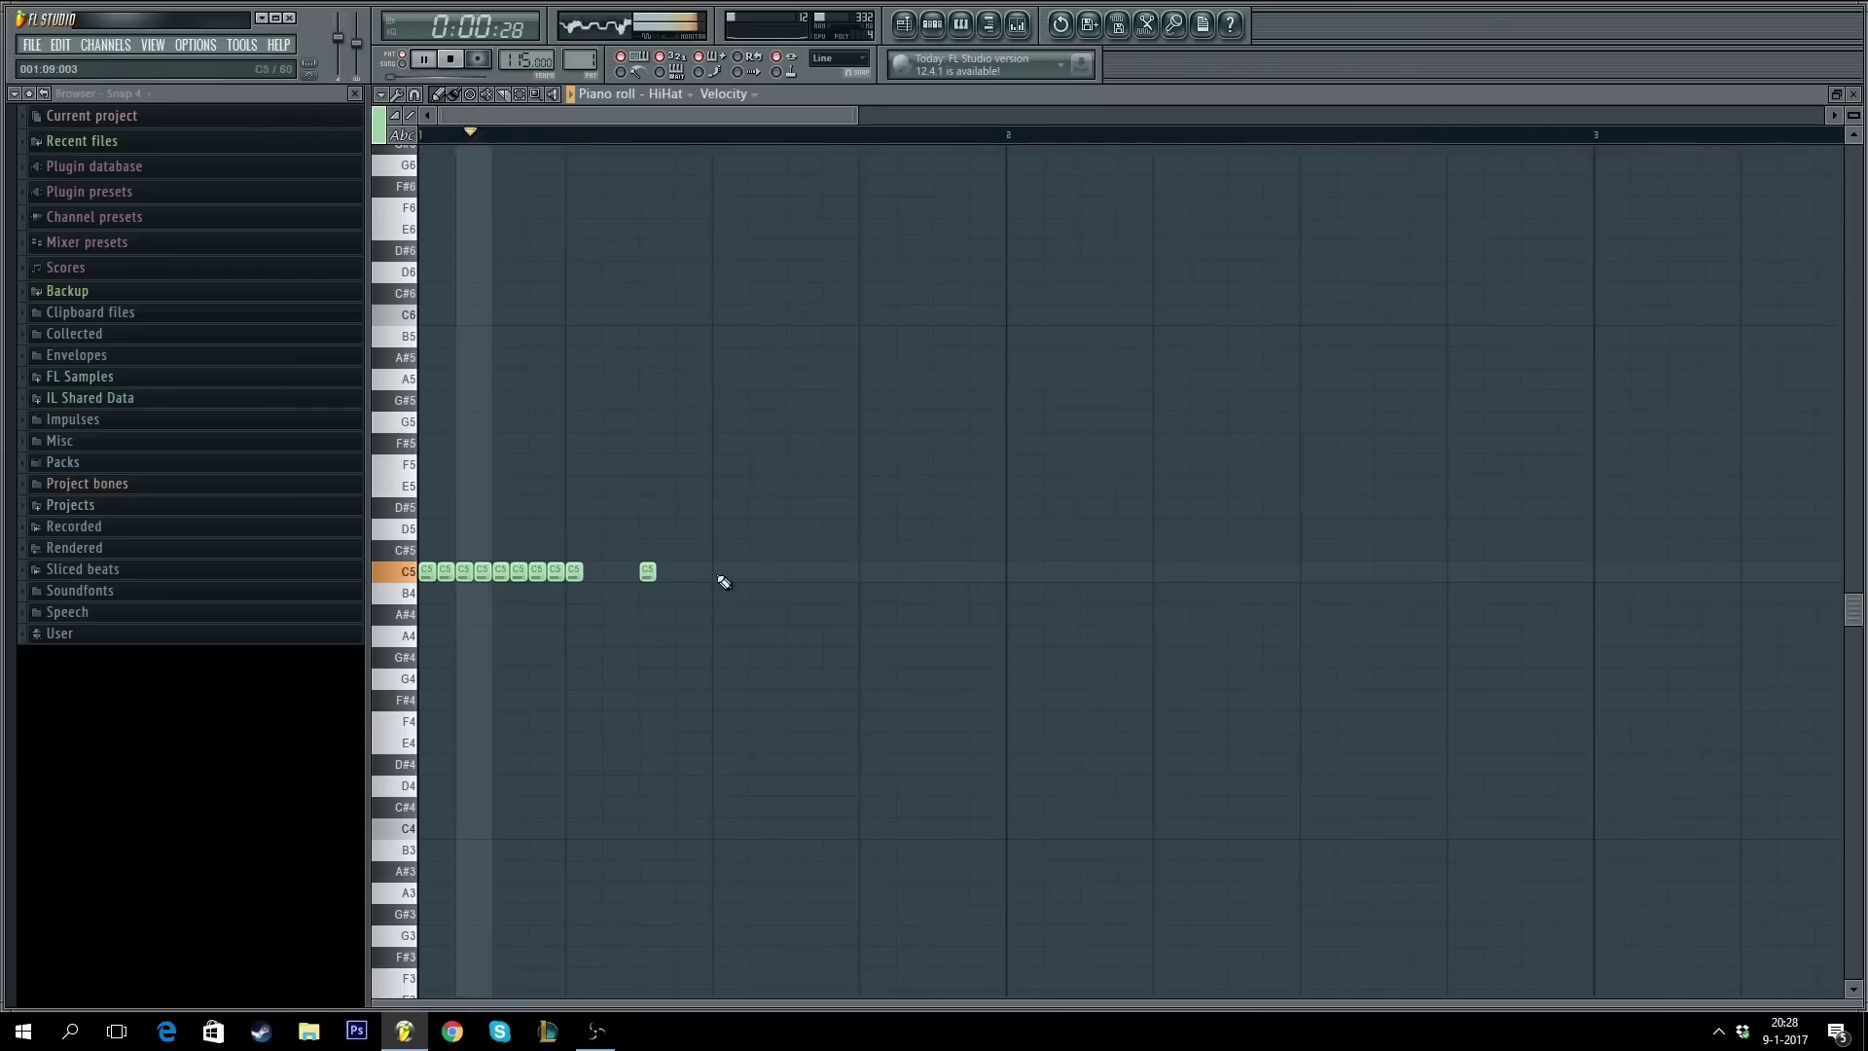
left_click(720, 572)
left_click(795, 571)
left_click(868, 571)
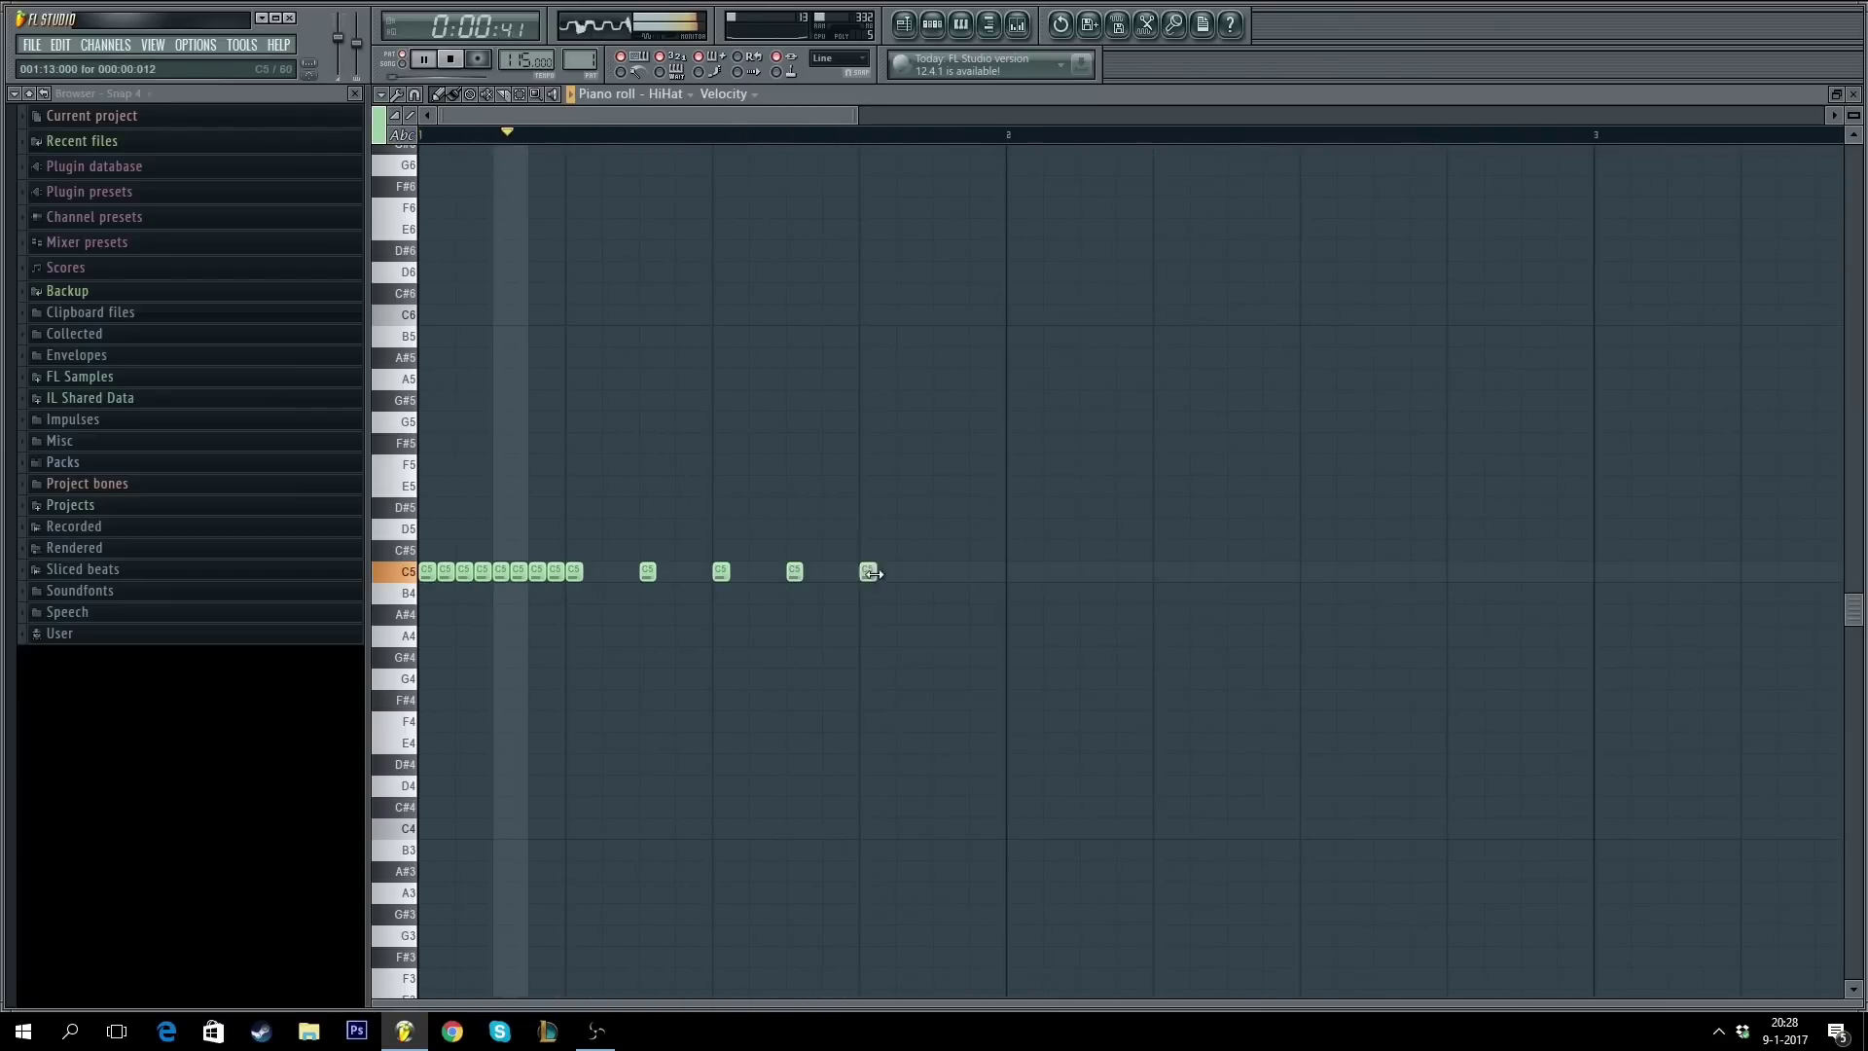
left_click(905, 571)
left_click(942, 572)
left_click(977, 572)
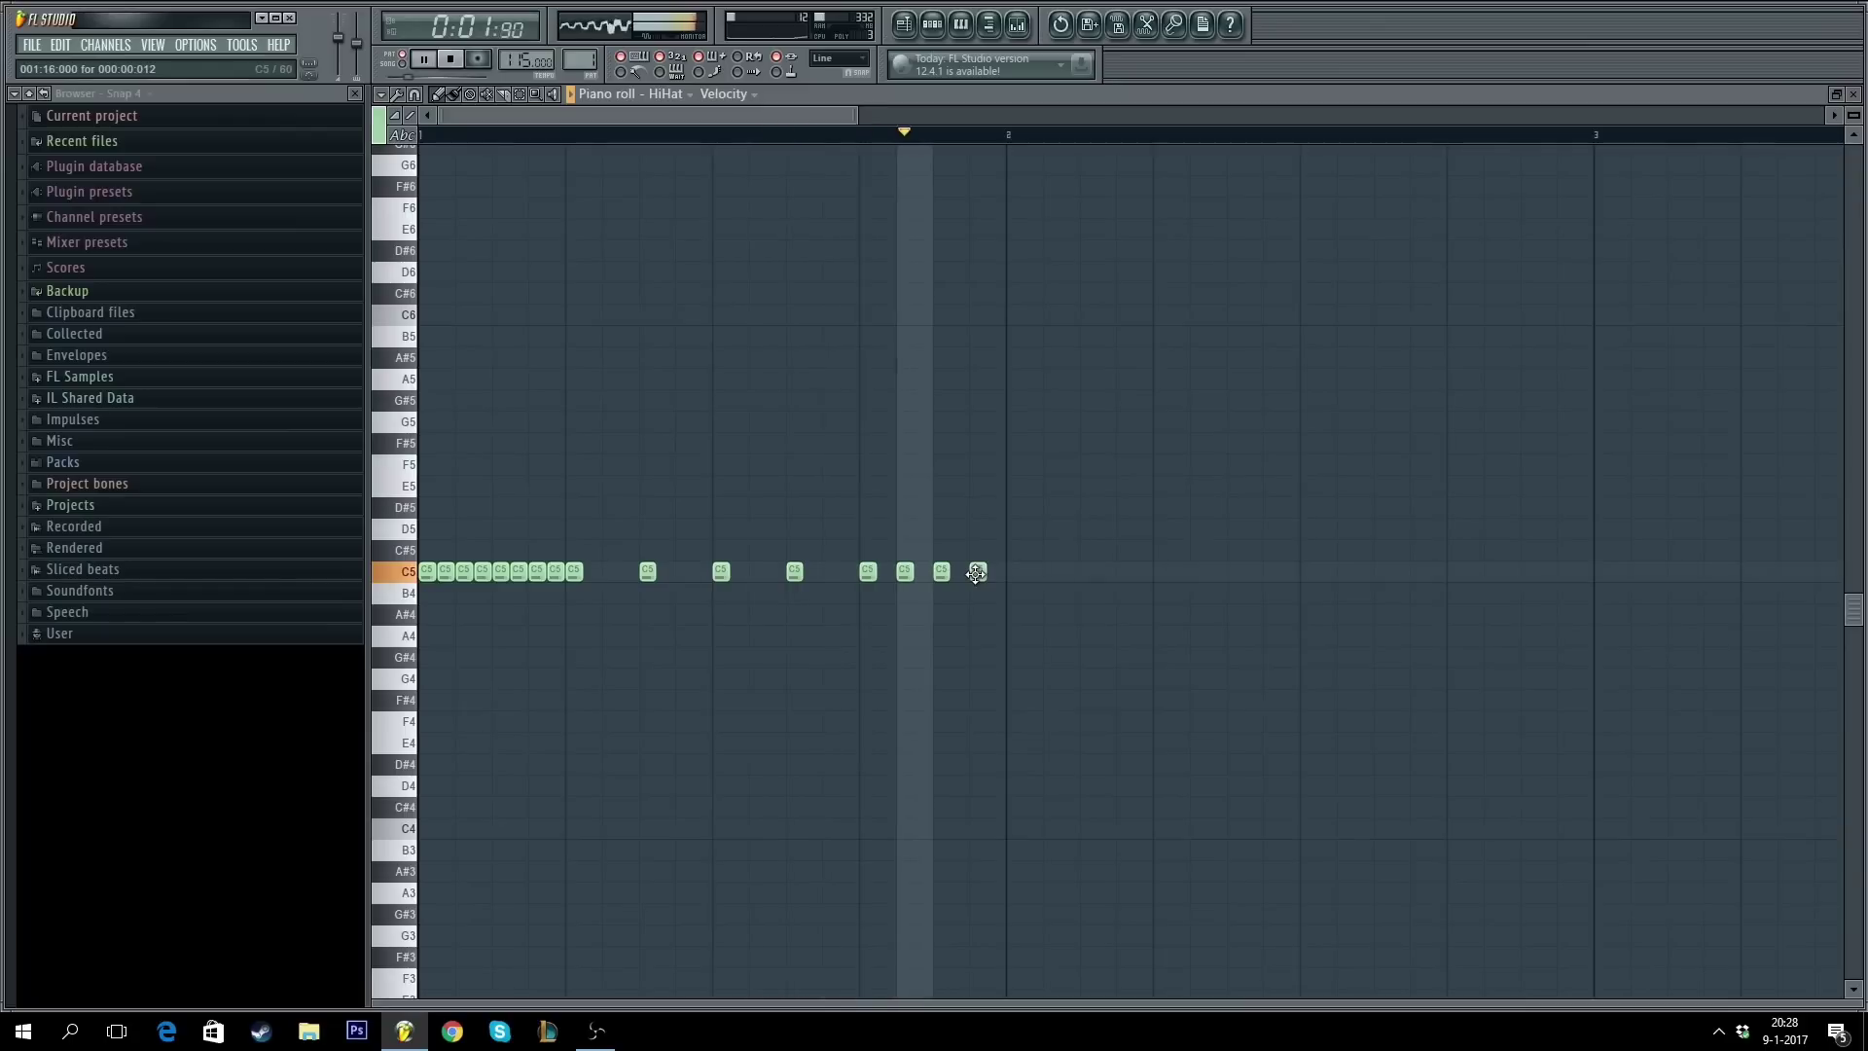
key("space")
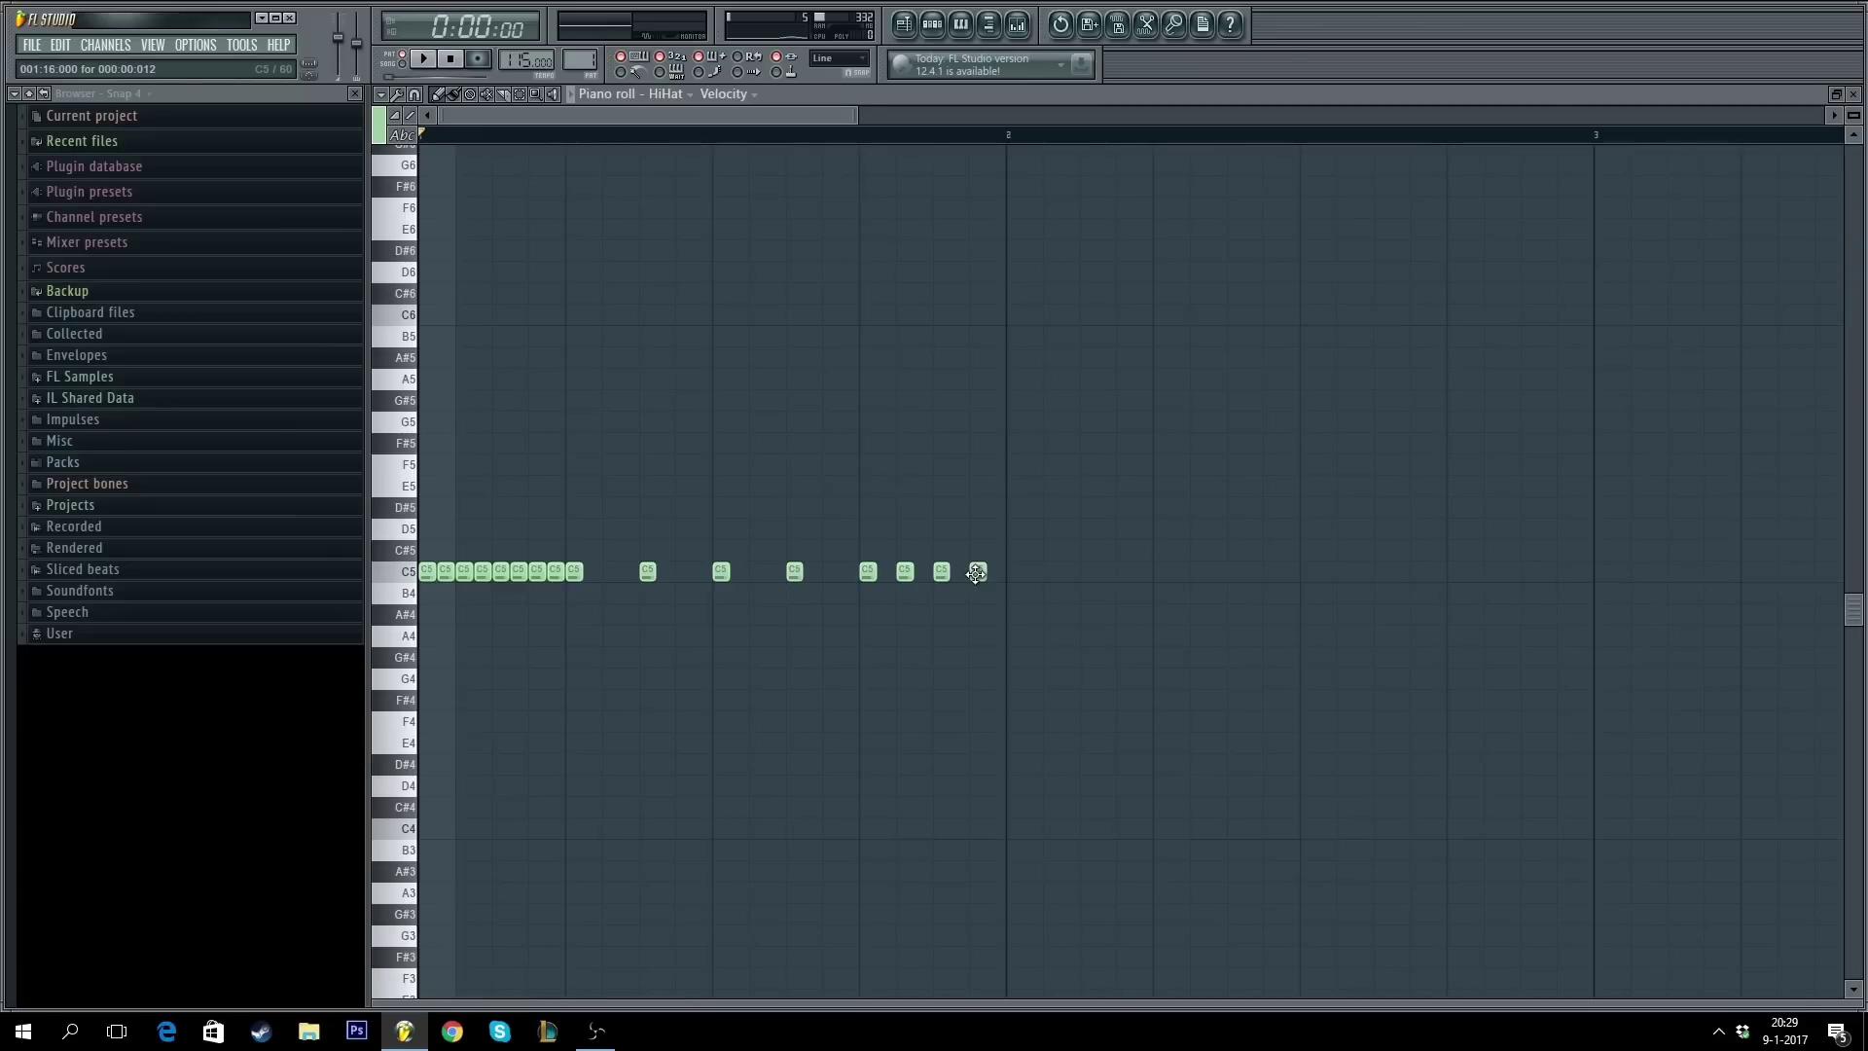
- Delete the hi-hat note on step 16 of bar 1 and add C5 notes on steps 1, 3 and 5 of bar 2
key("space")
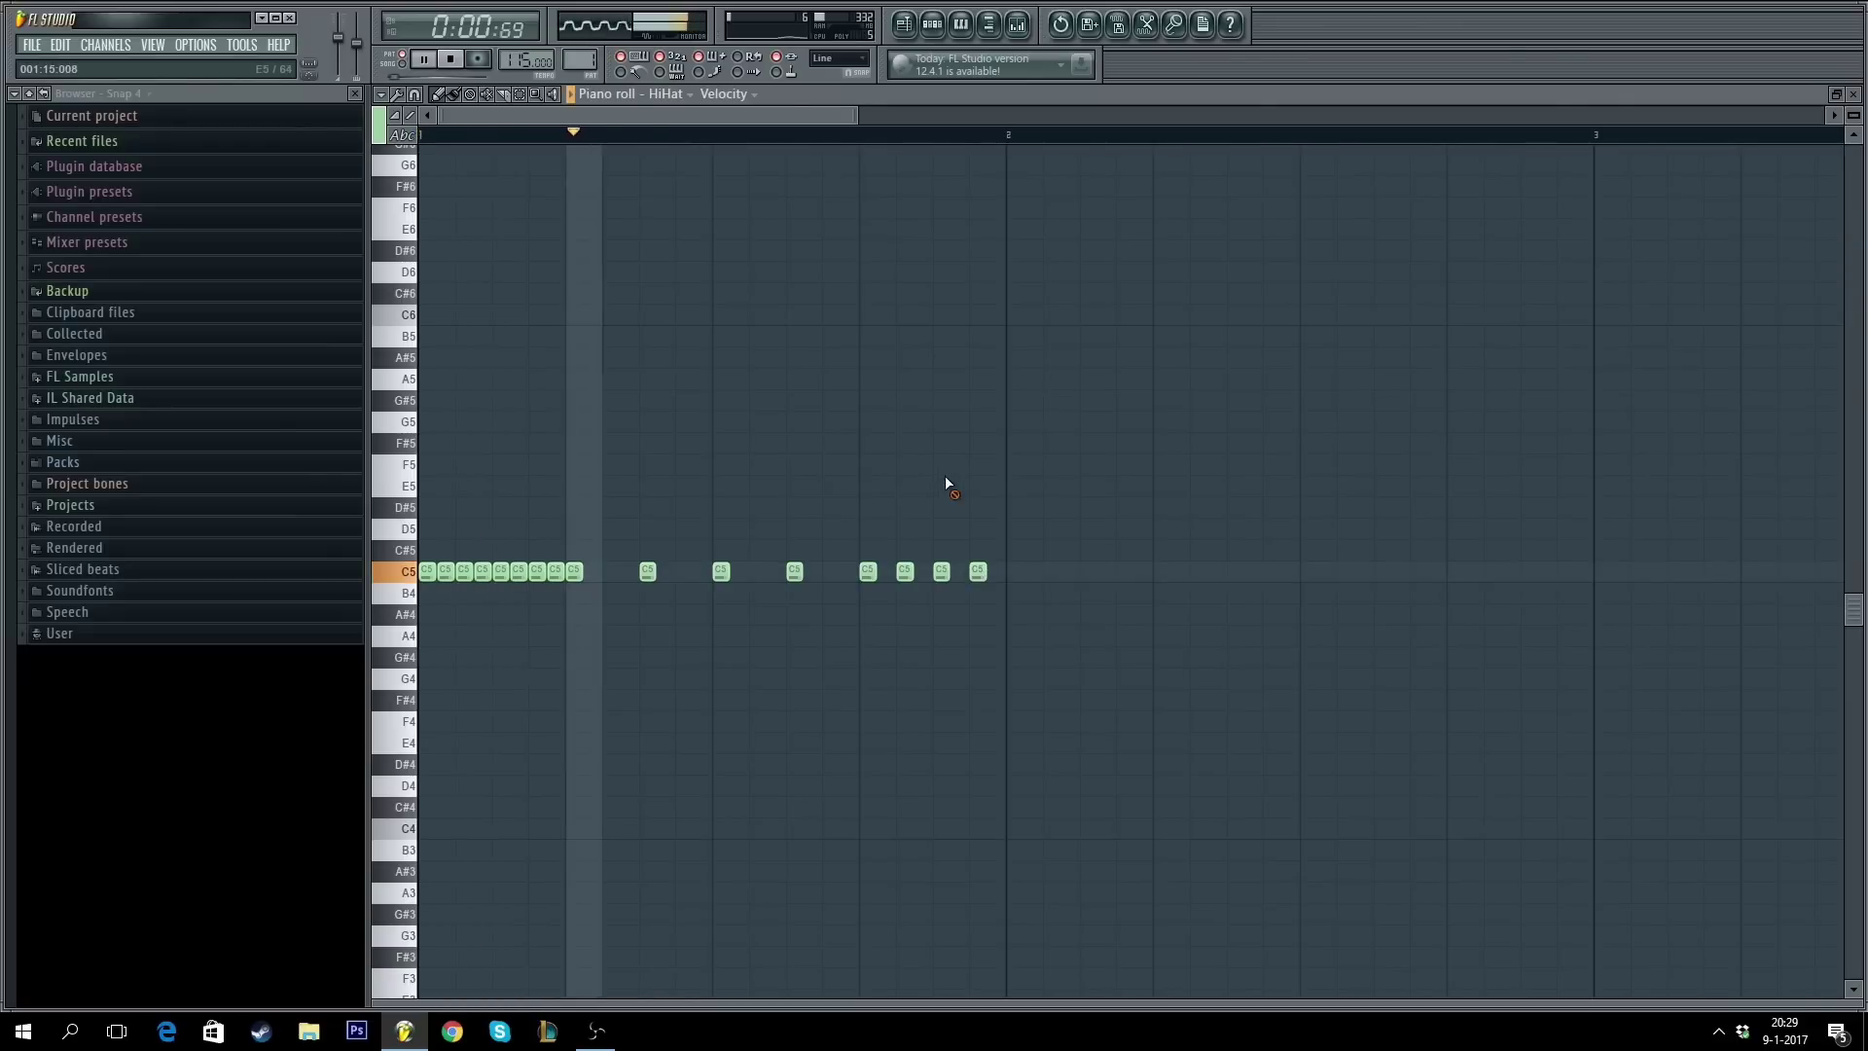
right_click(978, 572)
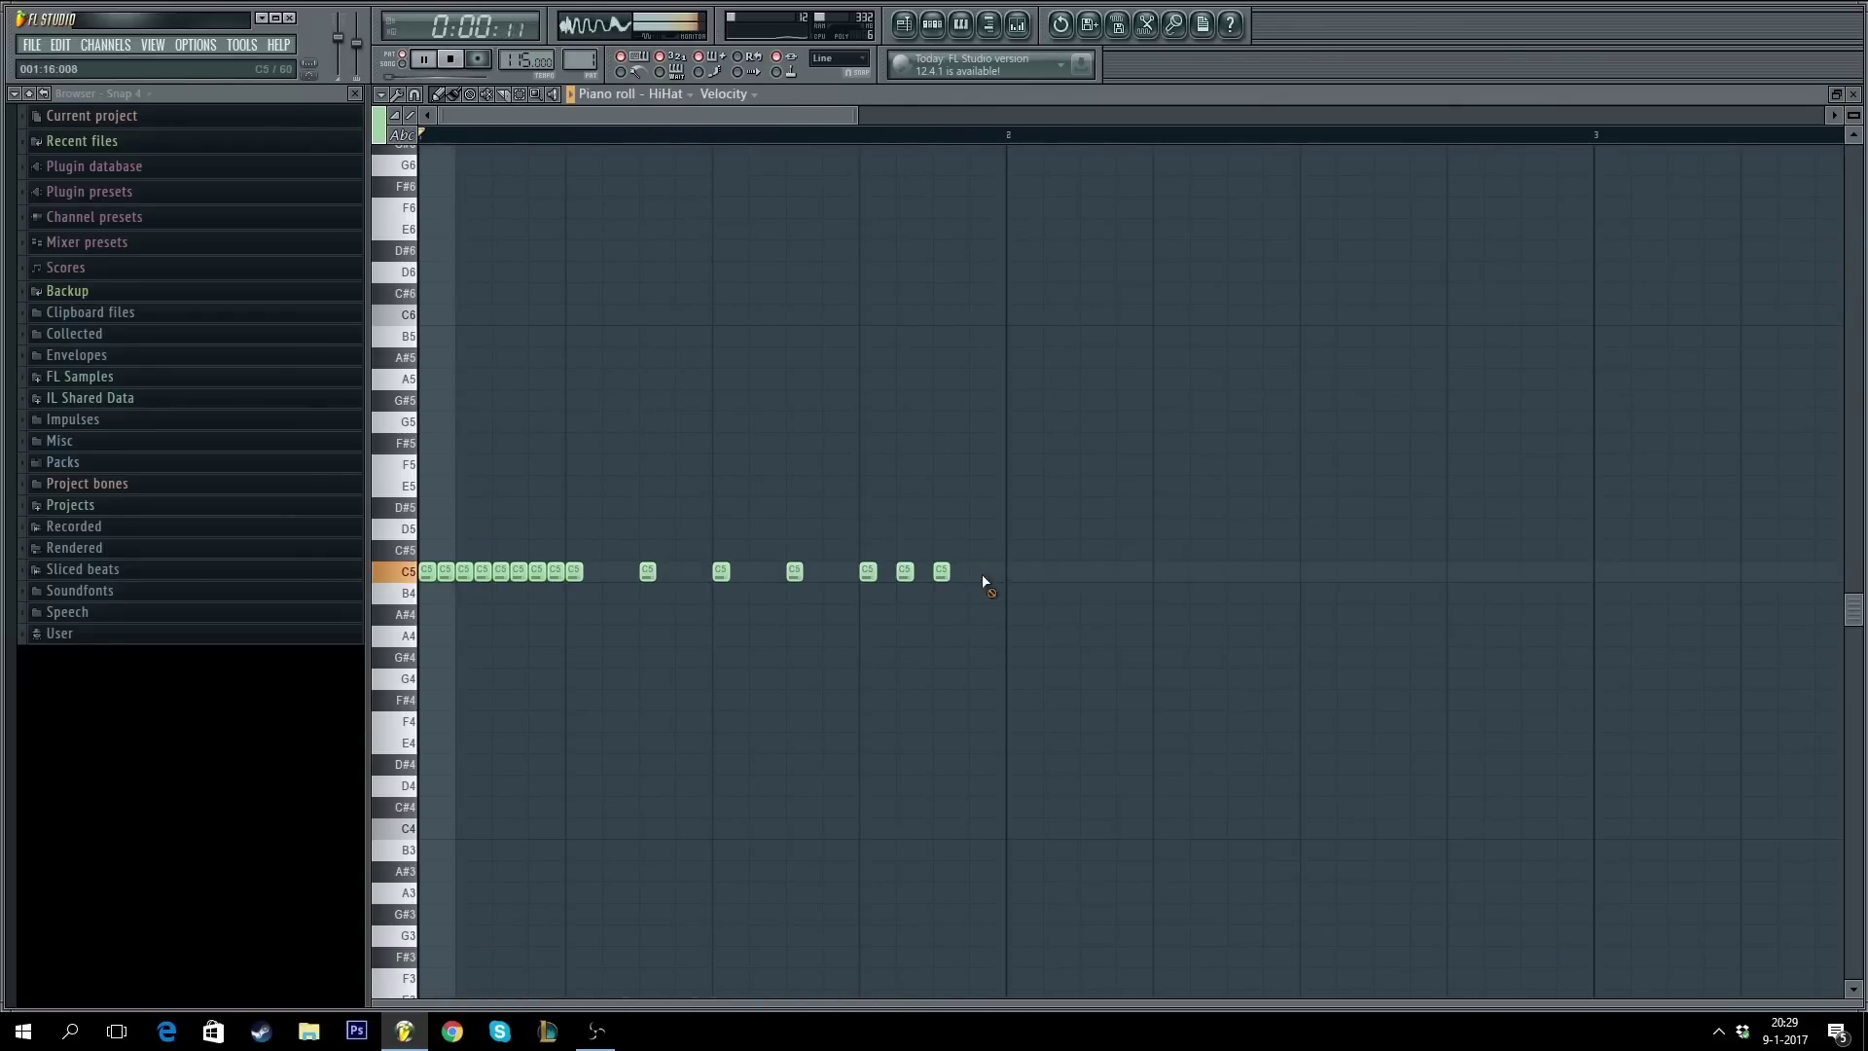
left_click(1015, 573)
left_click(1088, 572)
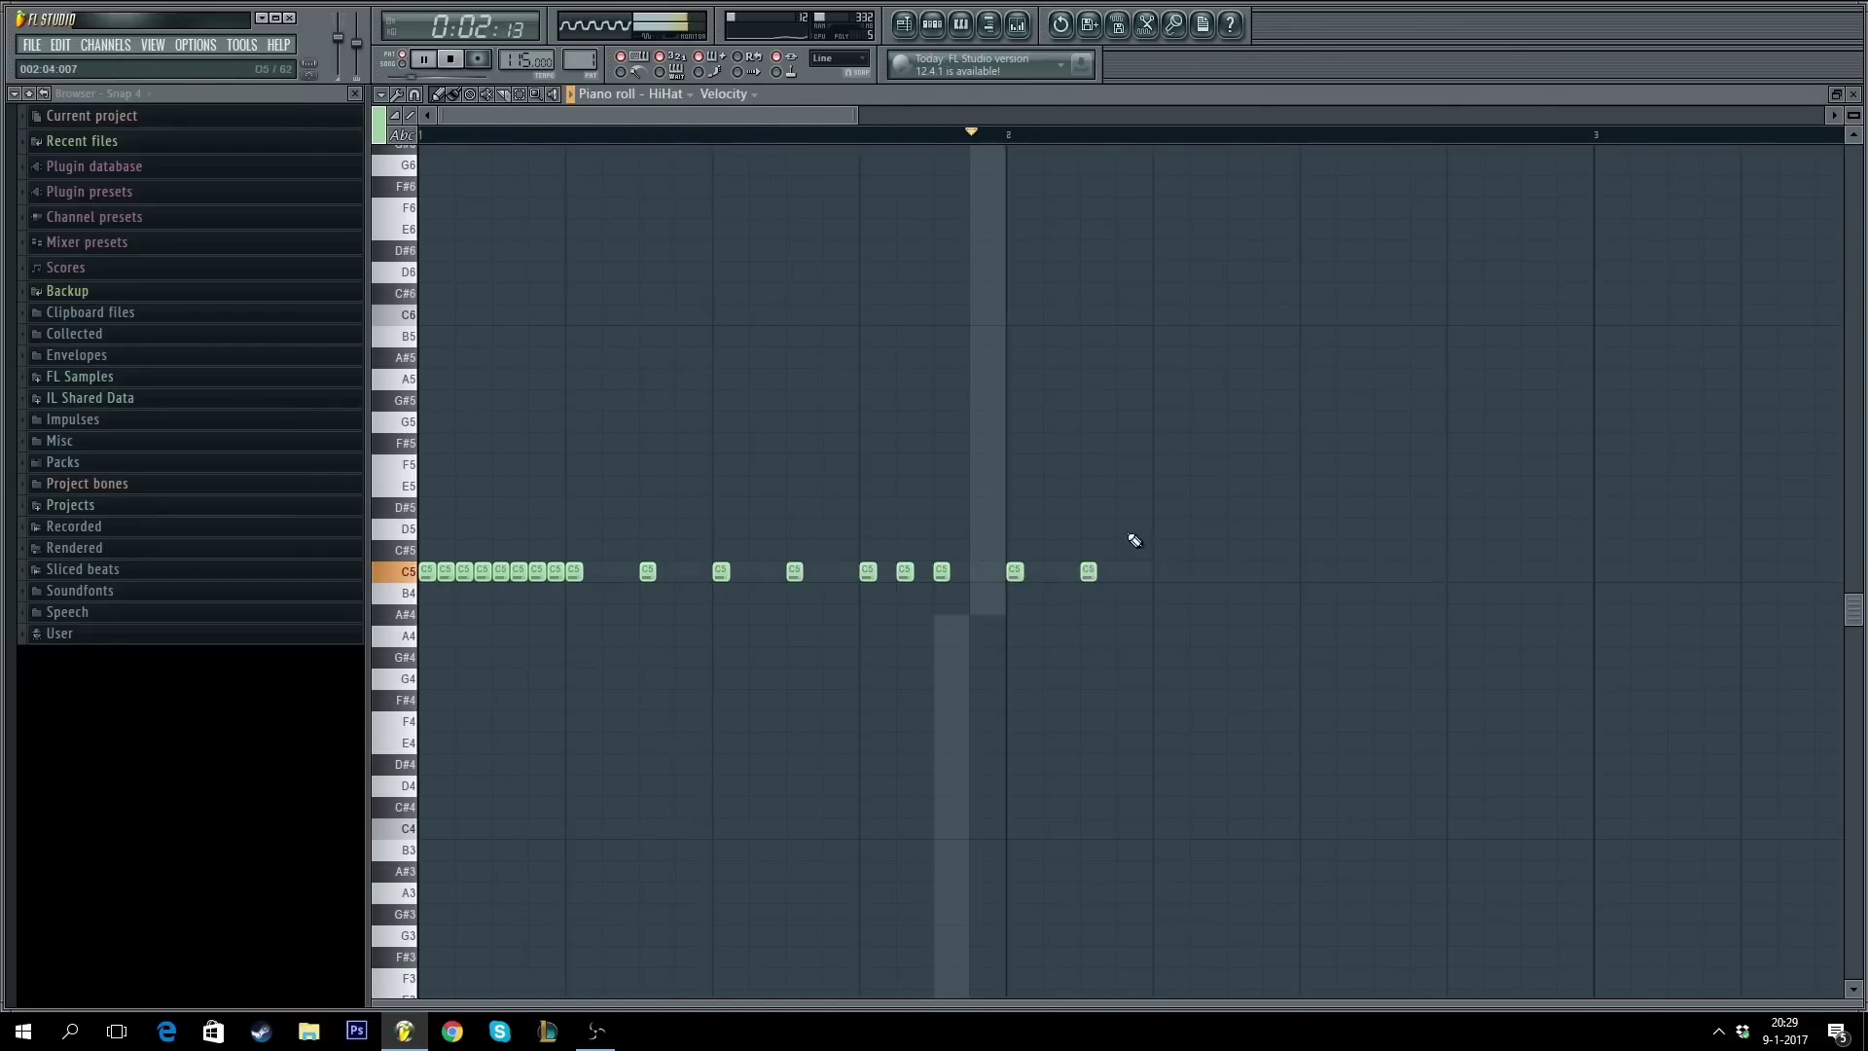
left_click(1160, 571)
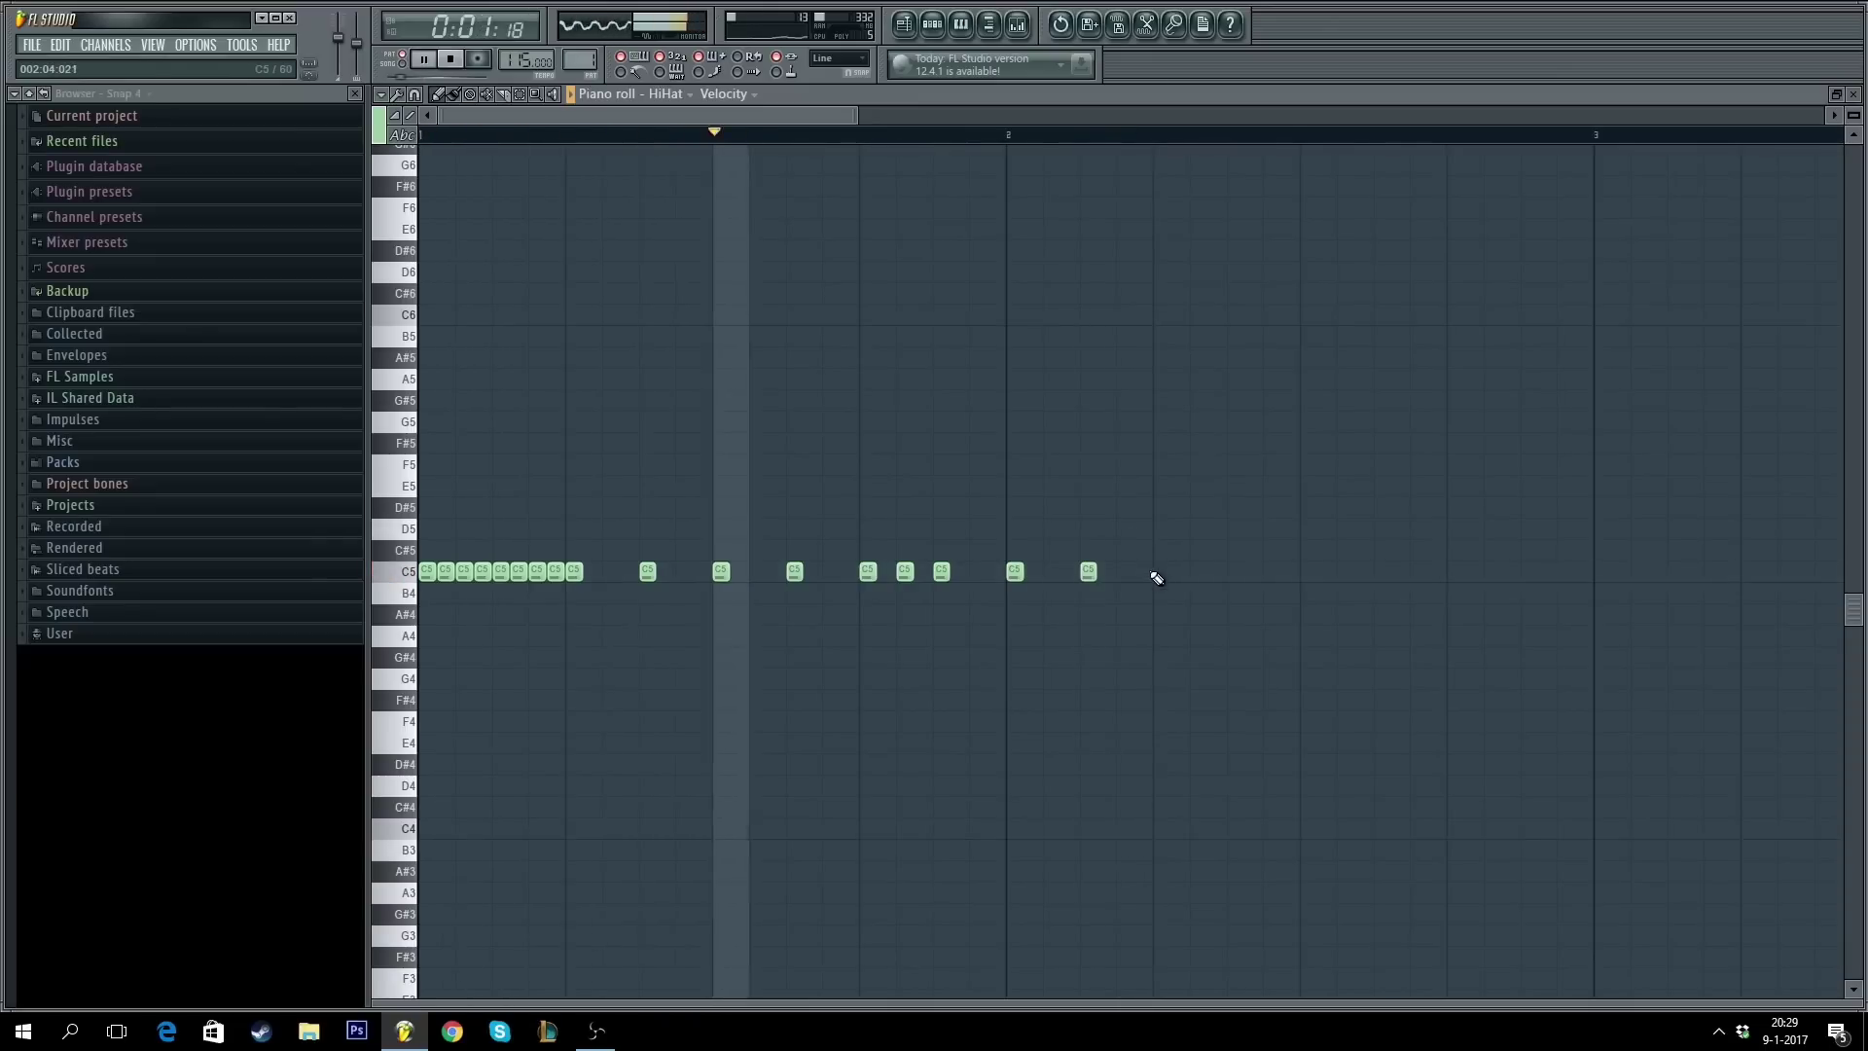
scroll(1031, 243, "down", 1)
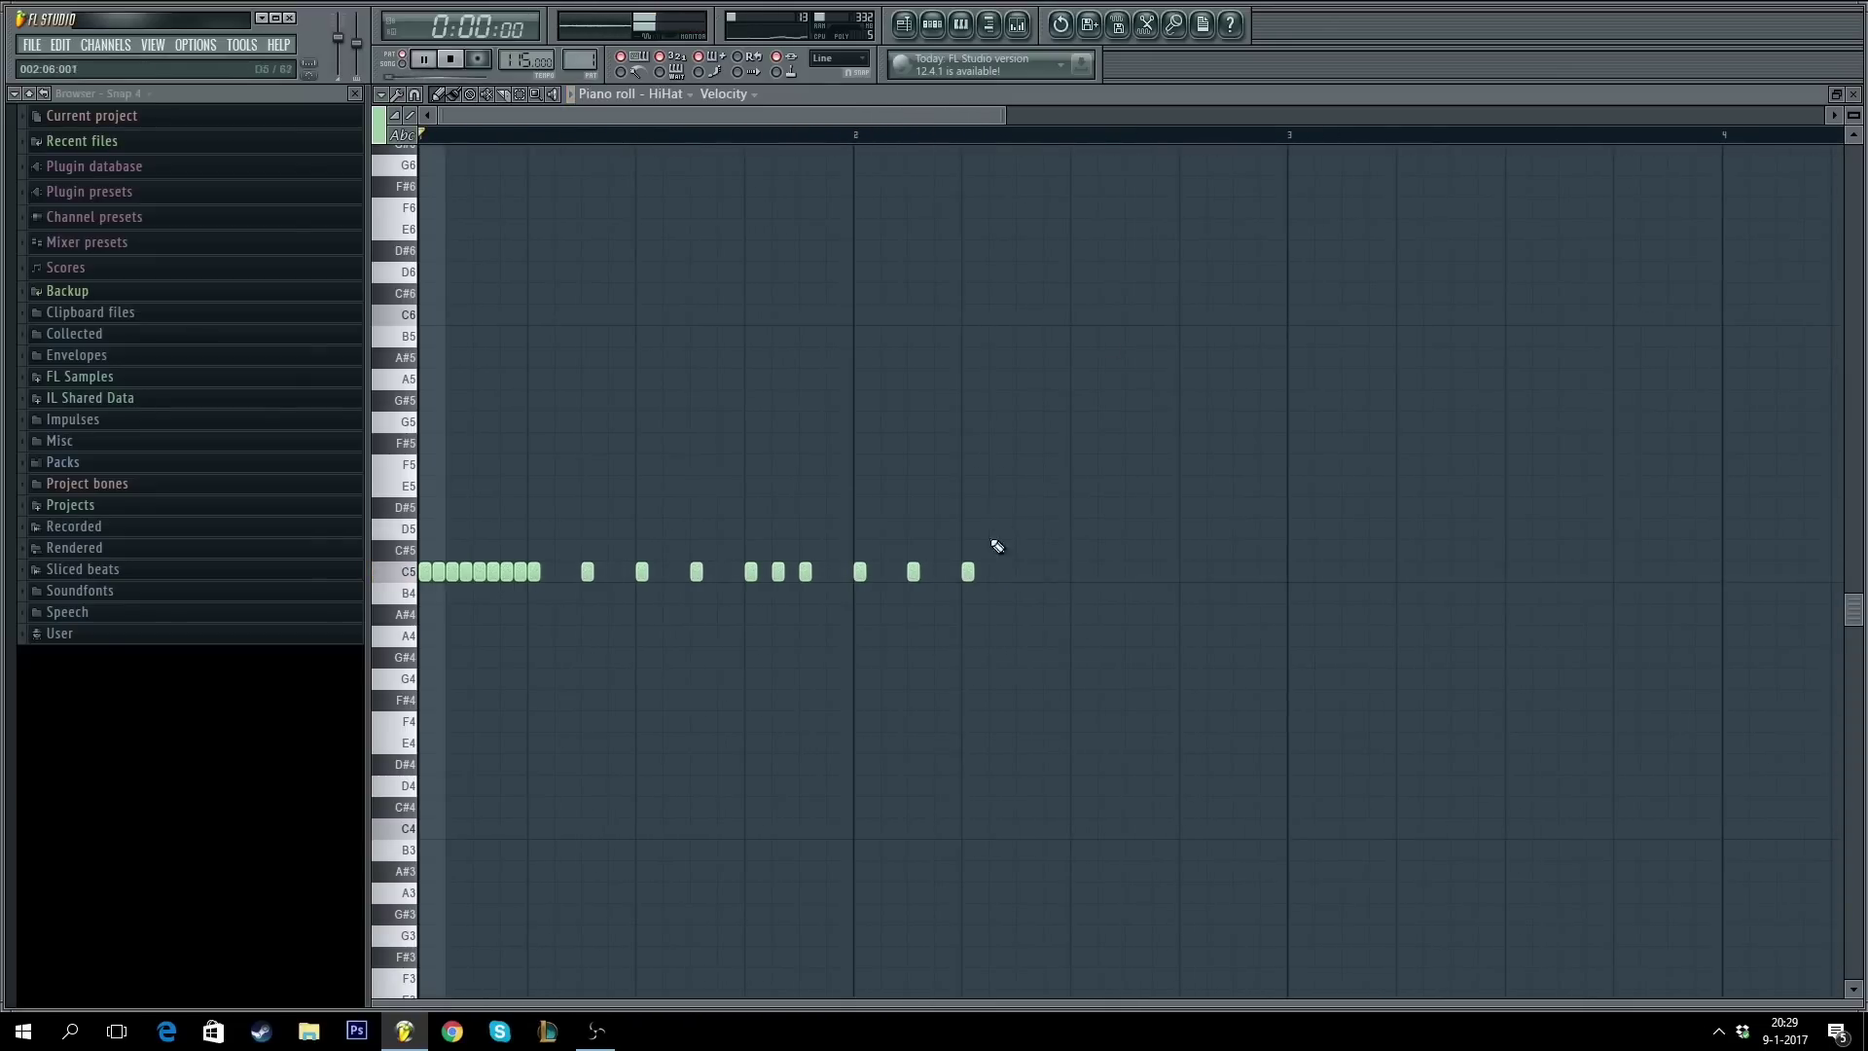
- Add C5 hi-hat notes in bar 2 on steps 6 and 7, plus one halfway between steps 5 and 6
left_click(994, 573)
left_click(1021, 572)
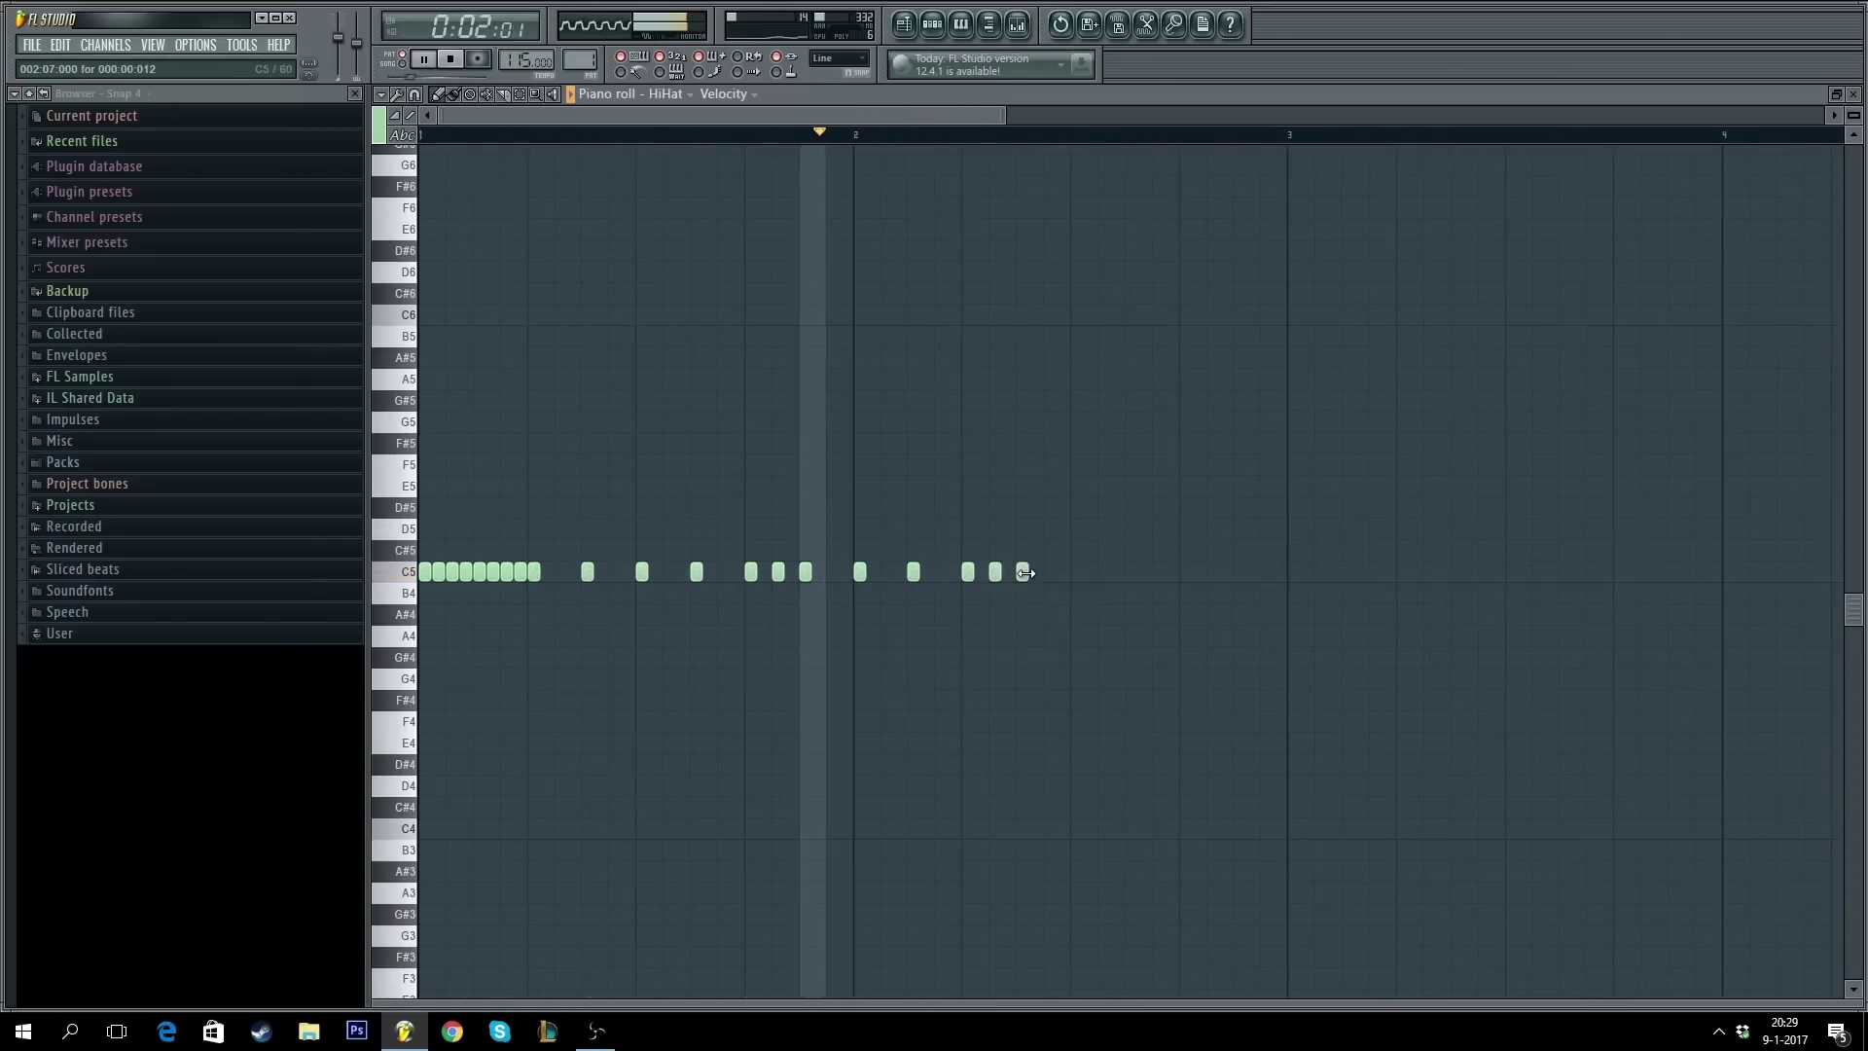
scroll(983, 161, "up", 4)
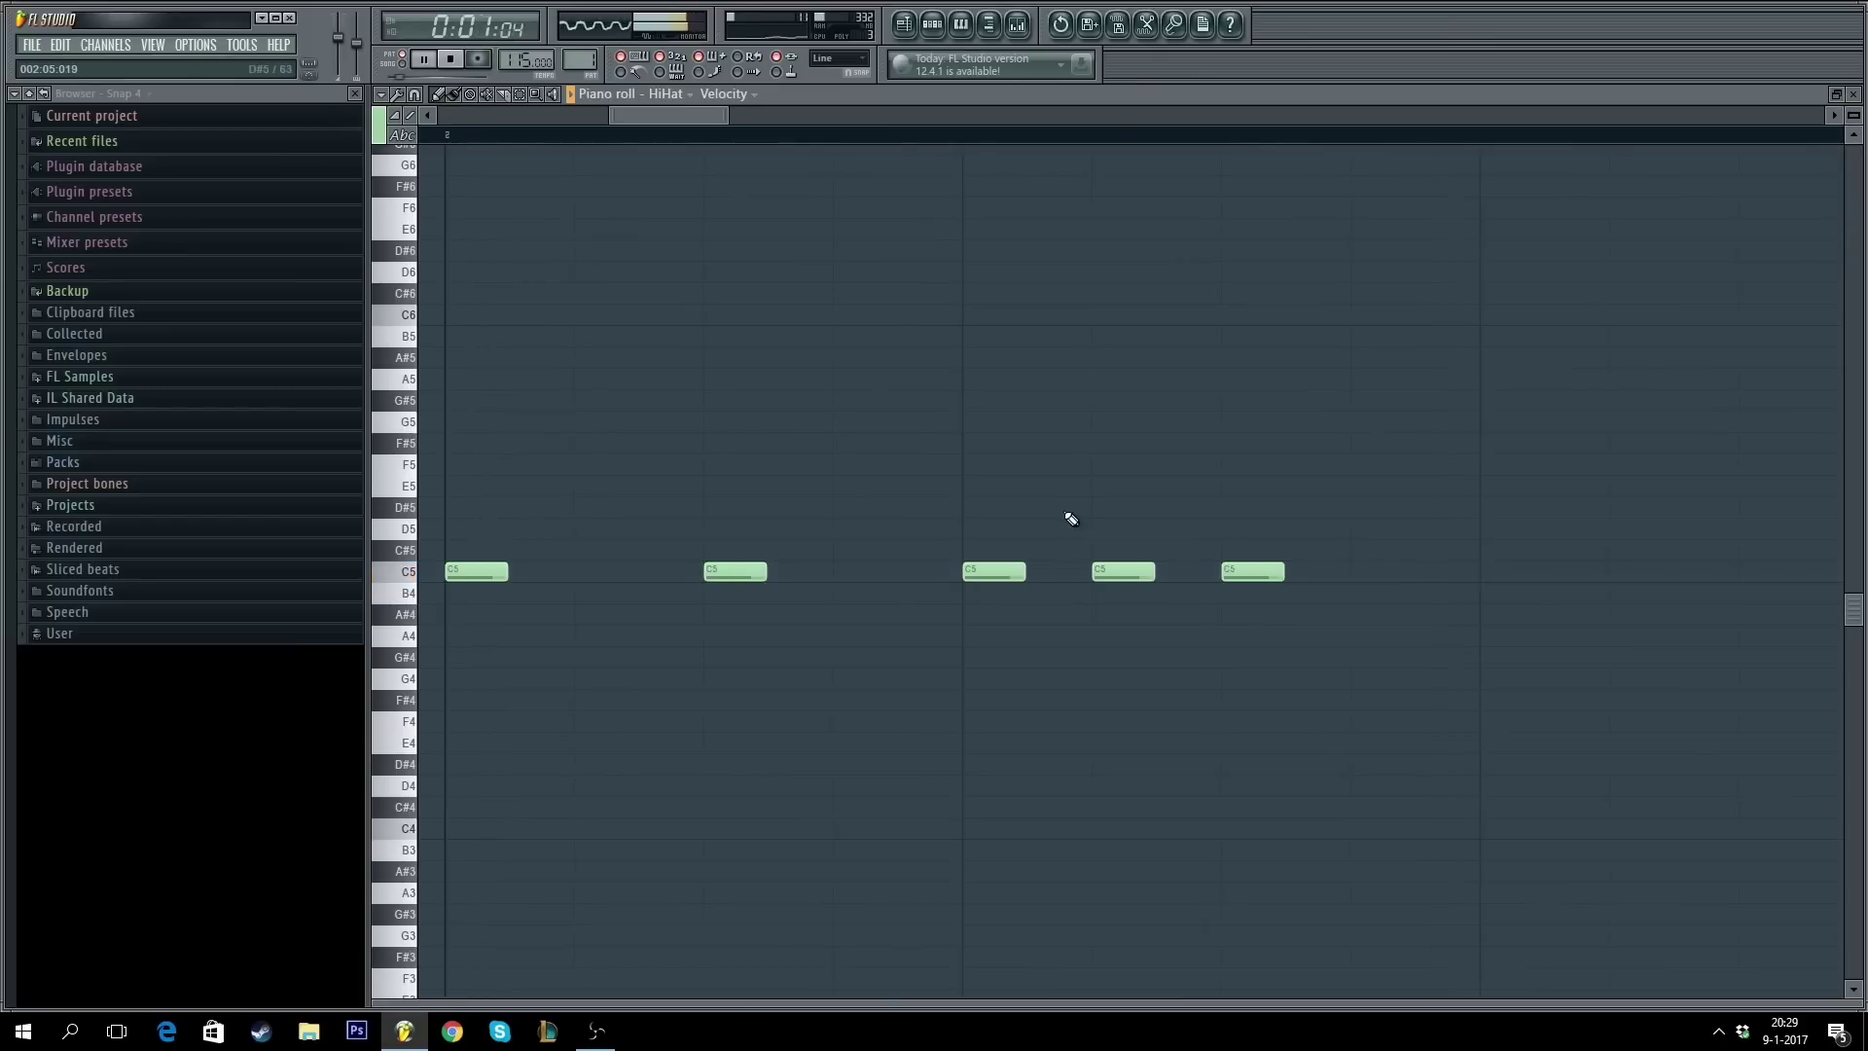
left_click(1059, 564)
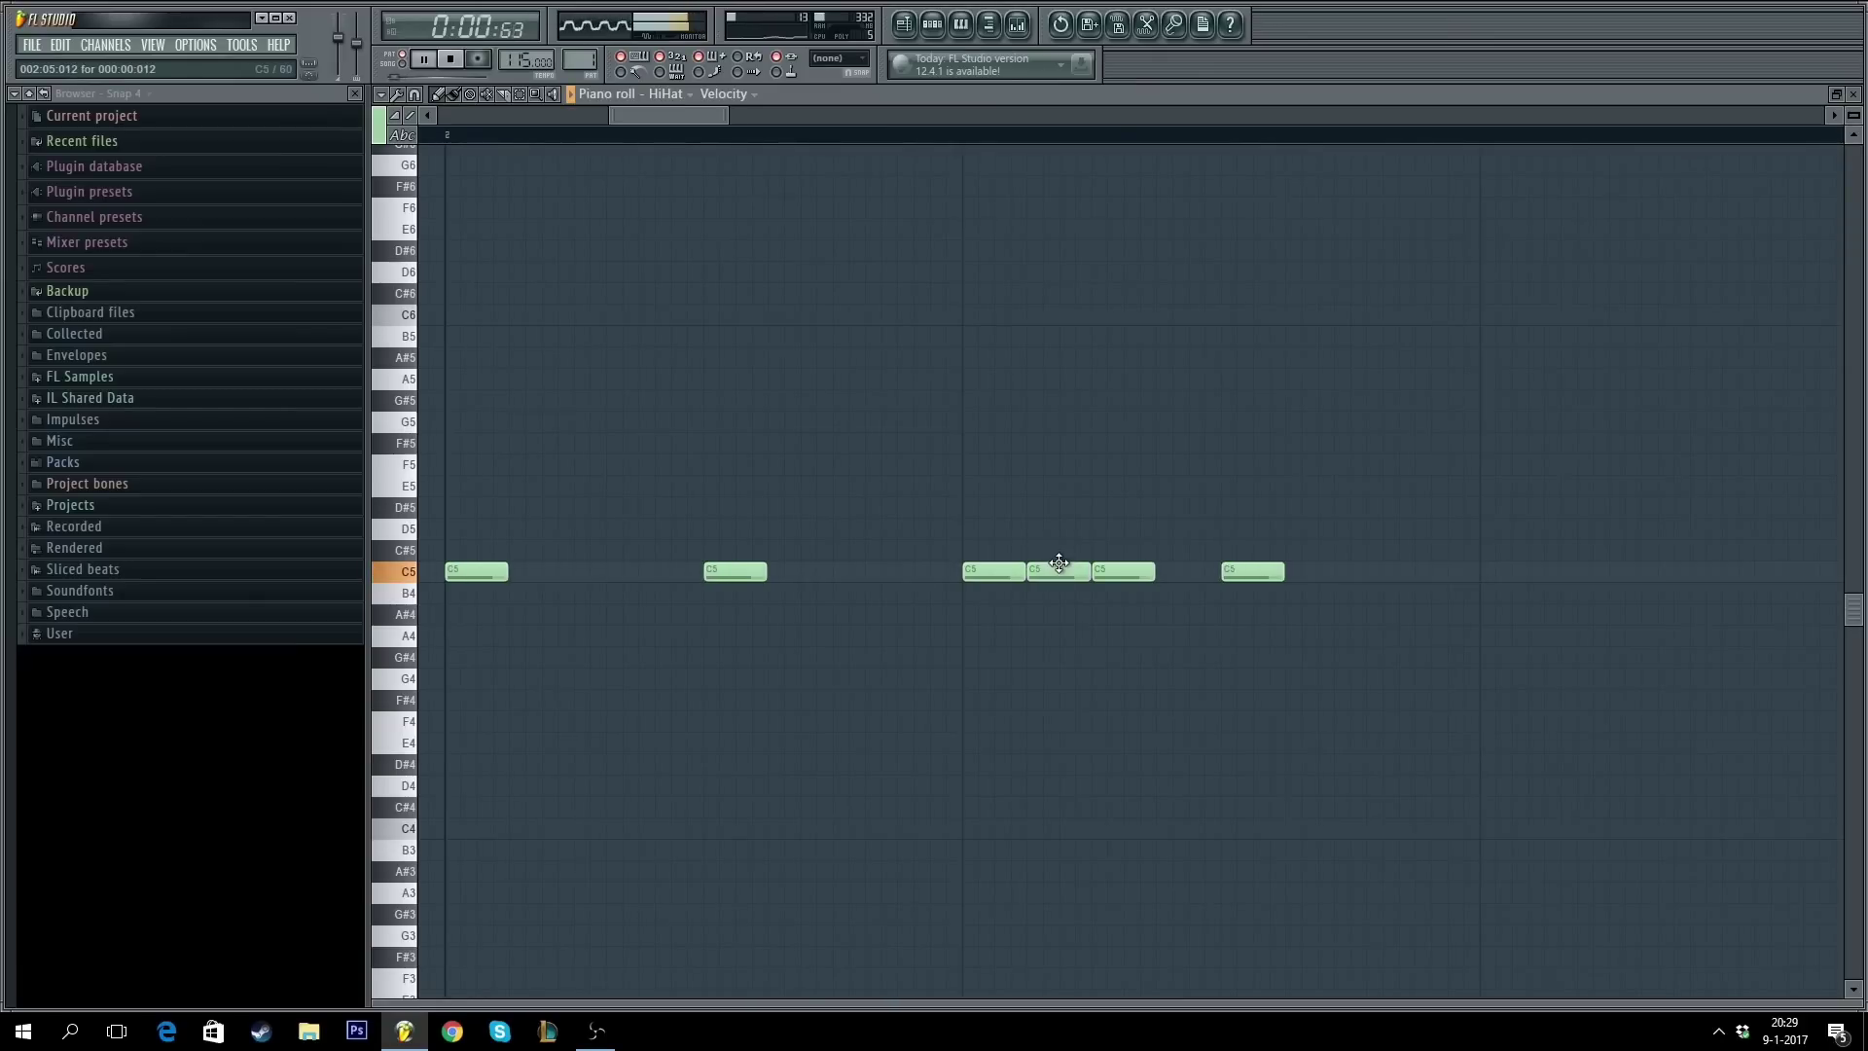
- Add C5 hi-hat notes in bar 2 on step 8 and halfway between steps 6 and 7
scroll(970, 144, "down", 3)
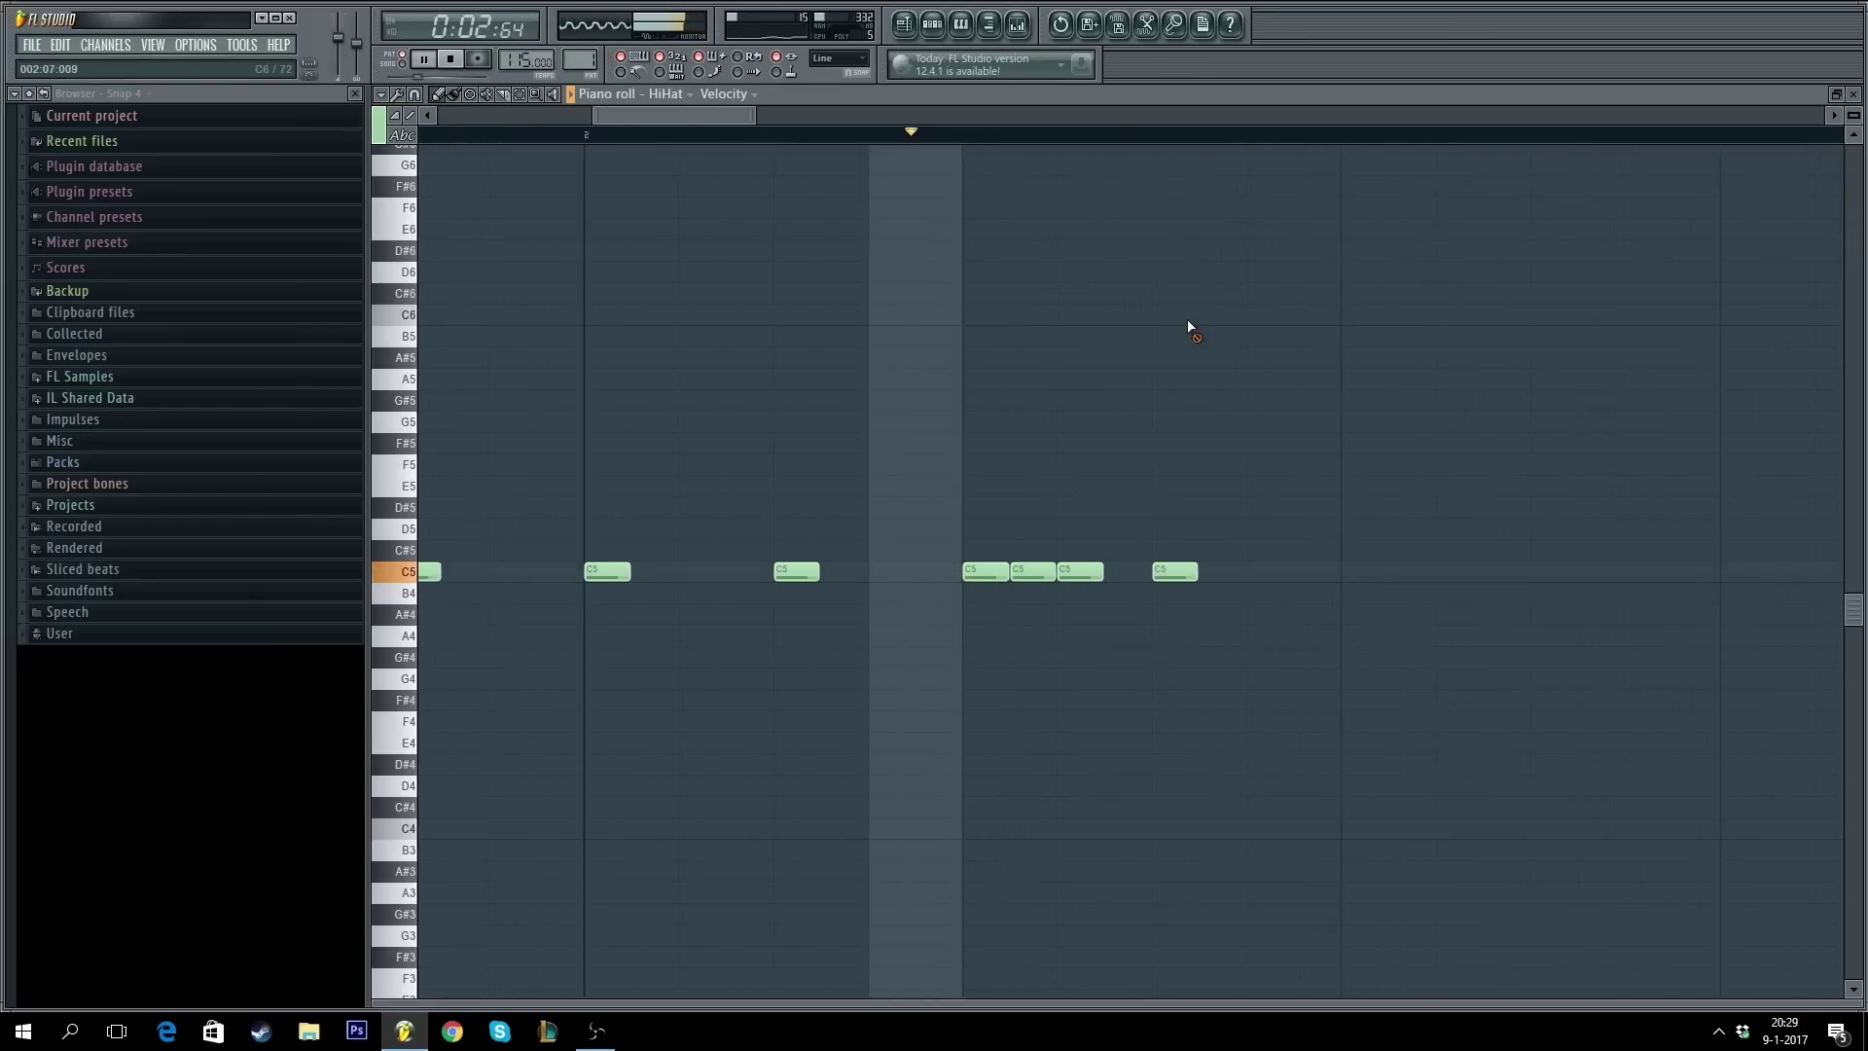
scroll(1100, 154, "down", 2)
scroll(1119, 214, "down", 2)
scroll(1177, 370, "down", 1)
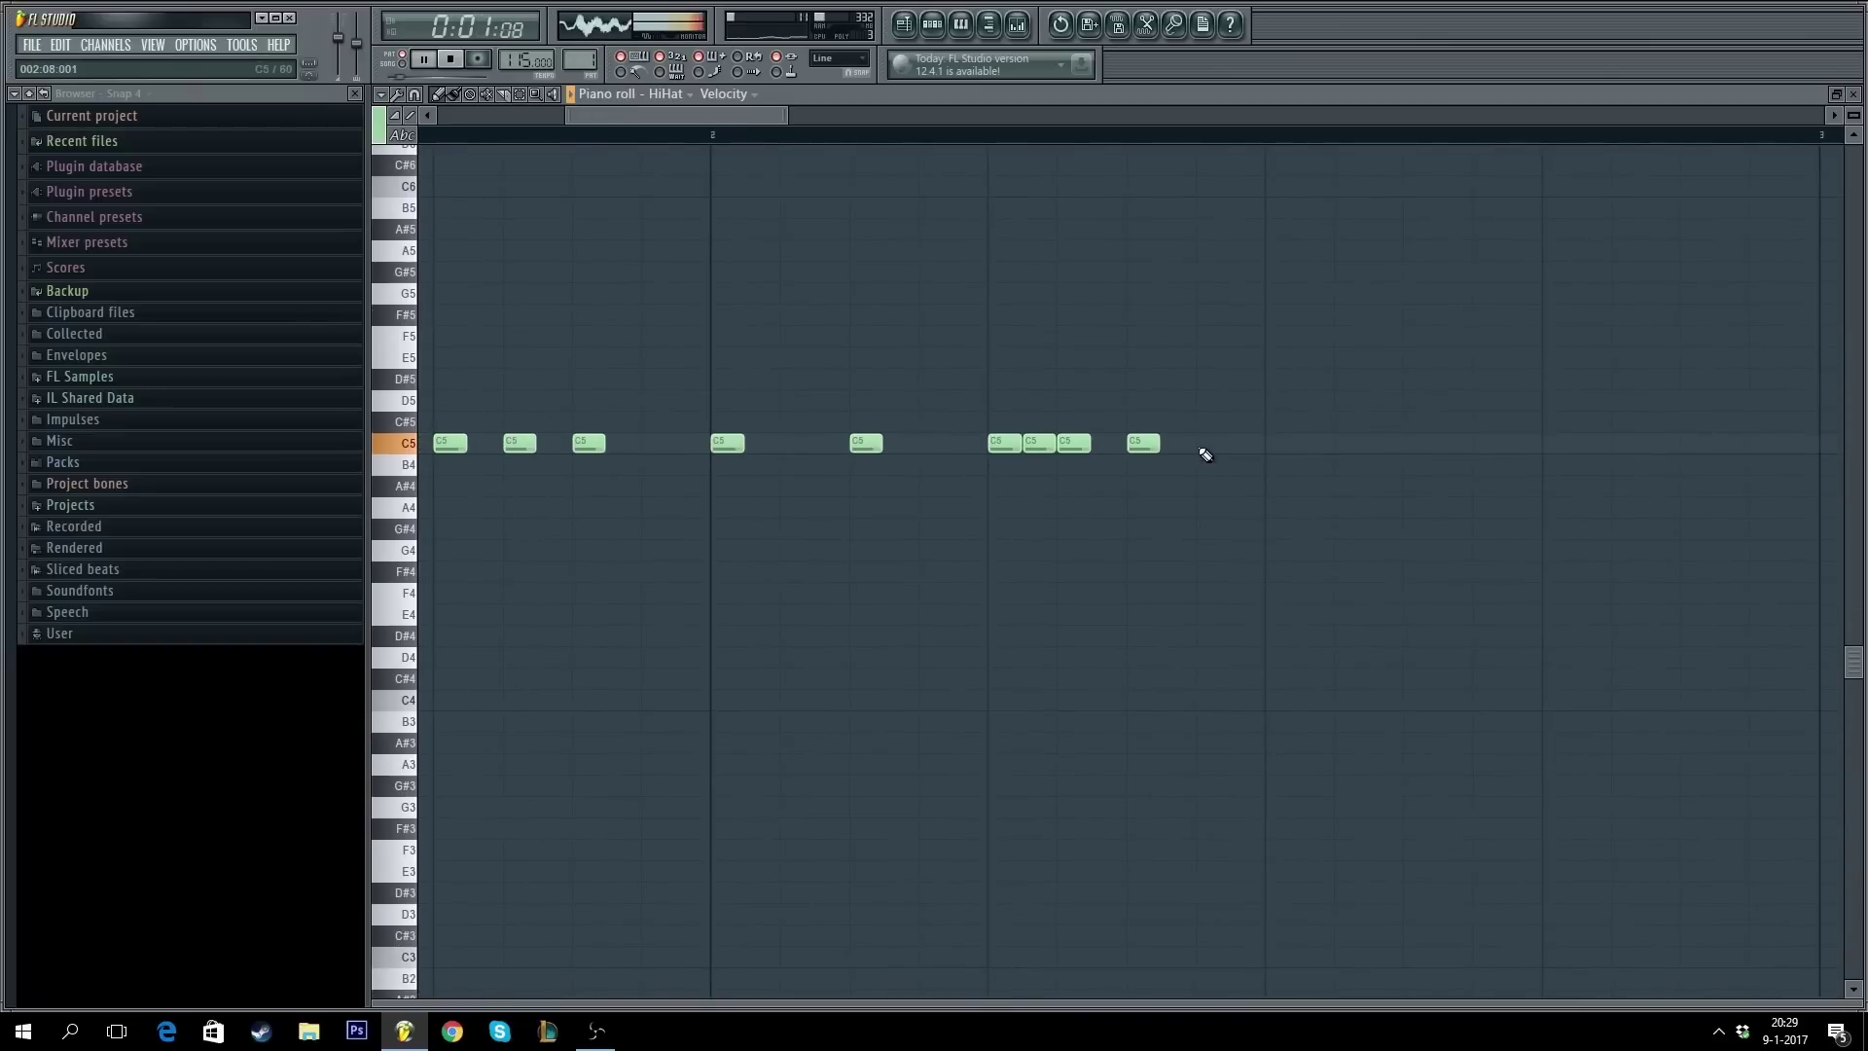
left_click(1205, 450)
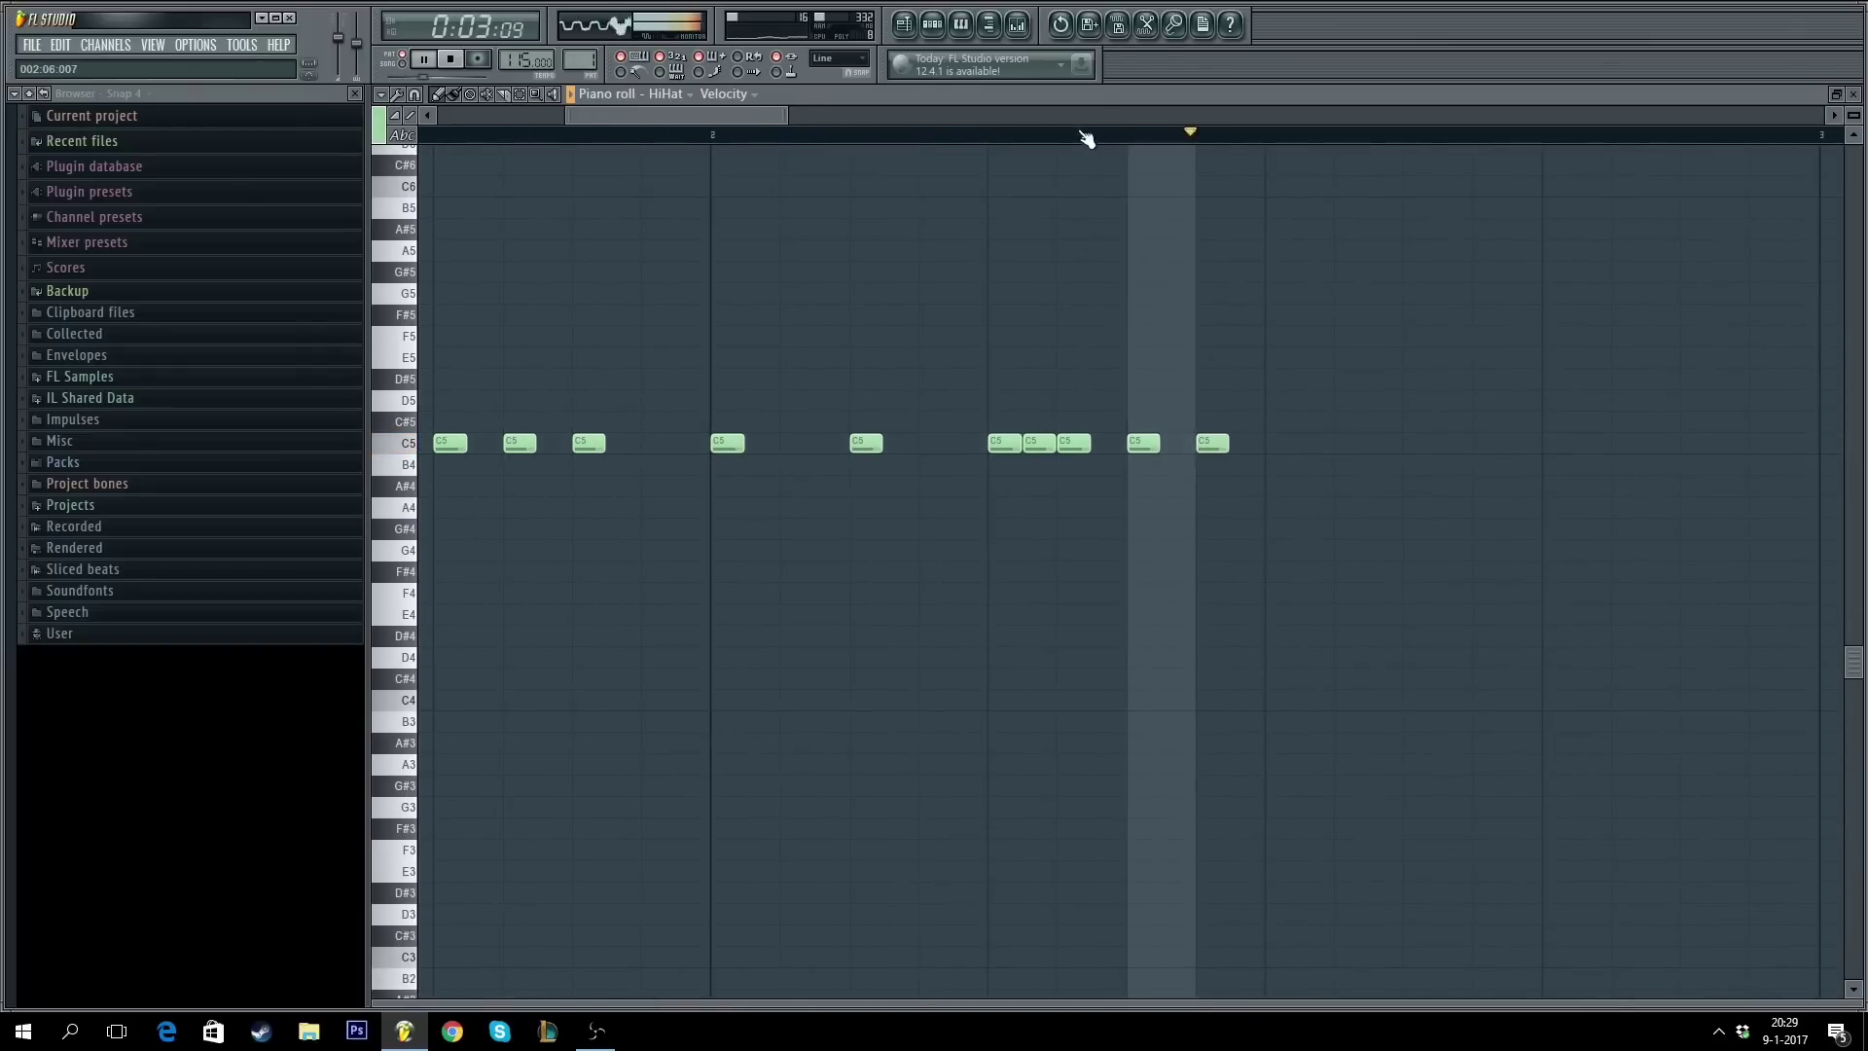
scroll(1086, 141, "down", 4)
scroll(1119, 160, "up", 5)
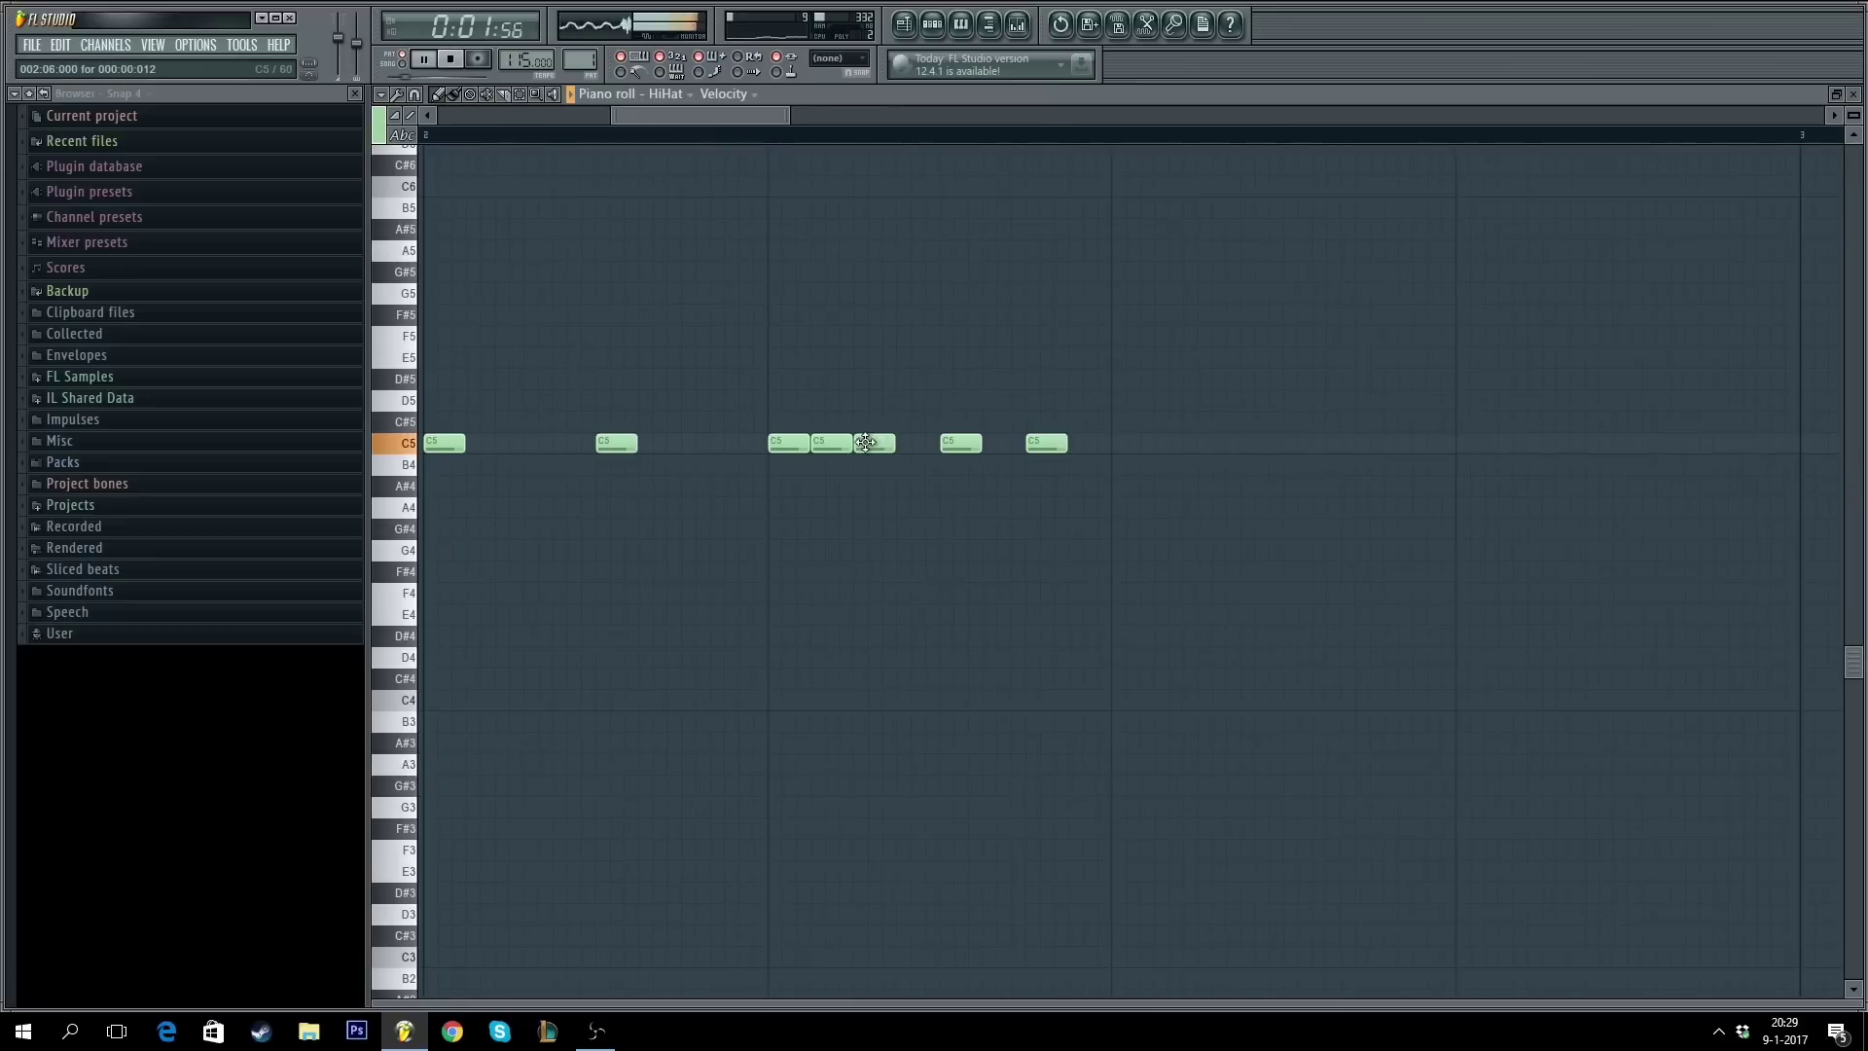
left_click(909, 442)
key("space")
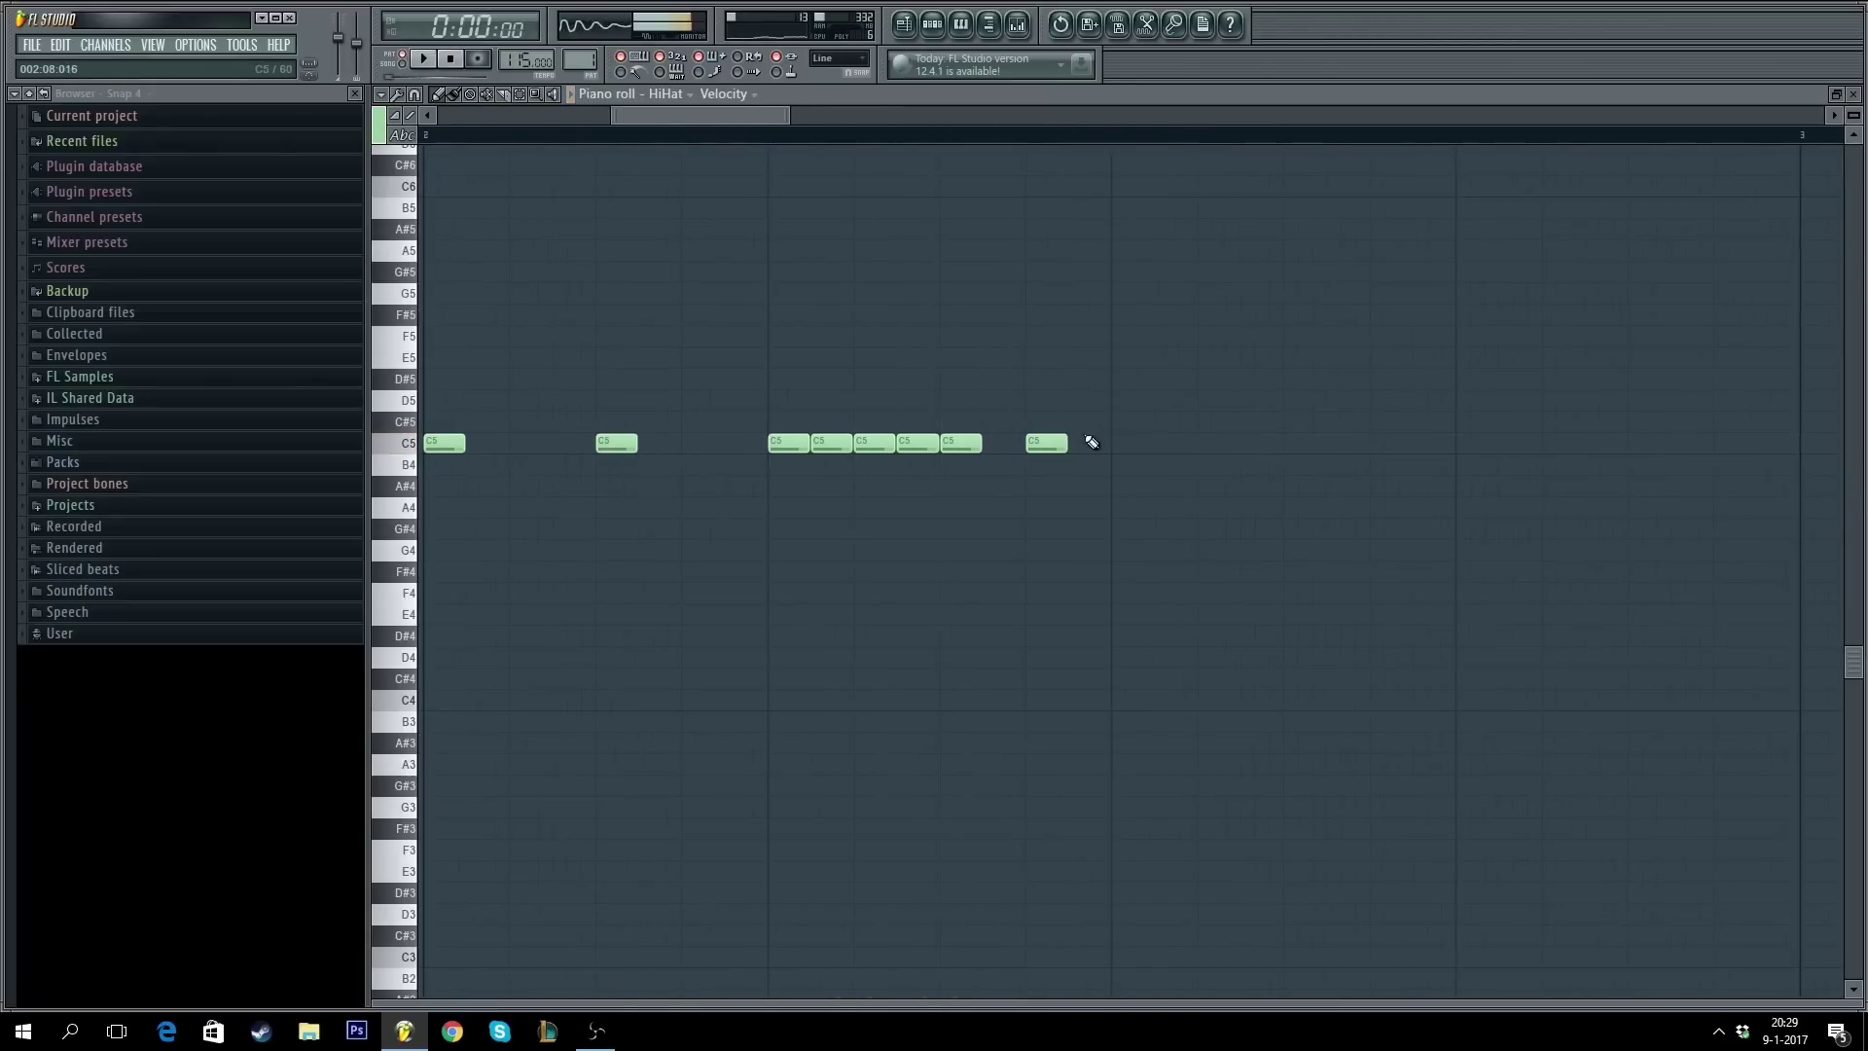
- Add 12-tick C5 hi-hat notes in bar 2 on steps 9, 10, 11 and 12 while the pattern plays
key("space")
left_click(1112, 443)
scroll(1077, 138, "down", 5)
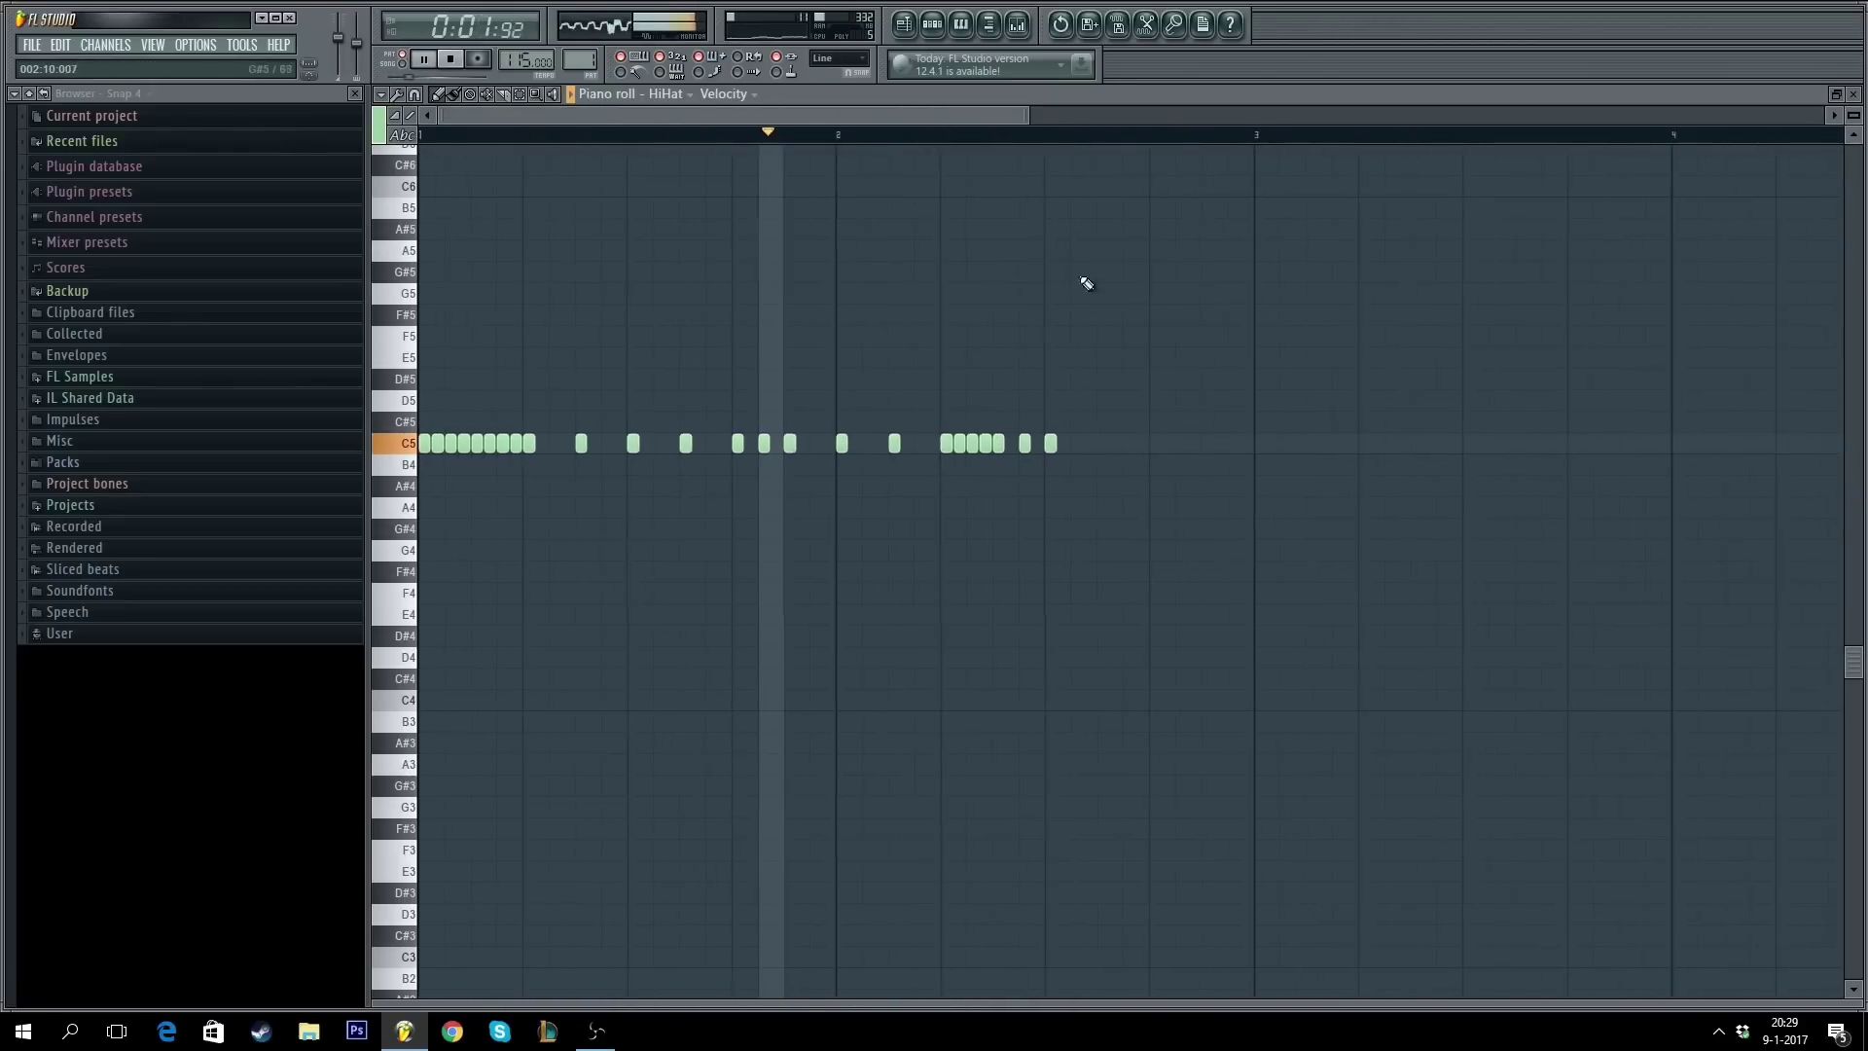
scroll(1135, 146, "up", 2)
scroll(1129, 146, "up", 3)
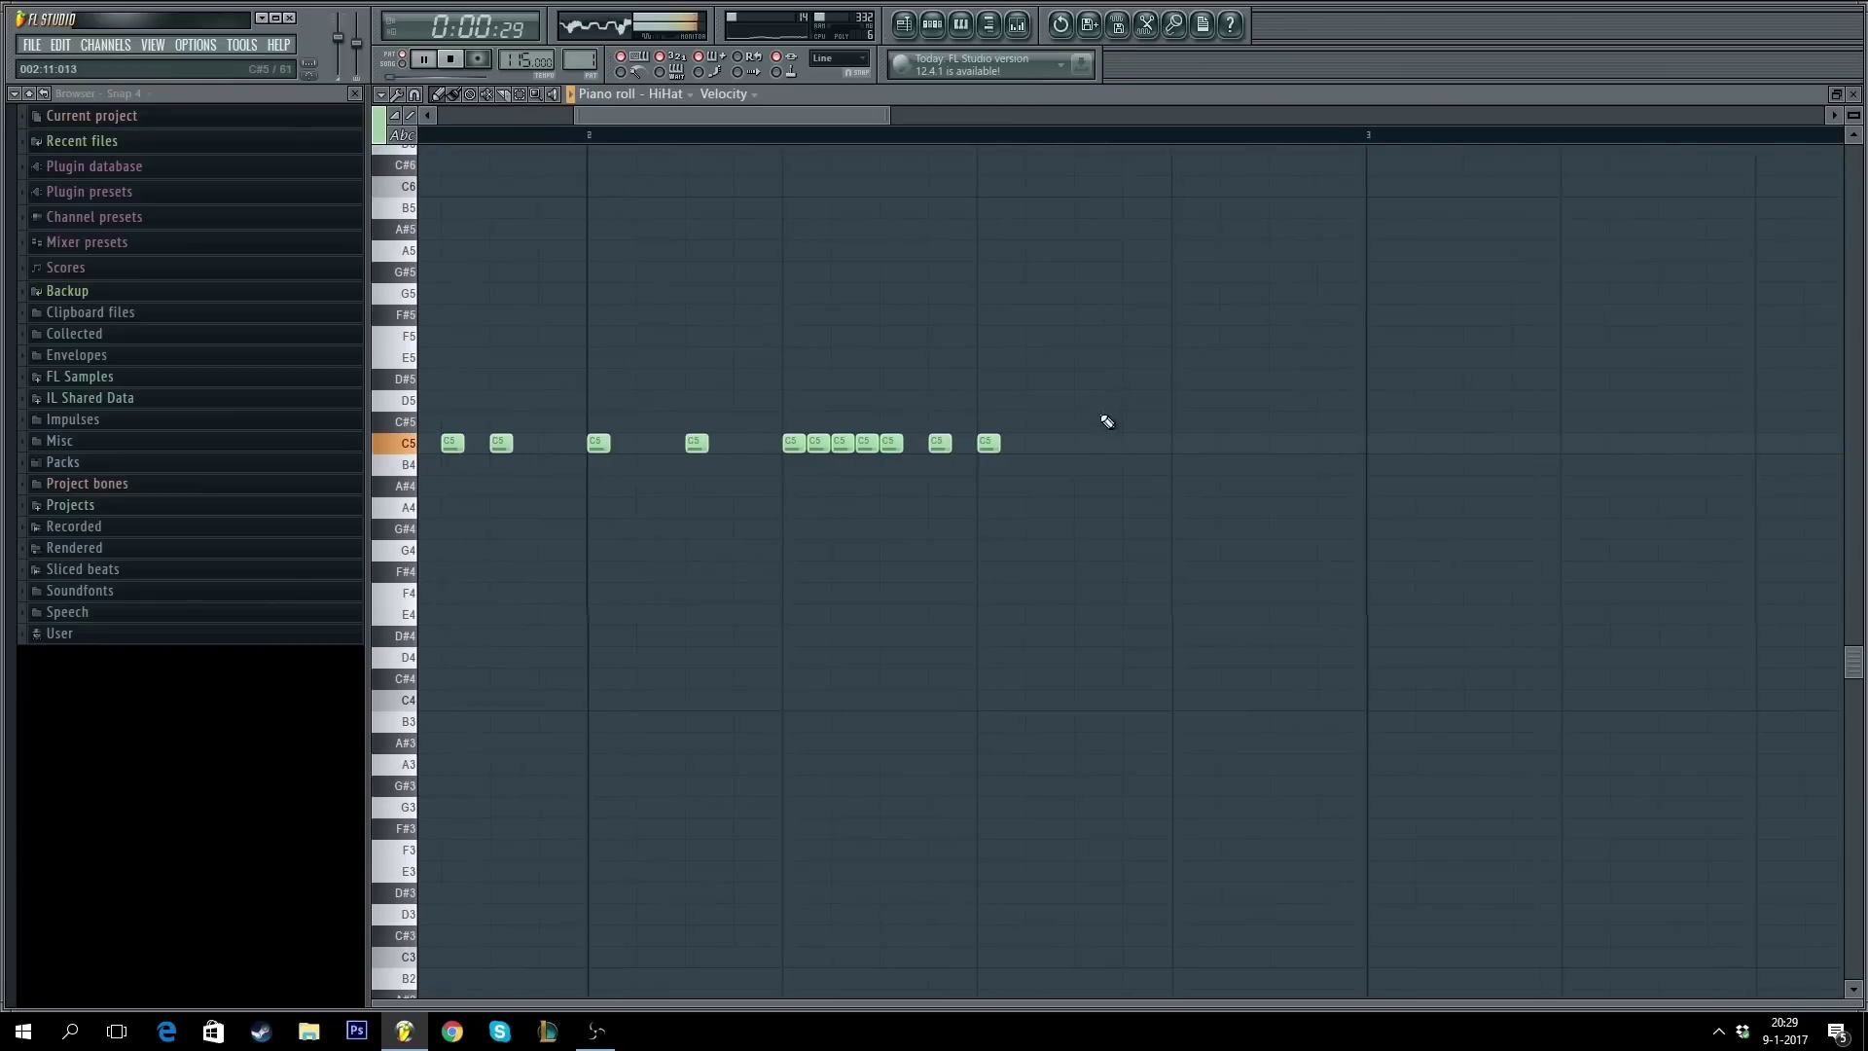
left_click(1085, 443)
left_click(1134, 443)
- Add three 12-tick C5 hi-hat notes back to back, starting on step 13 of bar 2
scroll(1148, 142, "down", 5)
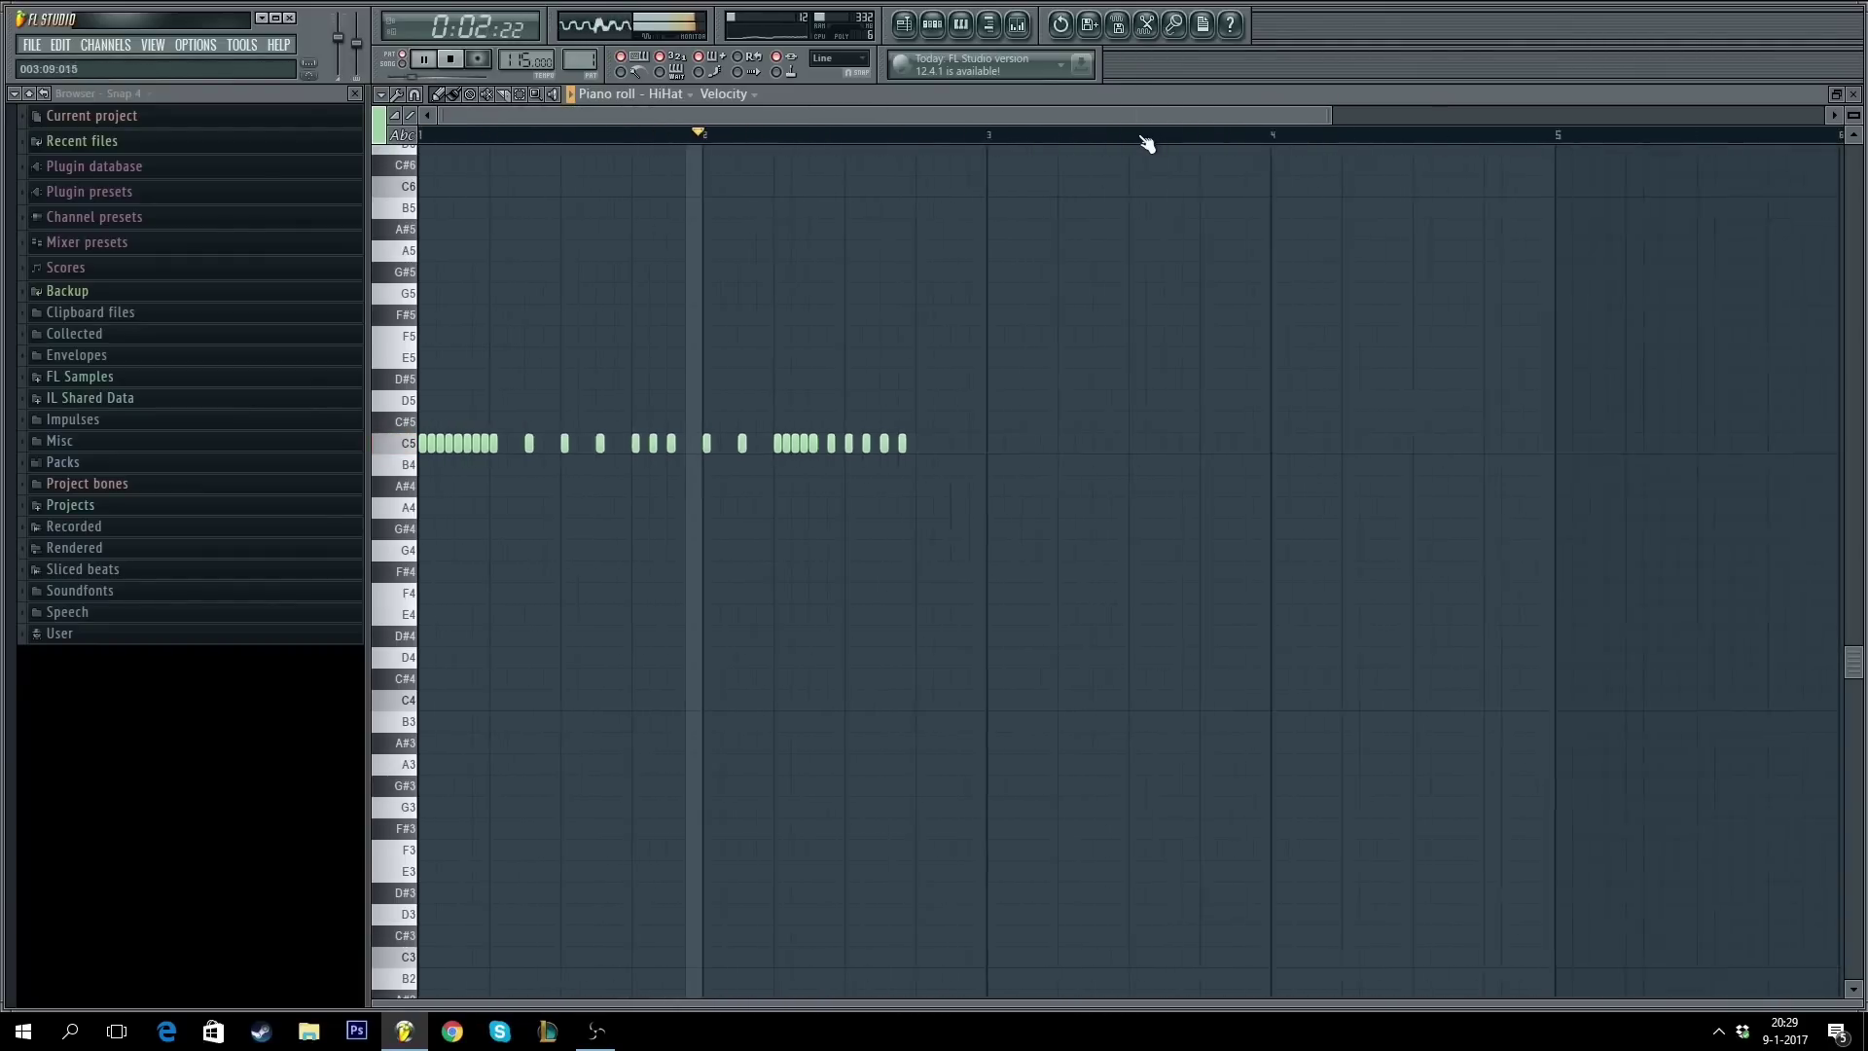
scroll(938, 146, "up", 3)
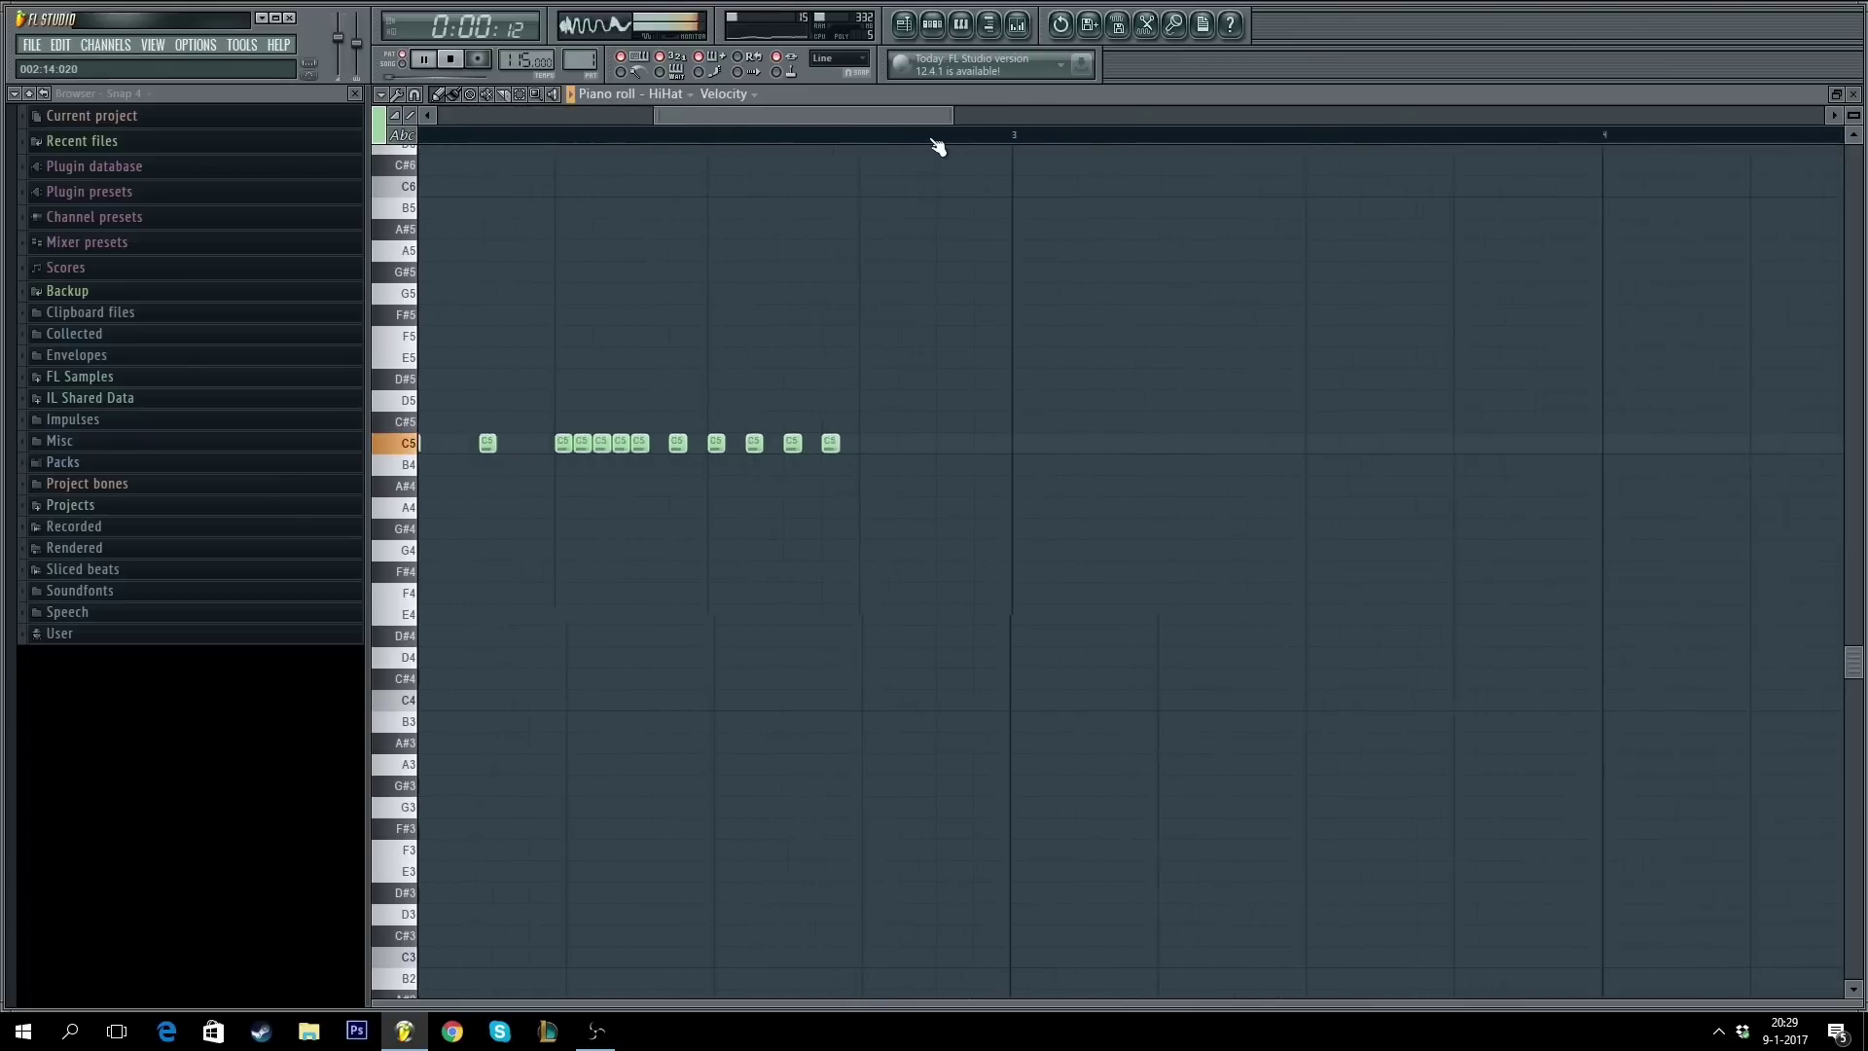
scroll(826, 158, "up", 5)
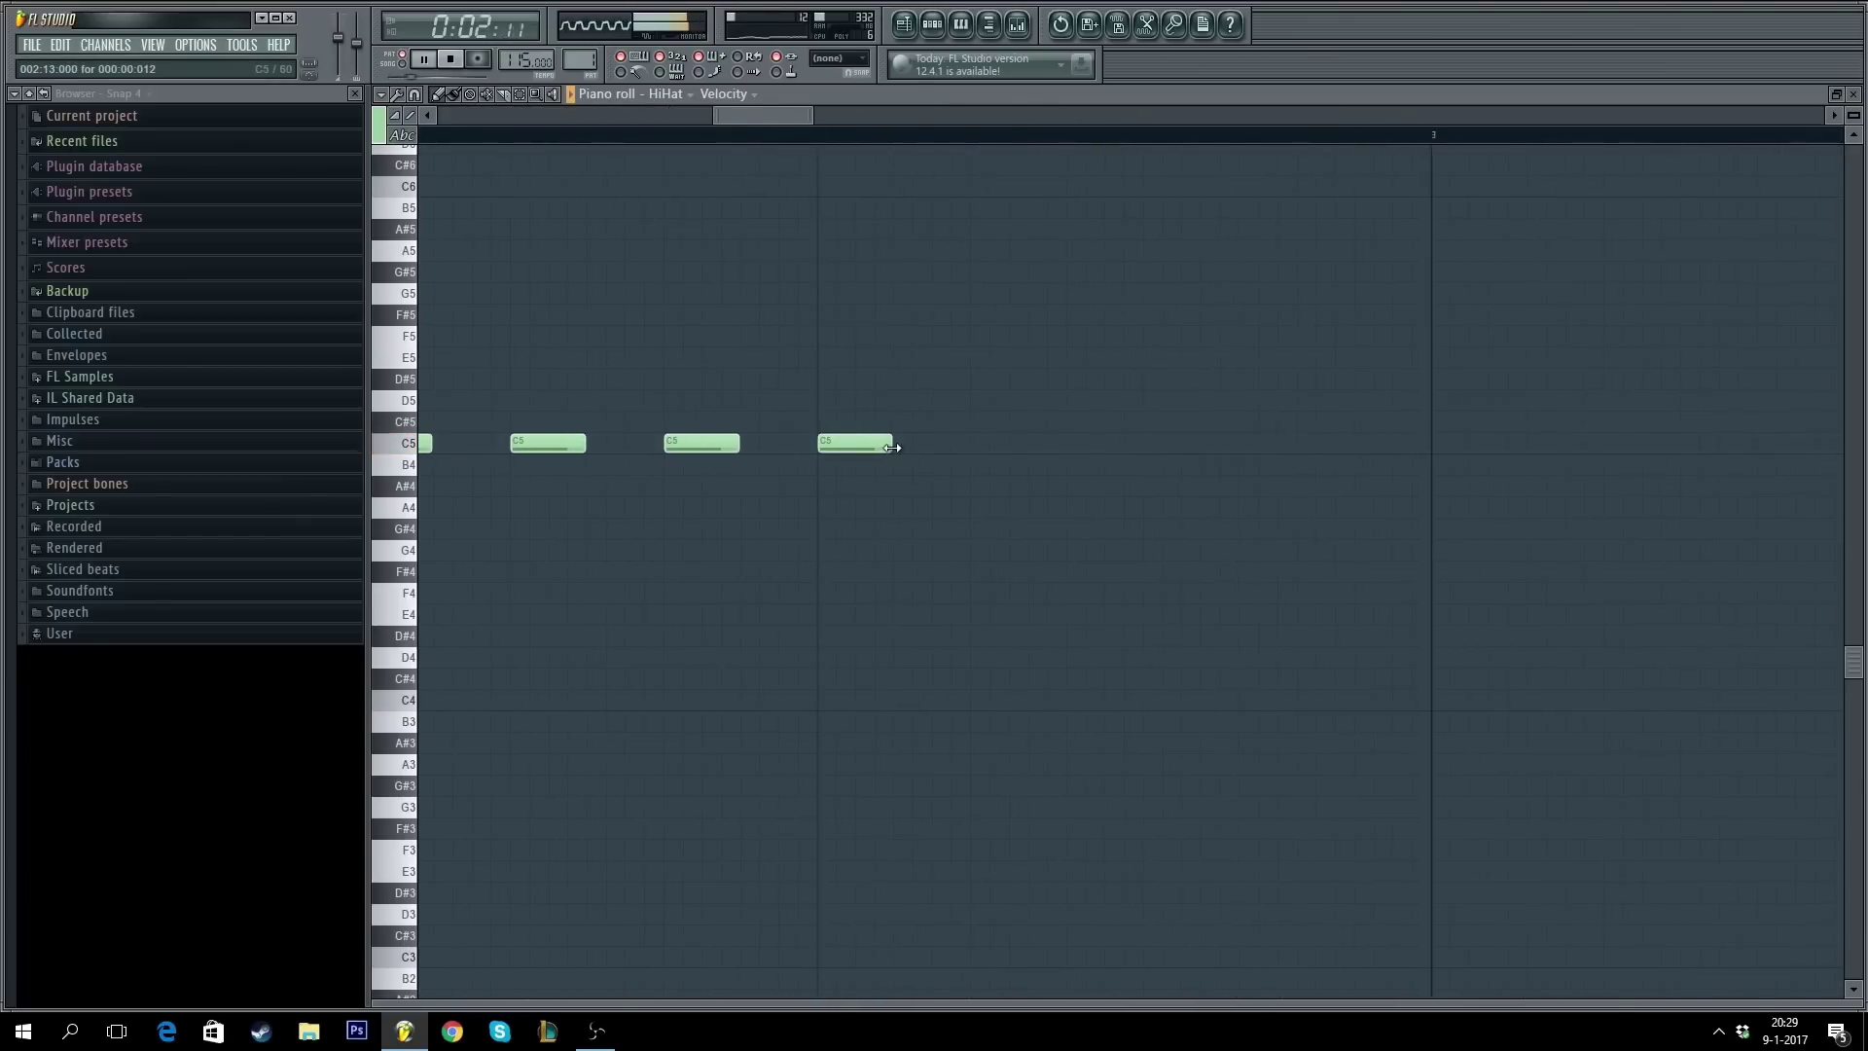
mouse_move(893, 448)
left_mouse_down()
mouse_move(856, 448)
mouse_move(887, 446)
left_mouse_up()
left_click(869, 444)
key("space")
key("space")
key("space")
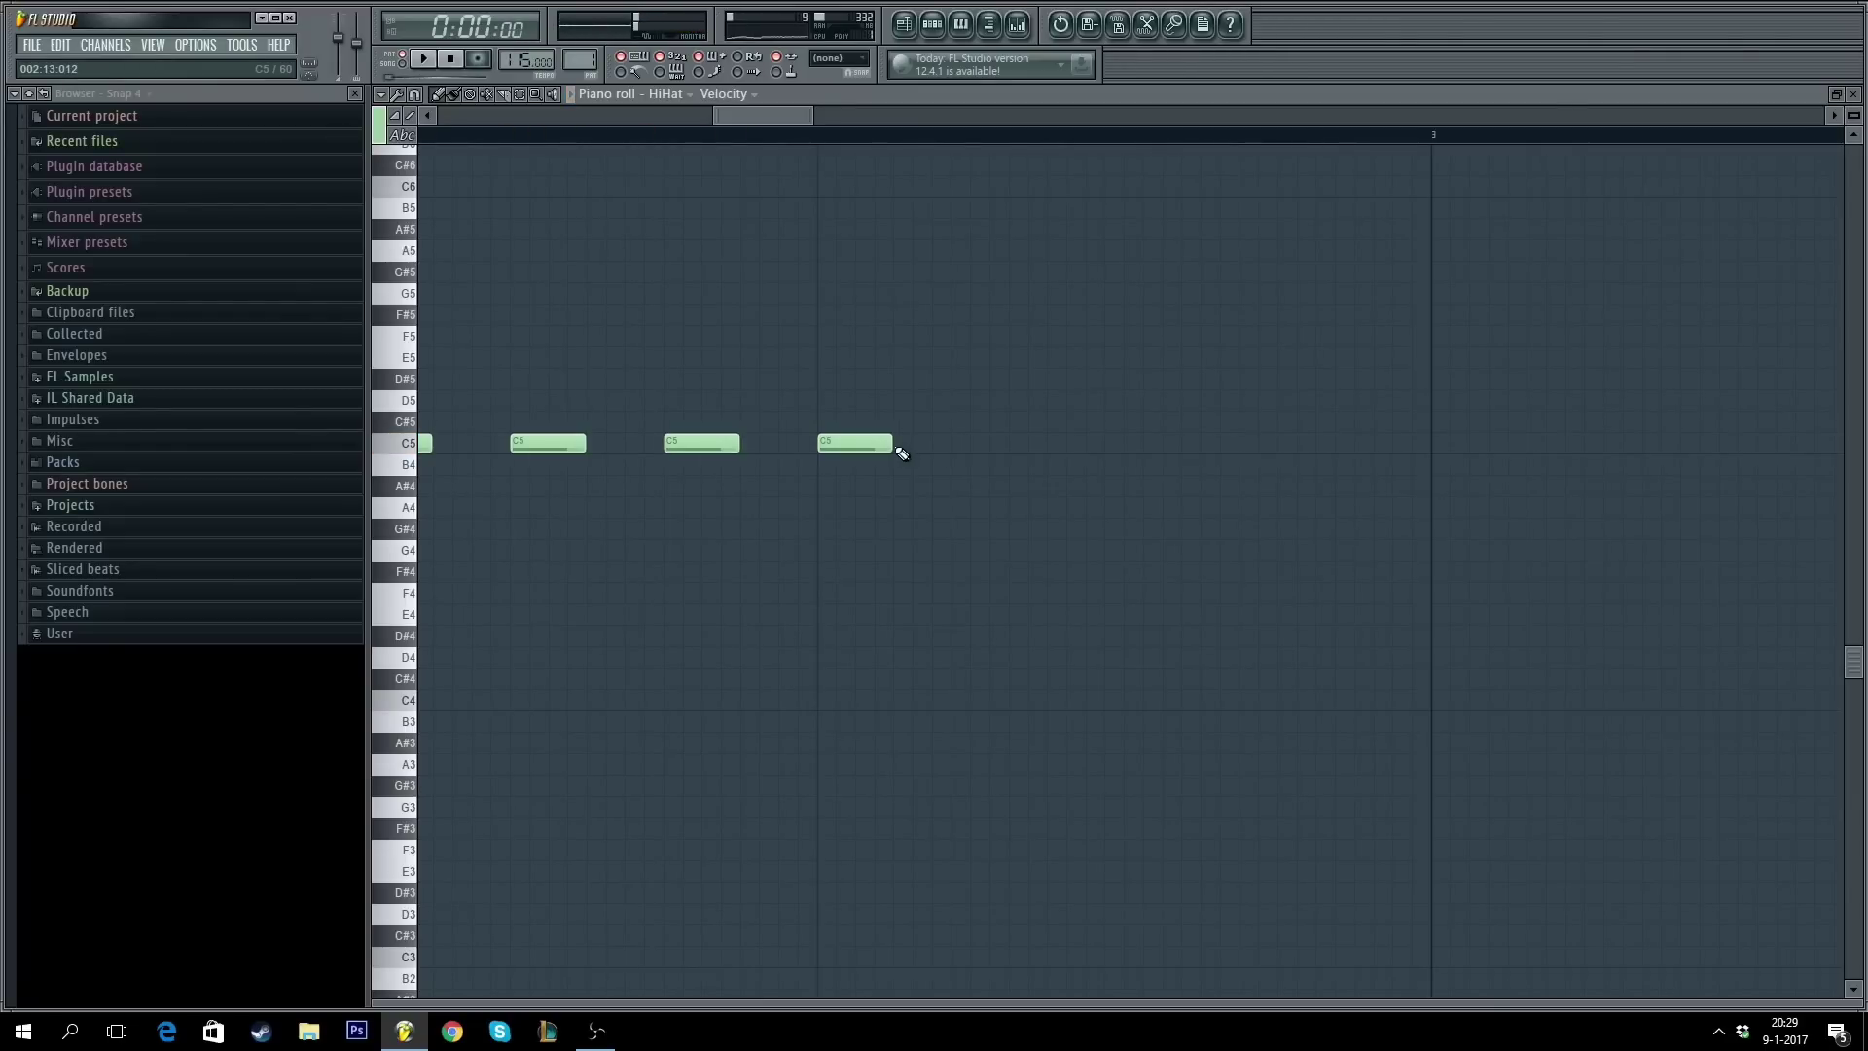
left_click(899, 447)
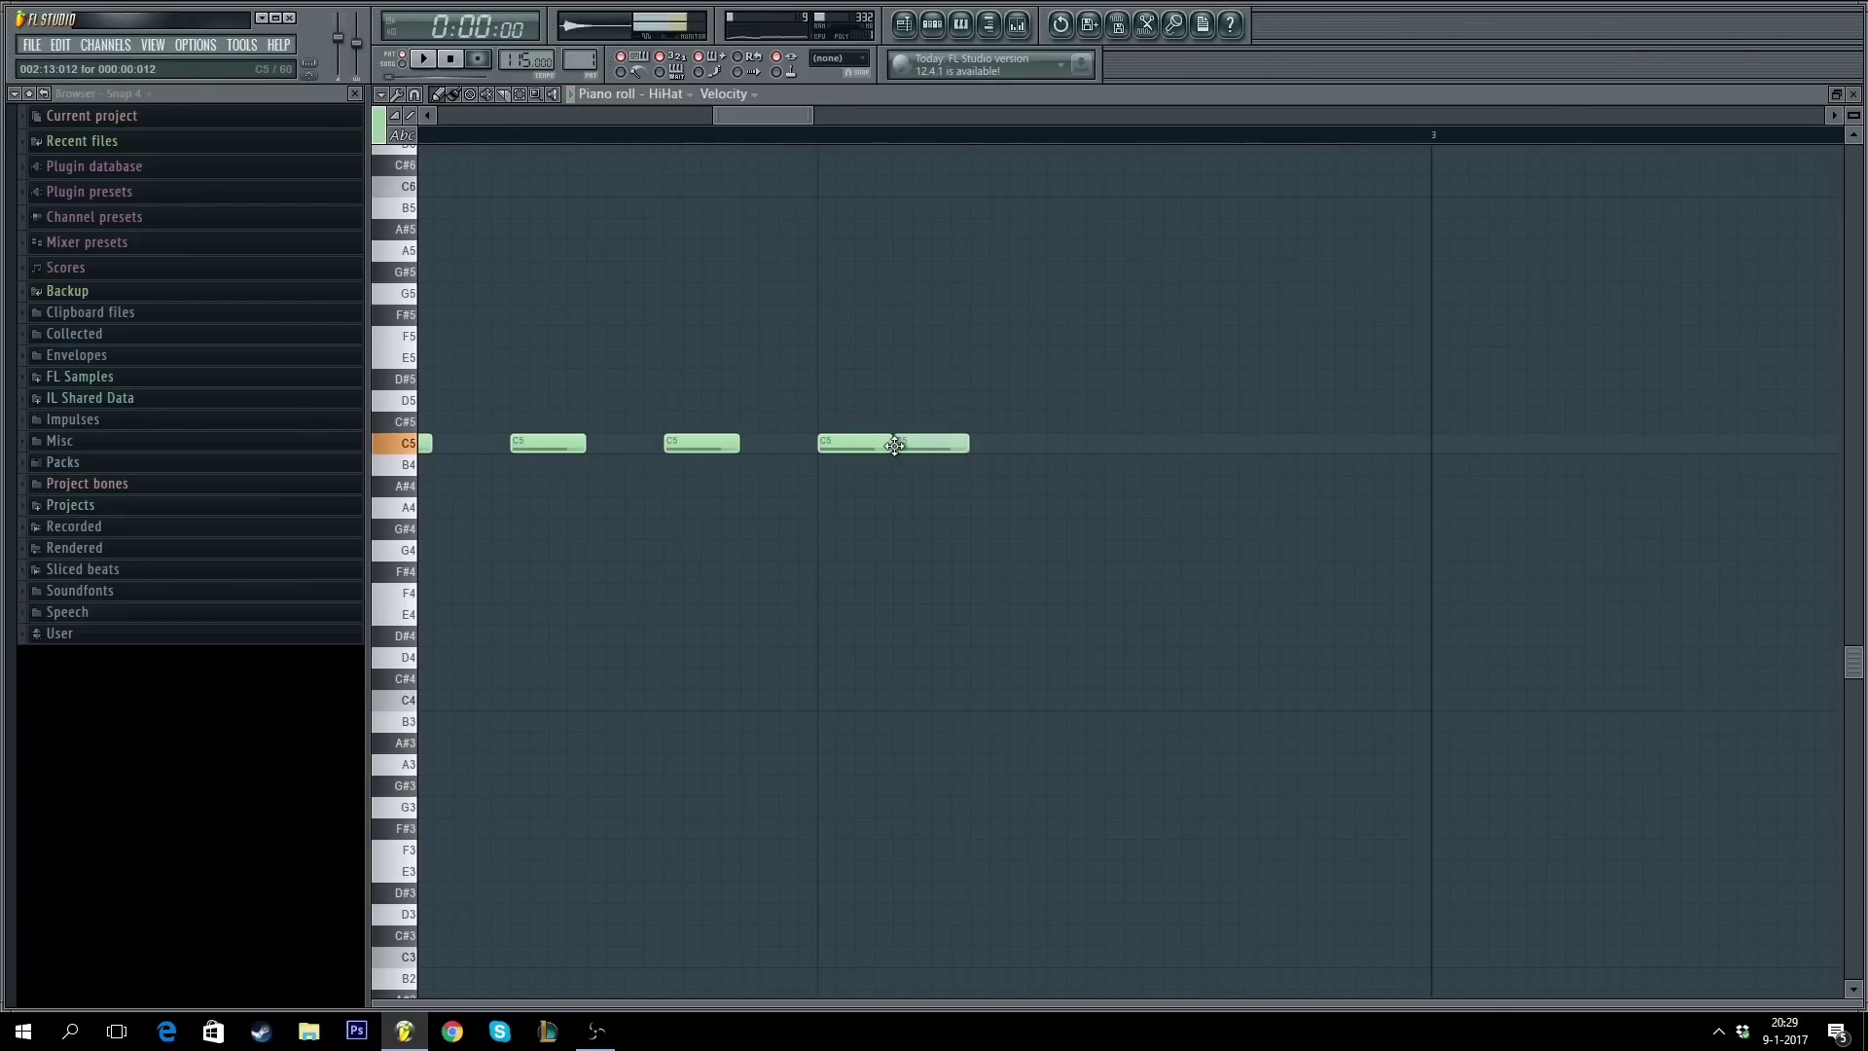
left_click(978, 447)
- Copy the three-note hi-hat roll on steps 13 to 14 of bar 2 so the copy starts on step 15
key("space")
key("ctrl+b")
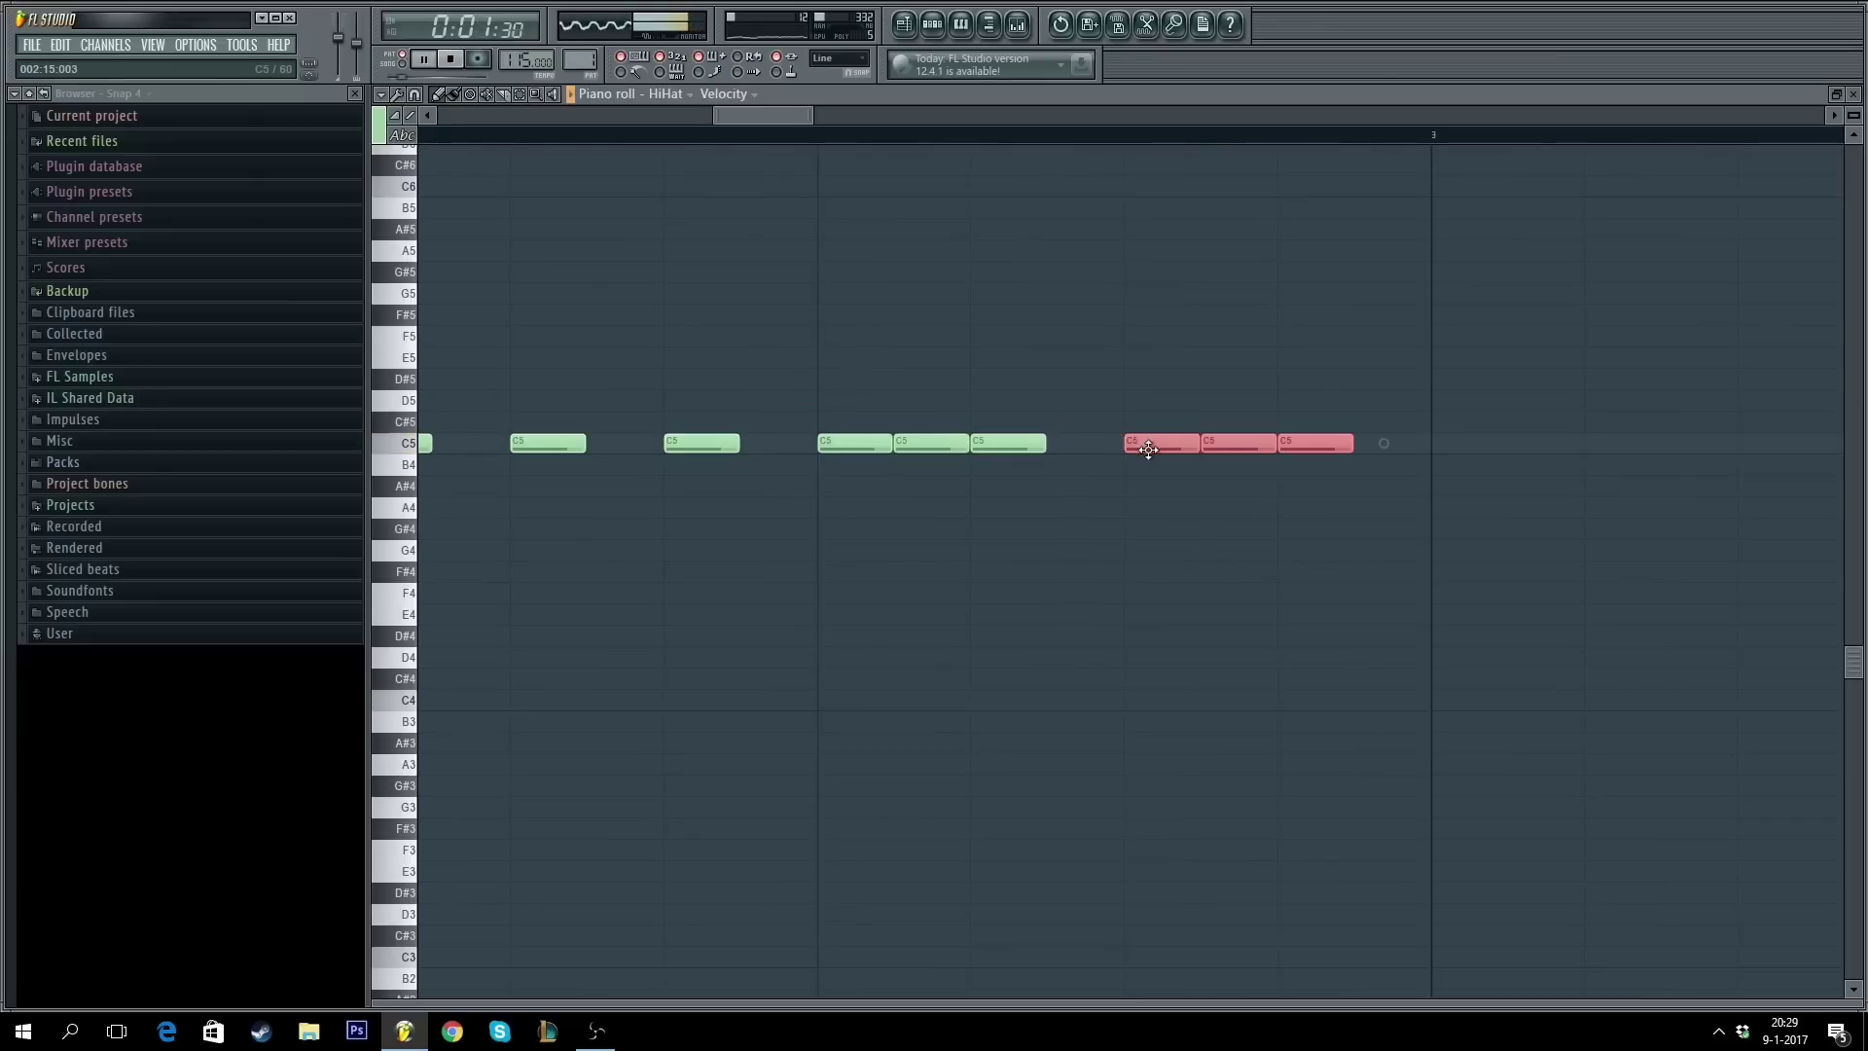
key("ctrl+d")
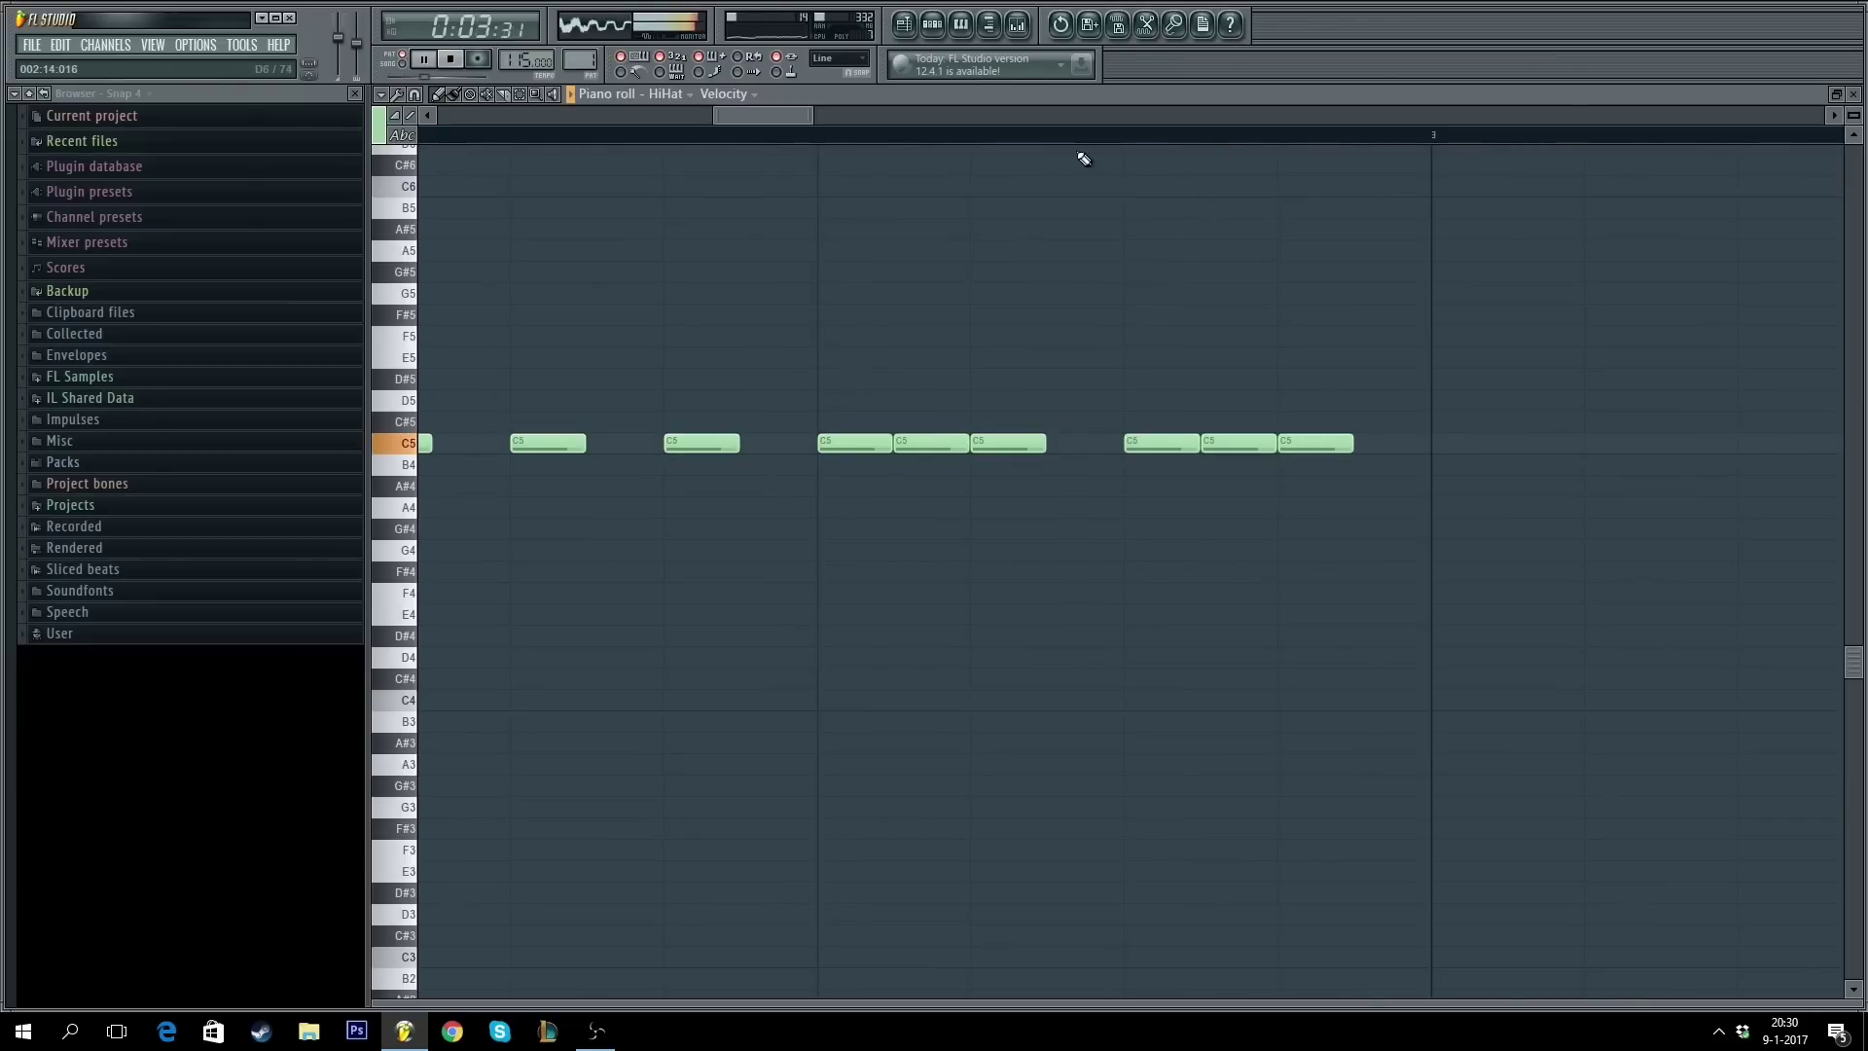
- Duplicate the entire hi-hat pattern of bars 1 and 2 into bars 3 and 4
scroll(1092, 144, "down", 2)
scroll(1093, 146, "down", 3)
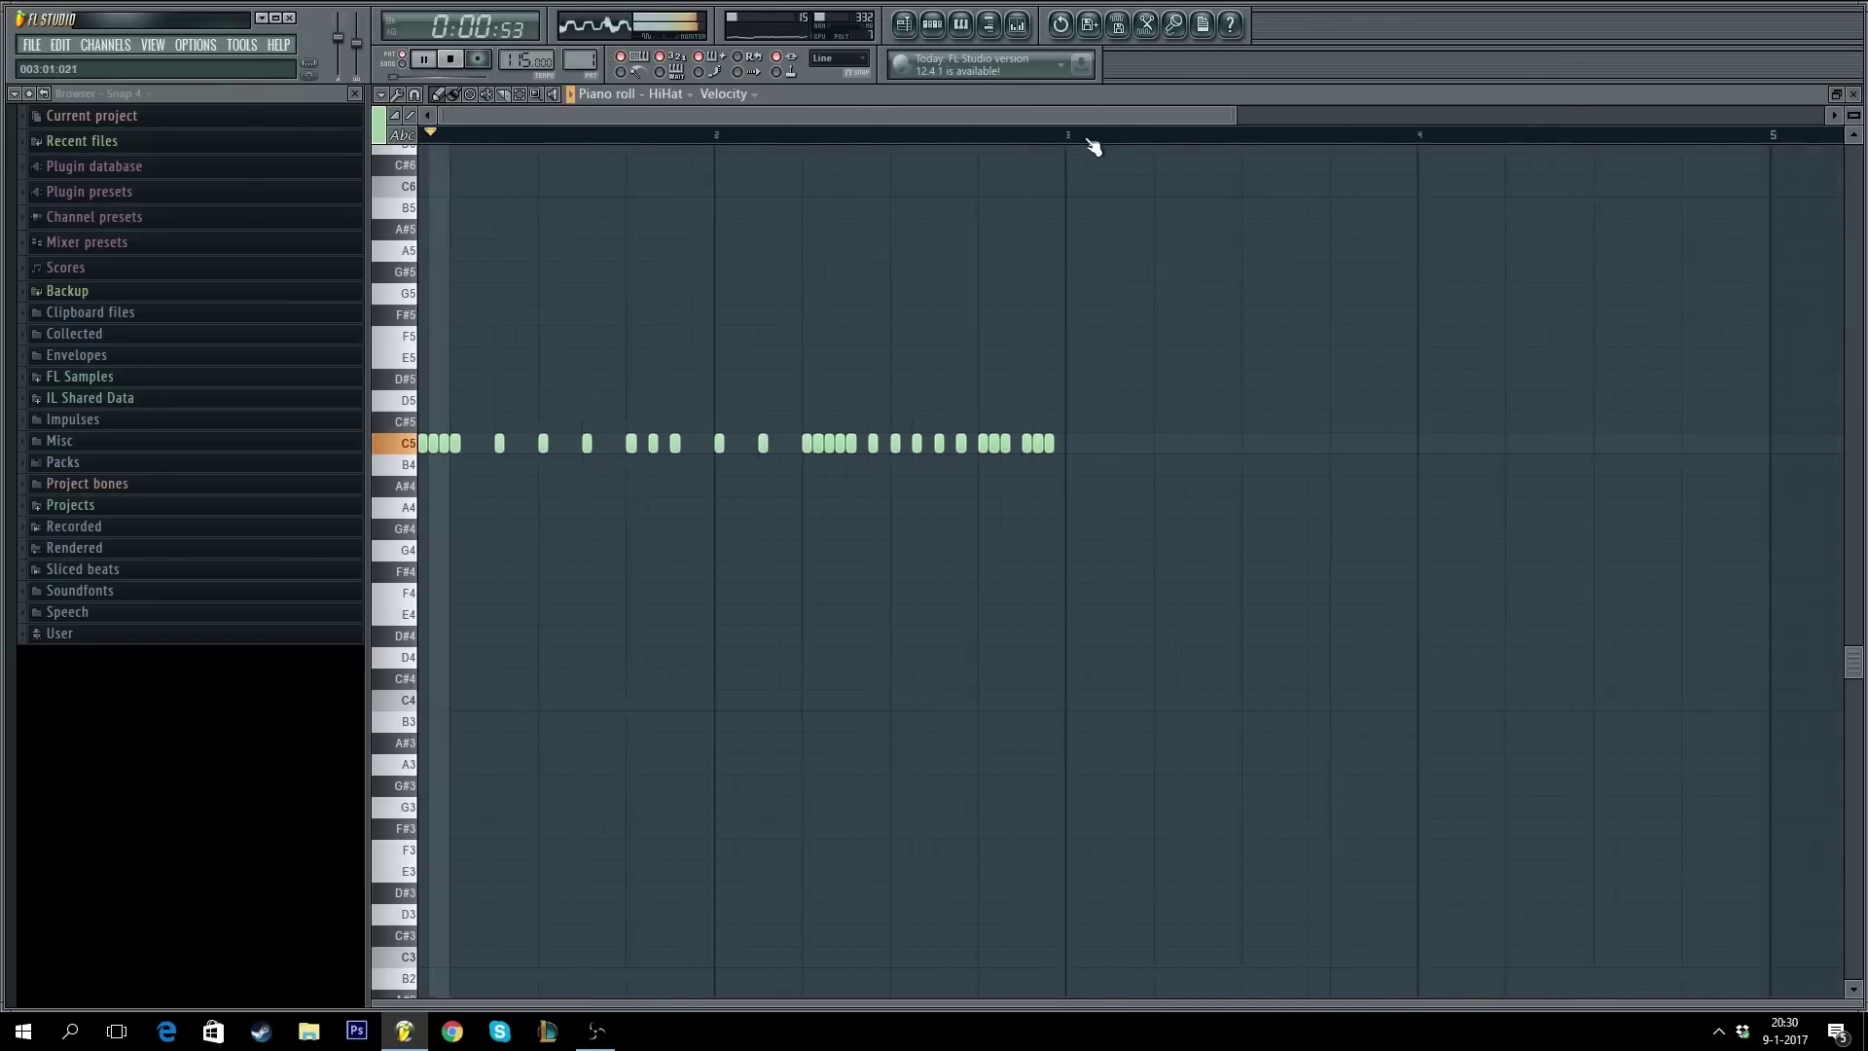
key("ctrl+a")
left_click_drag(422, 439, 850, 442)
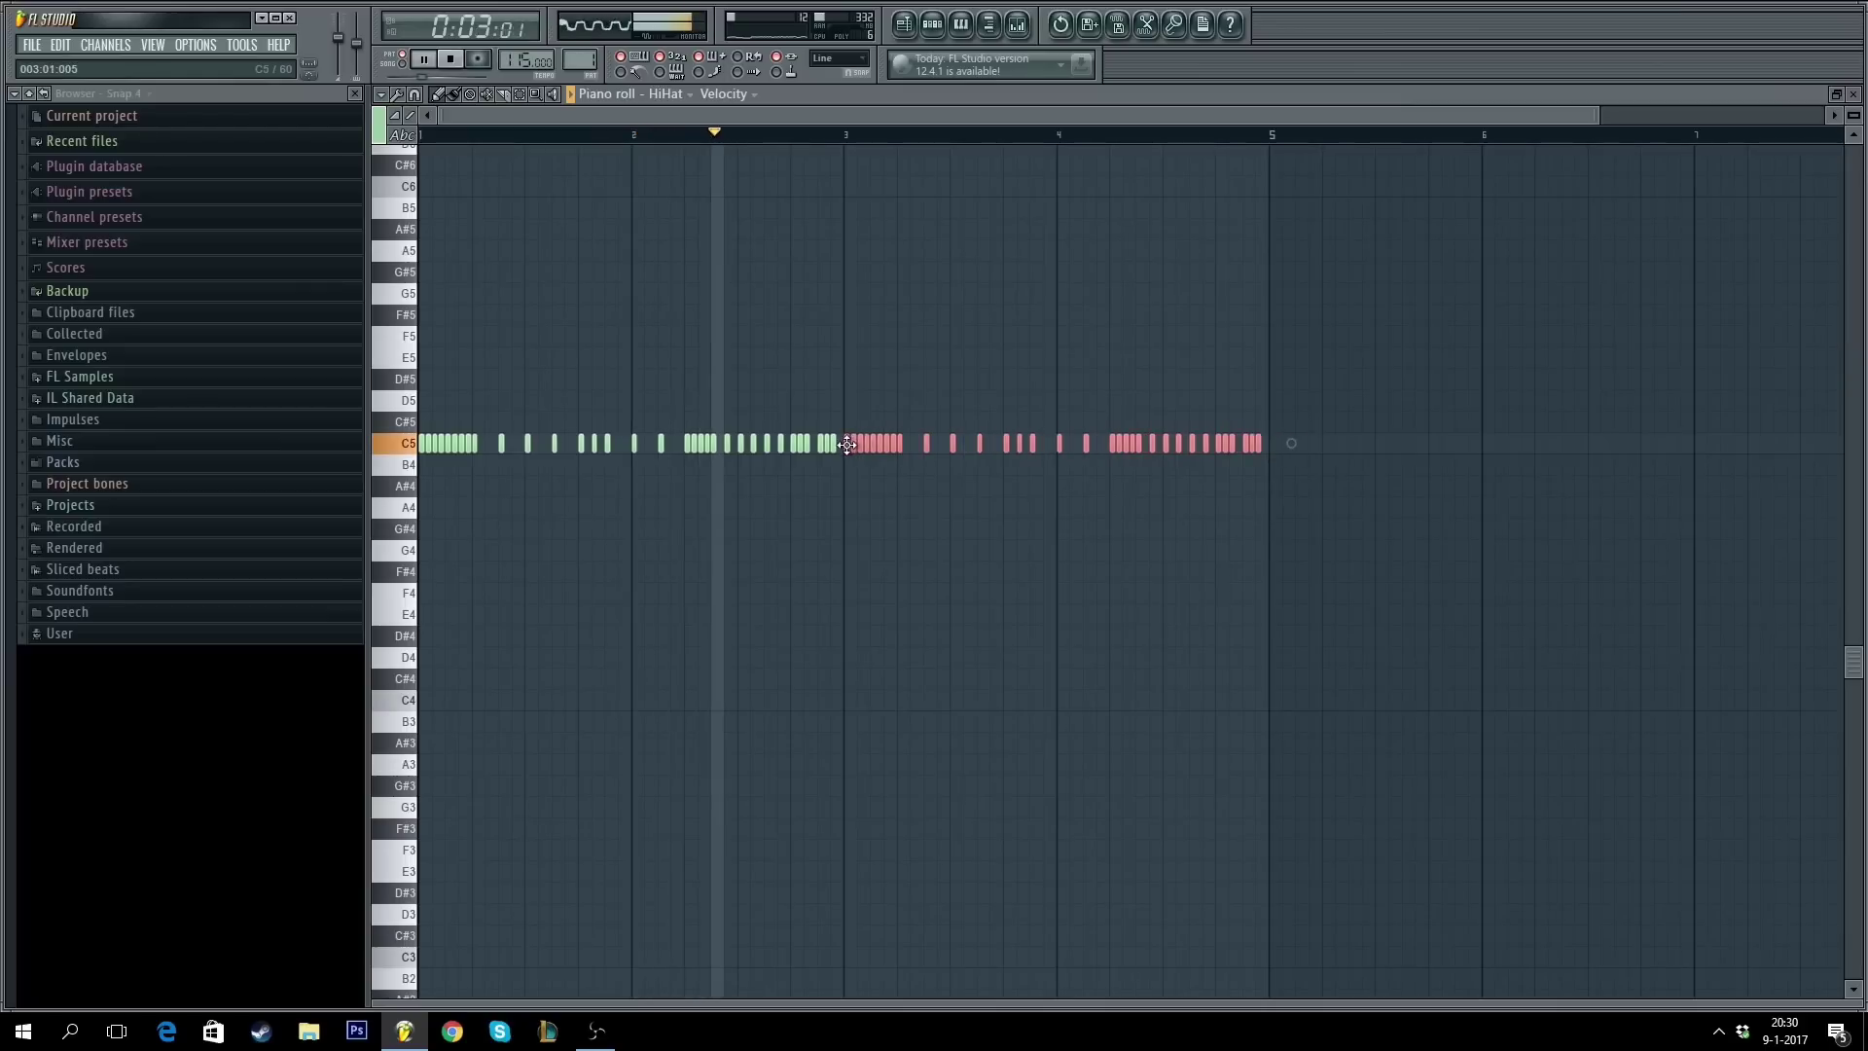
key("space")
left_click(861, 387)
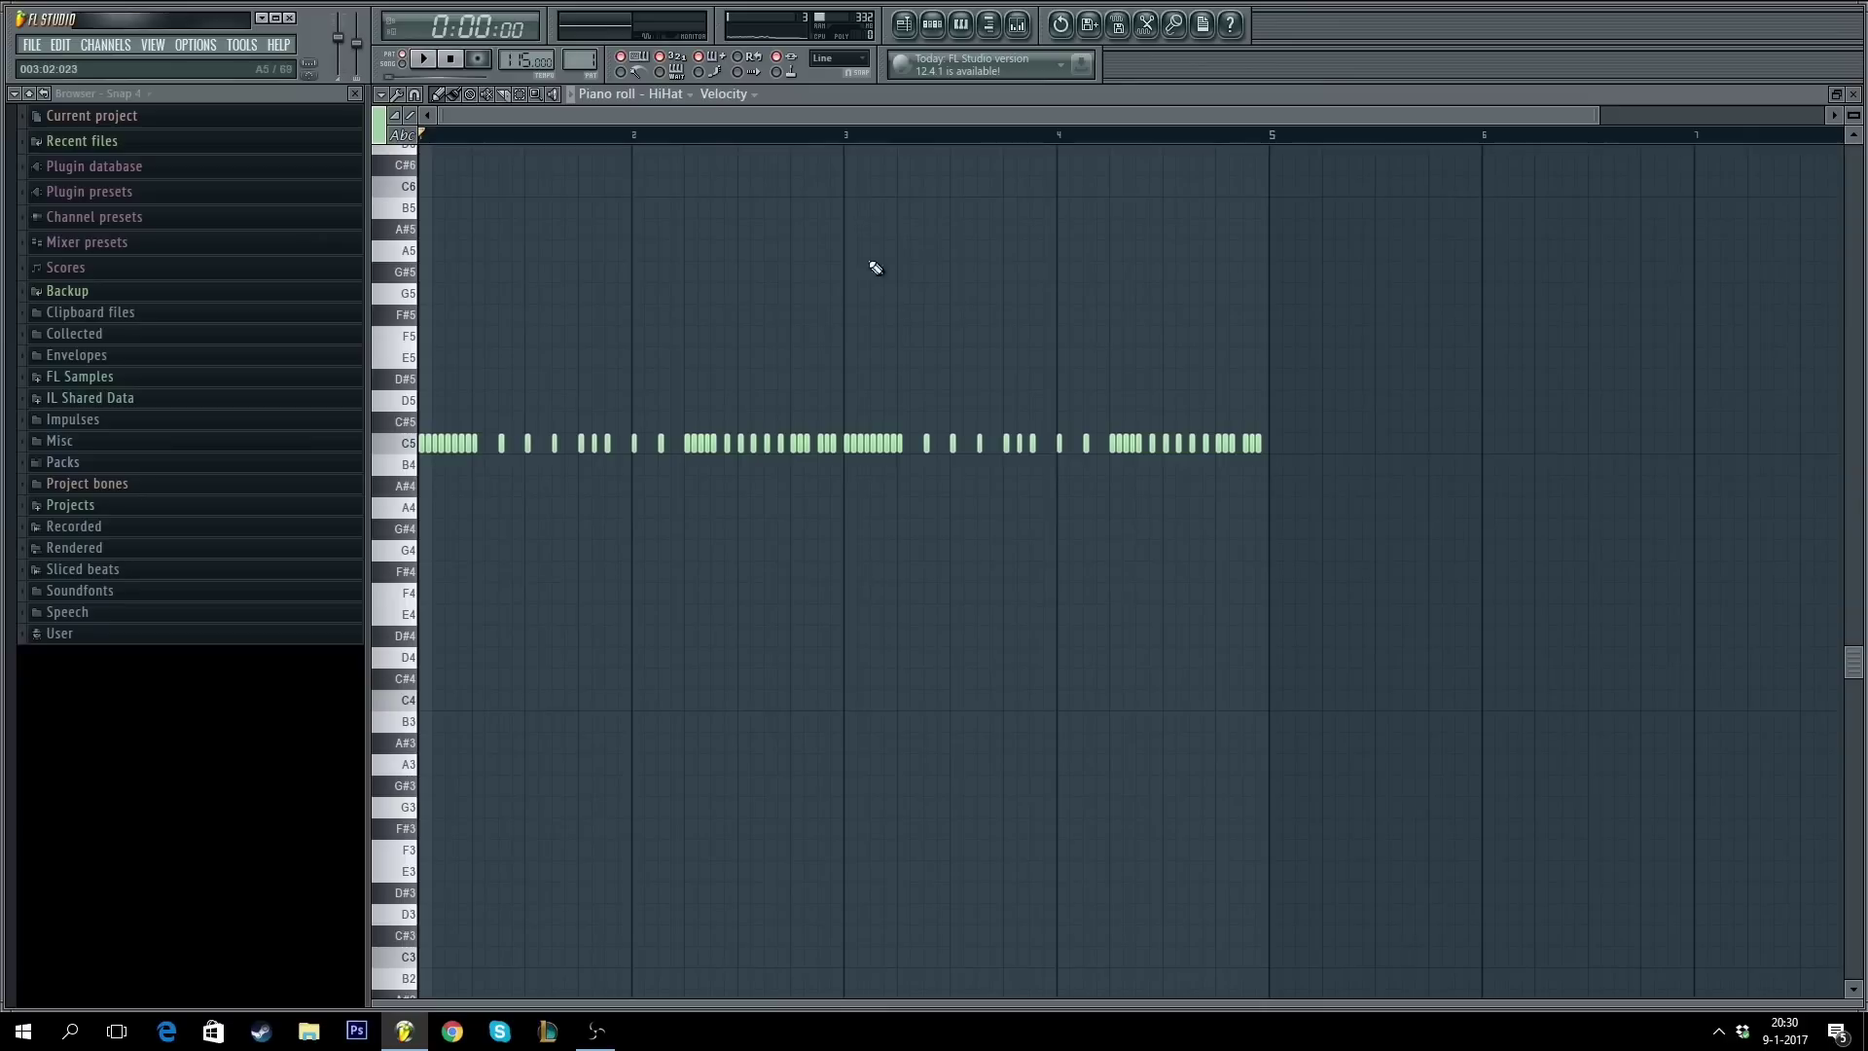
- Play the four-bar hi-hat pattern and move the playback position to step 12 of bar 2
key("space")
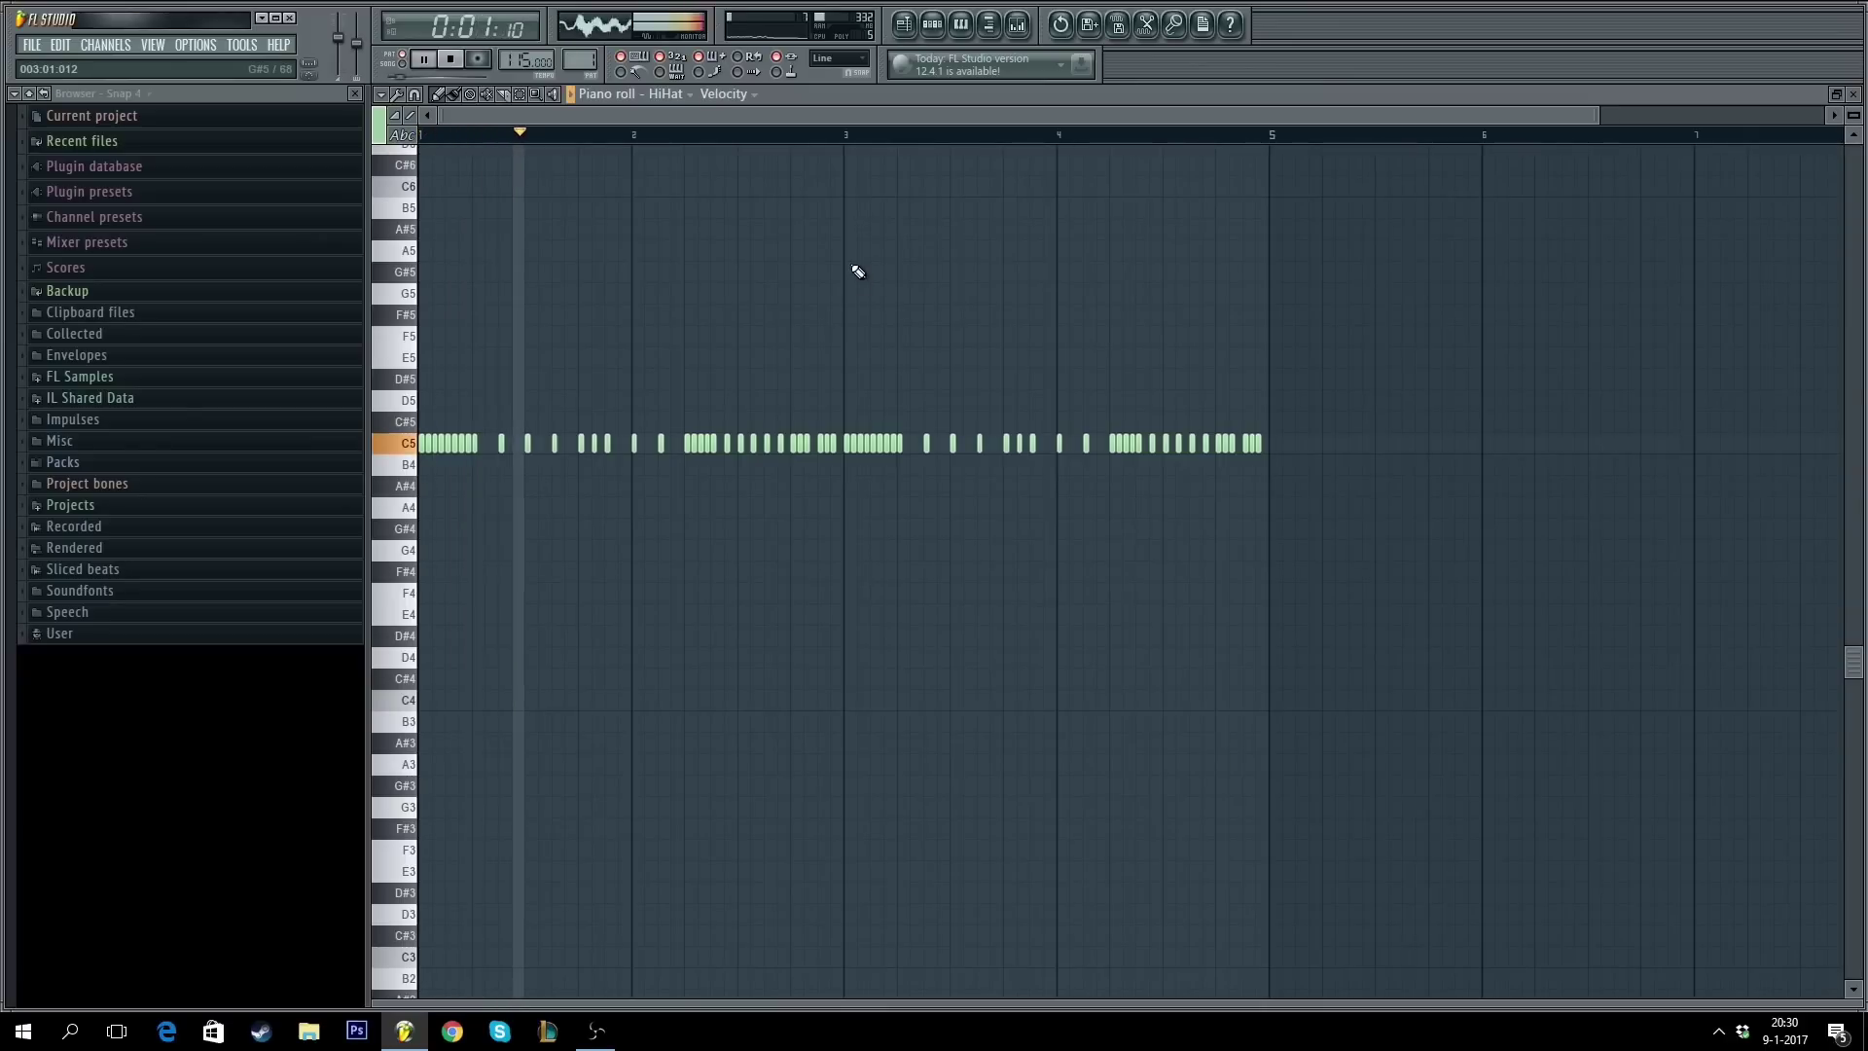
scroll(930, 159, "up", 3)
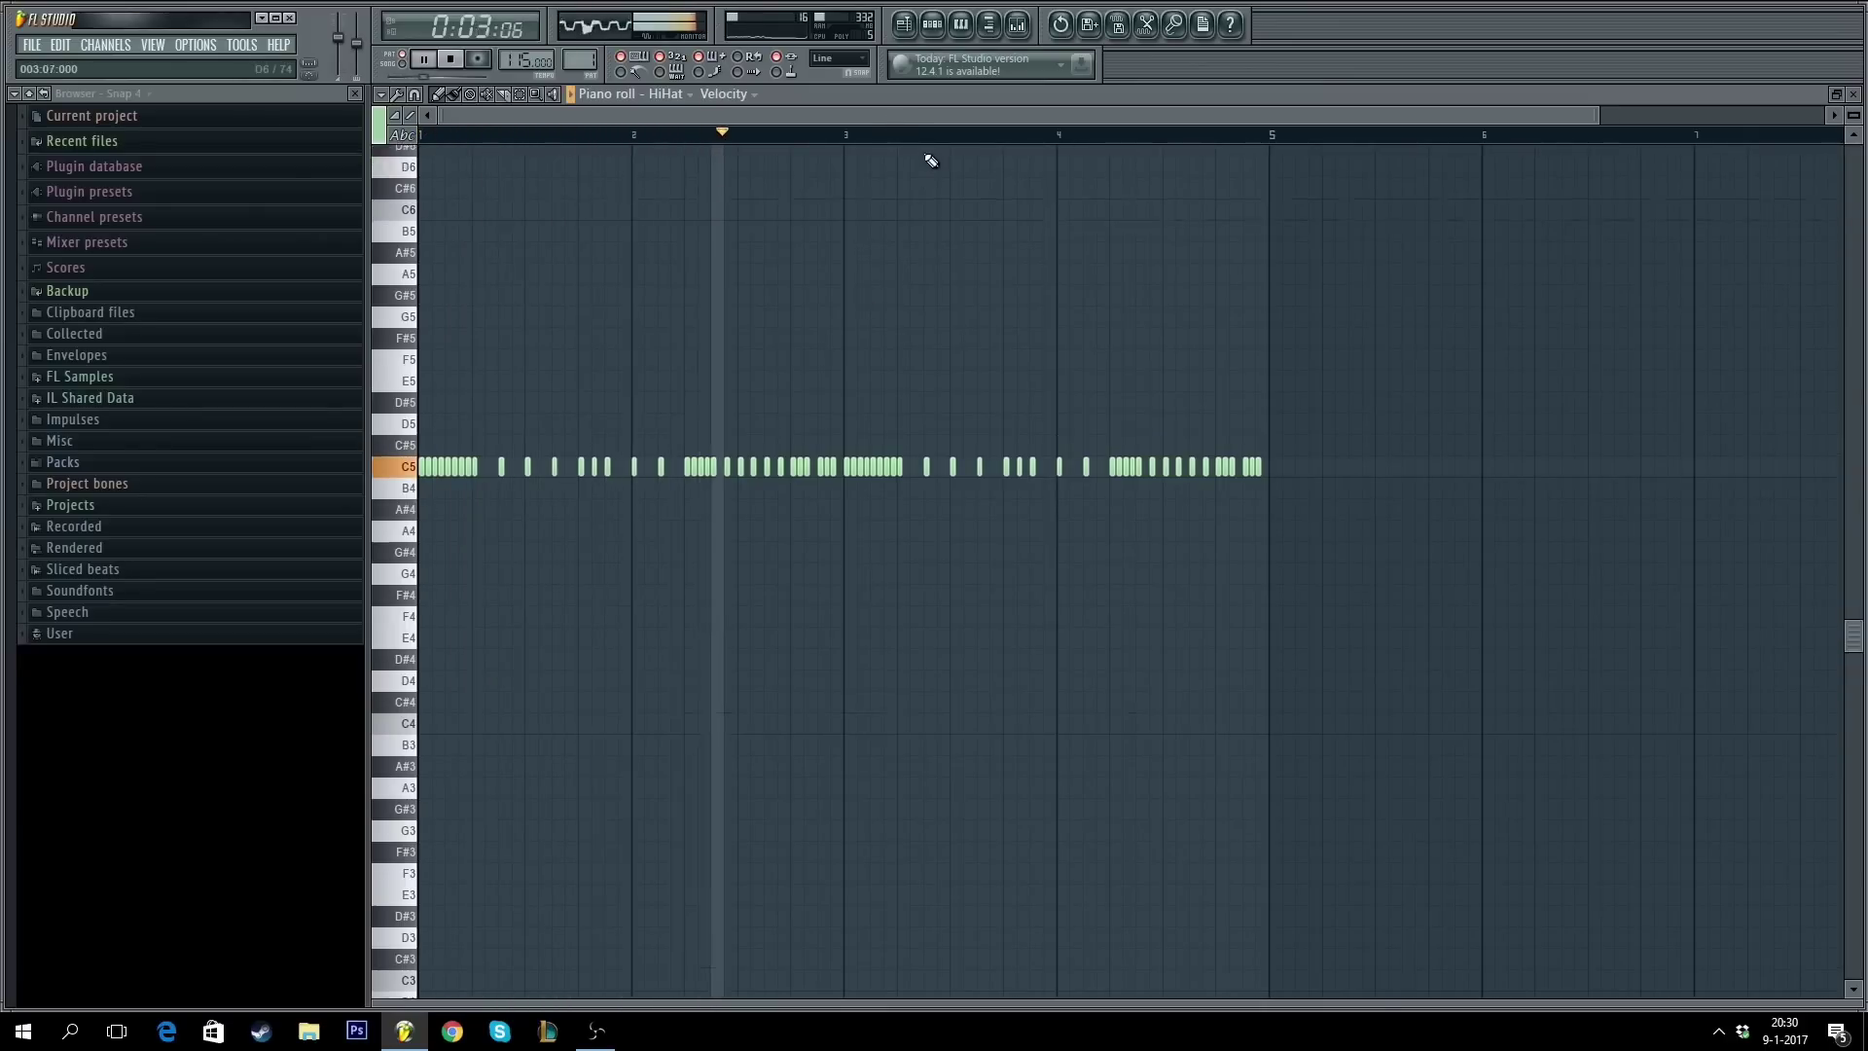
scroll(924, 141, "up", 2)
left_click_drag(937, 115, 995, 121)
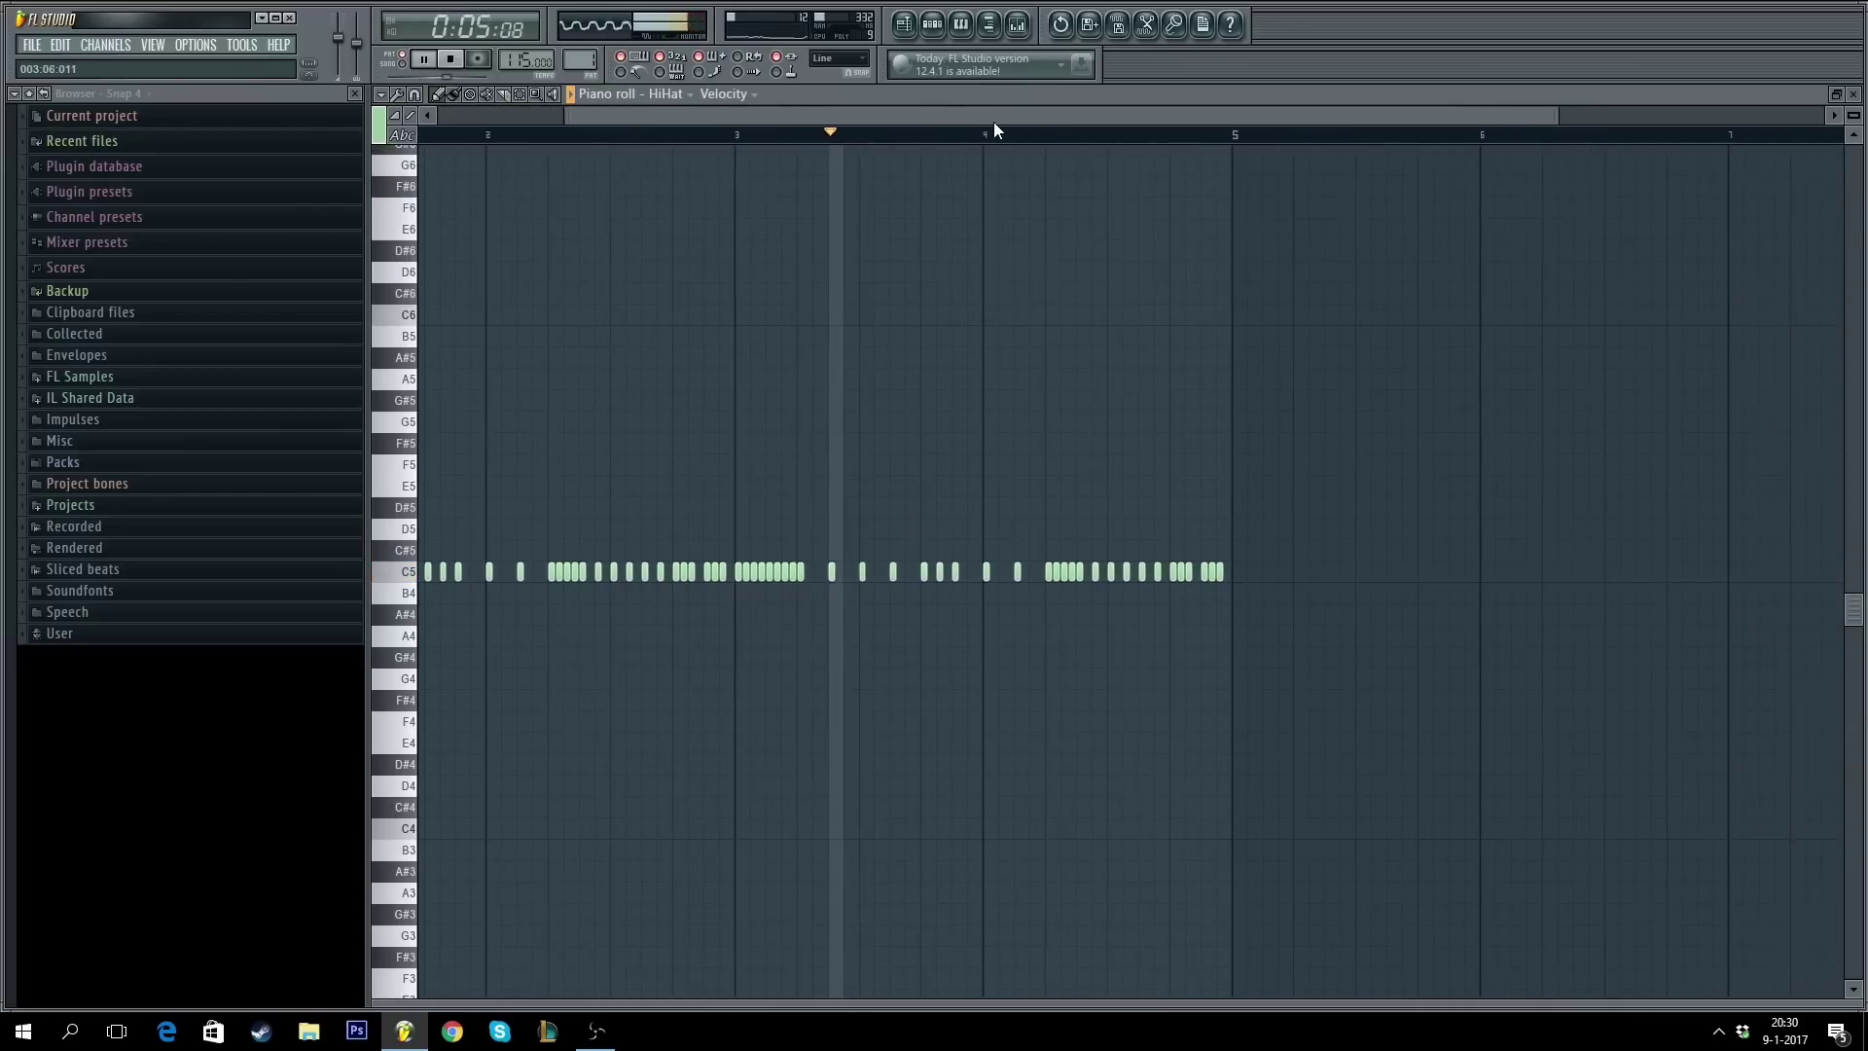
left_click(664, 134)
key("space")
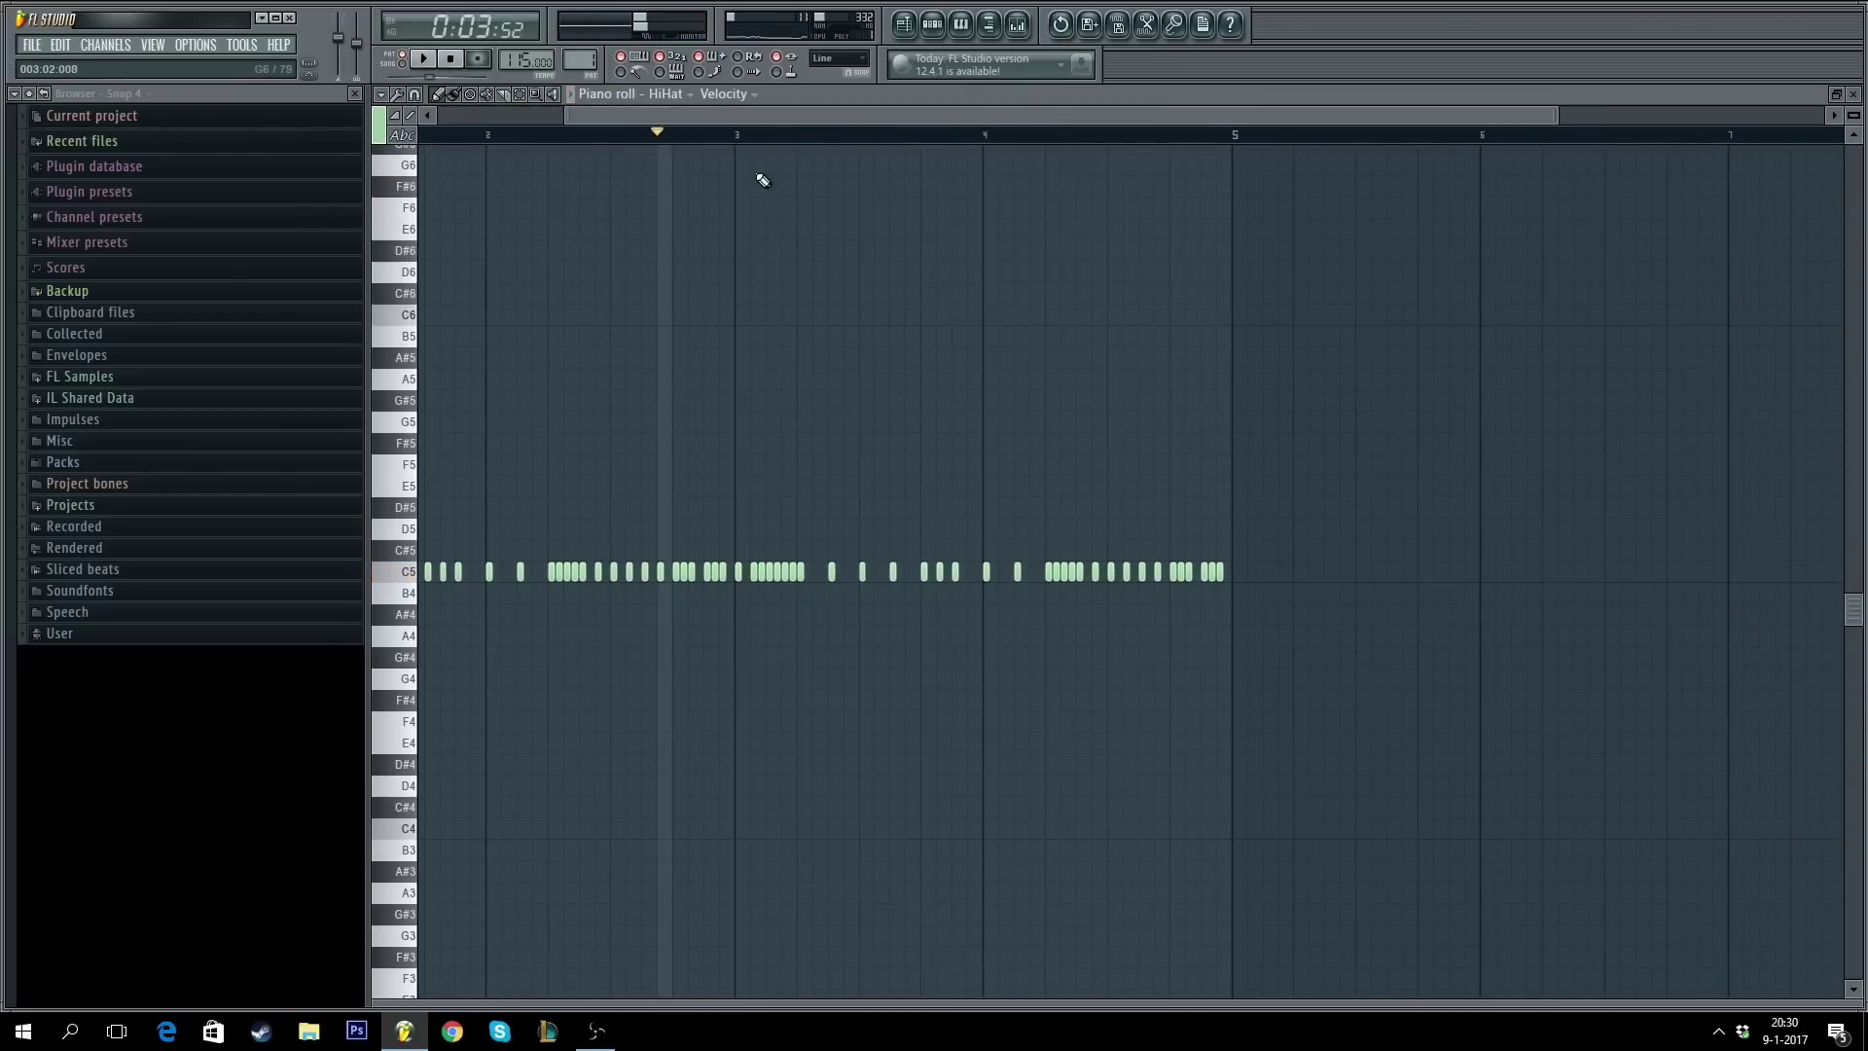
- Thin the roll opening bar 3 by deleting the hi-hat notes between steps 1 and 3
scroll(745, 125, "up", 1)
scroll(746, 125, "up", 4)
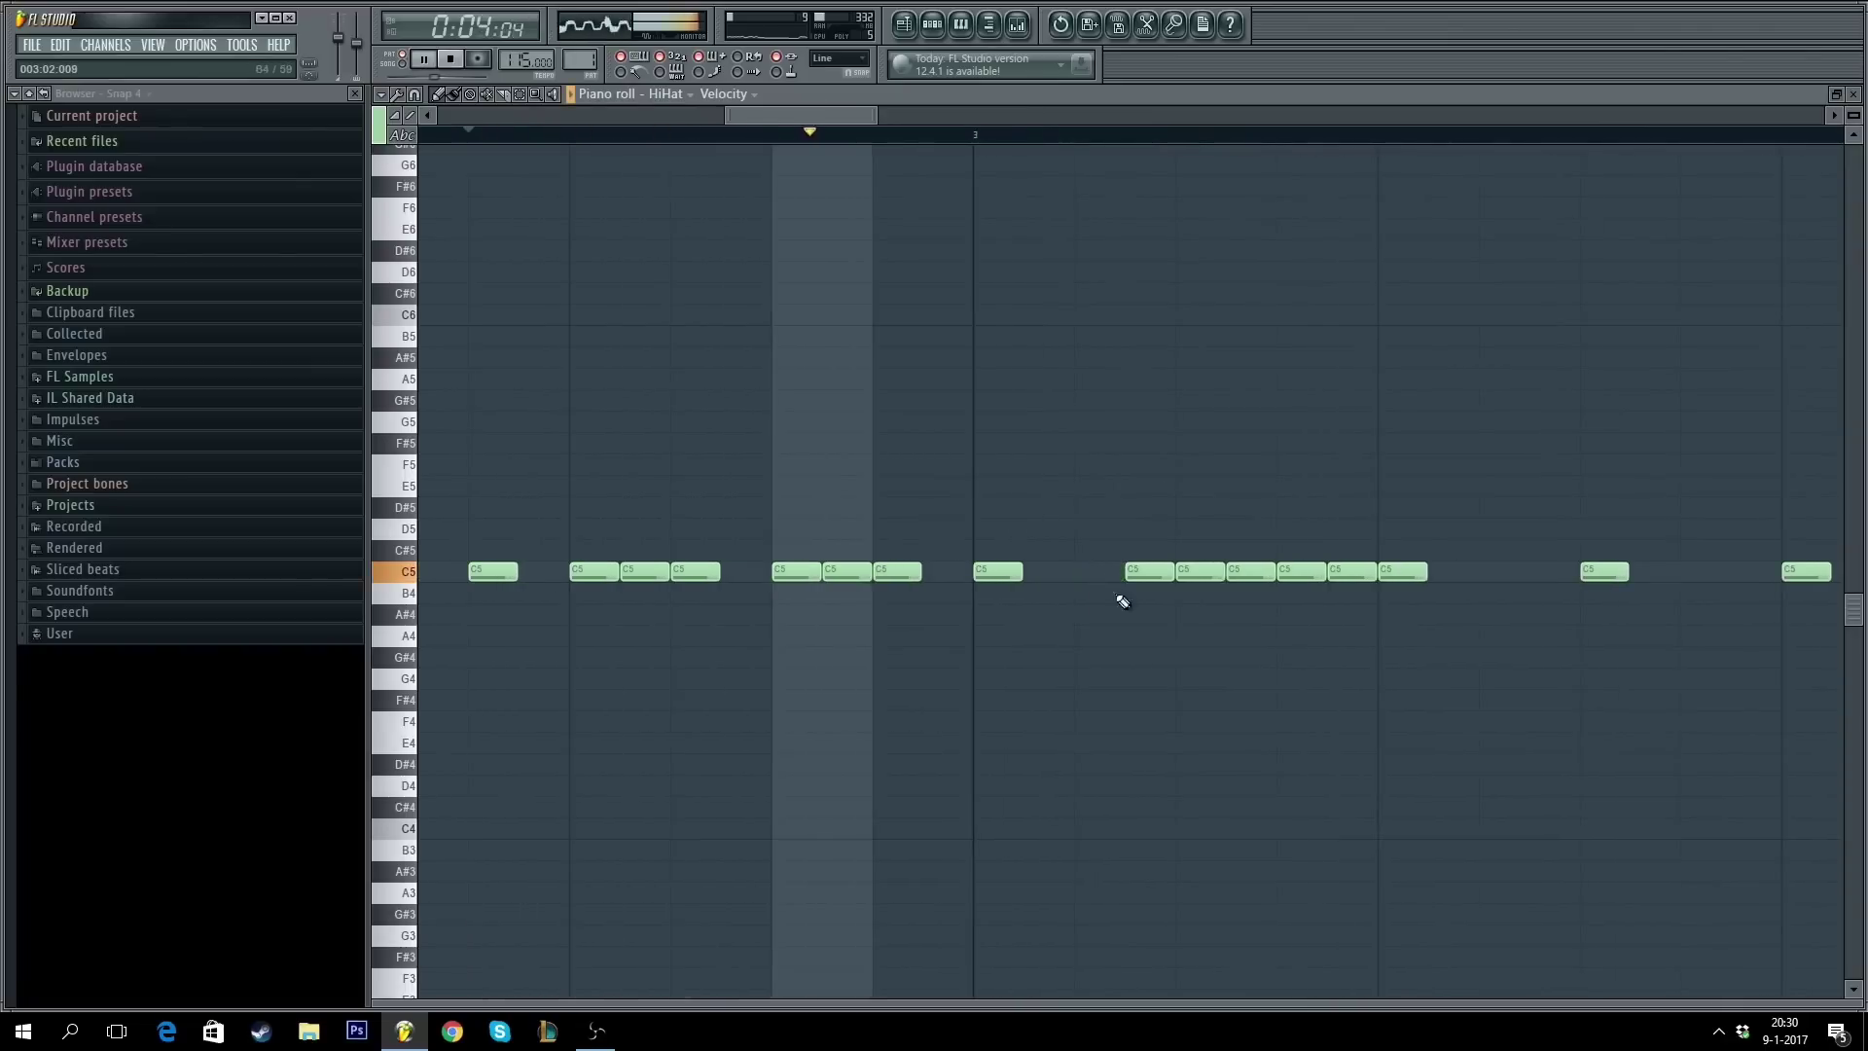
key("space")
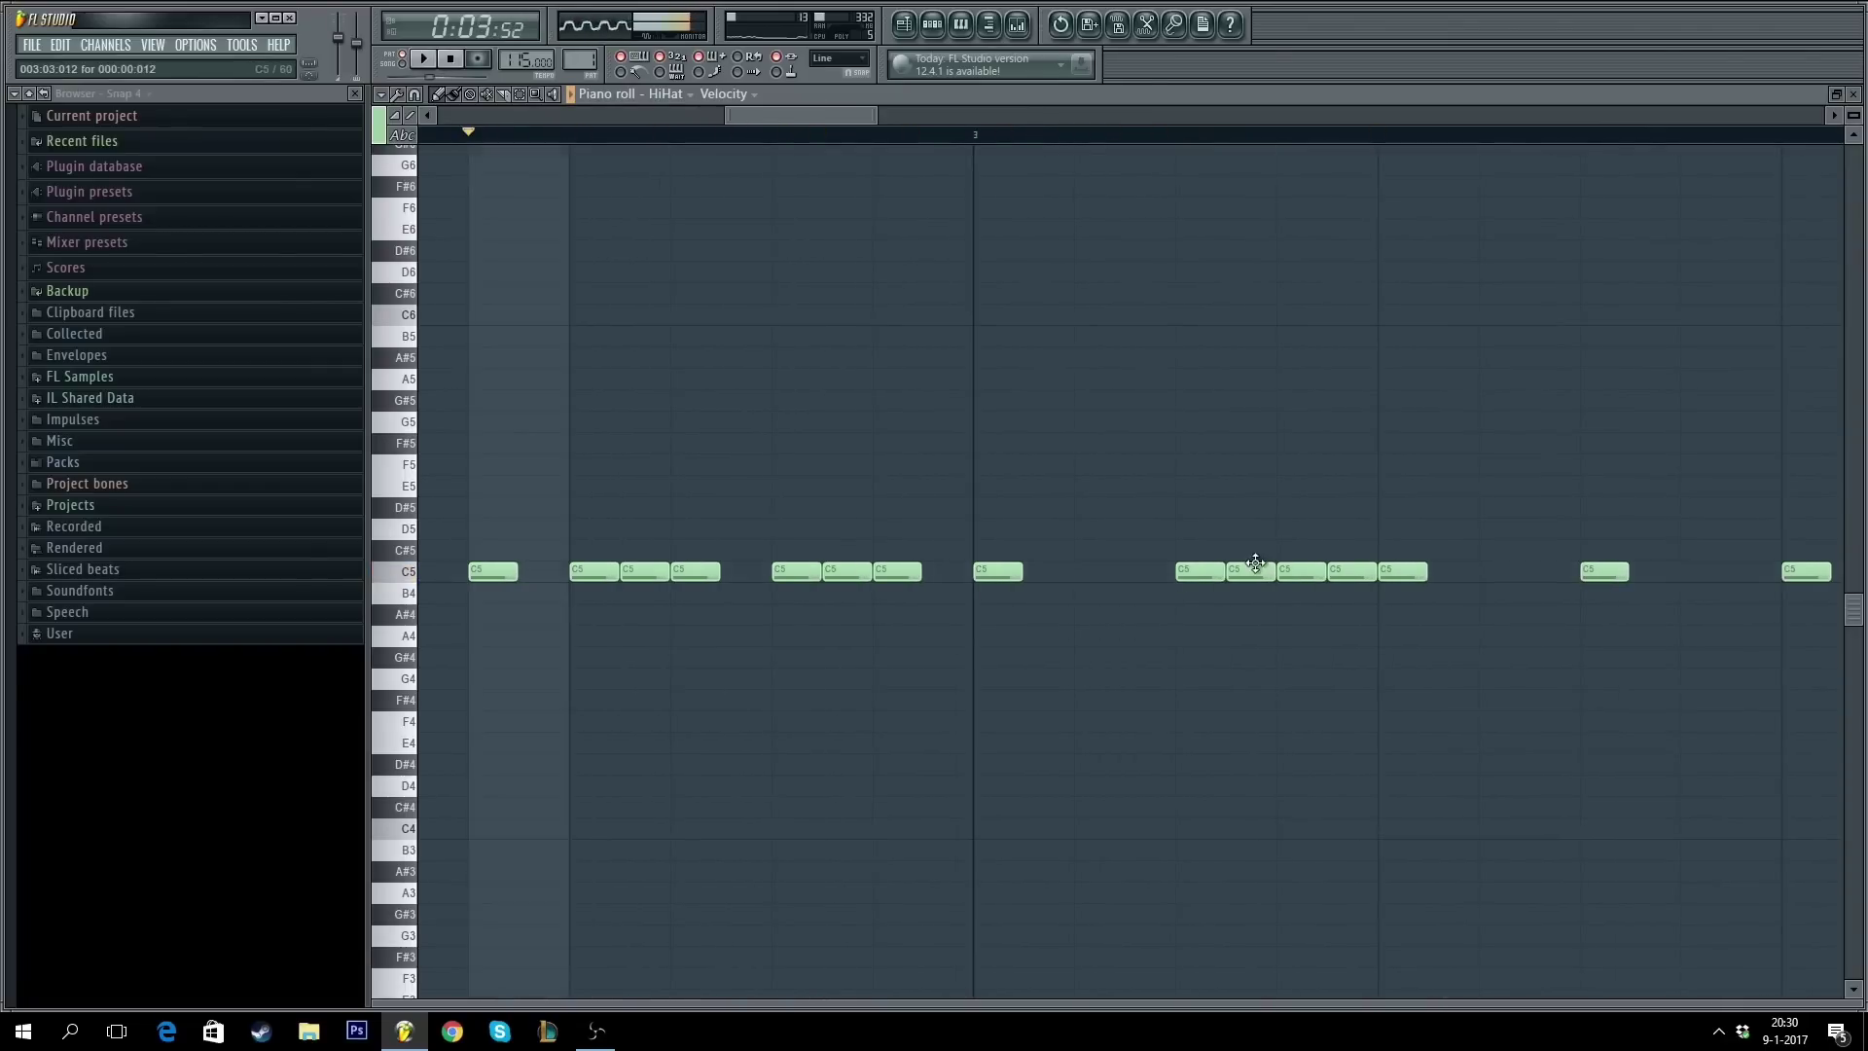
right_click(1251, 570)
scroll(1151, 141, "down", 4)
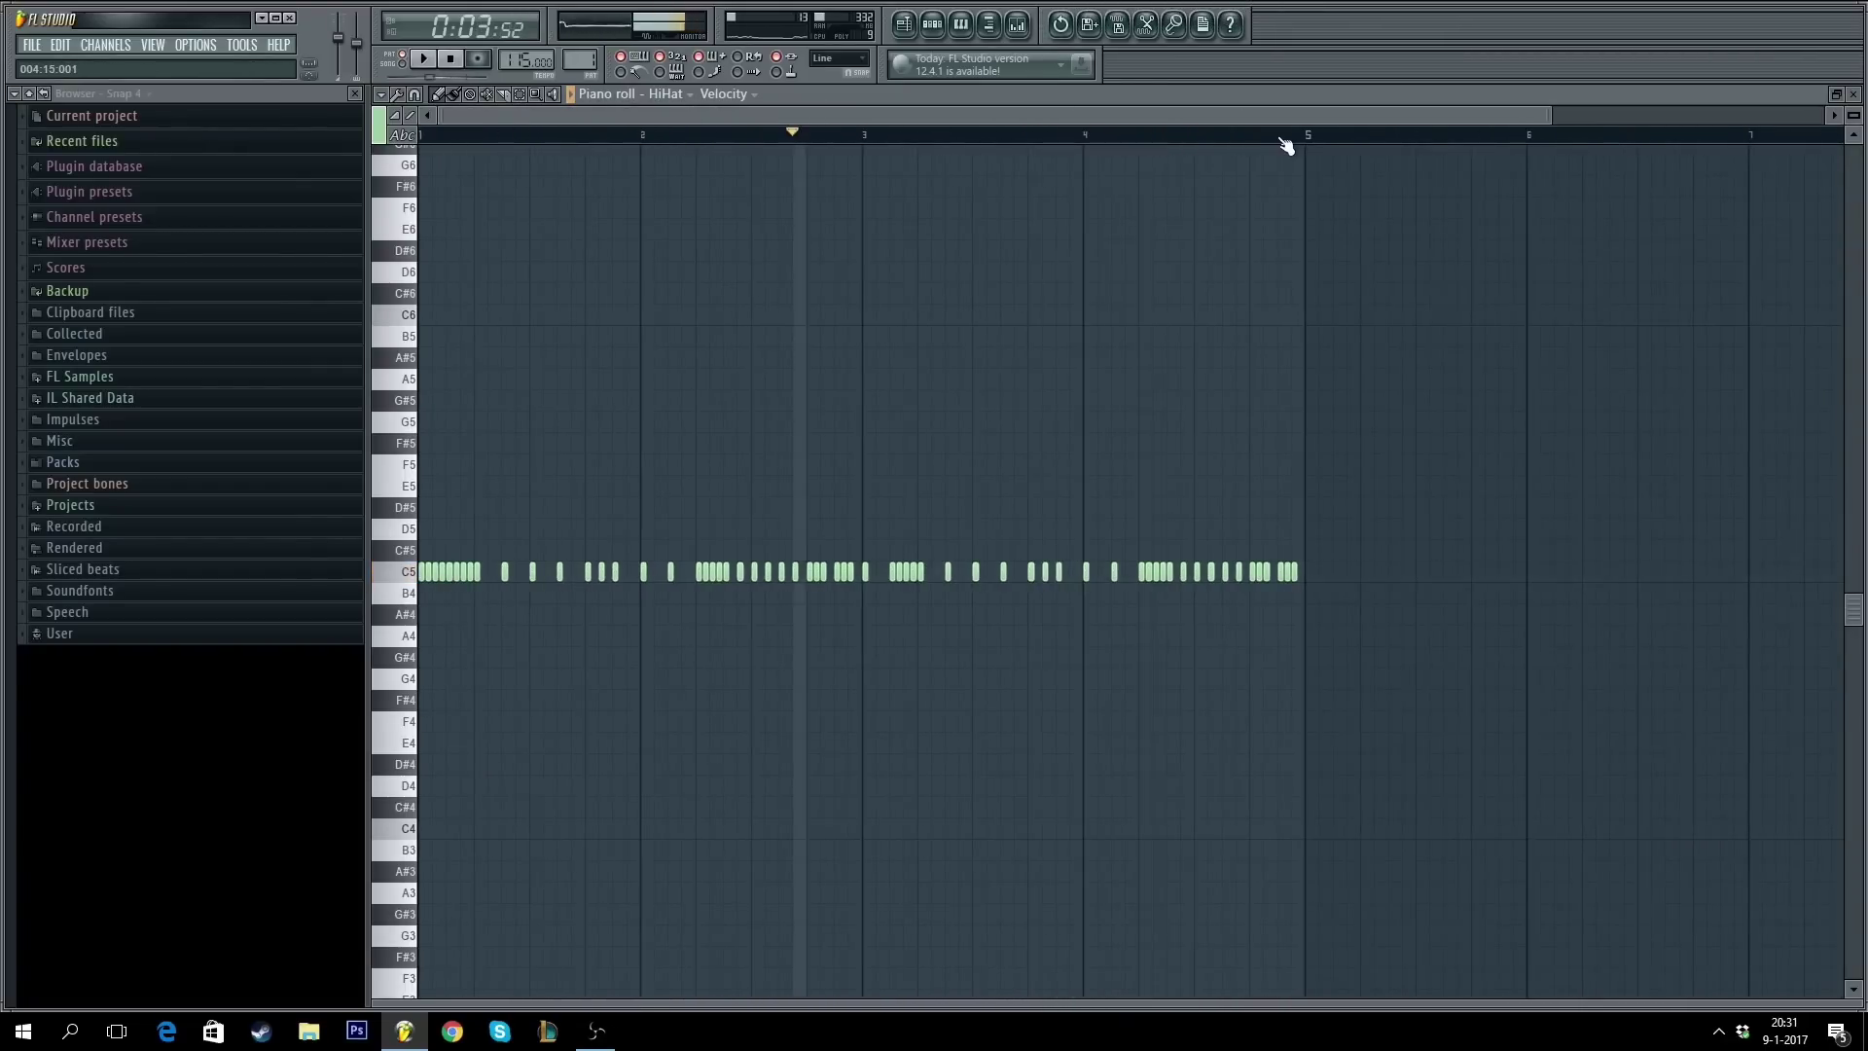
- Delete all hi-hat notes from step 9 to the end of bar 4
key("space")
scroll(1286, 144, "up", 3)
scroll(1290, 143, "up", 2)
right_click(842, 572)
right_click(910, 572)
right_click(988, 572)
right_click(1064, 572)
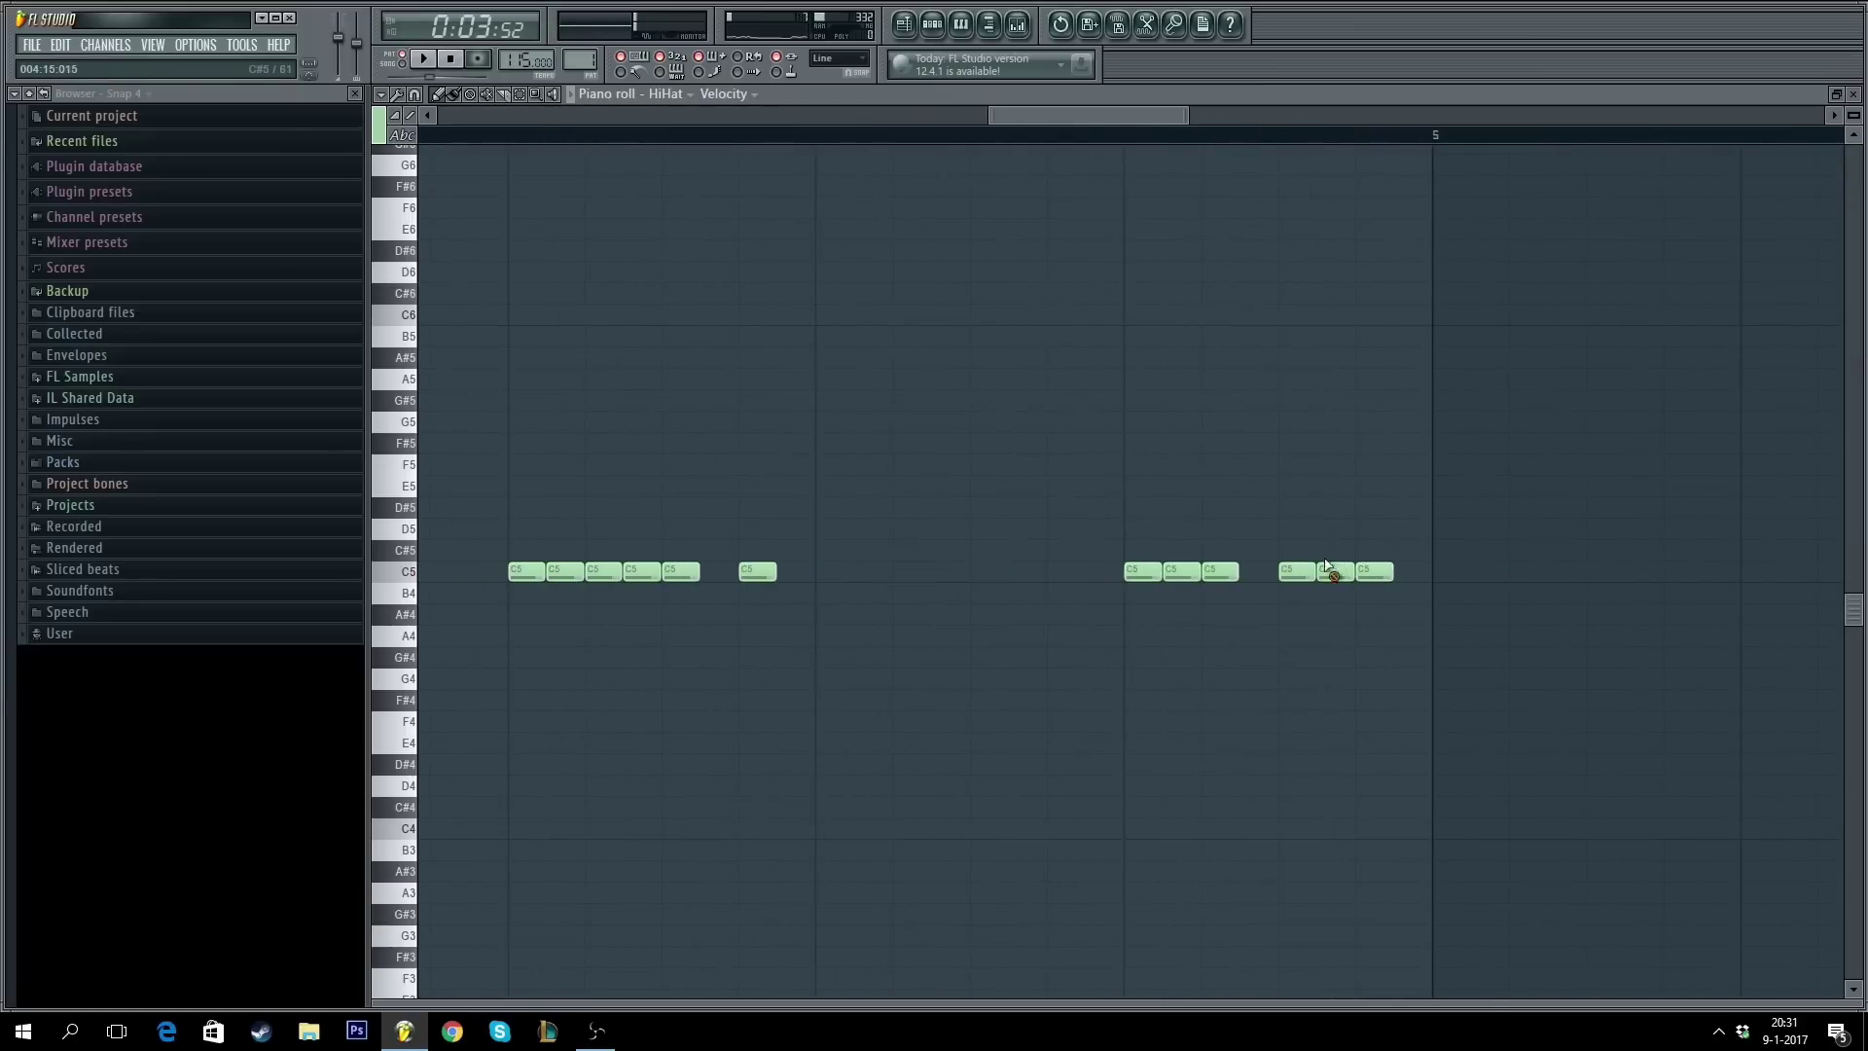
right_click(1179, 572)
right_click(1217, 572)
right_click(1333, 572)
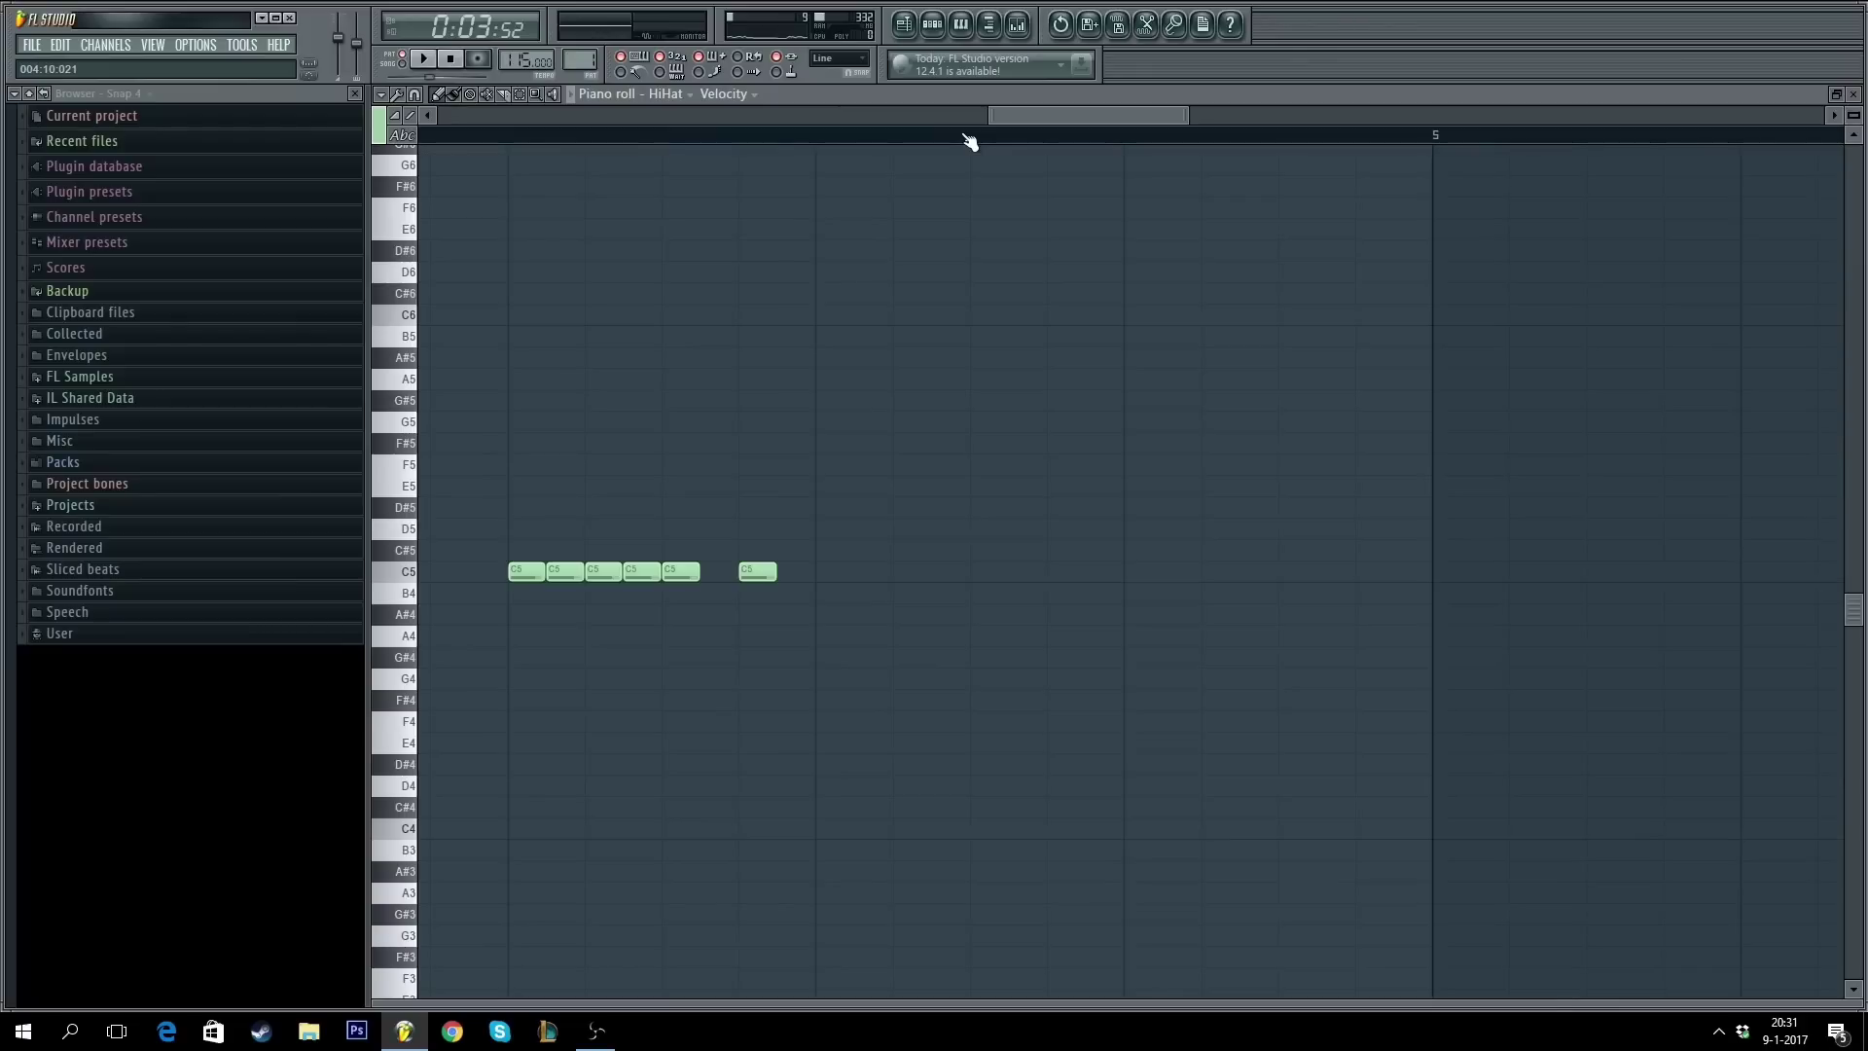
- Add a 12-tick C5 hi-hat note on step 9 of bar 4
scroll(1124, 142, "up", 2)
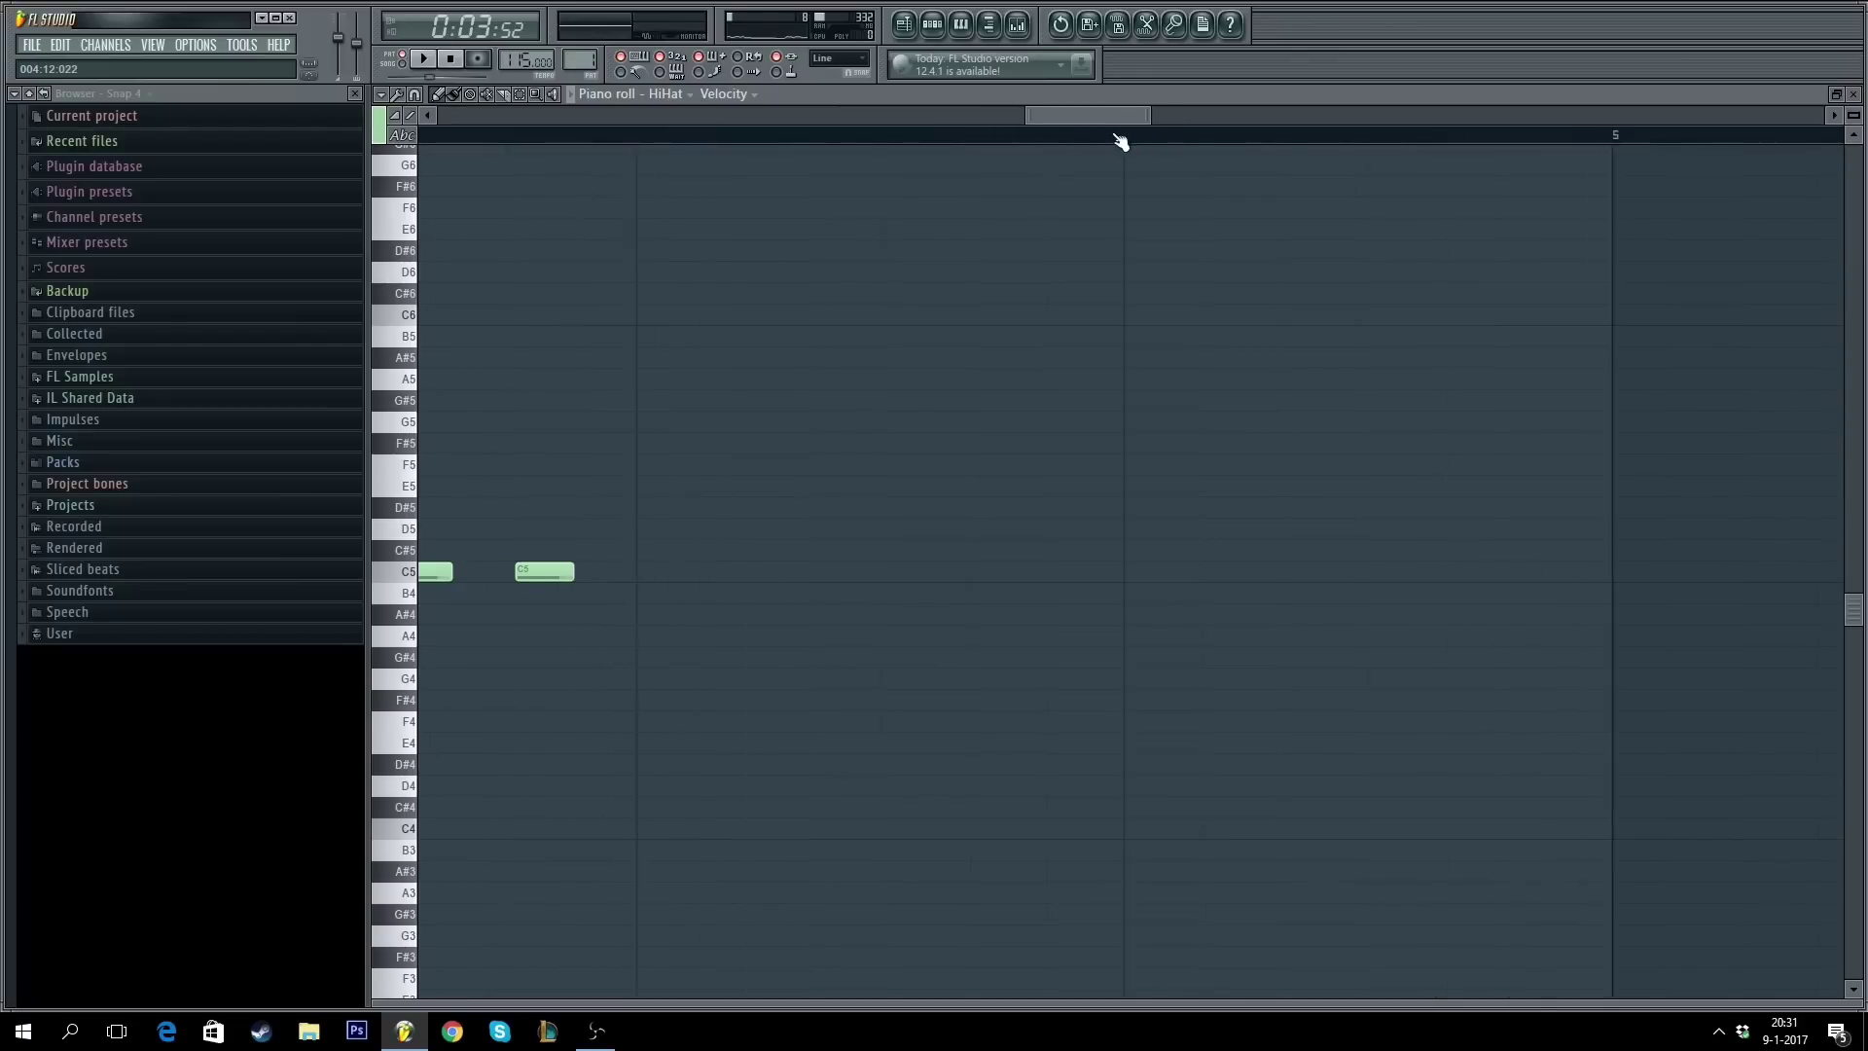
left_click(644, 577)
left_click(659, 572)
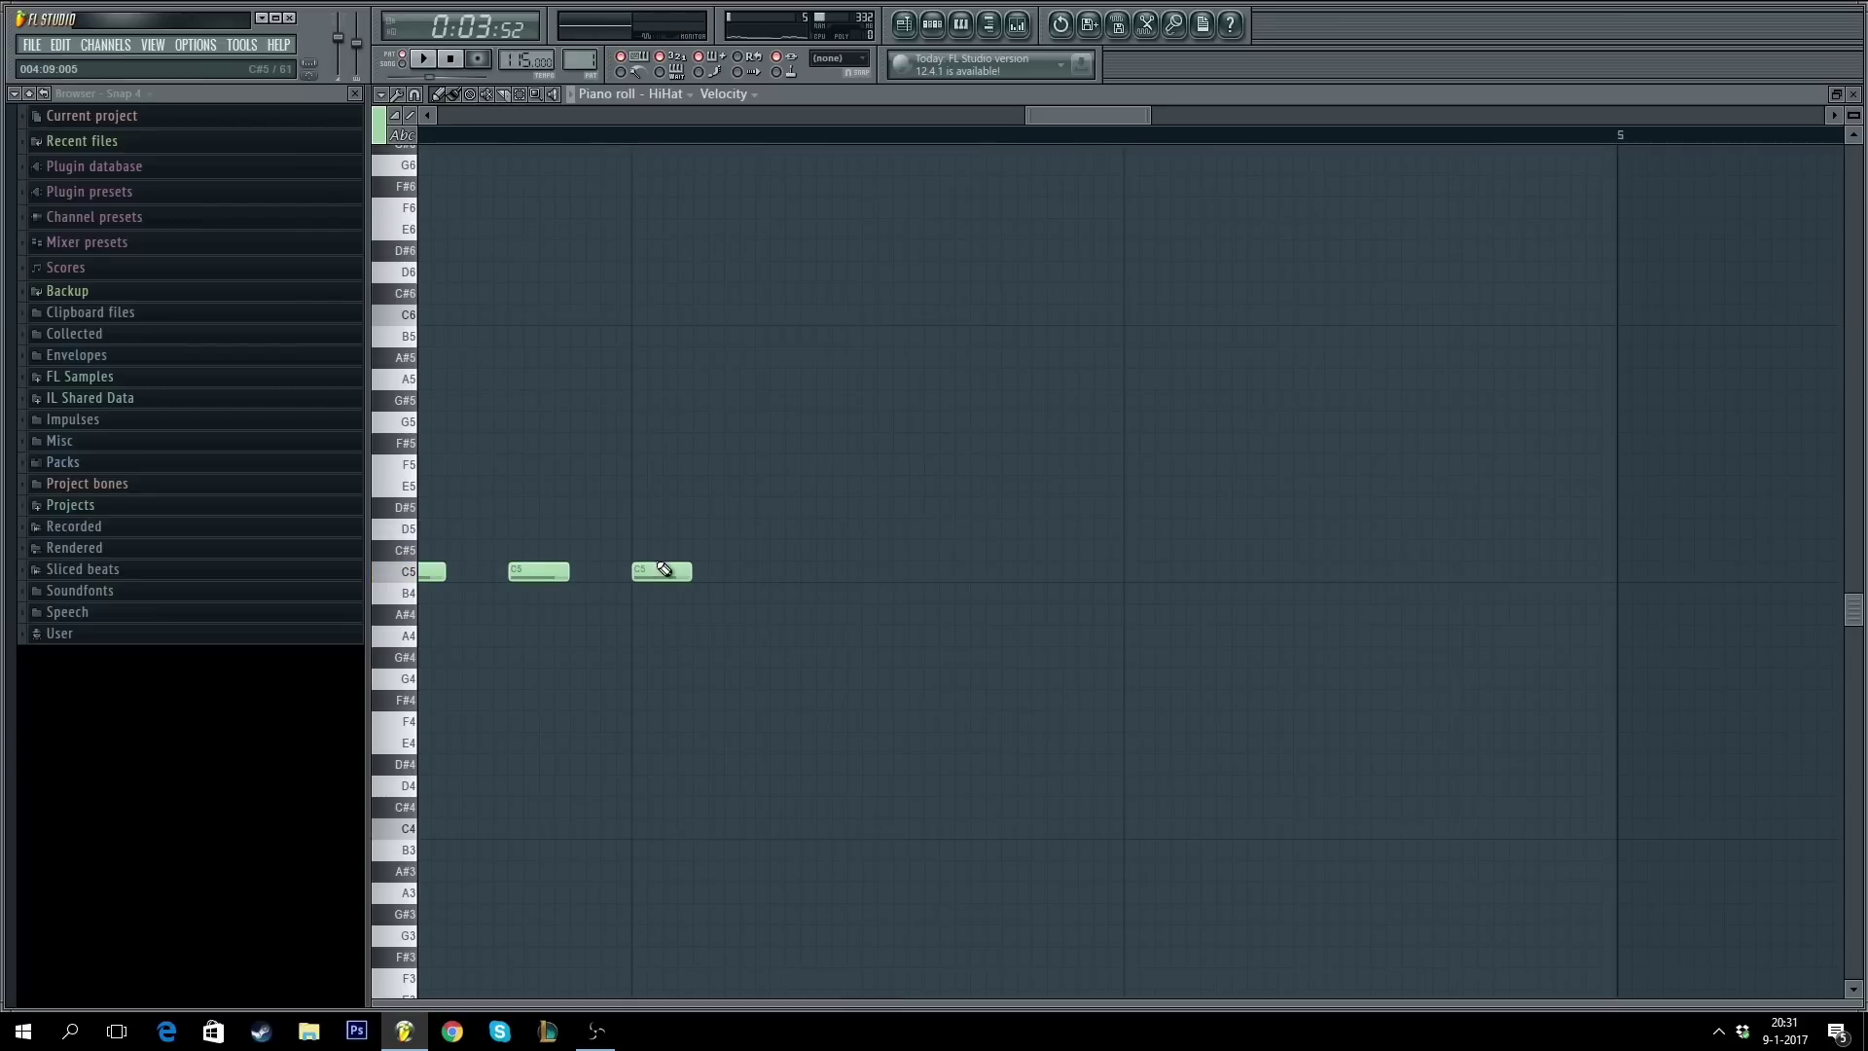
- Lengthen the C5 hi-hat note on step 9 of bar 4 to about 1 step and 7 ticks
scroll(949, 138, "down", 5)
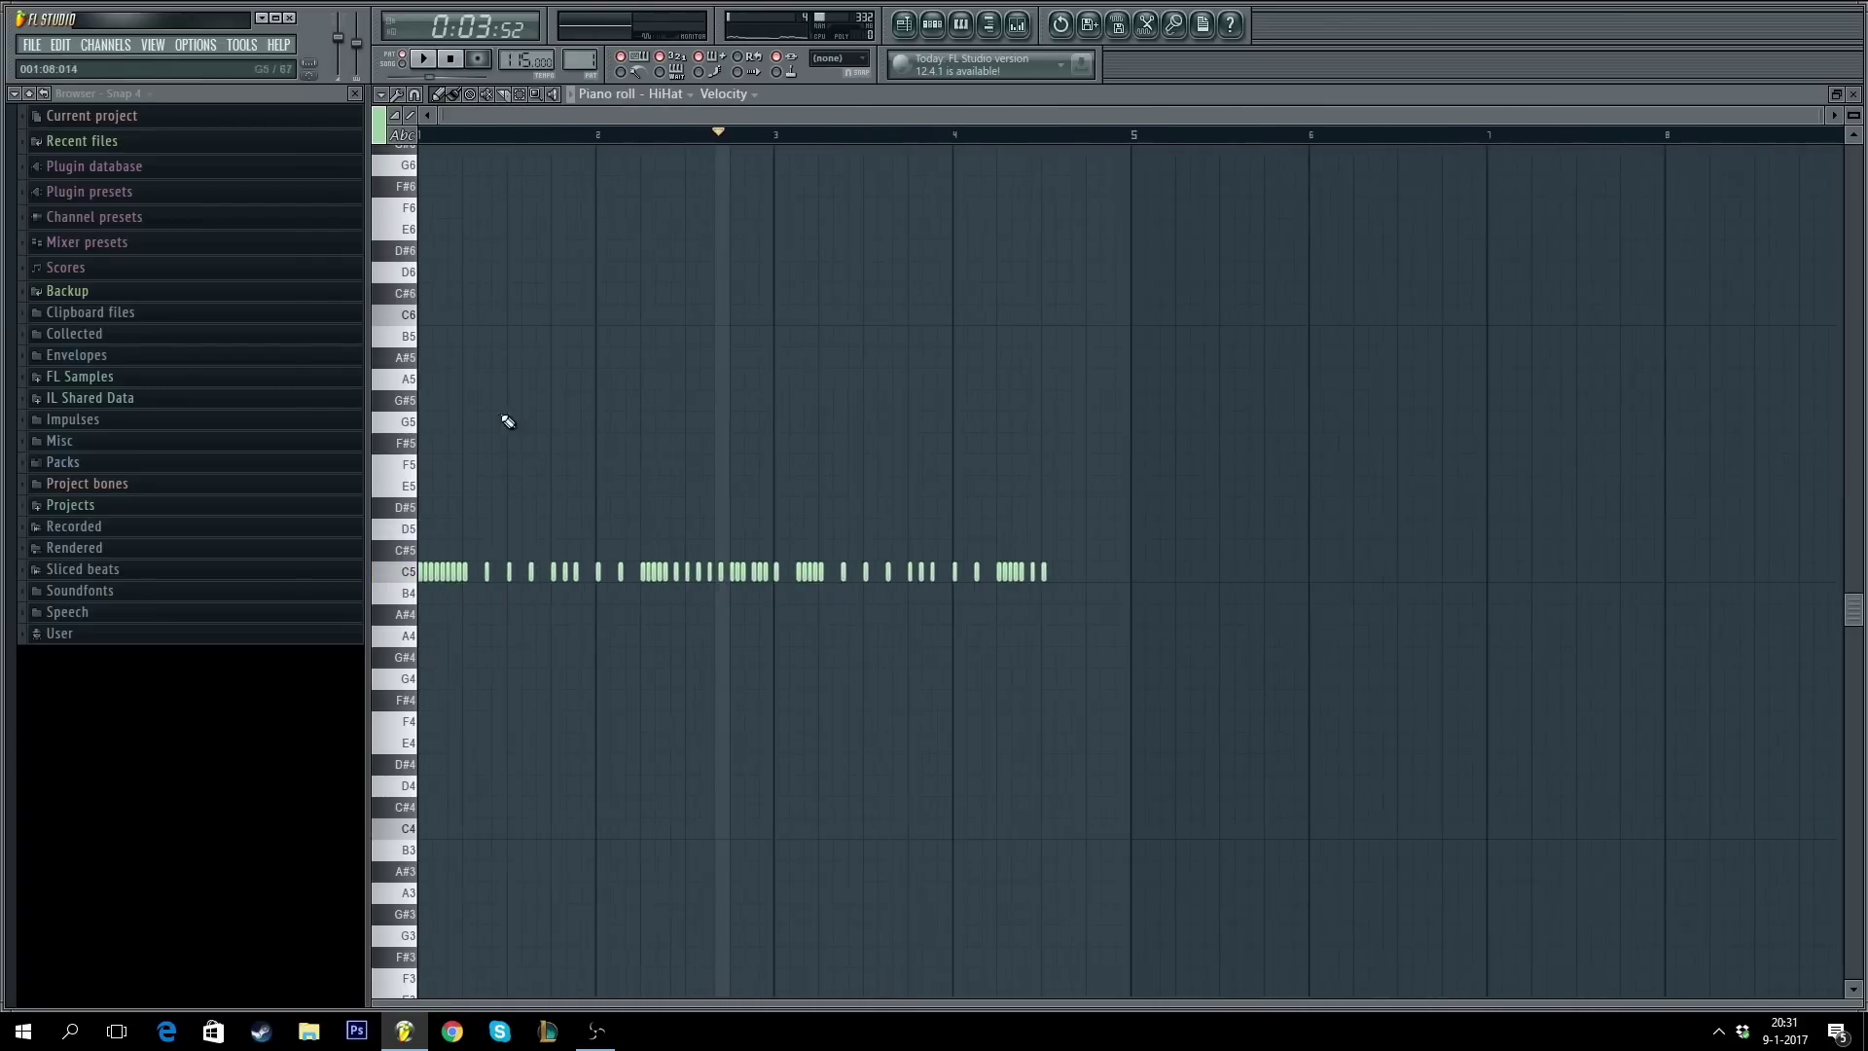
scroll(1085, 152, "up", 4)
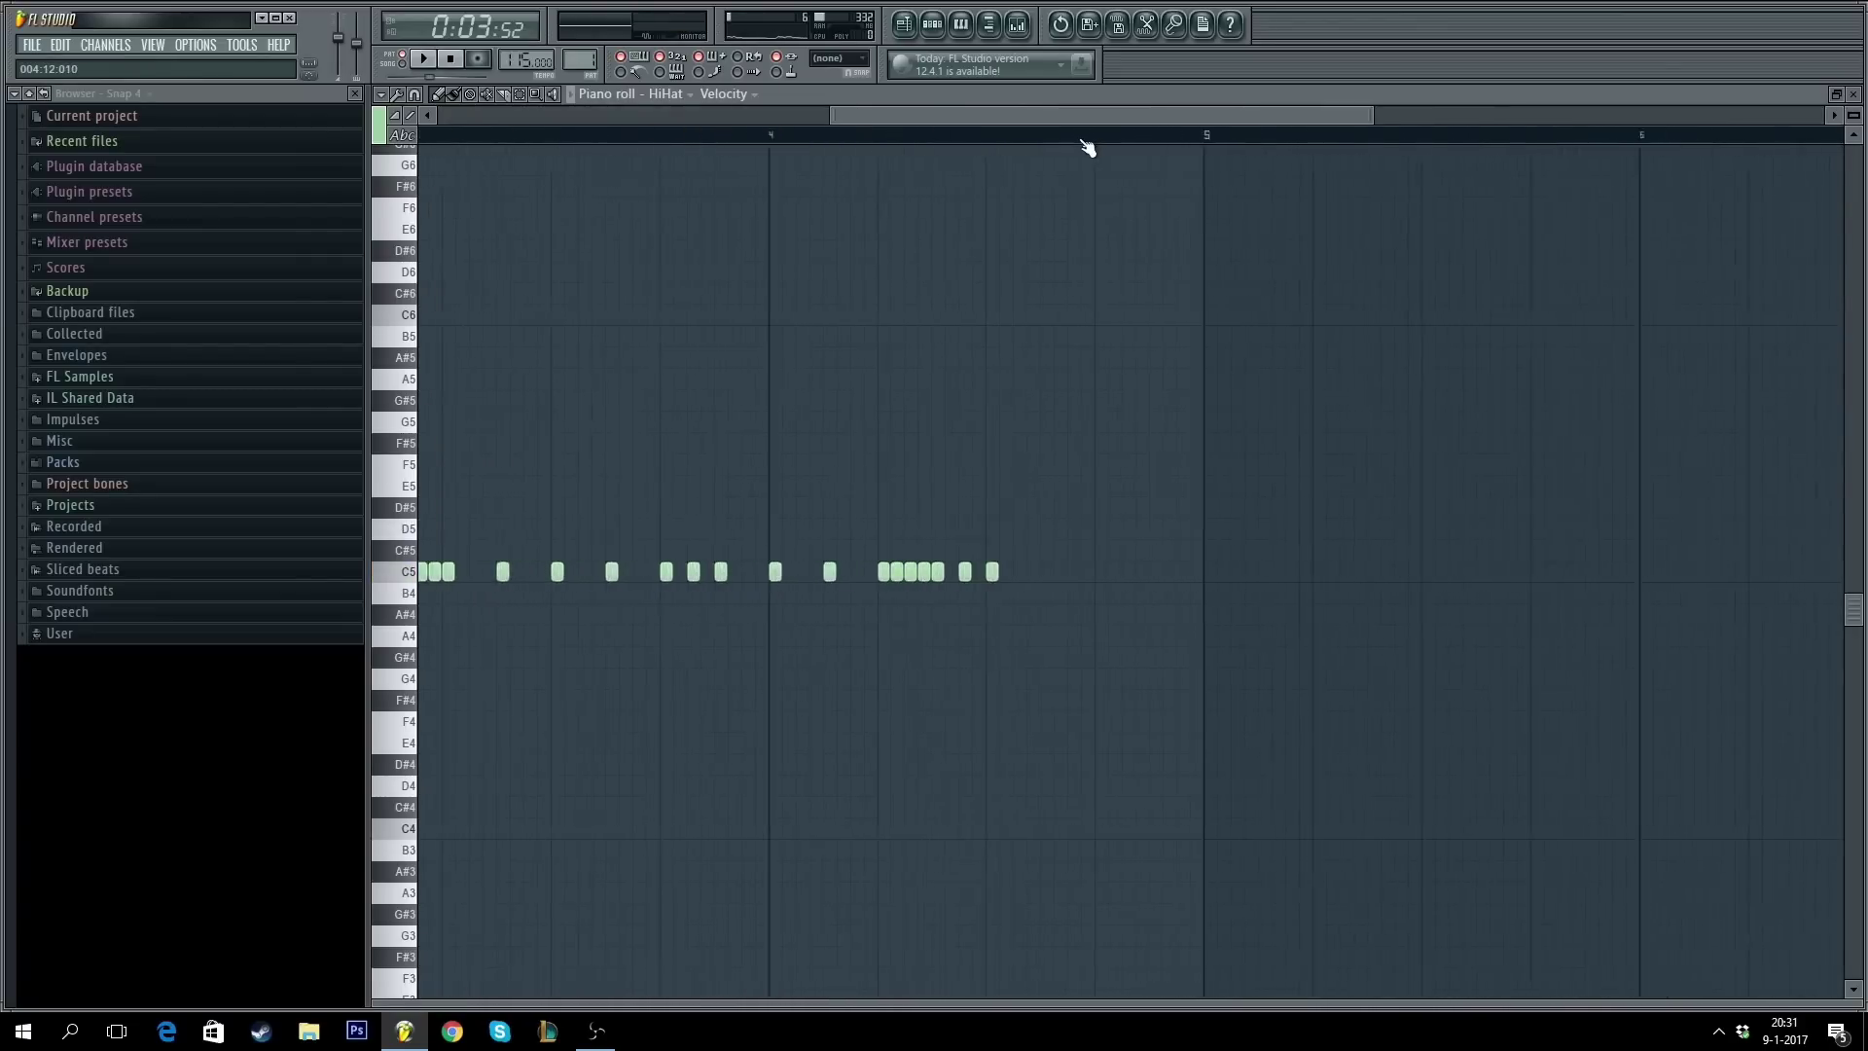
scroll(988, 154, "up", 4)
scroll(982, 176, "down", 3)
scroll(988, 160, "down", 3)
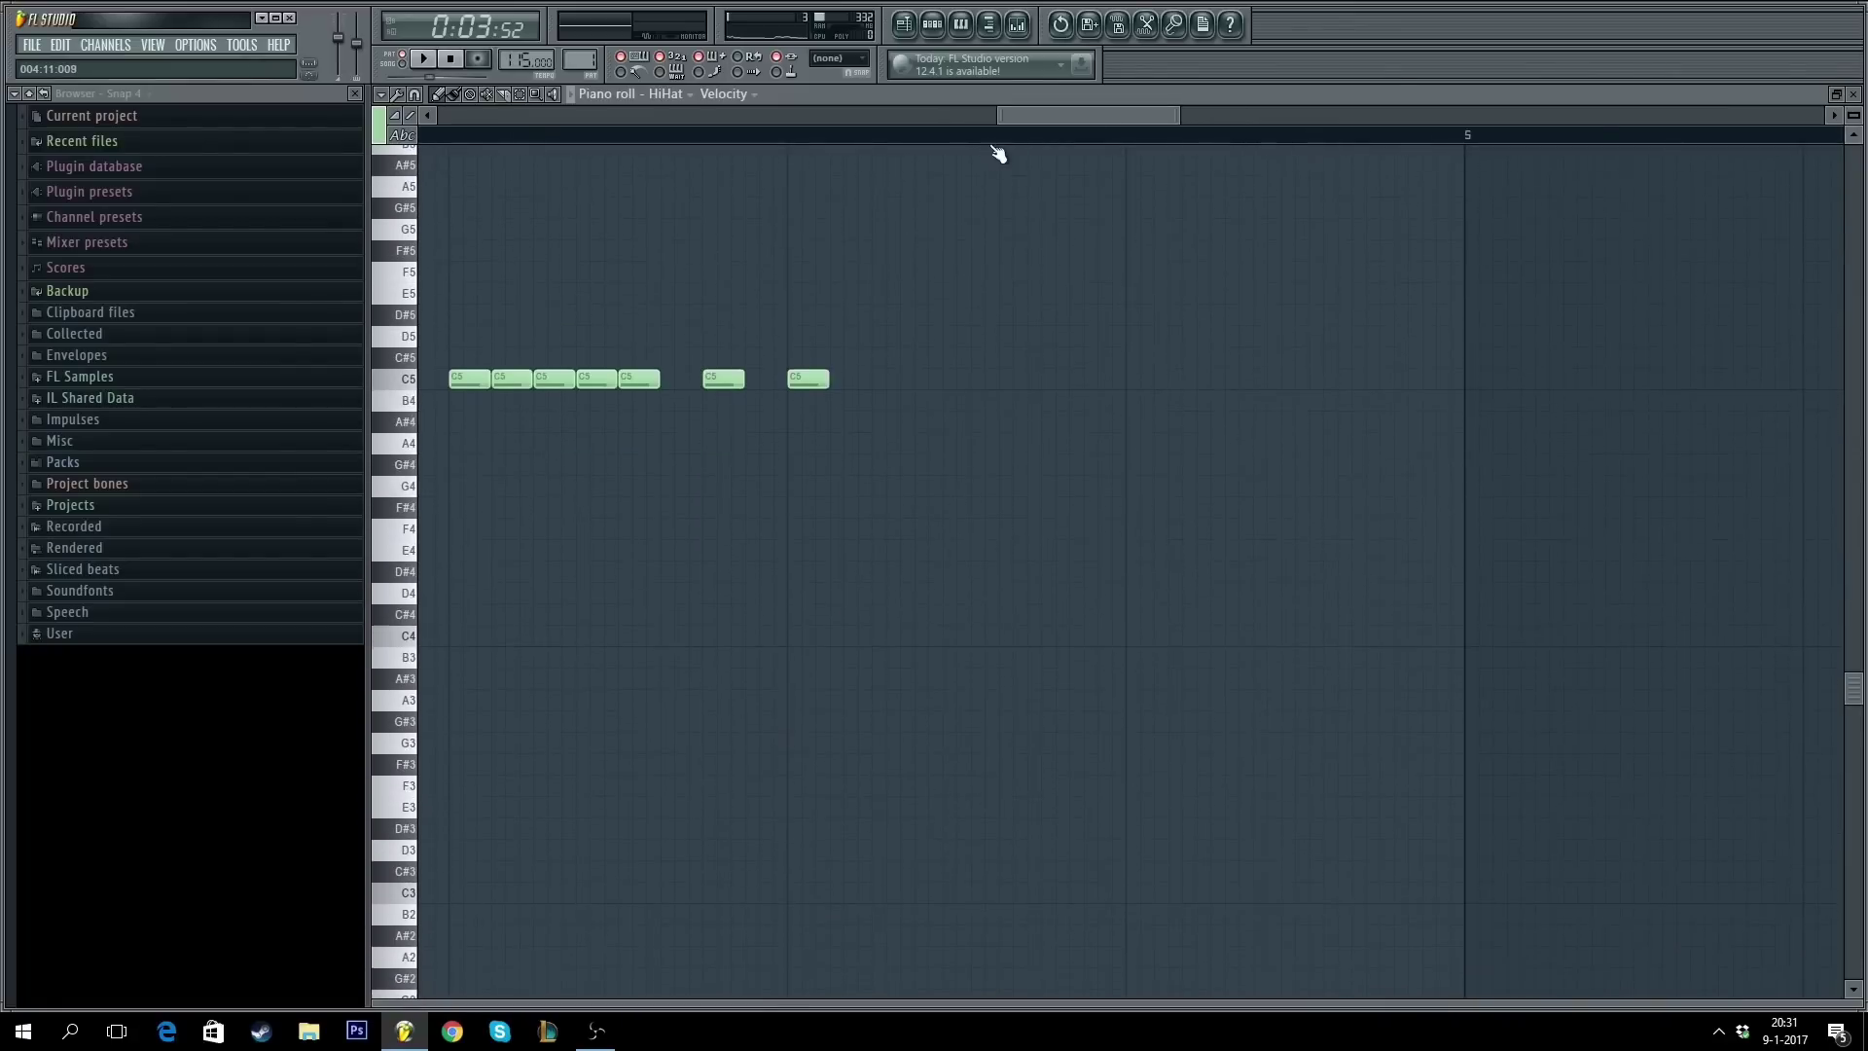
scroll(949, 180, "up", 3)
left_click_drag(639, 388, 789, 394)
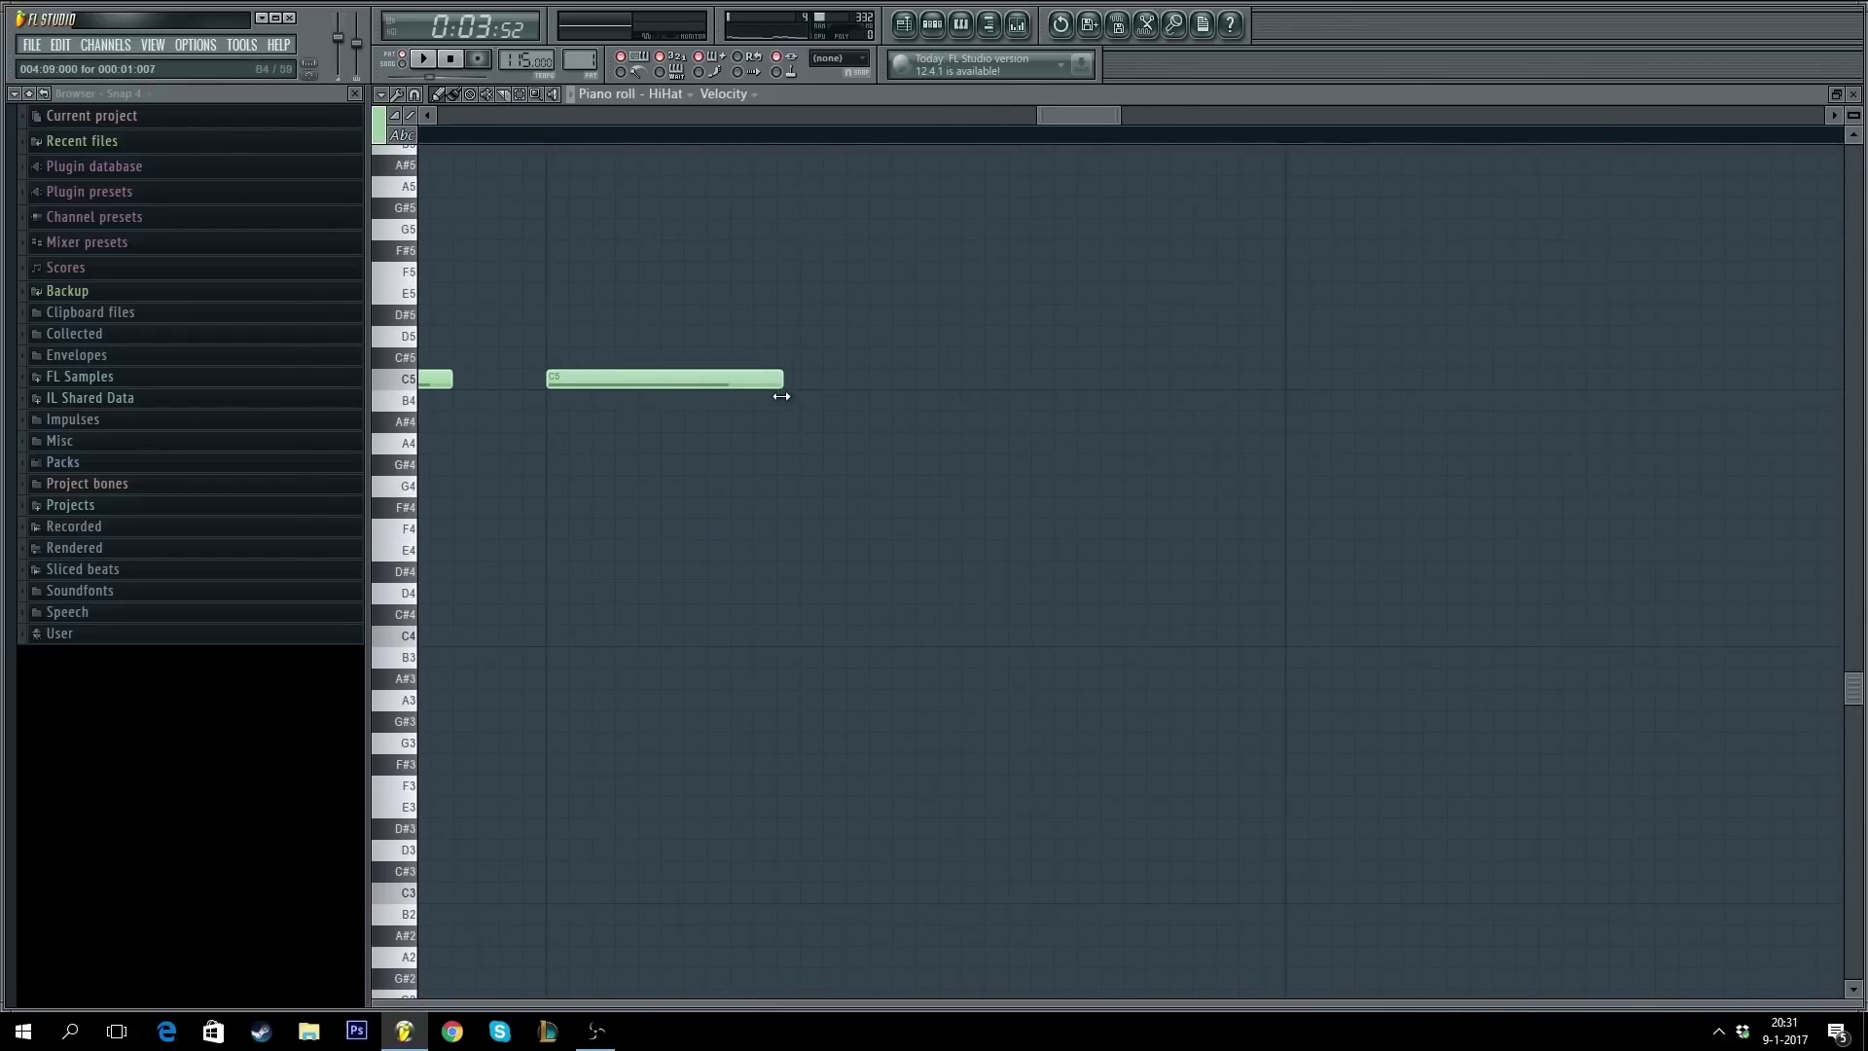
- Place two more long C5 hi-hat notes after step 9 of bar 4, and duplicate all three to fill the bar
left_click(865, 380)
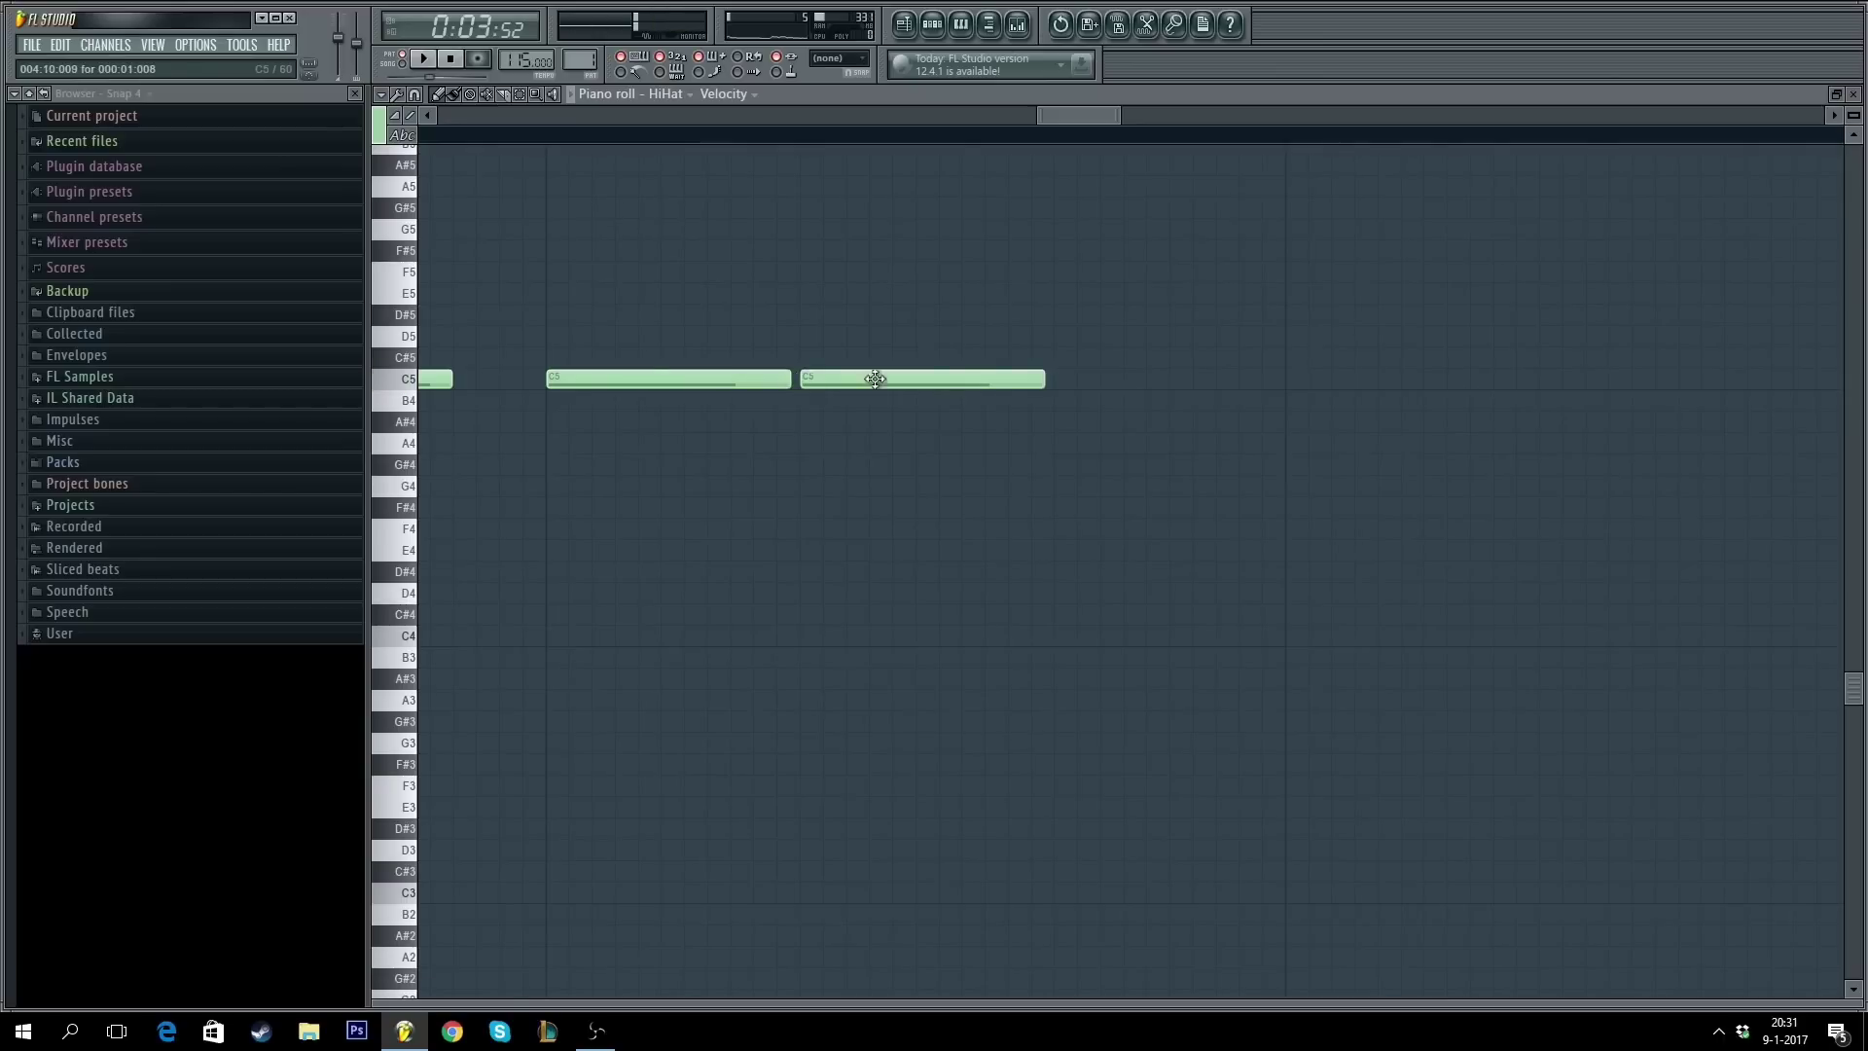
left_click(967, 379)
left_click(1046, 379)
scroll(1071, 175, "down", 4)
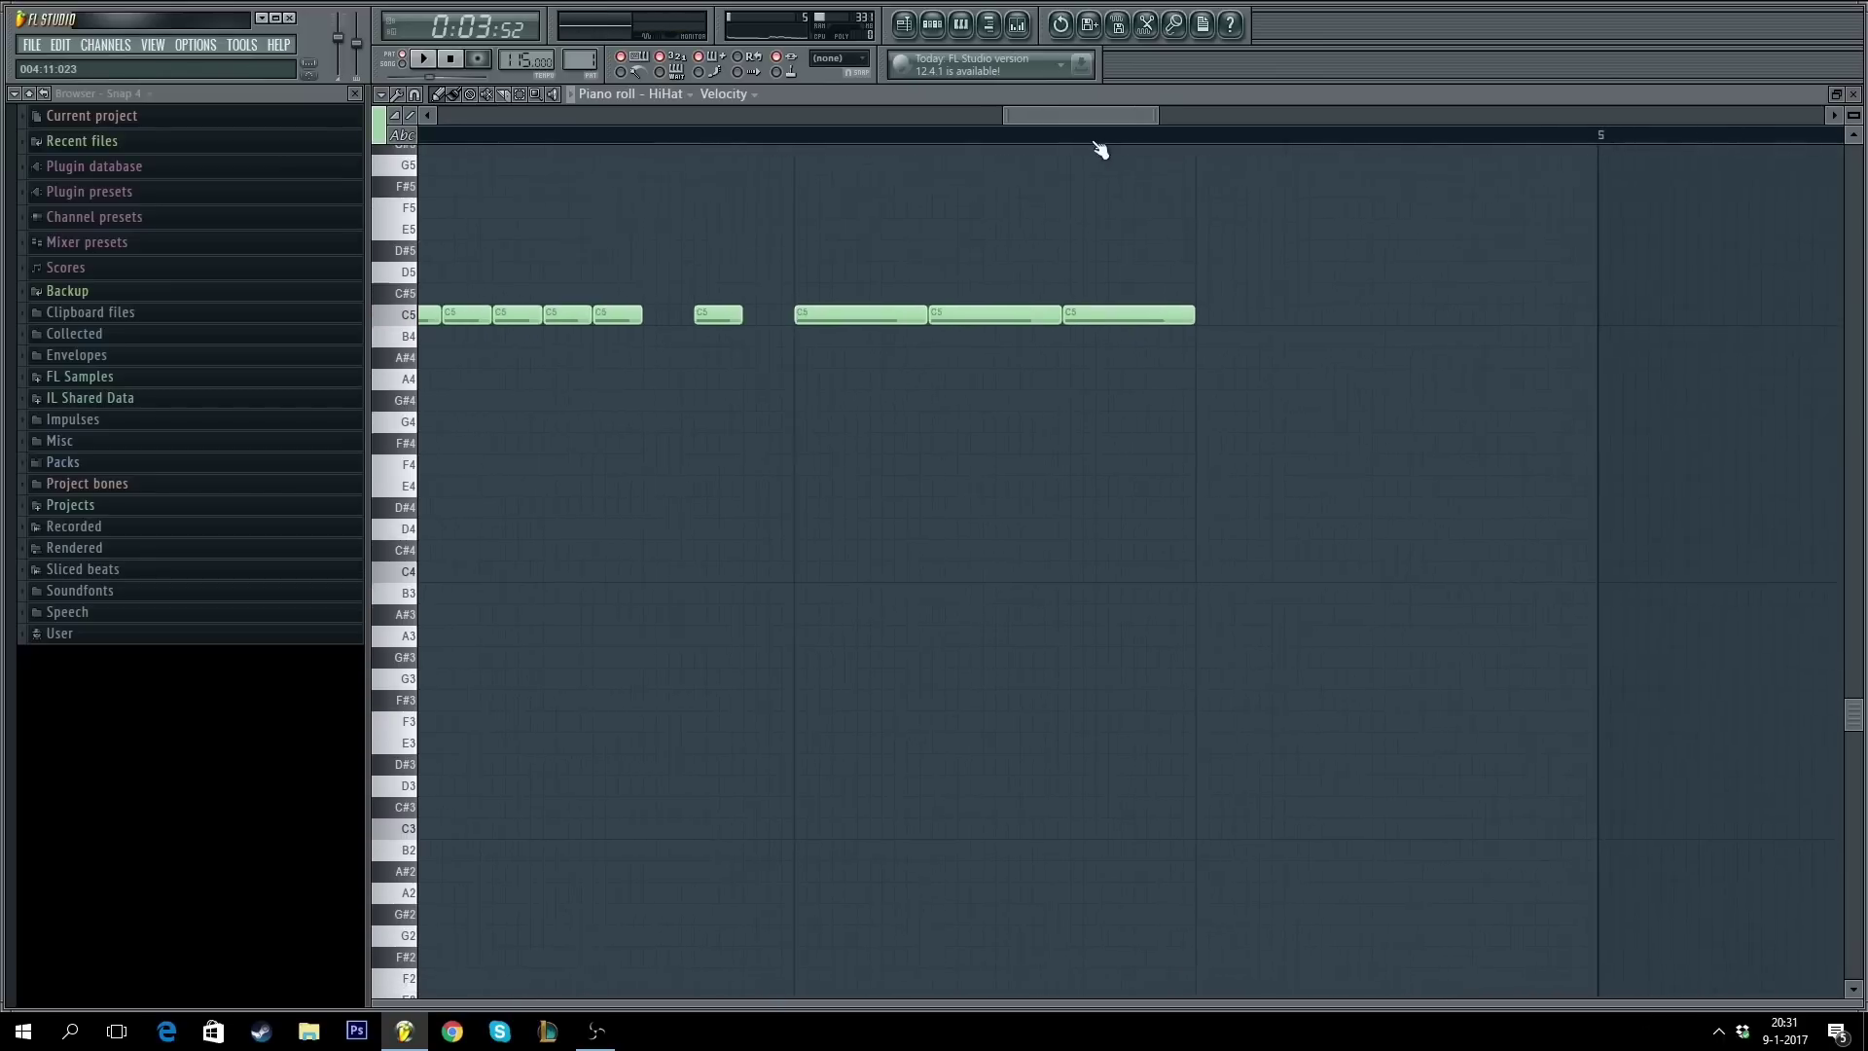
left_click_drag(1197, 292, 879, 312)
key("ctrl+b")
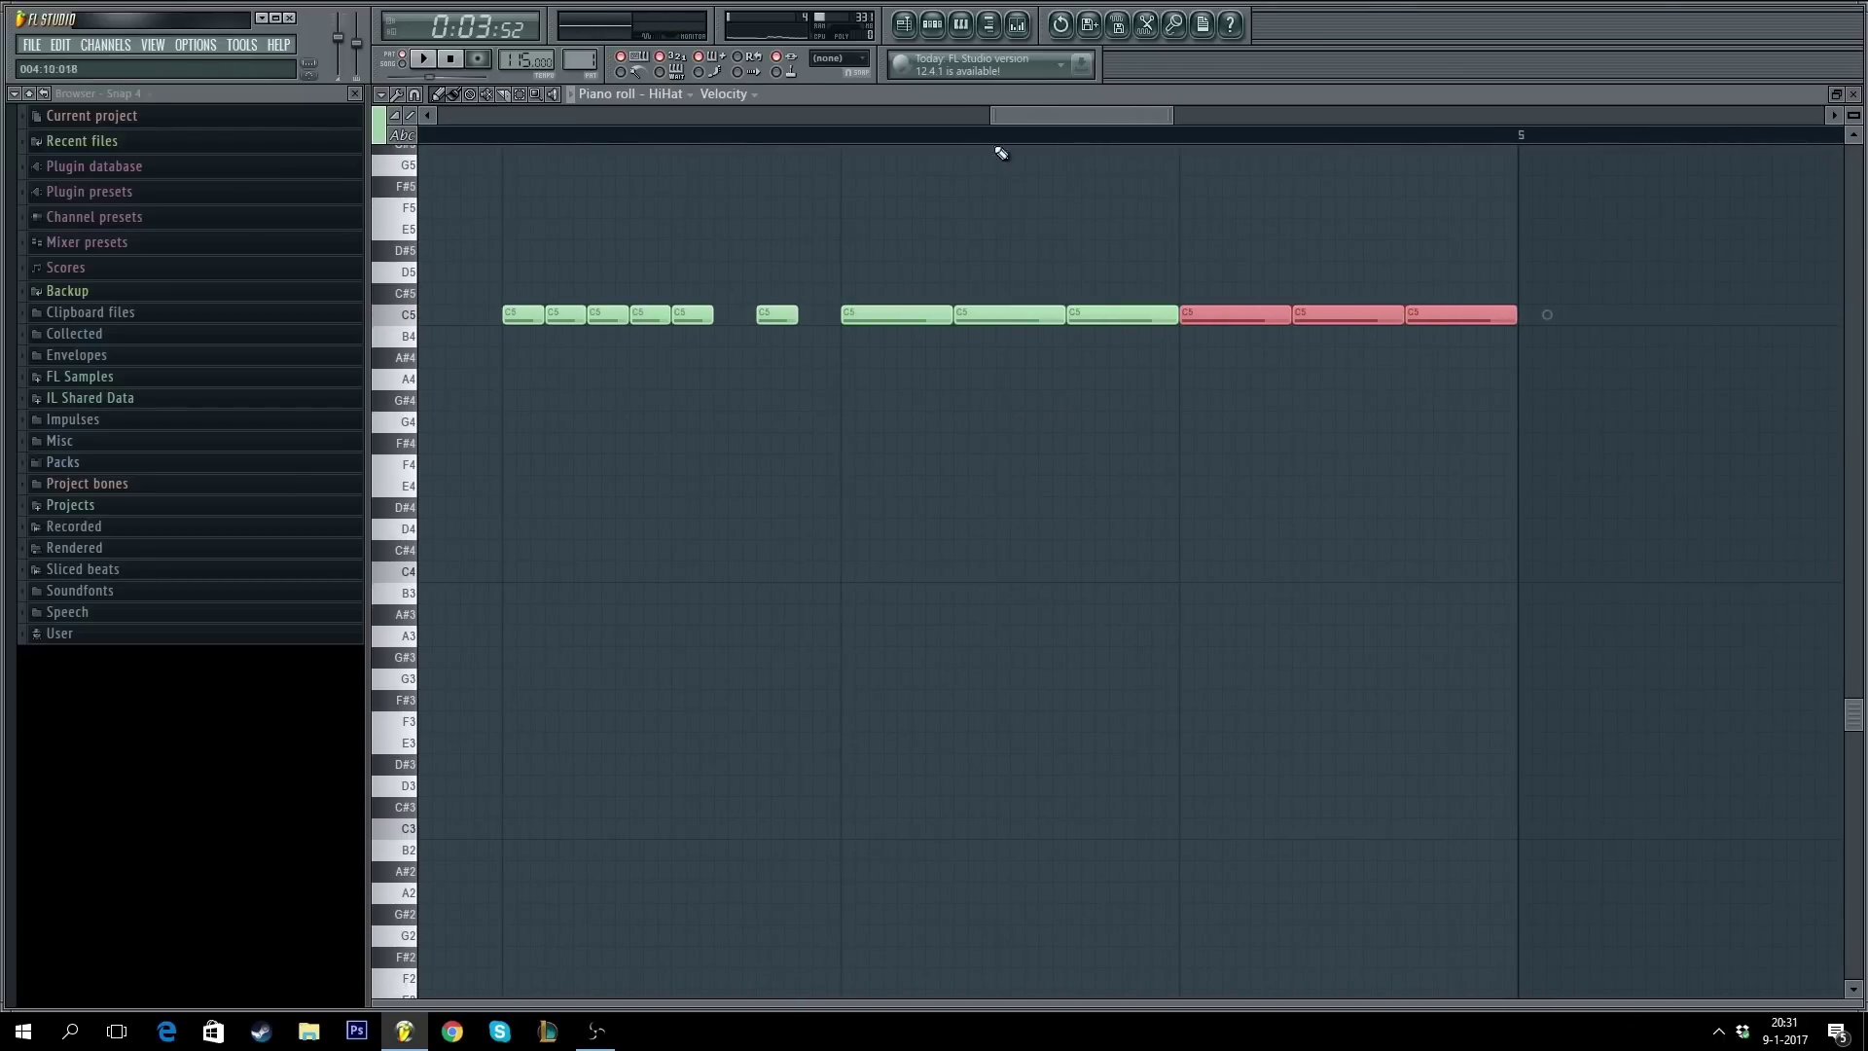
- Play the pattern through the start of bar 4 to check the new hi-hat ending, and stop playback
scroll(1176, 150, "down", 5)
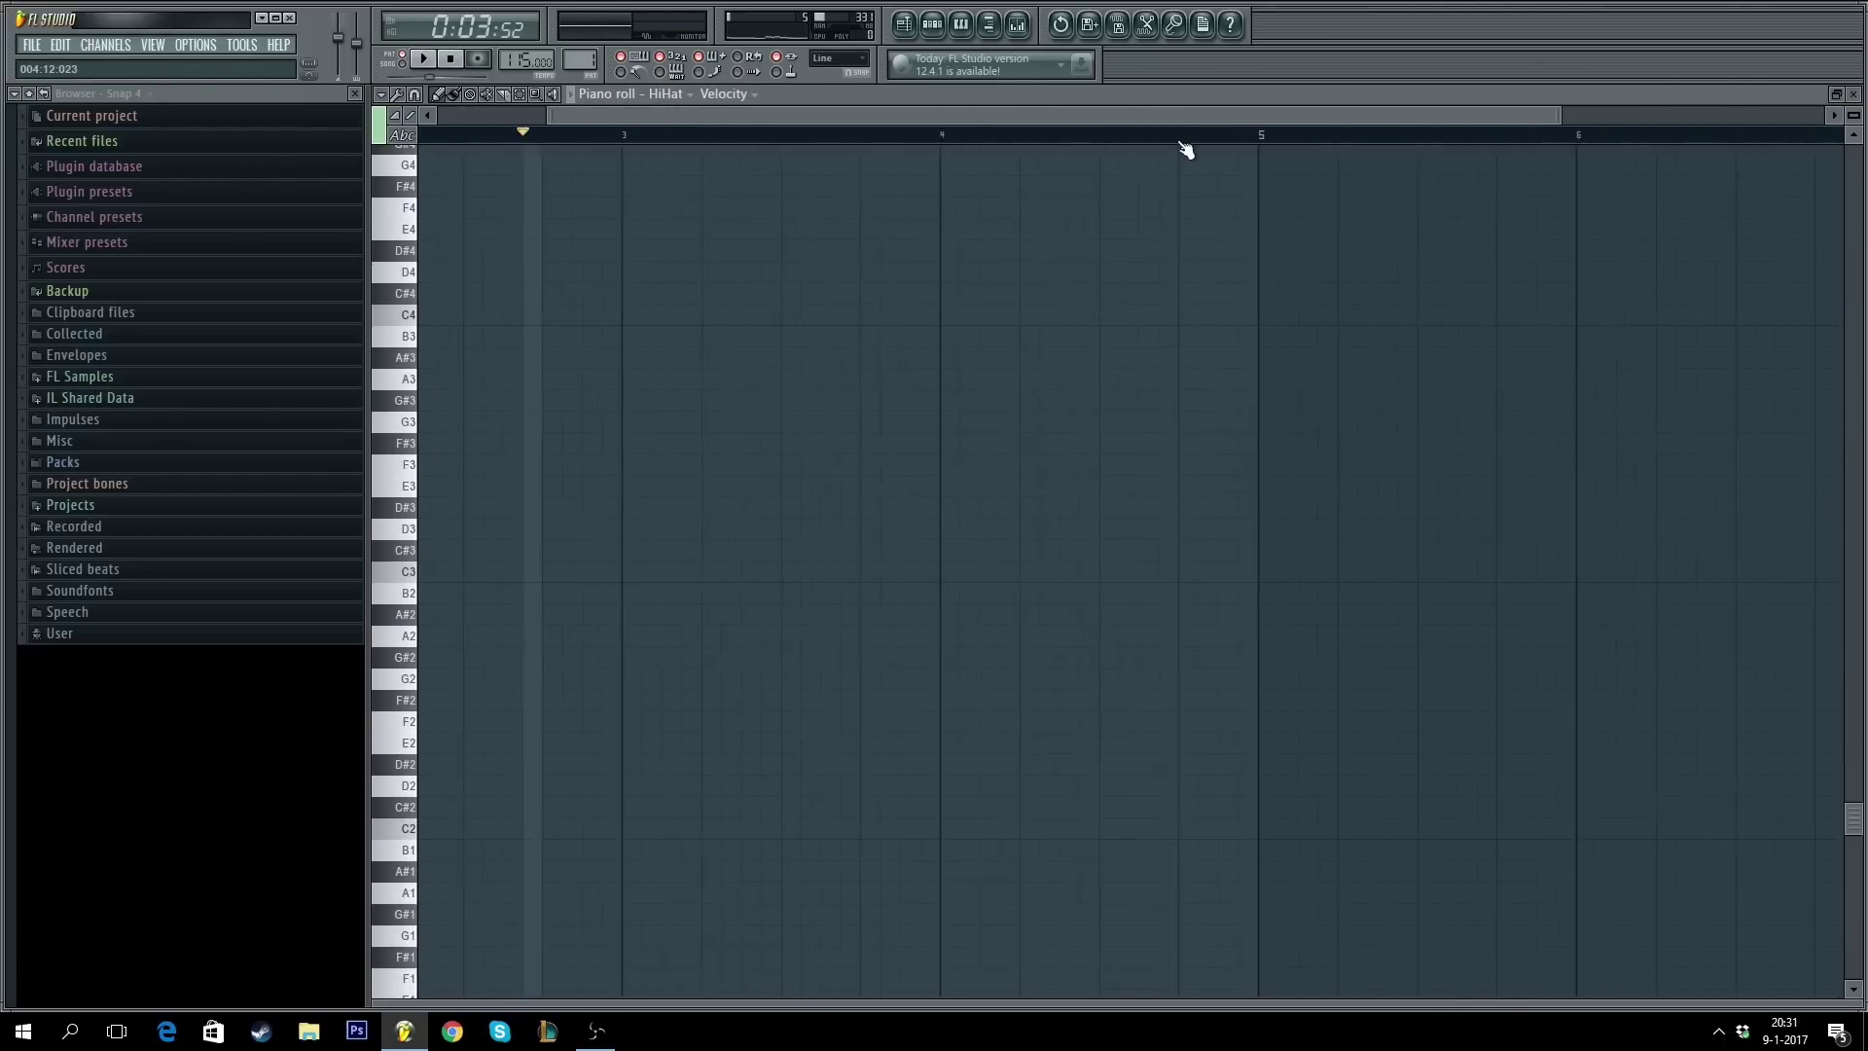
scroll(1172, 280, "up", 3)
left_click(1194, 262)
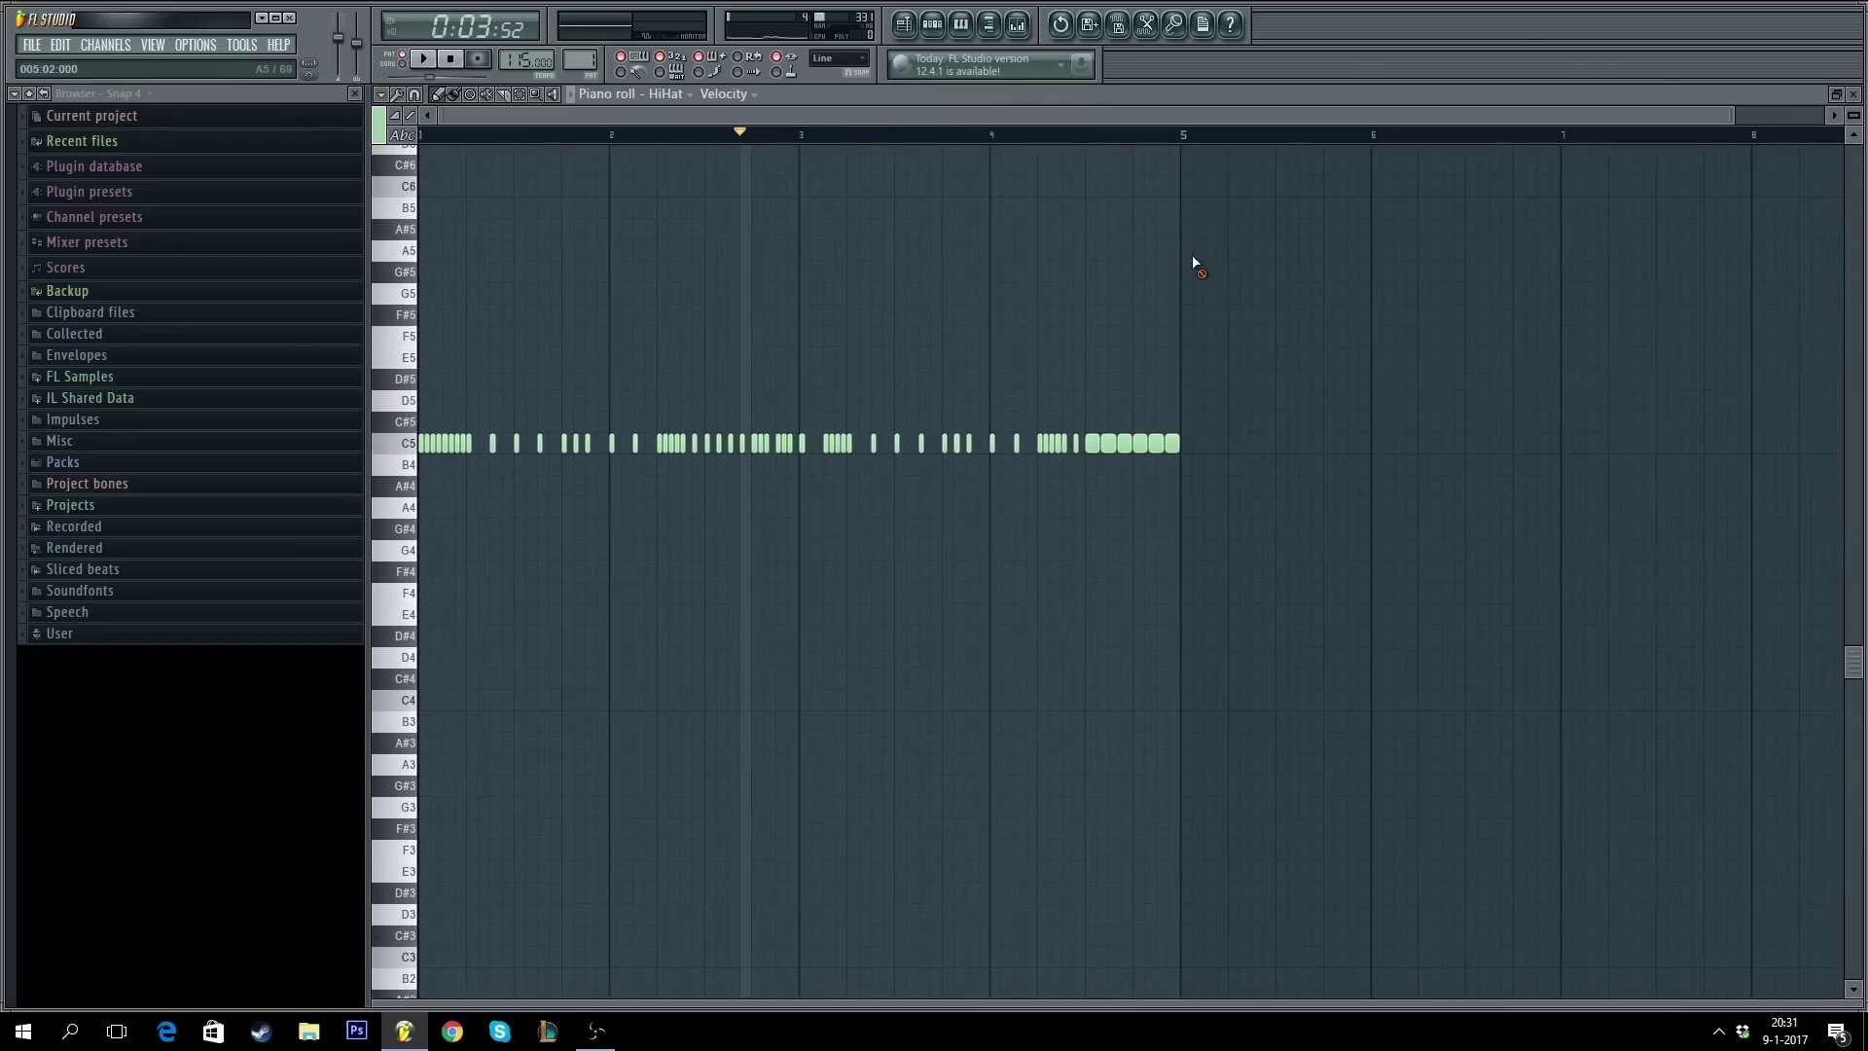
left_click(1025, 142)
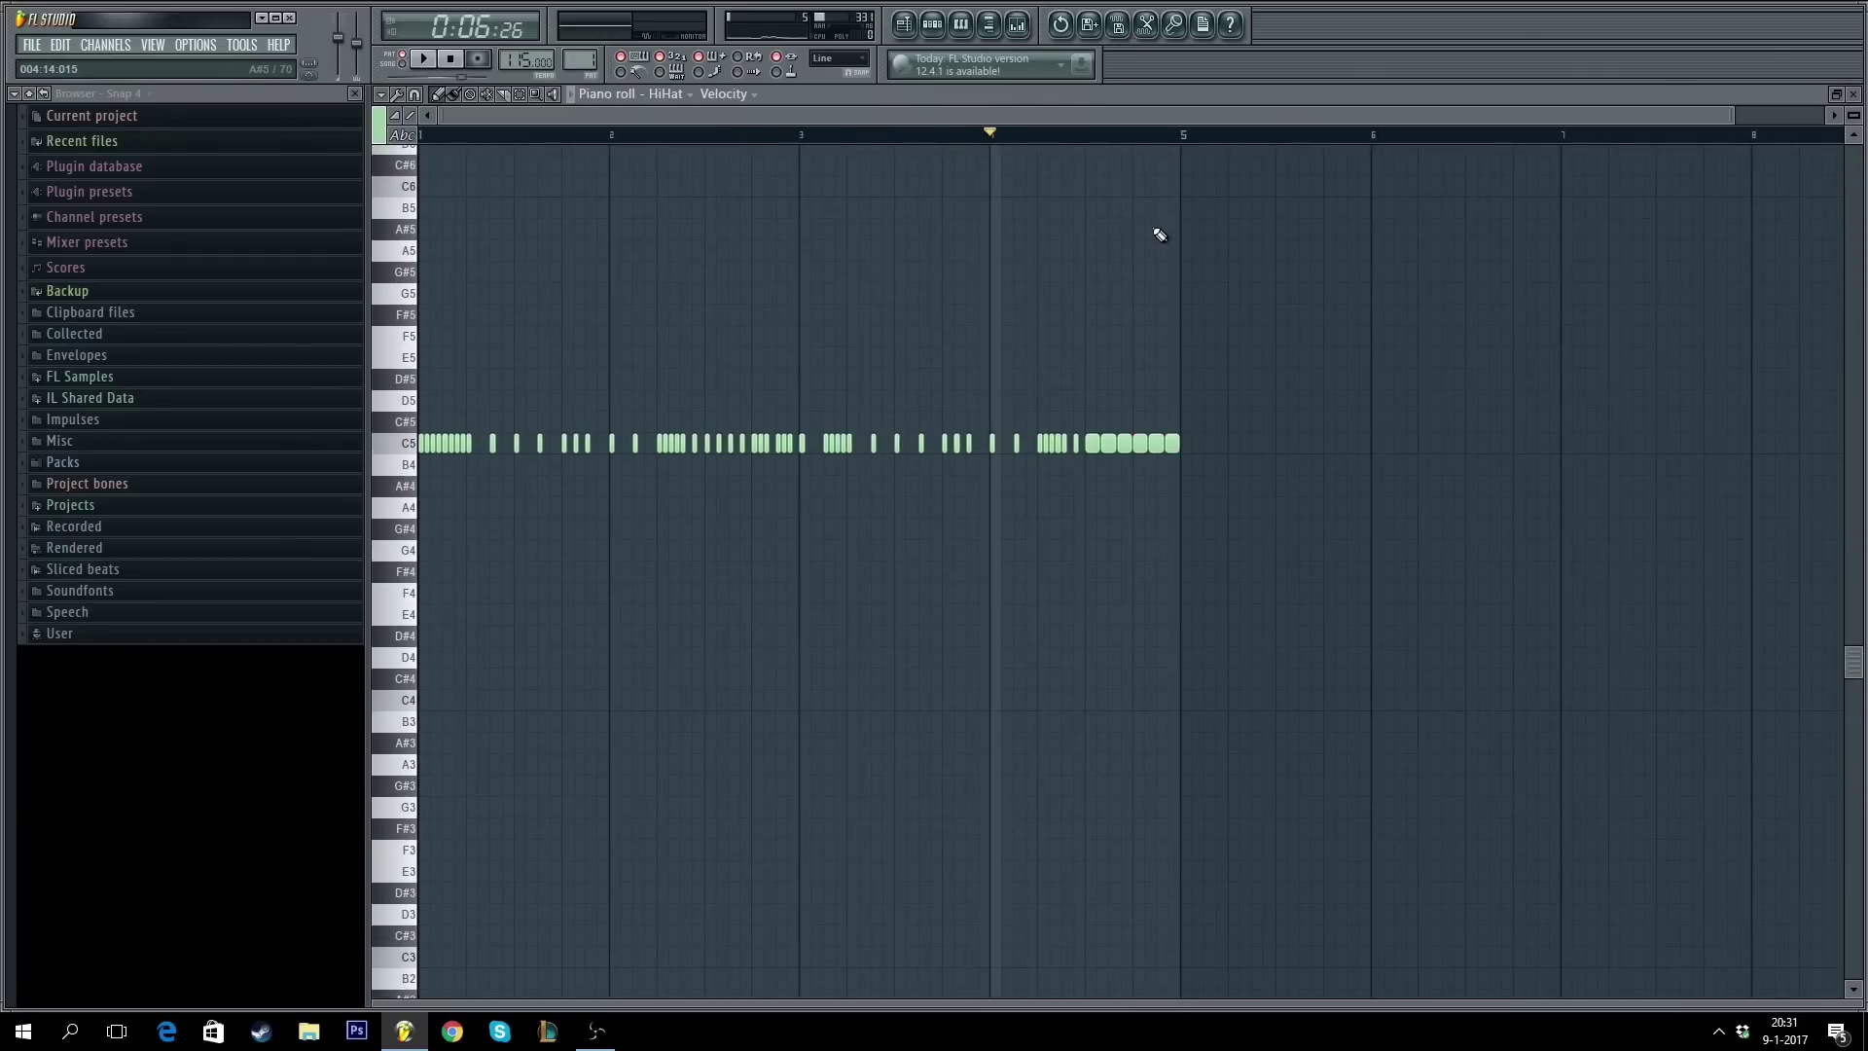
key("space")
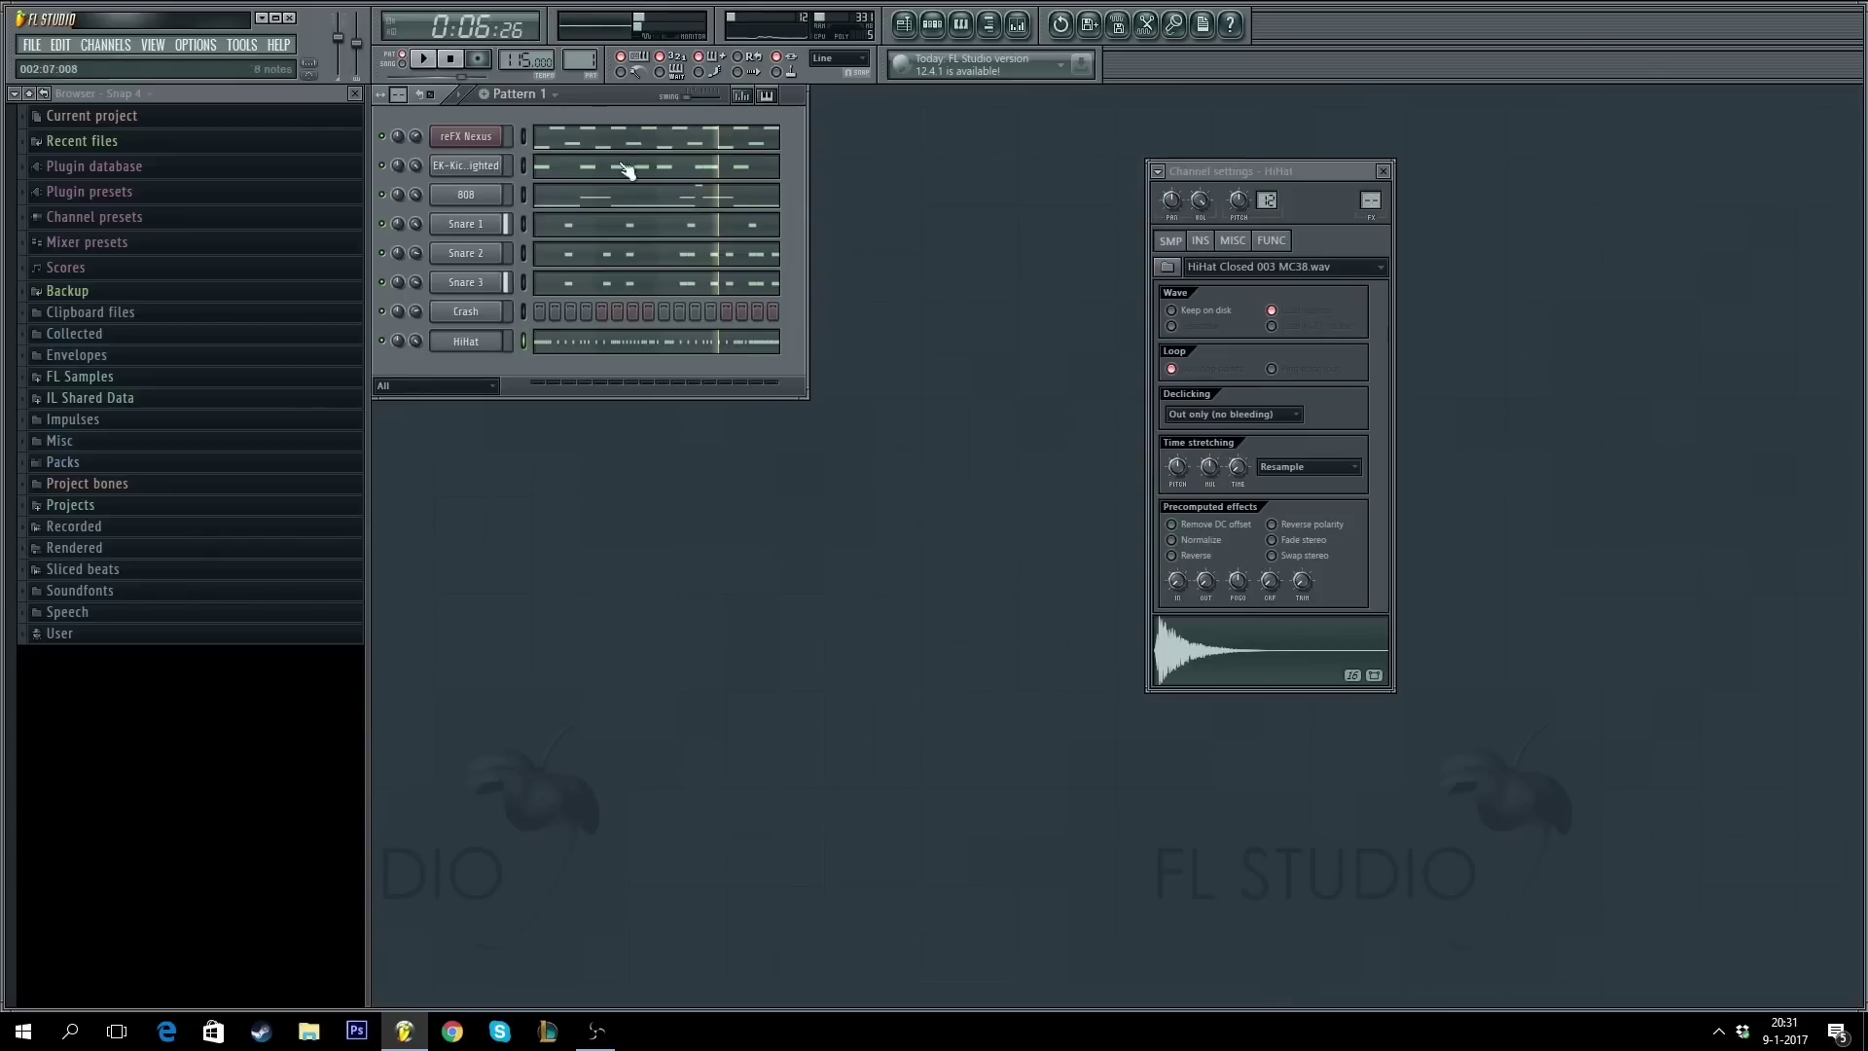
left_click(450, 59)
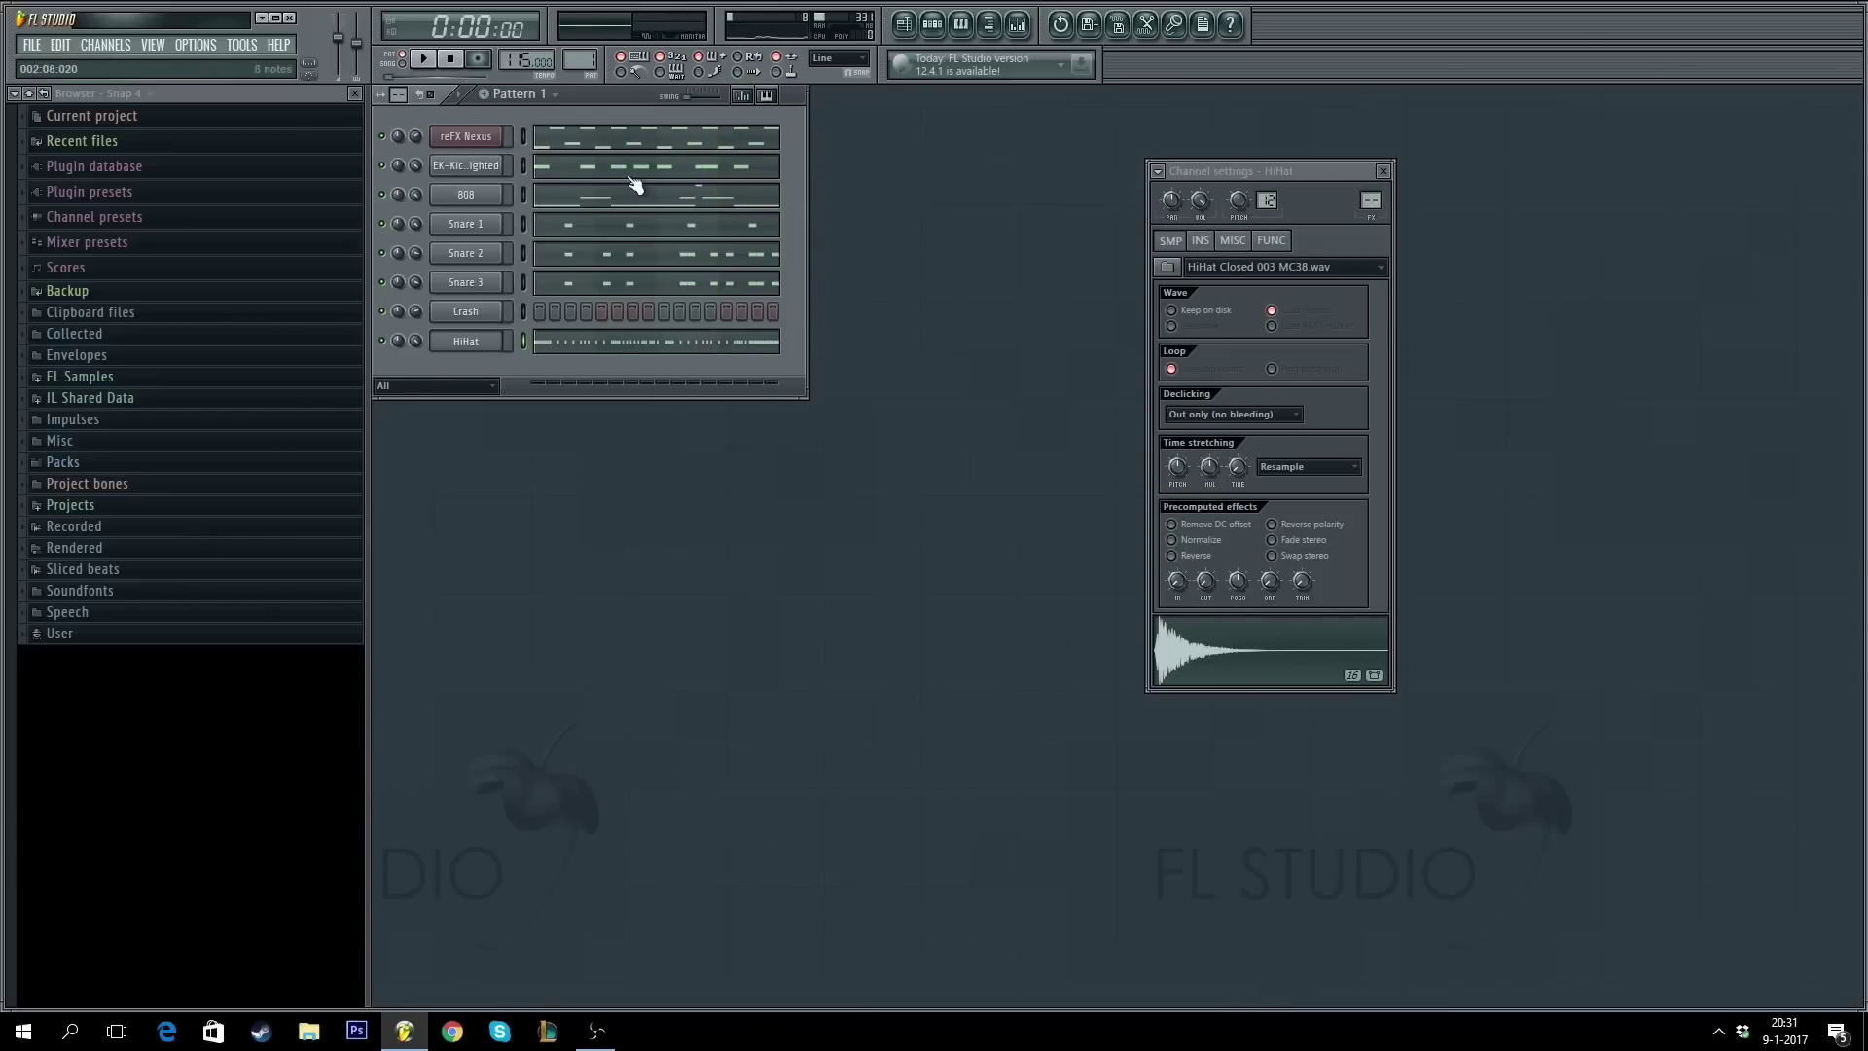
- Add a Crash hit on the first step of Pattern 1
left_click(503, 317)
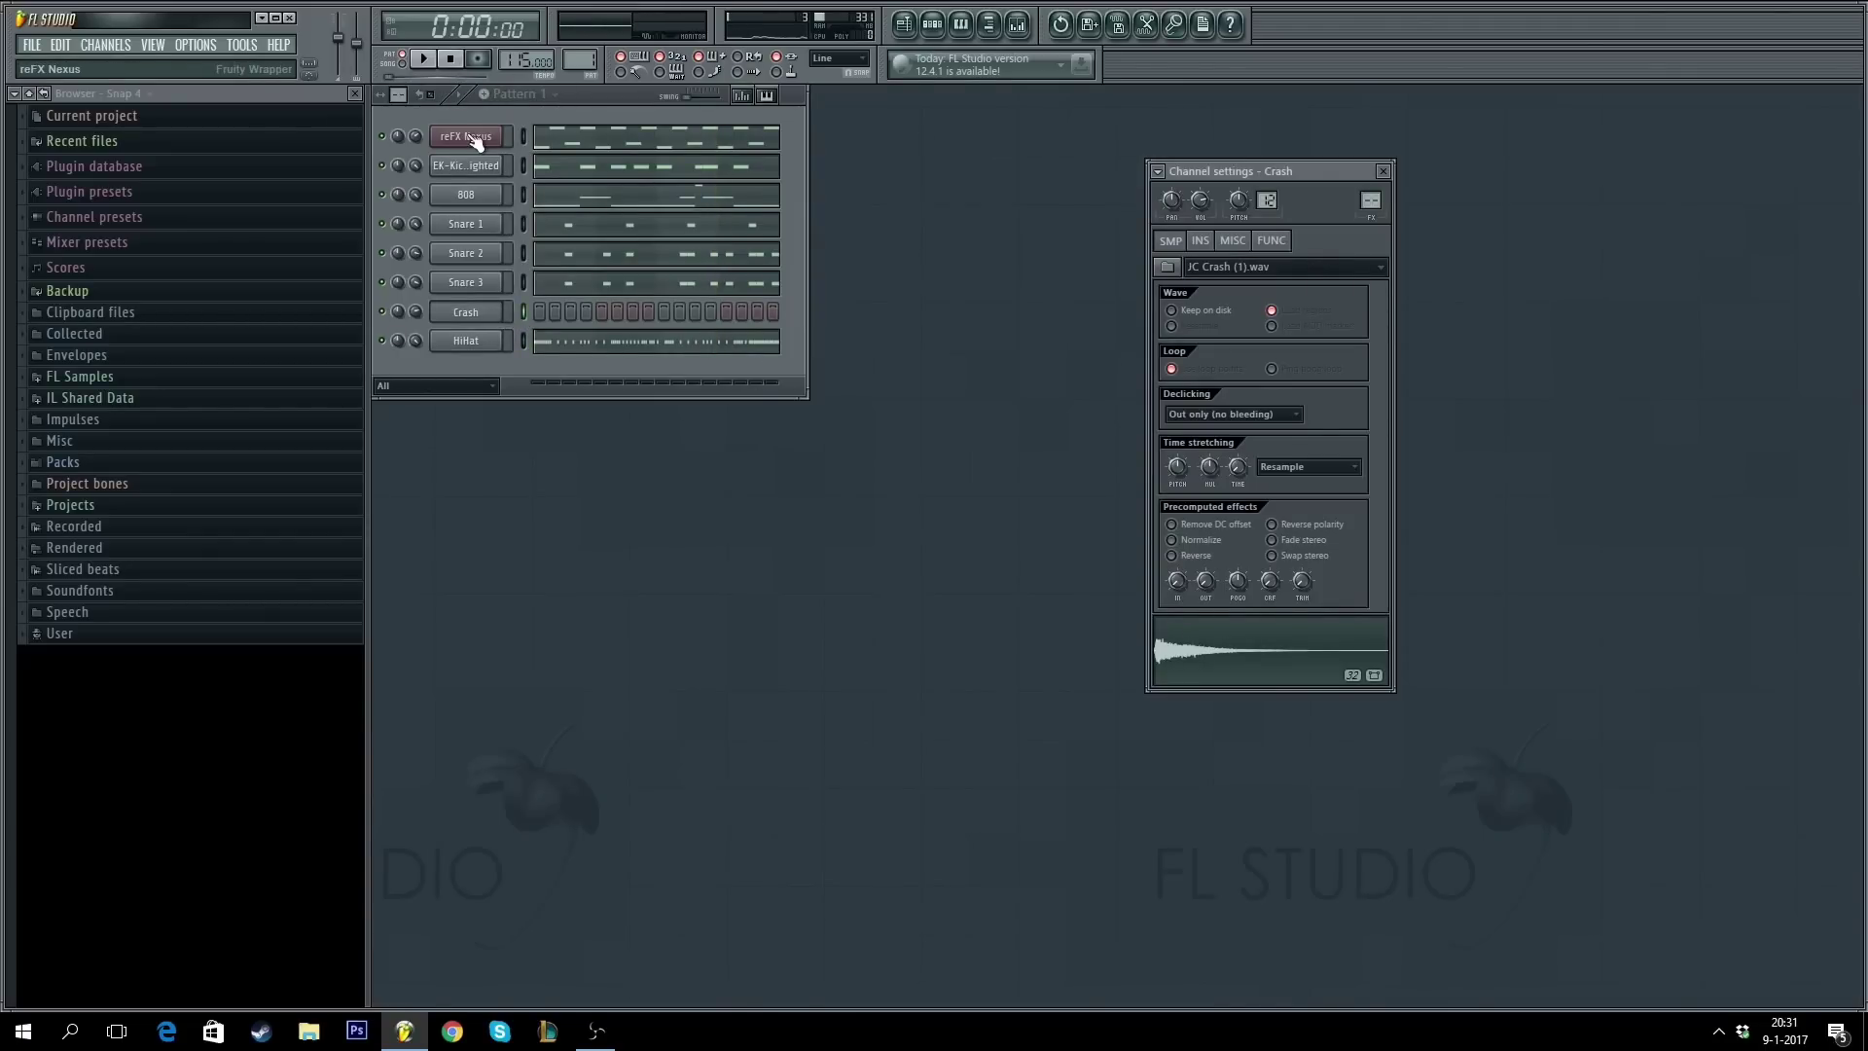
left_click(542, 311)
- Duplicate all reFX Nexus melody notes one octave lower, onto F5, F#5 and A#5
left_click(487, 137)
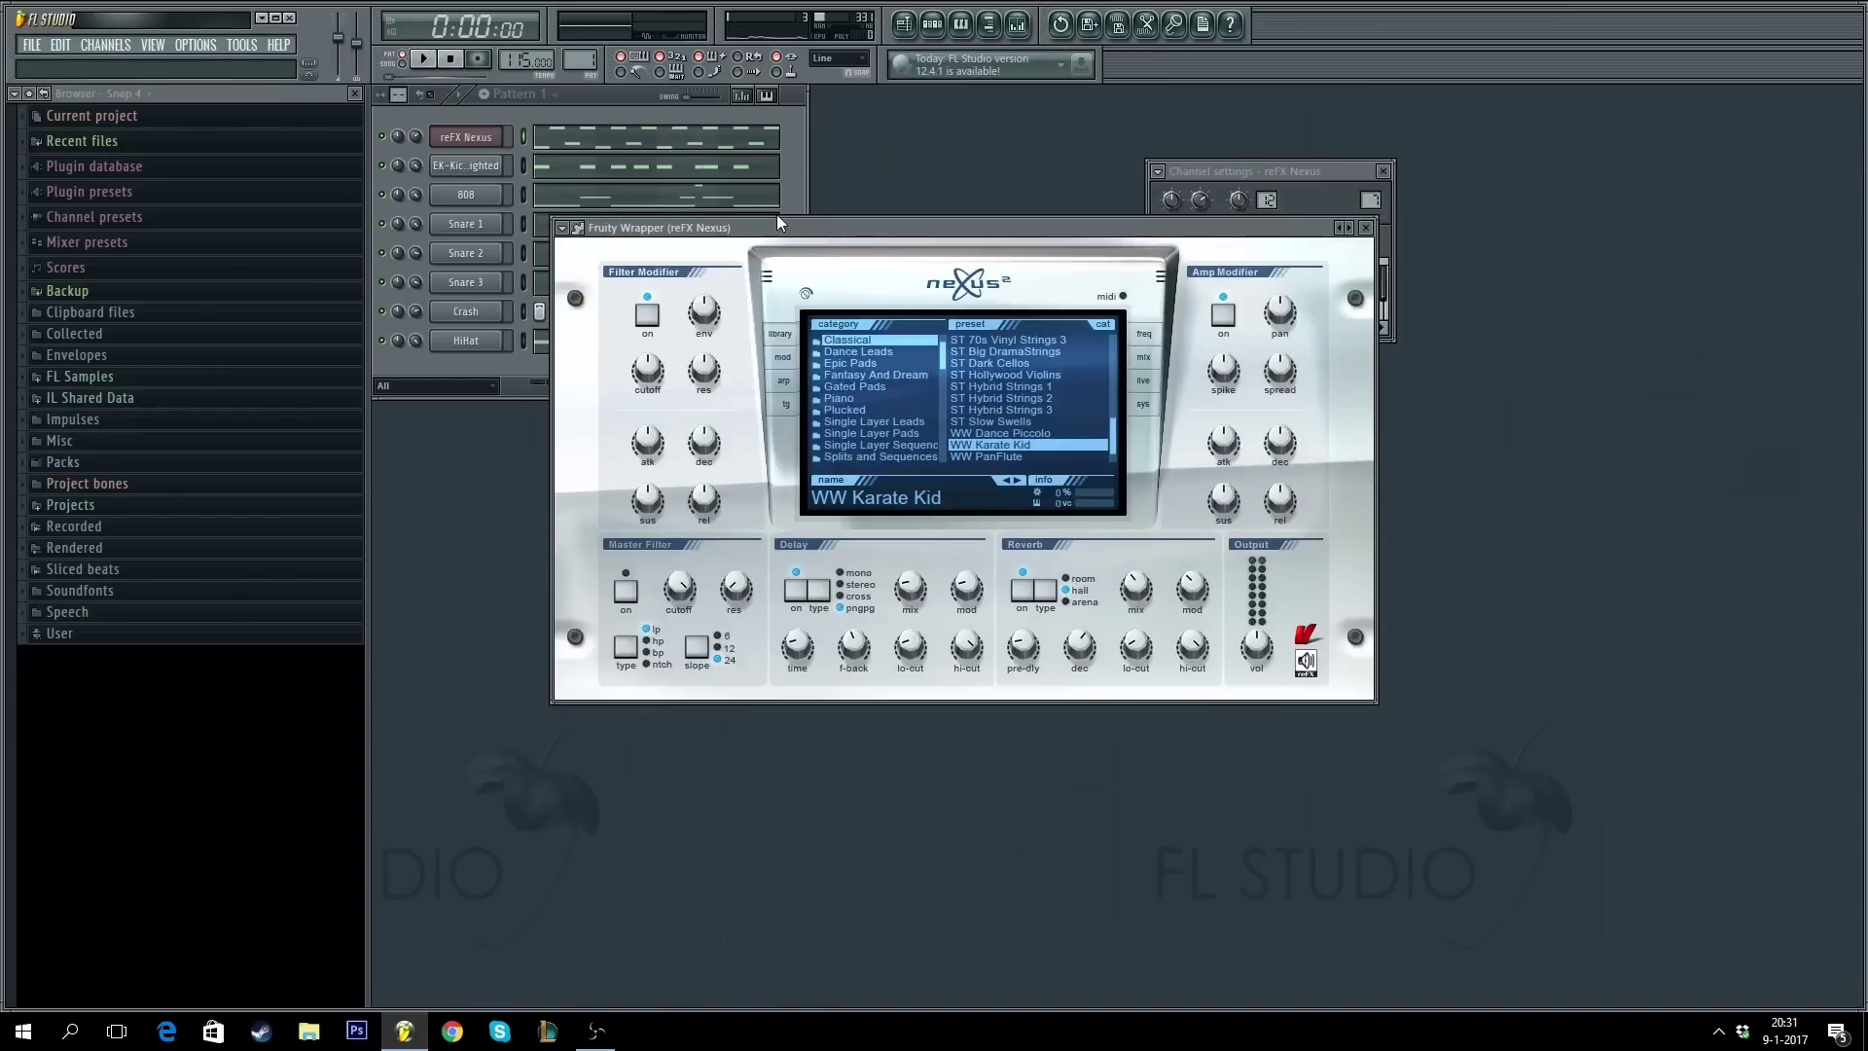
left_click(1015, 26)
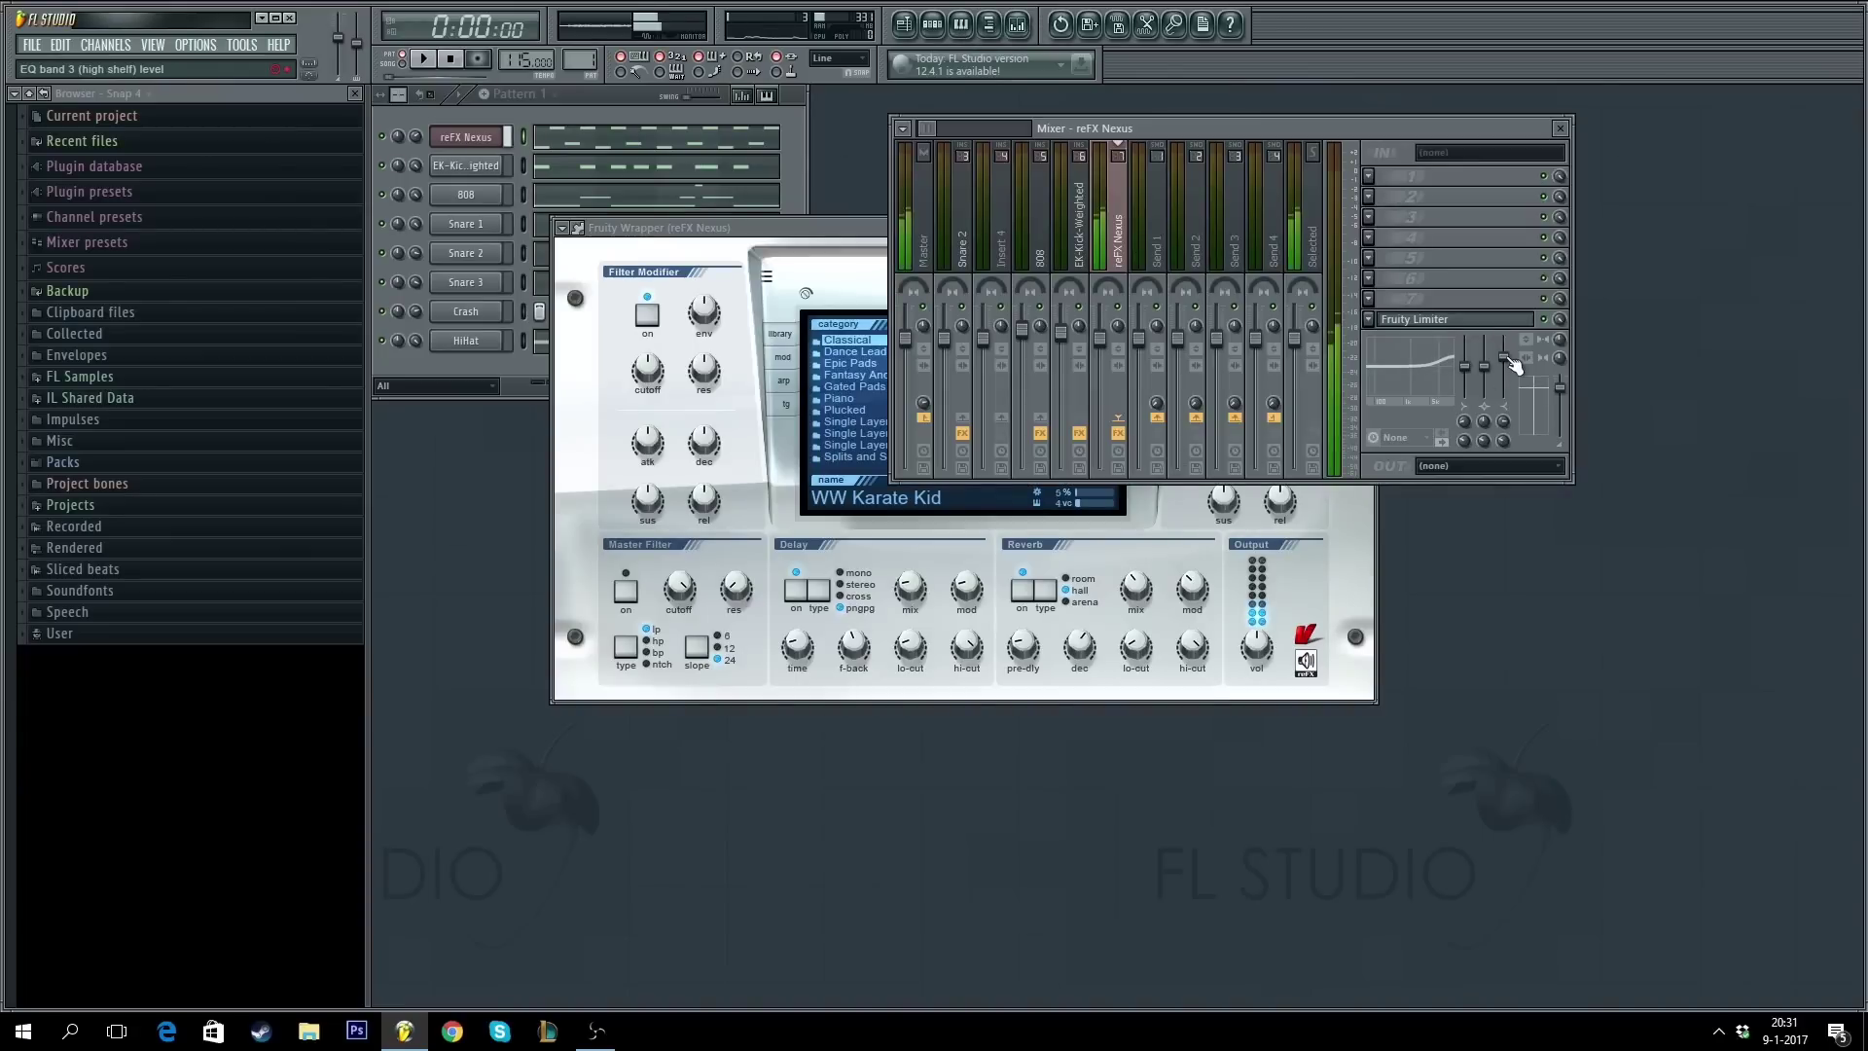
left_click(629, 139)
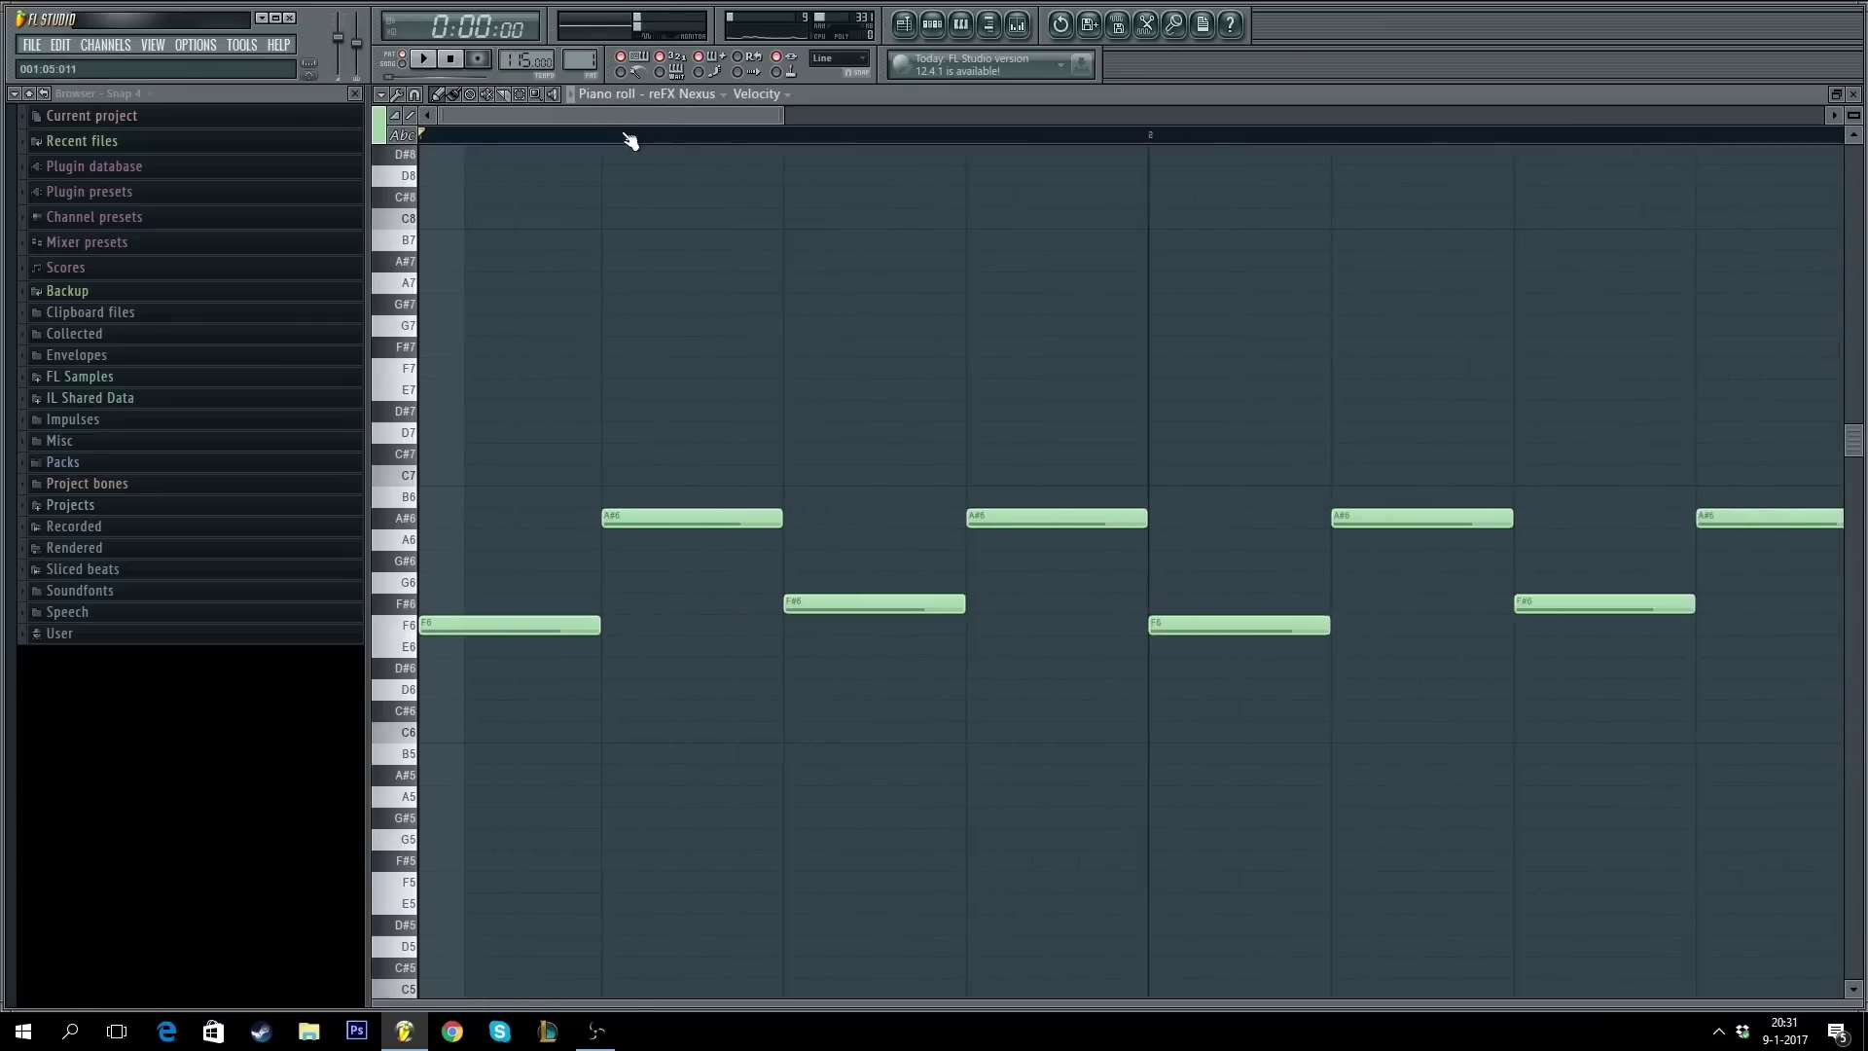
key("ctrl+a")
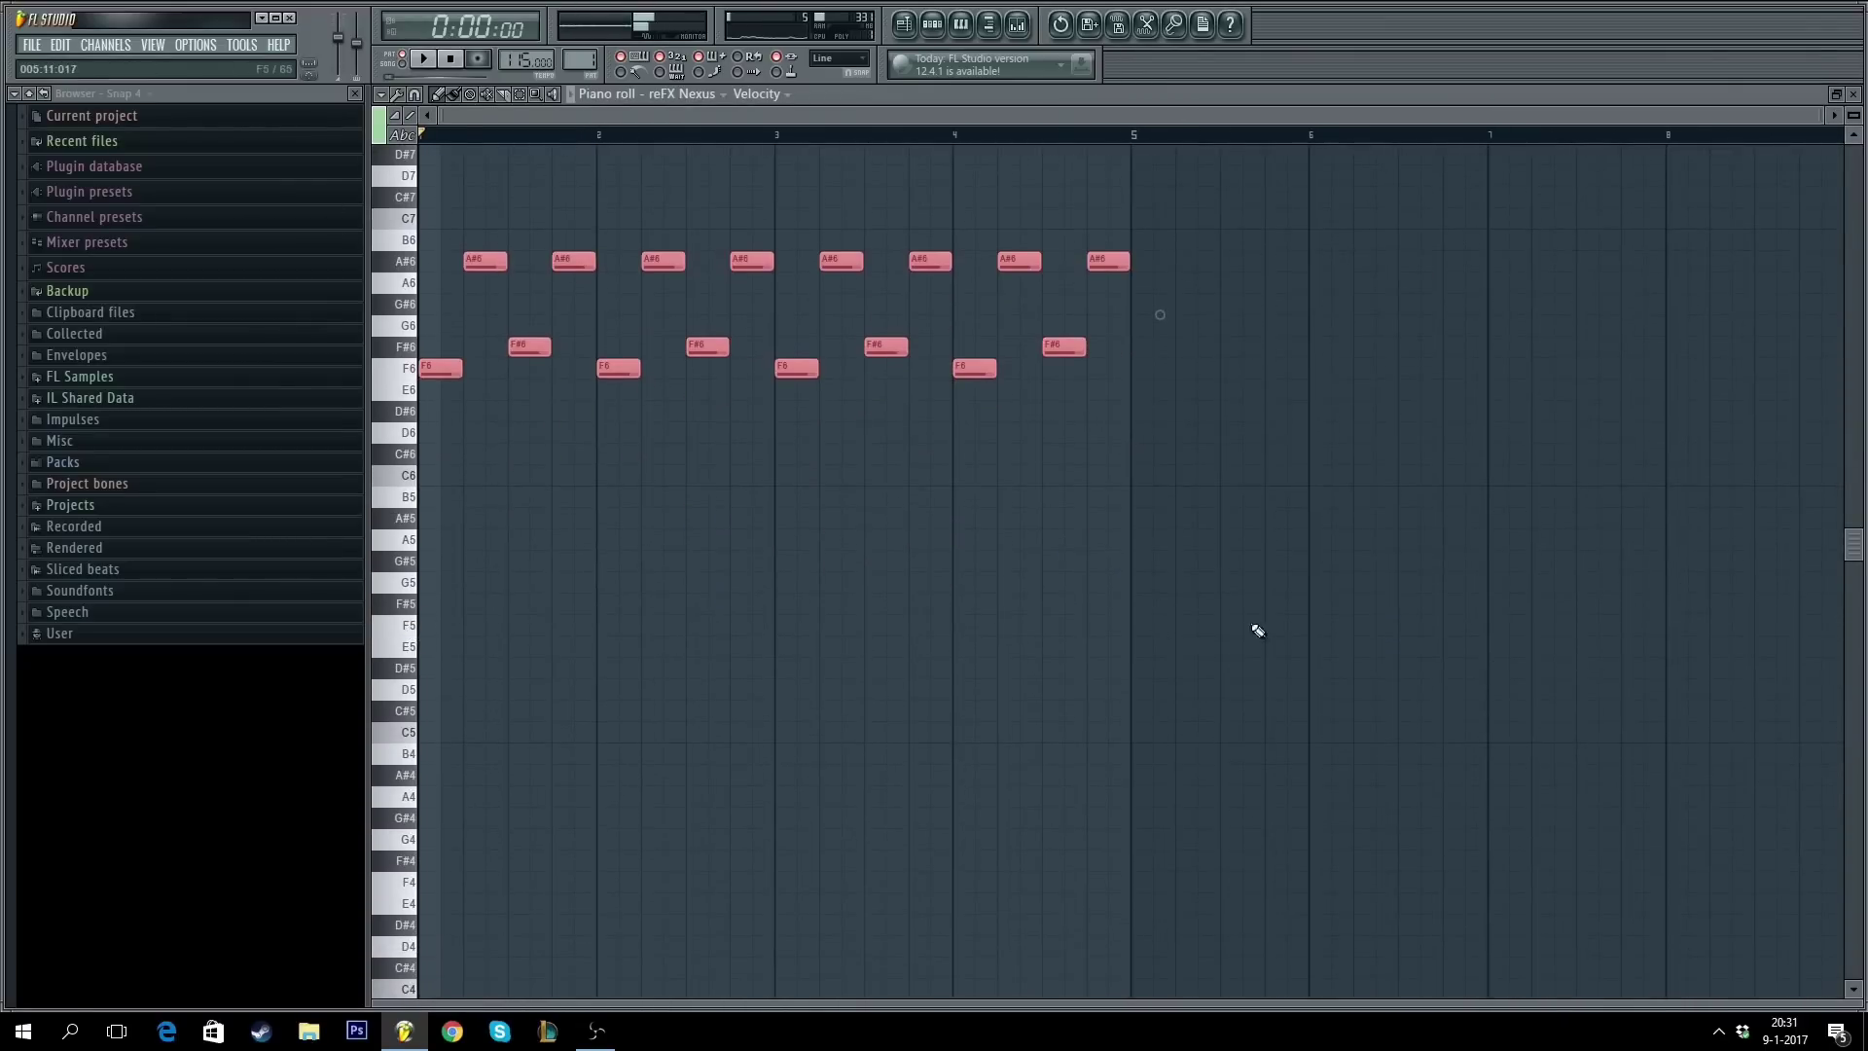
left_click_drag(419, 375, 421, 625)
scroll(423, 400, "up", 5)
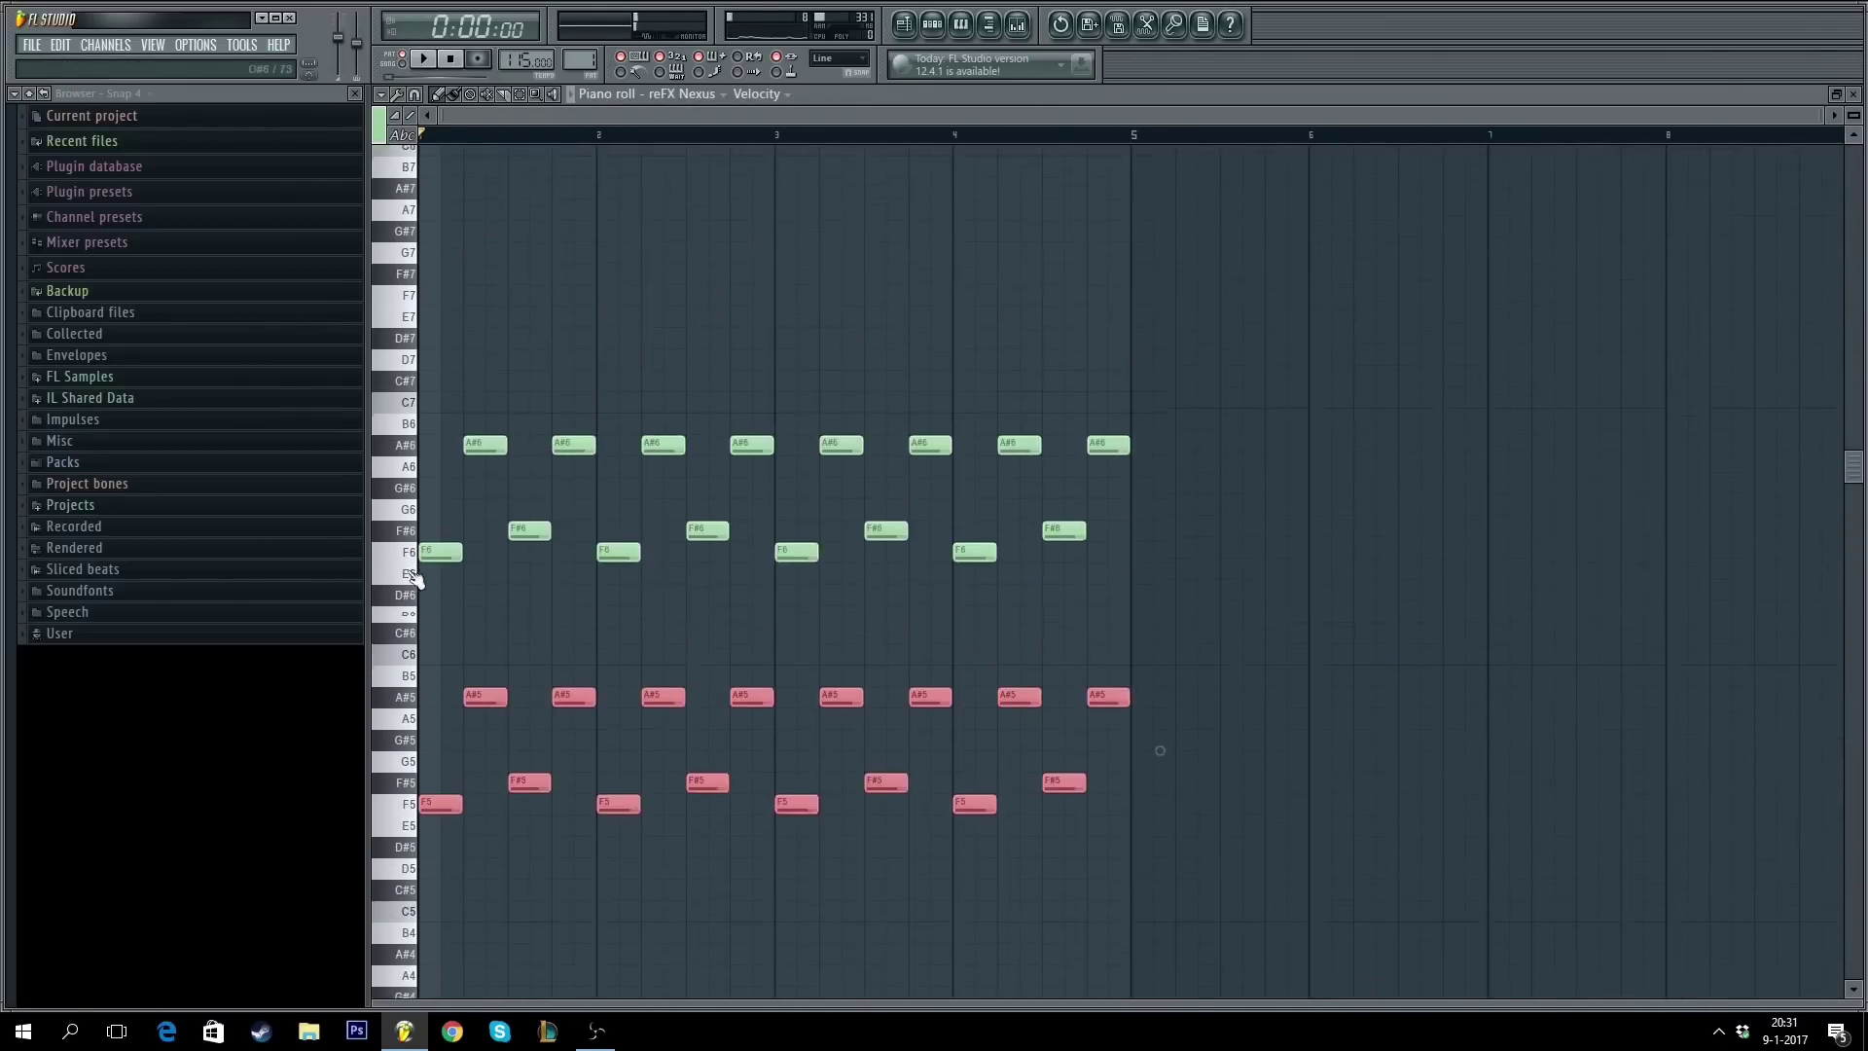
- Select the upper-octave melody notes for copying and clone the reFX Nexus channel
left_click_drag(1177, 700, 243, 398)
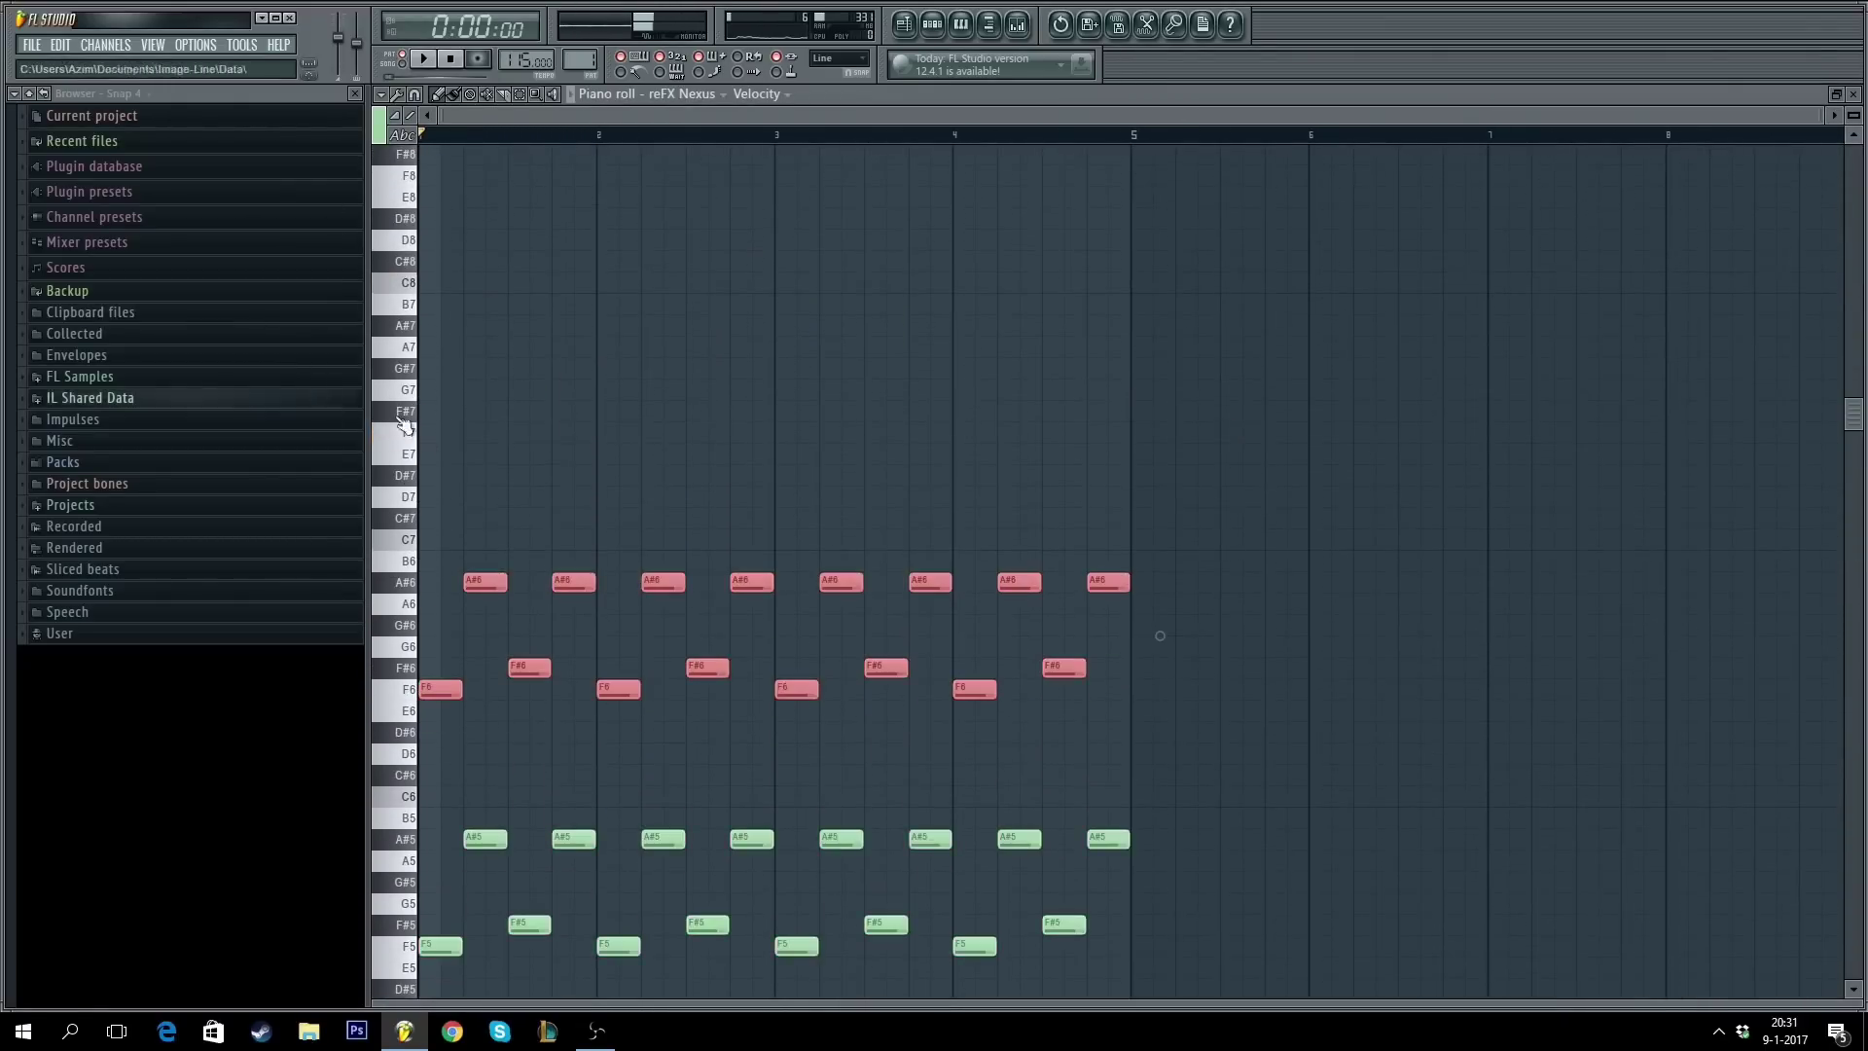
key("F7")
right_click(481, 134)
left_click(529, 370)
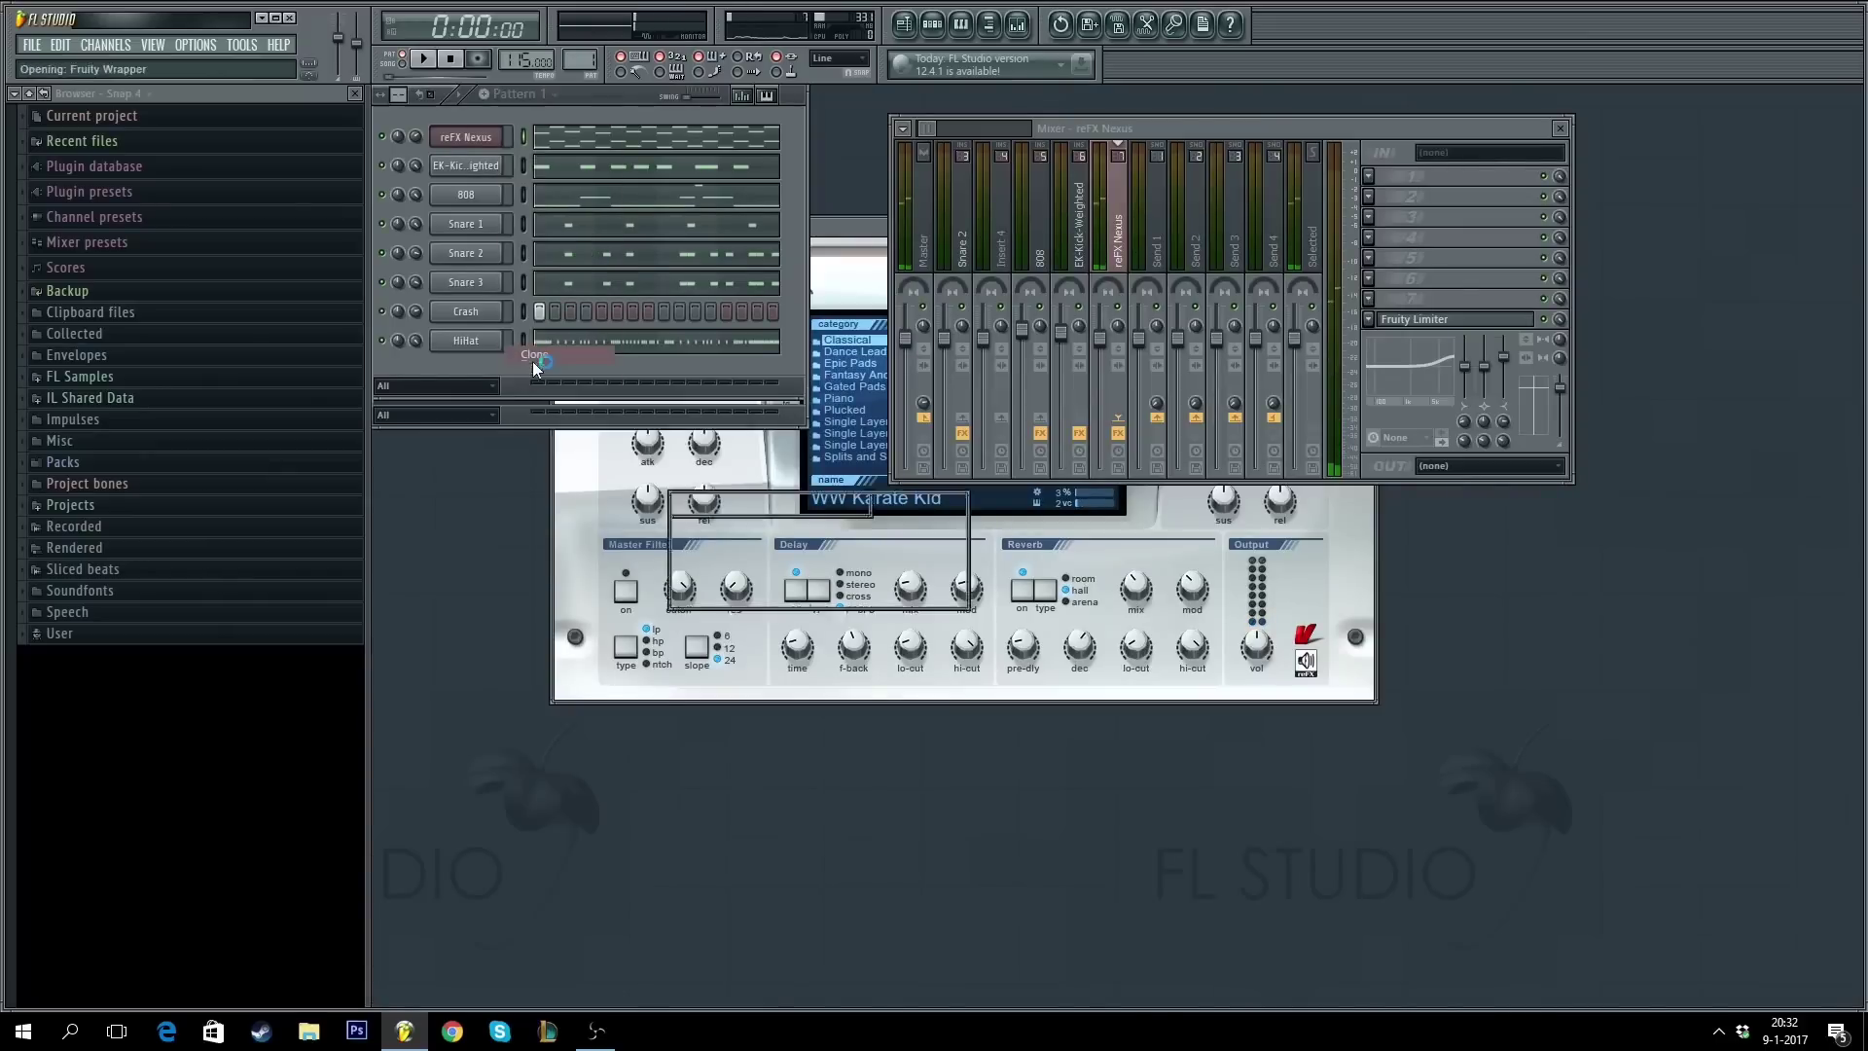
- Paste the upper-octave F6, F#6 and A#6 melody notes into the reFX Nexus #2 piano roll and return to the channel list
left_click(961, 24)
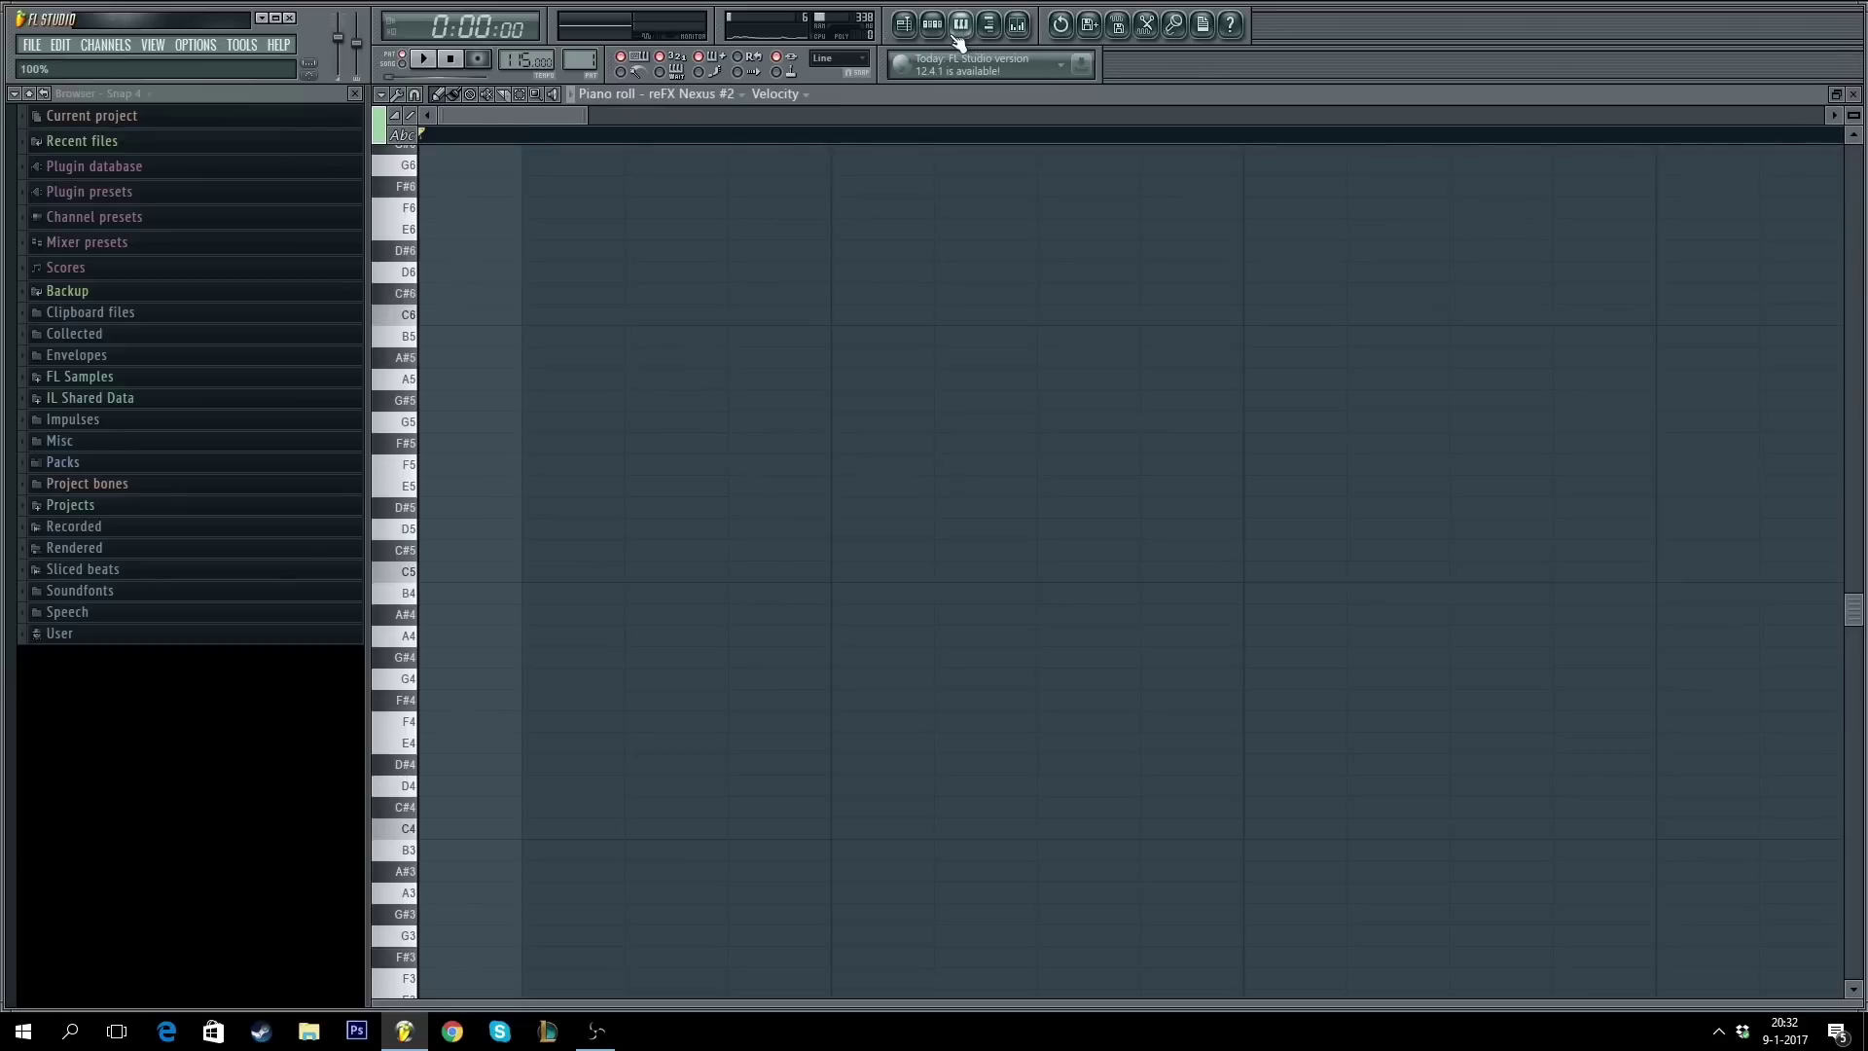
key("ctrl+v")
scroll(646, 137, "down", 6)
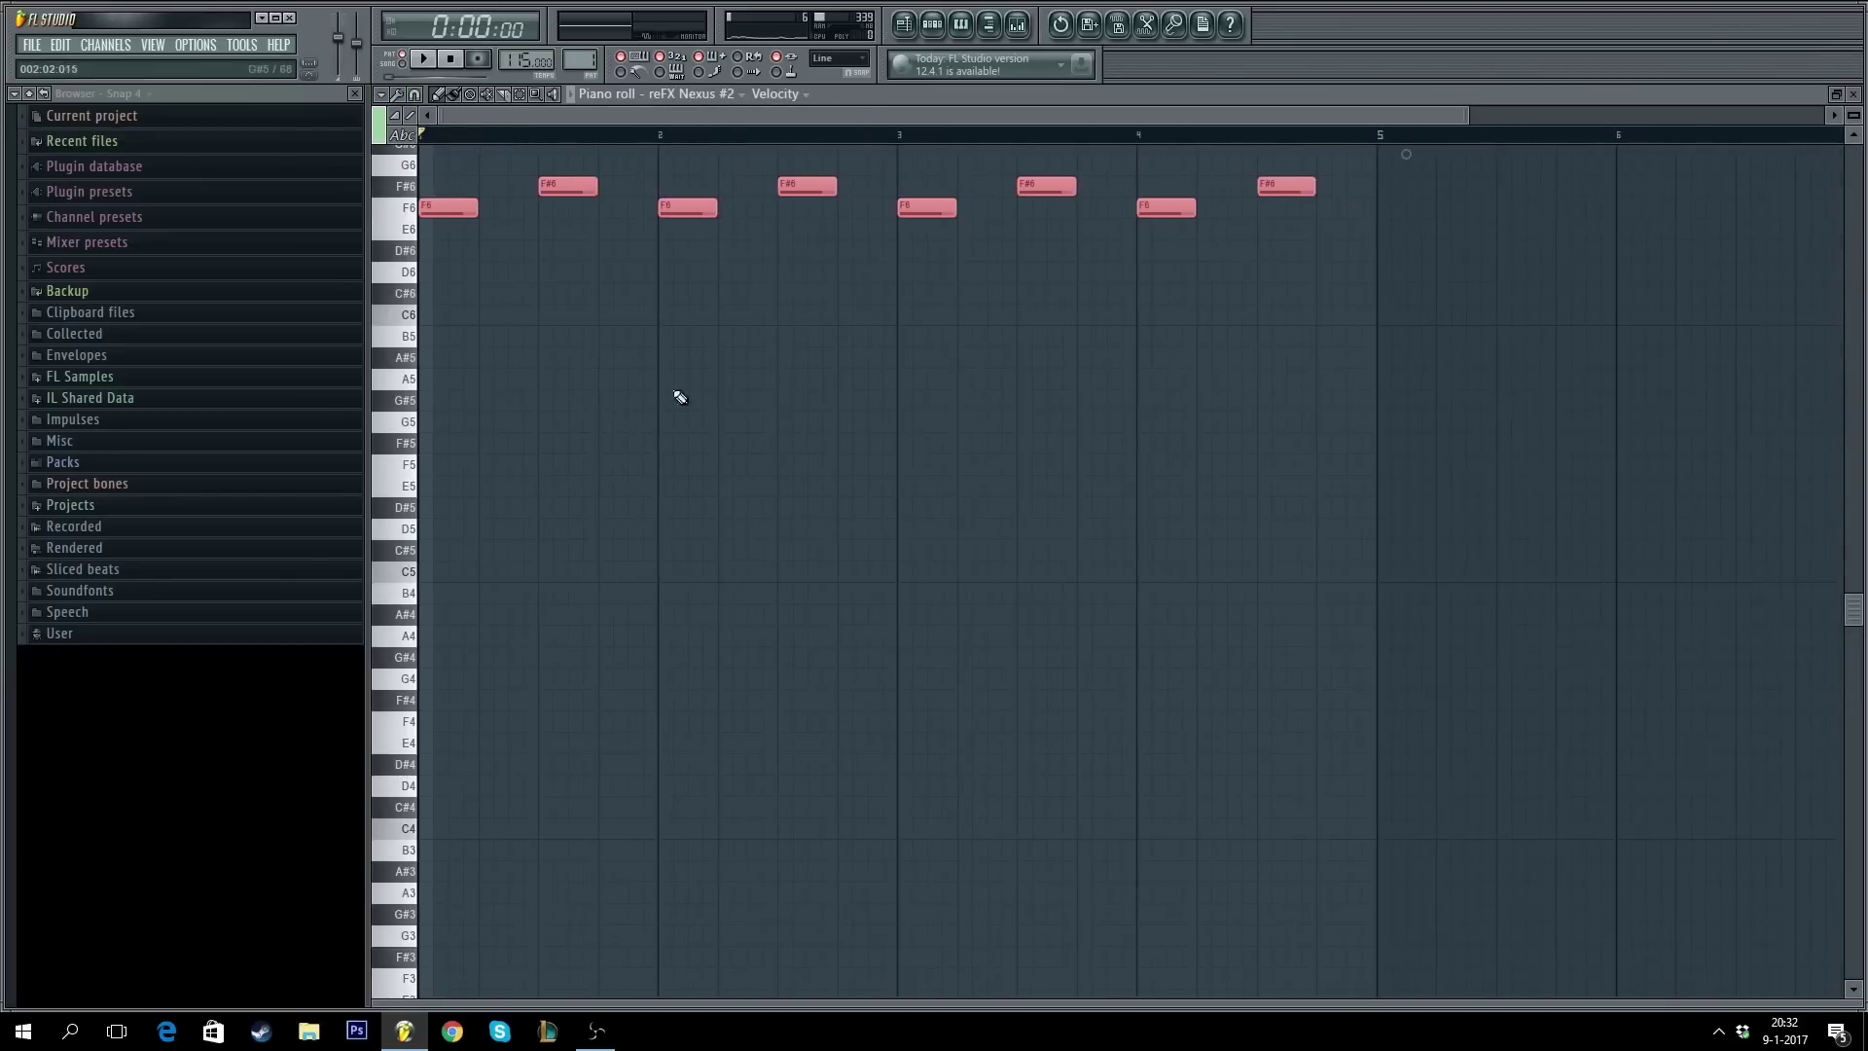
scroll(680, 396, "up", 3)
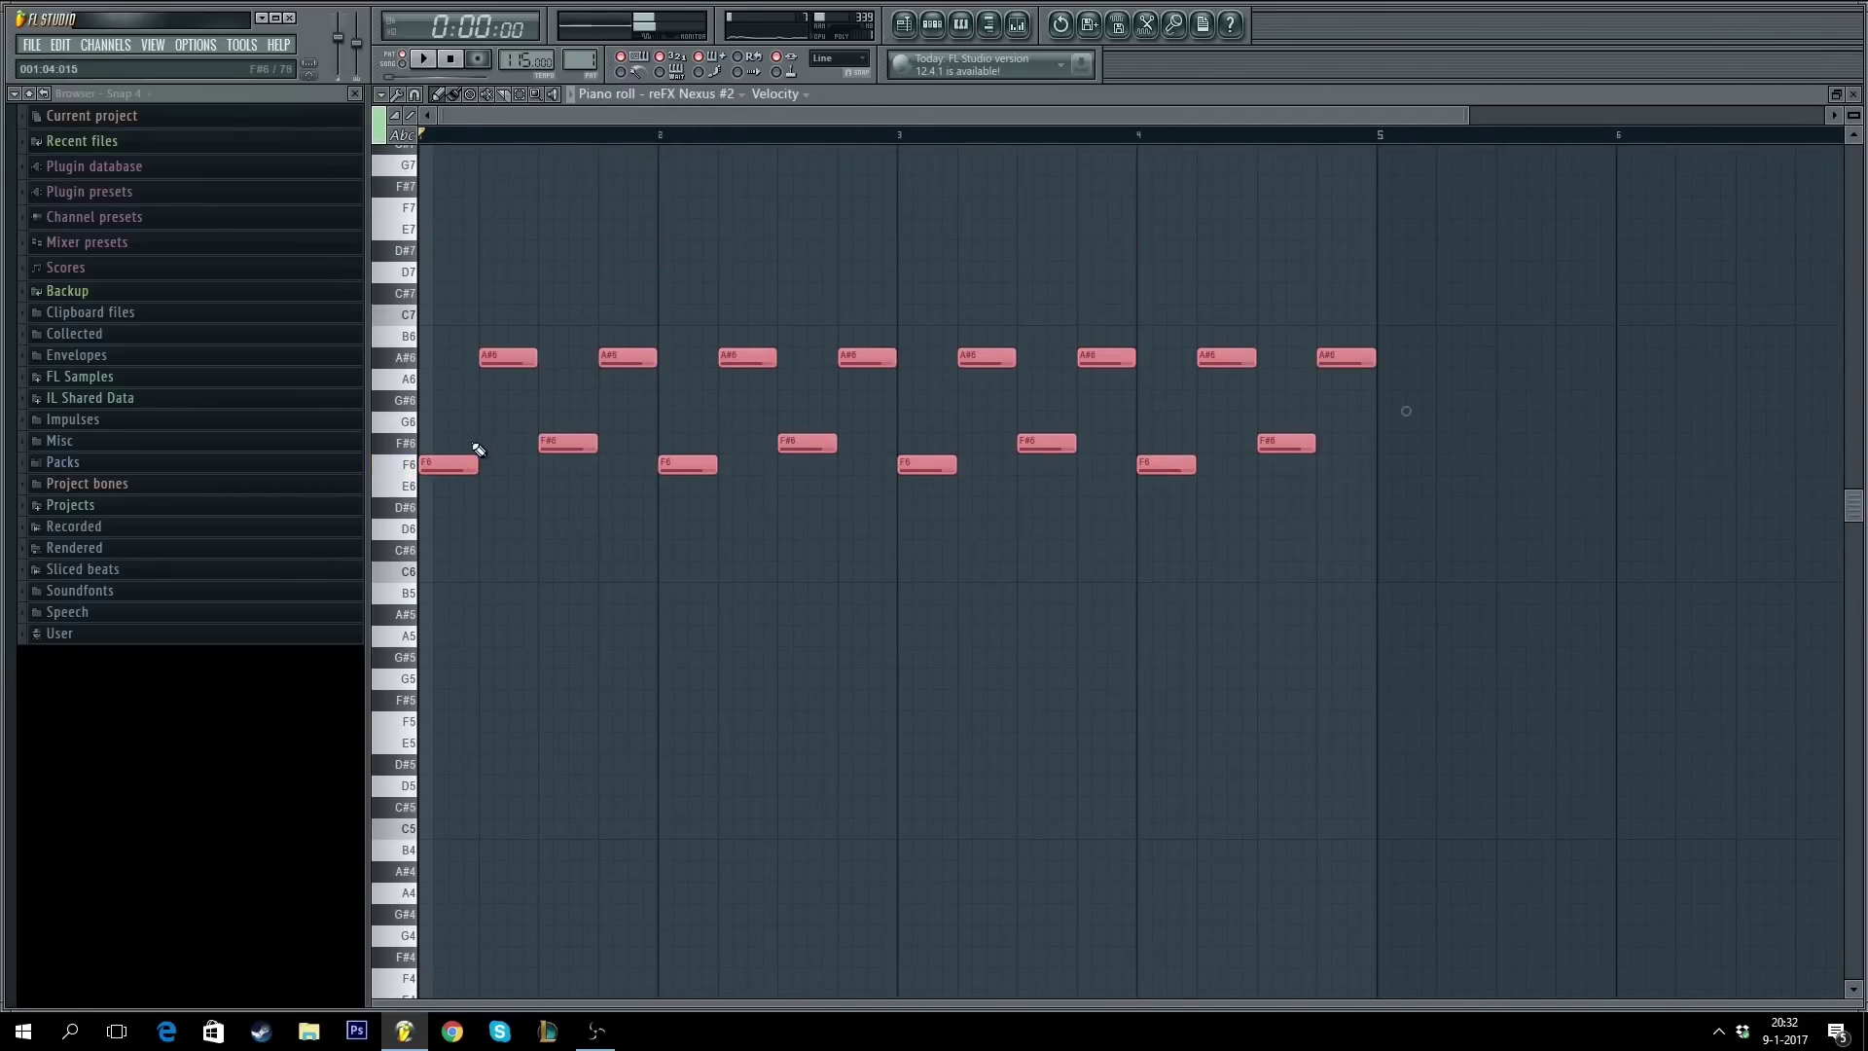
key("ctrl+z")
key("ctrl+z")
key("F7")
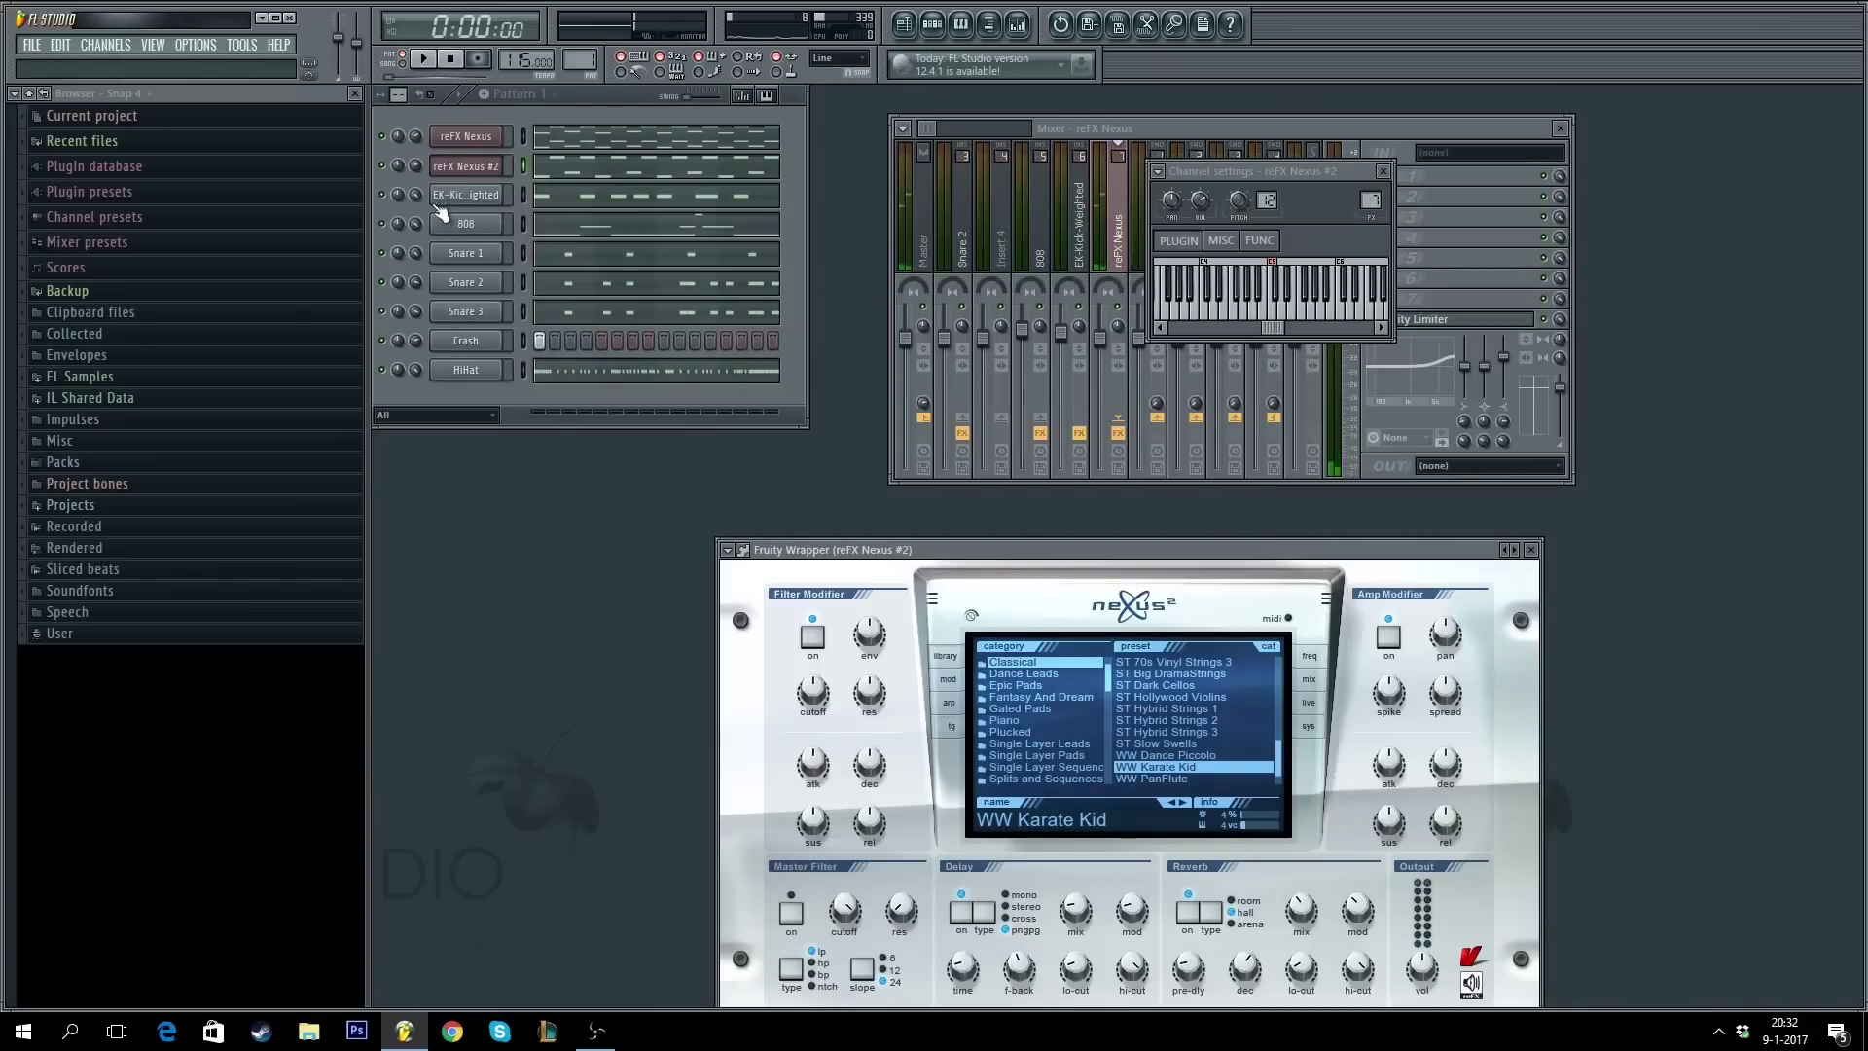
- Lower the reFX Nexus #2 channel volume to 38% and raise it slightly while the pattern plays
left_click_drag(417, 162, 417, 184)
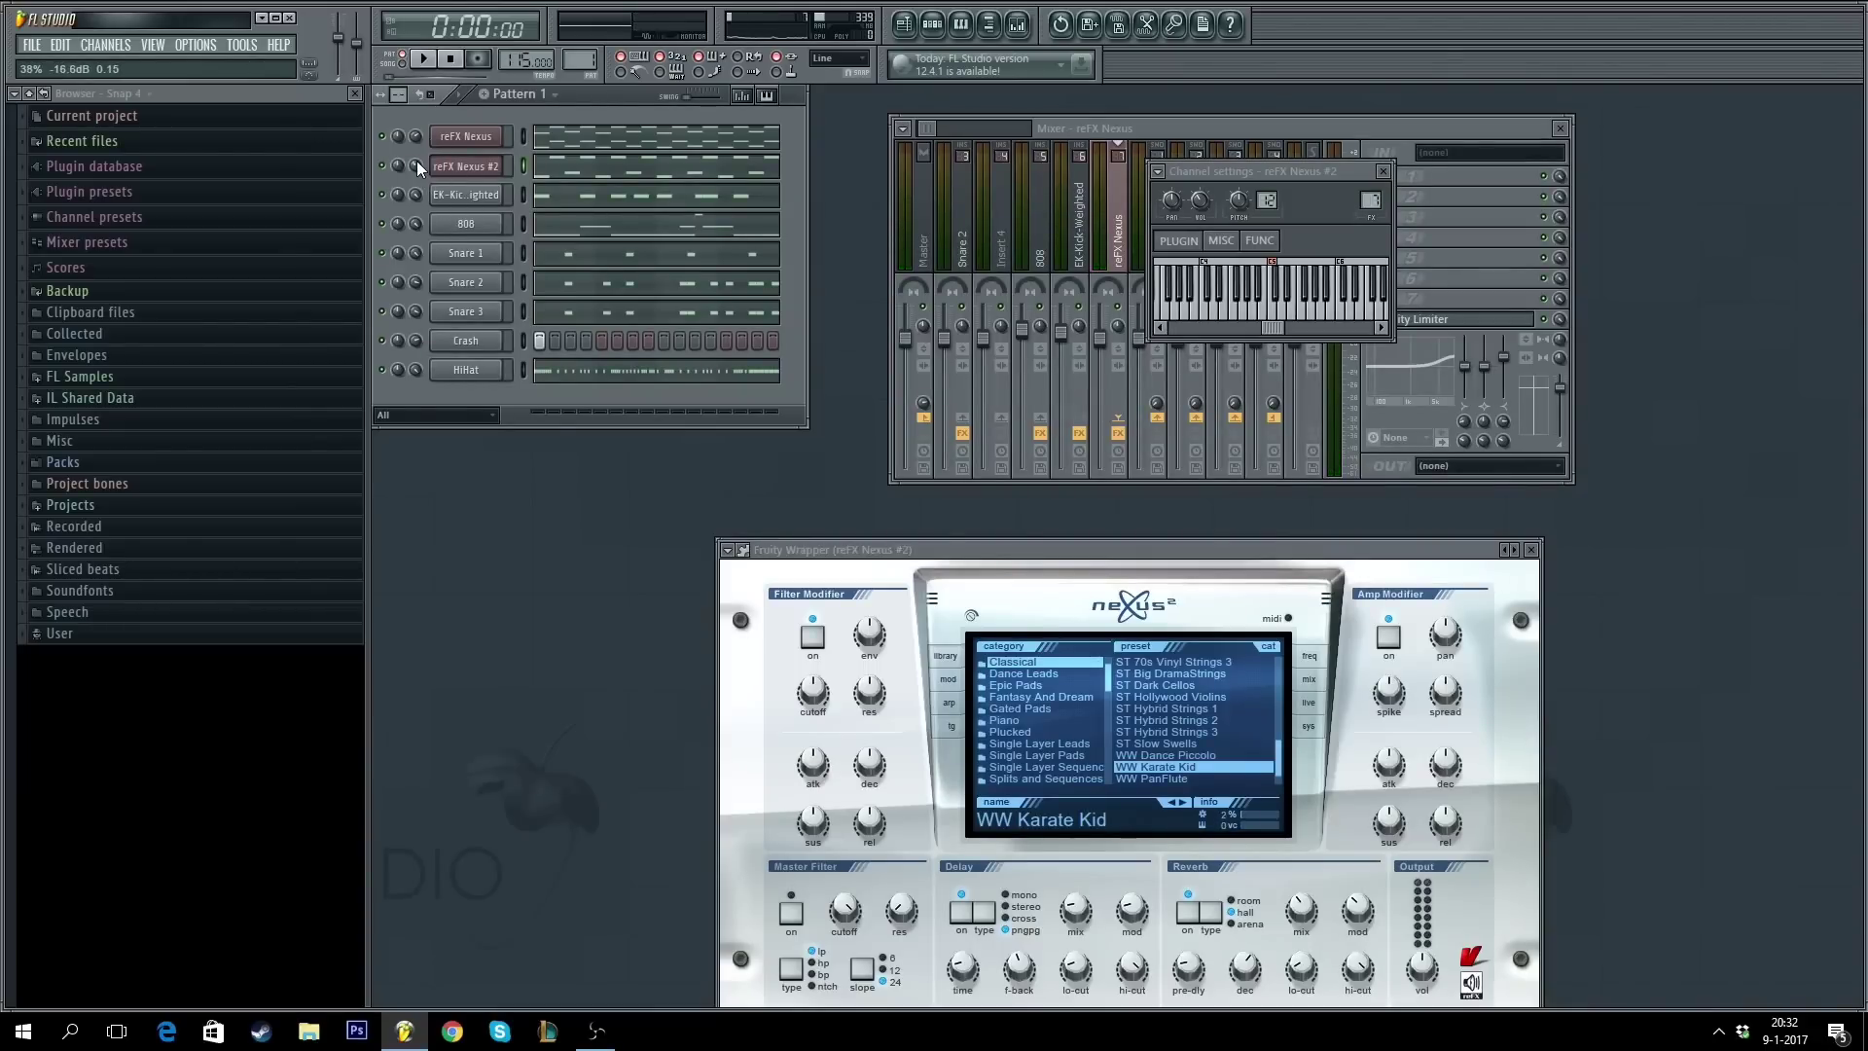
key("space")
left_click_drag(417, 160, 416, 146)
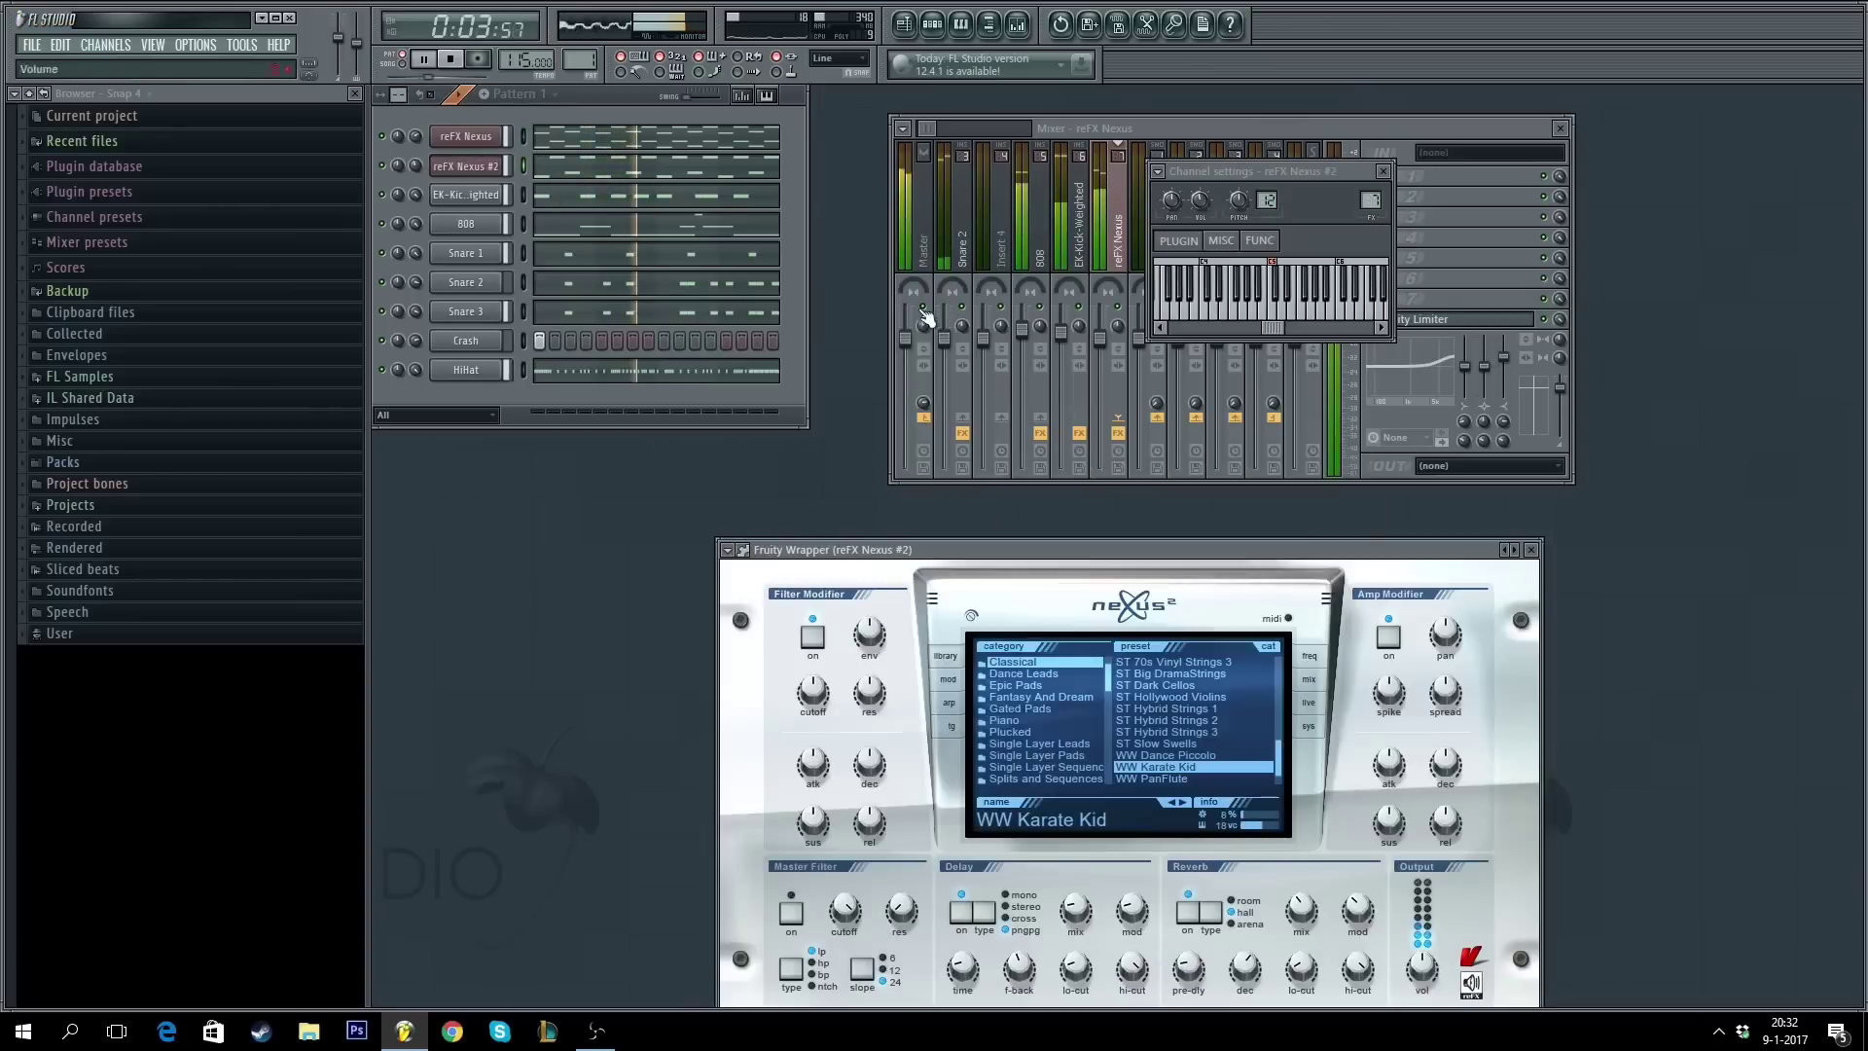
- Set the reverb decay of reFX Nexus #2 to about 84 and close its plugin and channel settings windows
left_click_drag(1012, 550, 901, 259)
left_click_drag(1135, 678, 1148, 681)
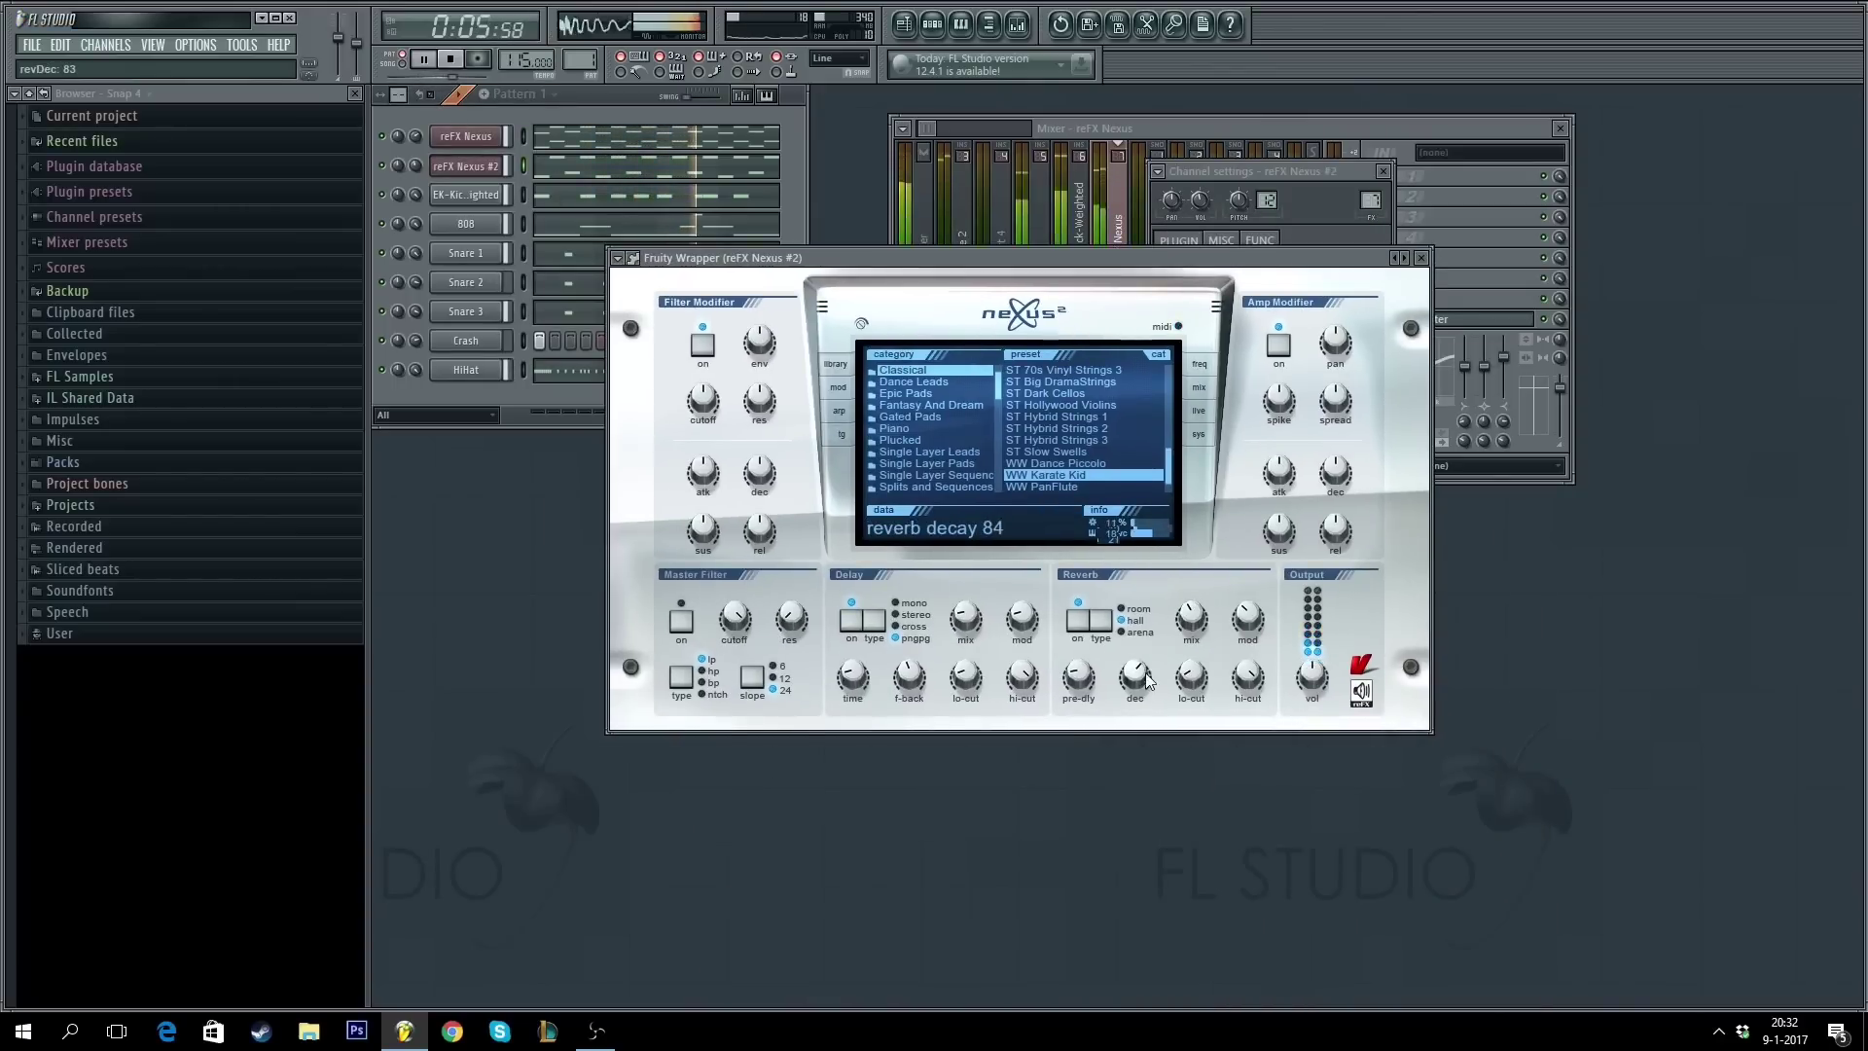
left_click(1421, 257)
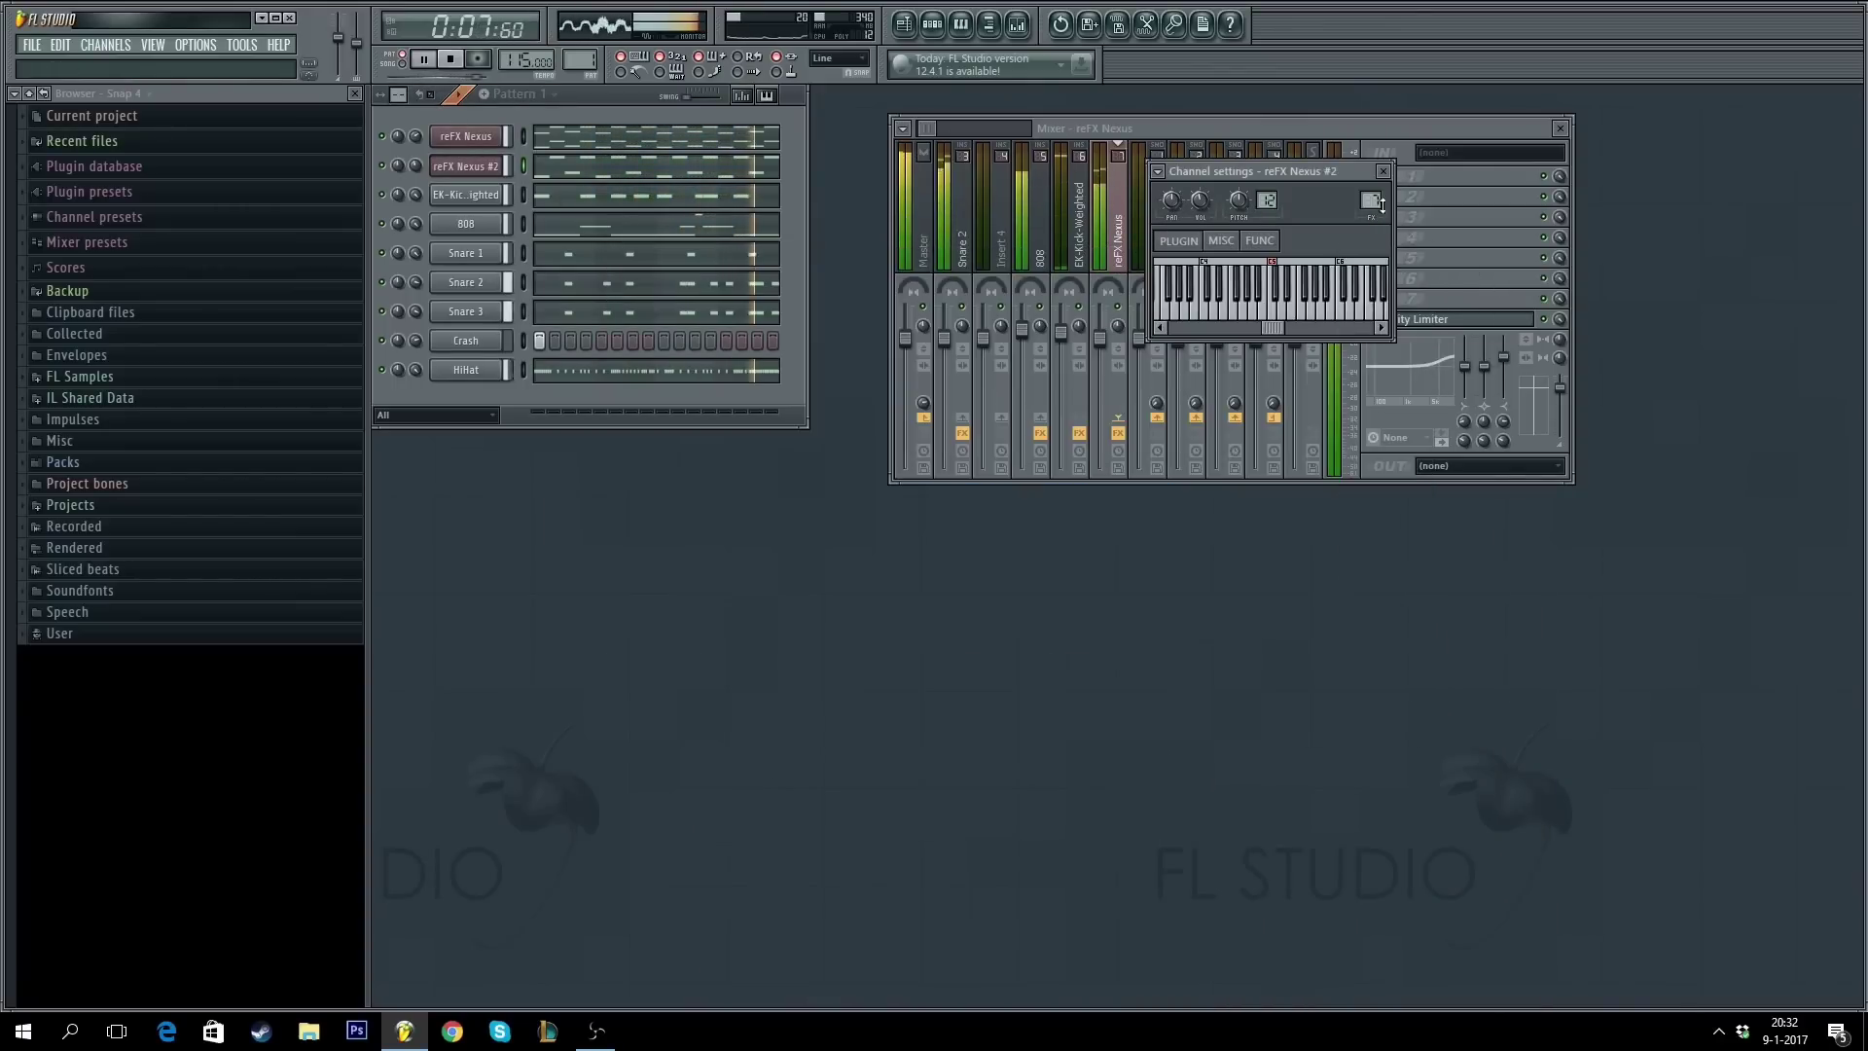
left_click(1382, 171)
- Examine the Fruity Limiter on the reFX Nexus mixer track and the Fruity Parametric EQ 2 on the 808 track
left_click(1413, 320)
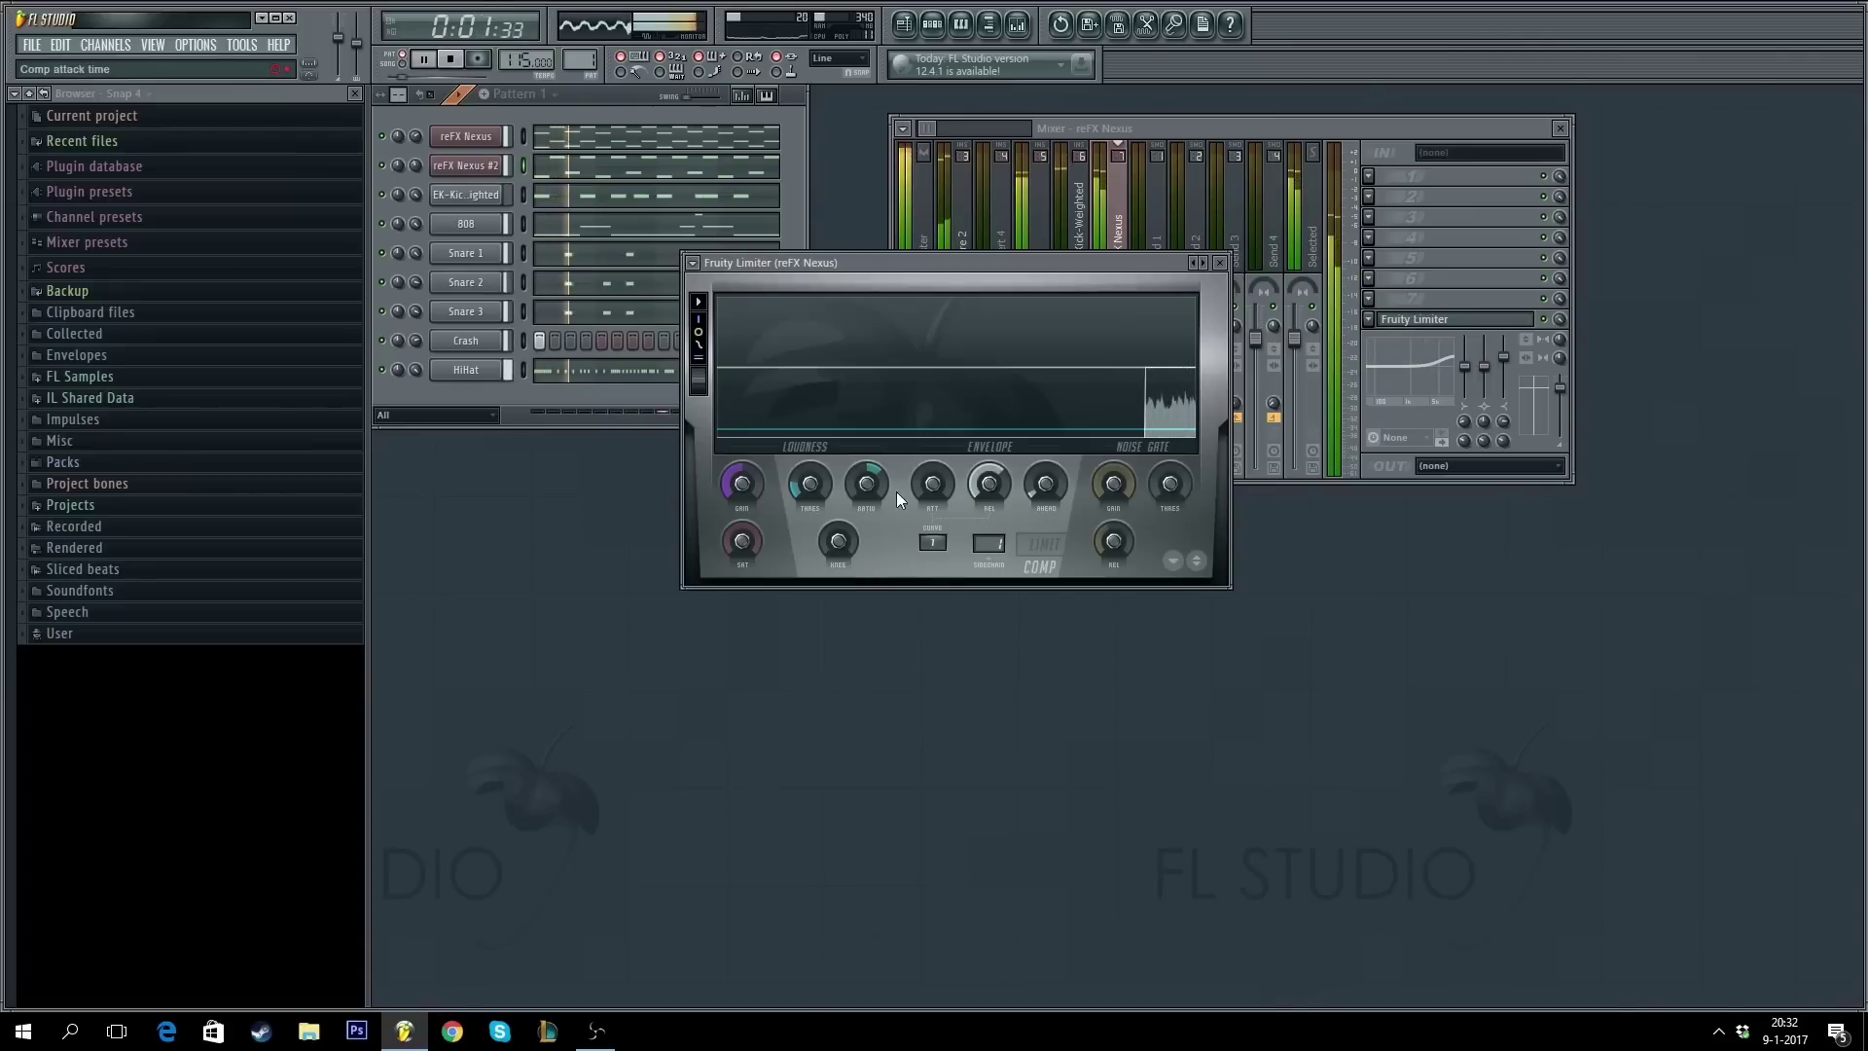
left_click(466, 223)
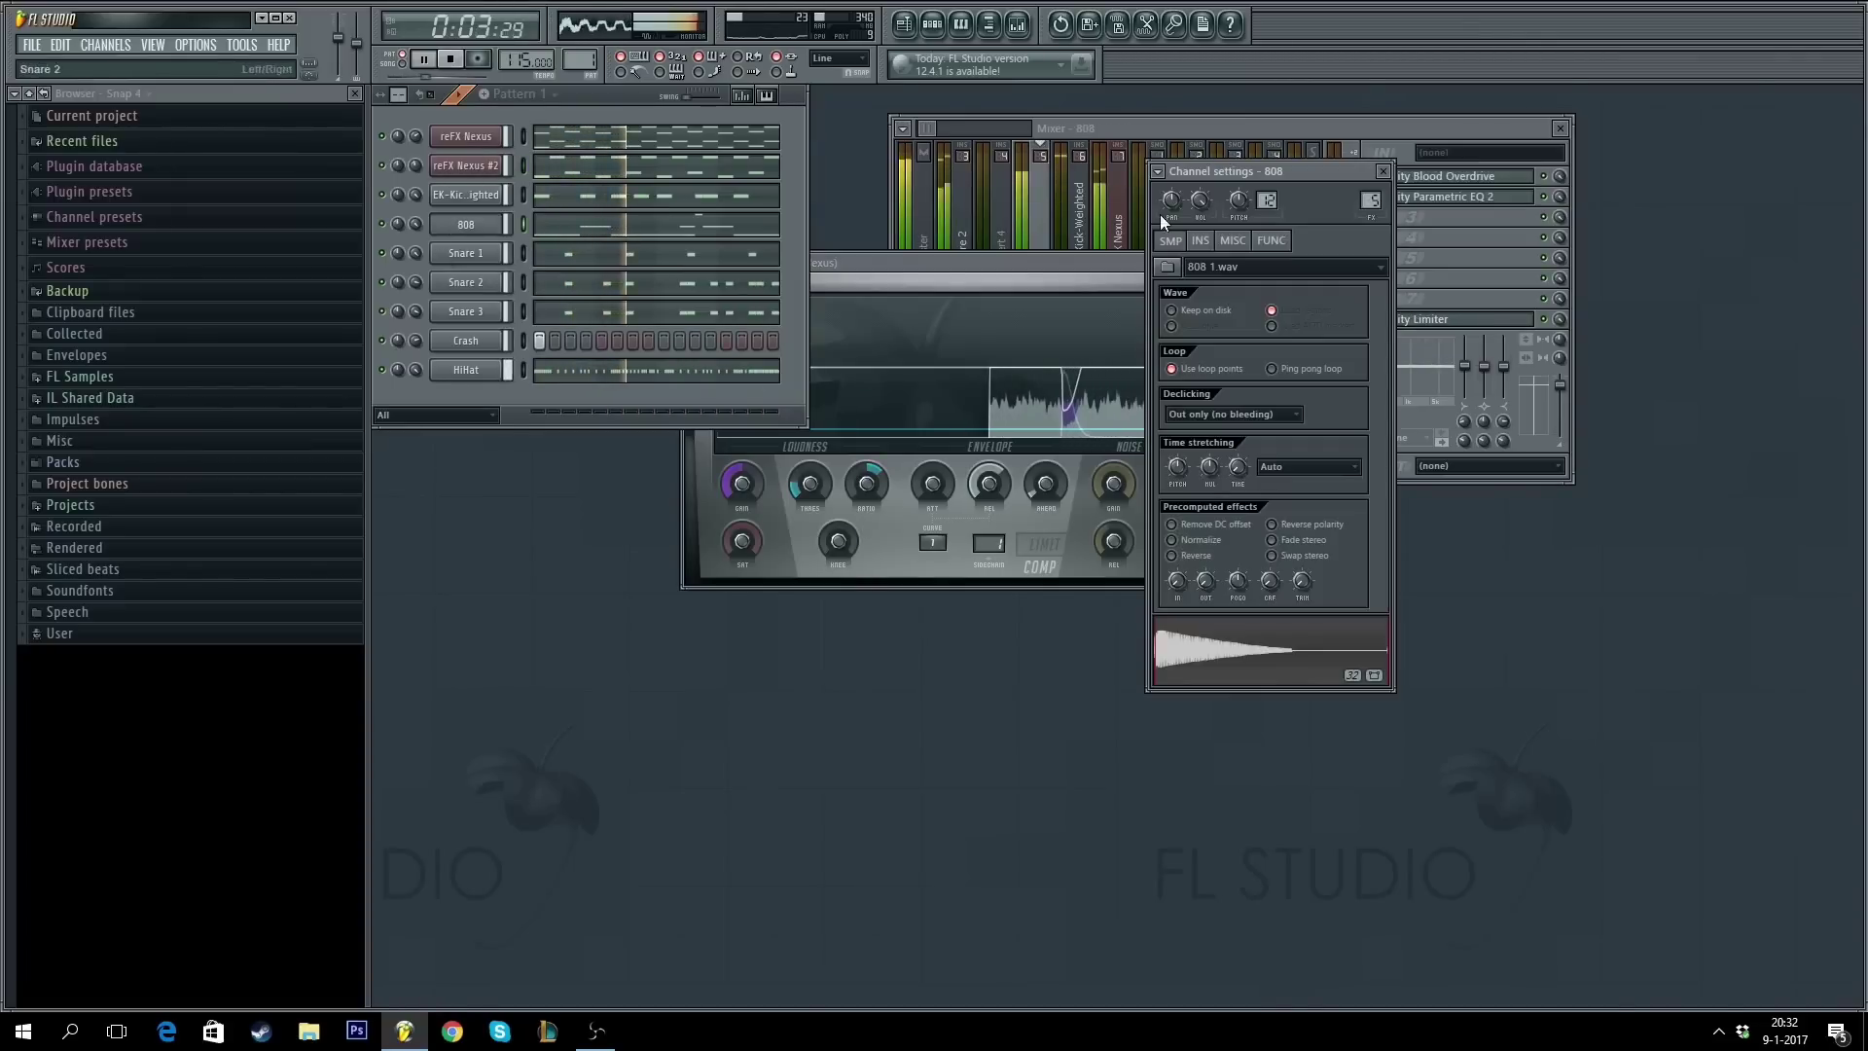
left_click(1459, 196)
left_click(1479, 197)
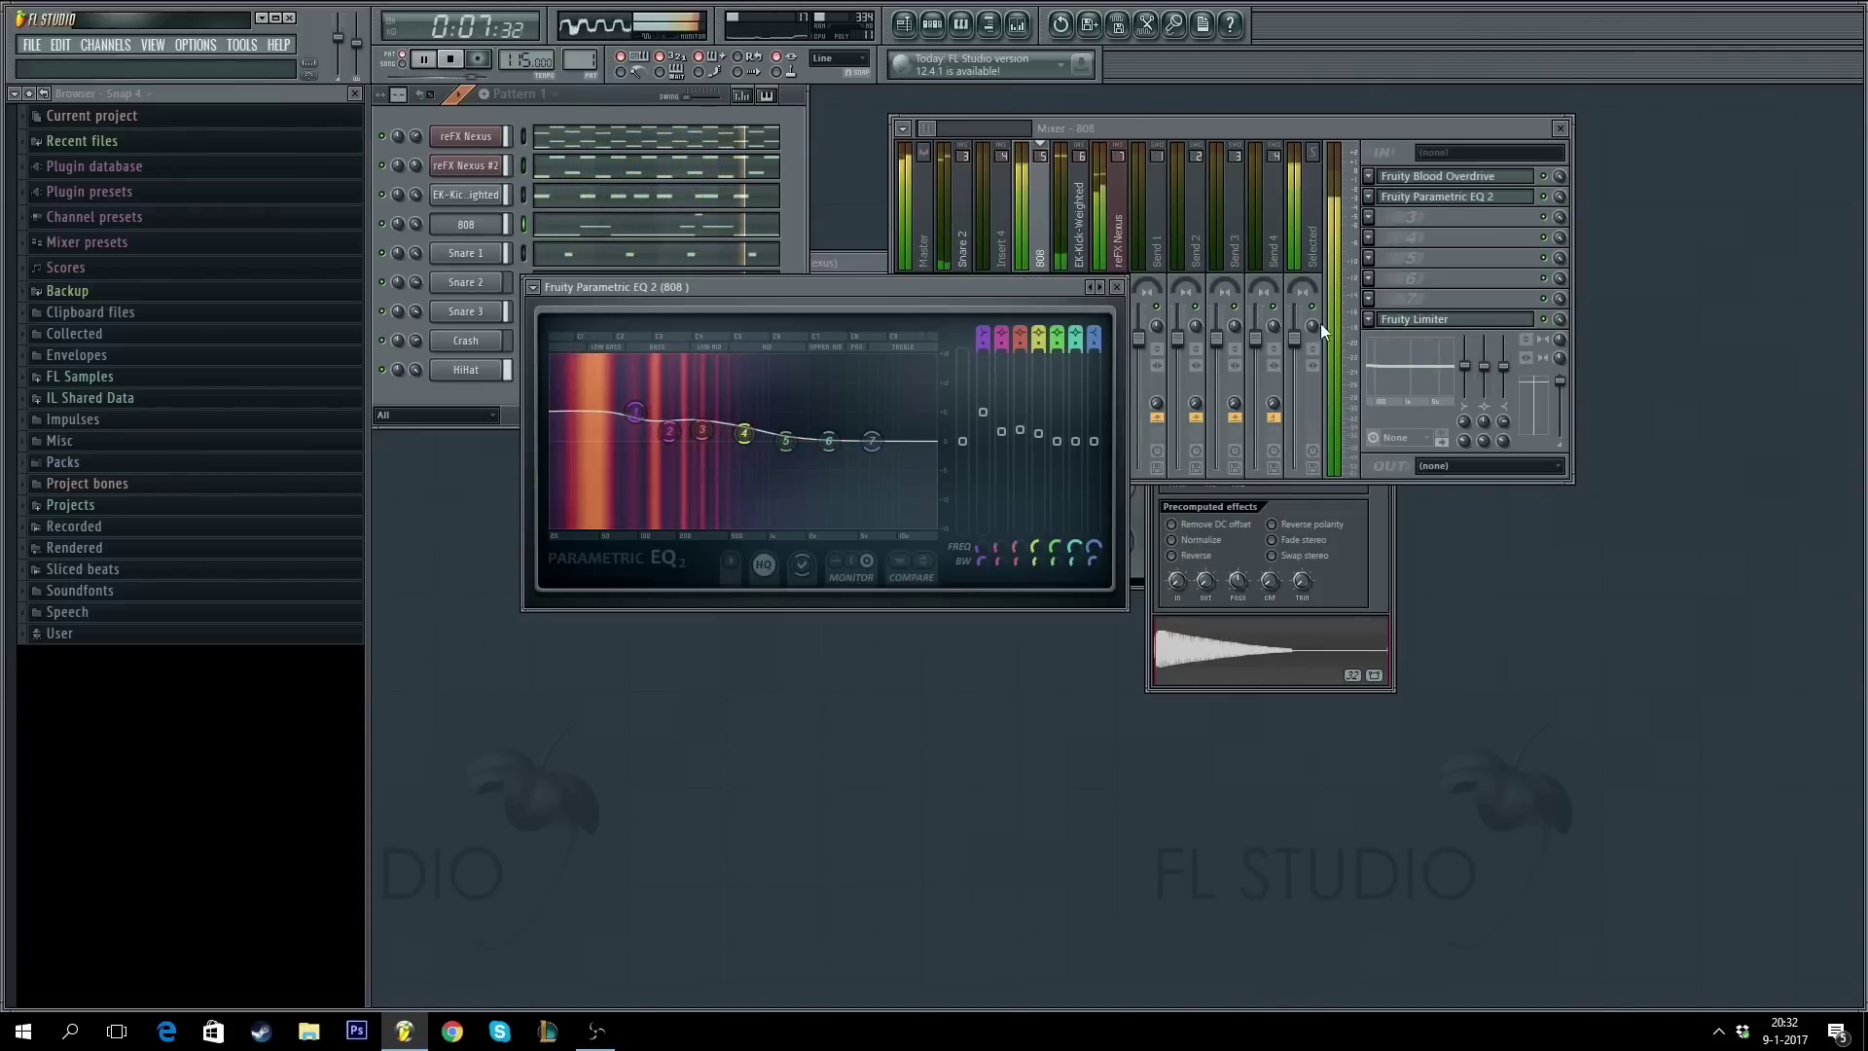
left_click(1117, 287)
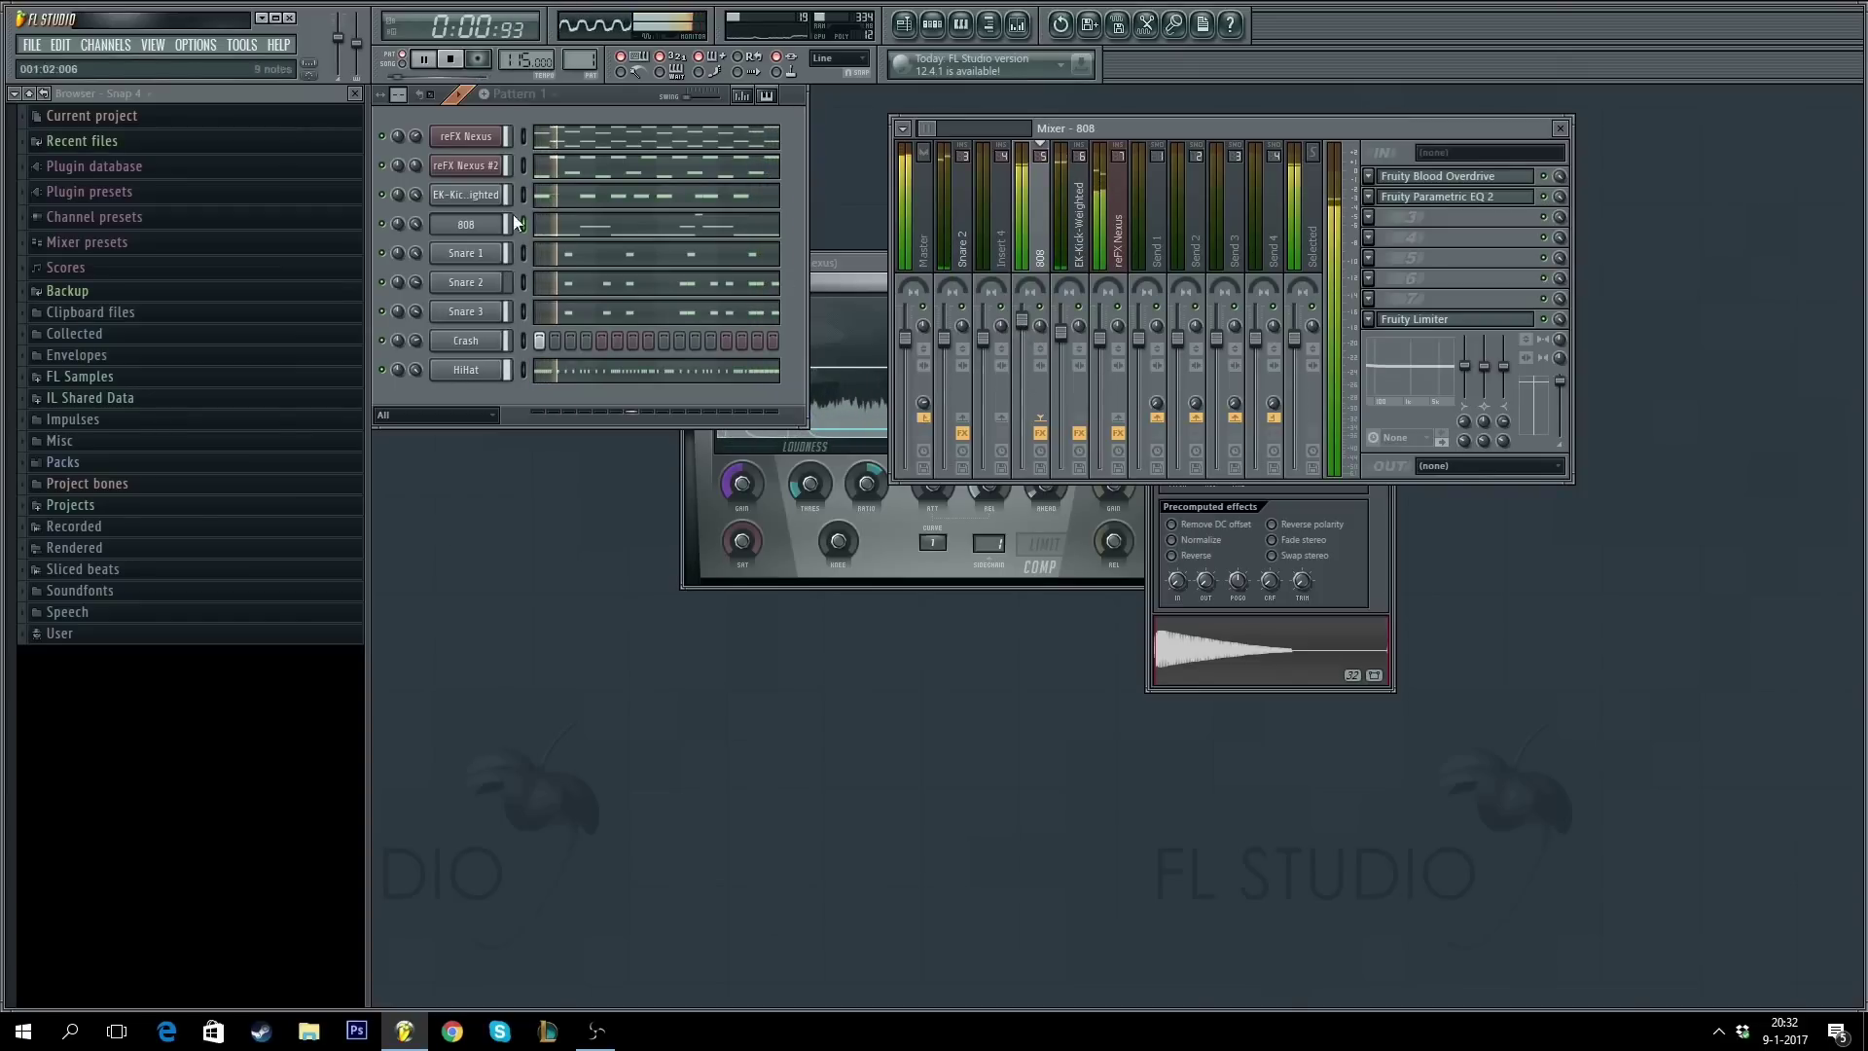
- Examine the Fruity Parametric EQ 2 on the EK-Kick-Weighted mixer track and replay the pattern to check the channel levels
left_click(479, 195)
left_click(1481, 177)
key("space")
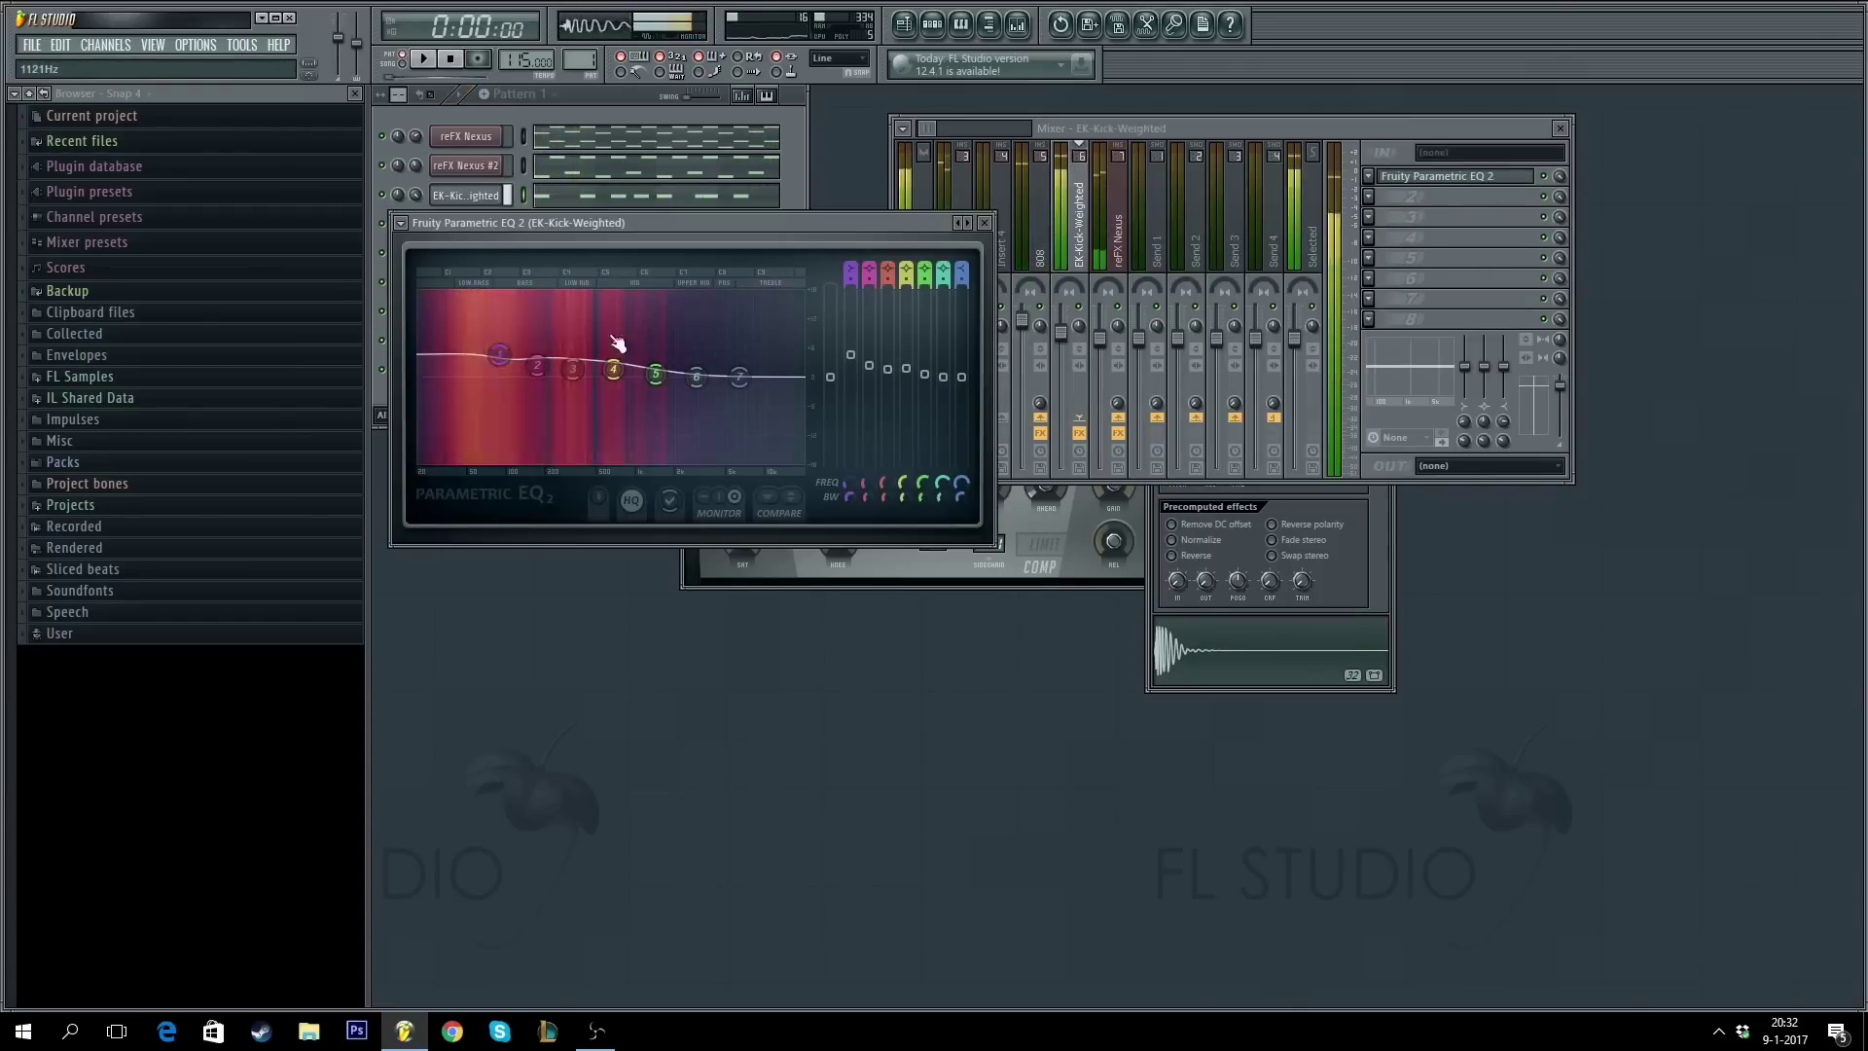
key("Escape")
key("space")
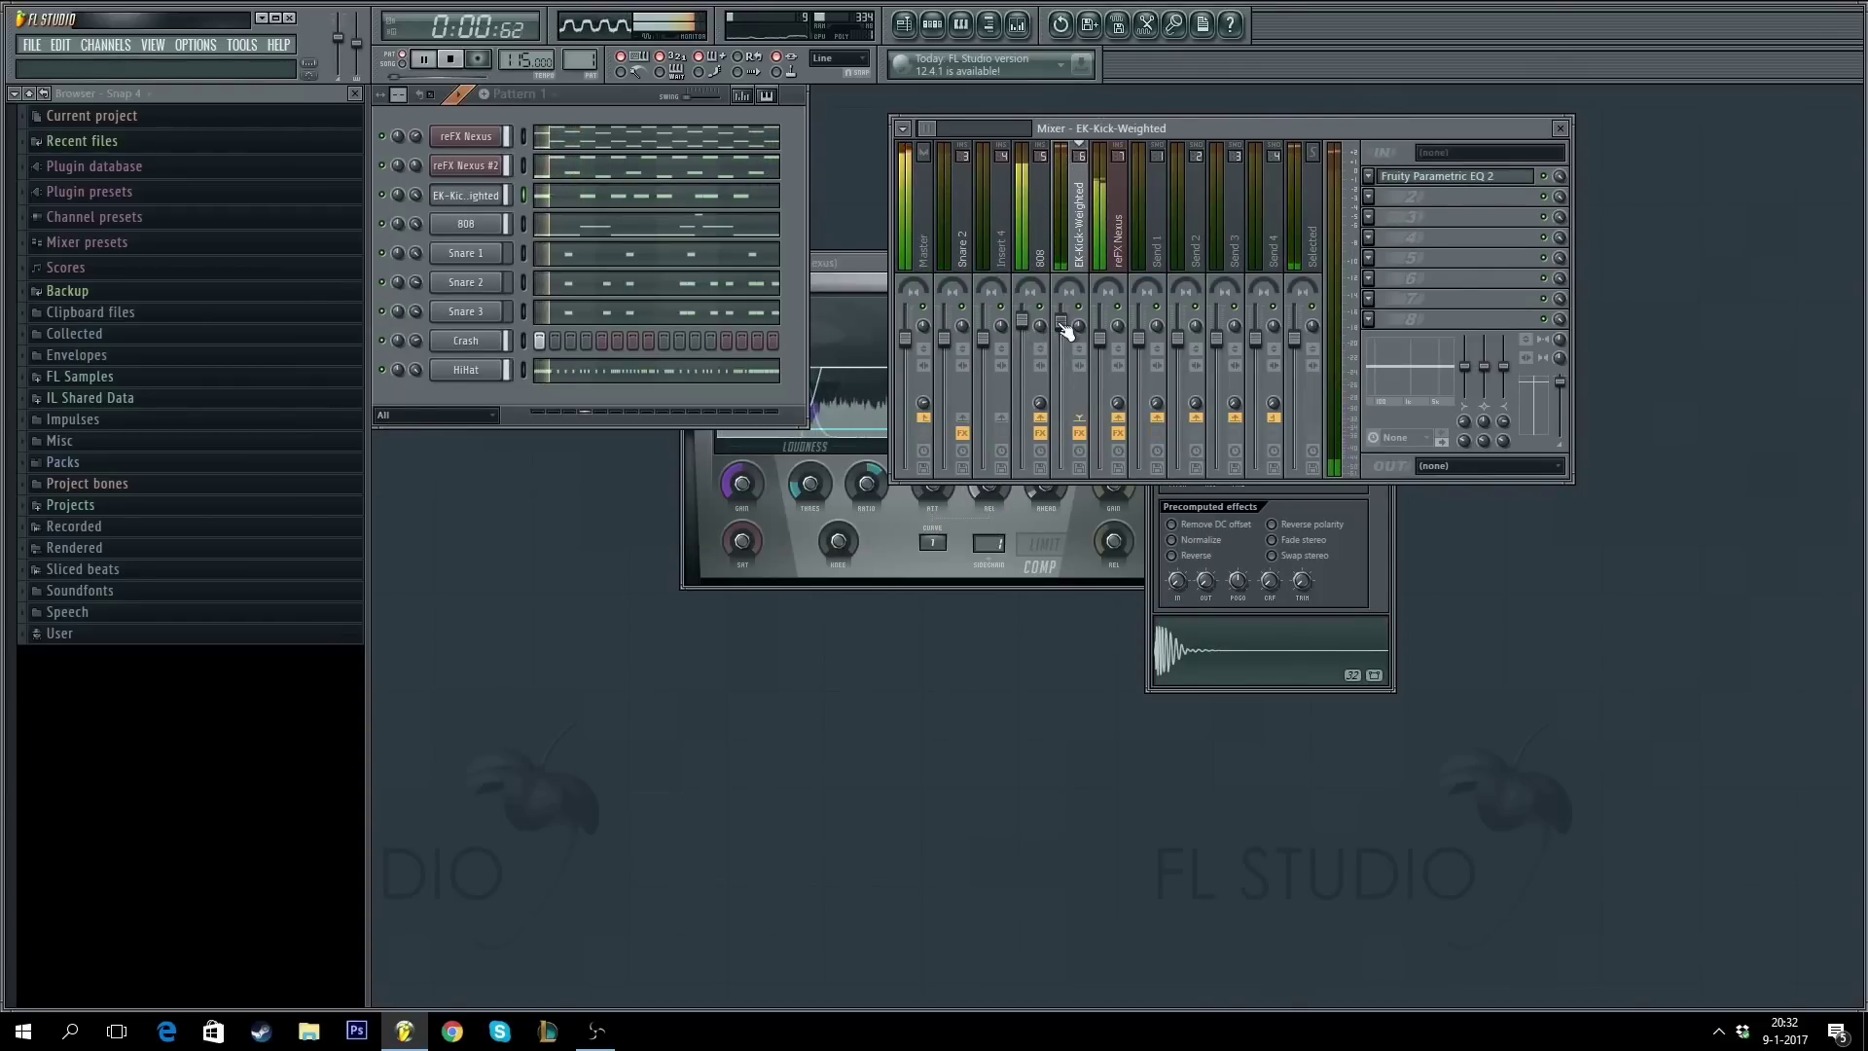
left_click(422, 337)
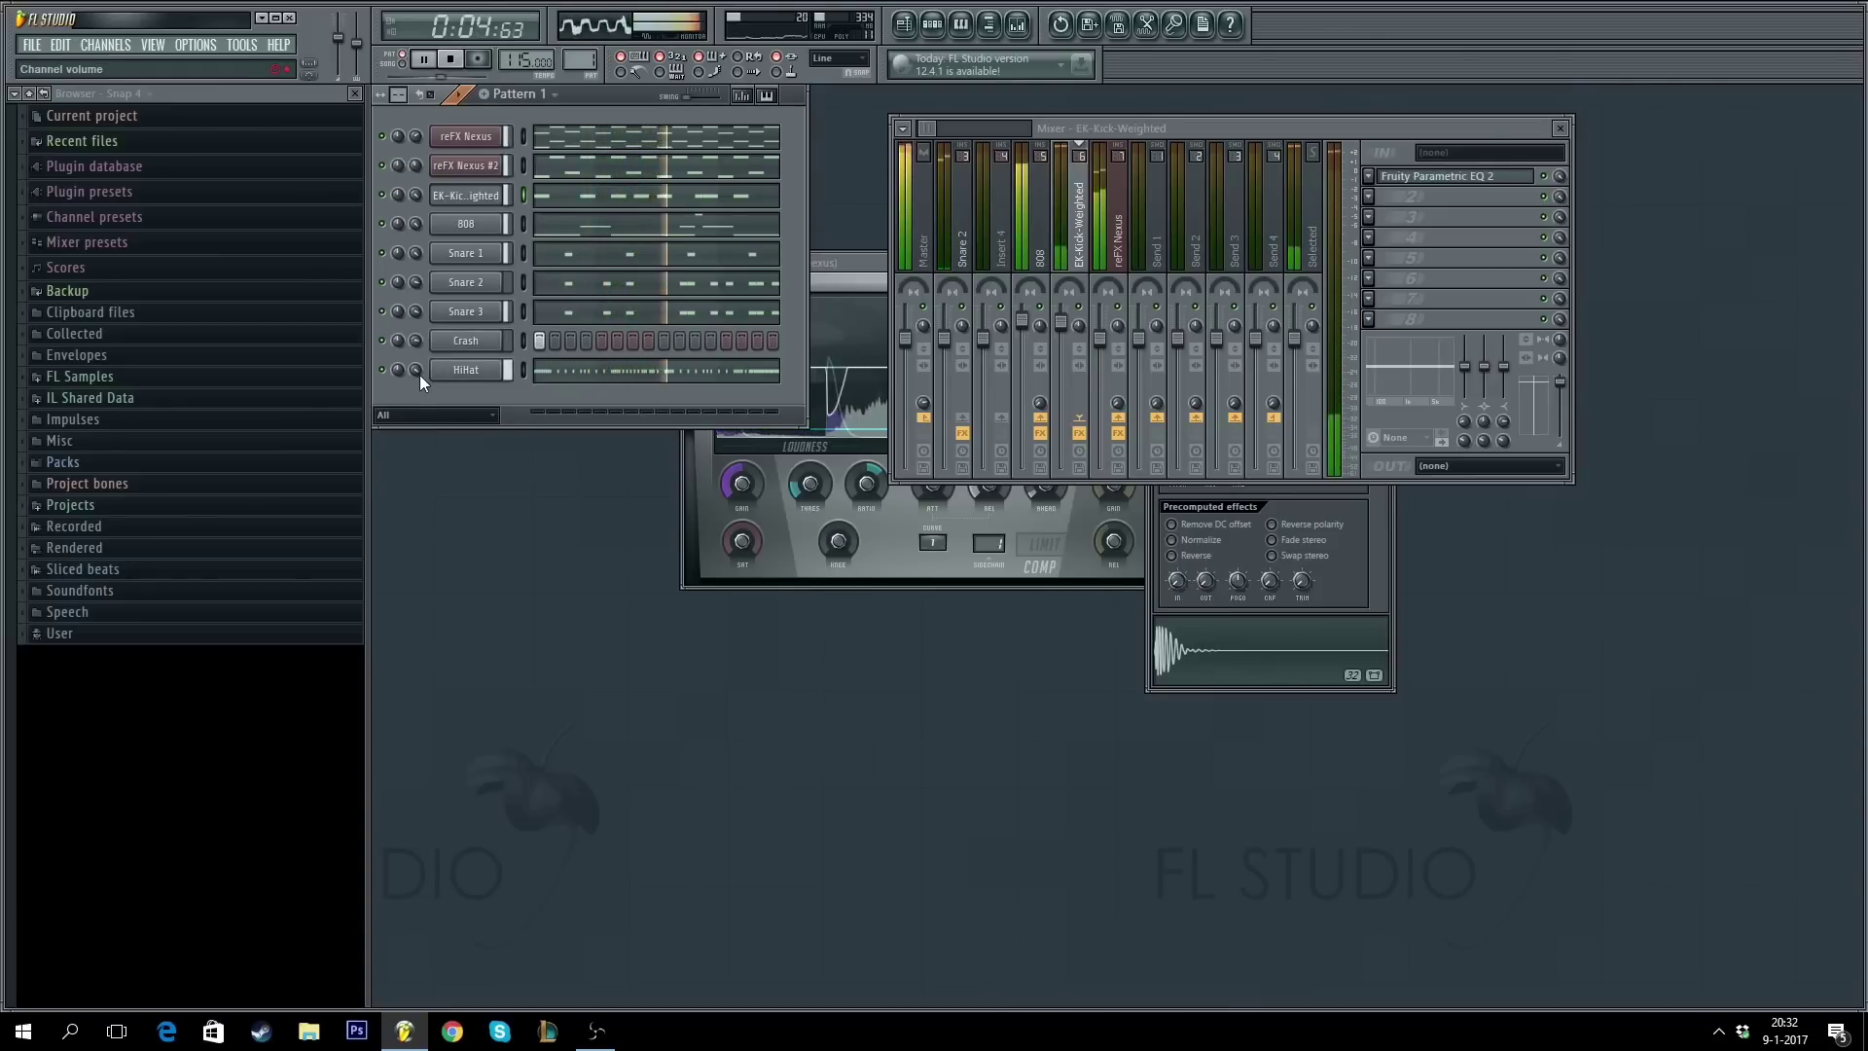
- Close the mixer, kick channel settings and Fruity Limiter windows, and stop playback
left_click(1560, 129)
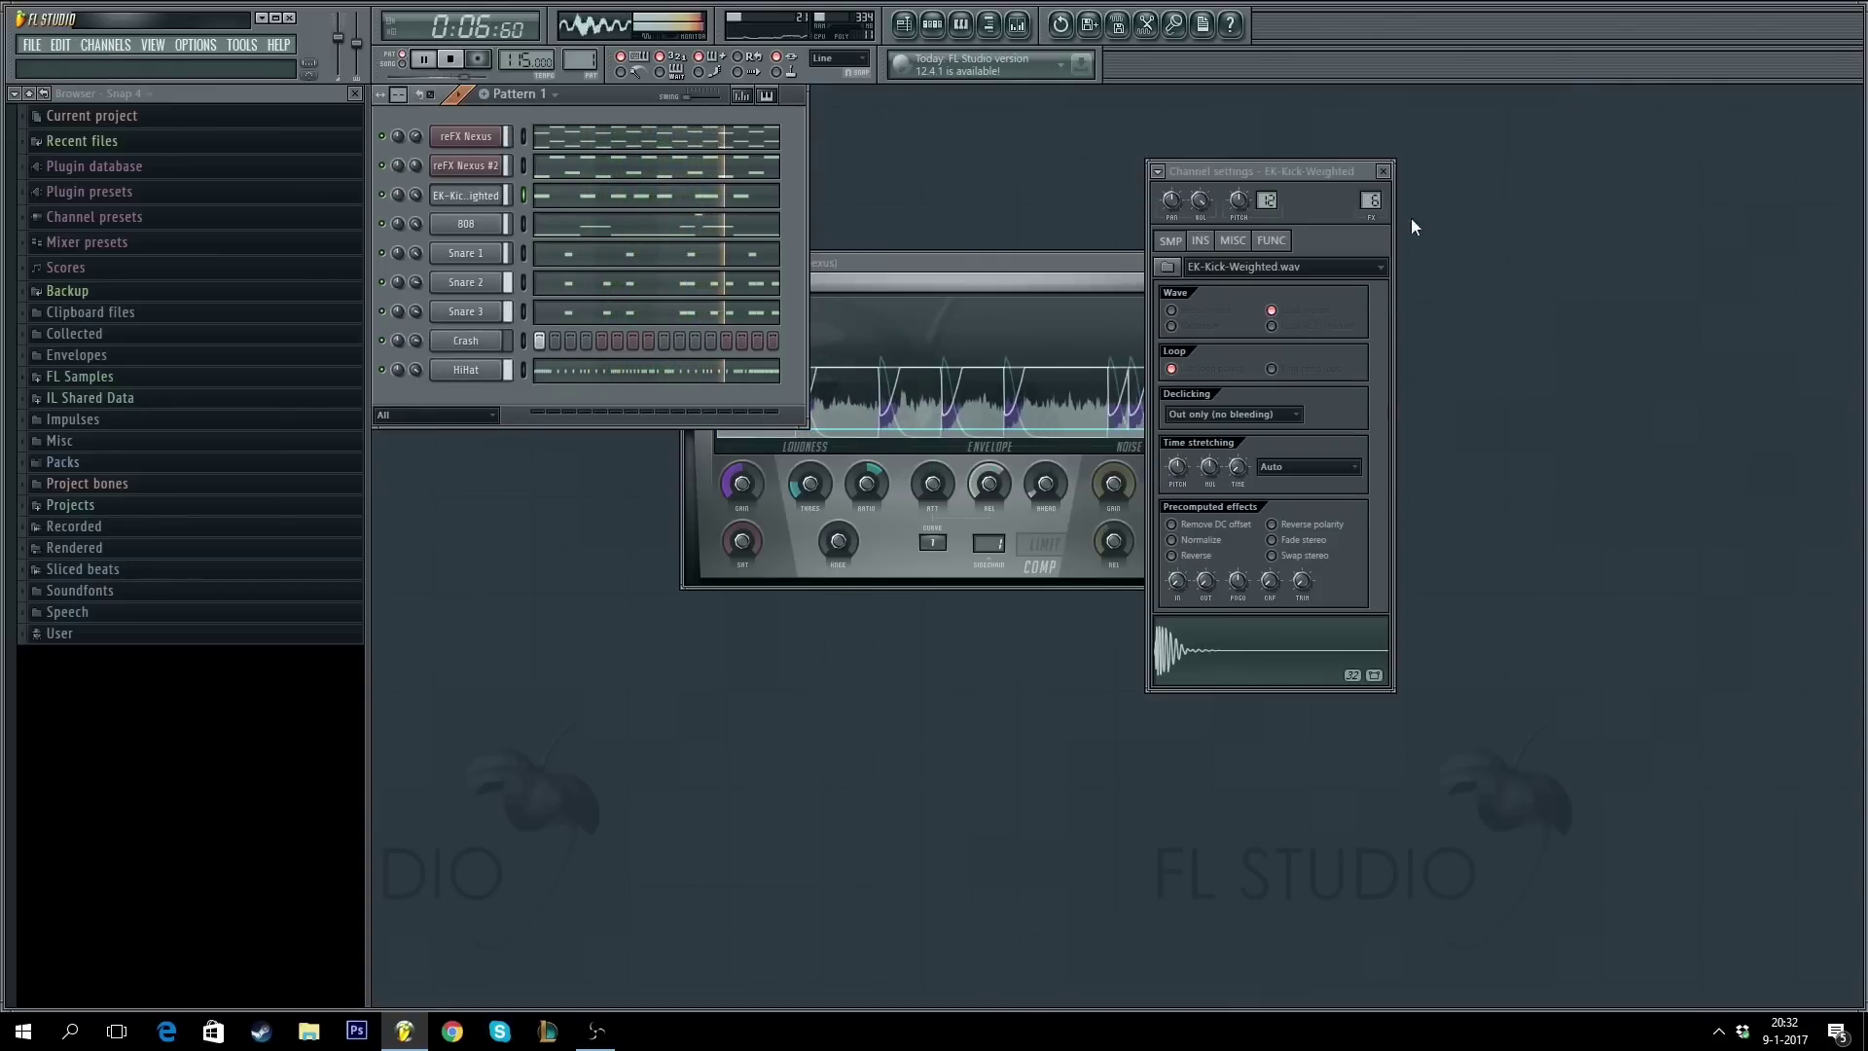
left_click(1382, 171)
left_click(1232, 261)
key("space")
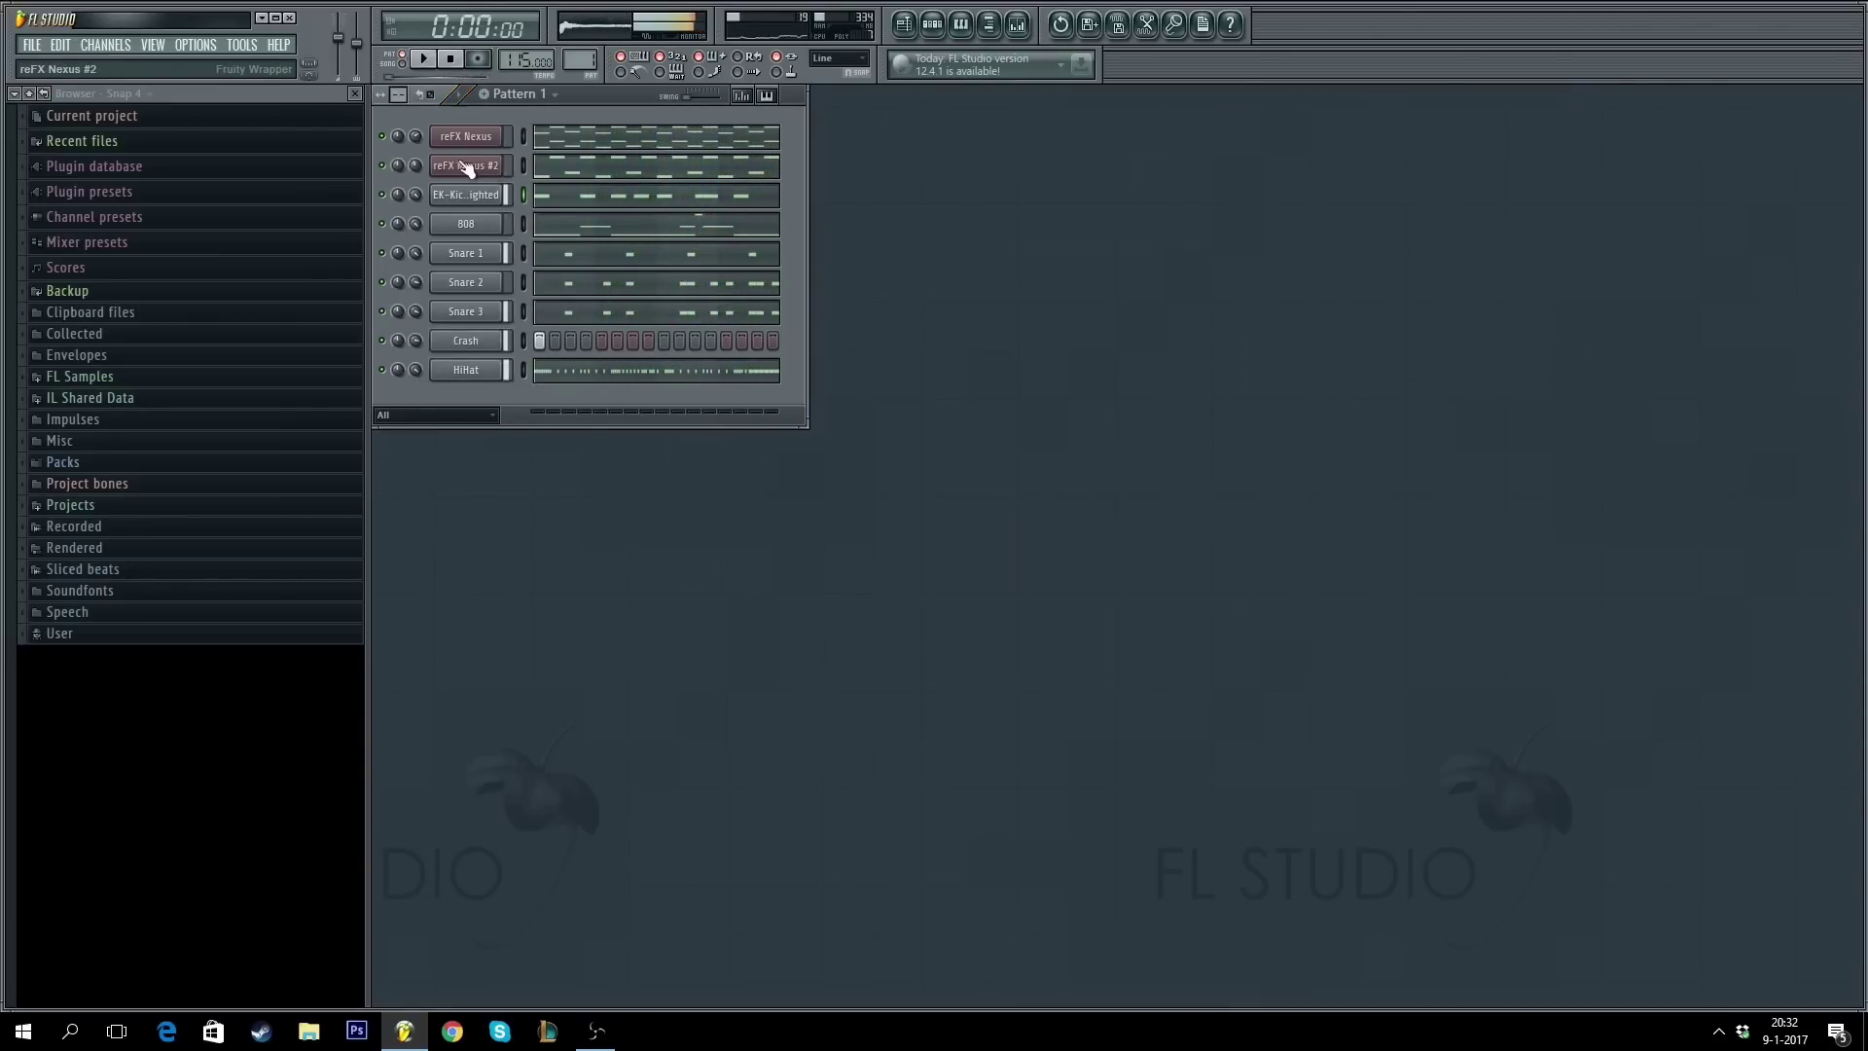
- Insert a third reFX Nexus channel above reFX Nexus #2 and move its plugin window clear for preset browsing
right_click(467, 168)
mouse_move(549, 340)
left_click(811, 405)
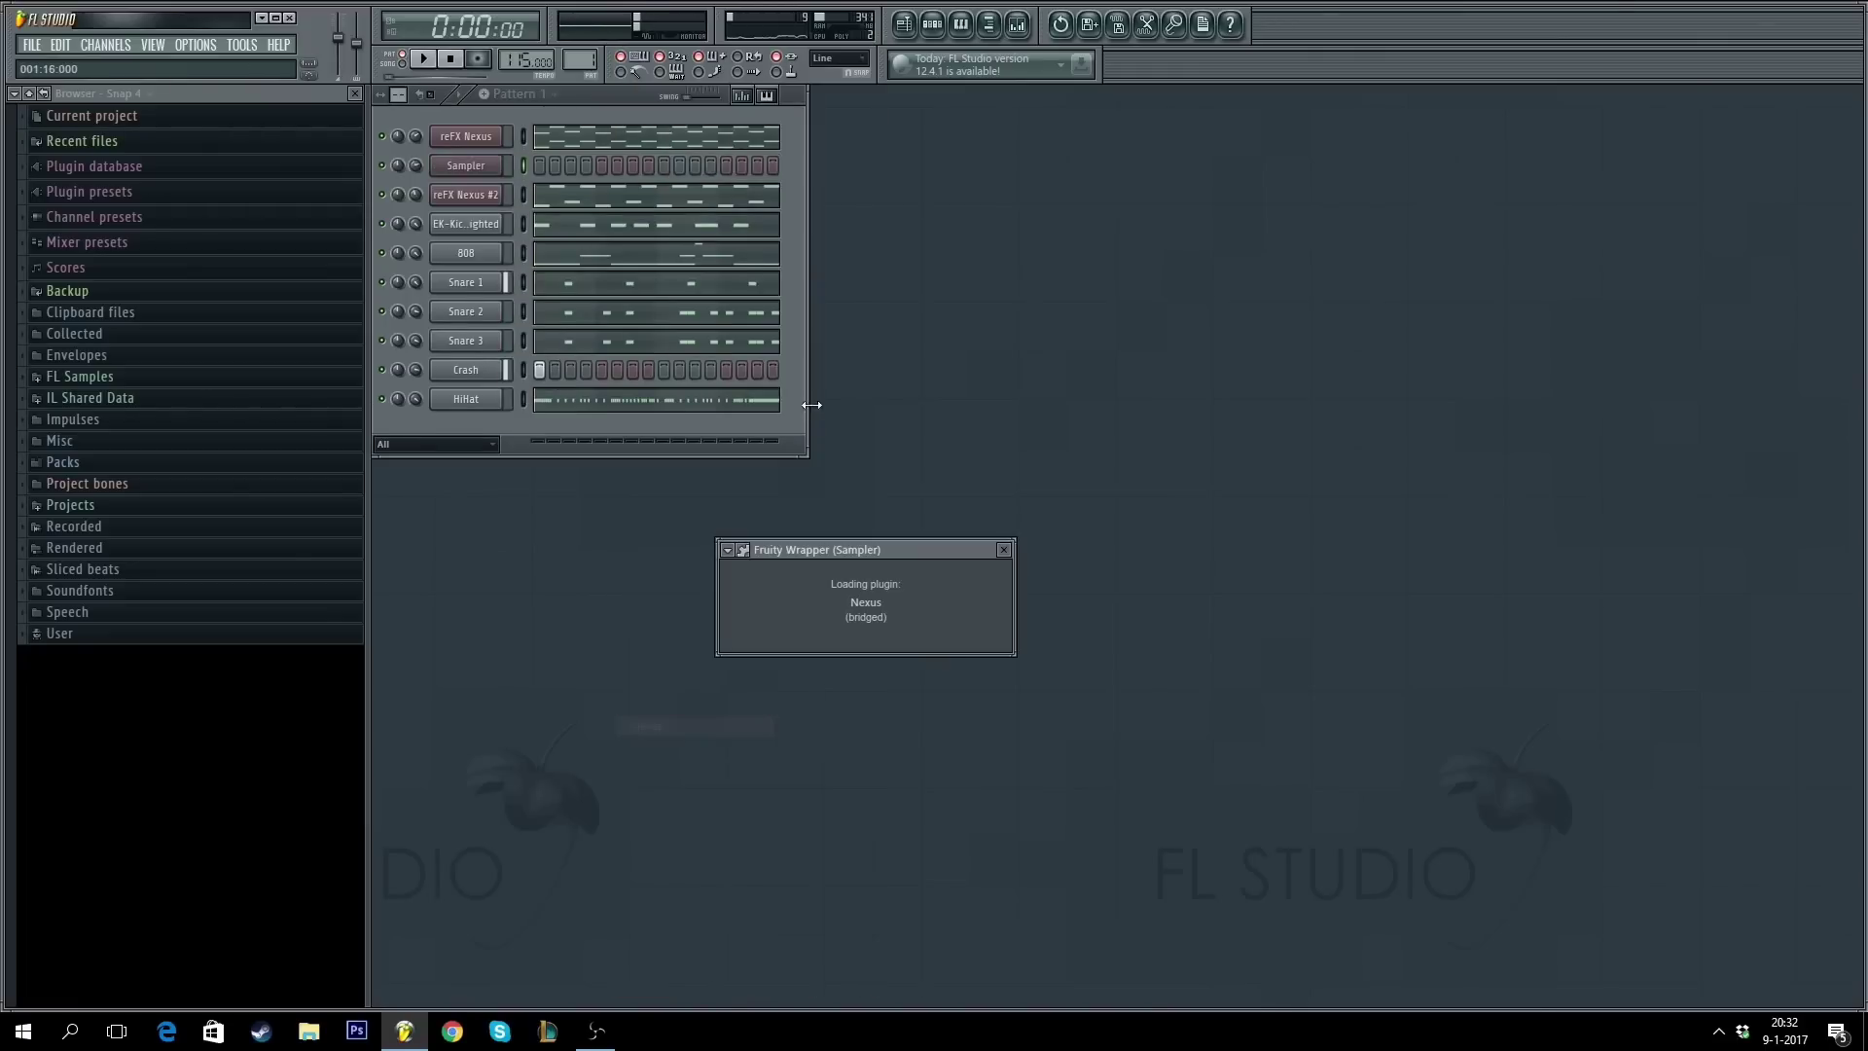
left_click_drag(984, 540, 882, 109)
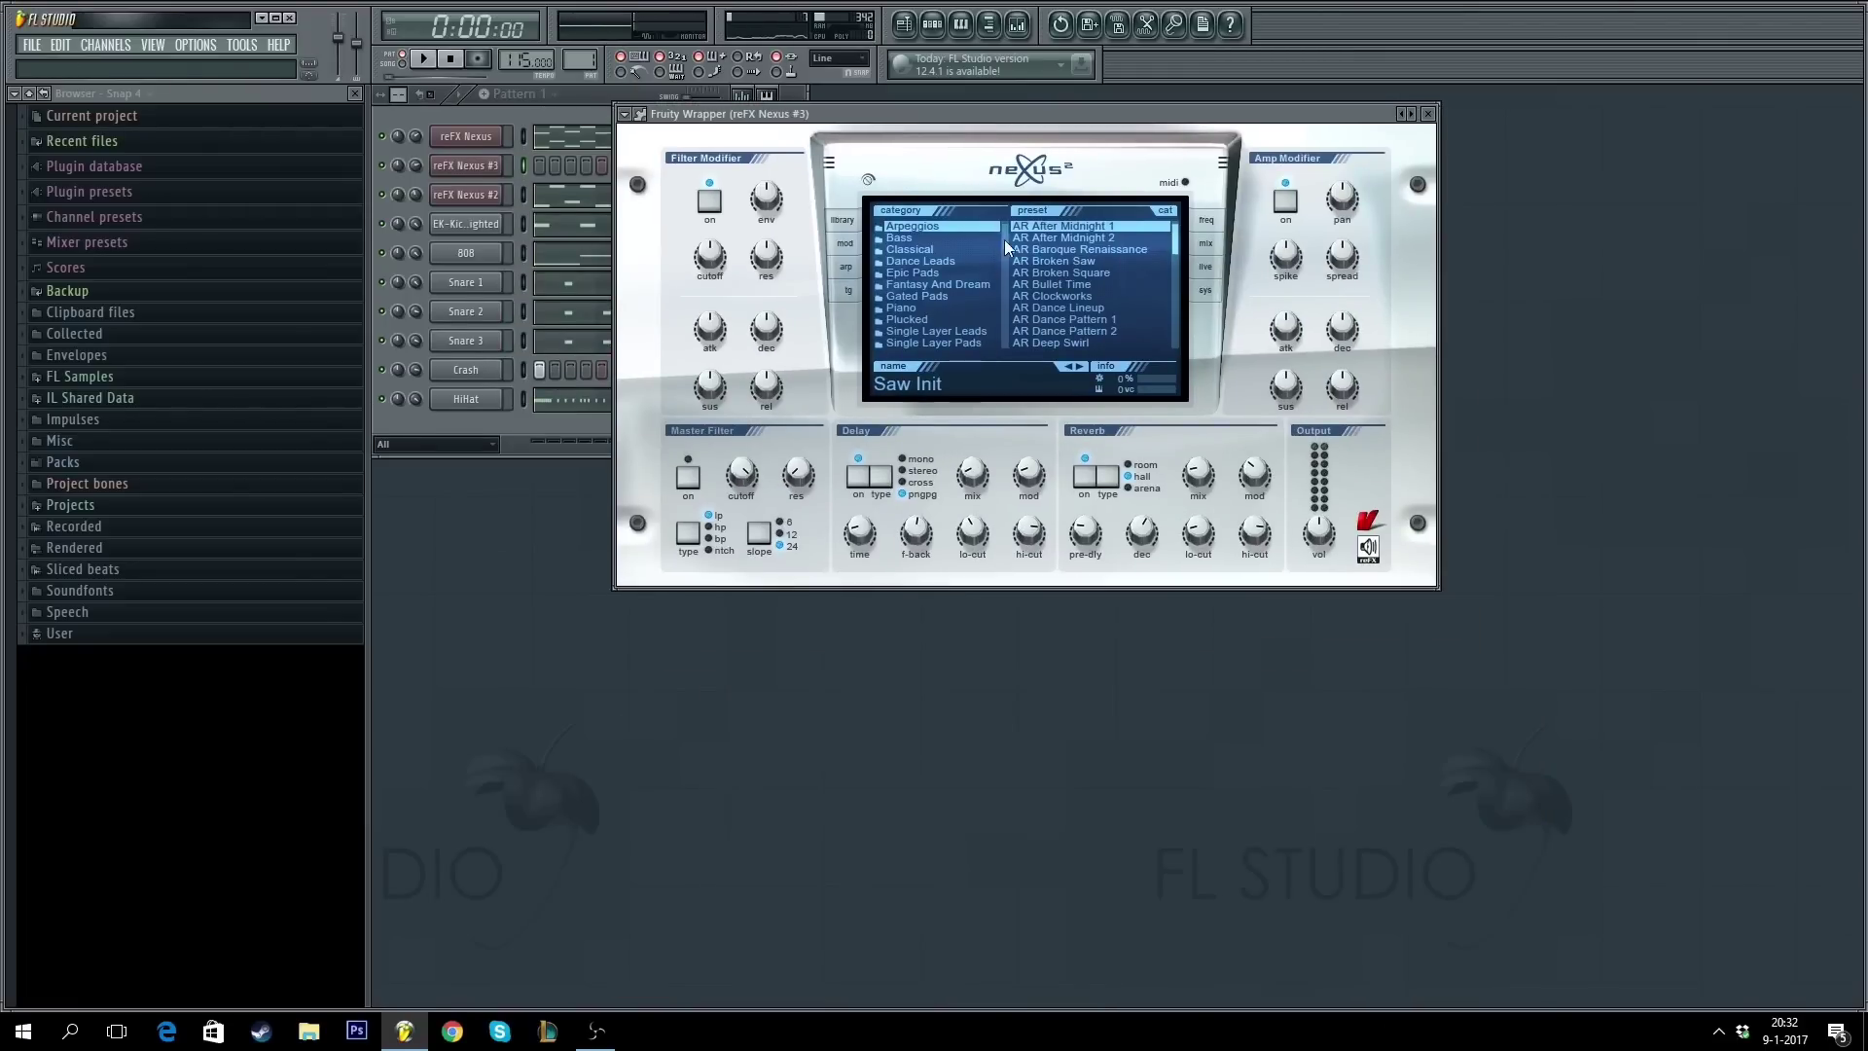
- Look through the Nexus preset categories and the Single Layer Leads presets for a layering sound
scroll(1004, 239, "down", 3)
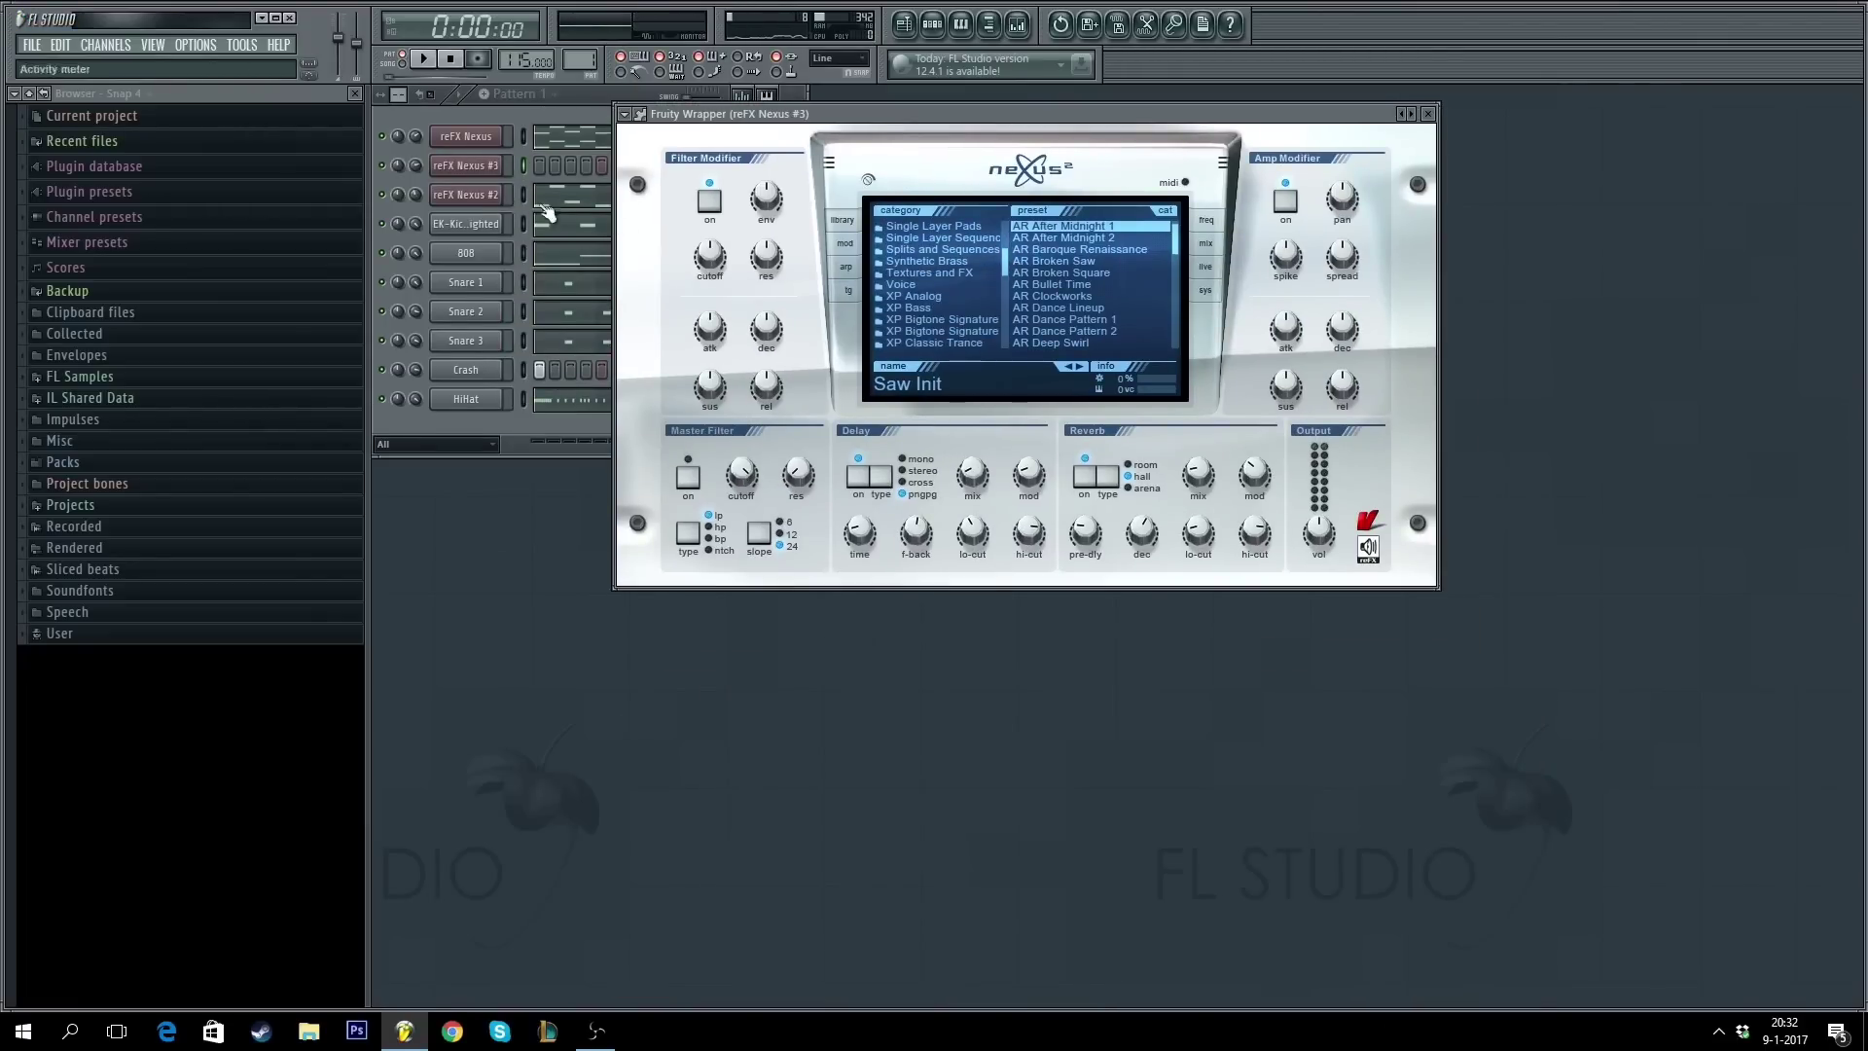
scroll(1008, 270, "down", 2)
scroll(1008, 271, "up", 7)
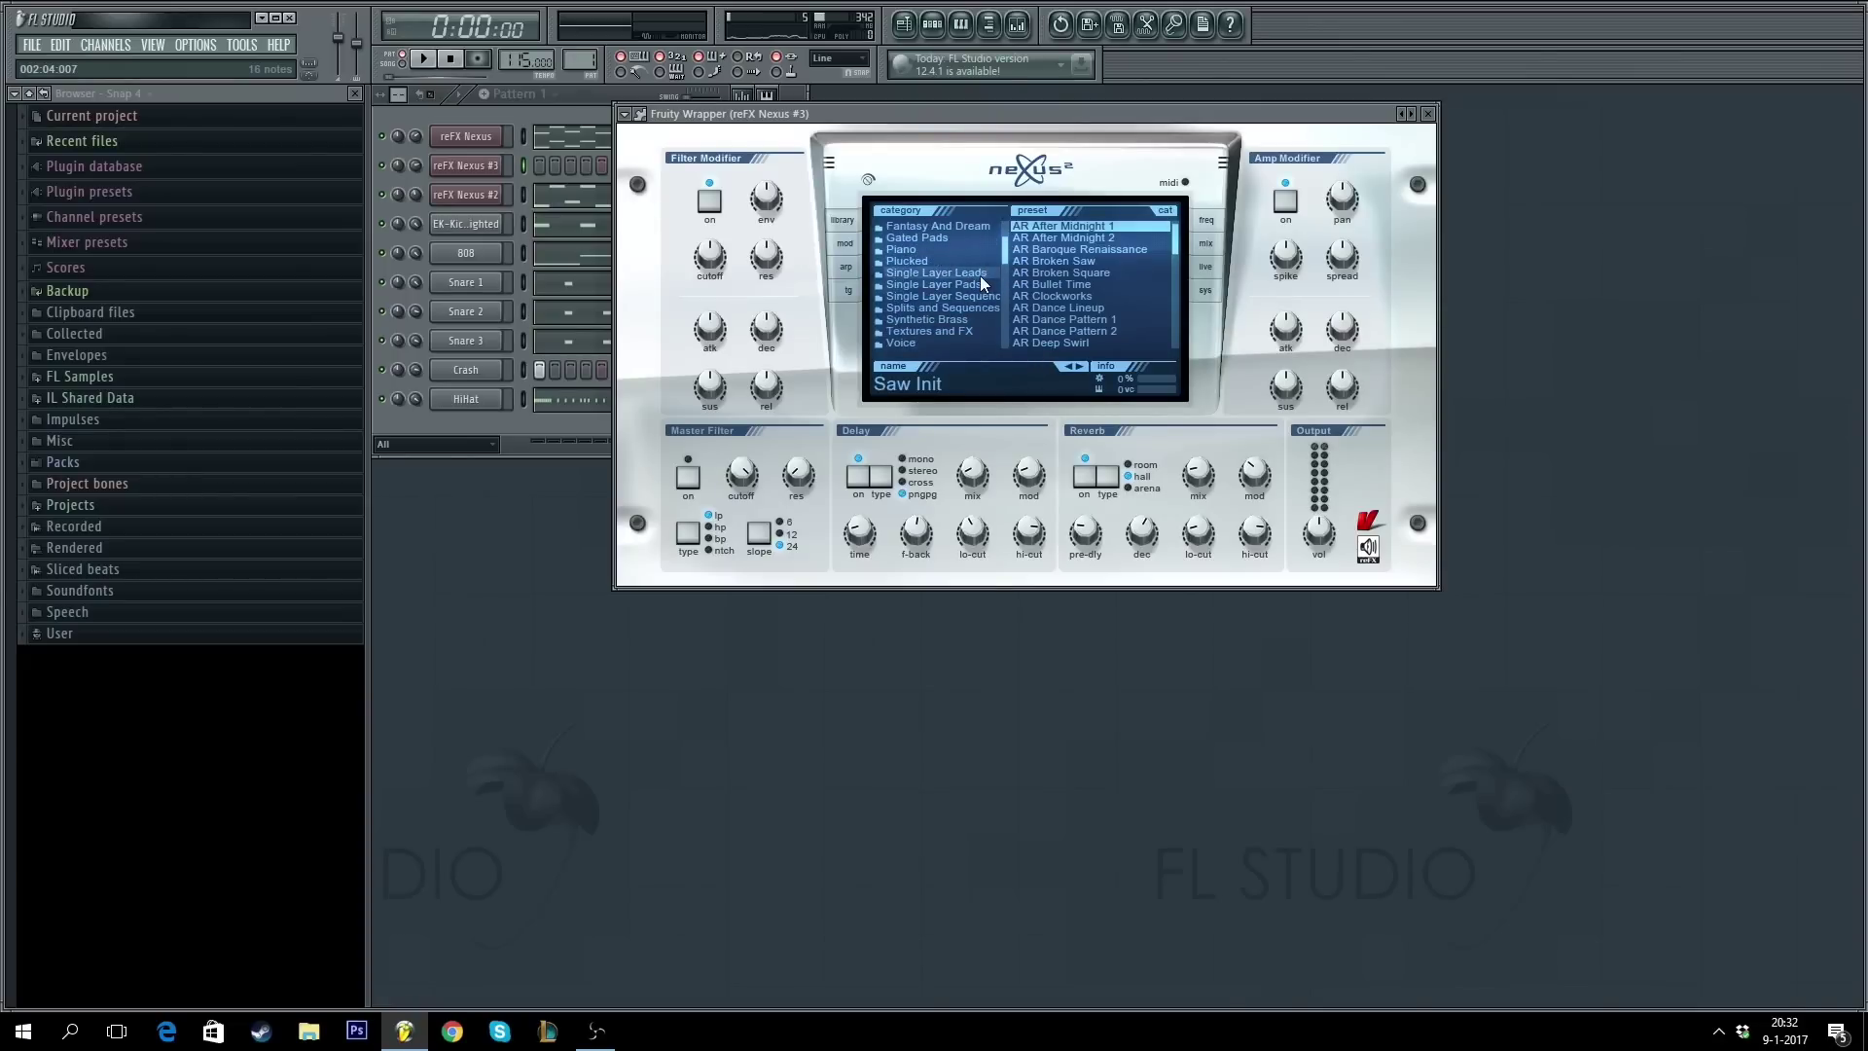
left_click(979, 274)
mouse_move(1178, 236)
left_mouse_down()
mouse_move(1176, 350)
mouse_move(1176, 251)
left_mouse_up()
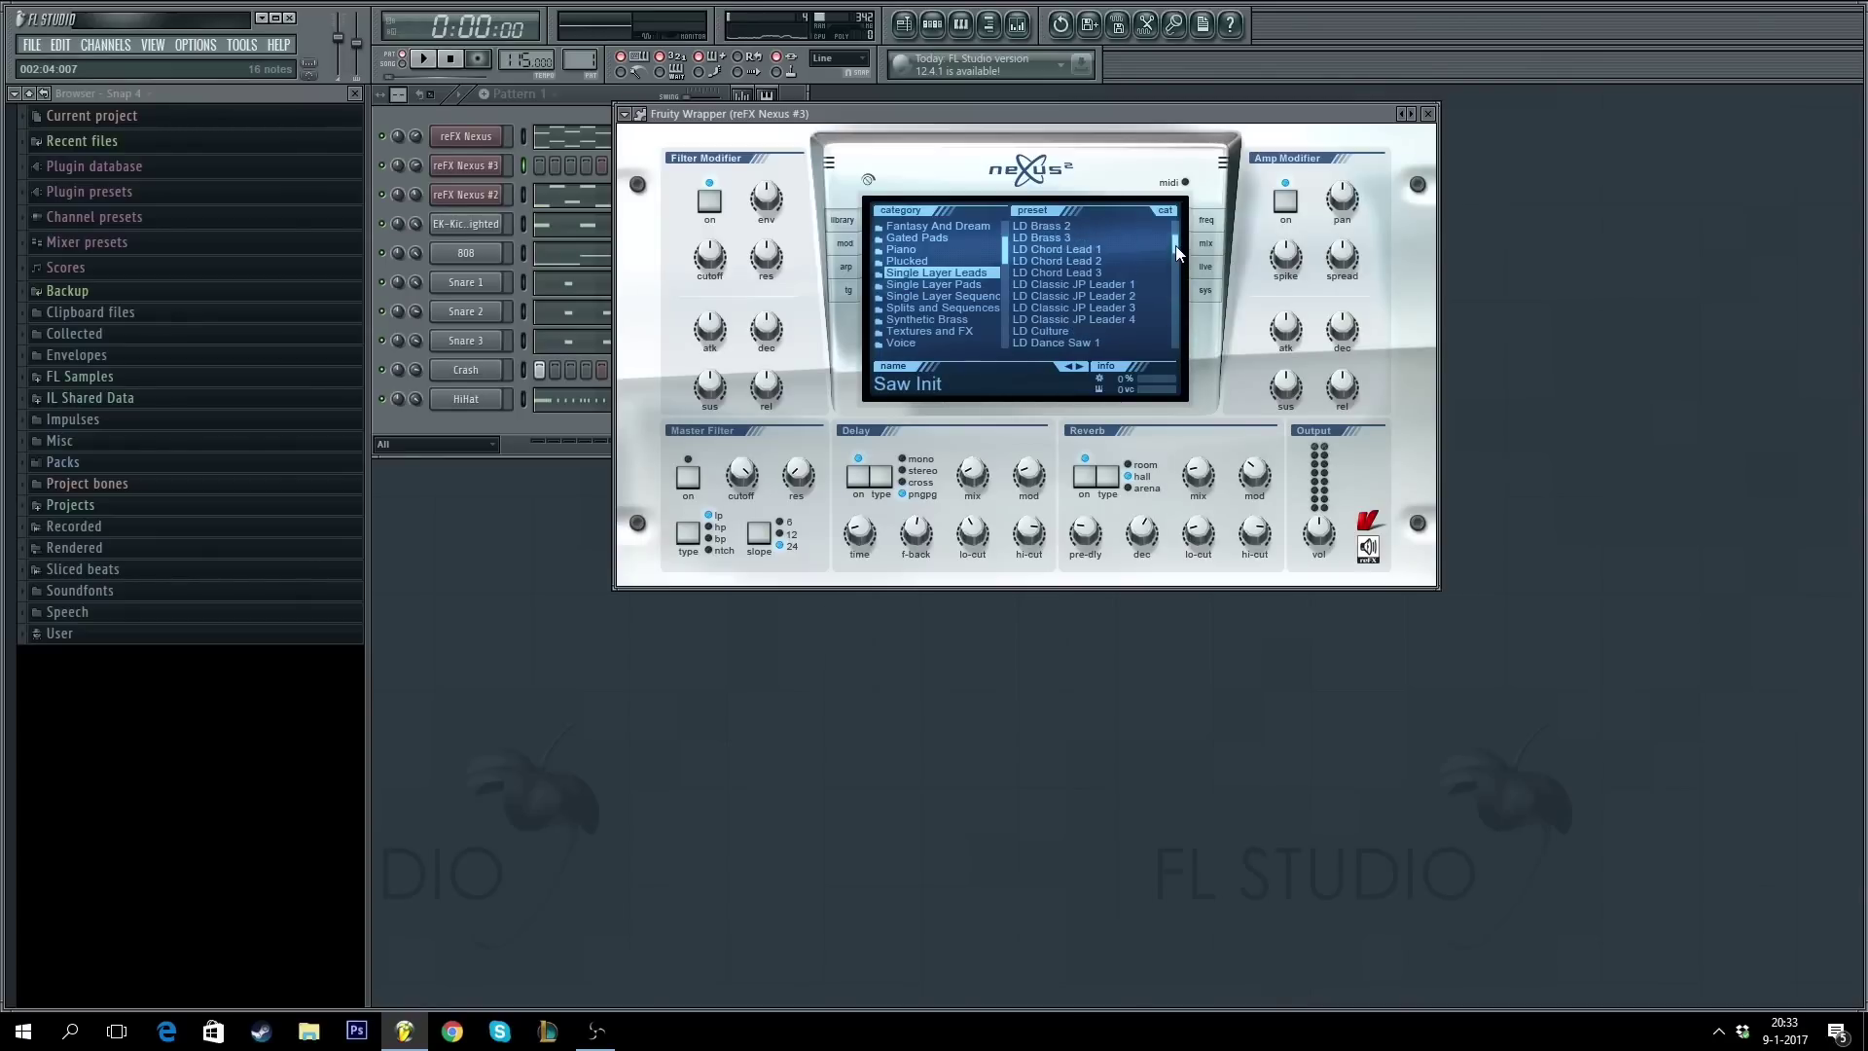
scroll(1007, 277, "up", 5)
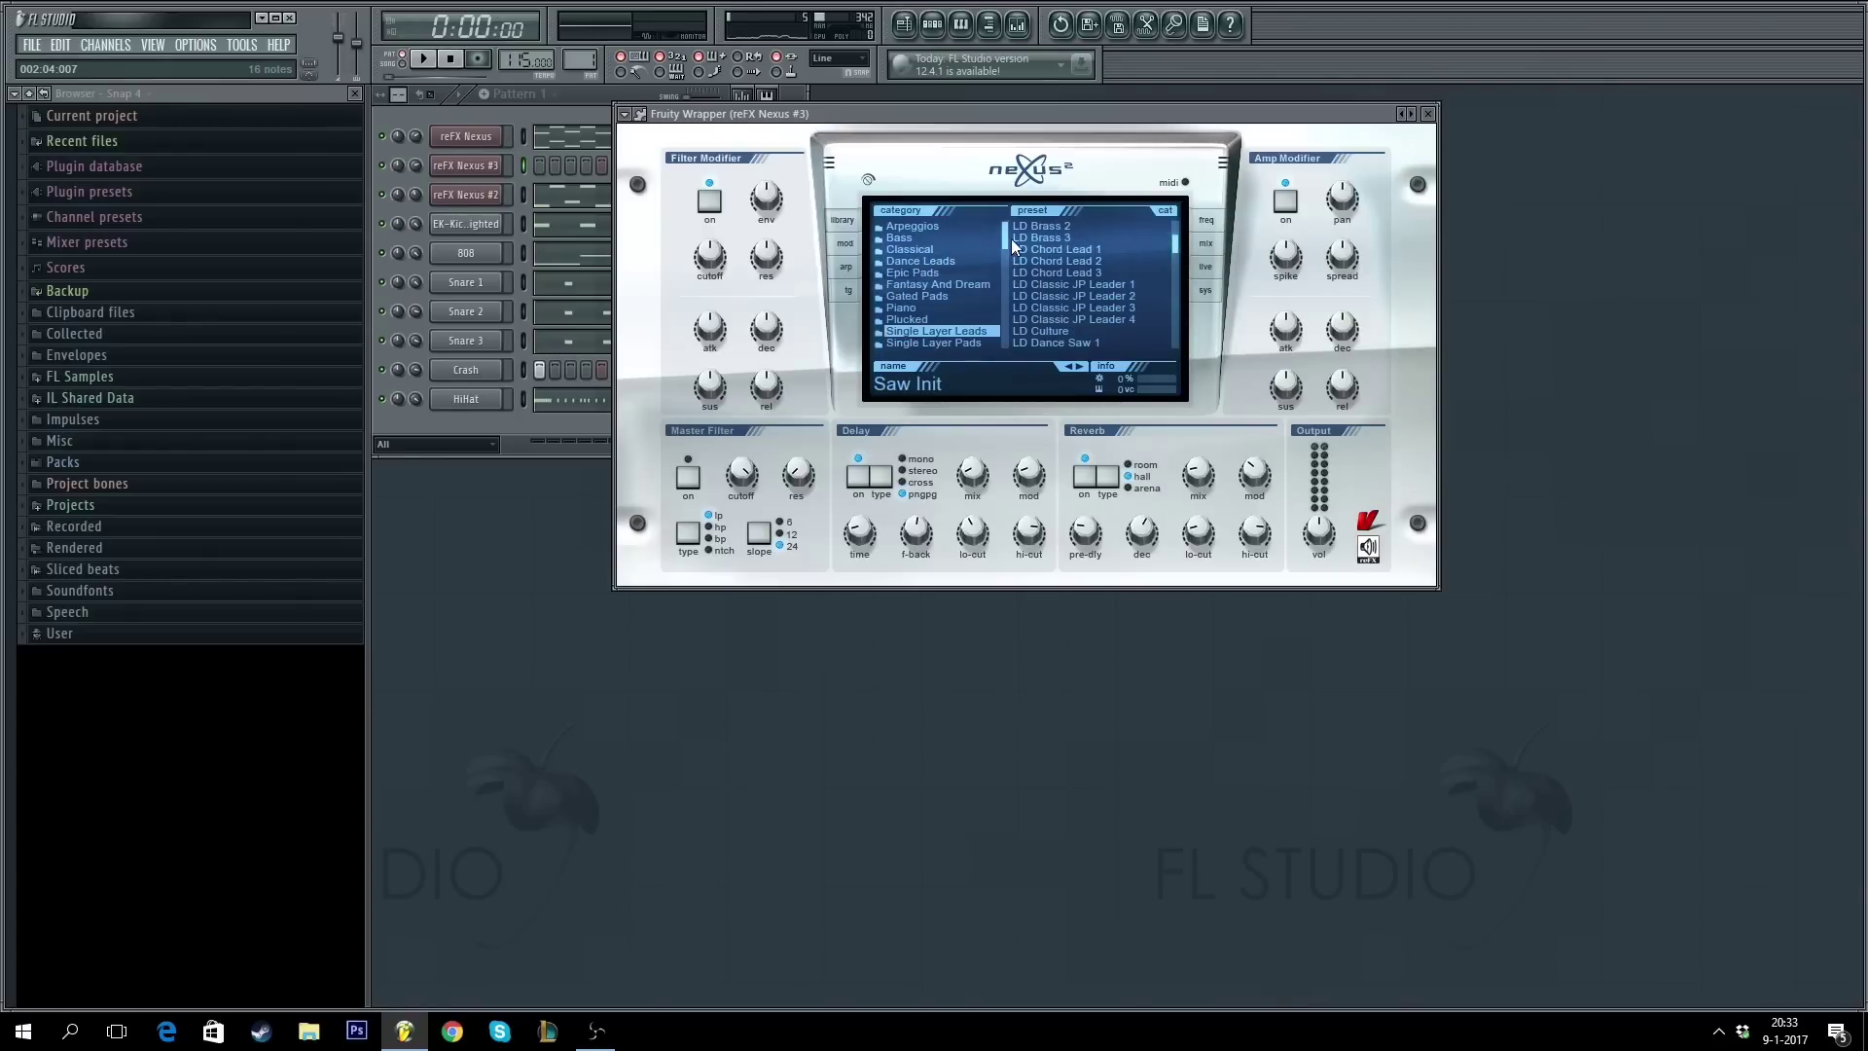
- Load the PL Hands Up Bells 1 preset from the Plucked category into reFX Nexus #3 and close the plugin window
scroll(1011, 243, "down", 3)
left_click(973, 282)
left_click_drag(1175, 260, 1175, 283)
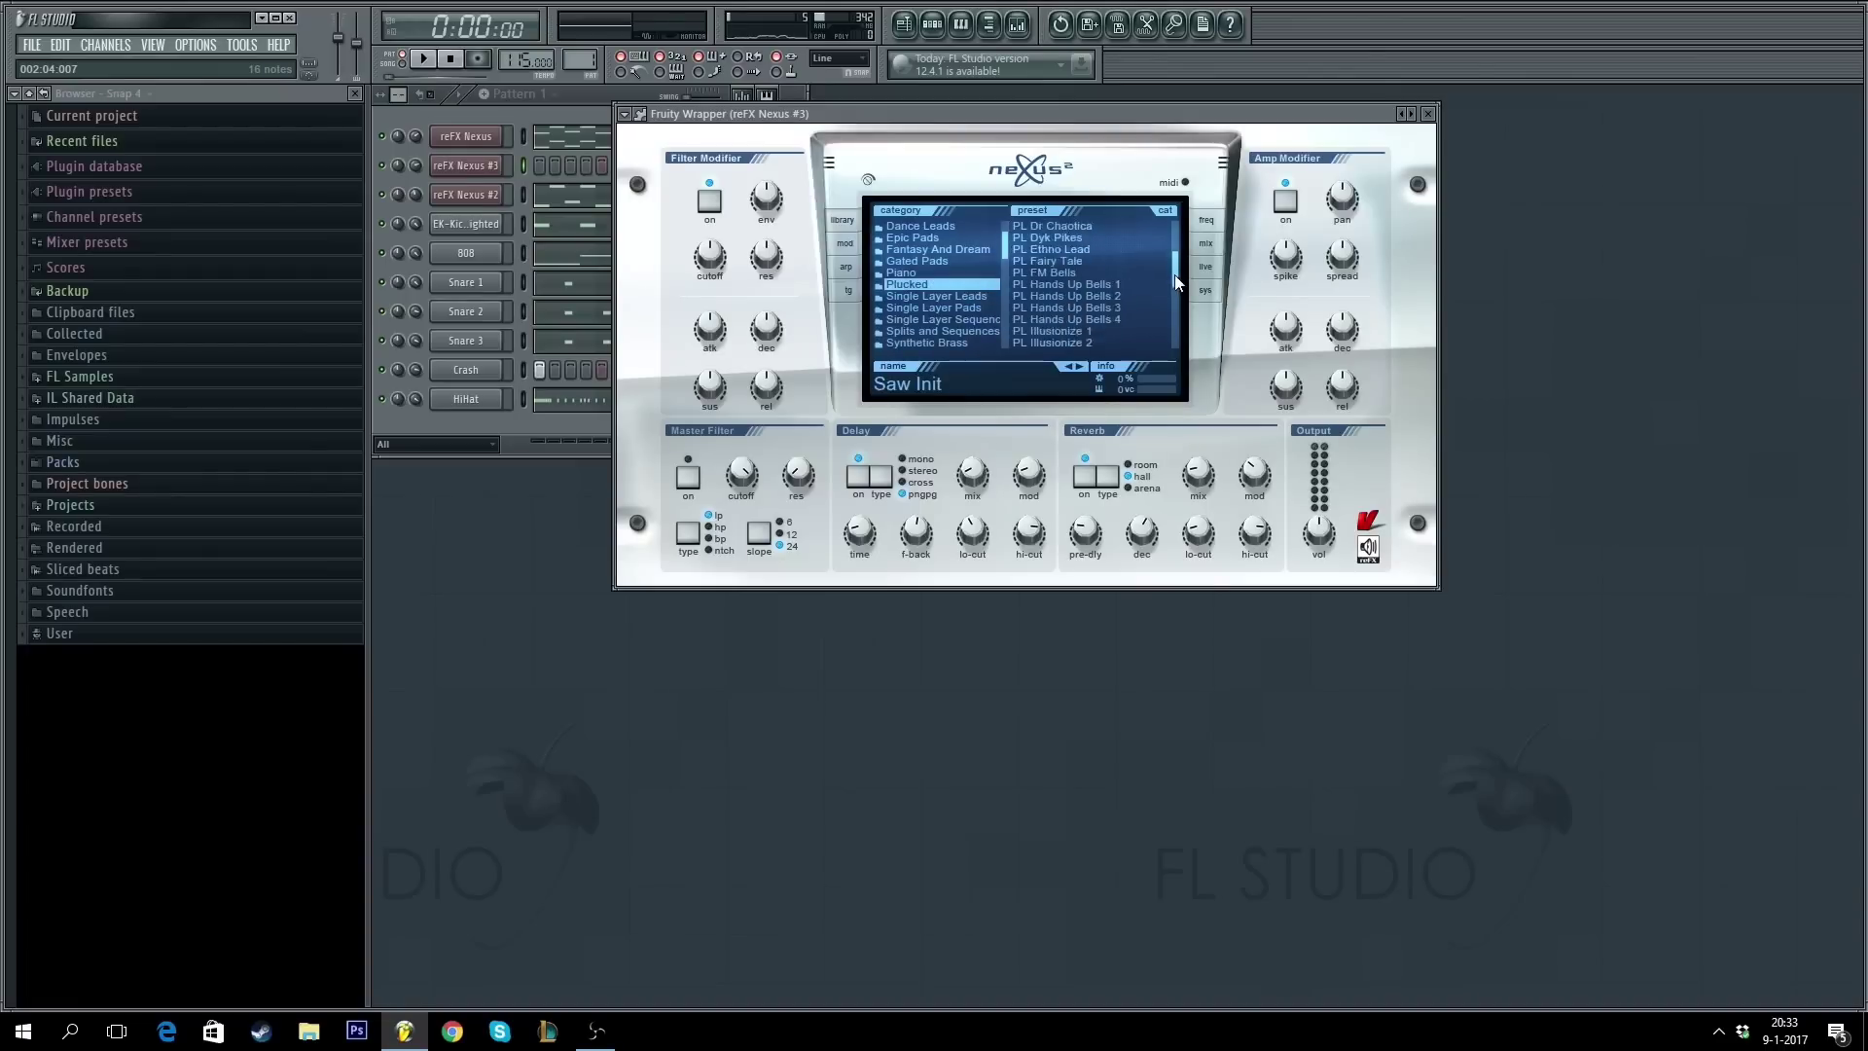
left_click(1133, 251)
left_click_drag(1276, 124, 1331, 159)
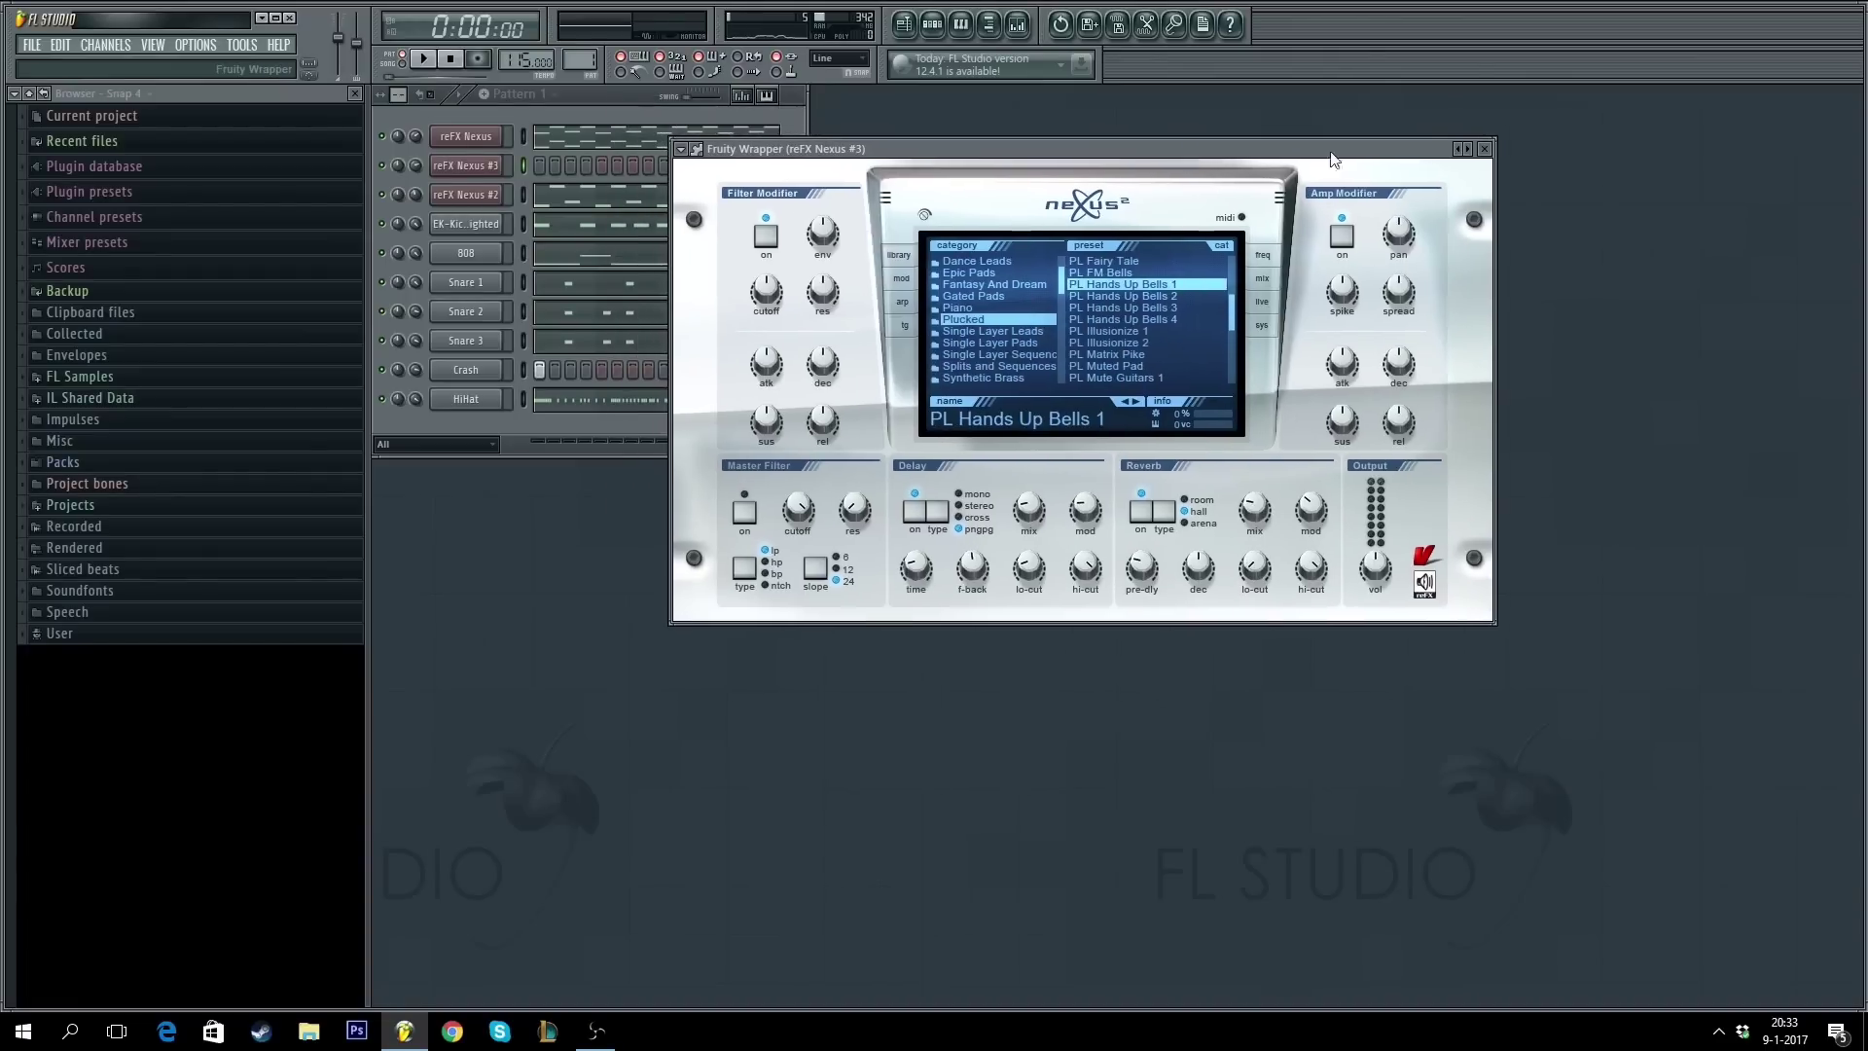
left_click(1484, 149)
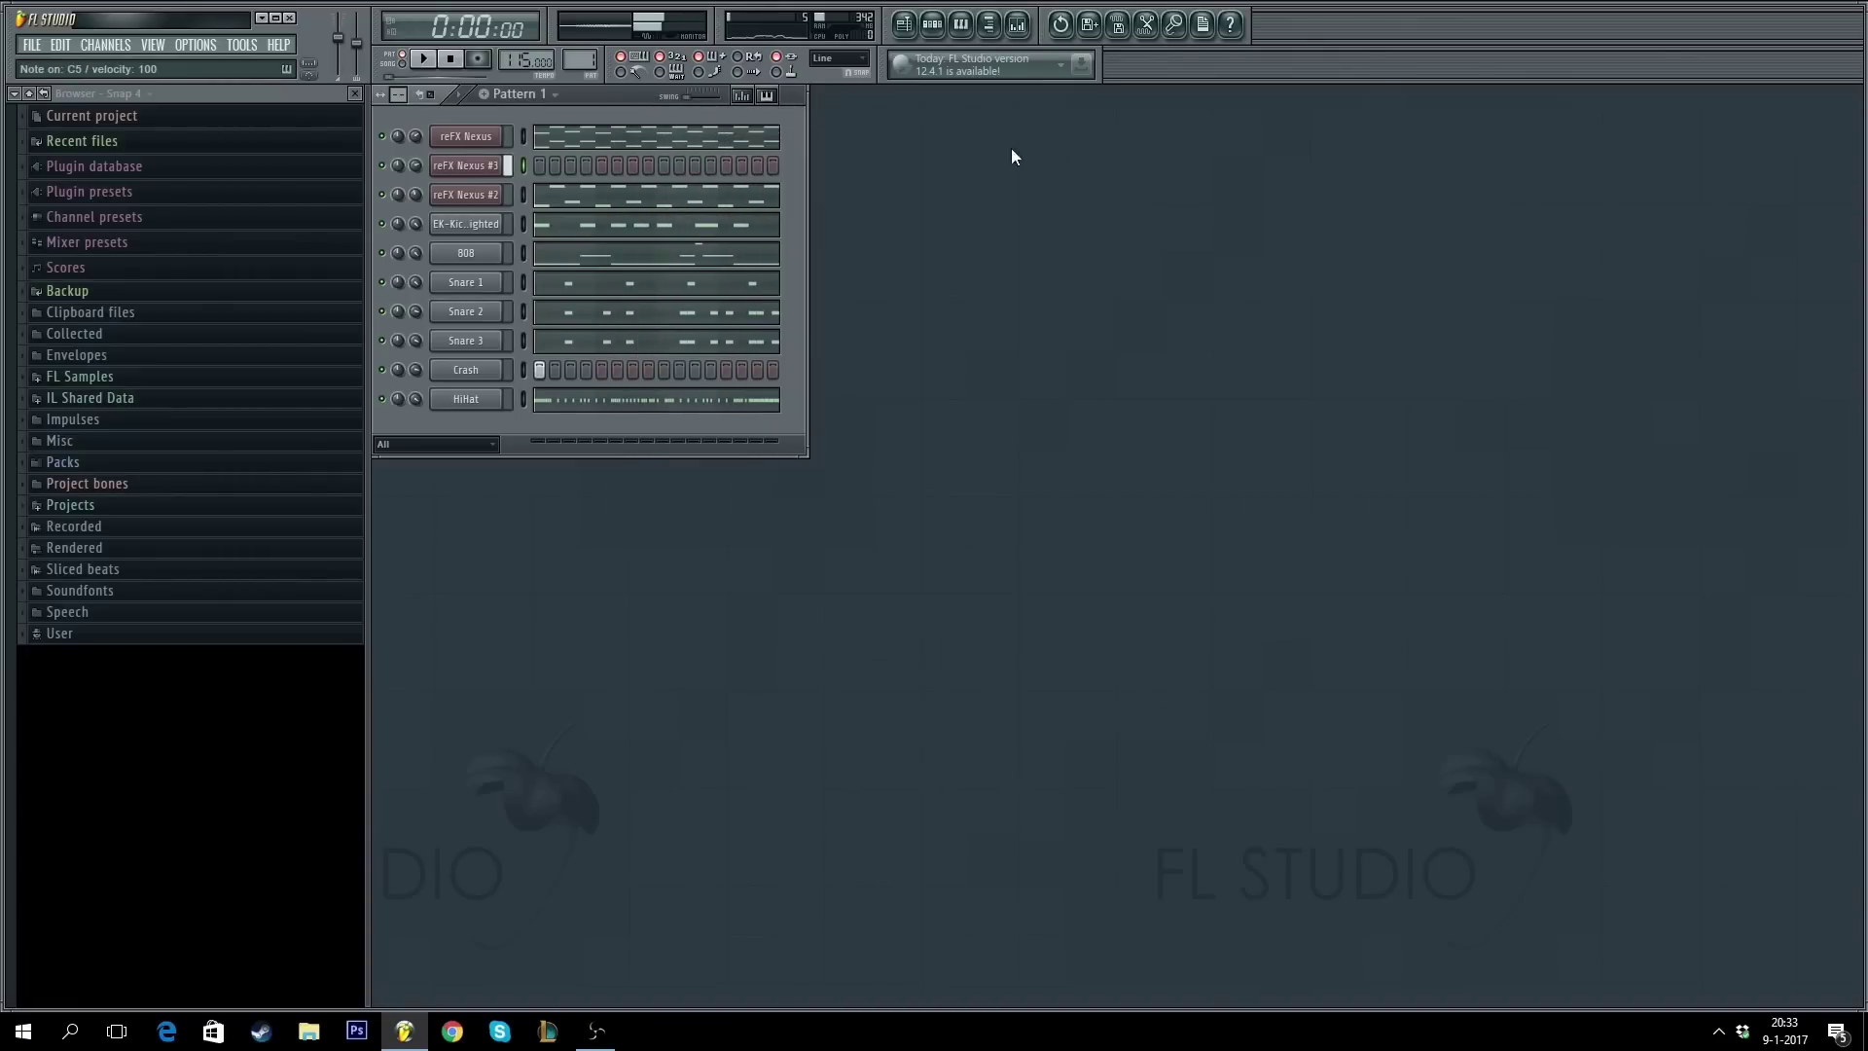
- Copy the reFX Nexus #2 melody into reFX Nexus #3 and play it back in that channel's piano roll
left_click(525, 190)
key("F7")
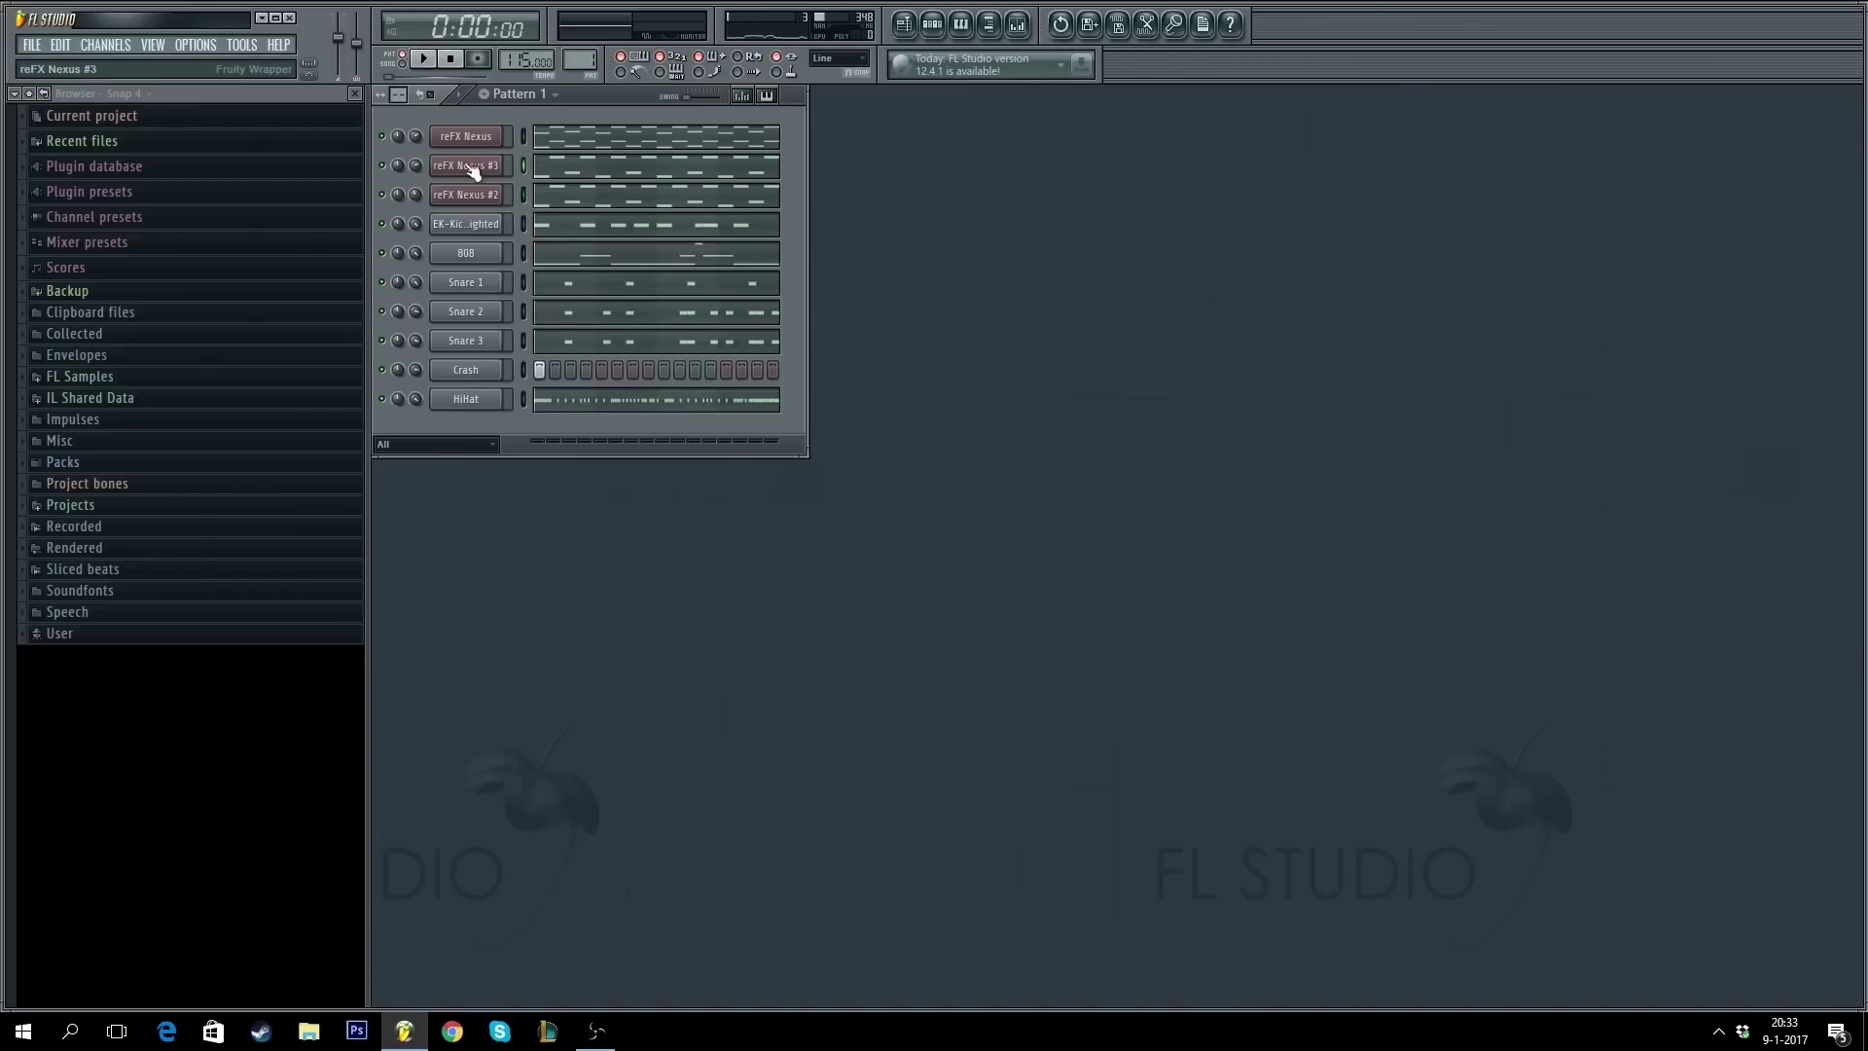
right_click(389, 170)
left_click(604, 166)
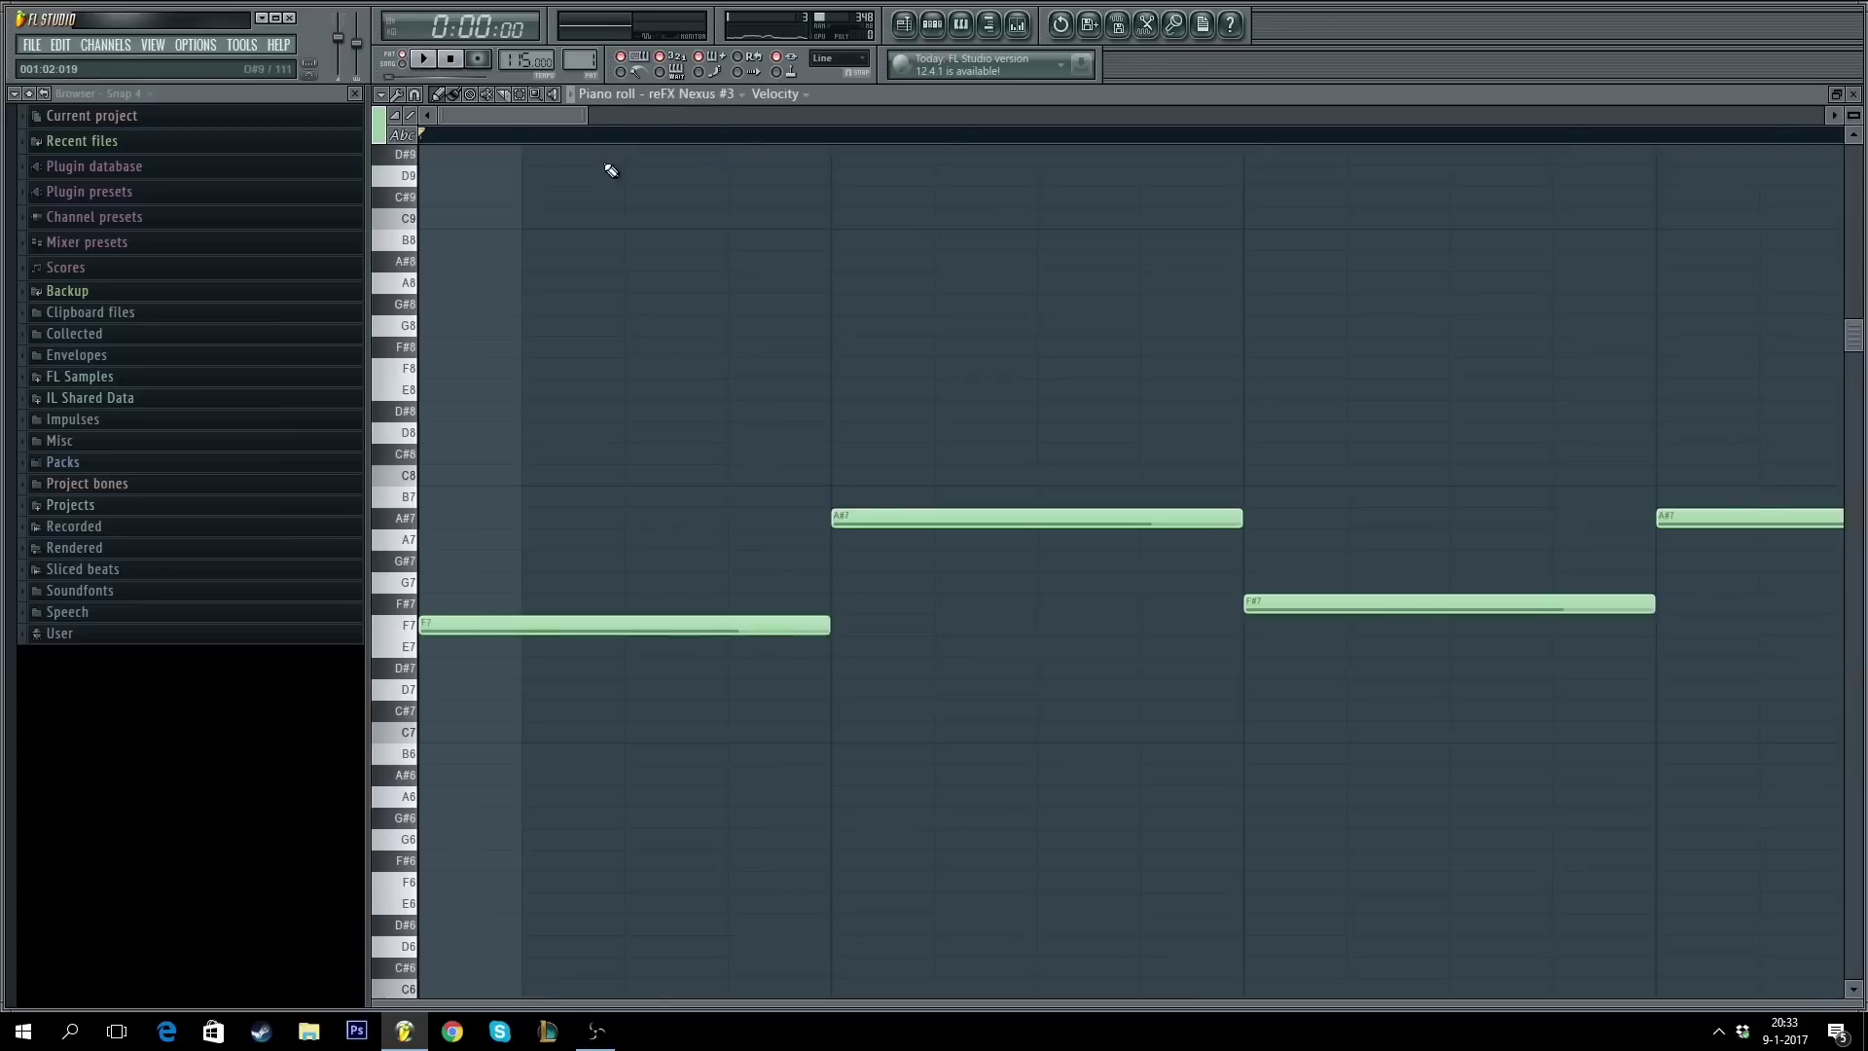
scroll(655, 154, "down", 6)
scroll(666, 147, "down", 2)
key("space")
scroll(746, 288, "up", 6)
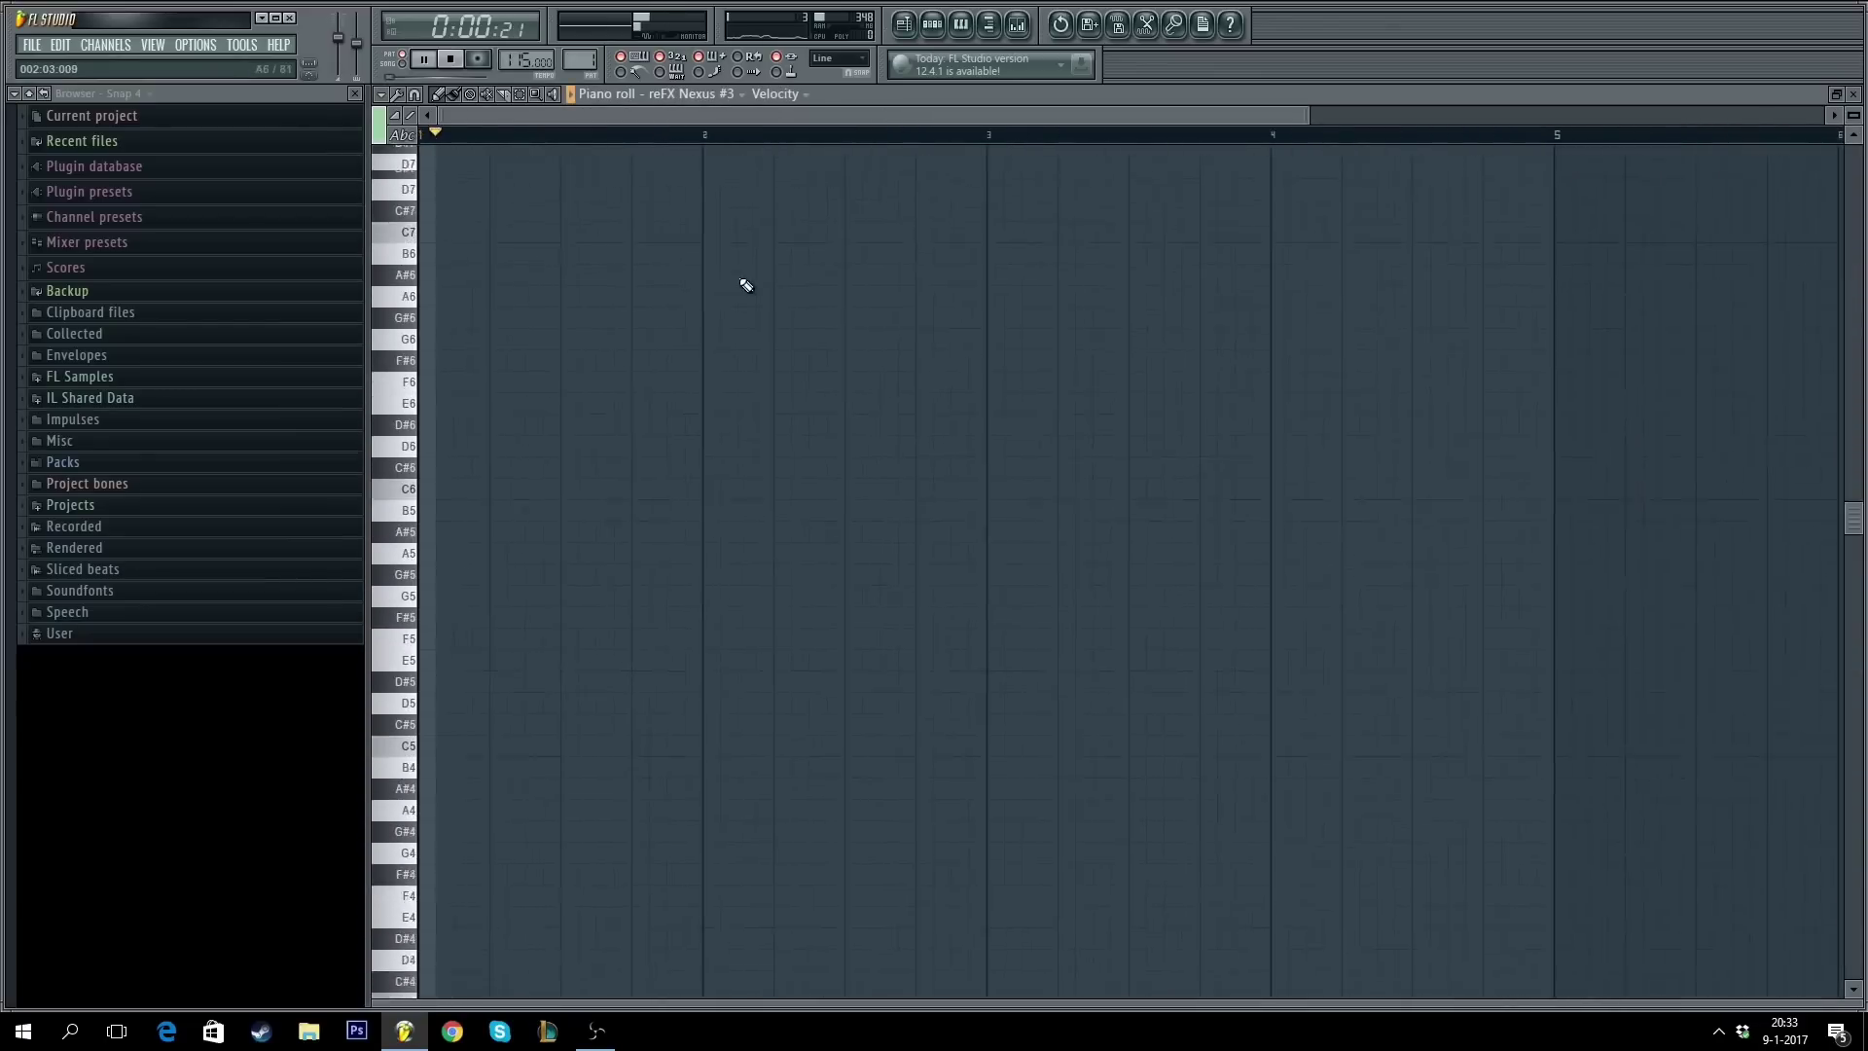
left_click_drag(1559, 605, 671, 452)
scroll(671, 506, "down", 1)
key("space")
- Transpose all reFX Nexus #3 notes down two octaves so the melody starts on F5, and play them
left_click_drag(444, 430, 429, 710)
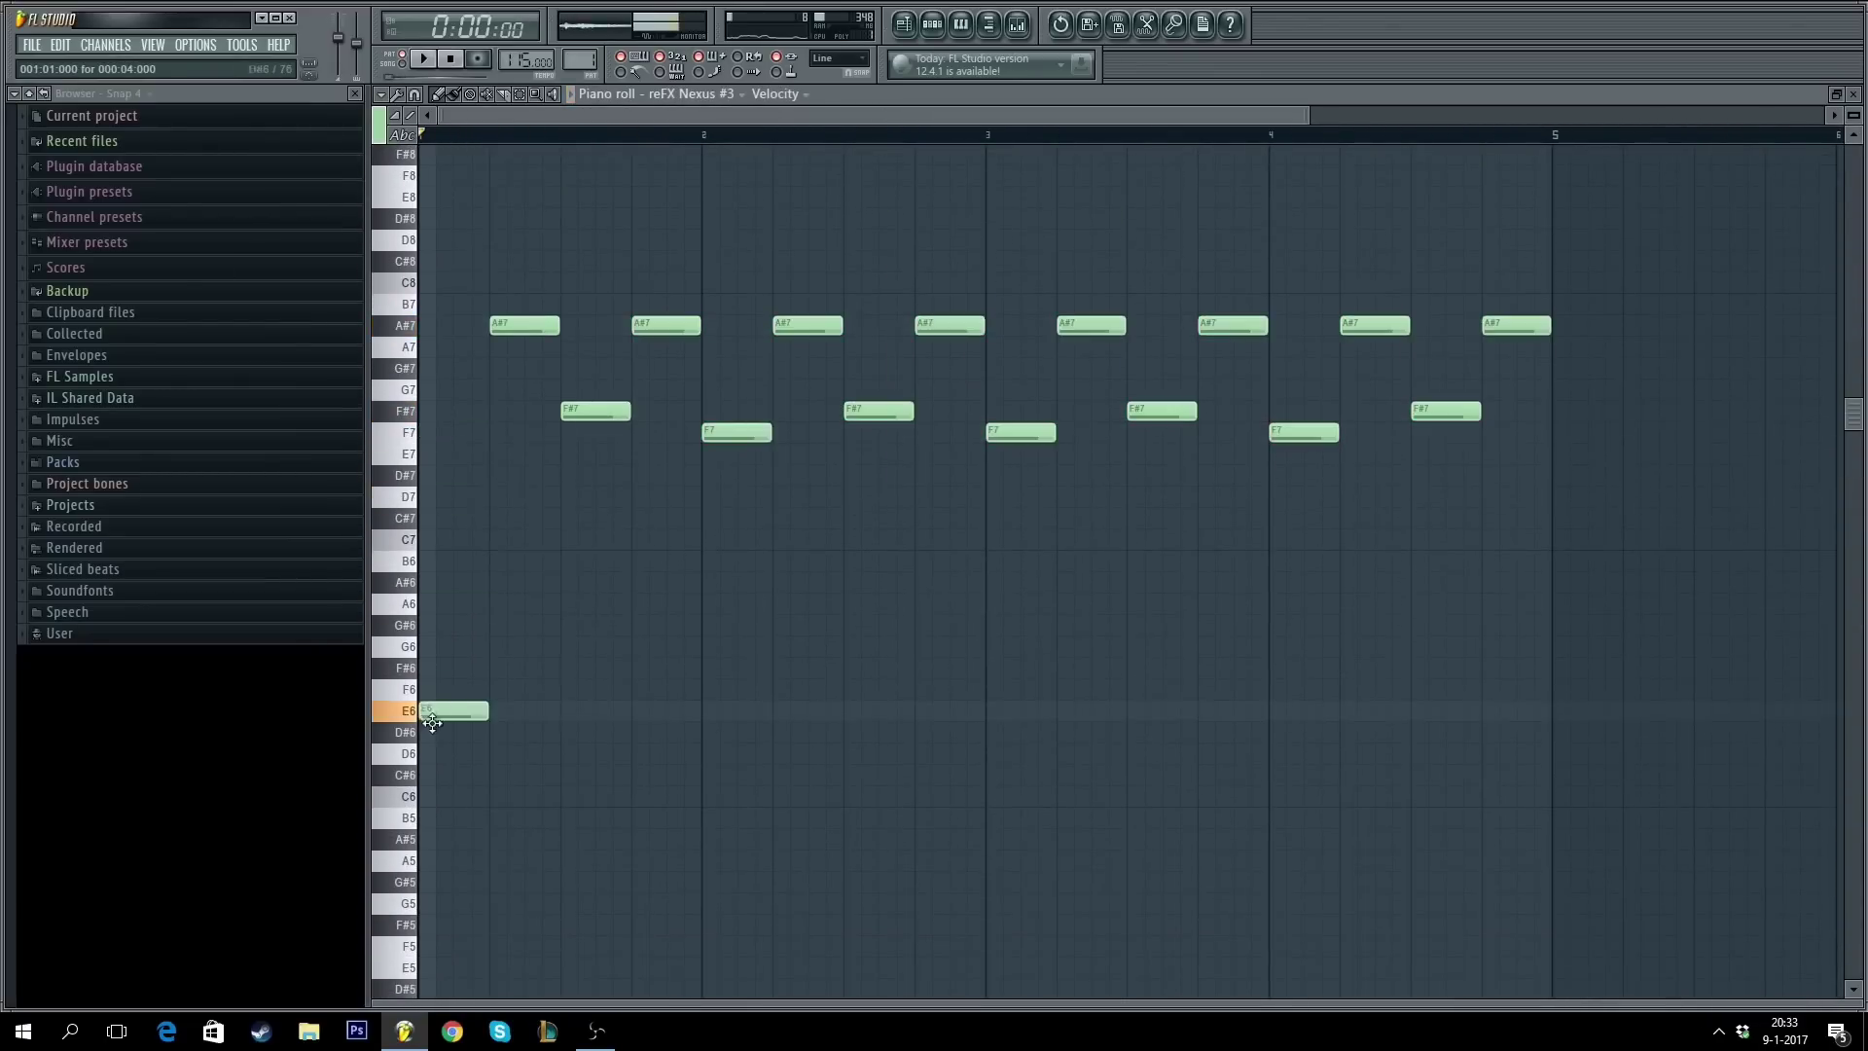
key("ctrl+z")
key("ctrl+a")
scroll(508, 409, "up", 1)
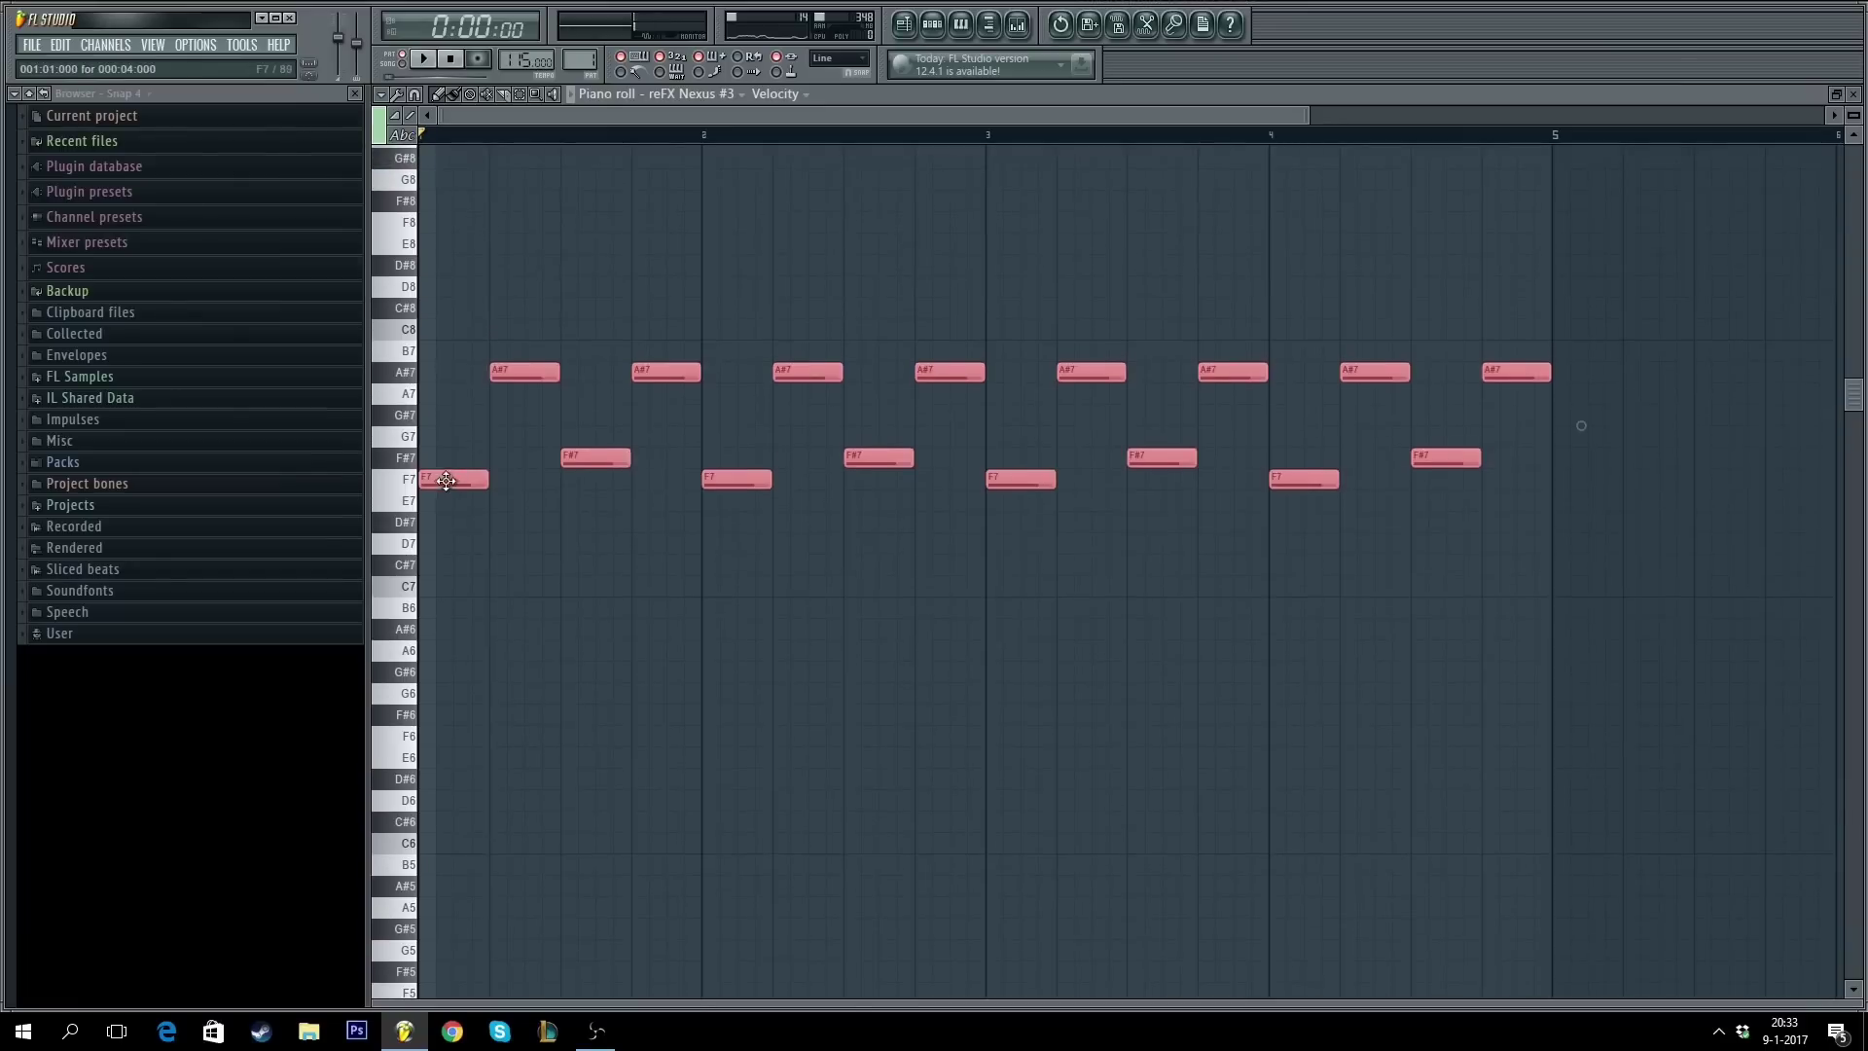
left_click_drag(445, 476, 442, 734)
key("space")
scroll(442, 584, "down", 3)
scroll(442, 437, "up", 3)
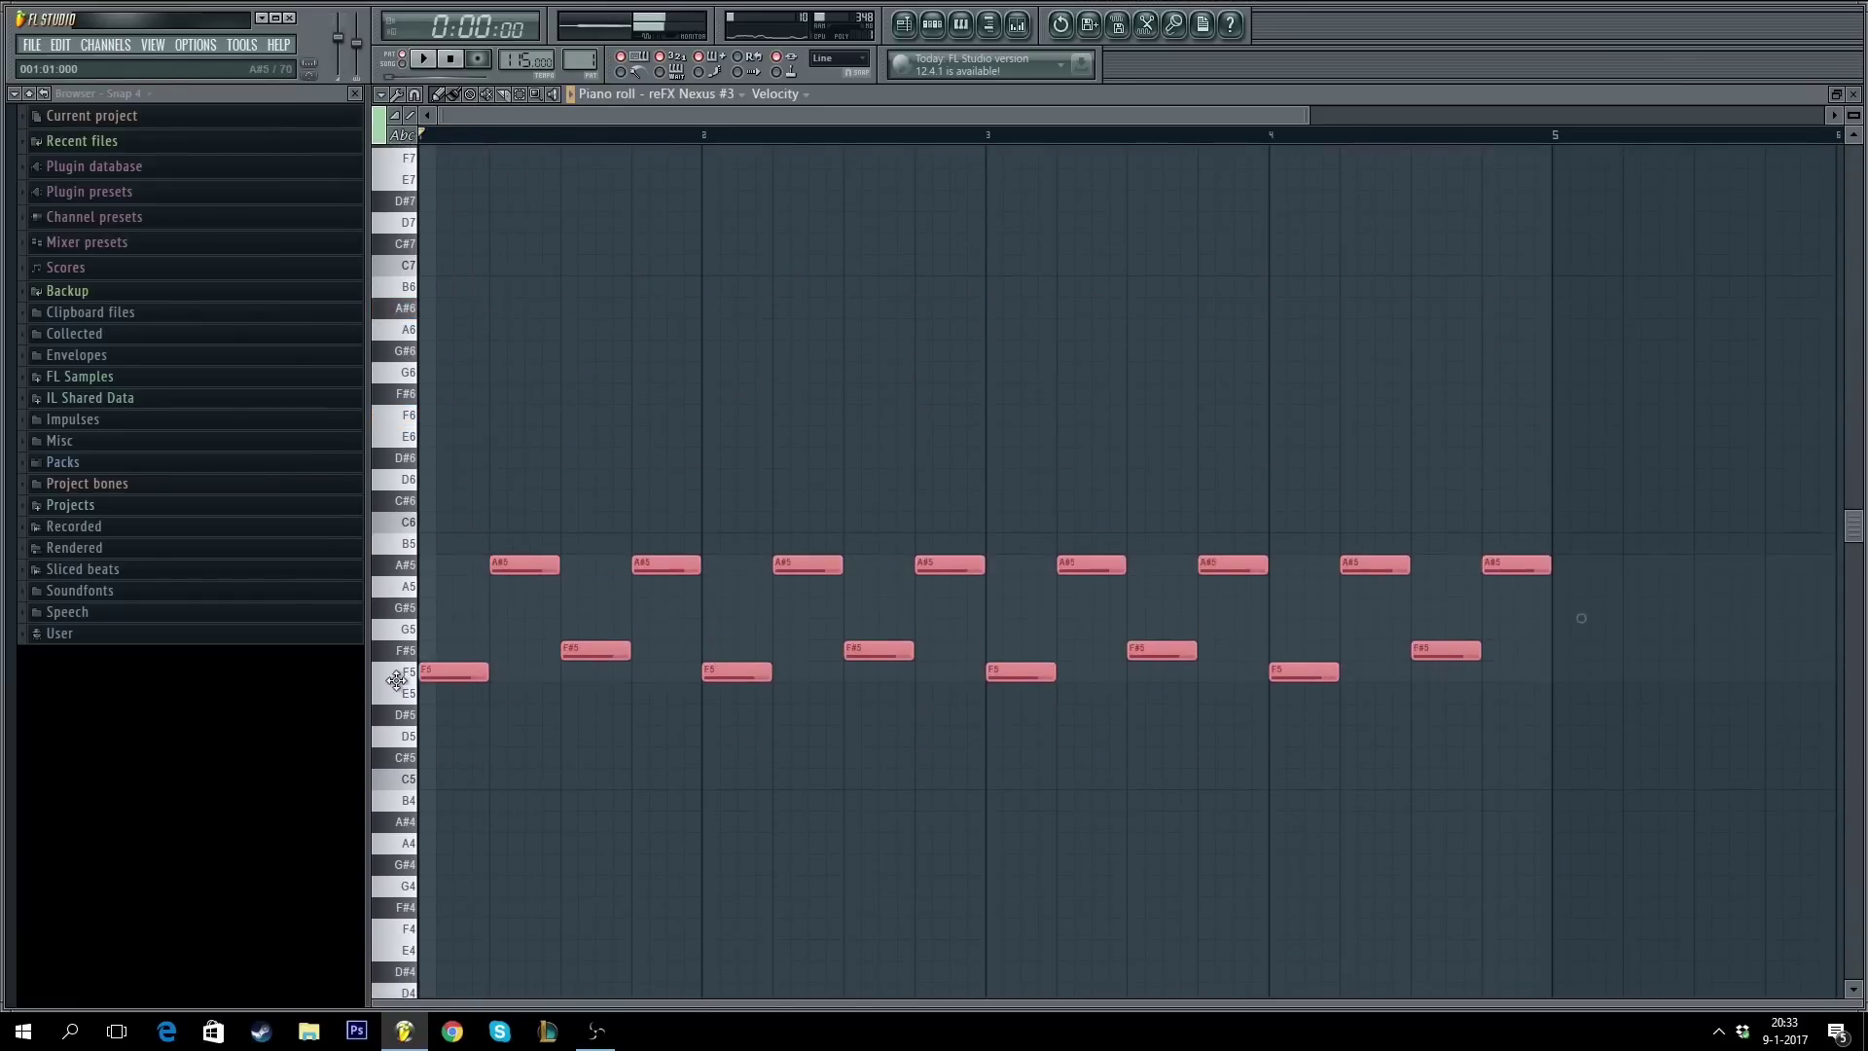
- Adjust the reFX Nexus #3 reverb mix to 53, turn on its master filter with resonance 0, and solo the channel
key("F7")
left_click(492, 171)
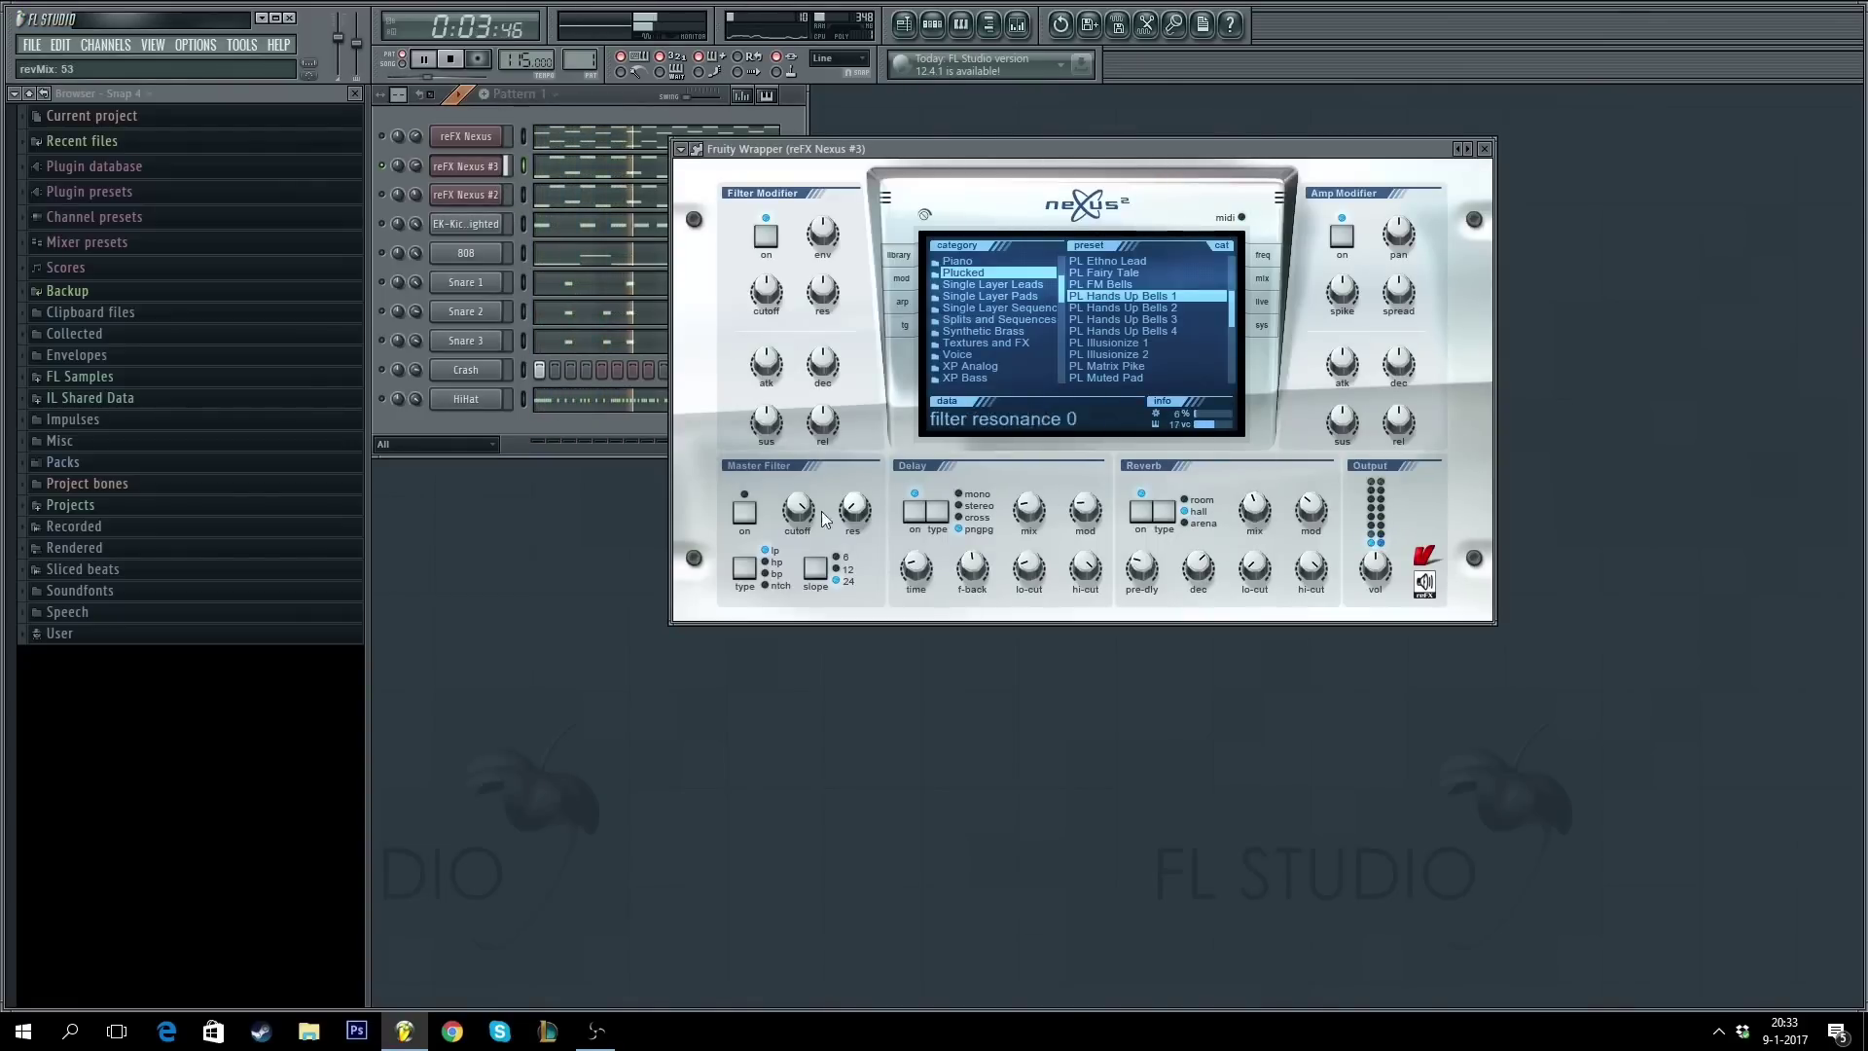
left_click(414, 178)
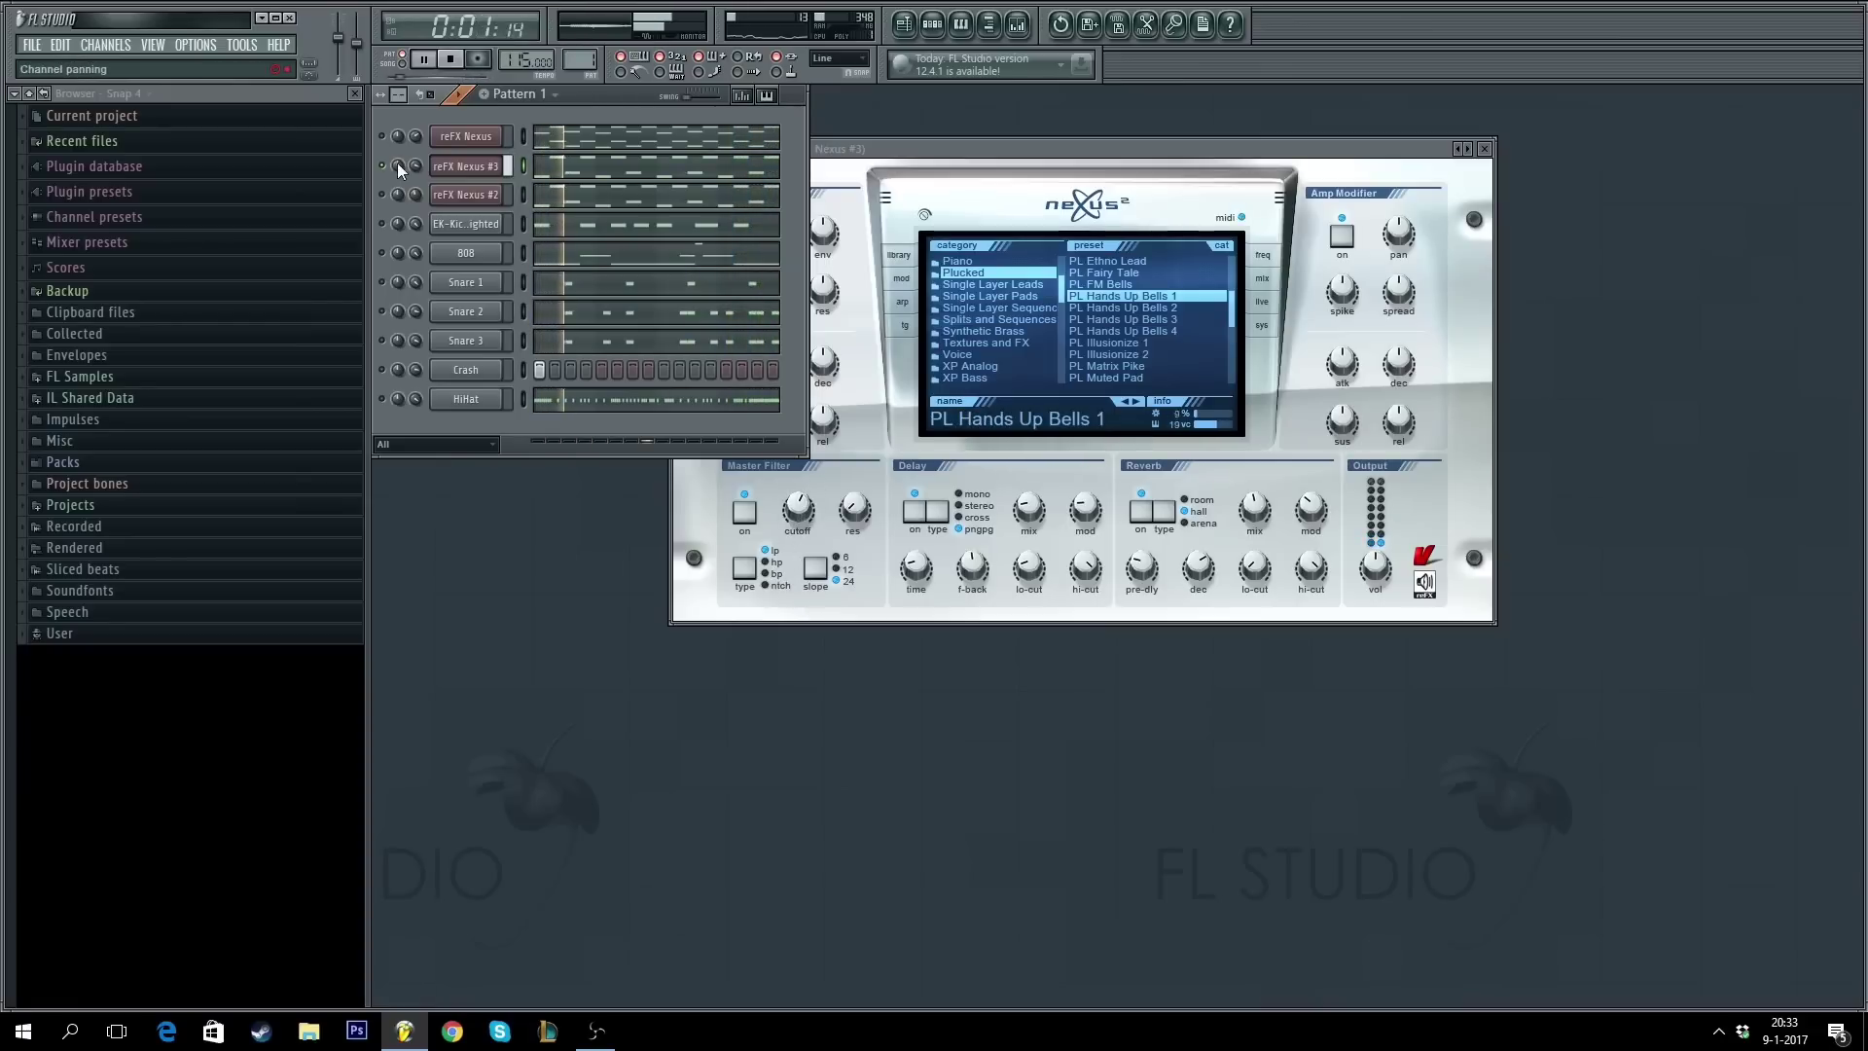
- Unmute the other two reFX Nexus channels, balance the output level of reFX Nexus #3 against them, and close its plugin window
left_click(383, 137)
left_click(382, 195)
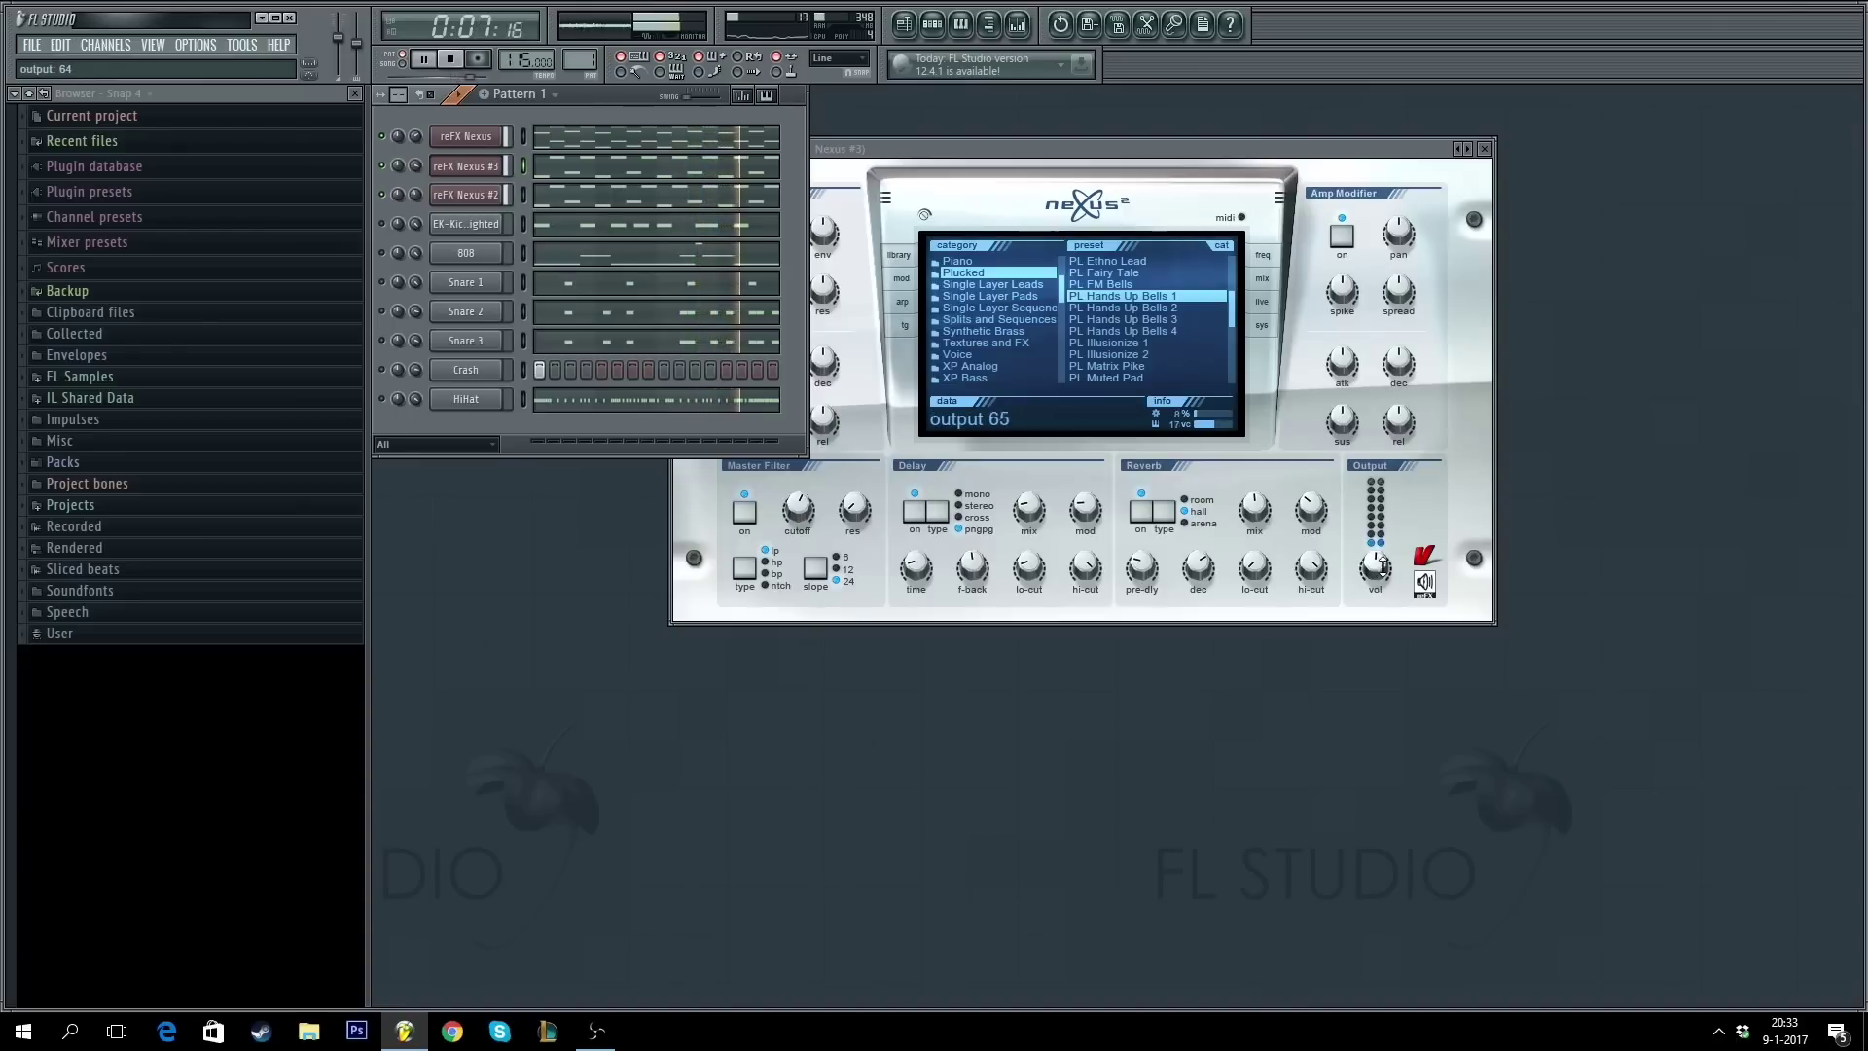
scroll(1375, 566, "up", 3)
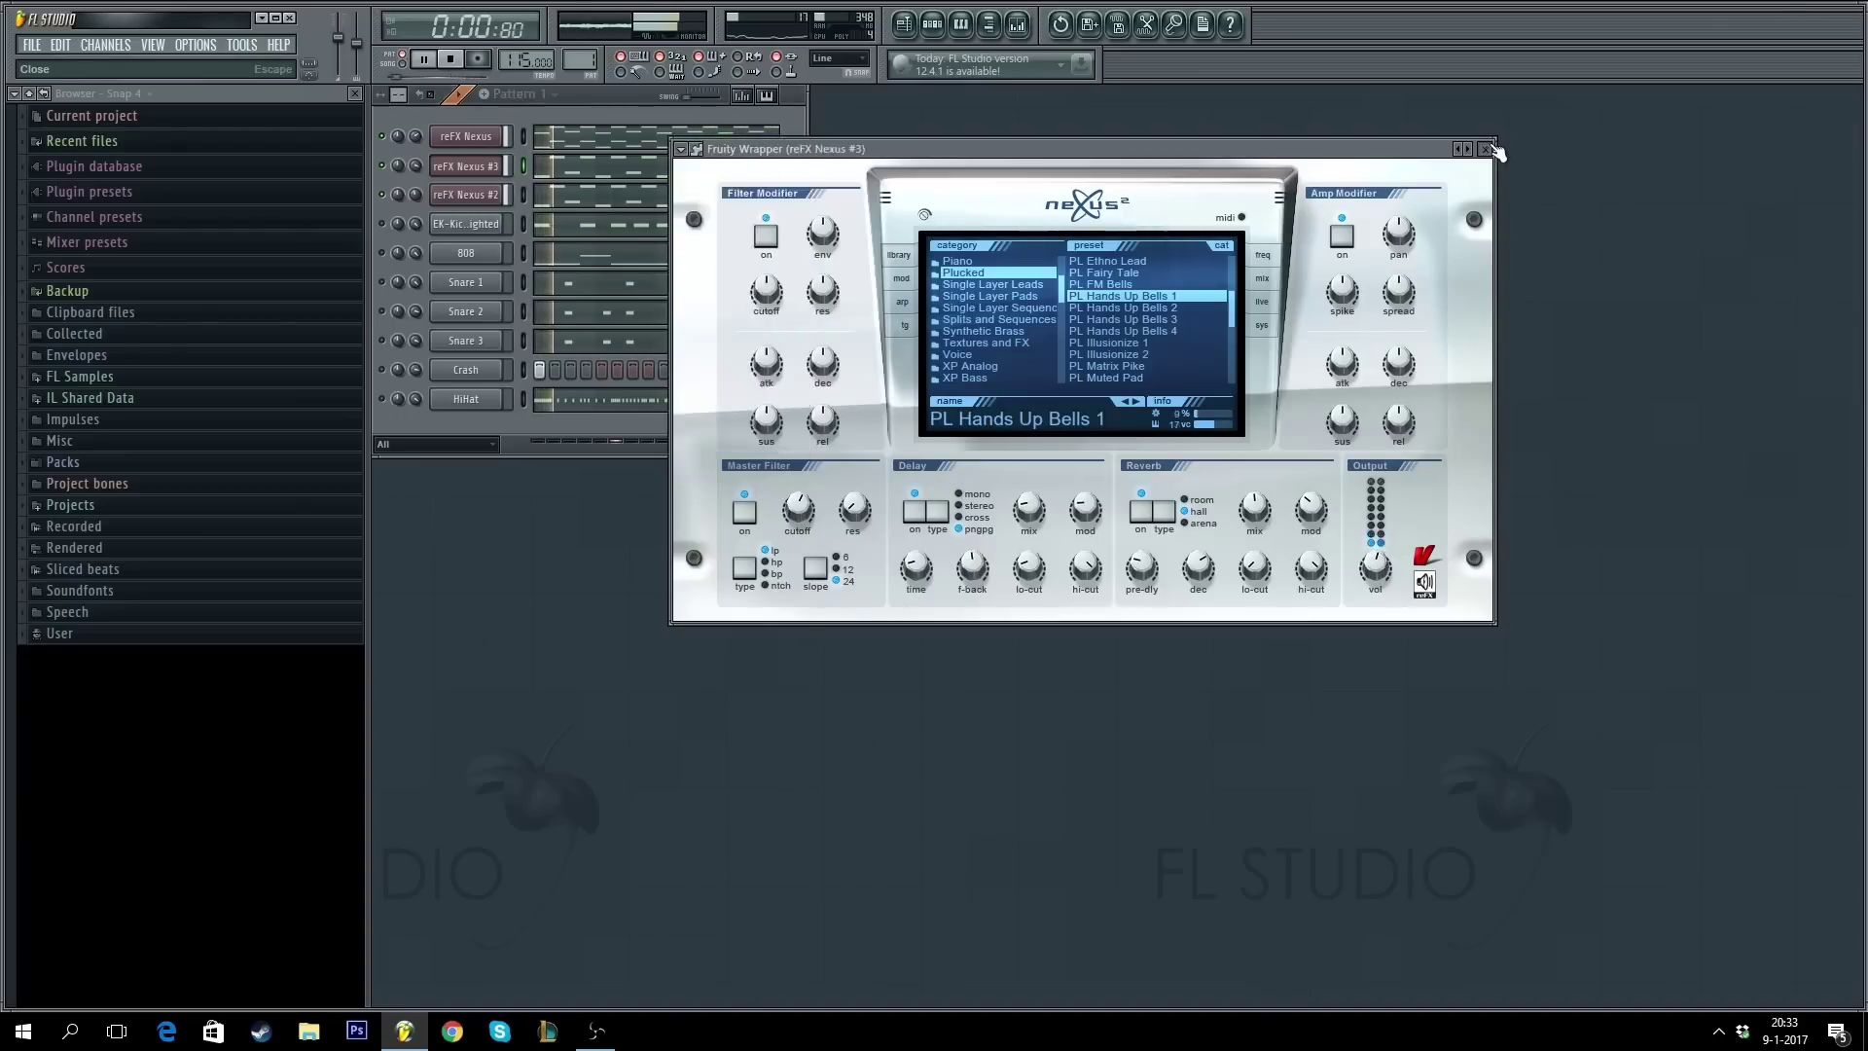
left_click(1483, 149)
- Listen to the full pattern with all channels playing, and stop playback
left_click(1388, 174)
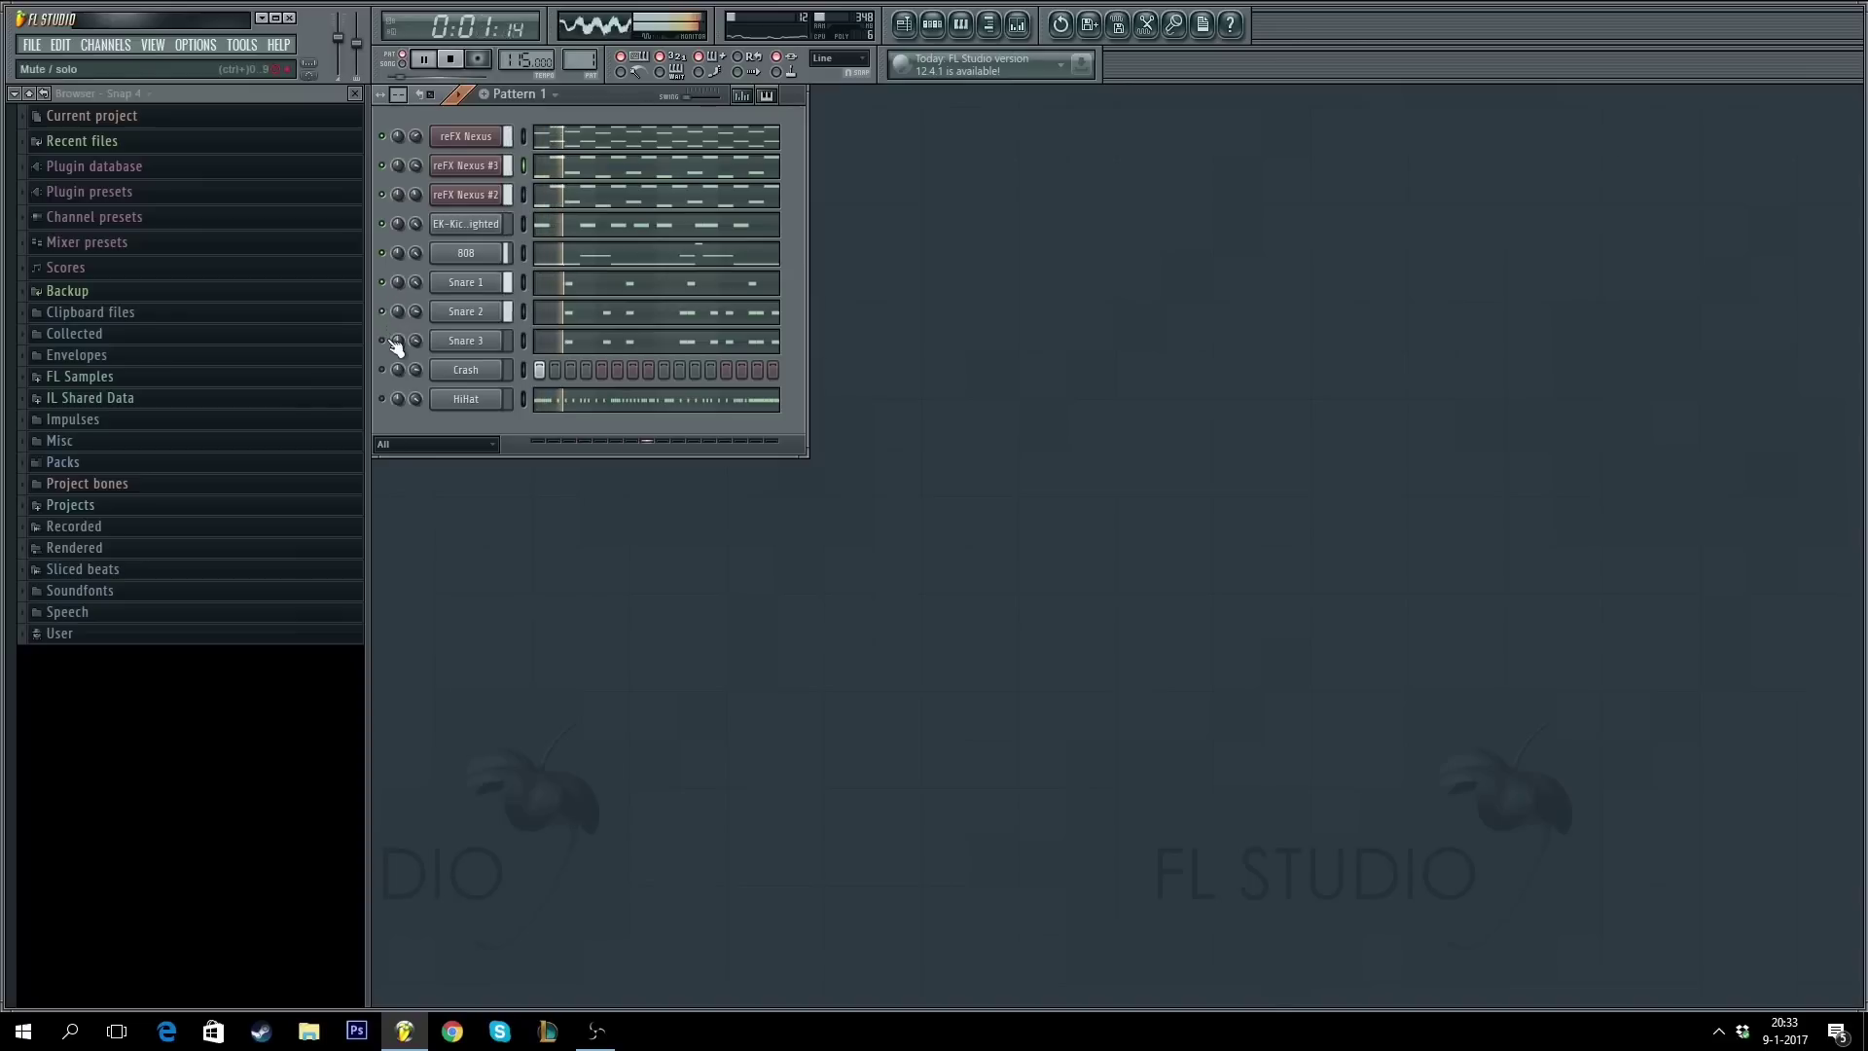
key("XF86AudioRaiseVolume")
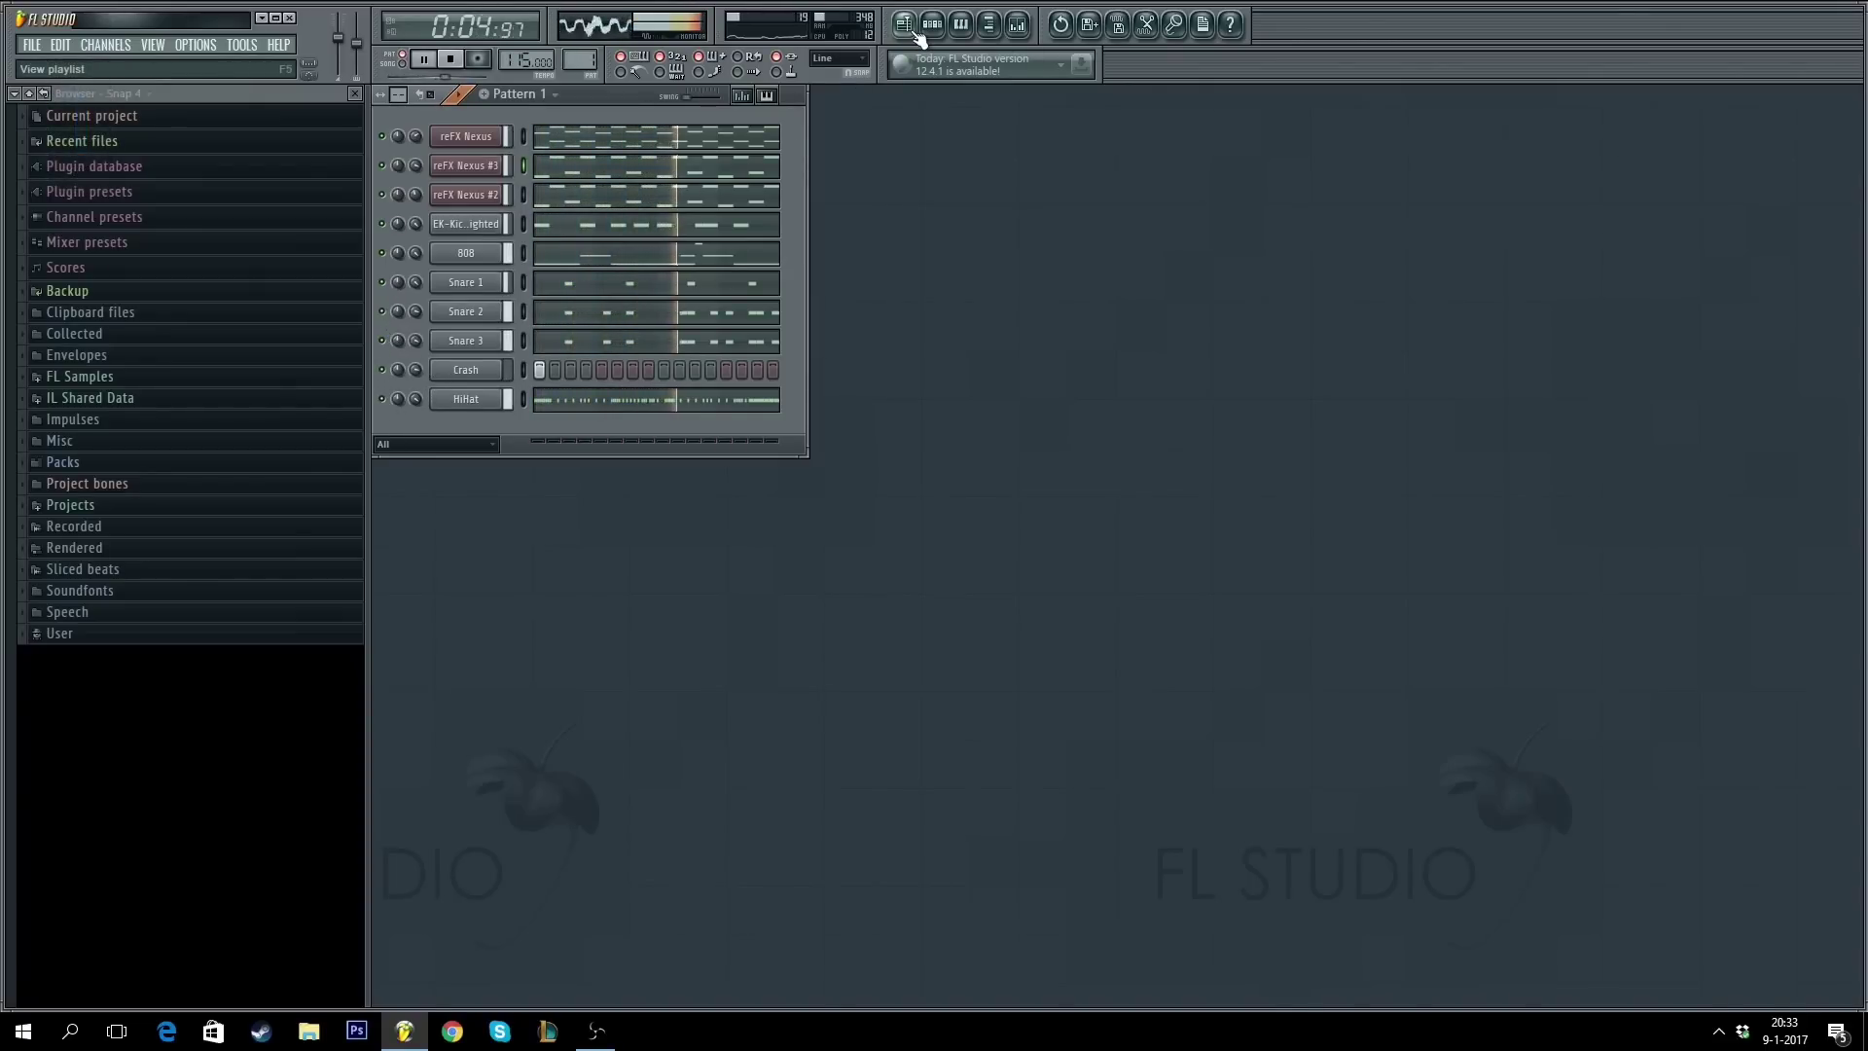
key("space")
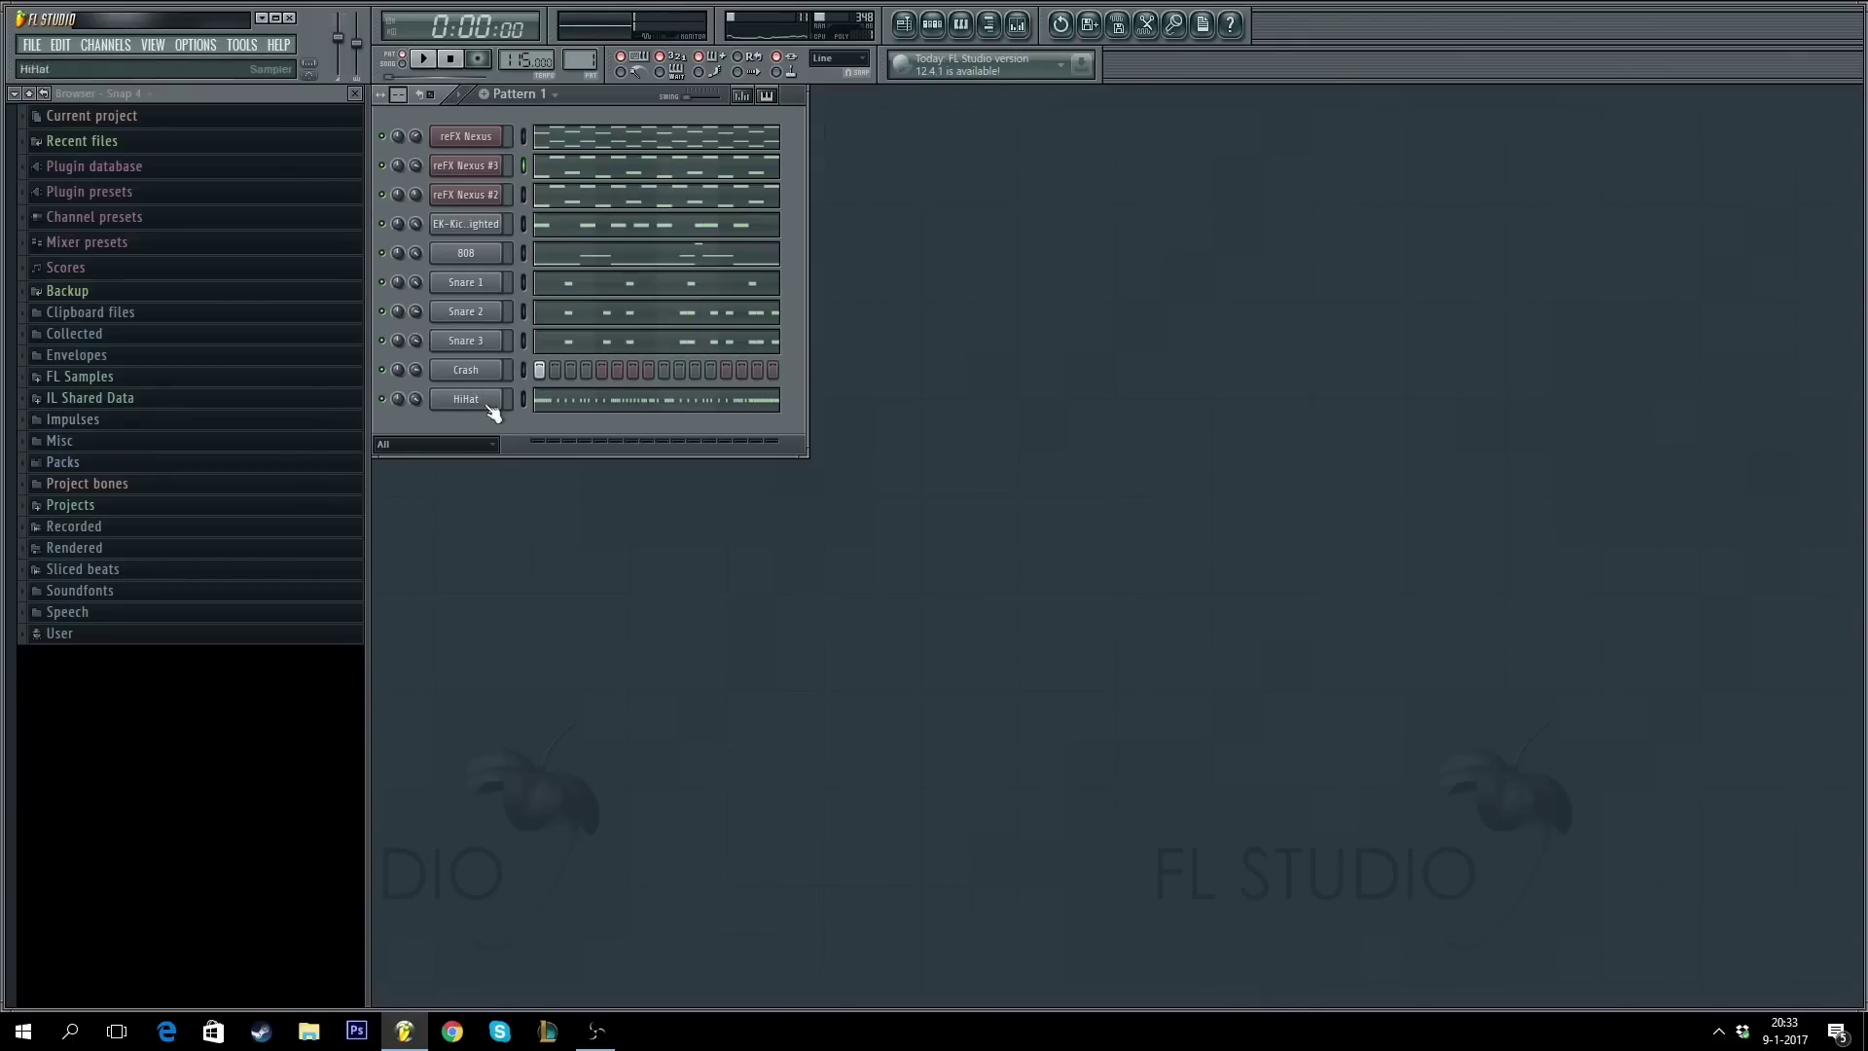
- Browse the FL Samples to the Cymbals folder of TriSamples - 808 Trapstep Pack Vol 2 and find the open hi-hats
left_click(176, 380)
scroll(195, 389, "down", 8)
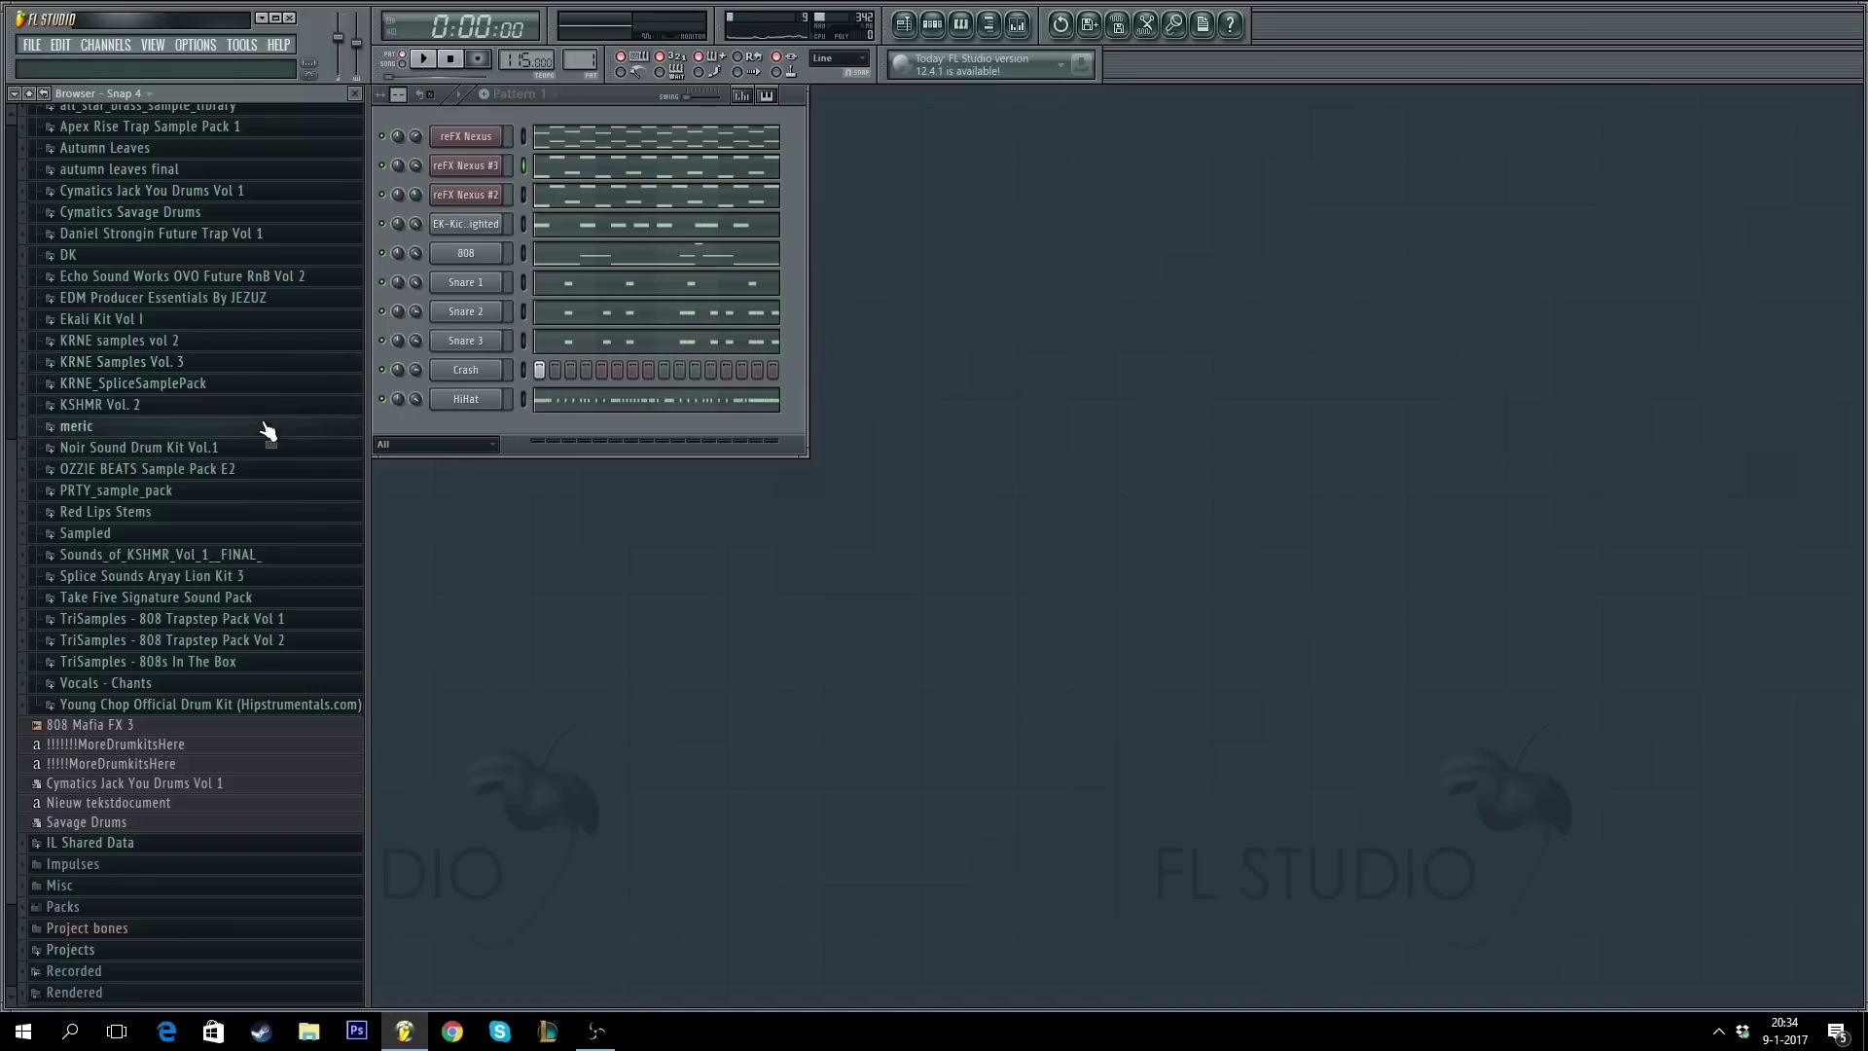
left_click(325, 640)
scroll(170, 504, "down", 4)
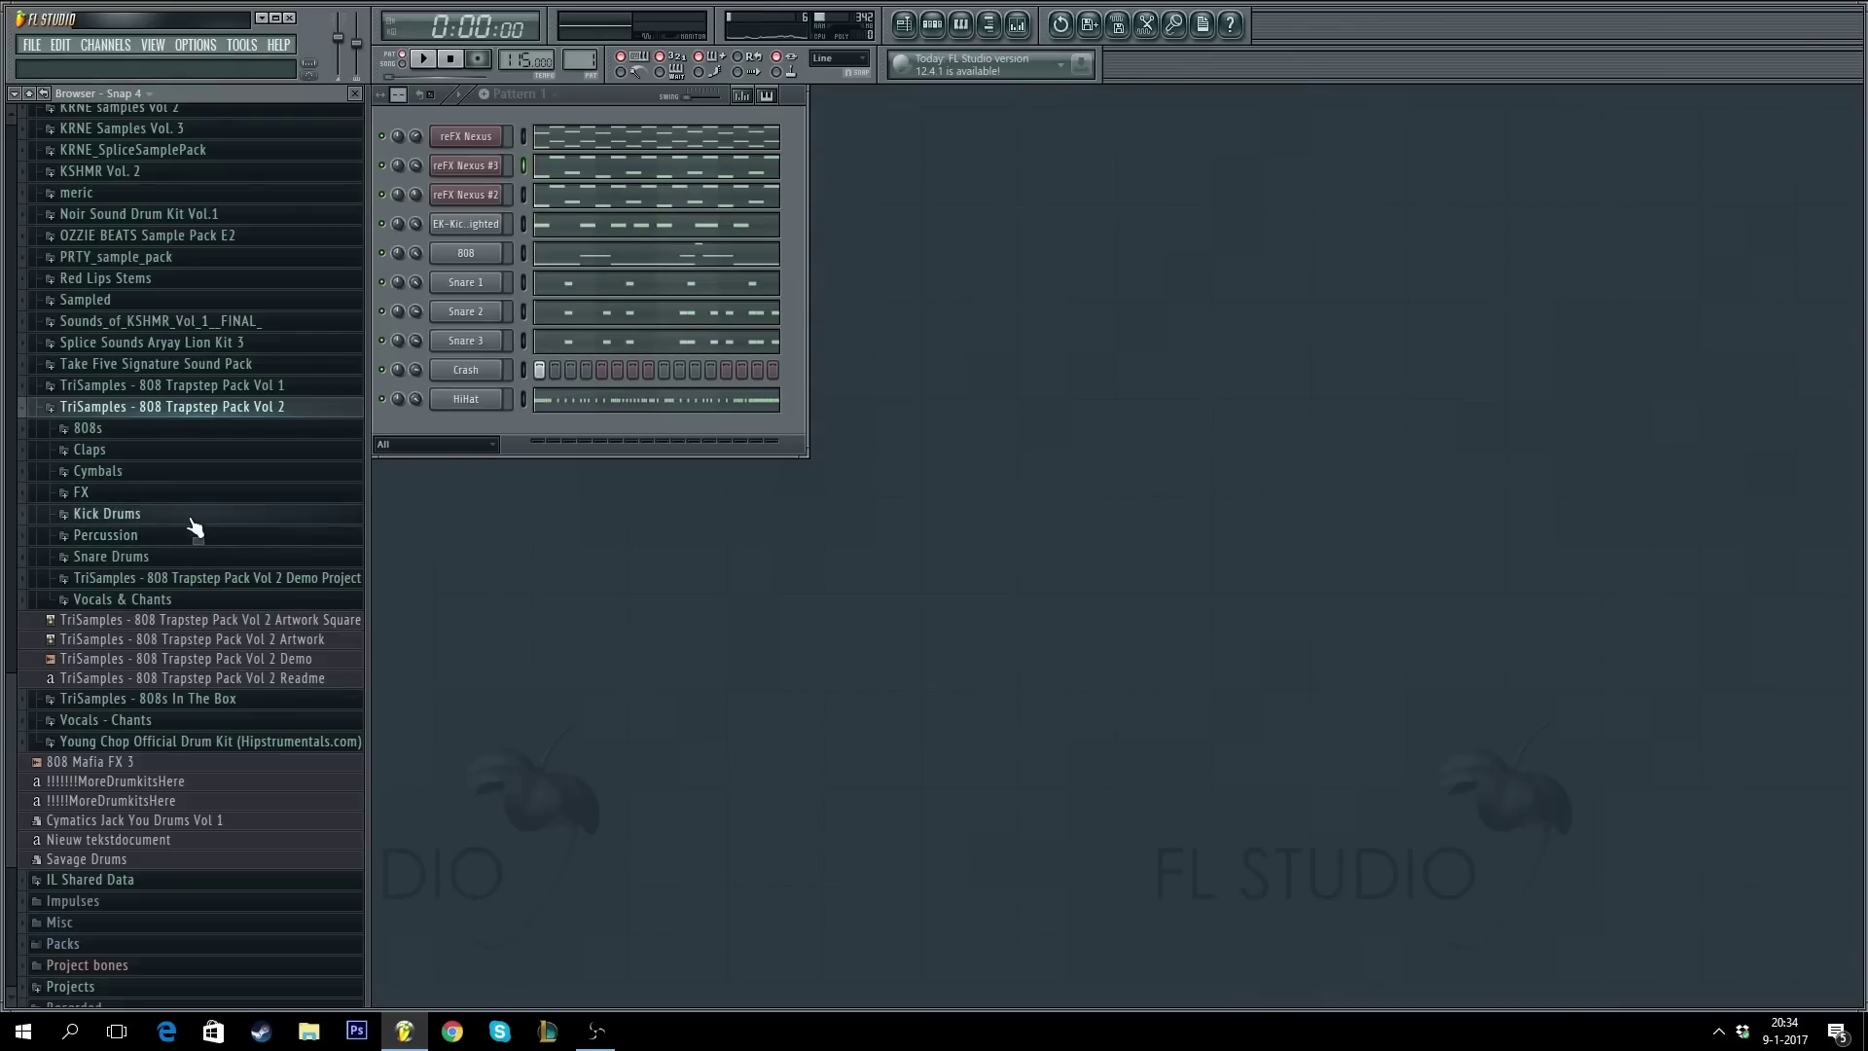
left_click(194, 471)
scroll(197, 445, "down", 7)
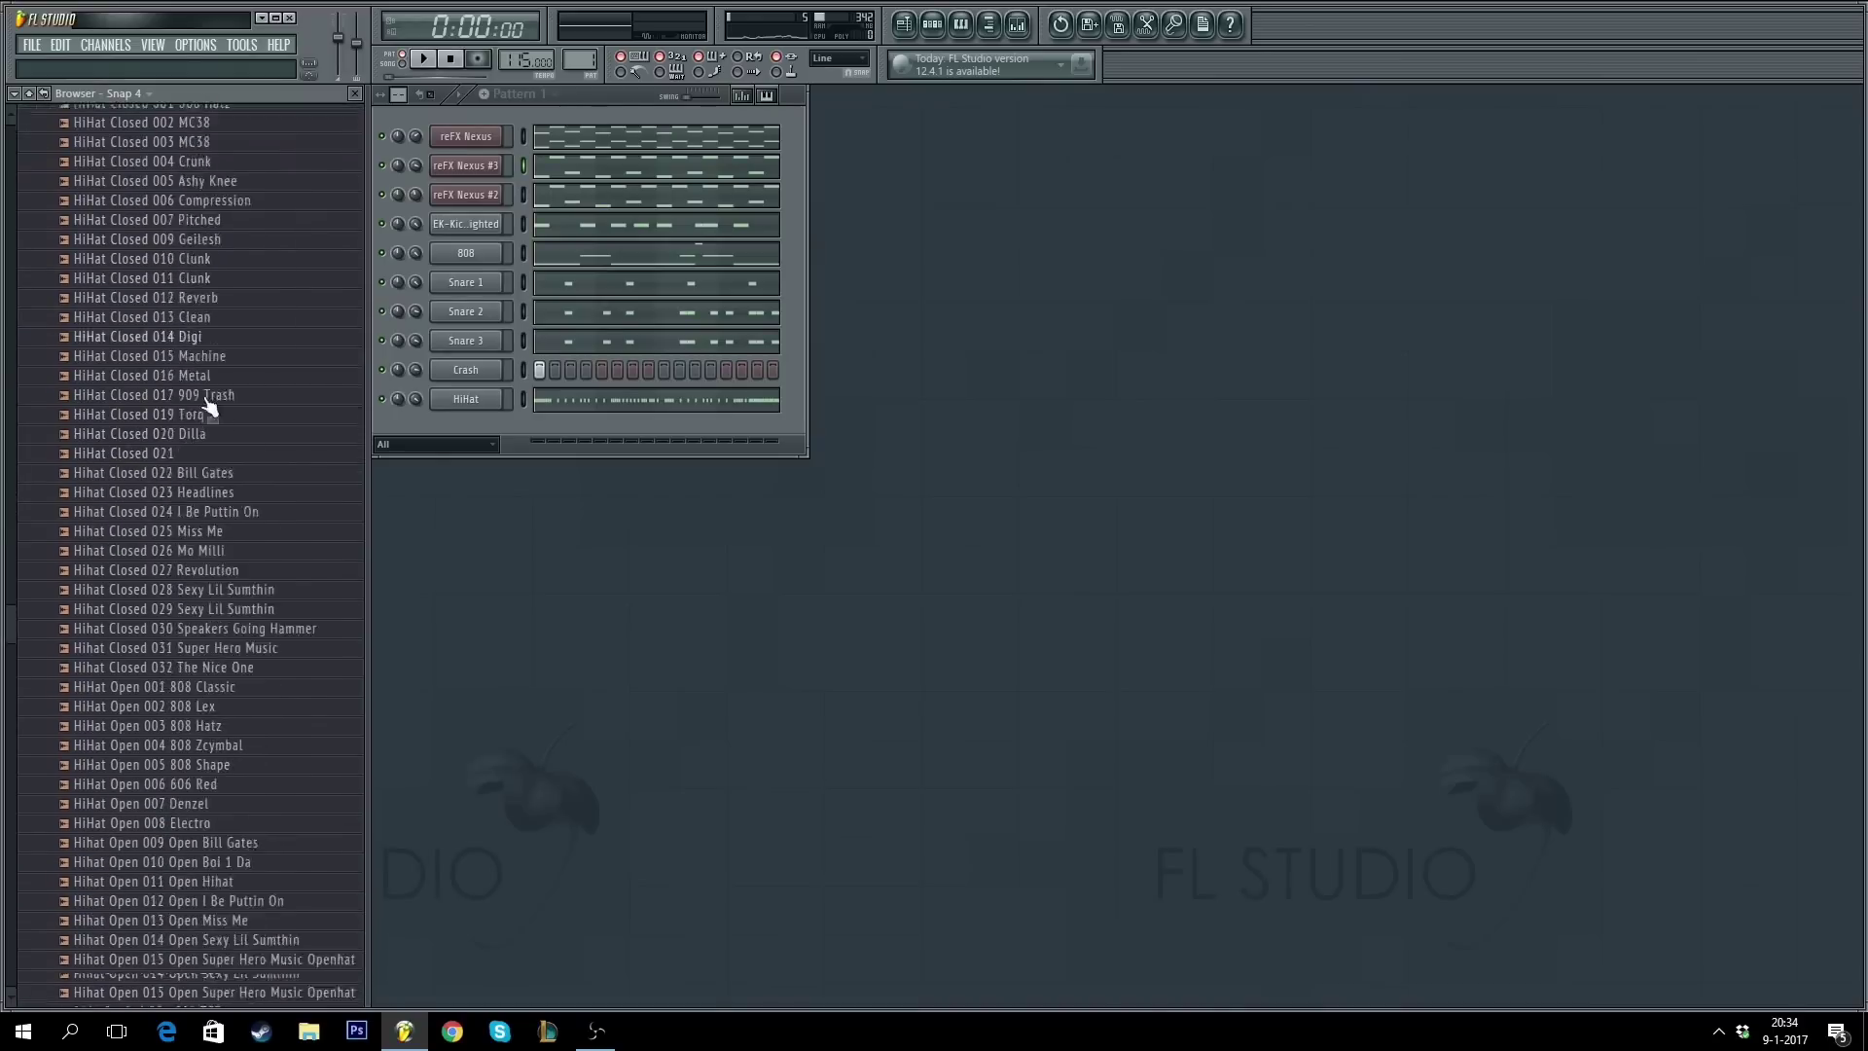
- Audition the open hi-hats, add HiHat Open 003 808 Hatz as a channel above Crash, and collapse the browser folders
left_click(206, 426)
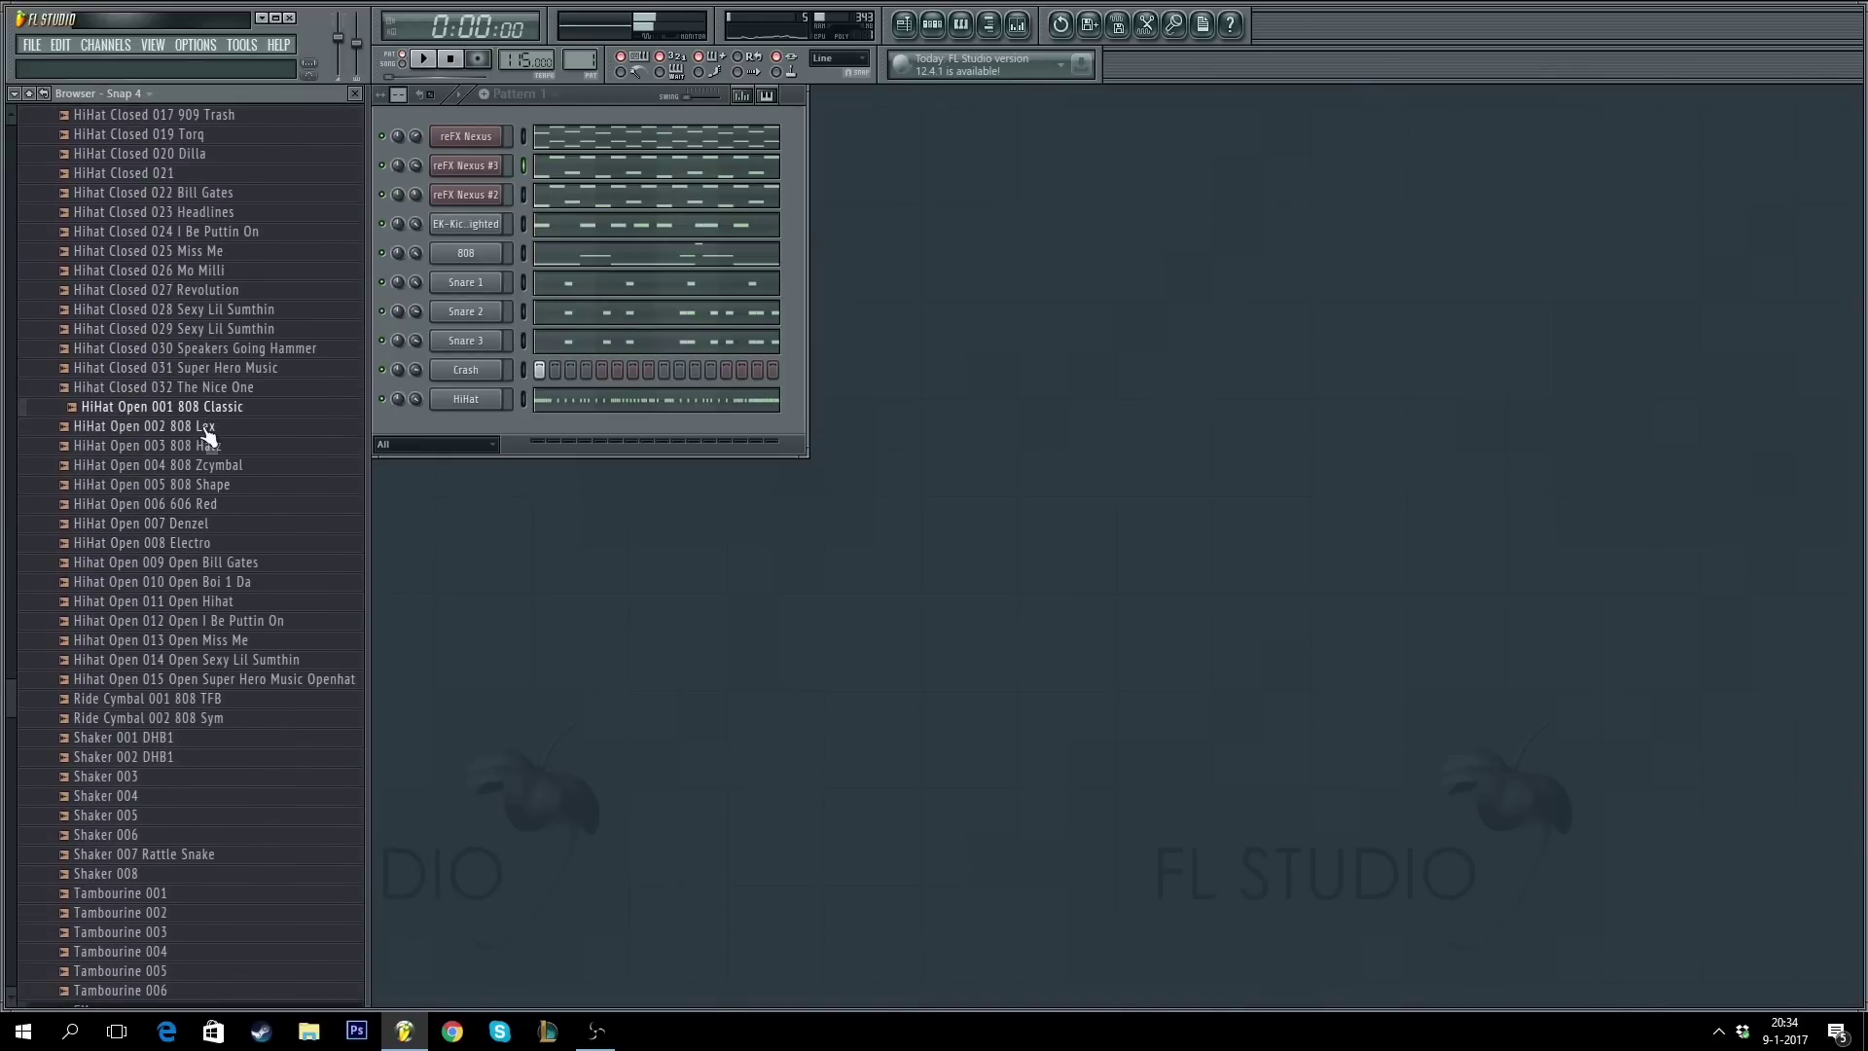
left_click(214, 448)
left_click_drag(223, 450, 489, 370)
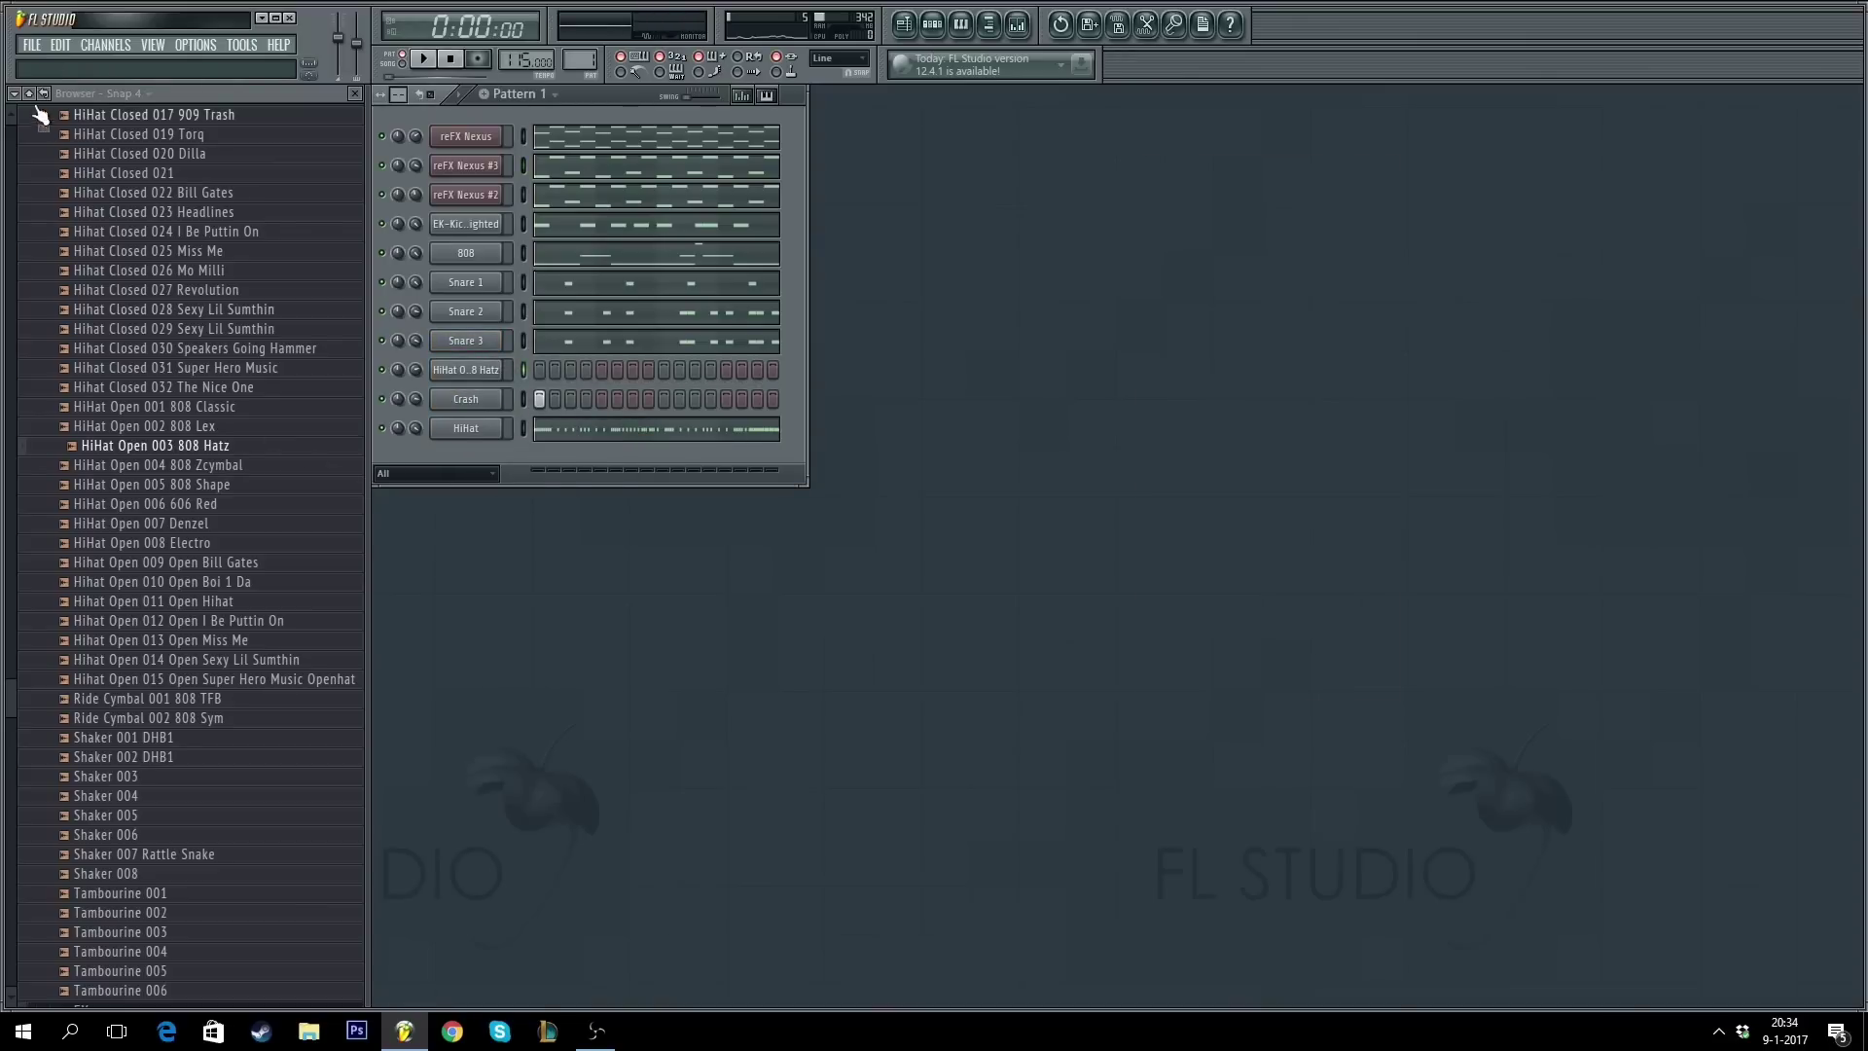
left_click(42, 115)
- Place a one-beat C5 note at the start of bar 1 in the open hi-hat channel's piano roll and play it
left_click(475, 375)
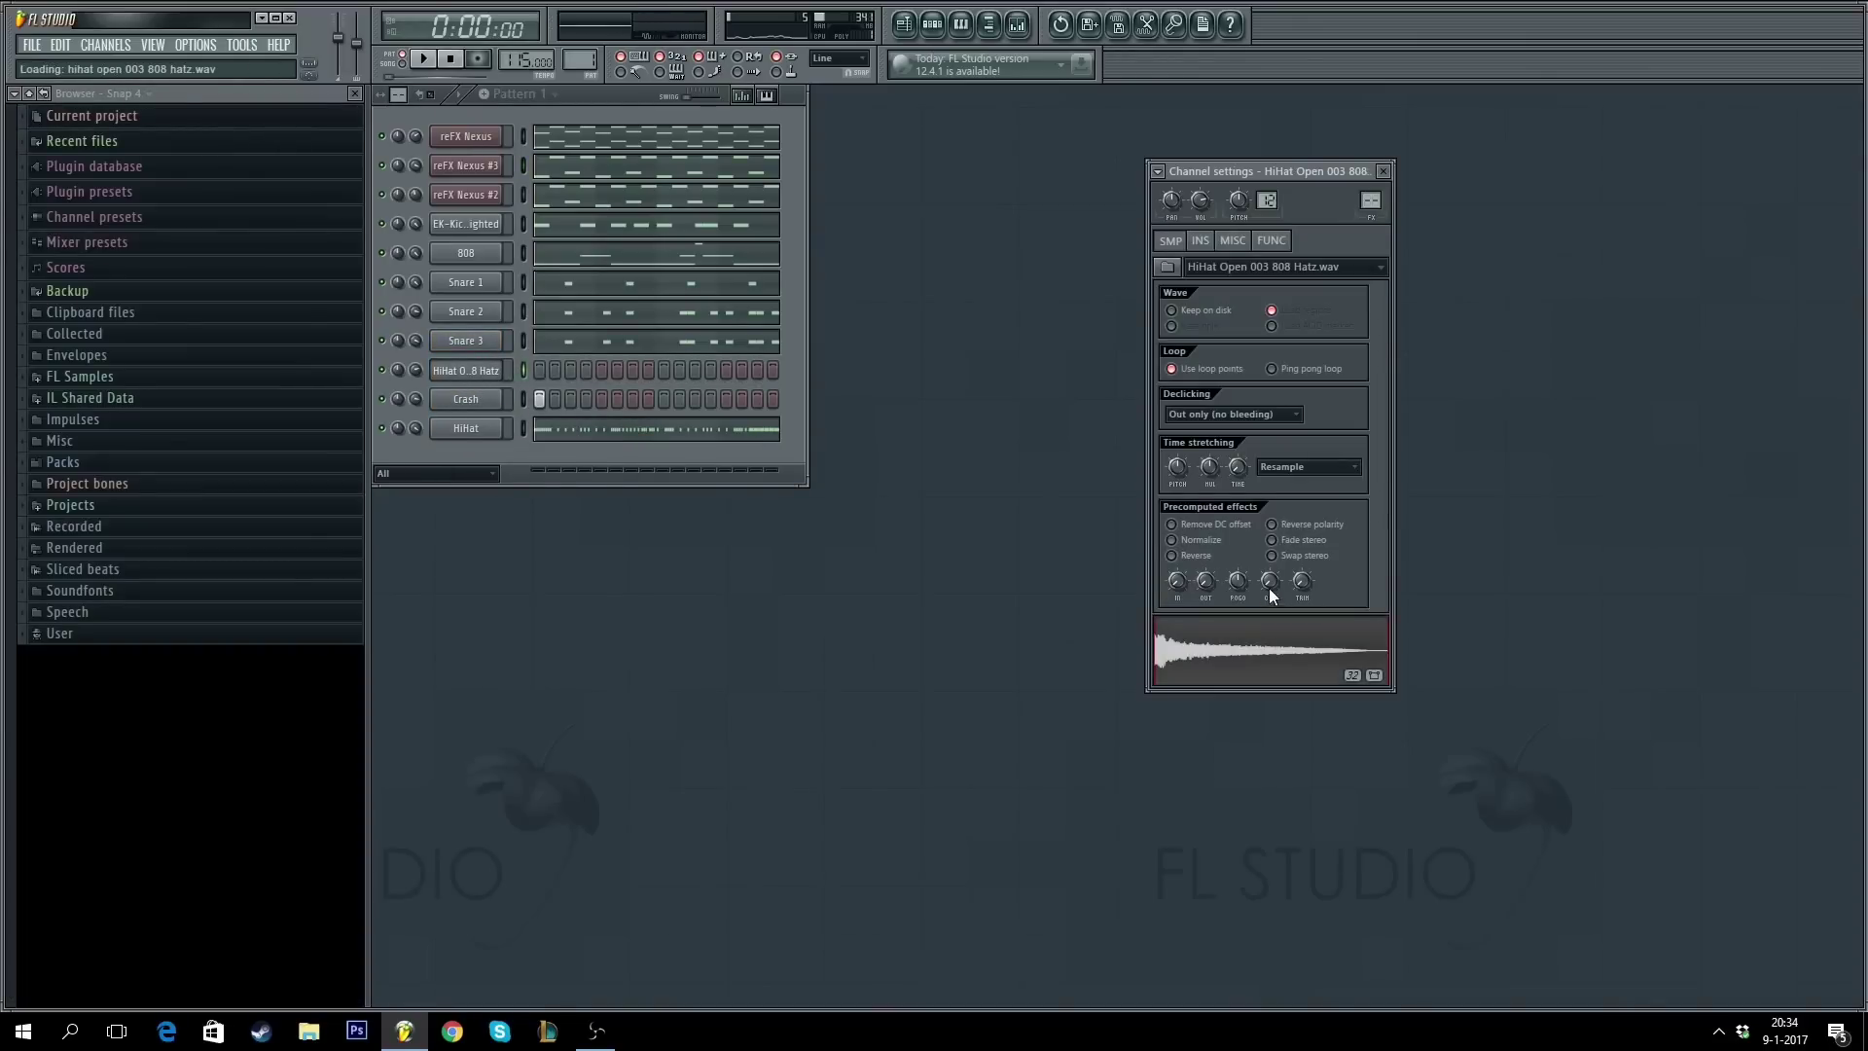
left_click(960, 23)
left_click(437, 578)
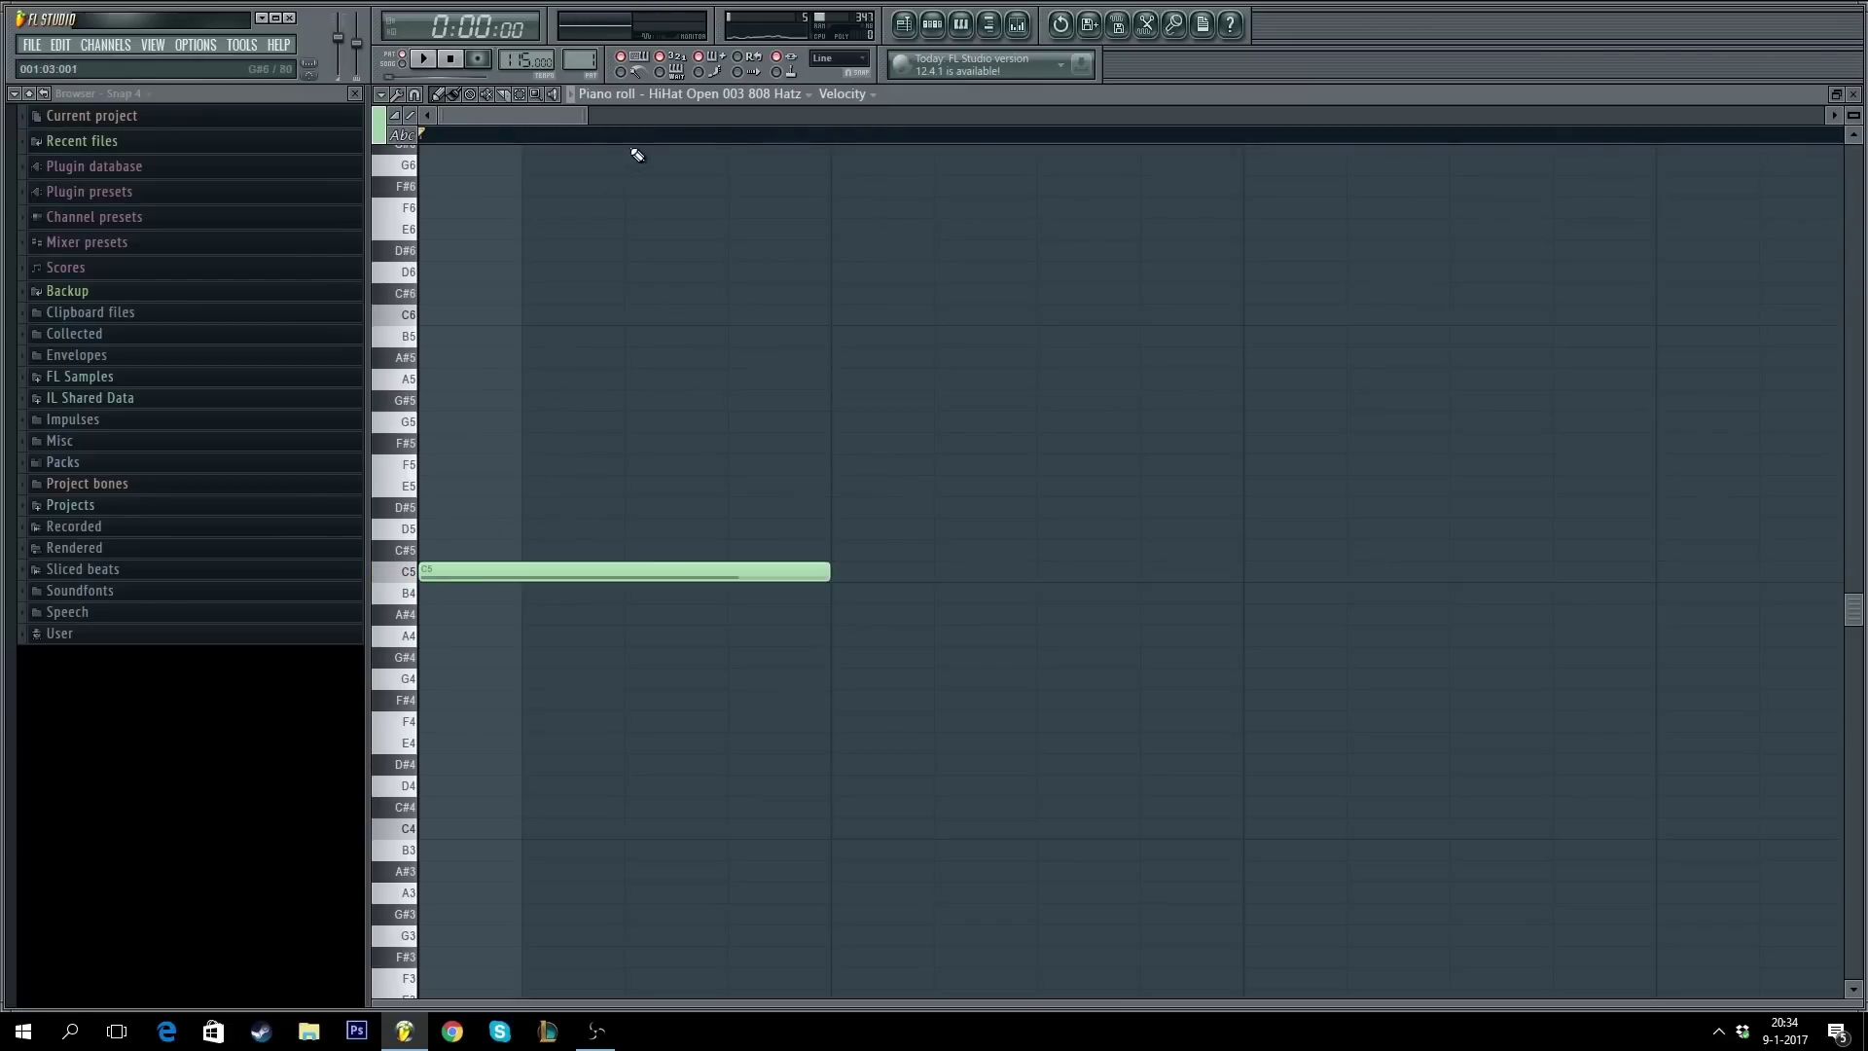
key("F7")
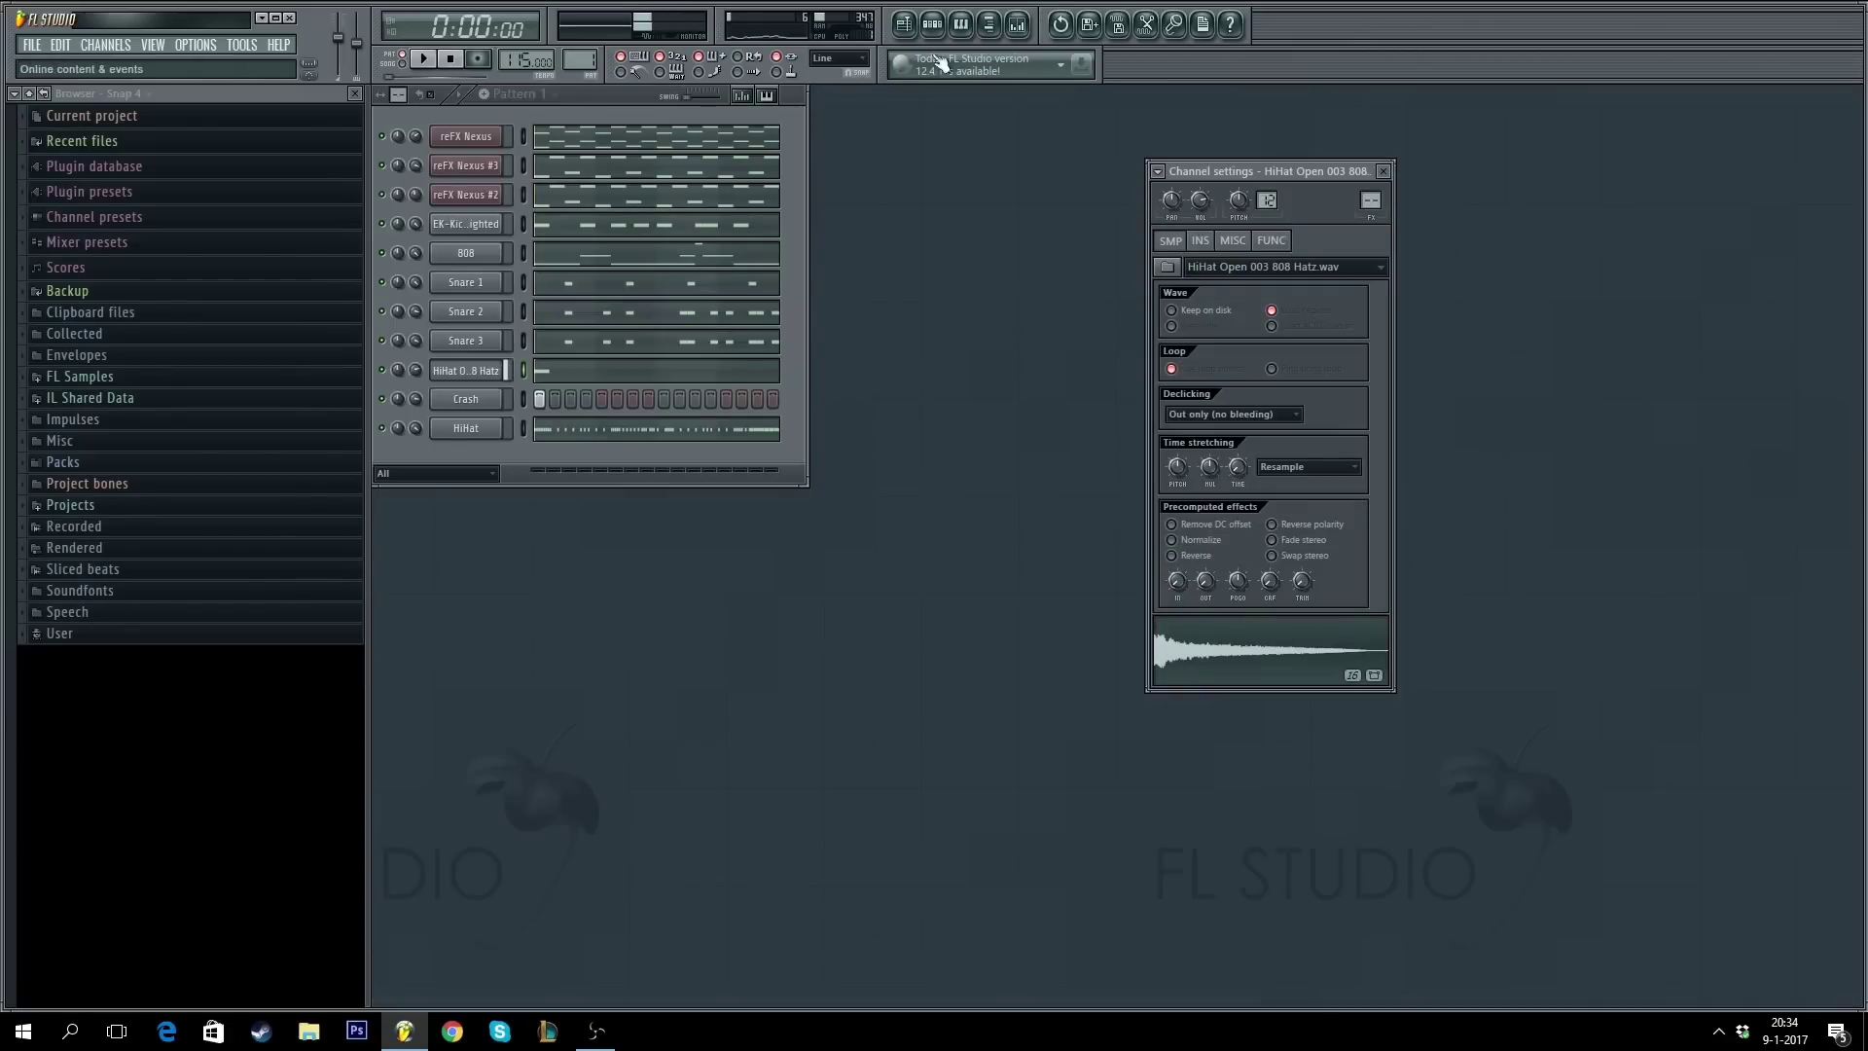
left_click(960, 24)
key("space")
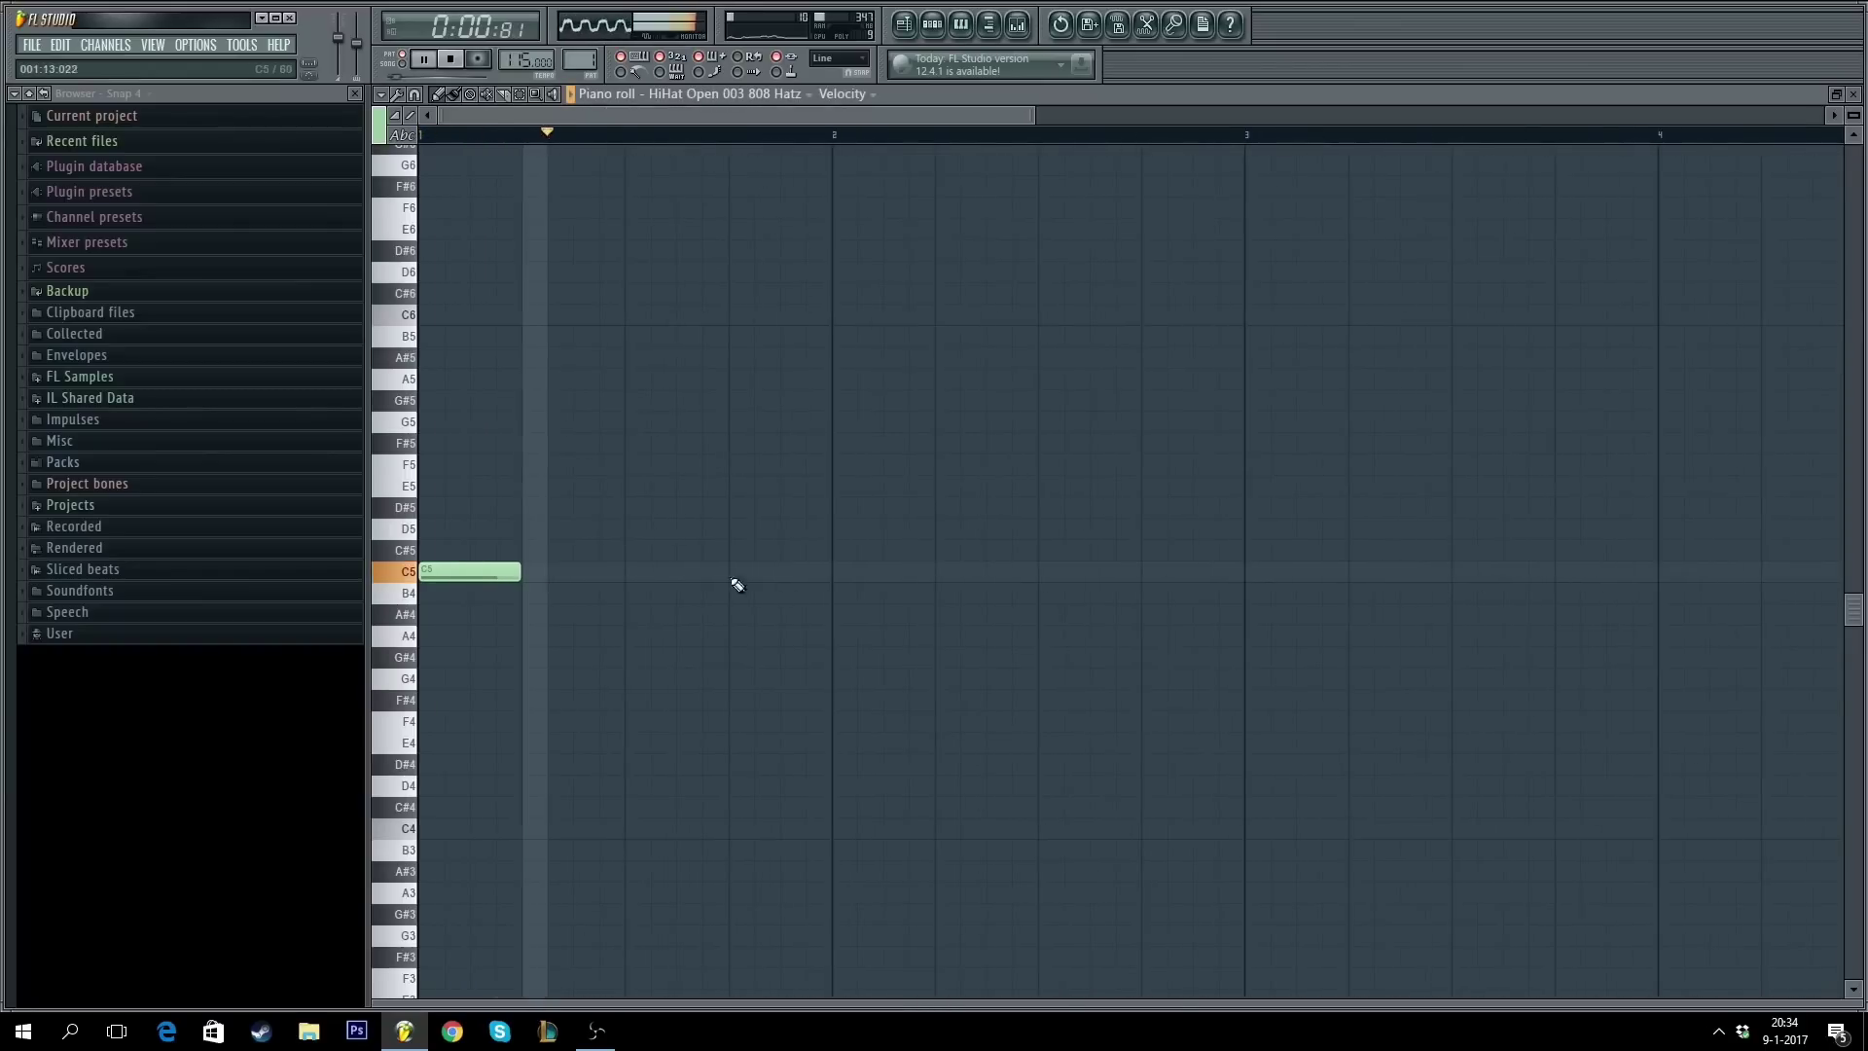
key("space")
scroll(655, 217, "down", 4)
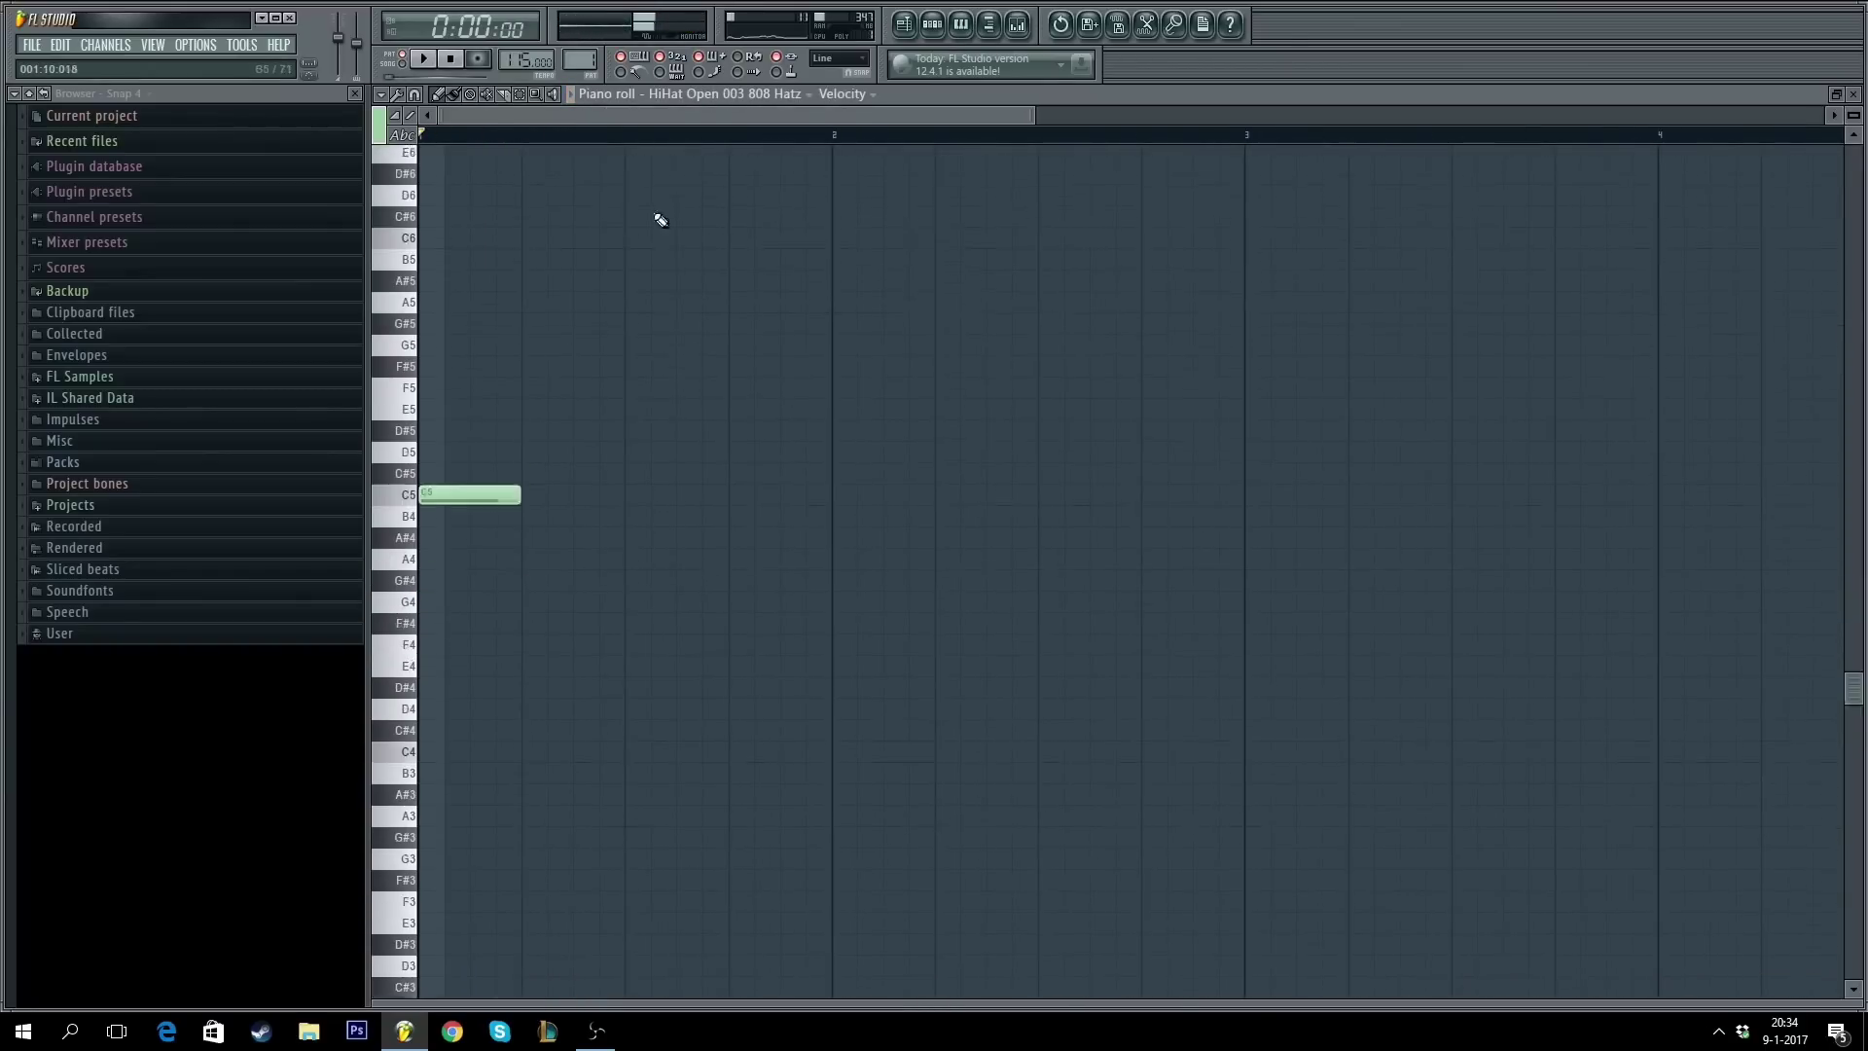
- Add open hi-hat C5 notes every two beats through the rest of the four bars while the pattern plays
left_click(643, 316)
scroll(701, 134, "down", 2)
key("space")
left_click(688, 316)
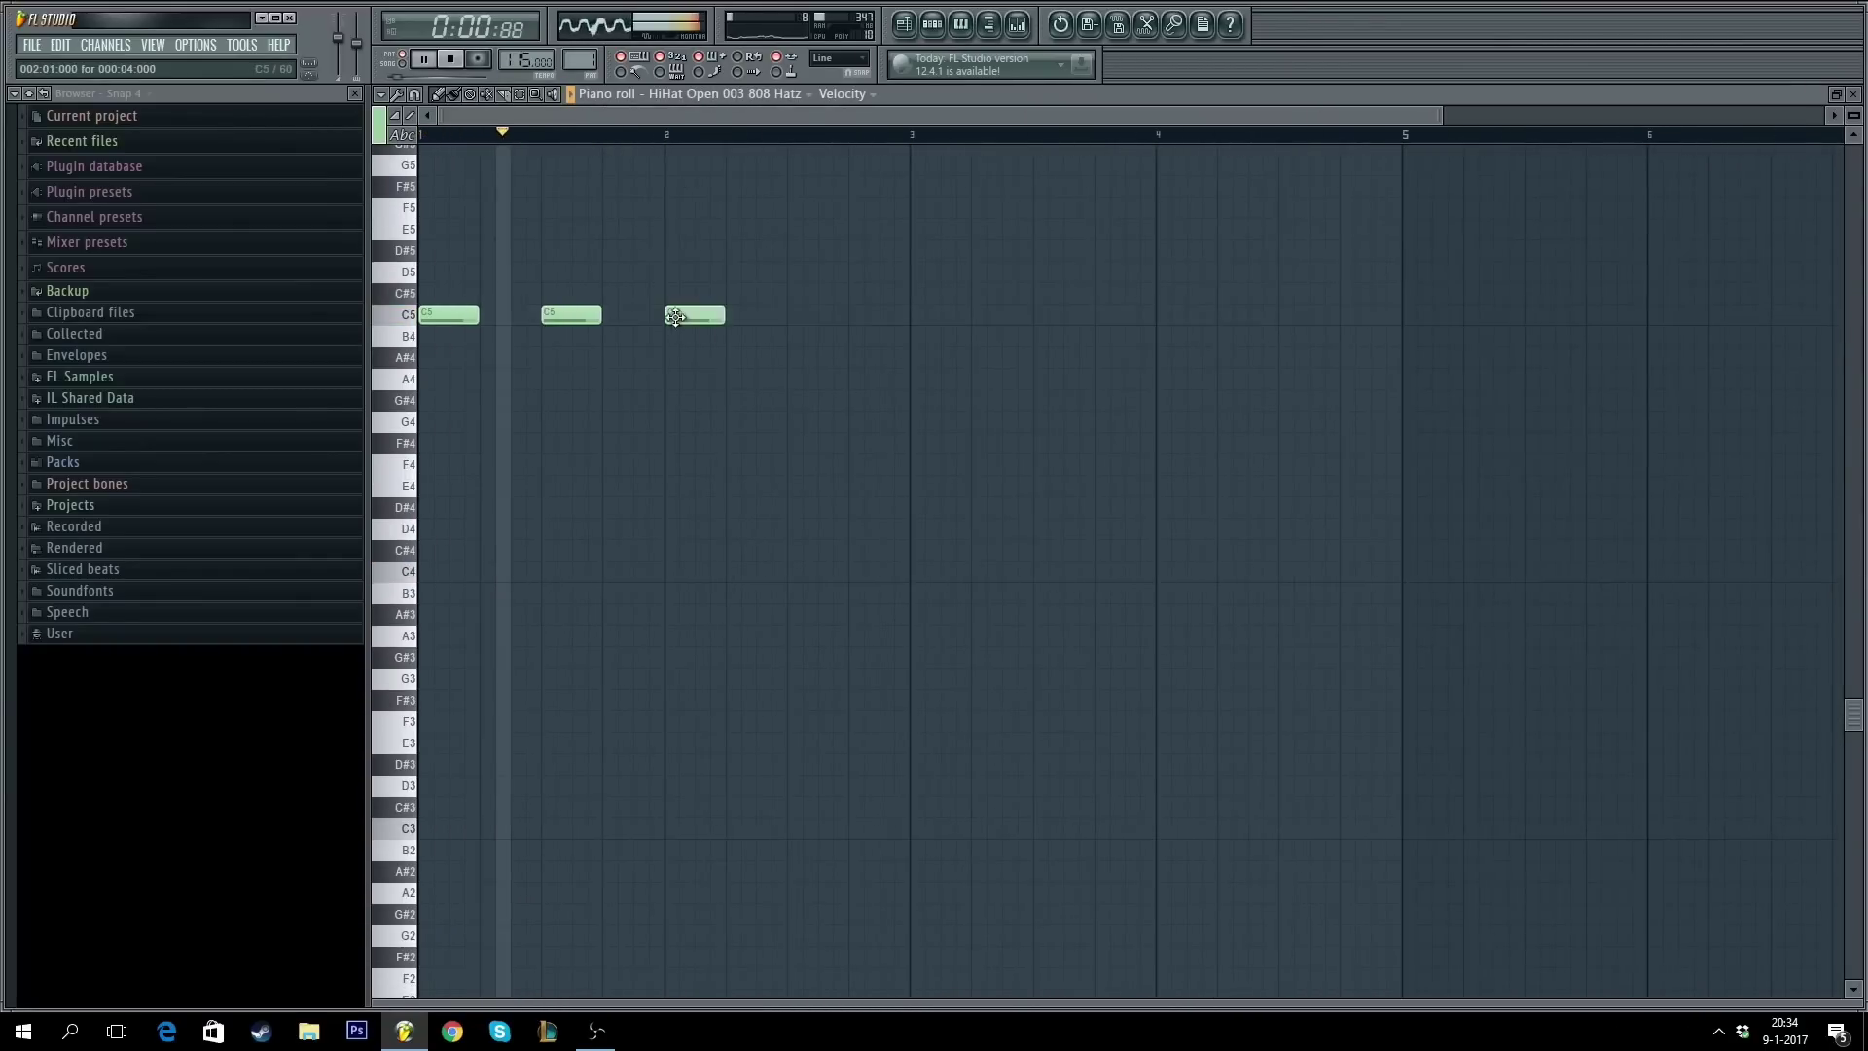
left_click(795, 317)
left_click(926, 316)
left_click(1051, 316)
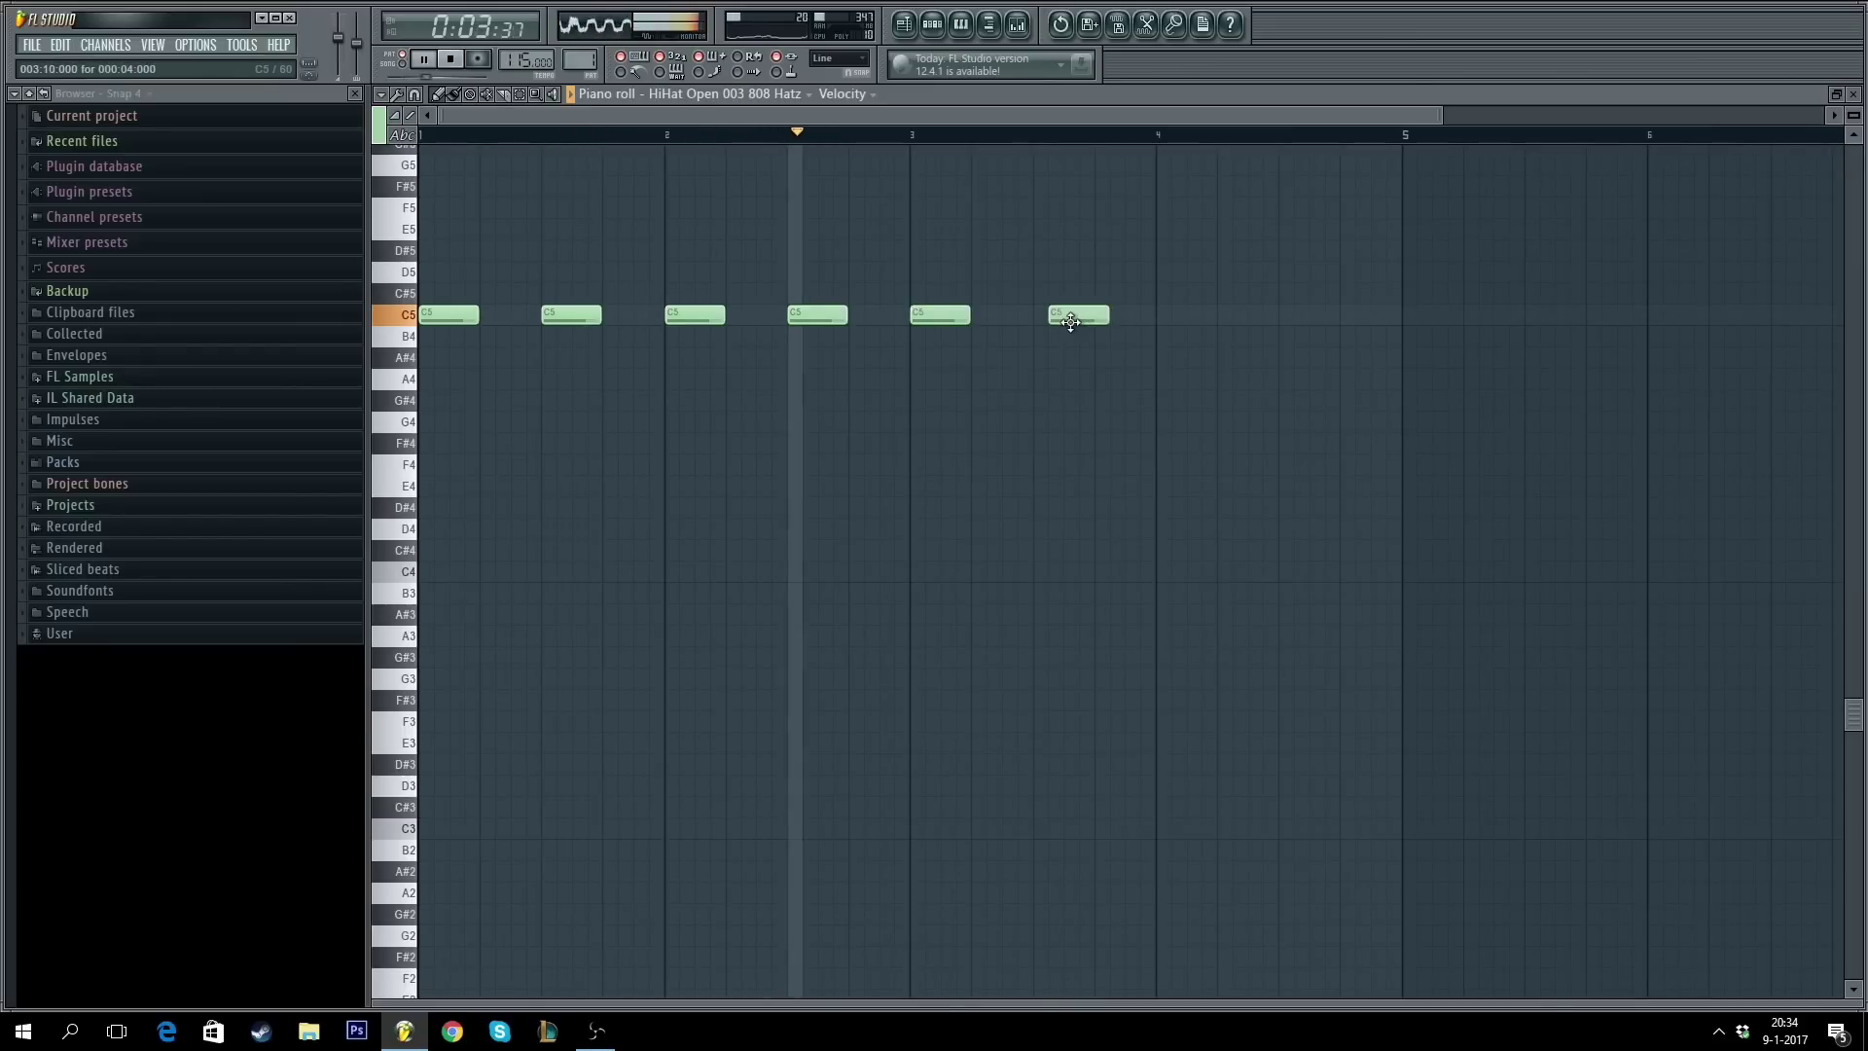
left_click(1293, 316)
left_click(1179, 316)
- Close the piano roll, stop playback, and route the HiHat Open 003 808 Hatz channel to Insert 4 in the mixer
key("F7")
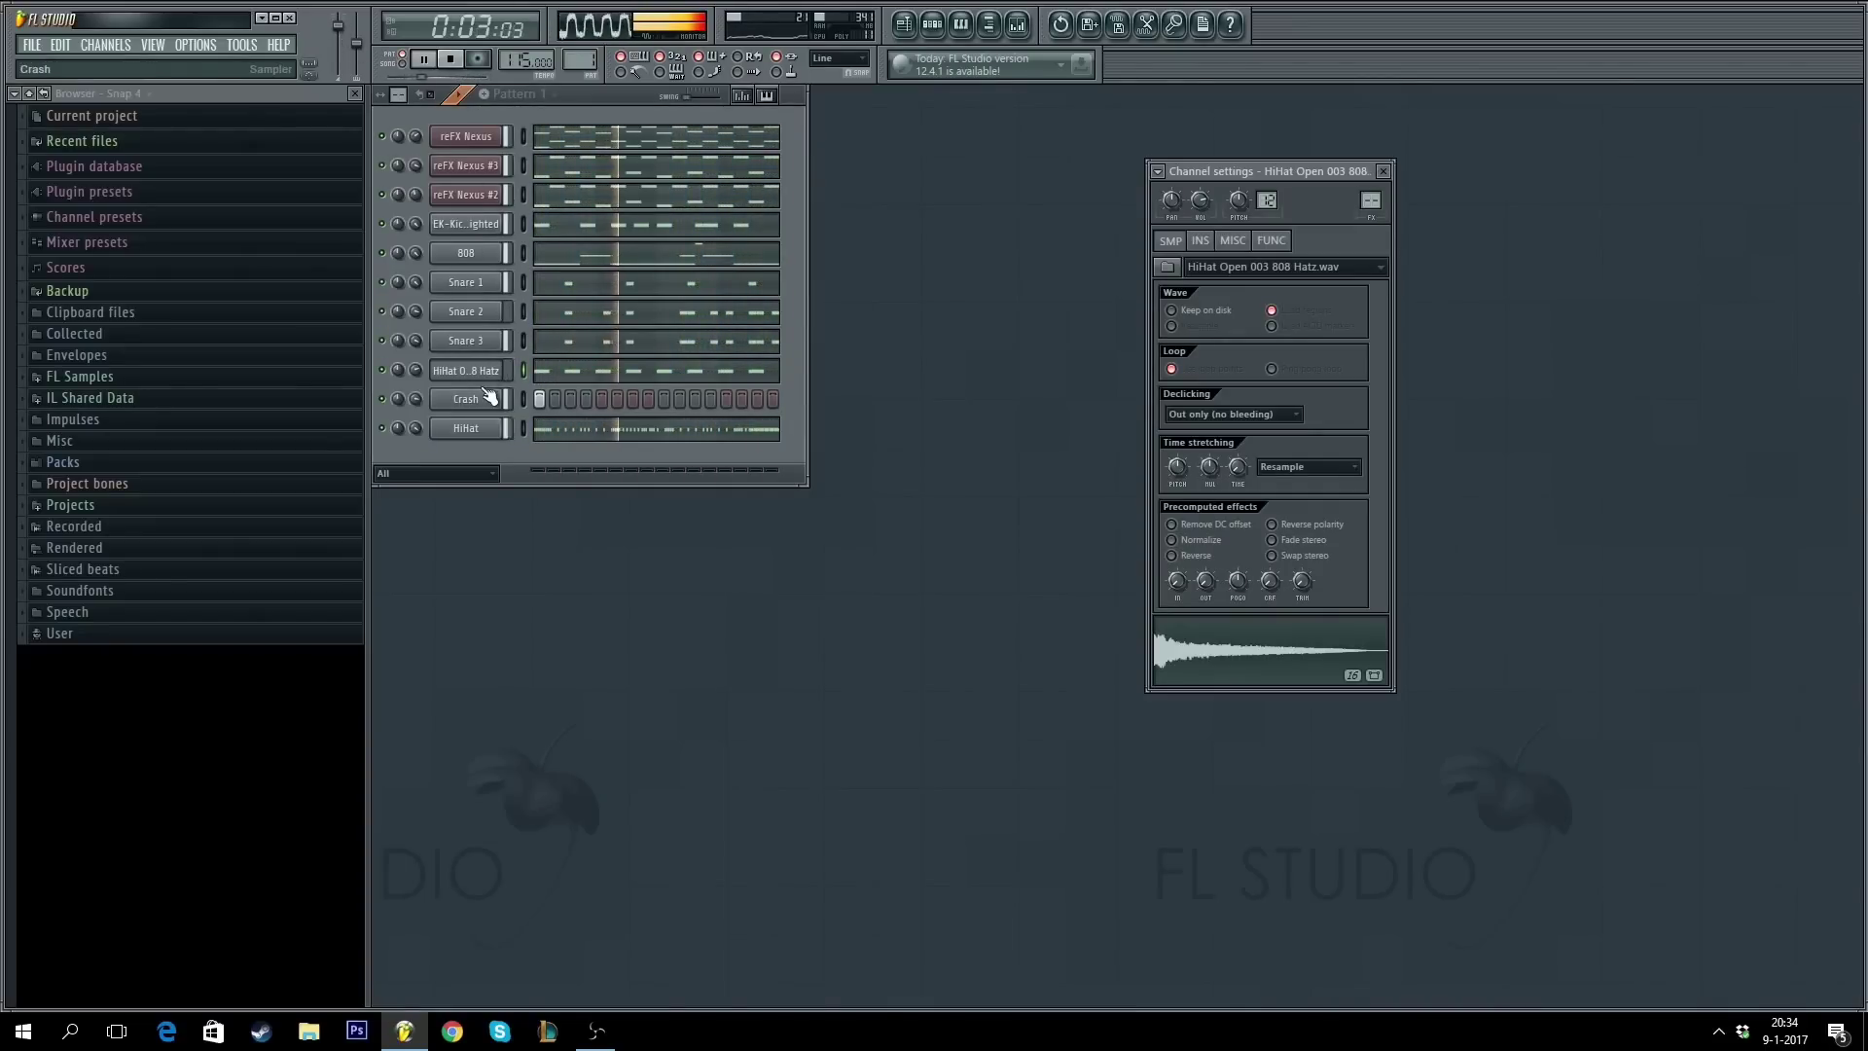
key("space")
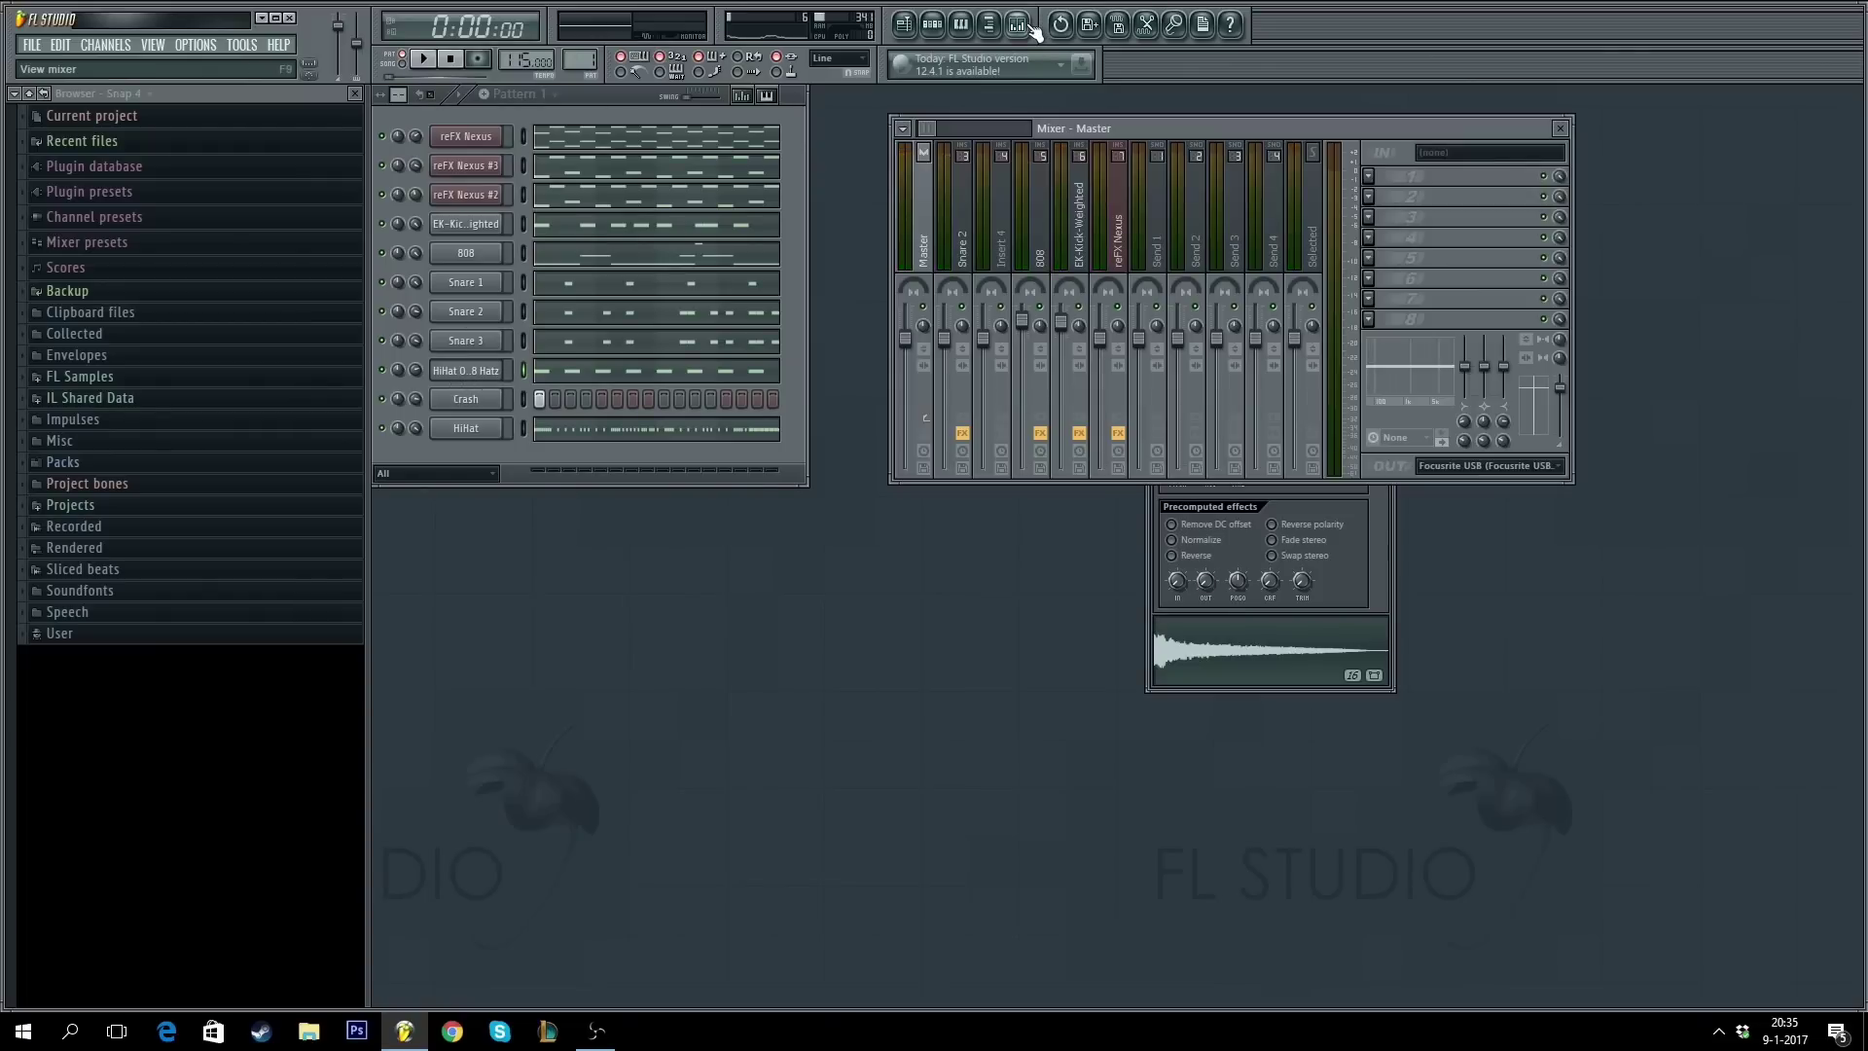
key("F9")
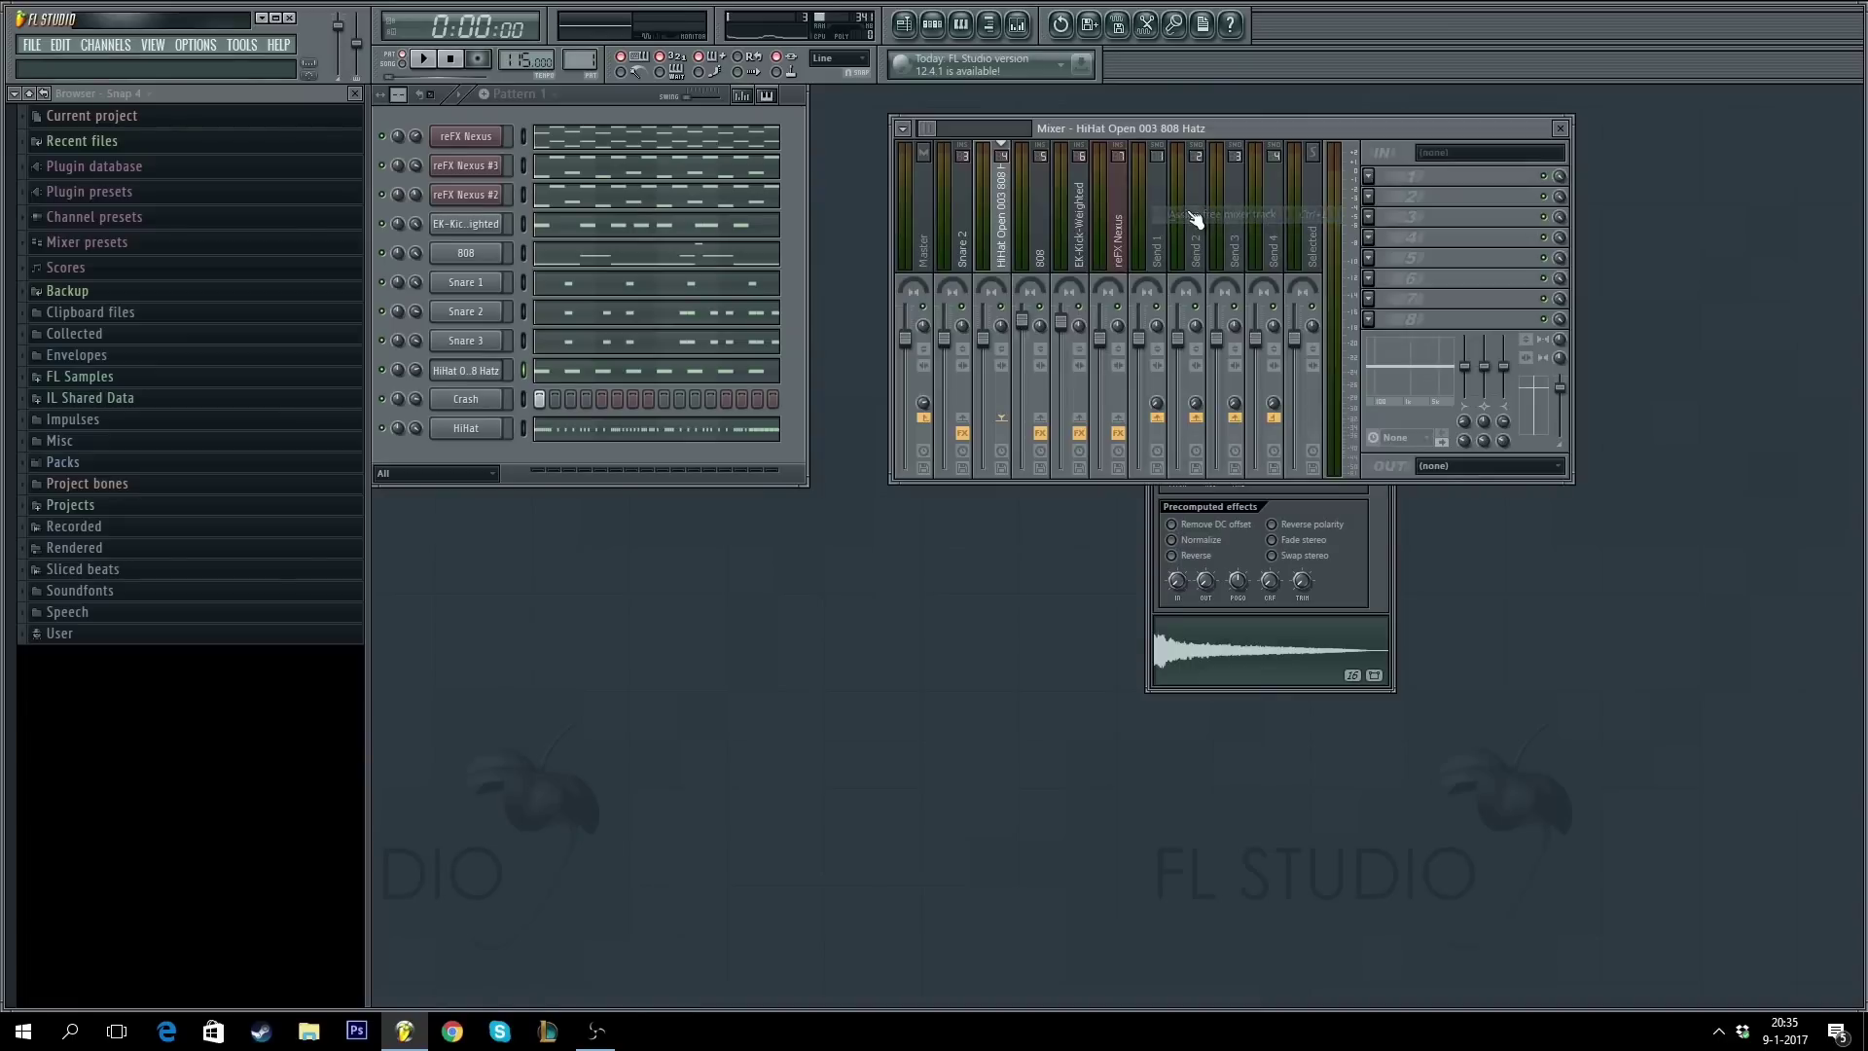
- Load Fruity Reeverb 2 in the second effect slot of the HiHat Open 003 808 Hatz mixer track and audition the pattern
left_click(1368, 197)
left_click(1602, 892)
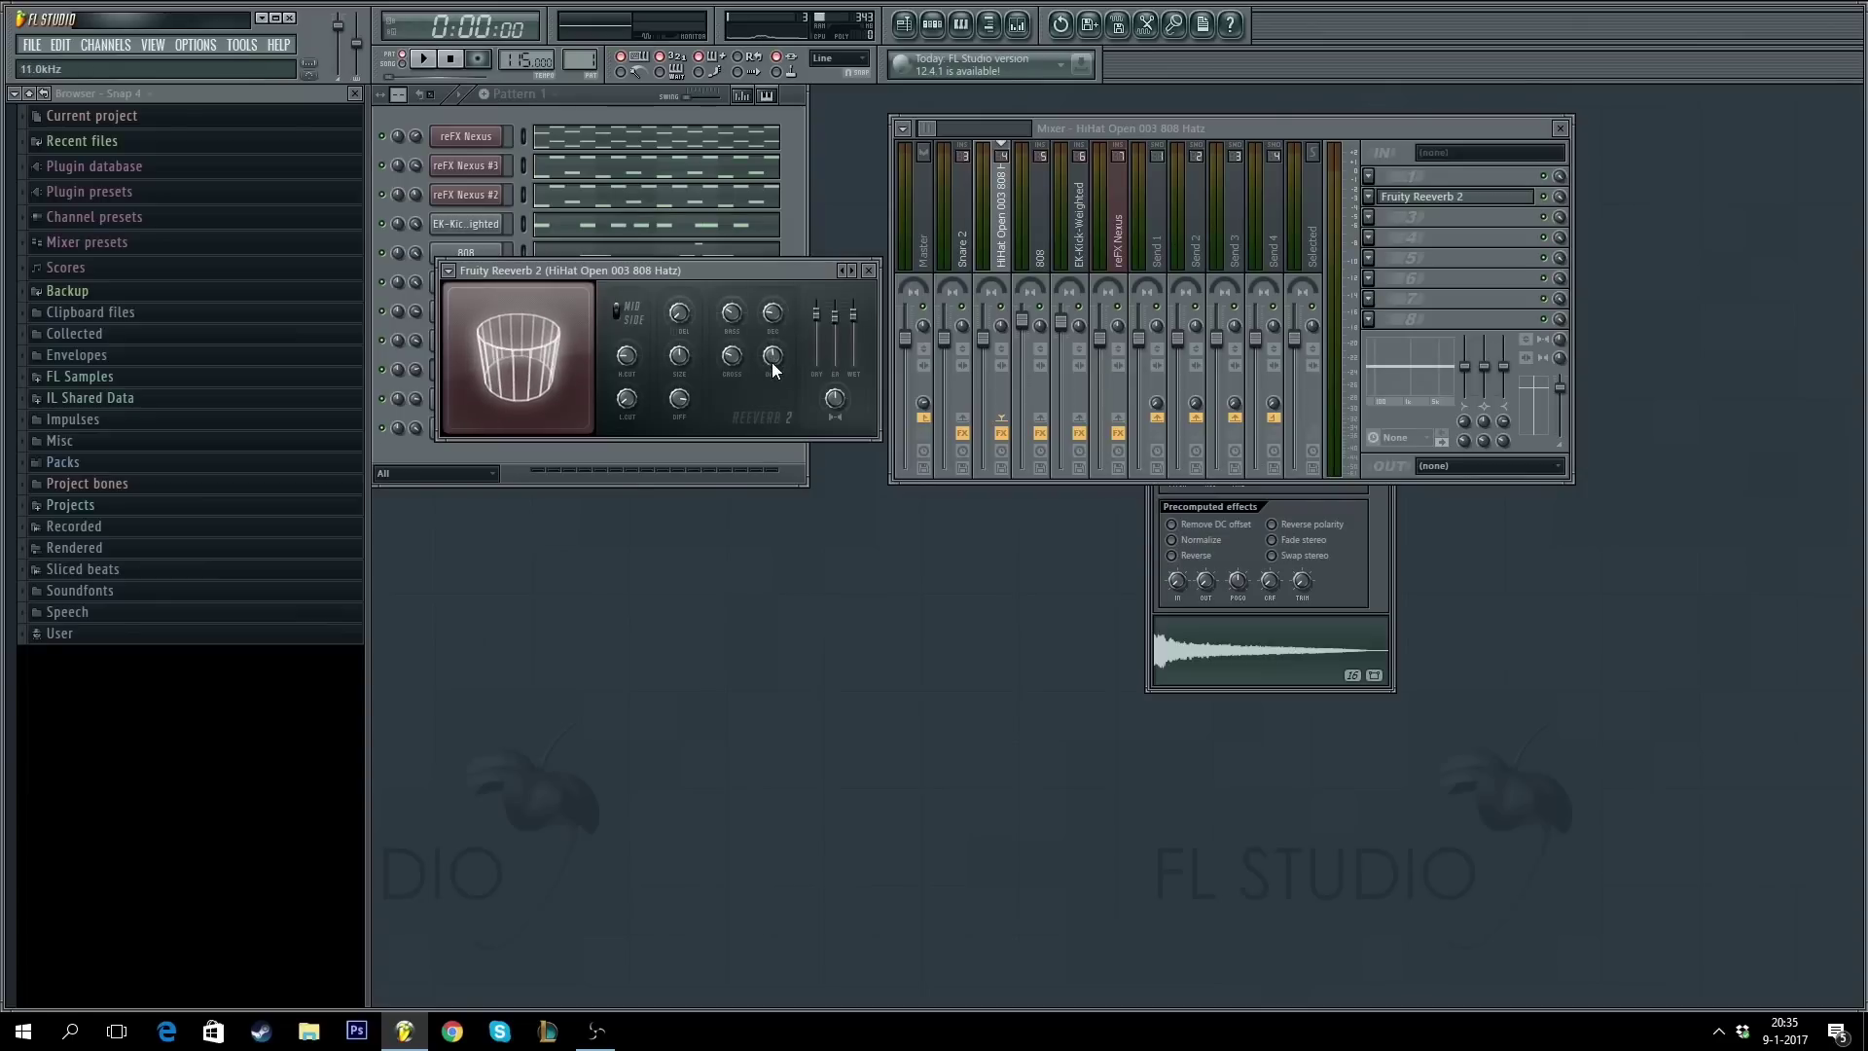
key("space")
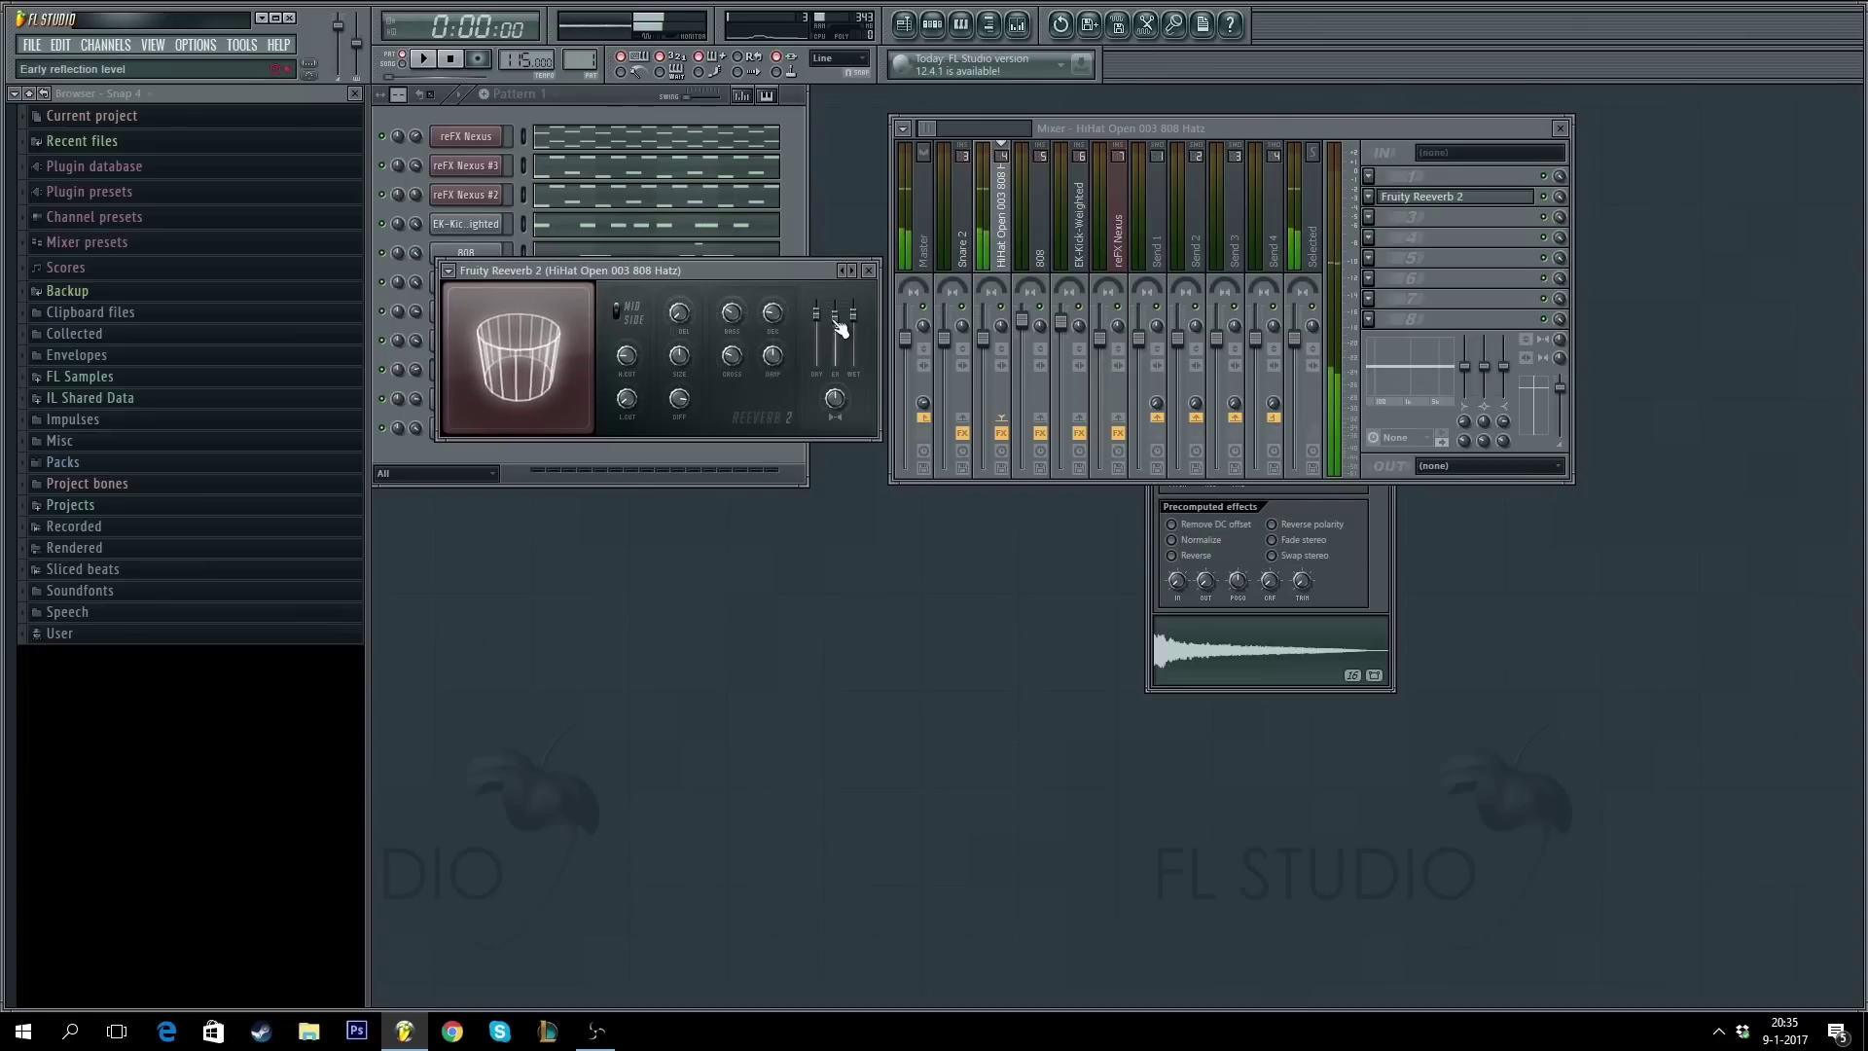
key("Escape")
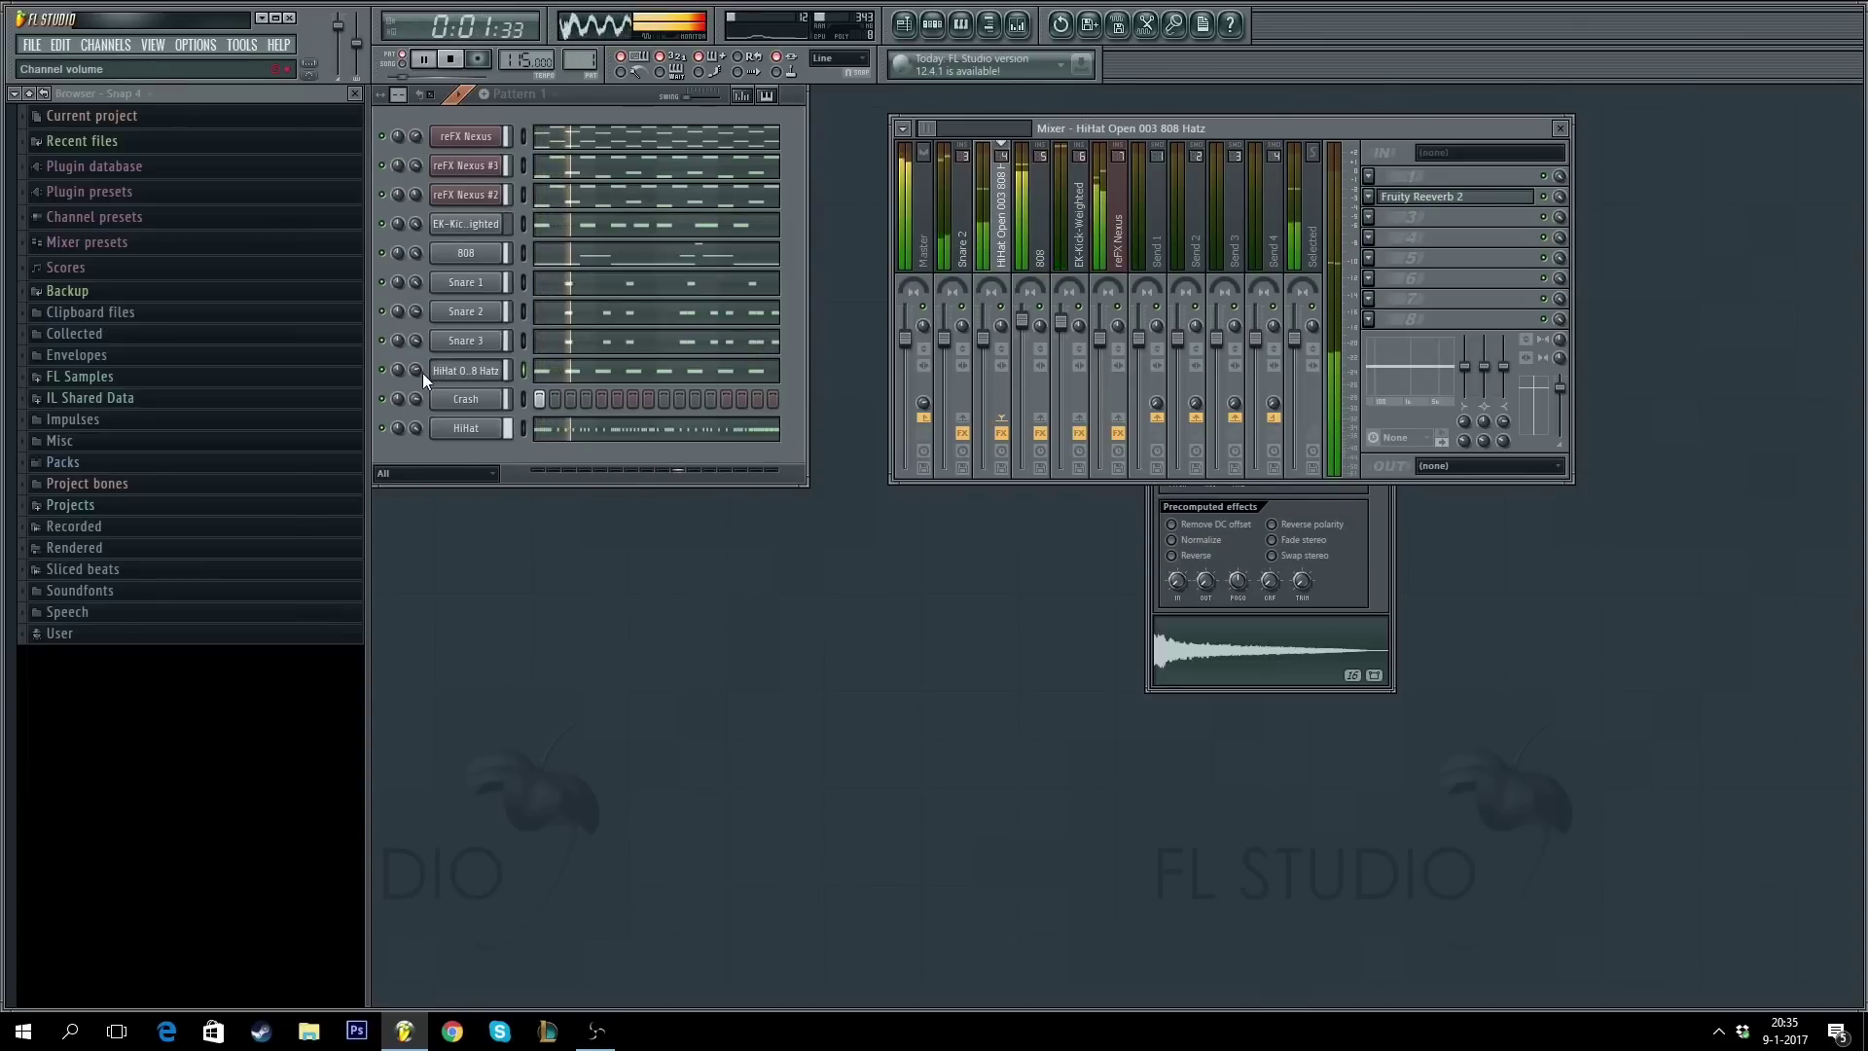
key("space")
- In the playlist, place consecutive four-bar Pattern 1 clips on Track 1 at bars 9, 13, 17 and 21
key("F5")
mouse_move(813, 175)
left_mouse_down()
mouse_move(754, 176)
mouse_move(963, 176)
left_mouse_up()
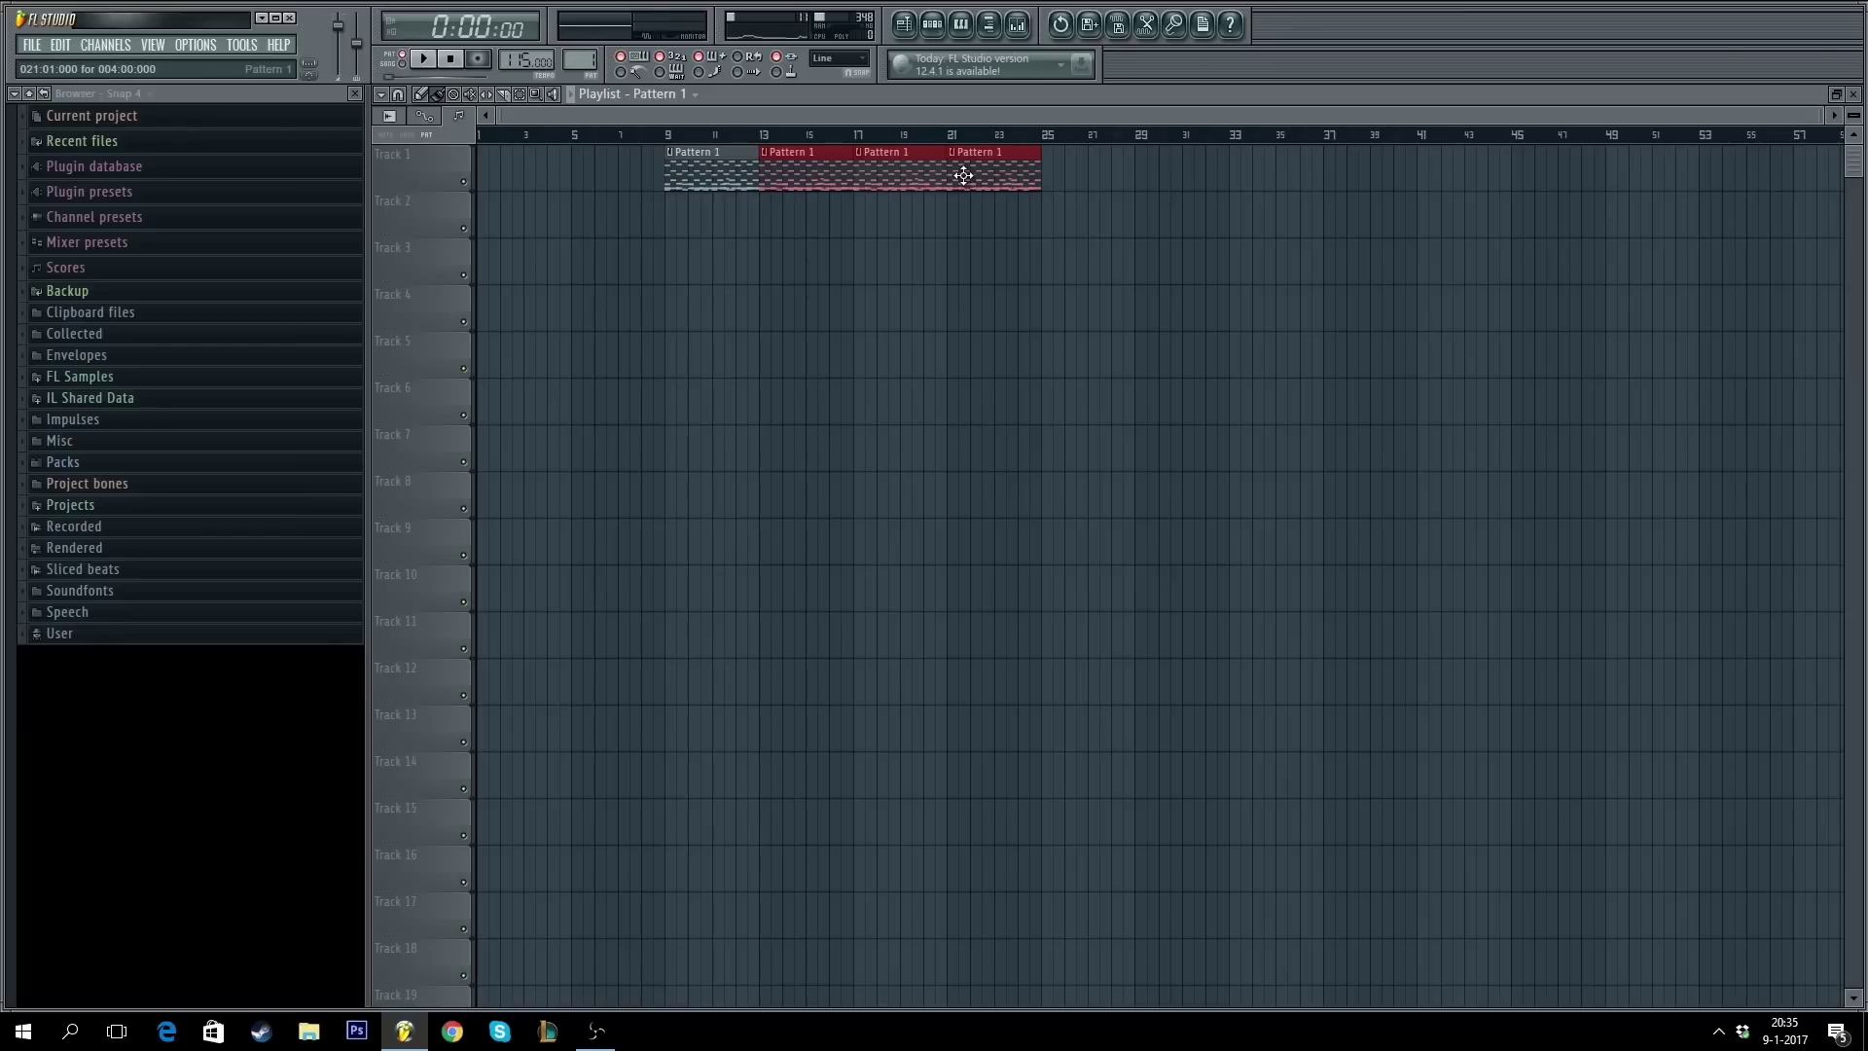
left_click_drag(963, 175, 968, 313)
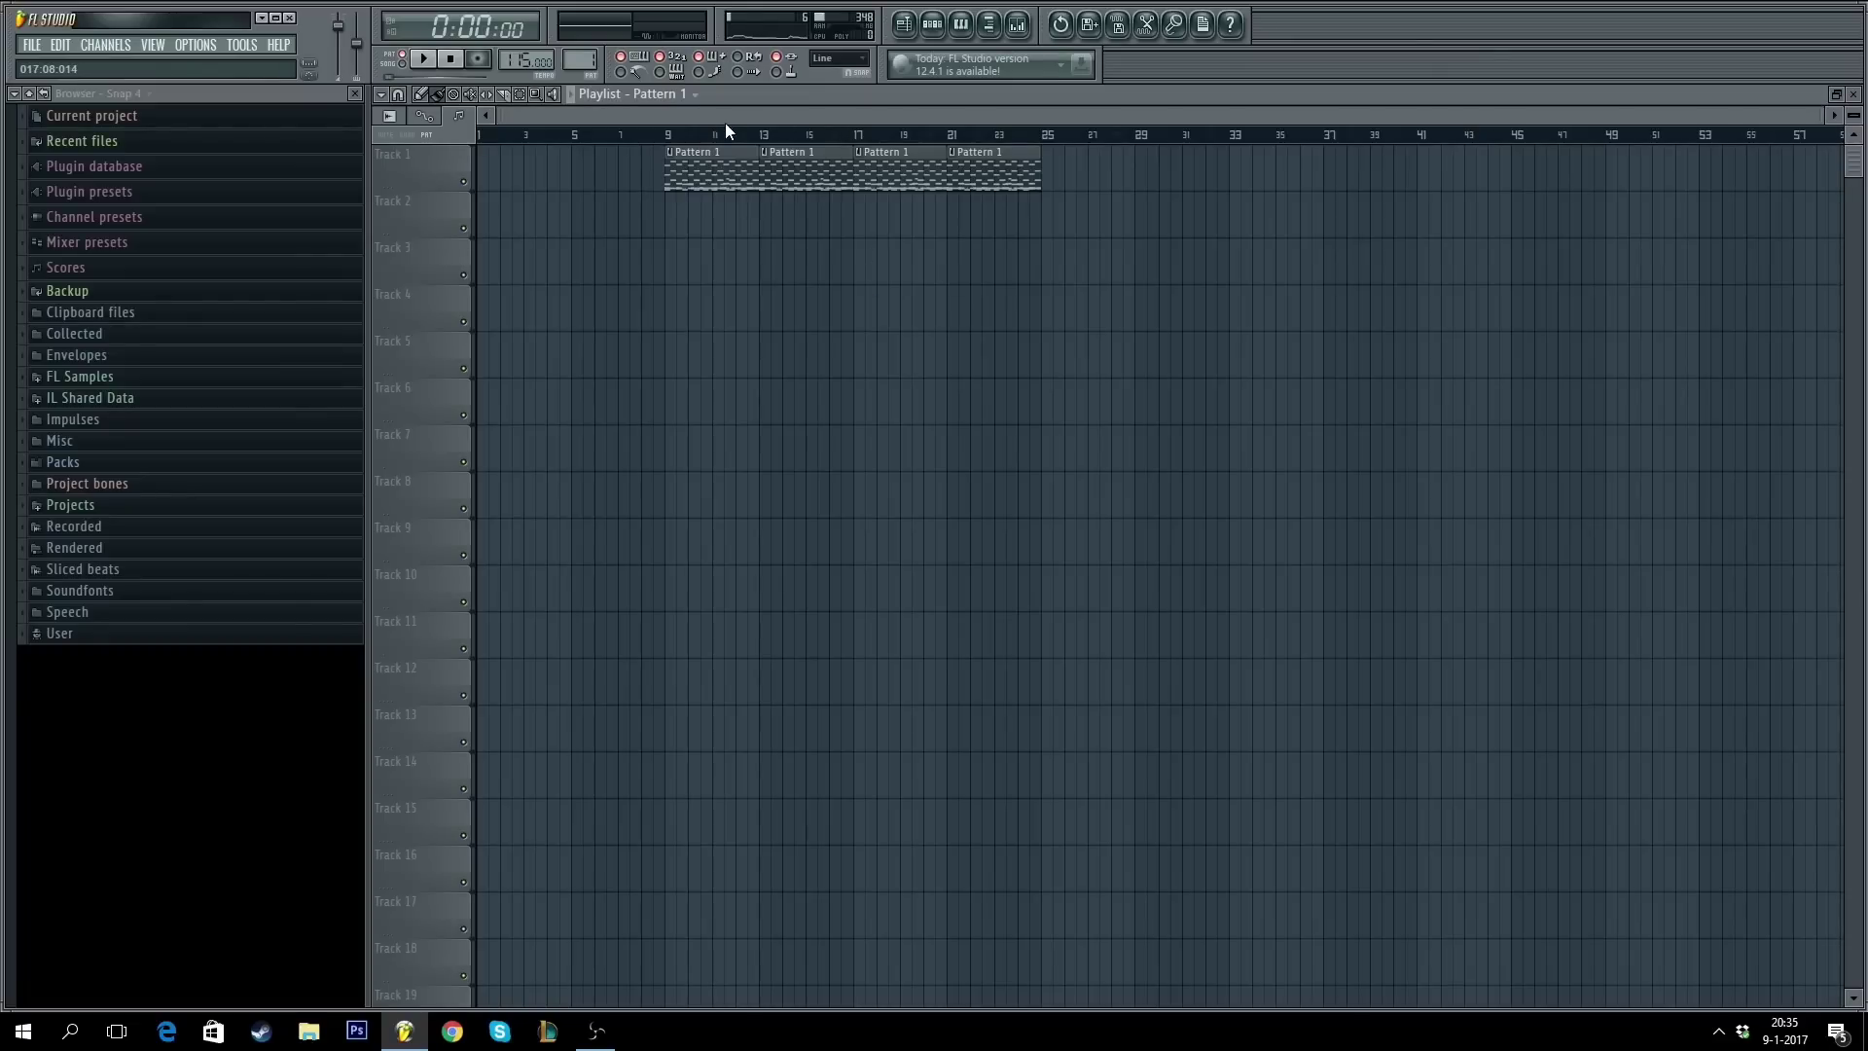
- Delete the Pattern 1 clips at bars 1, 17 and 21 on Track 1, leaving only the ones at bars 9 and 13
left_click_drag(682, 134, 538, 178)
right_click(903, 170)
right_click(1027, 167)
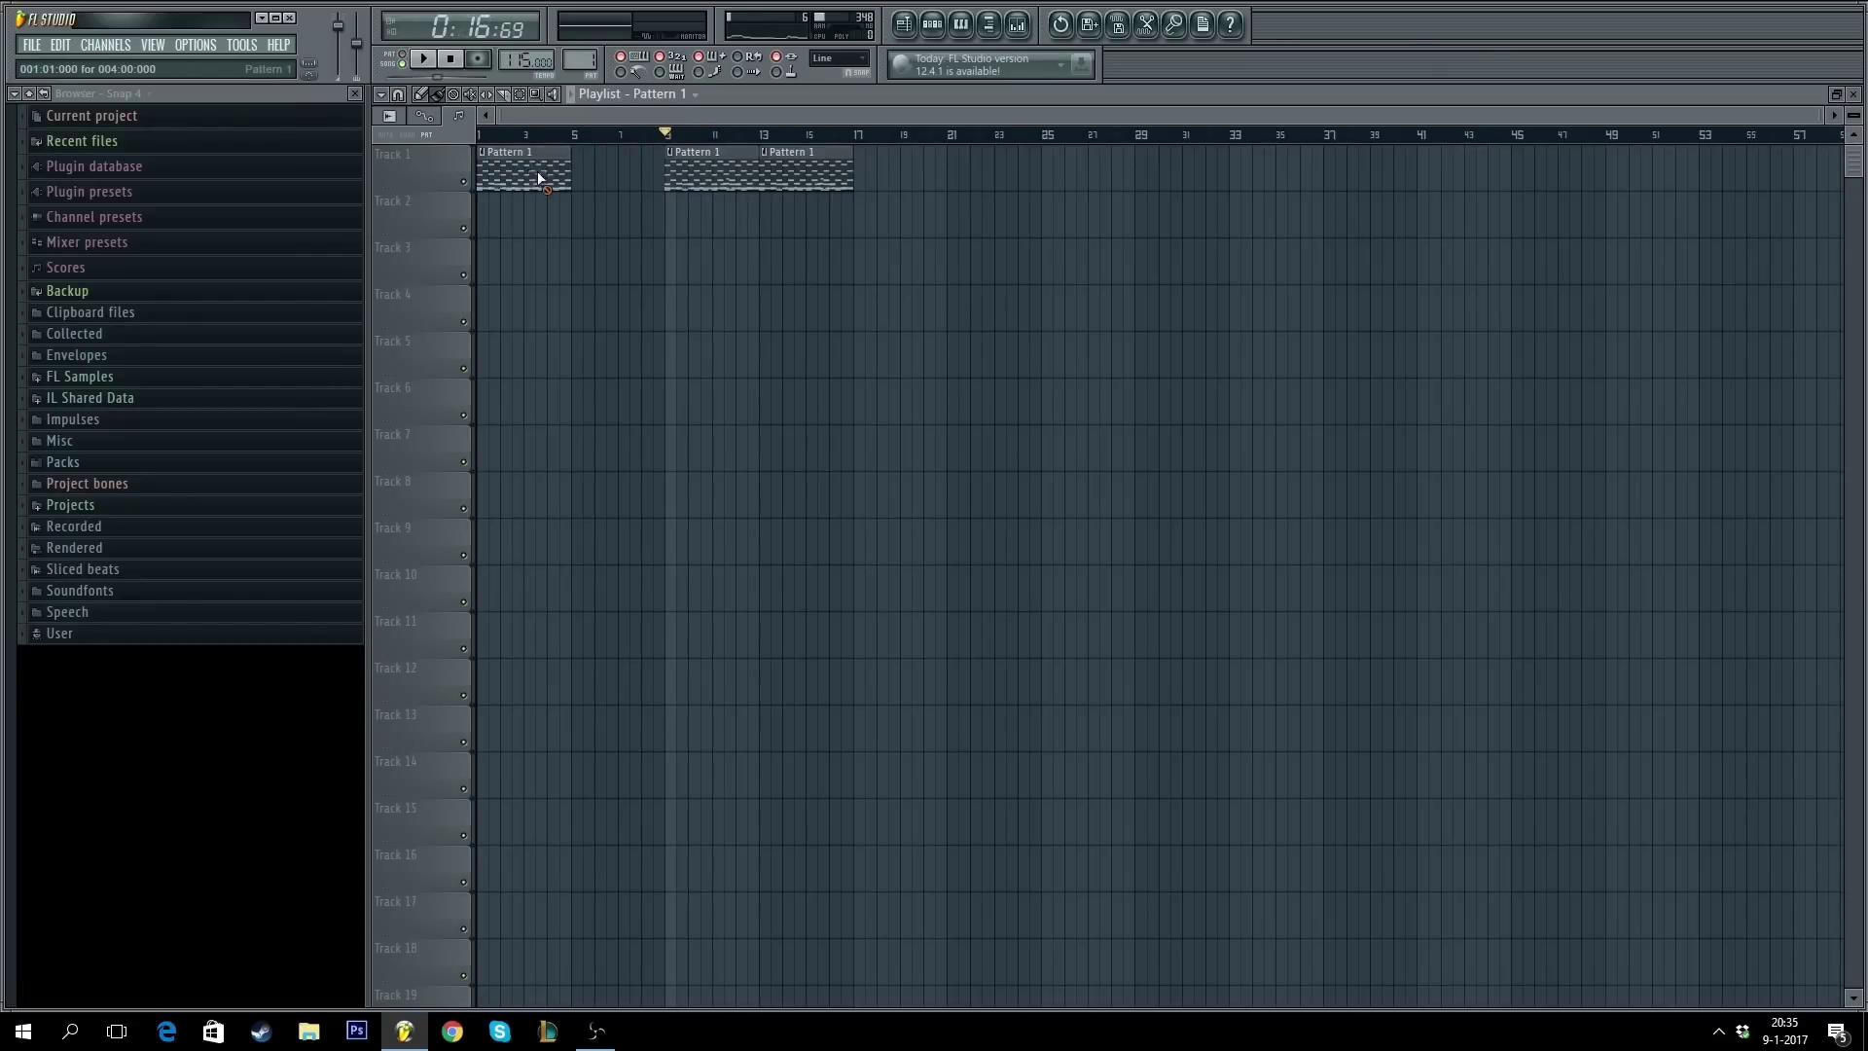
right_click(538, 178)
- Copy the notes of the three reFX Nexus channels from Pattern 1 into Pattern 2
double_click(712, 171)
key("F7")
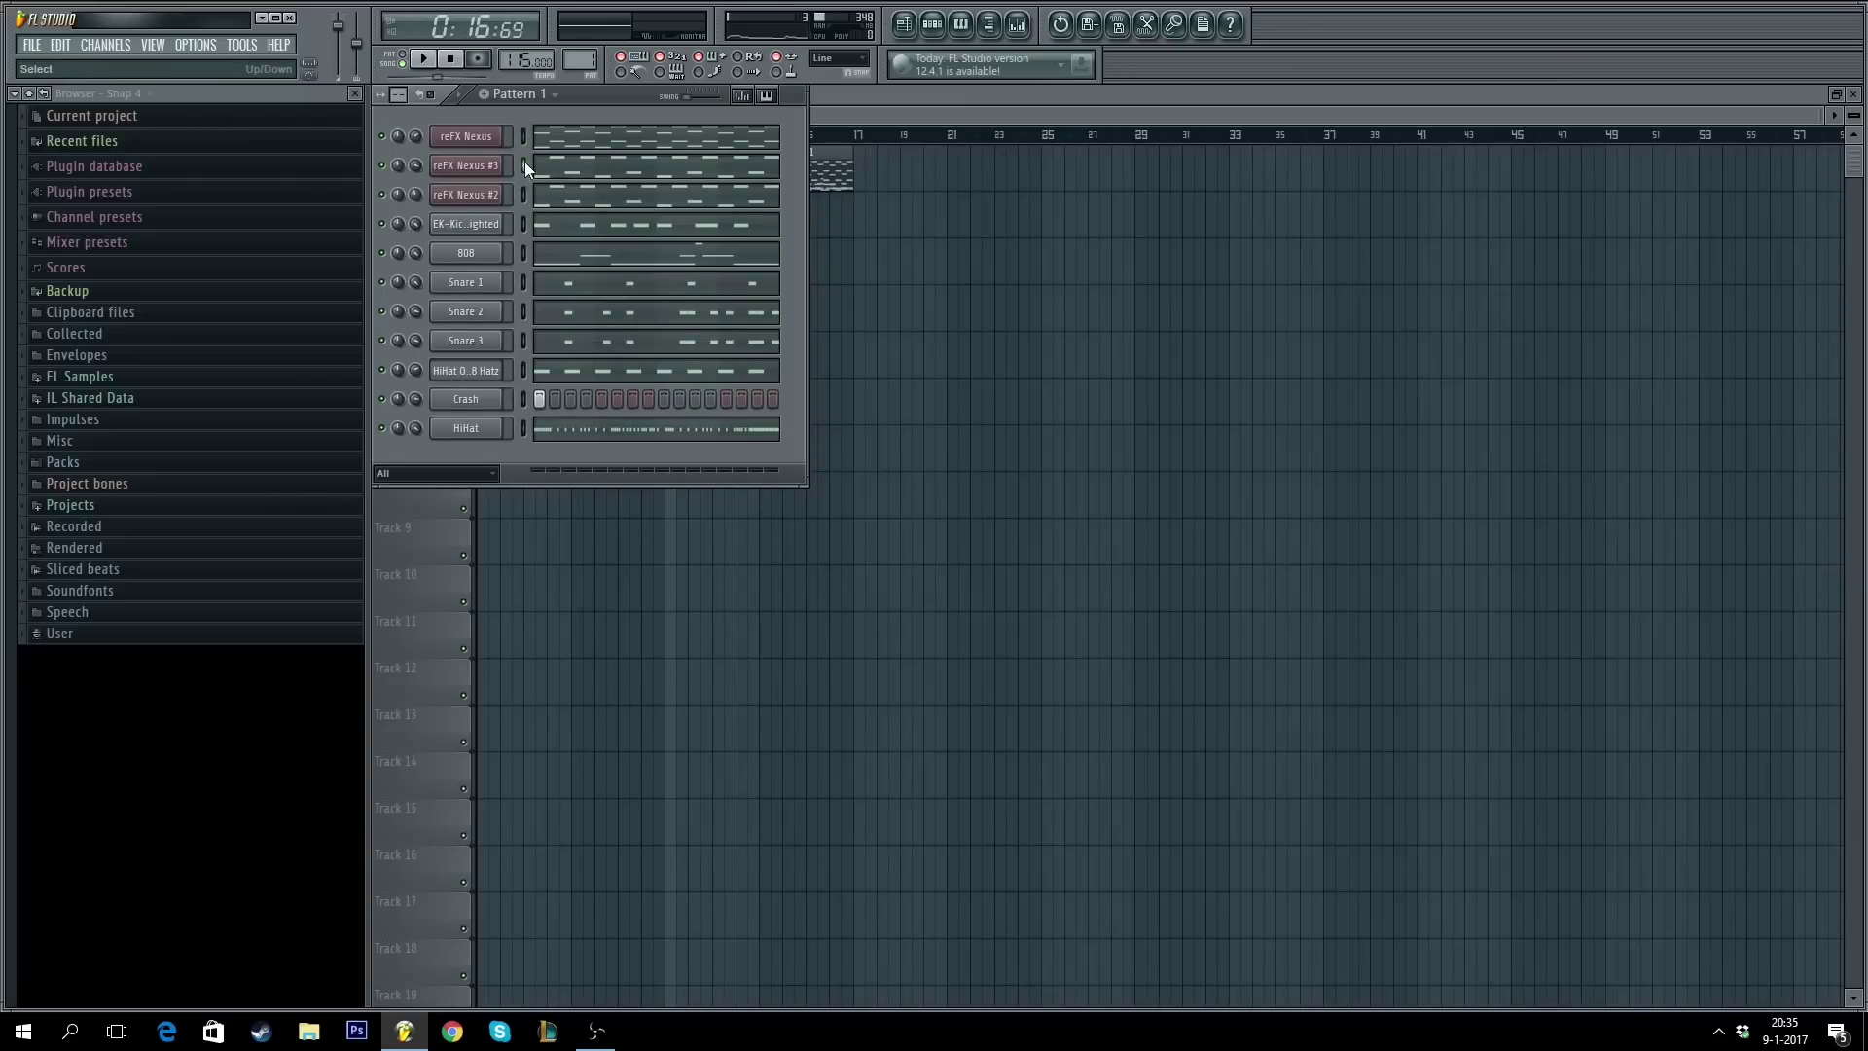
key("KP_Add")
key("space")
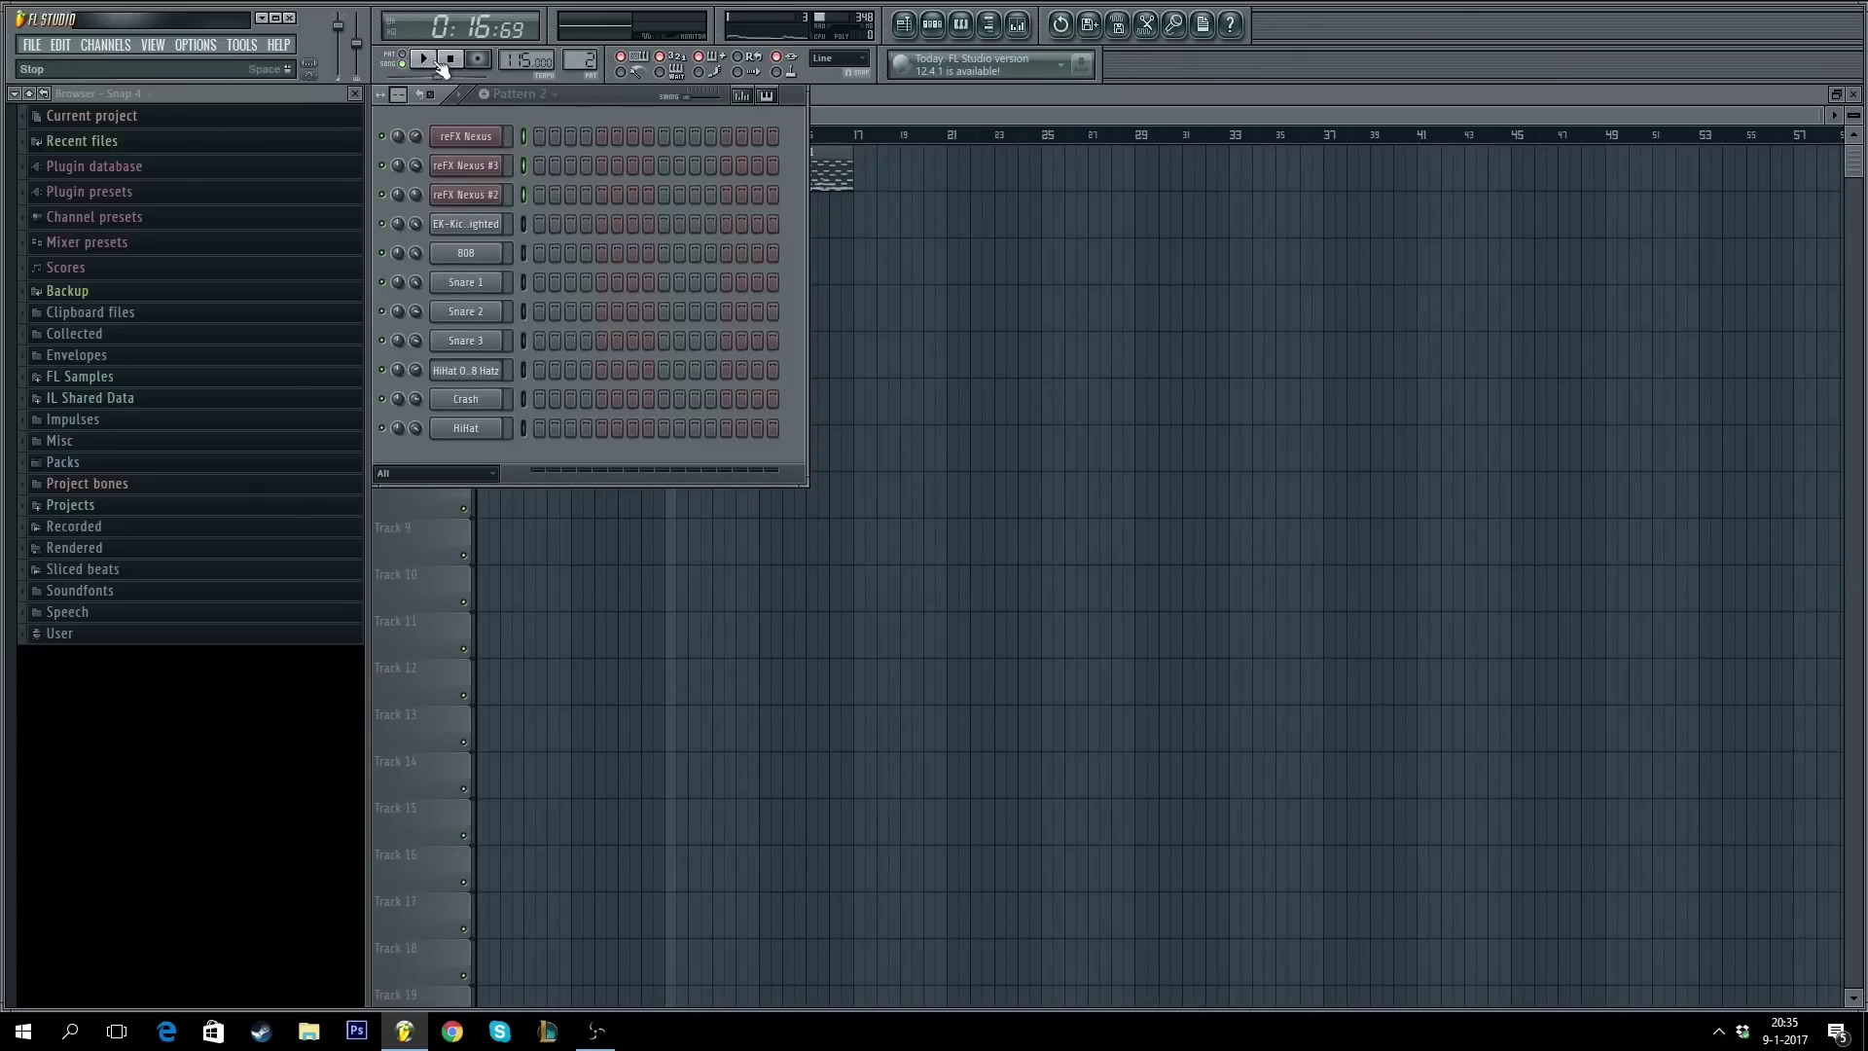
key("l")
key("F6")
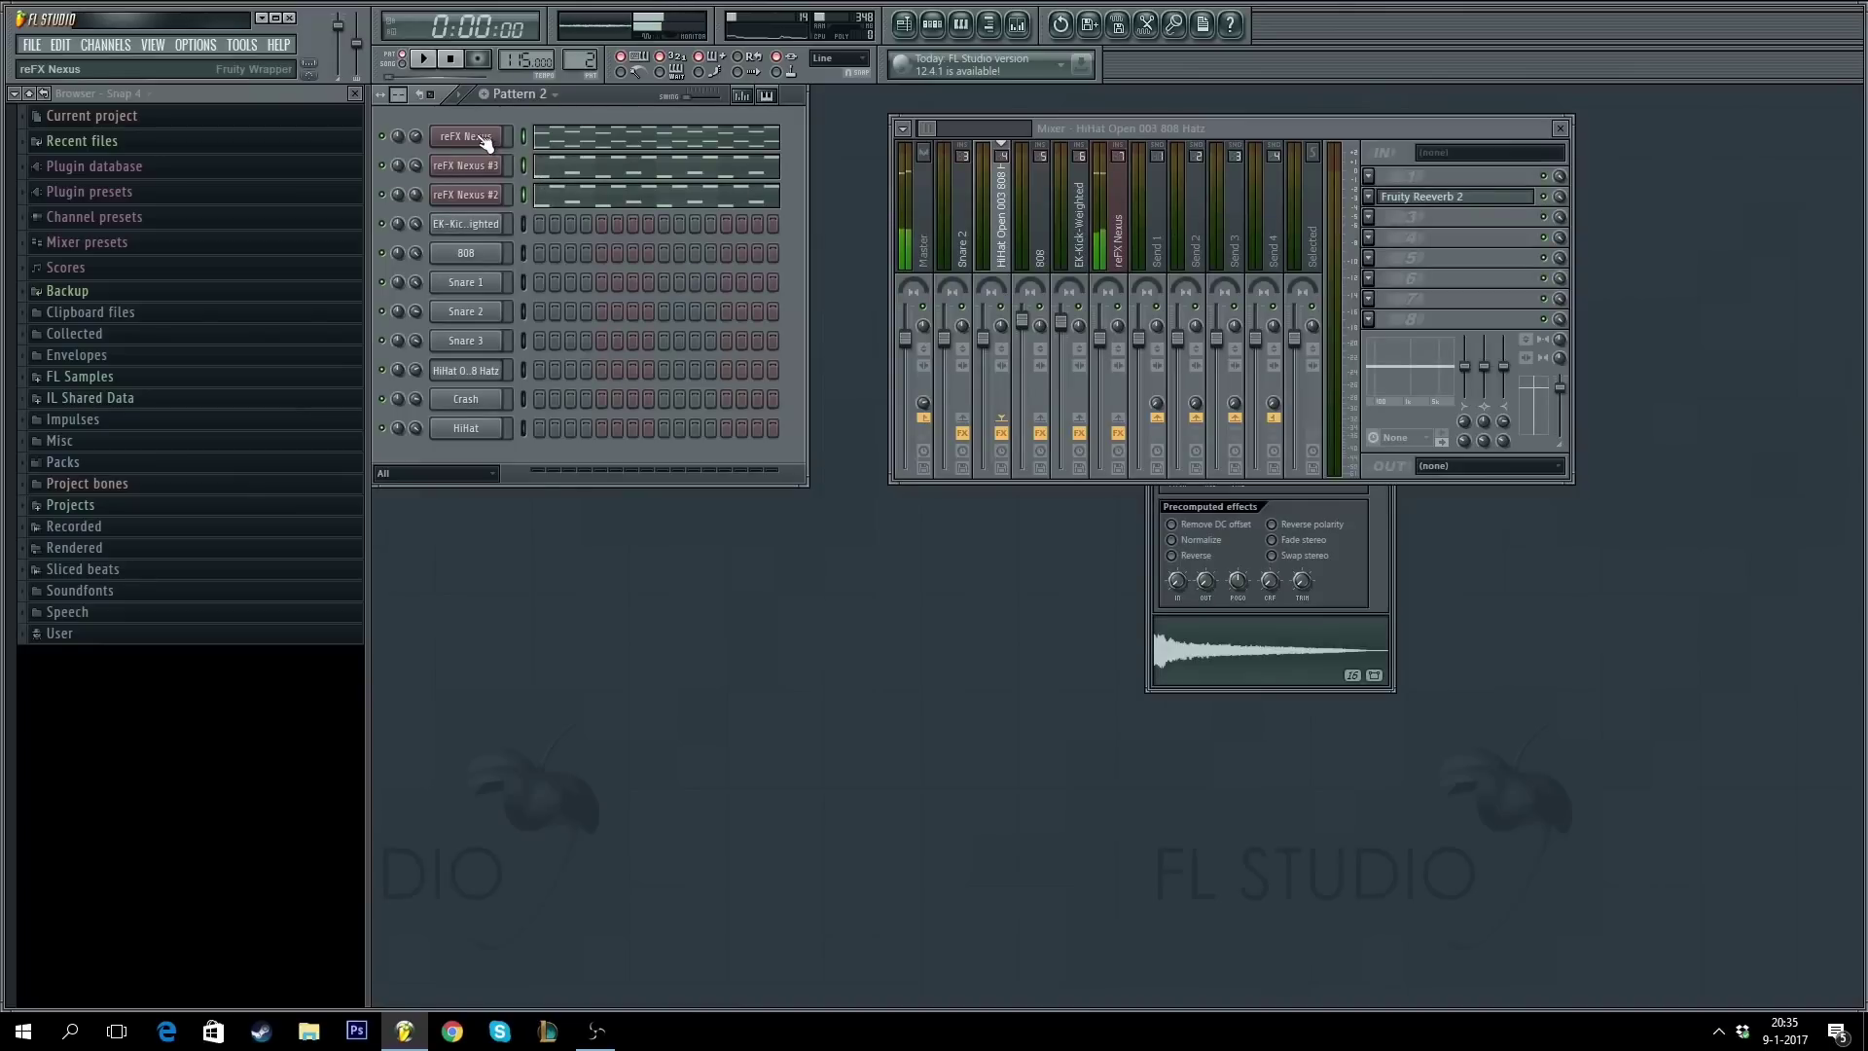
- Turn on the master filter in the first reFX Nexus channel's plugin and tweak its cutoff
left_click(483, 141)
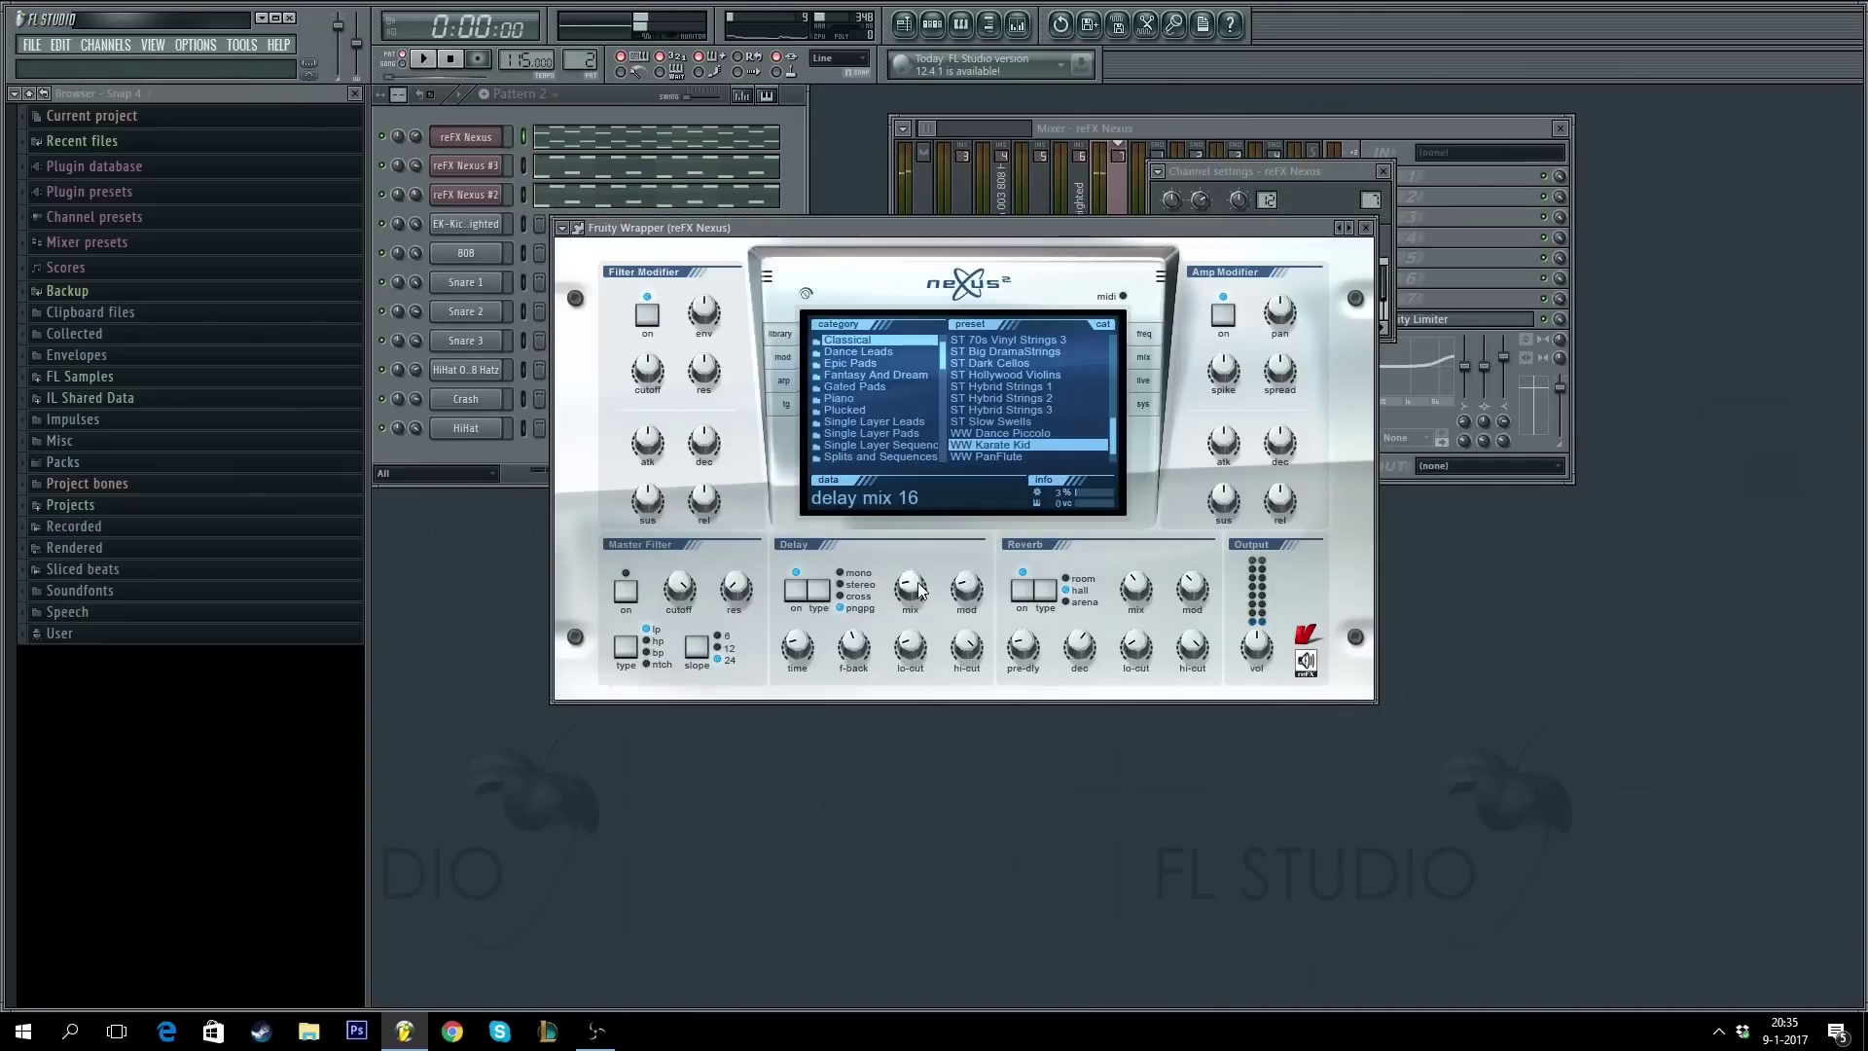
left_click(625, 591)
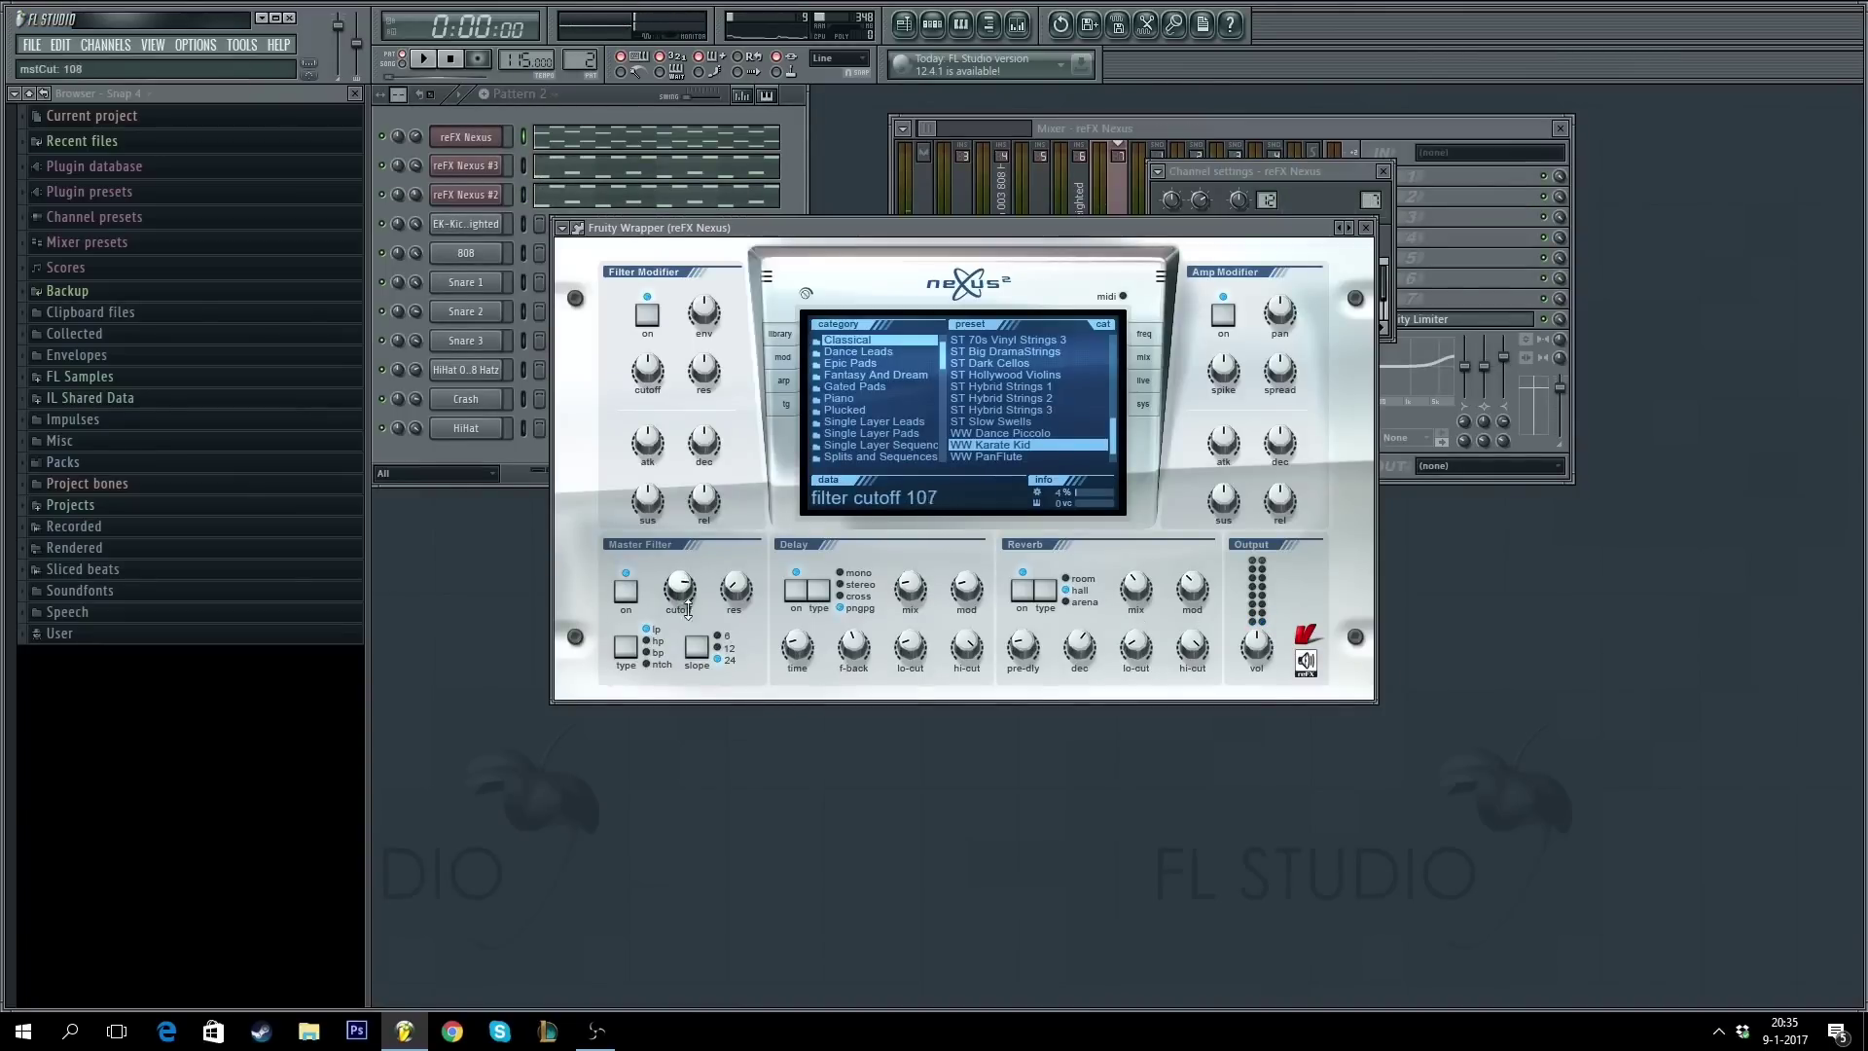
left_click(241, 45)
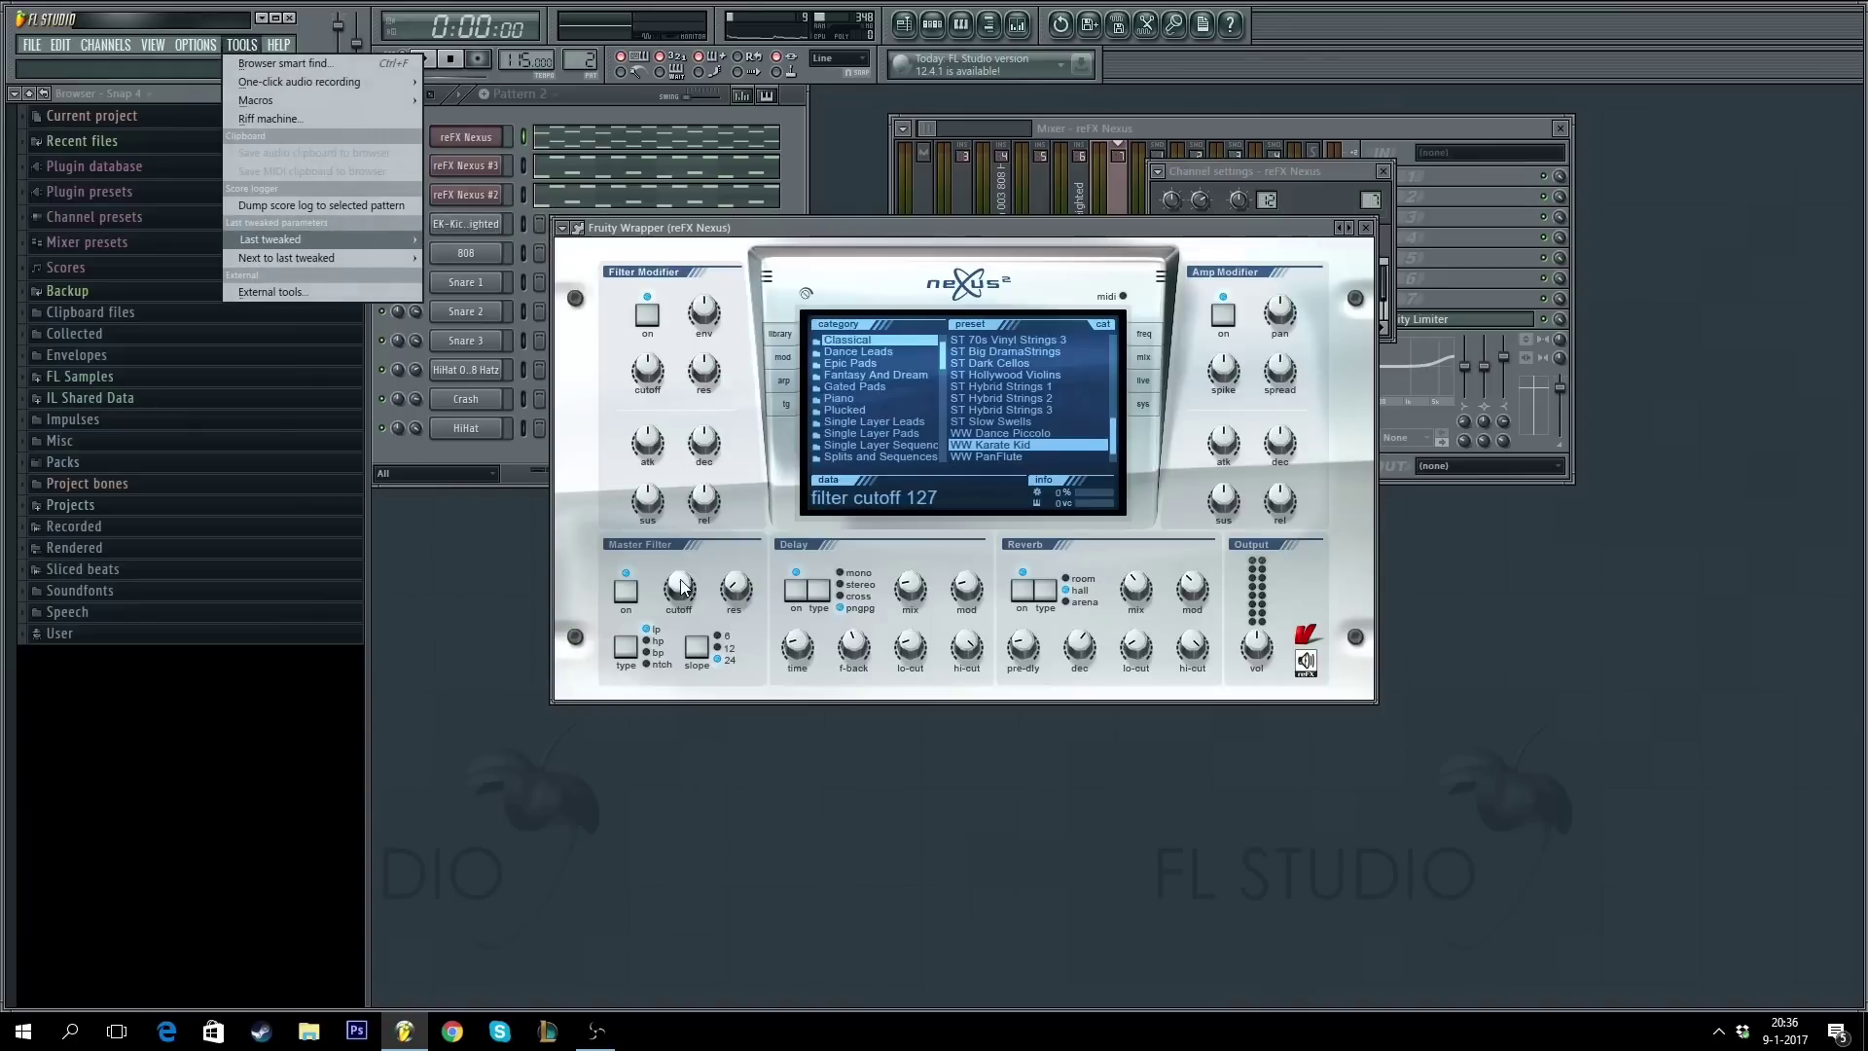
left_click_drag(700, 582, 699, 589)
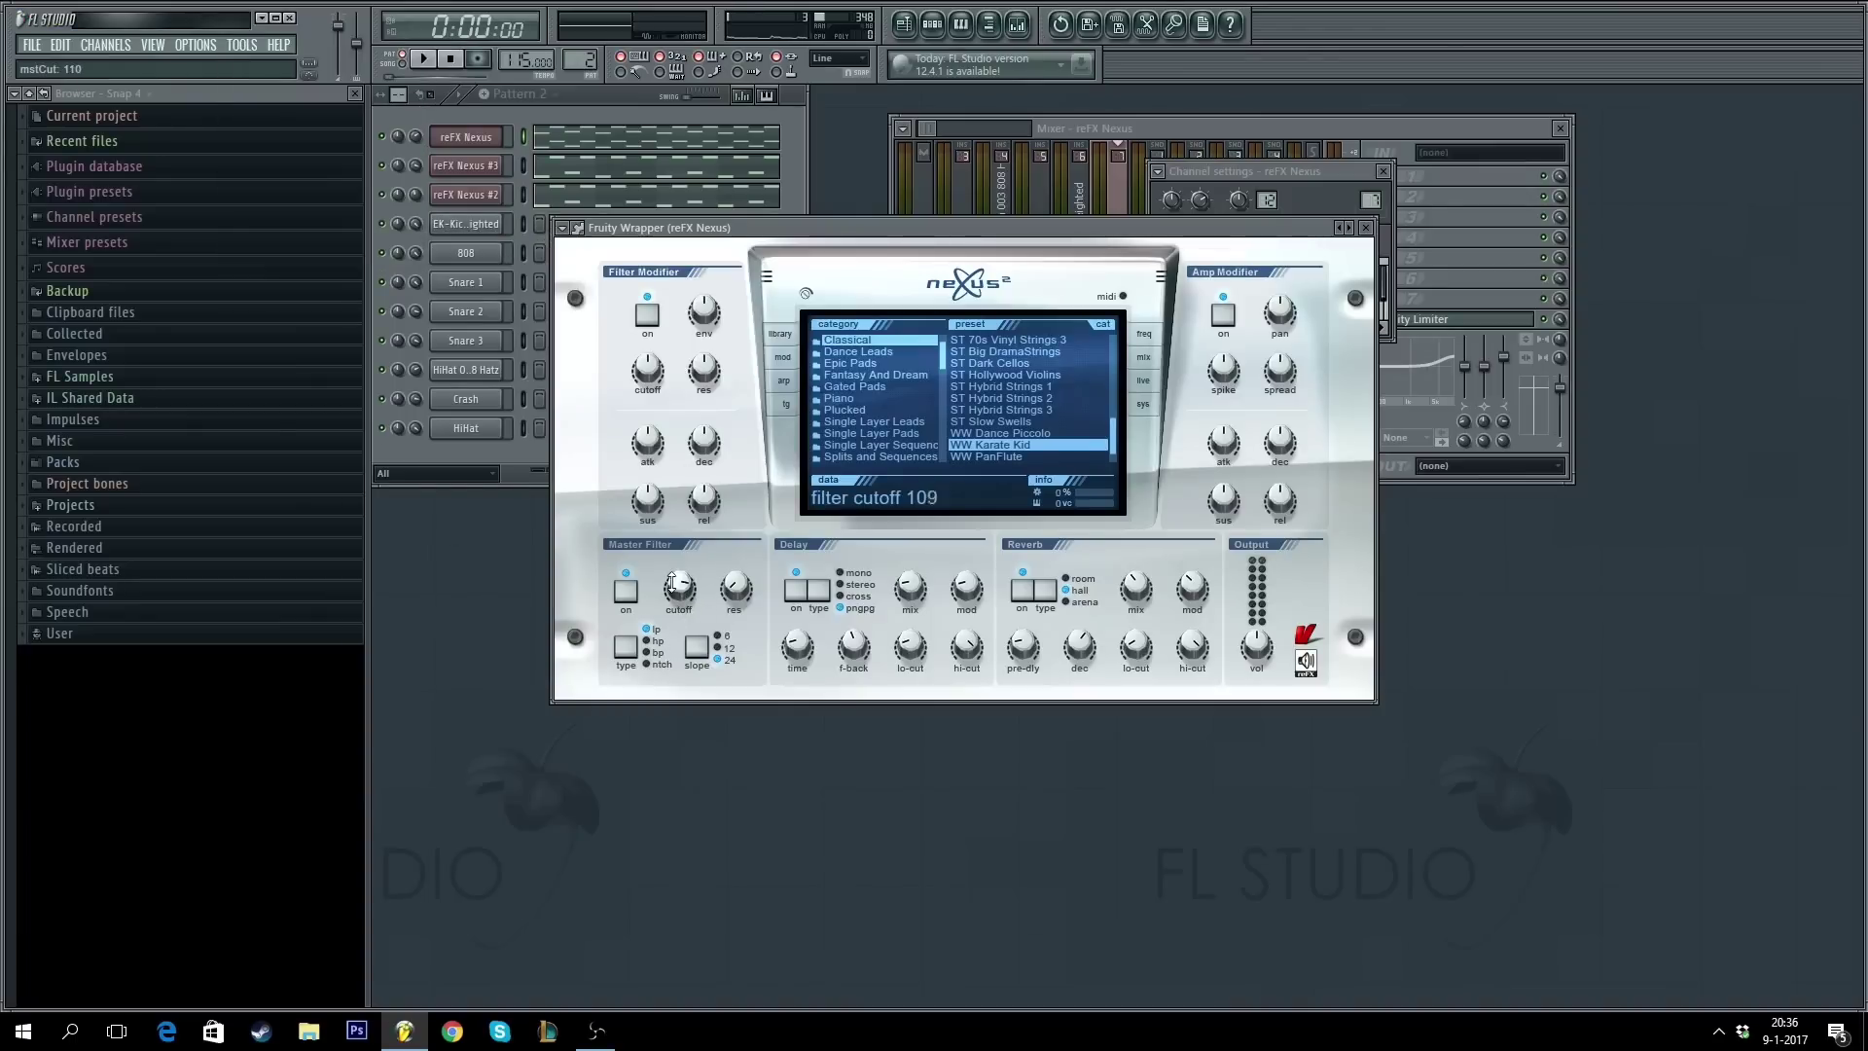
scroll(673, 587, "up", 6)
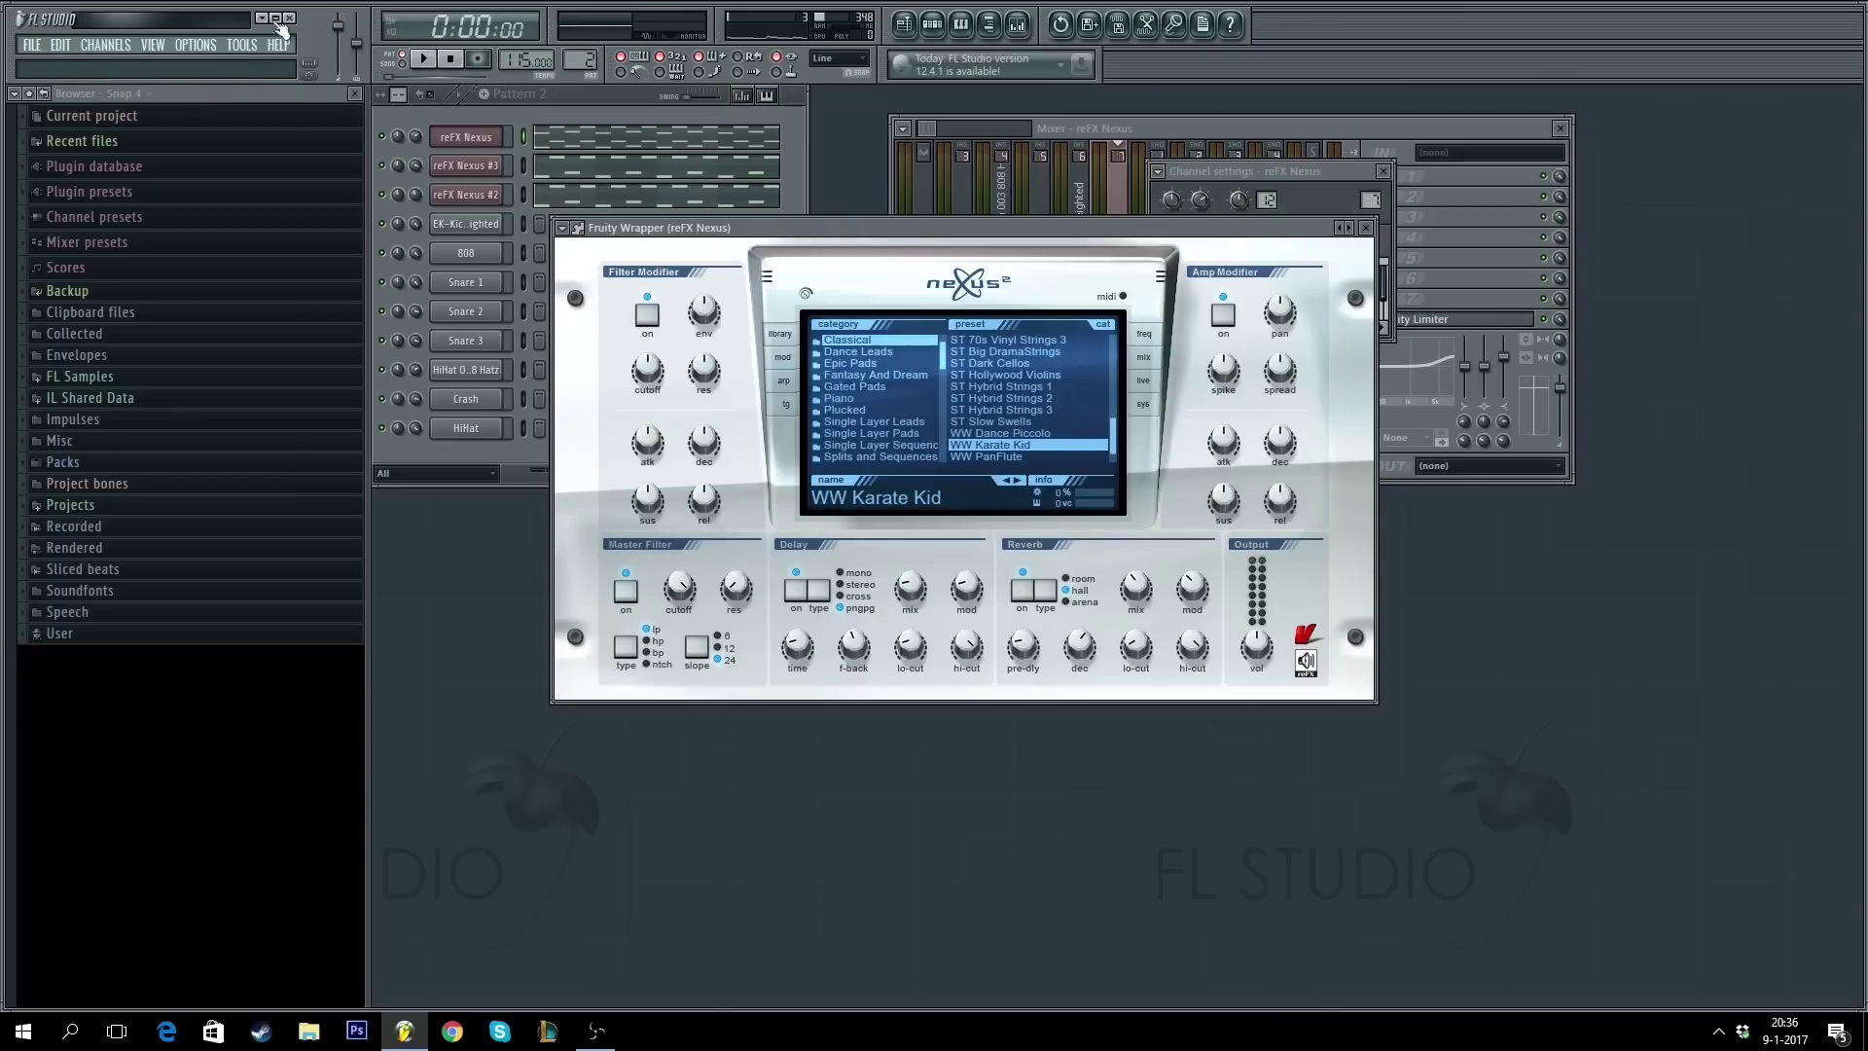
- Create an automation clip for the last tweaked cutoff and shape it as a curved rise from minimum at bar 1 up to bar 9
left_click(241, 45)
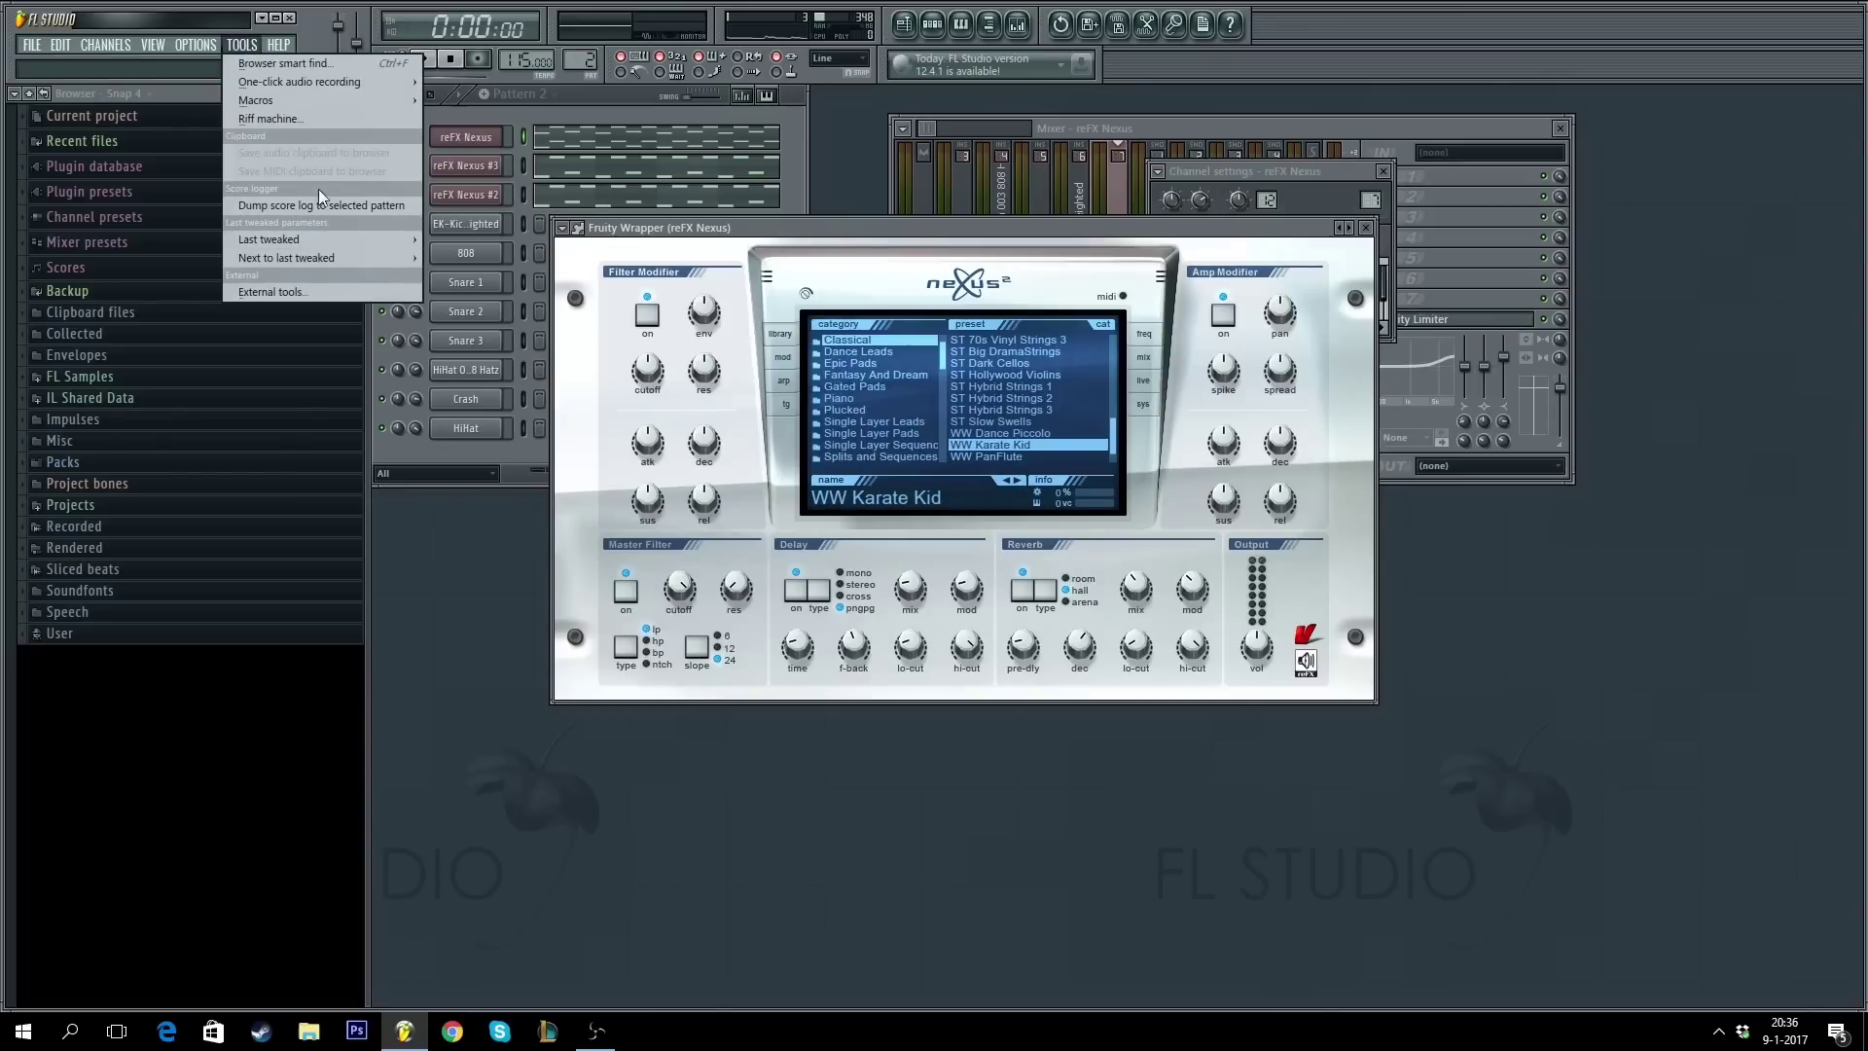
mouse_move(321, 256)
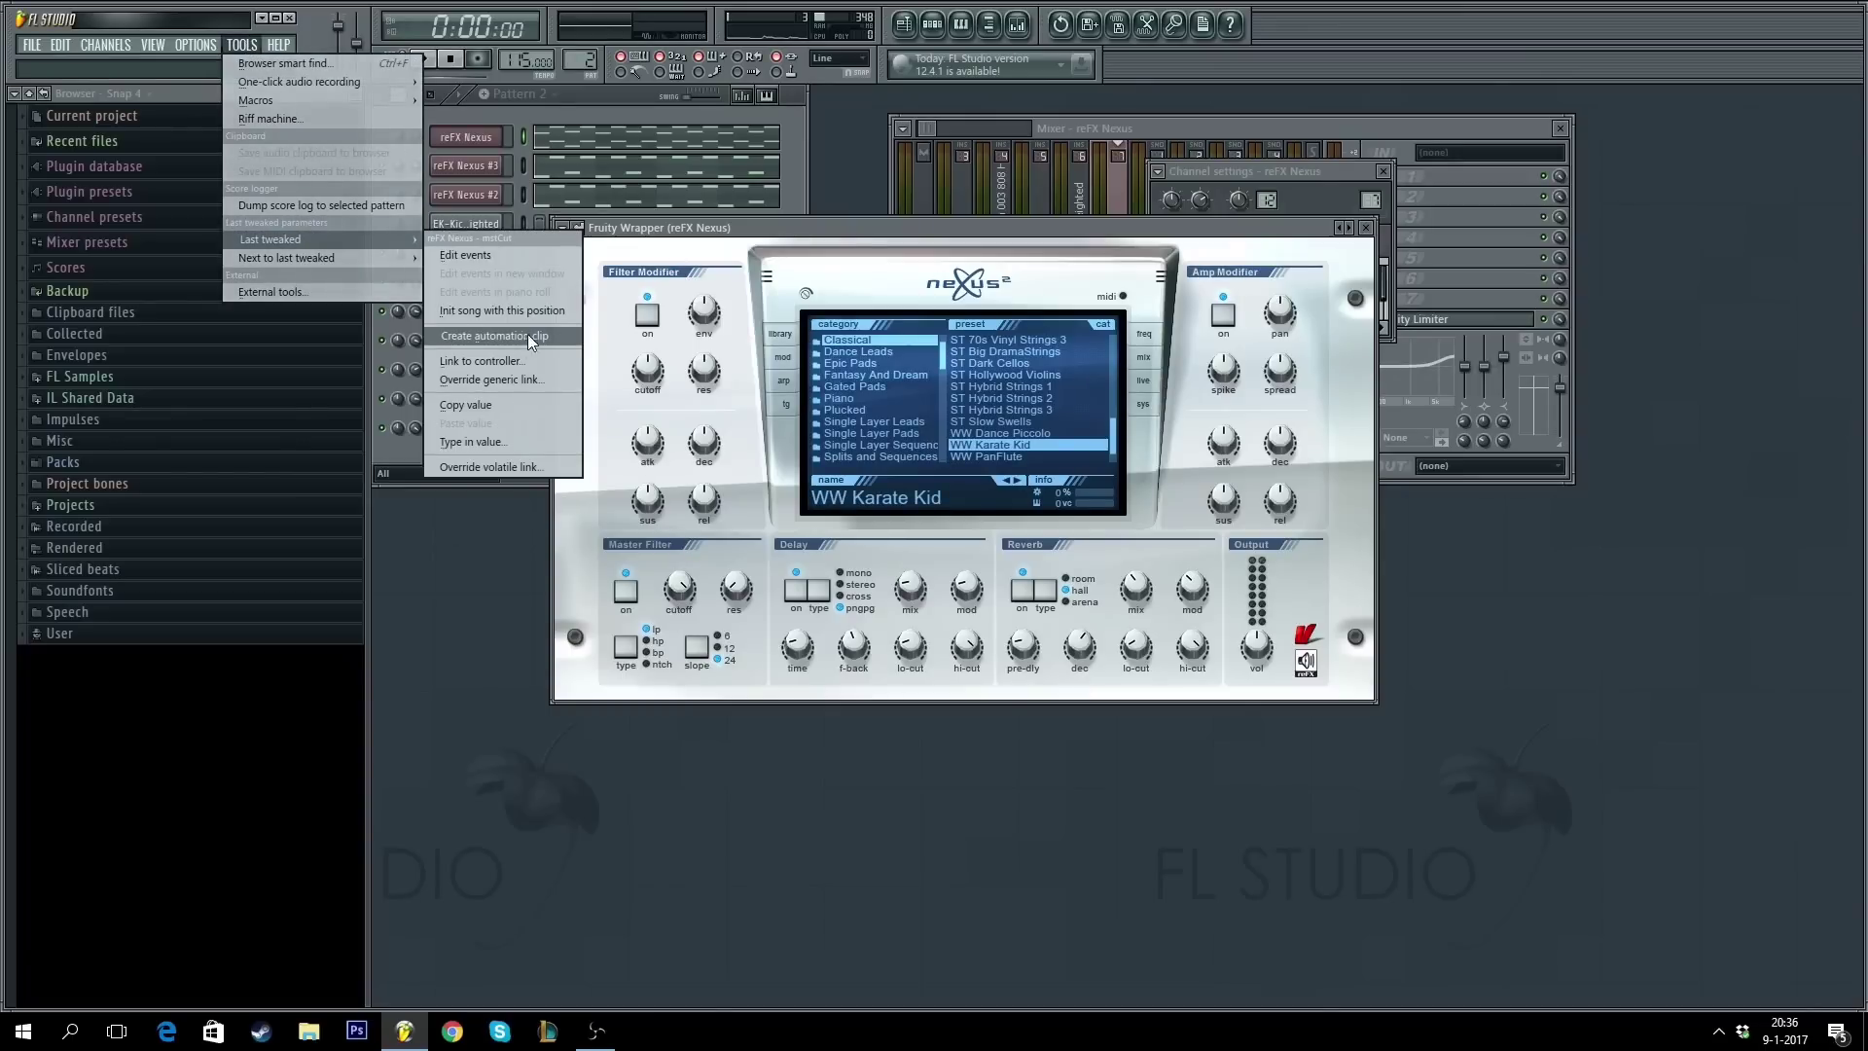
left_click(502, 336)
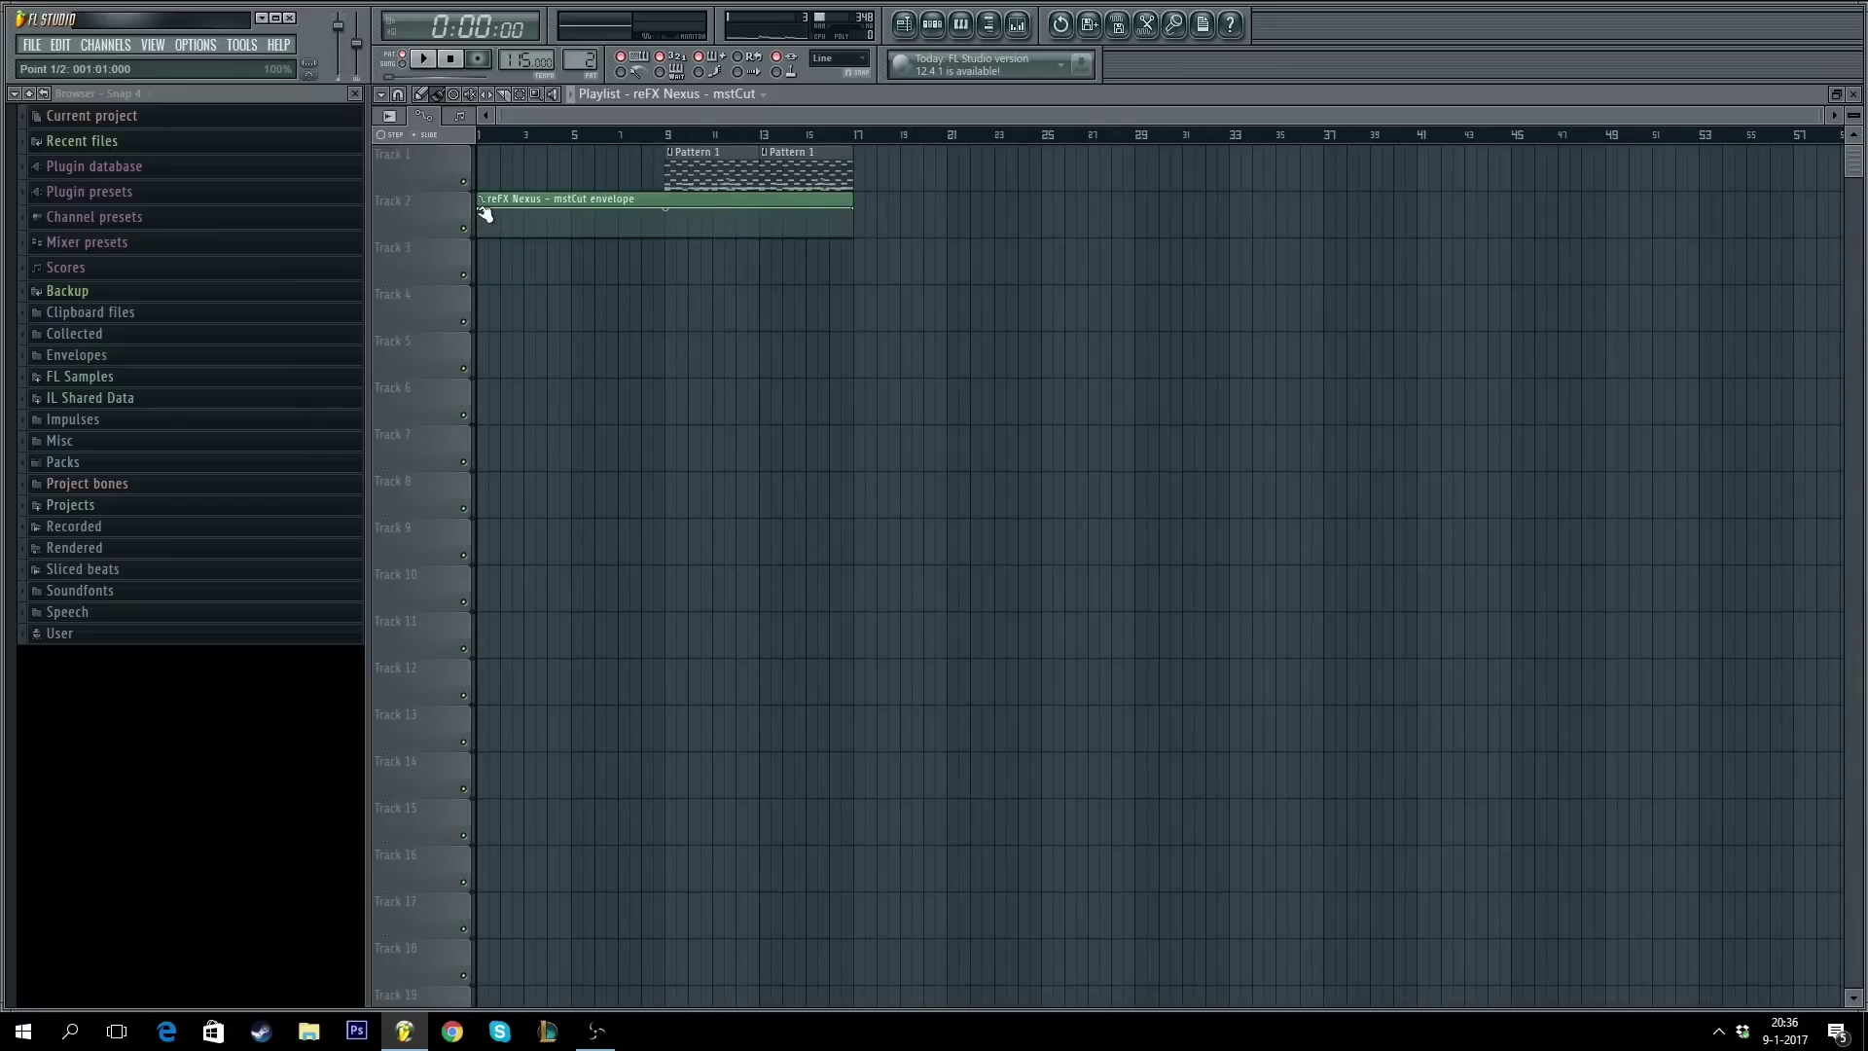
left_click_drag(483, 214, 662, 181)
left_click_drag(571, 224, 571, 232)
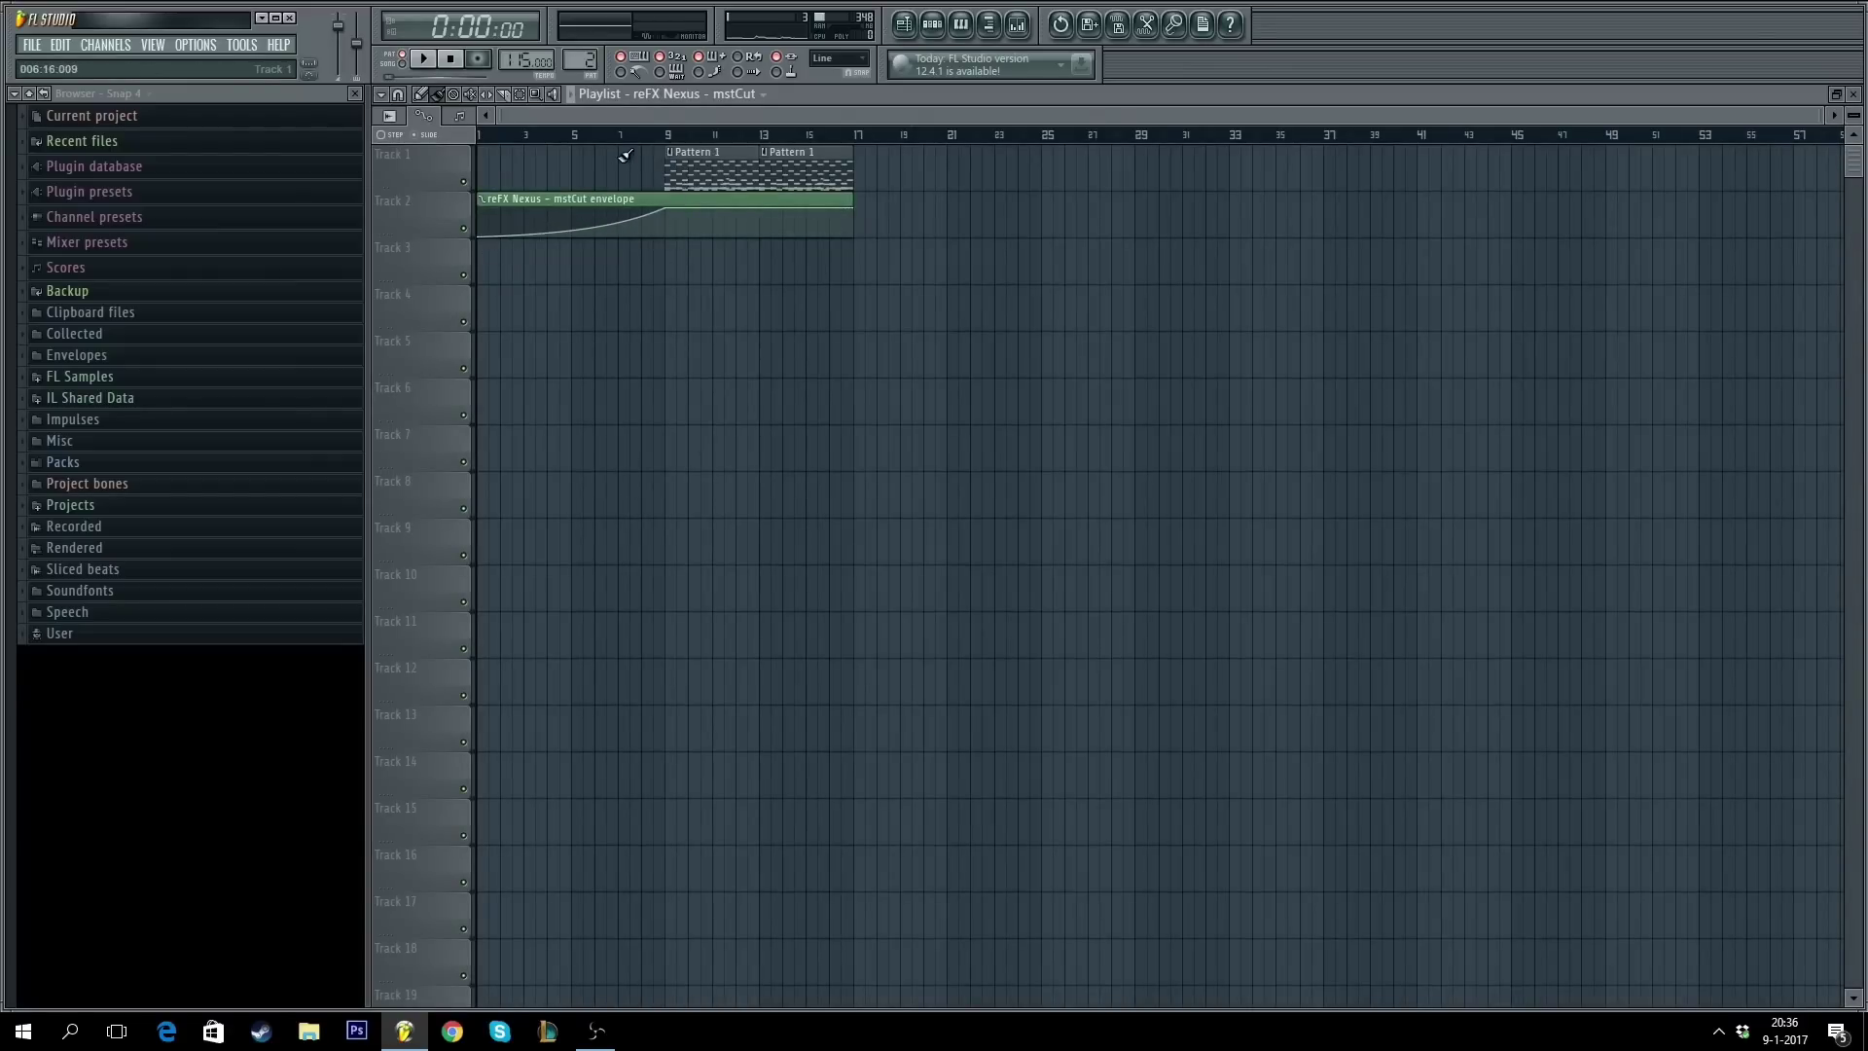
- Turn on the master filter in the reFX Nexus #2 plugin, tweak its cutoff and create an automation clip for it
key("F5")
left_click(467, 165)
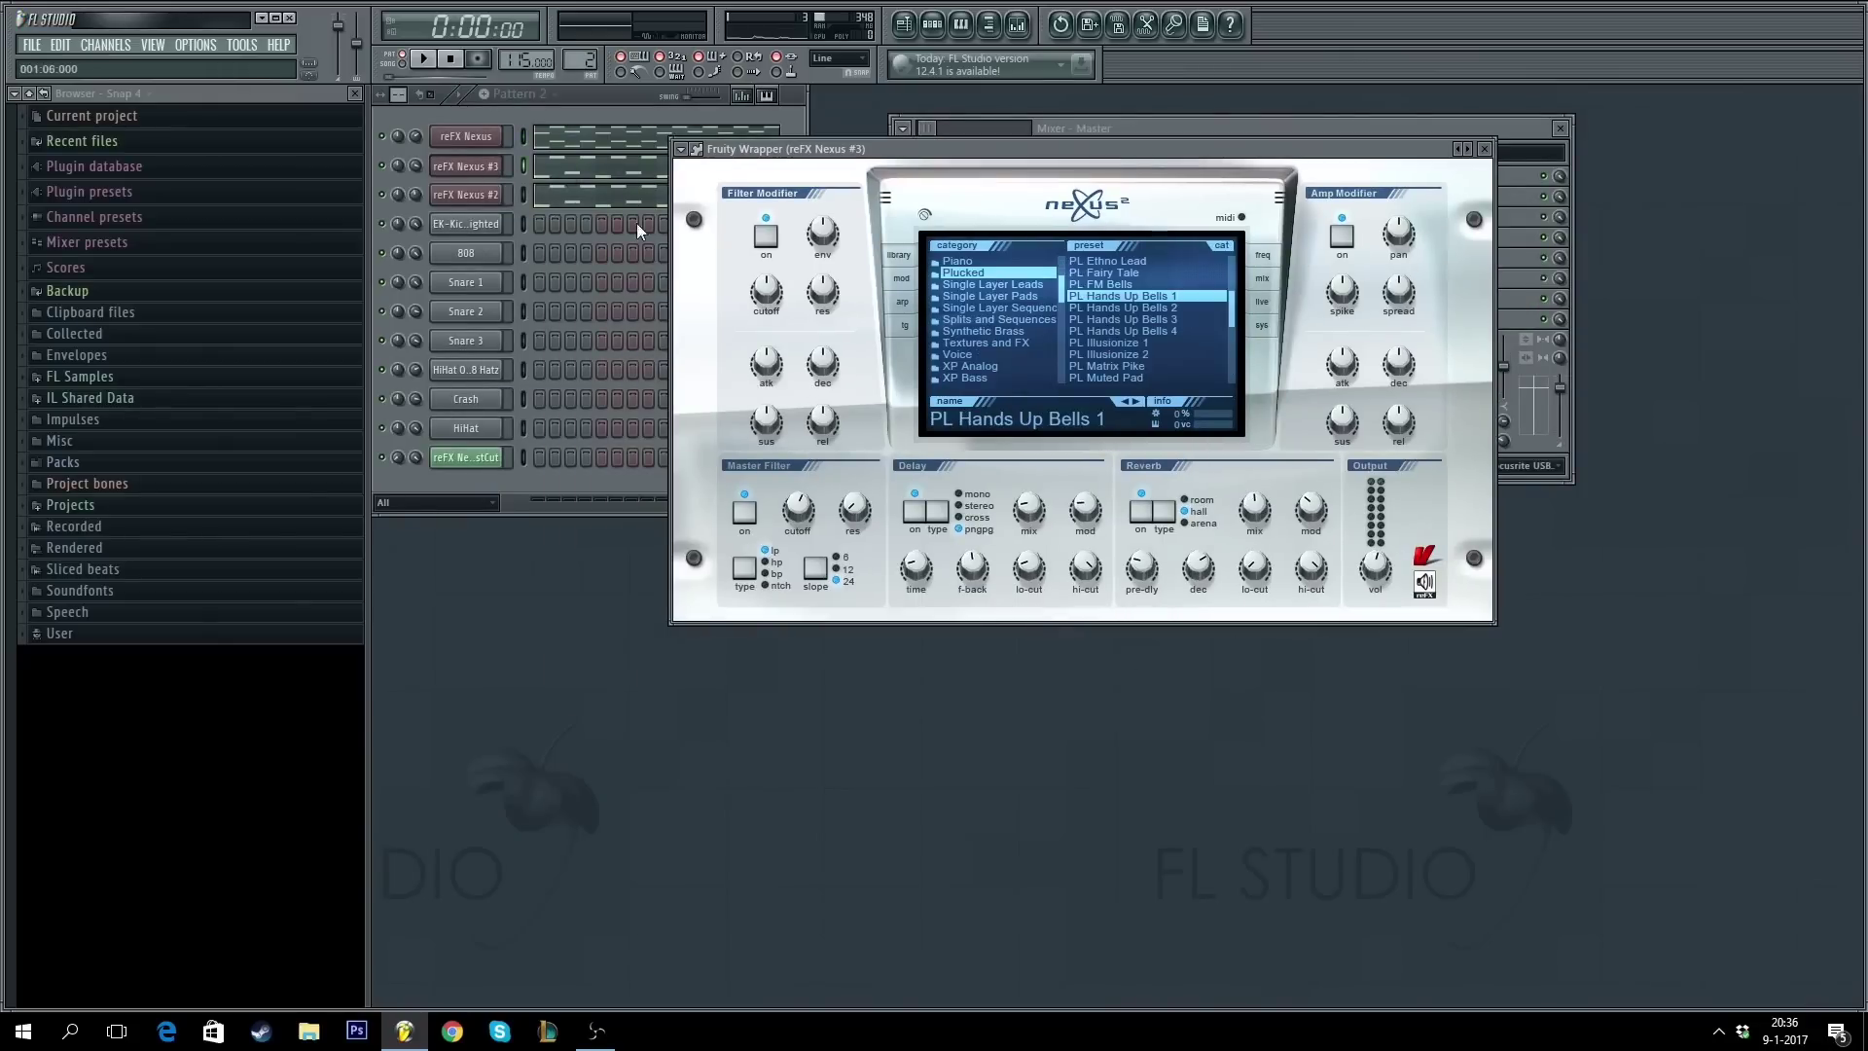
left_click_drag(896, 175, 807, 167)
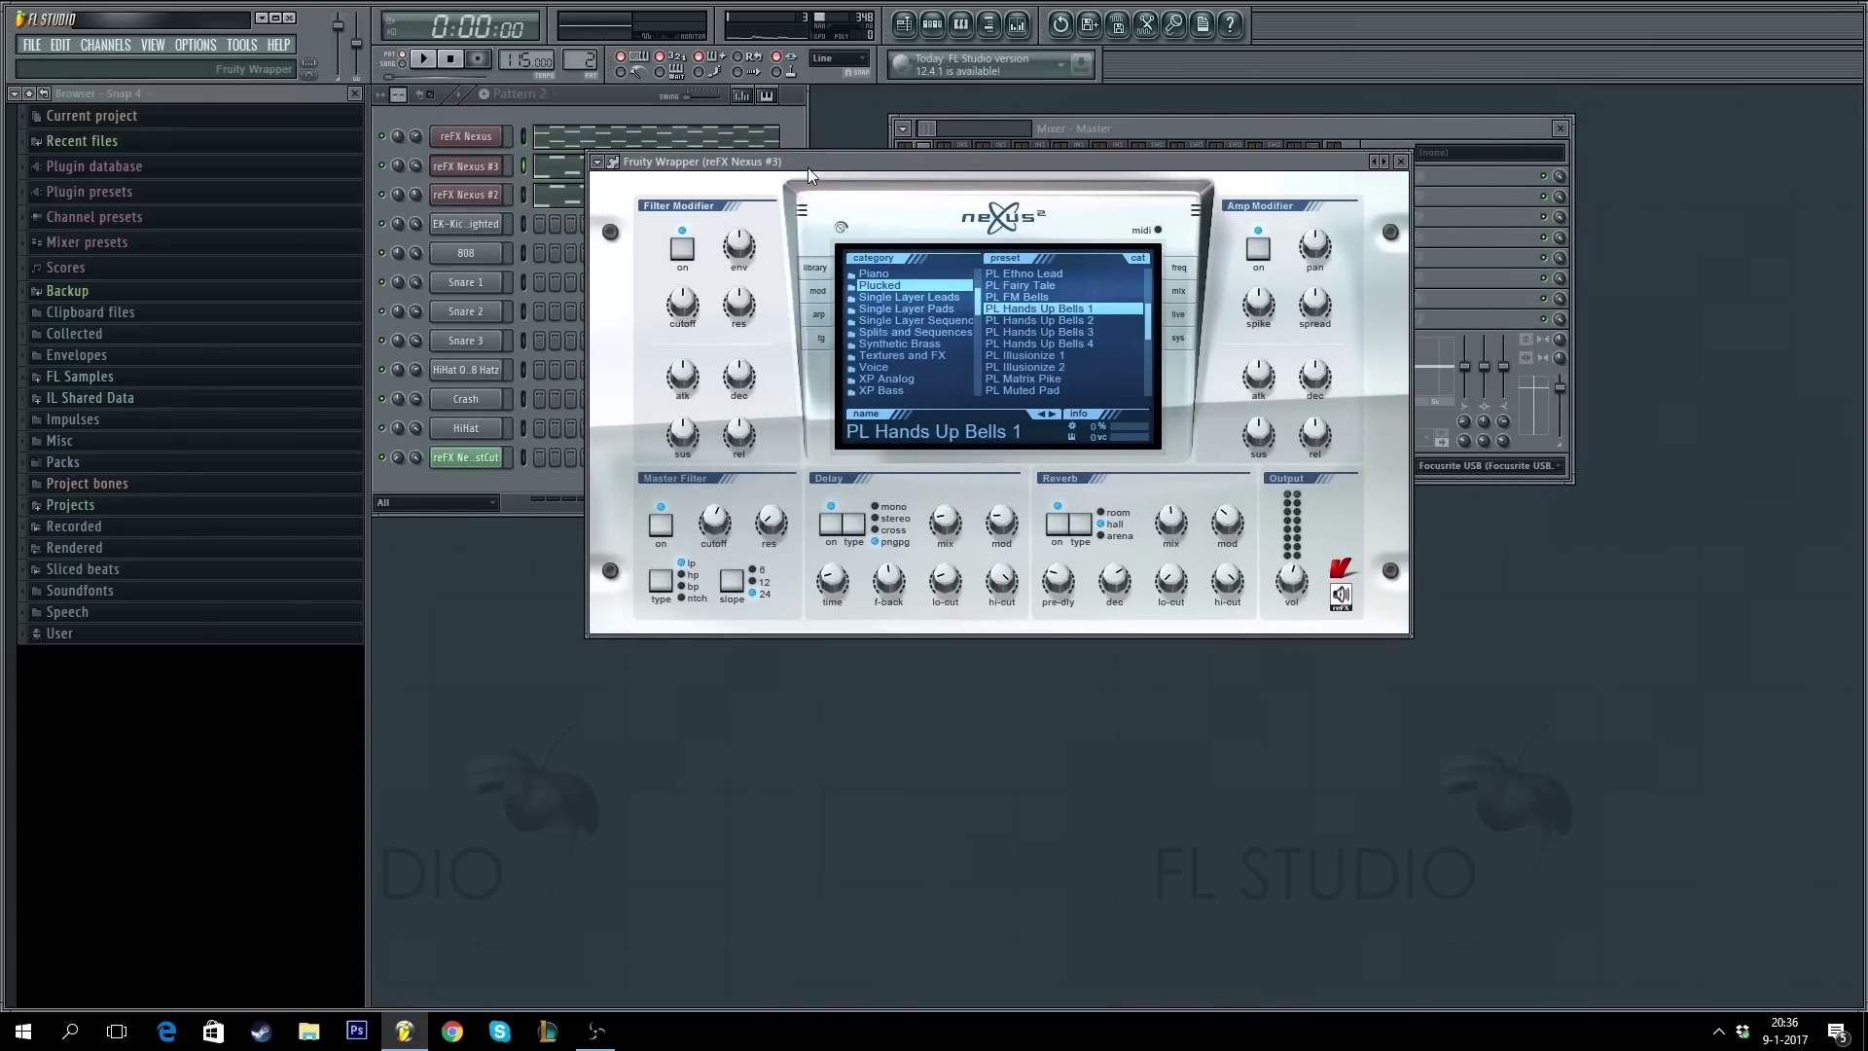
left_click(491, 193)
left_click_drag(841, 264, 806, 225)
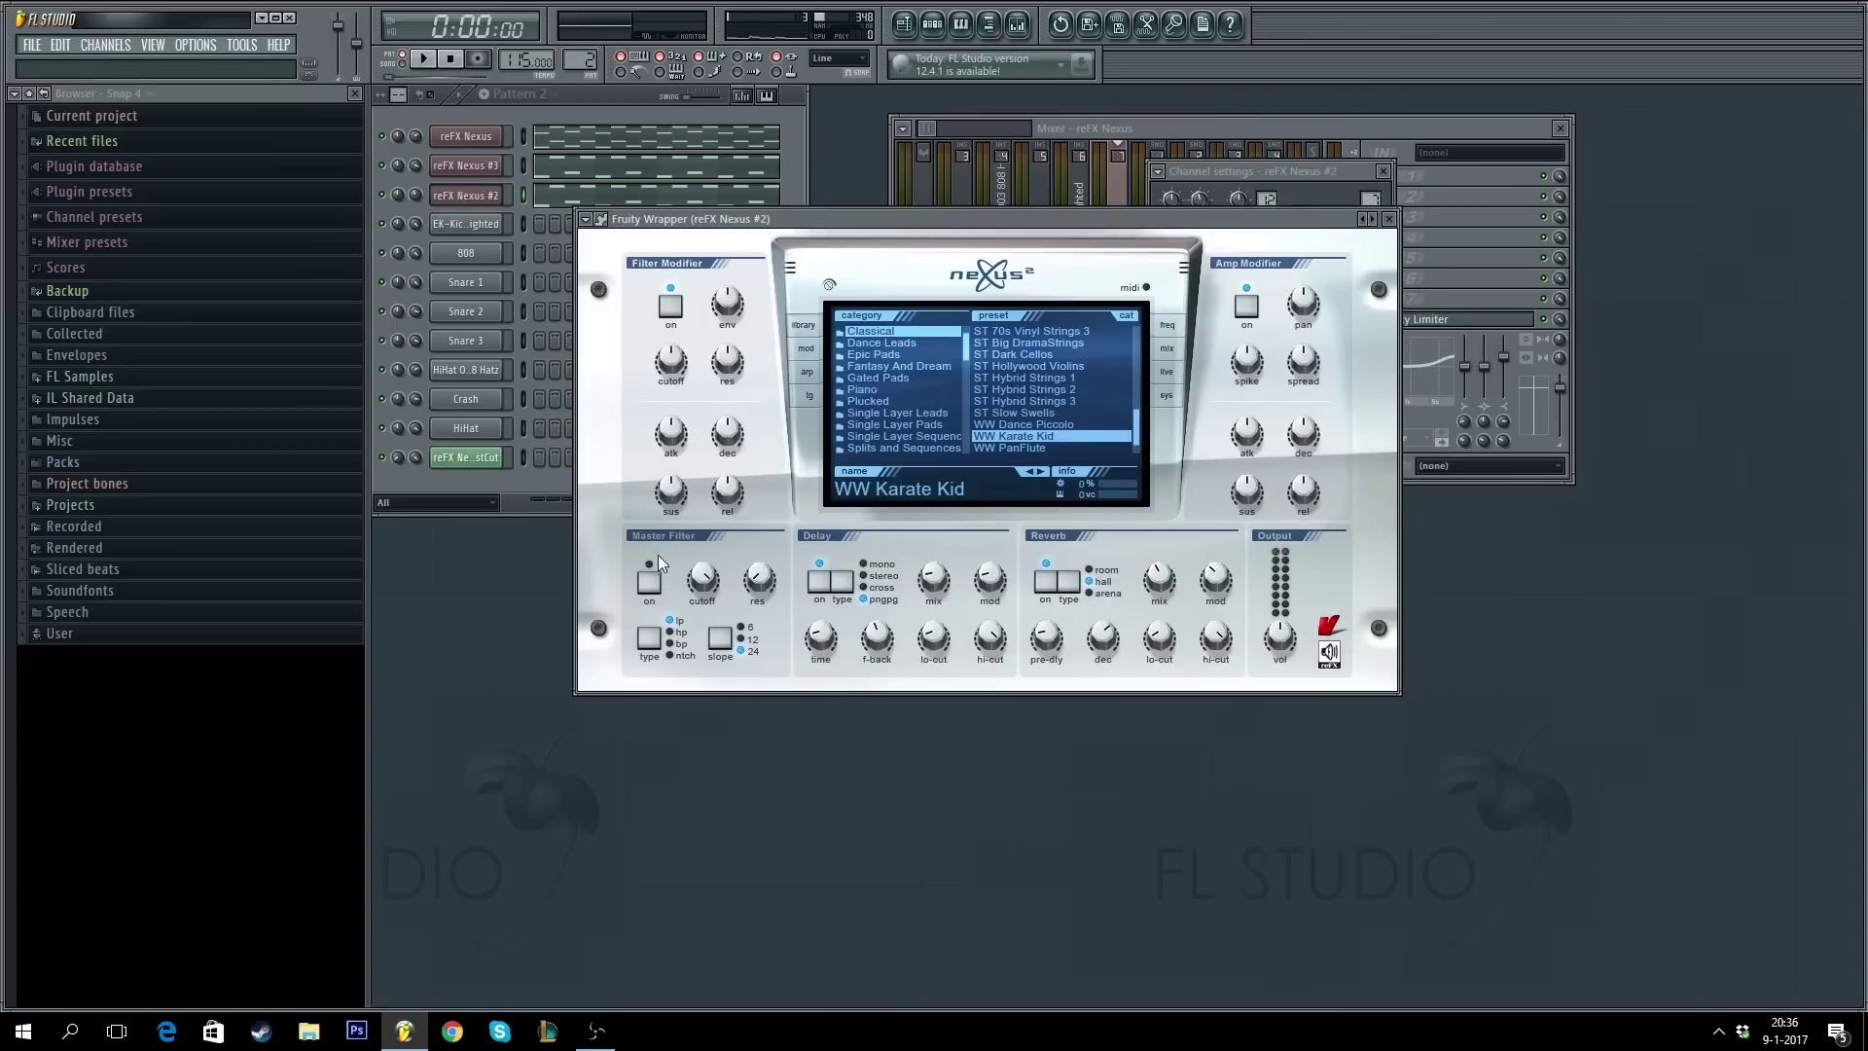
left_click(242, 45)
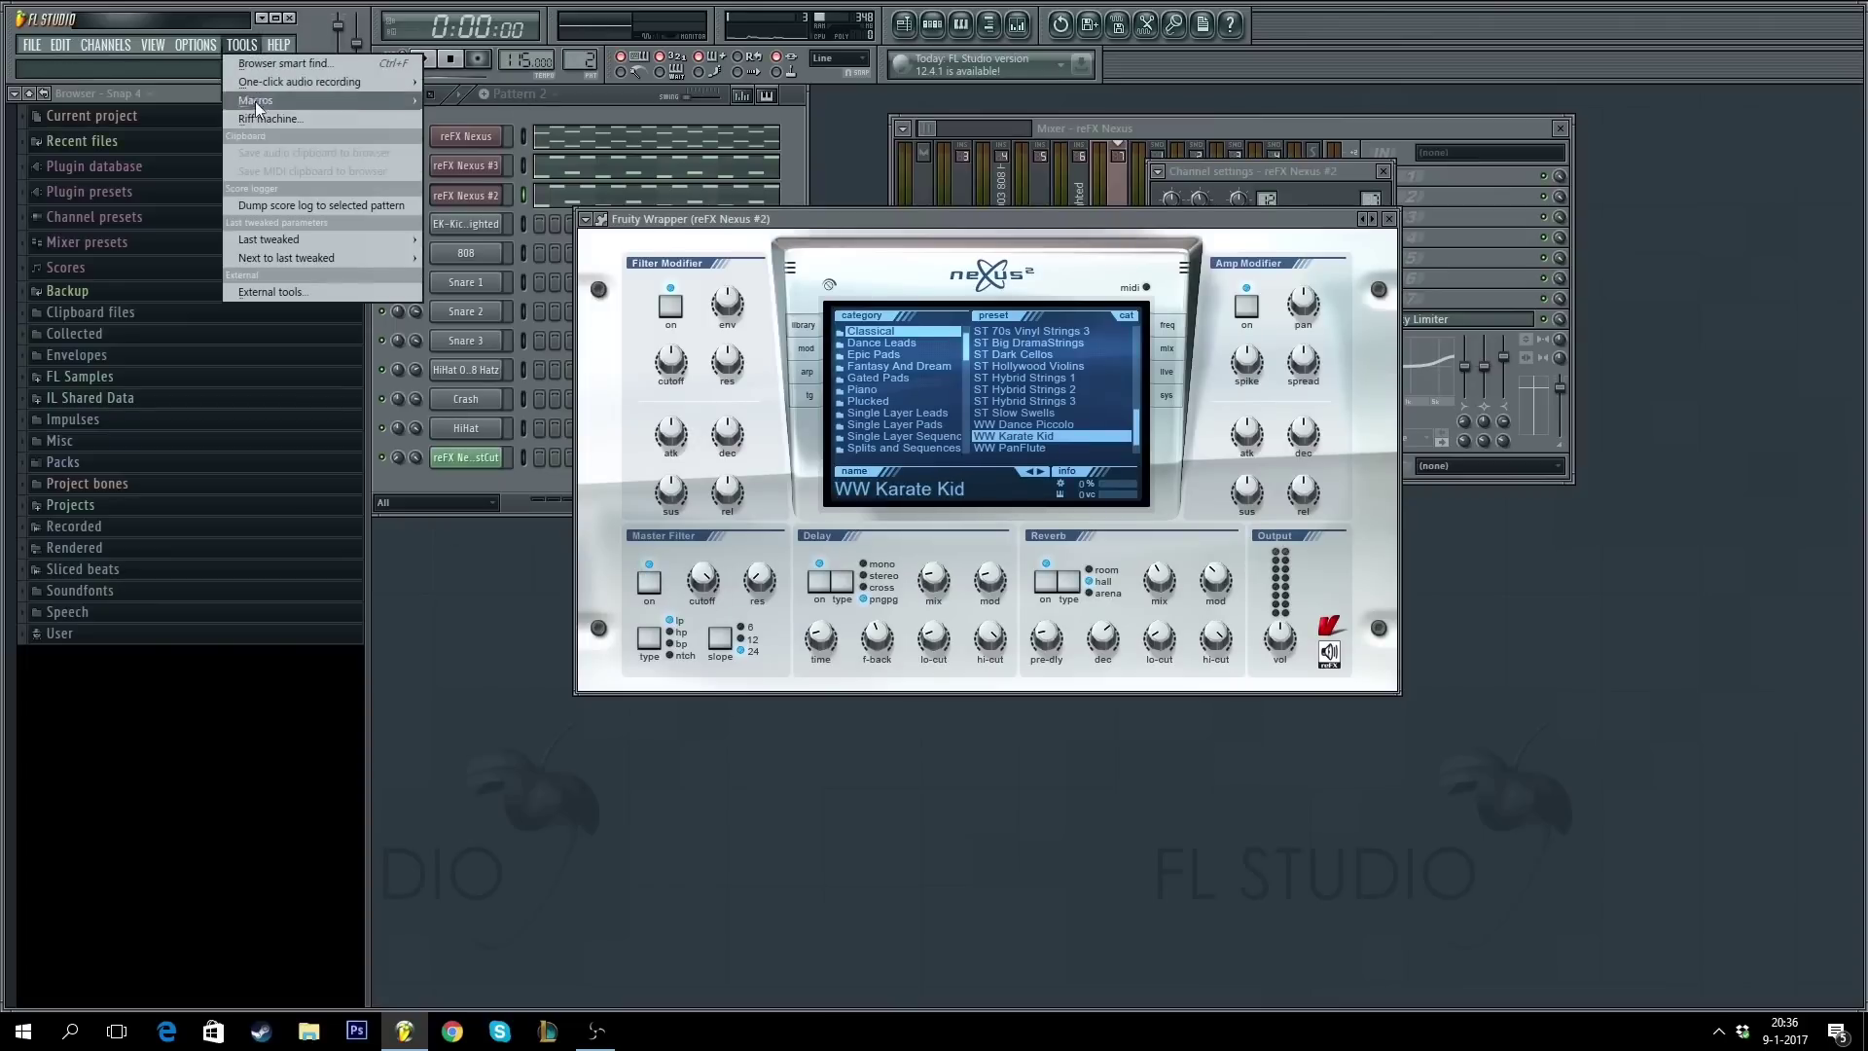
mouse_move(306, 233)
left_click(524, 336)
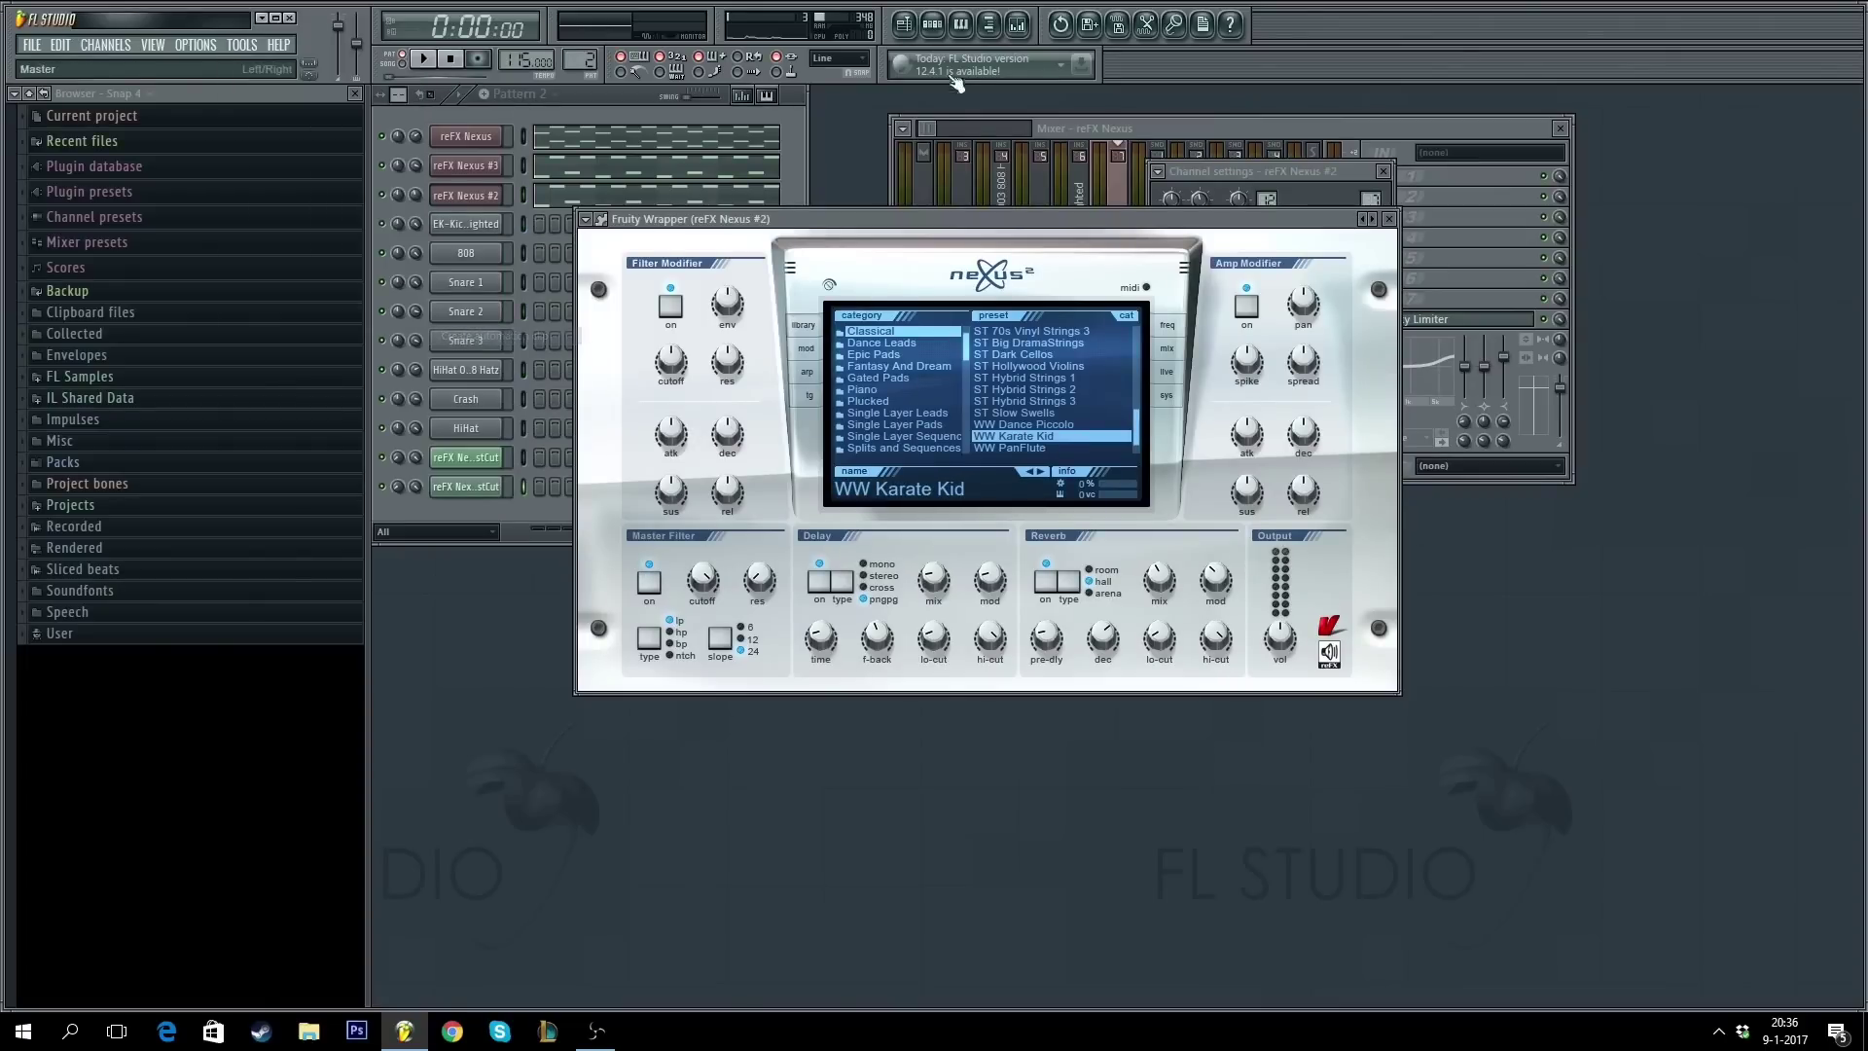
- Shape the reFX Nexus #2 cutoff automation on Track 3 as a curved rise from minimum at bar 1 up to bar 9
left_click(905, 25)
left_click_drag(480, 255, 480, 282)
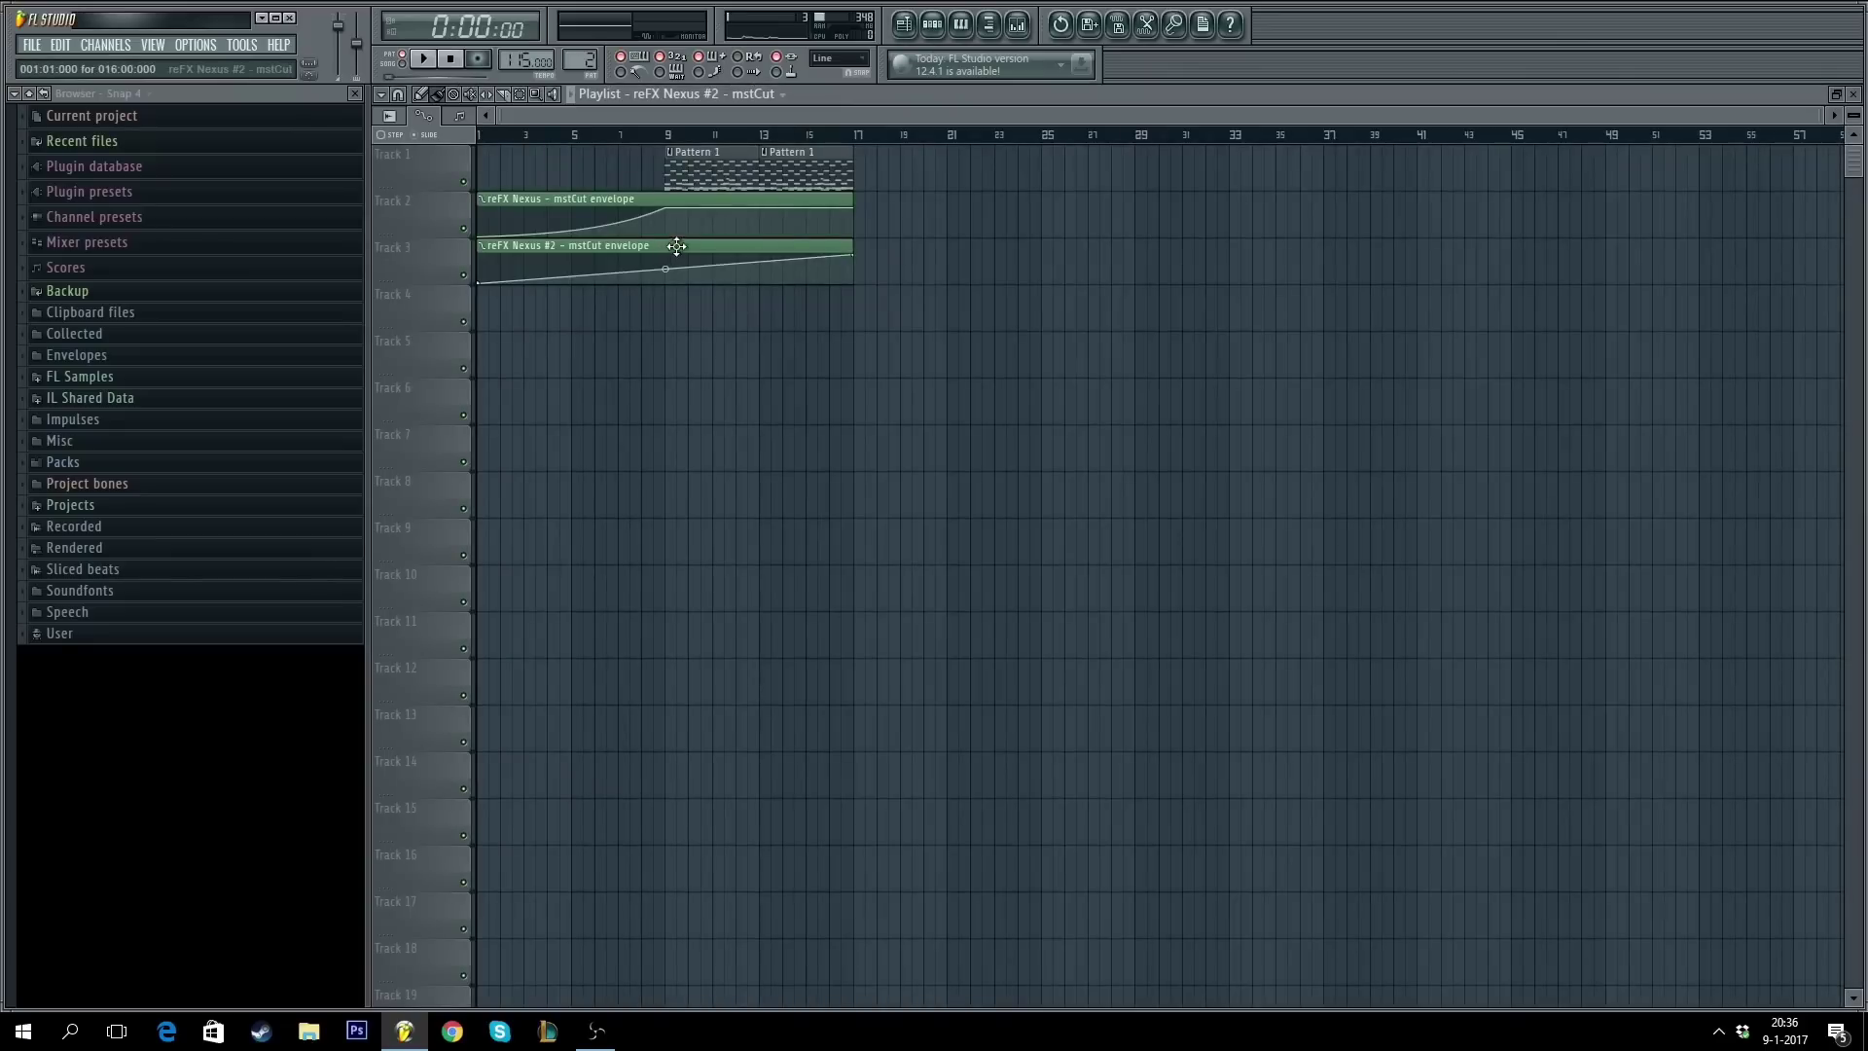
left_click_drag(572, 224, 571, 227)
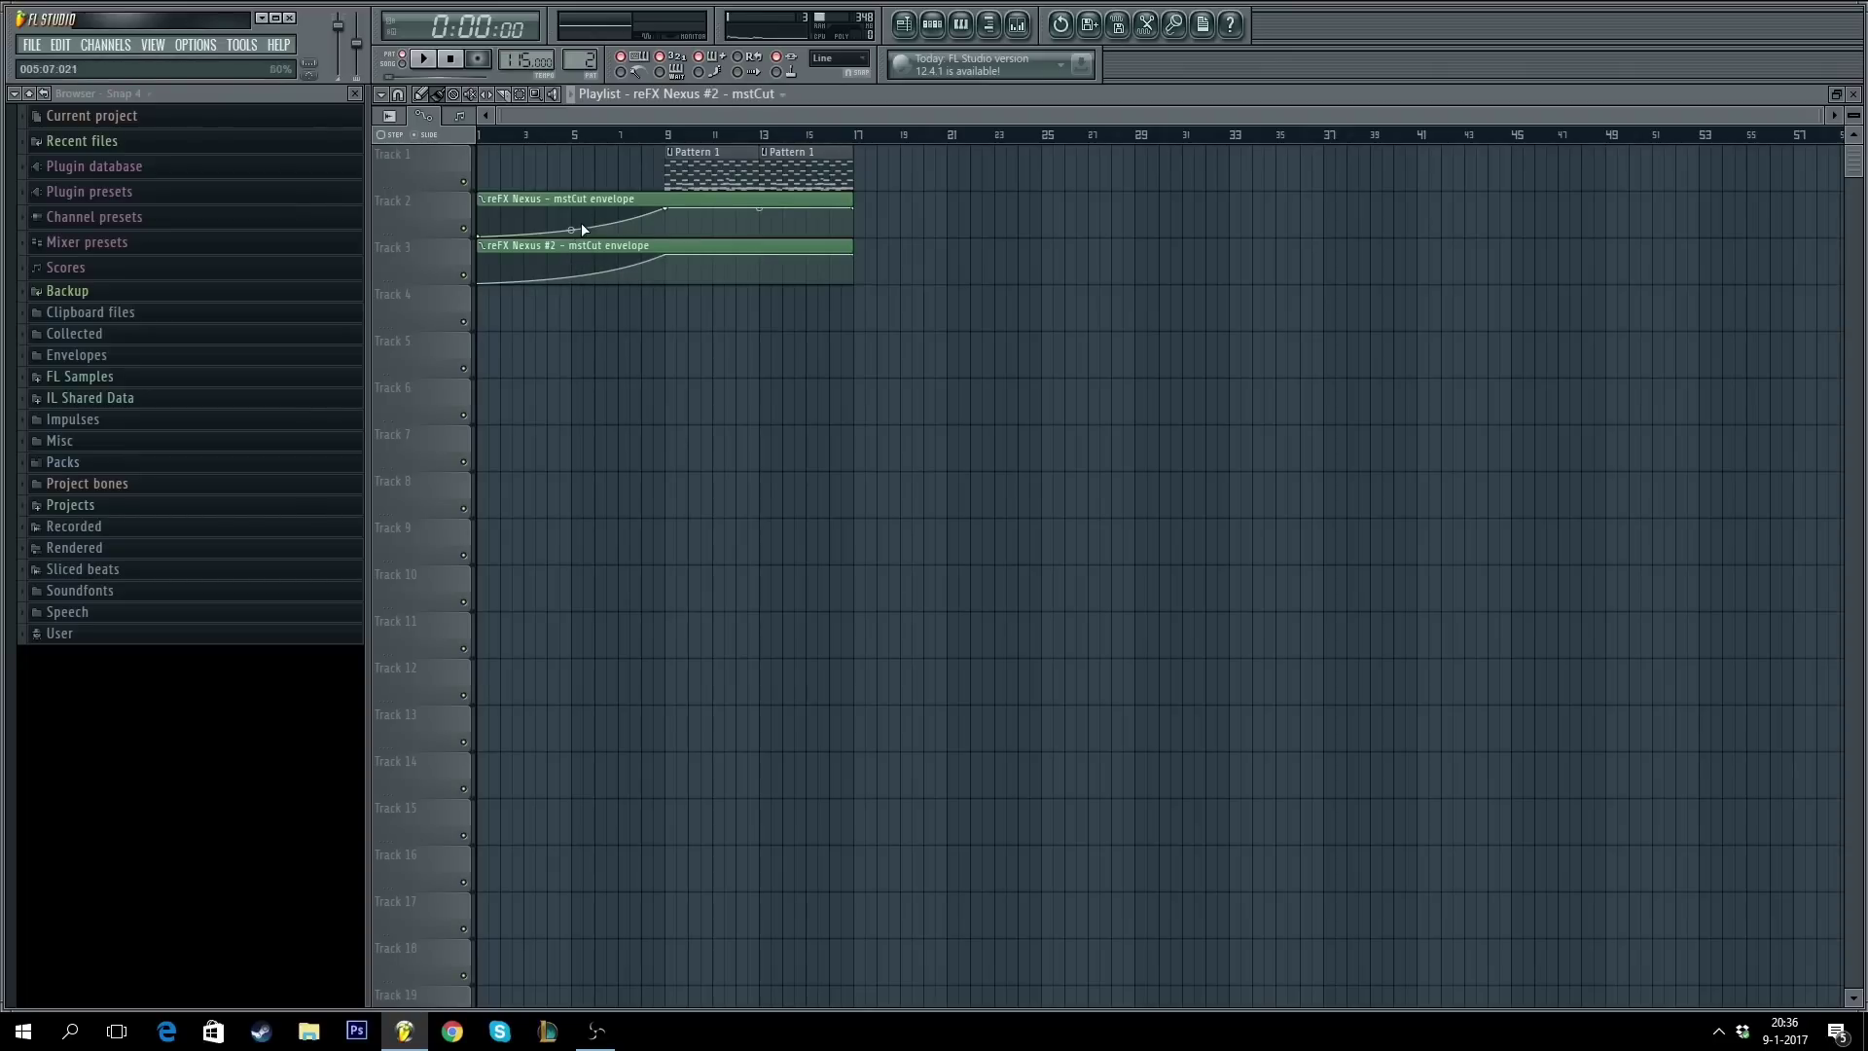
- Play the arrangement briefly and remove the reFX Nexus #3 notes from Pattern 2
key("space")
left_click(633, 137)
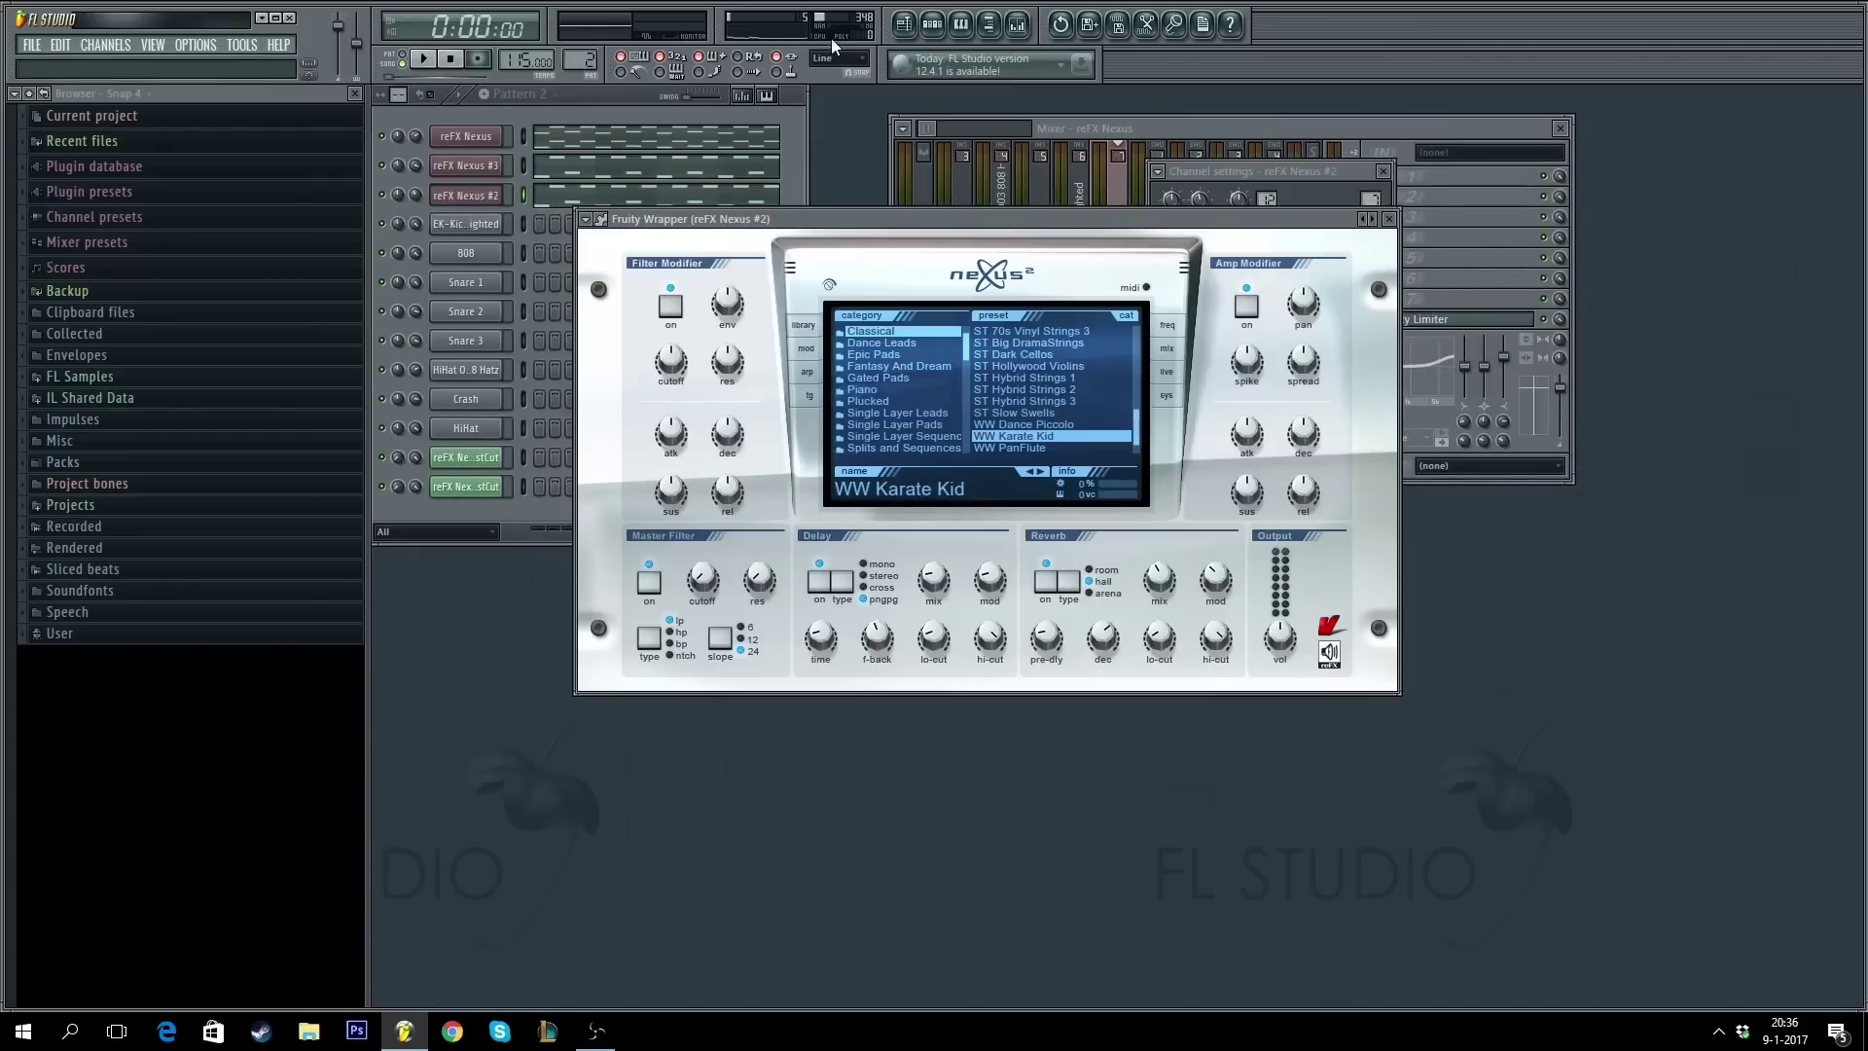
left_click(525, 167)
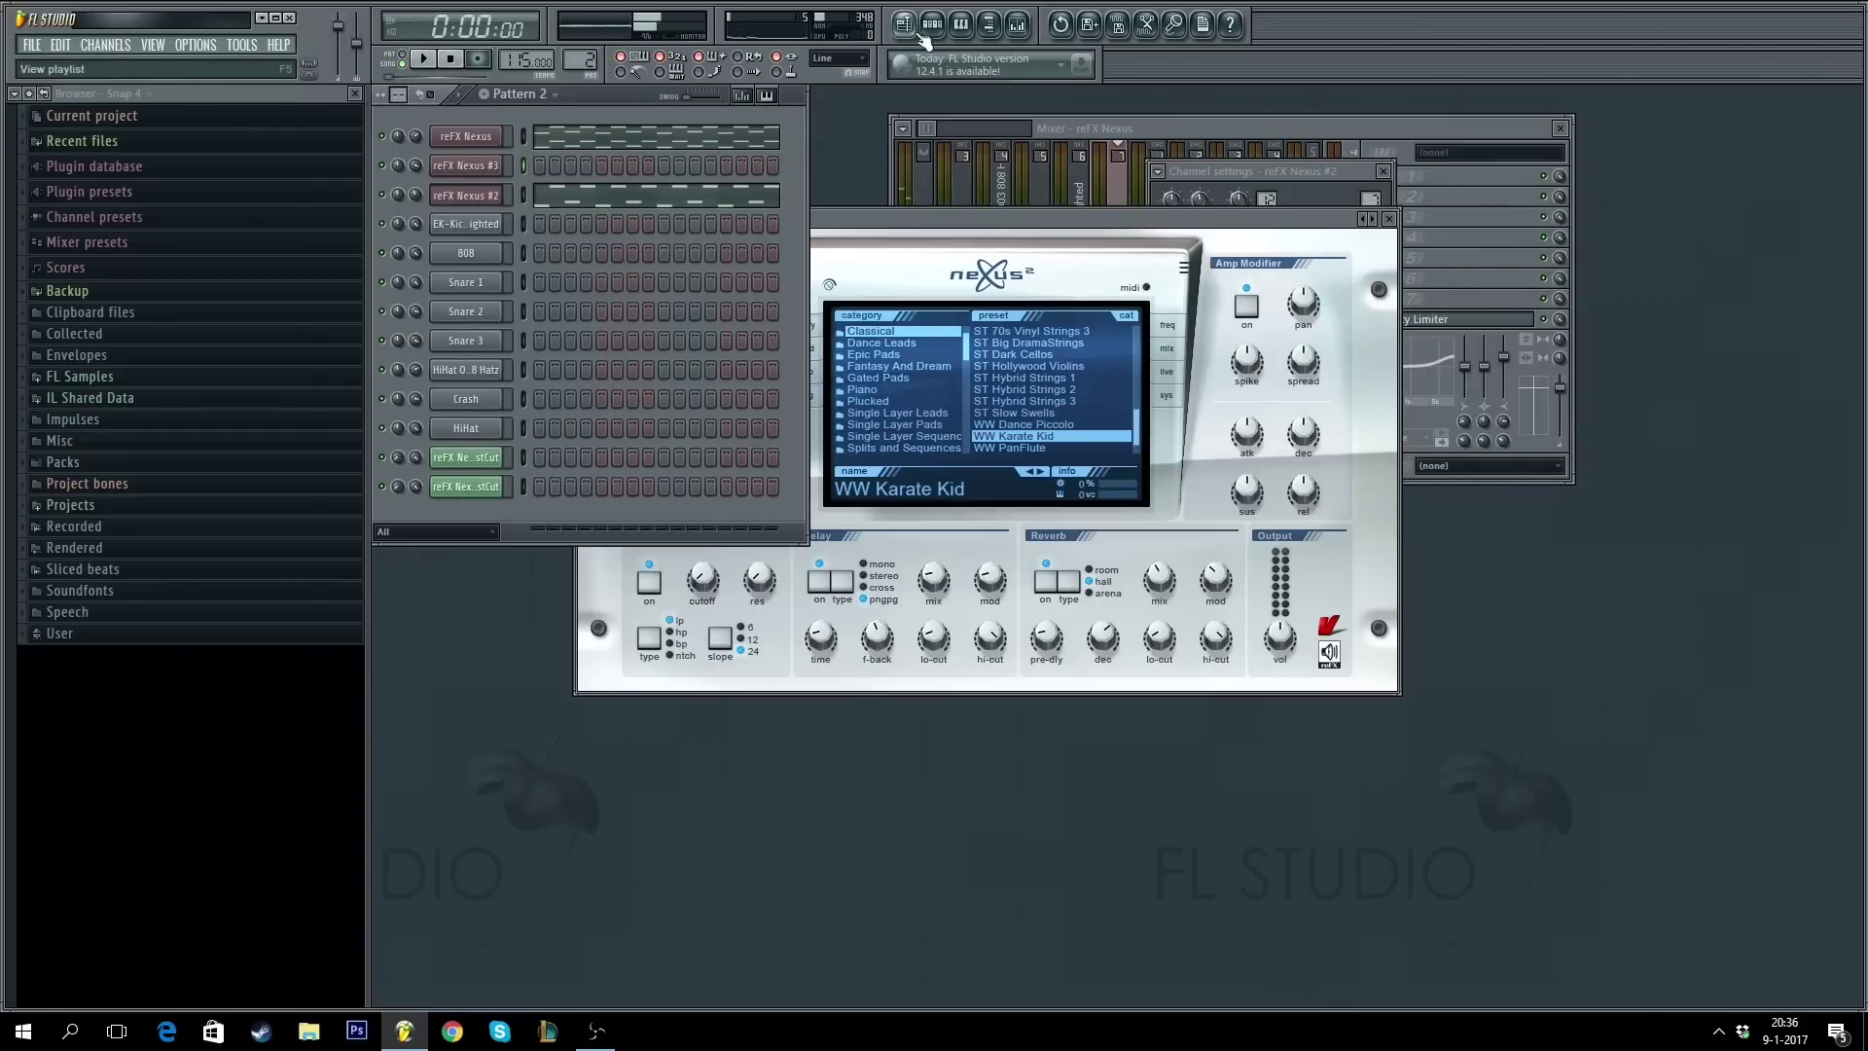
- Place two Pattern 2 clips on Track 1 of the playlist, at bars 1 and 5
key("F5")
left_click(596, 362)
right_click(689, 353)
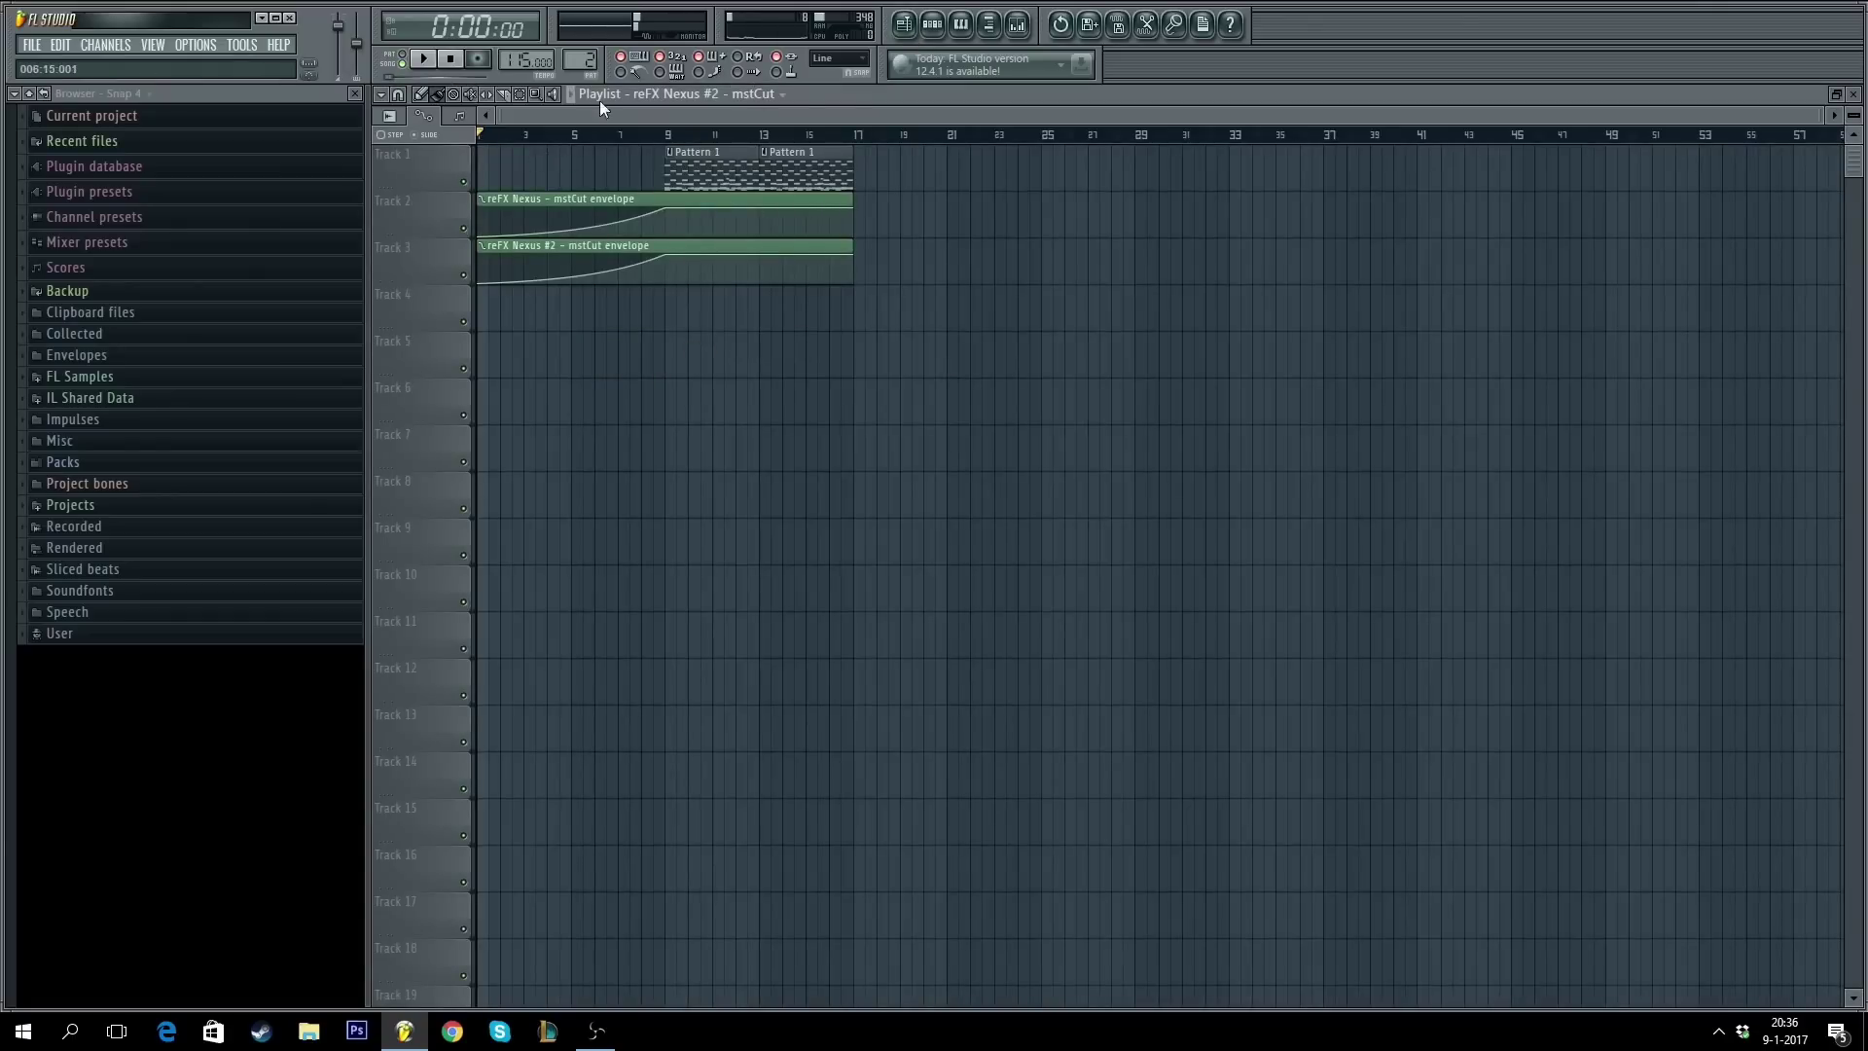
key("F4")
left_click(717, 311)
left_click_drag(717, 311, 583, 158)
- Trim the second Pattern 2 clip to end halfway through bar 8, play the transition and set the playhead at the clip's end
key("space")
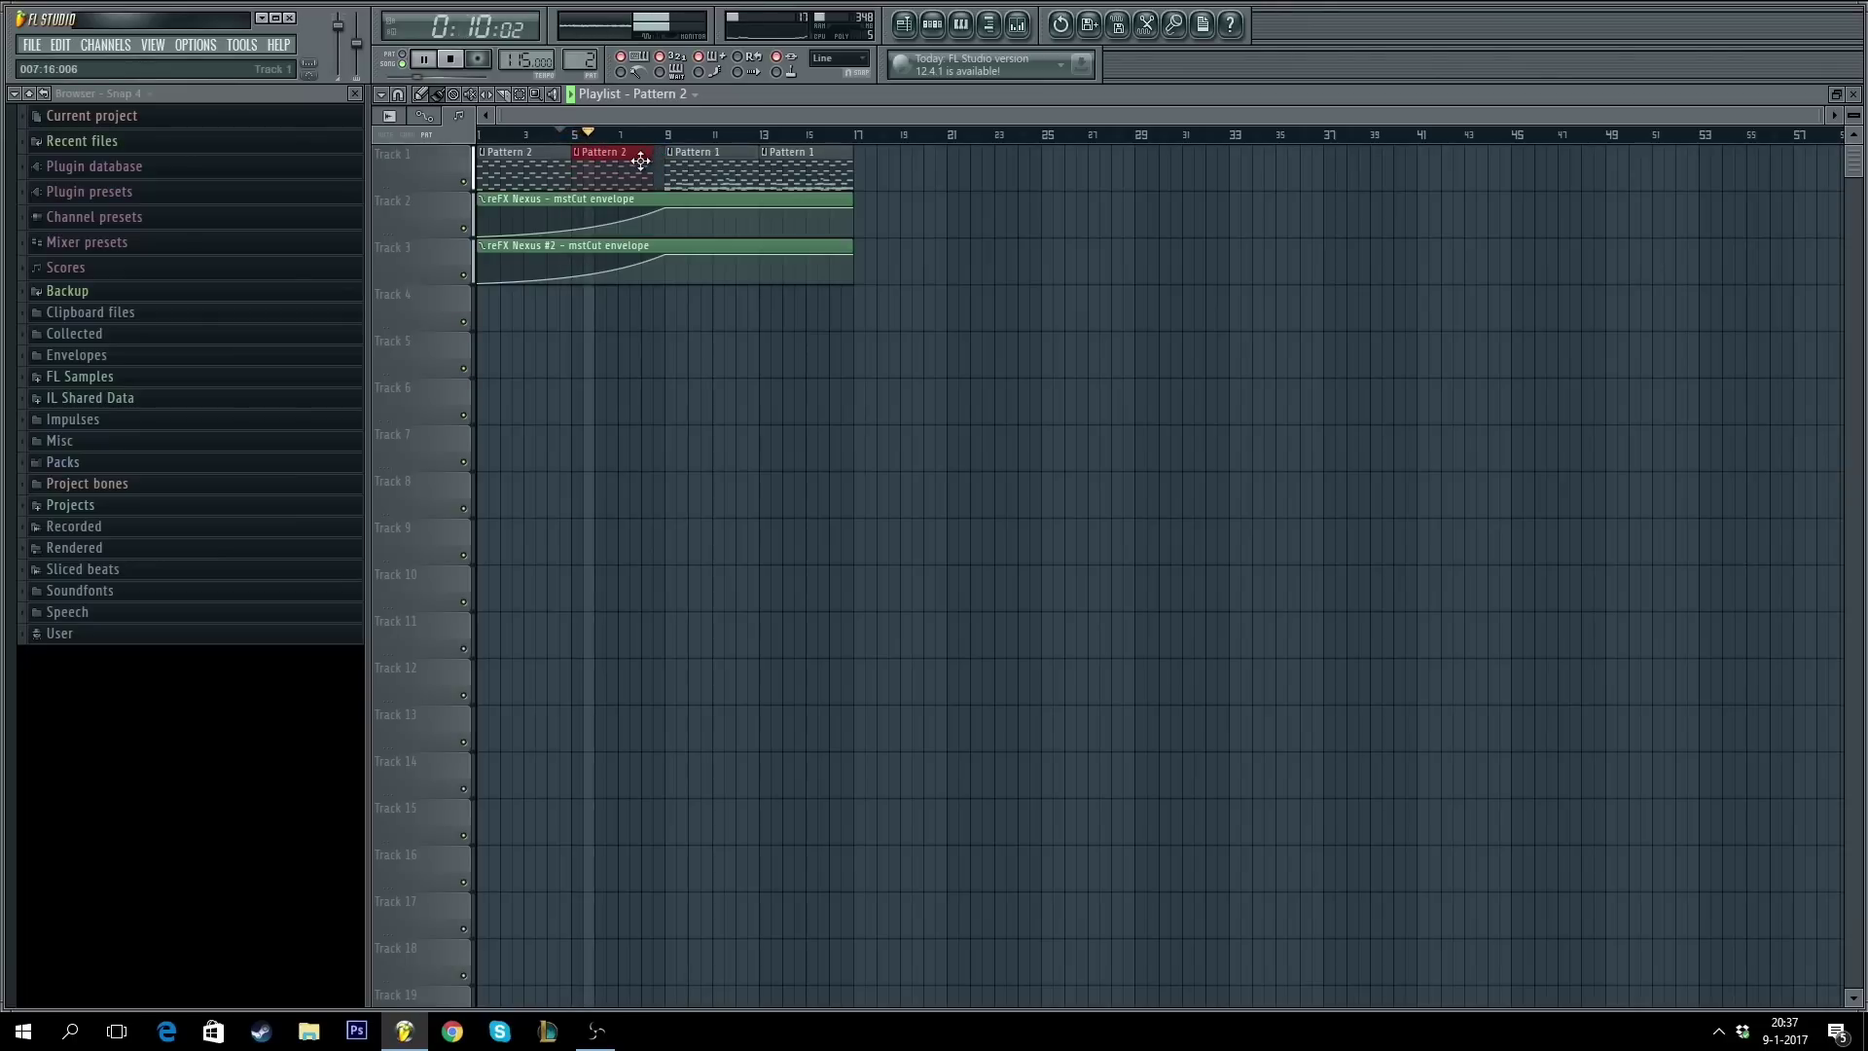
scroll(634, 148, "up", 3)
scroll(832, 152, "up", 2)
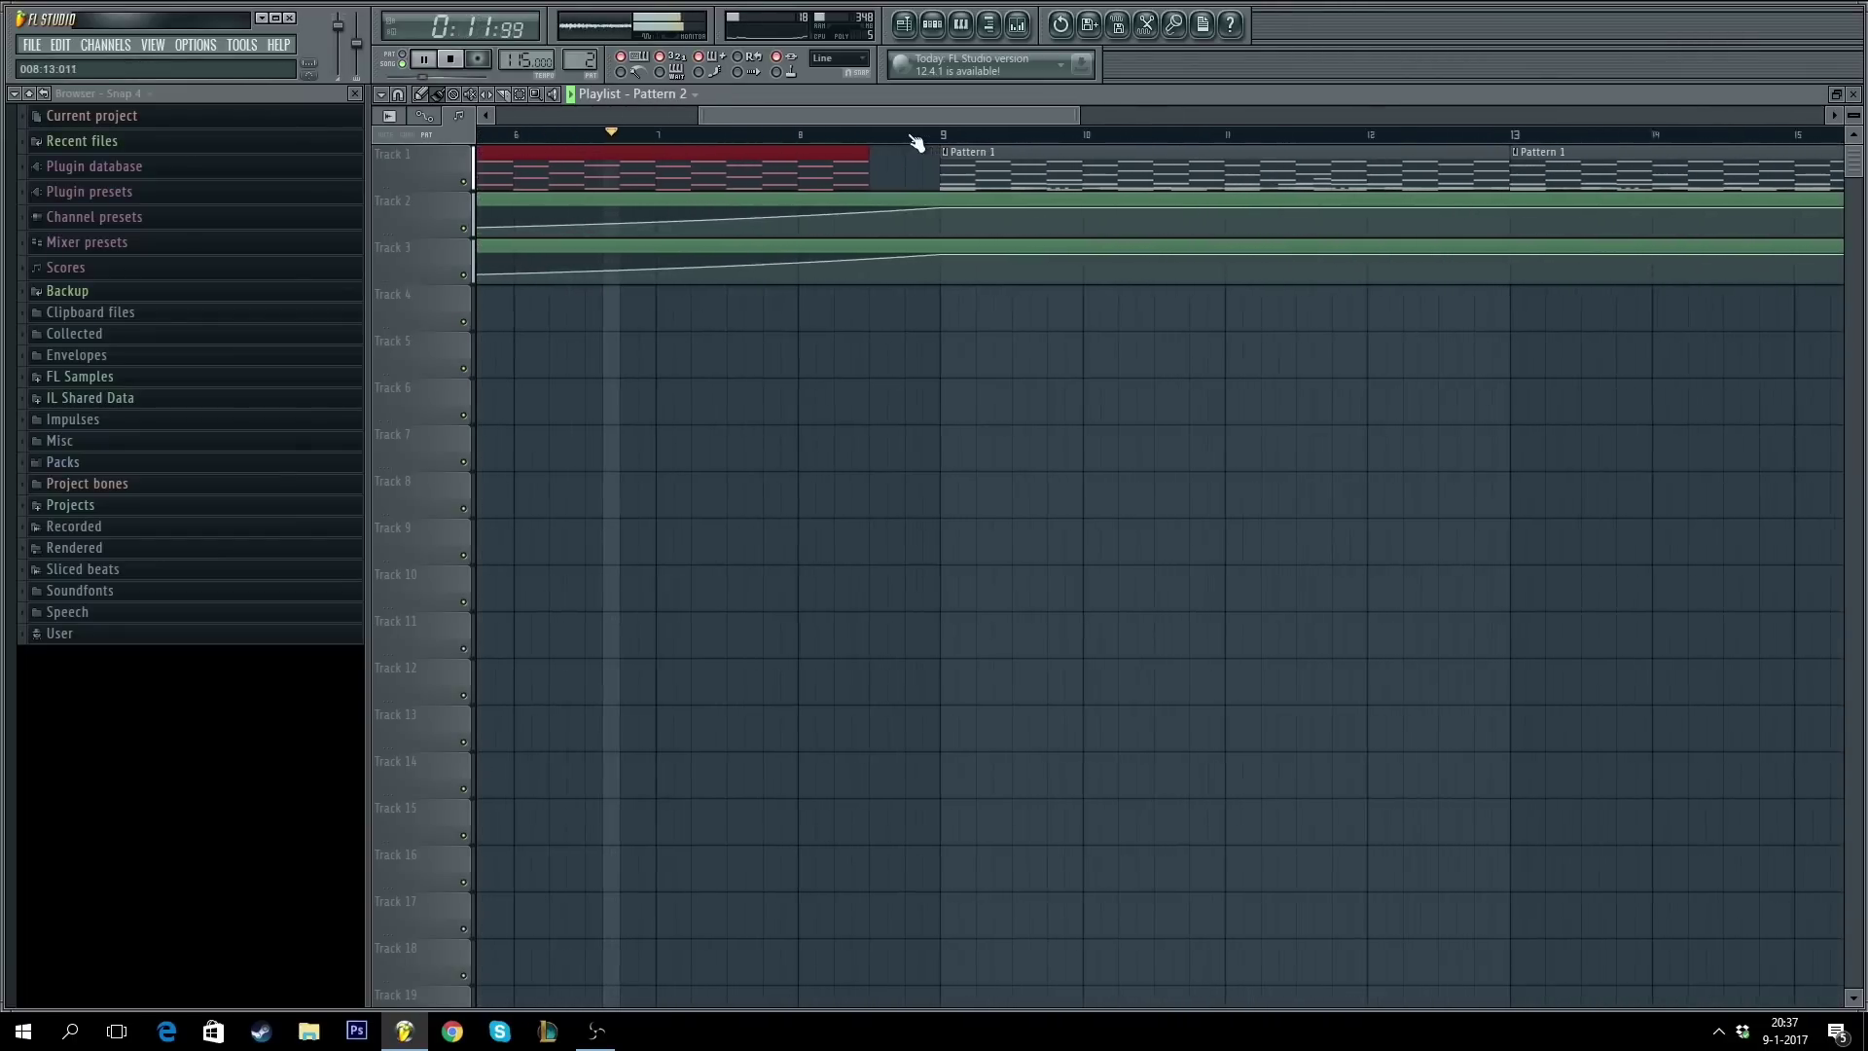
left_click(871, 157)
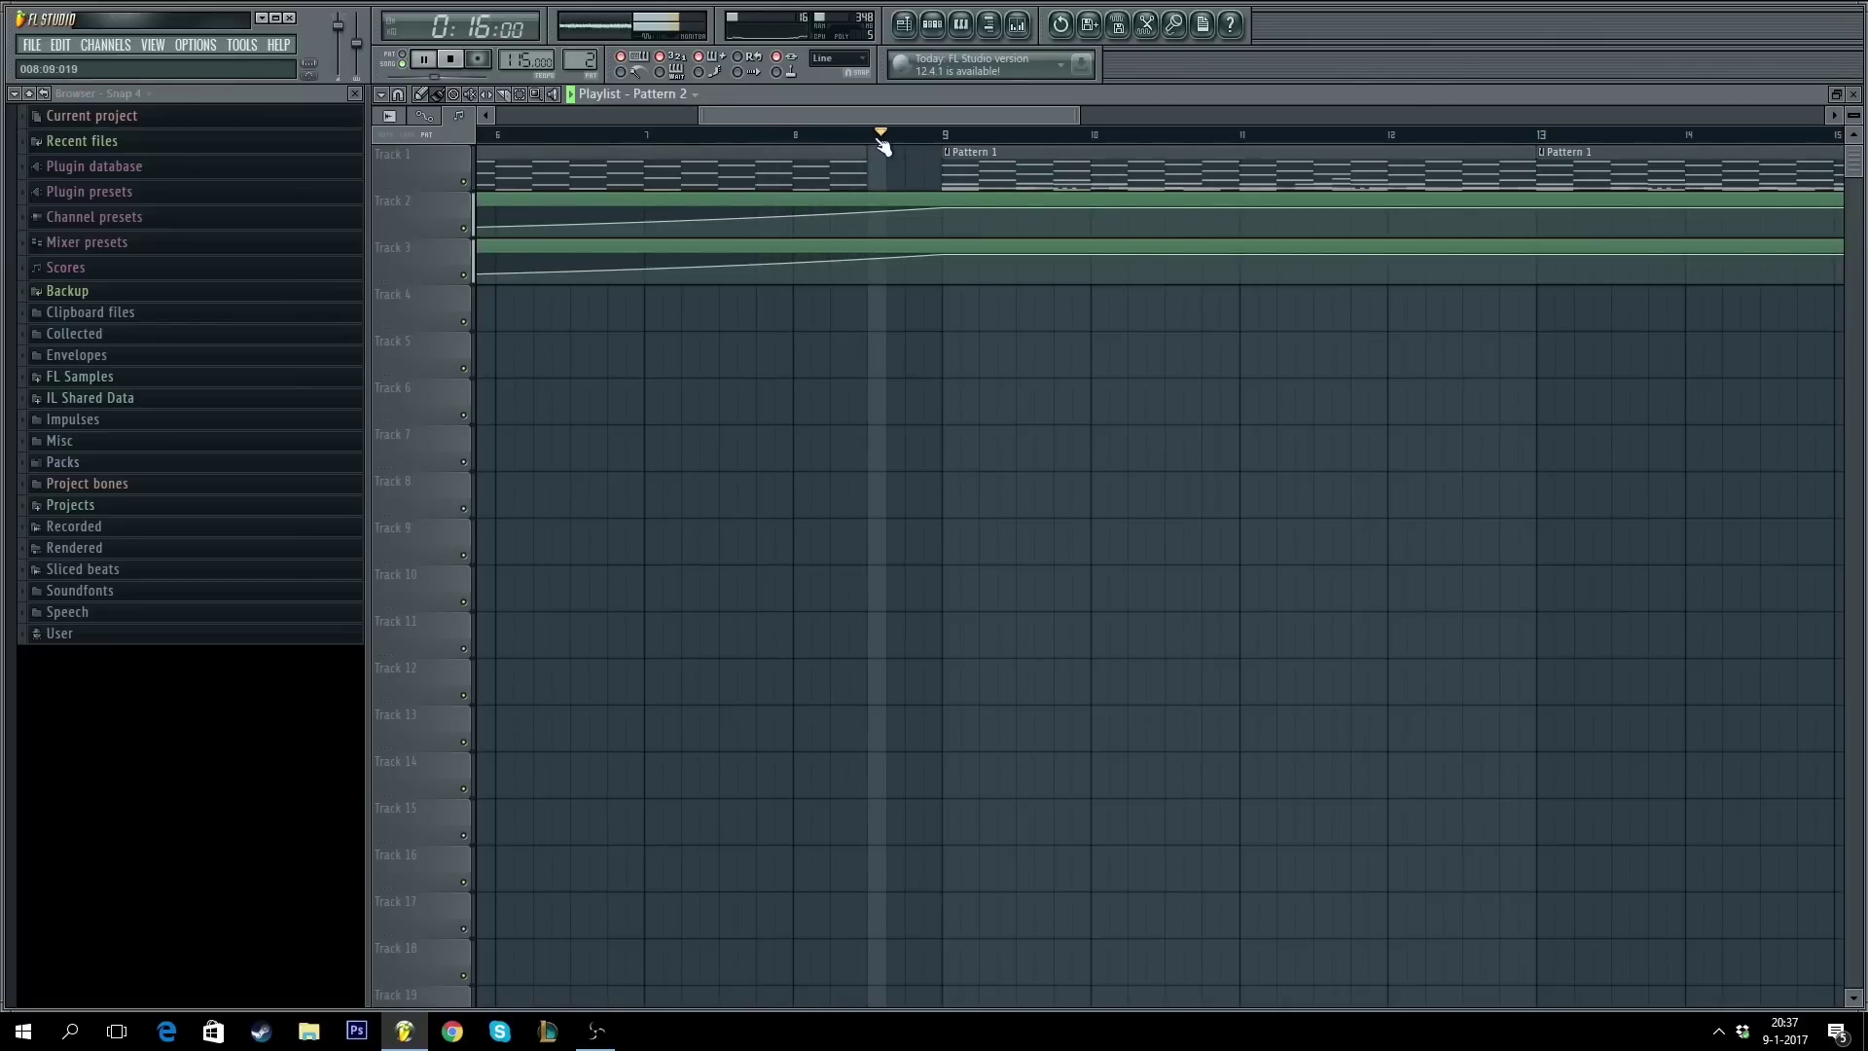
left_click(867, 135)
key("space")
- Select the Snare 3 channel in the channel rack and switch to the empty Pattern 3
left_click(988, 164)
key("F6")
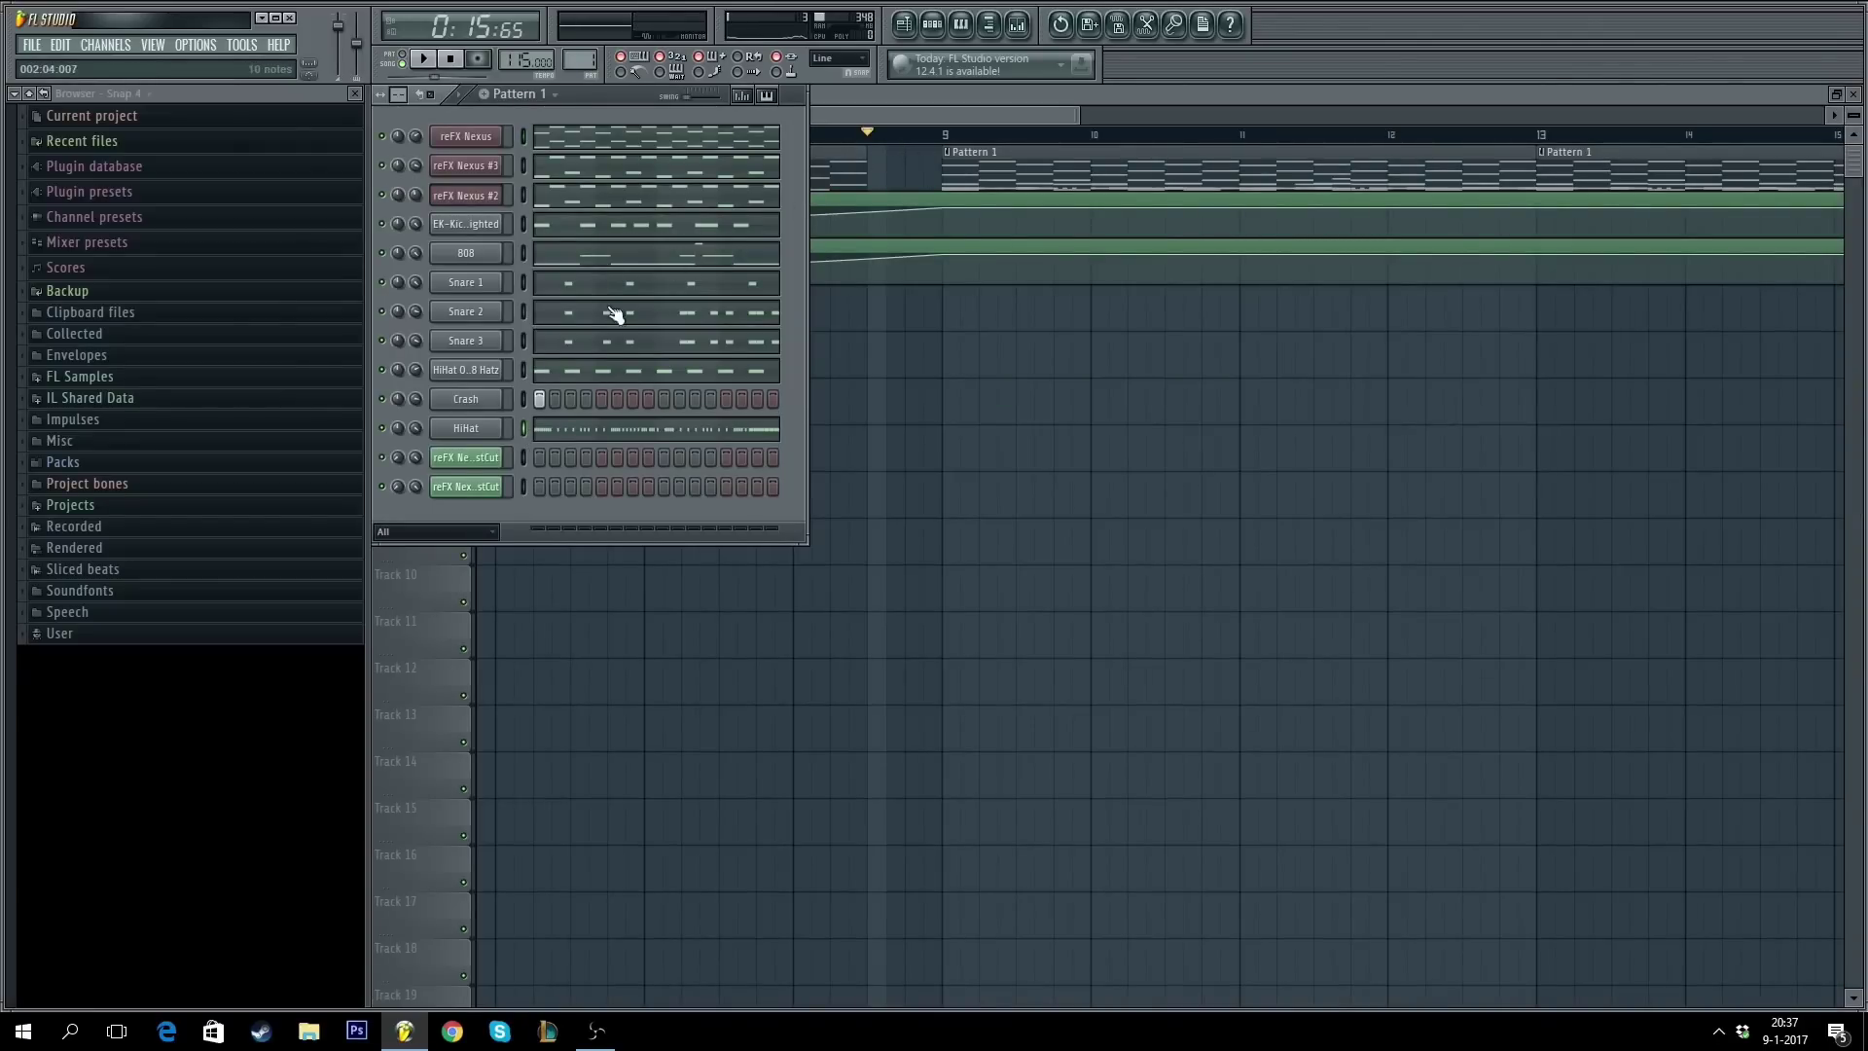
left_click(539, 399)
left_click(522, 340)
scroll(580, 60, "up", 1)
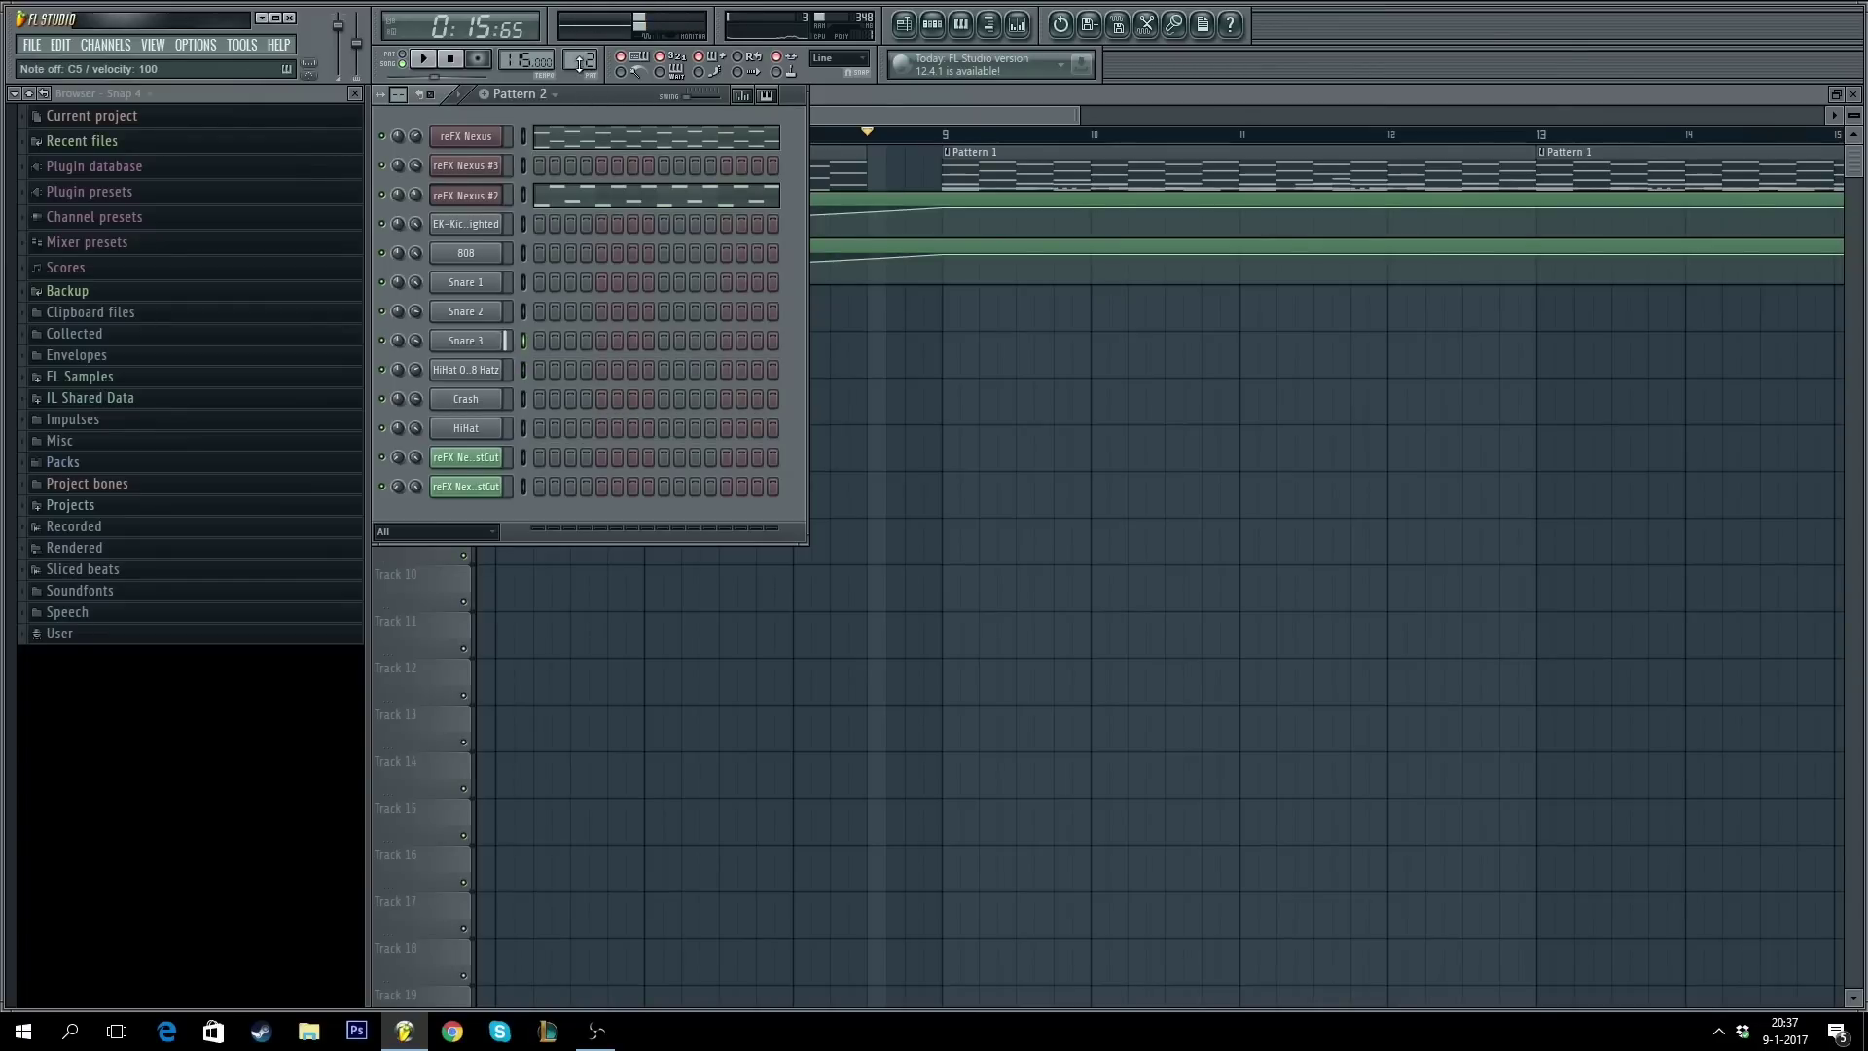
- Fill the first beat of Pattern 3 with three equal-length C5 notes in the Snare 3 piano roll
left_click(954, 24)
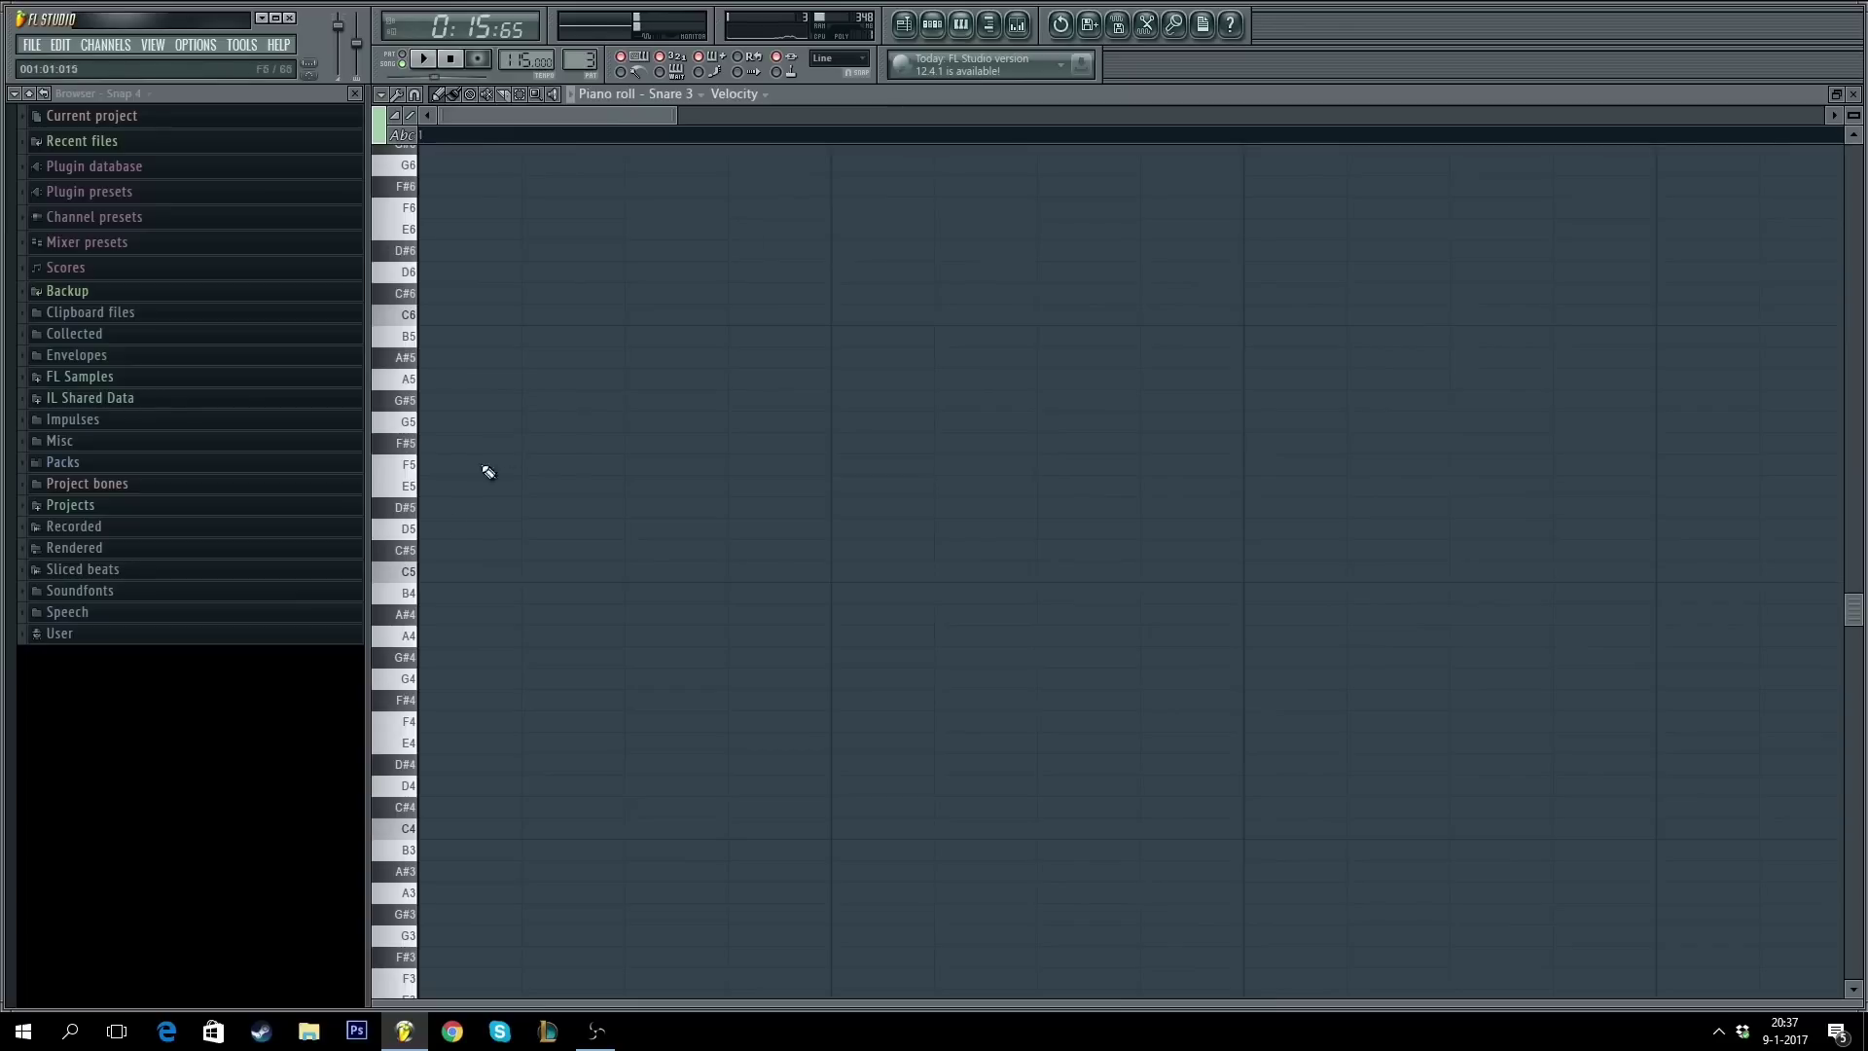
left_click(429, 571)
scroll(563, 116, "up", 2)
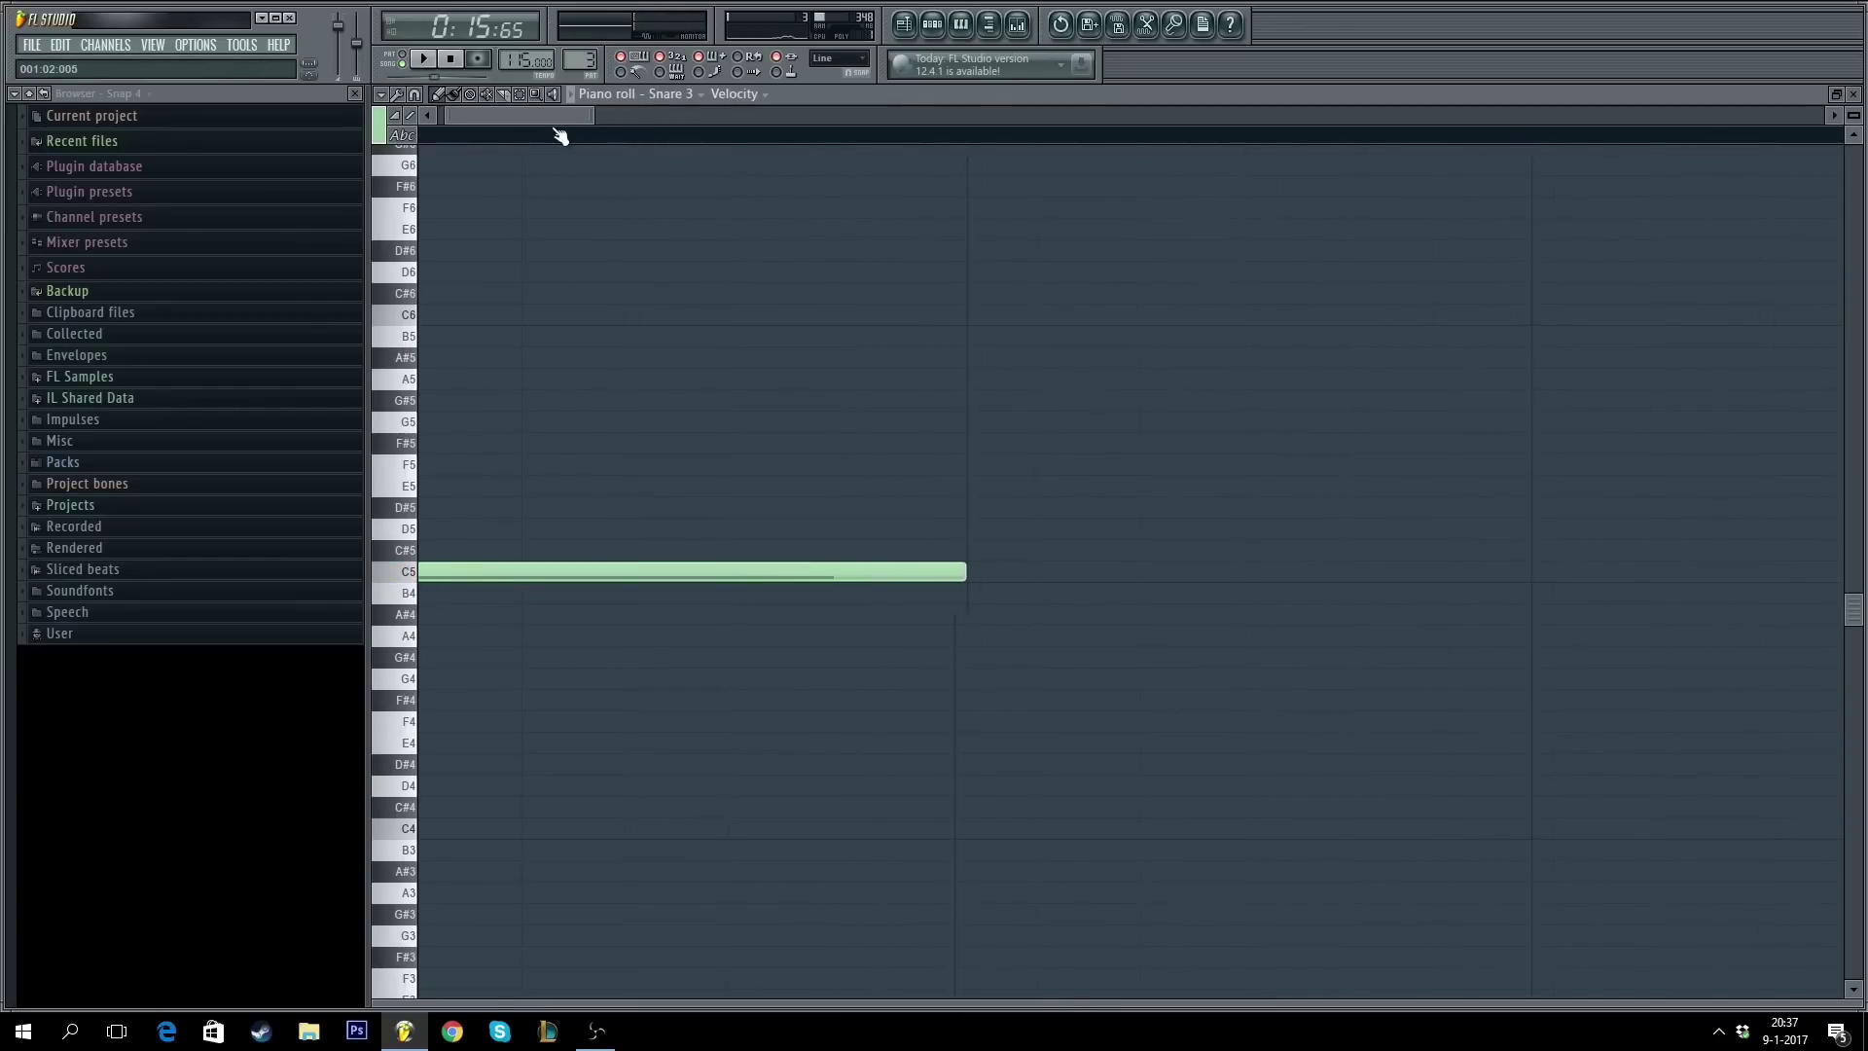
scroll(560, 136, "up", 1)
left_click_drag(1069, 569, 620, 572)
right_click(715, 569)
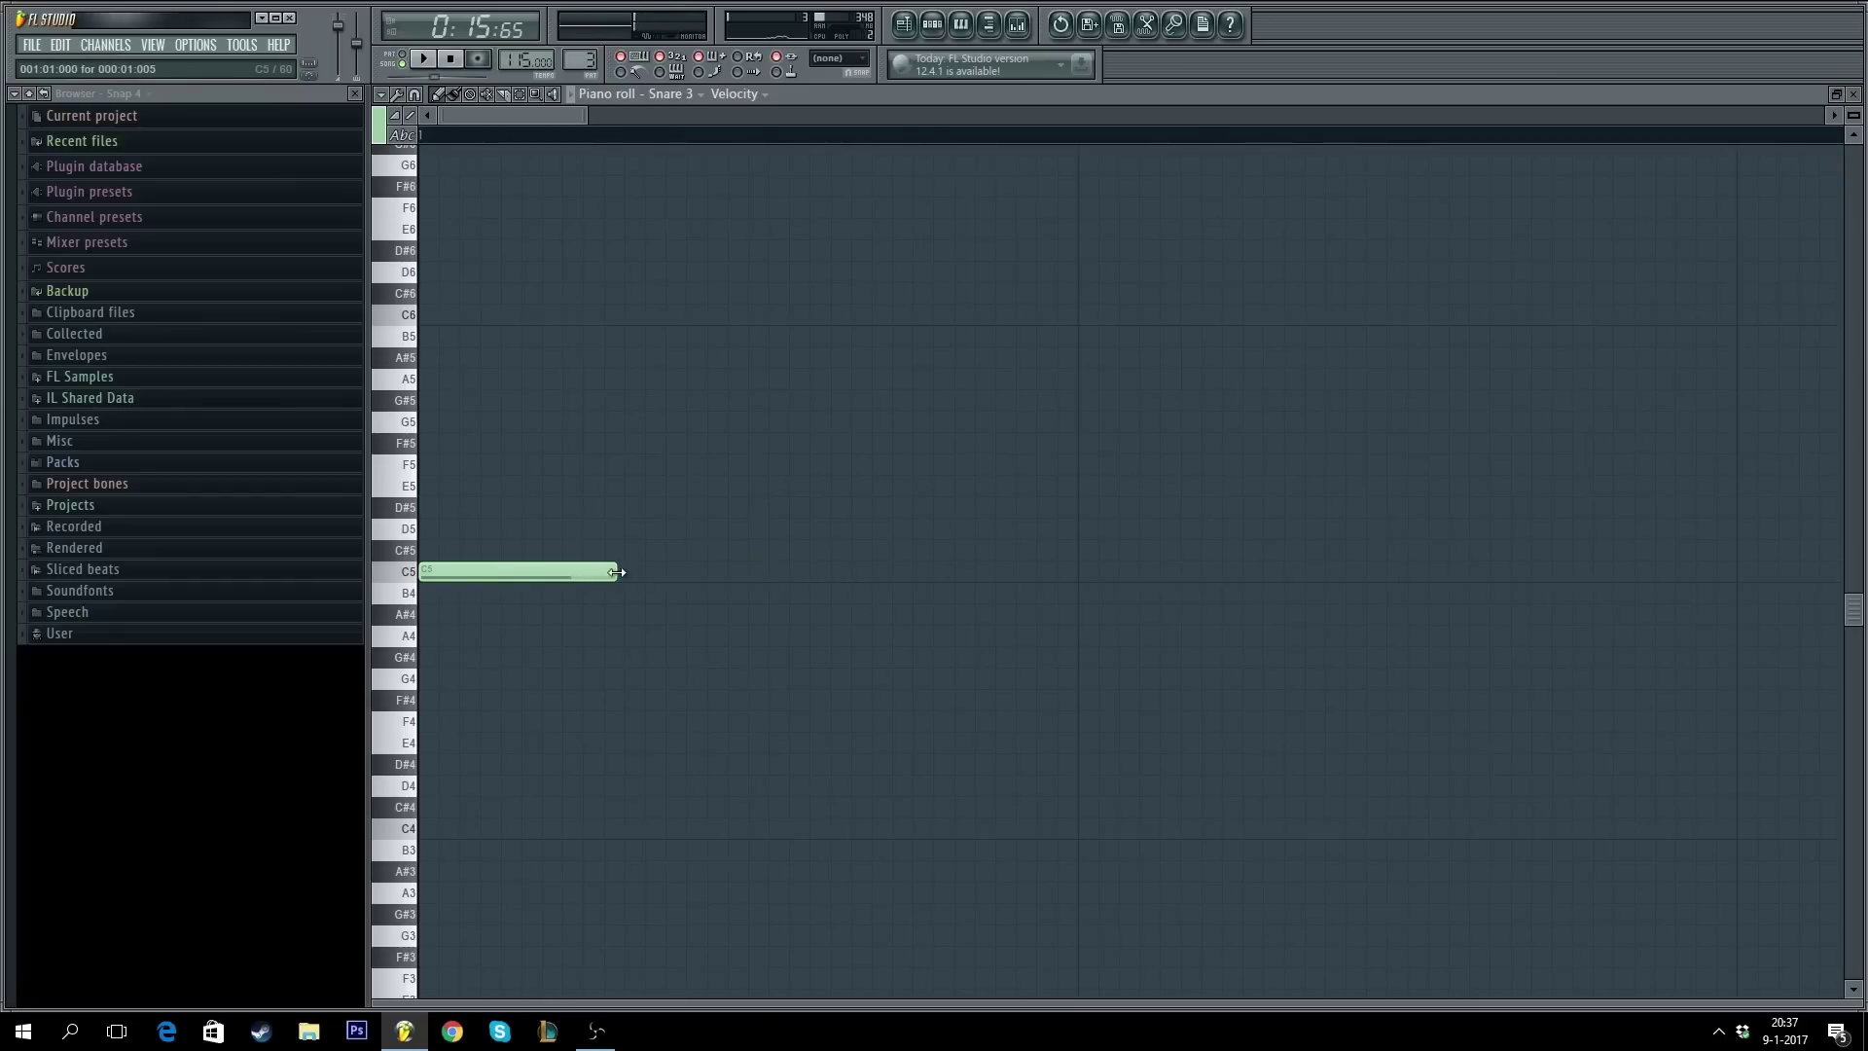
left_click(644, 572)
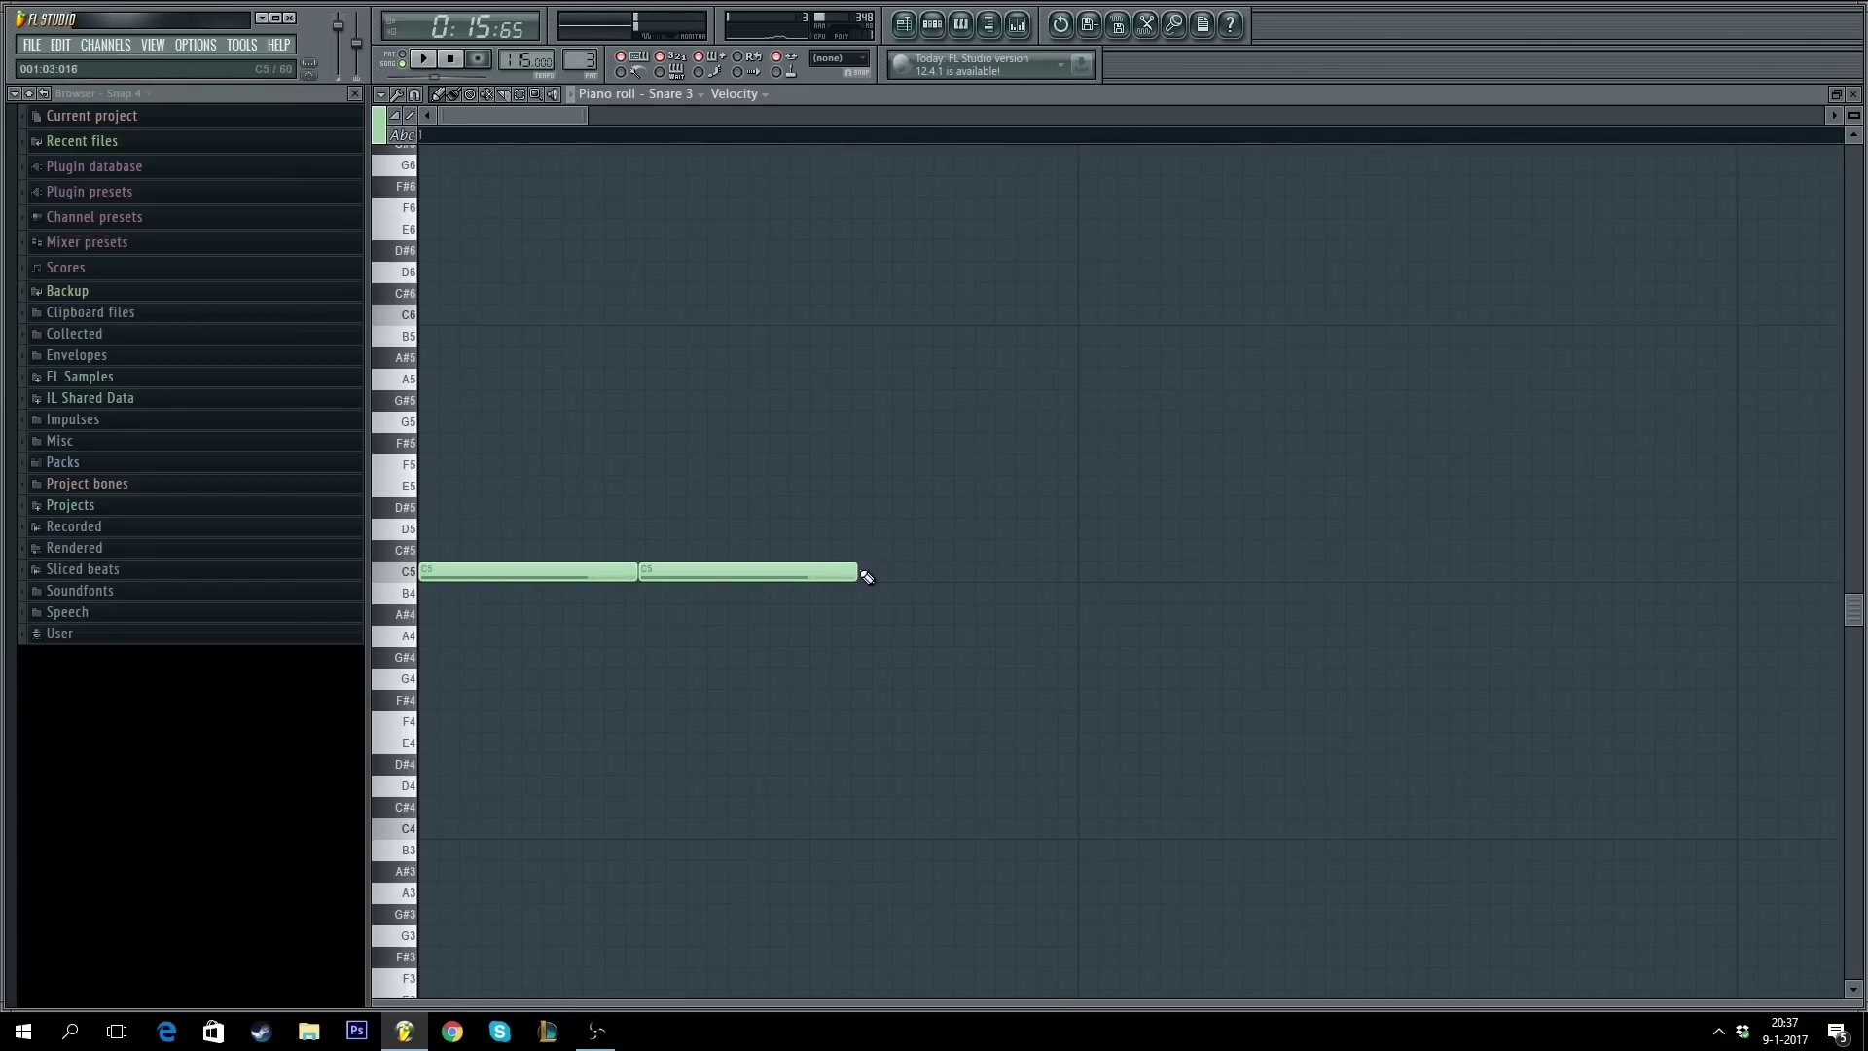
left_click(863, 572)
left_click(785, 251)
left_click_drag(885, 251, 1049, 251)
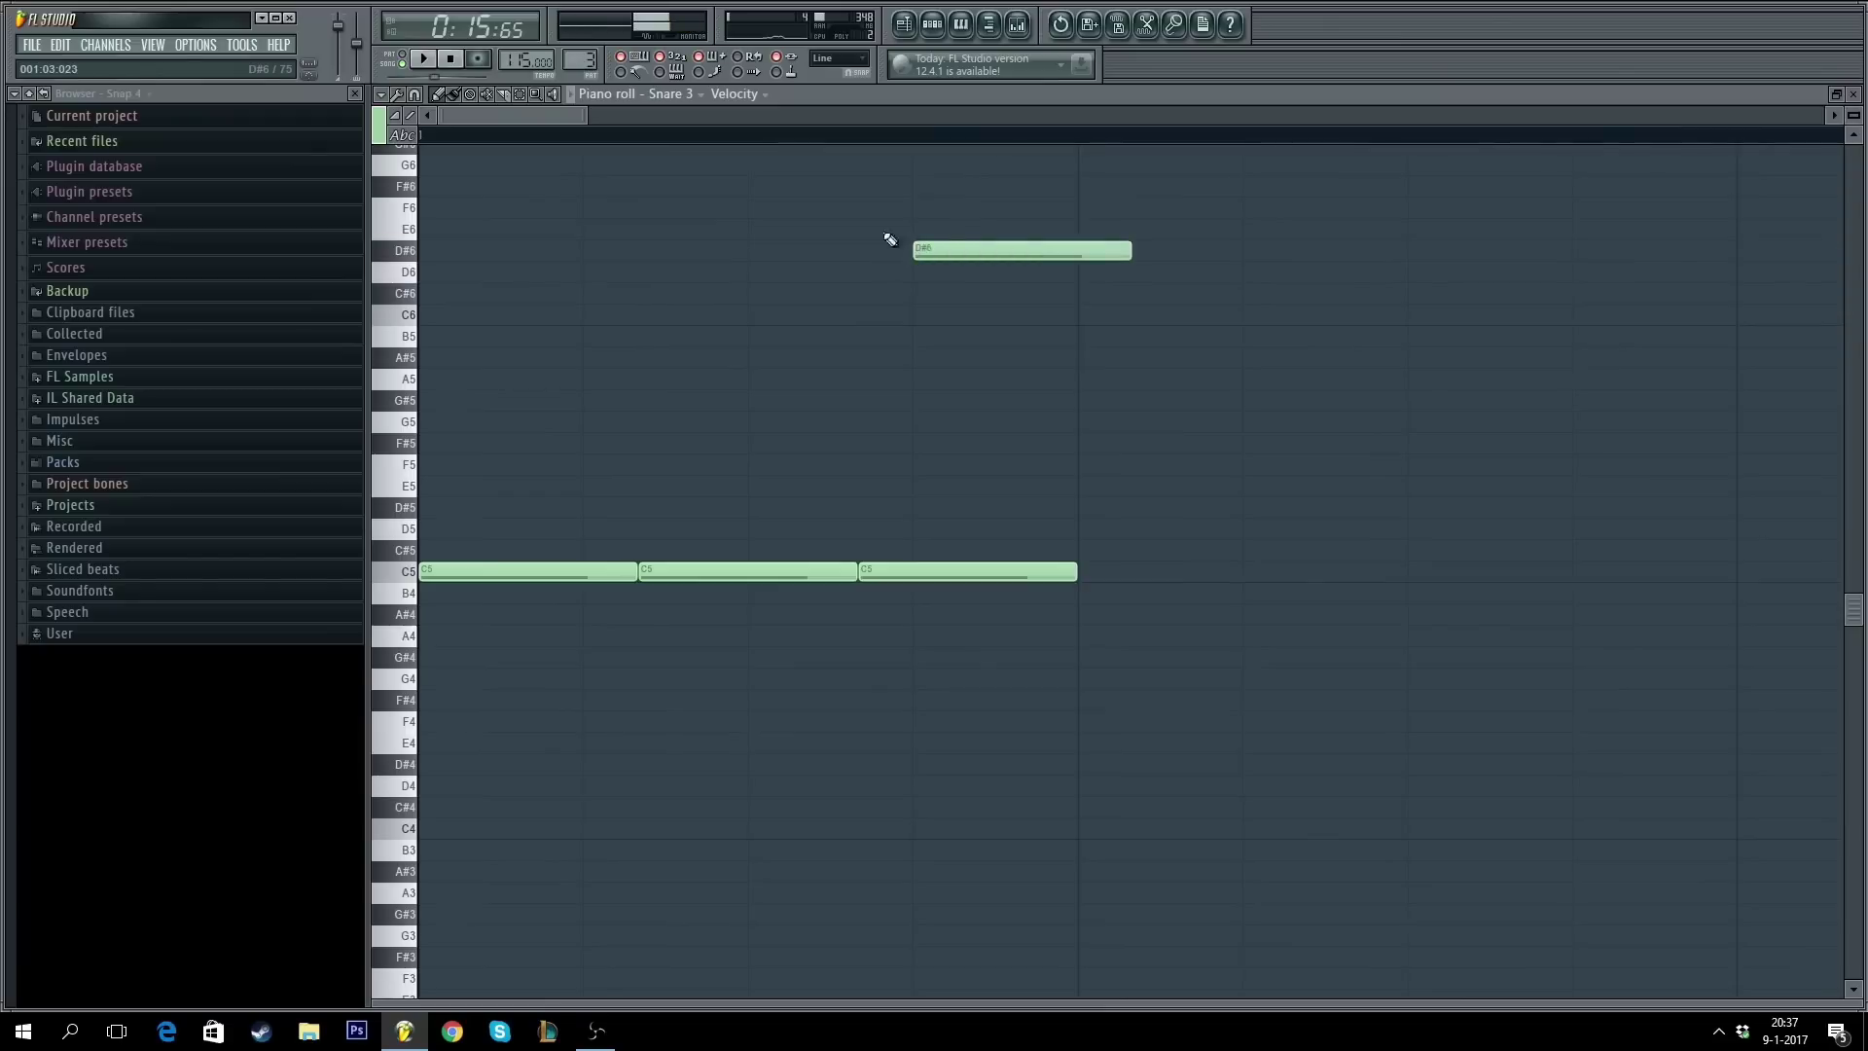
right_click(960, 255)
left_click(794, 291)
left_click_drag(793, 291, 755, 316)
right_click(757, 317)
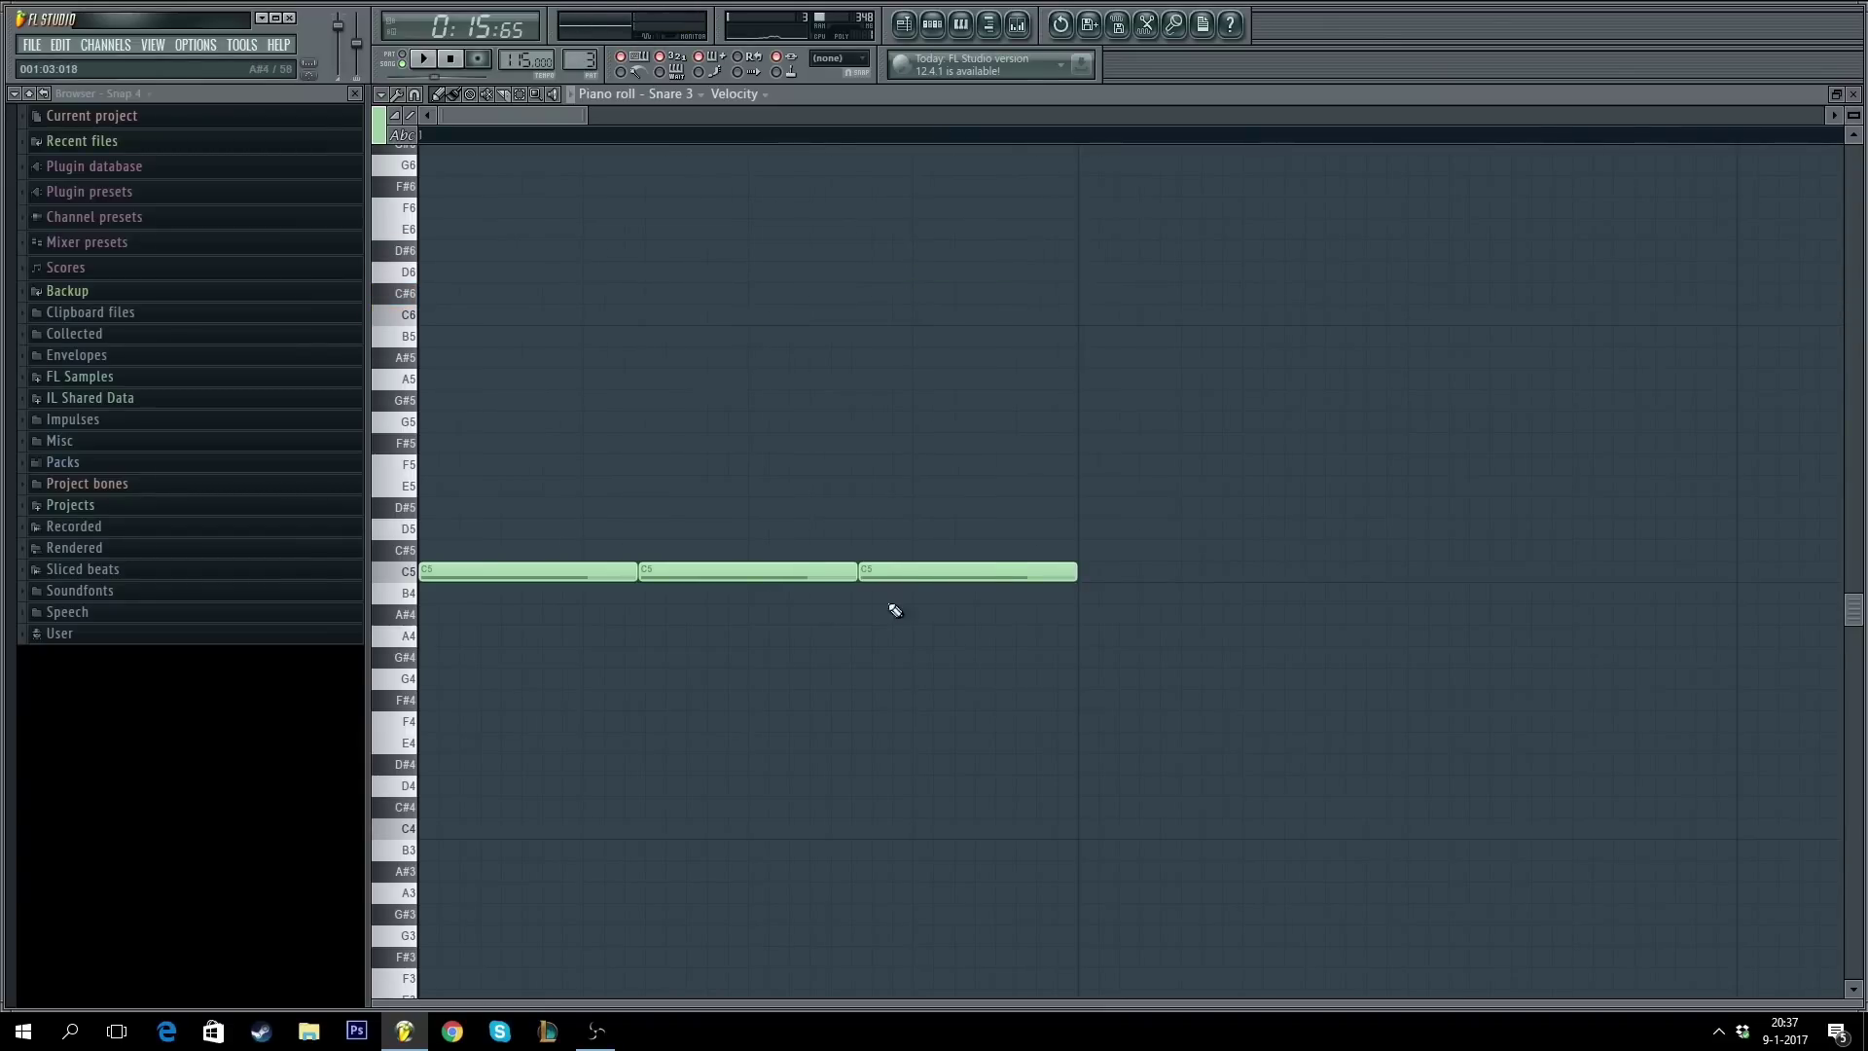
- Duplicate the three C5 snare notes into the second beat
mouse_move(908, 571)
left_mouse_down()
mouse_move(1118, 197)
mouse_move(917, 610)
mouse_move(910, 569)
left_mouse_up()
scroll(796, 175, "down", 4)
scroll(815, 148, "down", 2, "ctrl")
key("ctrl+a")
key("ctrl+b")
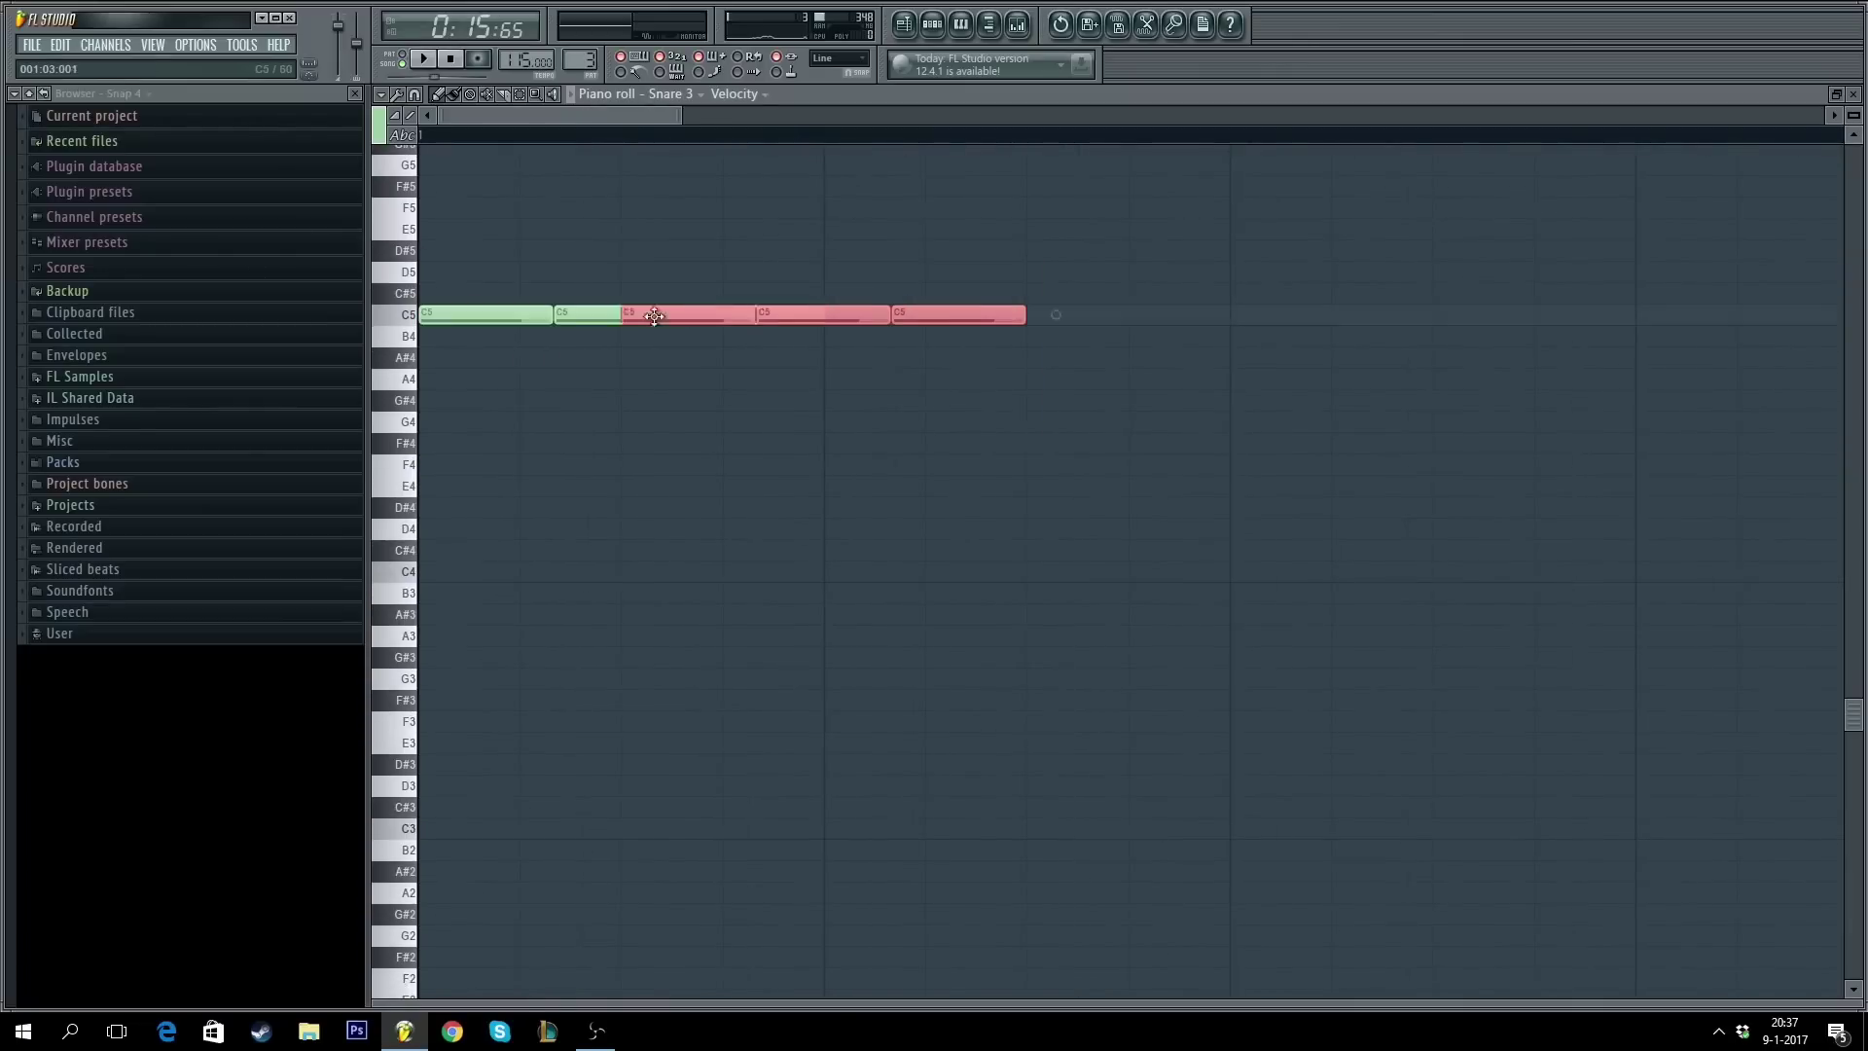
key("ctrl+d")
scroll(818, 373, "up", 3)
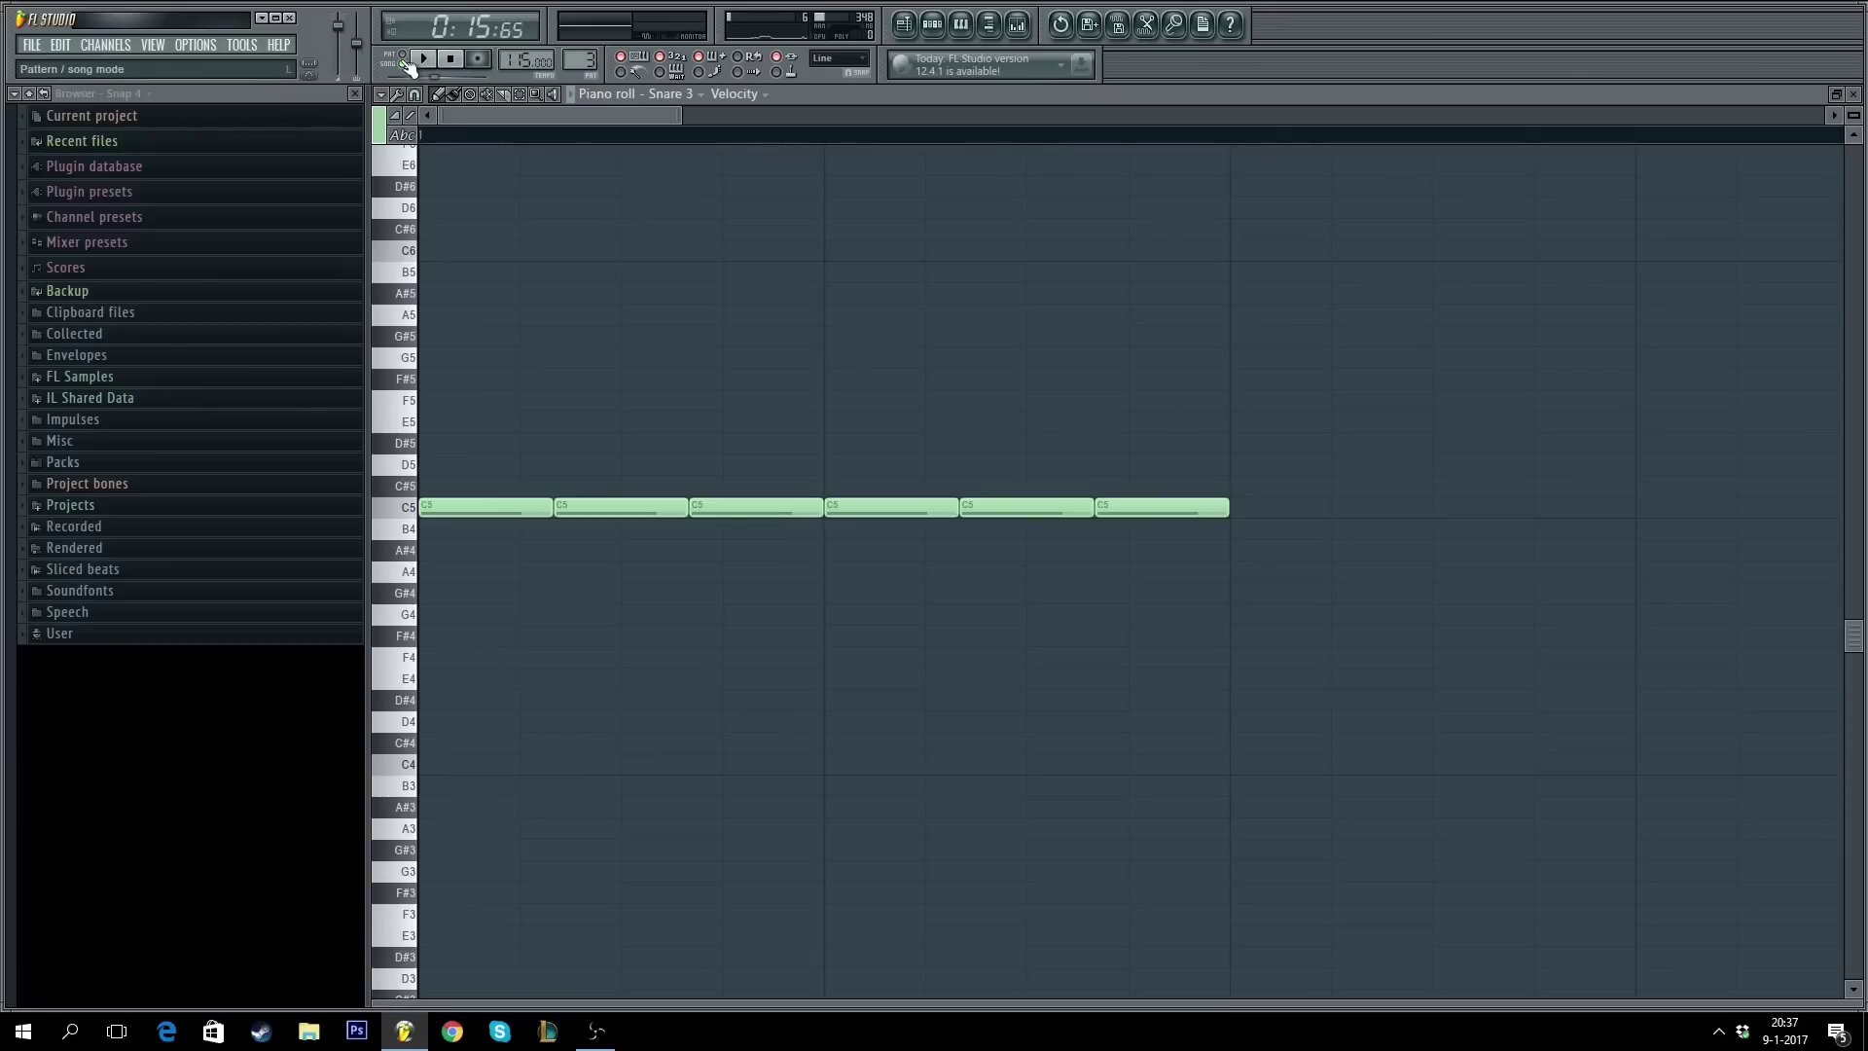
- Audition the snare roll in pattern mode and open the Snare 3 channel settings
left_click(402, 59)
key("space")
key("Escape")
key("space")
left_click(472, 342)
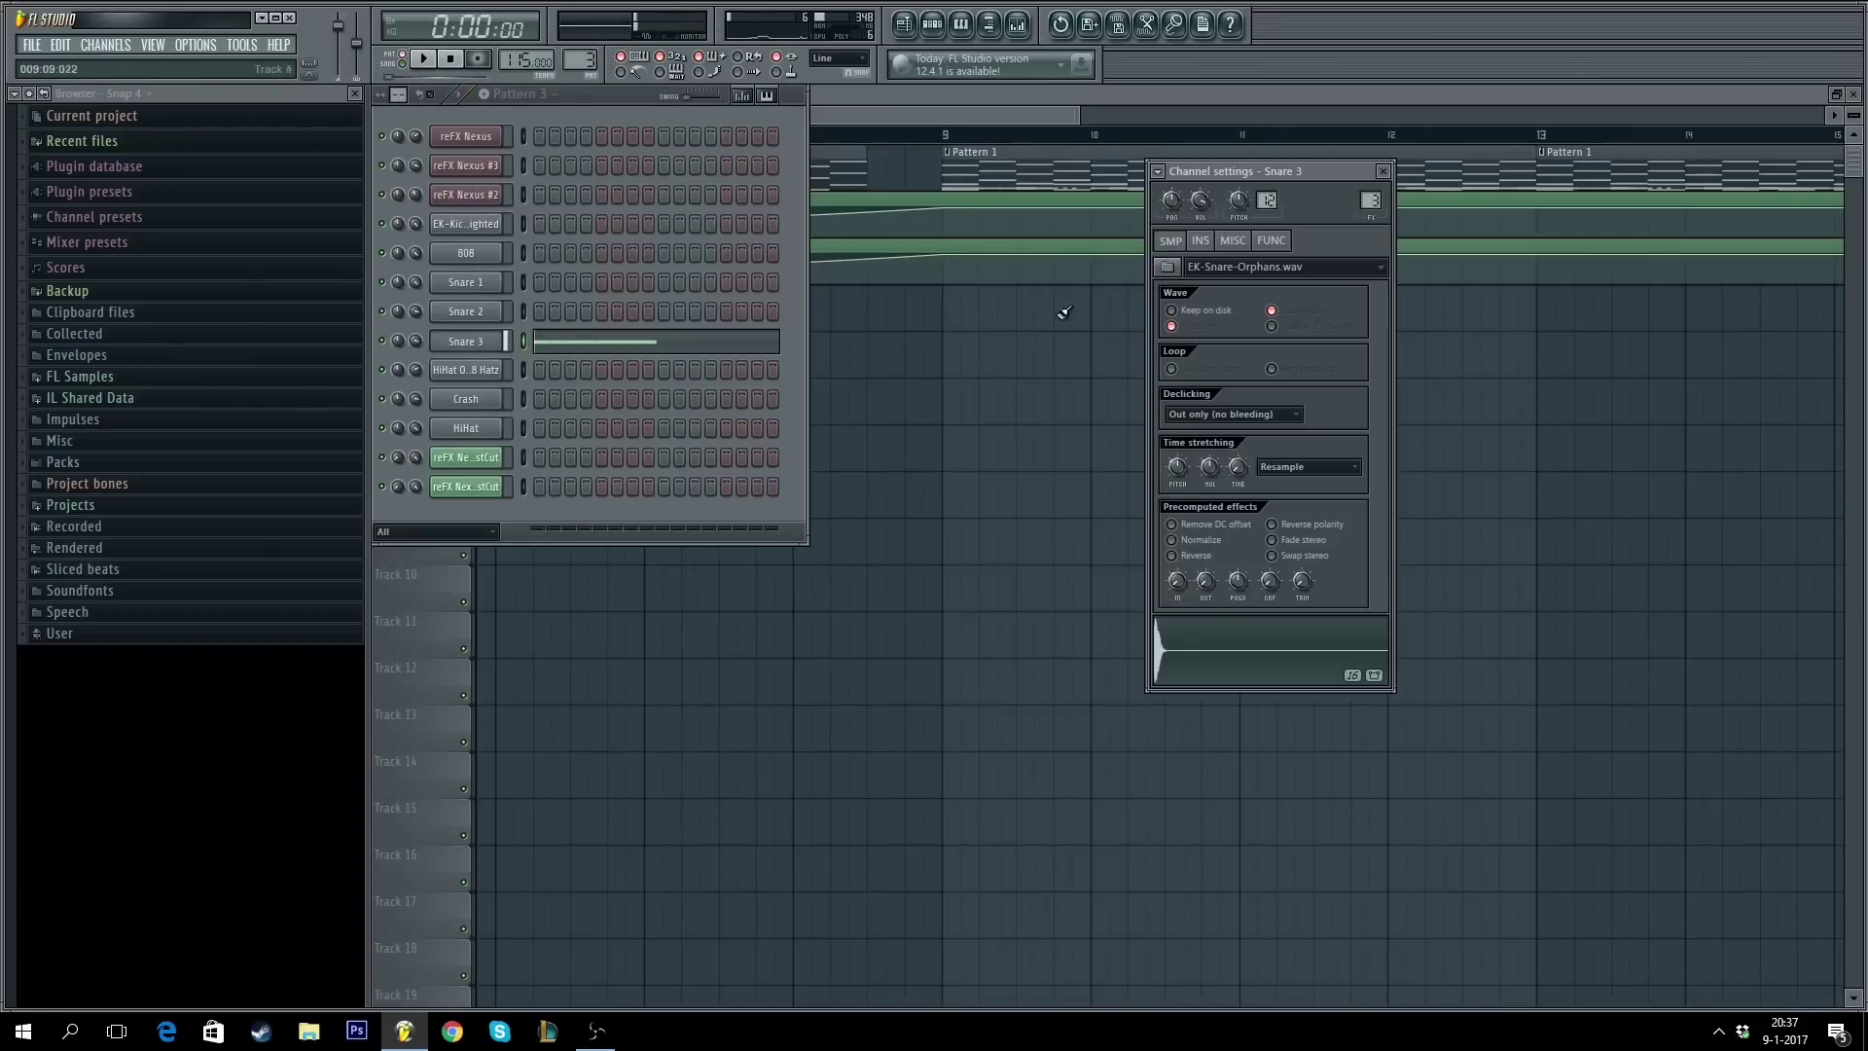
- Try lowering Snare 3's channel pitch during playback and reset the pitch
key("space")
left_click_drag(1243, 202, 1242, 260)
key("space")
right_click(1242, 196)
left_click(1276, 218)
- Create an automation clip for Snare 3's channel pitch and fit it on Track 4 from the middle of bar 8 to bar 9
right_click(1240, 206)
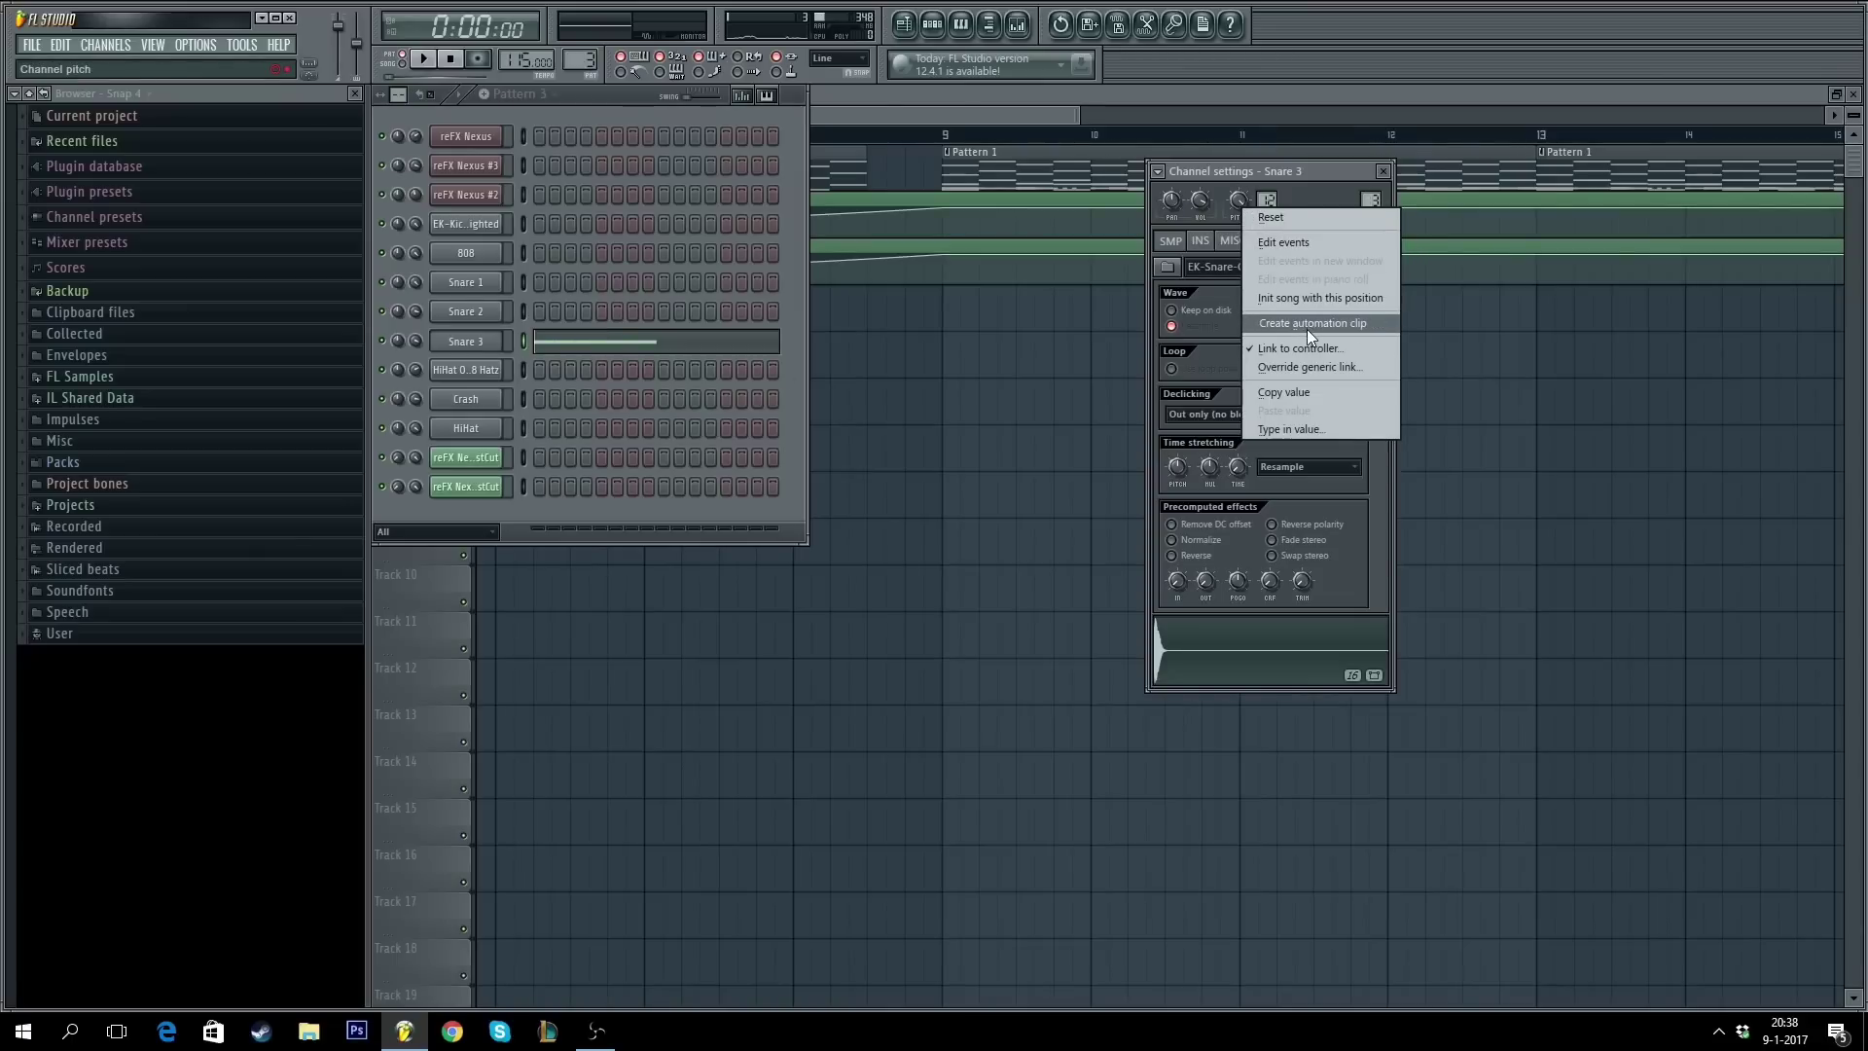
left_click(1306, 326)
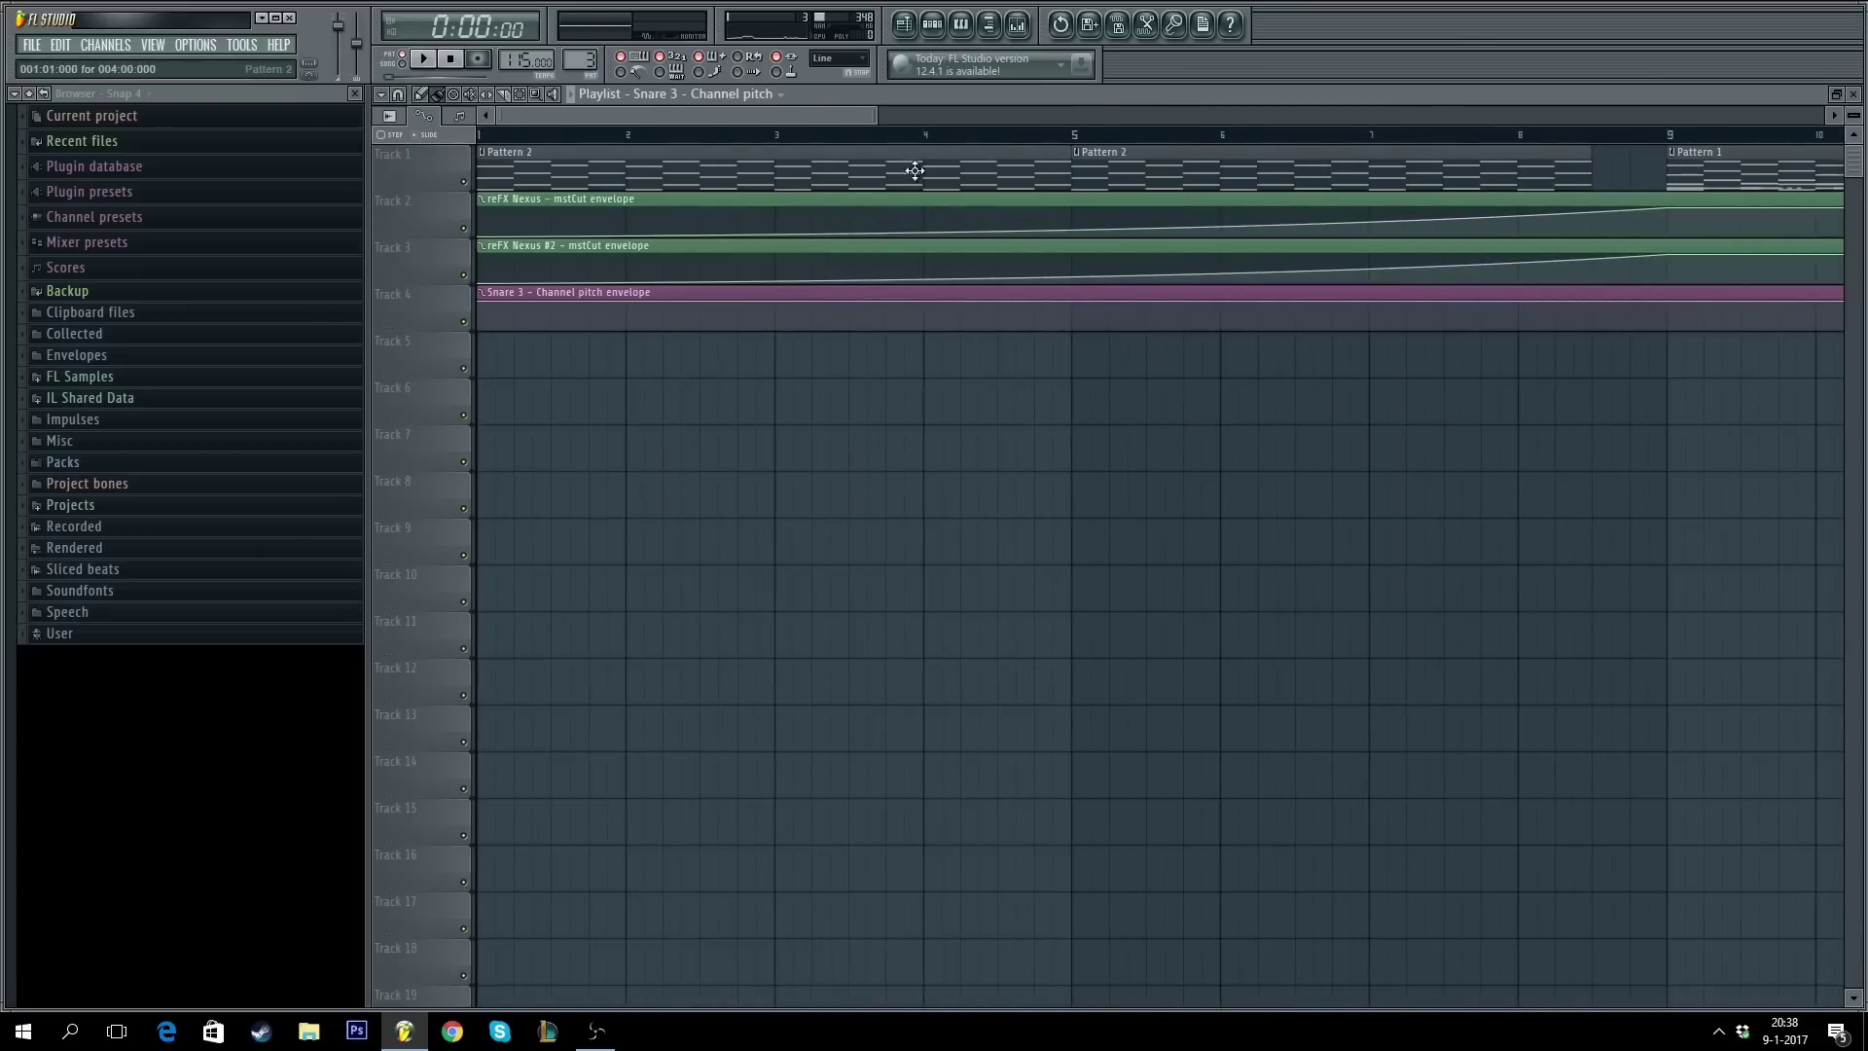
left_click_drag(794, 233, 1379, 233)
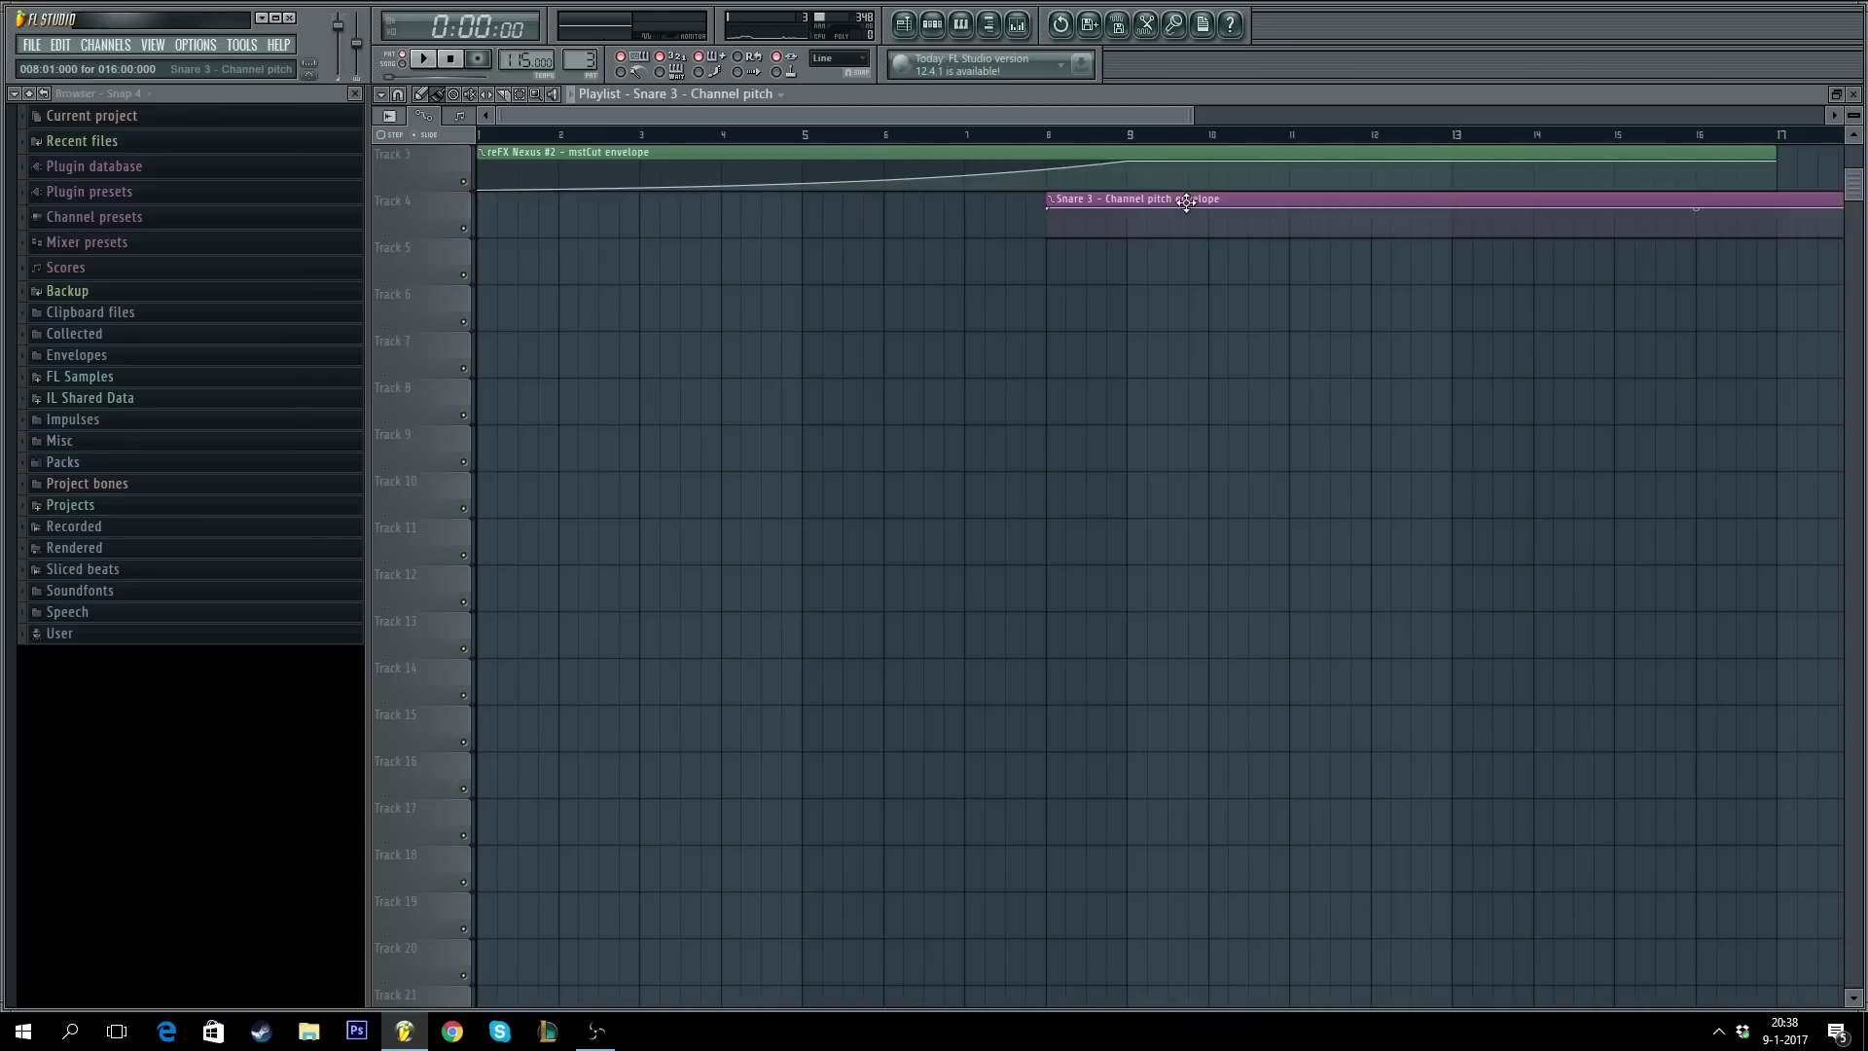
scroll(1195, 146, "down", 2)
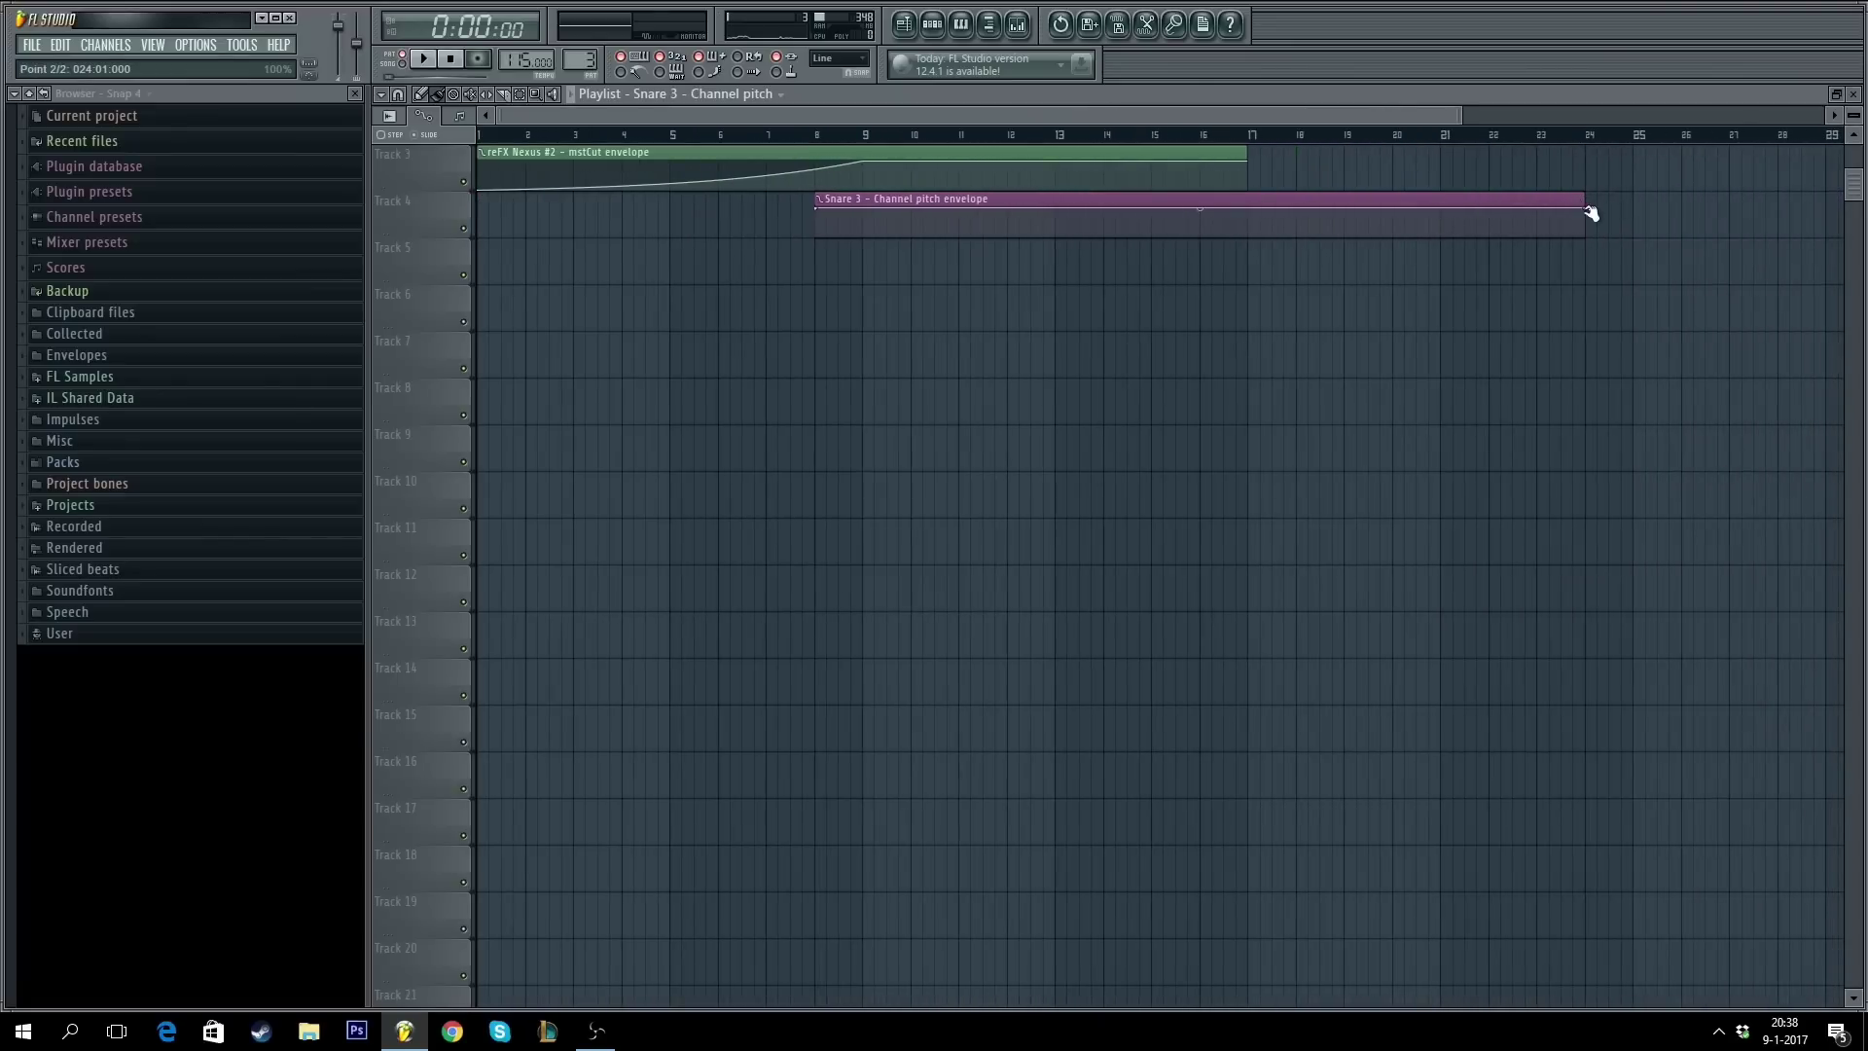
left_click_drag(1593, 209, 871, 157)
scroll(836, 151, "up", 2)
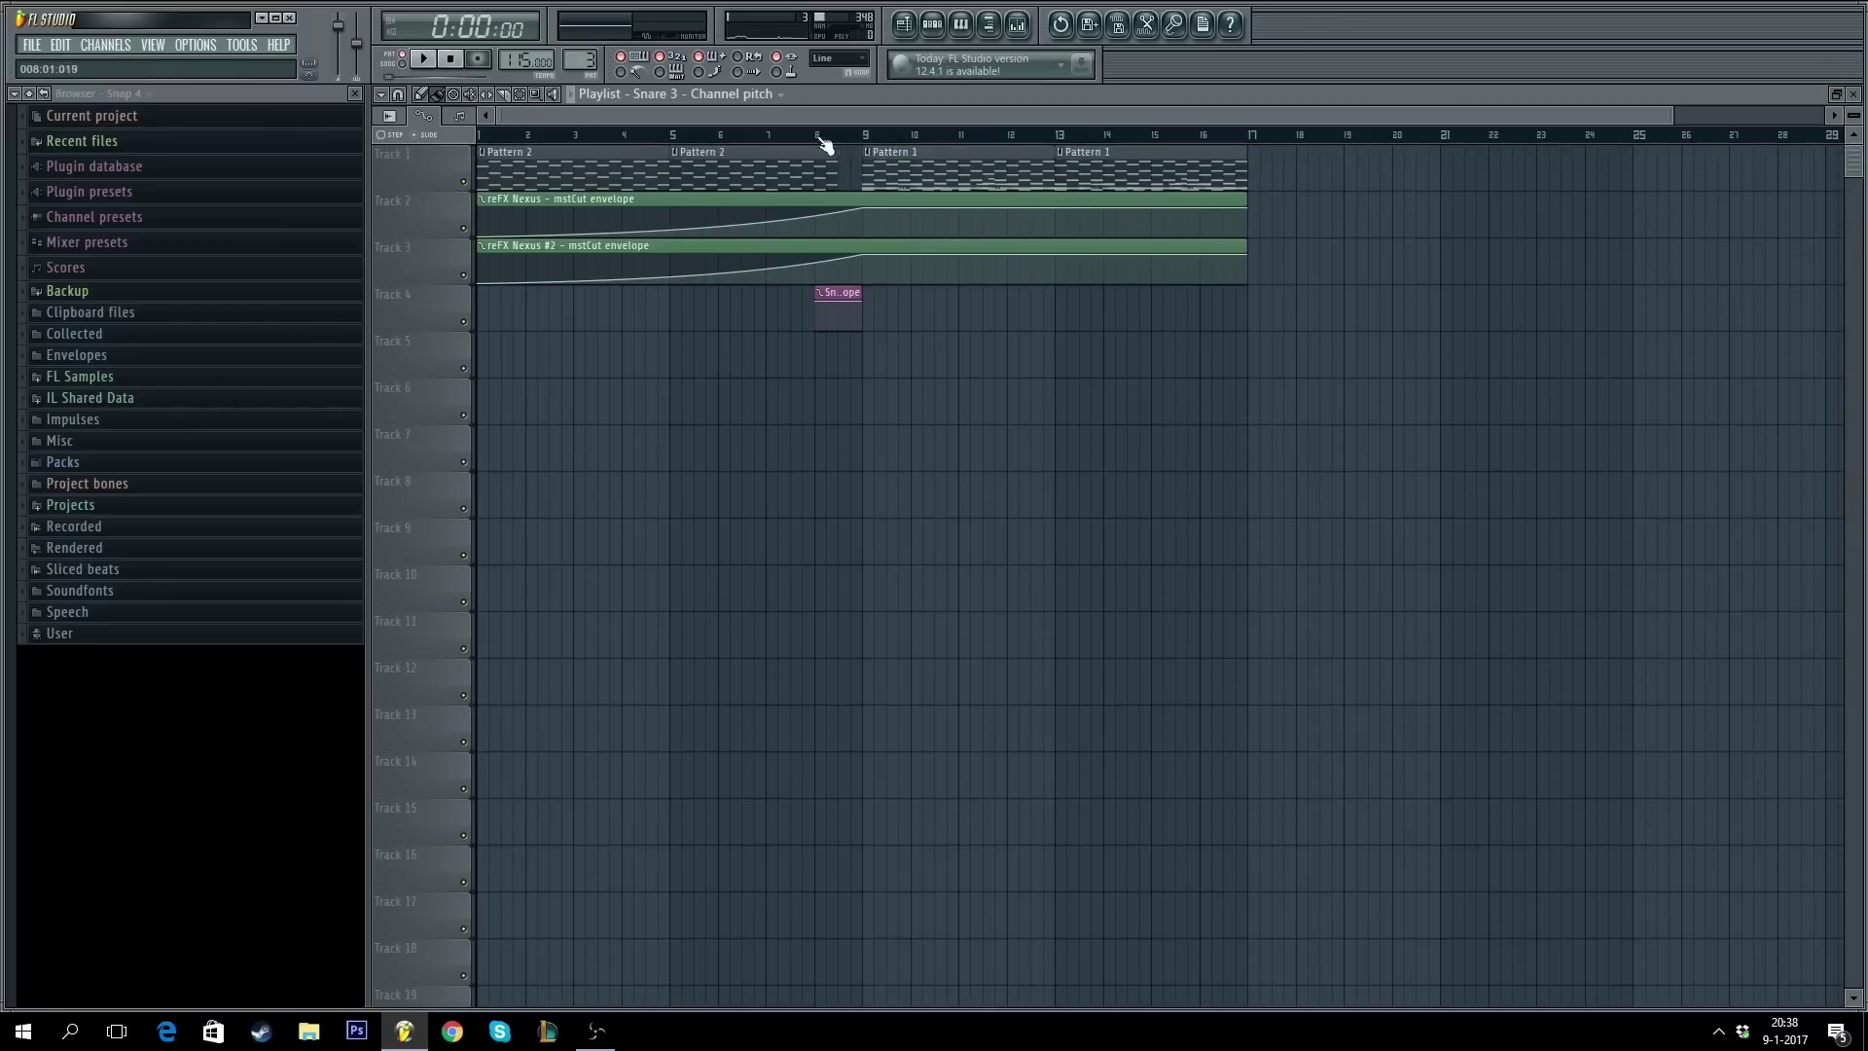
left_click_drag(843, 294, 869, 289)
- Set the playlist's playhead to the middle of bar 8 and play the song briefly from there
left_click(842, 136)
scroll(854, 137, "up", 5)
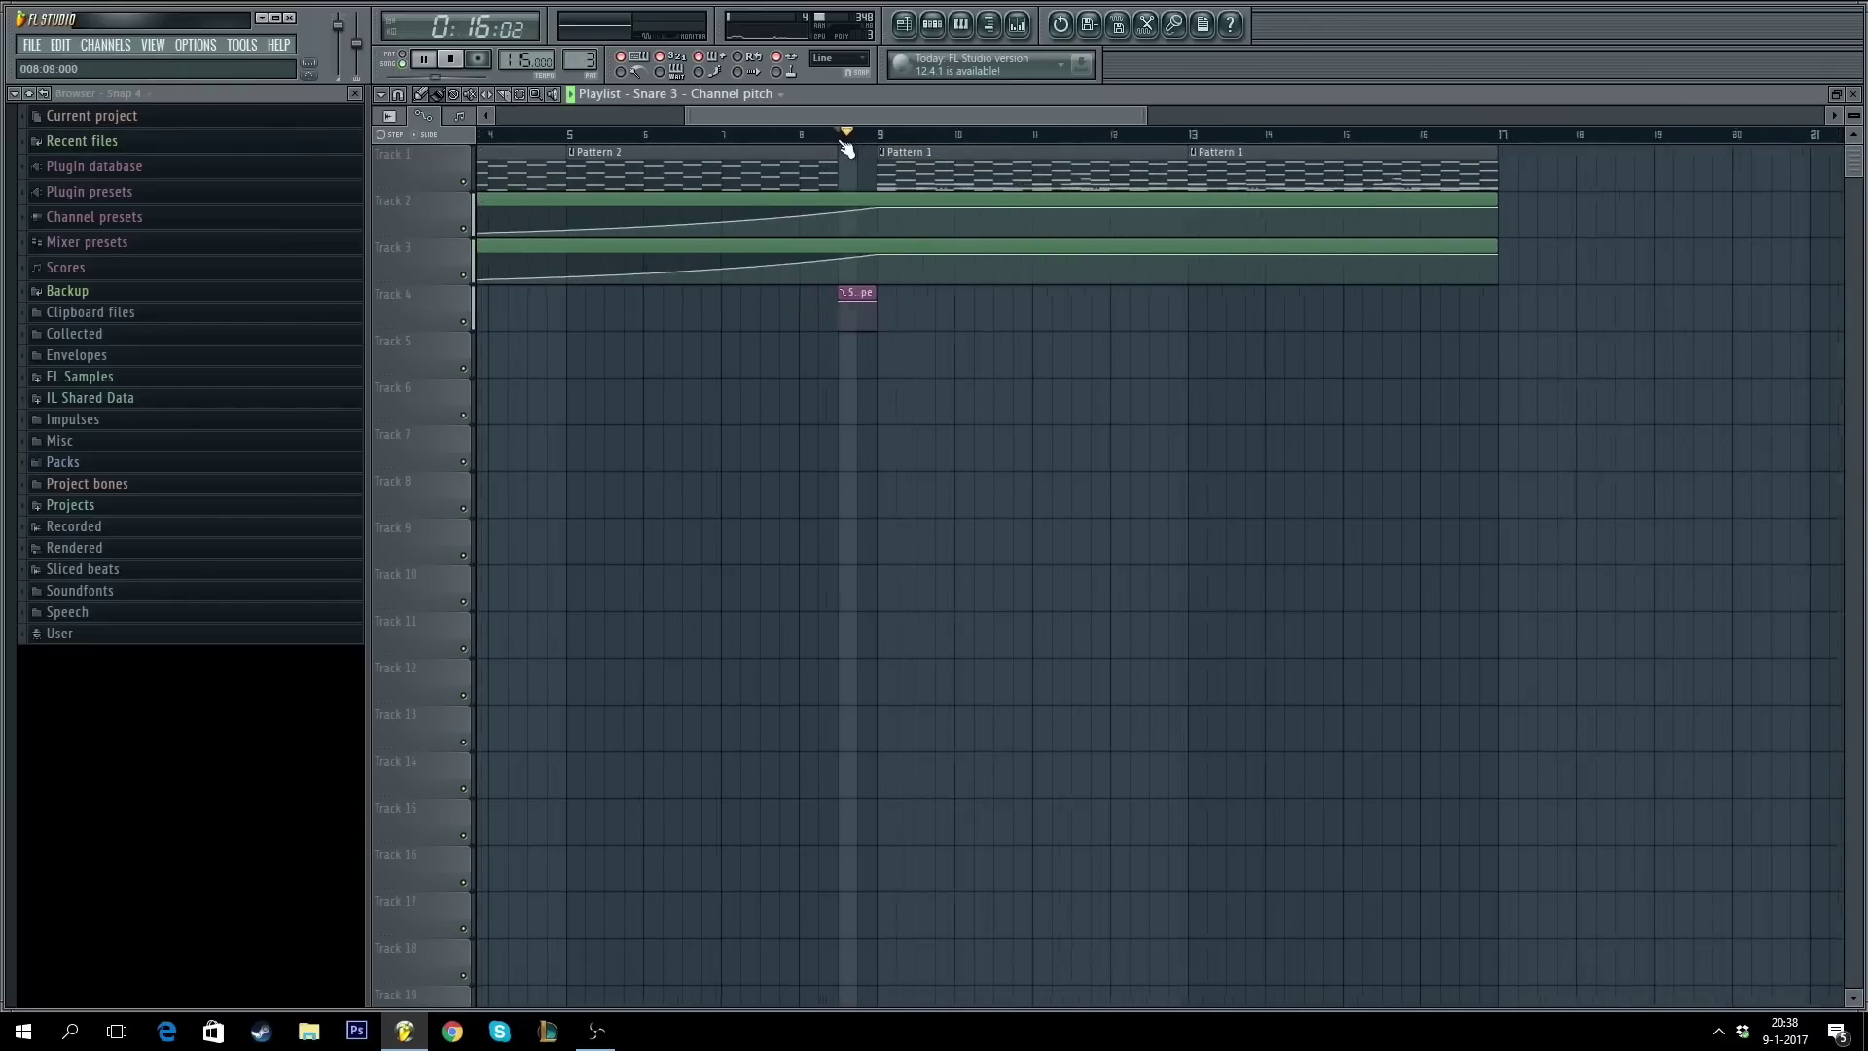
key("F5")
left_click(905, 26)
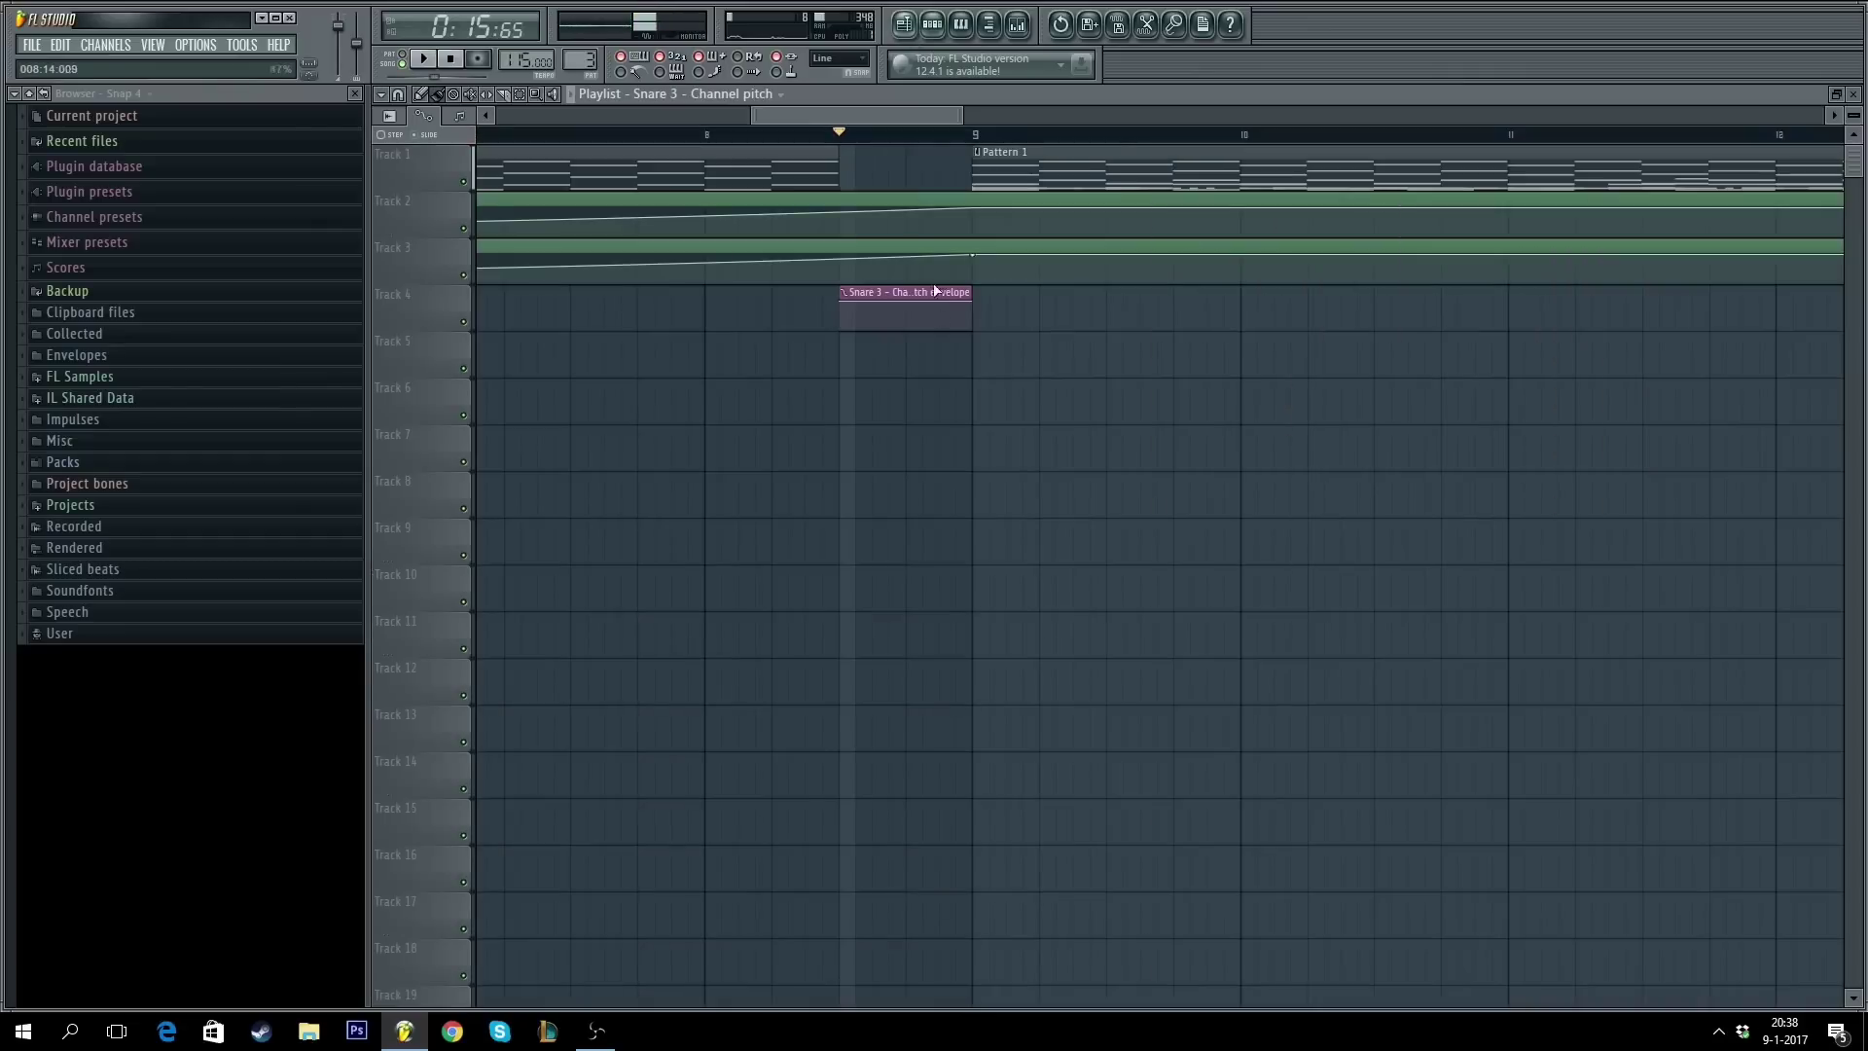
- Place Pattern 3 on Track 5 below the pitch clip, trimmed to end at bar 9, and slope the pitch envelope down to bar 9
left_click(876, 356)
right_click(902, 340)
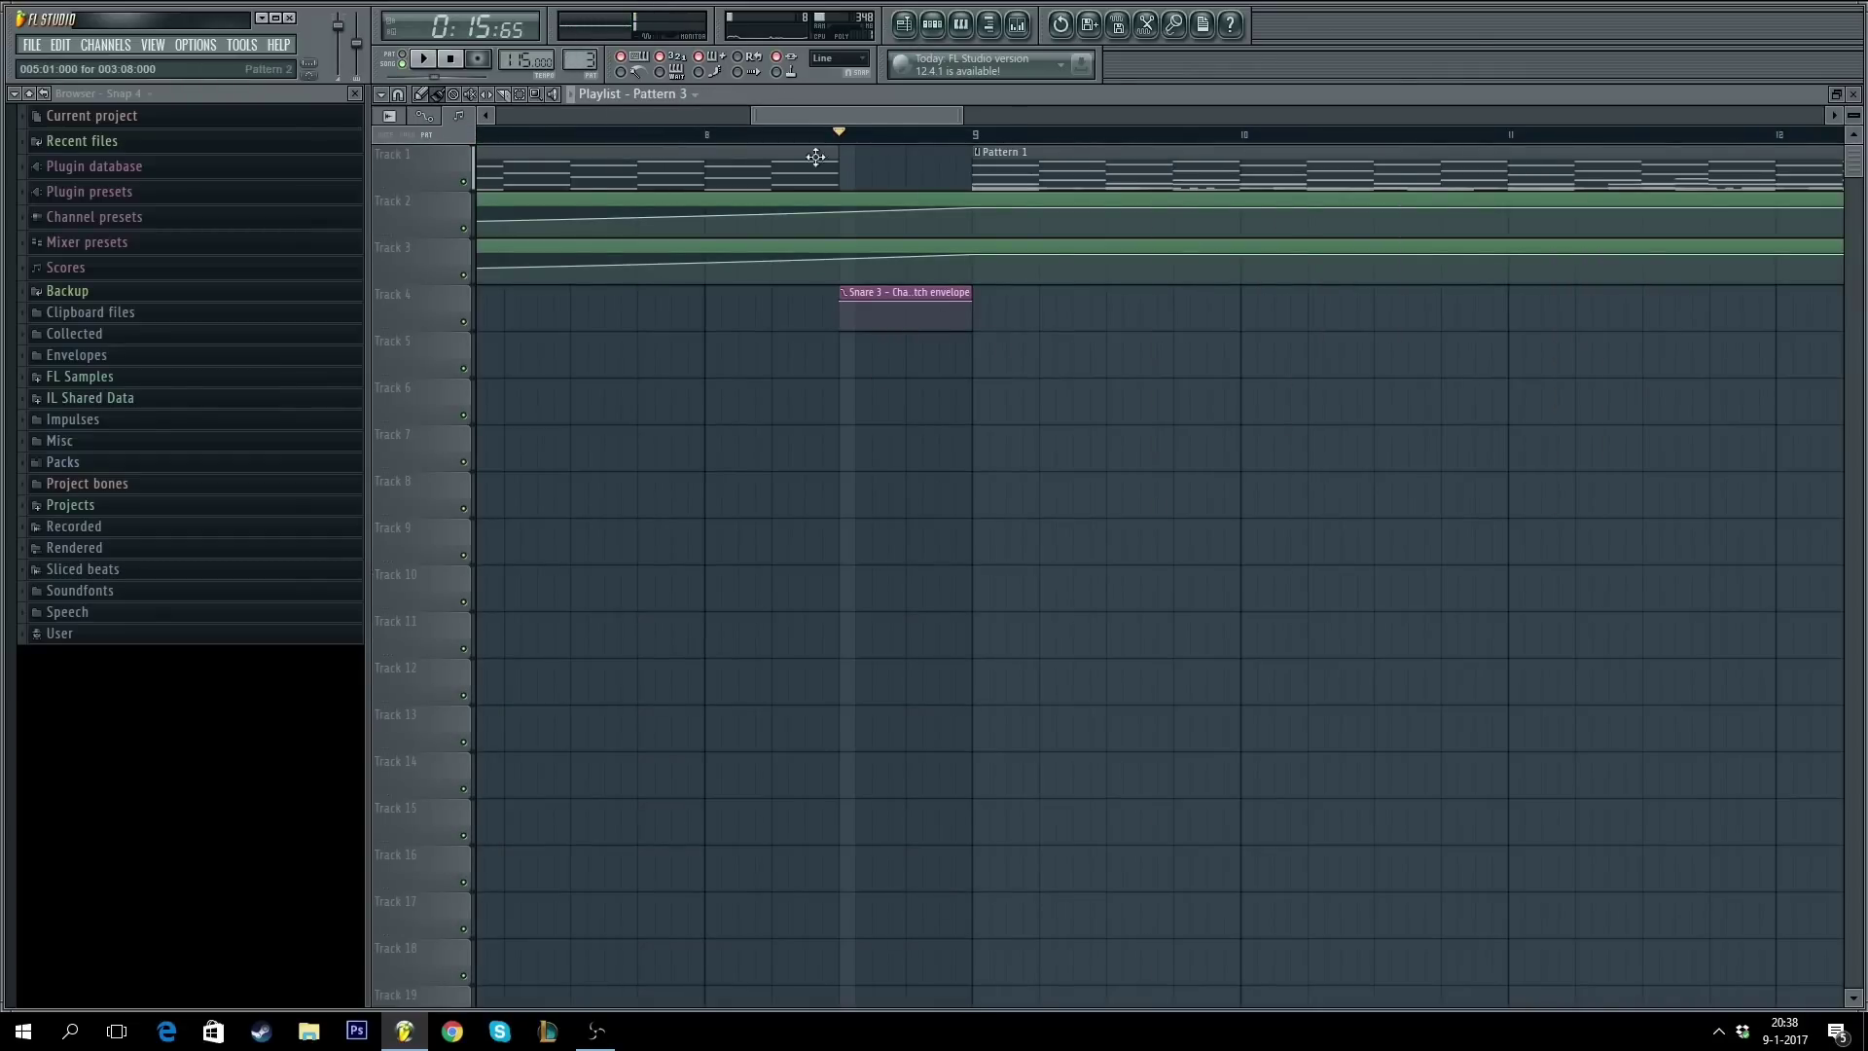
left_click_drag(887, 381, 891, 331)
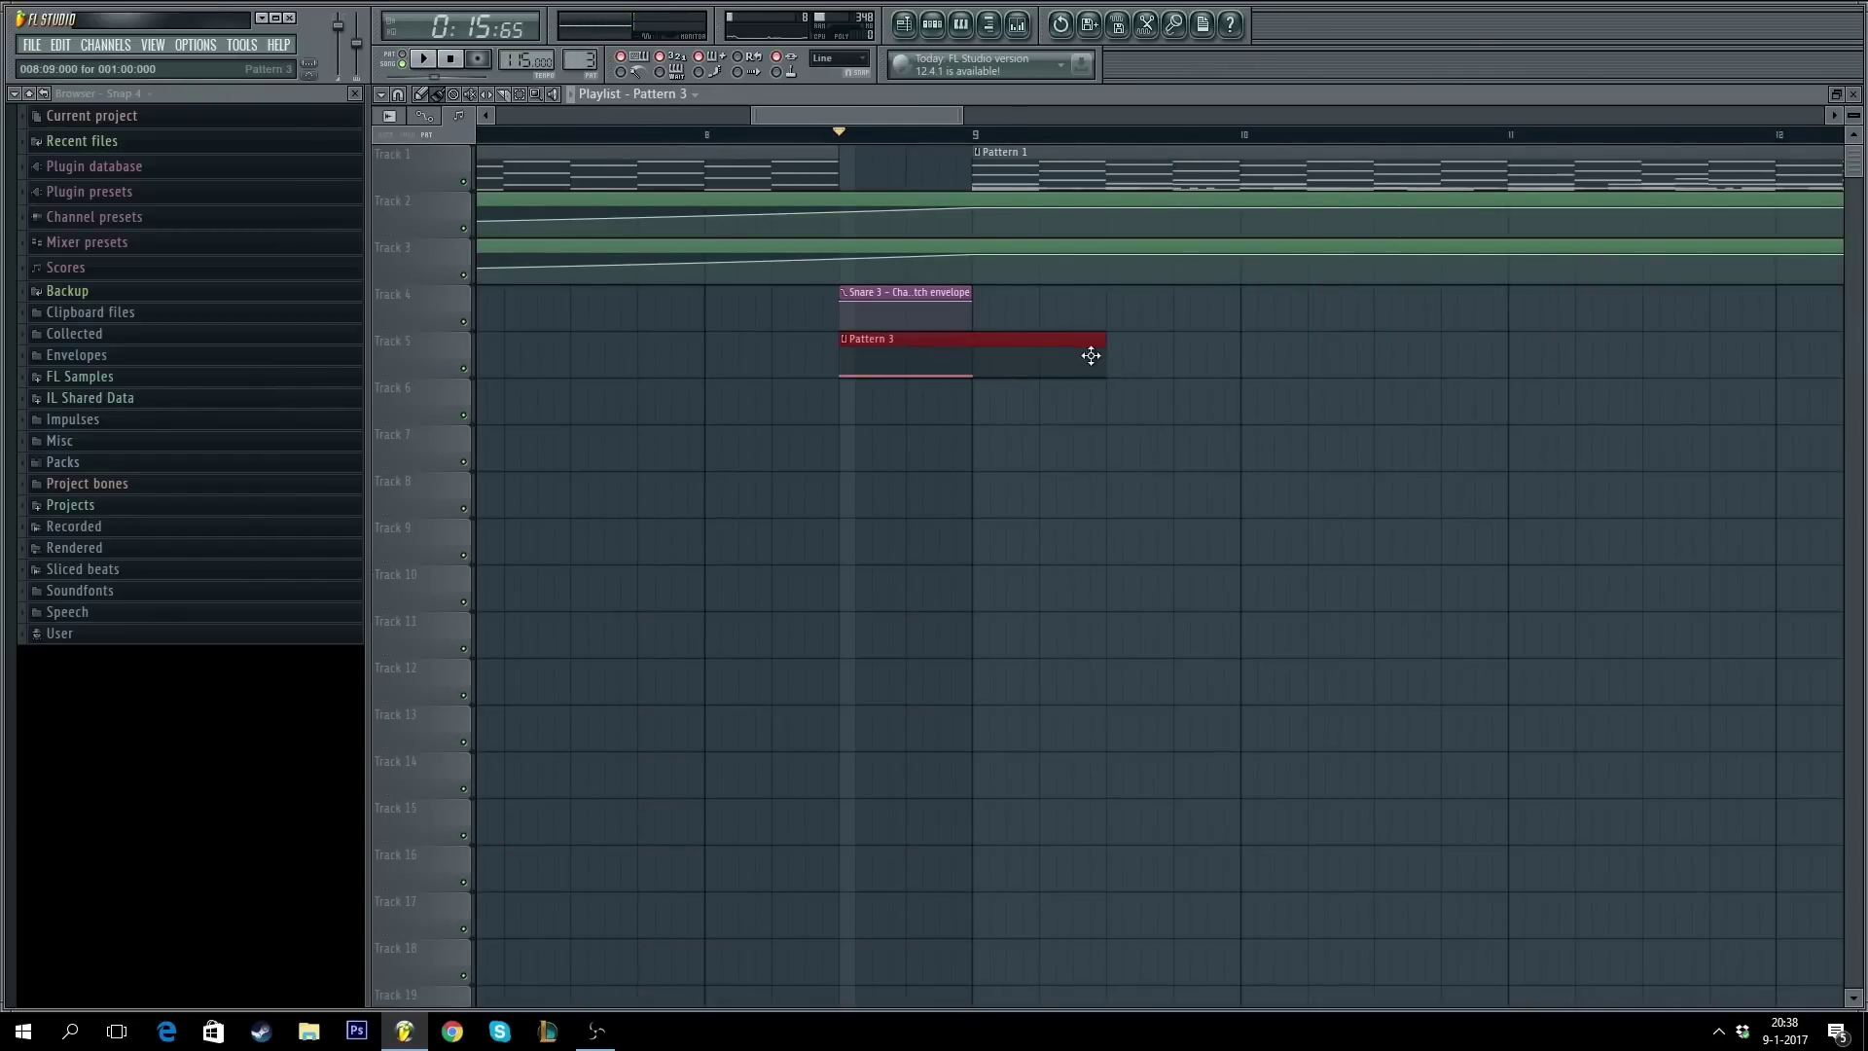
left_click_drag(1099, 355, 905, 323)
key("space")
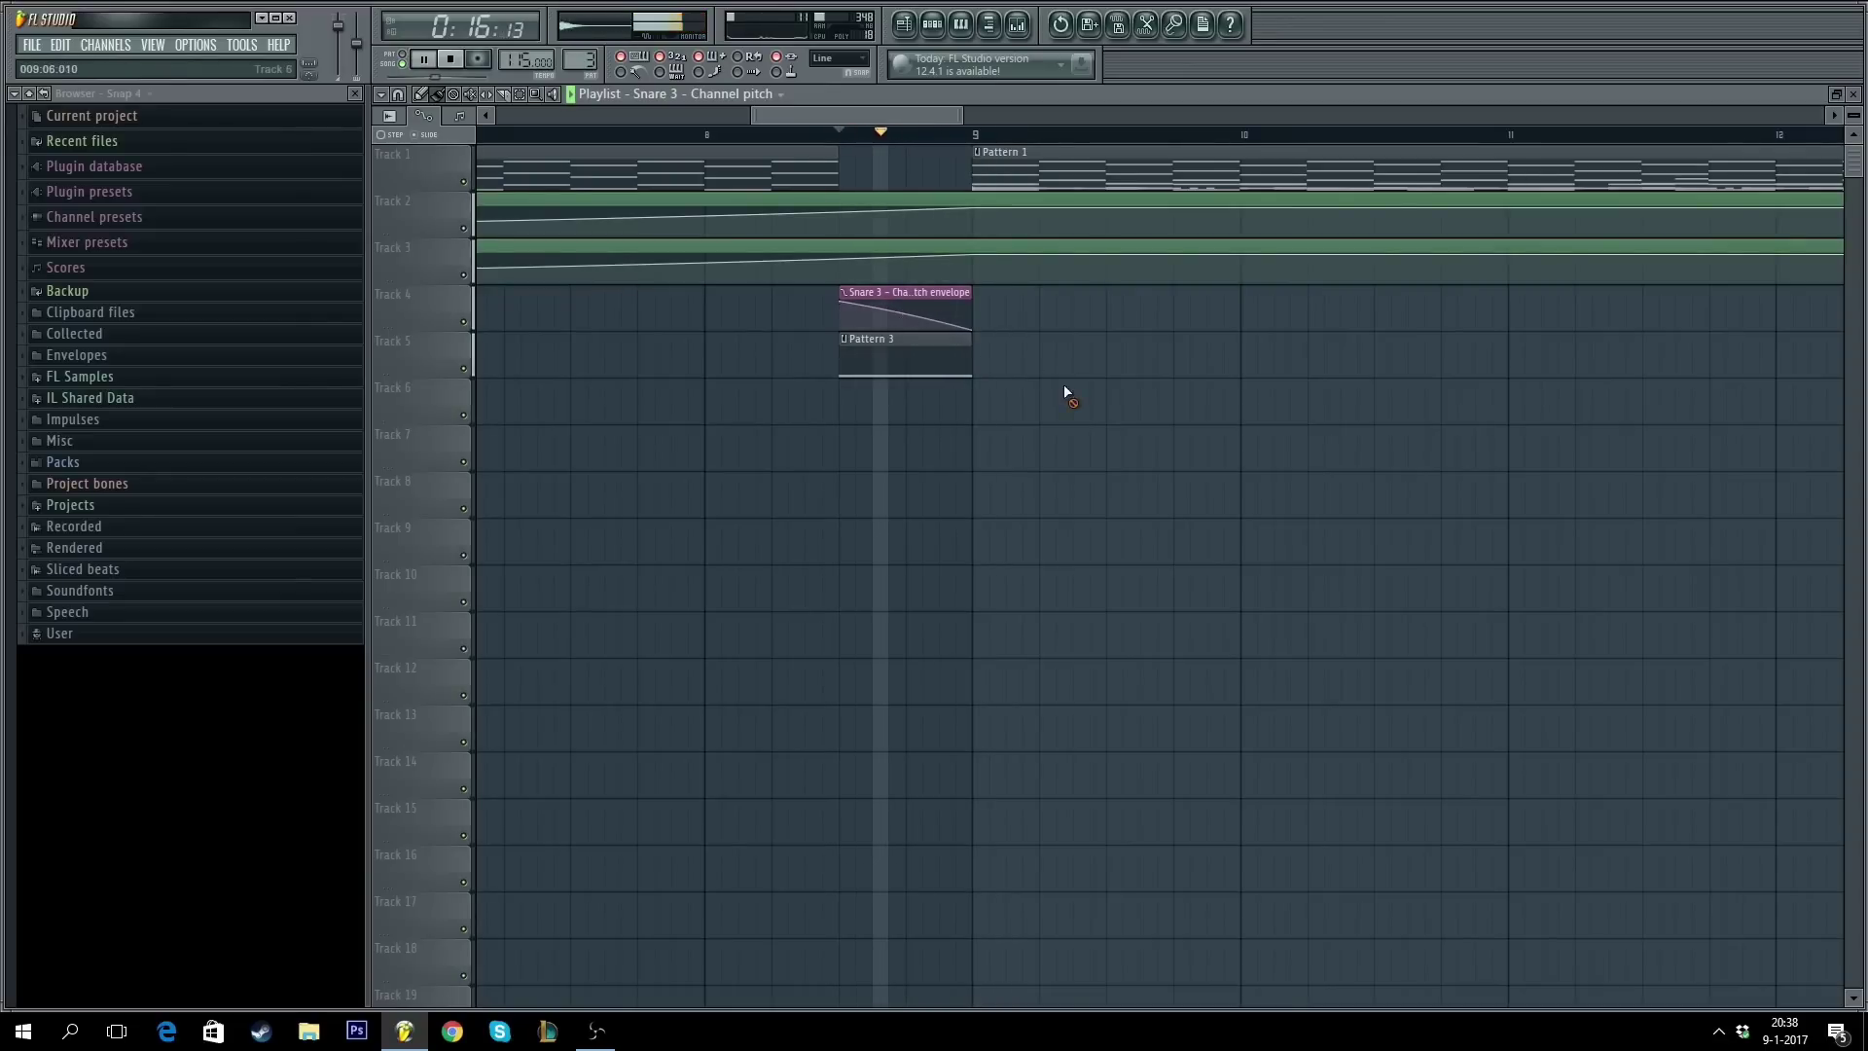
- Open Pattern 3's Snare 3 piano roll and show note panning in an enlarged event lane
double_click(909, 358)
left_click(661, 341)
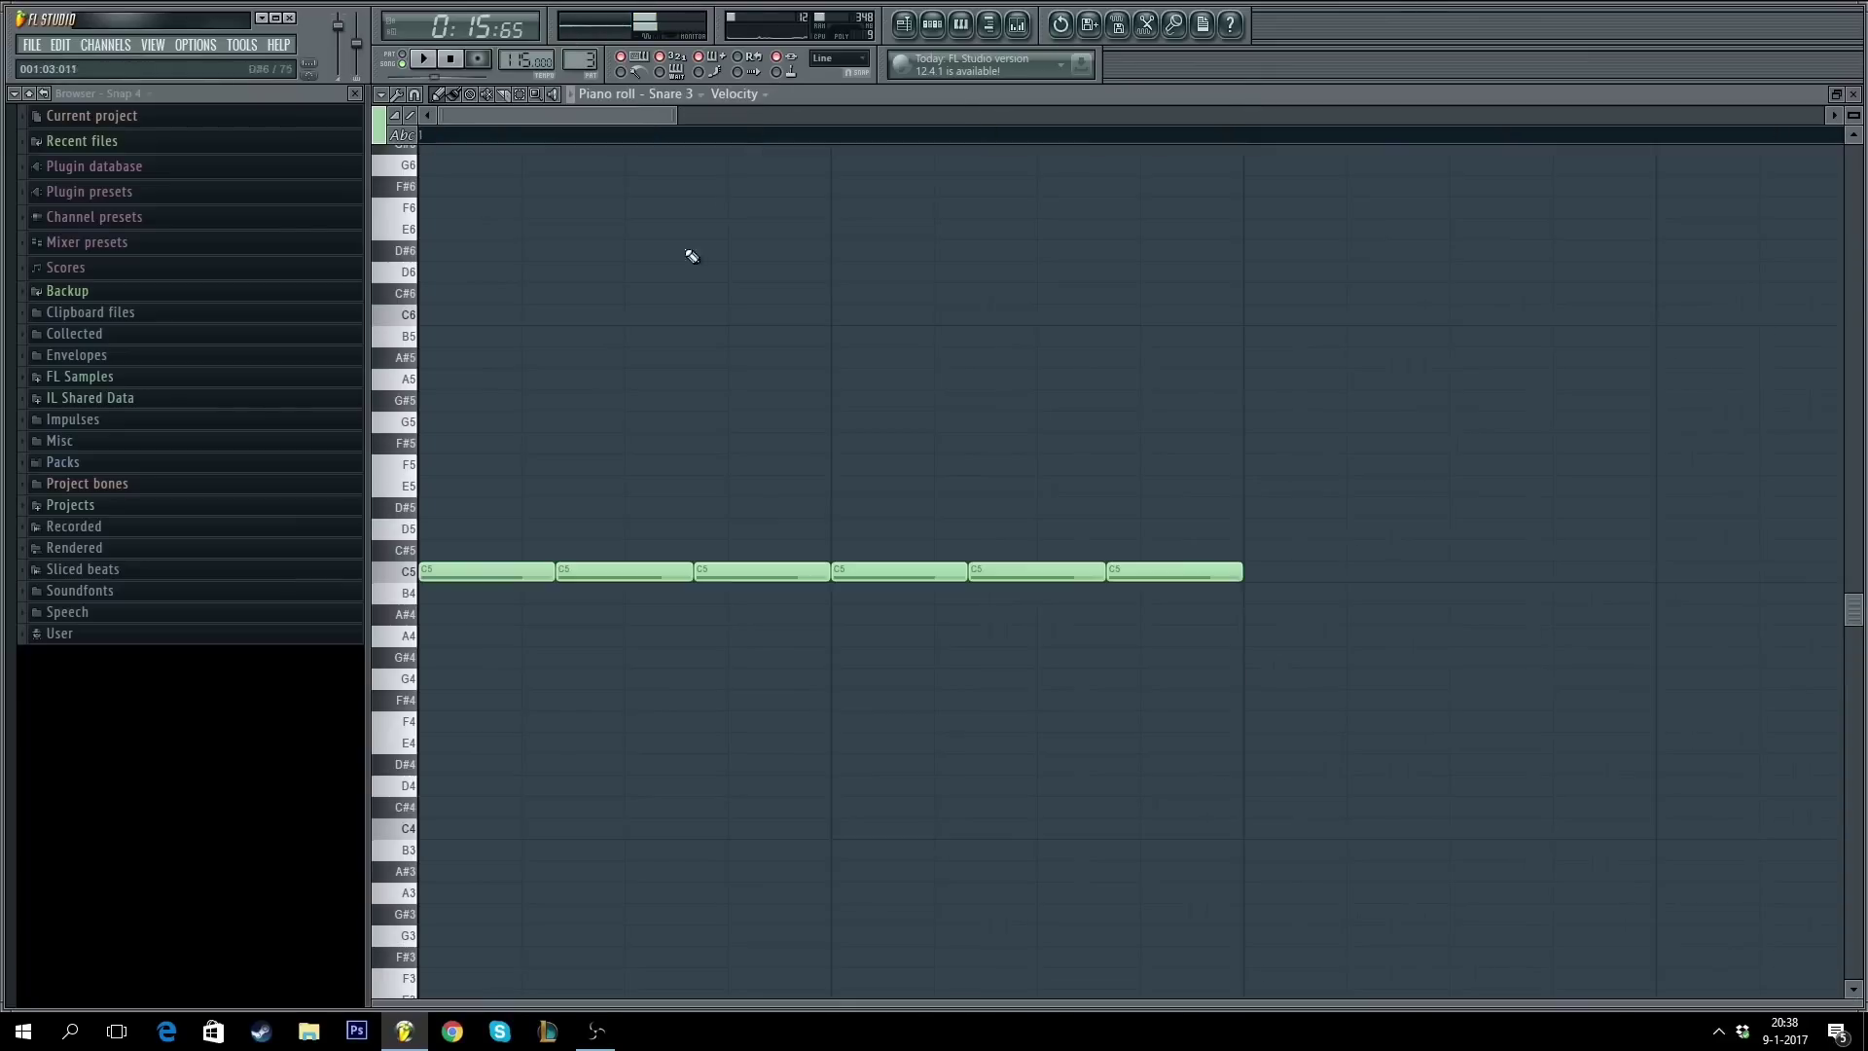
left_click(755, 94)
left_click(761, 129)
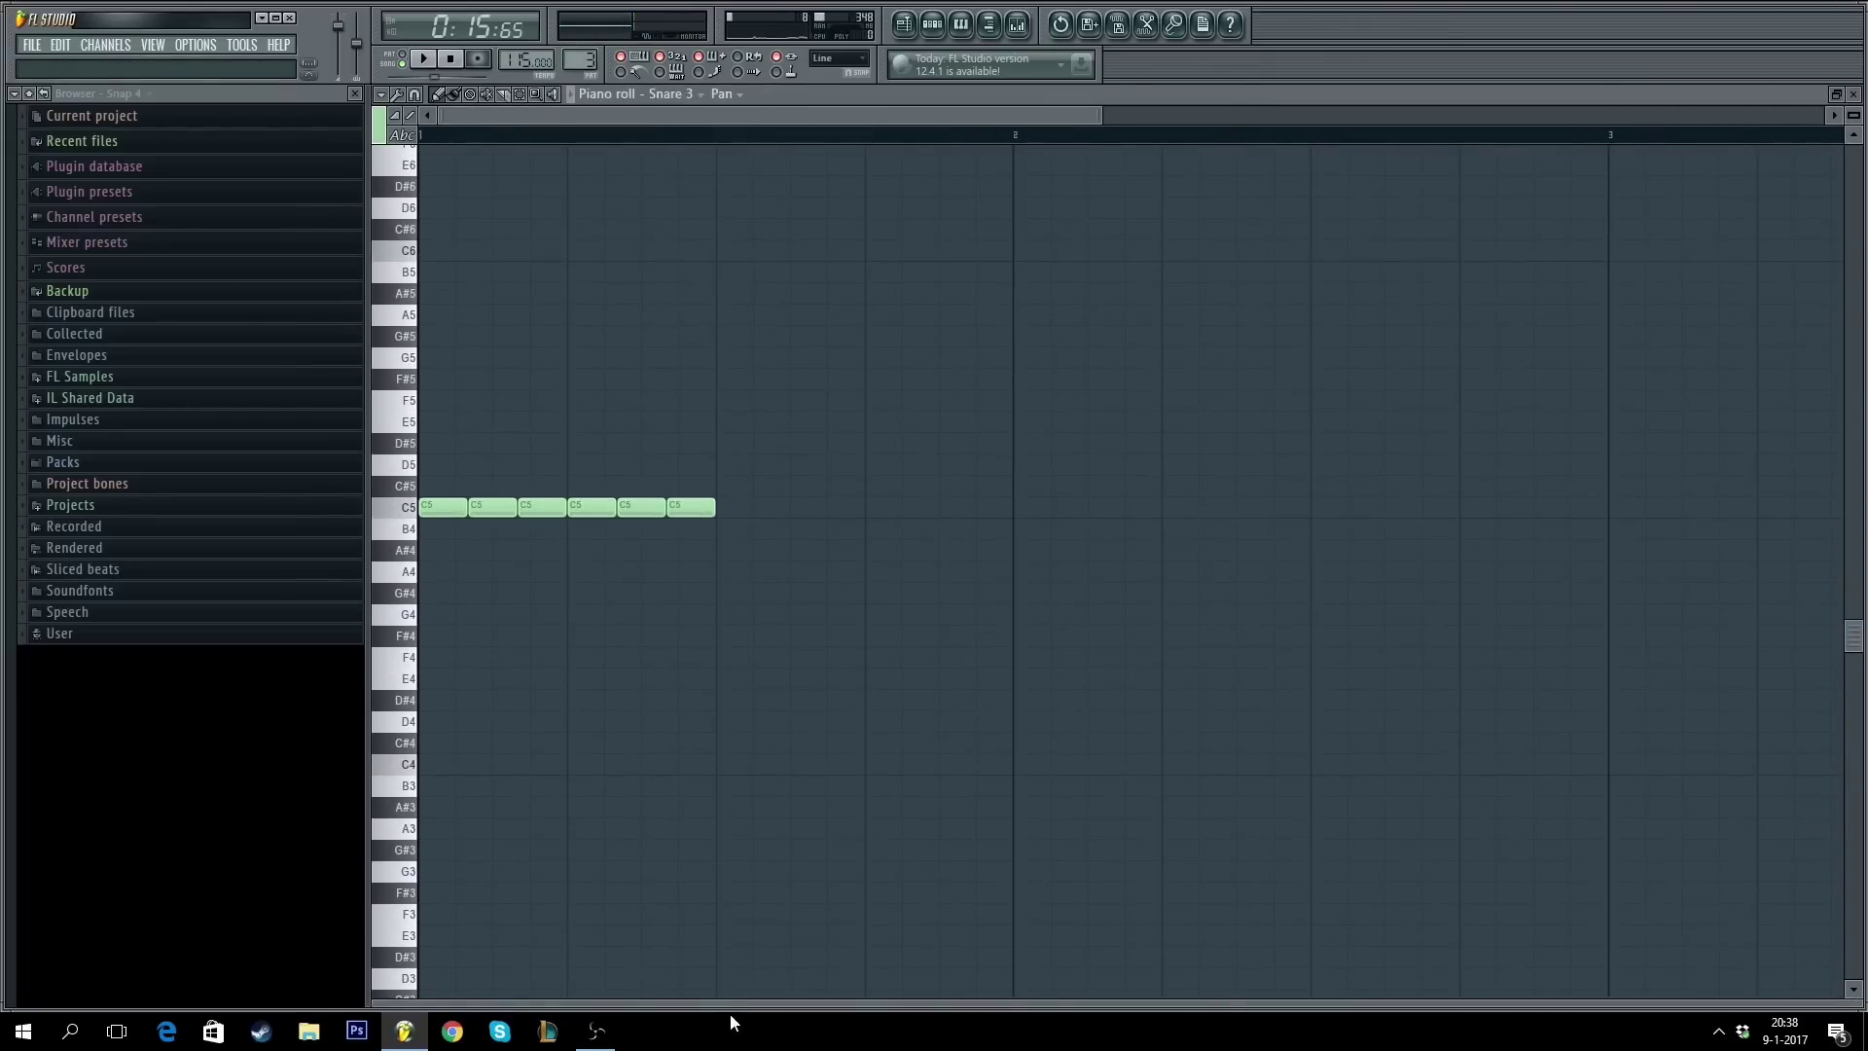
left_click_drag(729, 1002, 577, 595)
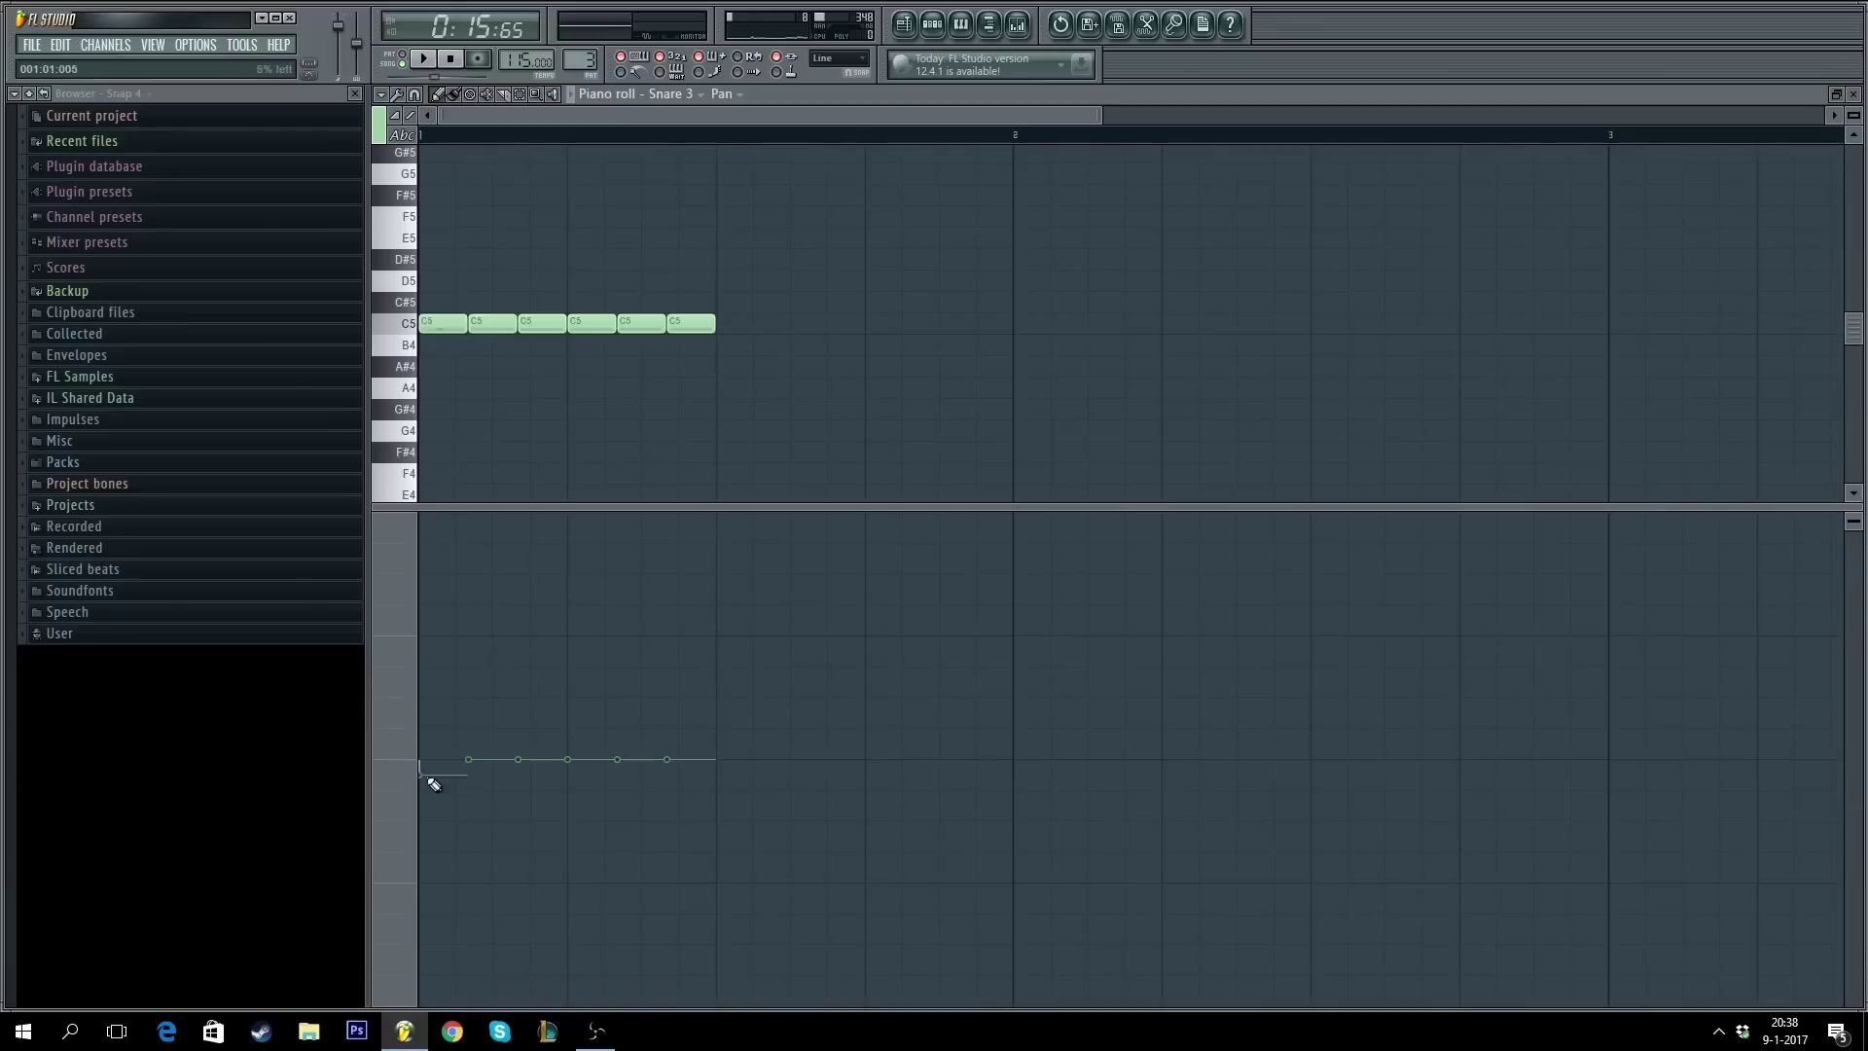
- Pan the six snare notes alternately about 75% left and 75% right, starting with the first note to the left
left_click_drag(434, 784, 505, 741)
mouse_move(431, 968)
left_mouse_down()
mouse_move(480, 717)
mouse_move(480, 474)
left_mouse_up()
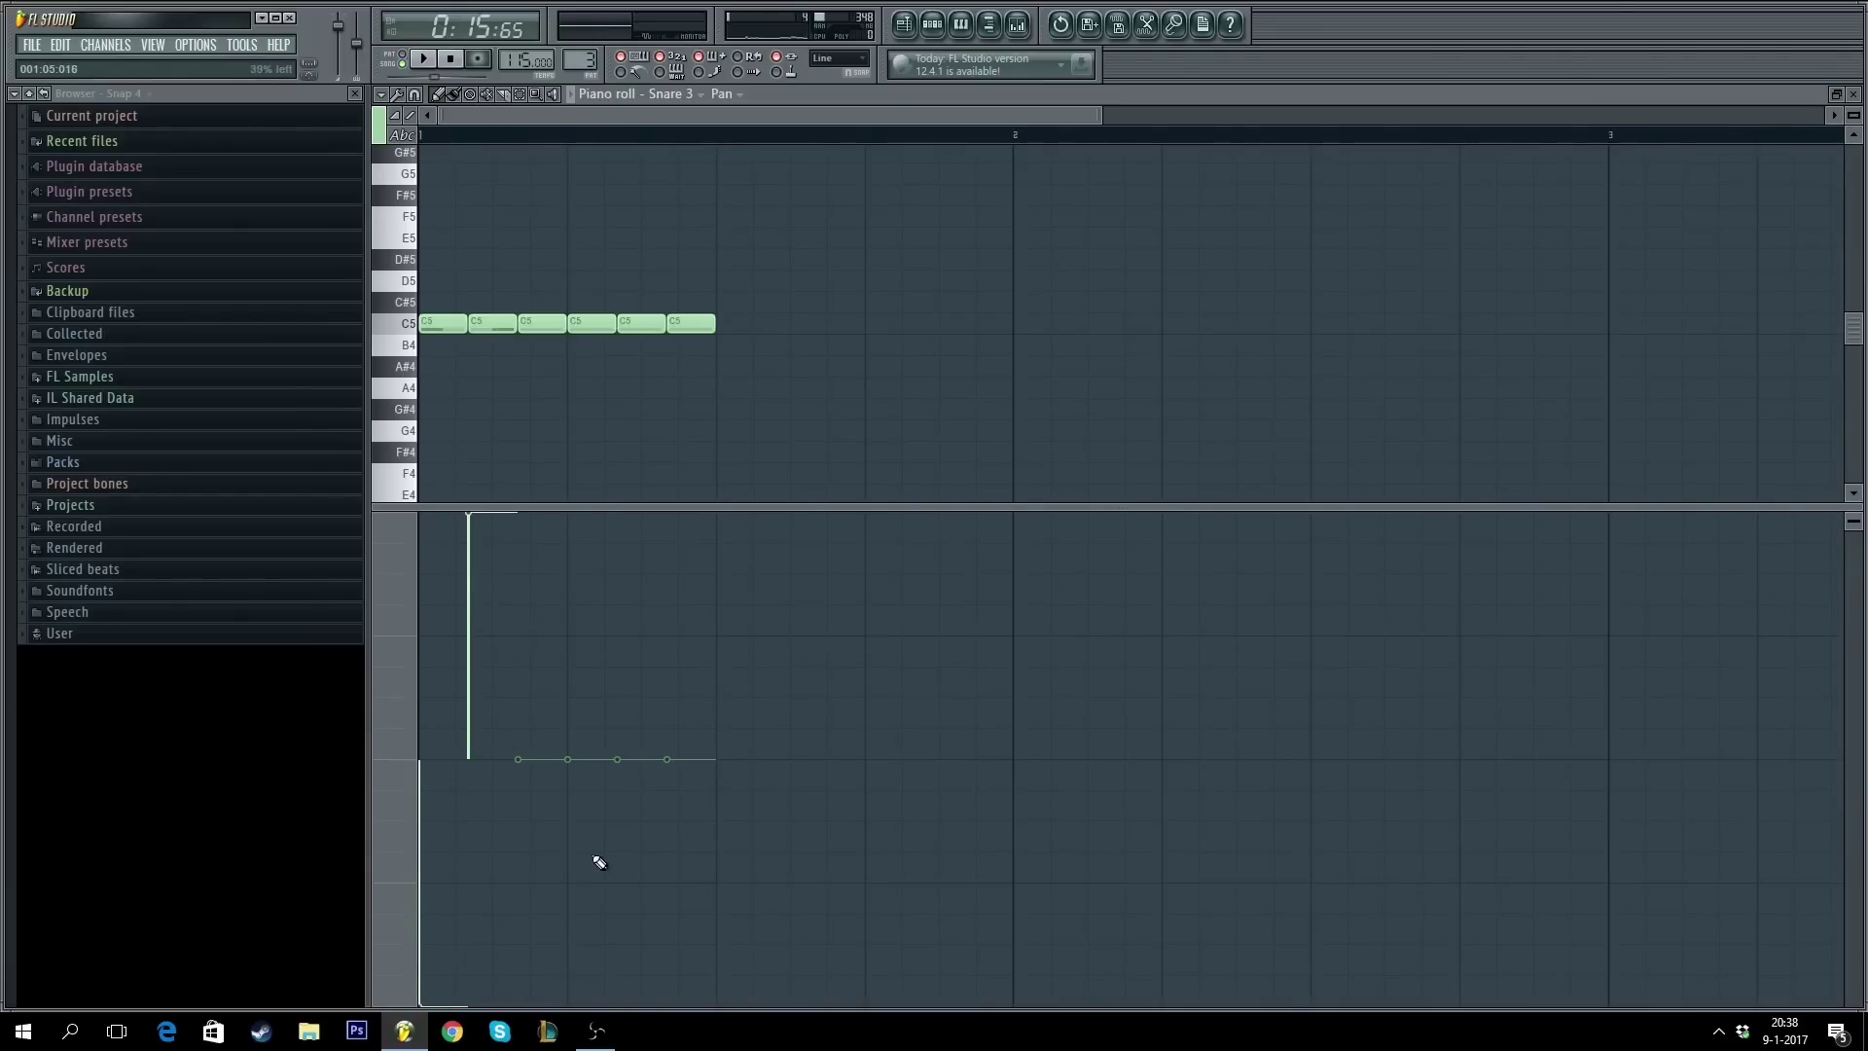
left_click(425, 944)
left_click(479, 576)
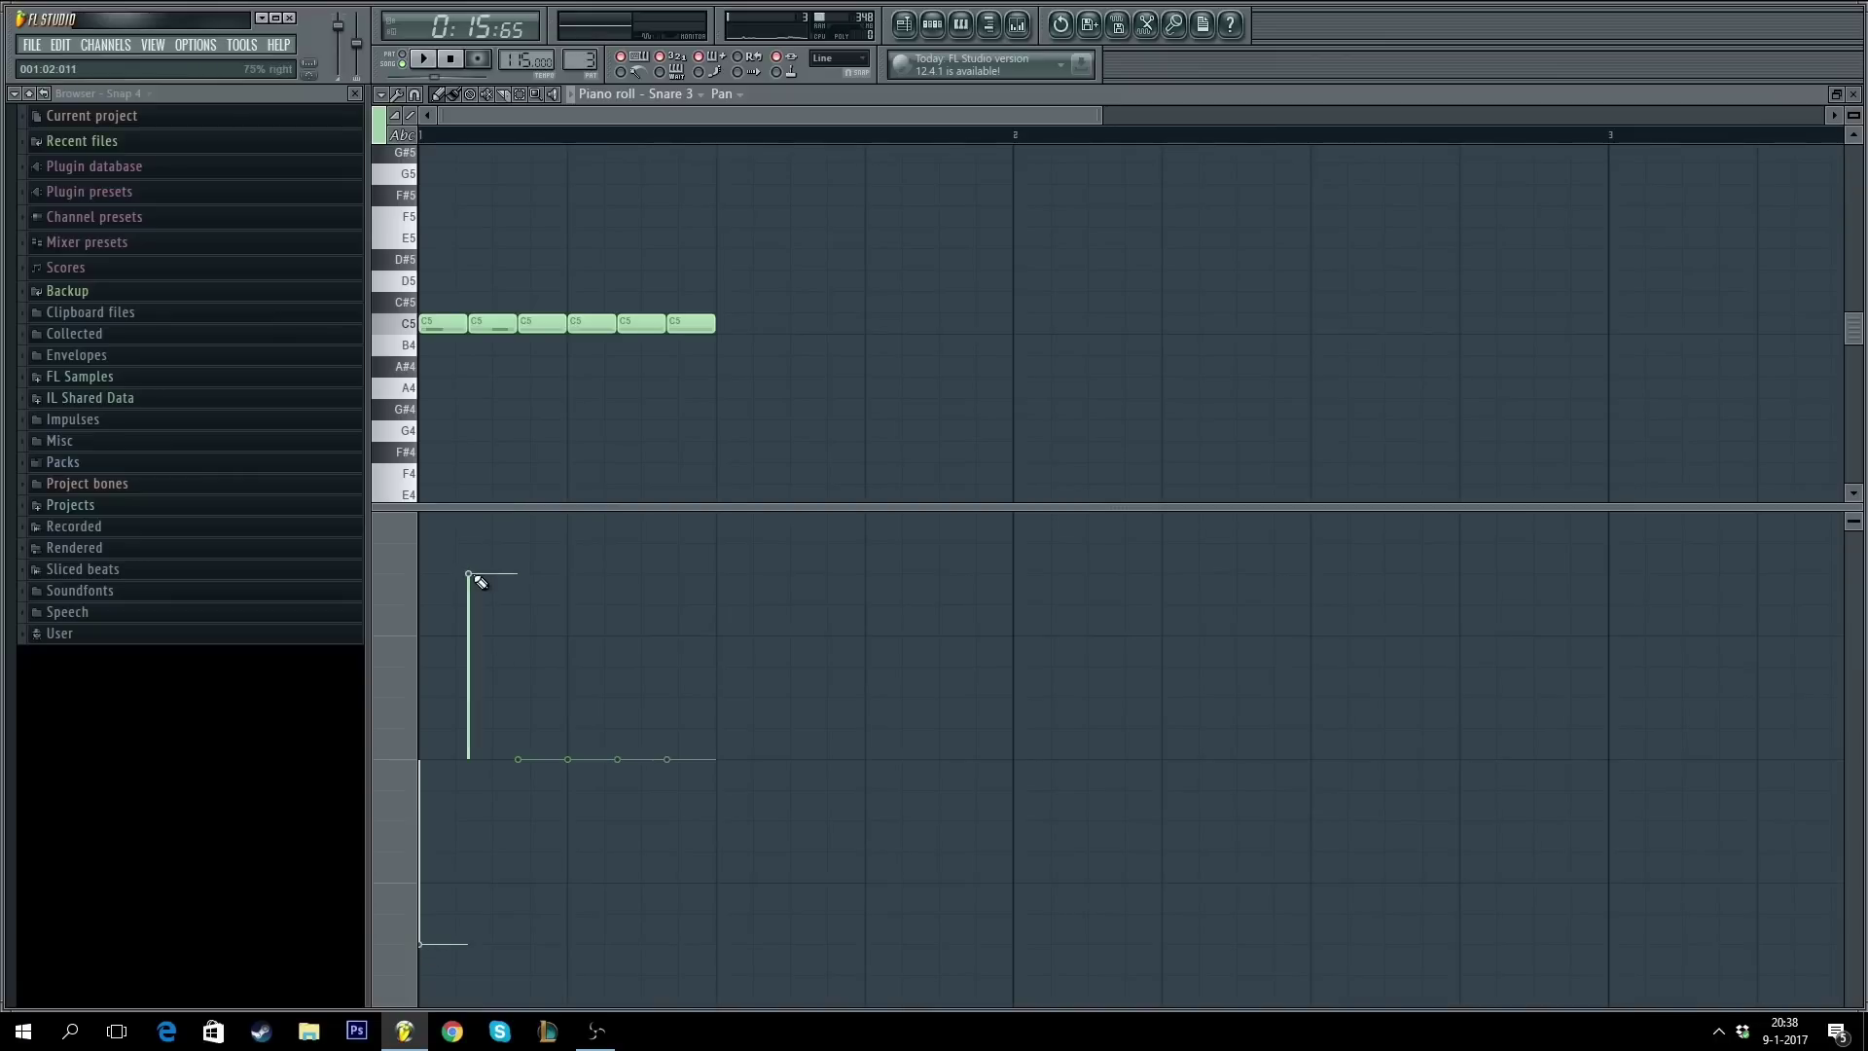
left_click(515, 944)
left_click(538, 582)
left_click_drag(530, 808, 523, 950)
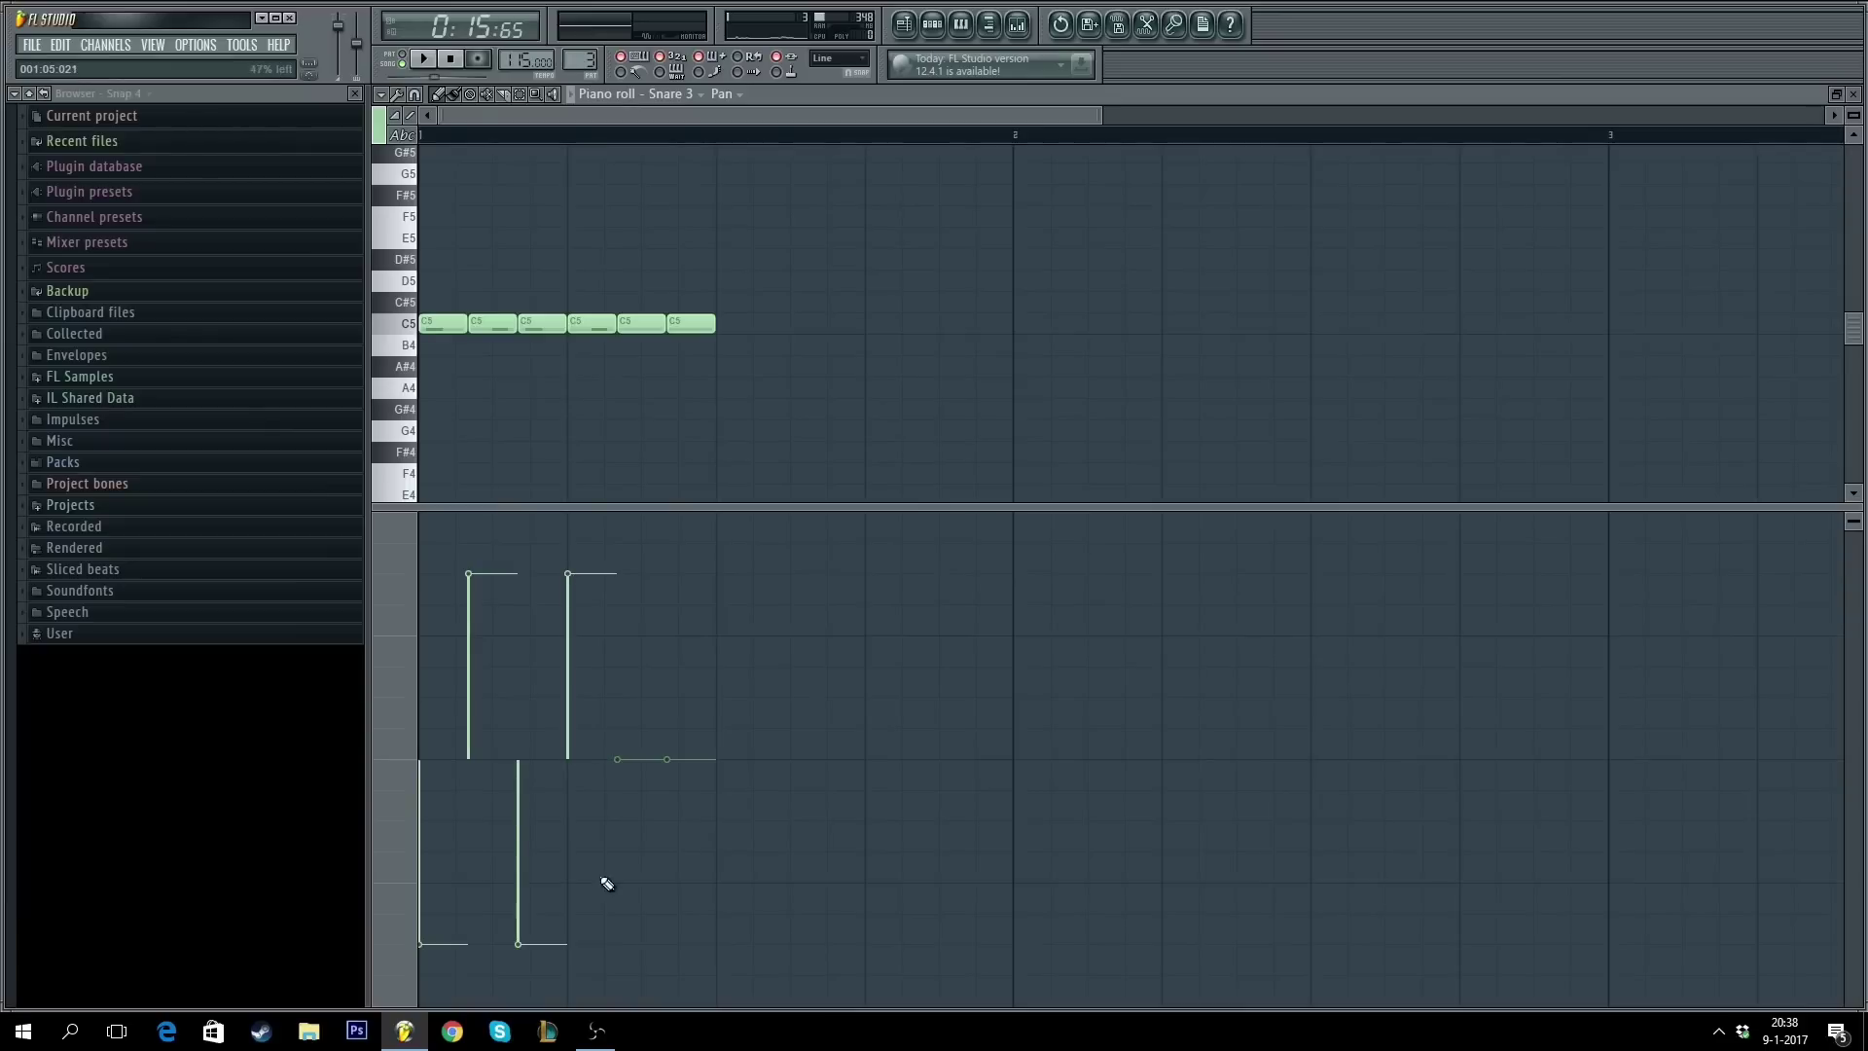
left_click(615, 944)
left_click(667, 574)
- Play the panned snare fill and listen to the transition into Pattern 1 in the playlist
key("space")
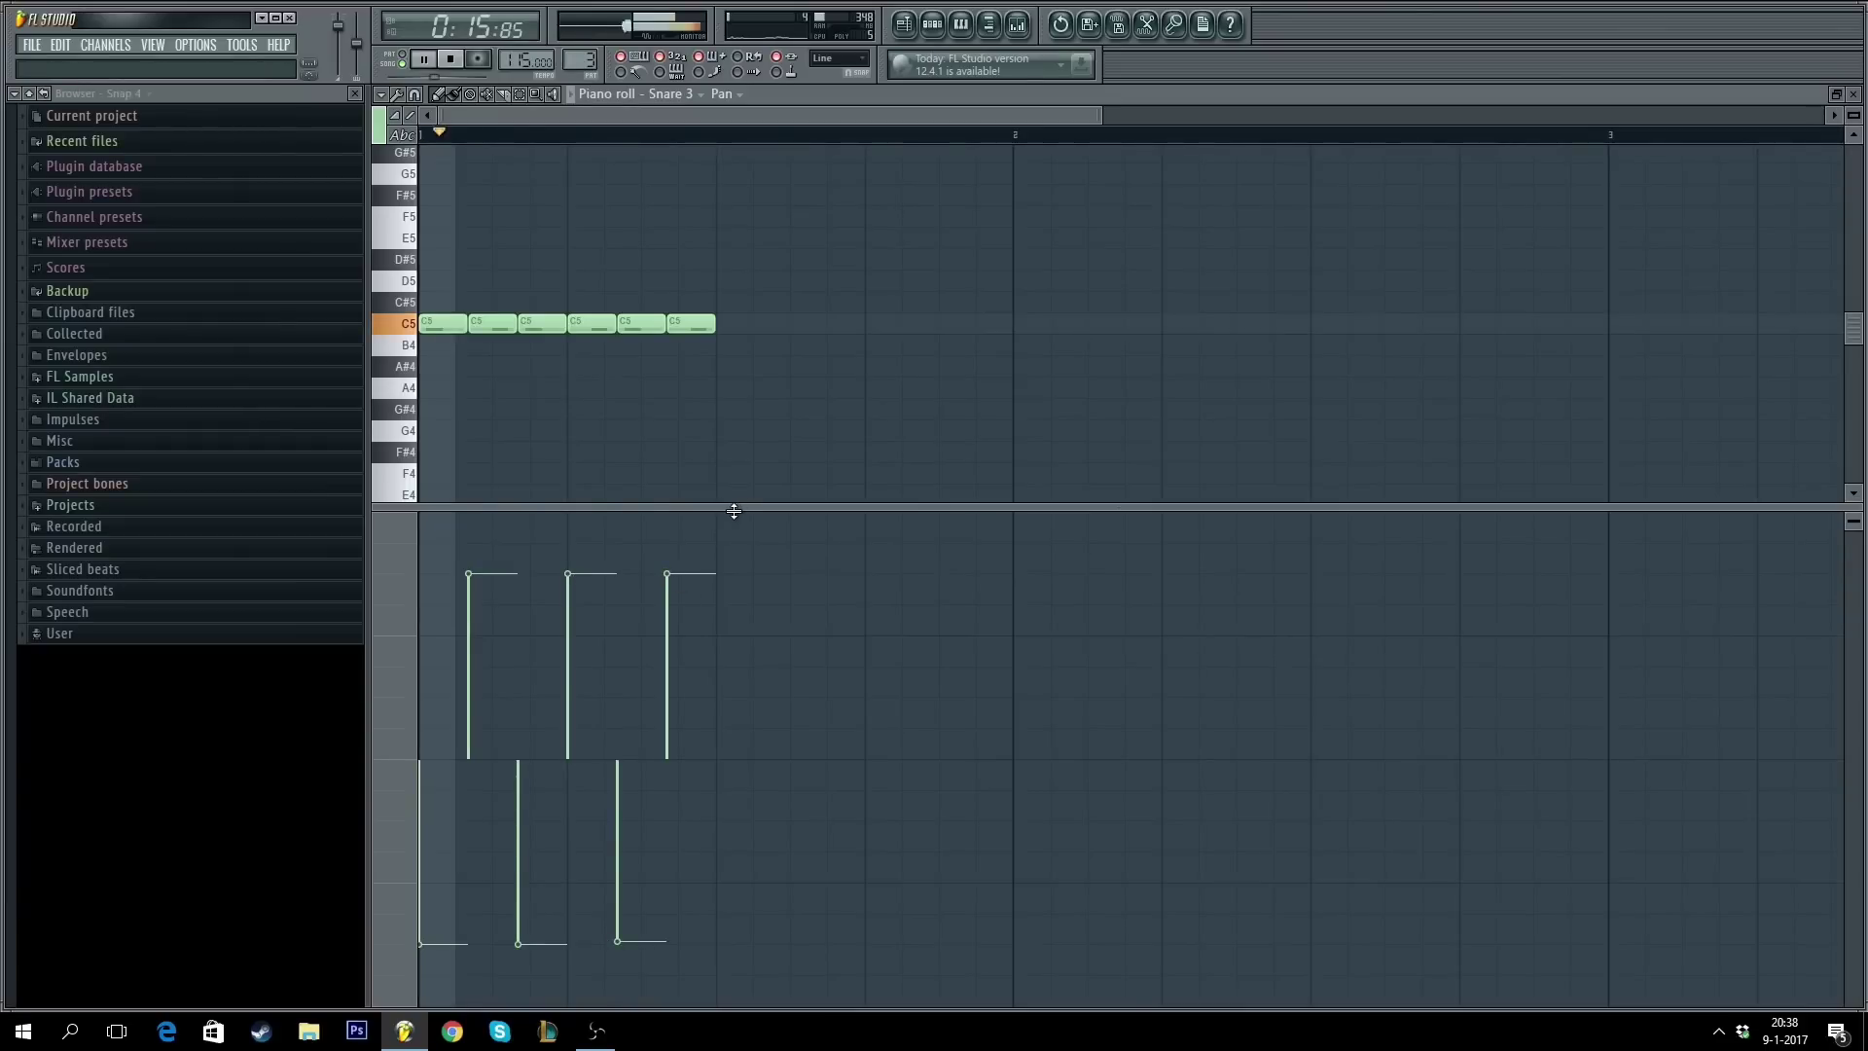
left_click(906, 25)
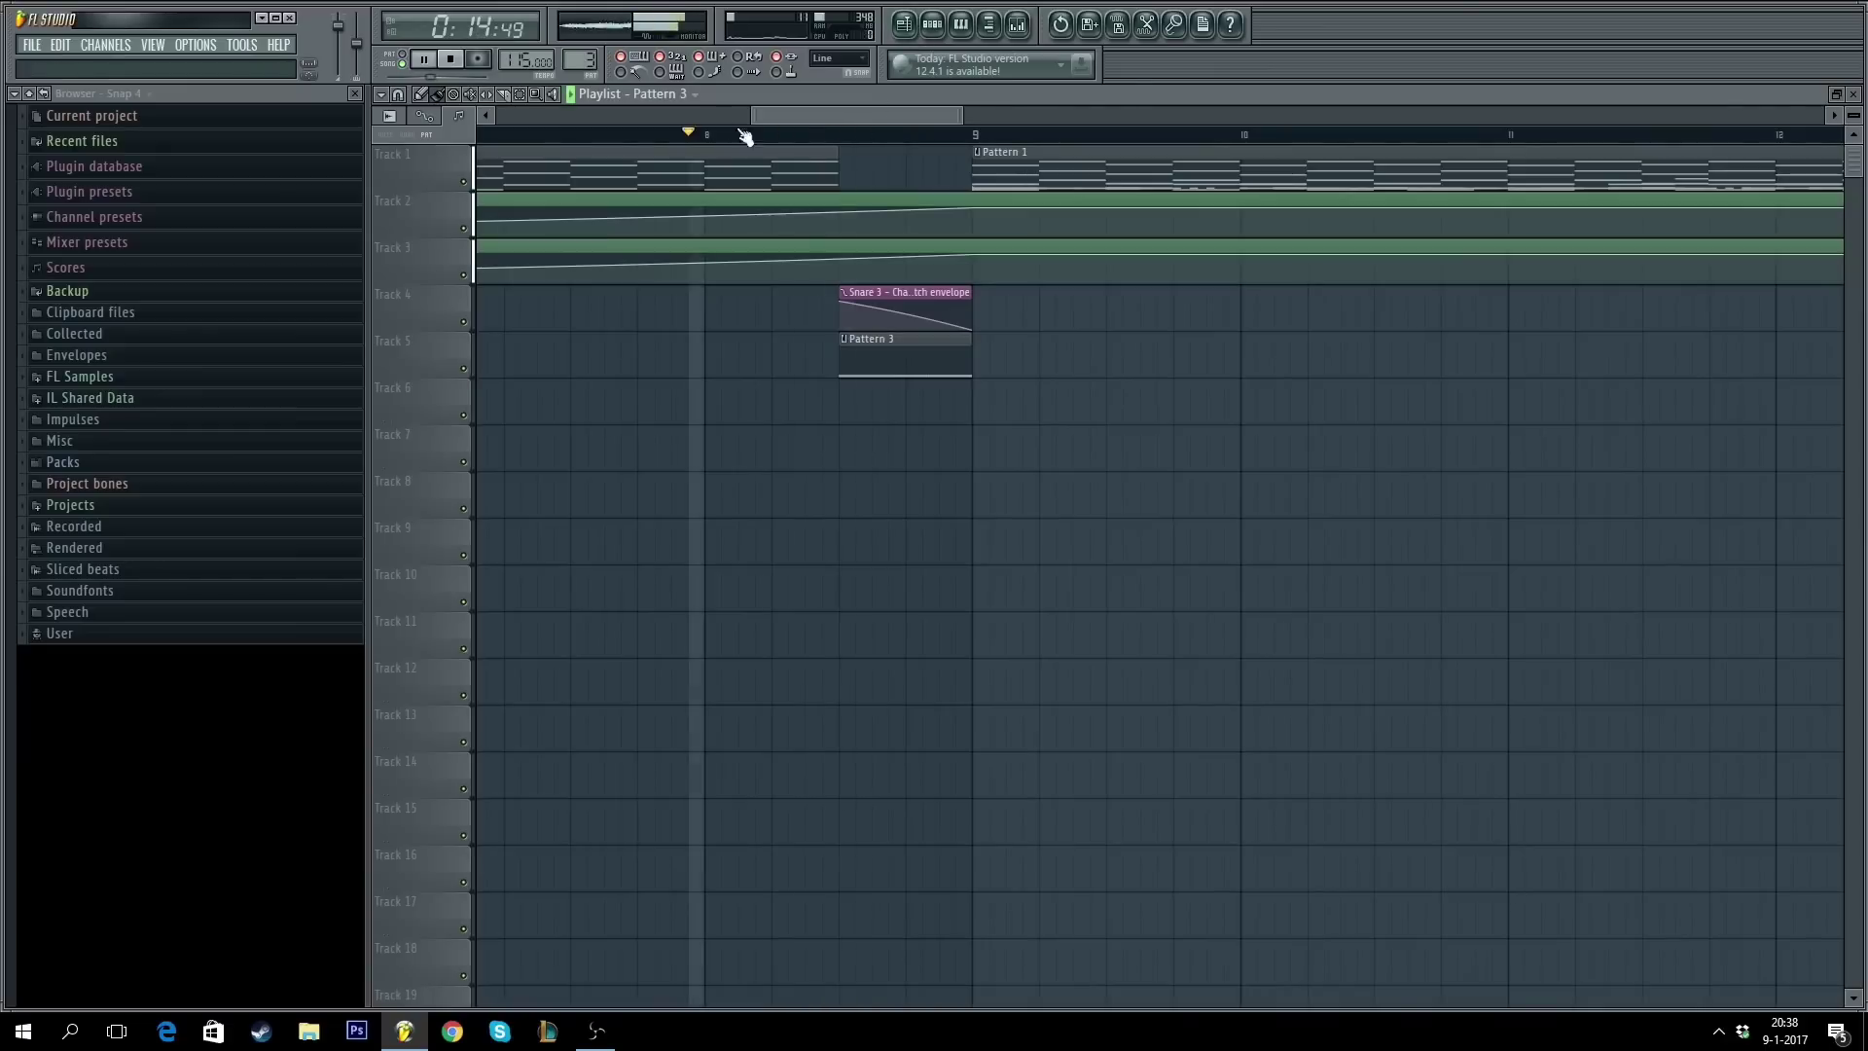
scroll(903, 142, "down", 4)
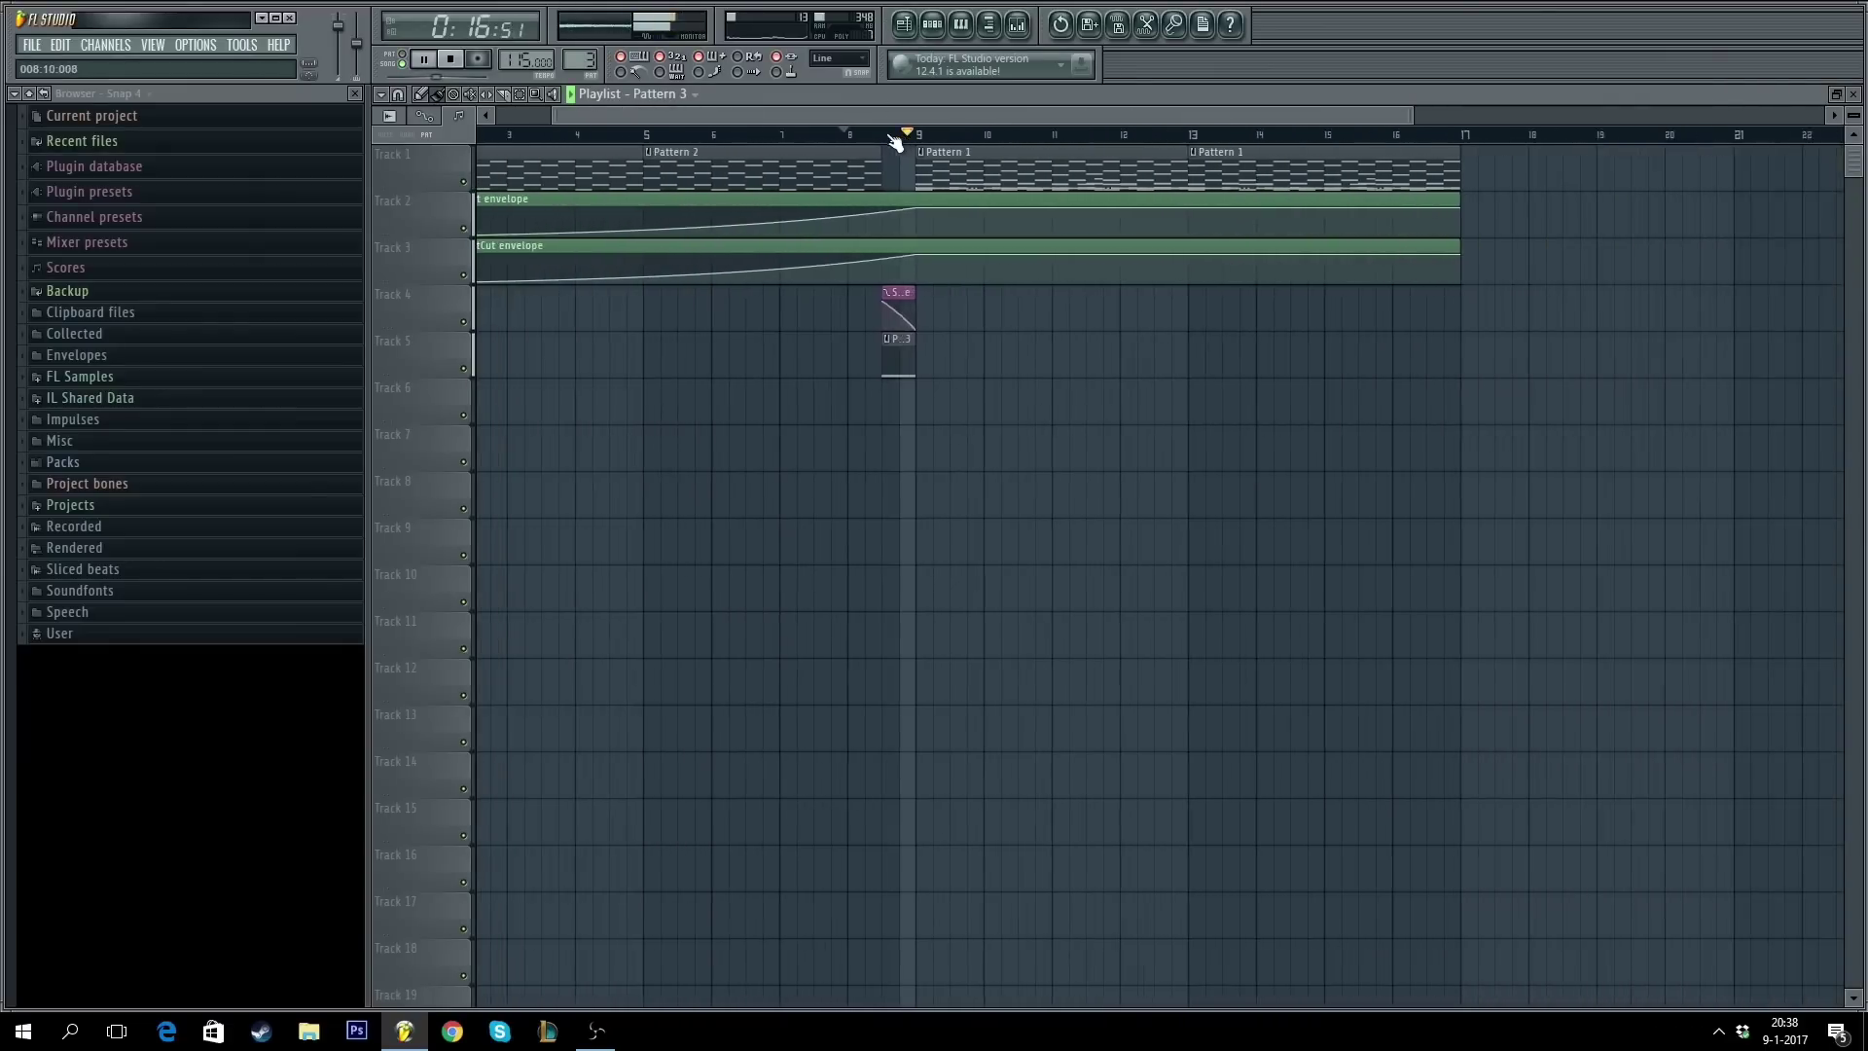
key("space")
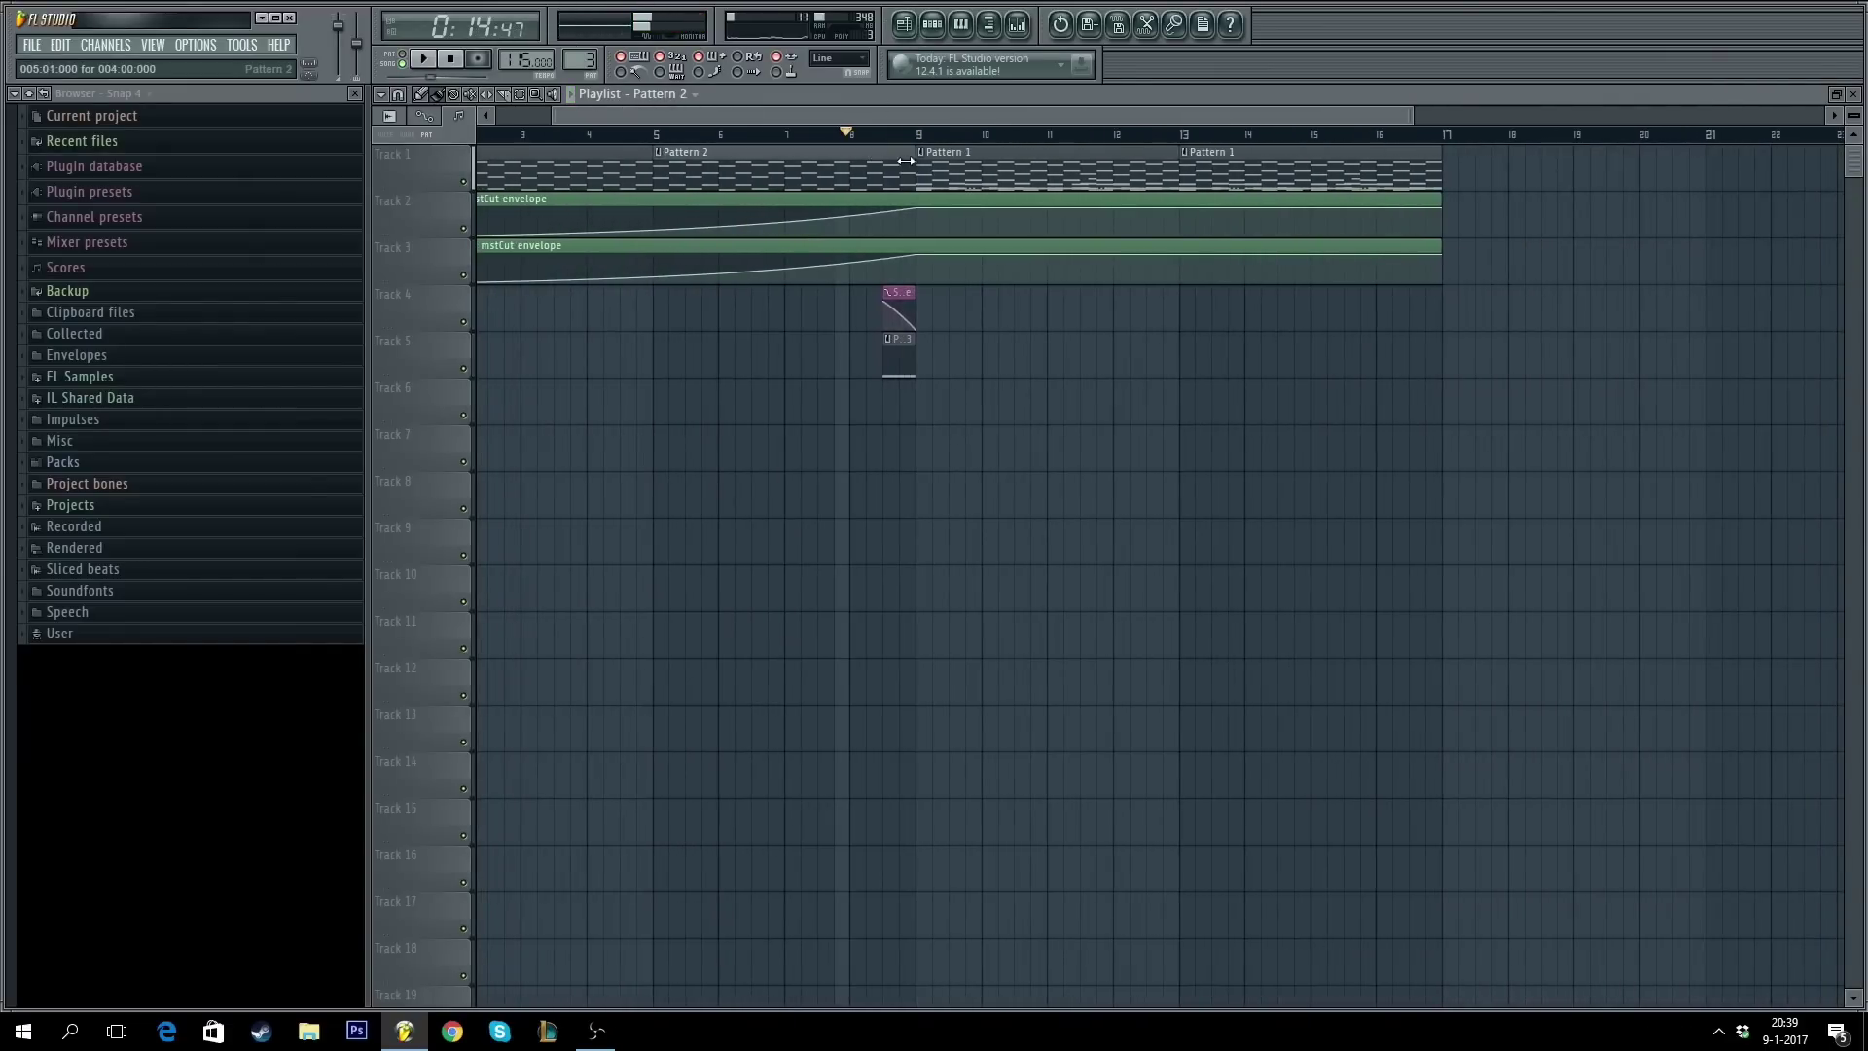
- Extend the second Pattern 2 clip to bar 9 and dip the reFX Nexus cutoff envelope from the middle of bar 8 to bar 9
scroll(903, 141, "up", 1)
scroll(903, 141, "up", 2)
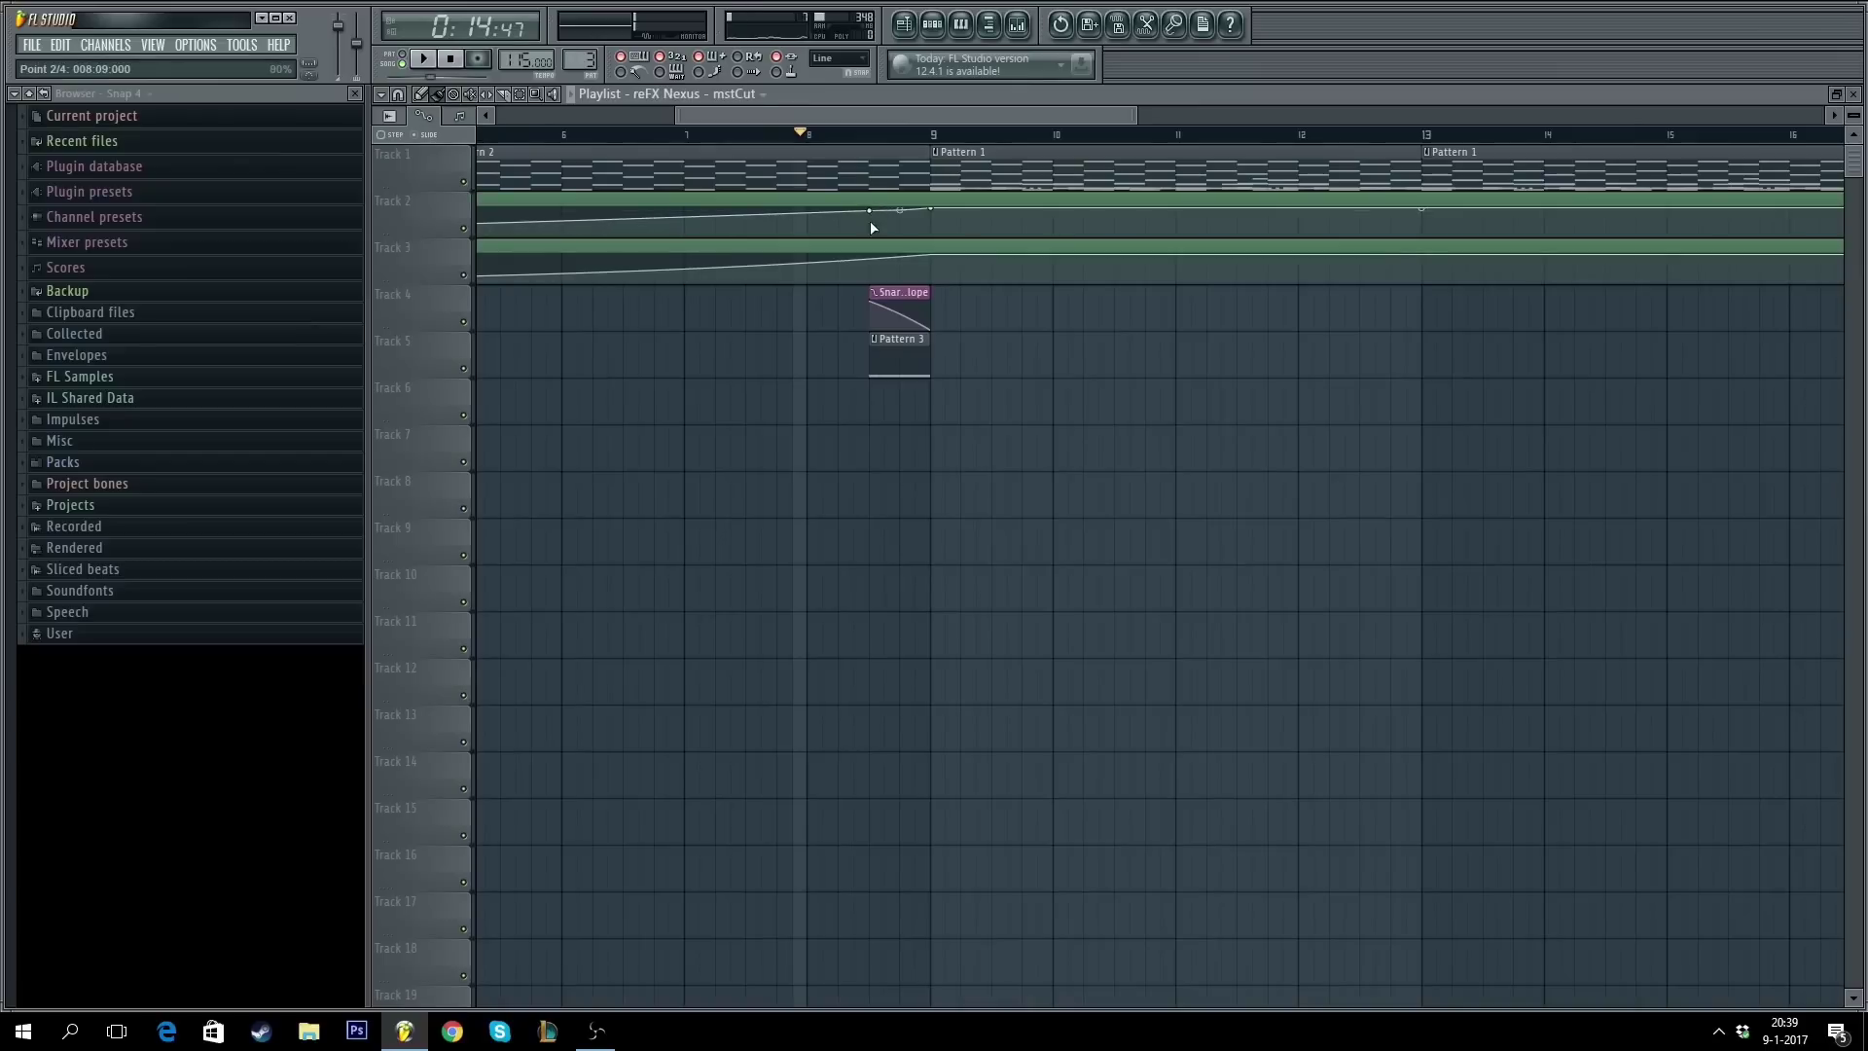
scroll(885, 154, "down", 1)
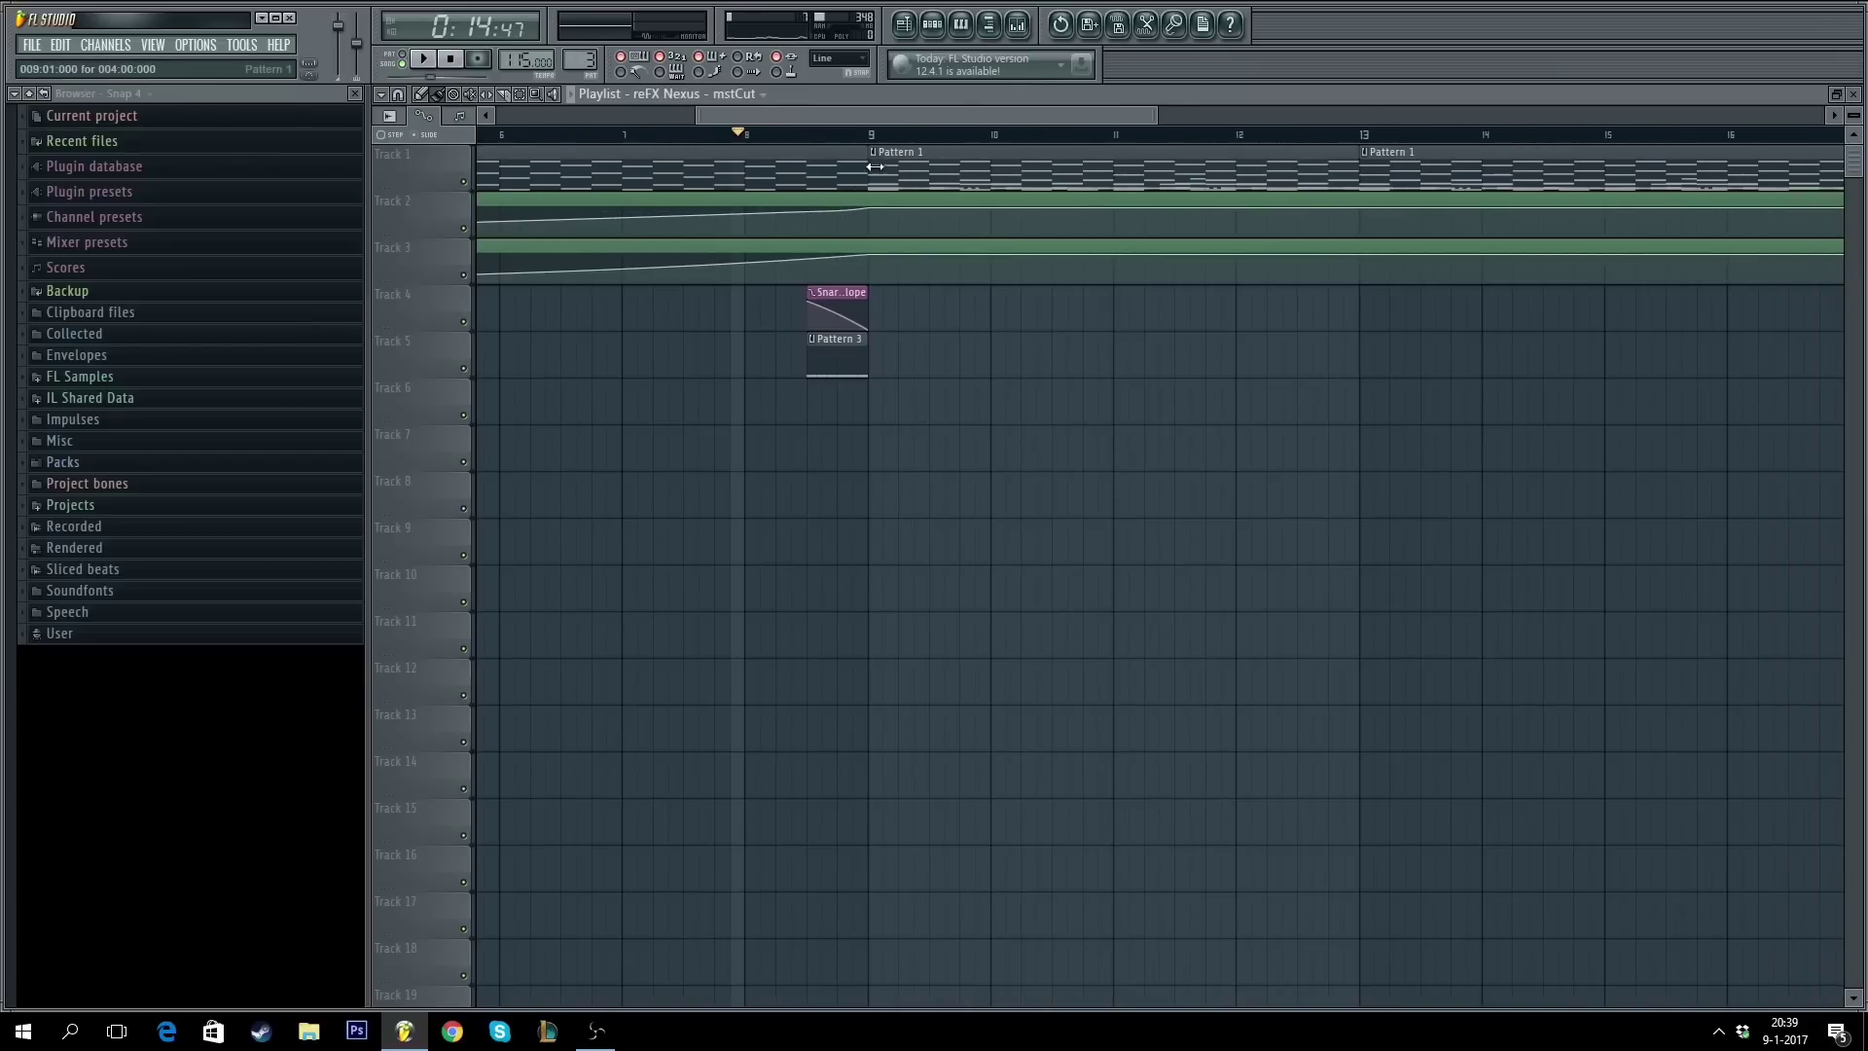
right_click(837, 184)
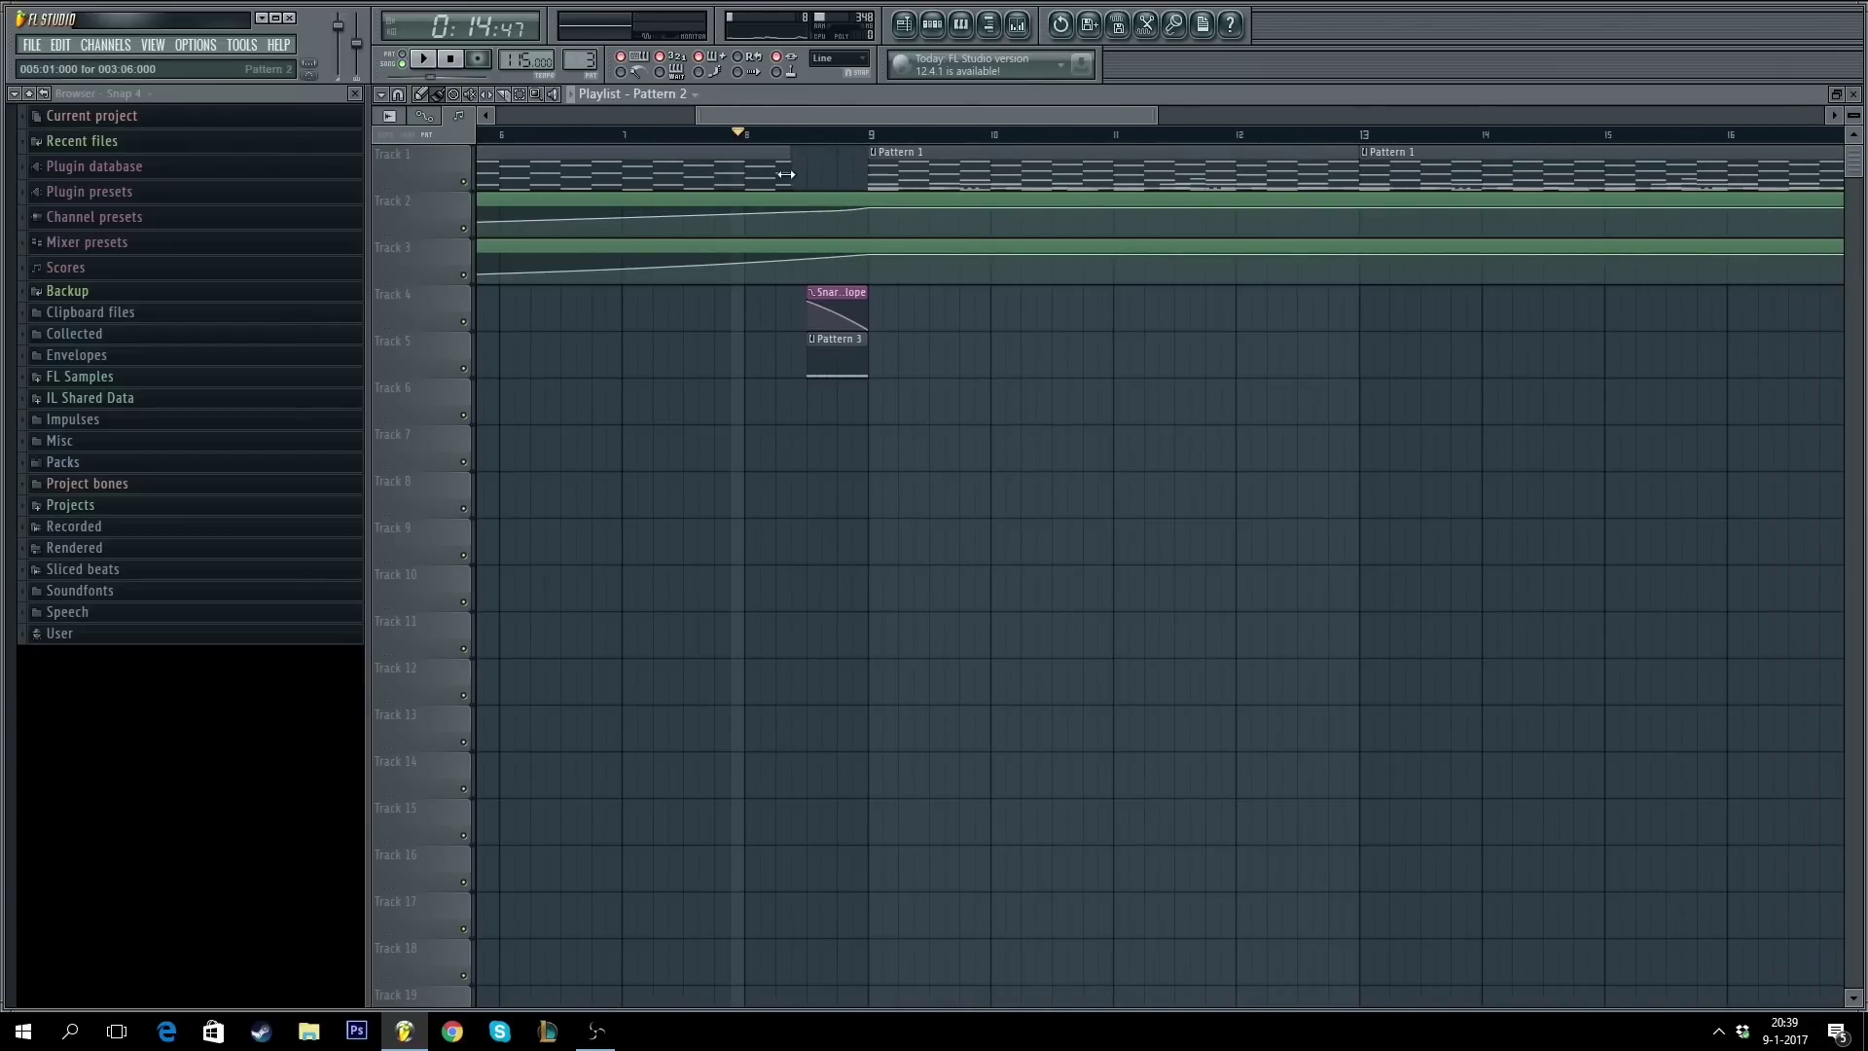
left_click_drag(786, 174, 876, 243)
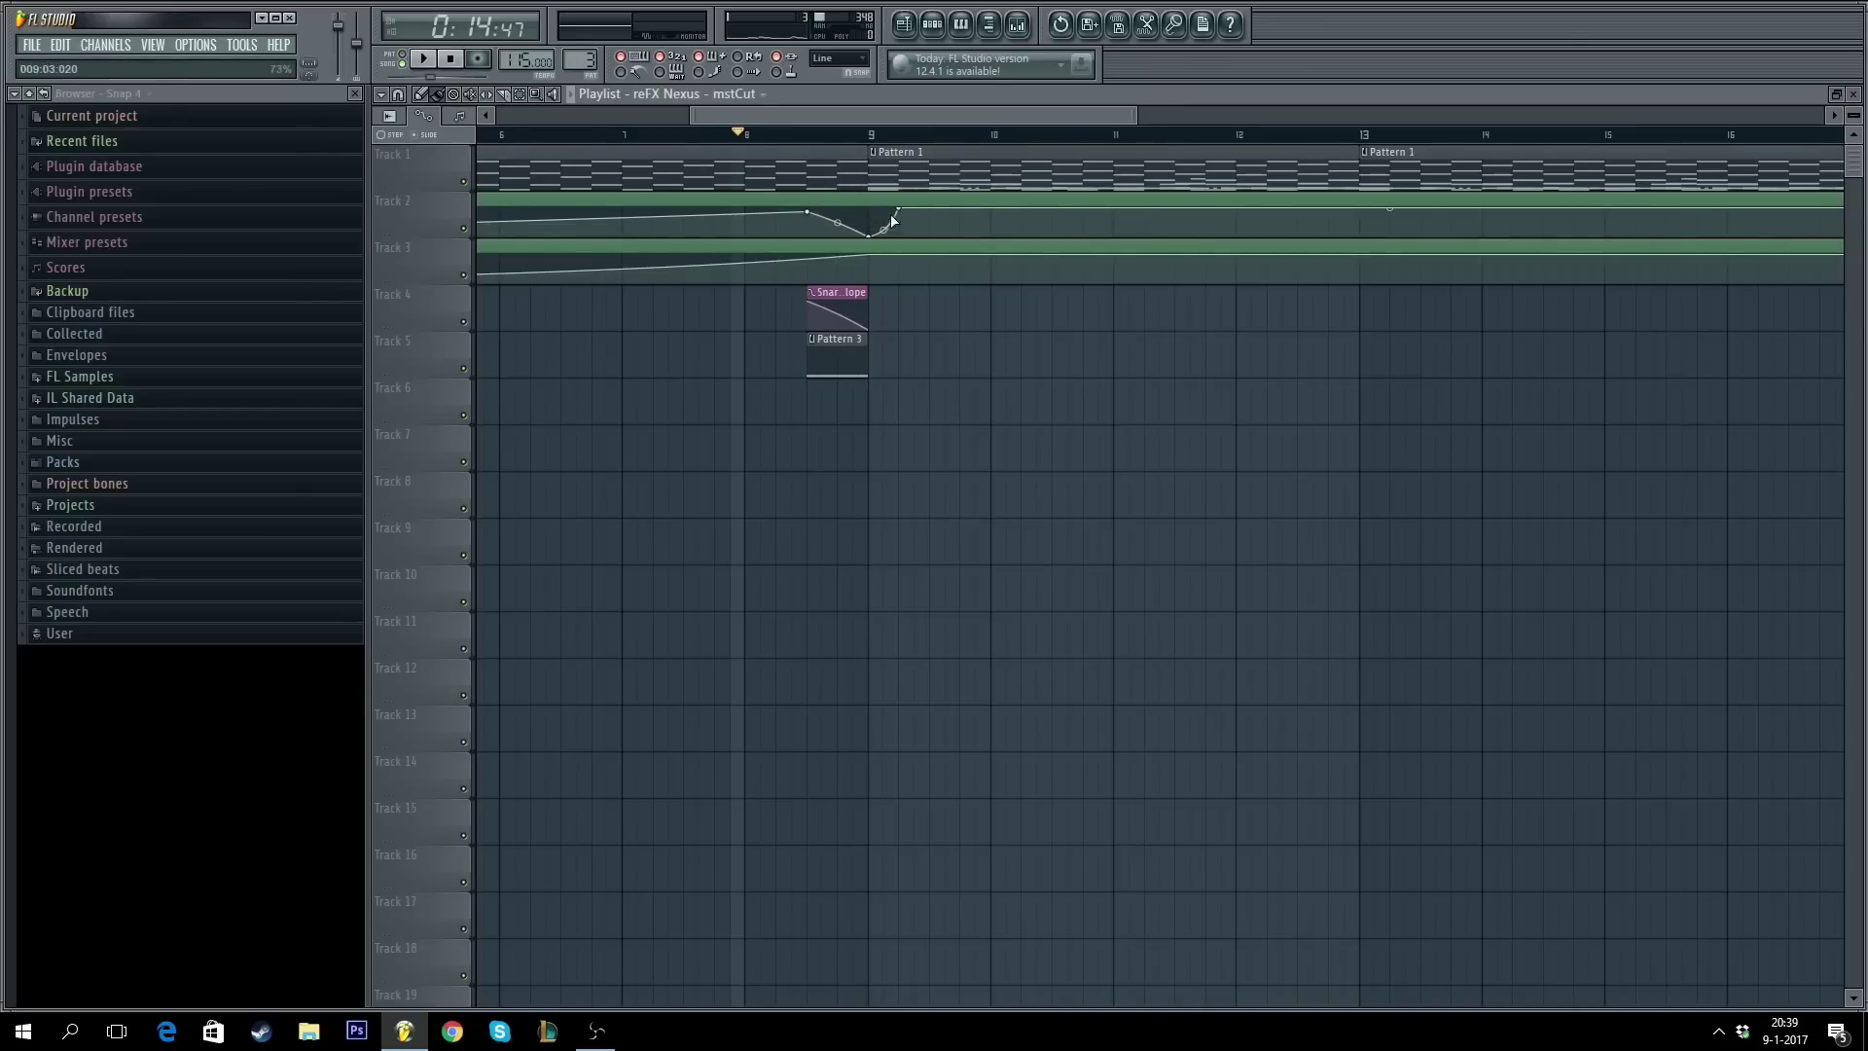
- Add a matching dip to the reFX Nexus #2 cutoff envelope between the middle of bar 8 and bar 9, and play the transition
right_click(804, 259)
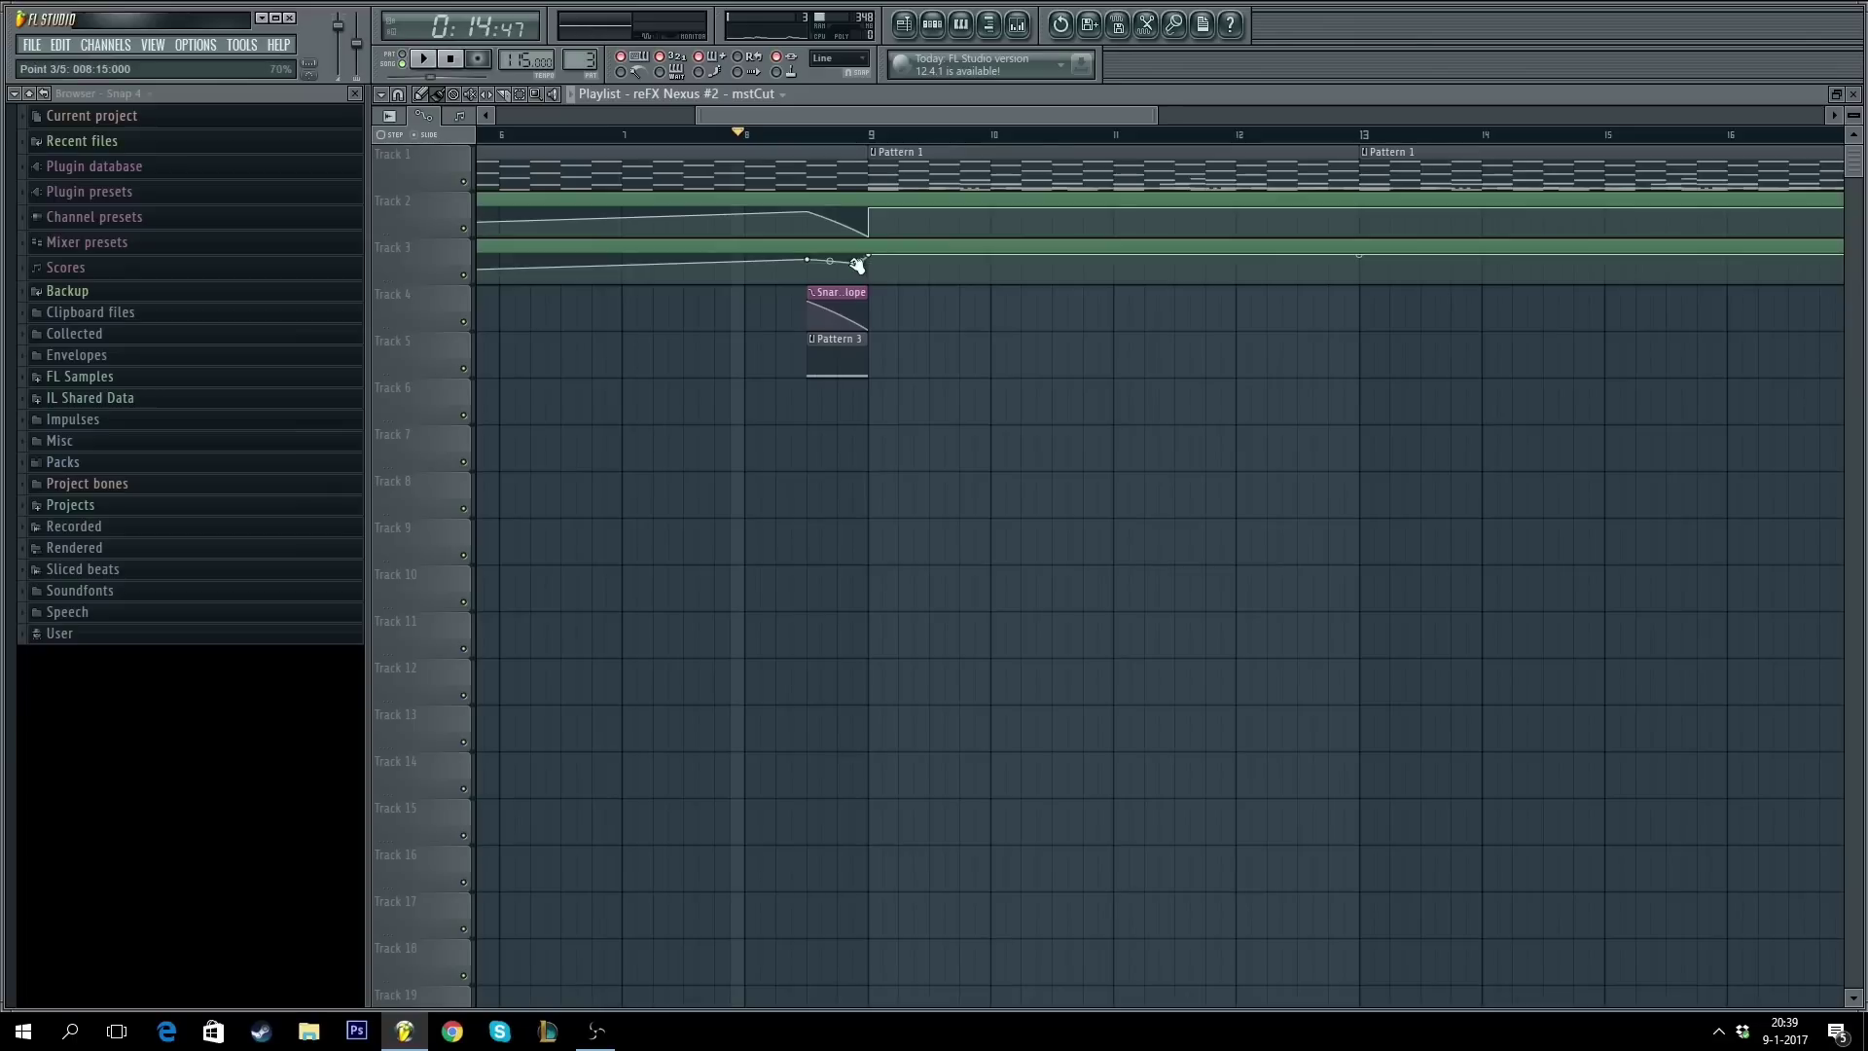
left_click_drag(856, 265, 869, 281)
key("space")
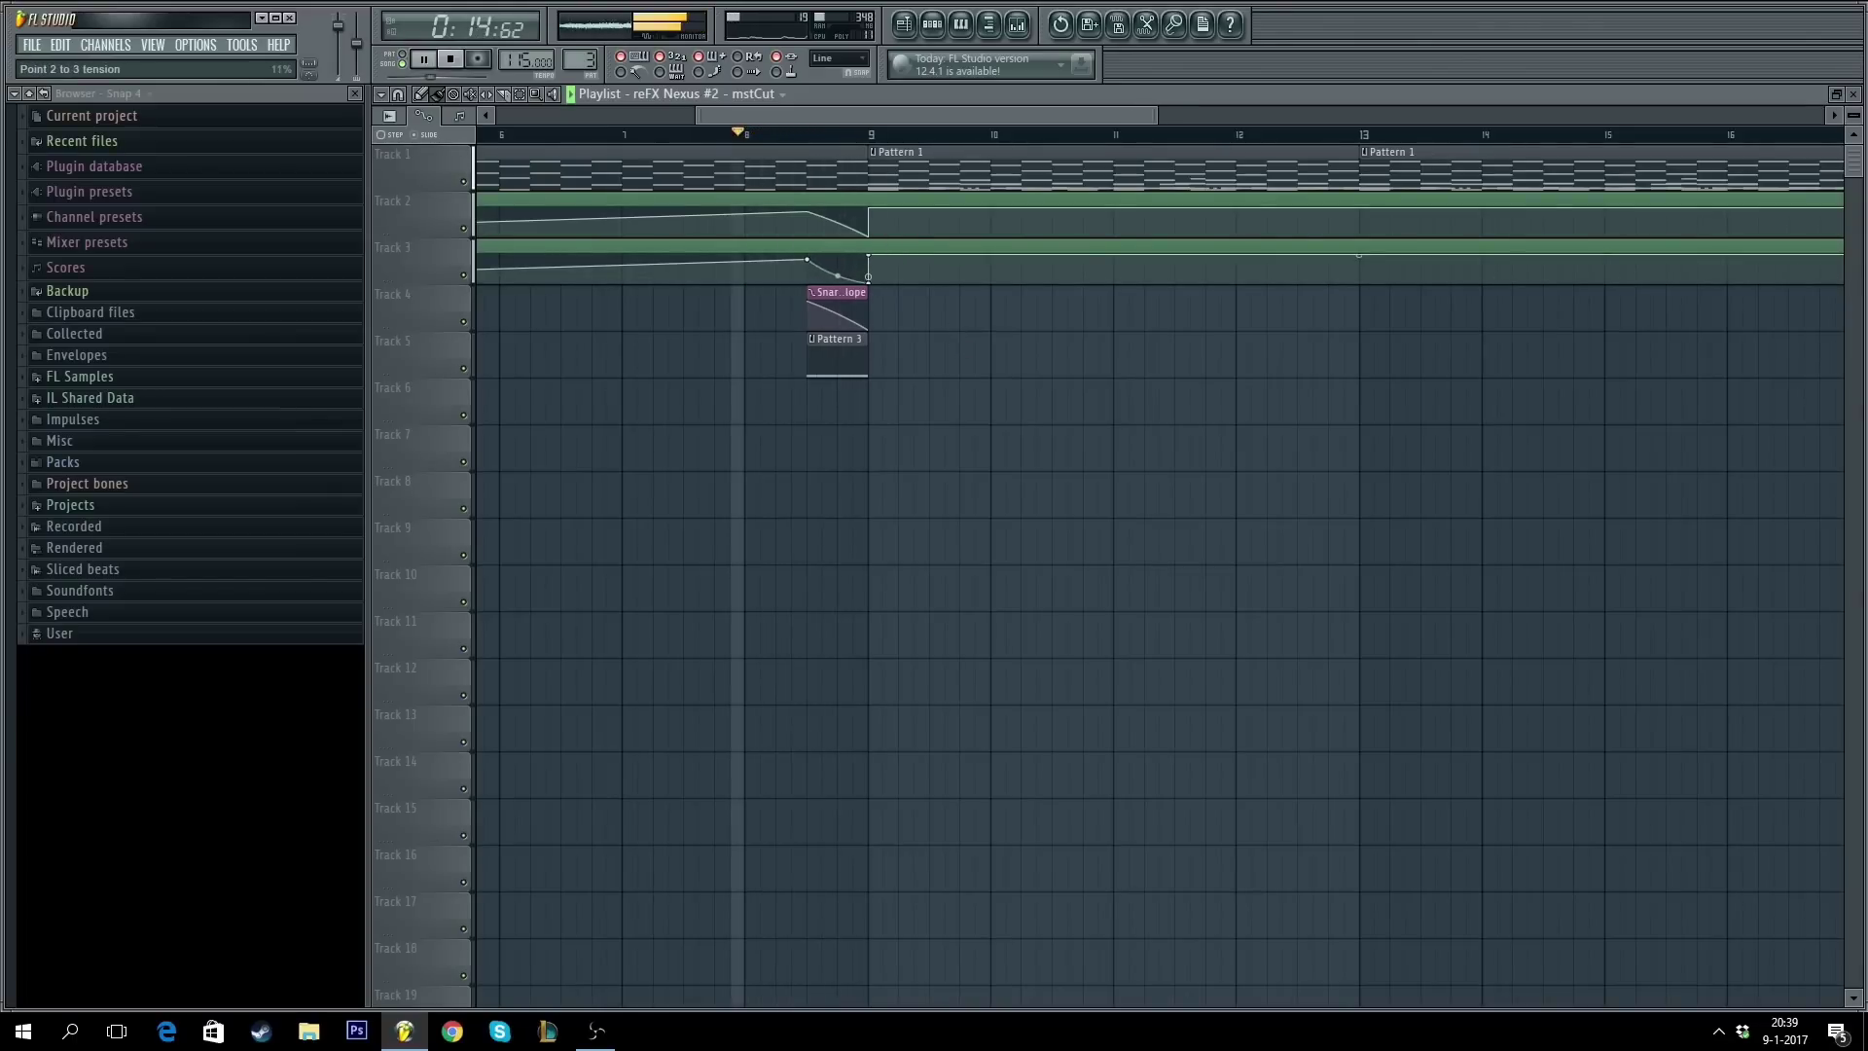
- Curve the dips of both reFX Nexus cutoff envelopes between the middle of bar 8 and bar 9, and play the transition
key("space")
left_click_drag(868, 281, 838, 232)
left_click(869, 237)
key("space")
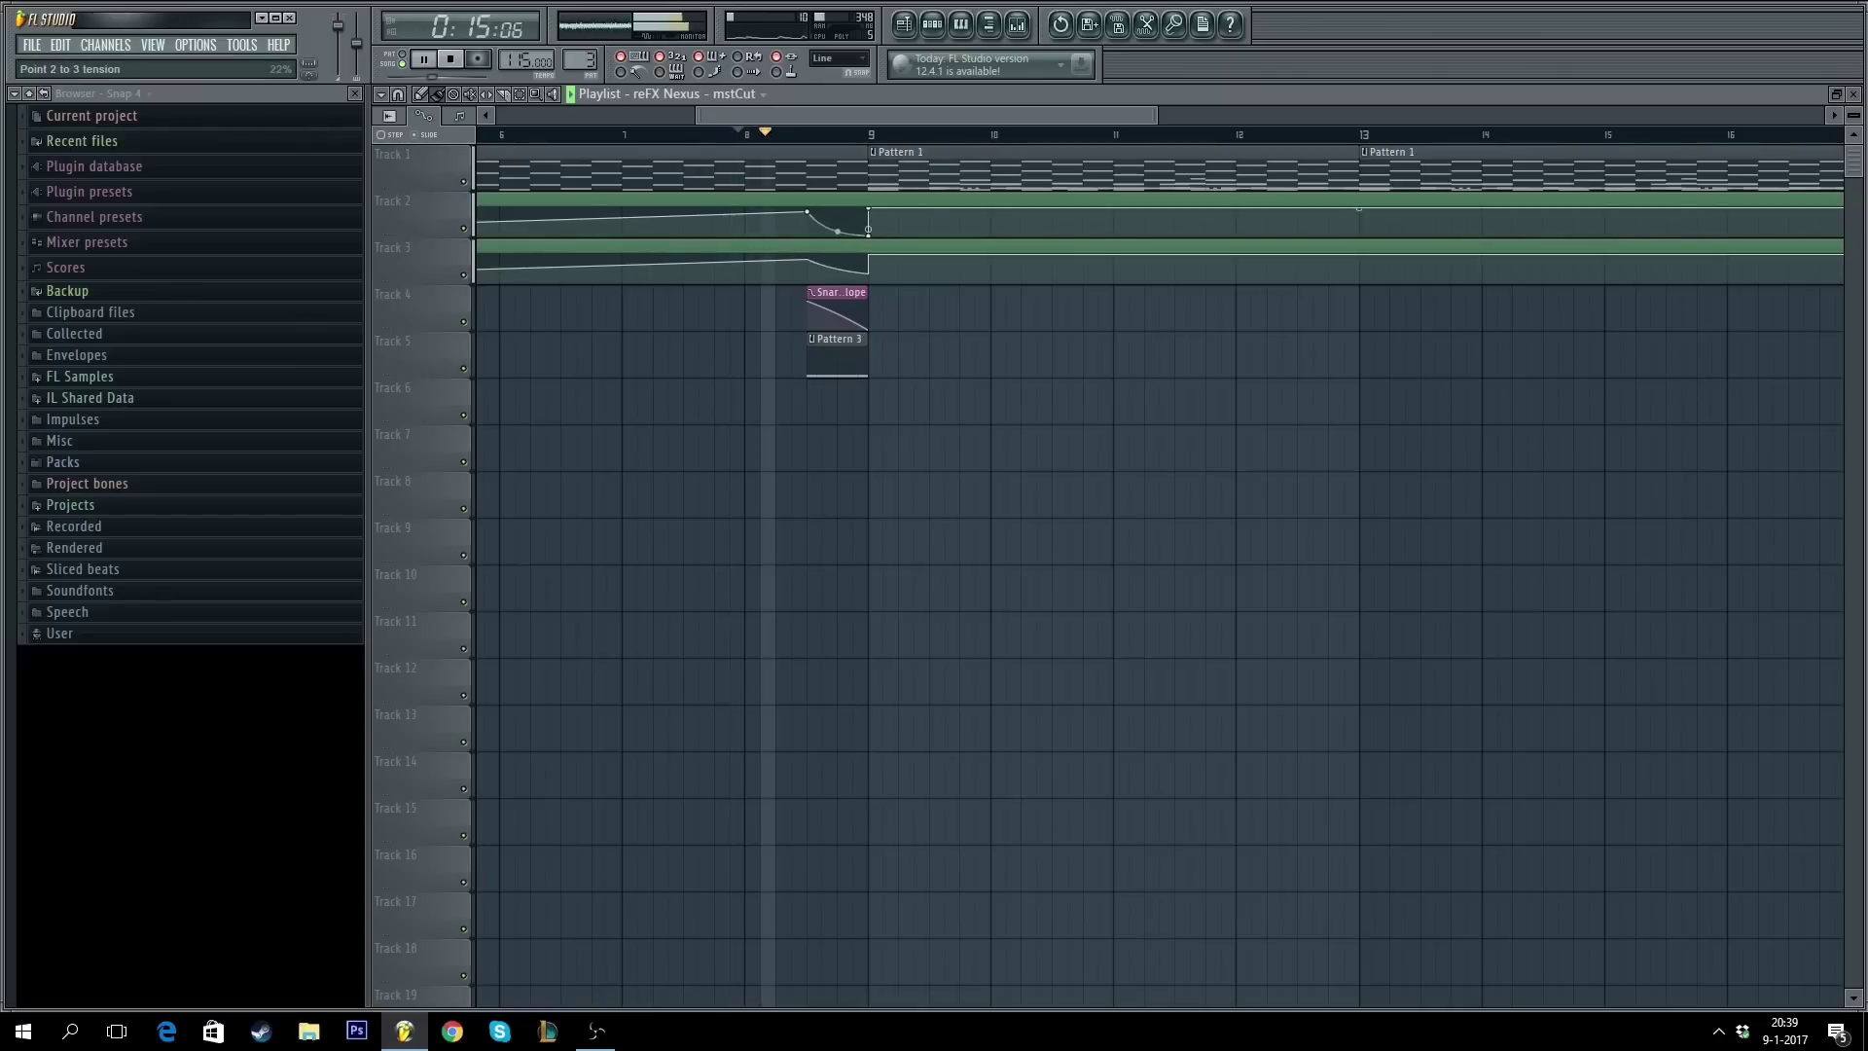
key("space")
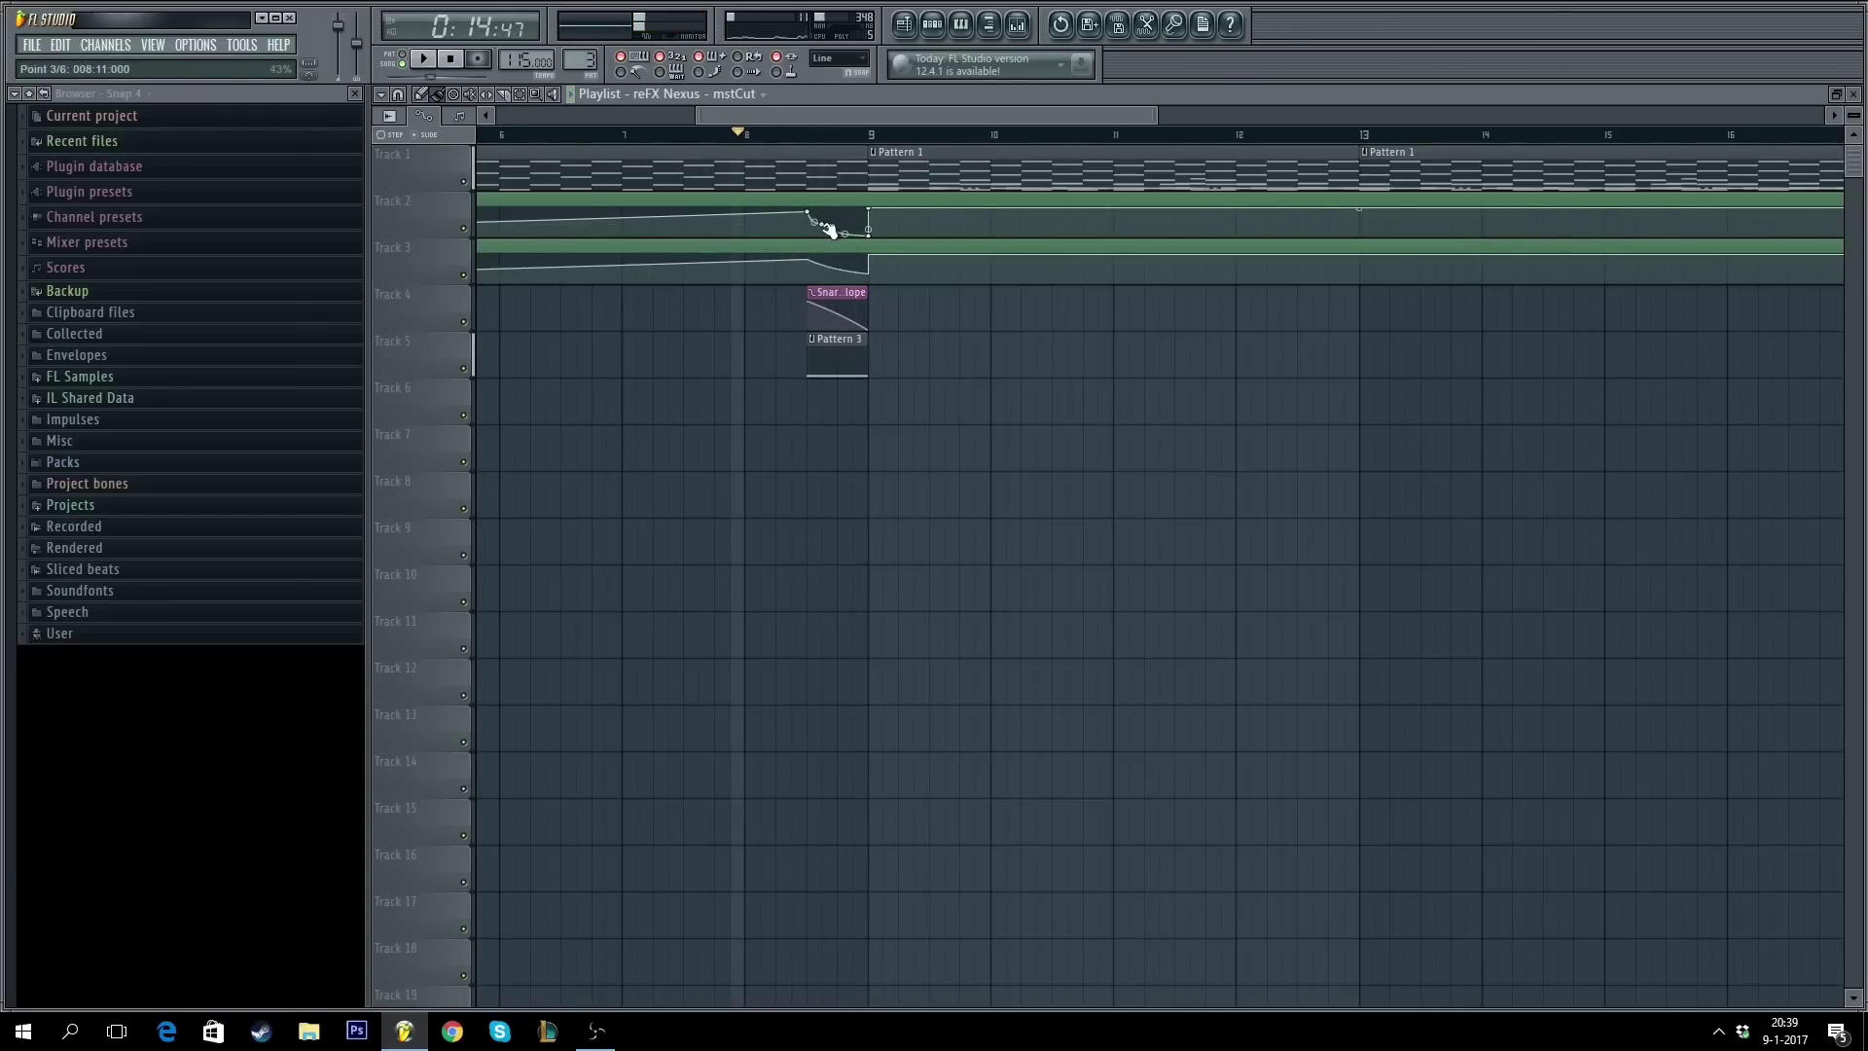
- Add a sudden drop at the middle of bar 8 to both reFX Nexus cutoff envelopes and listen to the transition into bar 9
left_click_drag(828, 229, 870, 232)
key("space")
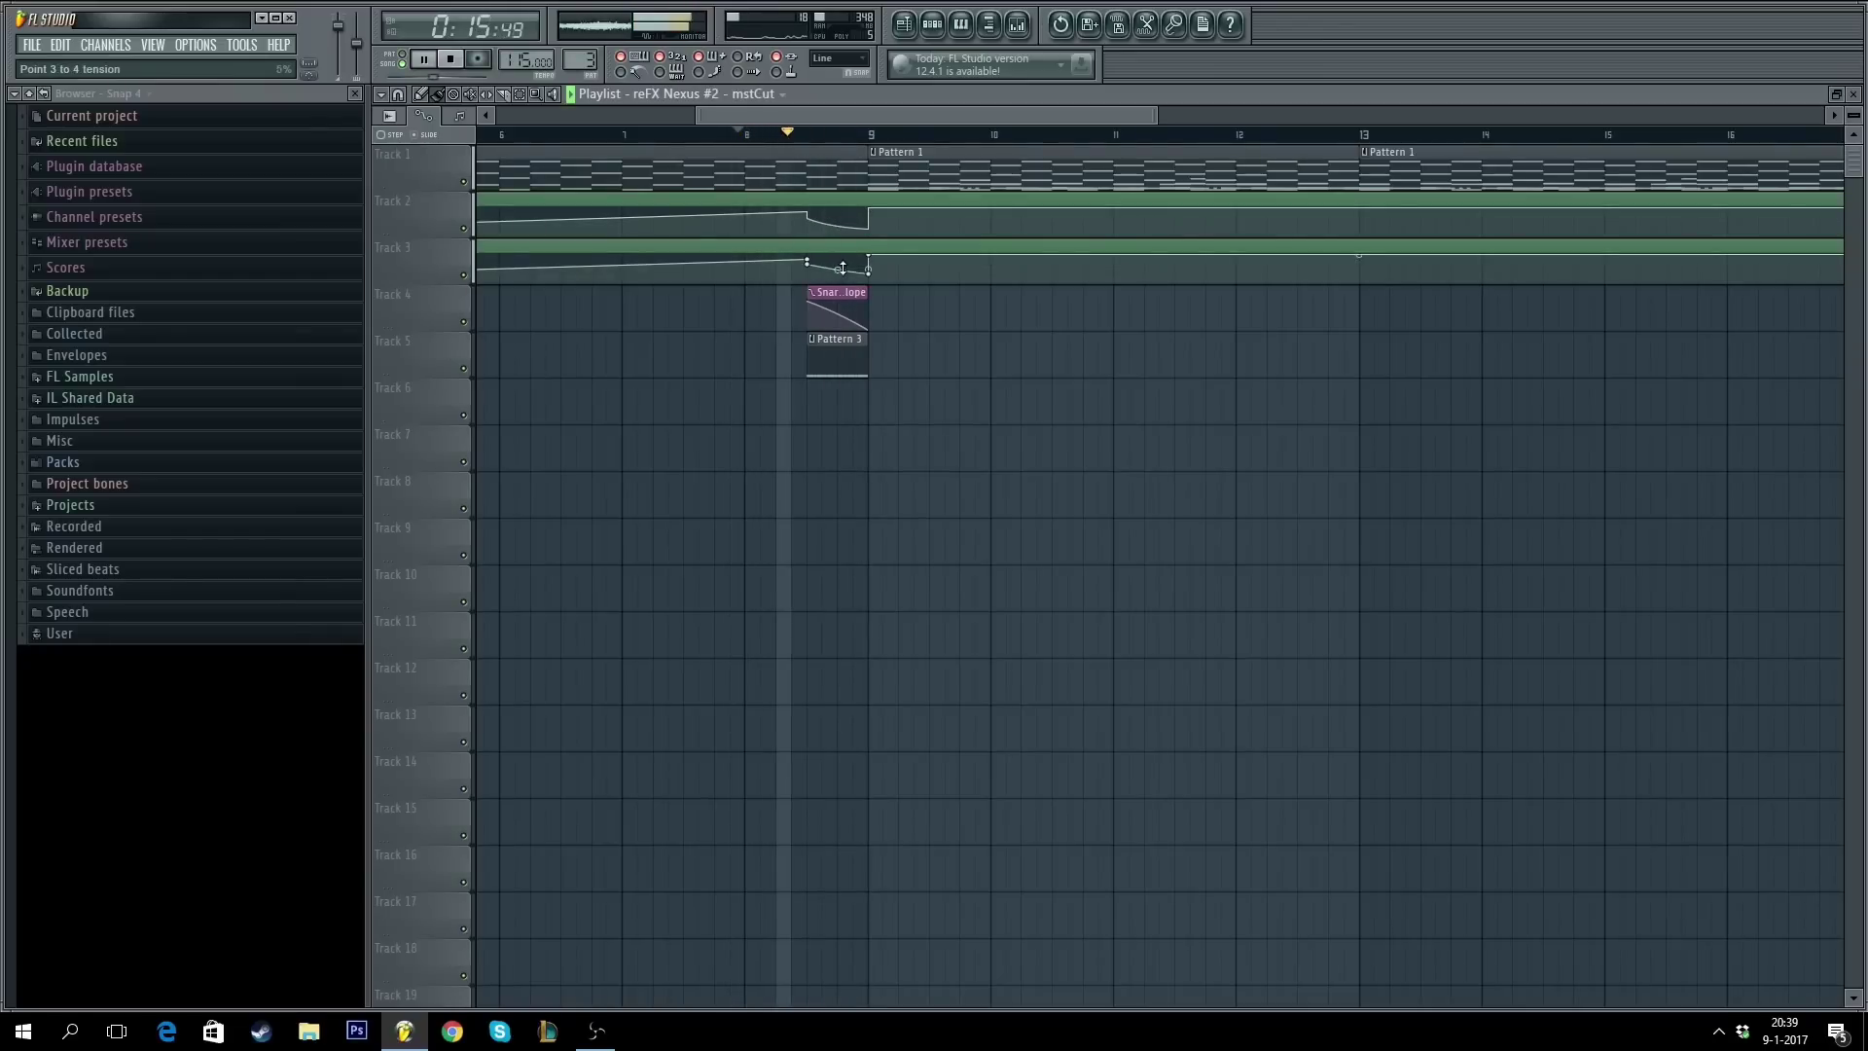
scroll(872, 237, "down", 5)
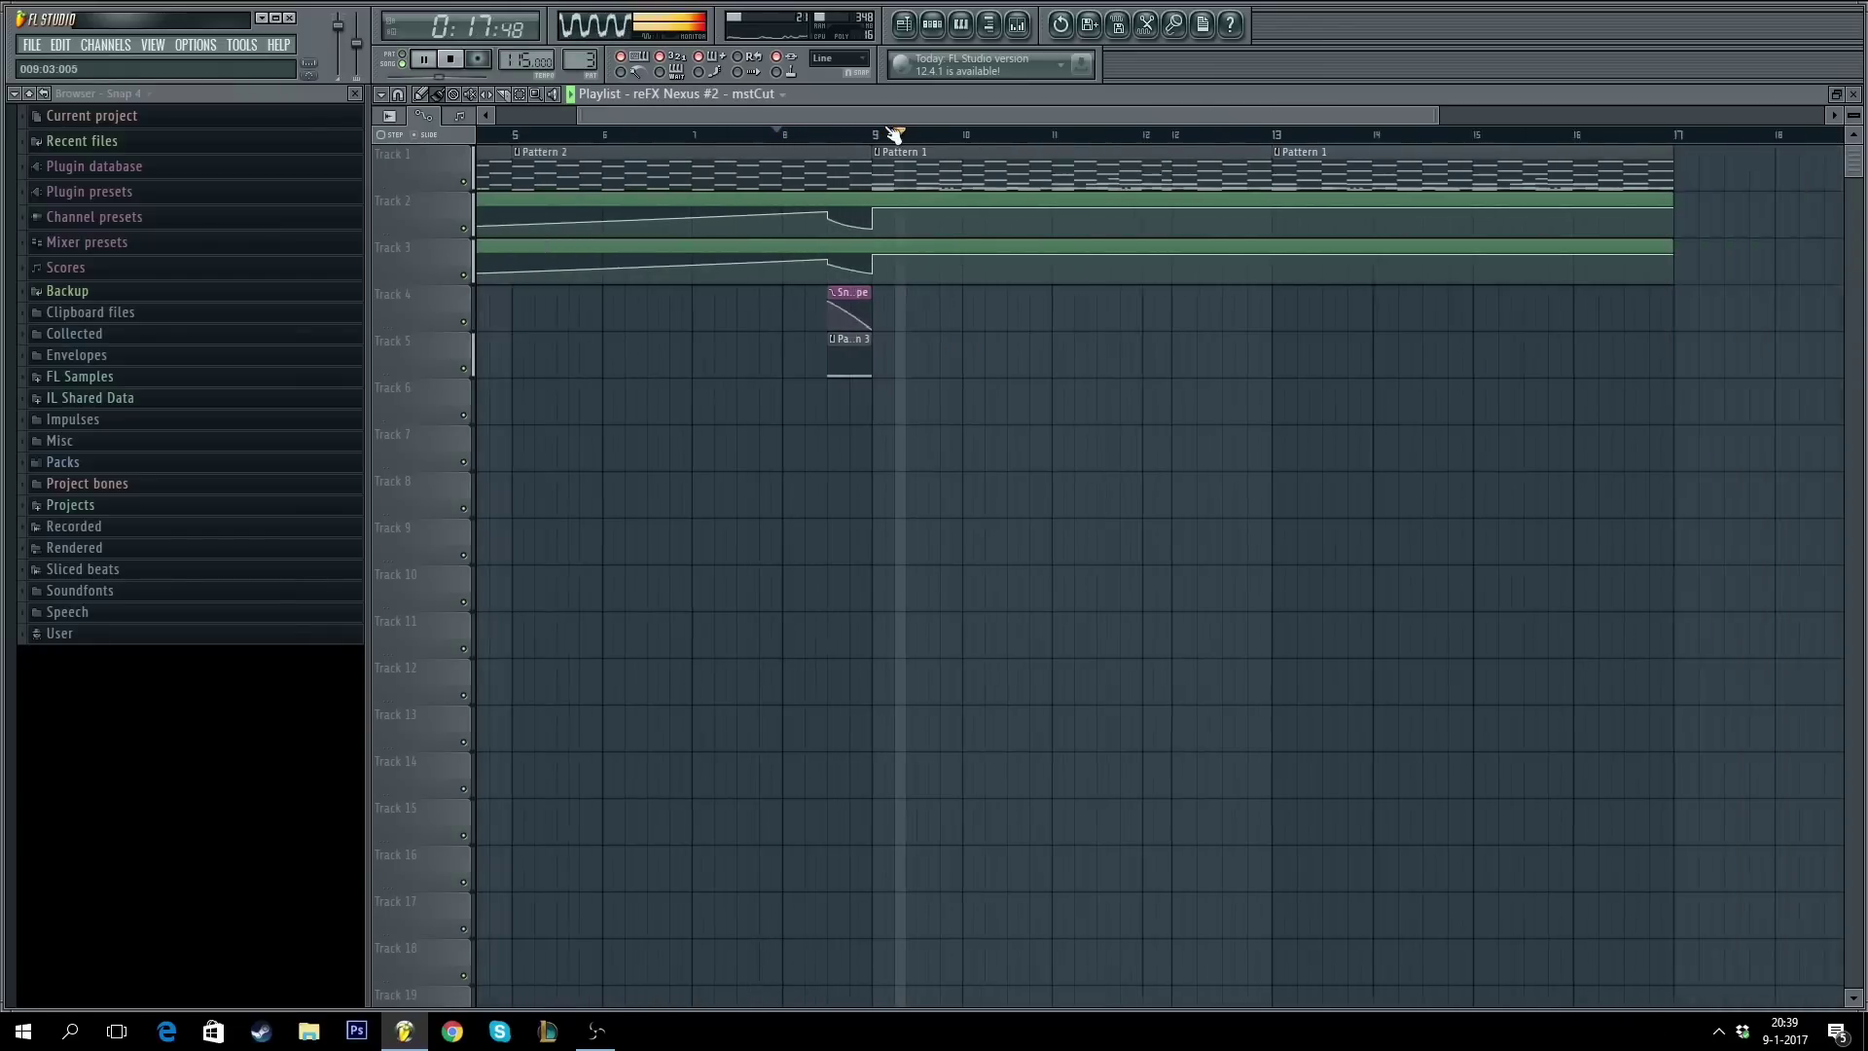
key("space")
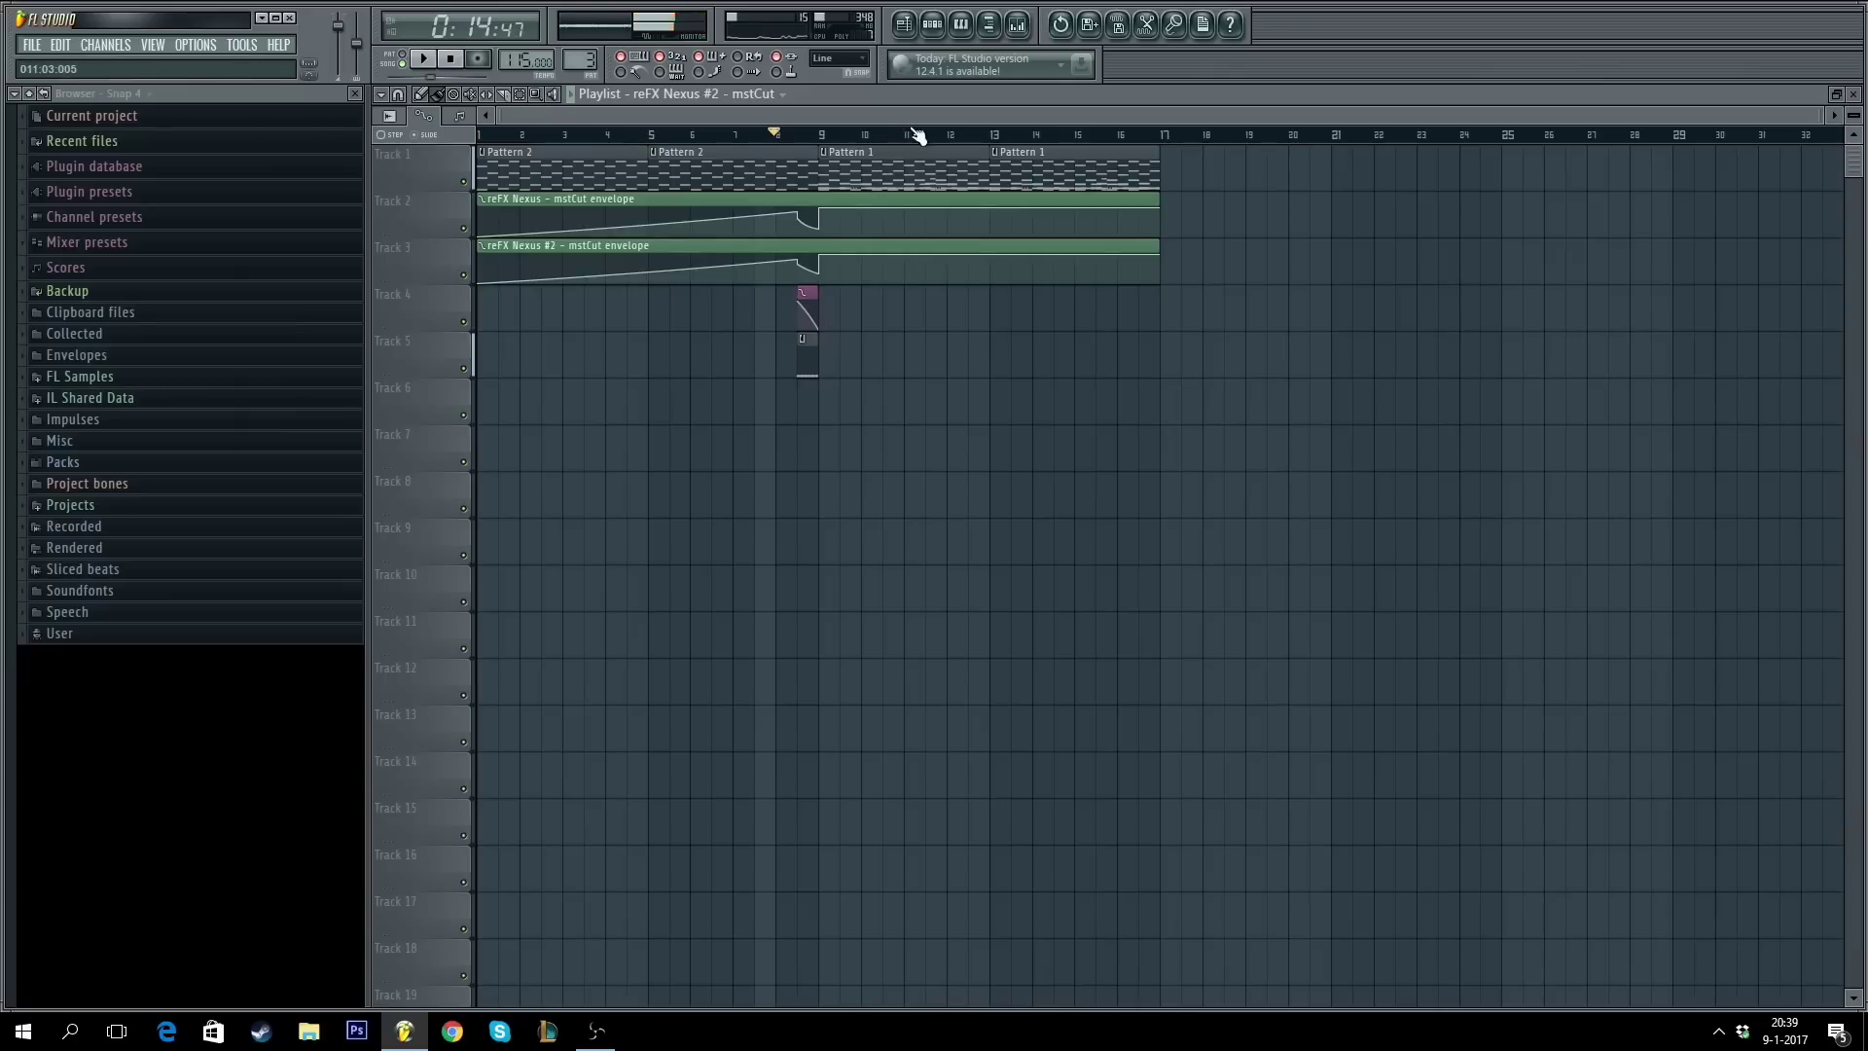
- Duplicate the two Pattern 1 clips on Track 1 to start at bars 17 and 21, playing the song from the beginning
left_click_drag(918, 137, 988, 175)
key("space")
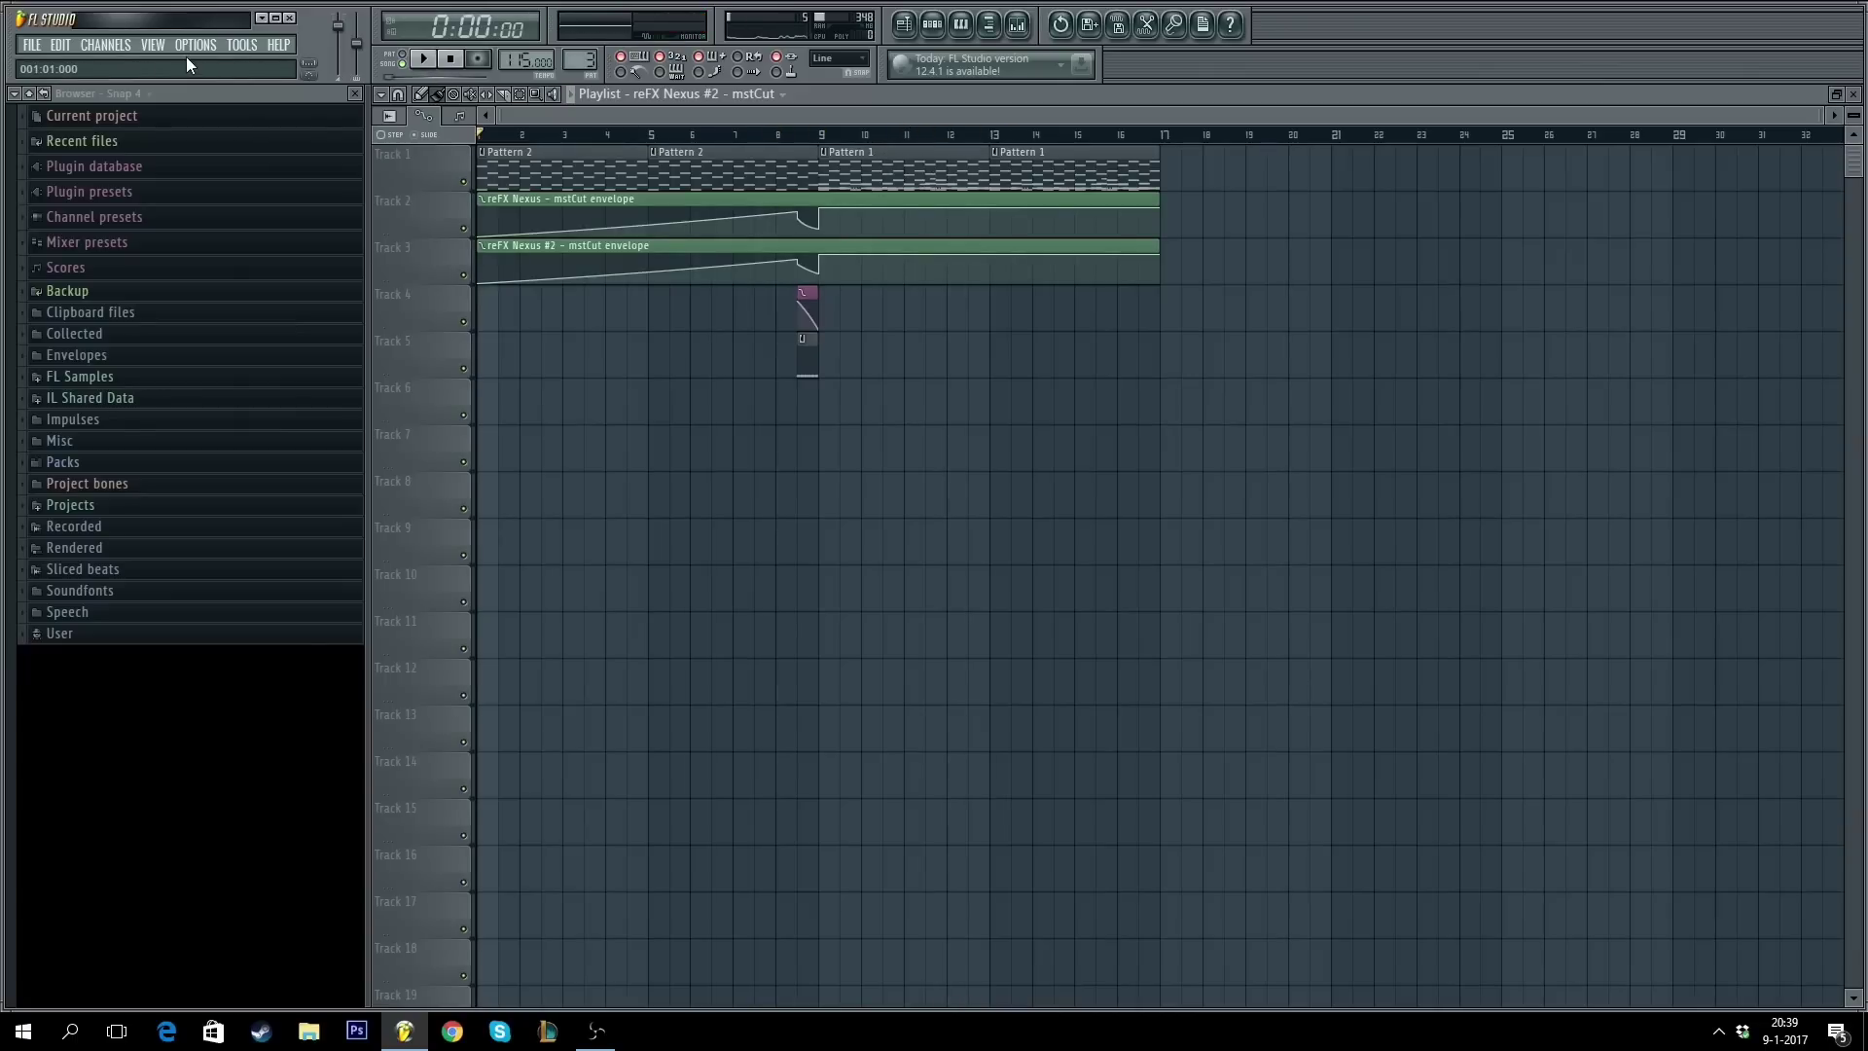
left_click_drag(1026, 175, 1194, 174)
right_click(1192, 172)
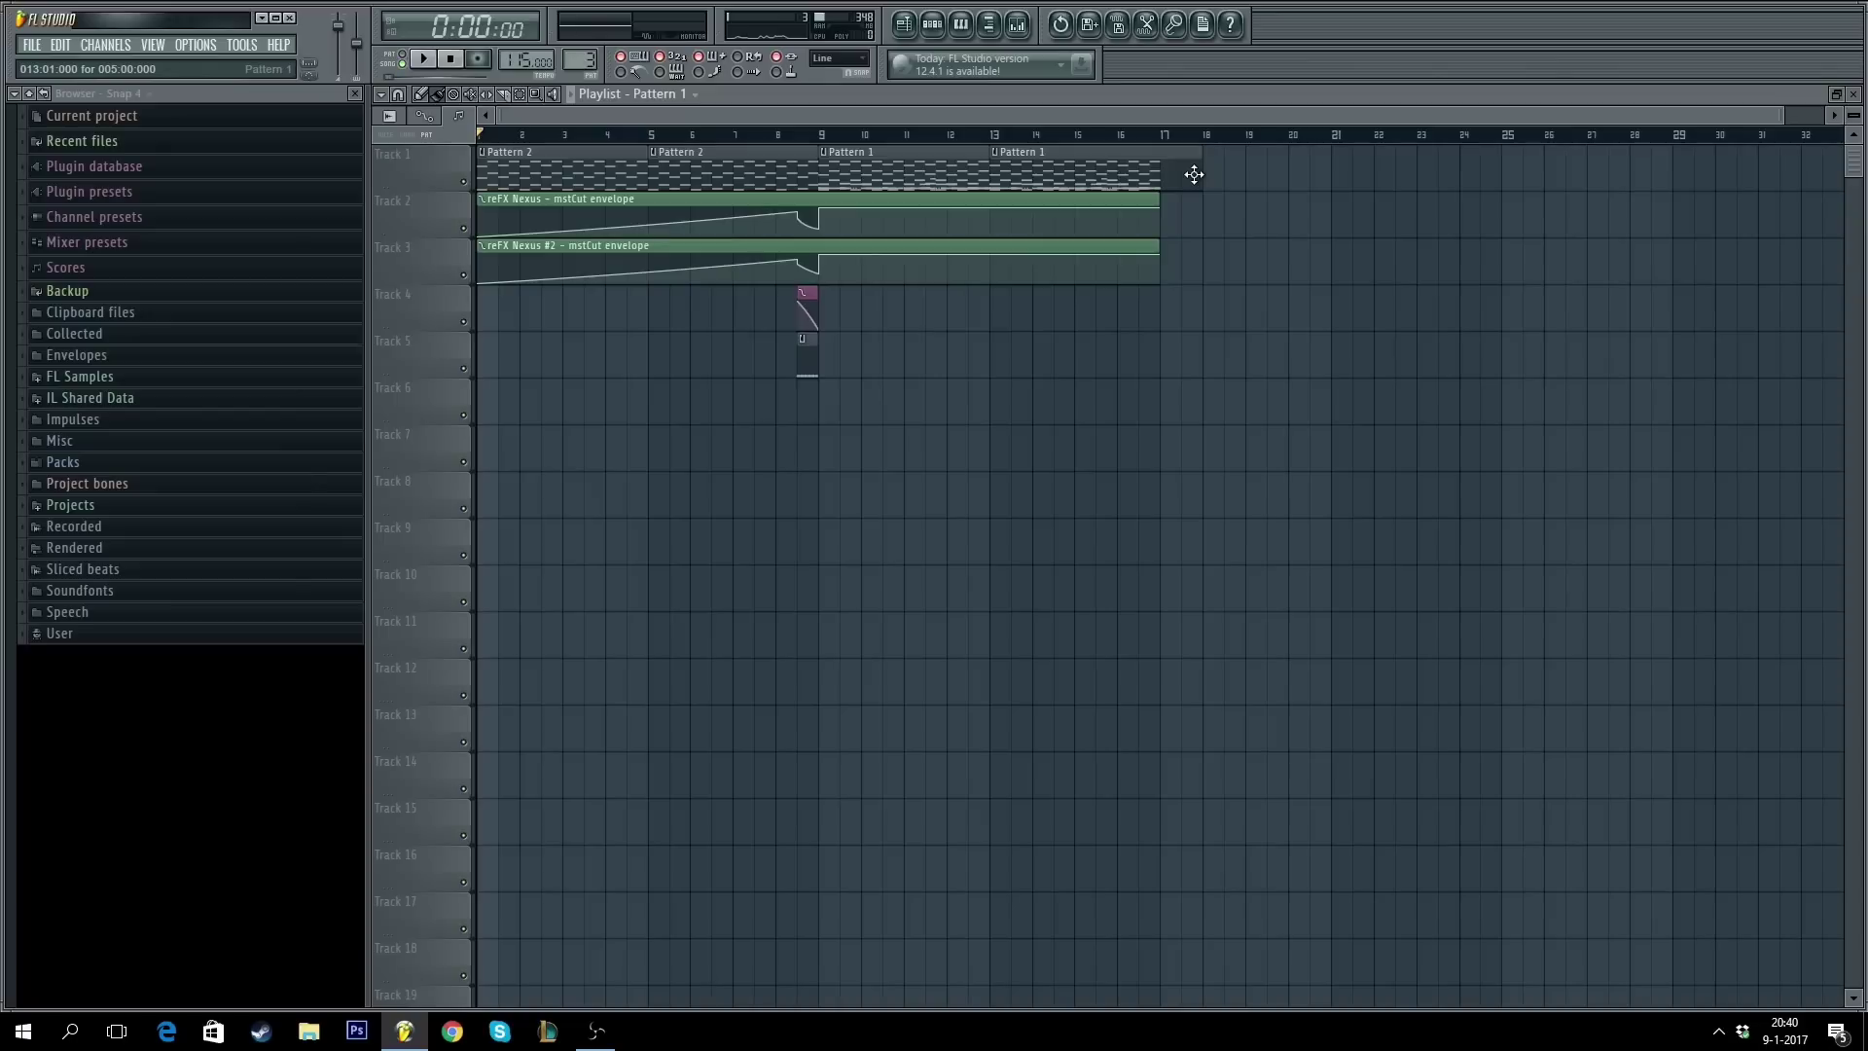
key("space")
left_click_drag(1160, 180, 822, 175)
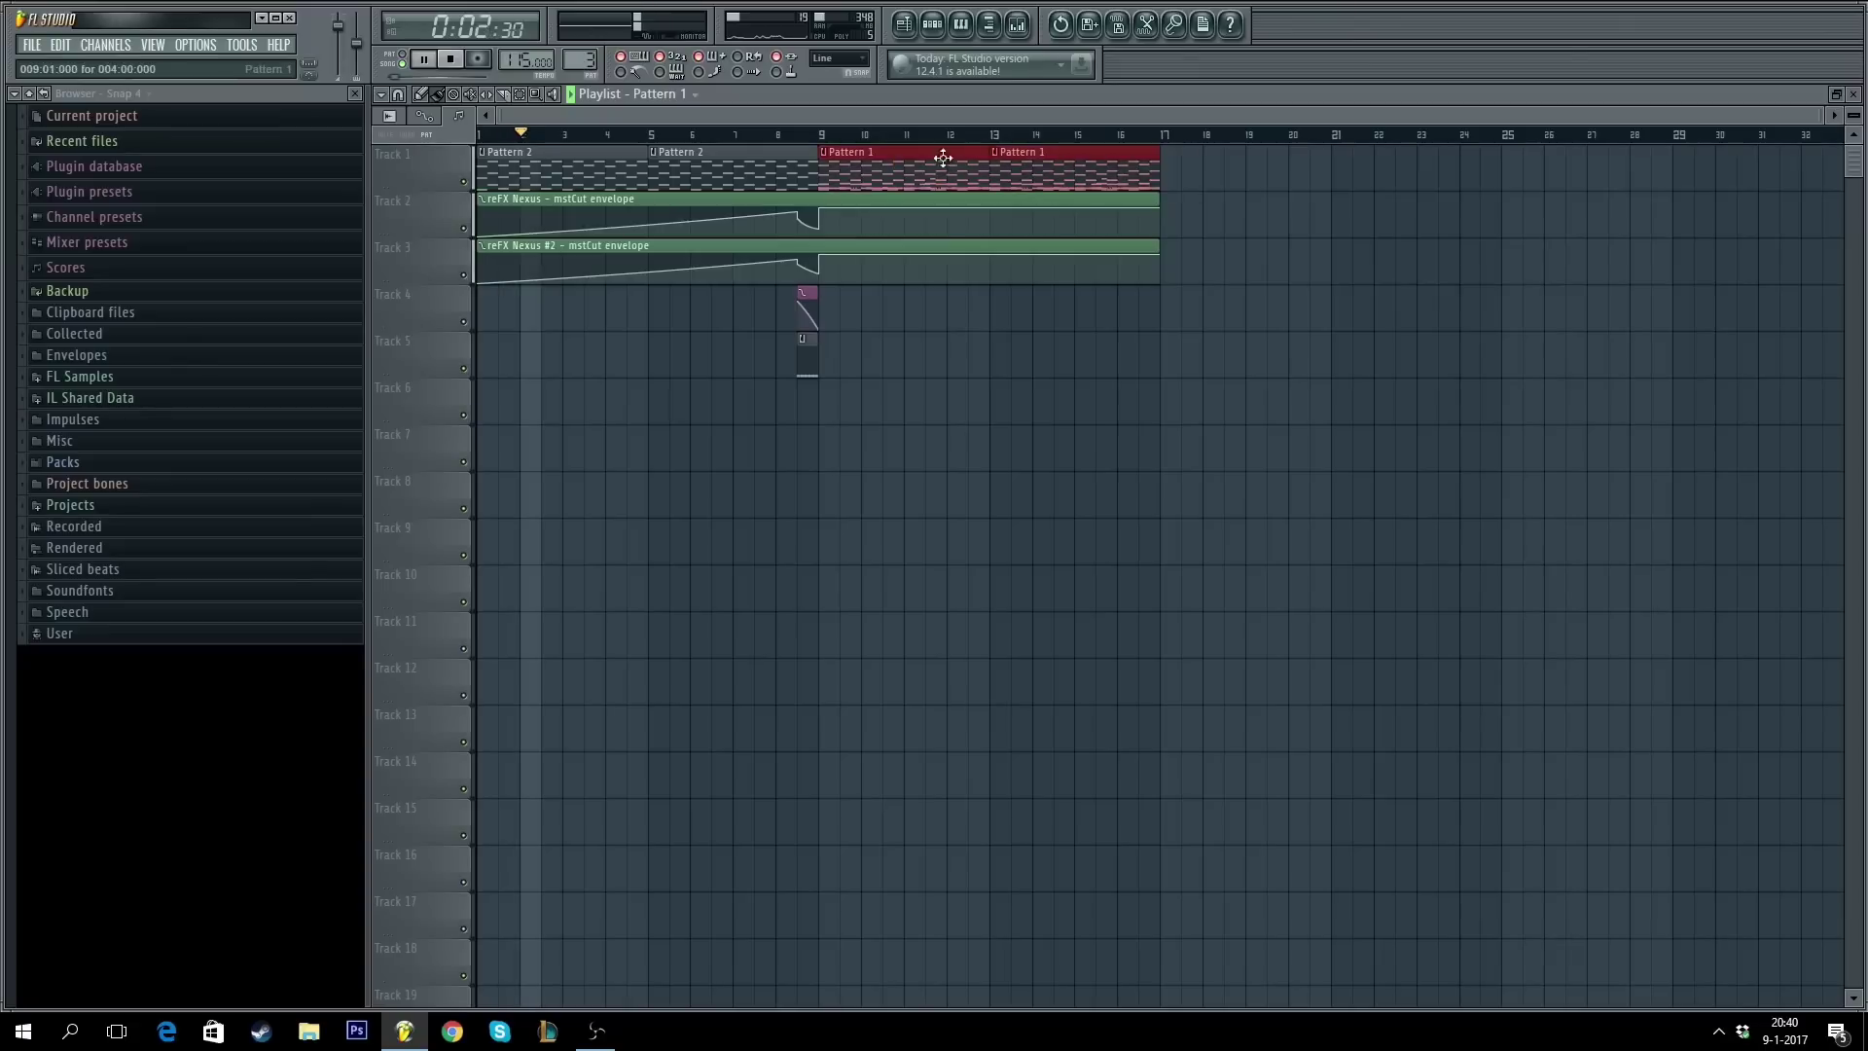
key("ctrl+b")
left_click(1251, 243)
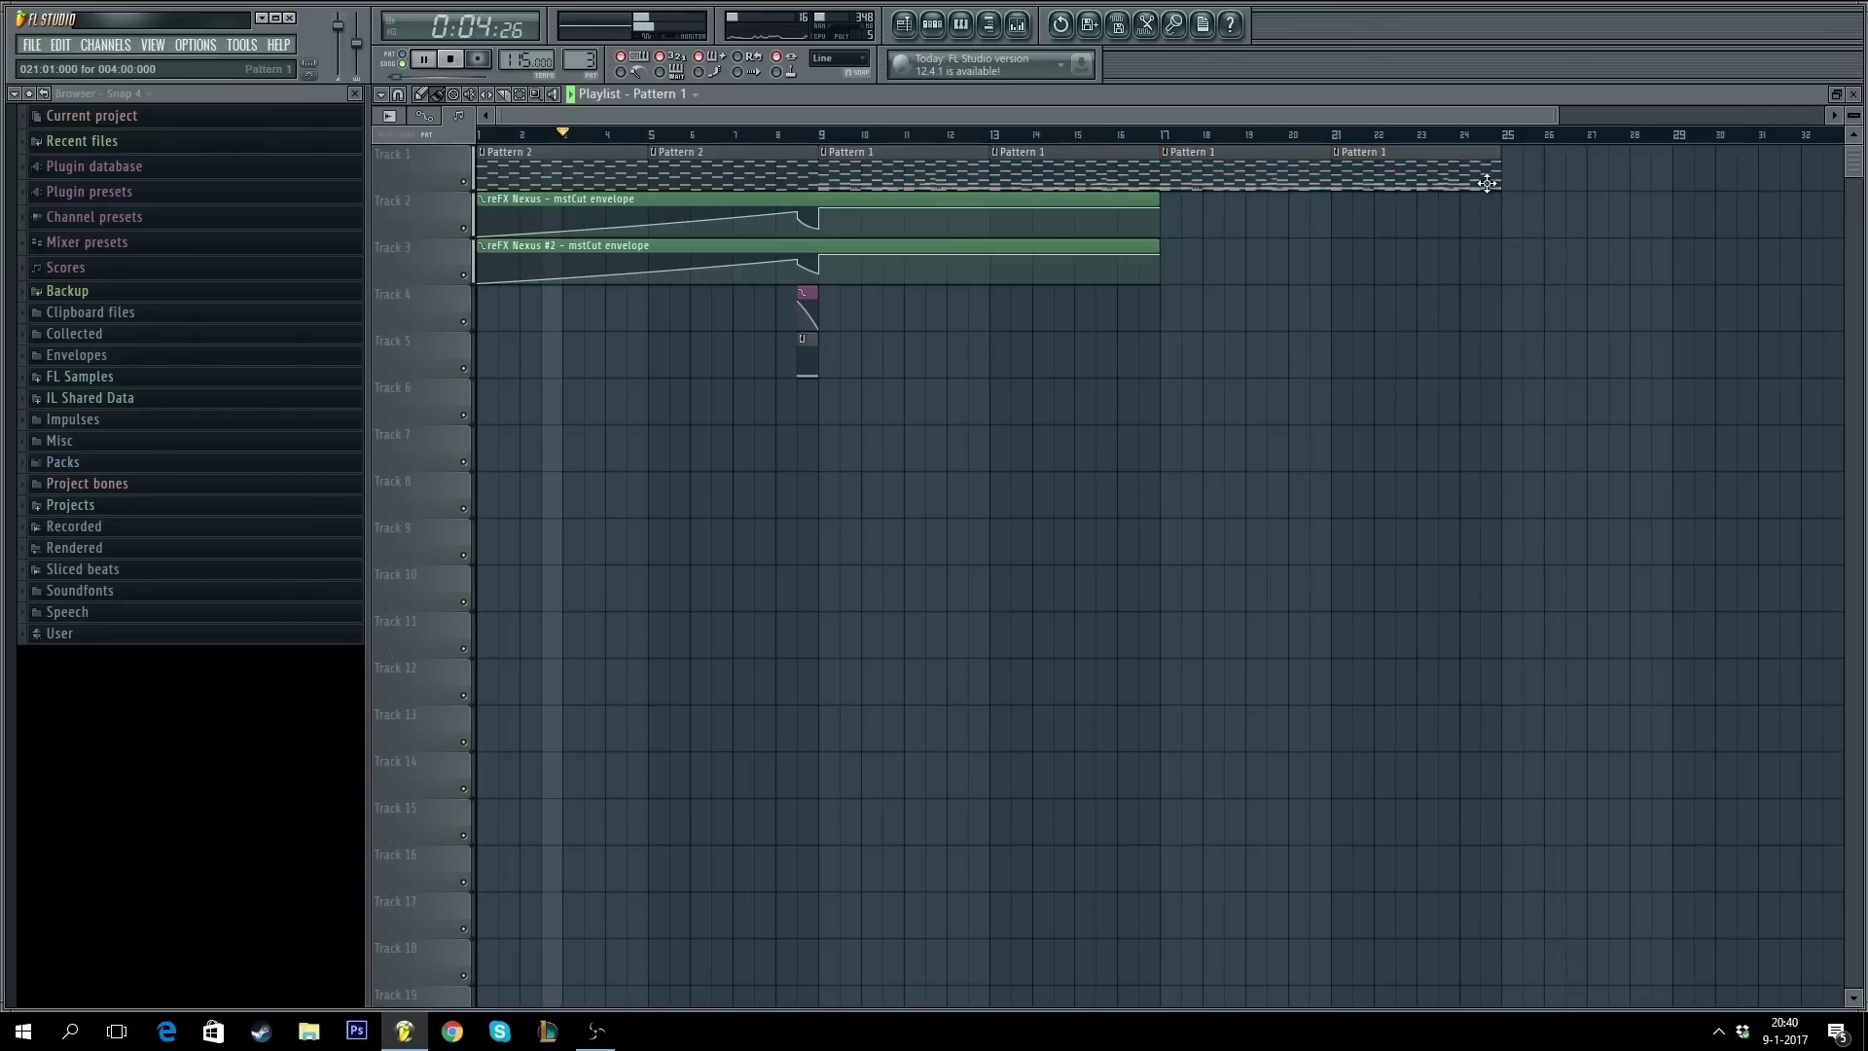
- Extend the Snare 3 pitch envelope to about the middle of bar 9, raise the pitch back at bar 9, and play through to bar 25
scroll(1509, 137, "down", 1)
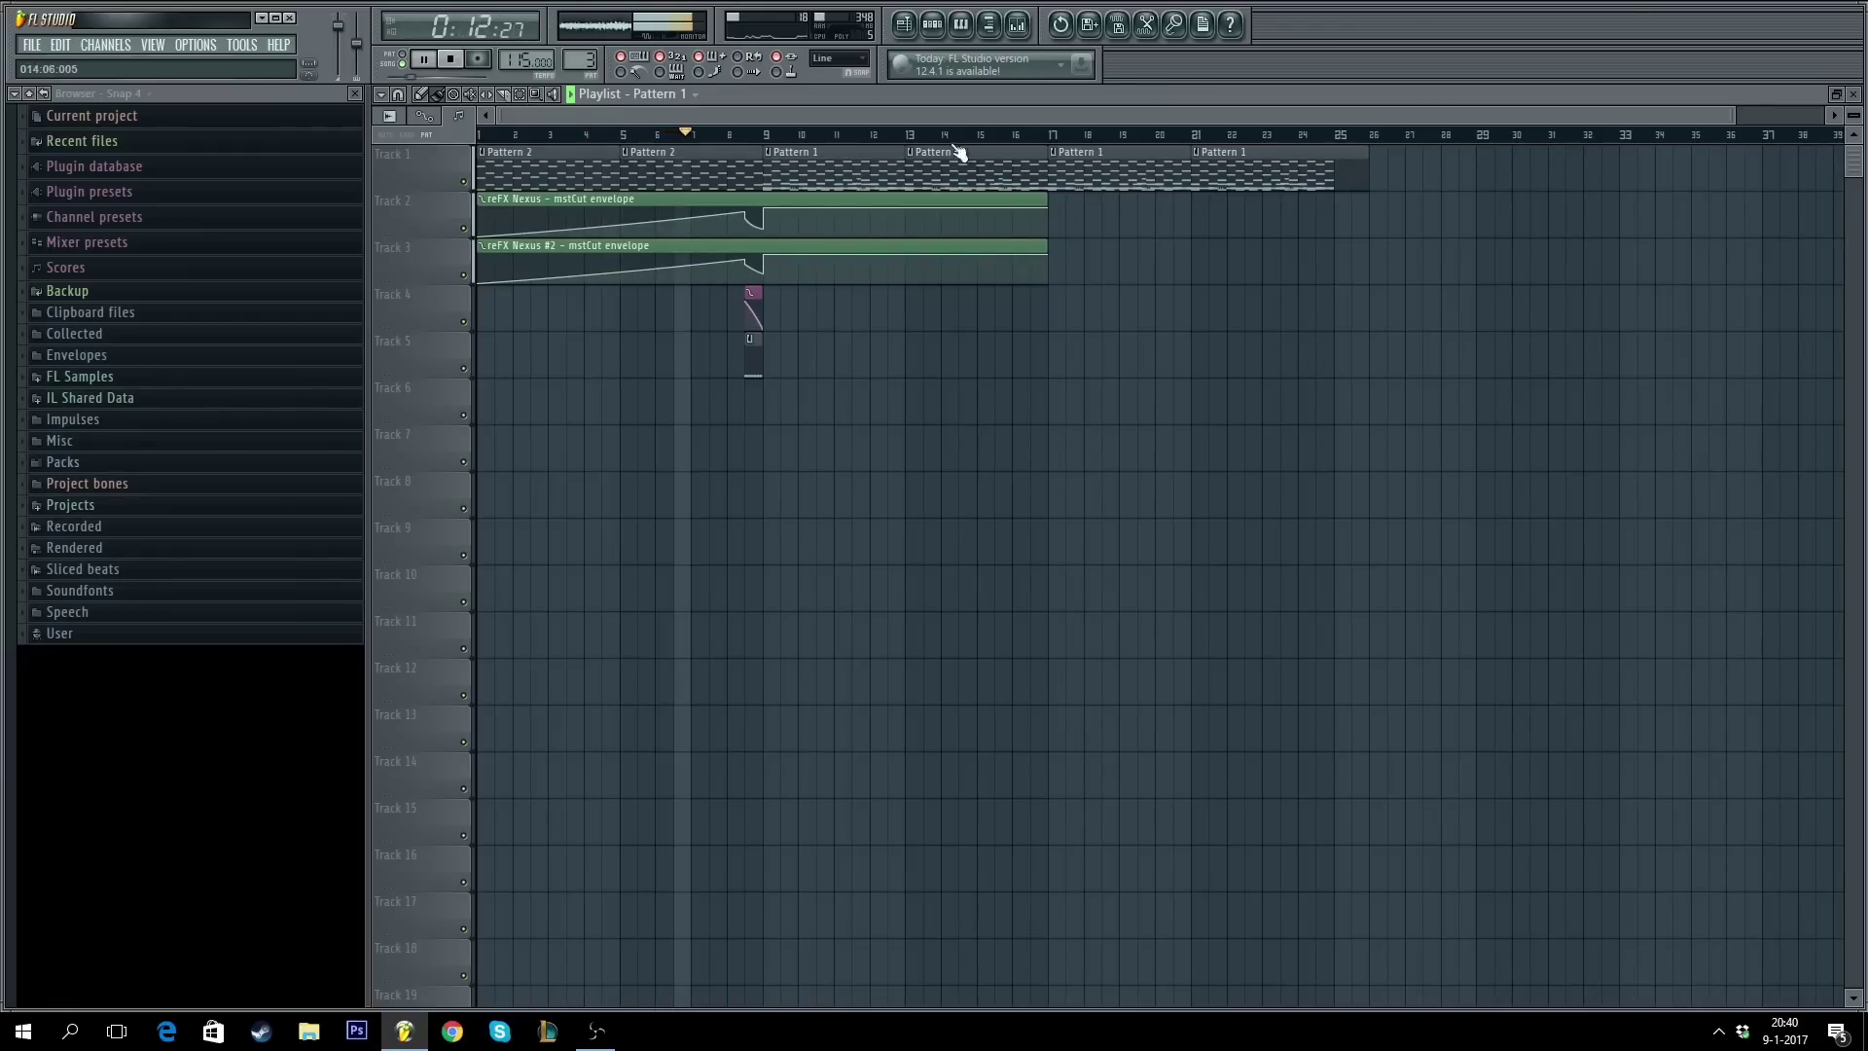
scroll(958, 151, "up", 2)
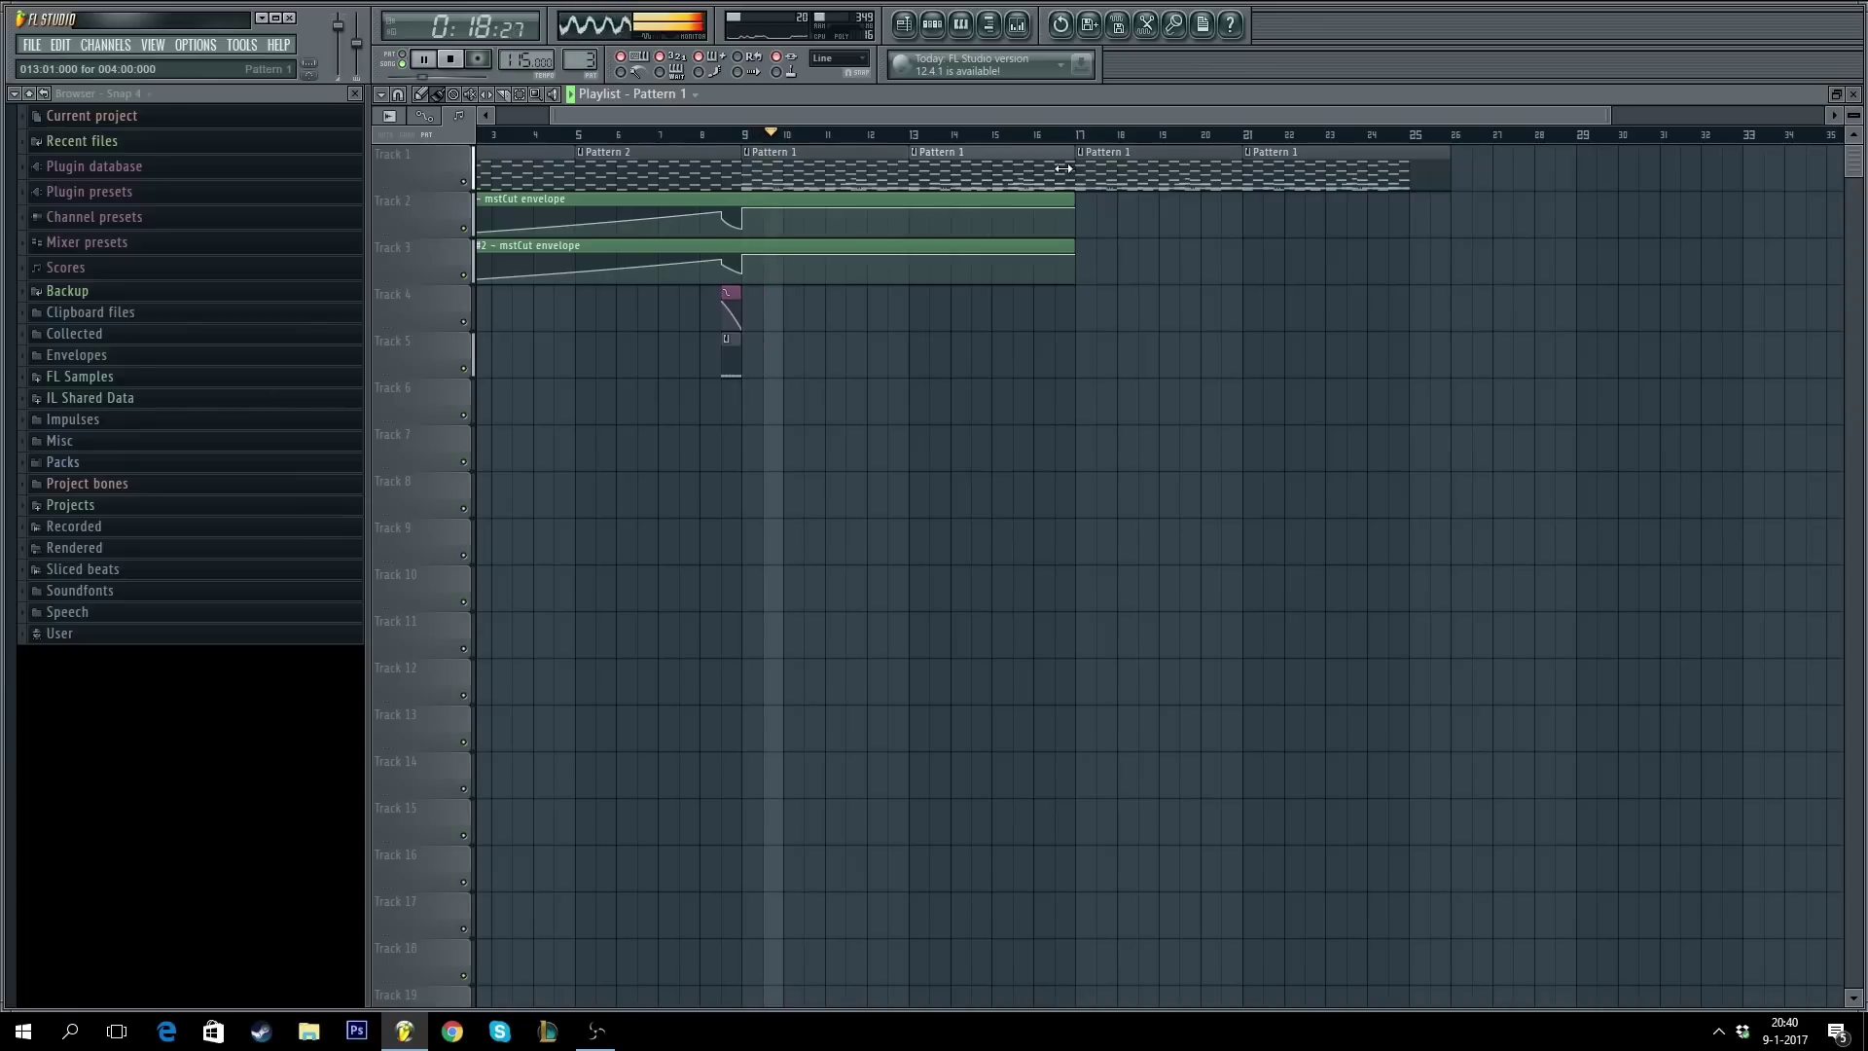
scroll(1066, 167, "up", 2)
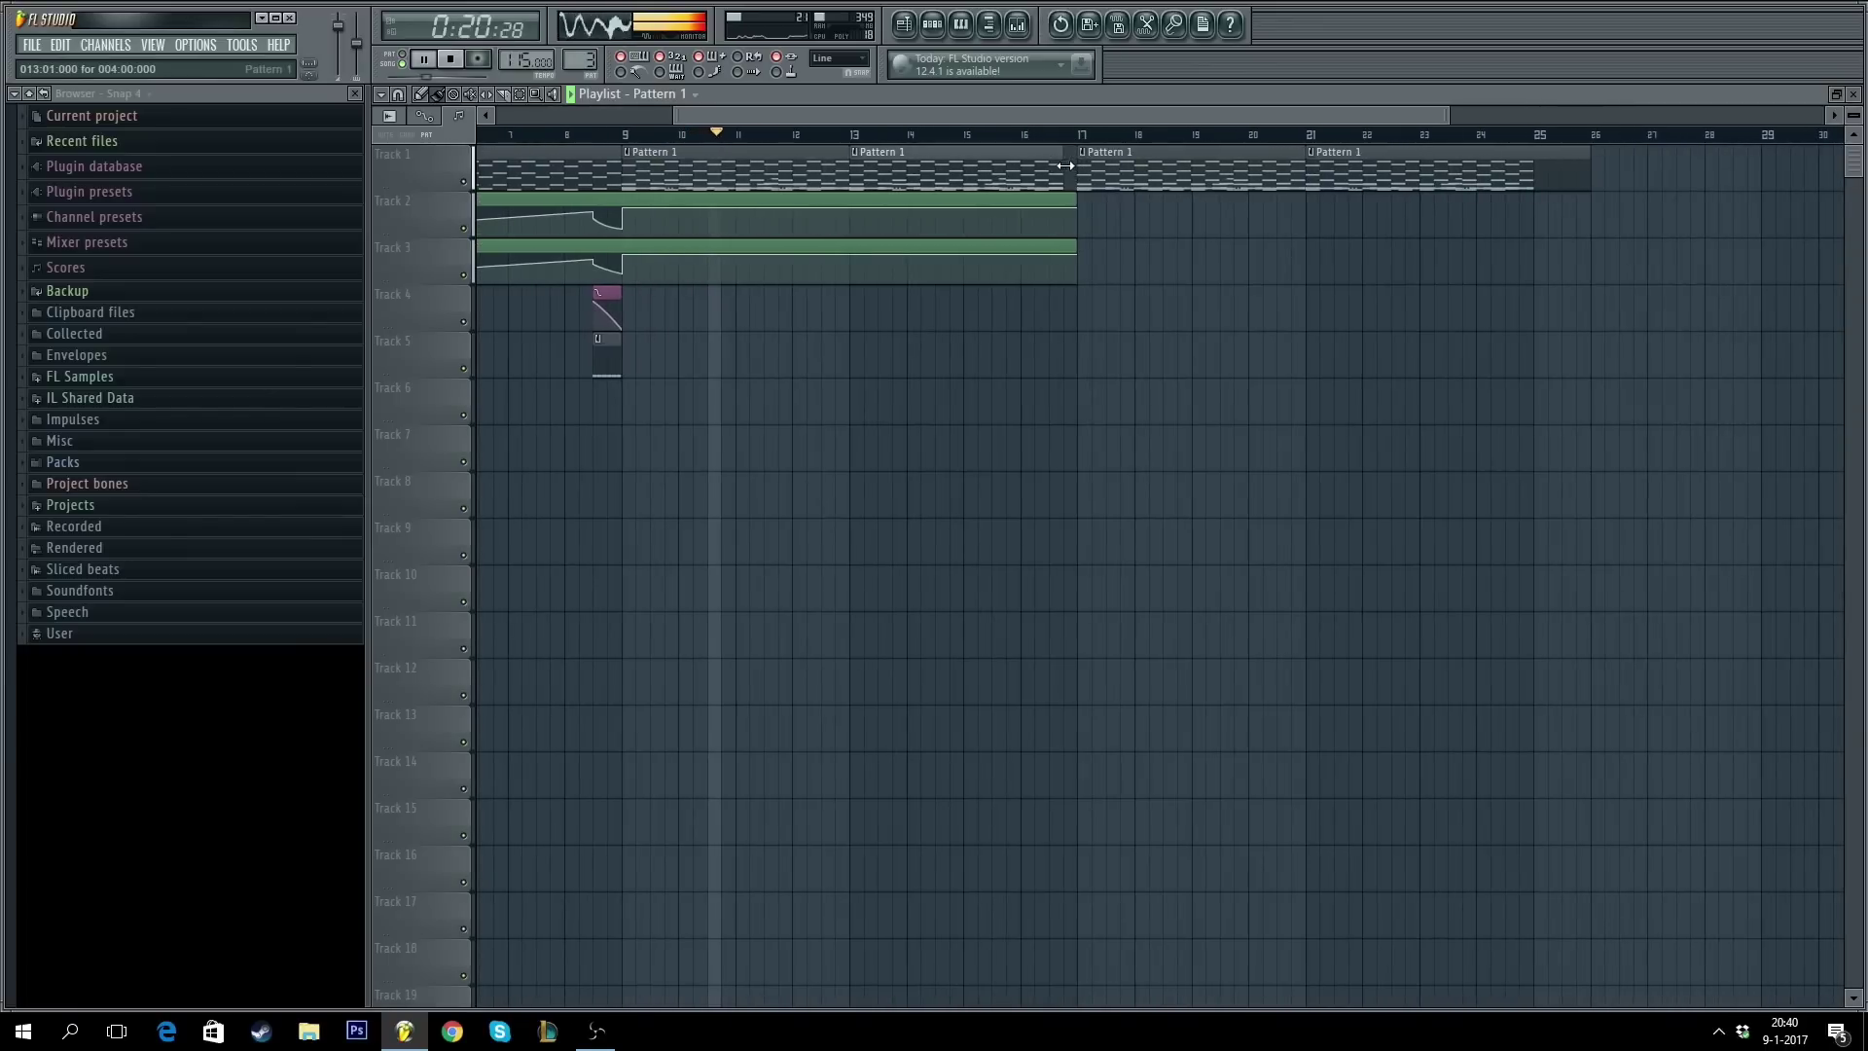
left_click(622, 289)
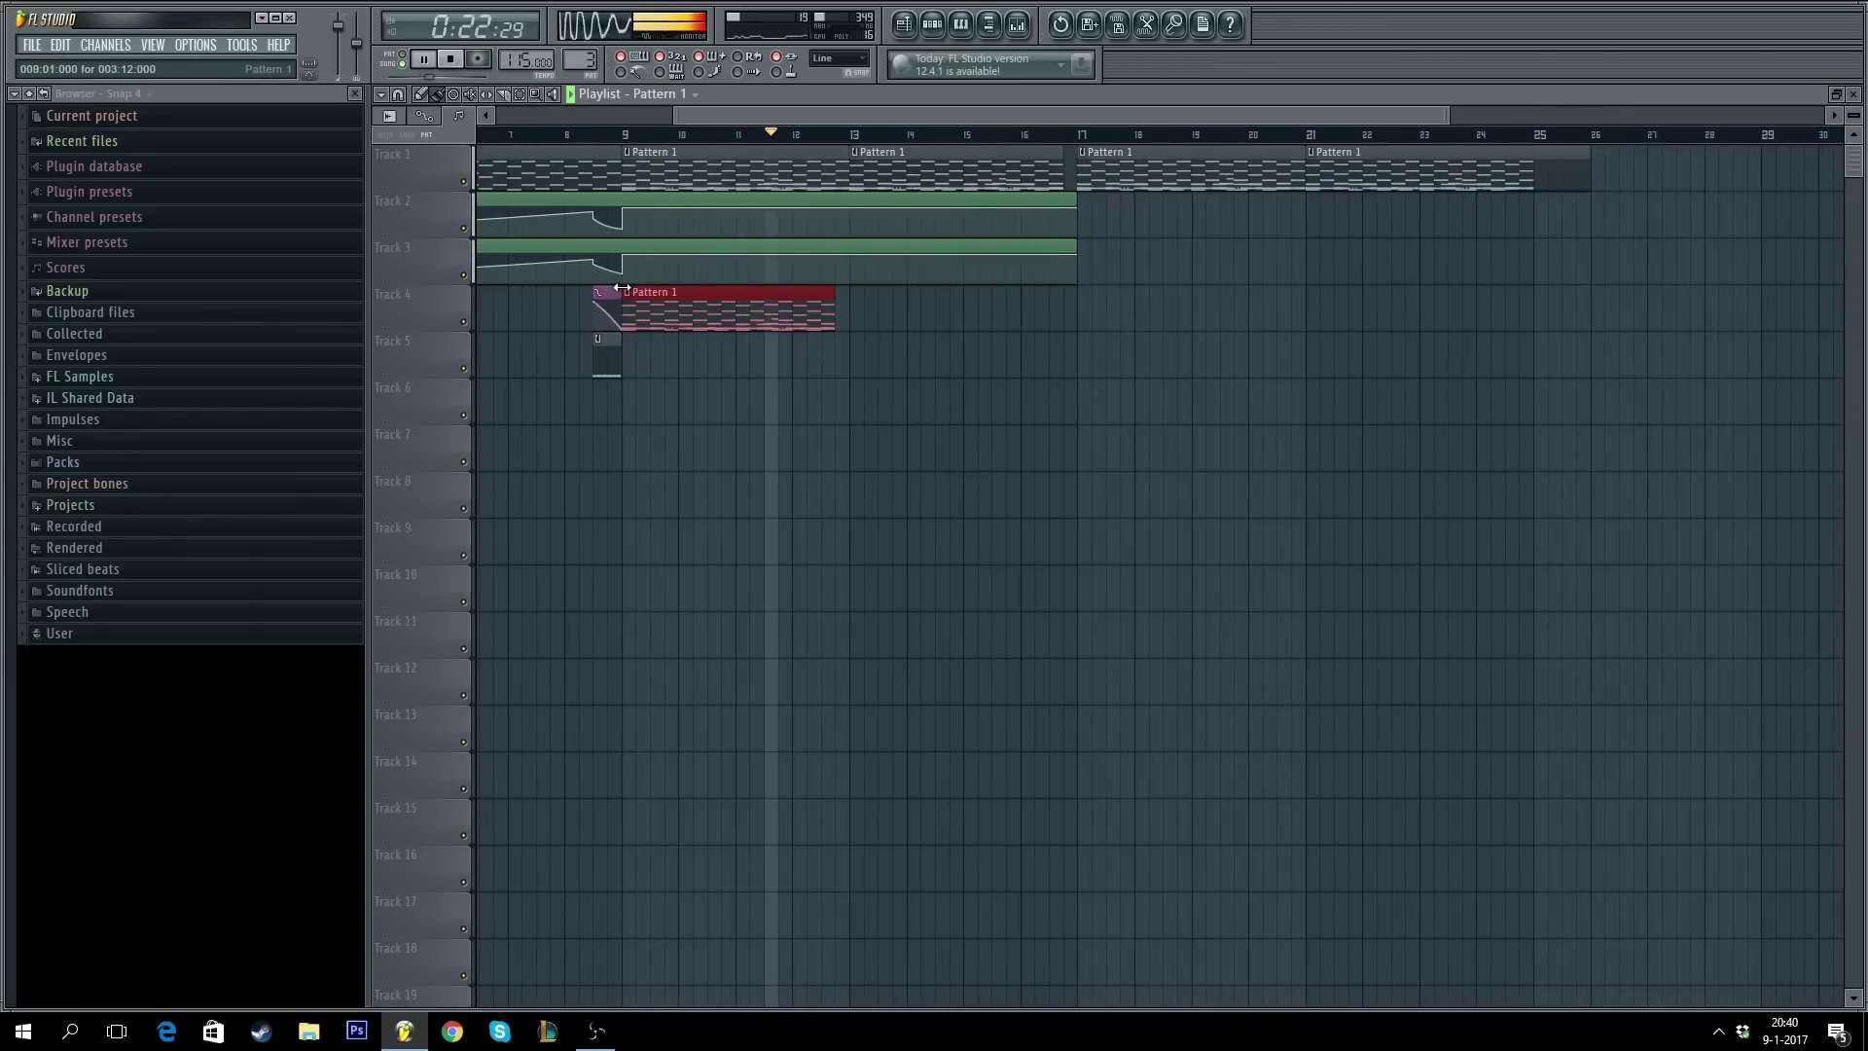
right_click(621, 289)
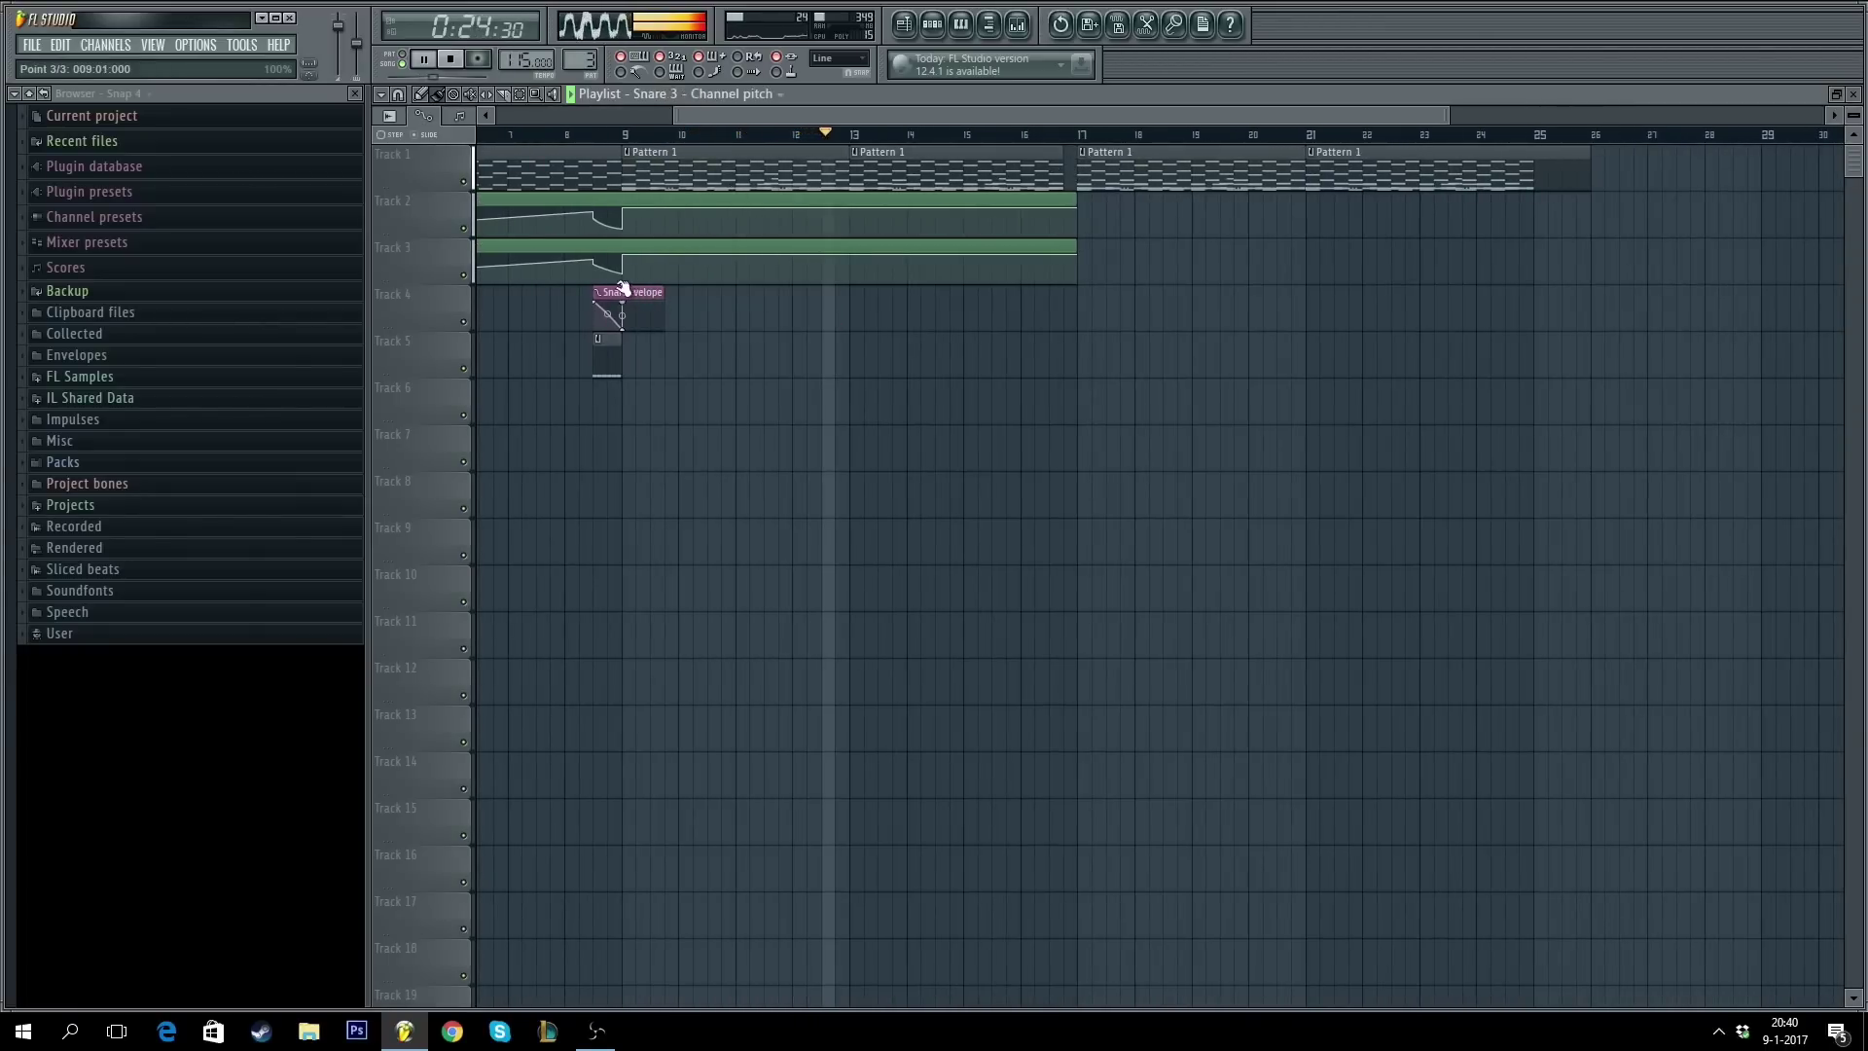
left_click_drag(663, 310, 629, 318)
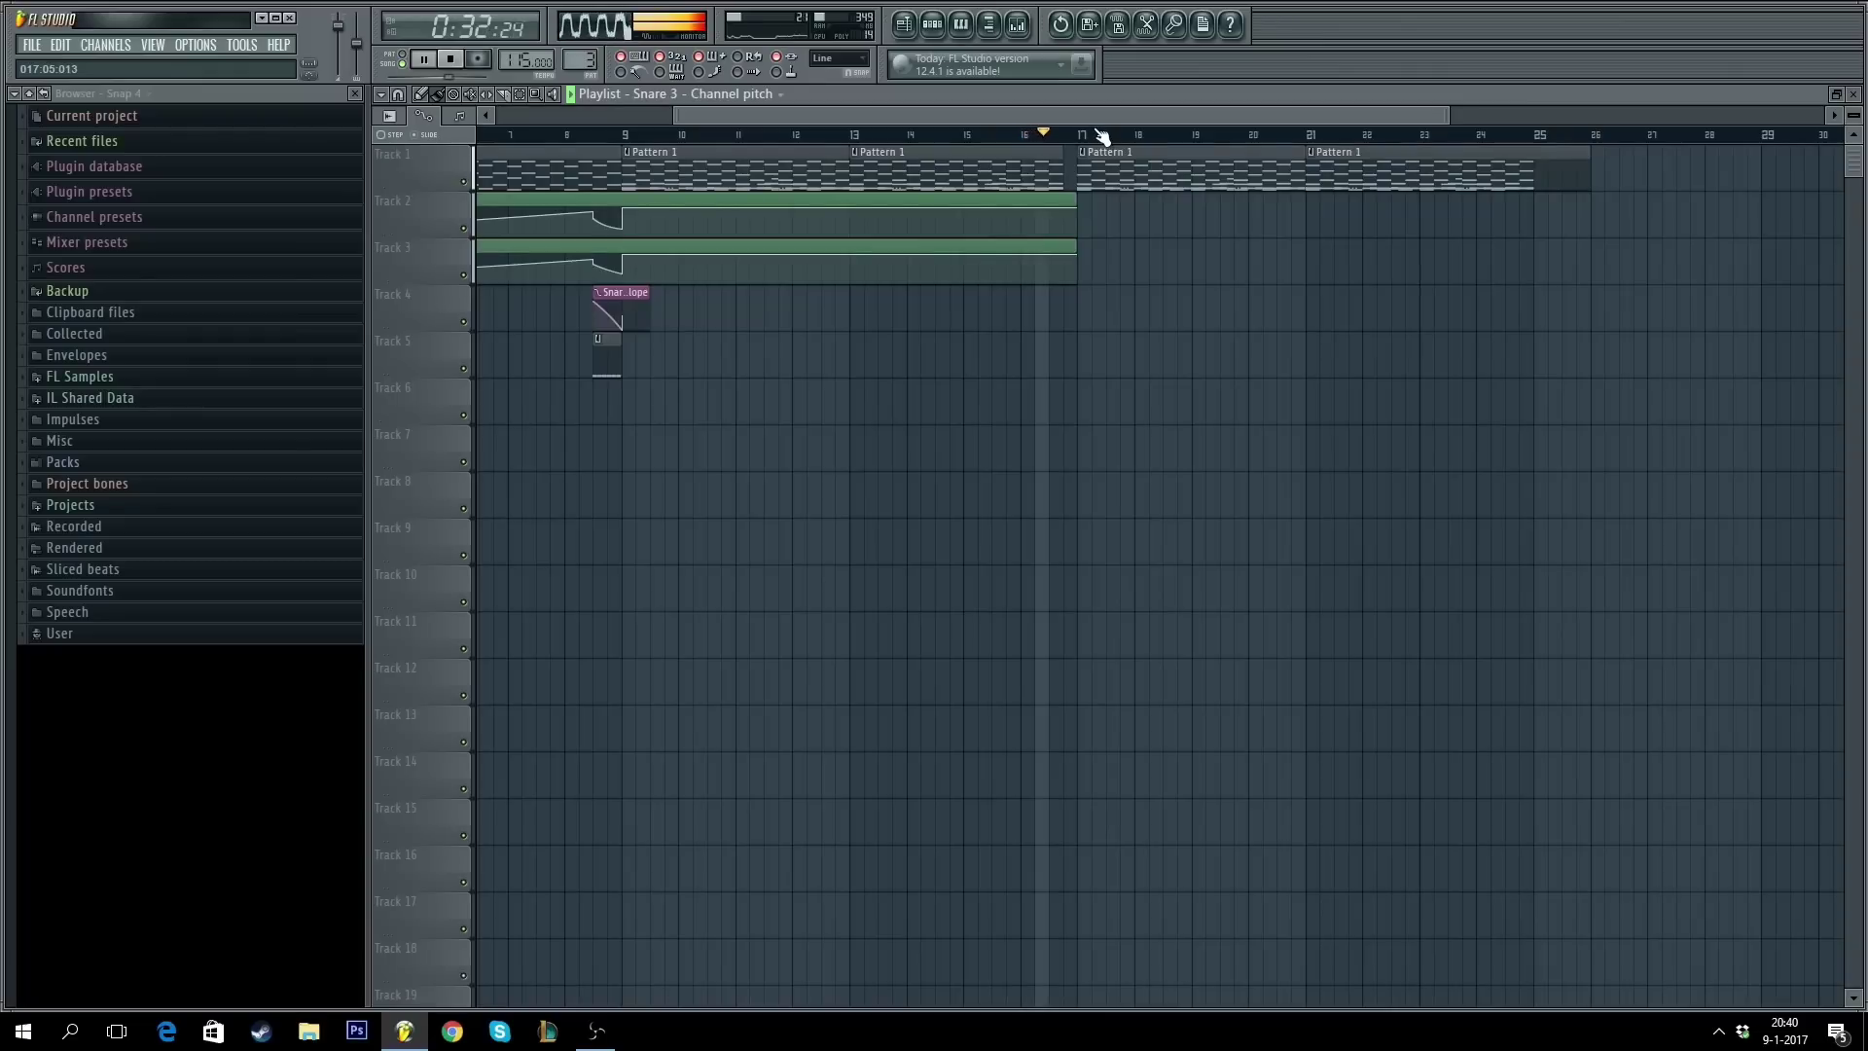
scroll(1100, 136, "down", 1)
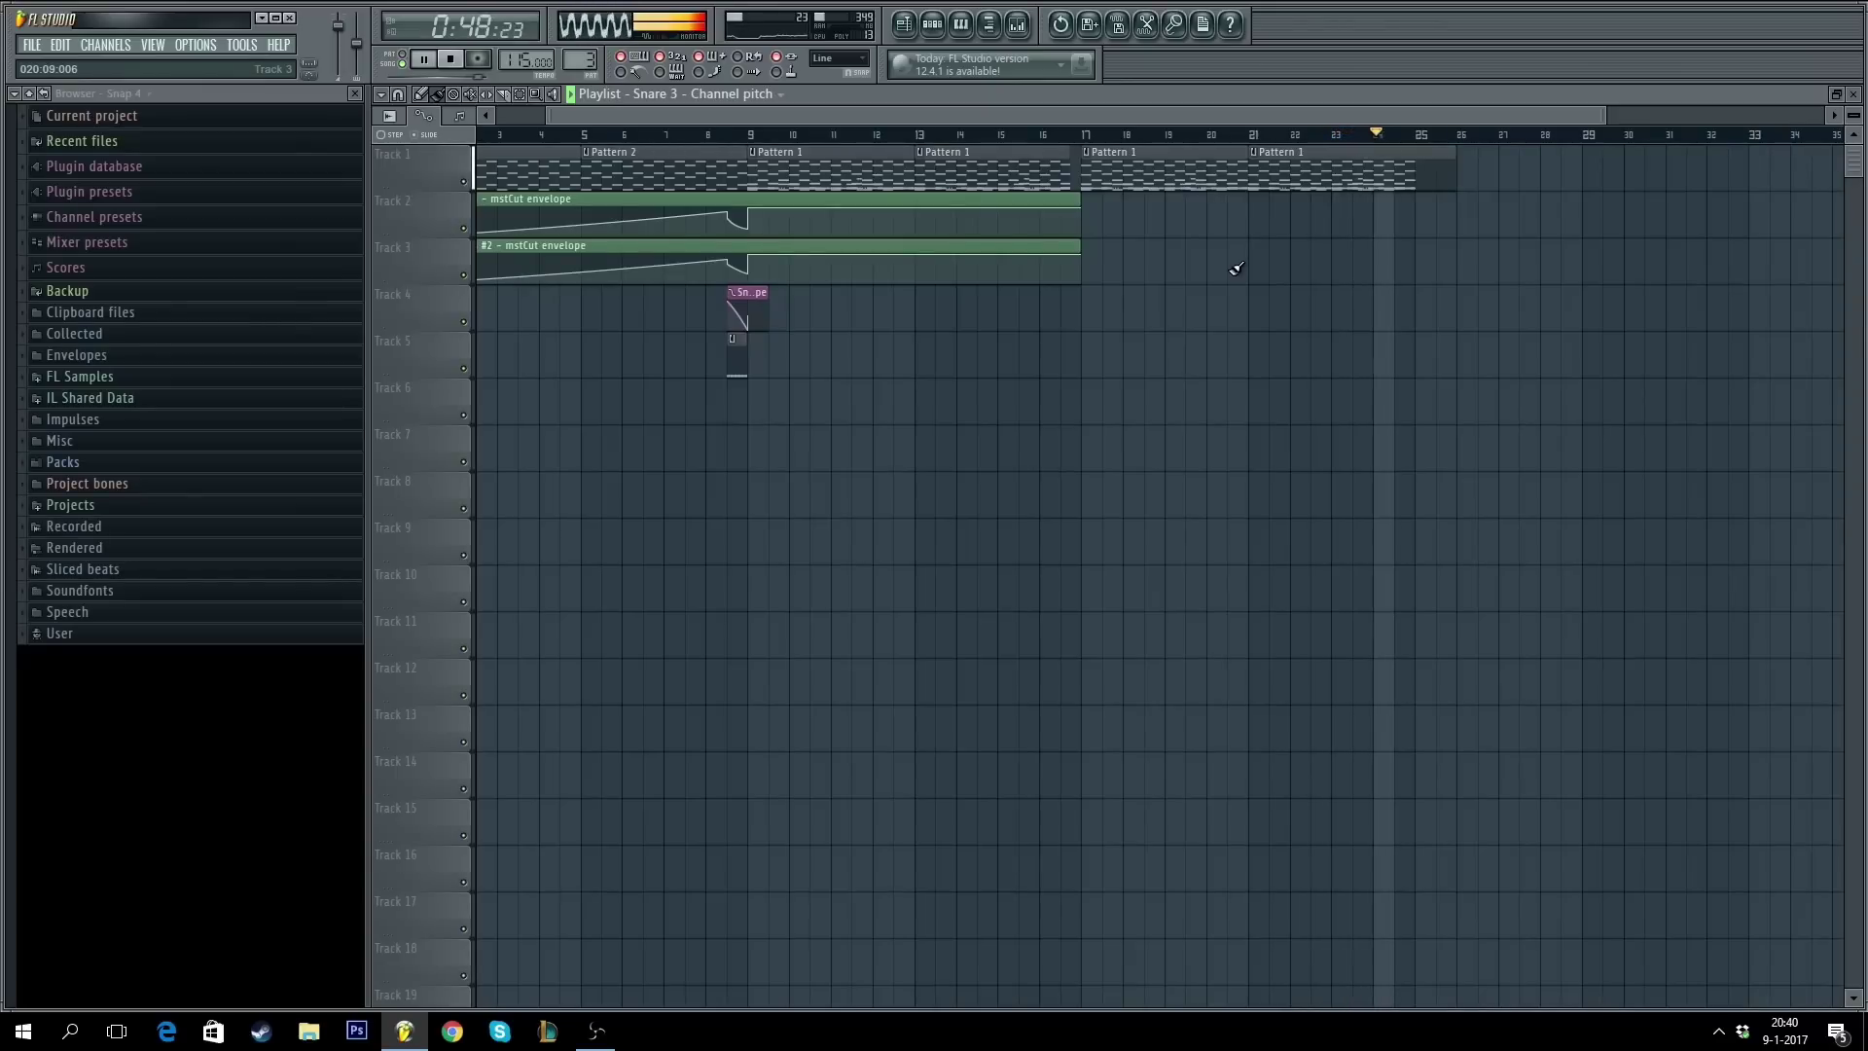
key("ctrl+space")
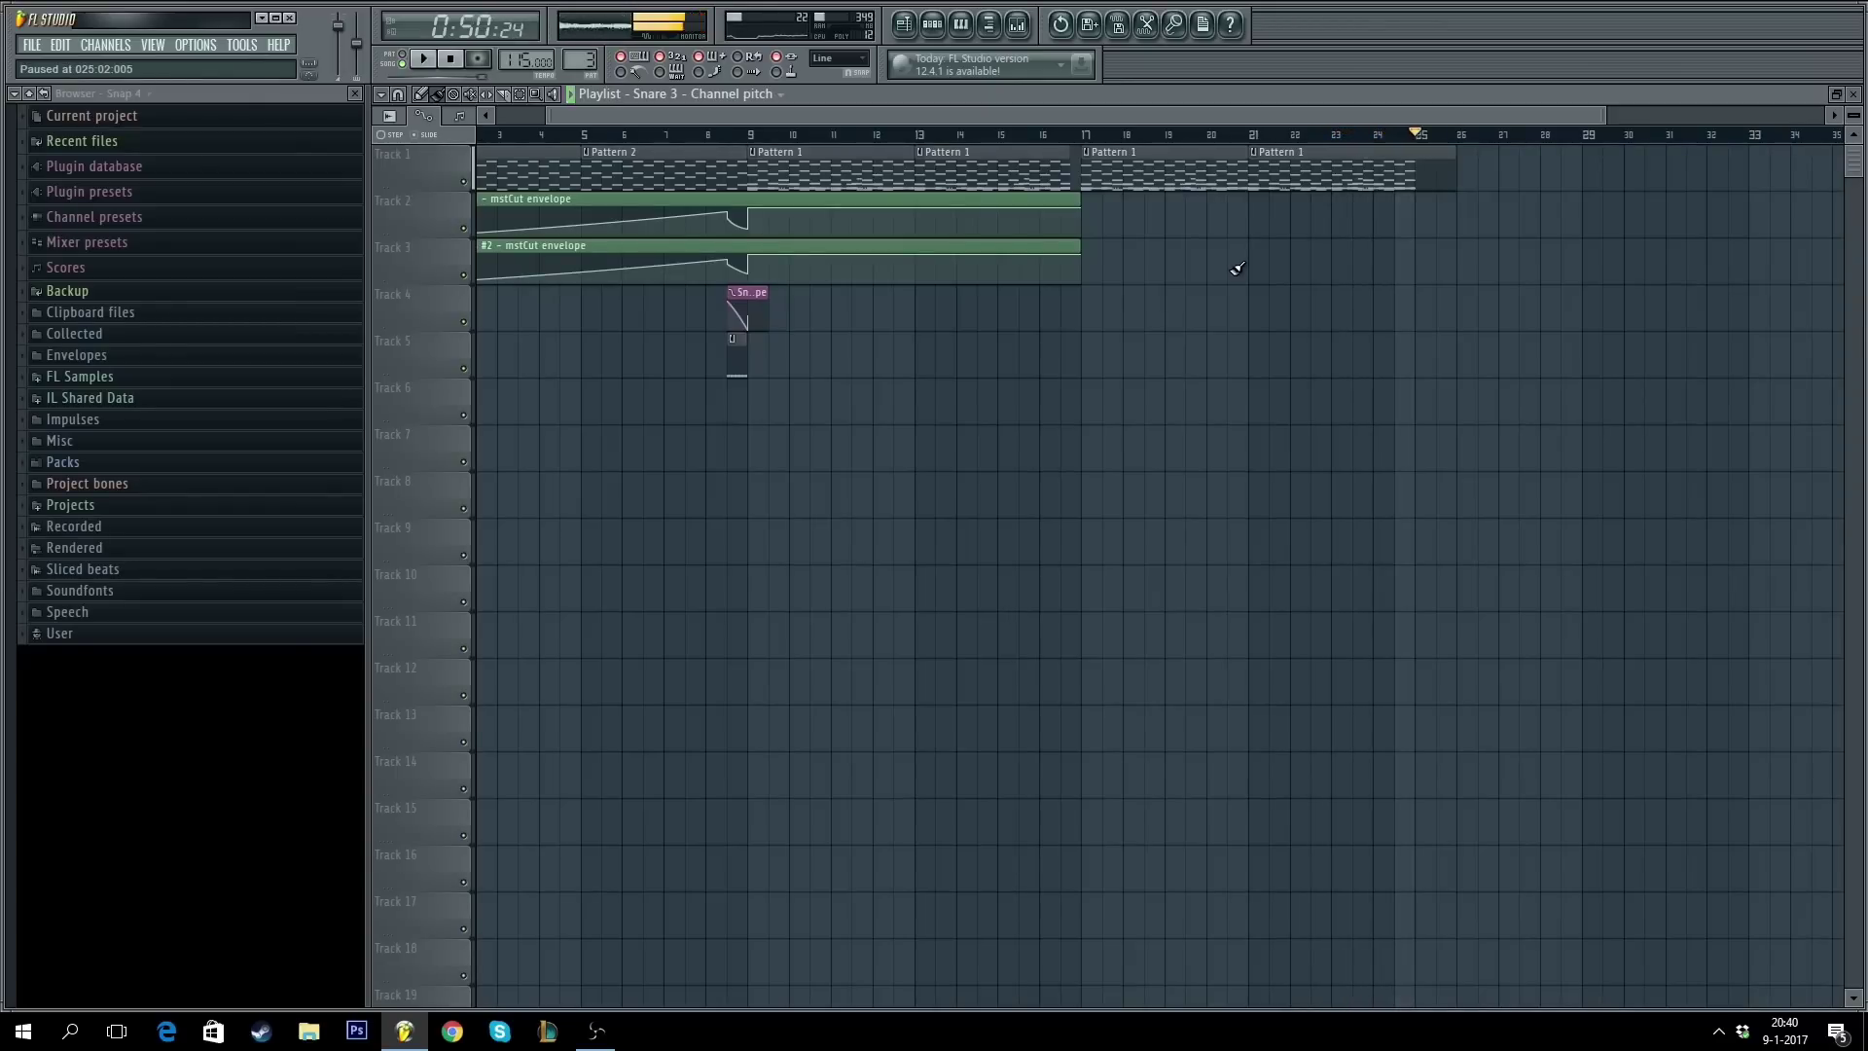